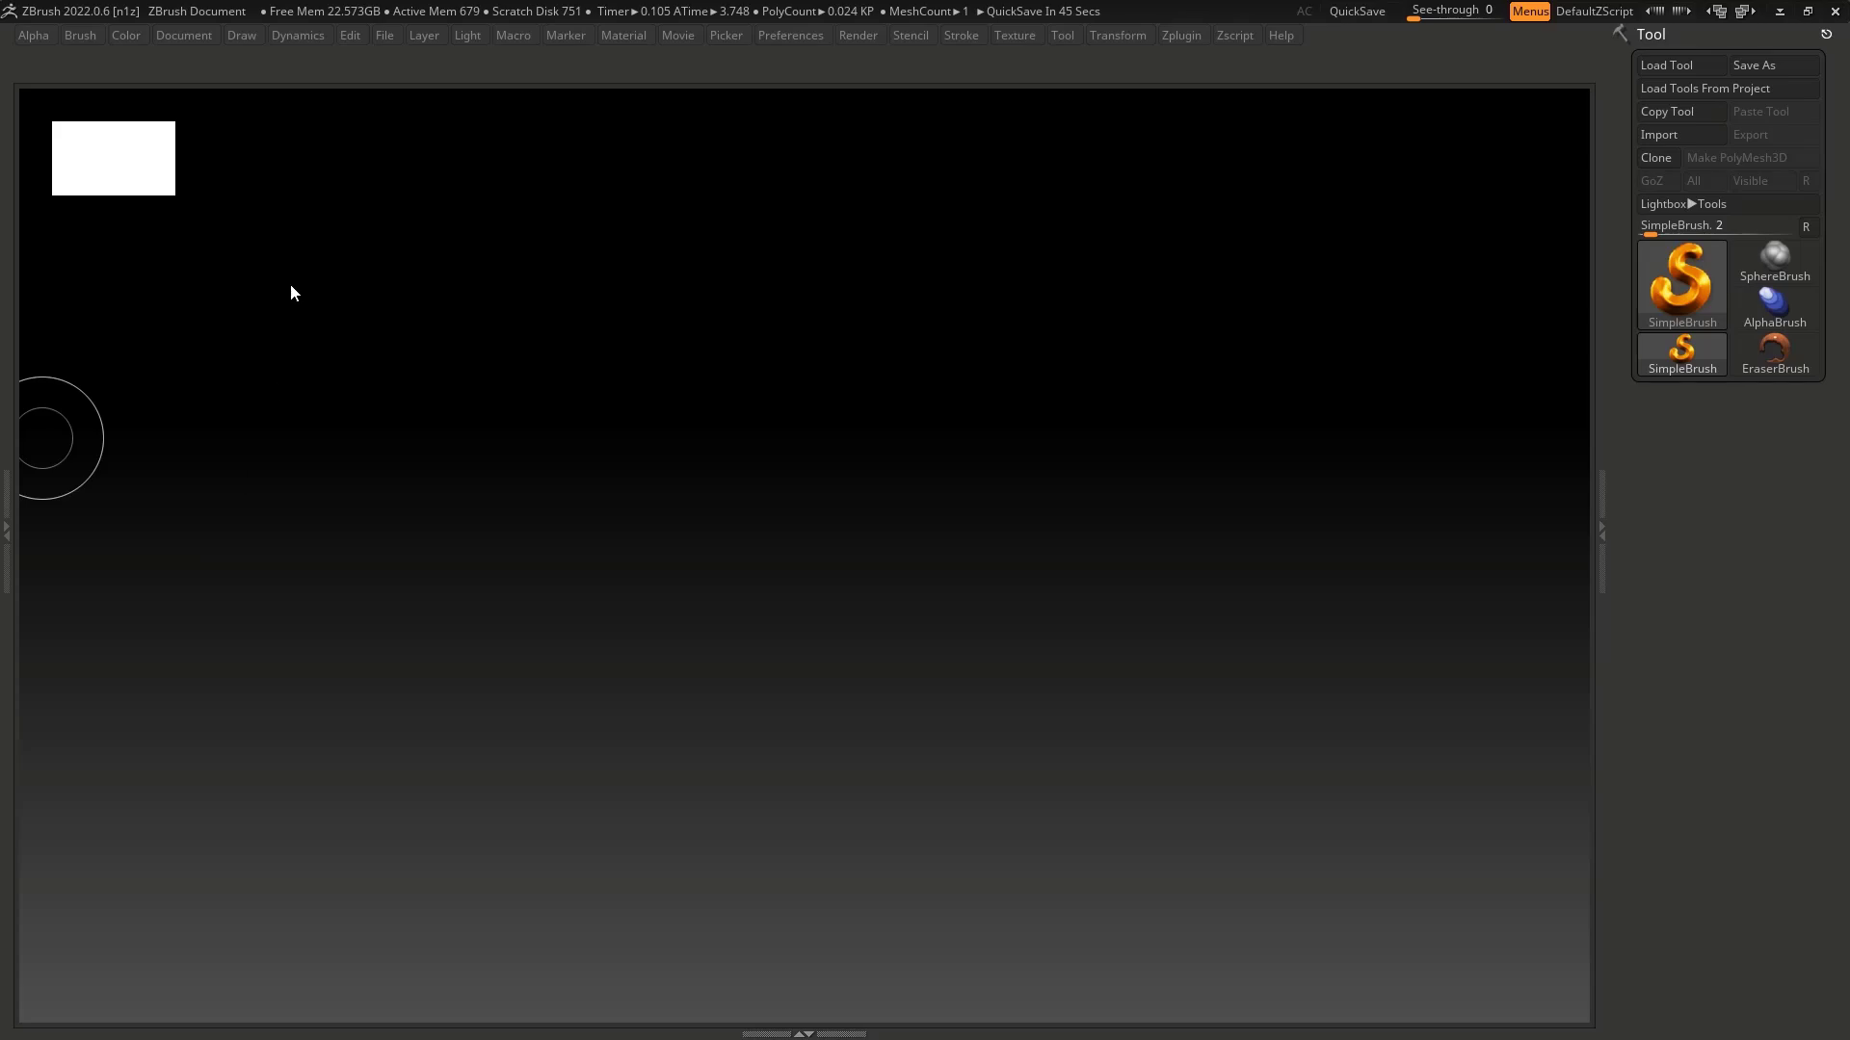
Step: Switch to the browser and examine the wooden and rope fence reference images on the ArtStation Fence_Kits_02 page
{"action": "key", "text": "alt+Tab"}
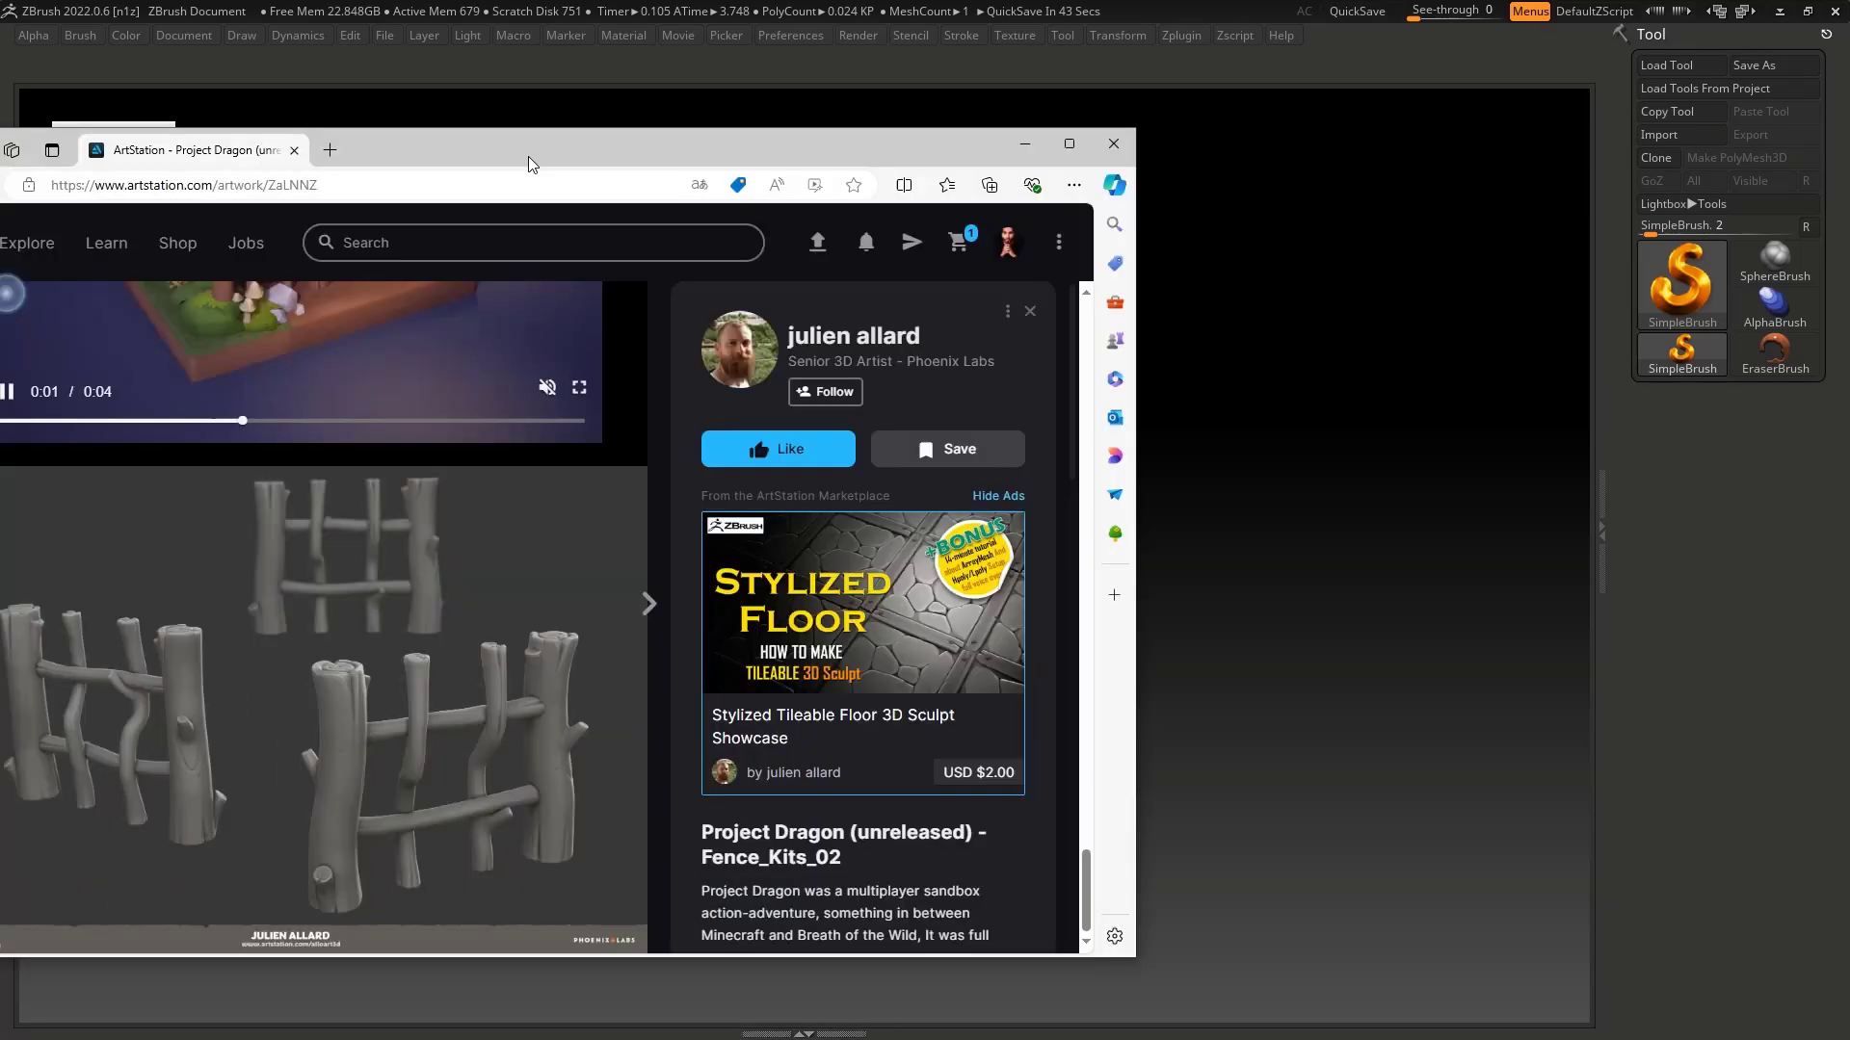
{"action": "double_click", "coordinate": [540, 142]}
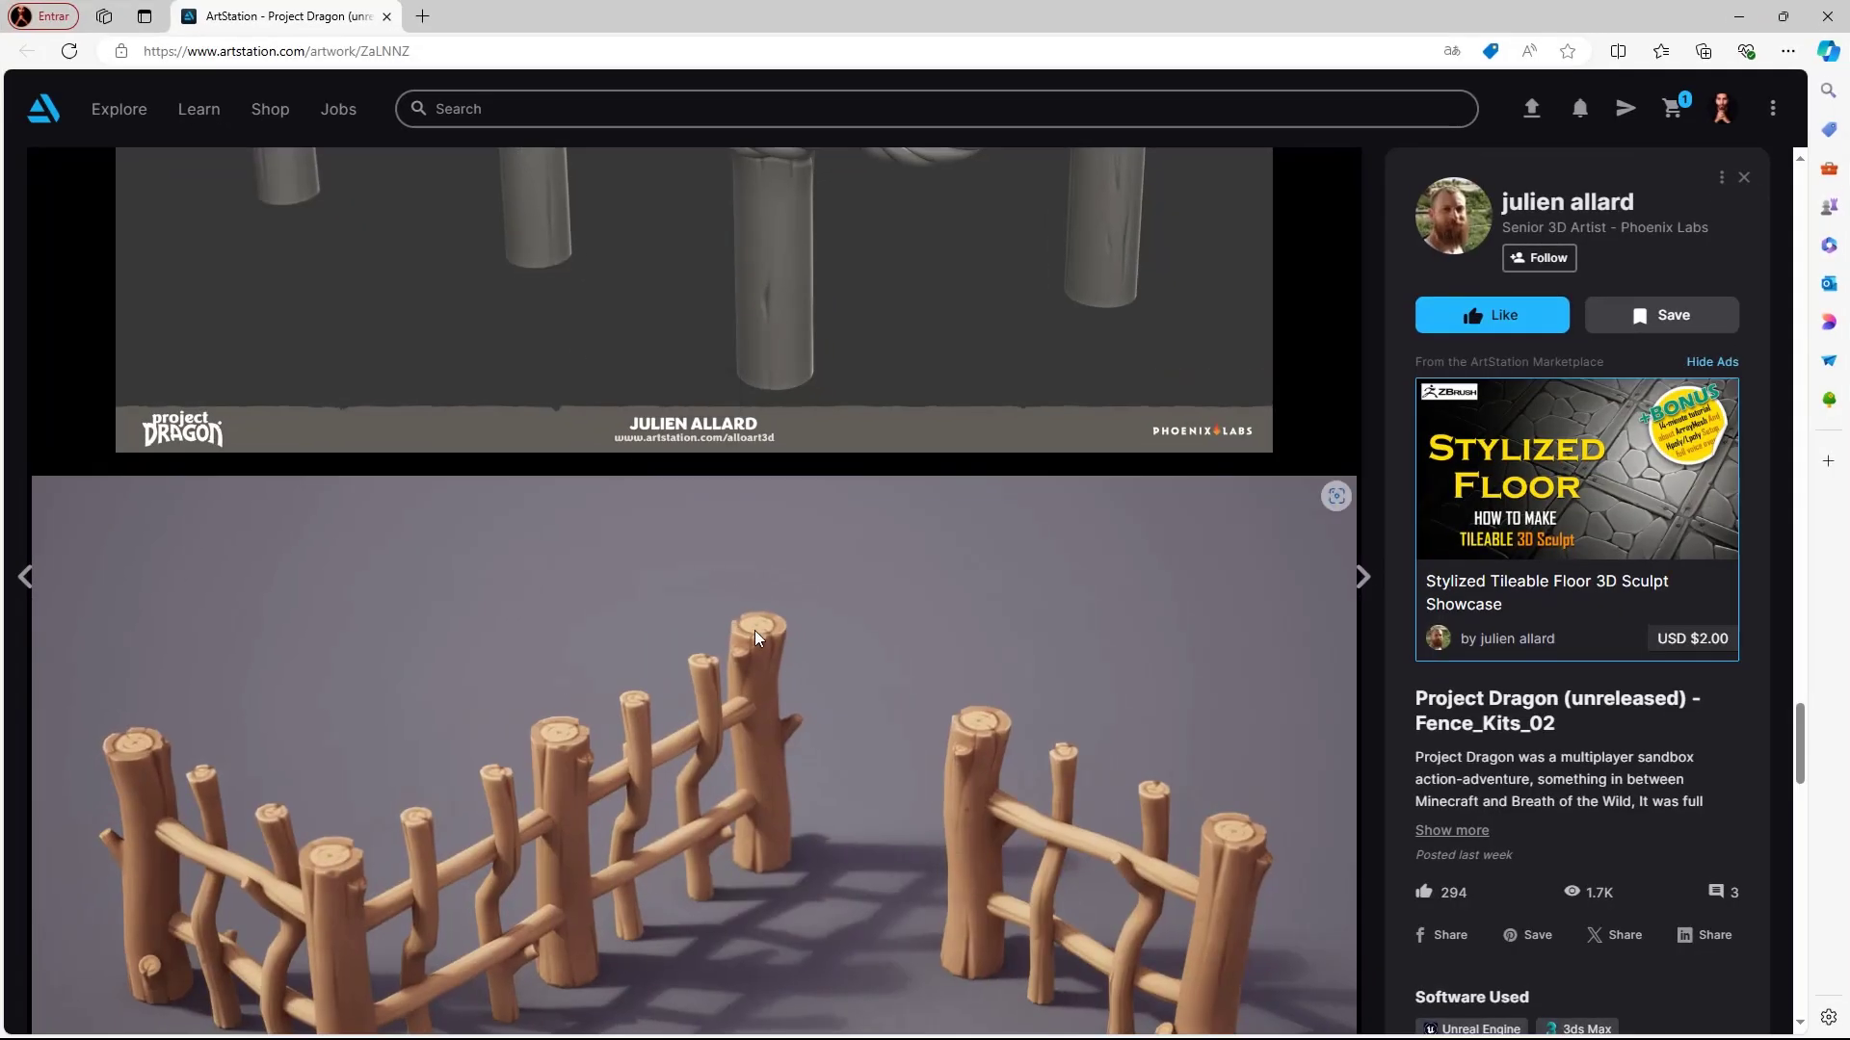
{"action": "scroll", "coordinate": [761, 636], "scroll_direction": "up", "scroll_amount": 4}
{"action": "scroll", "coordinate": [776, 650], "scroll_direction": "up", "scroll_amount": 1}
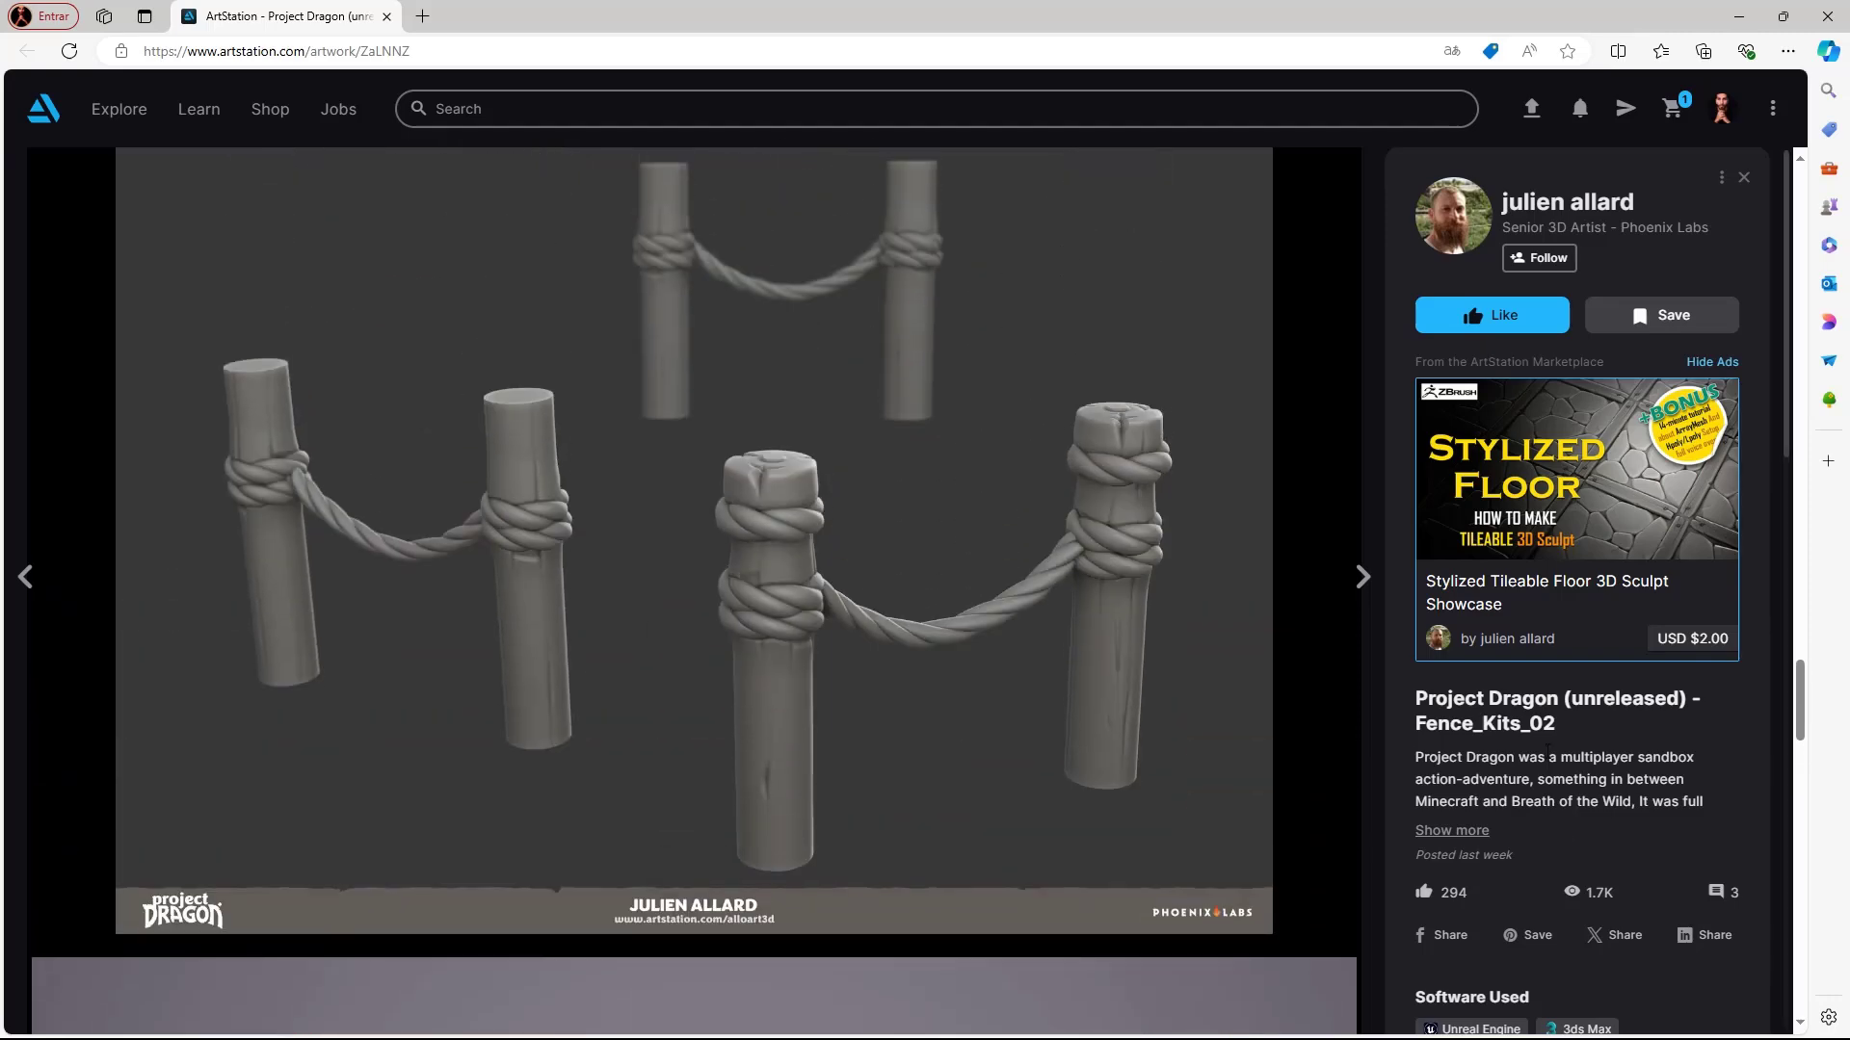
{"action": "scroll", "coordinate": [964, 636], "scroll_direction": "up", "scroll_amount": 10}
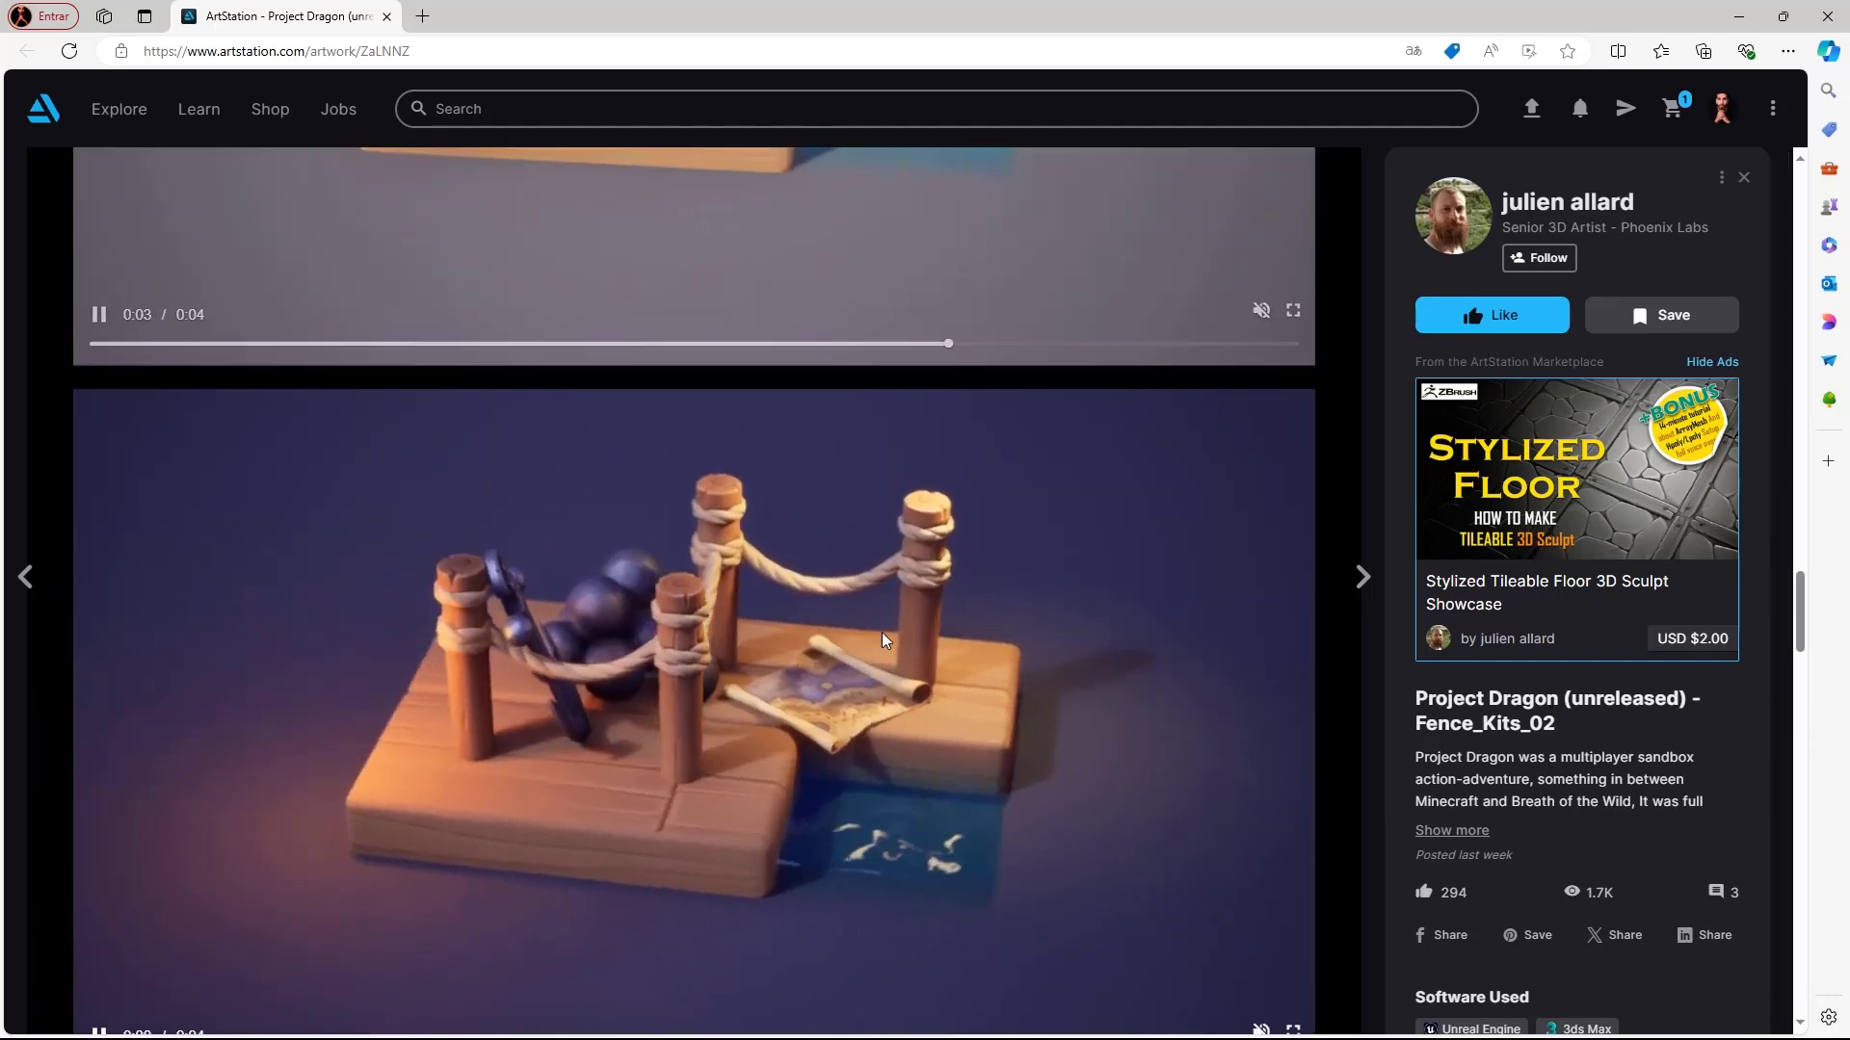
{"action": "scroll", "coordinate": [882, 632], "scroll_direction": "down", "scroll_amount": 20}
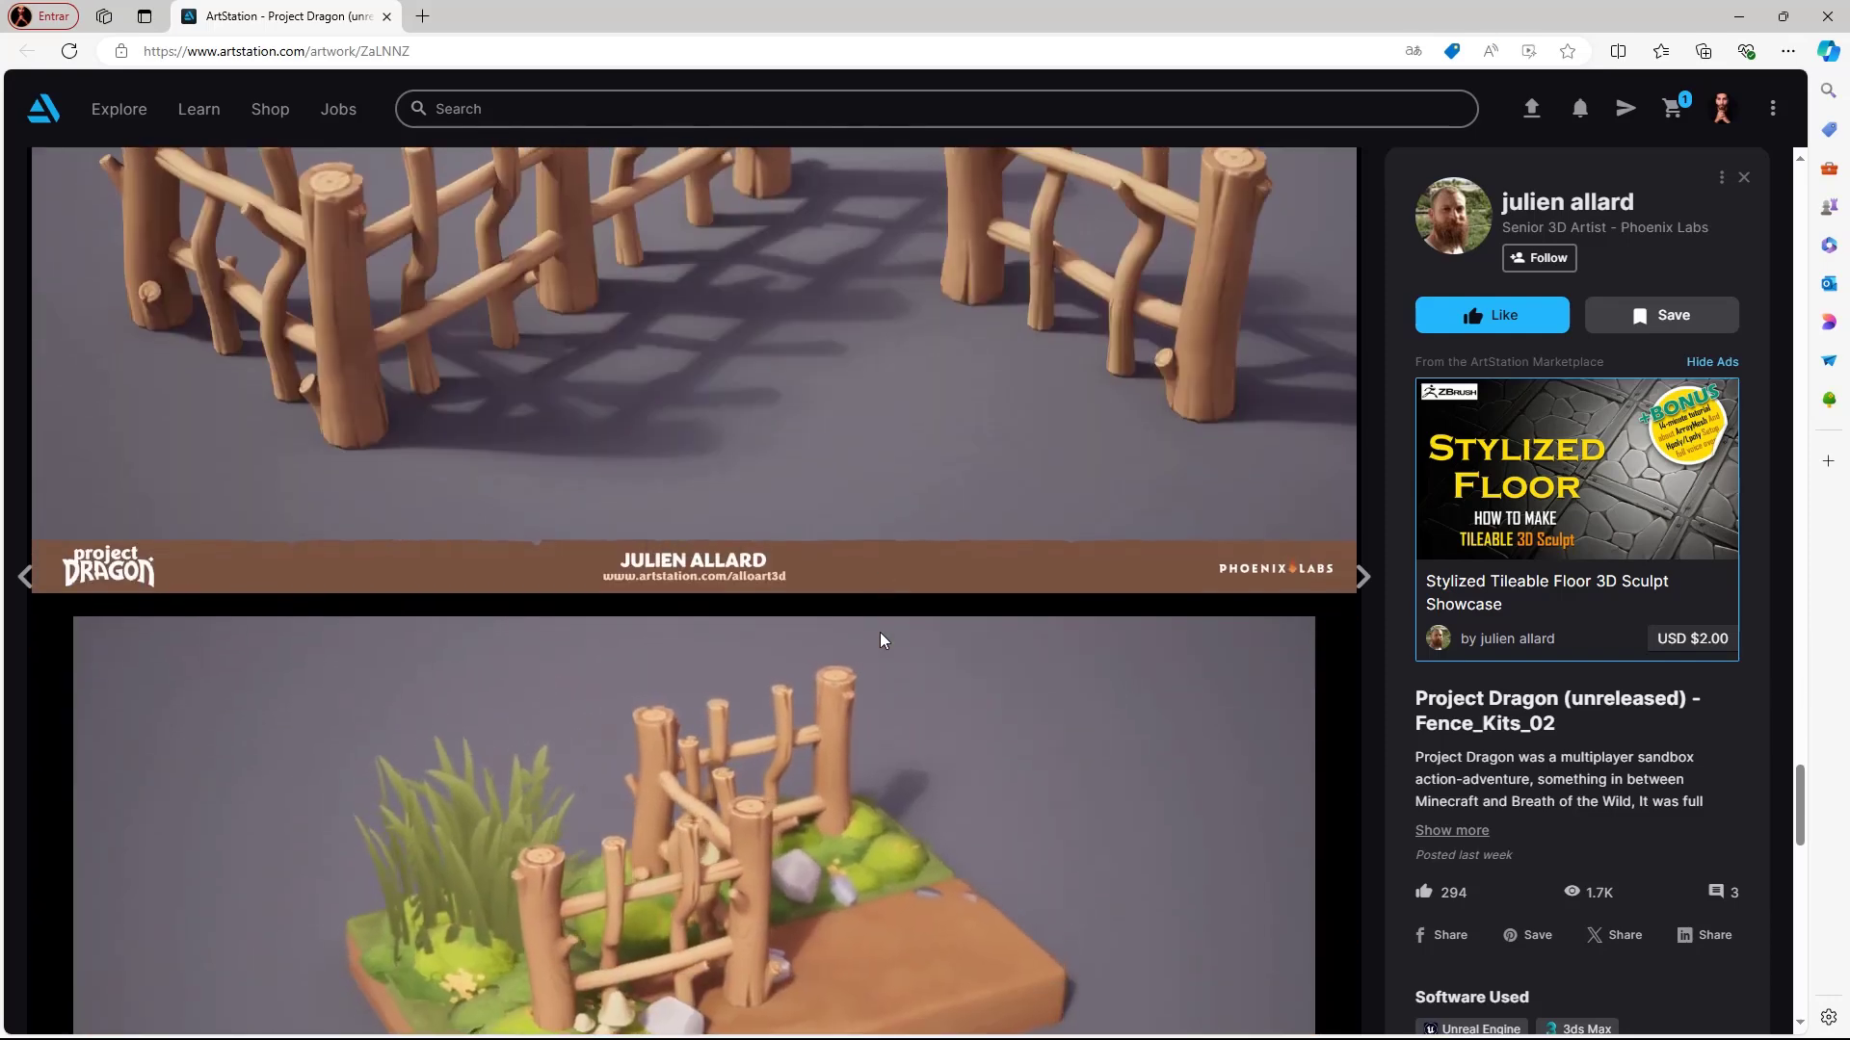
{"action": "scroll", "coordinate": [882, 639], "scroll_direction": "down", "scroll_amount": 5}
{"action": "scroll", "coordinate": [880, 632], "scroll_direction": "down", "scroll_amount": 12}
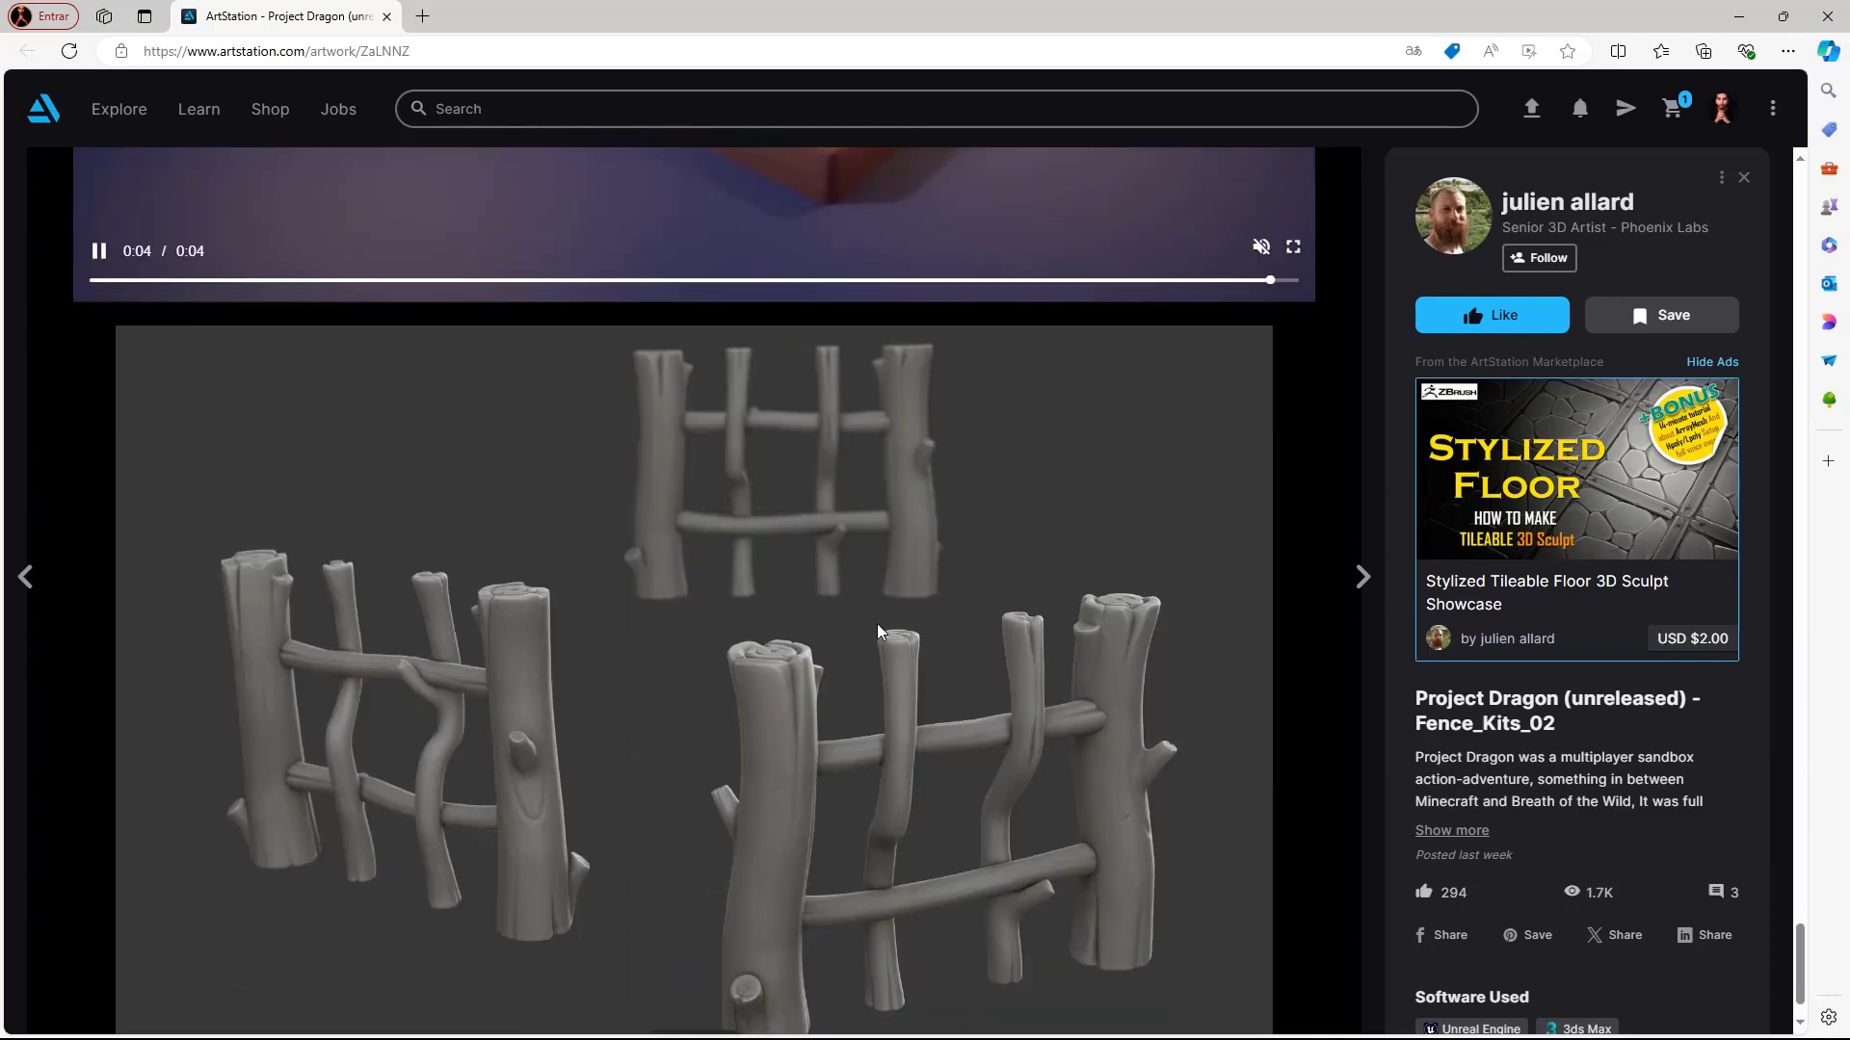
{"action": "scroll", "coordinate": [876, 632], "scroll_direction": "up", "scroll_amount": 14}
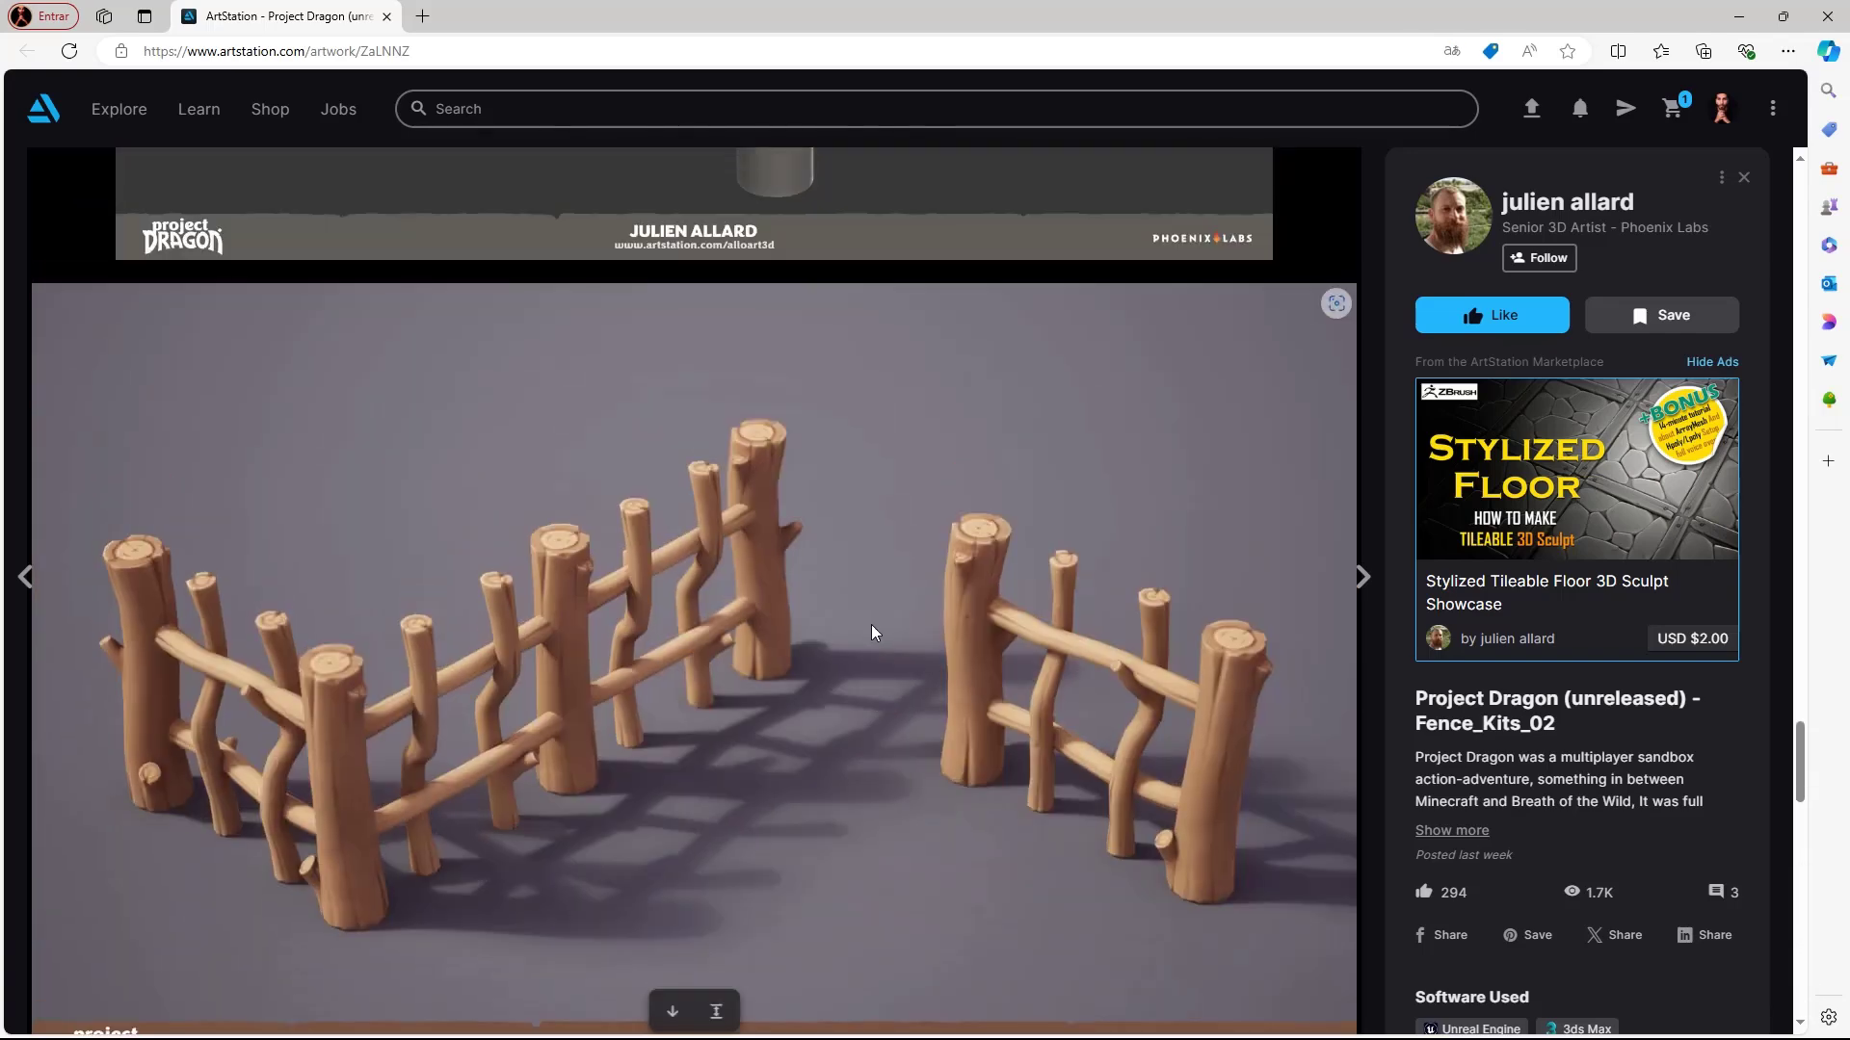
{"action": "scroll", "coordinate": [873, 633], "scroll_direction": "down", "scroll_amount": 2}
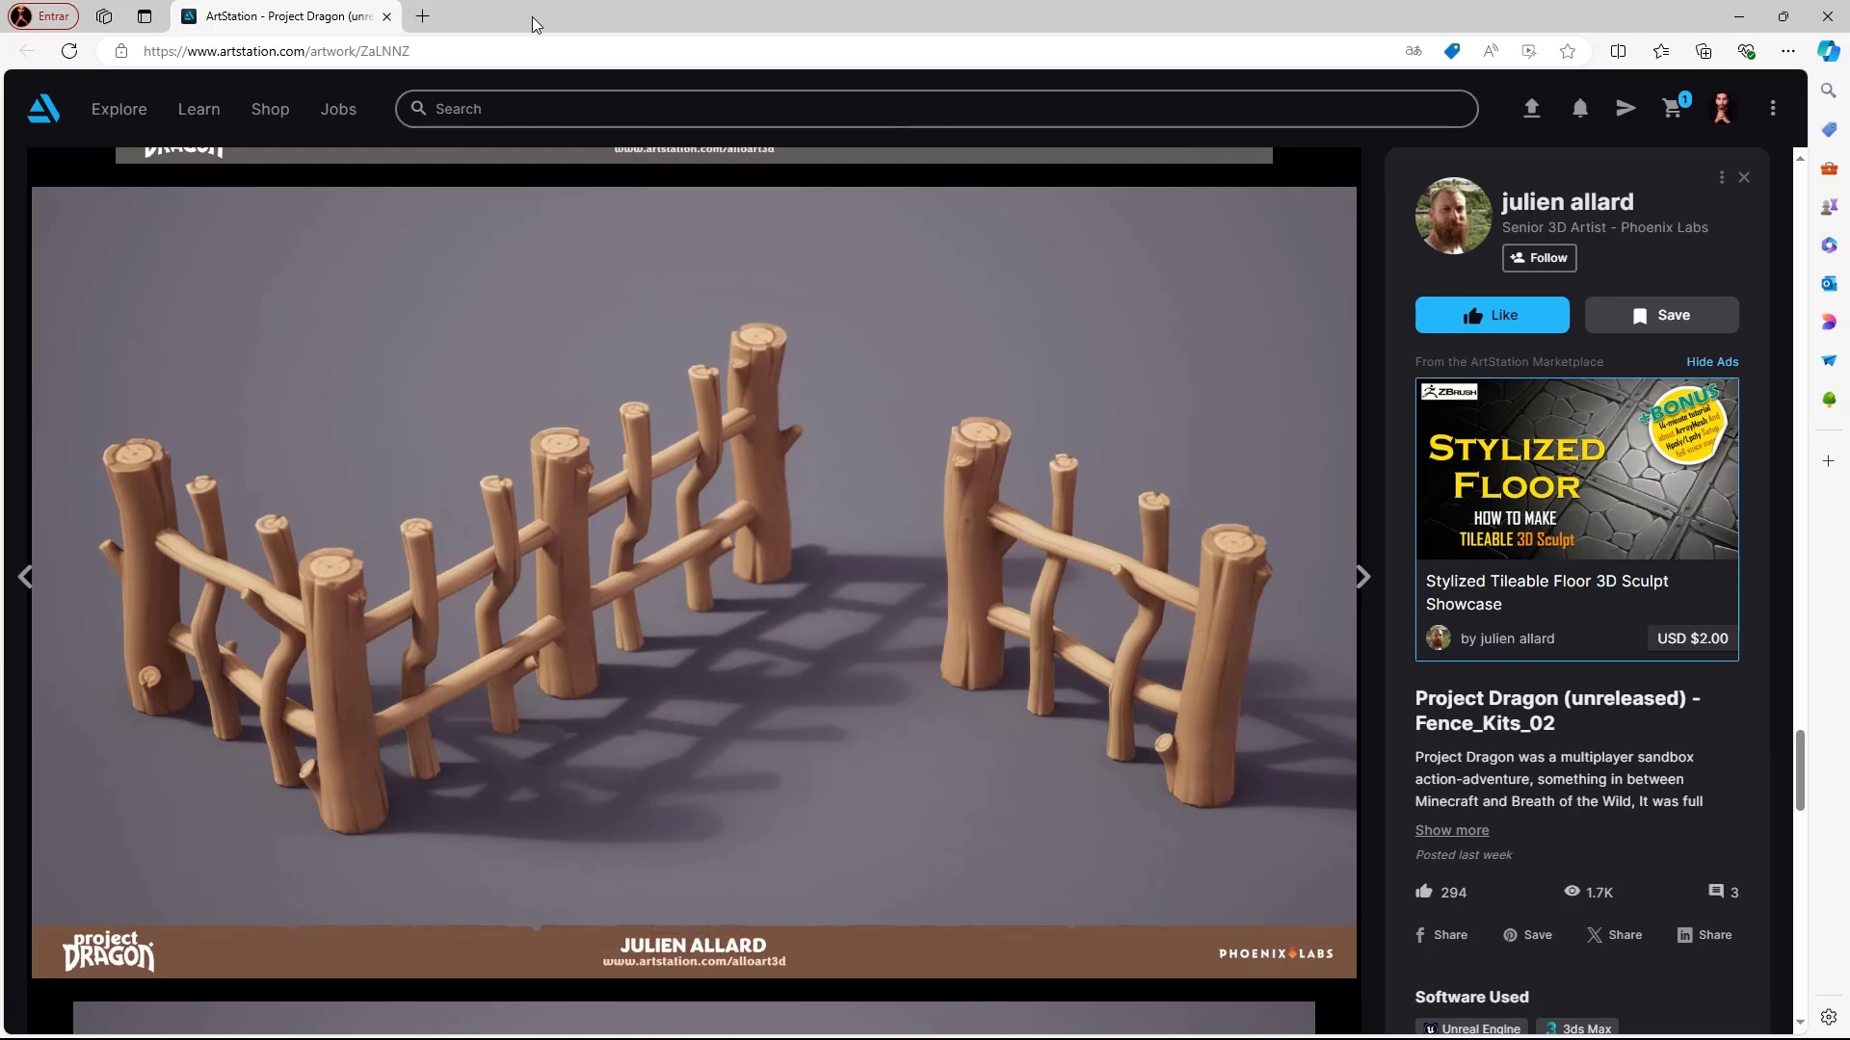
{"action": "left_click_drag", "start_coordinate": [531, 15], "coordinate": [0, 106]}
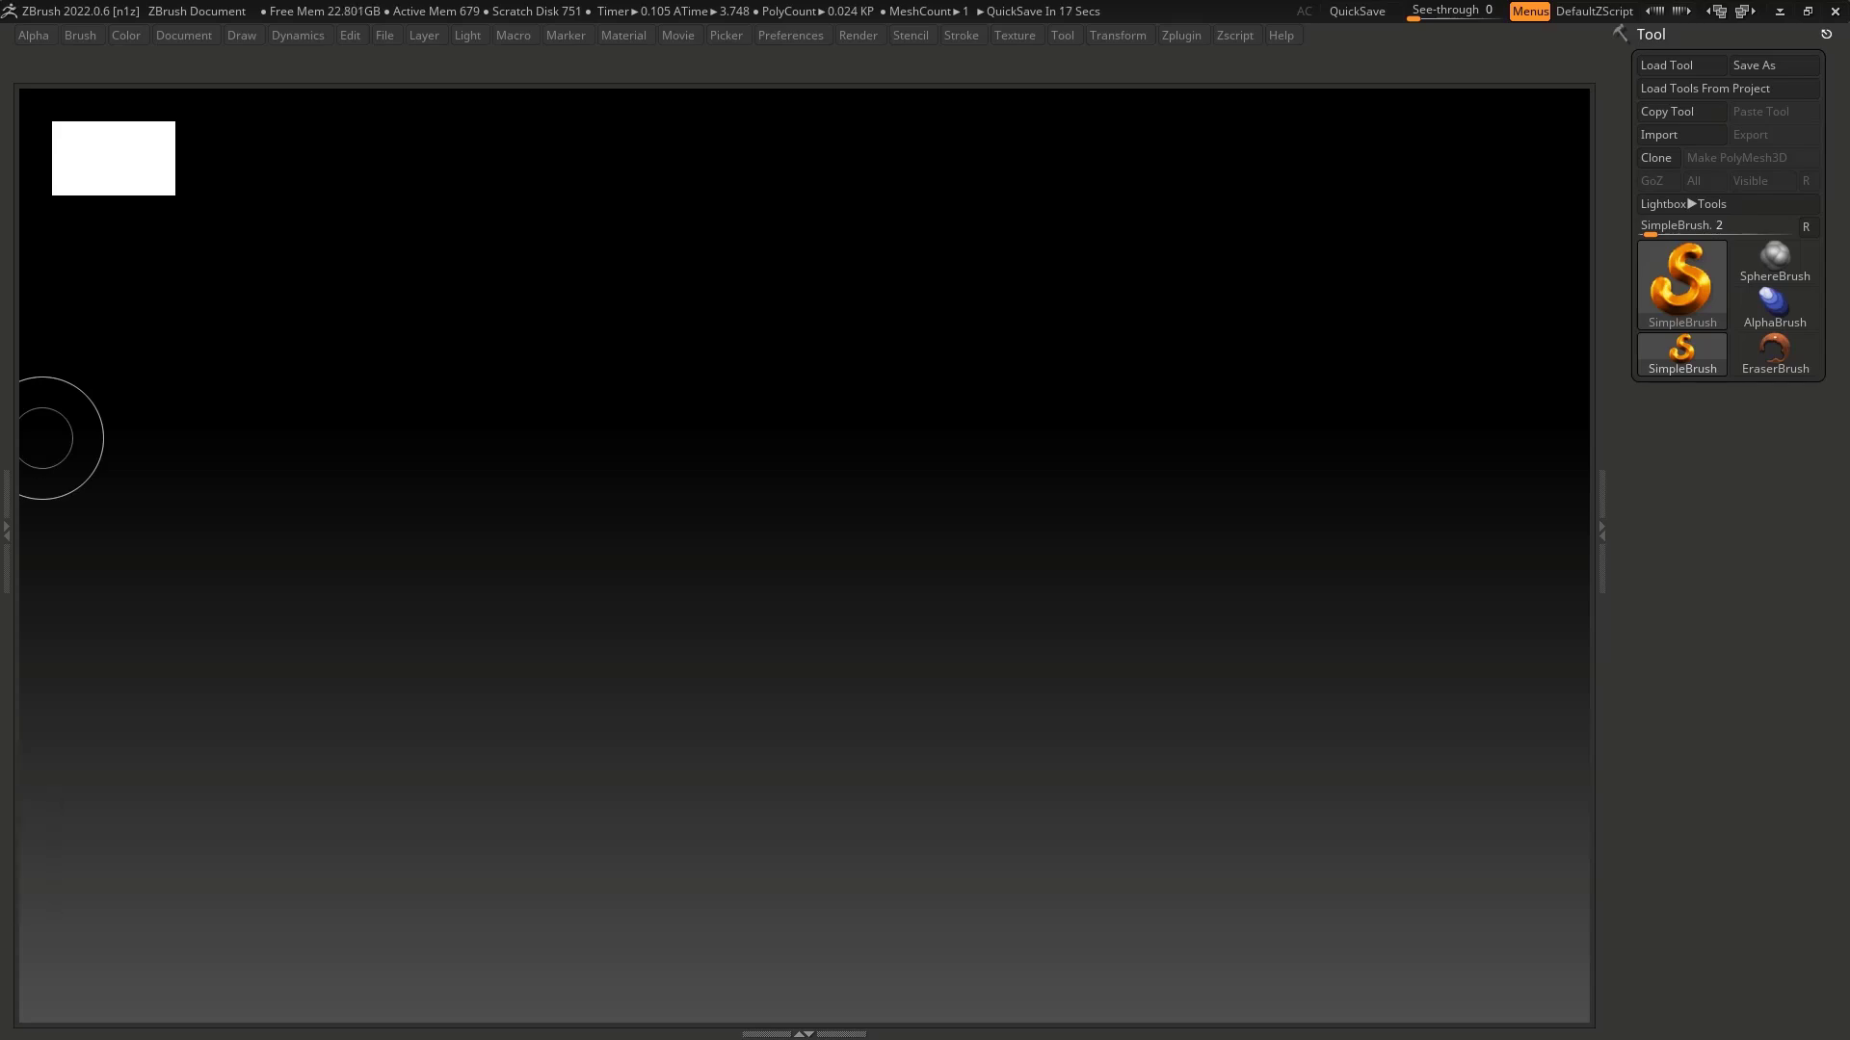
Step: Draw a Cylinder3D on the canvas and convert it to a PolyMesh3D
{"action": "left_click", "coordinate": [1681, 284]}
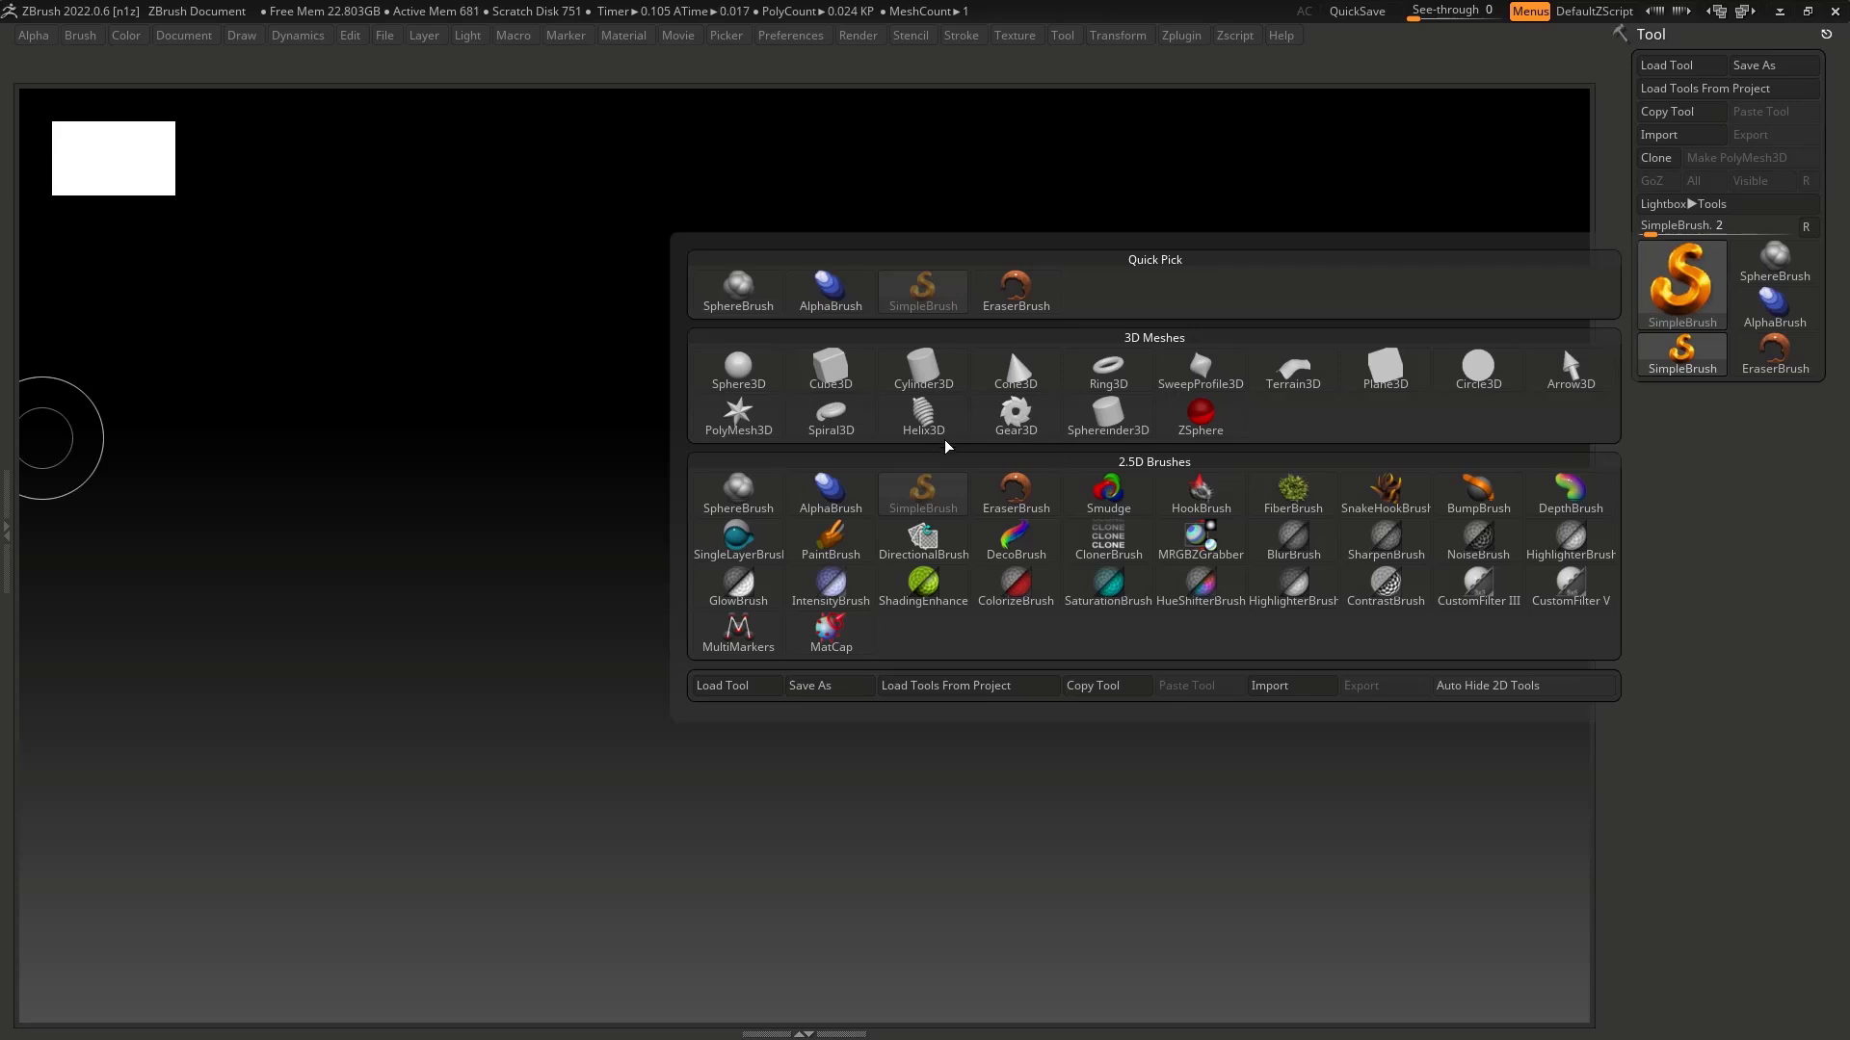
{"action": "left_click", "coordinate": [923, 371]}
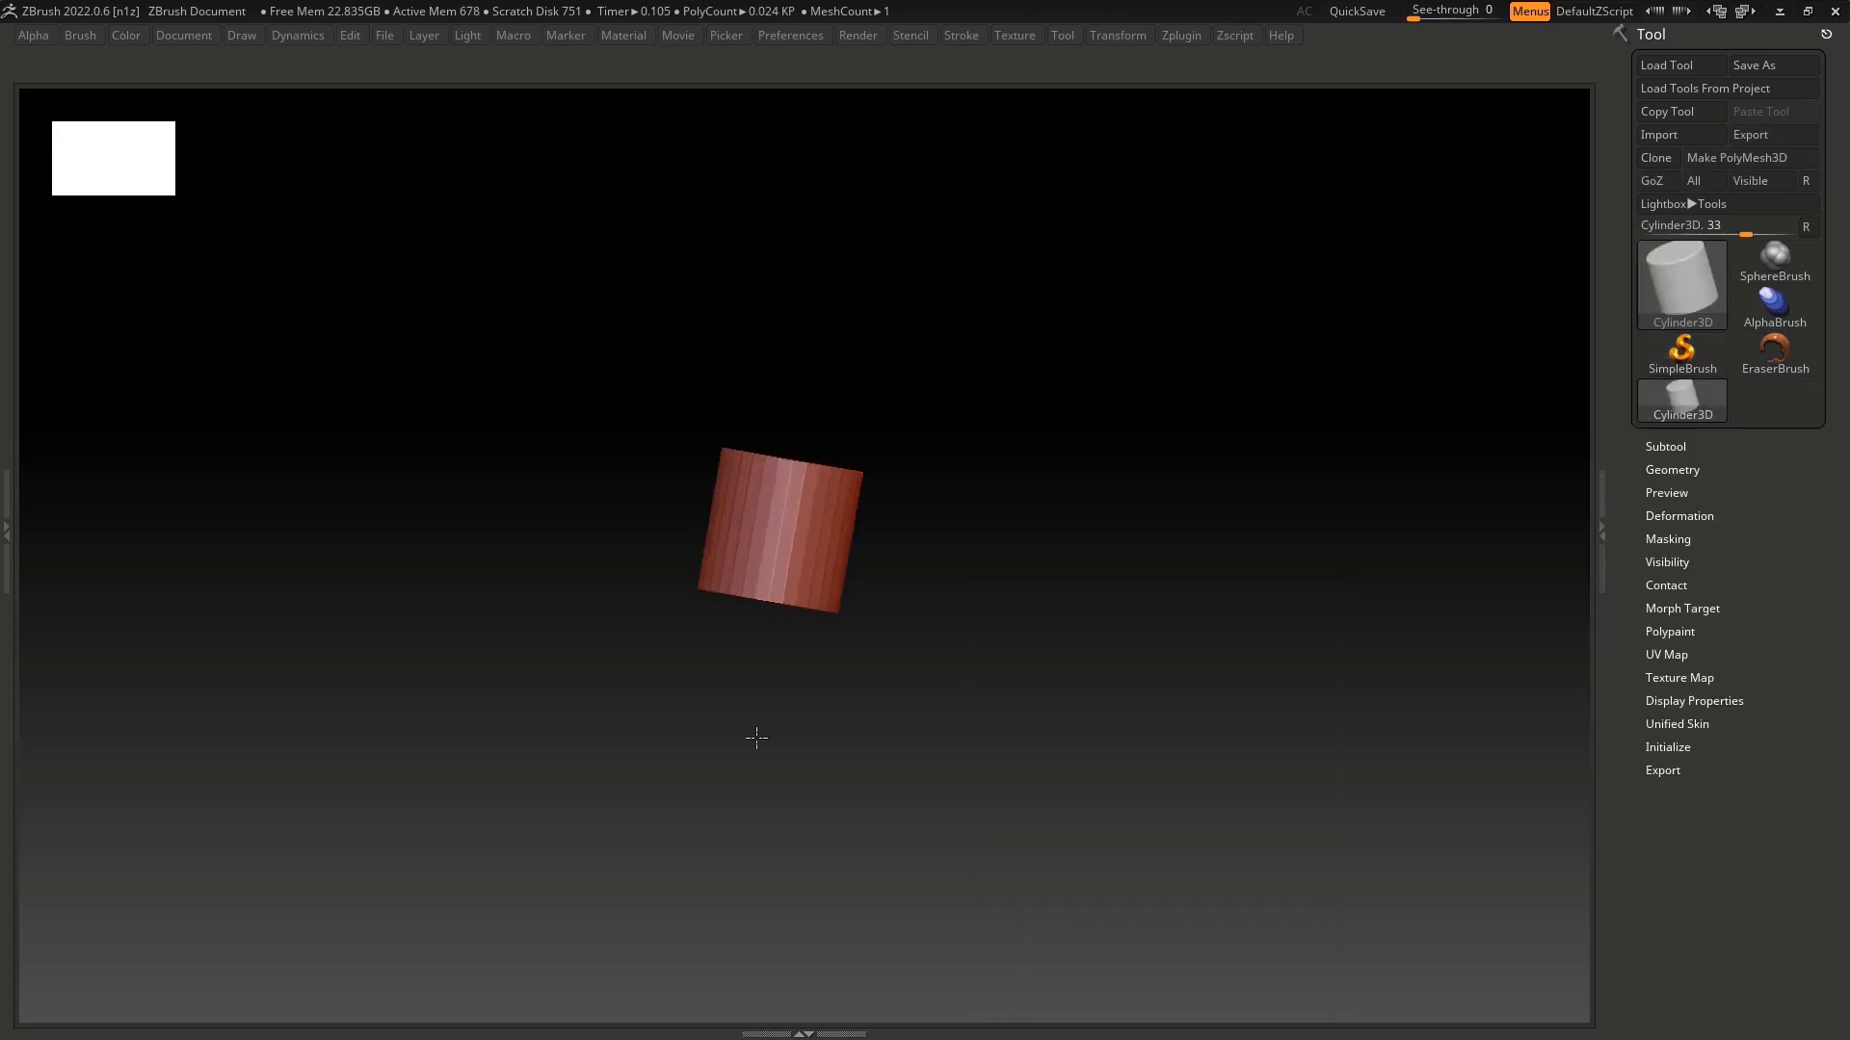
{"action": "left_click", "coordinate": [1718, 159]}
Step: Lower the document's background gradient range to its minimum for a flat grey canvas
{"action": "left_click", "coordinate": [179, 37]}
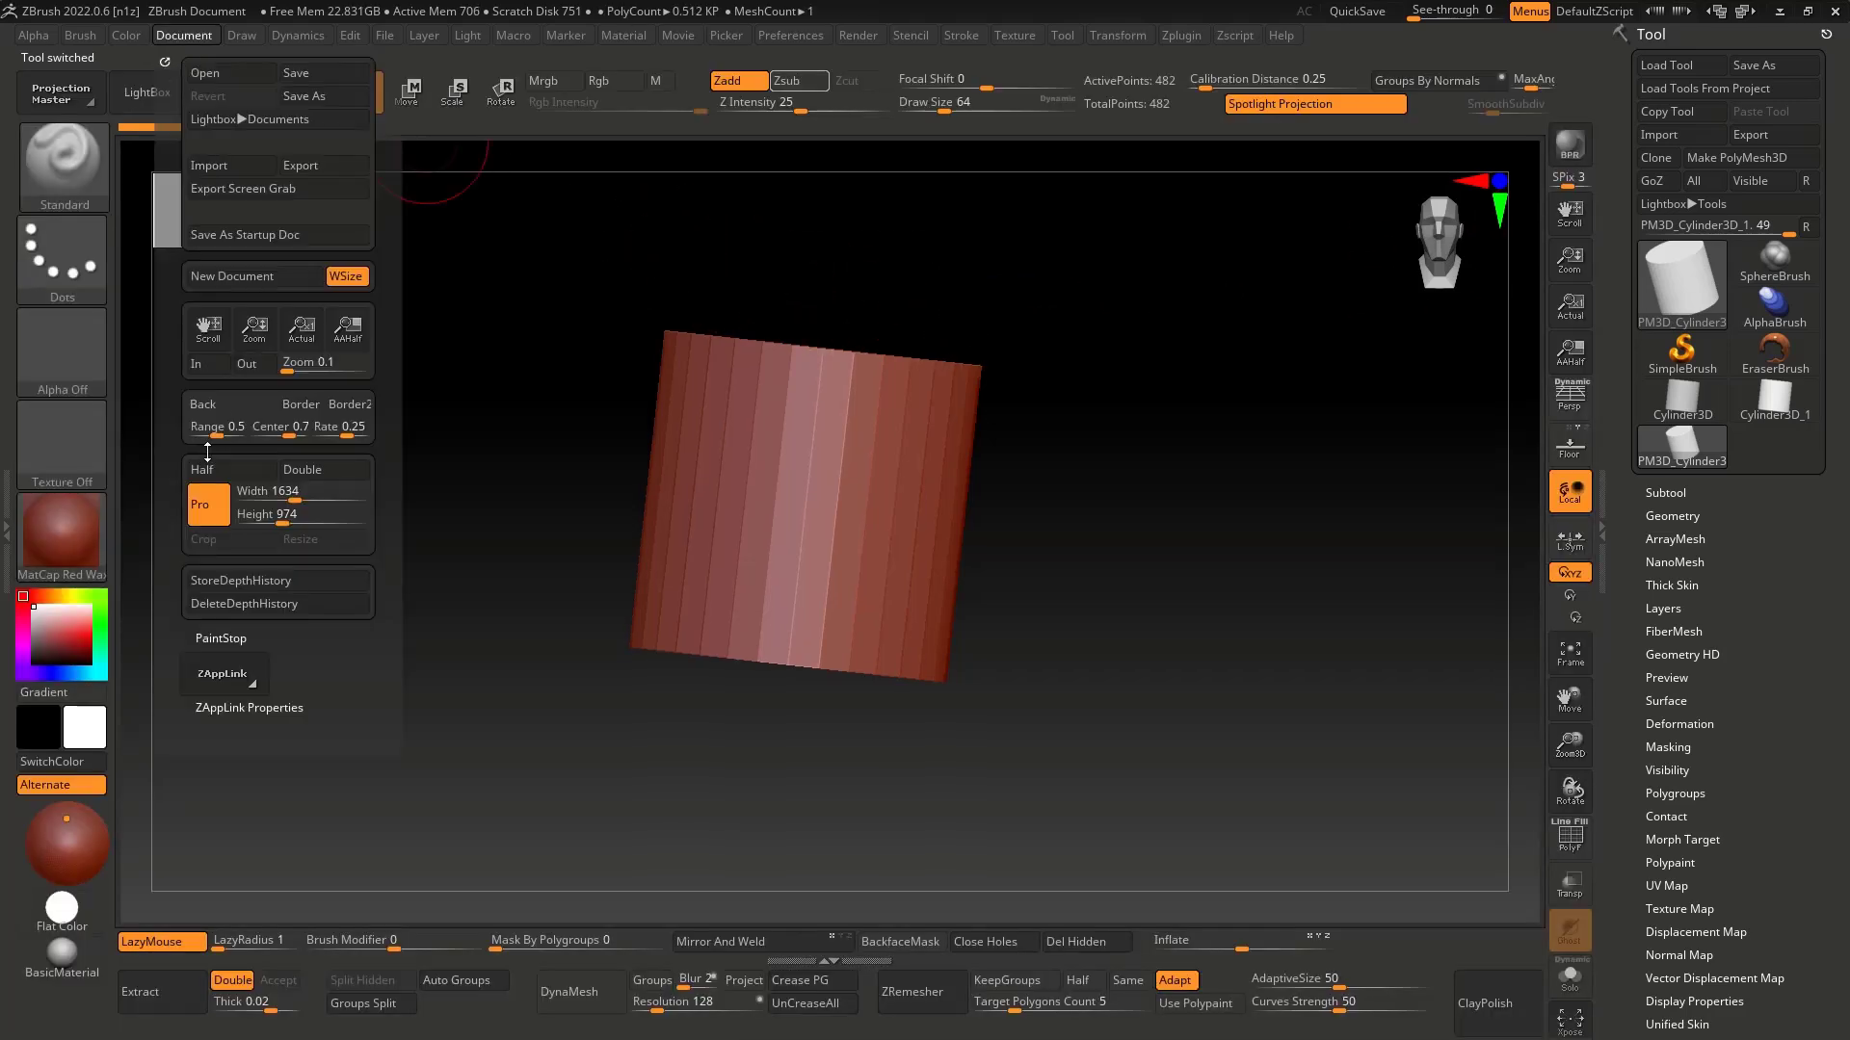
{"action": "left_click_drag", "start_coordinate": [187, 423], "coordinate": [173, 425]}
Step: Stretch the cylinder vertically along the Y axis into a tall post
{"action": "left_click_drag", "start_coordinate": [1068, 472], "coordinate": [1066, 517], "text": "shift"}
{"action": "right_click_drag", "start_coordinate": [1066, 517], "coordinate": [974, 475], "text": "ctrl"}
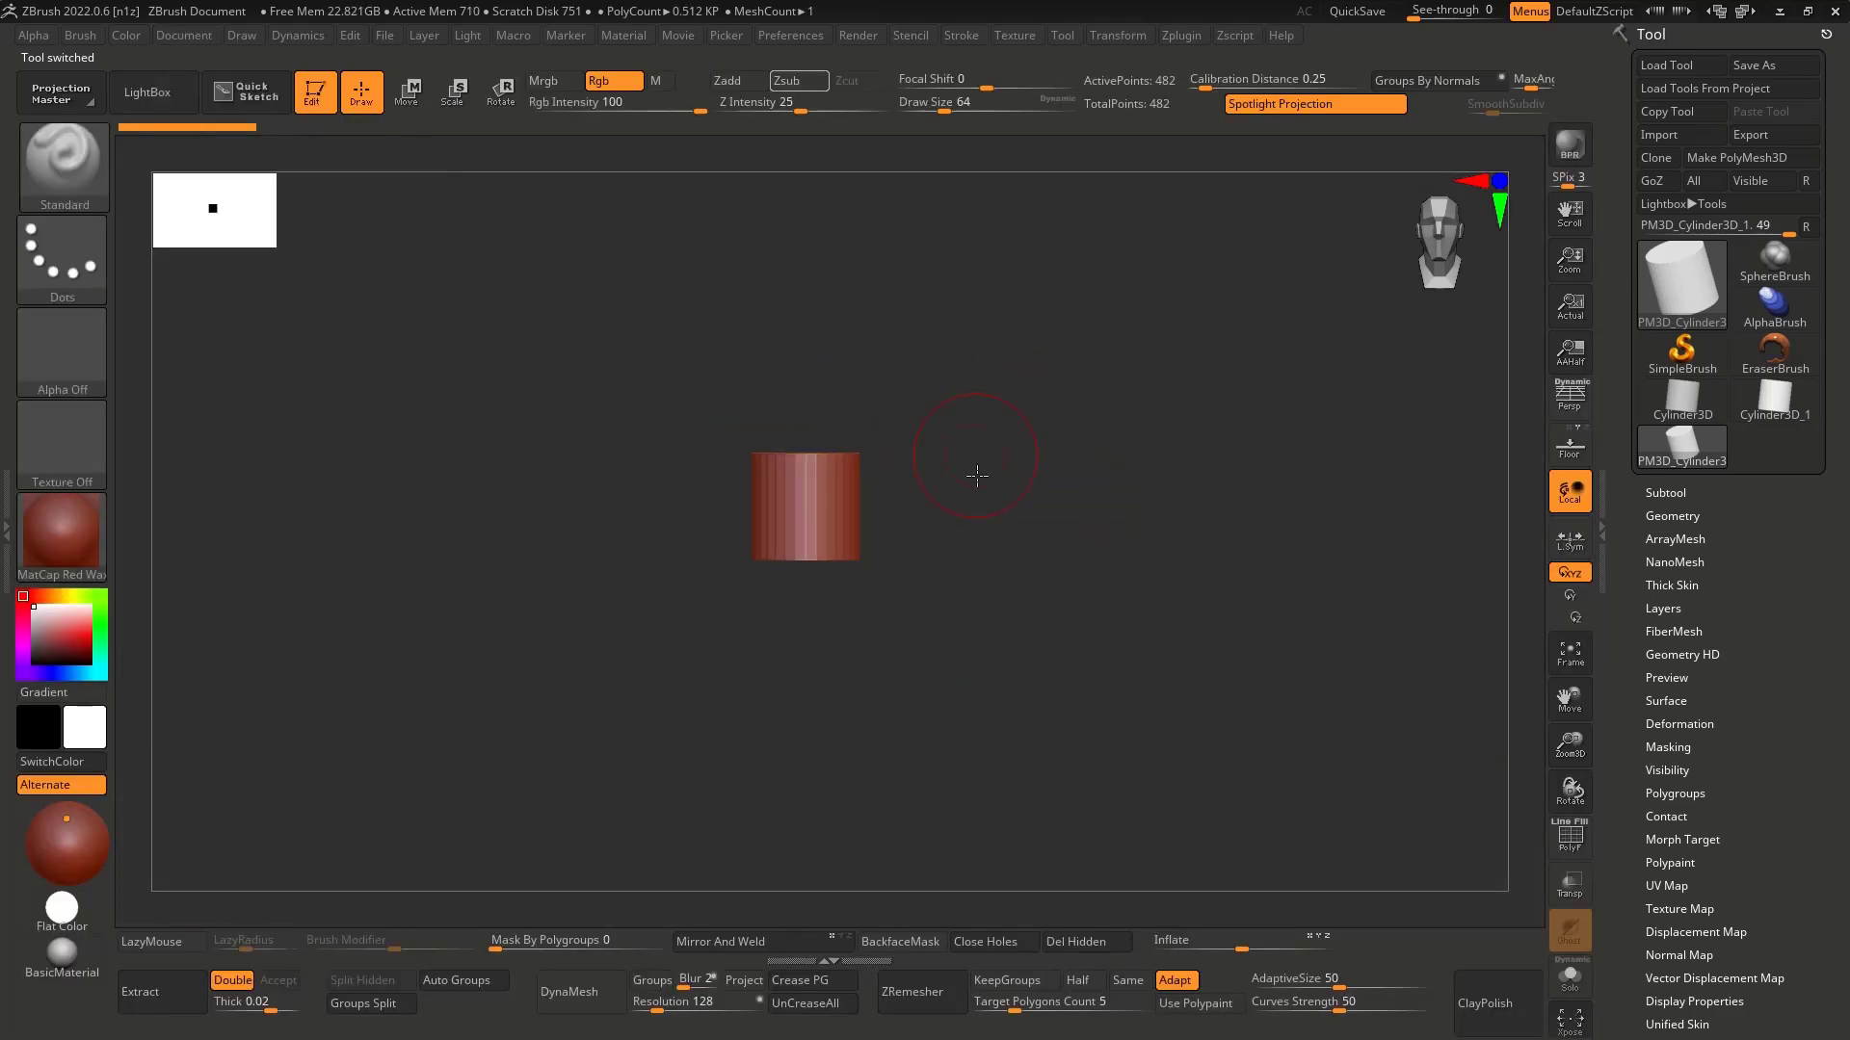
{"action": "key", "text": "w"}
{"action": "left_click_drag", "start_coordinate": [806, 453], "coordinate": [776, 281]}
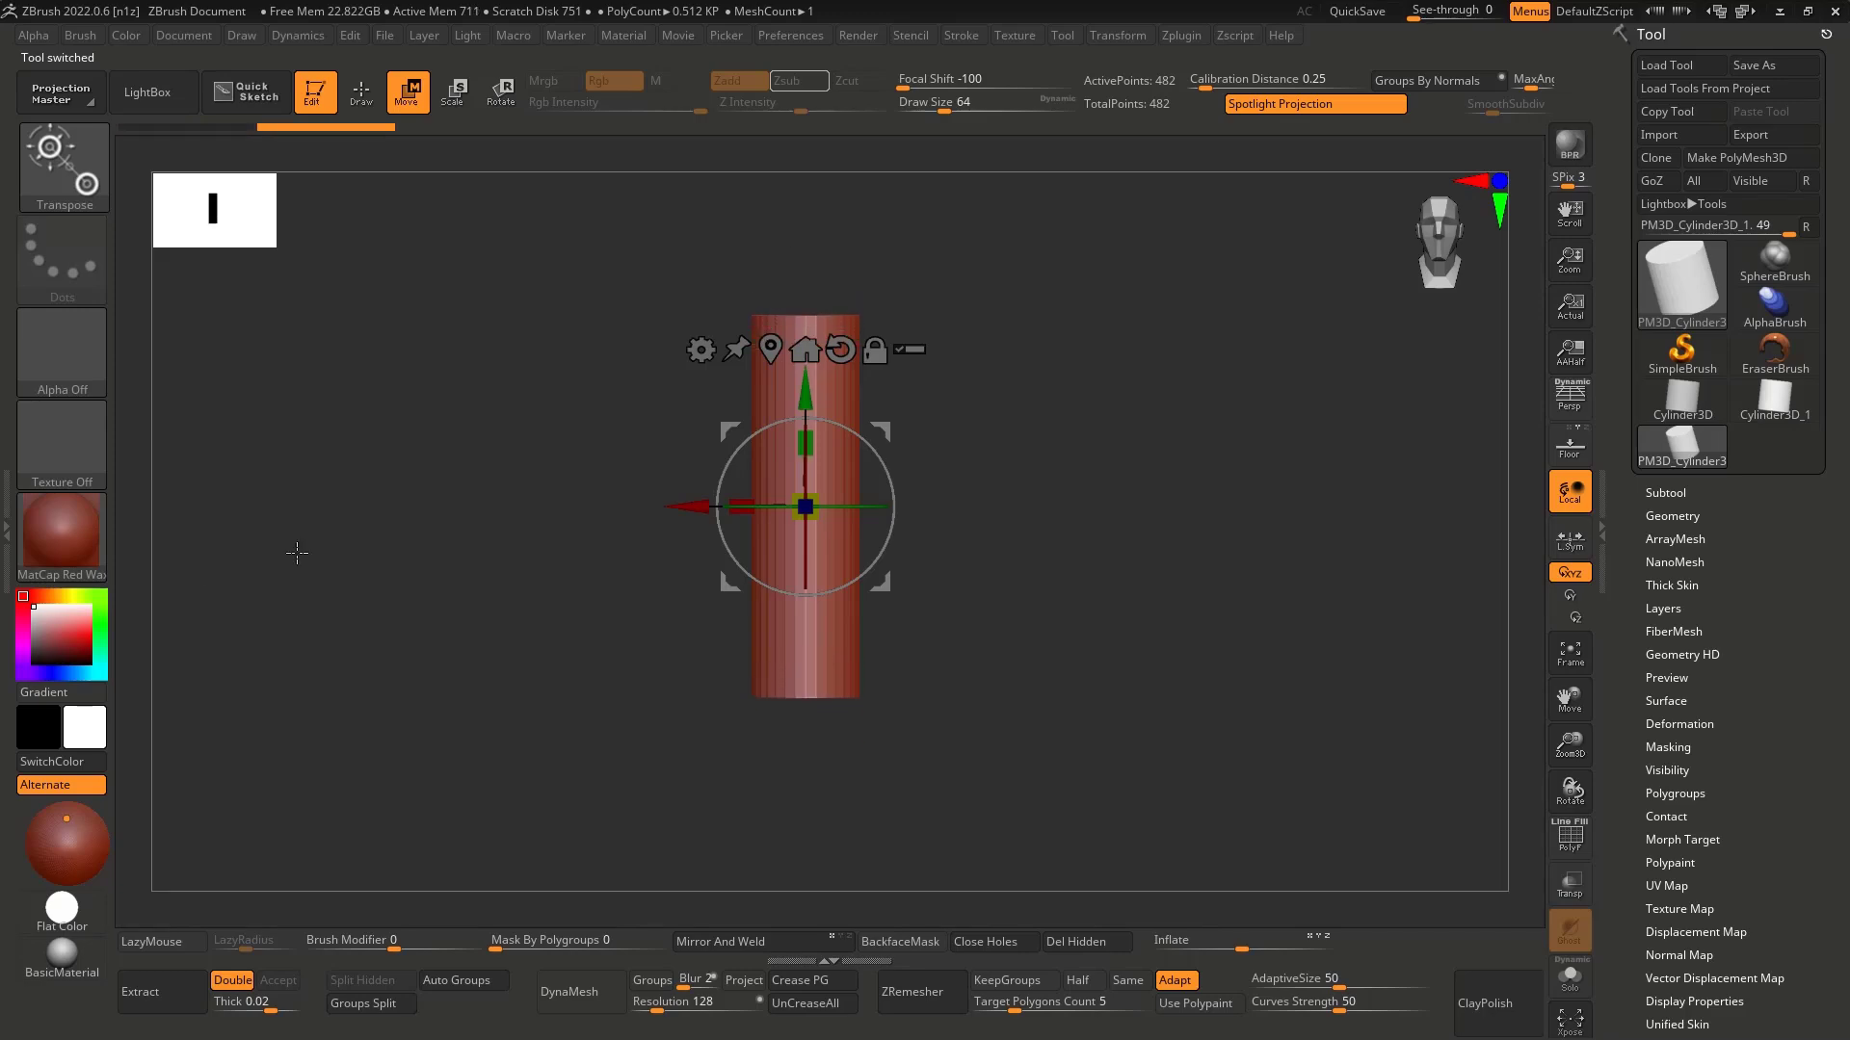
Step: Compare the MatCap materials on the post and apply zbro_clayset_s06
{"action": "left_click", "coordinate": [106, 570]}
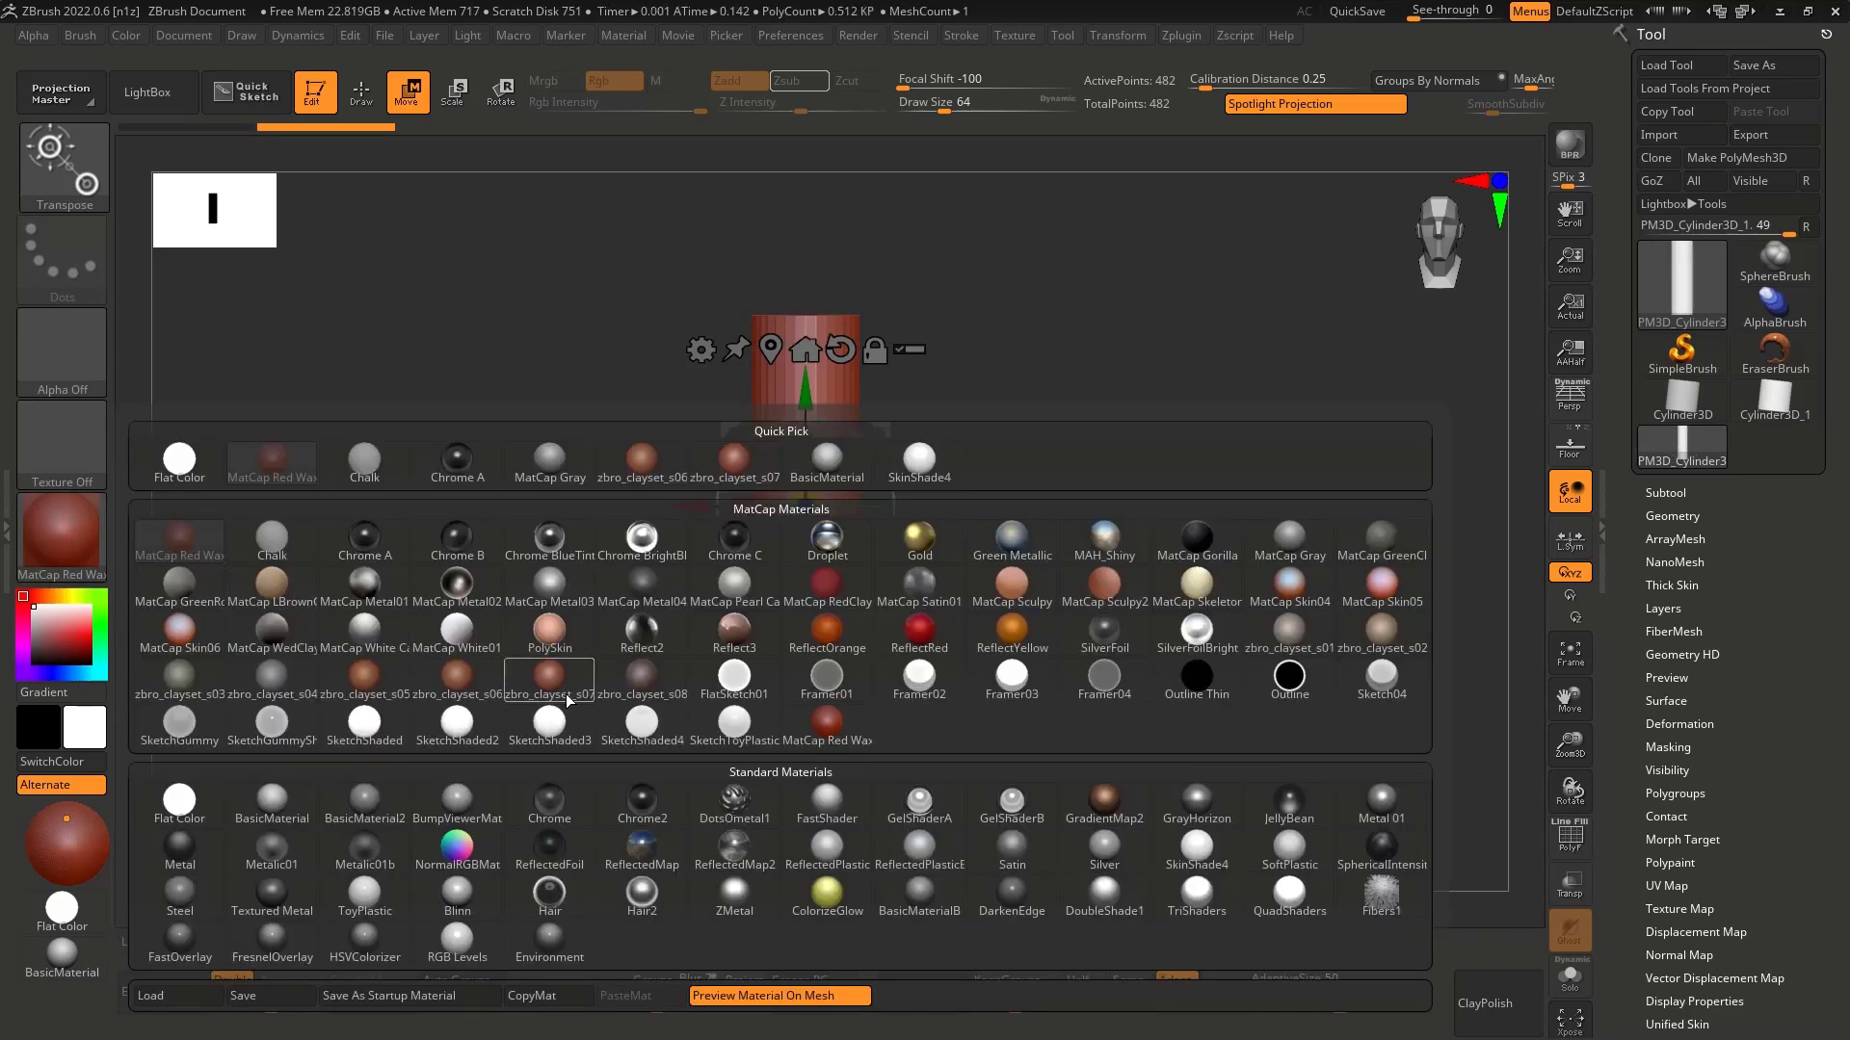
{"action": "left_click_drag", "start_coordinate": [568, 700], "coordinate": [690, 412]}
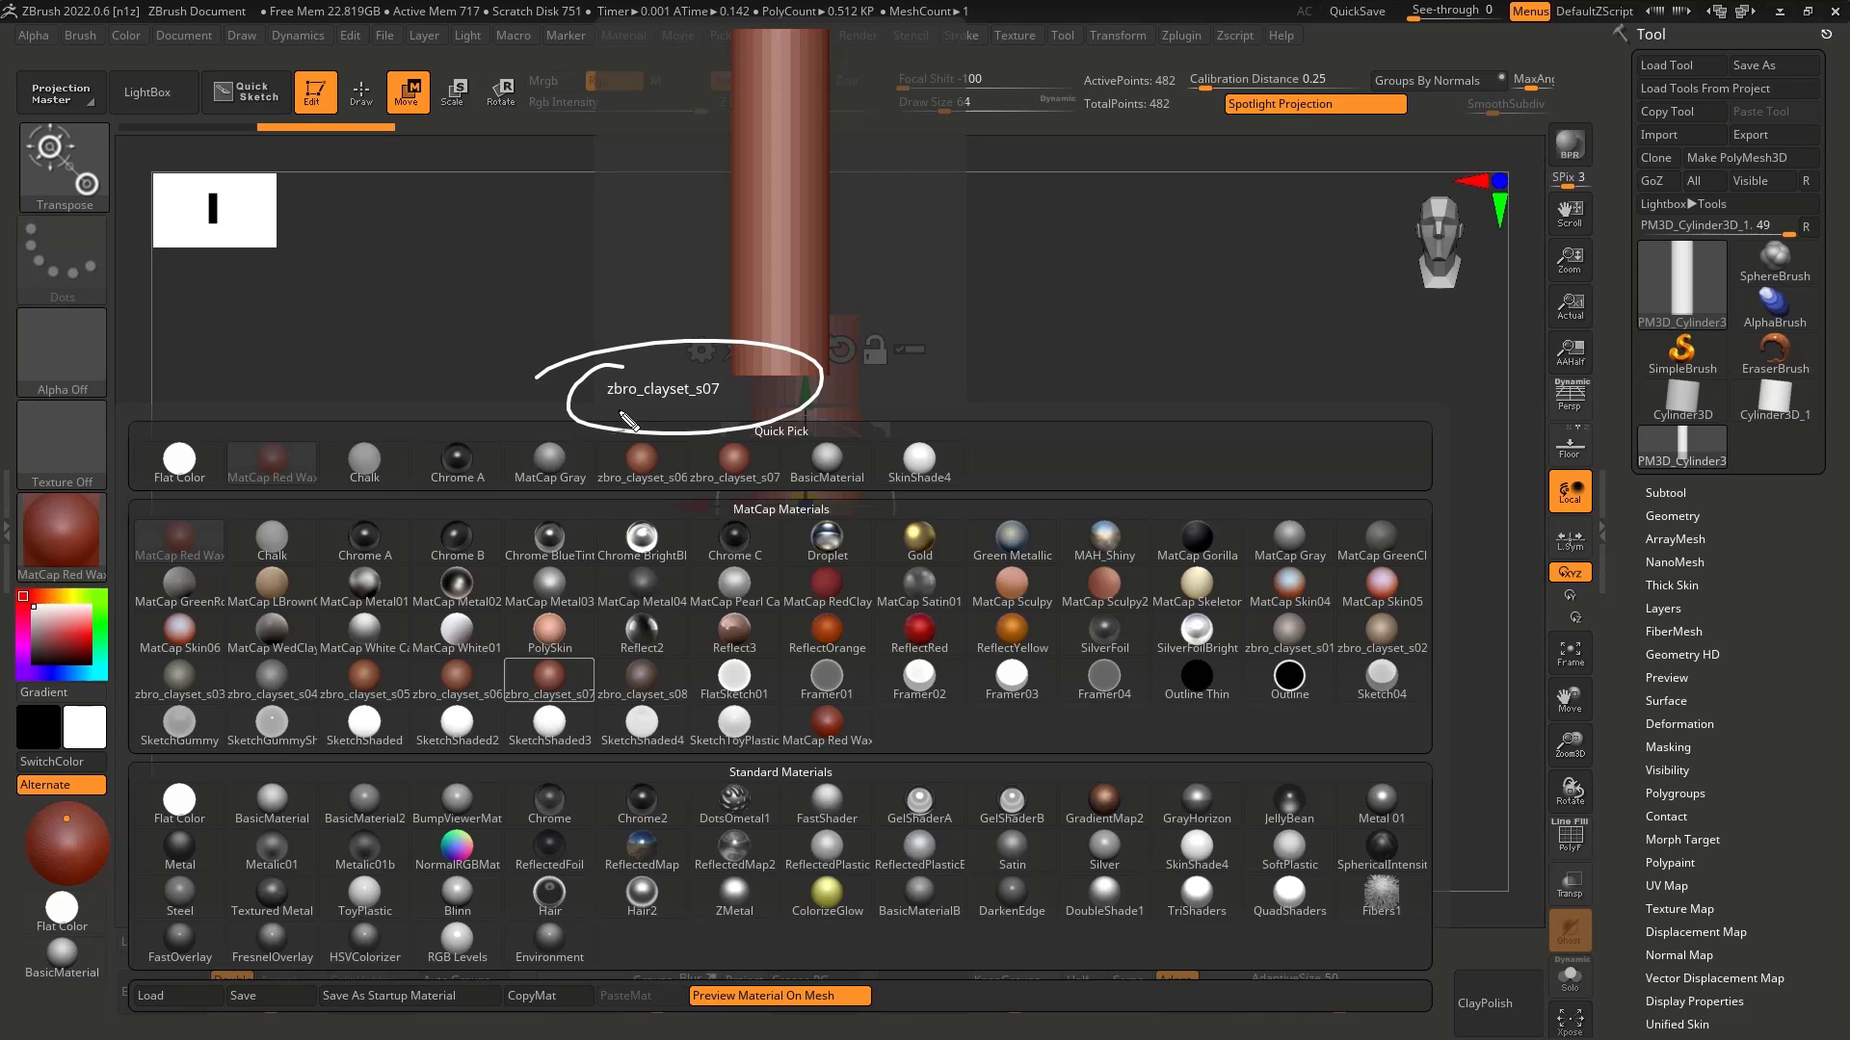
{"action": "left_click", "coordinate": [463, 686]}
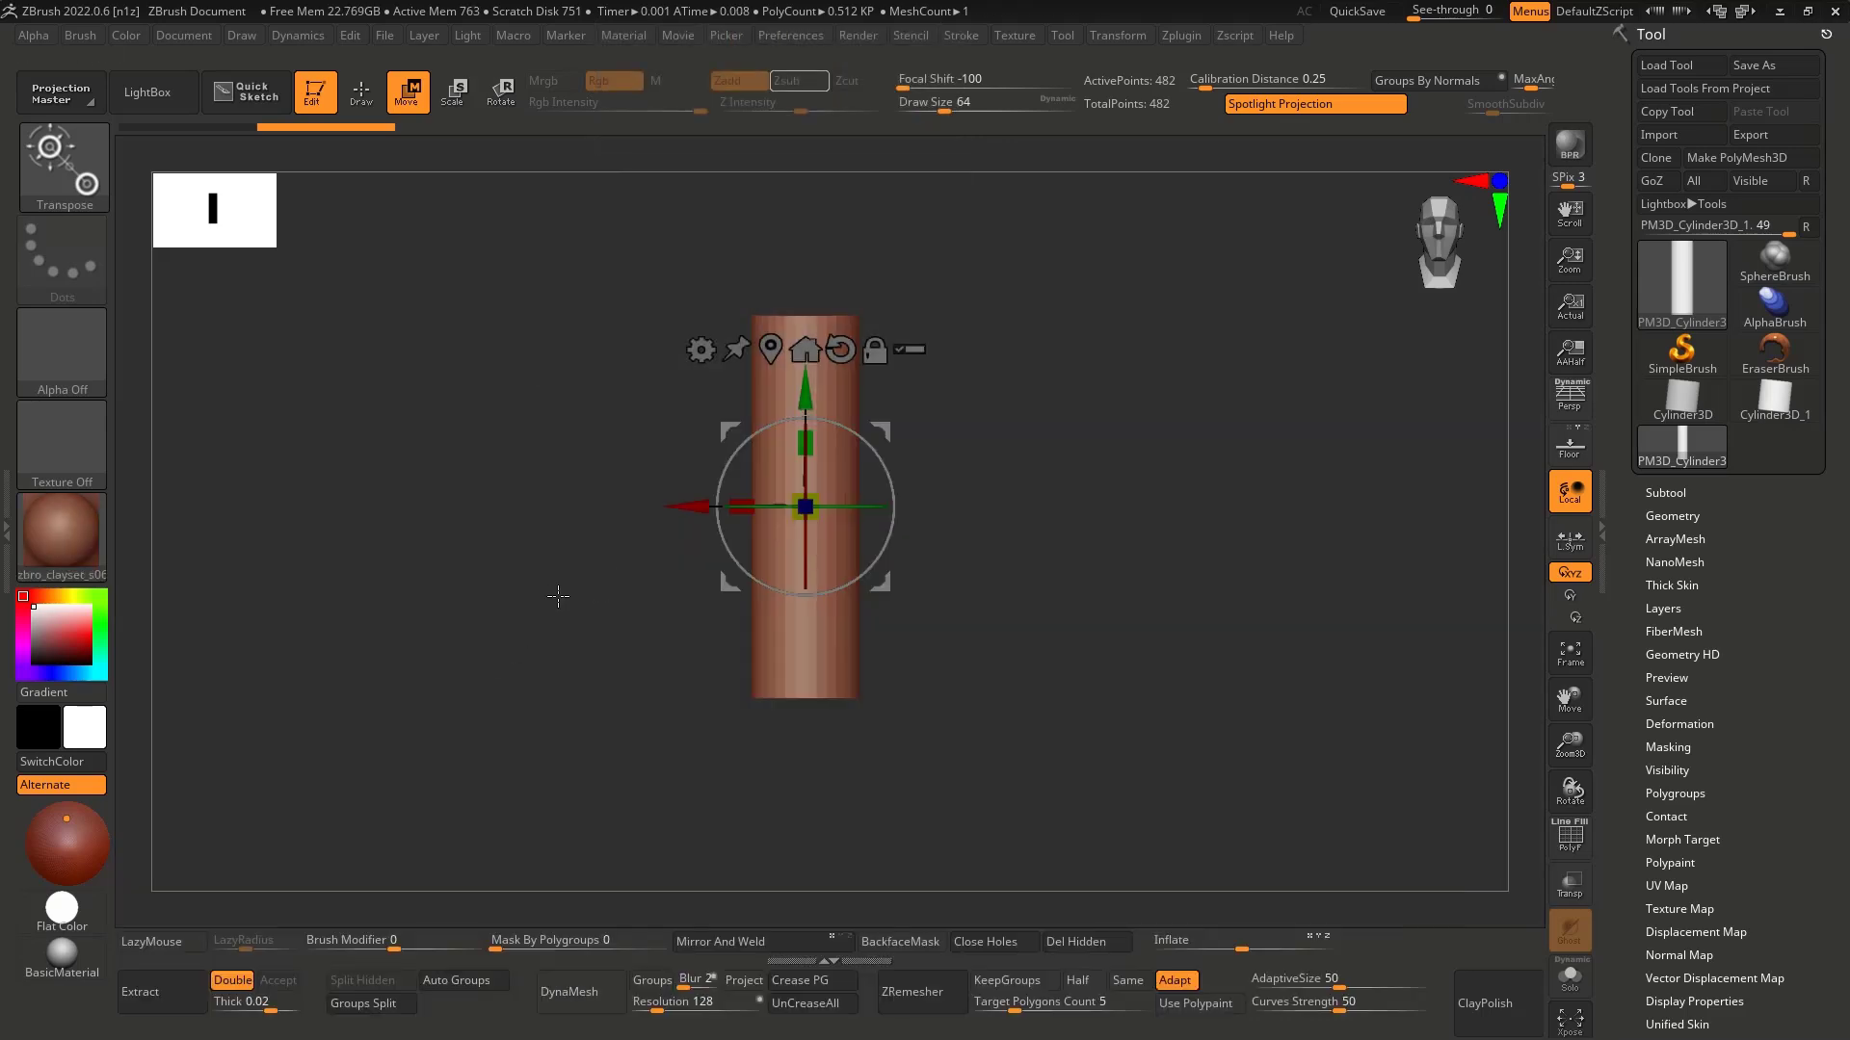
Step: Return to Draw mode and turn on perspective display for the post
{"action": "key", "text": "q"}
{"action": "left_click_drag", "start_coordinate": [1025, 512], "coordinate": [1033, 572]}
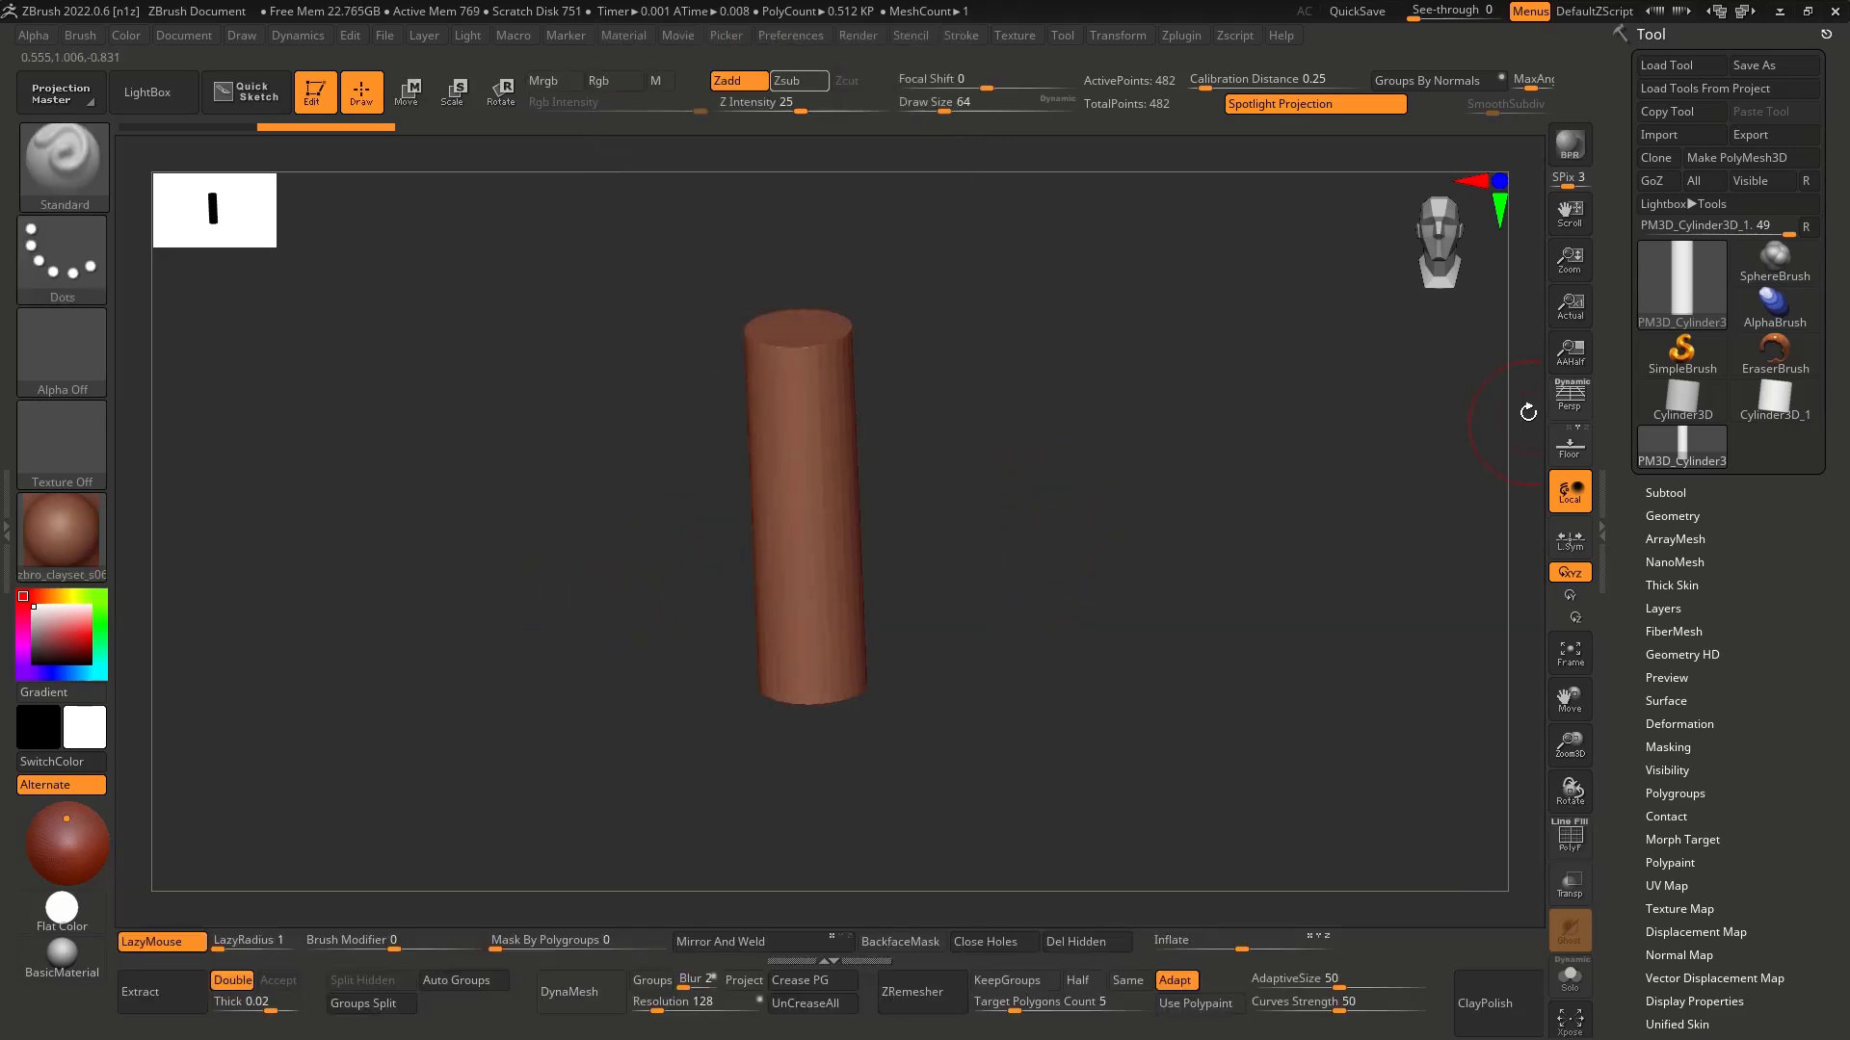
{"action": "left_click_drag", "start_coordinate": [1240, 475], "coordinate": [1284, 437], "text": "shift"}
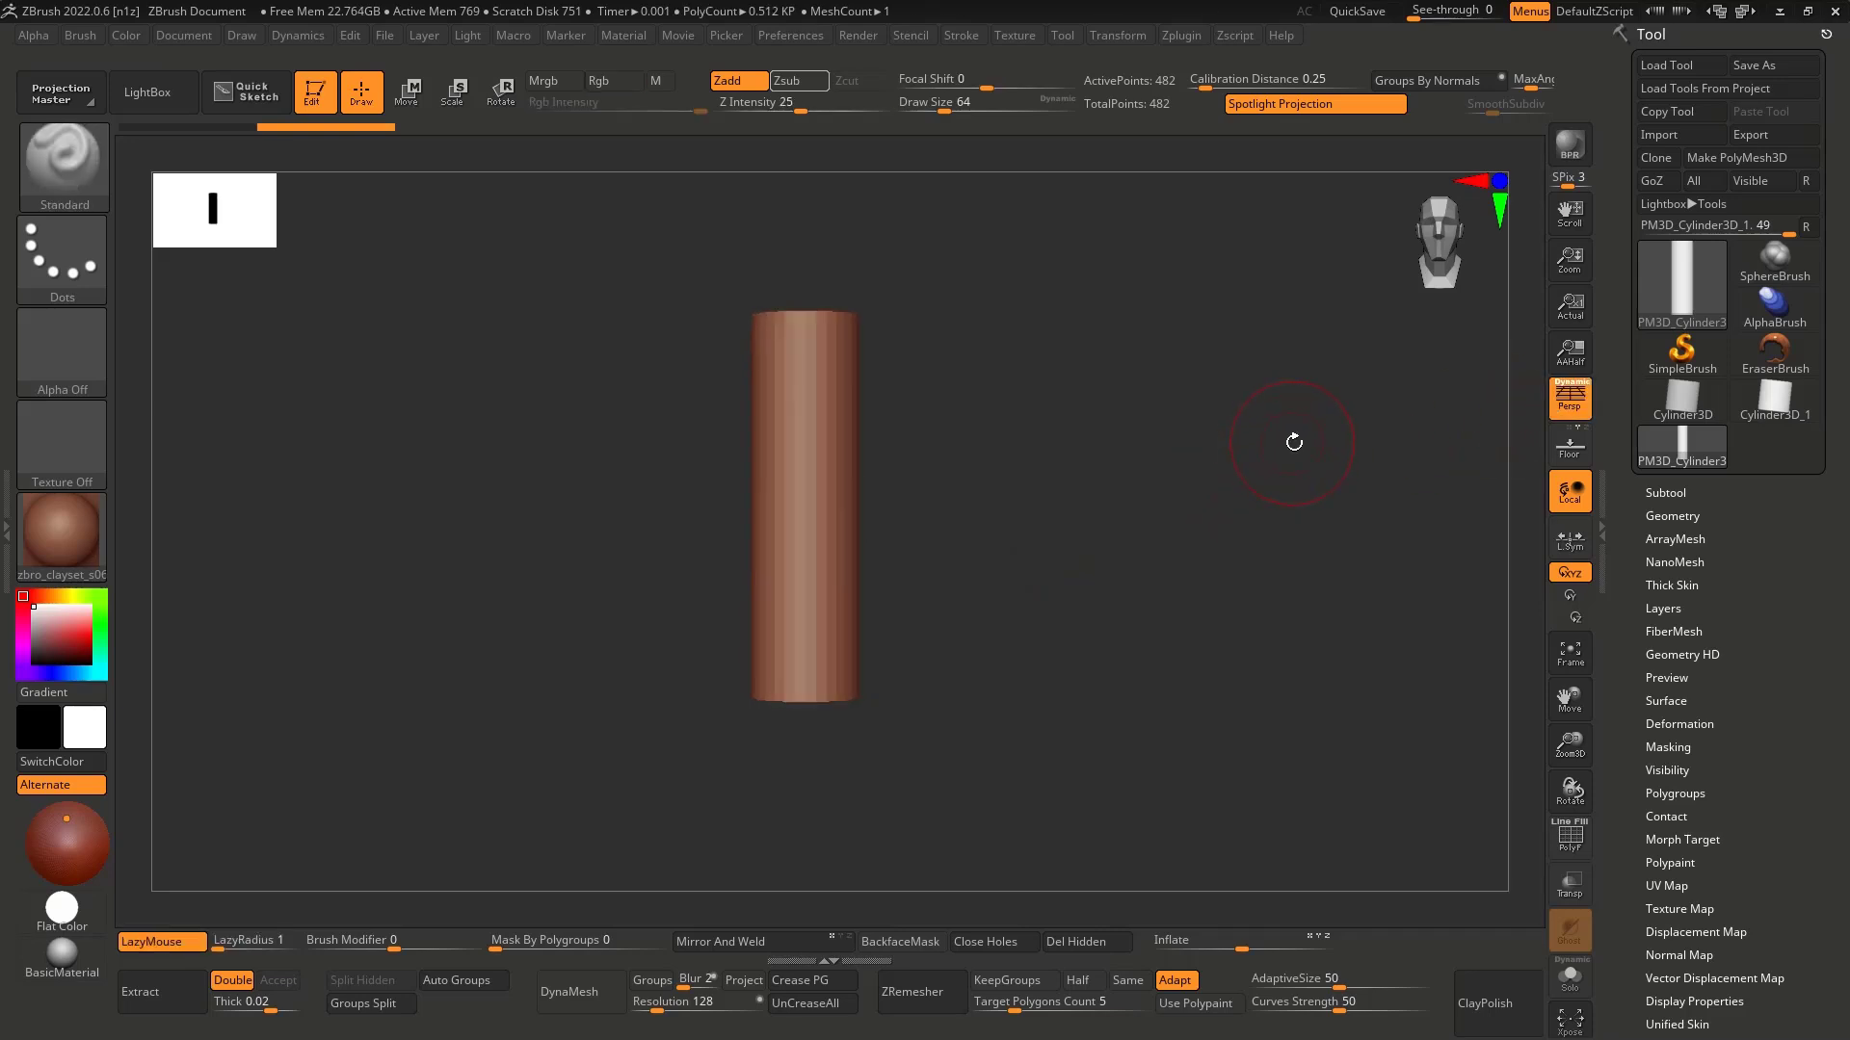
{"action": "left_click_drag", "start_coordinate": [1190, 486], "coordinate": [1158, 502]}
{"action": "left_click_drag", "start_coordinate": [931, 292], "coordinate": [981, 480]}
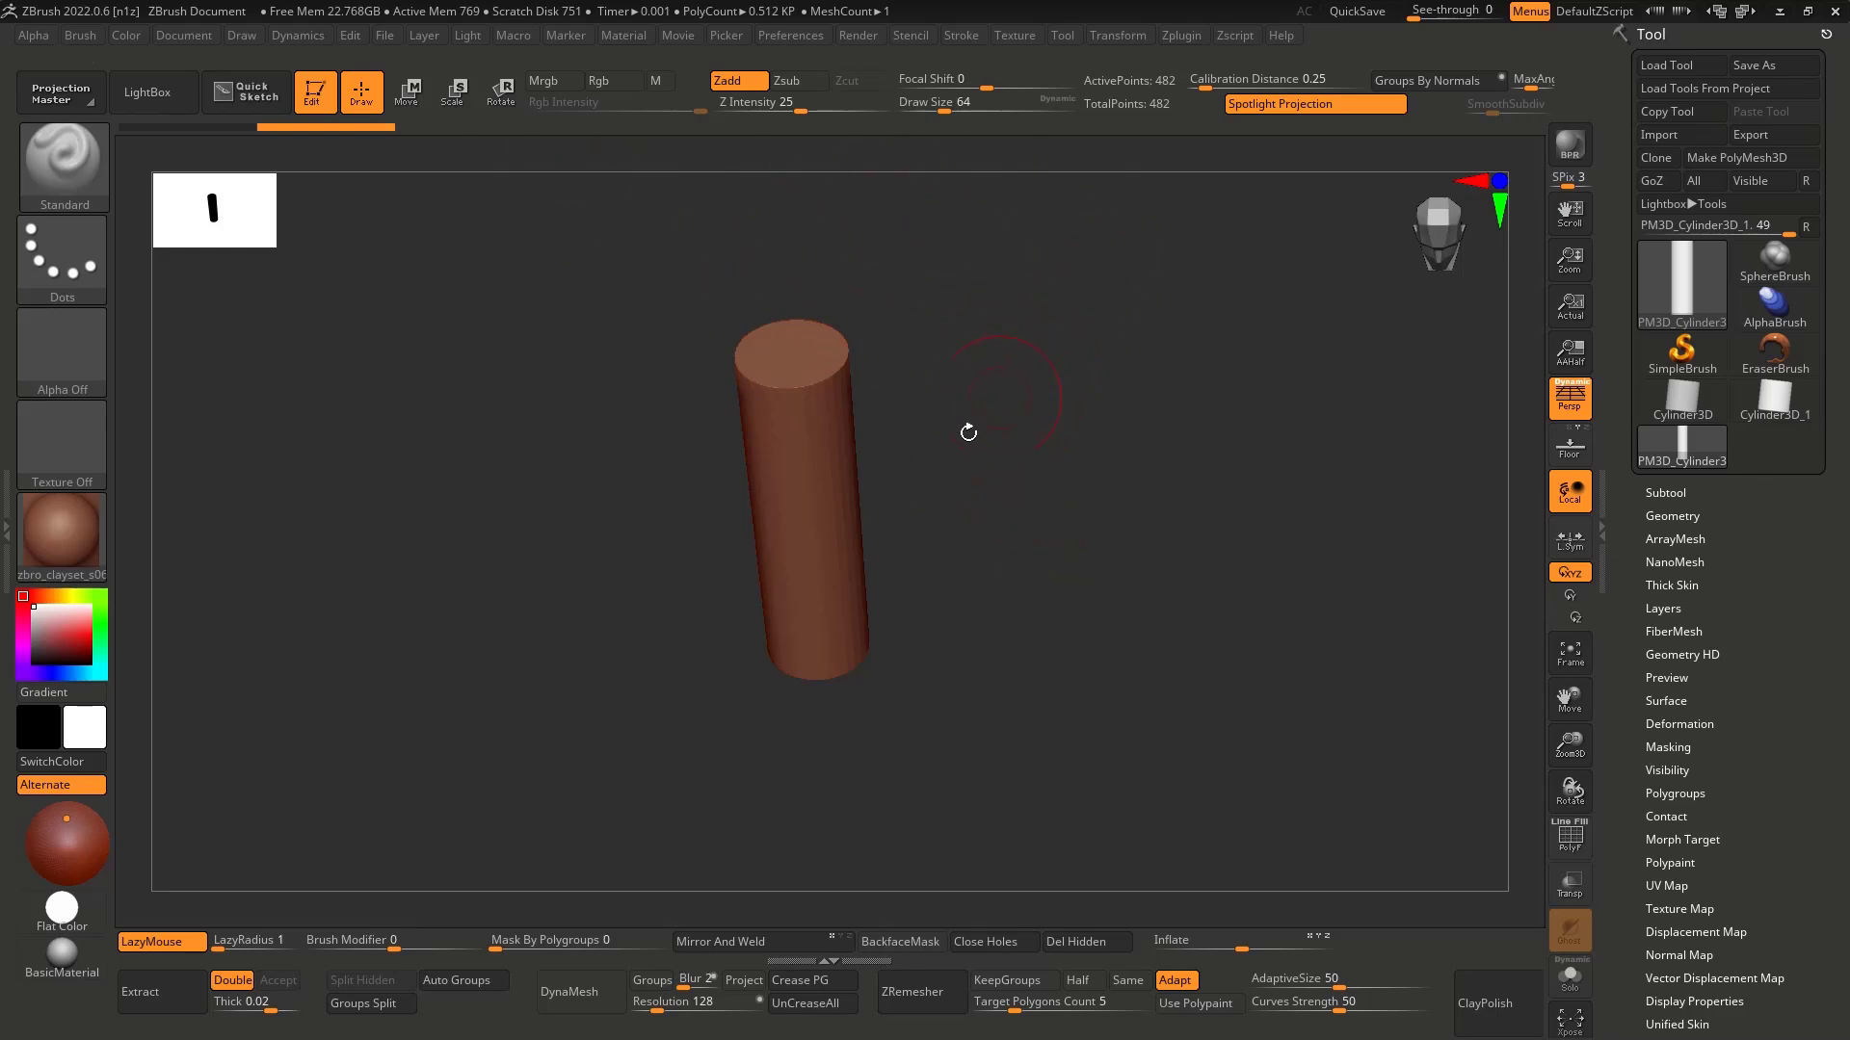
{"action": "mouse_move", "coordinate": [469, 602]}
{"action": "left_mouse_down"}
{"action": "mouse_move", "coordinate": [508, 540]}
{"action": "mouse_move", "coordinate": [1090, 529]}
{"action": "left_mouse_up"}
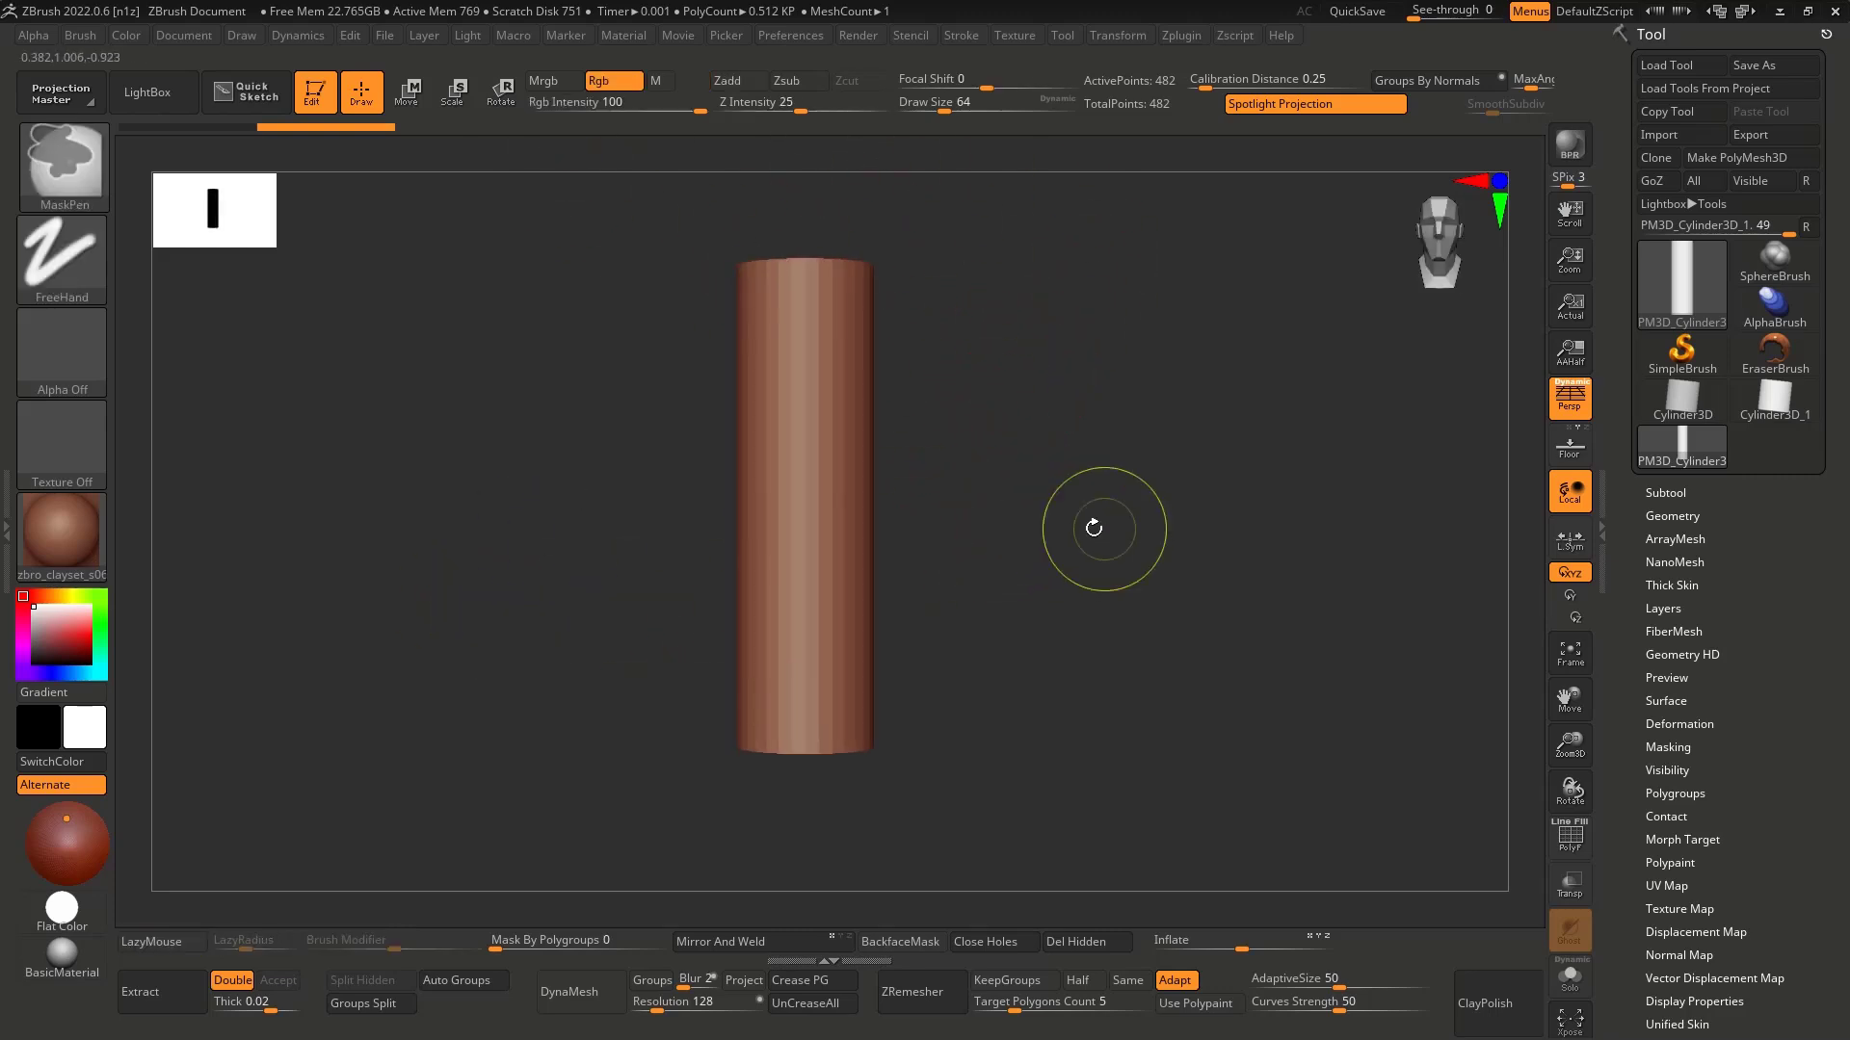
Step: Show the polyframe and insert an edge loop just below the post's top rim with the ZModeler brush
{"action": "key", "text": "shift+f"}
{"action": "key", "text": "shift+f"}
{"action": "key", "text": "shift+f"}
{"action": "key", "text": "shift+f"}
{"action": "key", "text": "shift+f"}
{"action": "key", "text": "shift+f"}
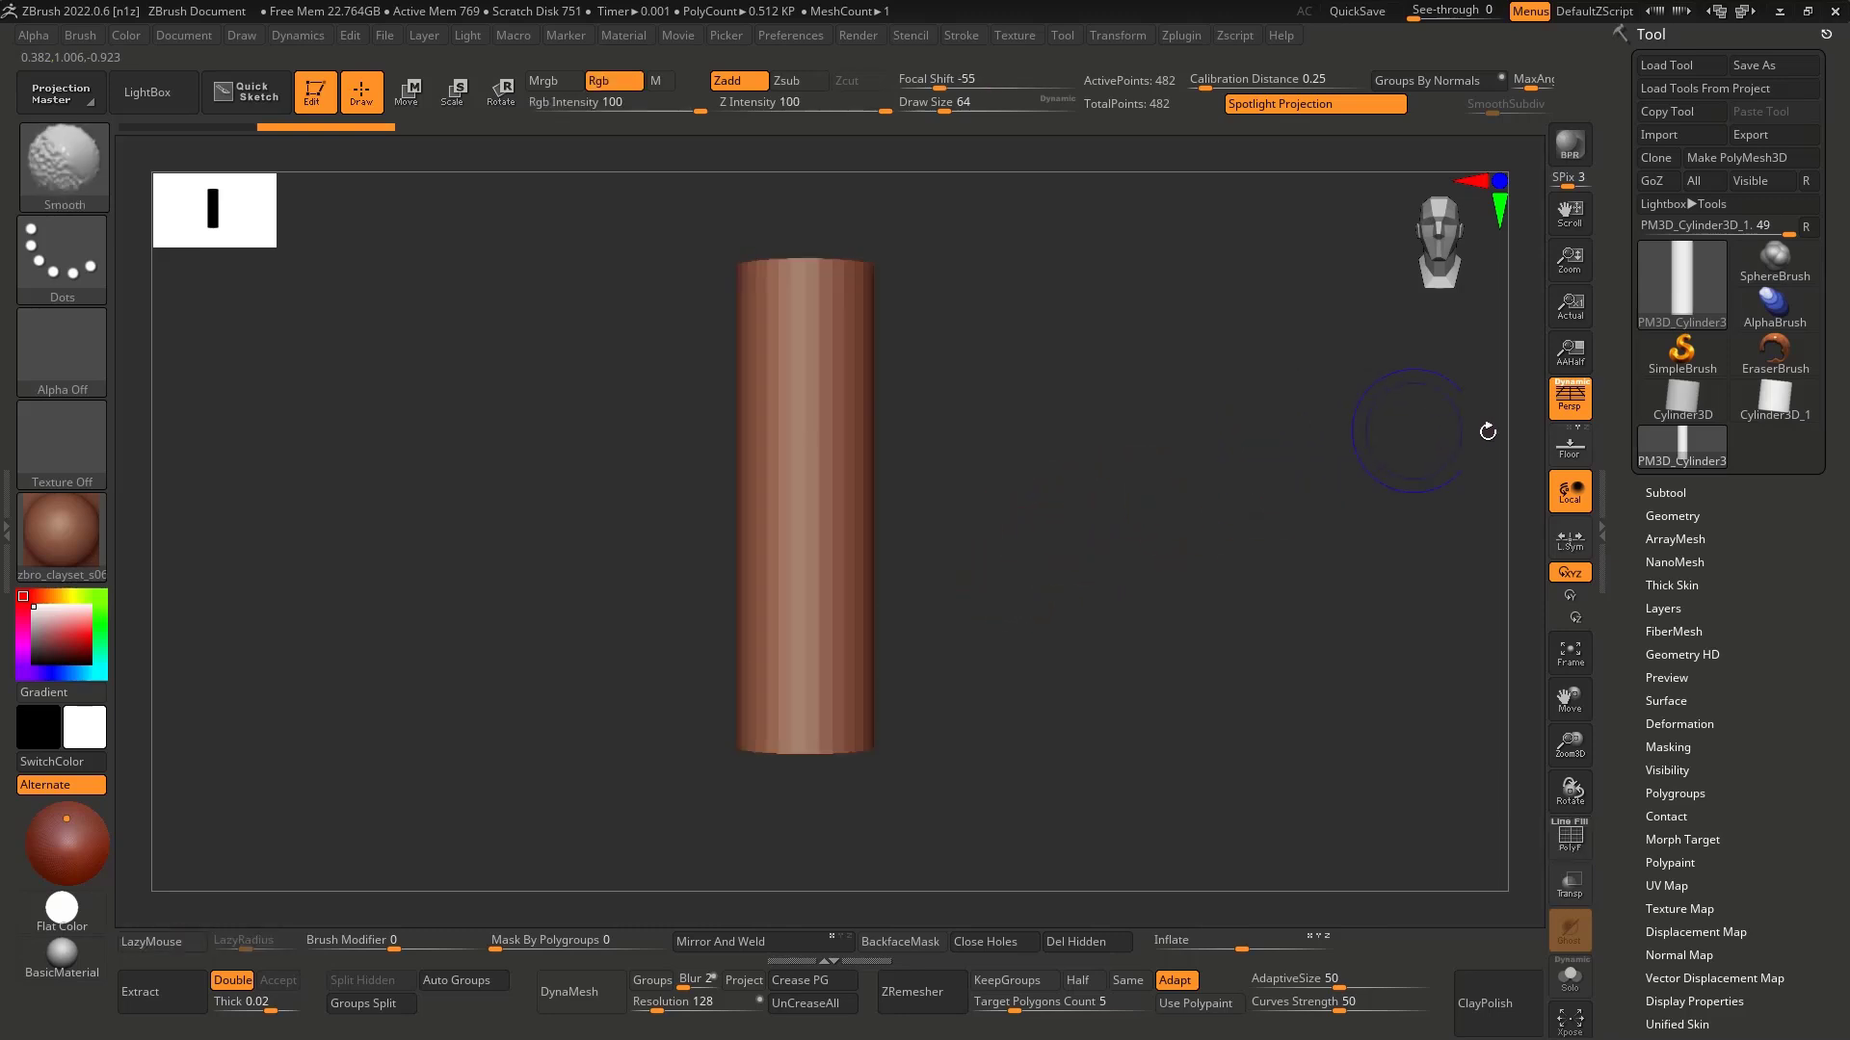
{"action": "right_click_drag", "start_coordinate": [825, 454], "coordinate": [797, 562], "text": "alt"}
{"action": "mouse_move", "coordinate": [797, 562]}
{"action": "right_mouse_down", "text": "ctrl"}
{"action": "mouse_move", "coordinate": [809, 504]}
{"action": "mouse_move", "coordinate": [718, 372]}
{"action": "mouse_move", "coordinate": [806, 368]}
{"action": "right_mouse_up", "text": "ctrl"}
{"action": "left_click", "coordinate": [804, 354]}
{"action": "left_click", "coordinate": [658, 440]}
{"action": "key", "text": "shift+f"}
{"action": "left_click", "coordinate": [806, 367]}
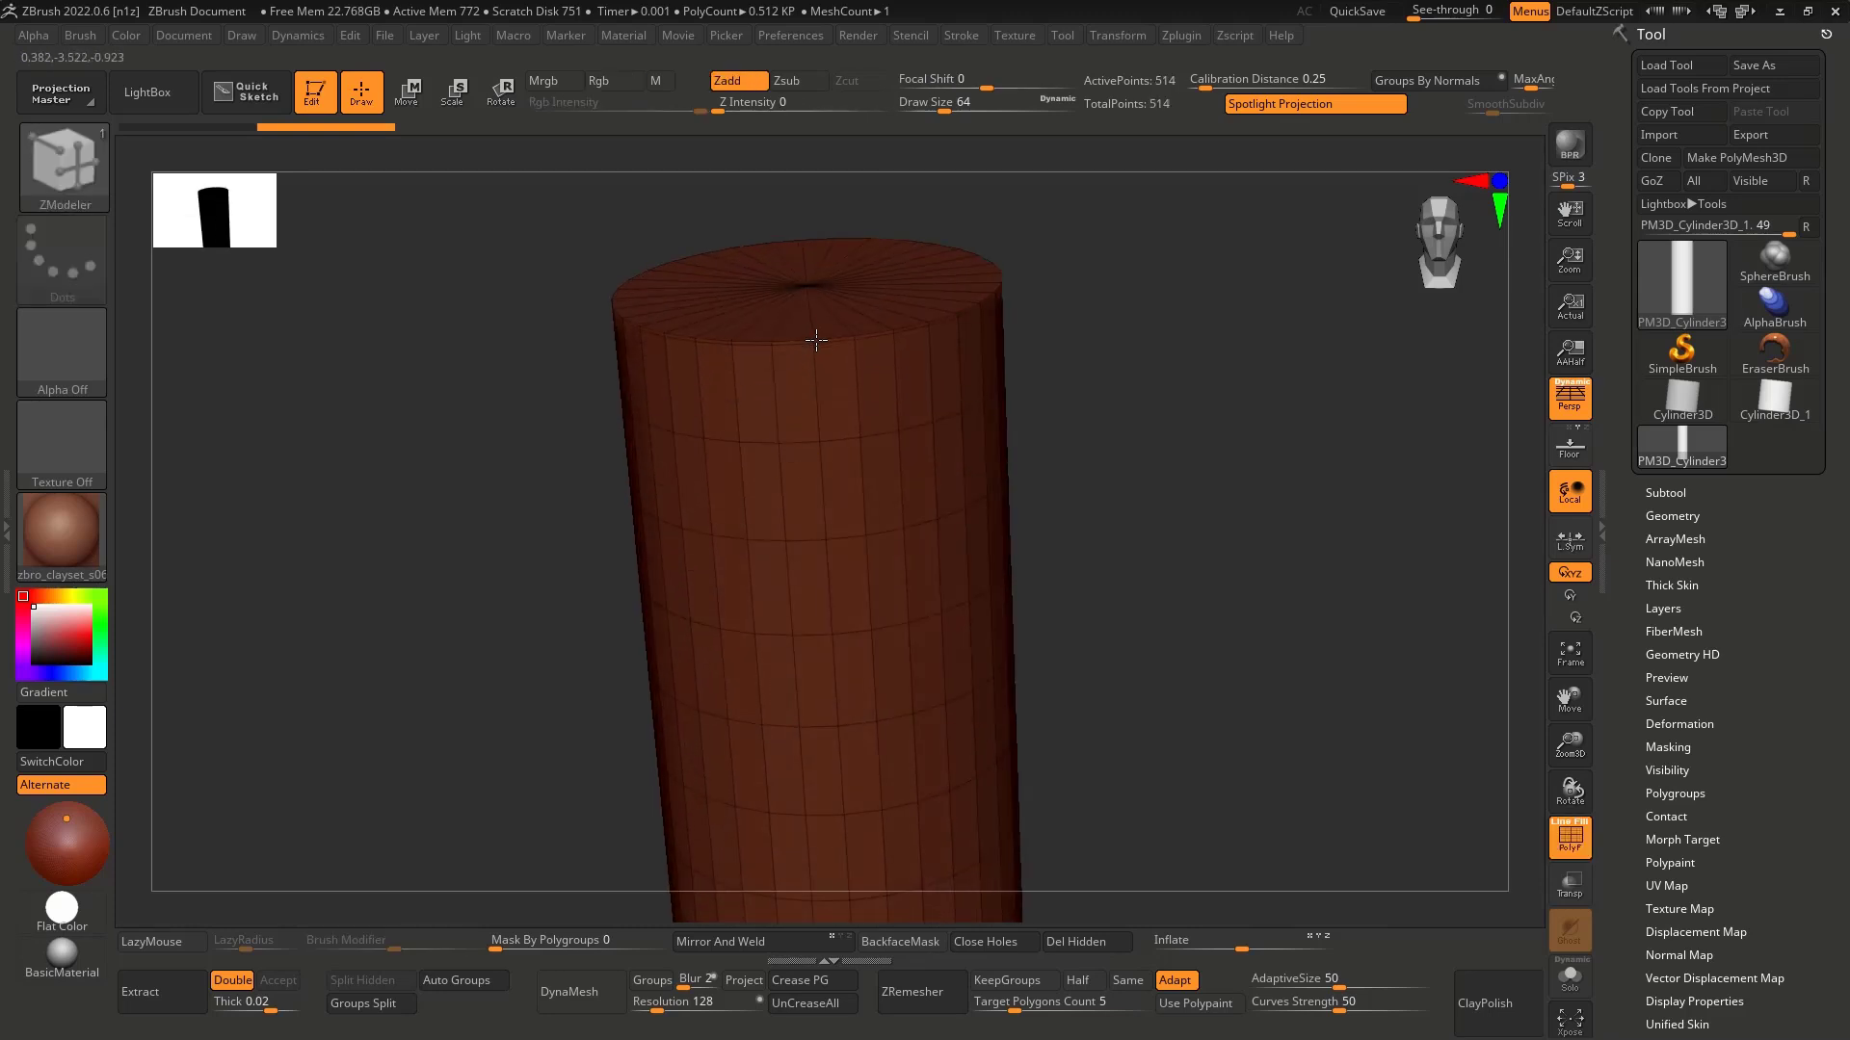
{"action": "left_click_drag", "start_coordinate": [816, 340], "coordinate": [817, 339]}
Step: Insert a matching ZModeler edge loop just above the post's bottom rim
{"action": "right_click_drag", "start_coordinate": [970, 574], "coordinate": [829, 265], "text": "alt"}
{"action": "right_click_drag", "start_coordinate": [840, 539], "coordinate": [797, 535]}
{"action": "right_click_drag", "start_coordinate": [798, 536], "coordinate": [807, 693], "text": "ctrl"}
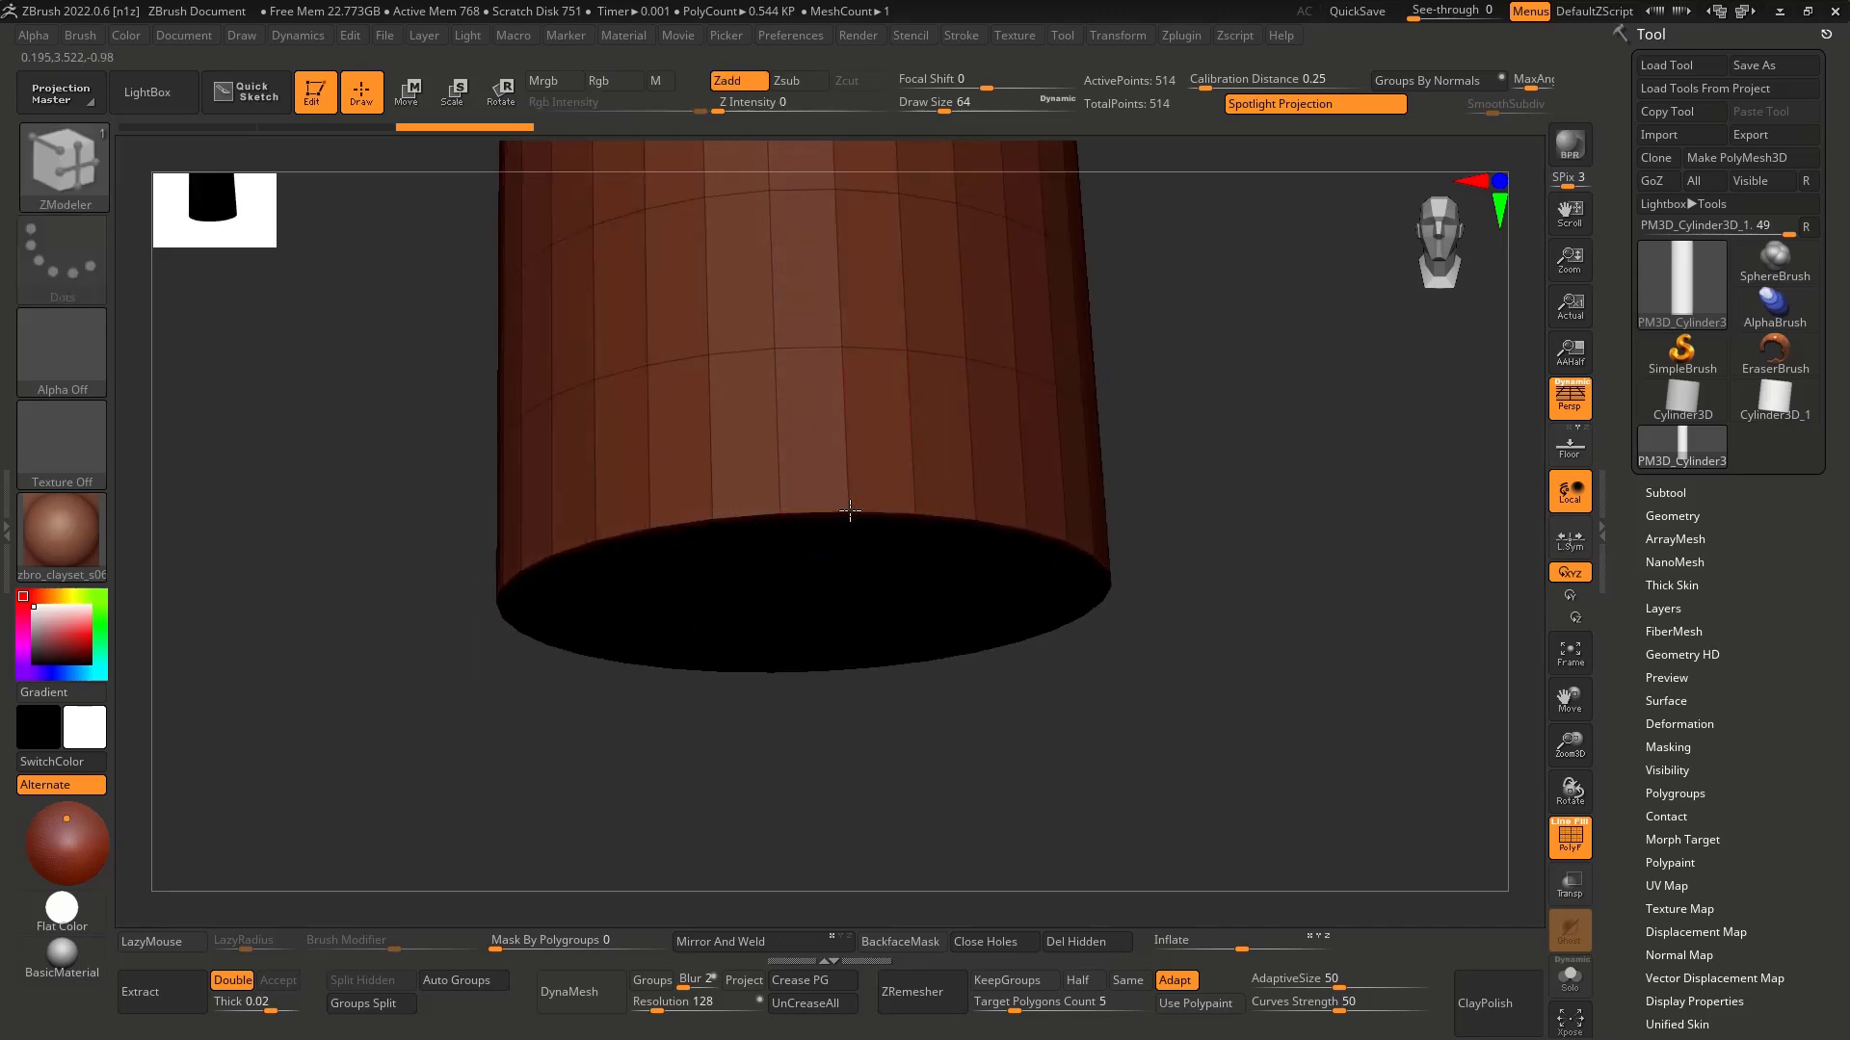
{"action": "left_click", "coordinate": [851, 505]}
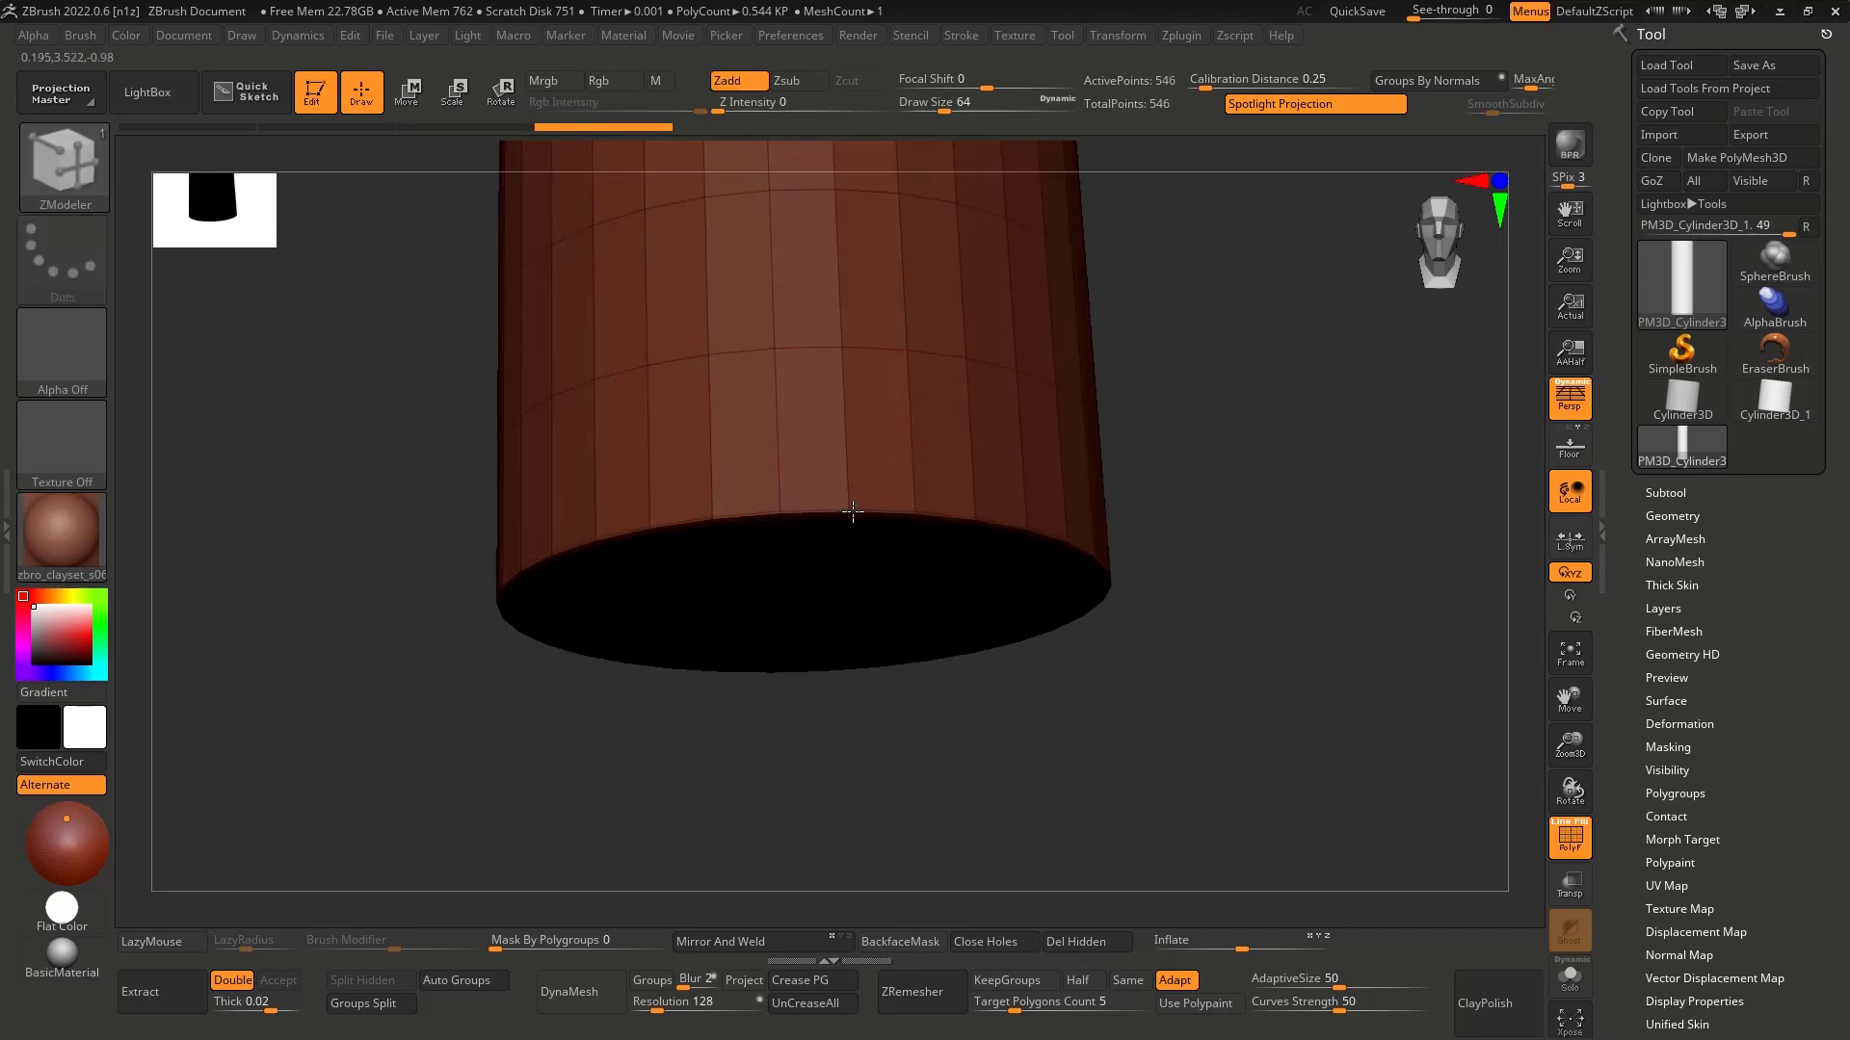
{"action": "right_click_drag", "start_coordinate": [850, 509], "coordinate": [1094, 438], "text": "shift"}
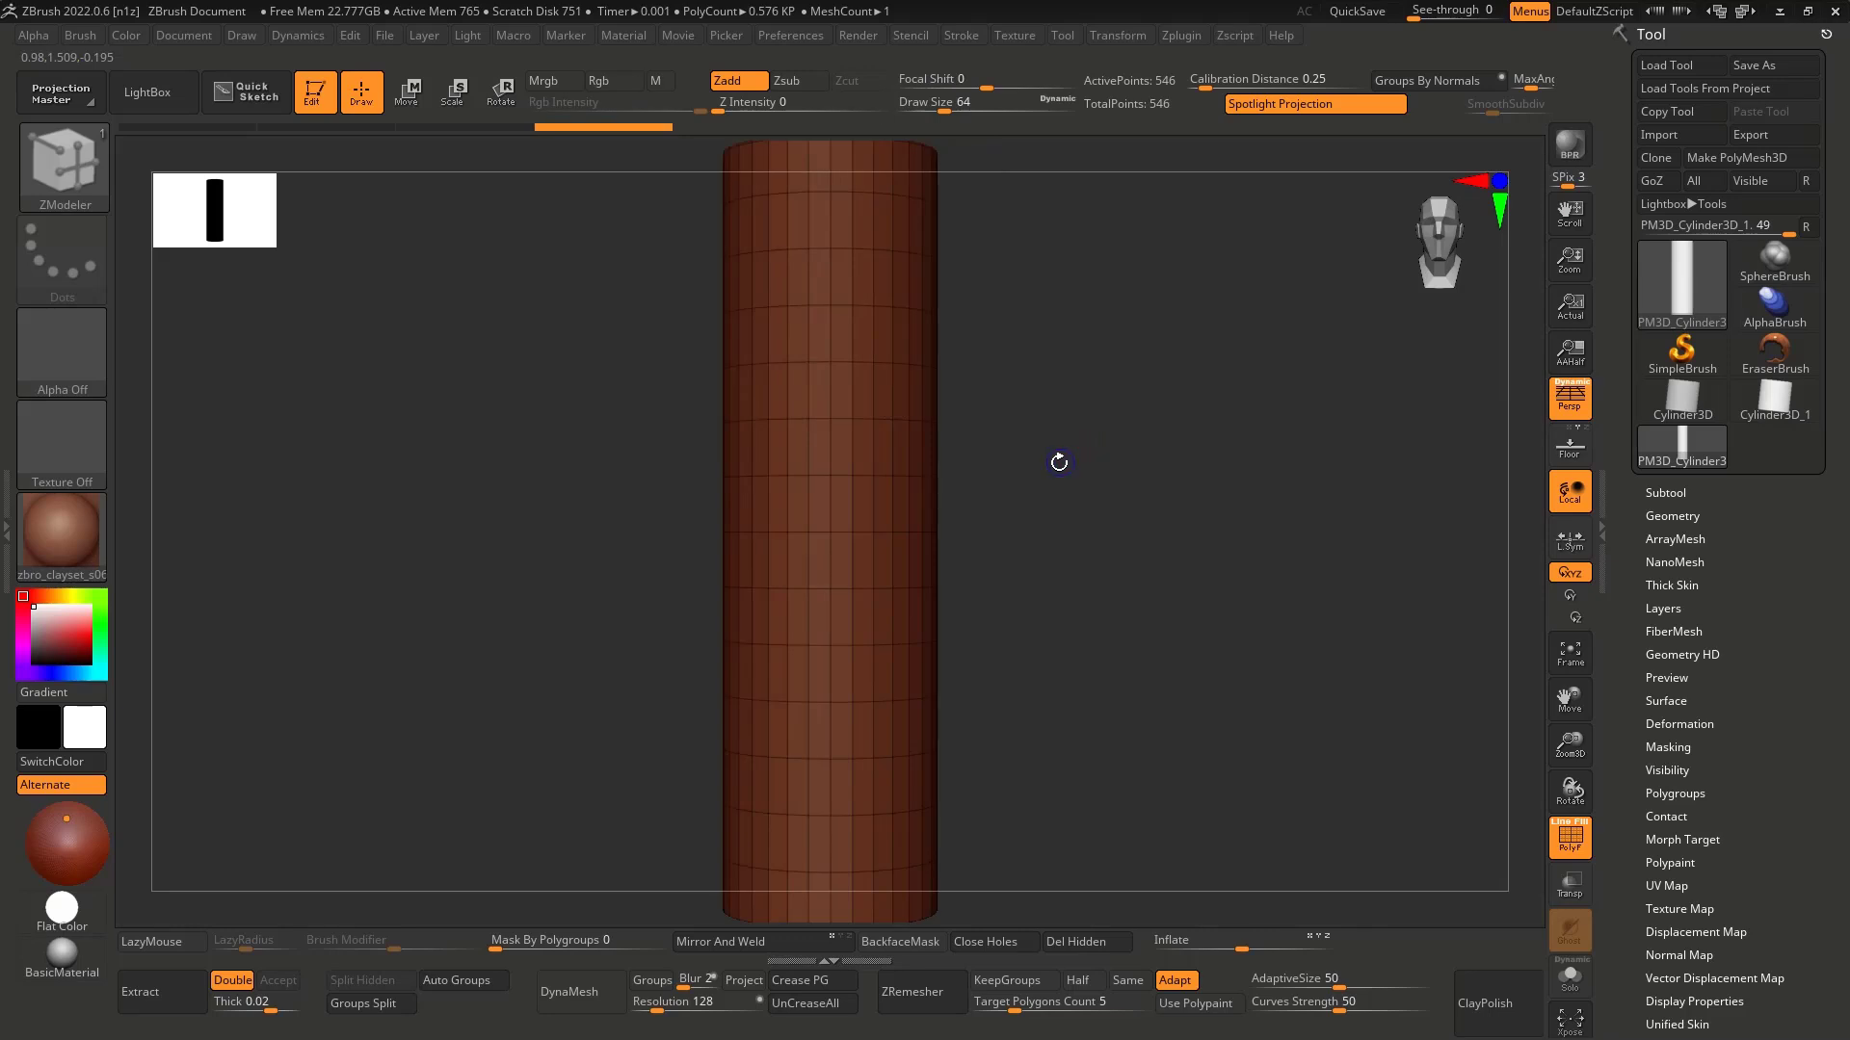
Step: Hide the polyframe and subdivide the post up to subdivision level 5
{"action": "key", "text": "shift+f"}
{"action": "left_click", "coordinate": [1676, 519]}
{"action": "key", "text": "ctrl+d"}
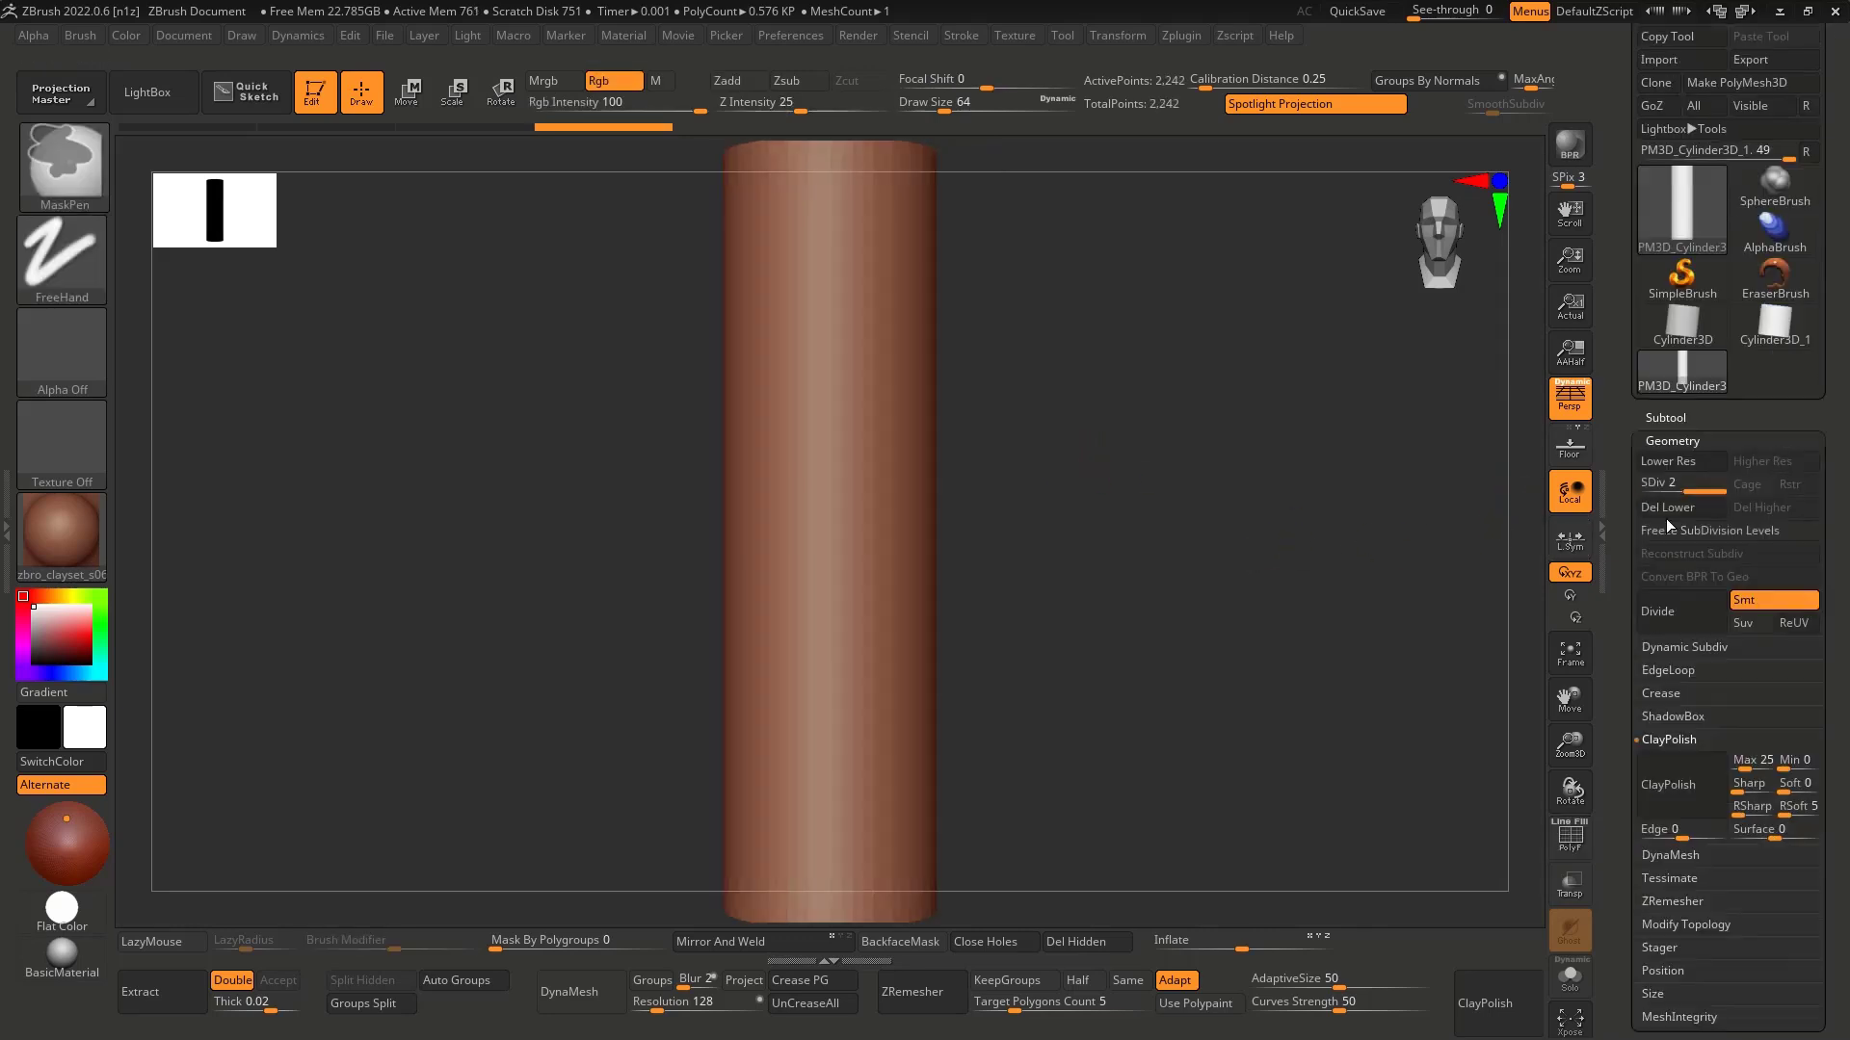
{"action": "key", "text": "ctrl+d"}
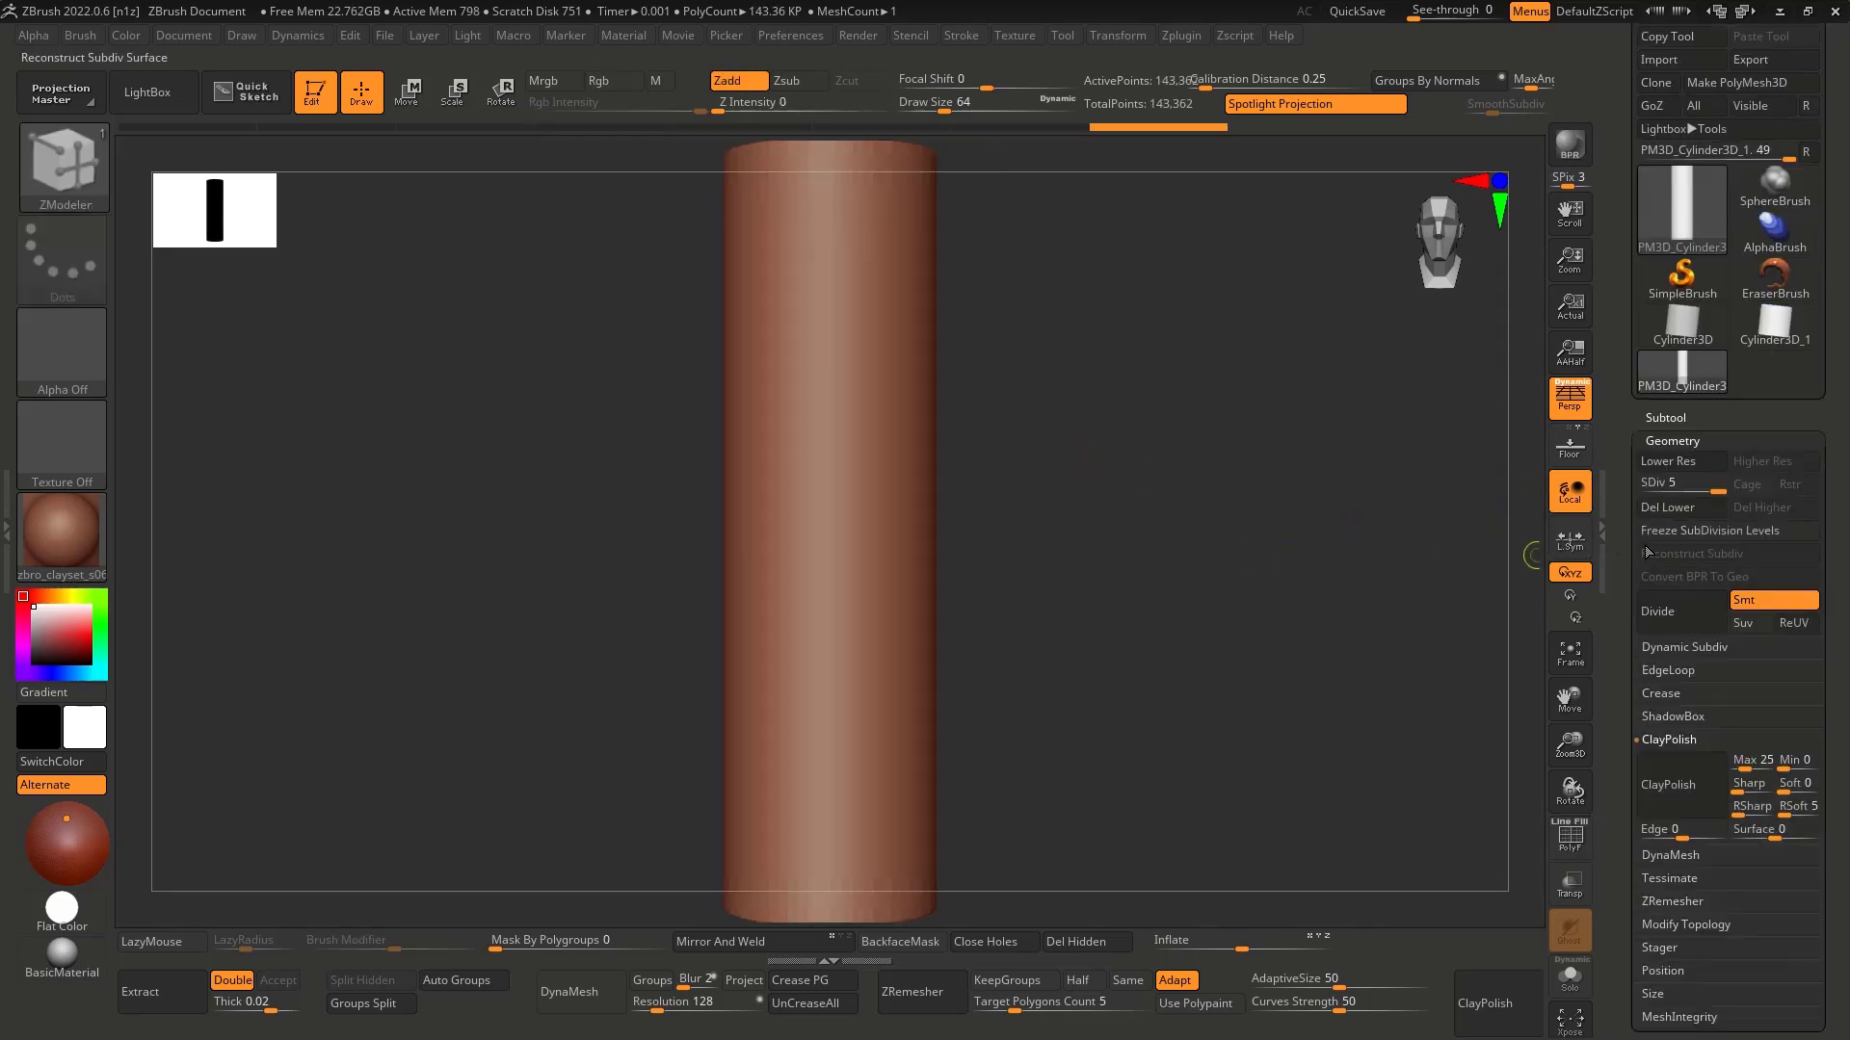
Step: Delete the post's lower subdivision levels and DynaMesh it at resolution 8
{"action": "left_click", "coordinate": [1657, 530]}
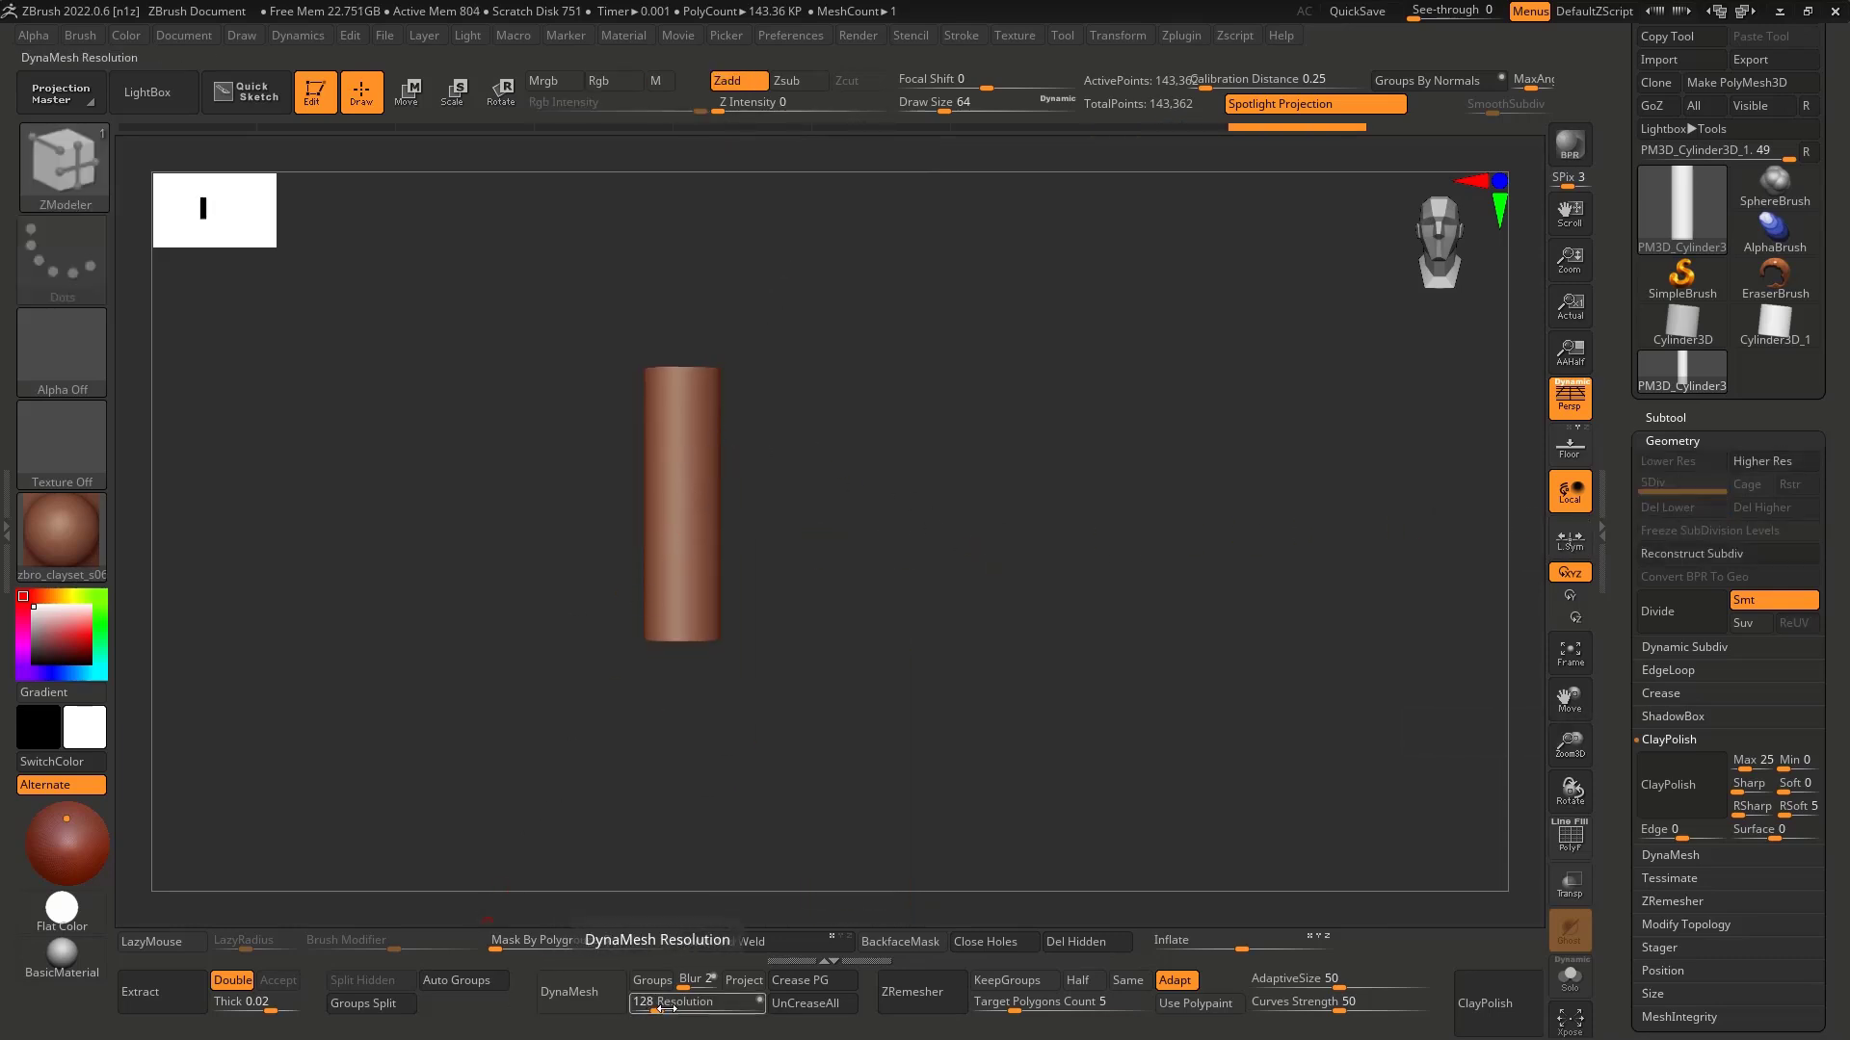
{"action": "left_click_drag", "start_coordinate": [666, 1007], "coordinate": [636, 1007]}
{"action": "left_click", "coordinate": [569, 992]}
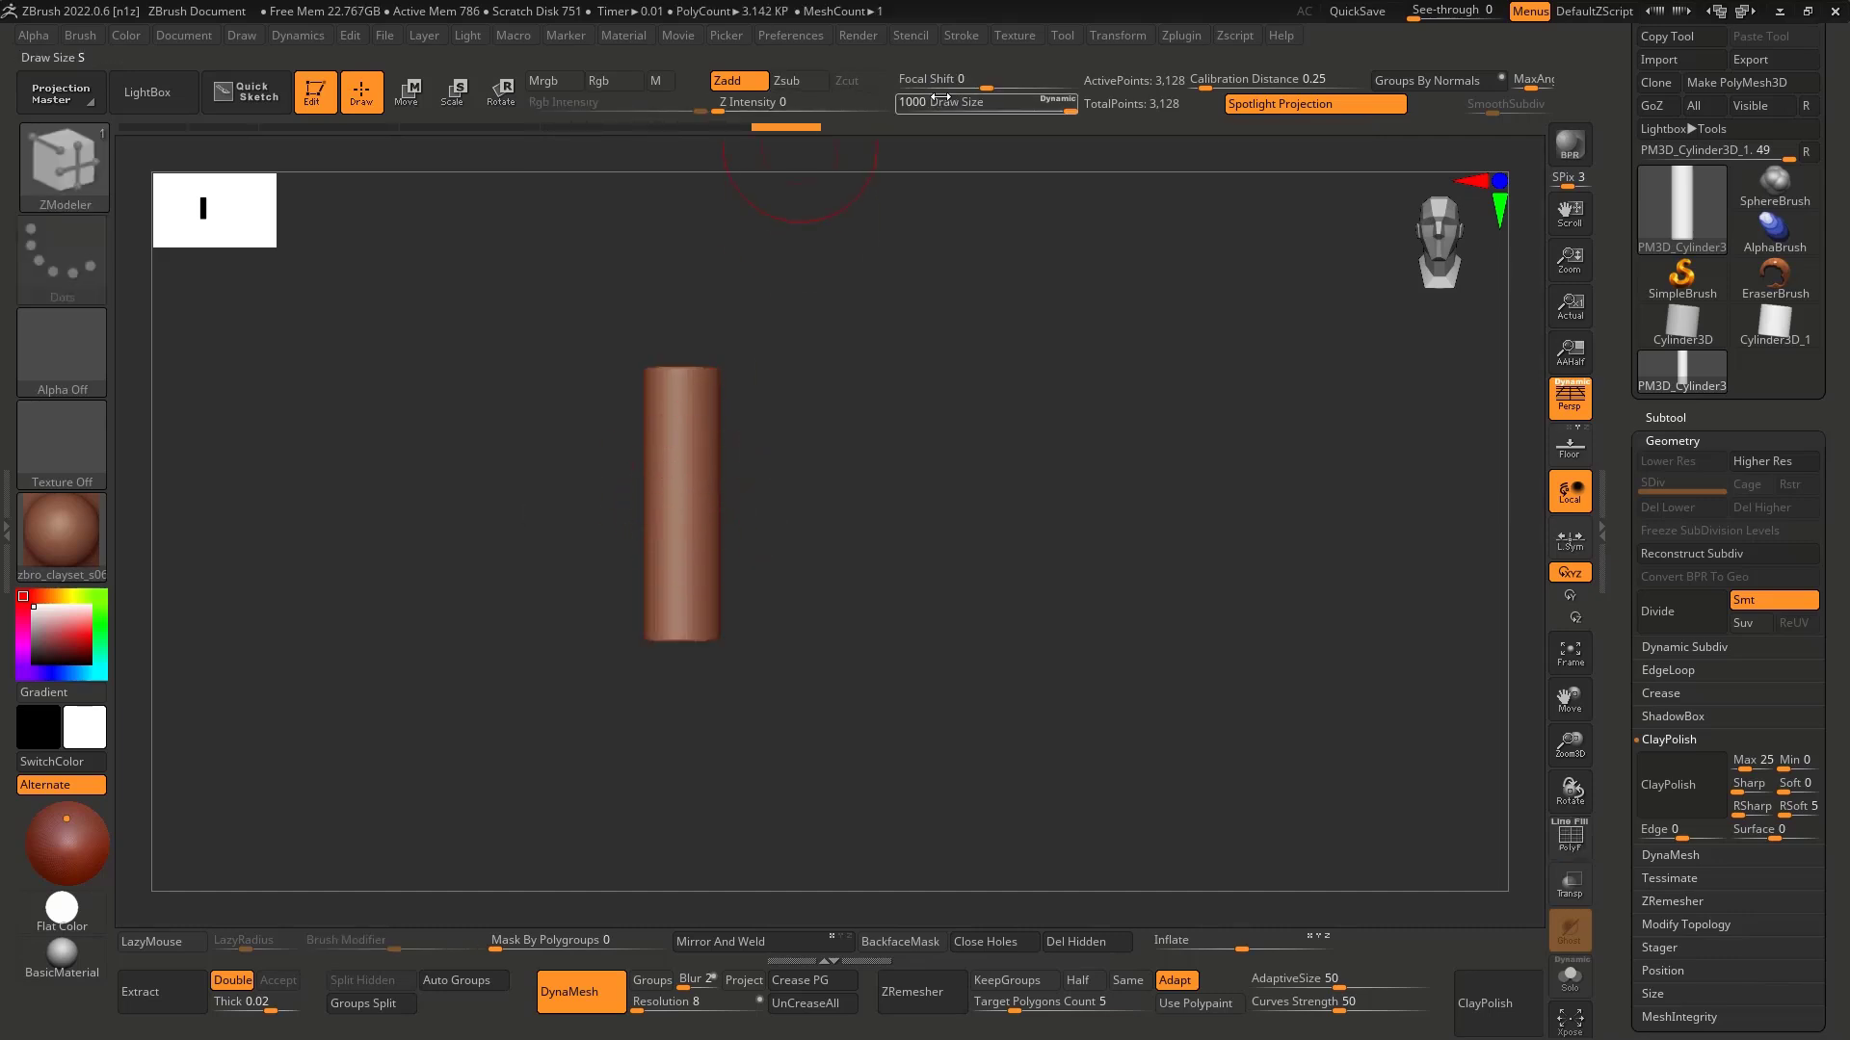
Step: Select the Move Topological brush with a draw size of about 197
{"action": "left_click_drag", "start_coordinate": [770, 517], "coordinate": [839, 500], "text": "alt"}
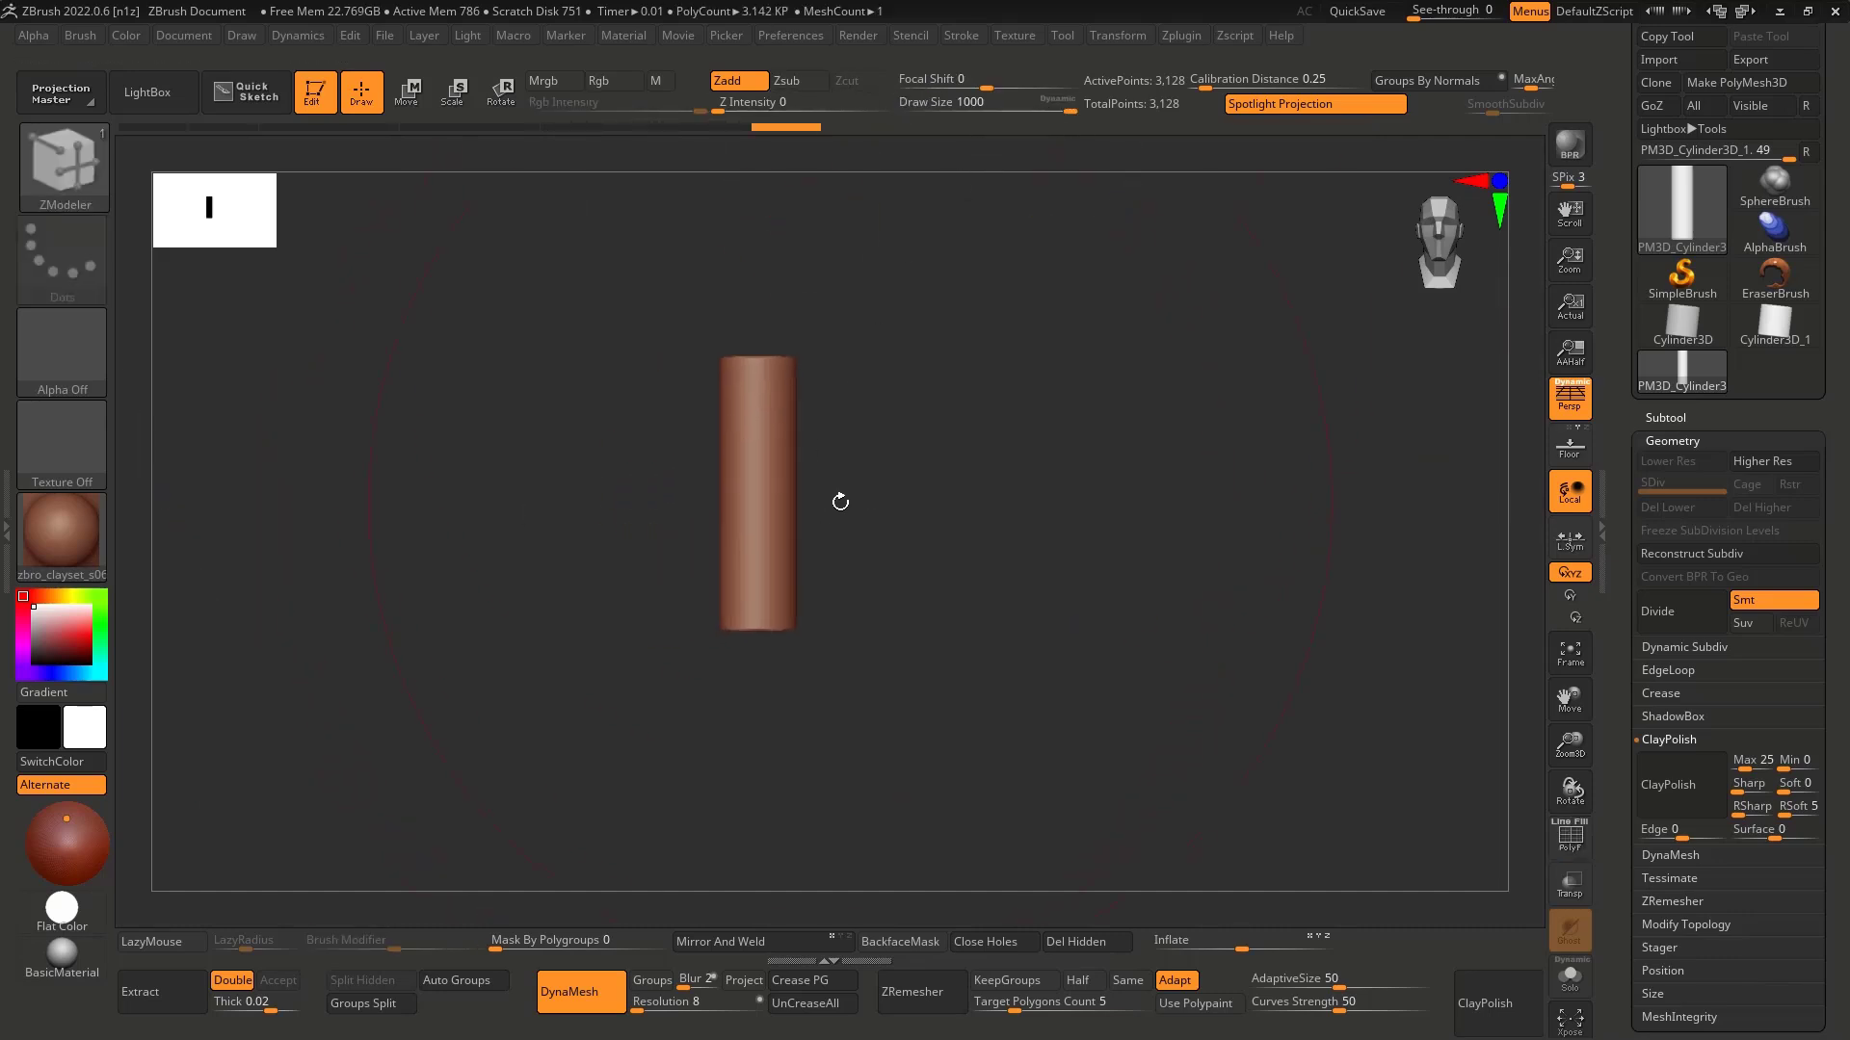
{"action": "key", "text": "s"}
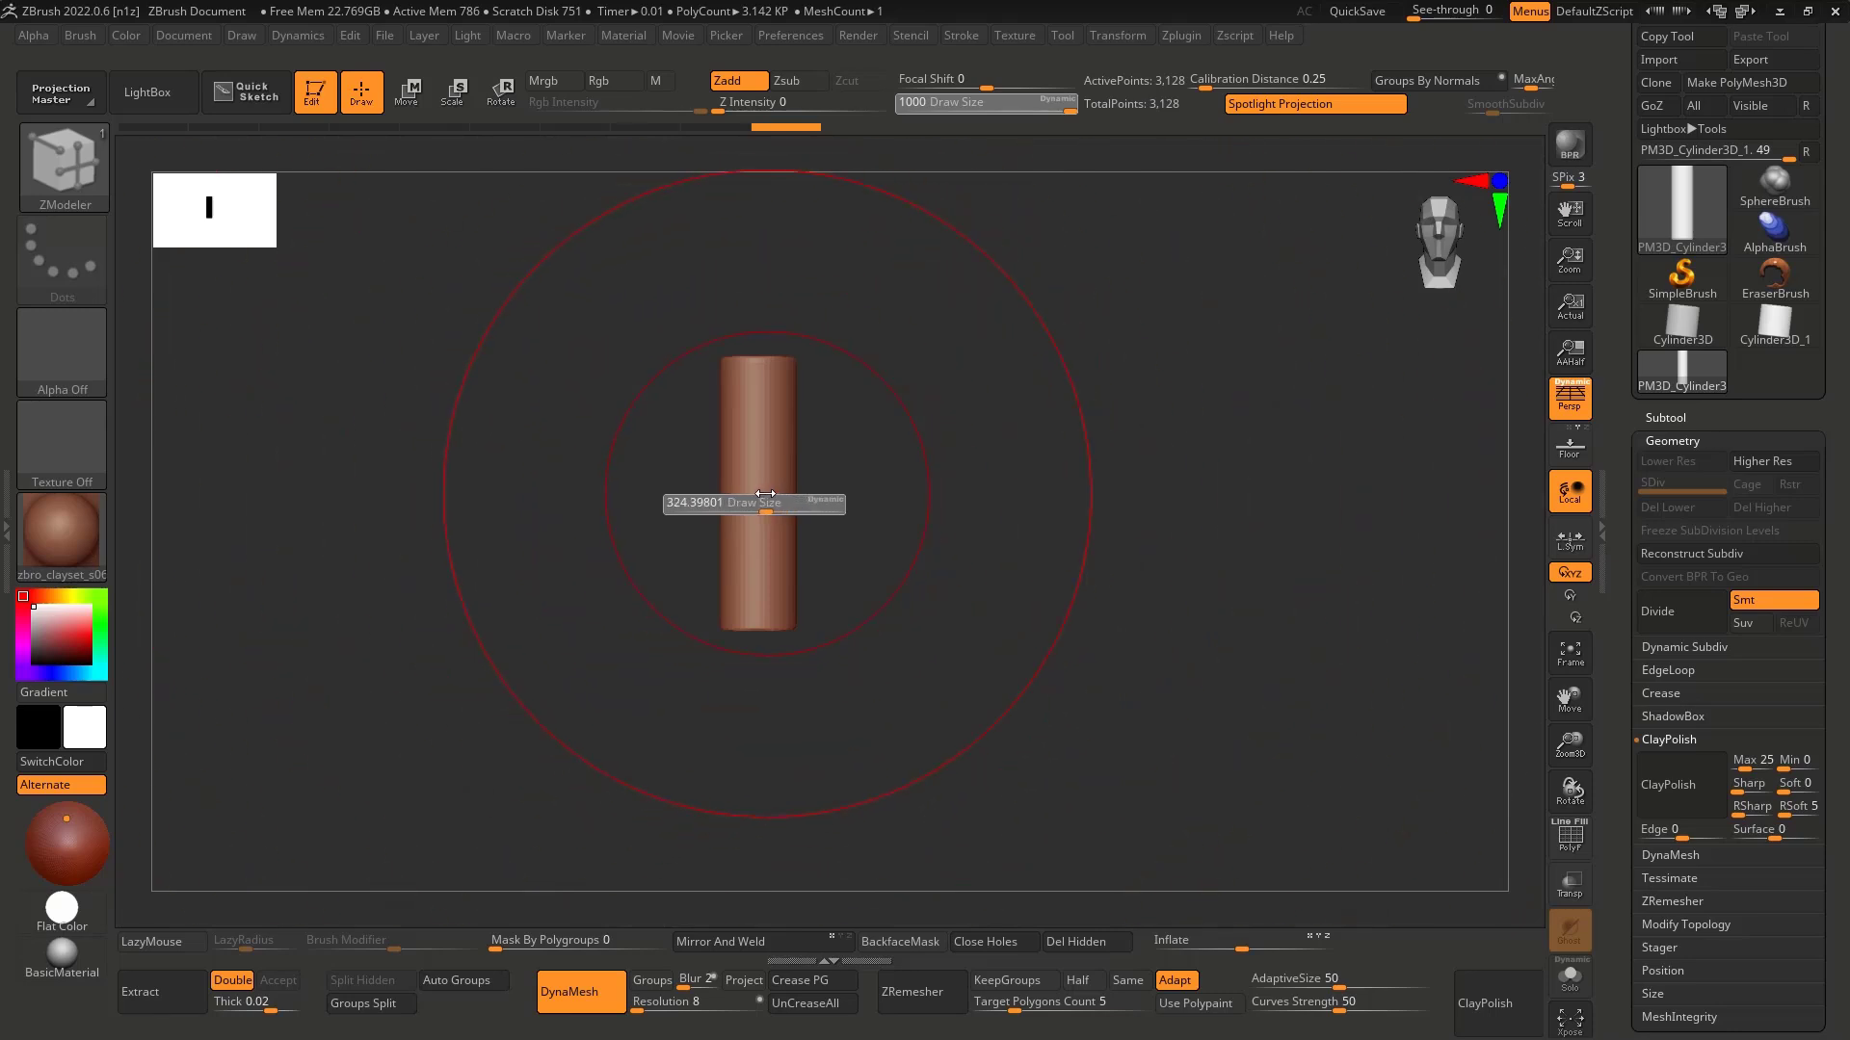
{"action": "key", "text": "b"}
{"action": "key", "text": "m"}
{"action": "key", "text": "t"}
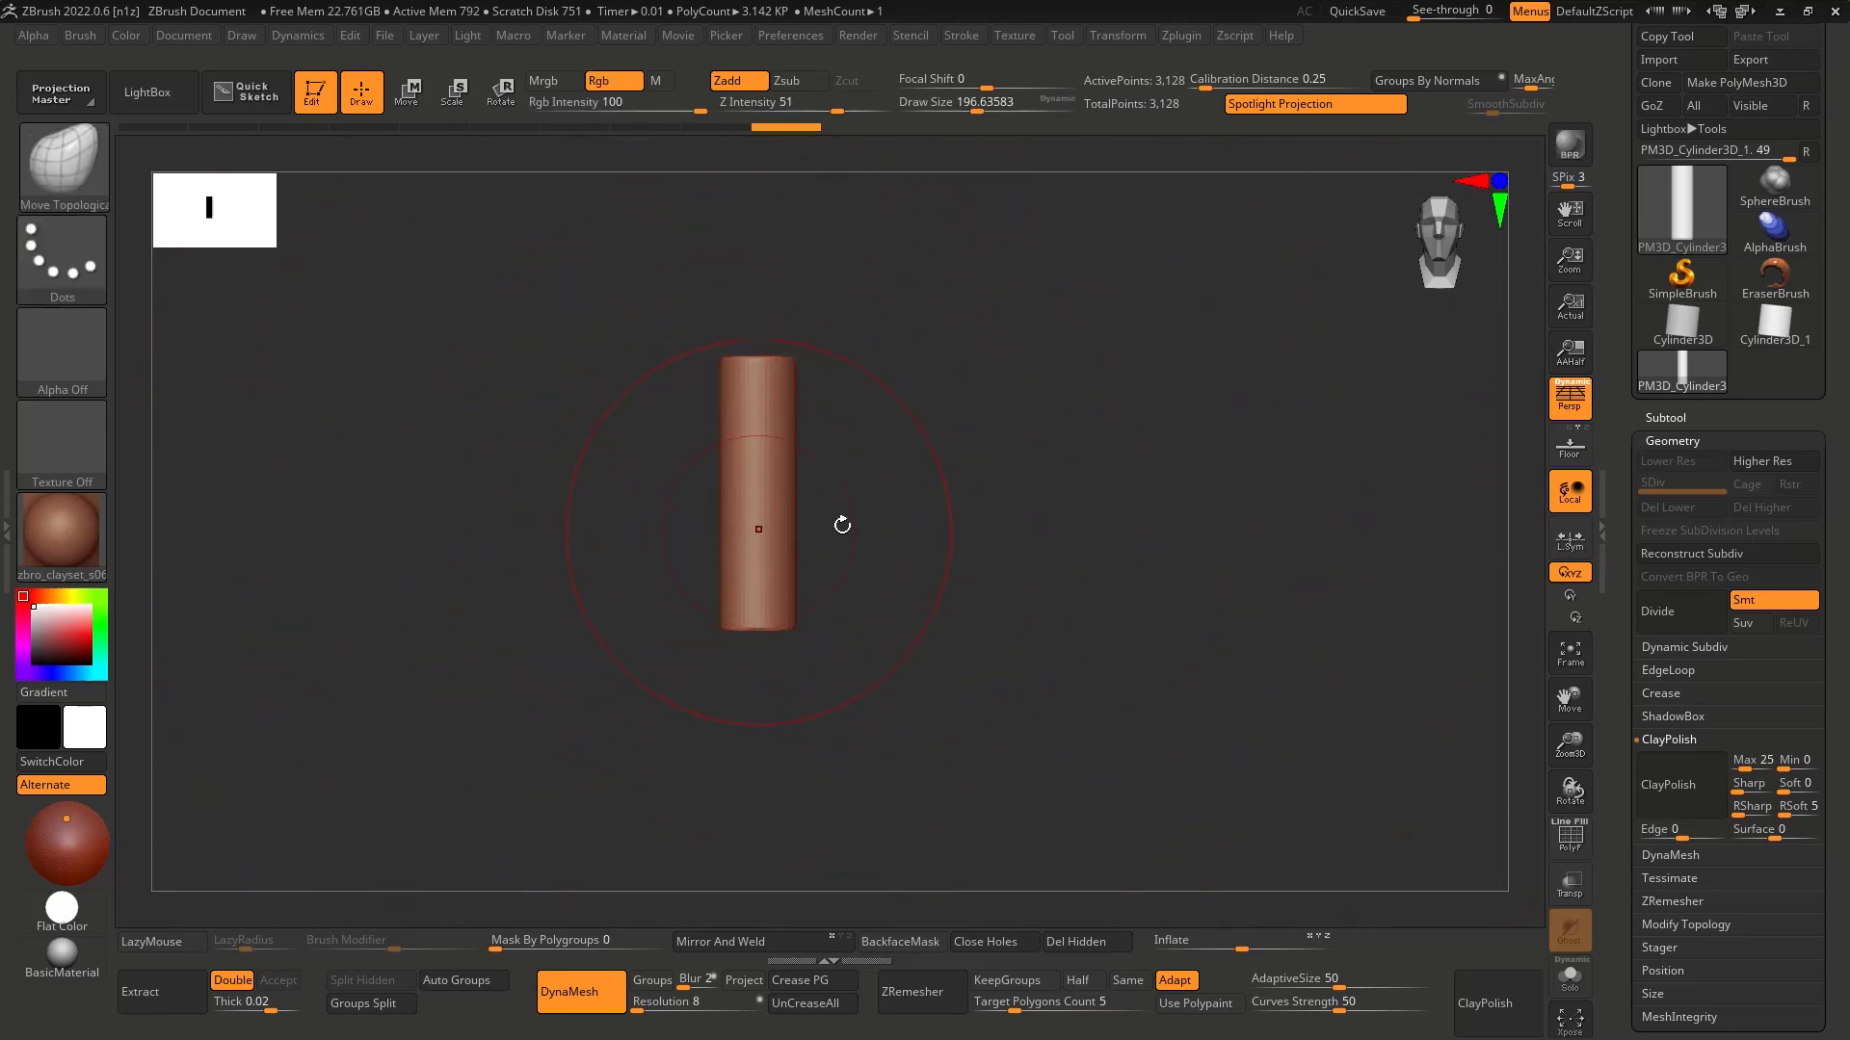
Step: Try to bend the post with the Move Topological brush at the current draw size
{"action": "left_click_drag", "start_coordinate": [1124, 479], "coordinate": [973, 484]}
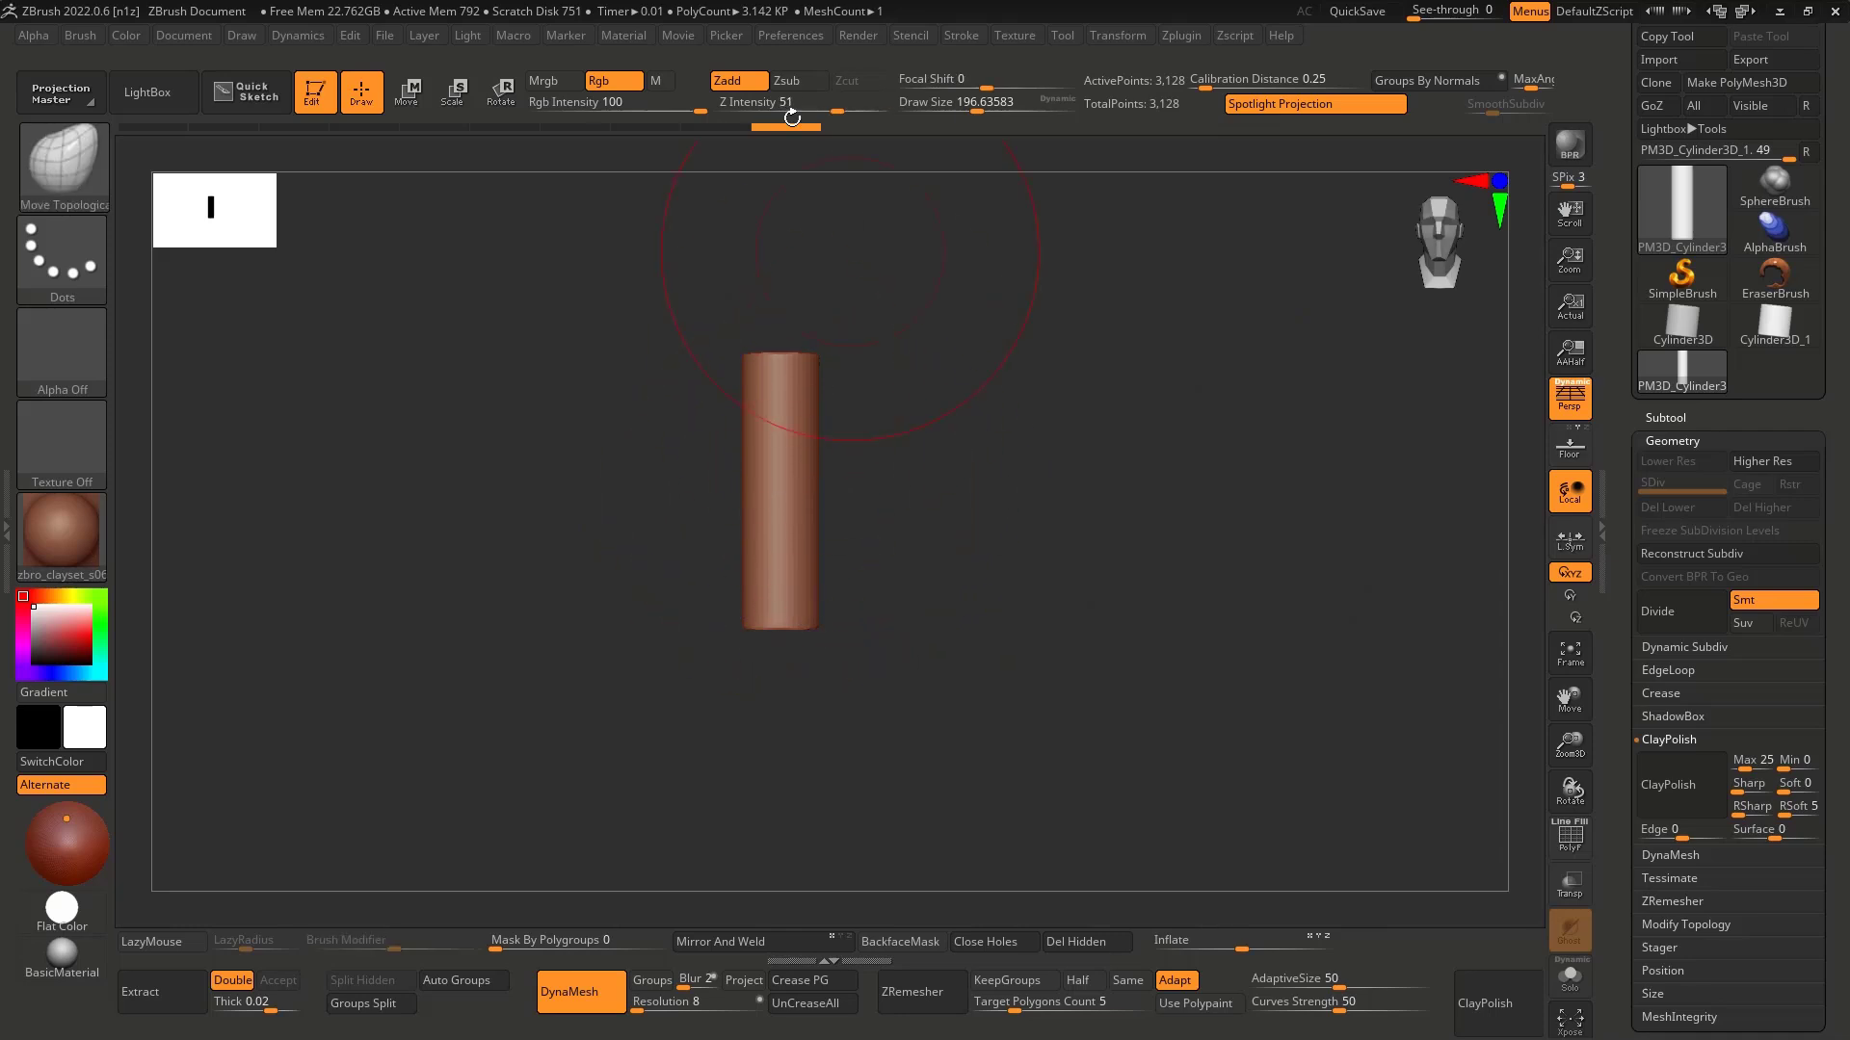
{"action": "left_click", "coordinate": [1117, 36]}
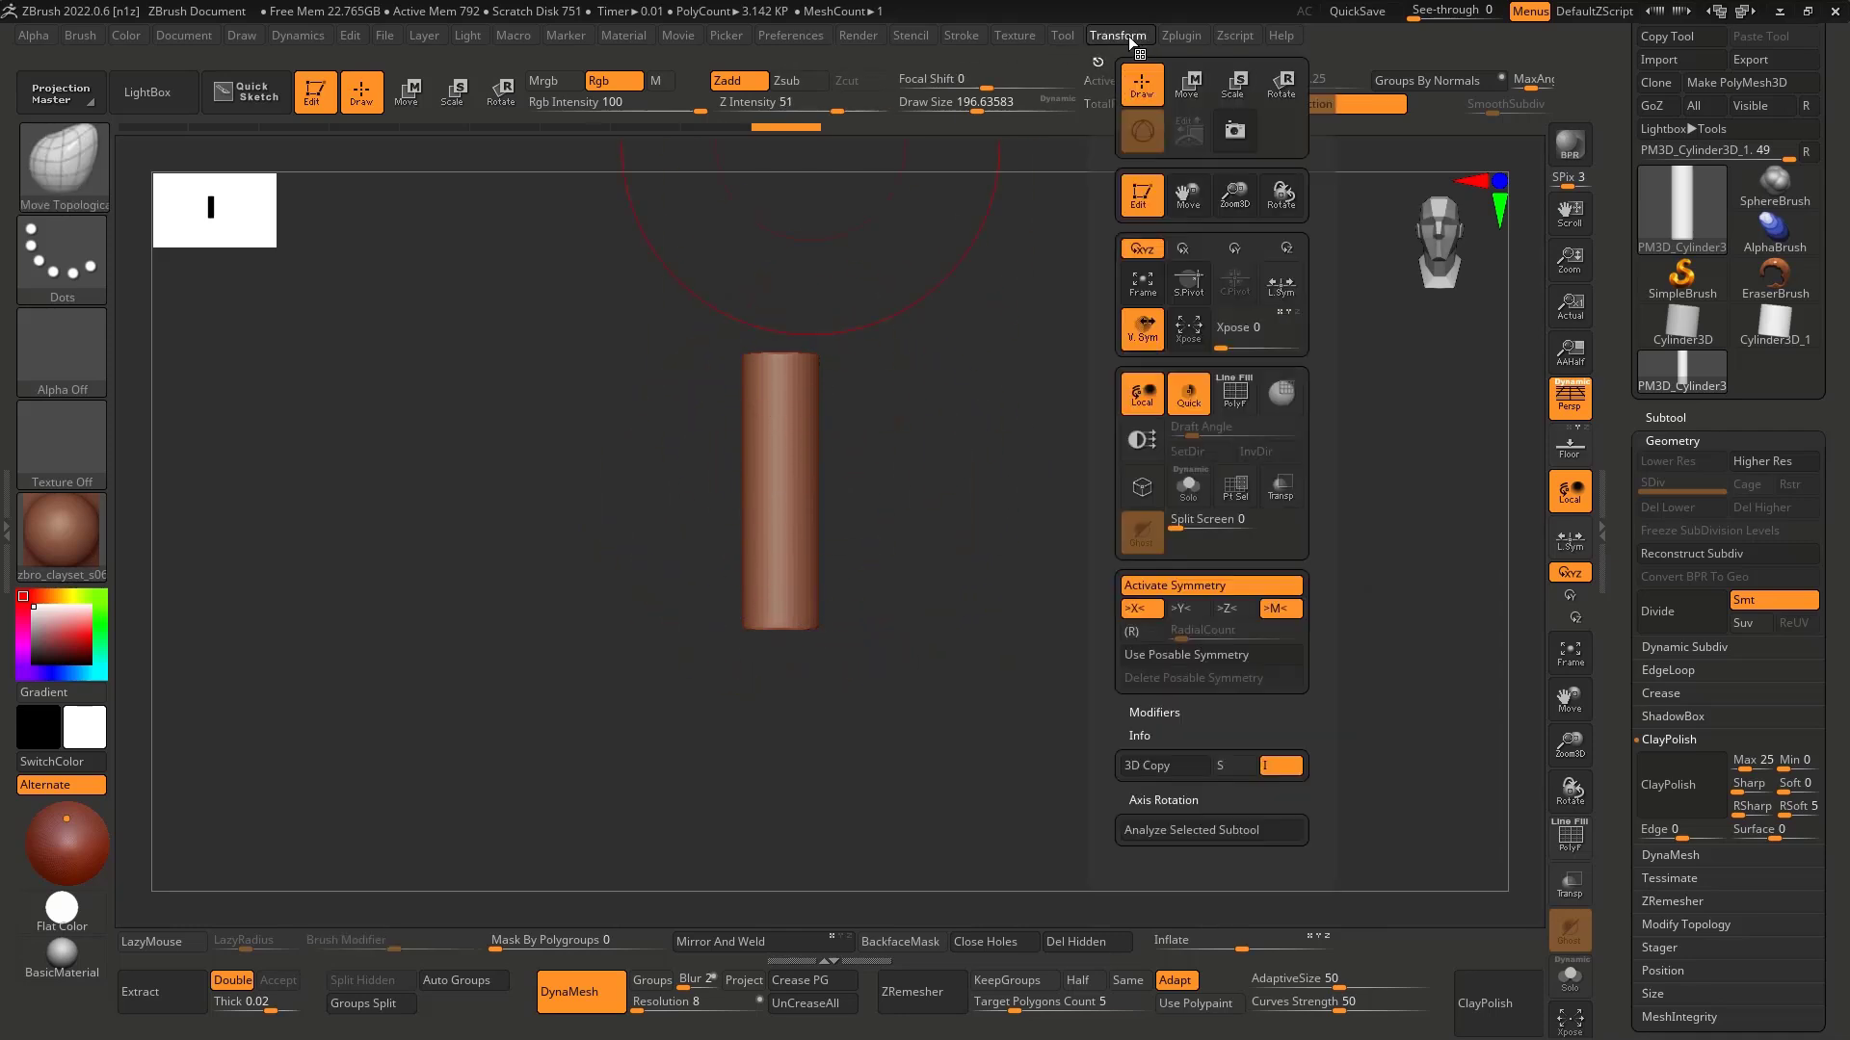
{"action": "right_click_drag", "start_coordinate": [768, 511], "coordinate": [780, 558], "text": "ctrl"}
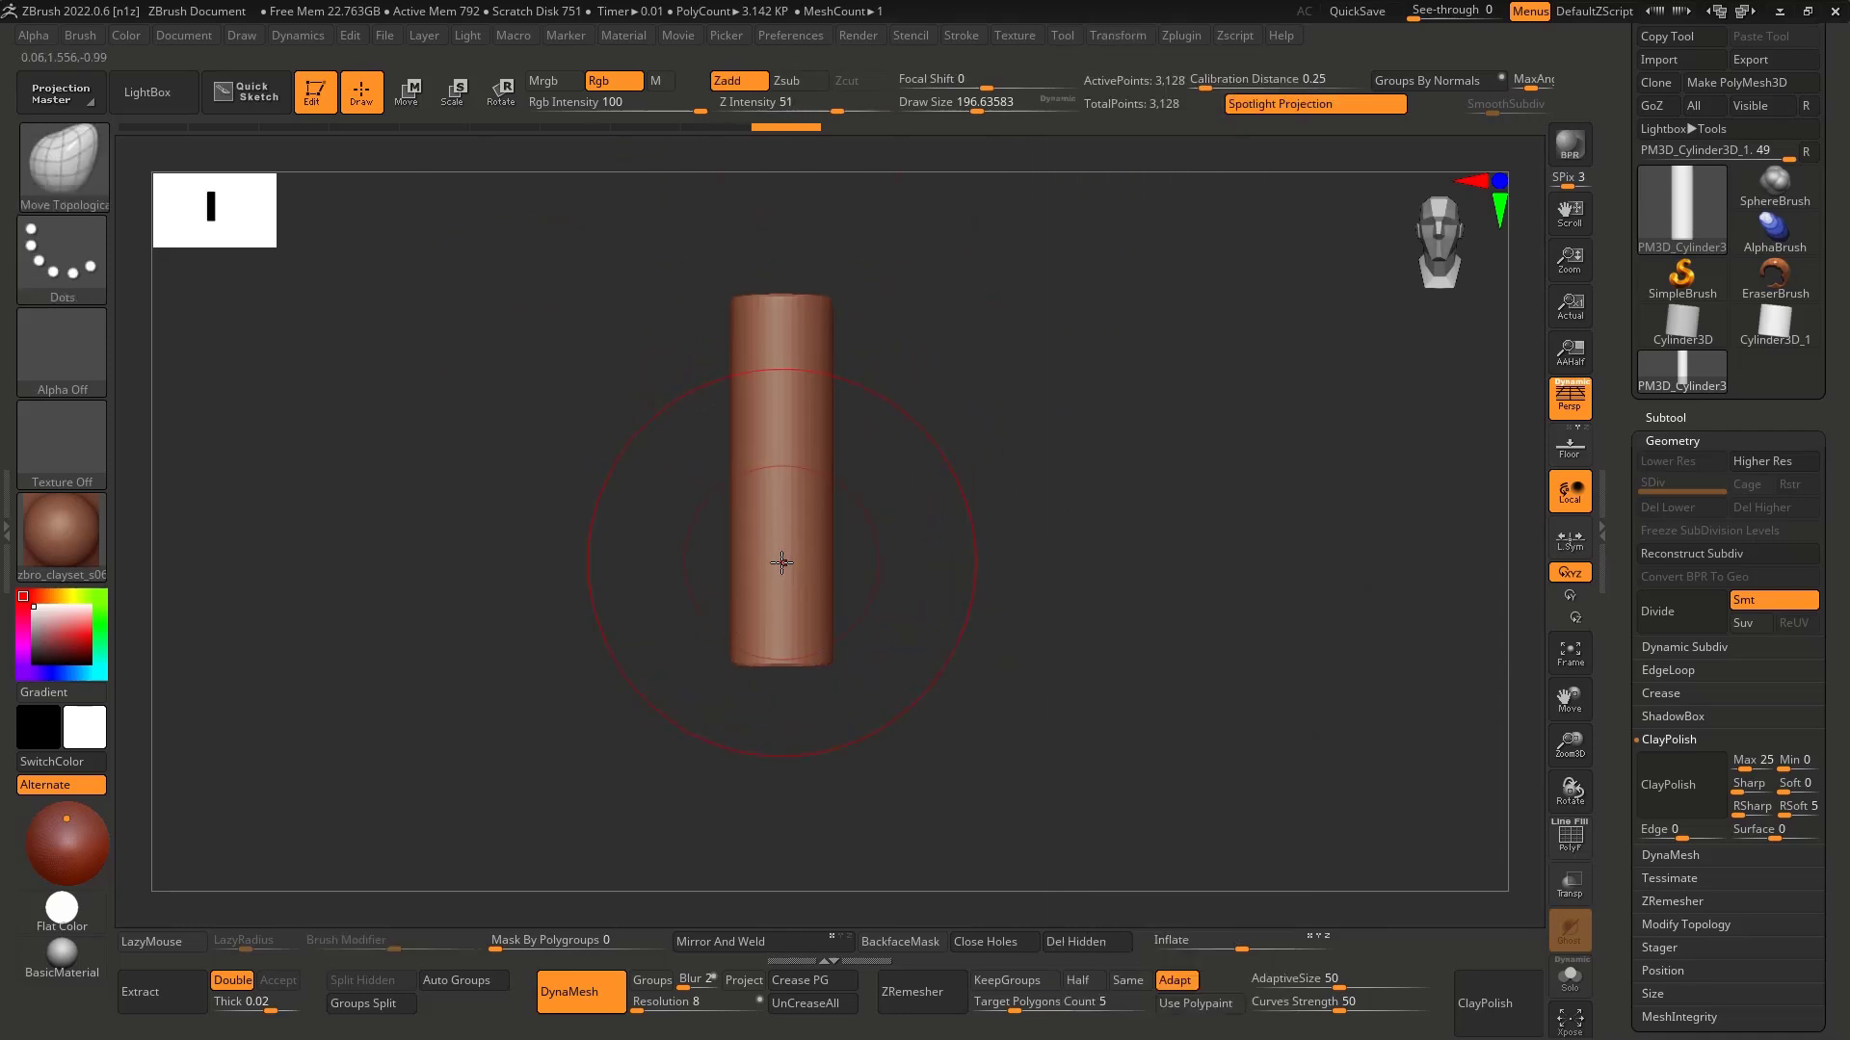
{"action": "left_click_drag", "start_coordinate": [766, 568], "coordinate": [770, 573]}
{"action": "key", "text": "ctrl+z"}
{"action": "left_click_drag", "start_coordinate": [790, 434], "coordinate": [775, 434]}
{"action": "key", "text": "ctrl+z"}
{"action": "key", "text": "ctrl+z"}
Step: Try to bend the post into a slight curve with Move Topological at a draw size of about 379
{"action": "key", "text": "s"}
{"action": "mouse_move", "coordinate": [755, 545]}
{"action": "left_mouse_down"}
{"action": "mouse_move", "coordinate": [736, 542]}
{"action": "mouse_move", "coordinate": [785, 540]}
{"action": "mouse_move", "coordinate": [807, 583]}
{"action": "left_mouse_up"}
{"action": "key", "text": "ctrl+z"}
{"action": "key", "text": "s"}
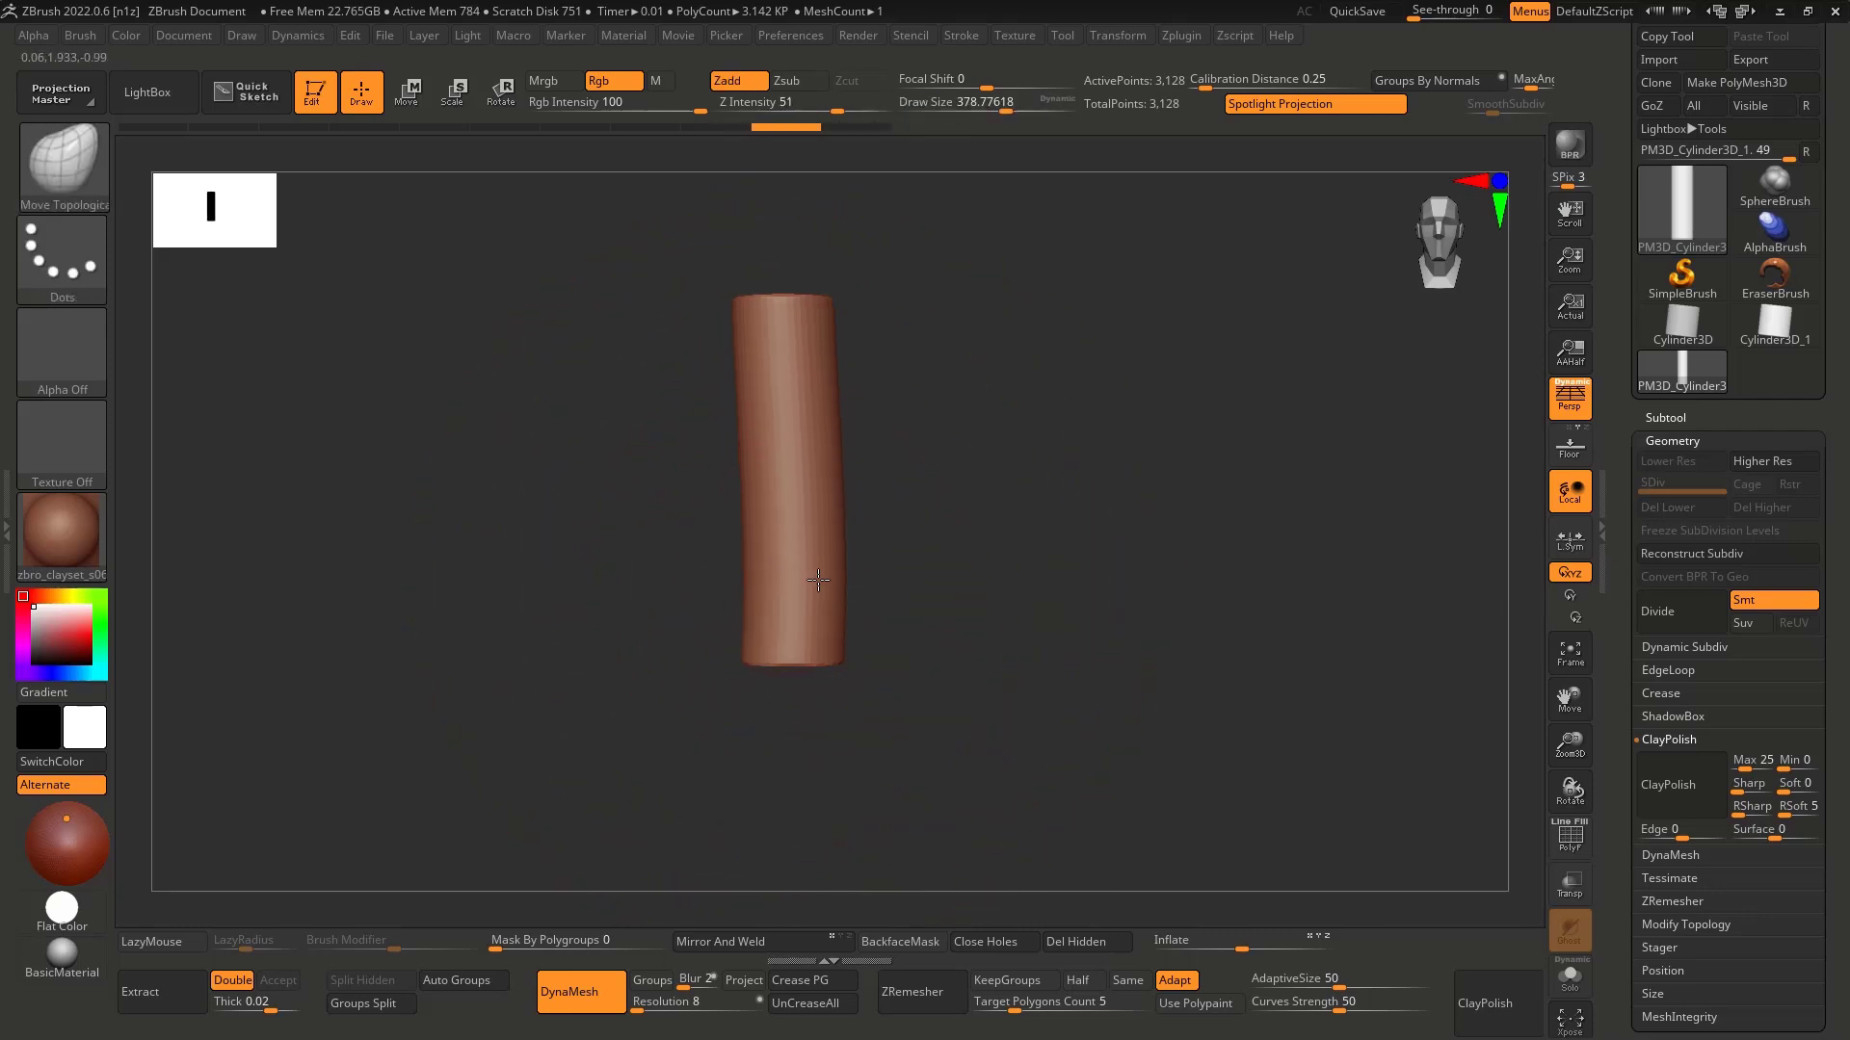
{"action": "left_click_drag", "start_coordinate": [810, 438], "coordinate": [782, 438]}
{"action": "key", "text": "ctrl+z"}
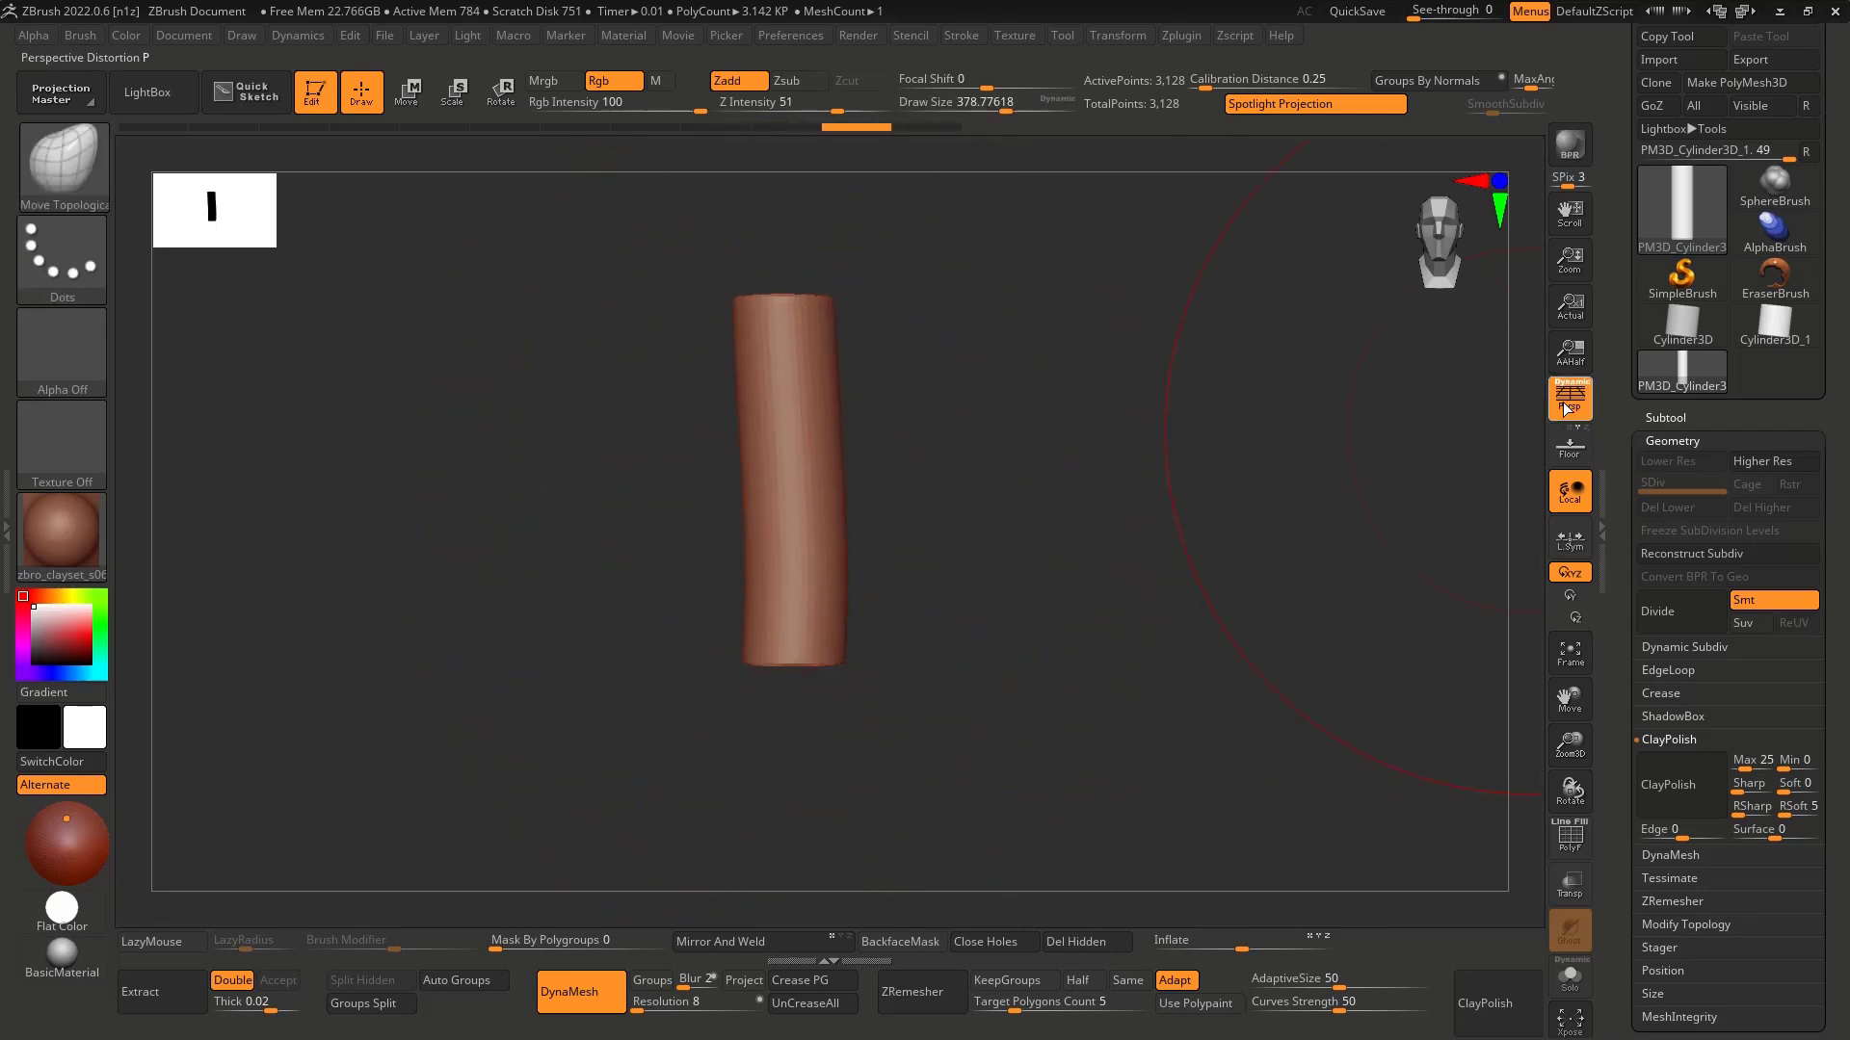
{"action": "key", "text": "ctrl+z"}
{"action": "key", "text": "ctrl+z"}
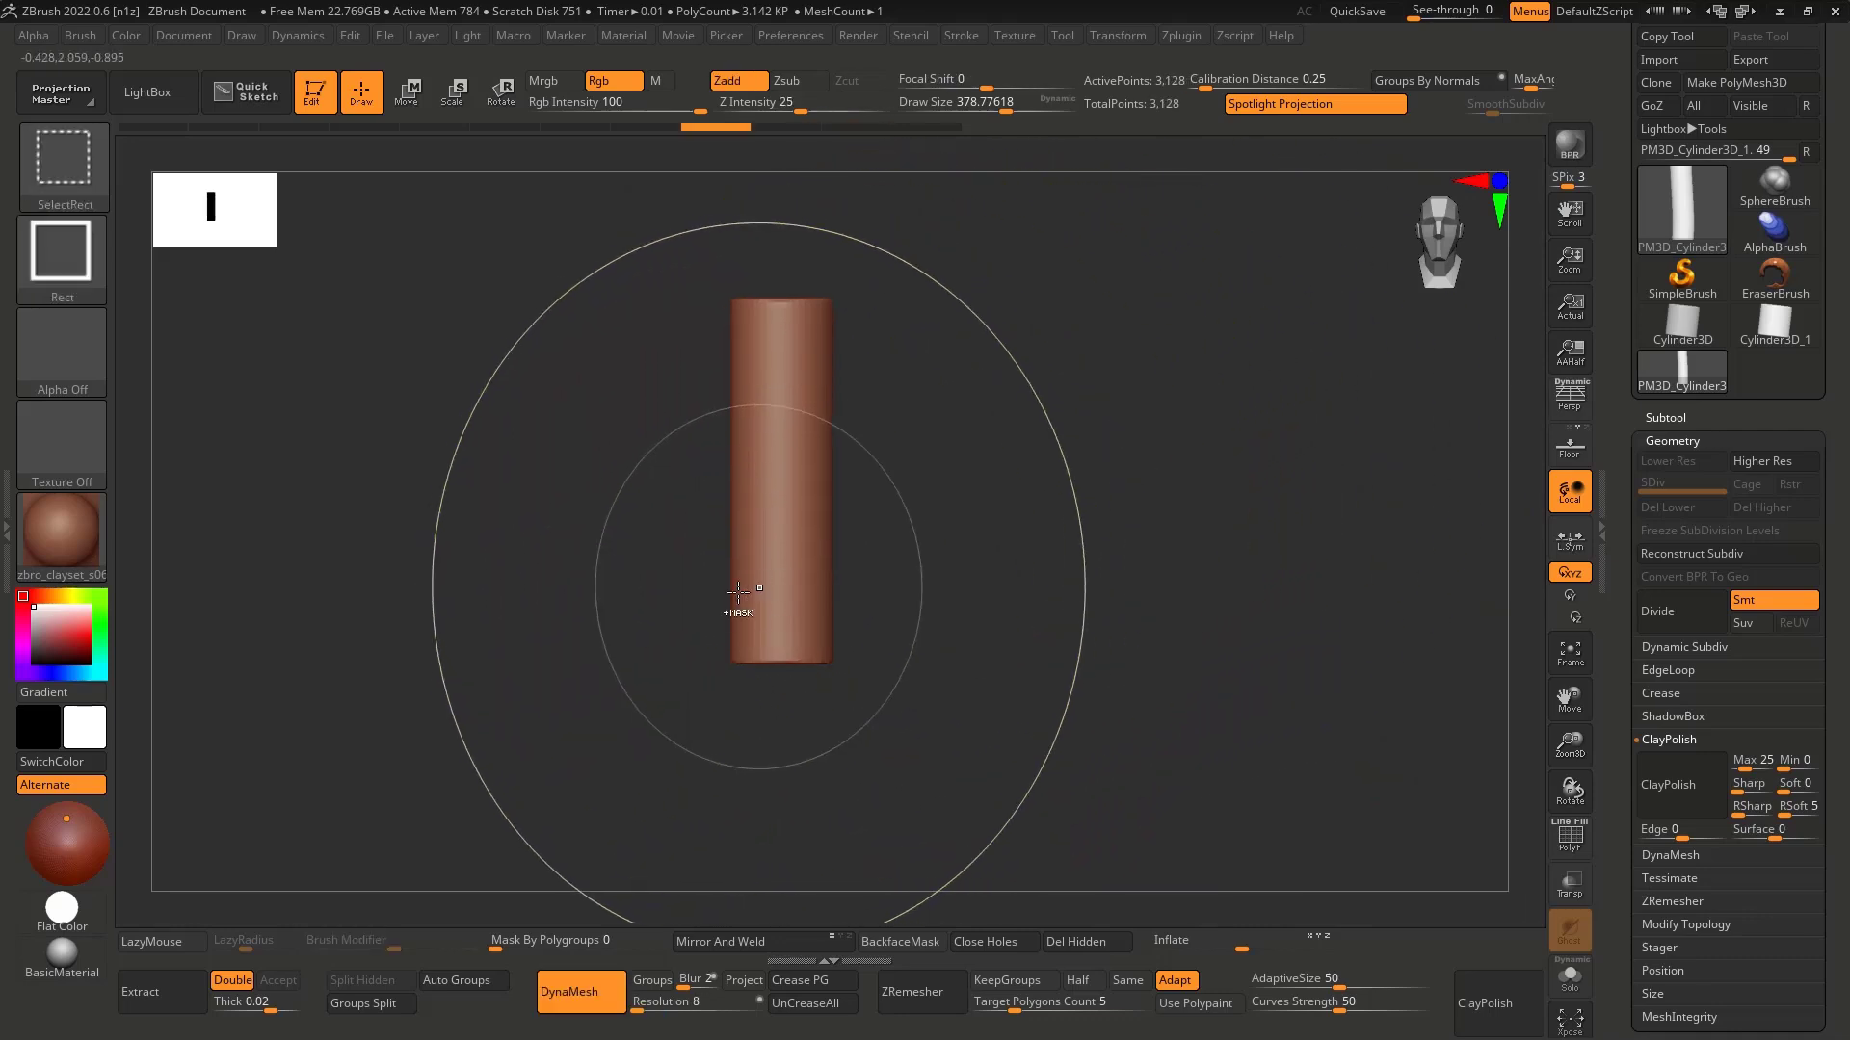
Step: Try to bend the post with the Move brush at draw sizes of about 228 and 311
{"action": "mouse_move", "coordinate": [751, 605]}
{"action": "left_mouse_down"}
{"action": "mouse_move", "coordinate": [784, 603]}
{"action": "mouse_move", "coordinate": [749, 613]}
{"action": "left_mouse_up"}
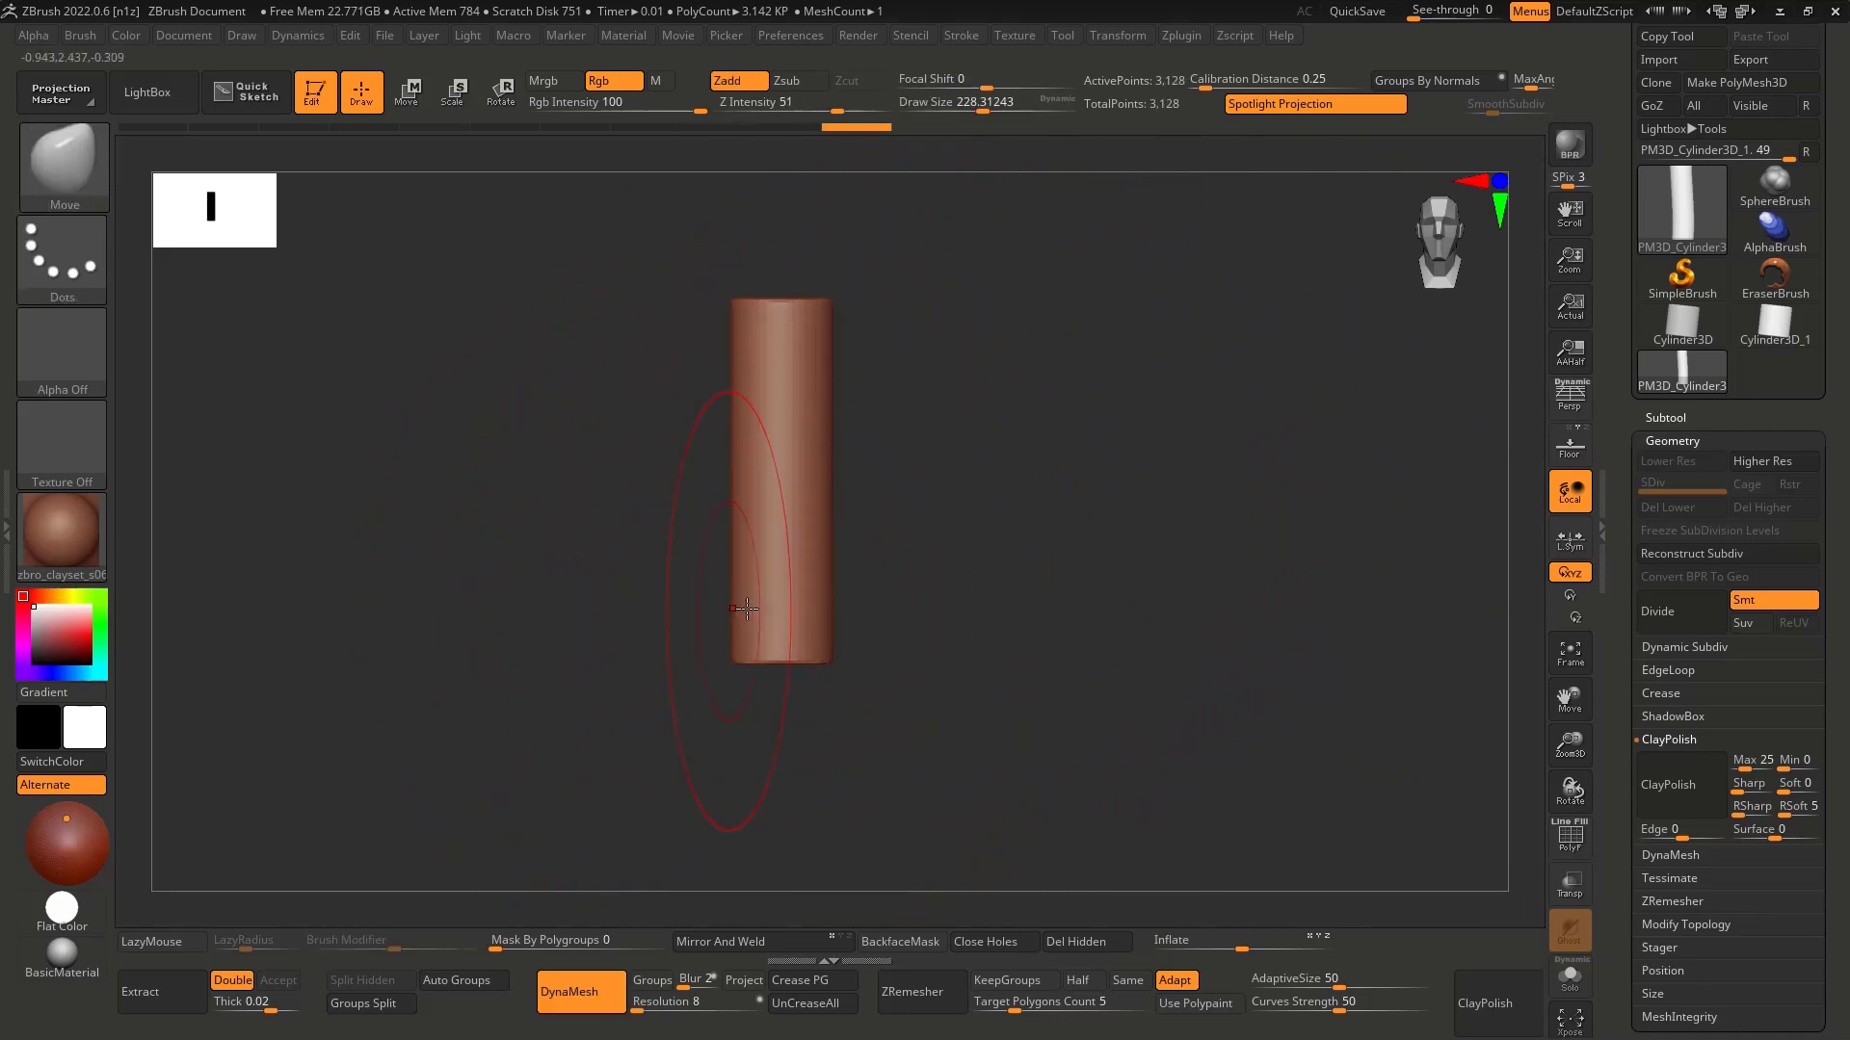
{"action": "key", "text": "ctrl+z"}
{"action": "key", "text": "ctrl+z"}
{"action": "key", "text": "s"}
{"action": "left_click_drag", "start_coordinate": [764, 512], "coordinate": [827, 550]}
{"action": "mouse_move", "coordinate": [830, 438]}
{"action": "left_mouse_down"}
{"action": "mouse_move", "coordinate": [782, 440]}
{"action": "mouse_move", "coordinate": [761, 411]}
{"action": "left_mouse_up"}
{"action": "key", "text": "s"}
{"action": "left_click_drag", "start_coordinate": [752, 586], "coordinate": [739, 586]}
{"action": "left_click_drag", "start_coordinate": [752, 584], "coordinate": [781, 580]}
{"action": "left_click_drag", "start_coordinate": [807, 319], "coordinate": [842, 315]}
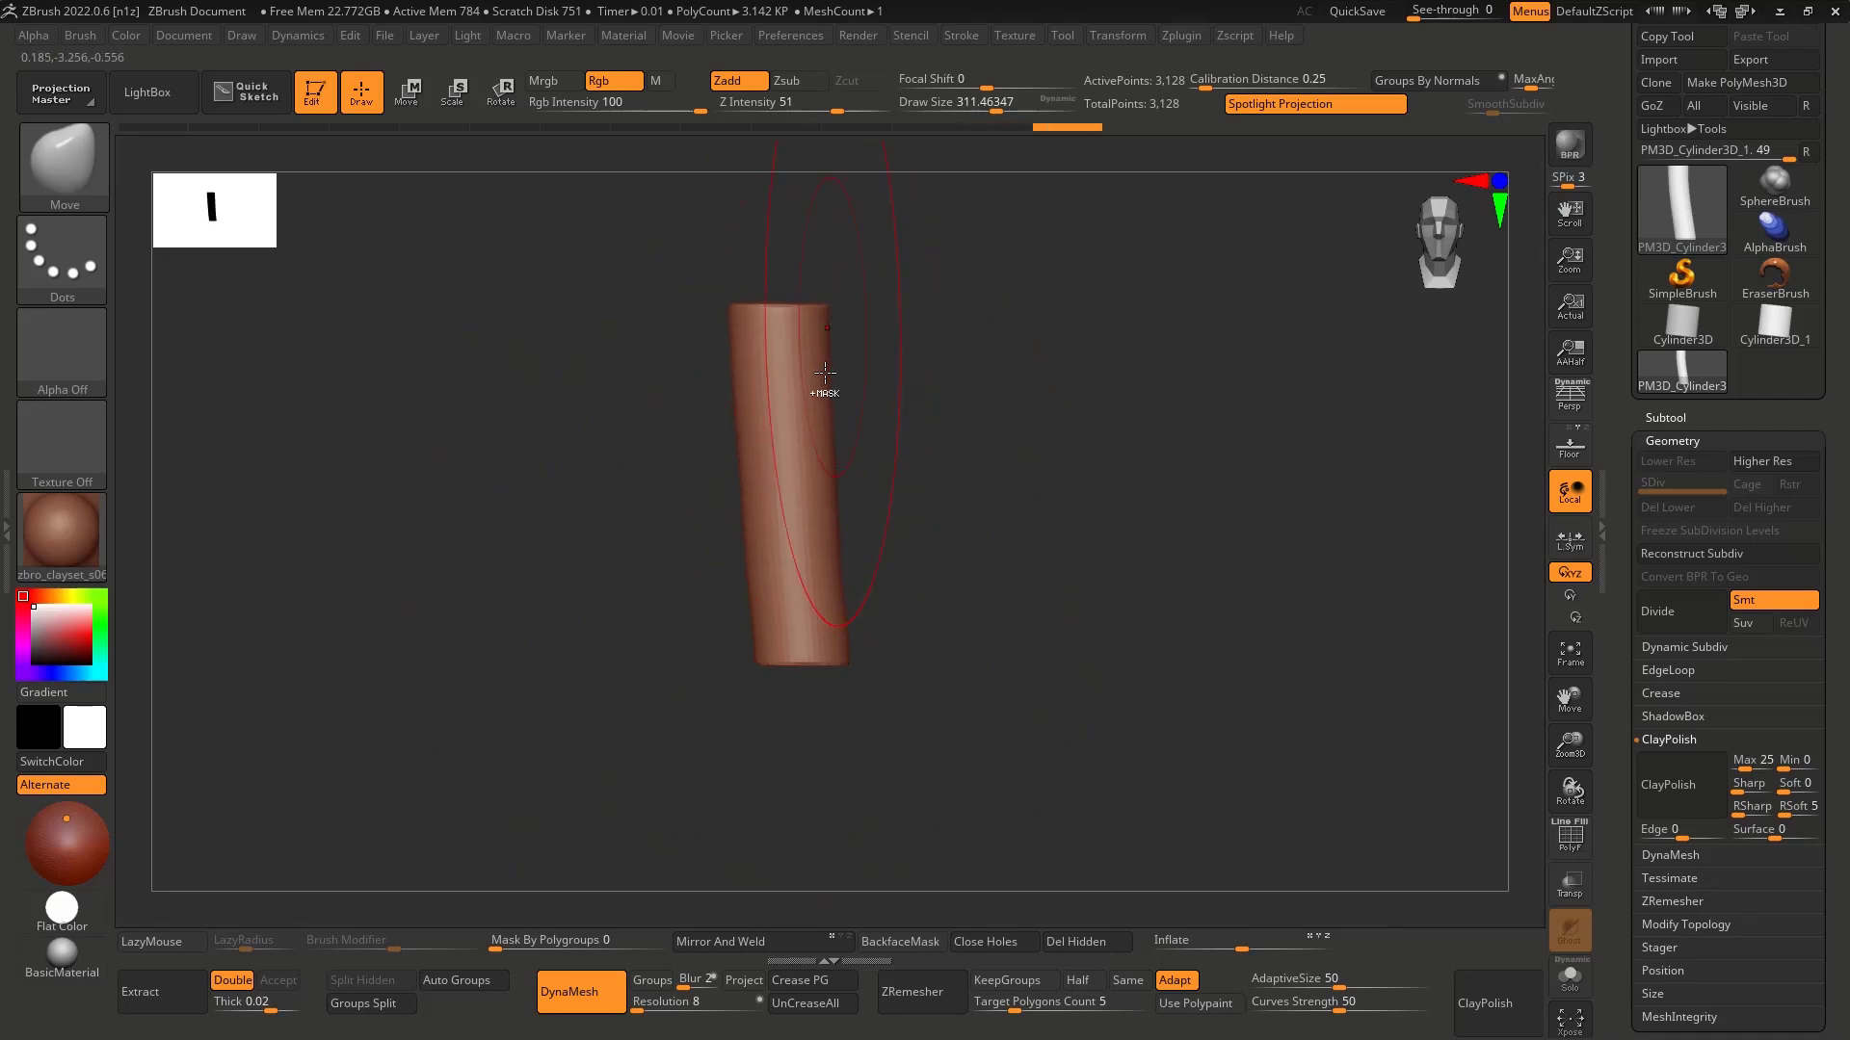
{"action": "key", "text": "ctrl+z"}
{"action": "key", "text": "ctrl+z"}
{"action": "key", "text": "ctrl+z"}
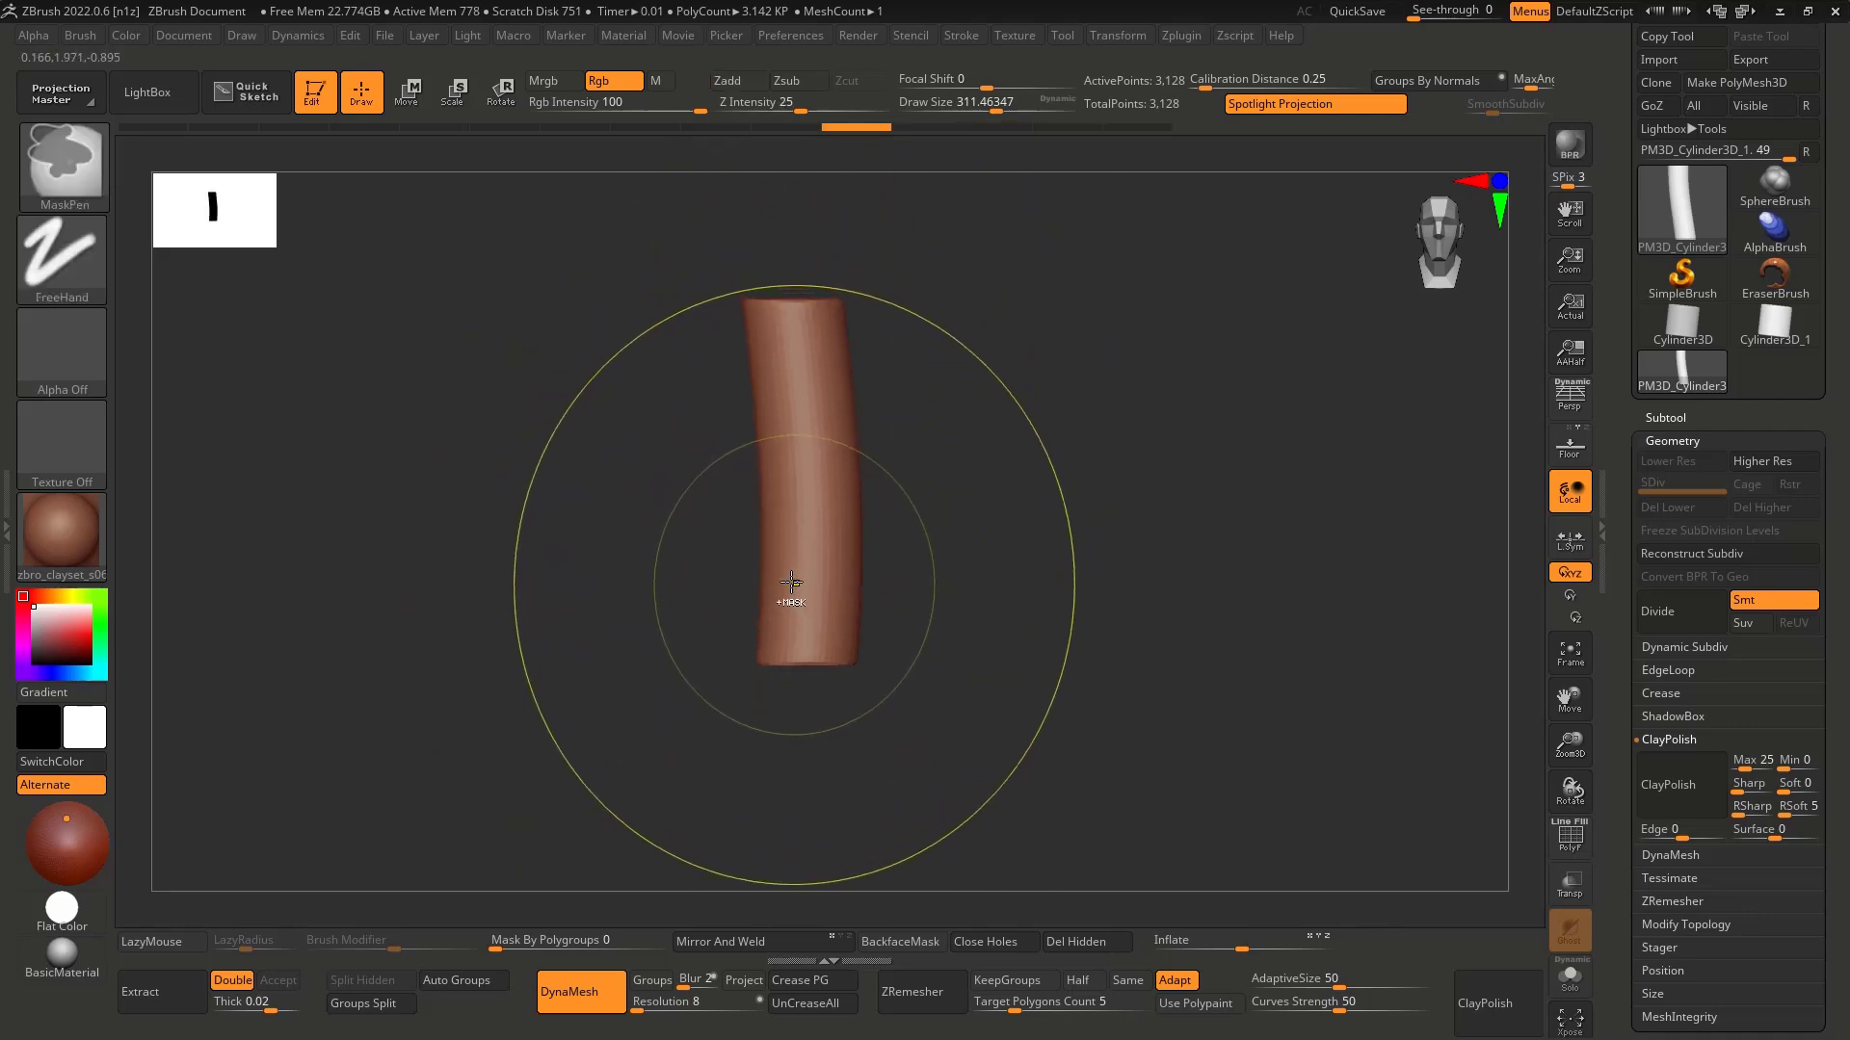
Step: Try shaping the post into an S-curve with the Move brush at draw sizes of about 223 and 158
{"action": "key", "text": "s"}
{"action": "mouse_move", "coordinate": [841, 449]}
{"action": "left_mouse_down"}
{"action": "mouse_move", "coordinate": [825, 426]}
{"action": "mouse_move", "coordinate": [921, 415]}
{"action": "left_mouse_up"}
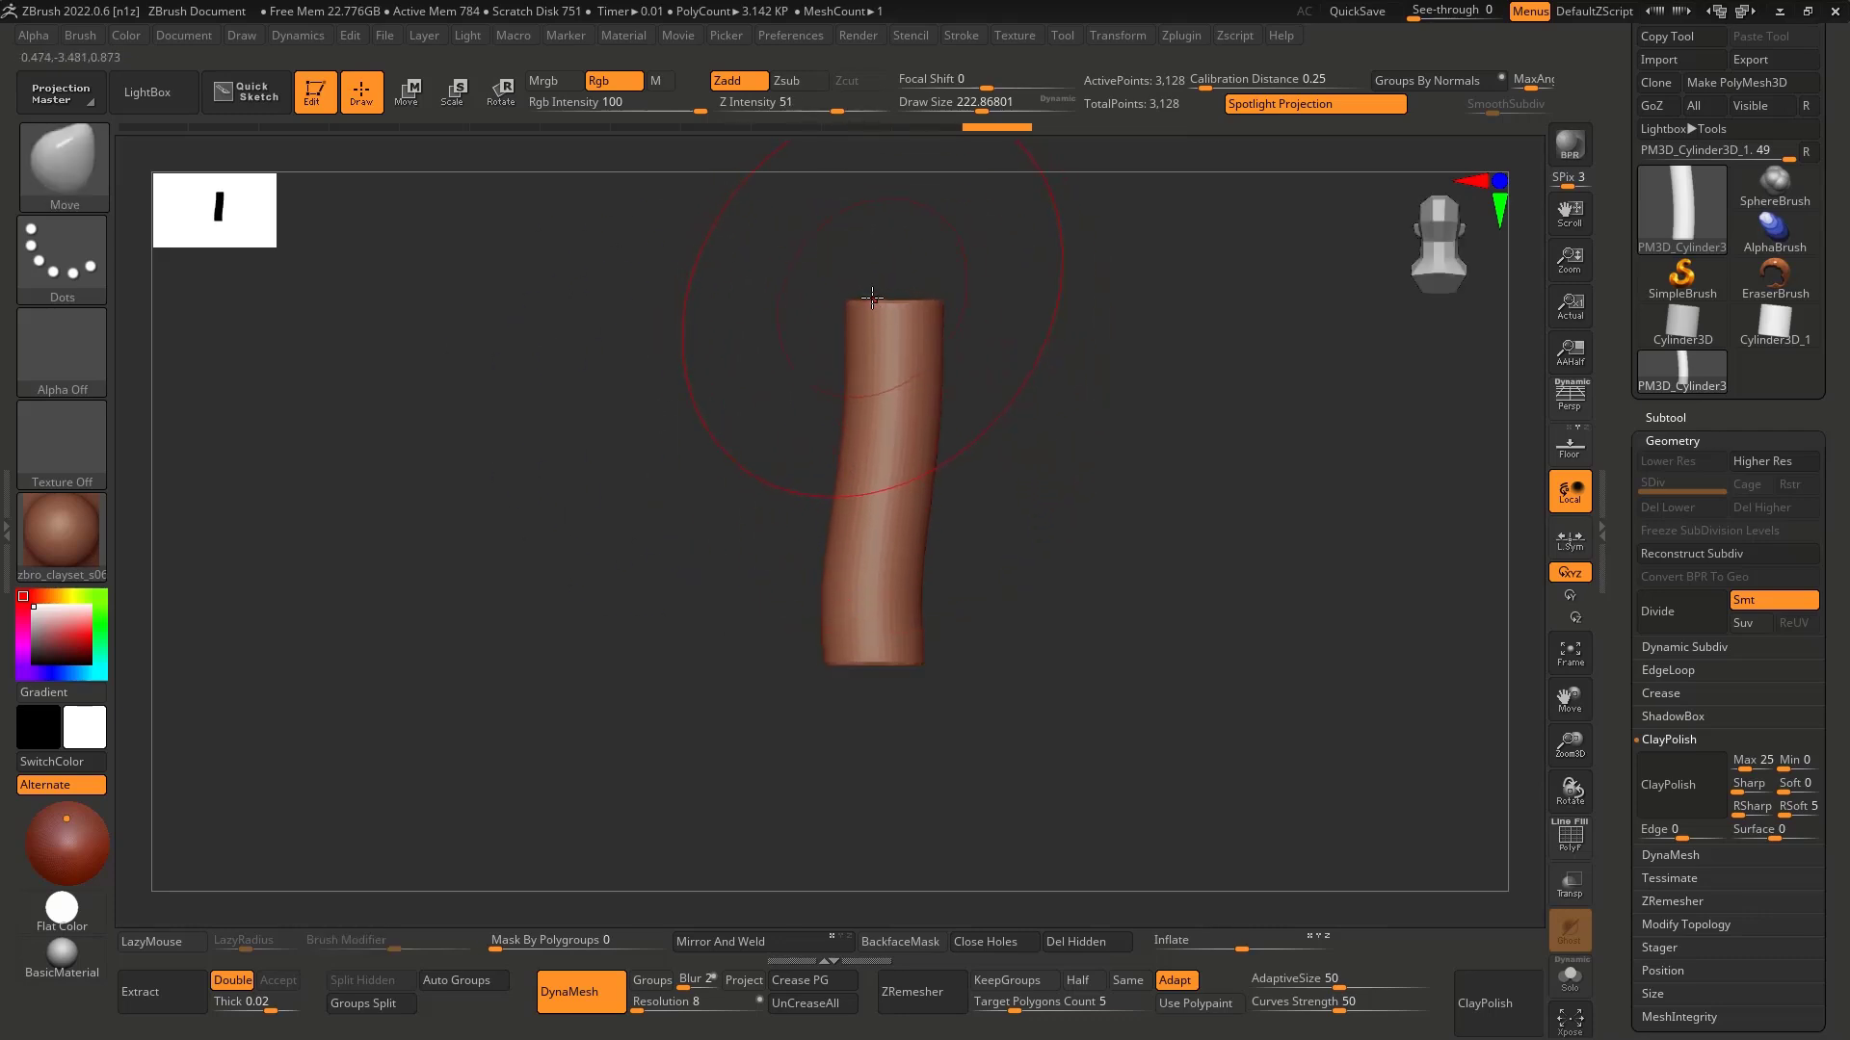
{"action": "mouse_move", "coordinate": [871, 299]}
{"action": "left_mouse_down"}
{"action": "mouse_move", "coordinate": [852, 291]}
{"action": "mouse_move", "coordinate": [1040, 355]}
{"action": "mouse_move", "coordinate": [997, 506]}
{"action": "left_mouse_up"}
{"action": "key", "text": "s"}
{"action": "left_click_drag", "start_coordinate": [997, 587], "coordinate": [982, 586]}
{"action": "right_click_drag", "start_coordinate": [970, 579], "coordinate": [830, 570], "text": "alt"}
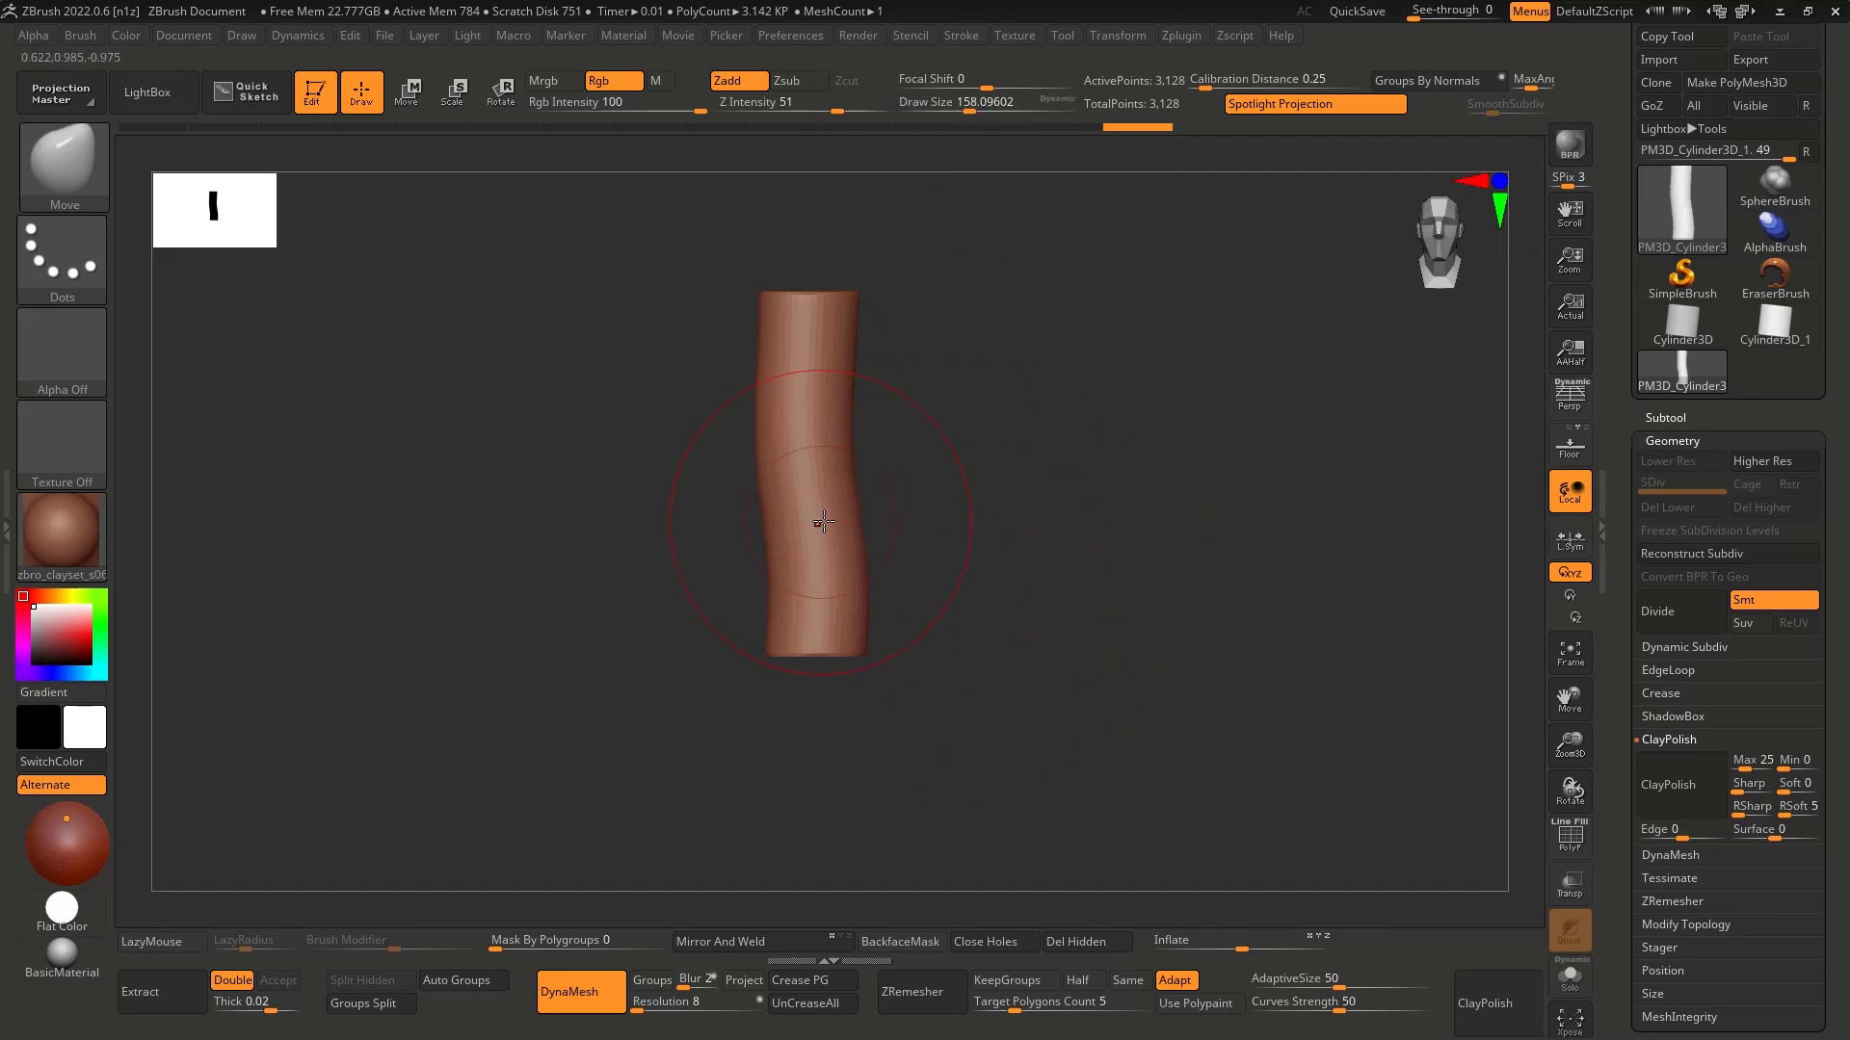
Step: Try the Inflat brush on the post at a draw size of about 445, and undo back to the straight post
{"action": "key", "text": "s"}
{"action": "left_click_drag", "start_coordinate": [825, 521], "coordinate": [852, 520]}
{"action": "key", "text": "b"}
{"action": "key", "text": "i"}
{"action": "key", "text": "n"}
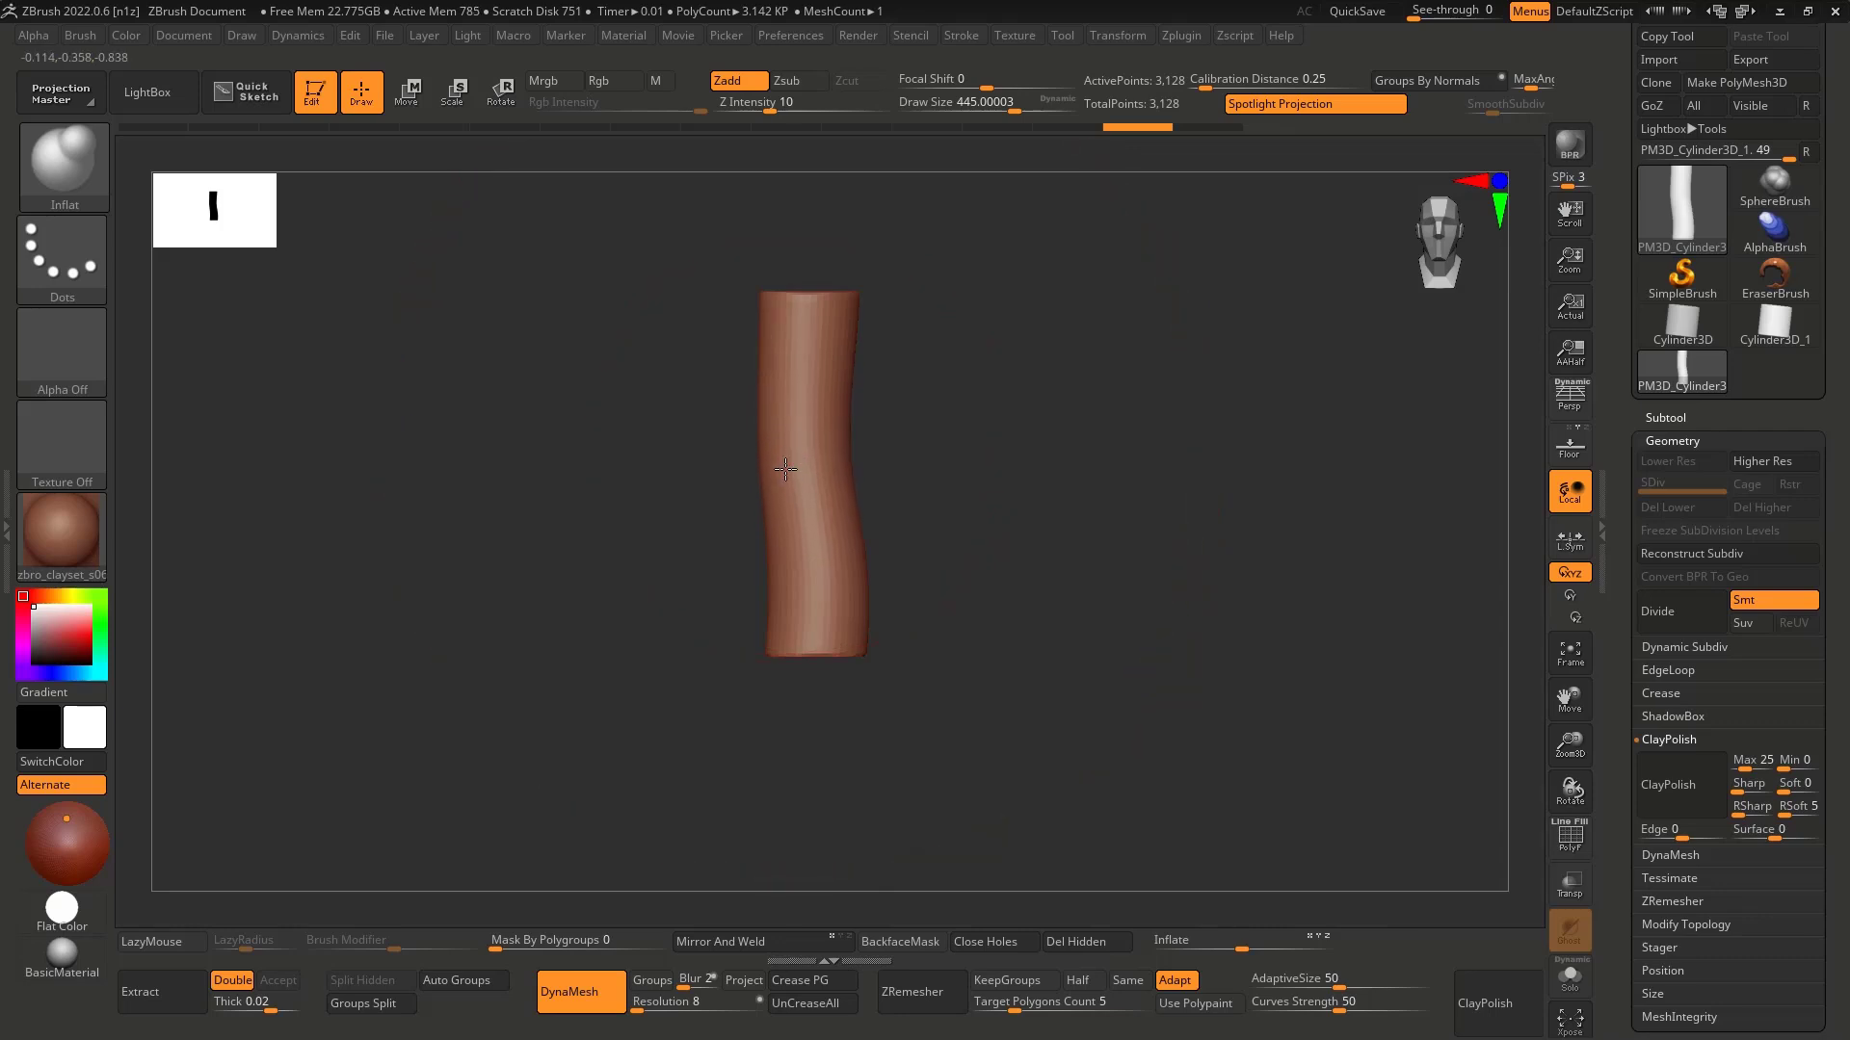
{"action": "key", "text": "ctrl+z"}
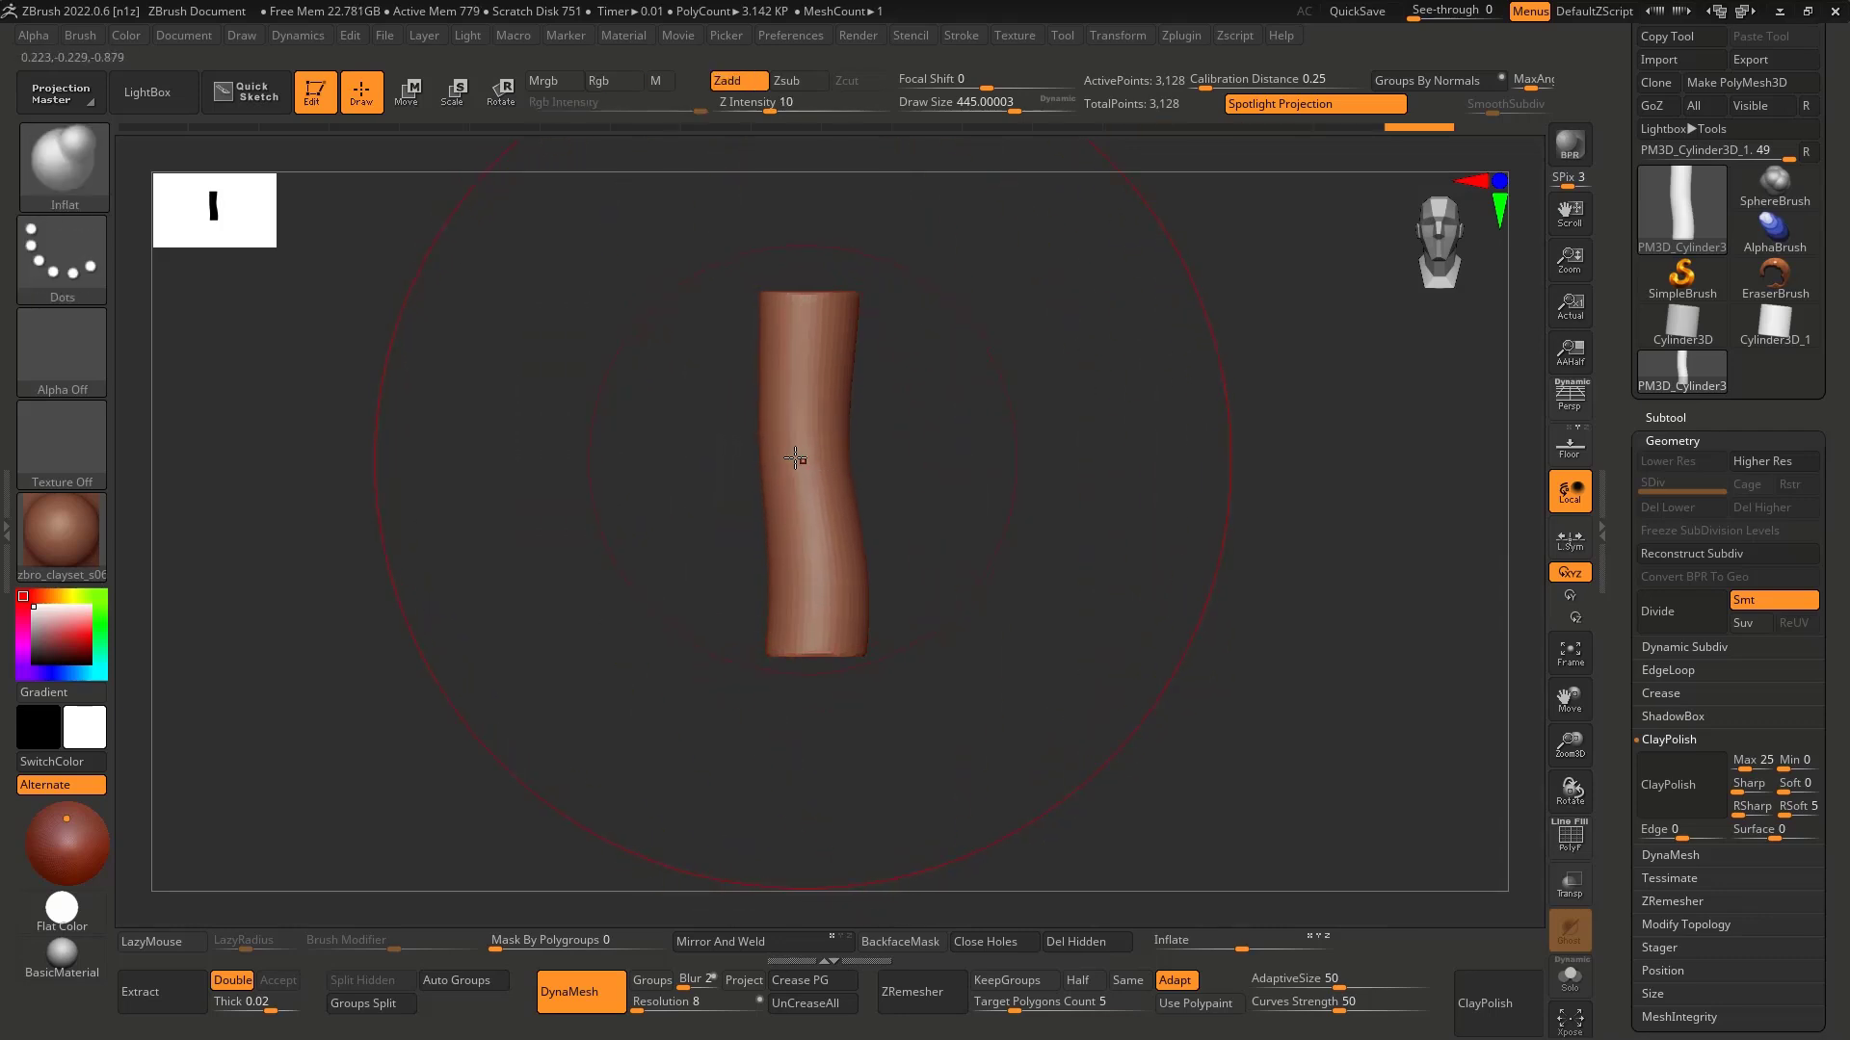
{"action": "key", "text": "shift"}
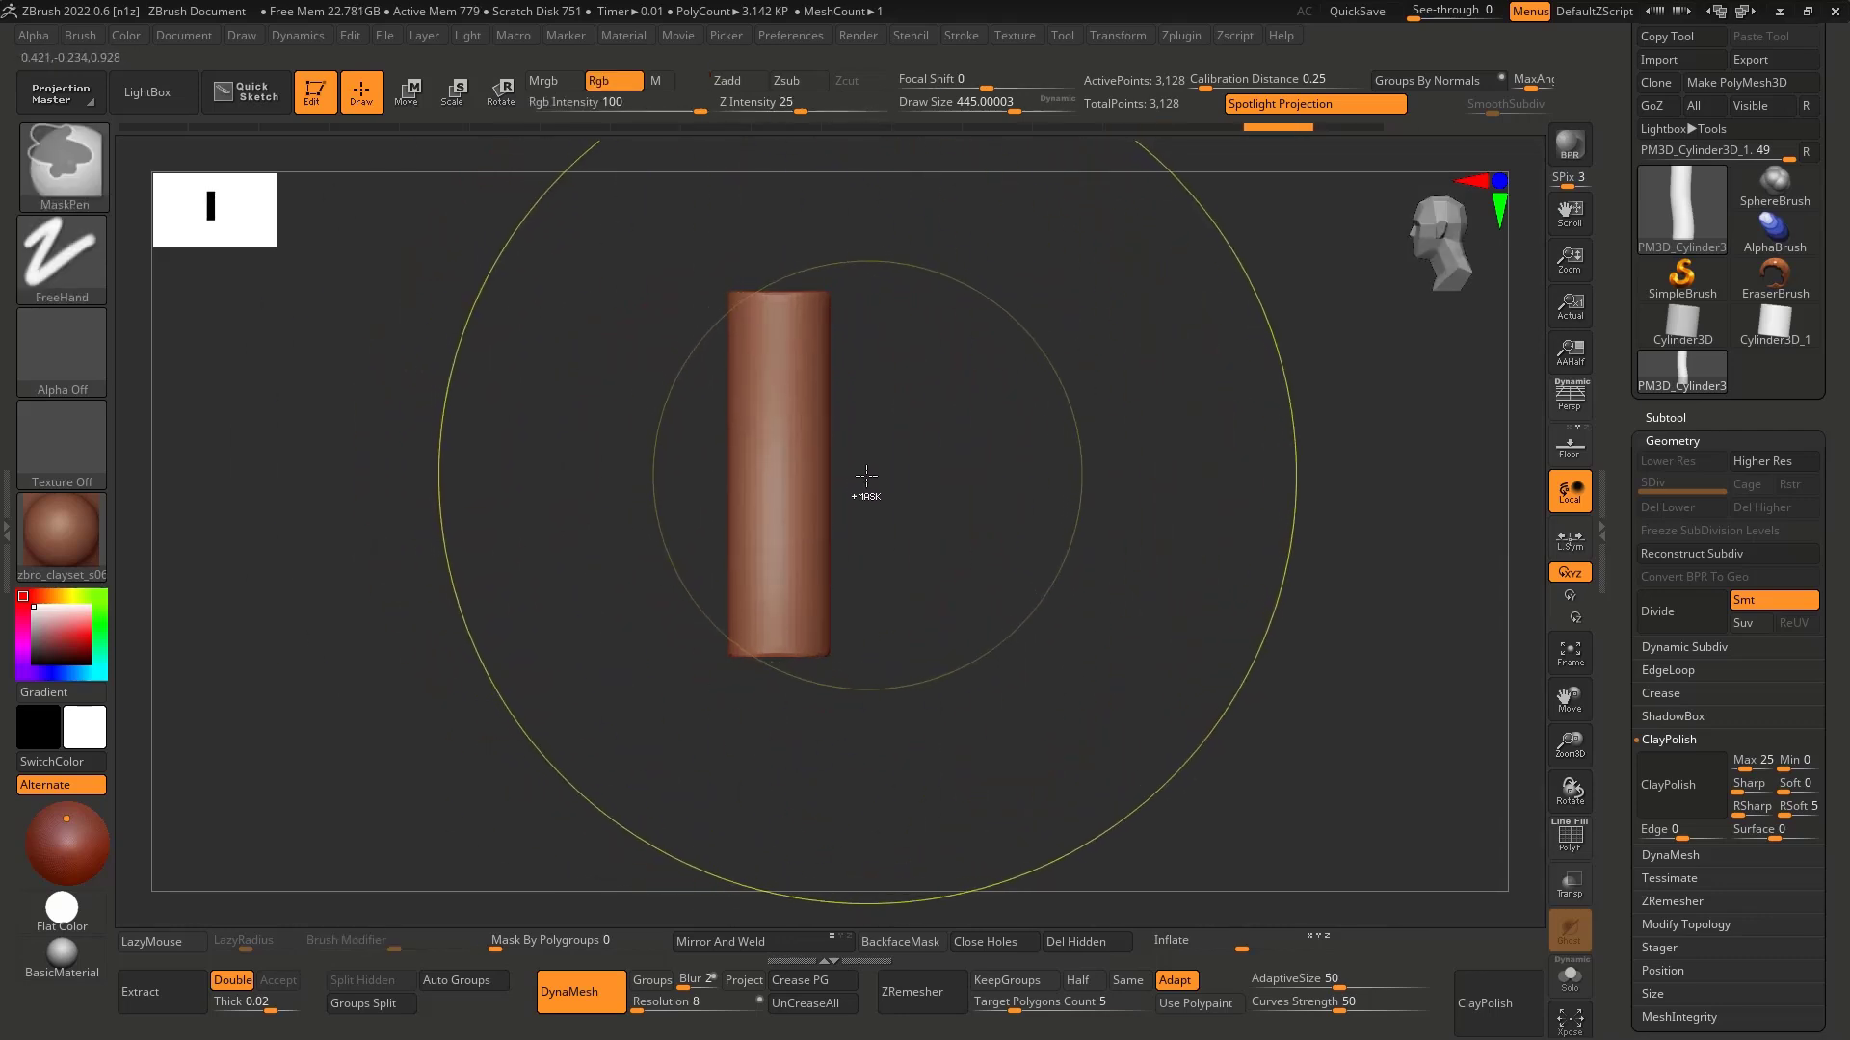
{"action": "key", "text": "ctrl+z"}
{"action": "key", "text": "ctrl+z"}
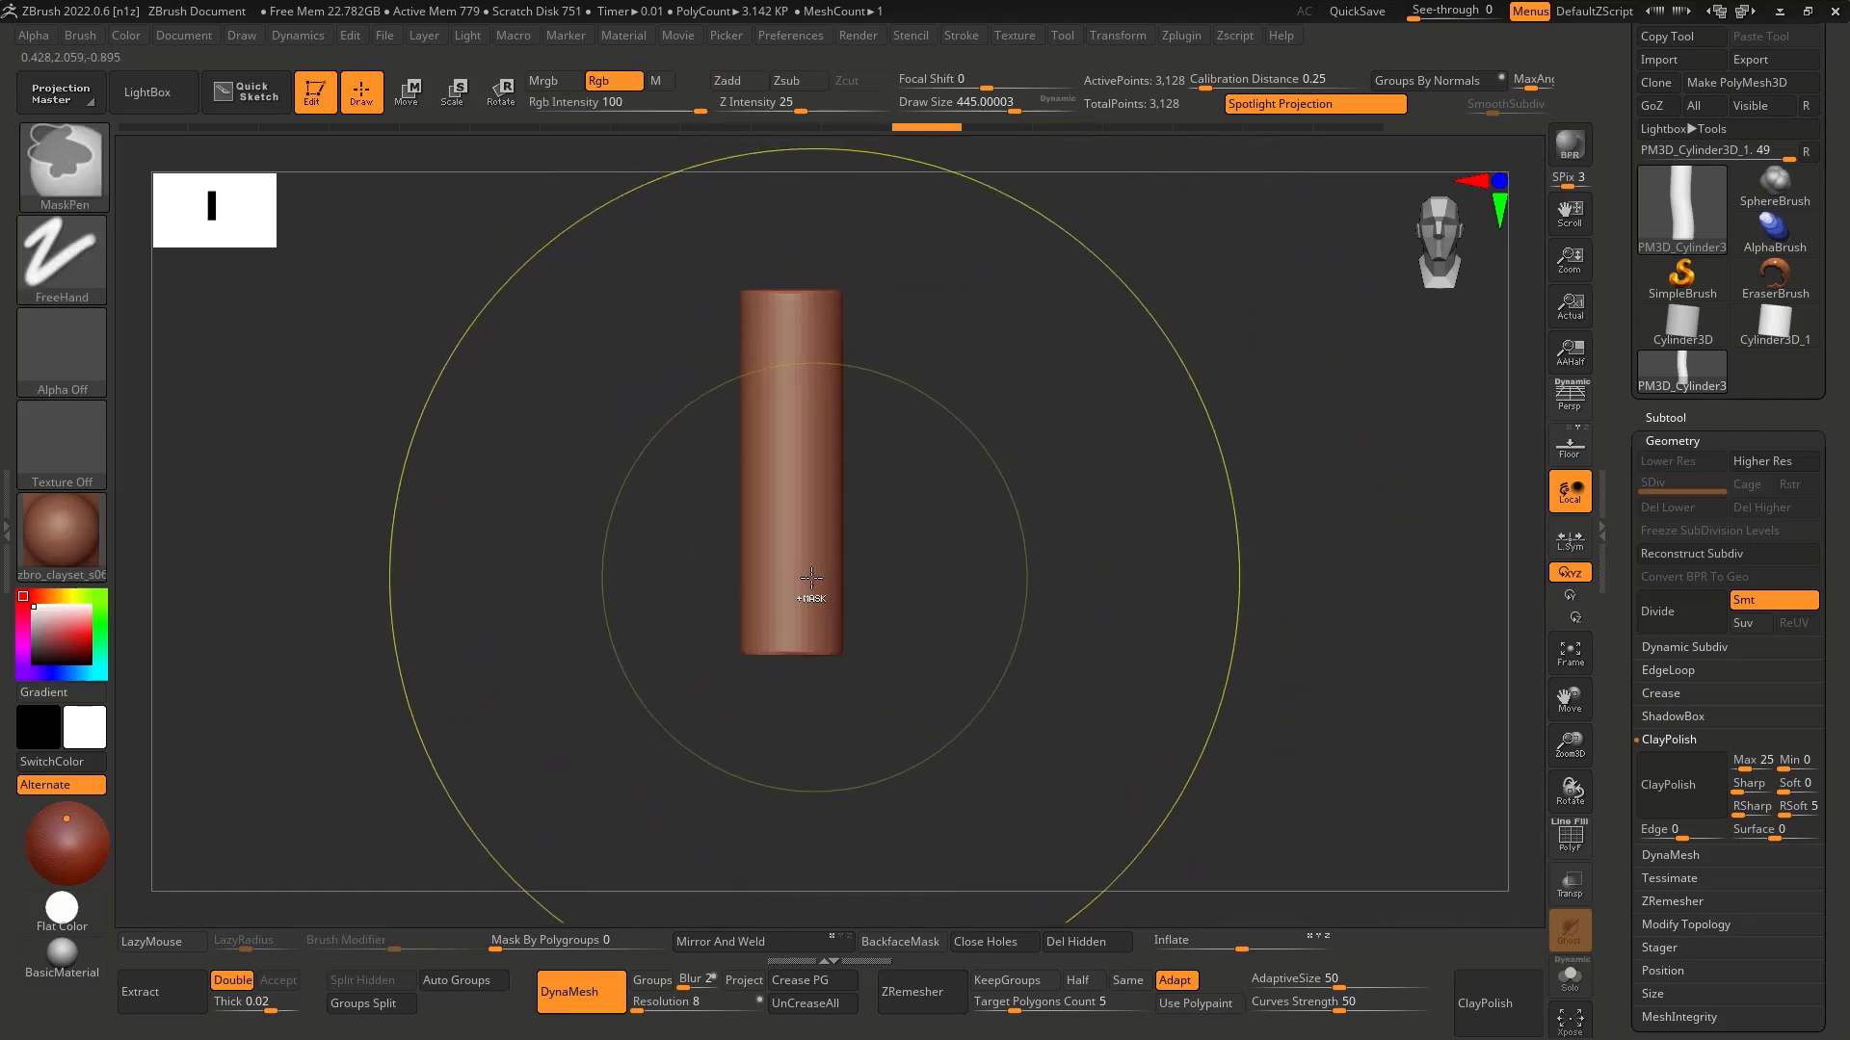
Step: Set the draw size to about 268, mask both ends of the post except its middle band, and blur the mask
{"action": "key", "text": "s"}
{"action": "left_click_drag", "start_coordinate": [777, 582], "coordinate": [758, 582]}
{"action": "mouse_move", "coordinate": [685, 425]}
{"action": "left_mouse_down", "text": "ctrl"}
{"action": "mouse_move", "coordinate": [894, 554]}
{"action": "mouse_move", "coordinate": [724, 457]}
{"action": "mouse_move", "coordinate": [931, 523]}
{"action": "left_mouse_up", "text": "ctrl"}
{"action": "key", "text": "ctrl+z"}
{"action": "left_click", "coordinate": [931, 523], "text": "ctrl"}
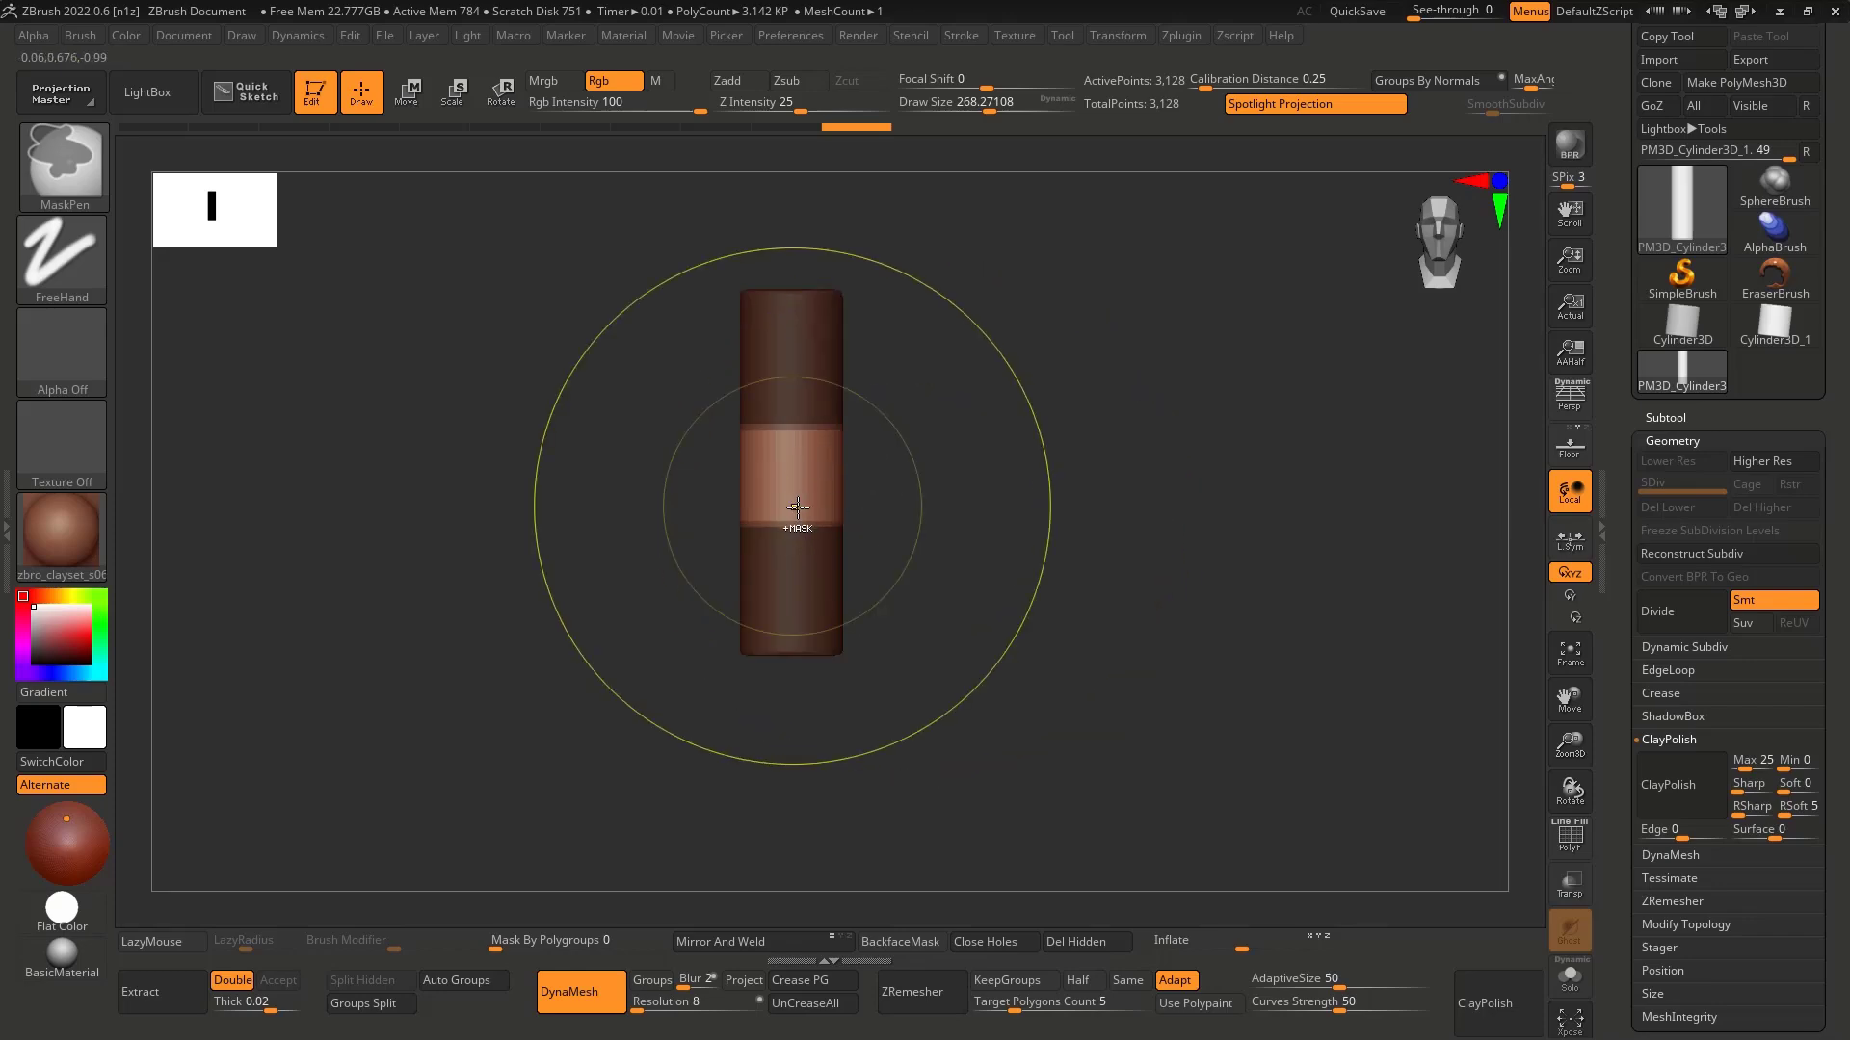
{"action": "left_click", "coordinate": [797, 506], "text": "ctrl"}
{"action": "left_click", "coordinate": [808, 507], "text": "ctrl"}
{"action": "left_click", "coordinate": [808, 507], "text": "ctrl"}
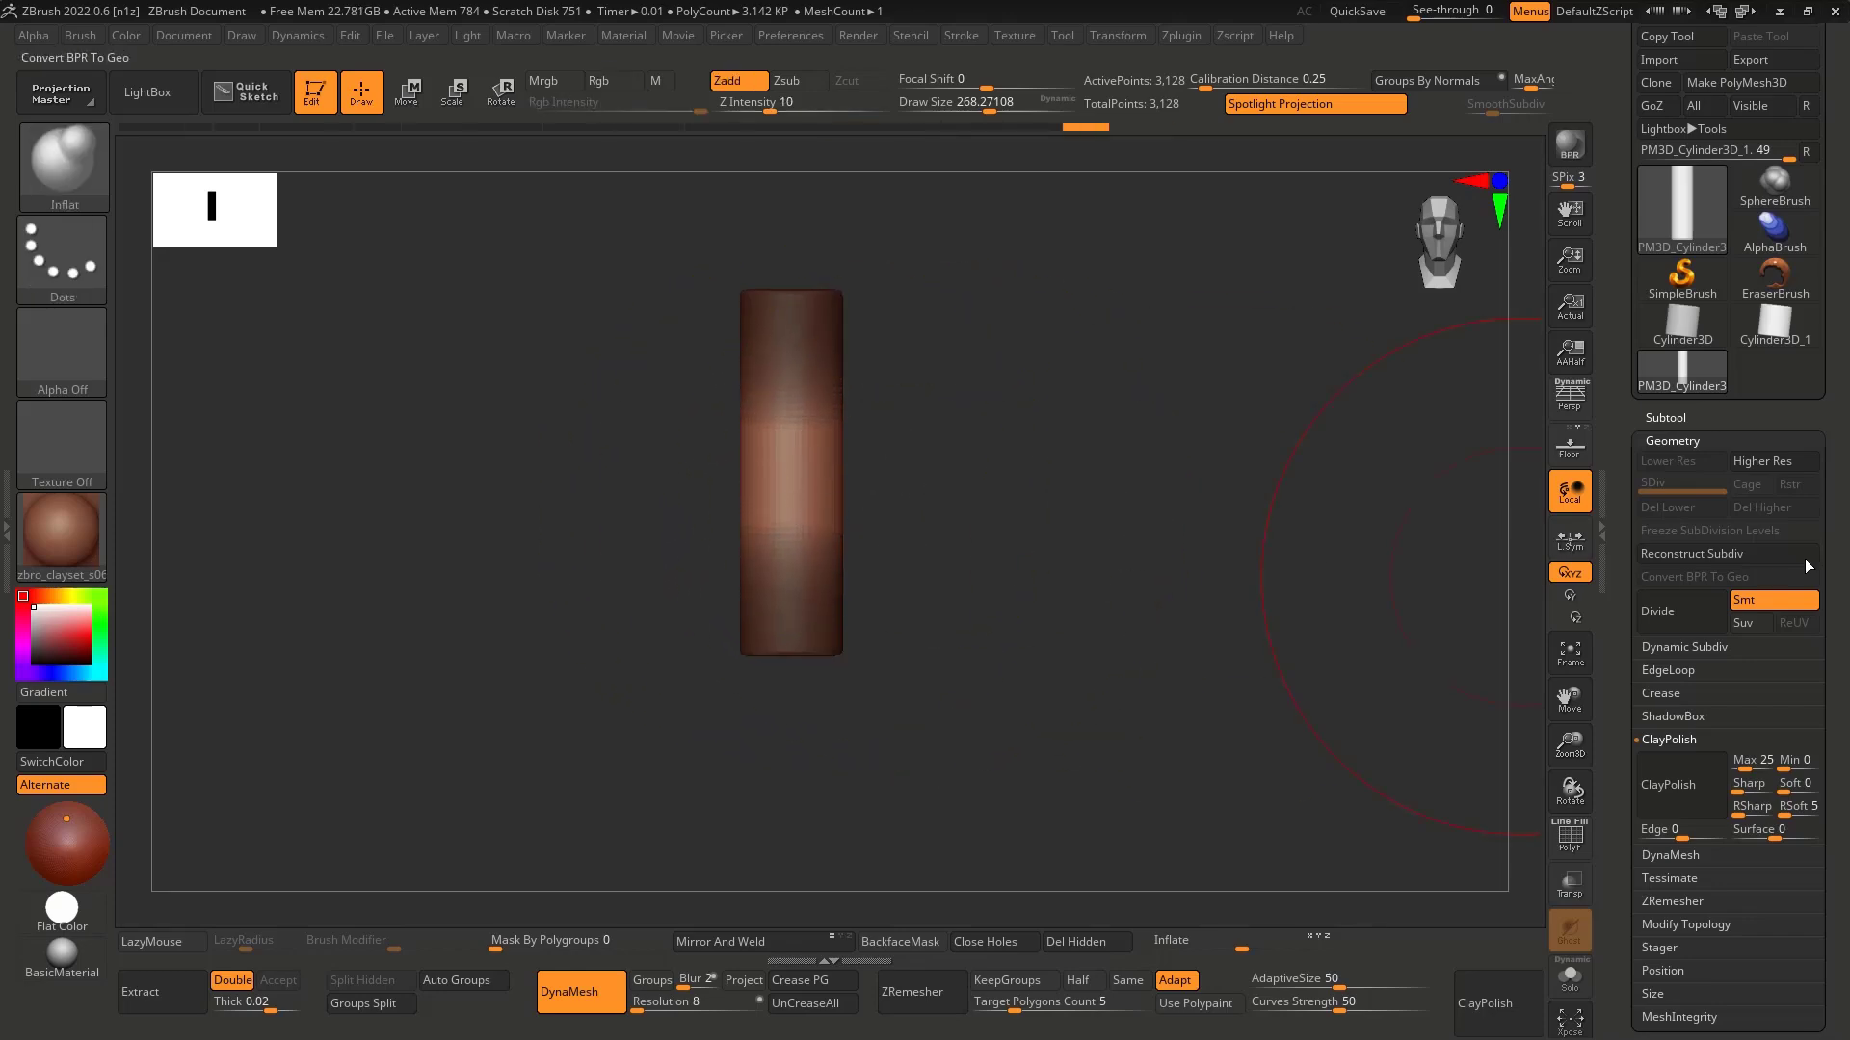
Step: Thin the unmasked middle of the post with a negative Inflate deformation, and smooth the transitions with the mask cleared
{"action": "left_click_drag", "start_coordinate": [1838, 566], "coordinate": [1844, 183]}
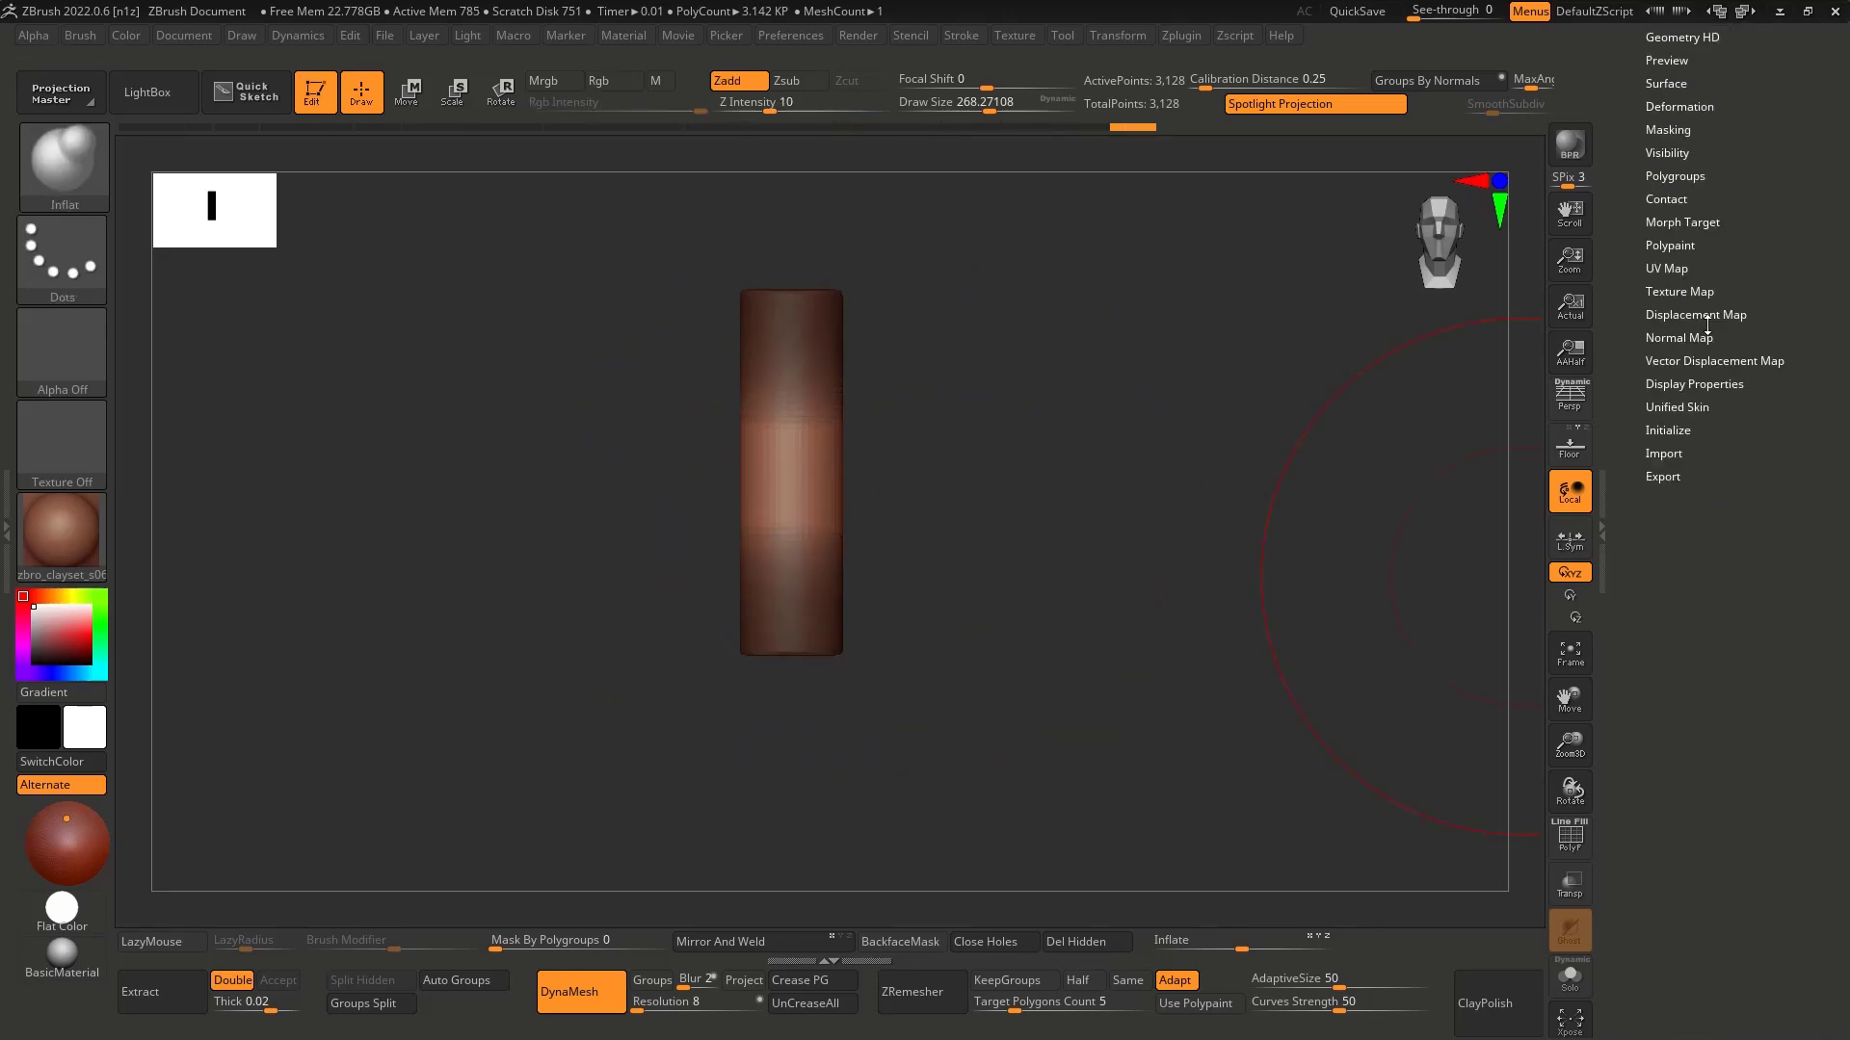
{"action": "left_click", "coordinate": [1692, 106]}
{"action": "left_click_drag", "start_coordinate": [1720, 829], "coordinate": [1682, 829]}
{"action": "left_click_drag", "start_coordinate": [1032, 644], "coordinate": [887, 562], "text": "ctrl"}
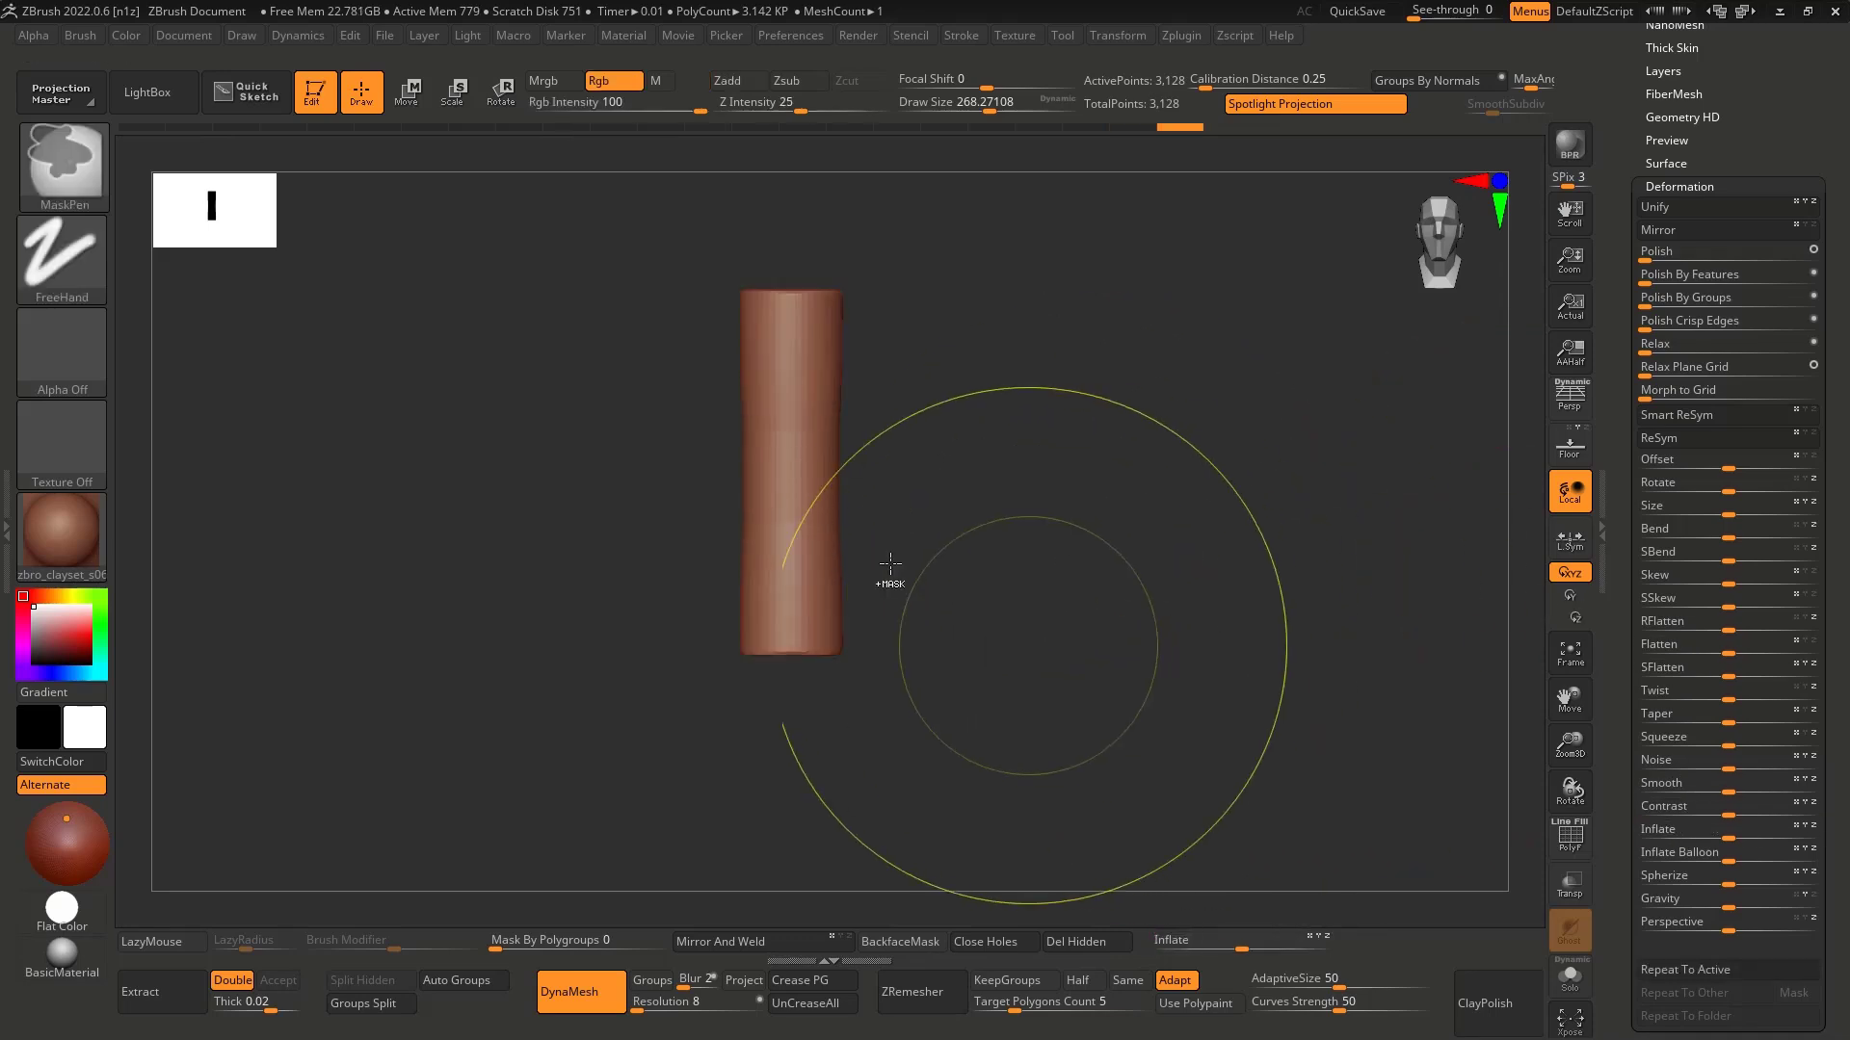
{"action": "left_click_drag", "start_coordinate": [784, 431], "coordinate": [758, 545], "text": "shift"}
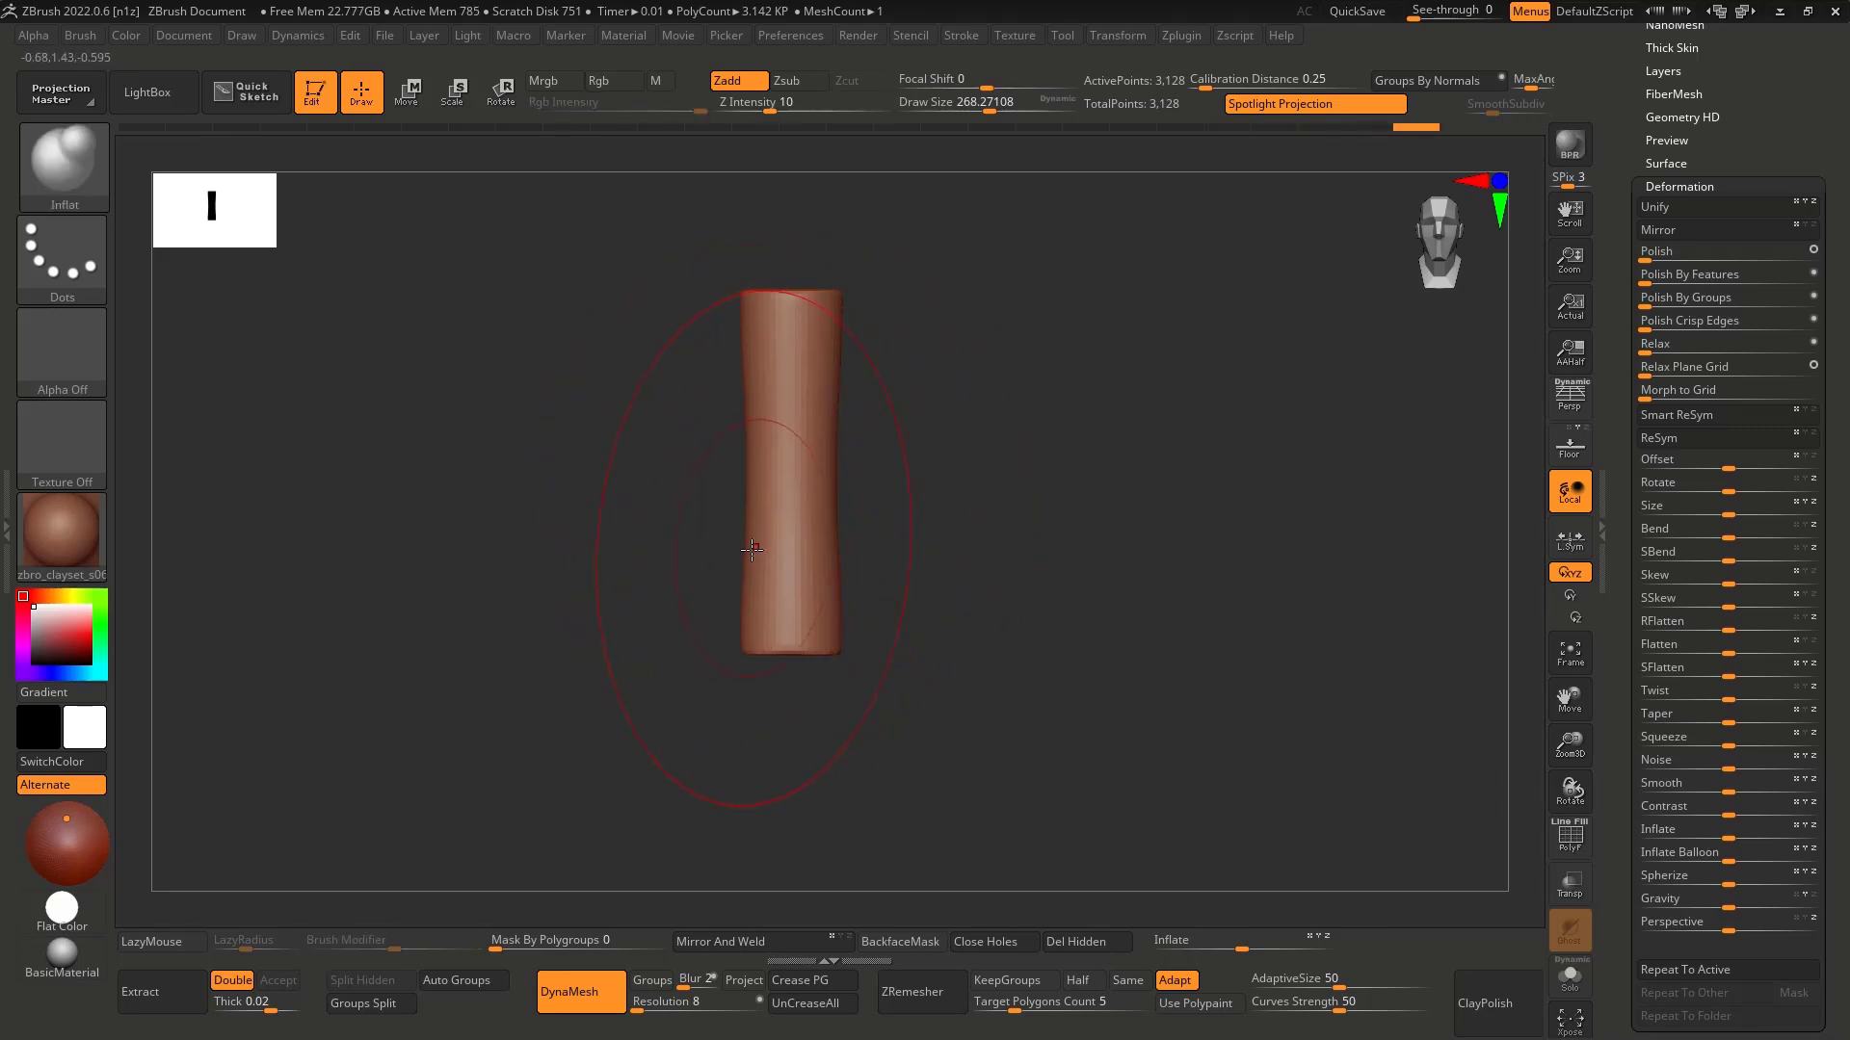
Step: Select the Move Topological brush
{"action": "key", "text": "b"}
{"action": "key", "text": "m"}
{"action": "key", "text": "t"}
Step: Try to bend the thinned post with Move Topological at a draw size of about 268
{"action": "left_click_drag", "start_coordinate": [755, 572], "coordinate": [773, 575]}
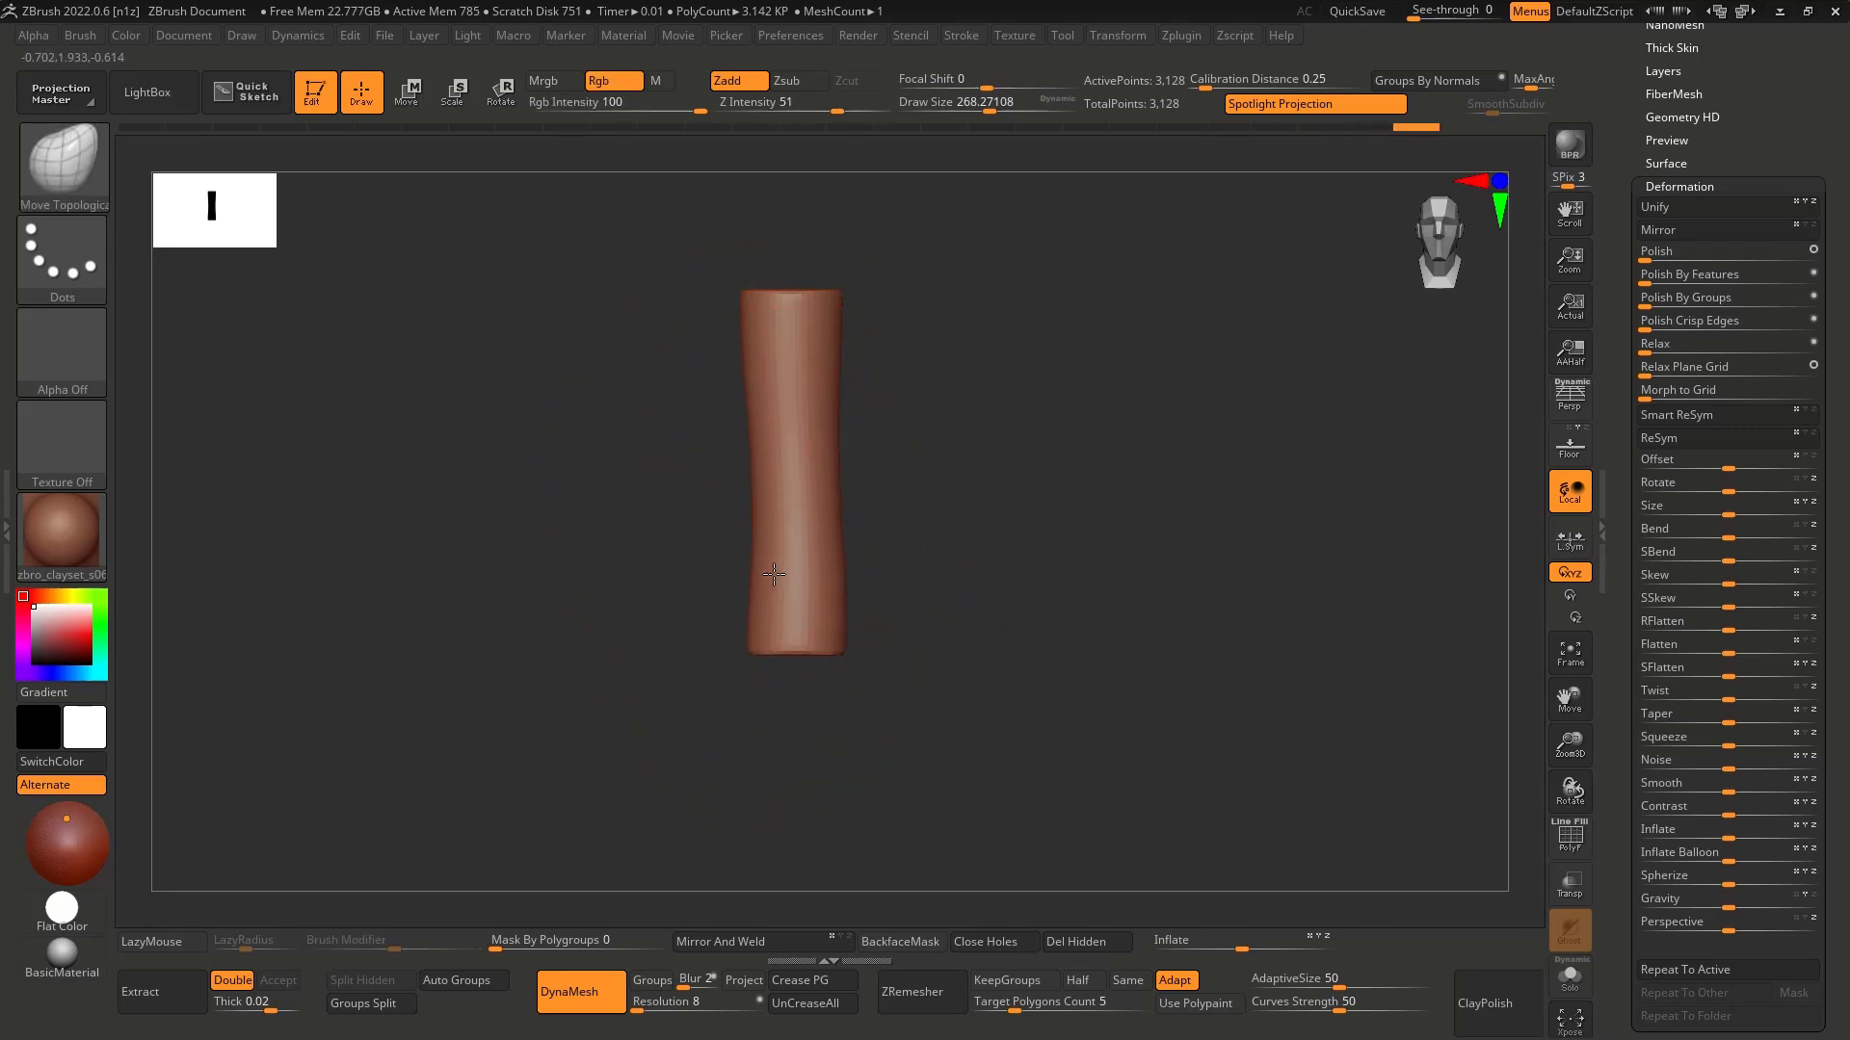
{"action": "left_click_drag", "start_coordinate": [832, 419], "coordinate": [818, 417]}
{"action": "key", "text": "ctrl+z"}
{"action": "key", "text": "ctrl+z"}
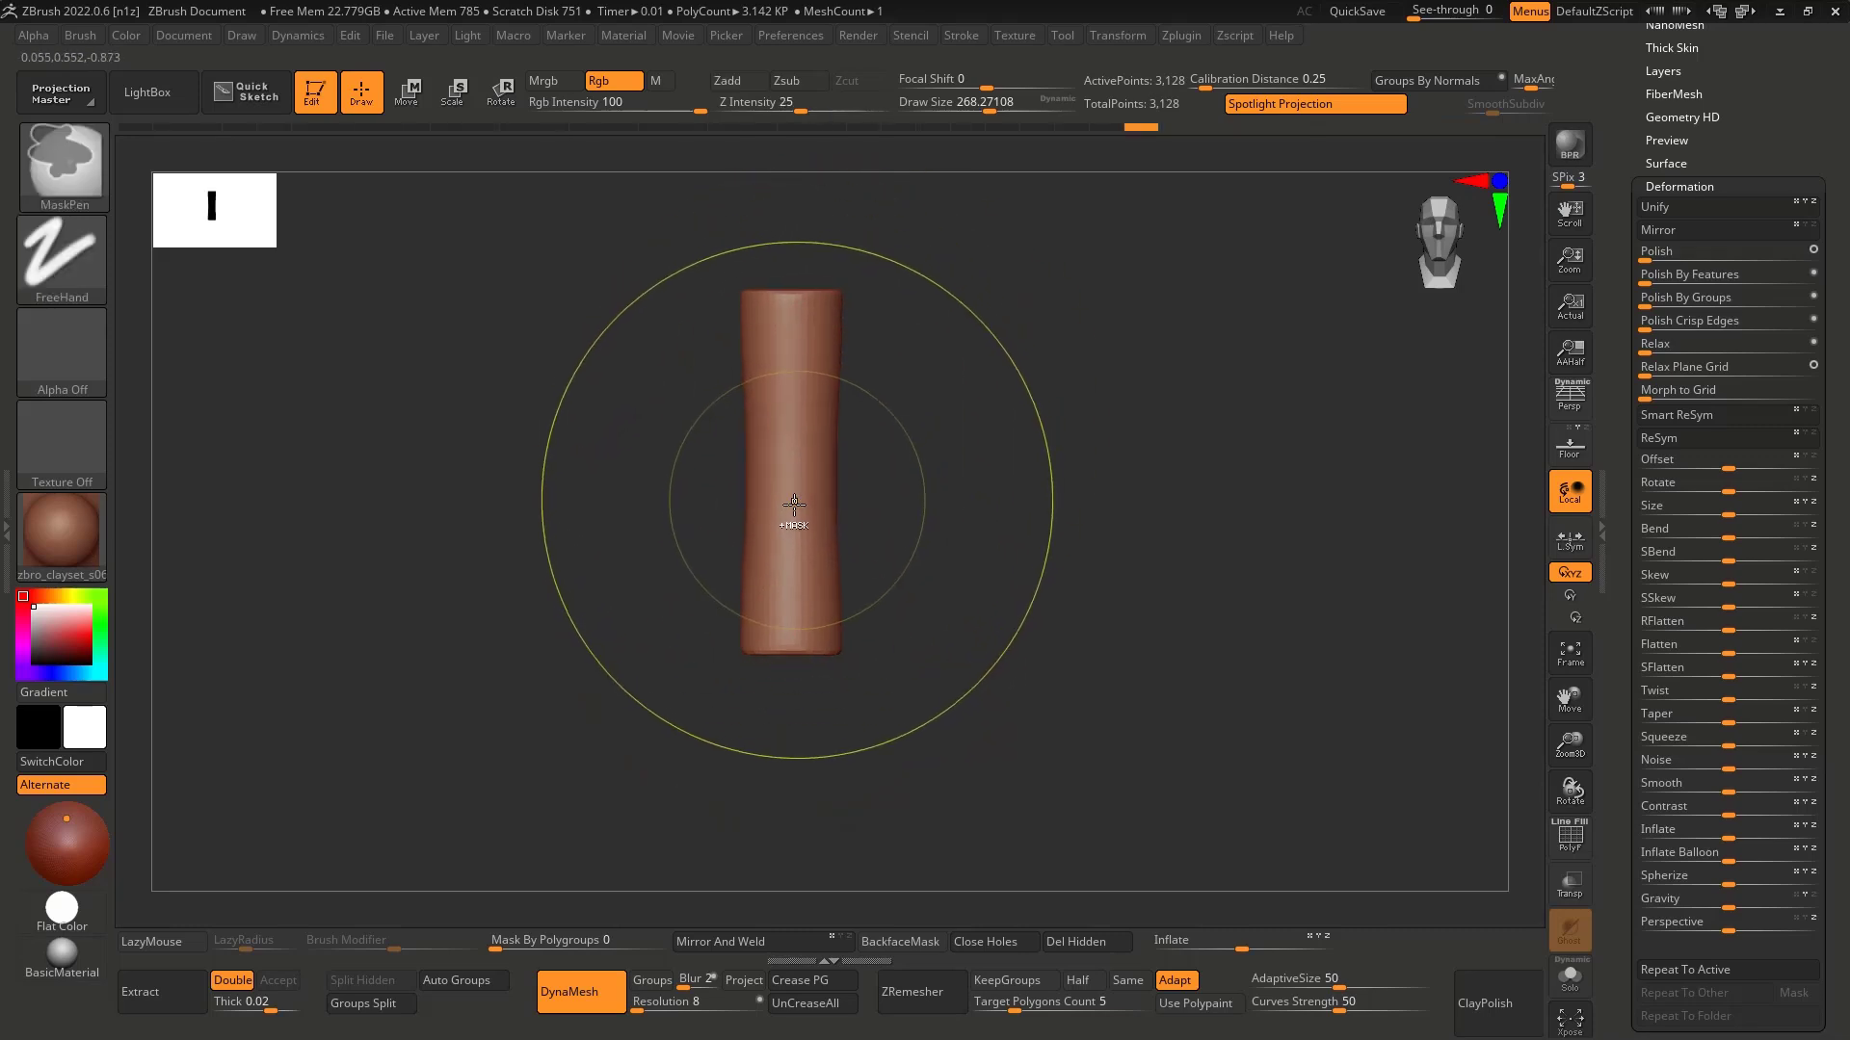
Step: Bend the post into a gentle S-curve with Move Topological, using draw sizes of about 268 and 197
{"action": "key", "text": "s"}
{"action": "mouse_move", "coordinate": [787, 505]}
{"action": "left_mouse_down"}
{"action": "mouse_move", "coordinate": [805, 504]}
{"action": "mouse_move", "coordinate": [789, 515]}
{"action": "mouse_move", "coordinate": [758, 430]}
{"action": "left_mouse_up"}
{"action": "key", "text": "s"}
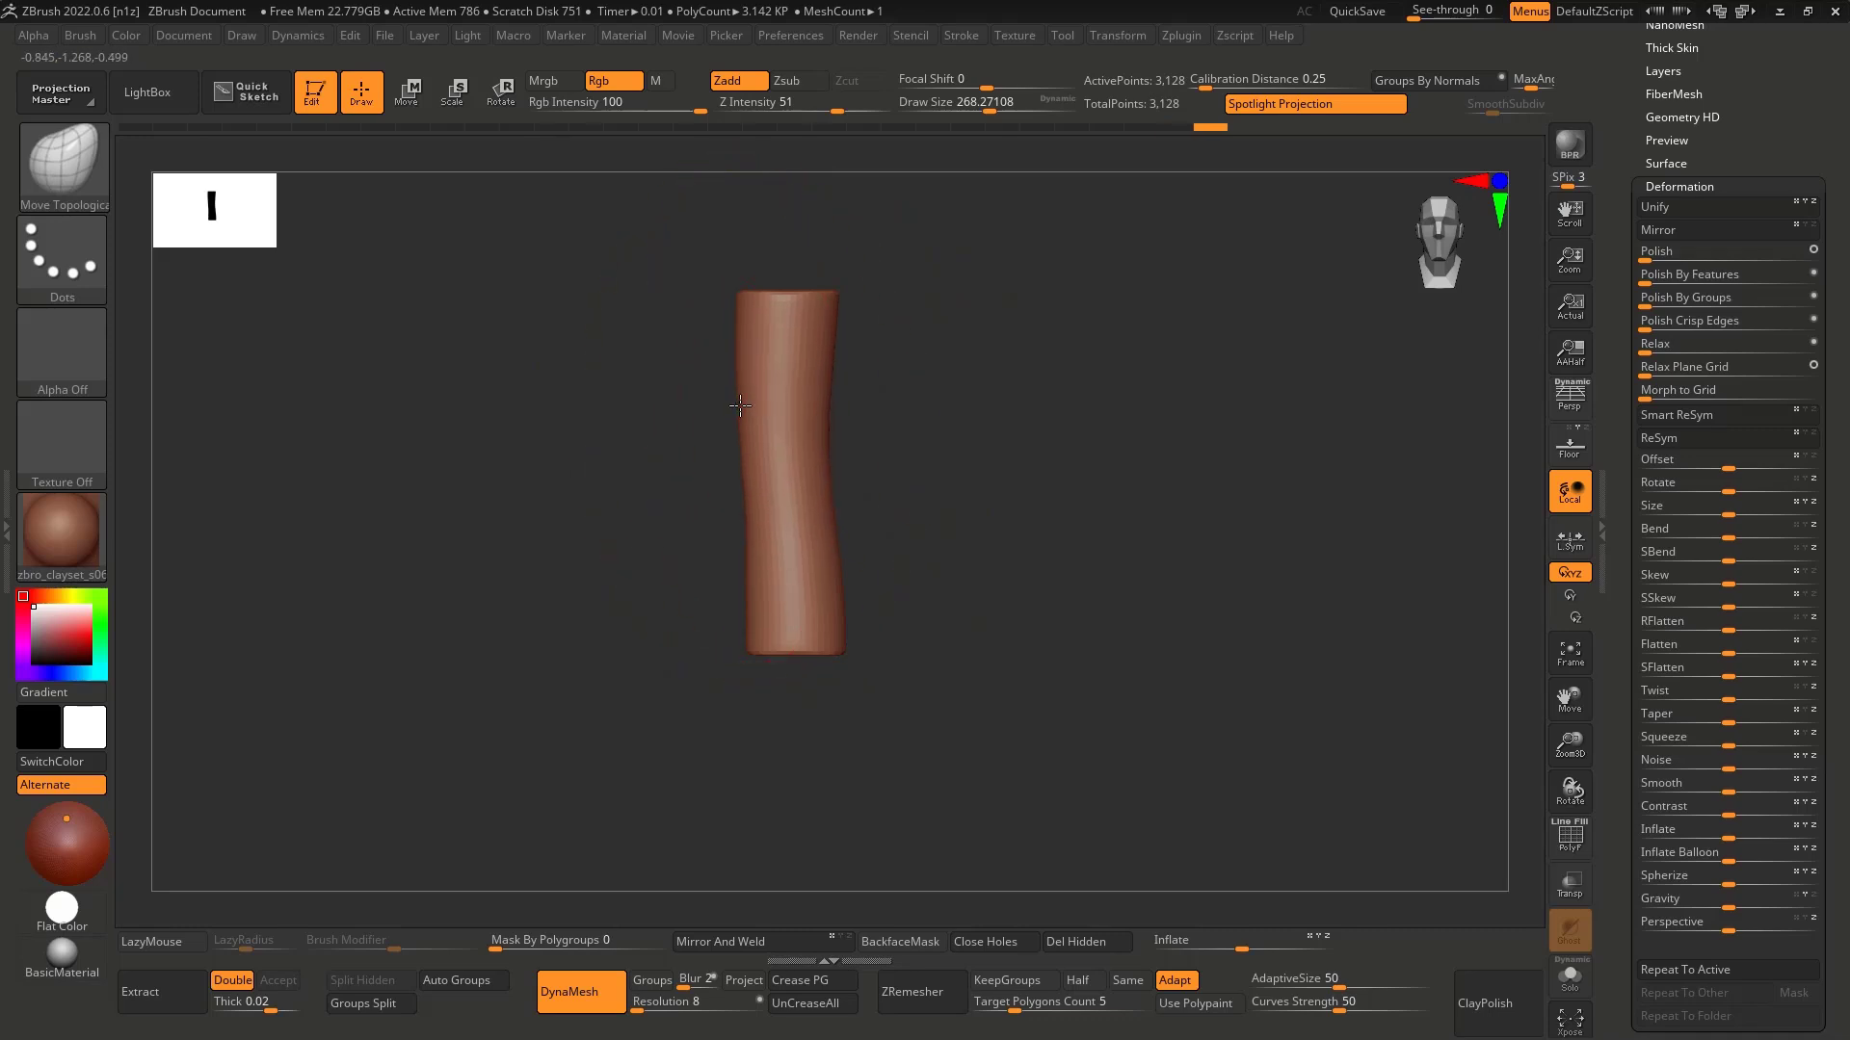
{"action": "left_click_drag", "start_coordinate": [719, 492], "coordinate": [578, 486], "text": "shift"}
{"action": "left_click_drag", "start_coordinate": [754, 433], "coordinate": [760, 430]}
{"action": "key", "text": "s"}
{"action": "left_click_drag", "start_coordinate": [737, 556], "coordinate": [767, 566]}
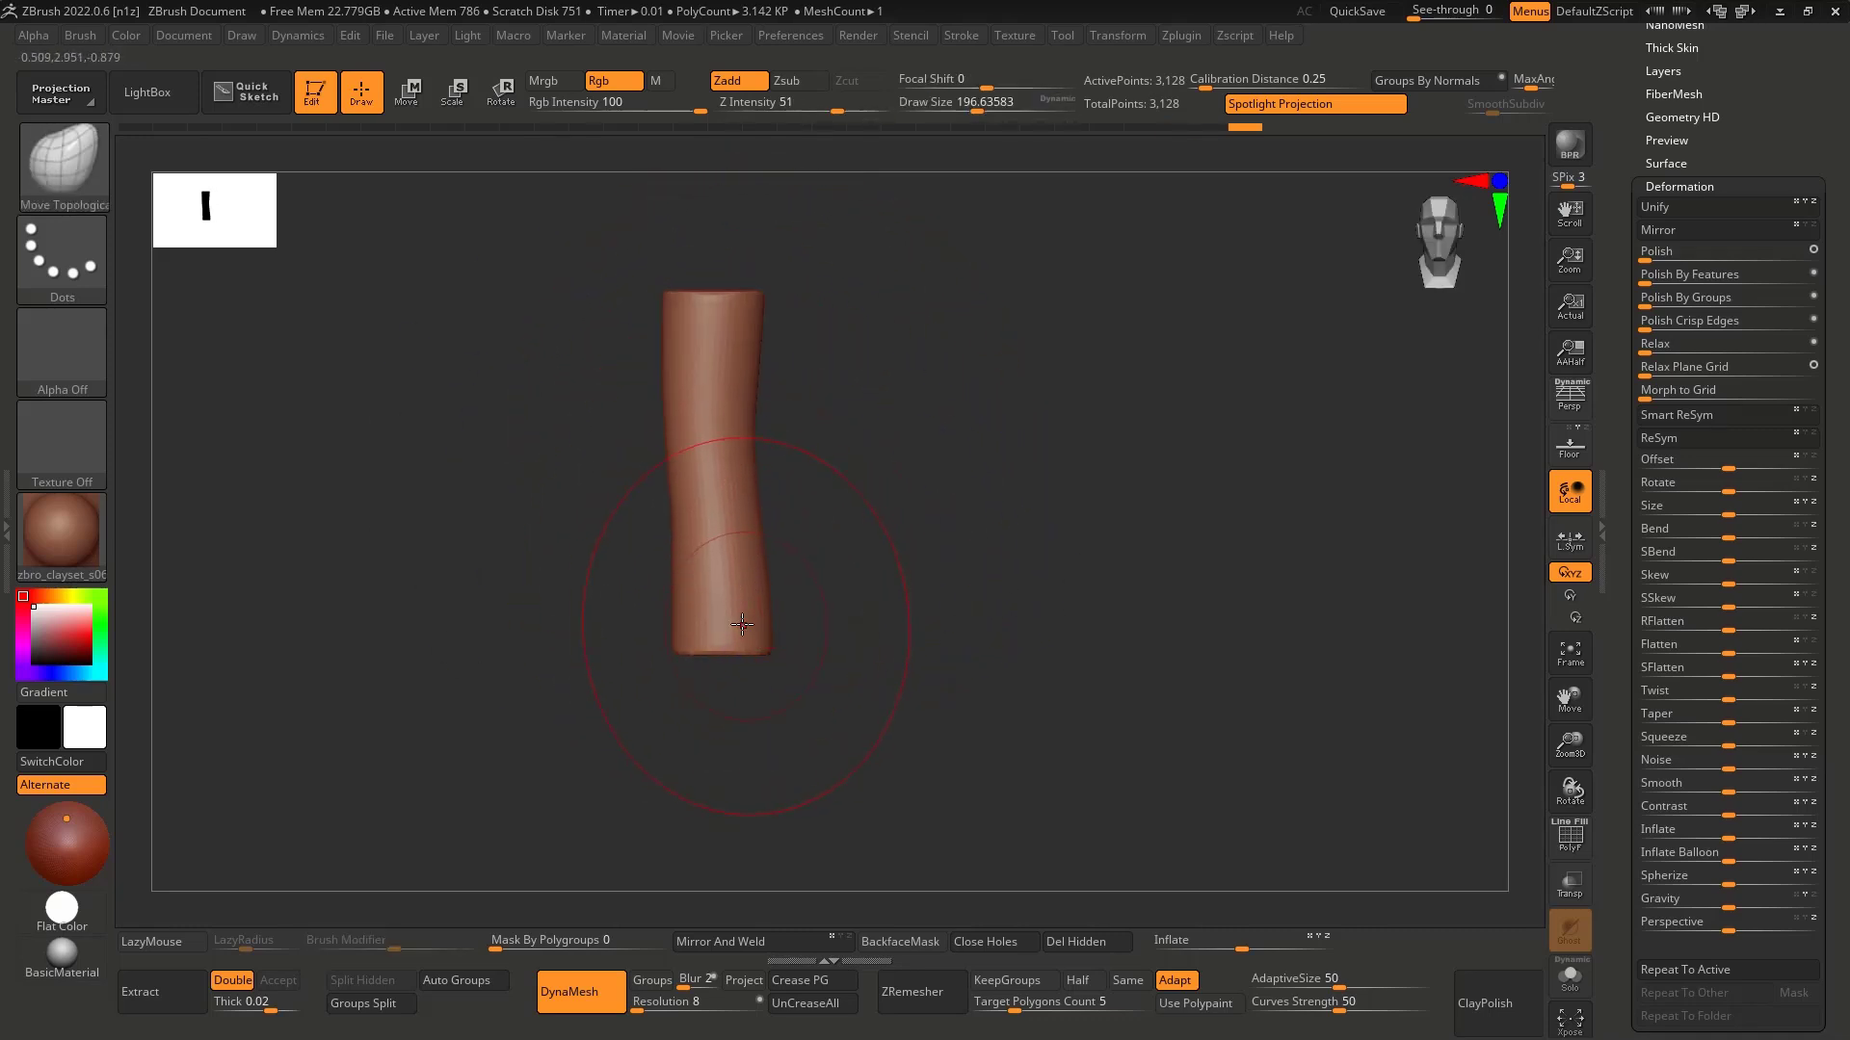
Step: Try masking roughly the upper third of the post
{"action": "left_click_drag", "start_coordinate": [619, 228], "coordinate": [874, 405], "text": "ctrl"}
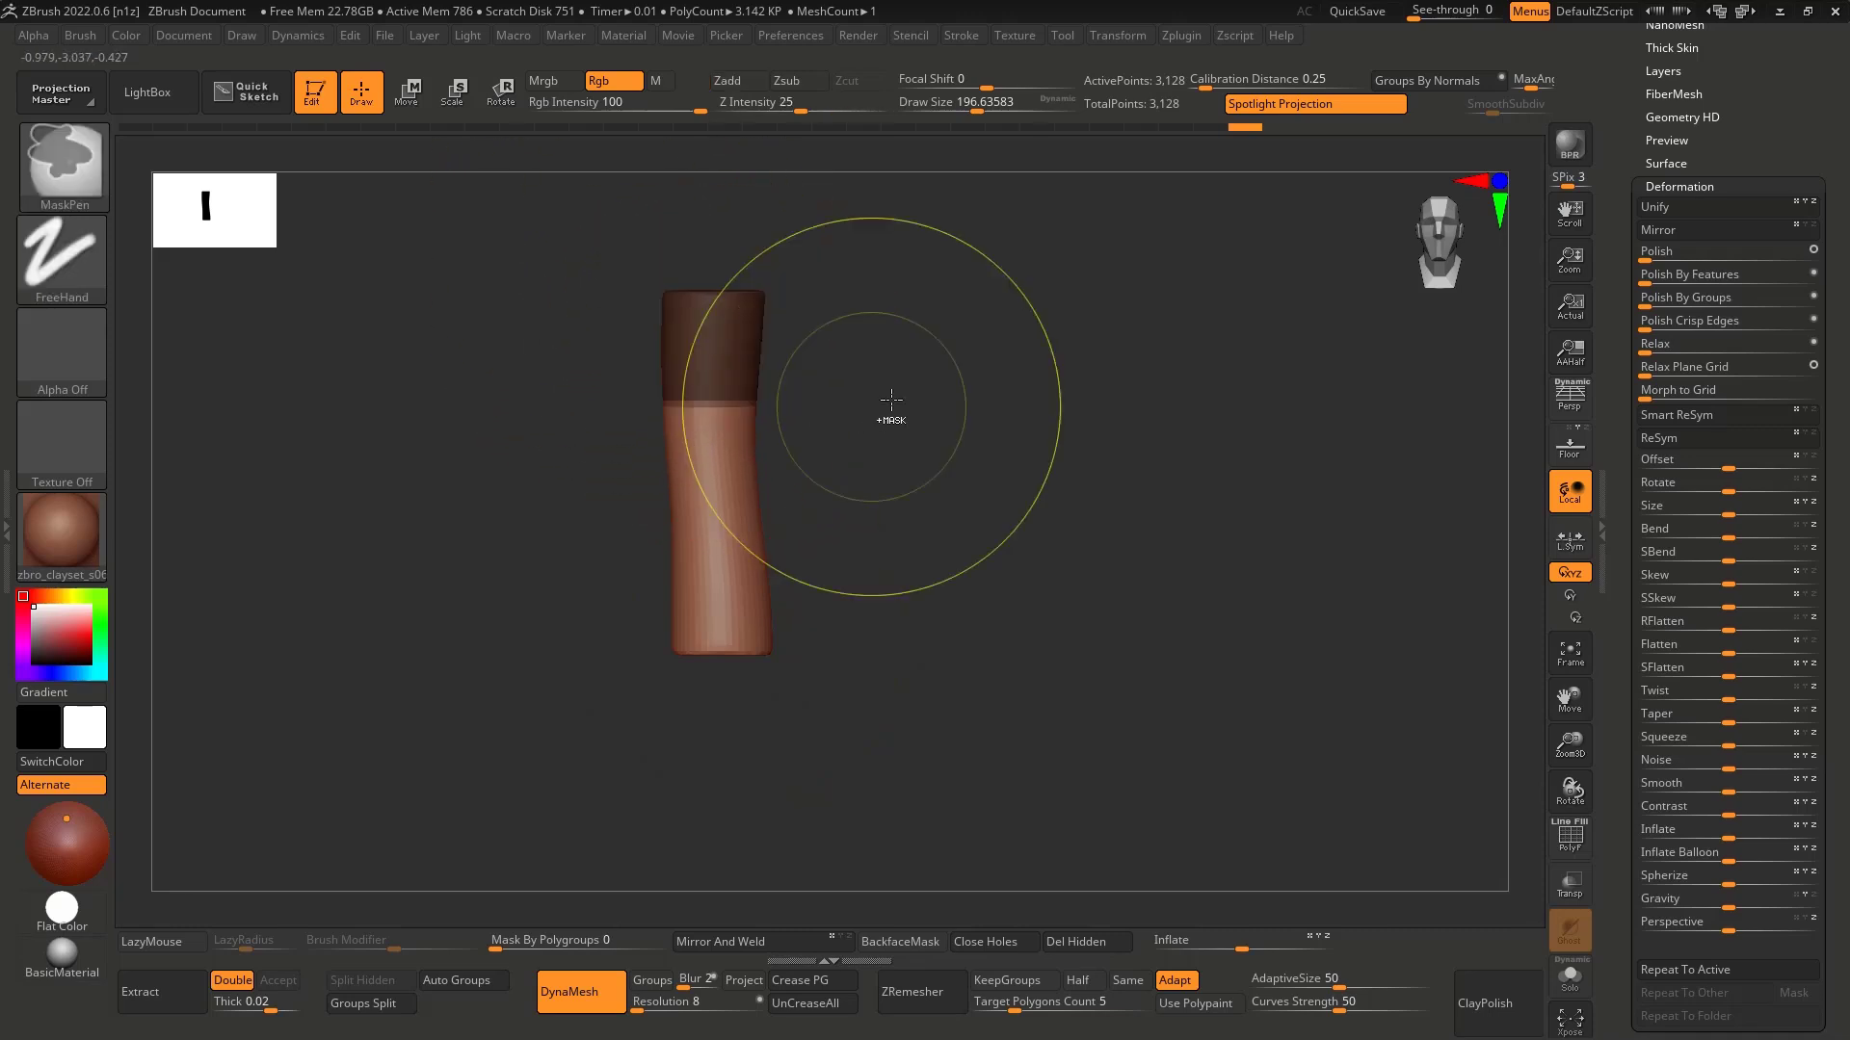
{"action": "left_click", "coordinate": [871, 399], "text": "ctrl"}
{"action": "left_click", "coordinate": [836, 390], "text": "ctrl"}
Step: Mask everything below the post's top band with a soft edge, shrink the band with a negative Inflate deformation, and clear the mask
{"action": "left_click_drag", "start_coordinate": [583, 203], "coordinate": [904, 347], "text": "ctrl"}
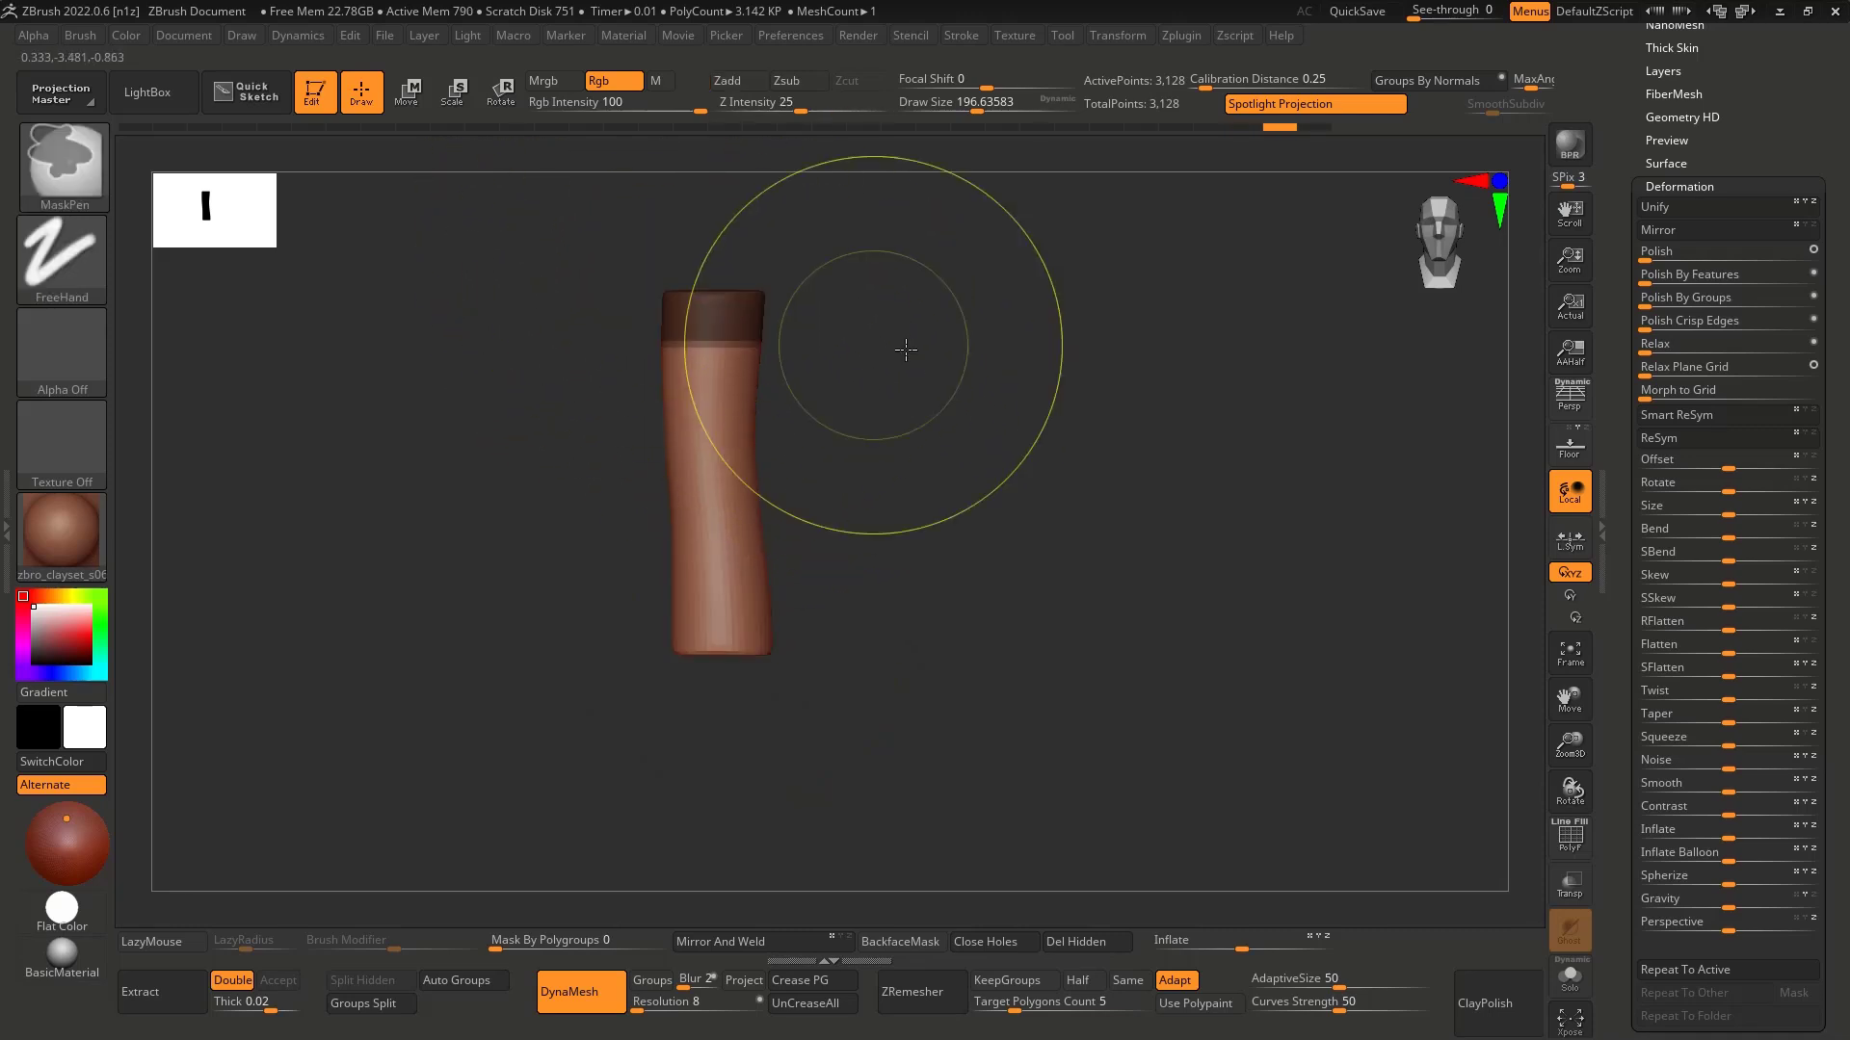
{"action": "left_click", "coordinate": [891, 347], "text": "ctrl"}
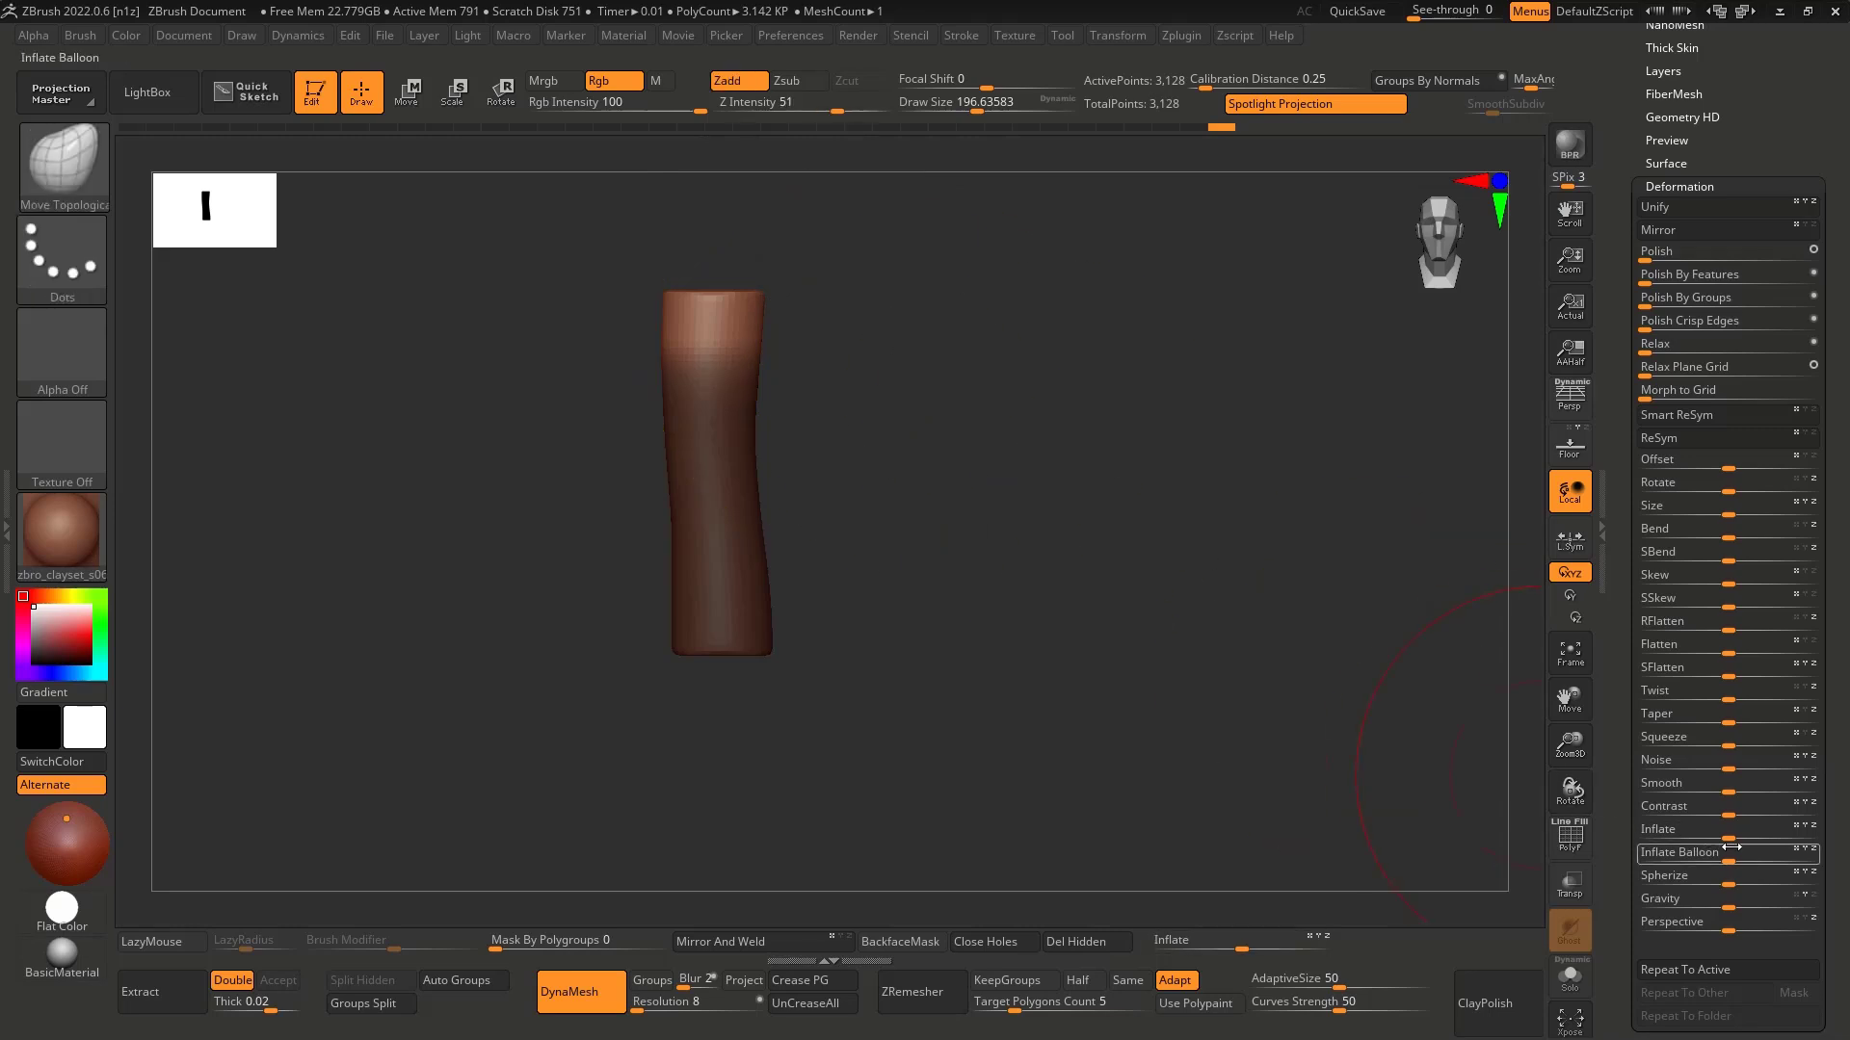
{"action": "left_click_drag", "start_coordinate": [1726, 836], "coordinate": [1649, 830]}
{"action": "left_click", "coordinate": [852, 495], "text": "ctrl"}
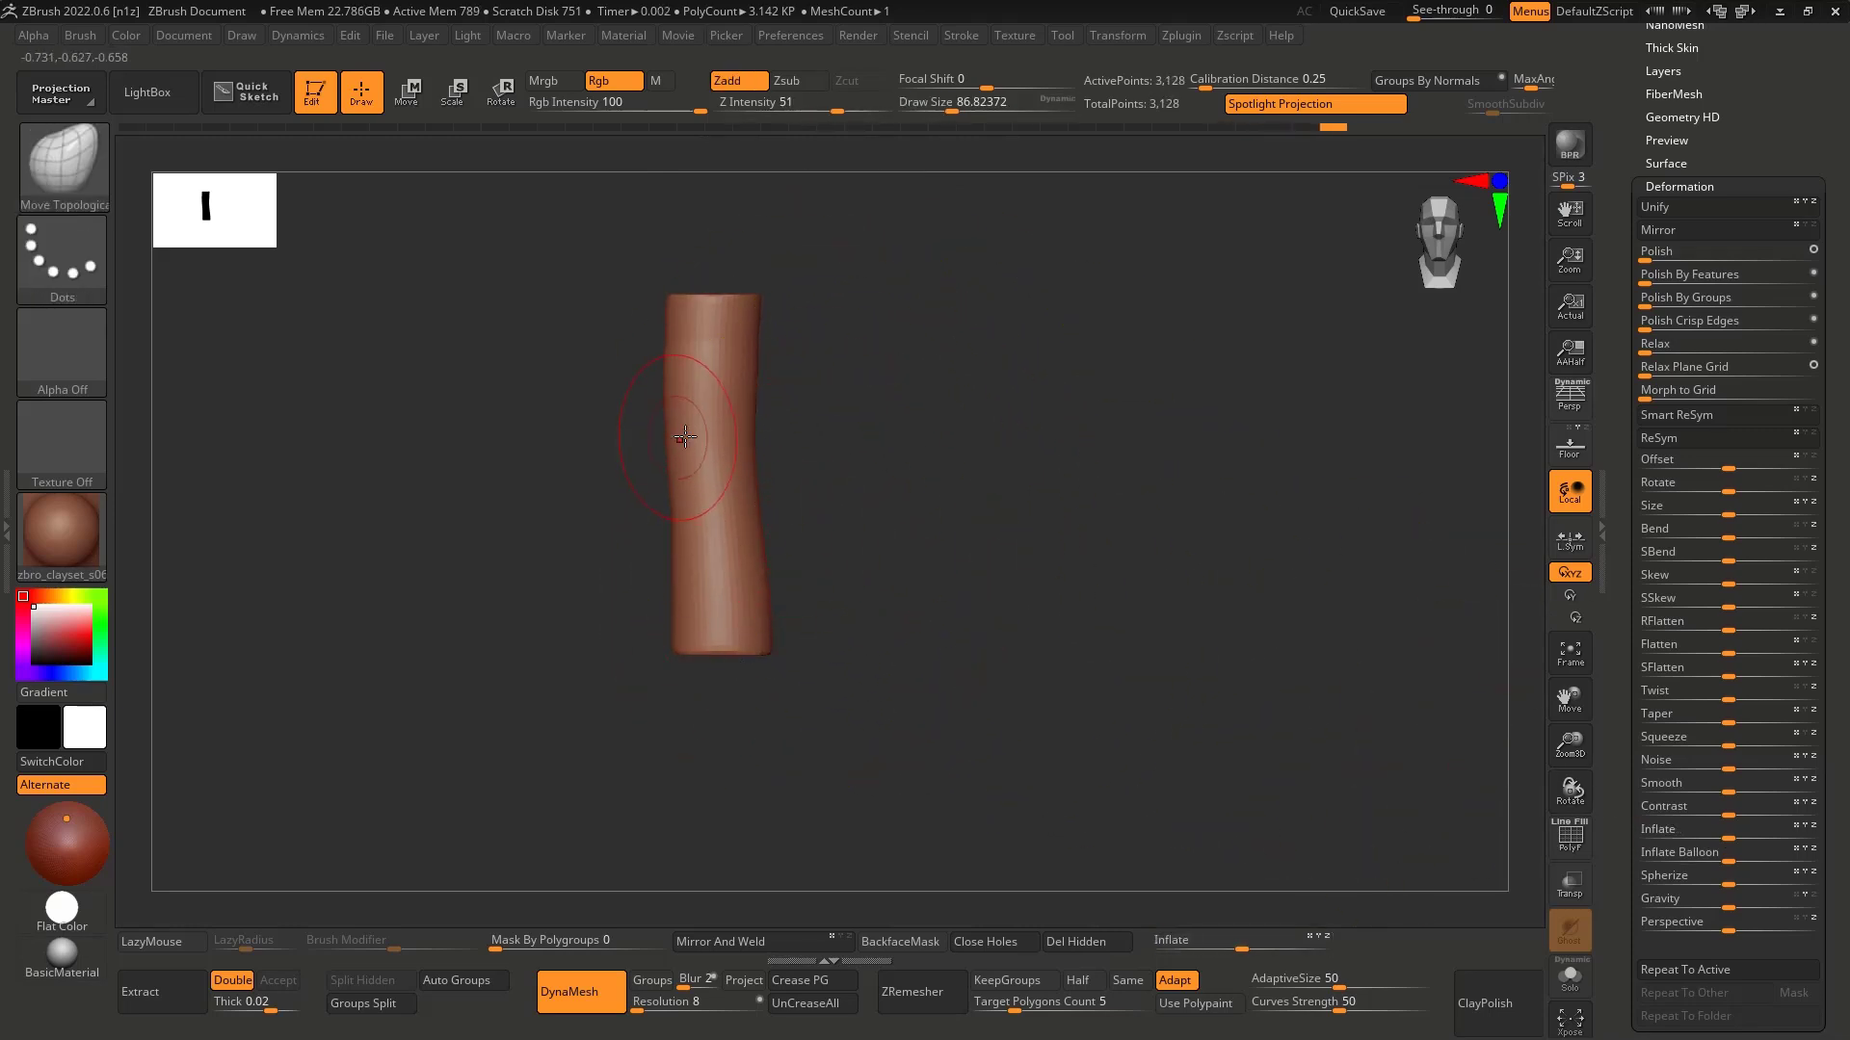
Step: Subdivide the post once and delete its lower subdivision level
{"action": "key", "text": "shift"}
{"action": "mouse_move", "coordinate": [759, 402]}
{"action": "left_mouse_down", "text": "shift"}
{"action": "mouse_move", "coordinate": [715, 414]}
{"action": "mouse_move", "coordinate": [751, 407]}
{"action": "mouse_move", "coordinate": [912, 471]}
{"action": "left_mouse_up", "text": "shift"}
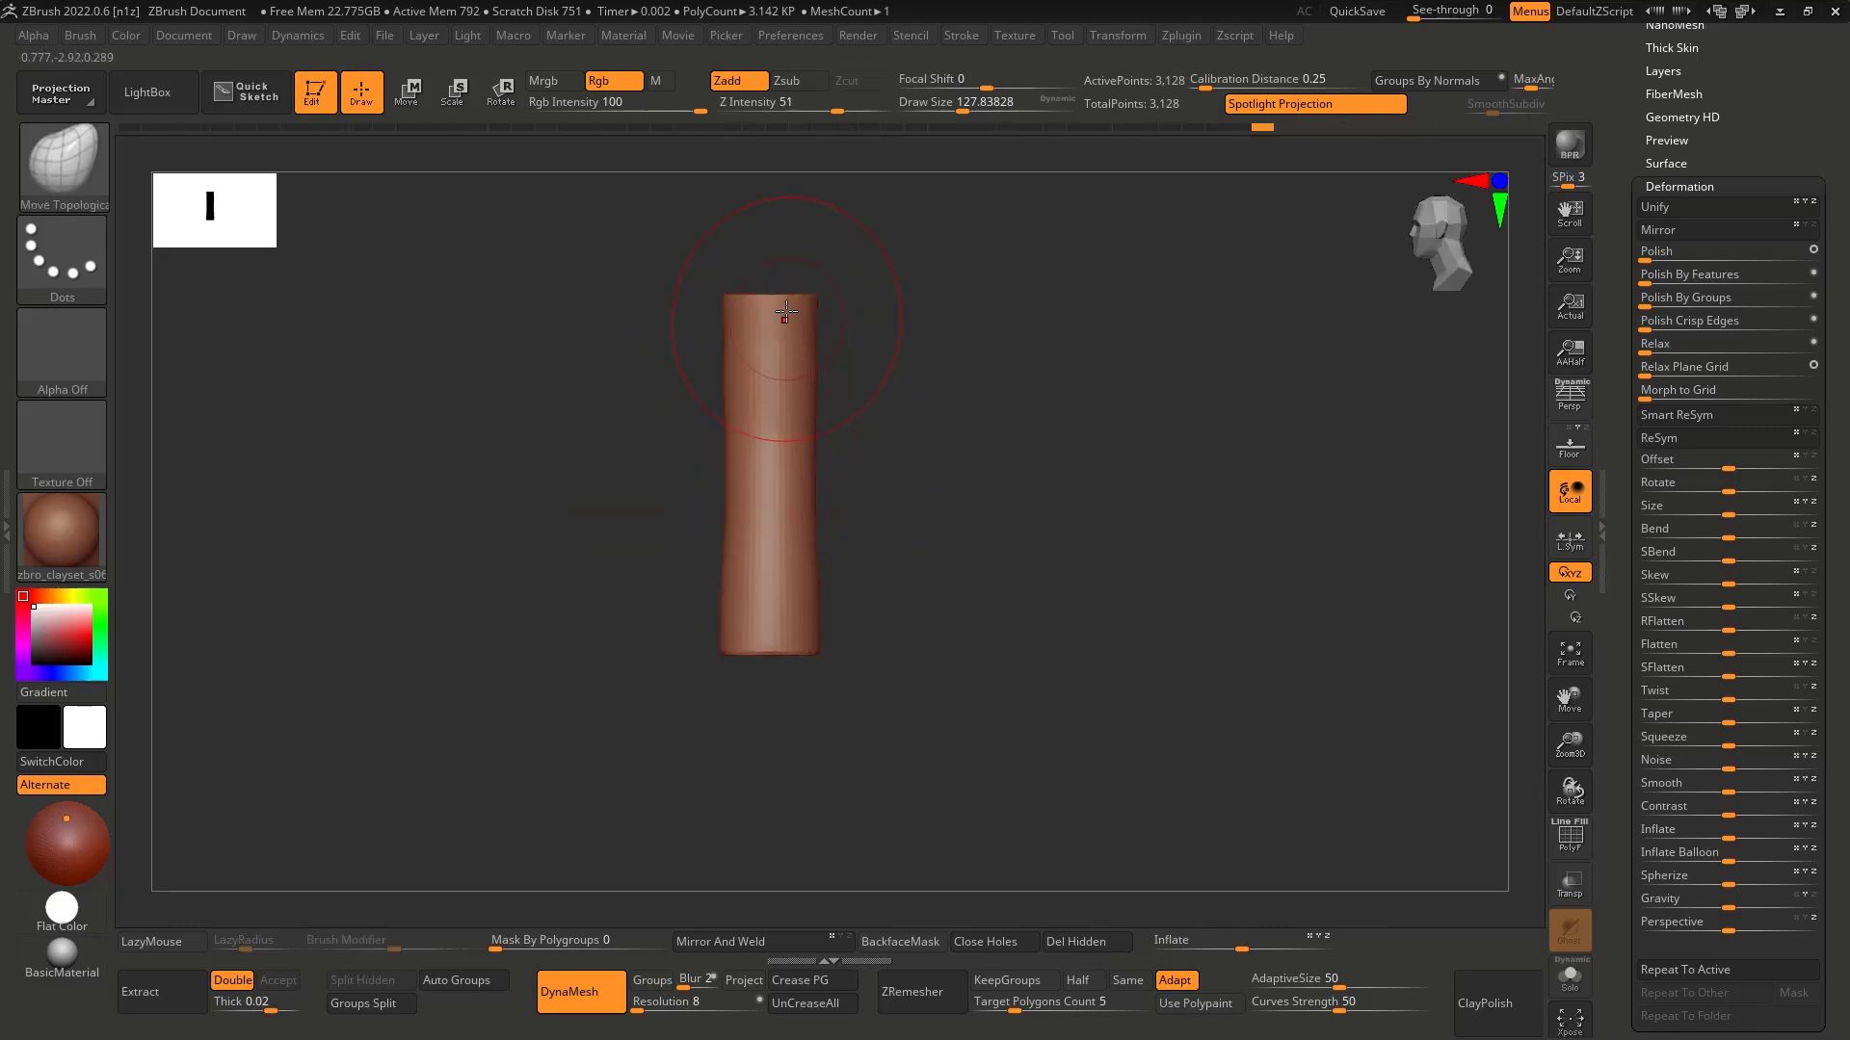
{"action": "mouse_move", "coordinate": [767, 387]}
{"action": "right_mouse_down"}
{"action": "mouse_move", "coordinate": [800, 471]}
{"action": "mouse_move", "coordinate": [760, 306]}
{"action": "mouse_move", "coordinate": [850, 390]}
{"action": "mouse_move", "coordinate": [765, 289]}
{"action": "mouse_move", "coordinate": [847, 330]}
{"action": "mouse_move", "coordinate": [735, 244]}
{"action": "mouse_move", "coordinate": [660, 298]}
{"action": "right_mouse_up"}
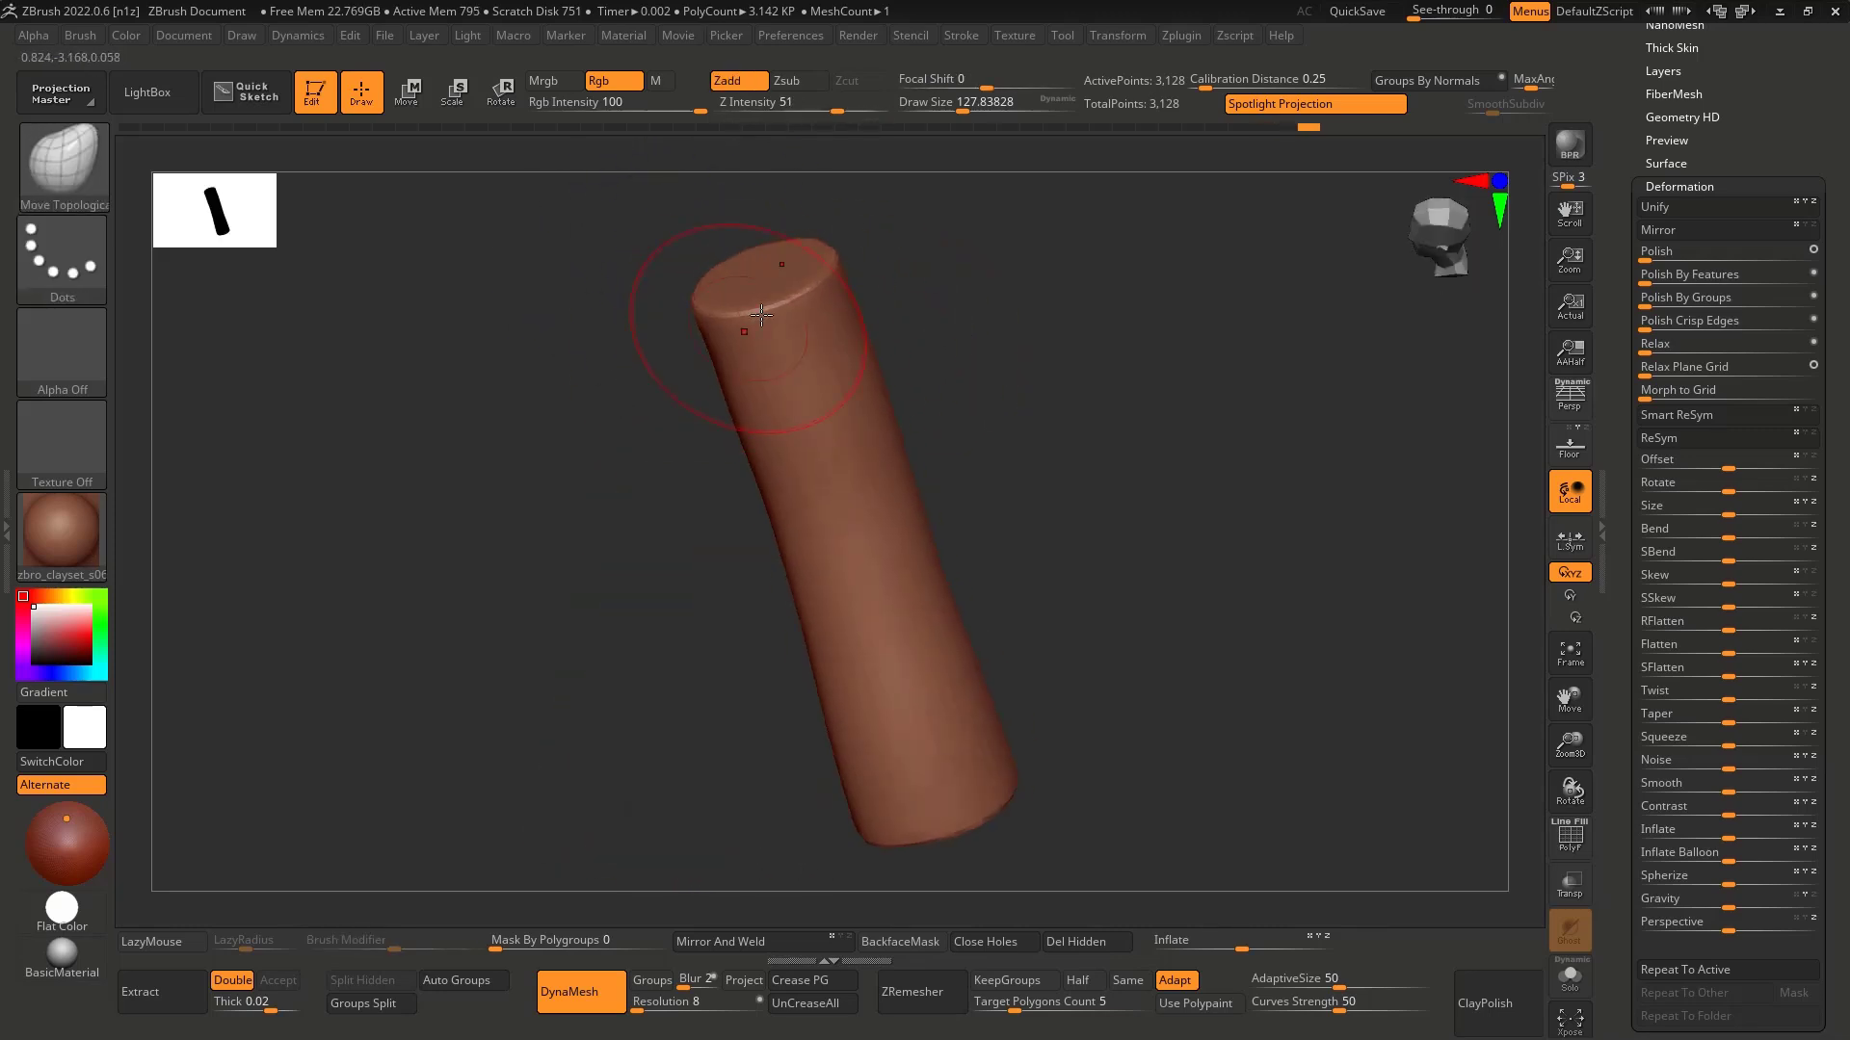
{"action": "right_click_drag", "start_coordinate": [802, 361], "coordinate": [828, 578], "text": "shift"}
{"action": "mouse_move", "coordinate": [828, 578]}
{"action": "right_mouse_down", "text": "alt"}
{"action": "mouse_move", "coordinate": [813, 318]}
{"action": "mouse_move", "coordinate": [735, 685]}
{"action": "mouse_move", "coordinate": [916, 731]}
{"action": "right_mouse_up", "text": "alt"}
{"action": "right_click_drag", "start_coordinate": [784, 611], "coordinate": [685, 706], "text": "ctrl"}
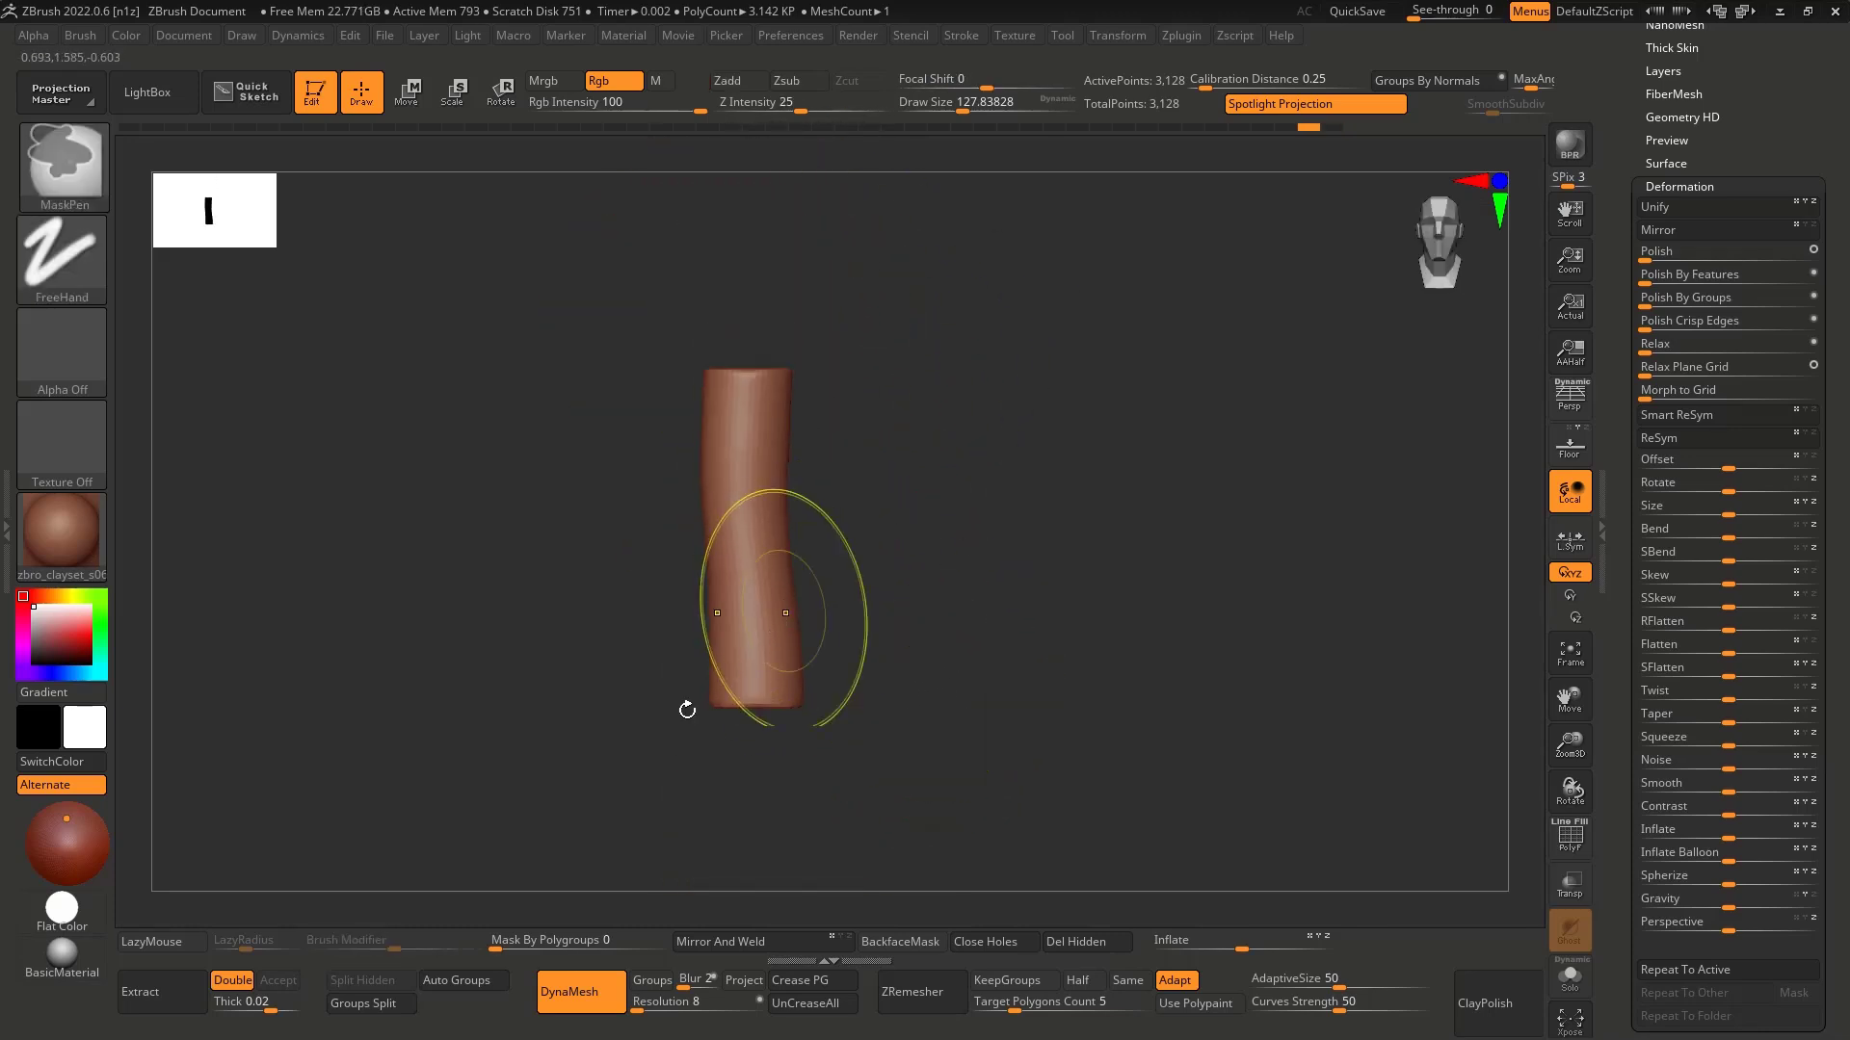
{"action": "key", "text": "ctrl+d"}
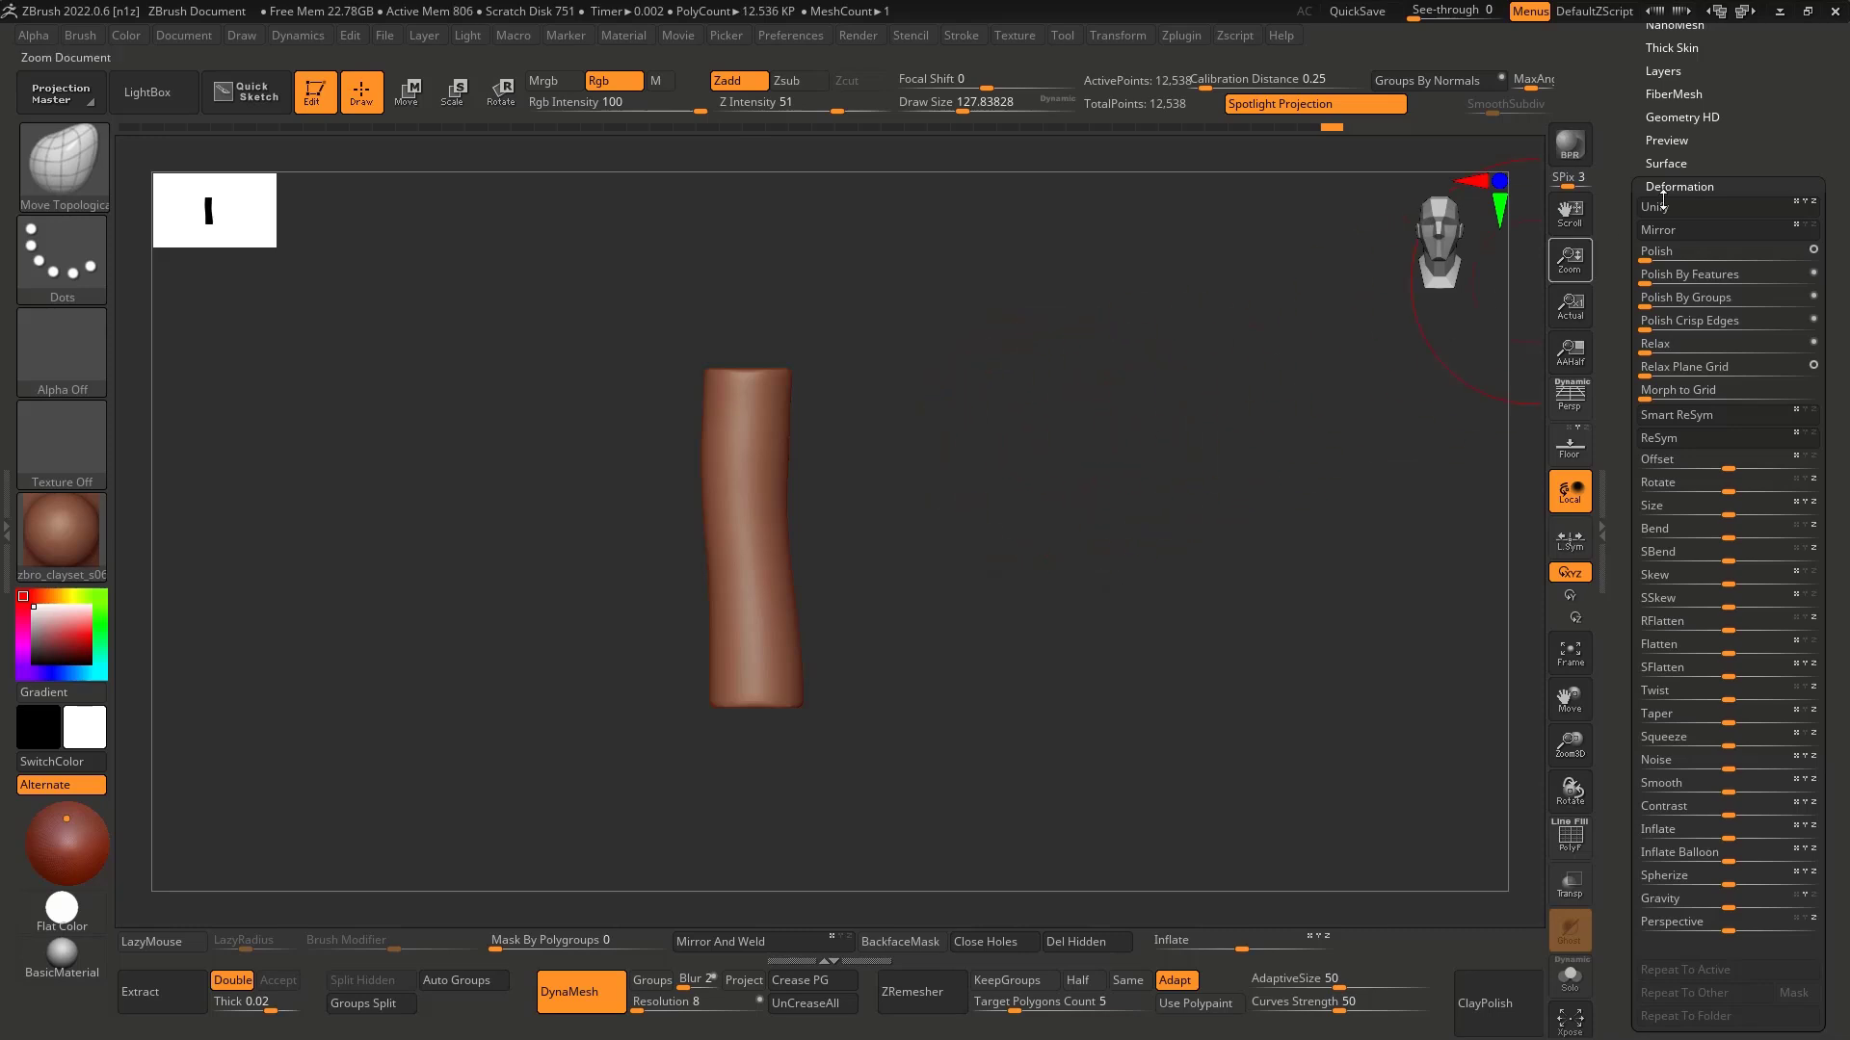
{"action": "left_click_drag", "start_coordinate": [1749, 116], "coordinate": [1749, 169]}
{"action": "left_click", "coordinate": [1672, 32]}
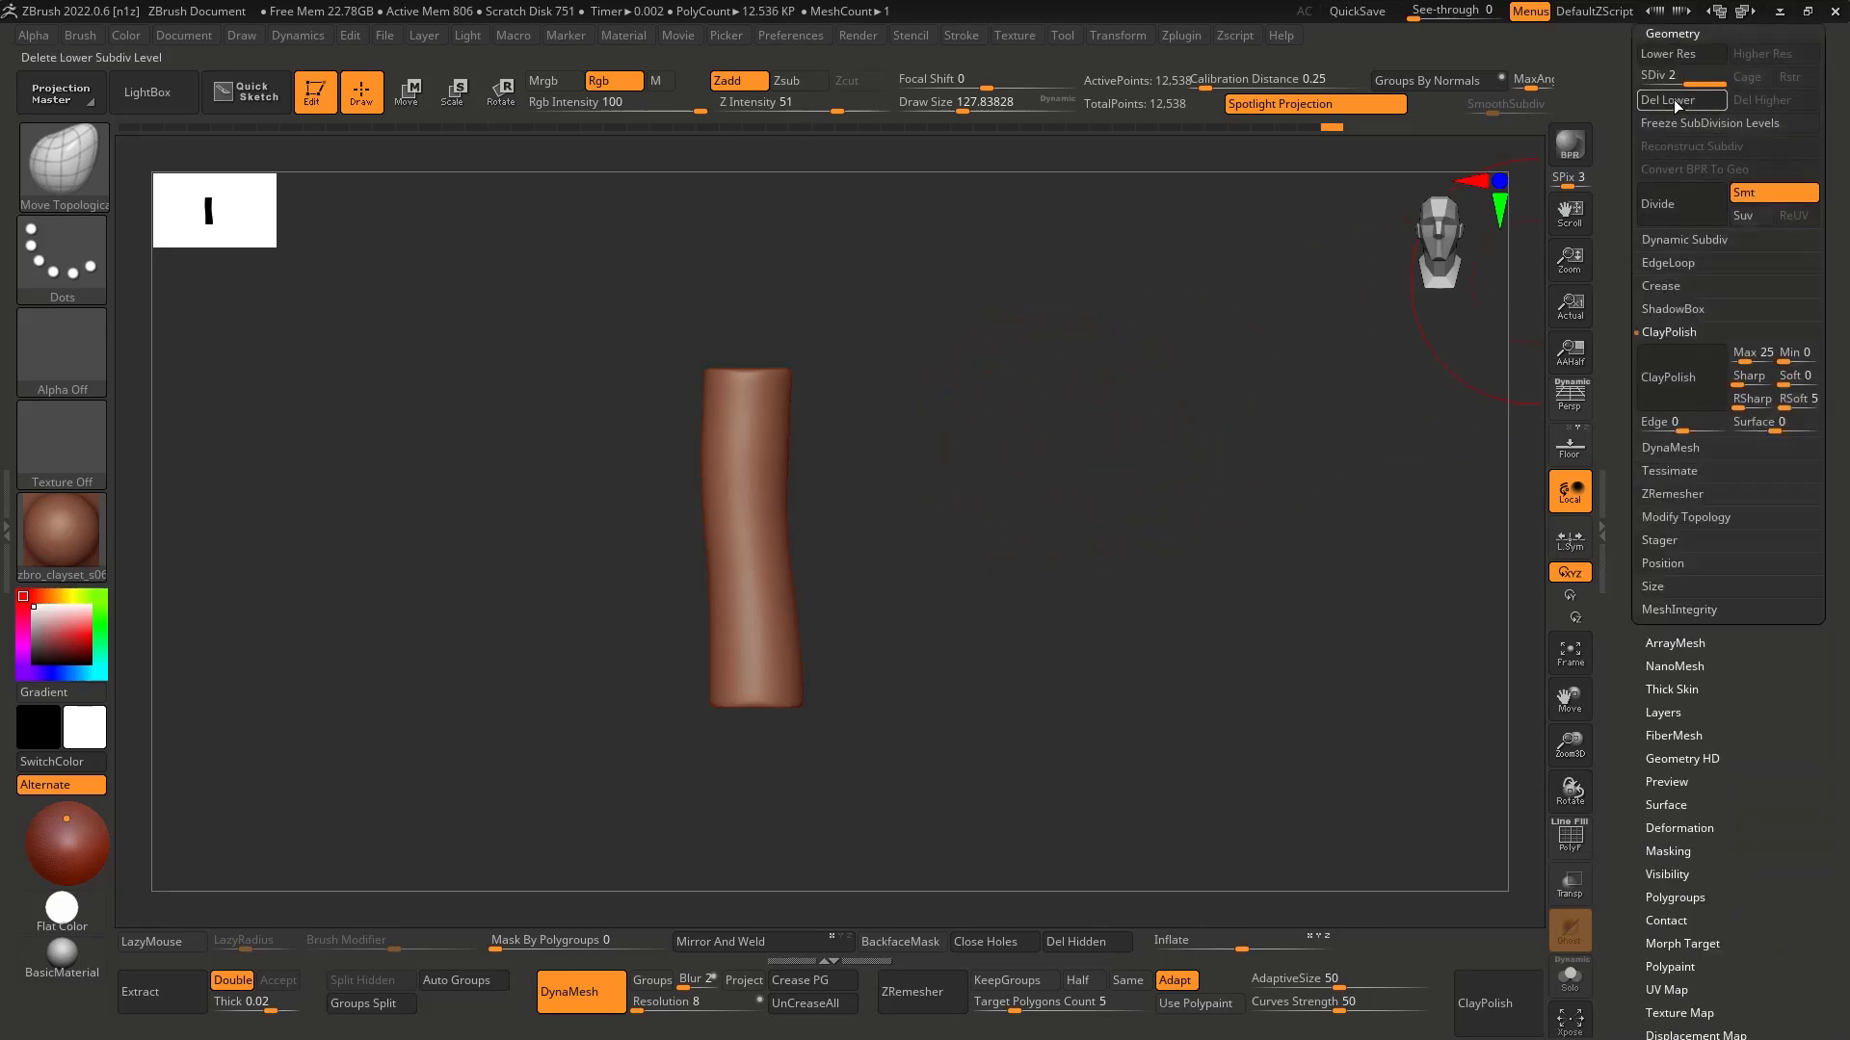
Step: Try to DynaMesh the post at resolution 8
{"action": "left_click", "coordinate": [609, 1002]}
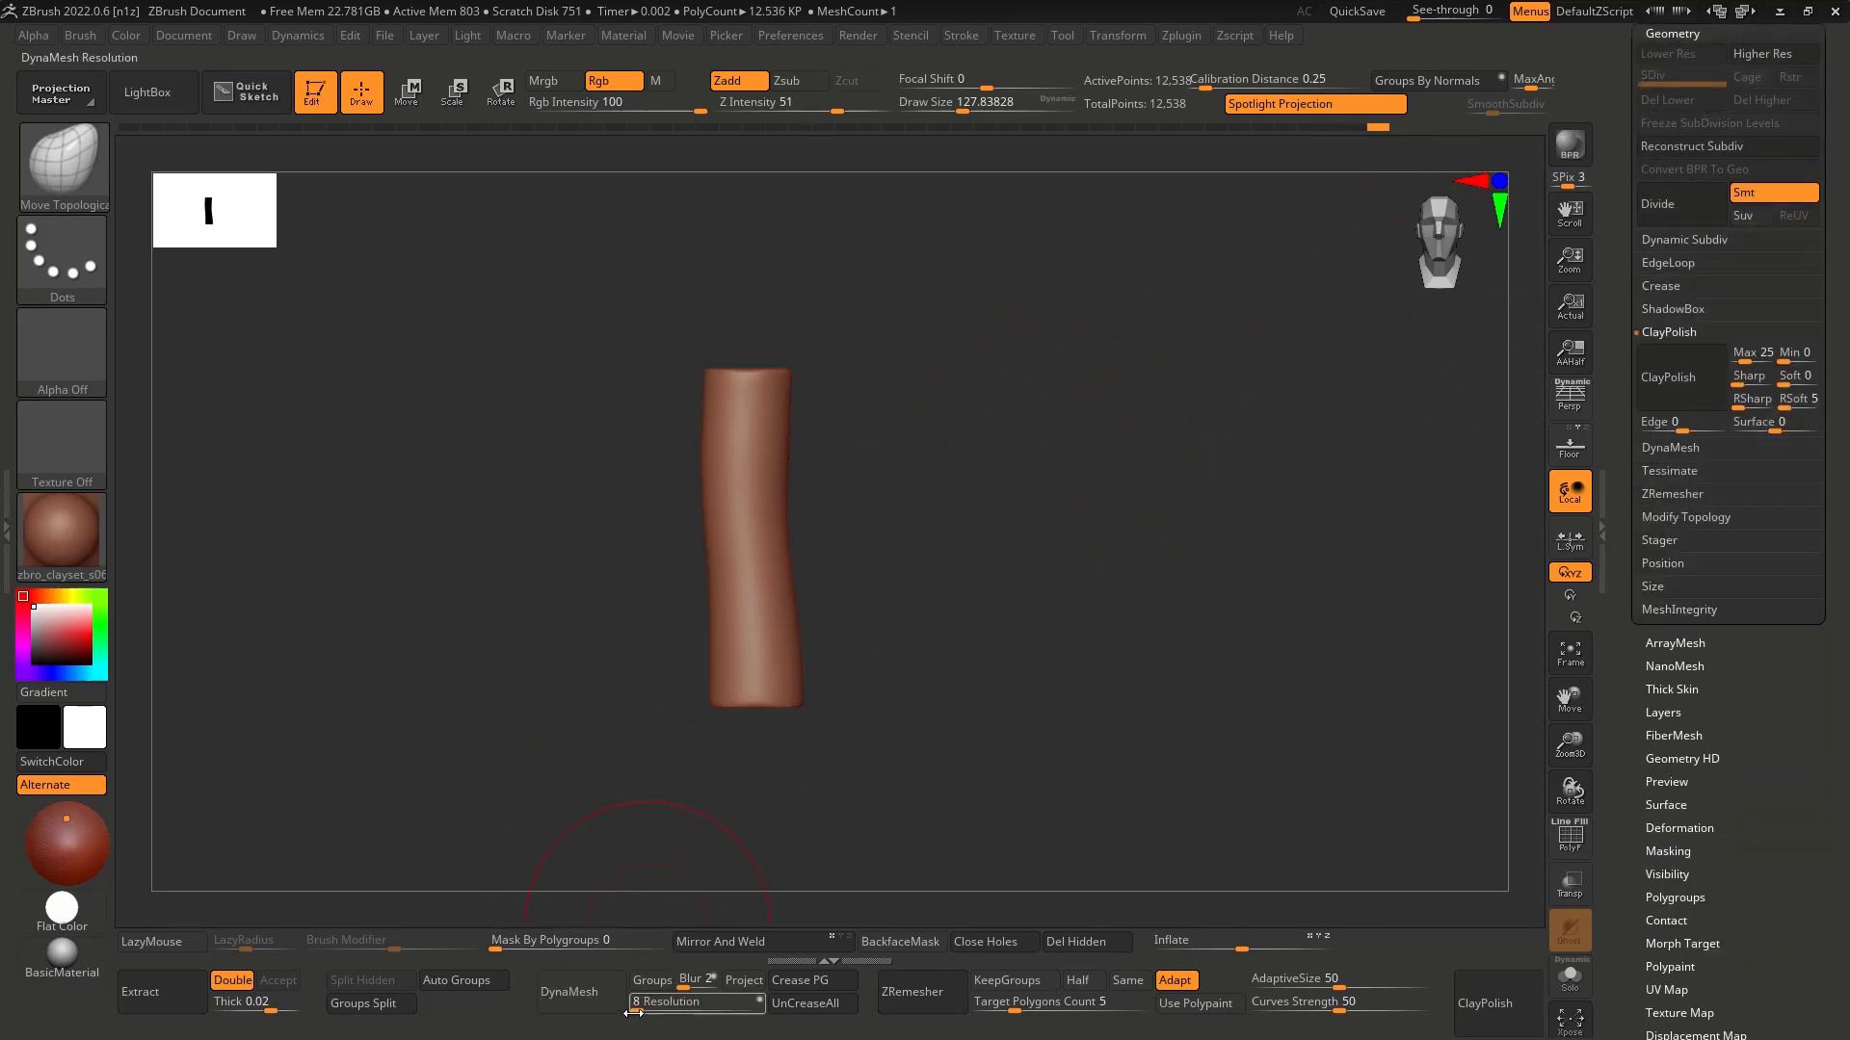
{"action": "left_click", "coordinate": [613, 1005]}
{"action": "key", "text": "ctrl+z"}
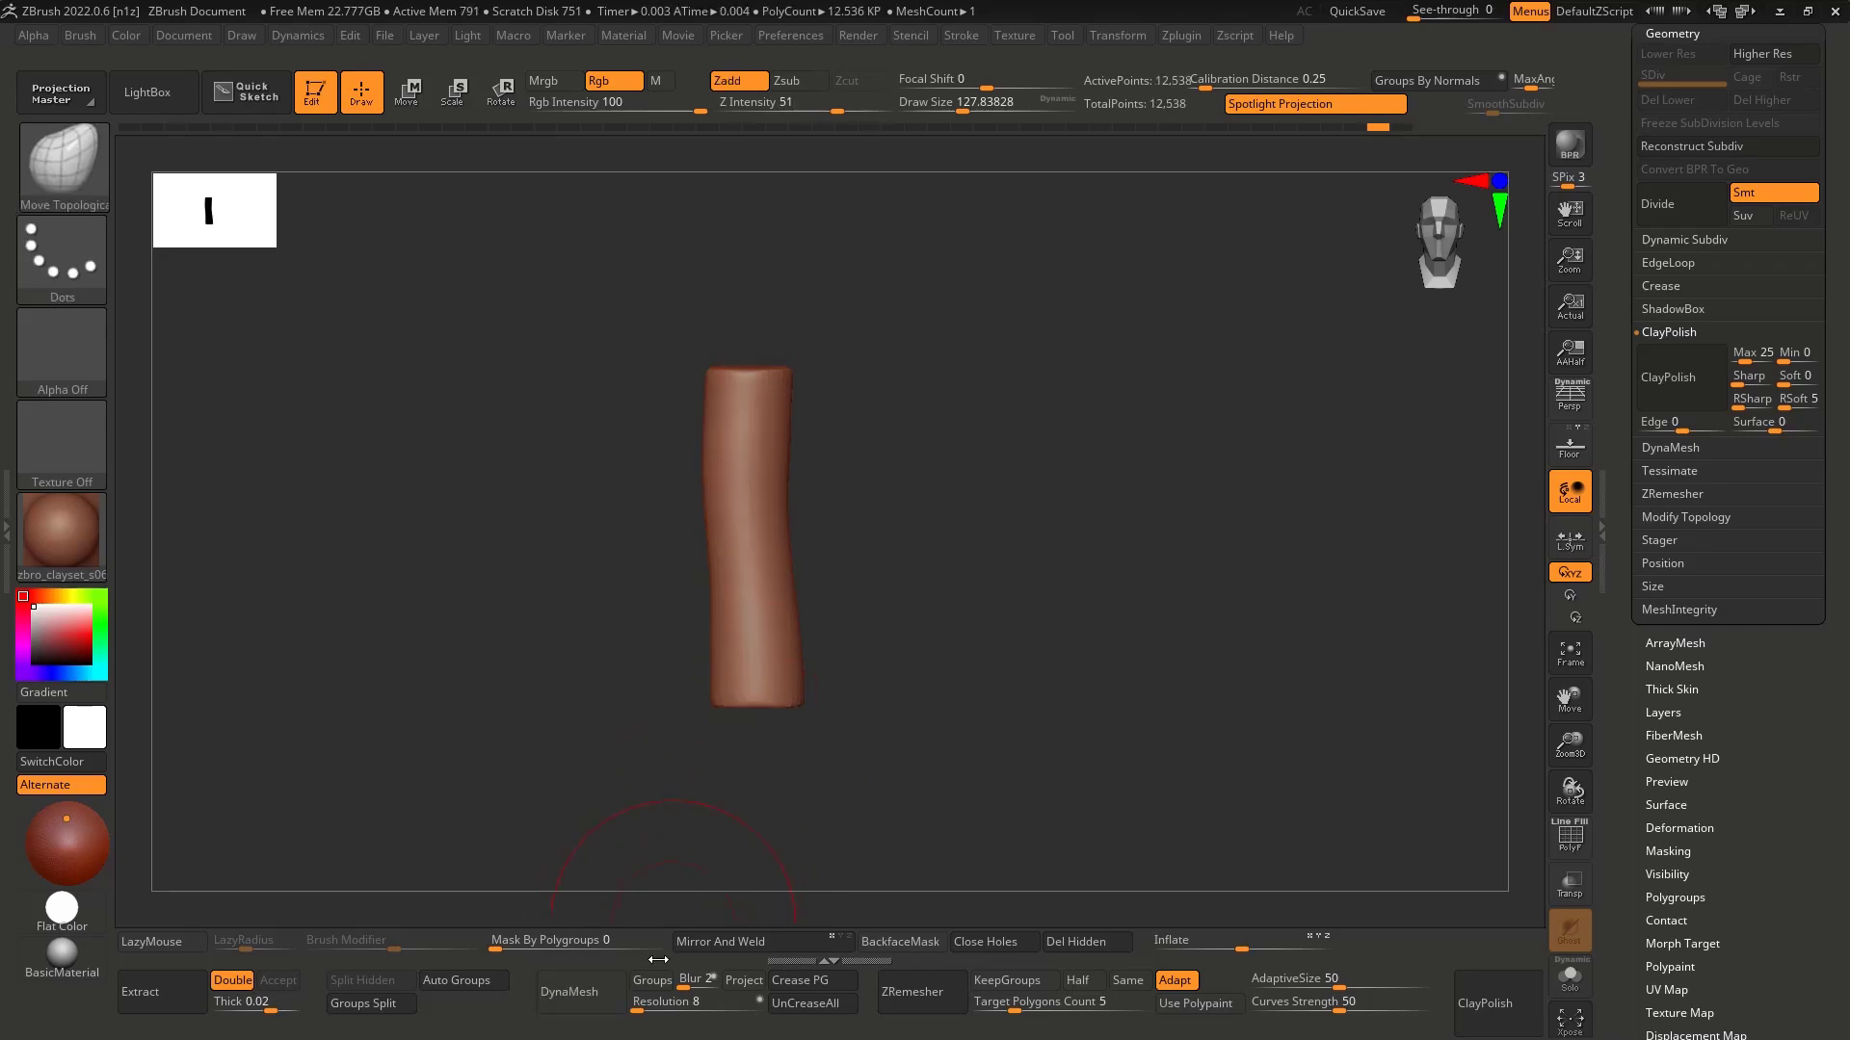
Step: DynaMesh the post at resolution 128 and check its polygon wireframe
{"action": "left_click", "coordinate": [680, 1005]}
{"action": "type", "text": "128"}
{"action": "key", "text": "Return"}
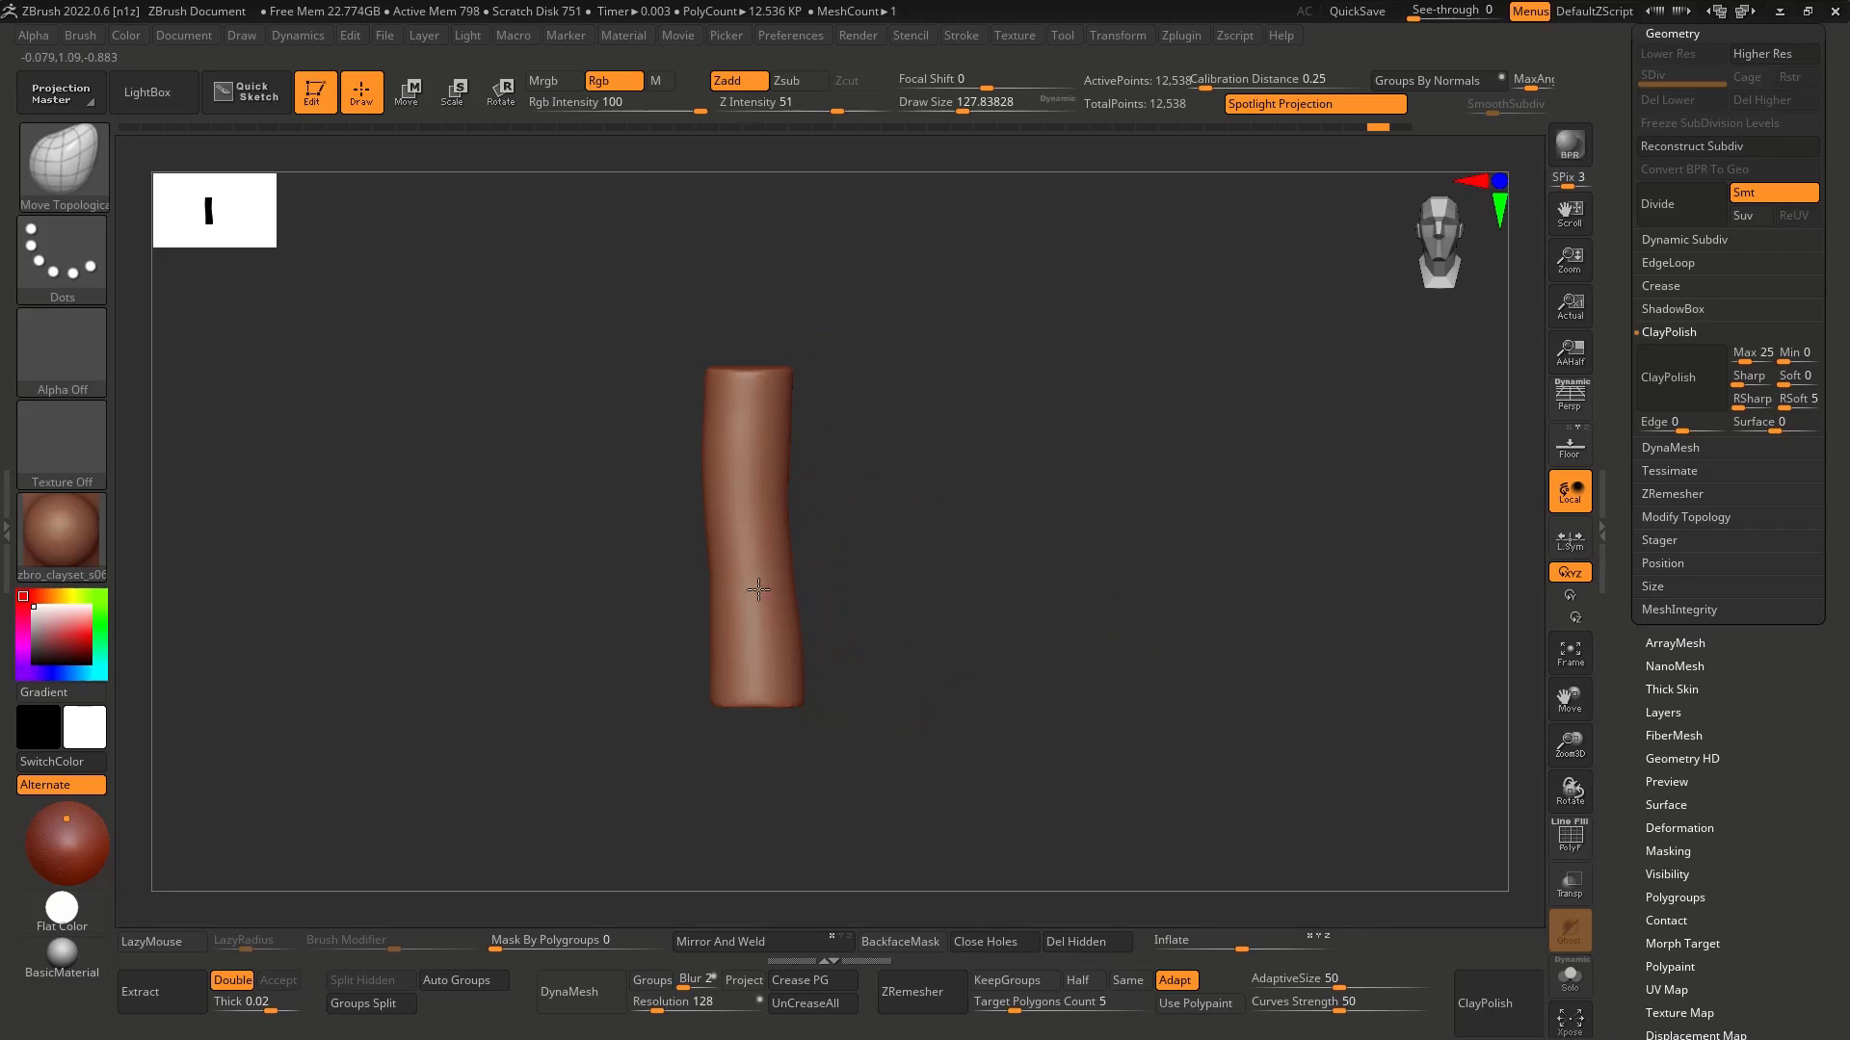
{"action": "mouse_move", "coordinate": [880, 710]}
{"action": "right_mouse_down"}
{"action": "mouse_move", "coordinate": [879, 549]}
{"action": "mouse_move", "coordinate": [761, 770]}
{"action": "right_mouse_up"}
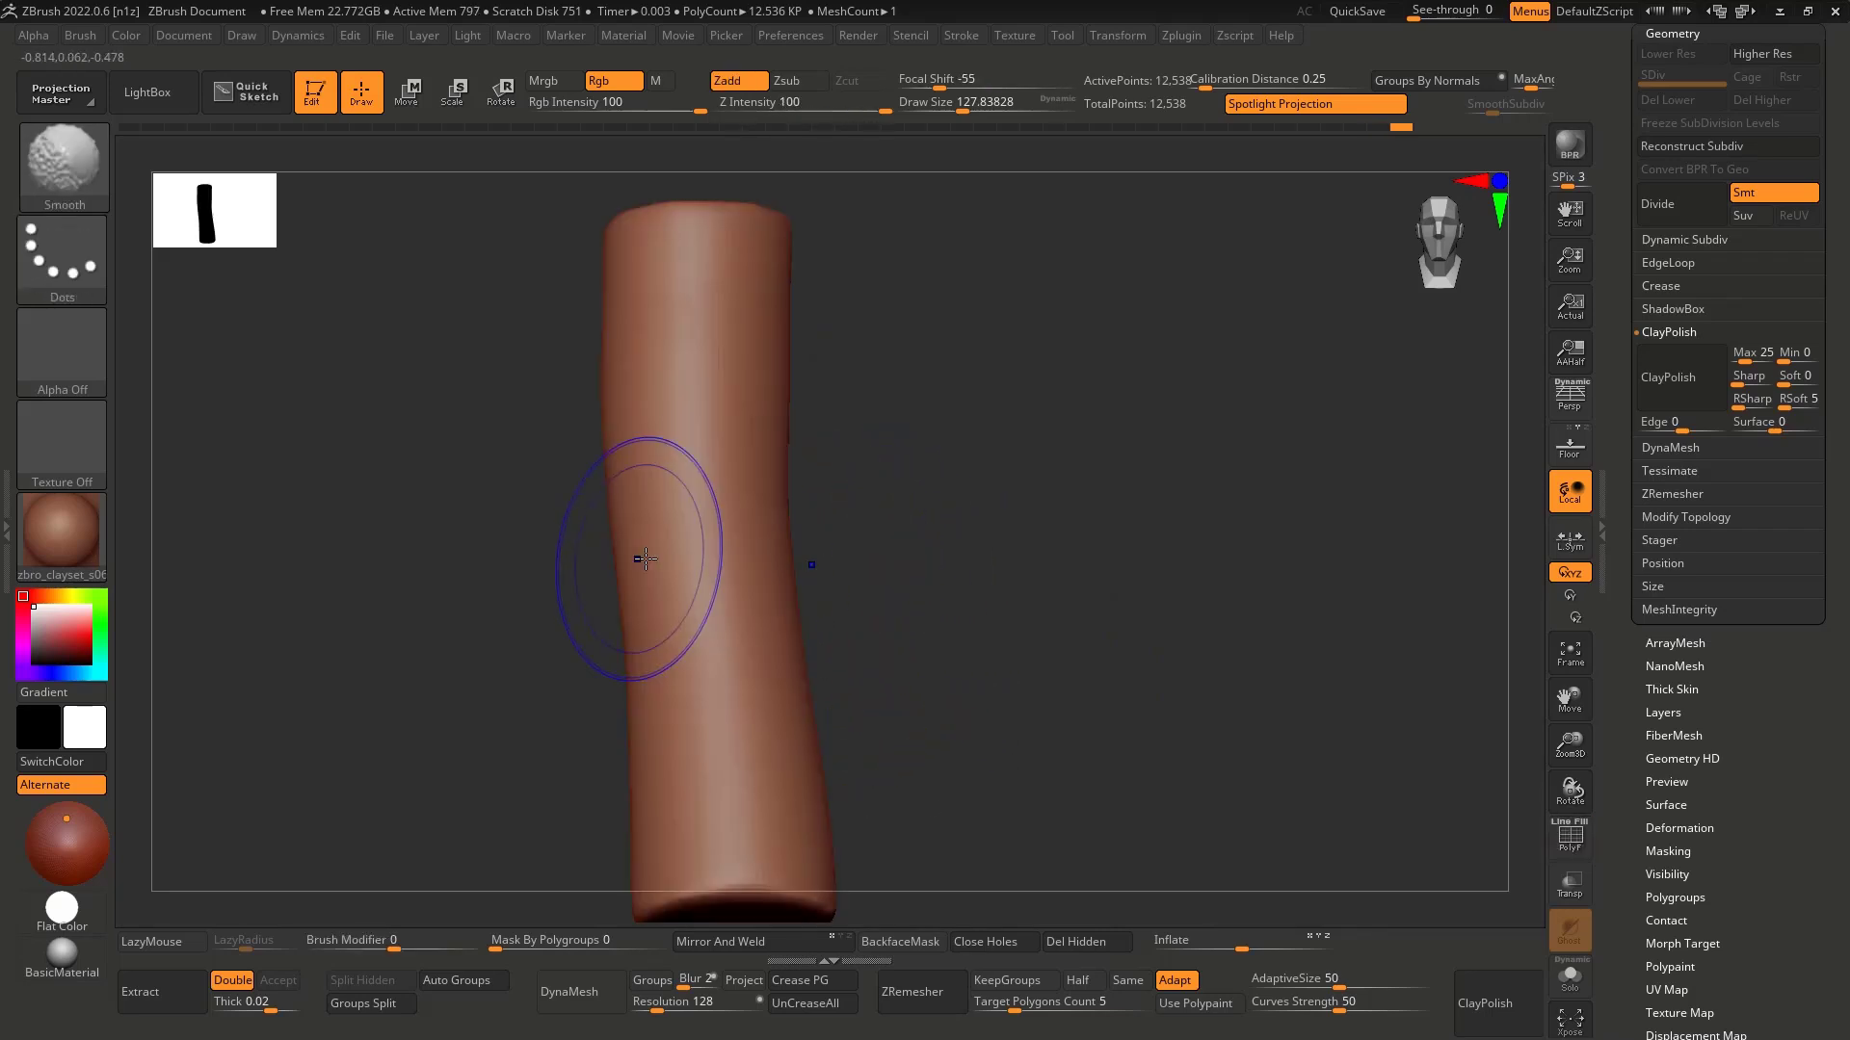
{"action": "left_click", "coordinate": [569, 991]}
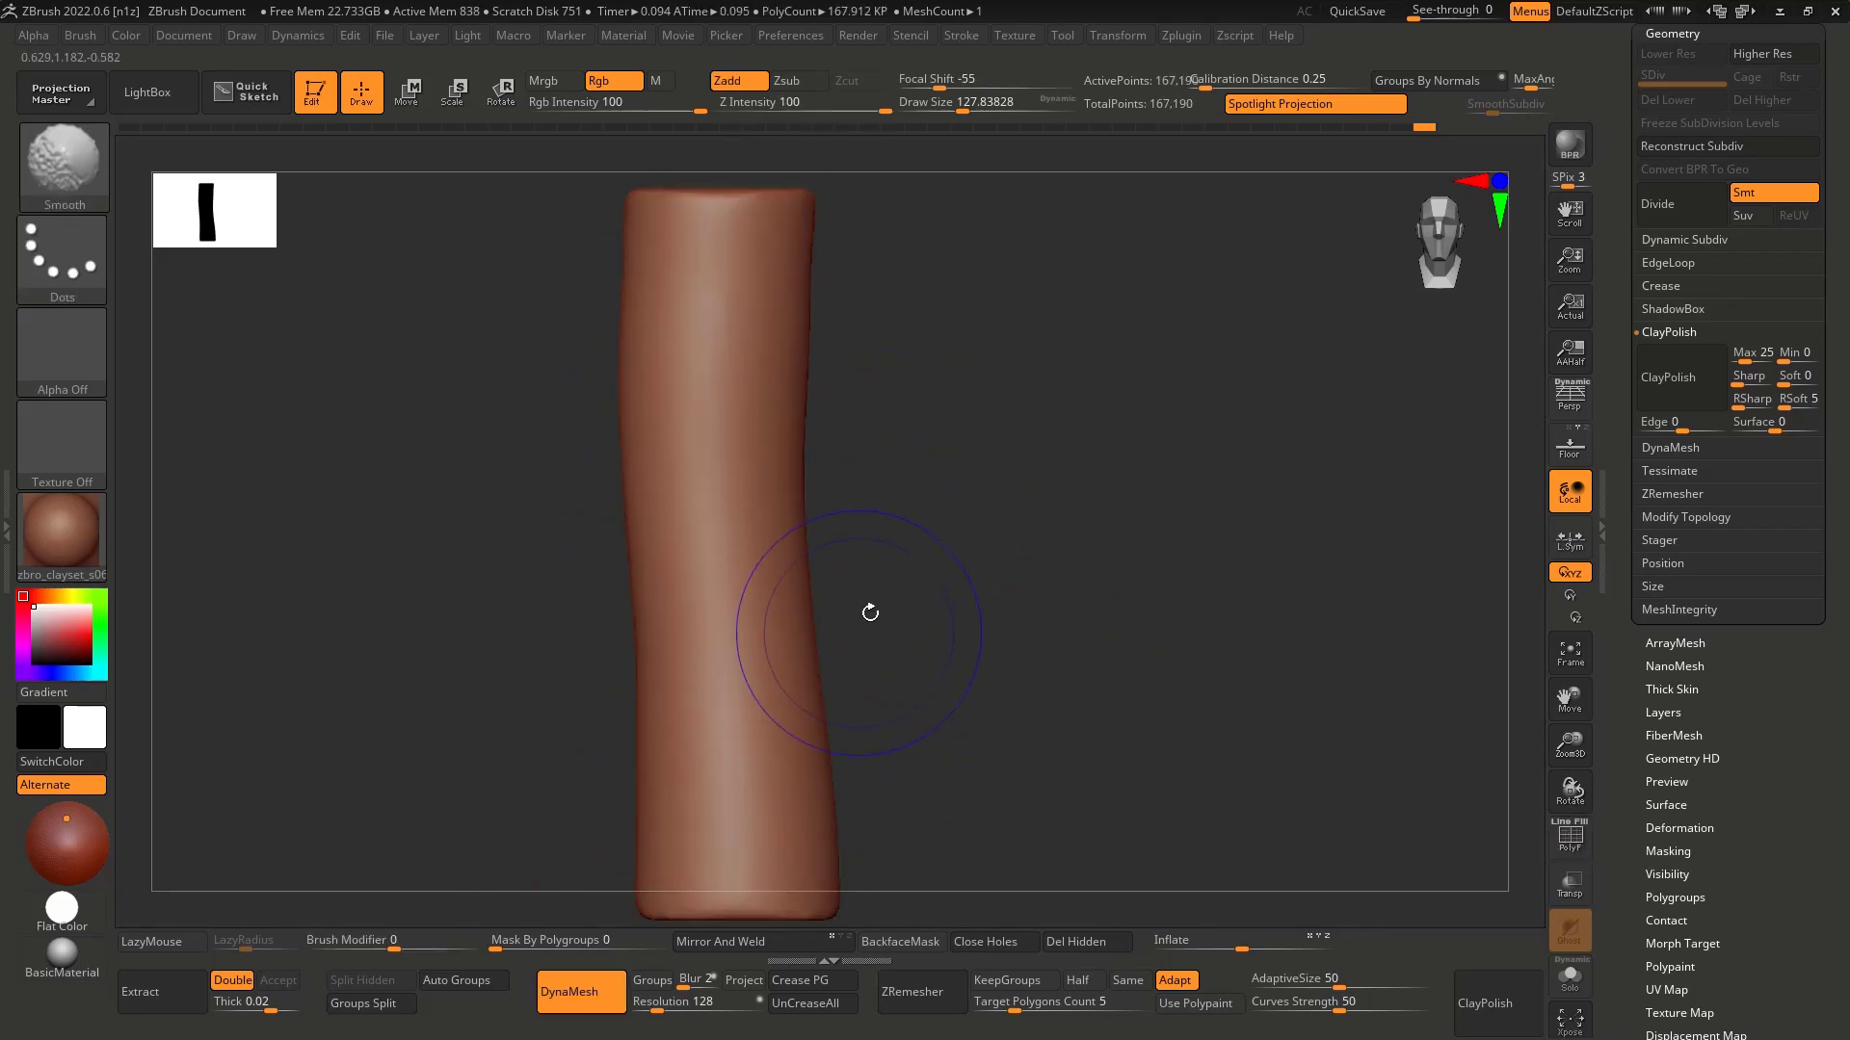
{"action": "key", "text": "shift+f"}
{"action": "key", "text": "shift+f"}
Step: Switch to the hPolish brush with a draw size of about 158 and turn on perspective view
{"action": "mouse_move", "coordinate": [709, 587]}
{"action": "right_mouse_down", "text": "ctrl"}
{"action": "mouse_move", "coordinate": [738, 566]}
{"action": "mouse_move", "coordinate": [722, 578]}
{"action": "mouse_move", "coordinate": [728, 728]}
{"action": "mouse_move", "coordinate": [726, 669]}
{"action": "right_mouse_up", "text": "ctrl"}
{"action": "key", "text": "b"}
{"action": "key", "text": "h"}
{"action": "key", "text": "p"}
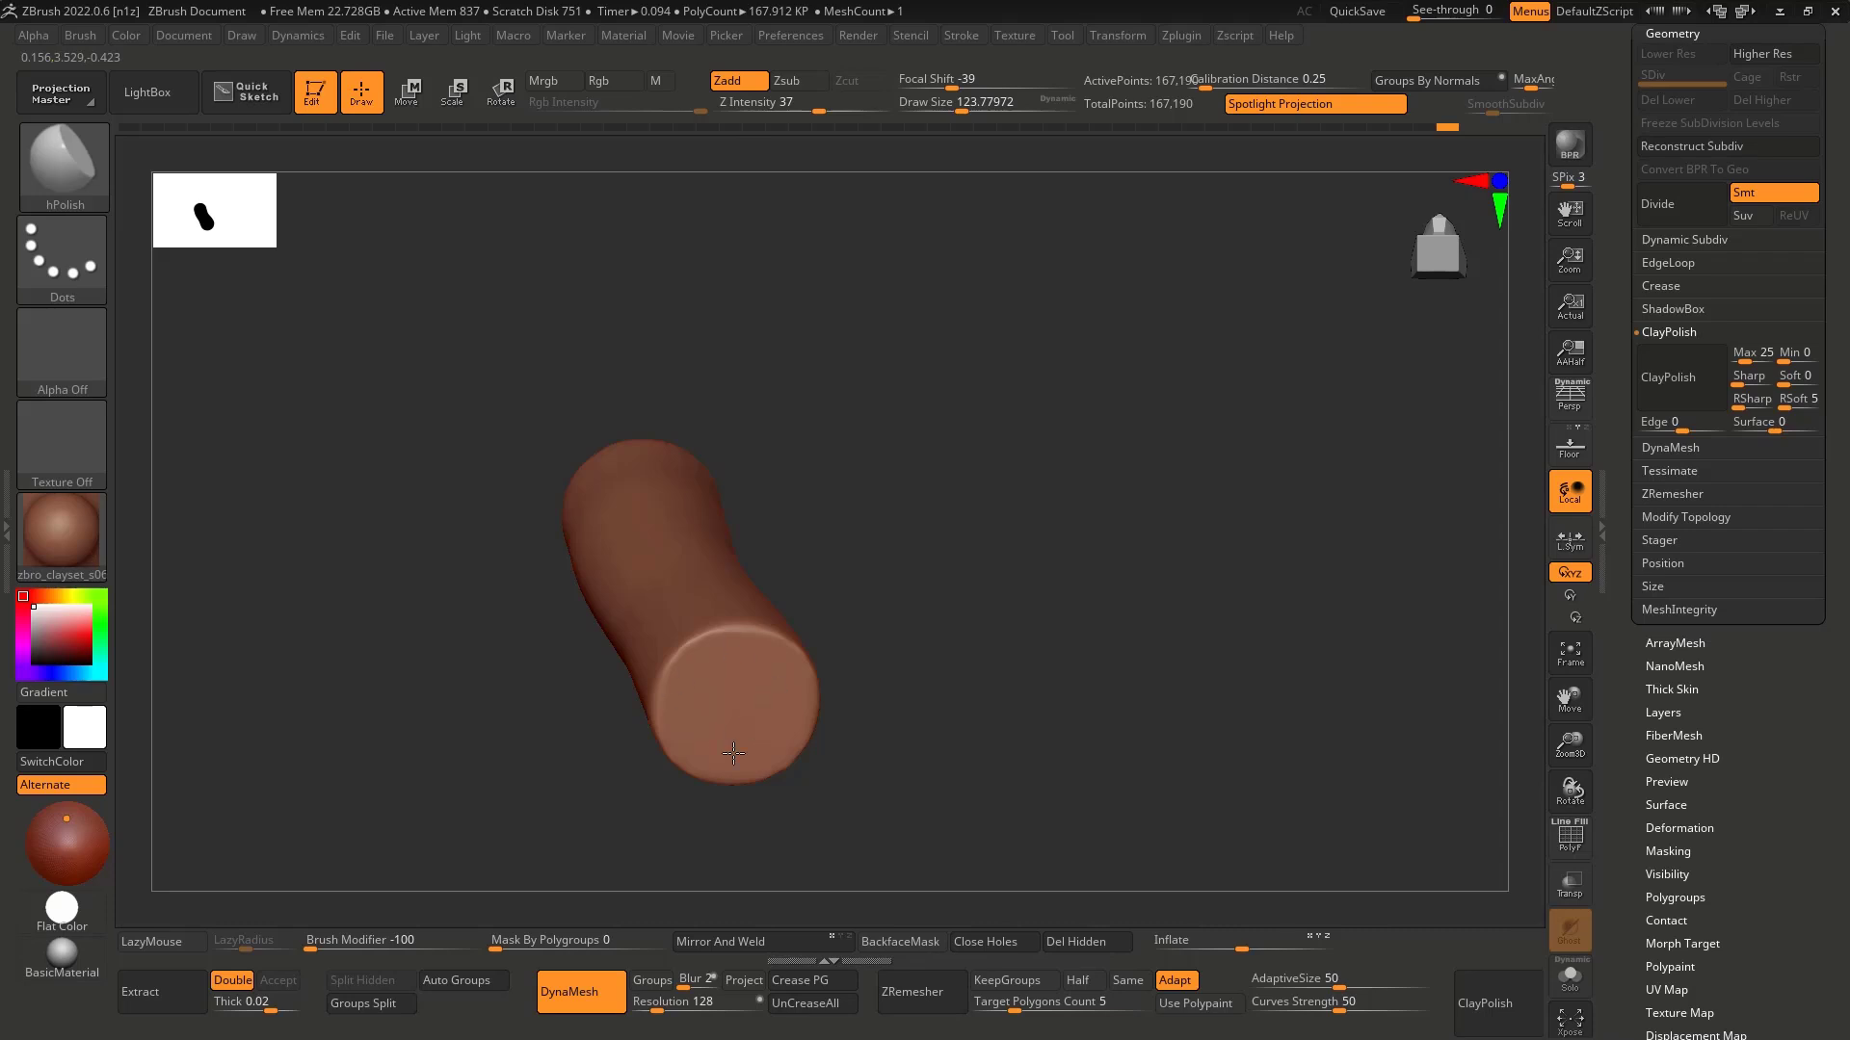
{"action": "right_click_drag", "start_coordinate": [776, 748], "coordinate": [815, 711]}
{"action": "right_click_drag", "start_coordinate": [831, 569], "coordinate": [875, 656], "text": "alt"}
{"action": "key", "text": "s"}
{"action": "mouse_move", "coordinate": [654, 474]}
{"action": "left_mouse_down"}
{"action": "mouse_move", "coordinate": [679, 458]}
{"action": "mouse_move", "coordinate": [656, 457]}
{"action": "left_mouse_up"}
{"action": "key", "text": "s"}
{"action": "left_click", "coordinate": [1569, 412]}
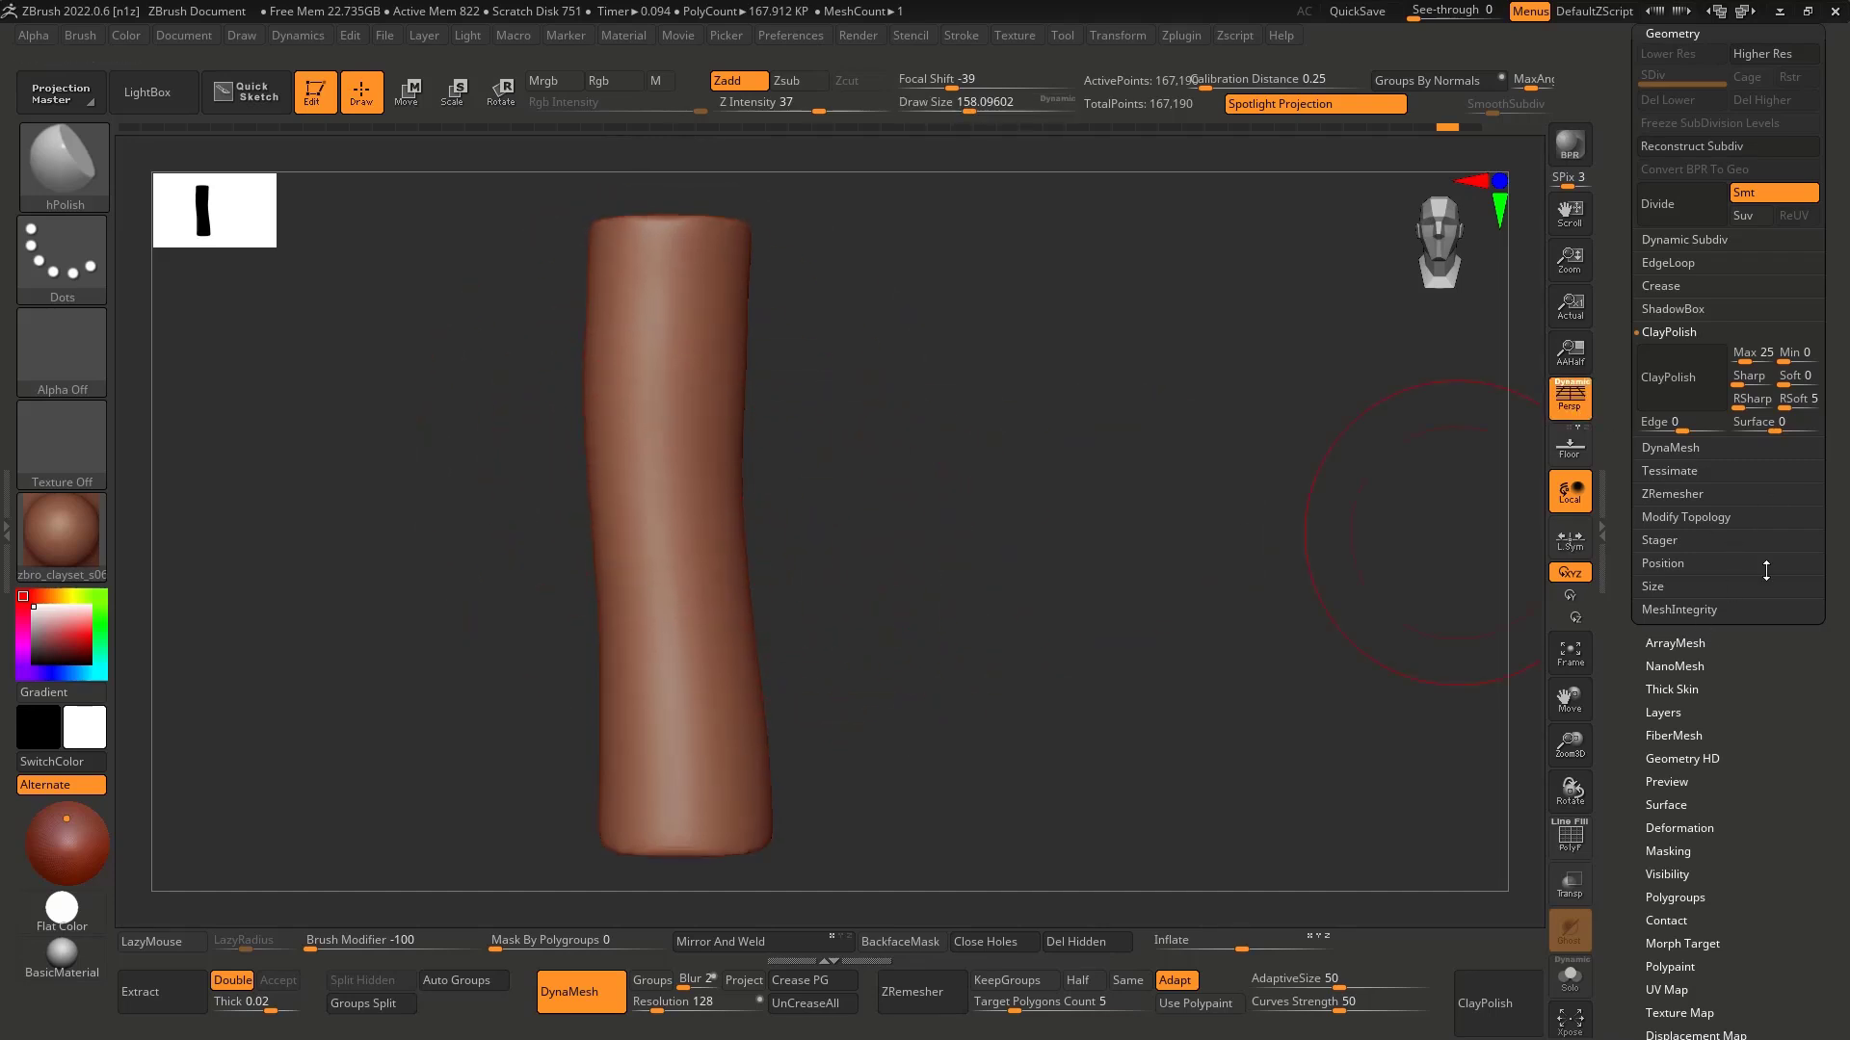
Step: Try smoothing the whole post with the Polish and Polish By Features deformations
{"action": "scroll", "coordinate": [1768, 578], "scroll_direction": "down", "scroll_amount": 5}
{"action": "left_click", "coordinate": [1686, 604]}
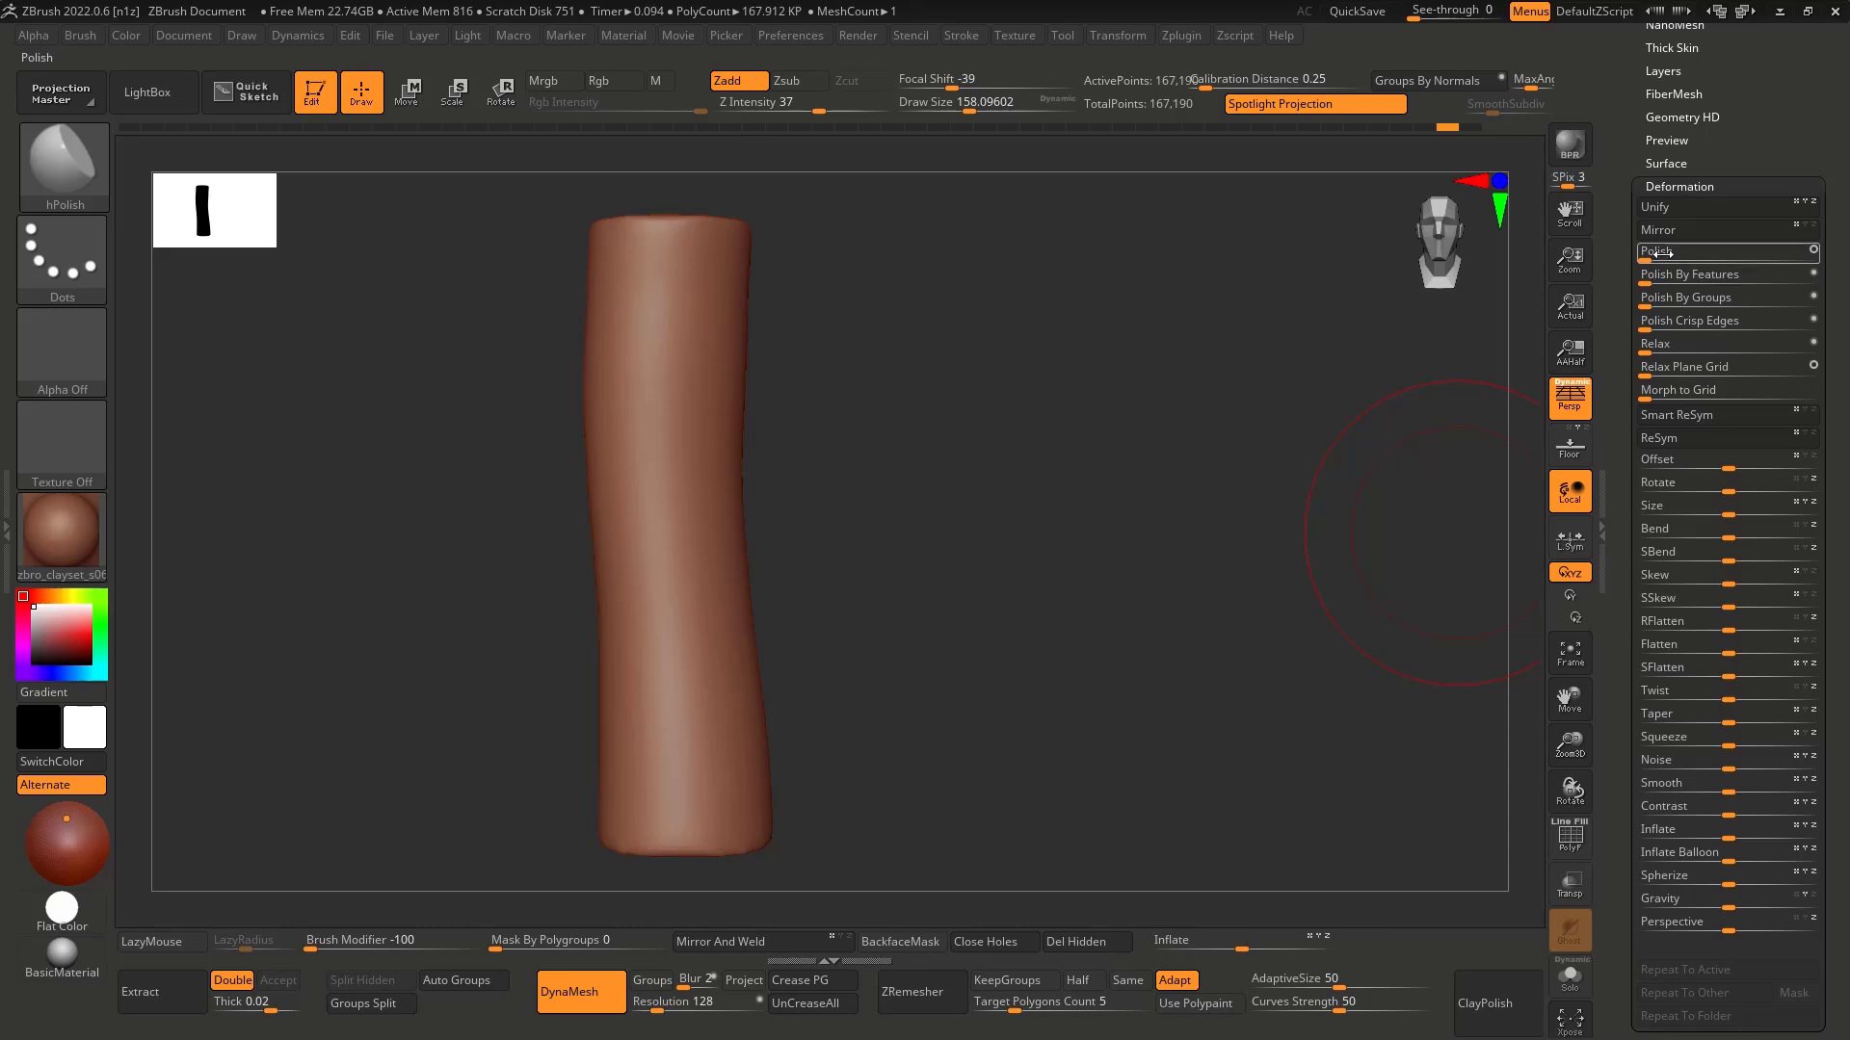
{"action": "left_click", "coordinate": [1716, 257]}
{"action": "left_click", "coordinate": [1741, 257]}
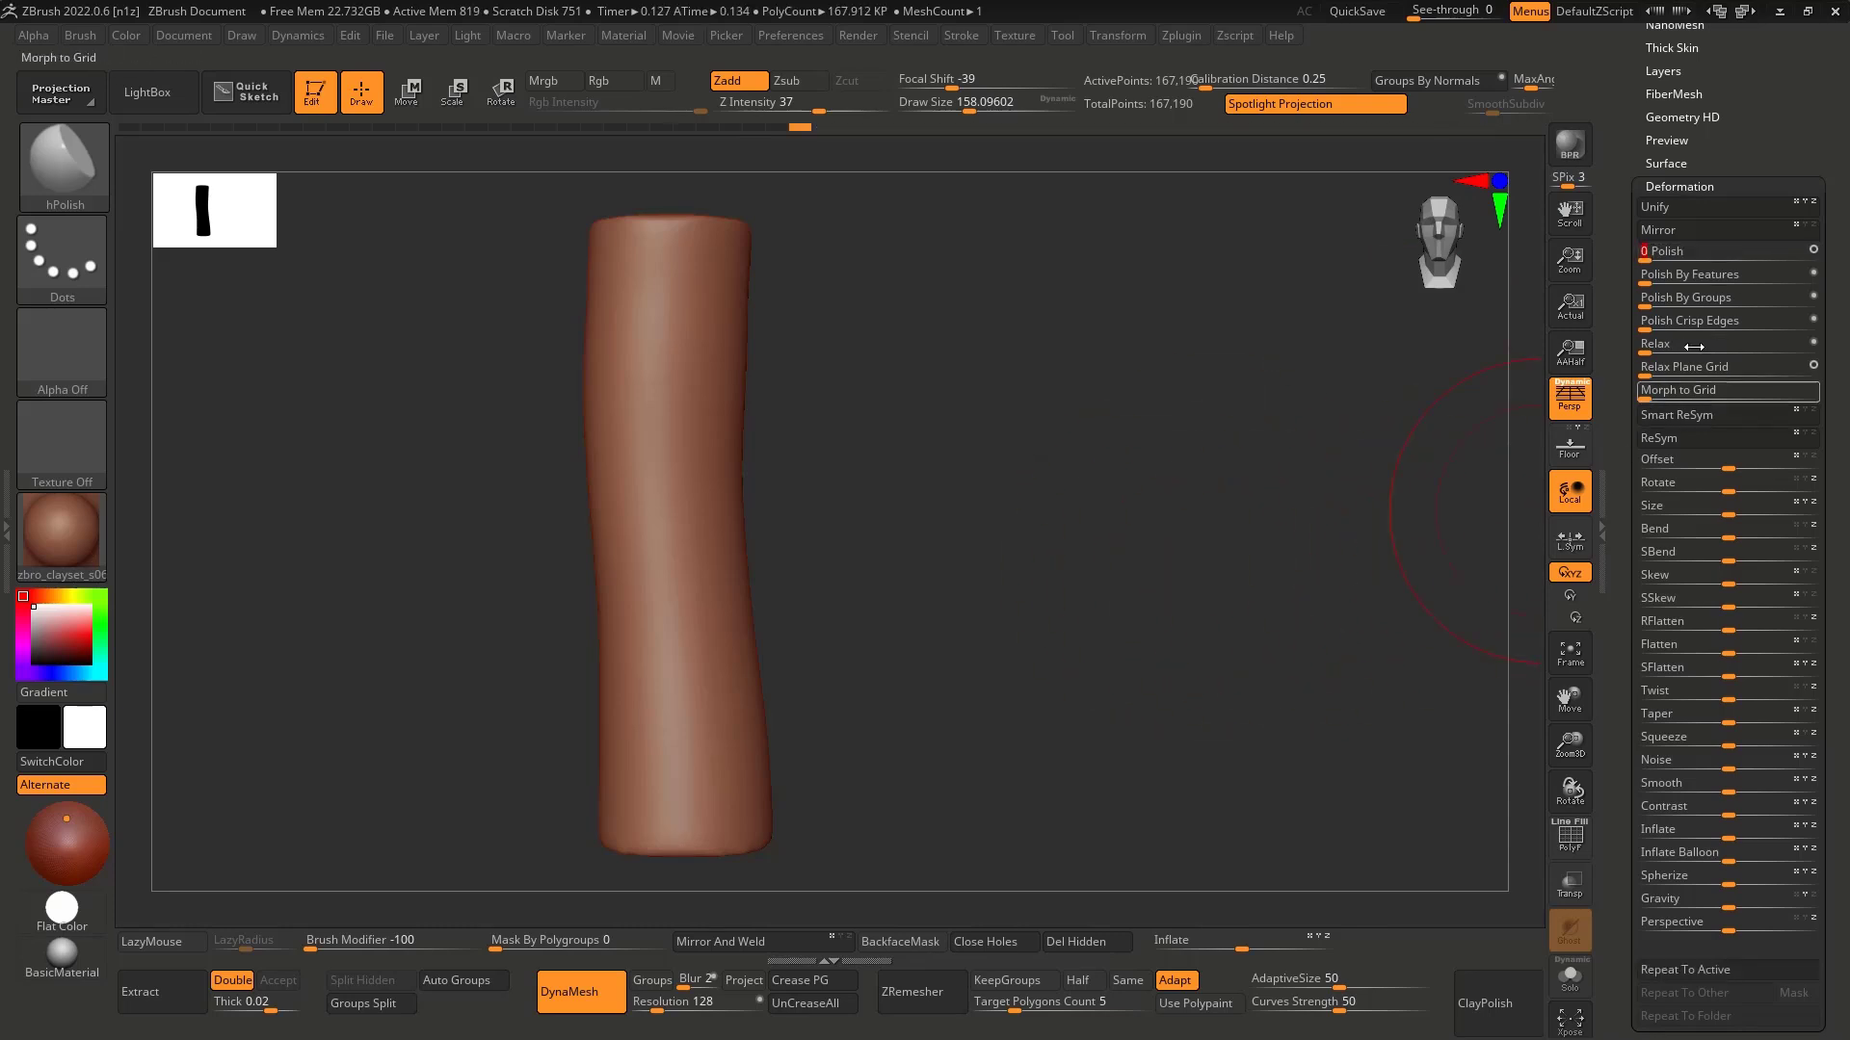
{"action": "left_click", "coordinate": [1700, 276]}
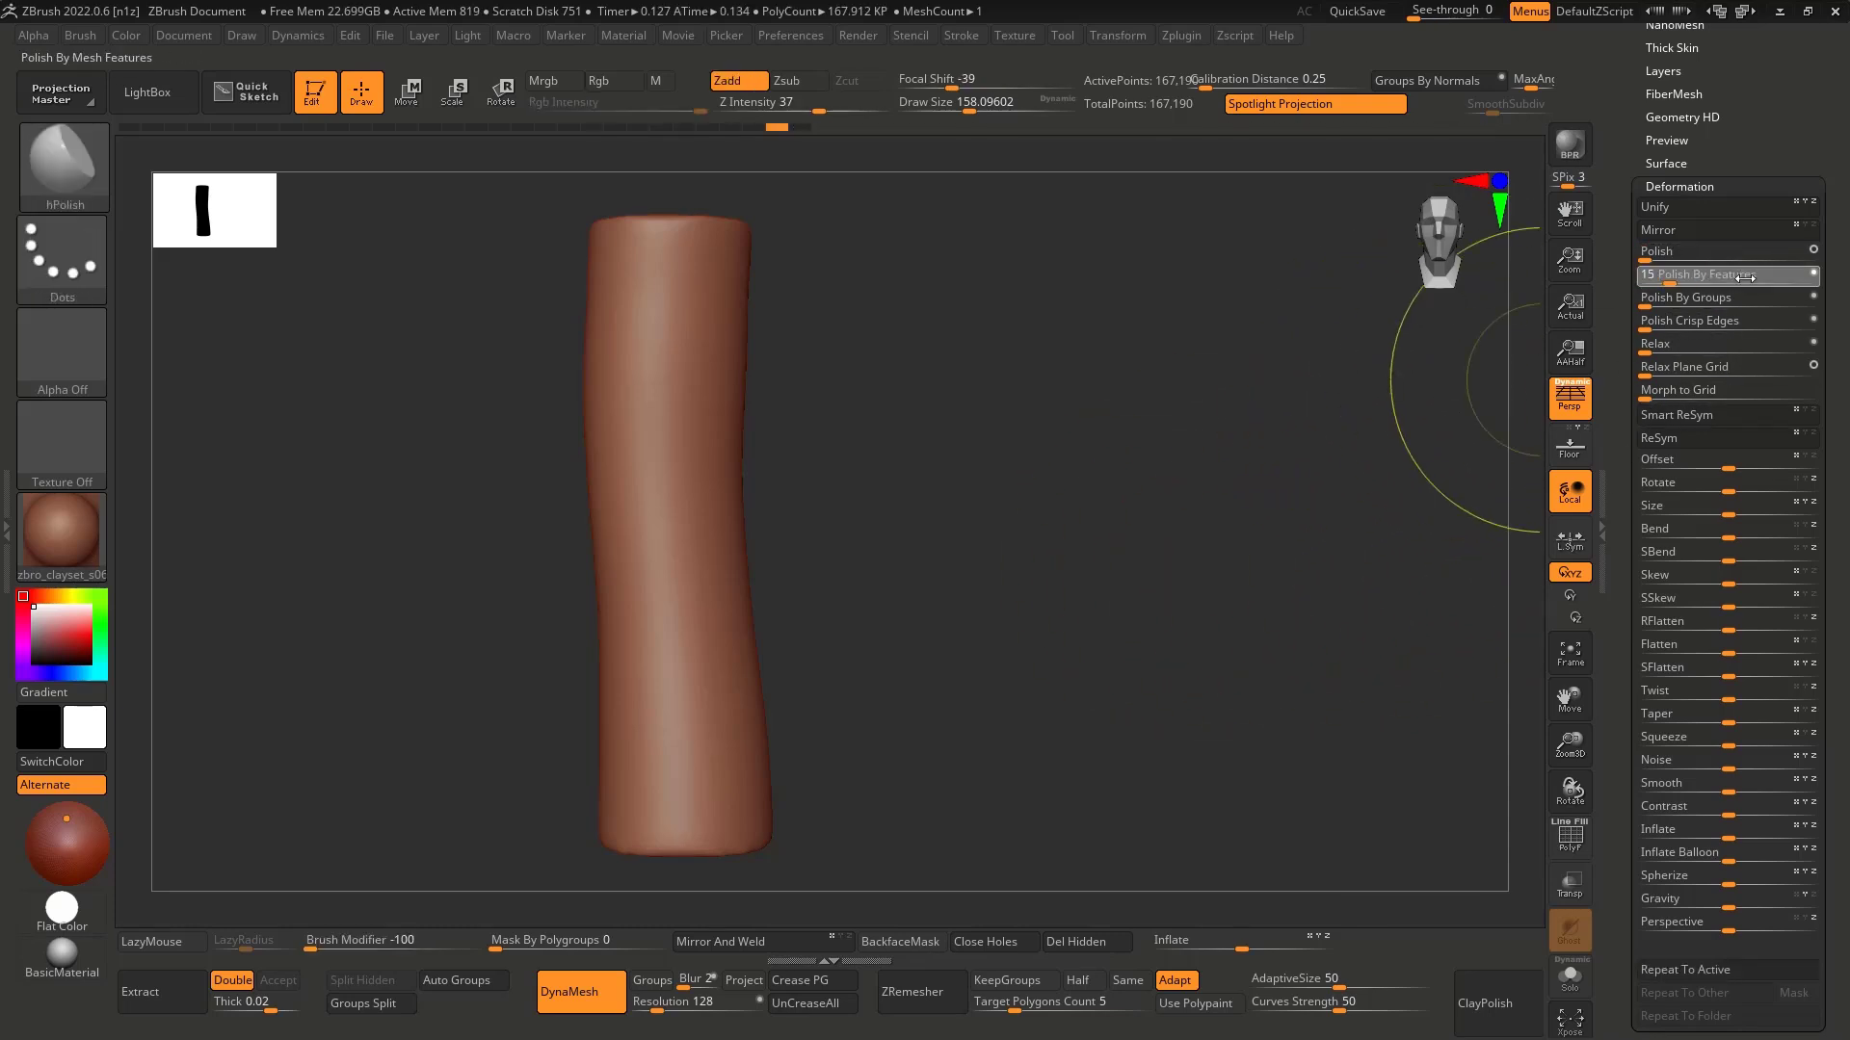
{"action": "left_click", "coordinate": [1700, 277]}
{"action": "key", "text": "ctrl+z"}
{"action": "key", "text": "ctrl+z"}
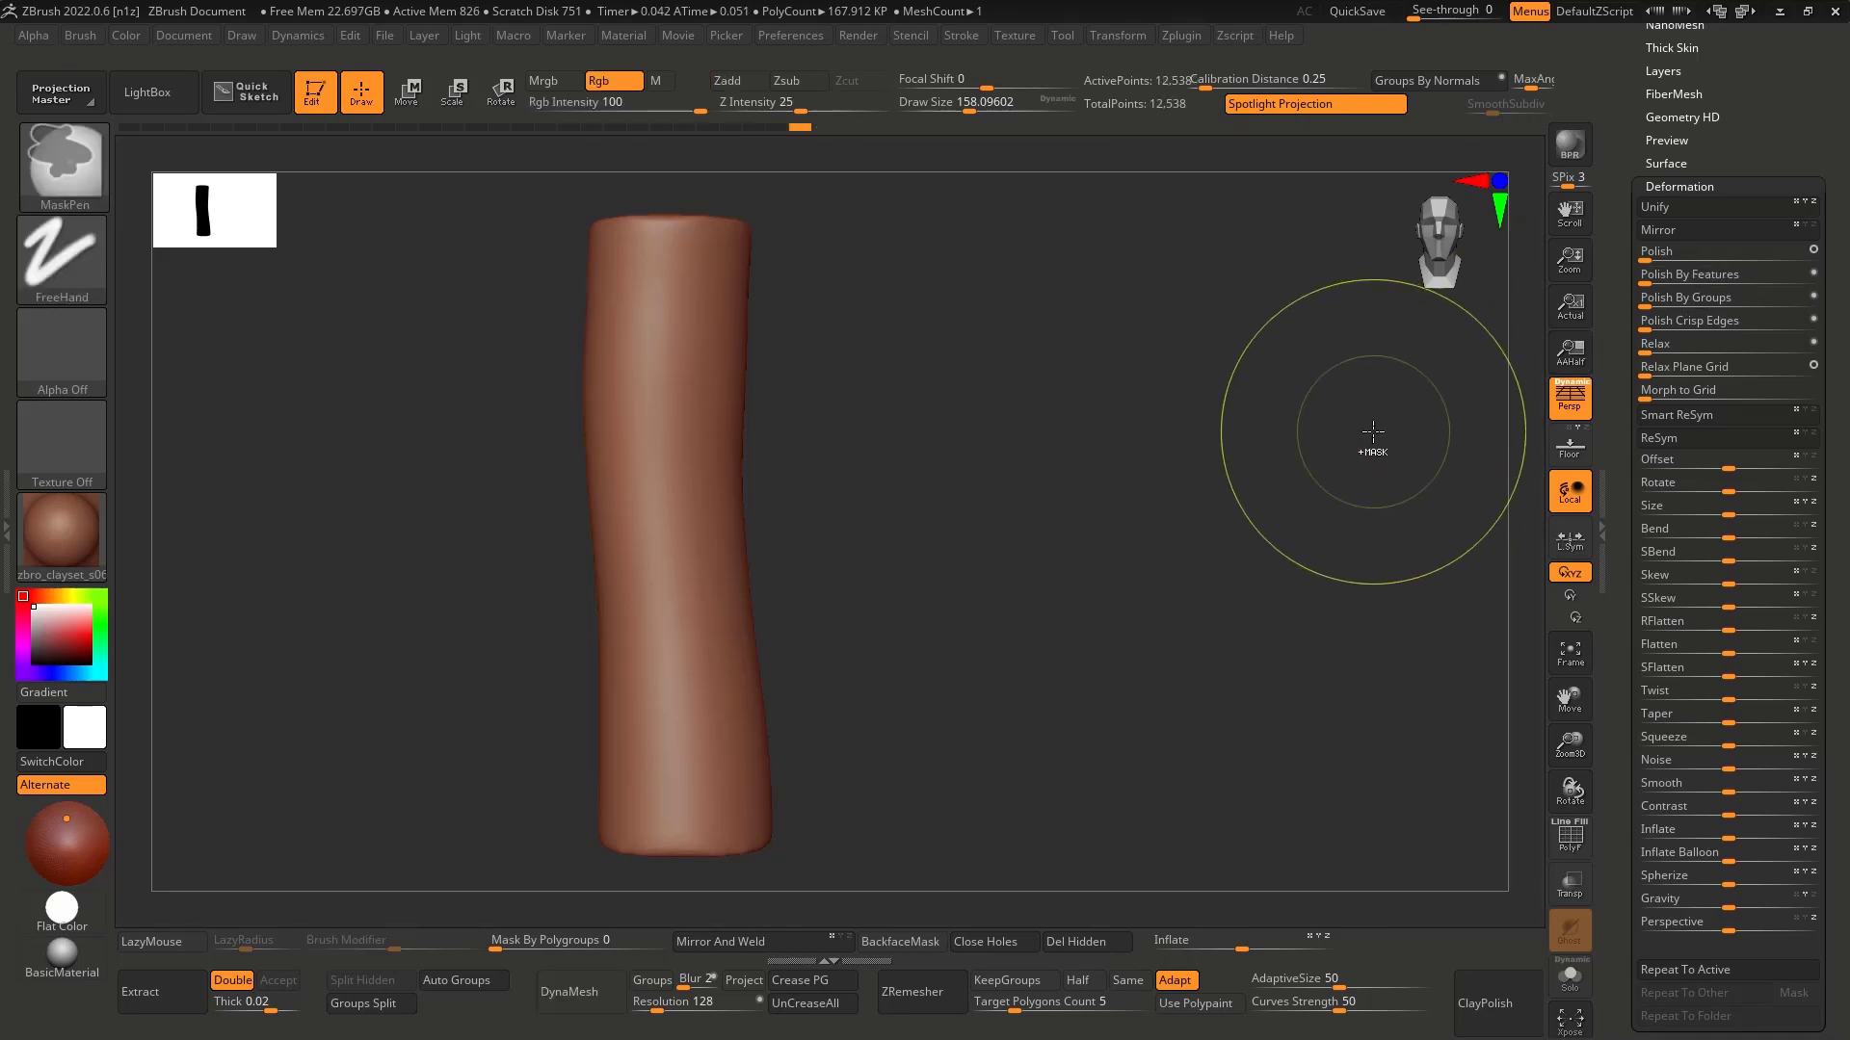
{"action": "key", "text": "ctrl+shift+z"}
Step: Apply a Polish deformation of about 86 to the post and inspect its top end
{"action": "left_click", "coordinate": [1708, 258]}
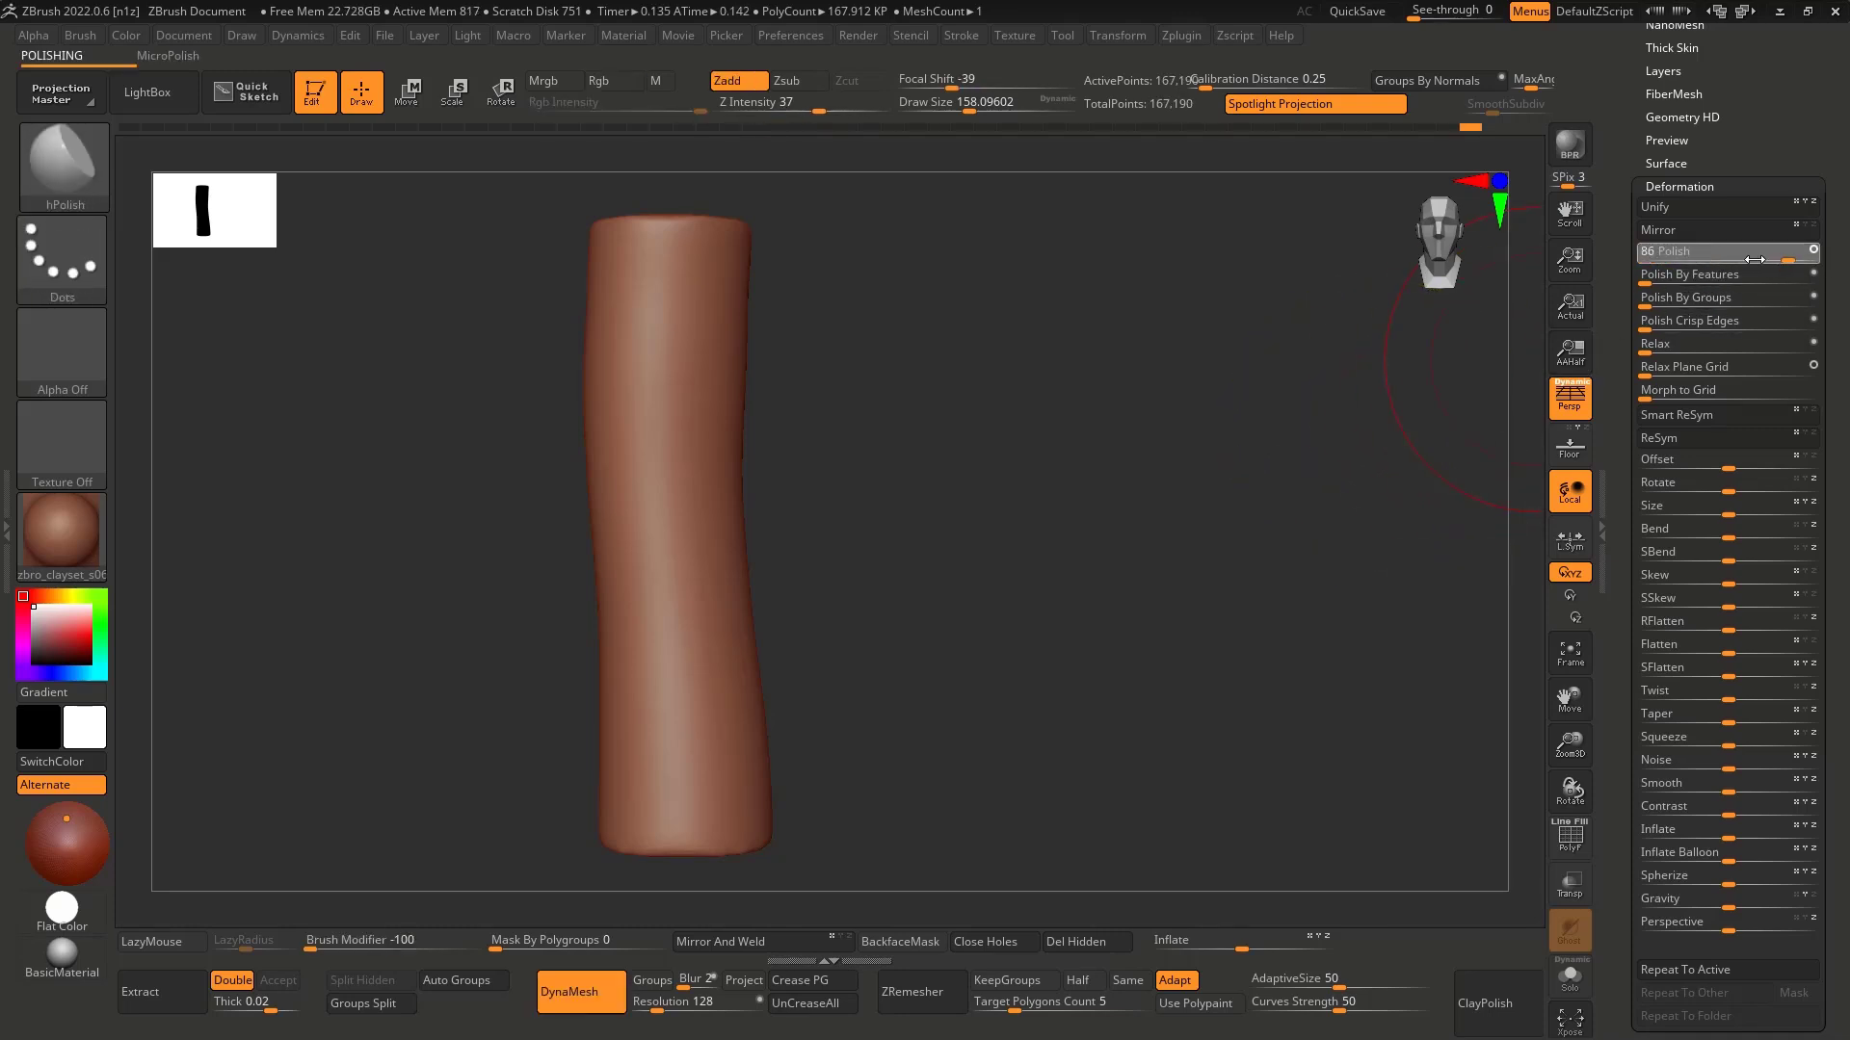
{"action": "left_click_drag", "start_coordinate": [1449, 318], "coordinate": [835, 569]}
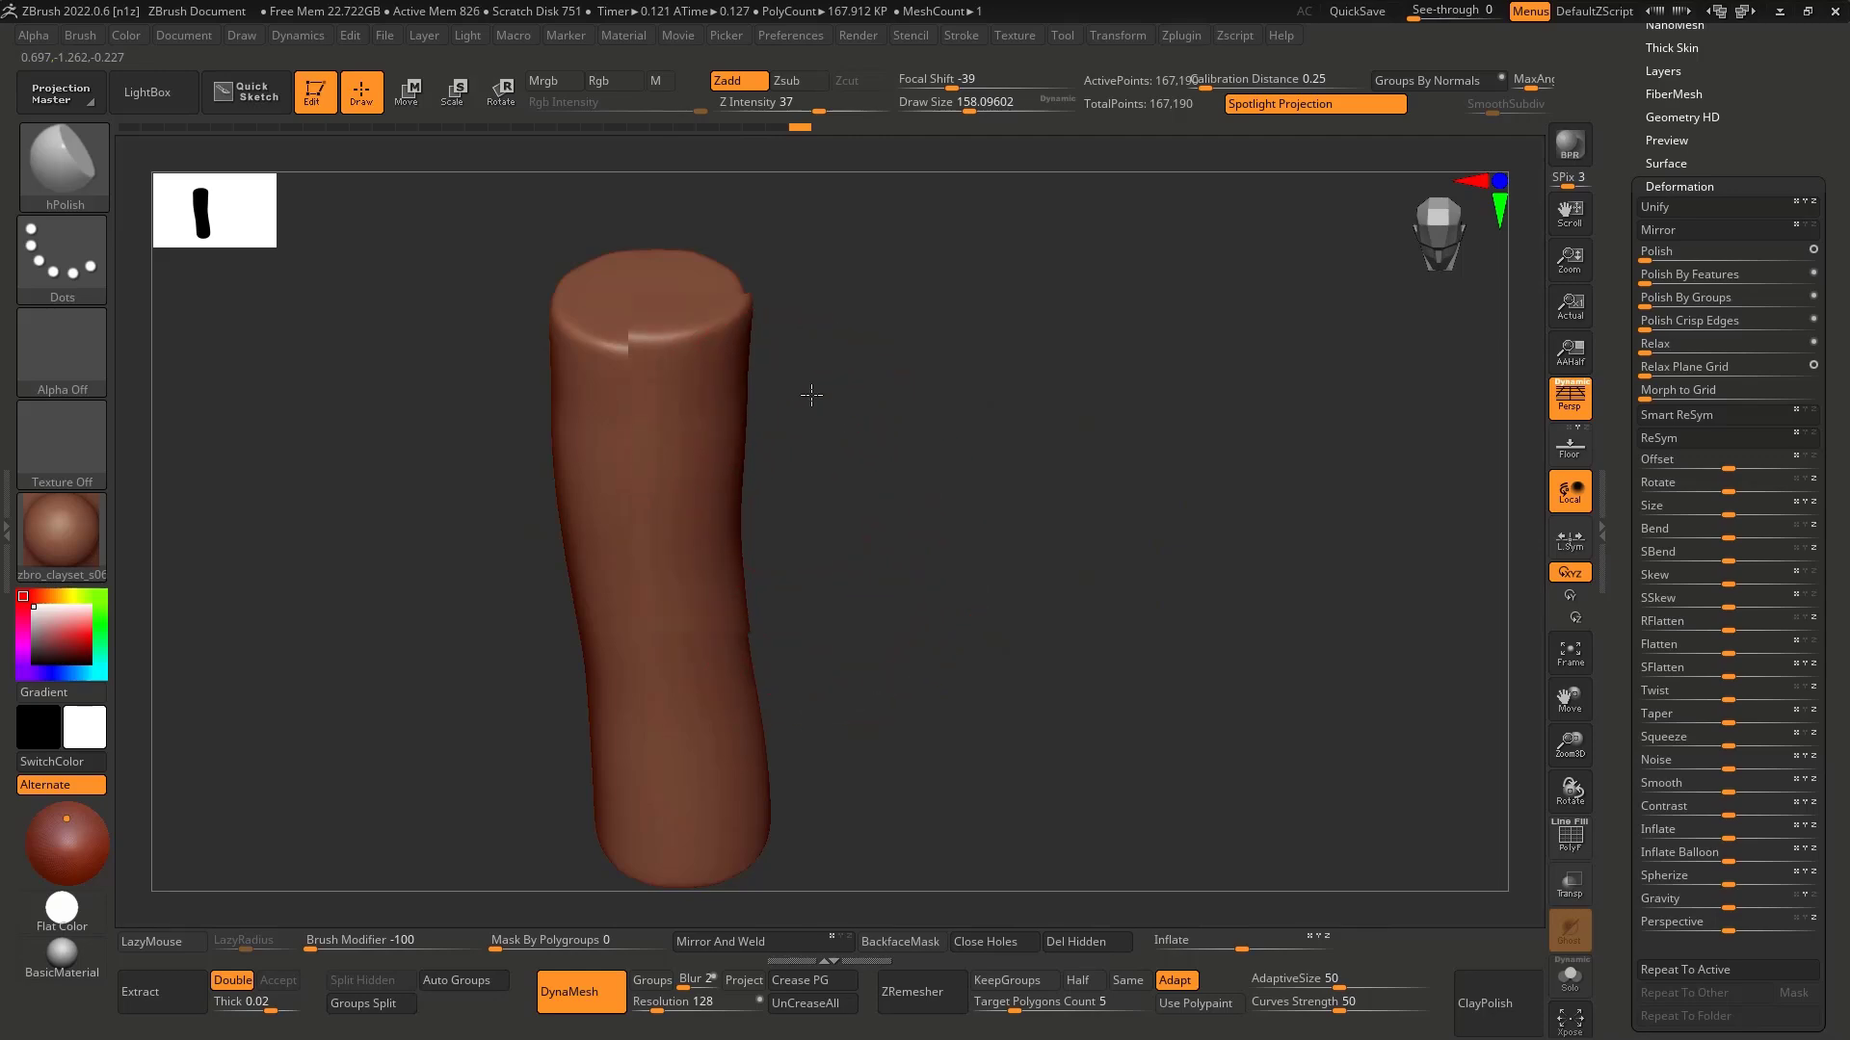
{"action": "left_click_drag", "start_coordinate": [809, 401], "coordinate": [814, 370], "text": "shift"}
Step: Select the Orb_Cracks brush and reduce its draw size to about 56 beside the post's top rim
{"action": "key", "text": "3"}
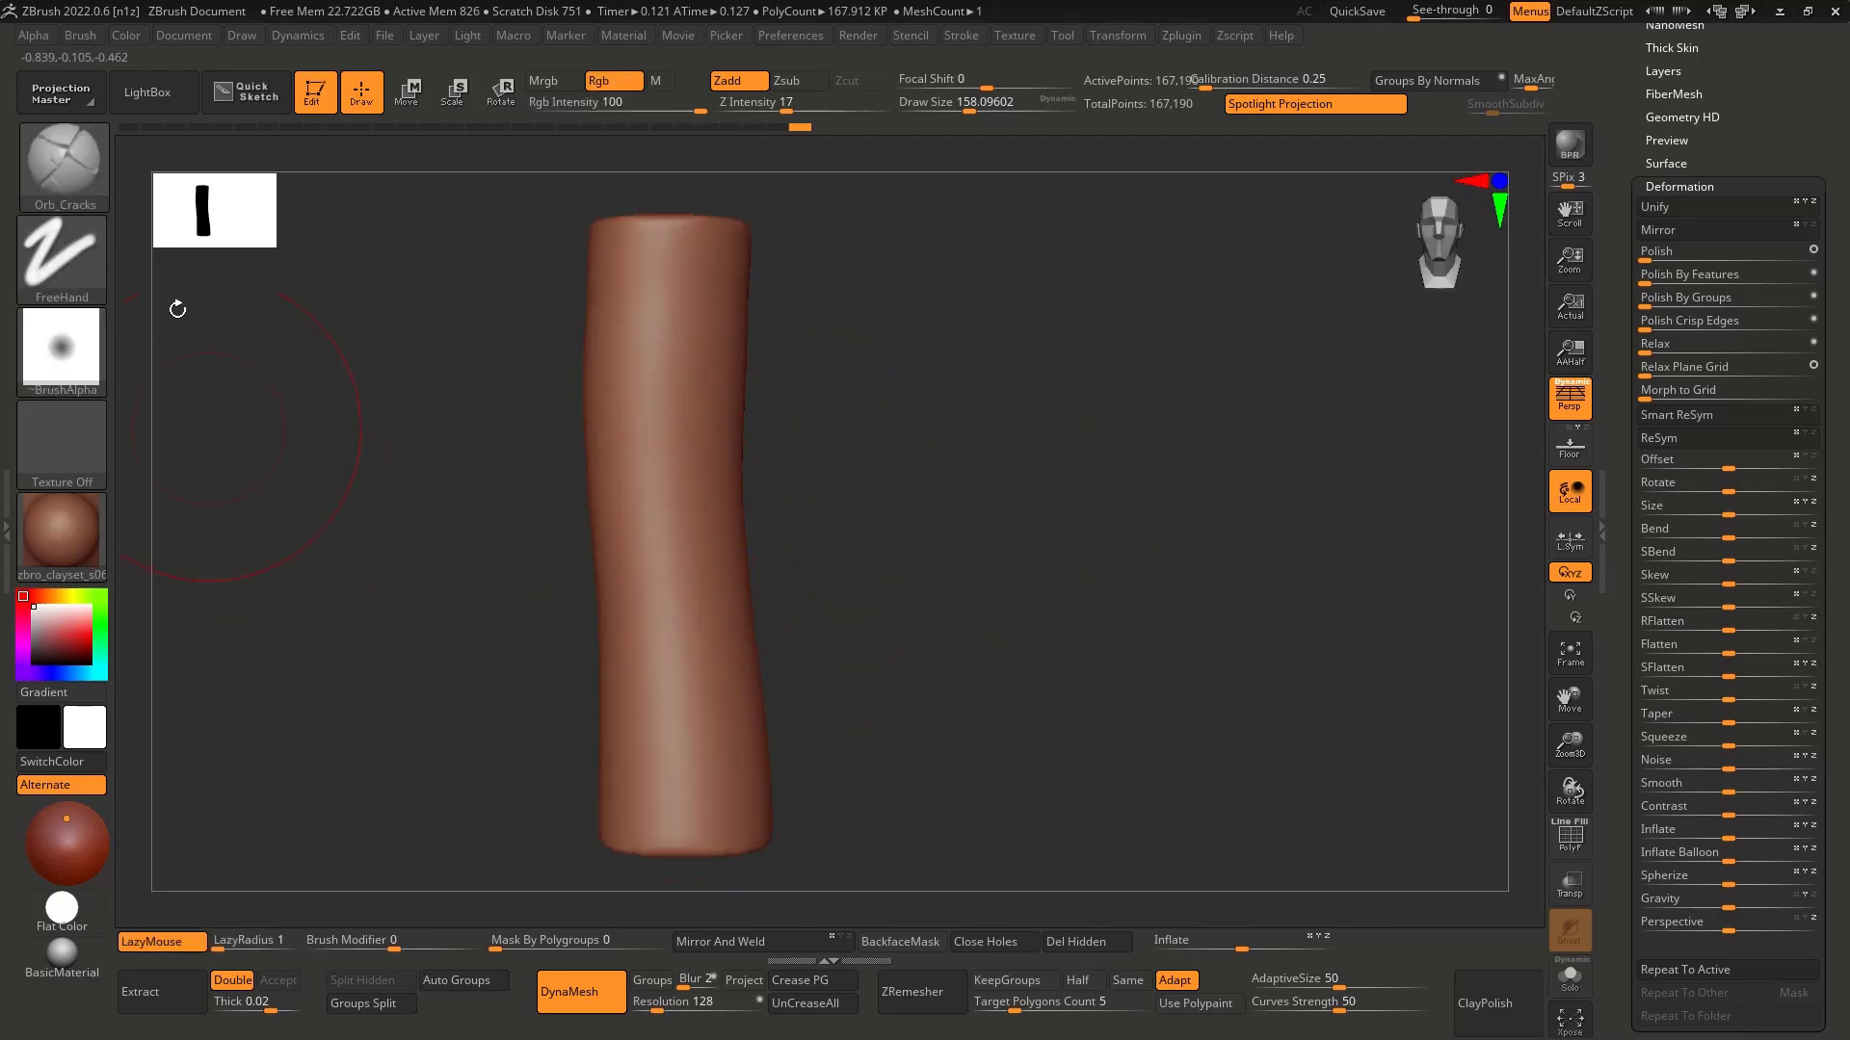
{"action": "left_click", "coordinate": [65, 170]}
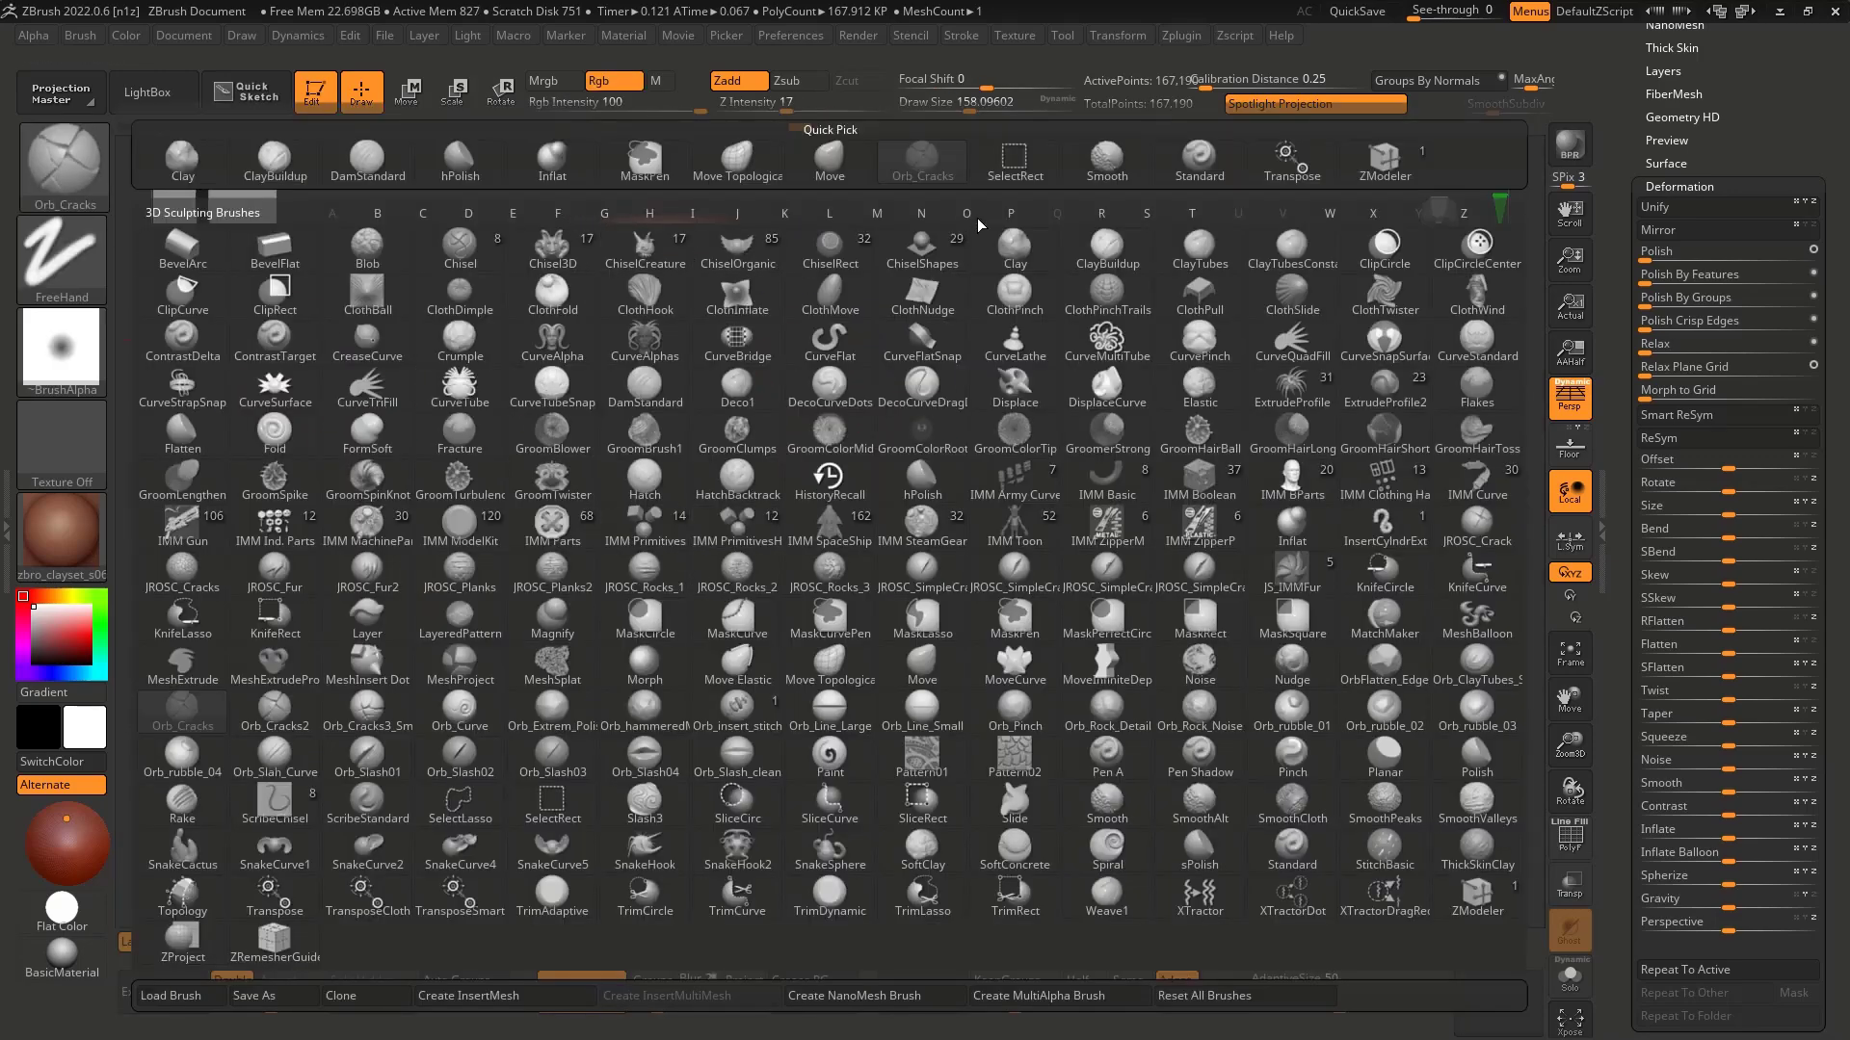
{"action": "key", "text": "o"}
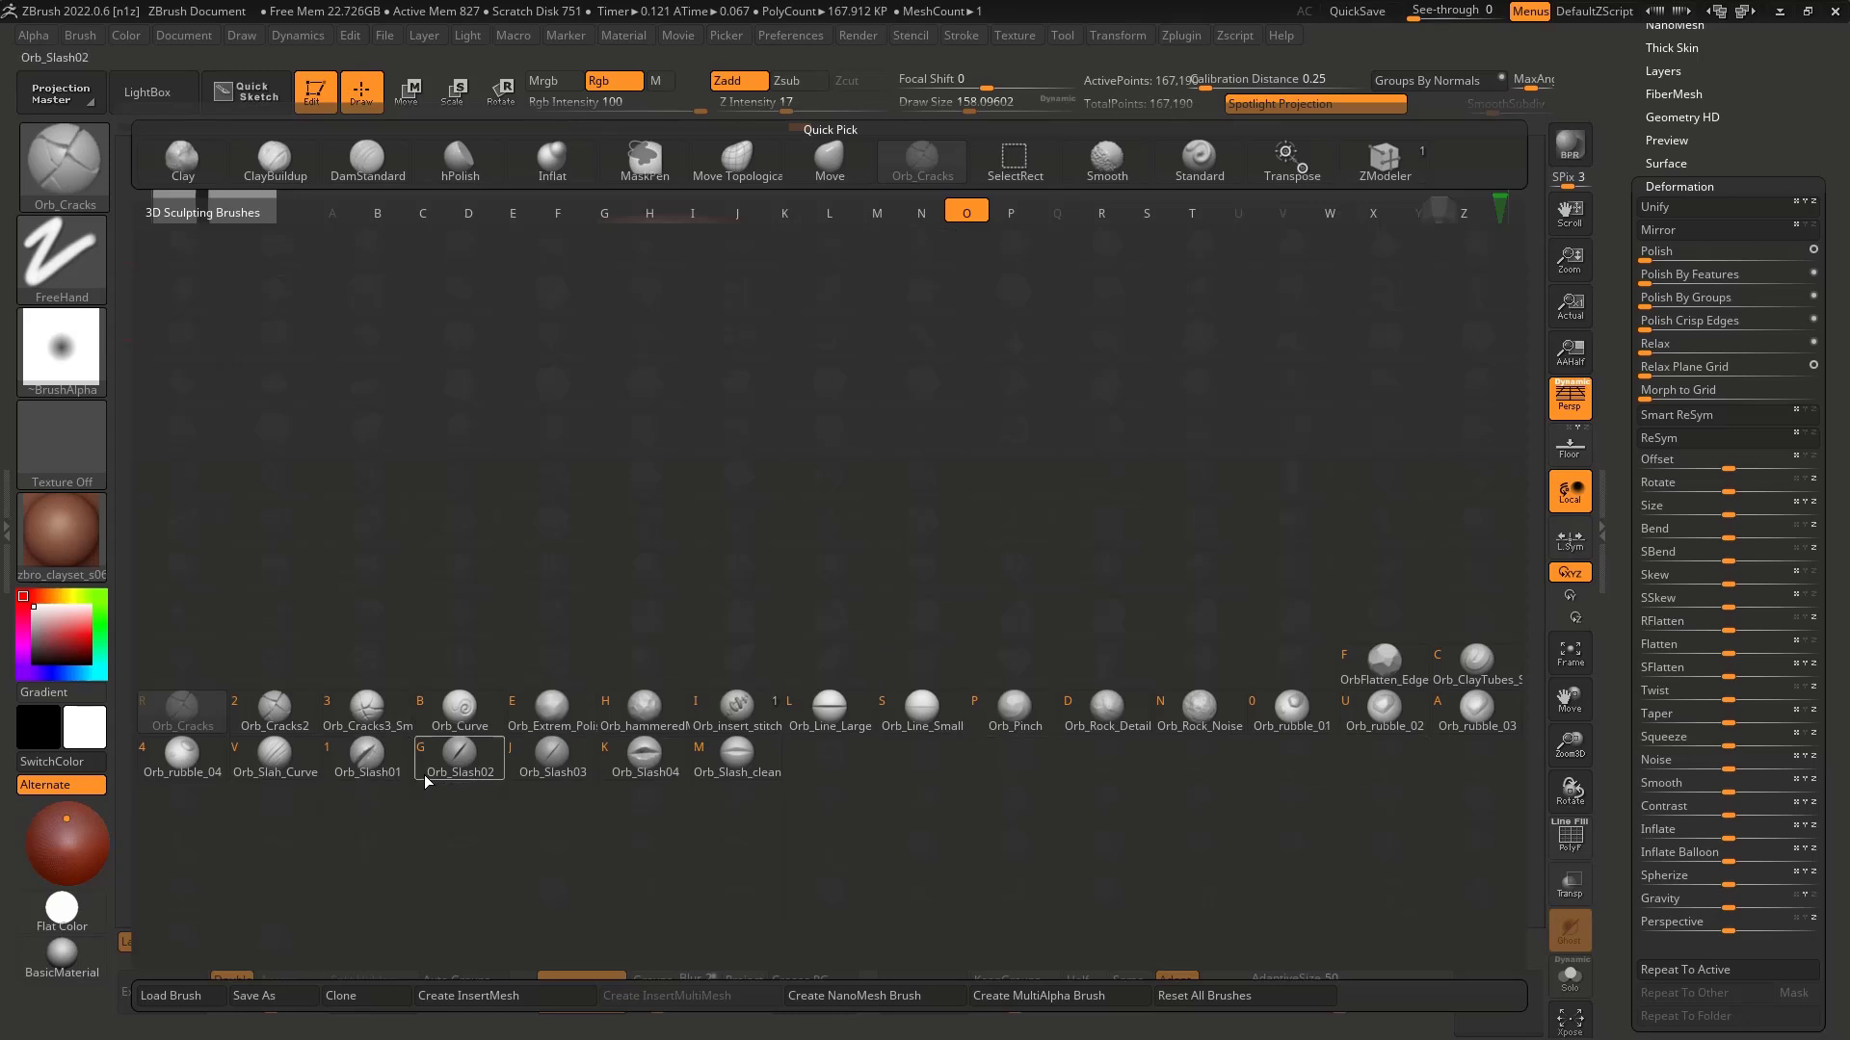
{"action": "left_click", "coordinate": [183, 717]}
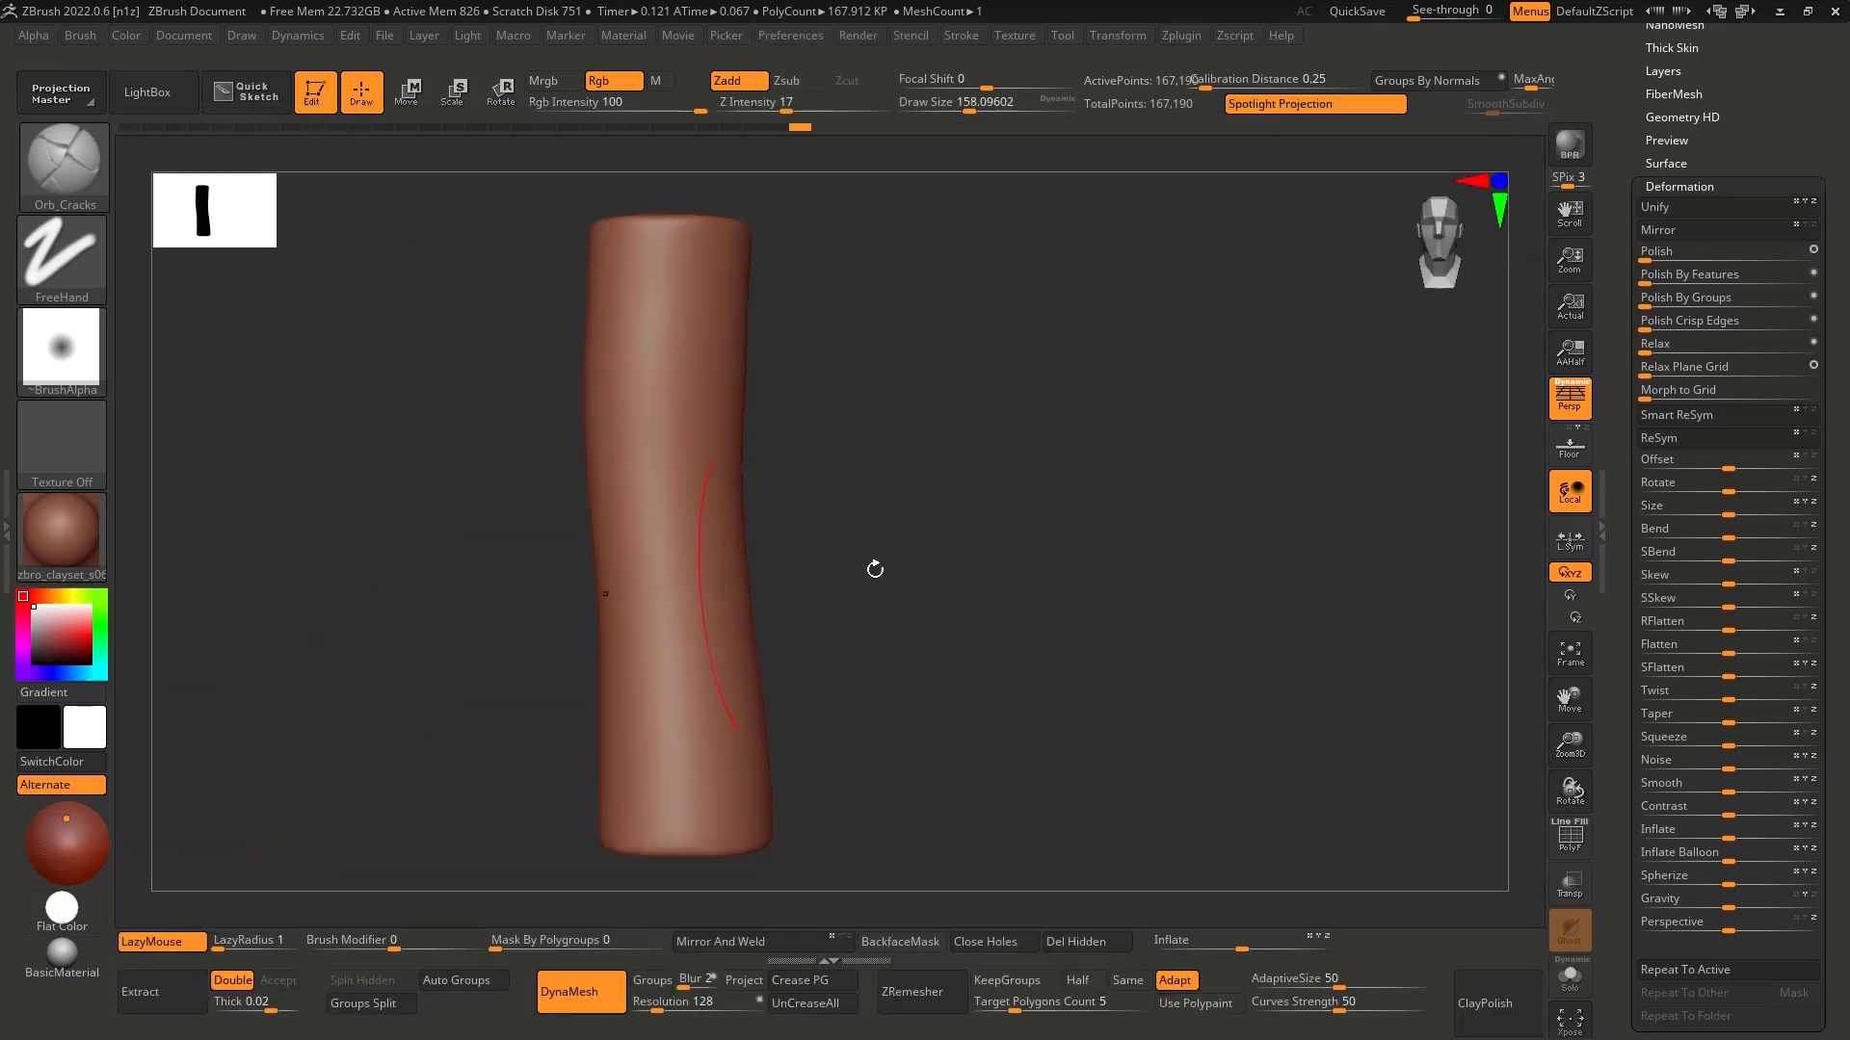
{"action": "mouse_move", "coordinate": [875, 566]}
{"action": "left_mouse_down"}
{"action": "mouse_move", "coordinate": [776, 558]}
{"action": "mouse_move", "coordinate": [760, 640]}
{"action": "mouse_move", "coordinate": [982, 555]}
{"action": "mouse_move", "coordinate": [942, 556]}
{"action": "left_mouse_up"}
{"action": "key", "text": "s"}
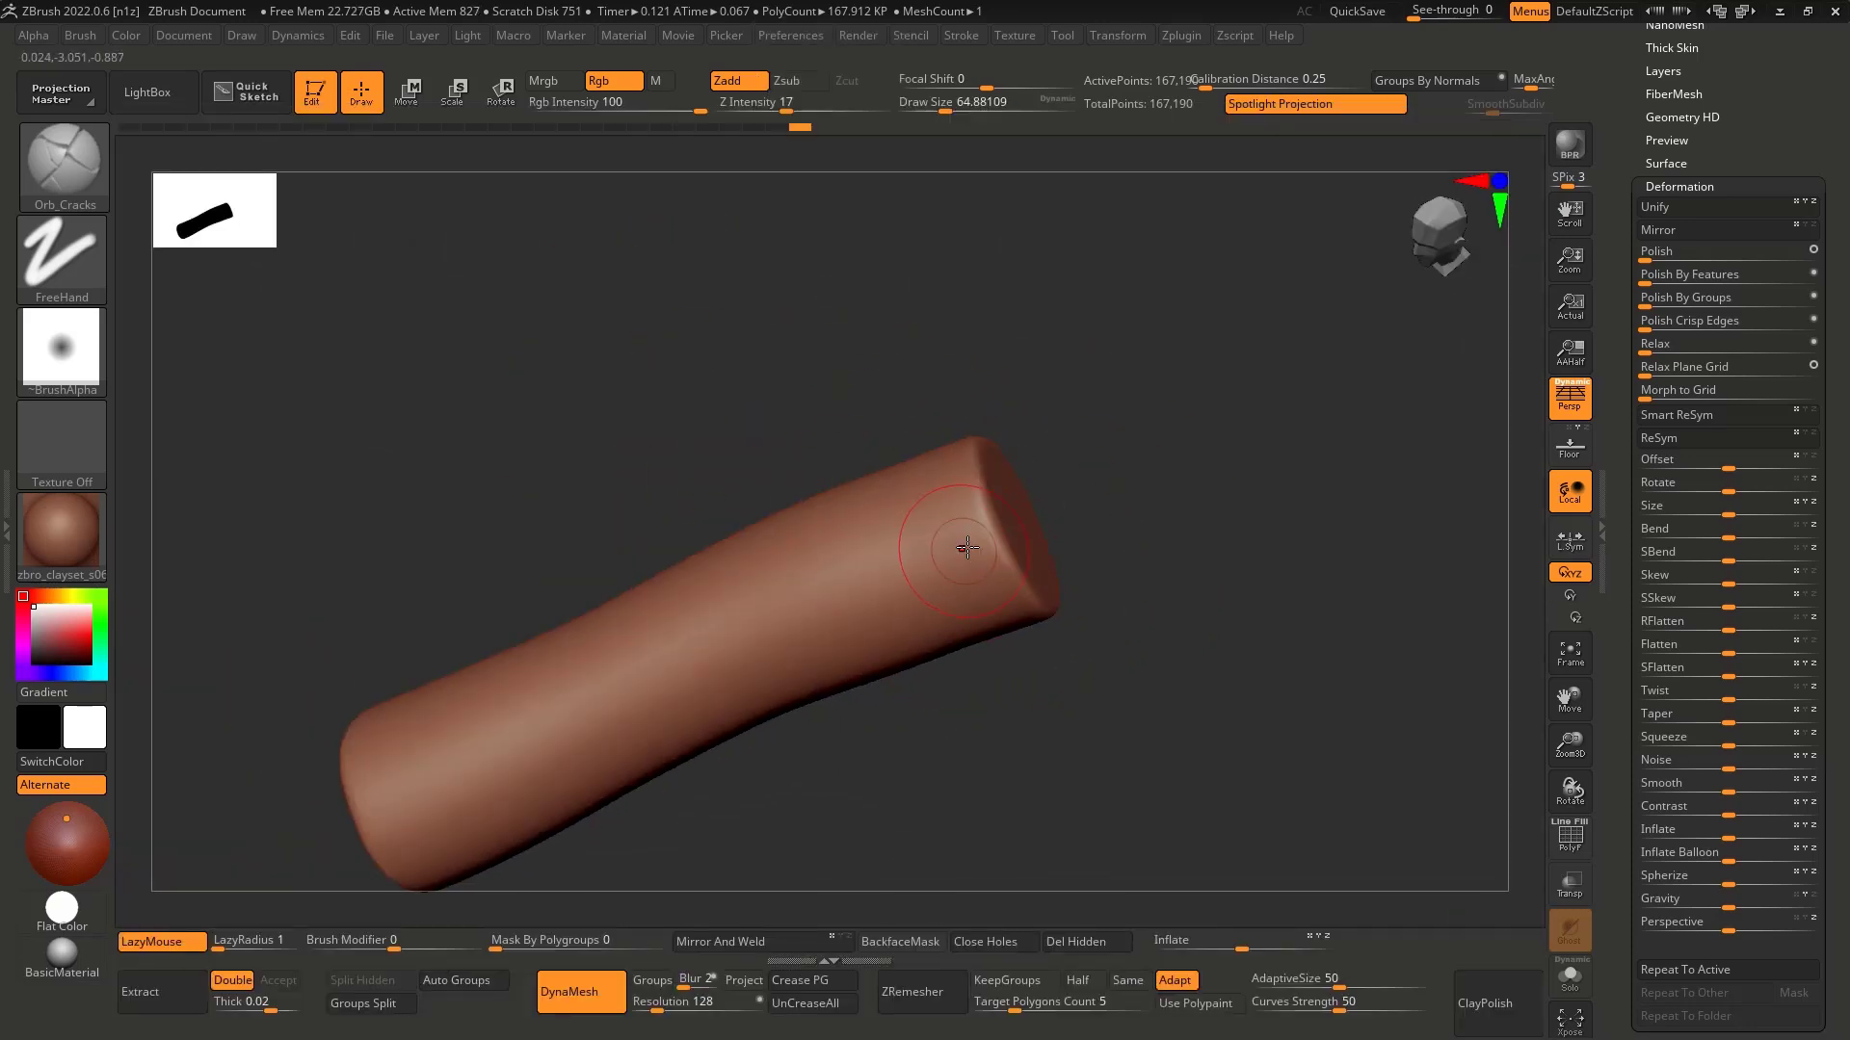
{"action": "mouse_move", "coordinate": [901, 512]}
{"action": "right_mouse_down", "text": "alt"}
{"action": "mouse_move", "coordinate": [947, 458]}
{"action": "mouse_move", "coordinate": [1035, 472]}
{"action": "right_mouse_up", "text": "alt"}
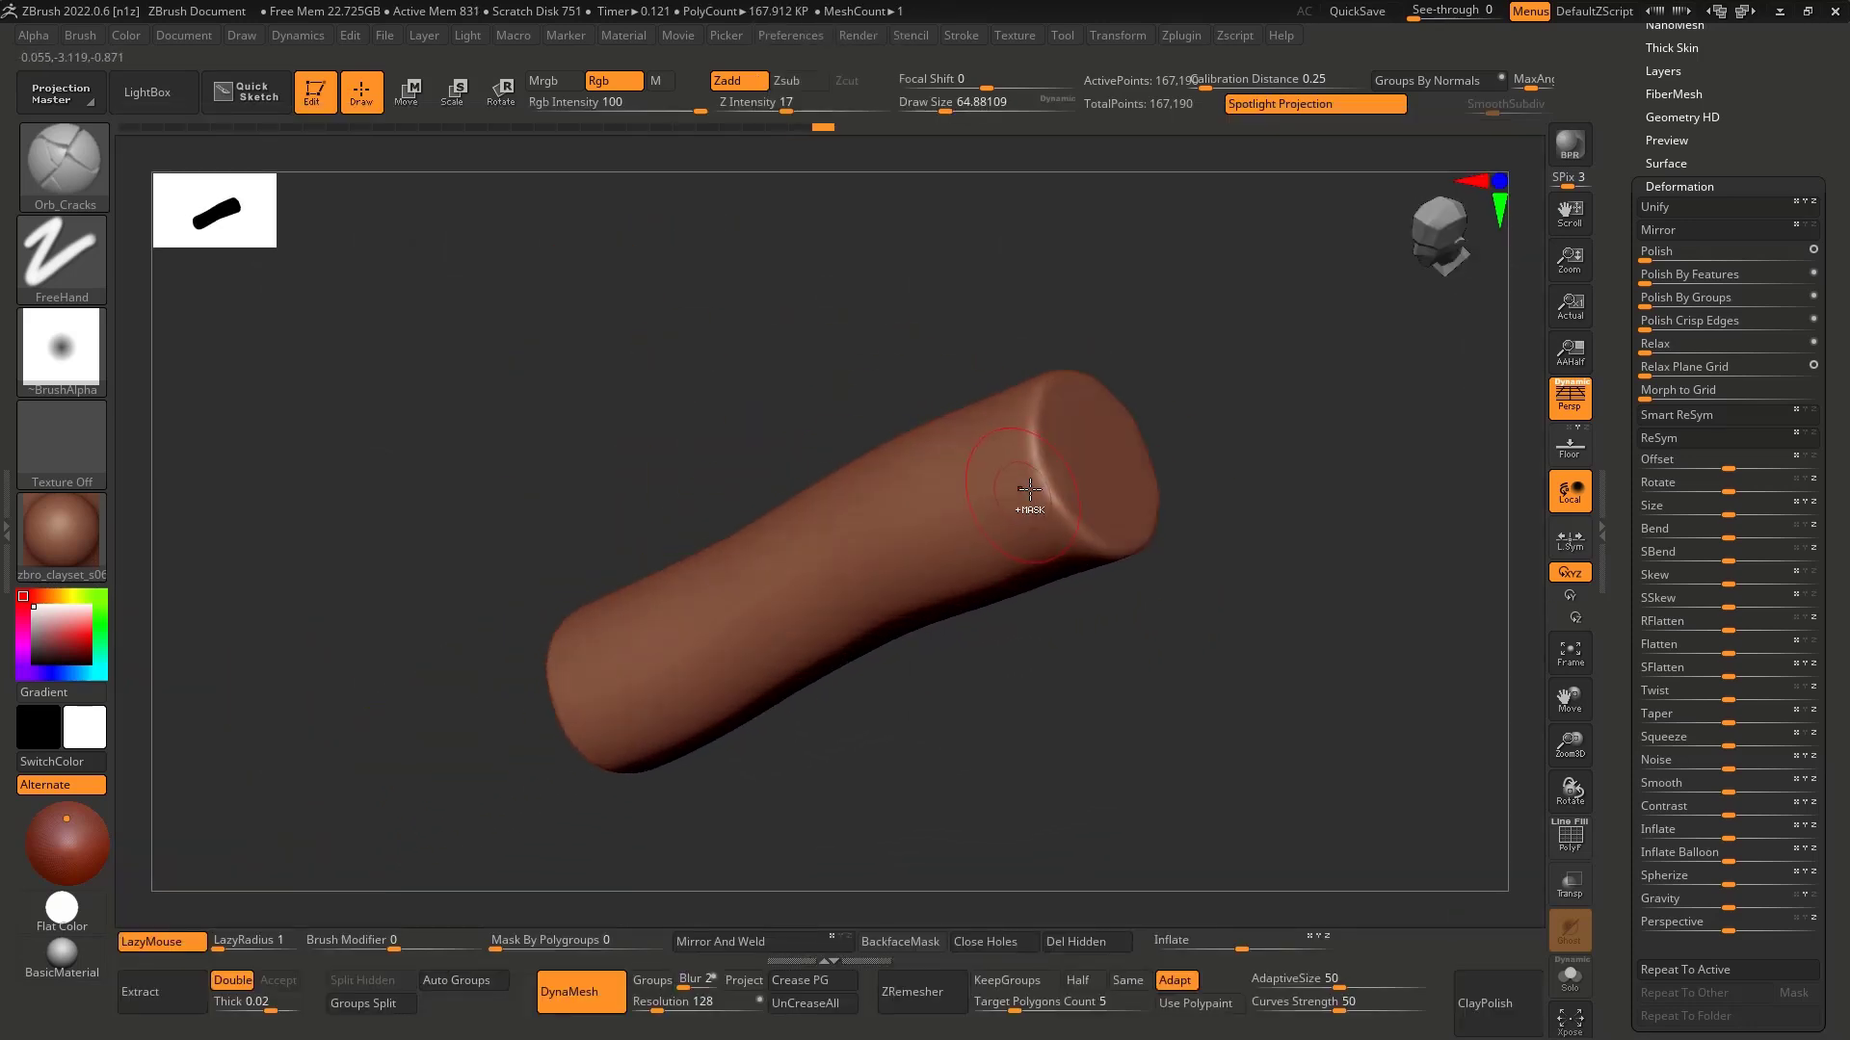
{"action": "key", "text": "s"}
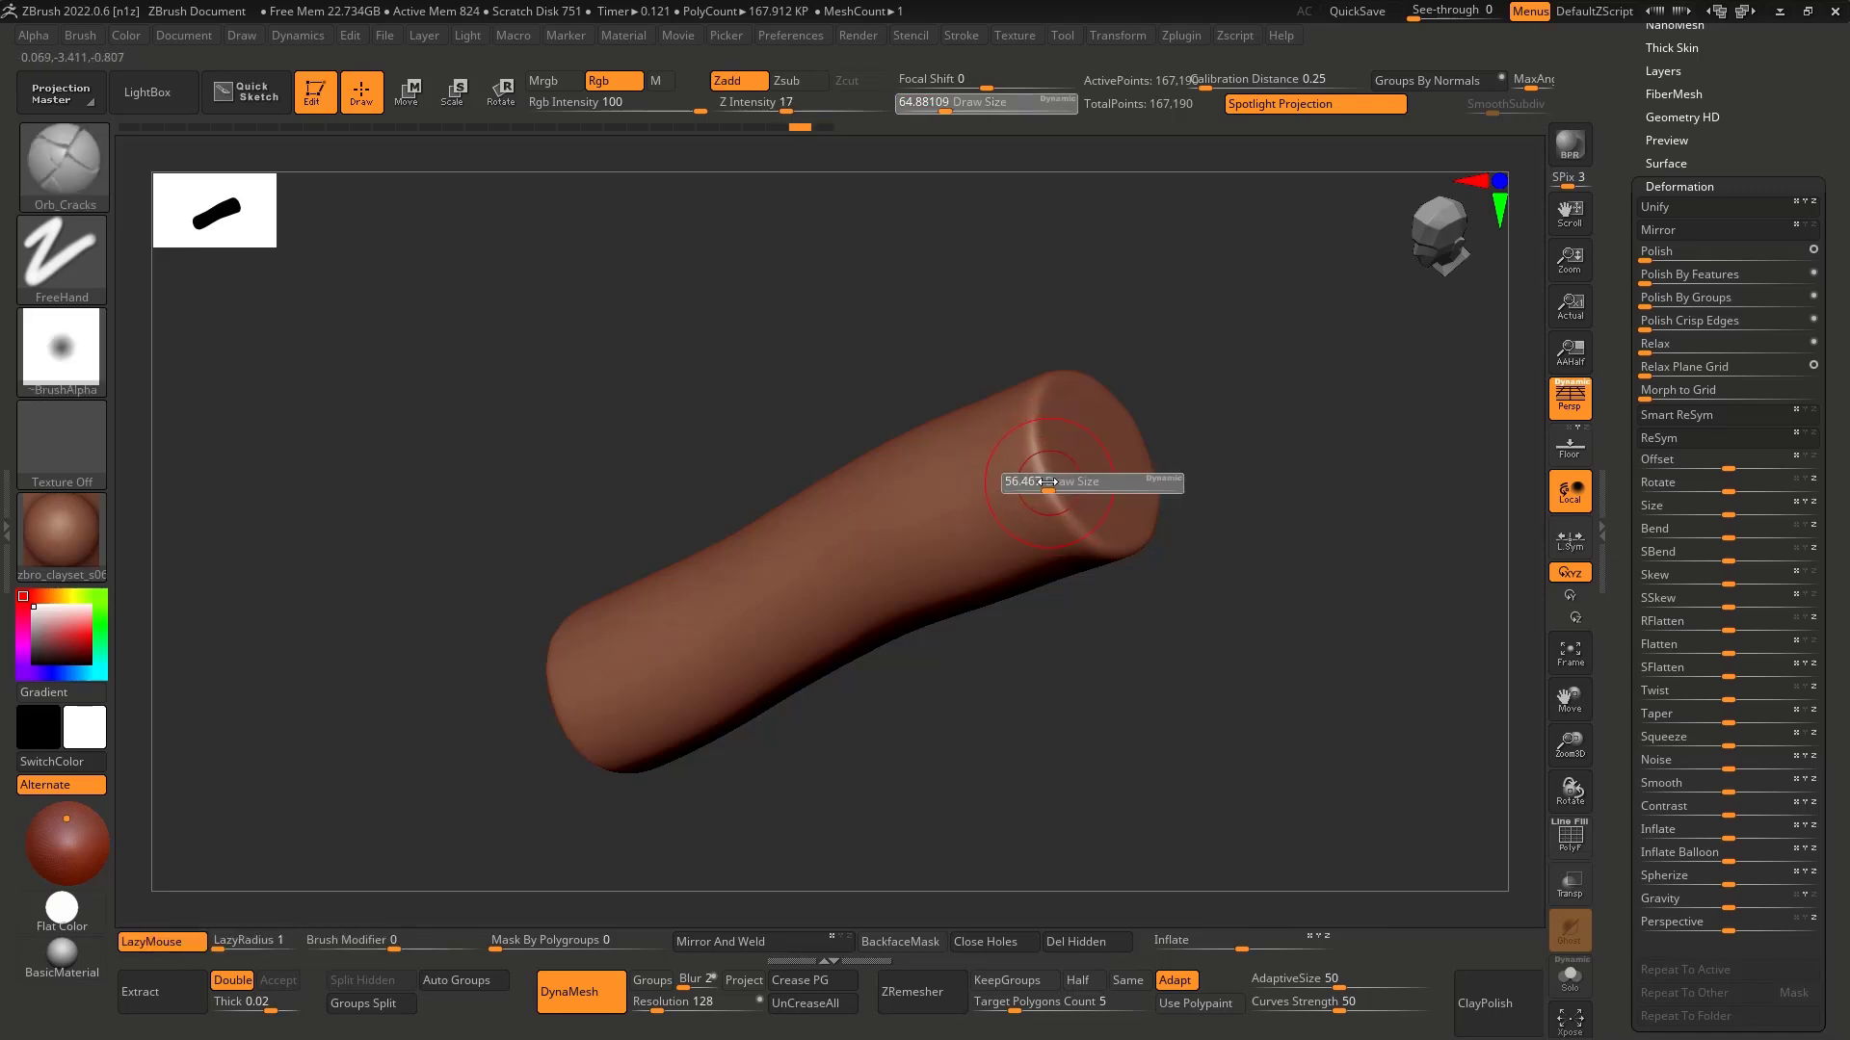
{"action": "left_click_drag", "start_coordinate": [1051, 482], "coordinate": [1046, 483]}
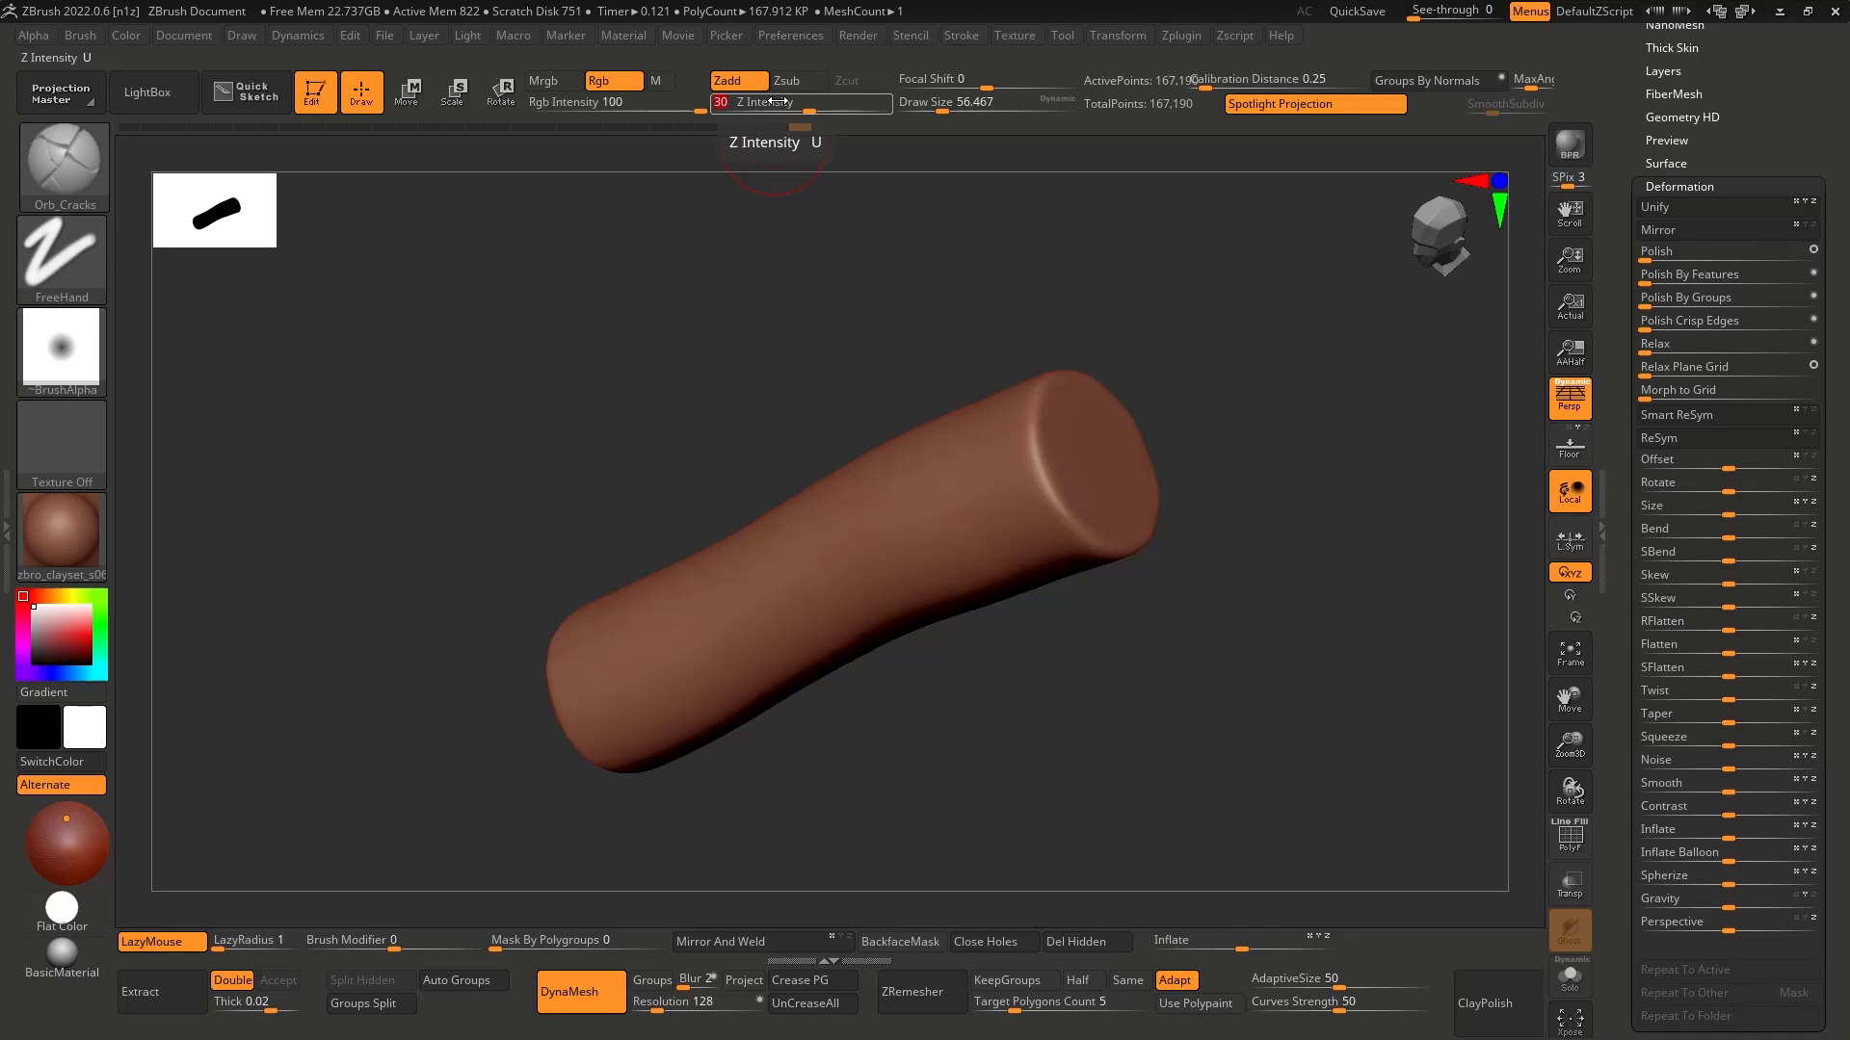
Step: Undo the trial crack and set Orb_Cracks to Z intensity 25 with a draw size of about 39
{"action": "key", "text": "ctrl+z"}
{"action": "key", "text": "ctrl"}
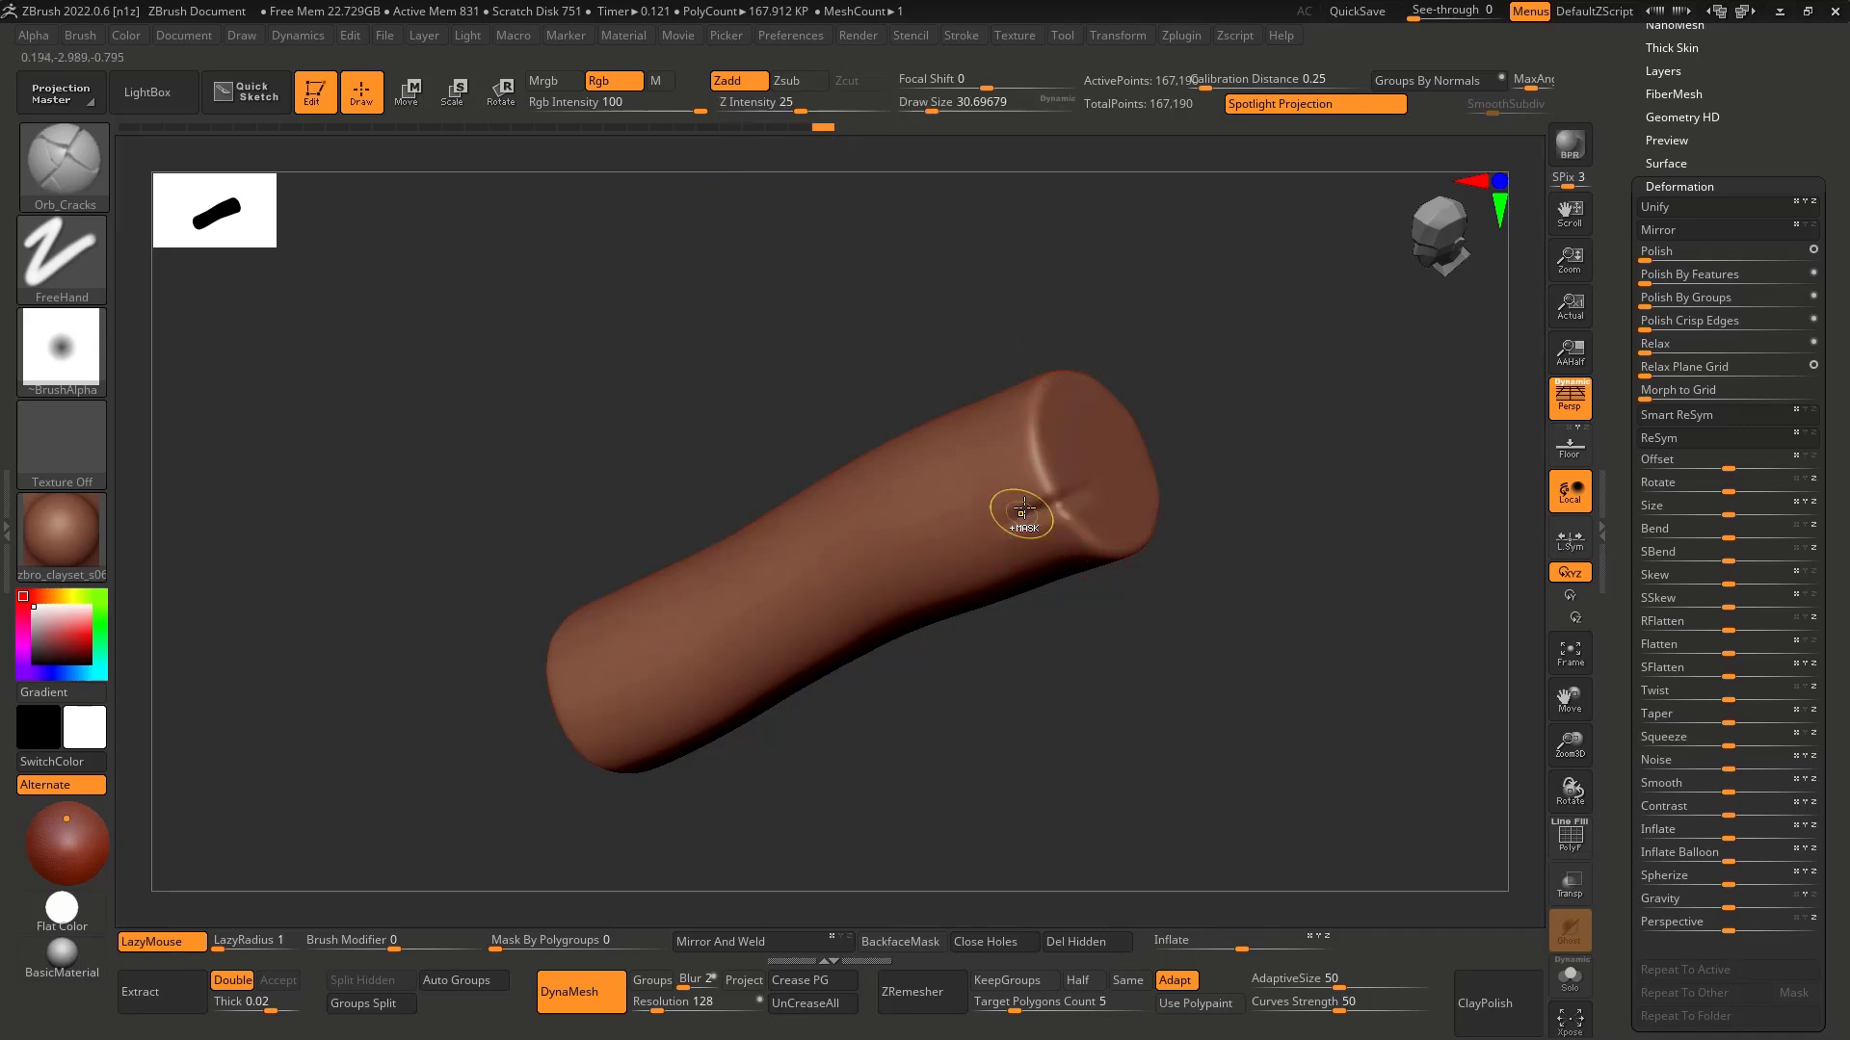
{"action": "key", "text": "bracketright"}
{"action": "right_click_drag", "start_coordinate": [927, 543], "coordinate": [1060, 511]}
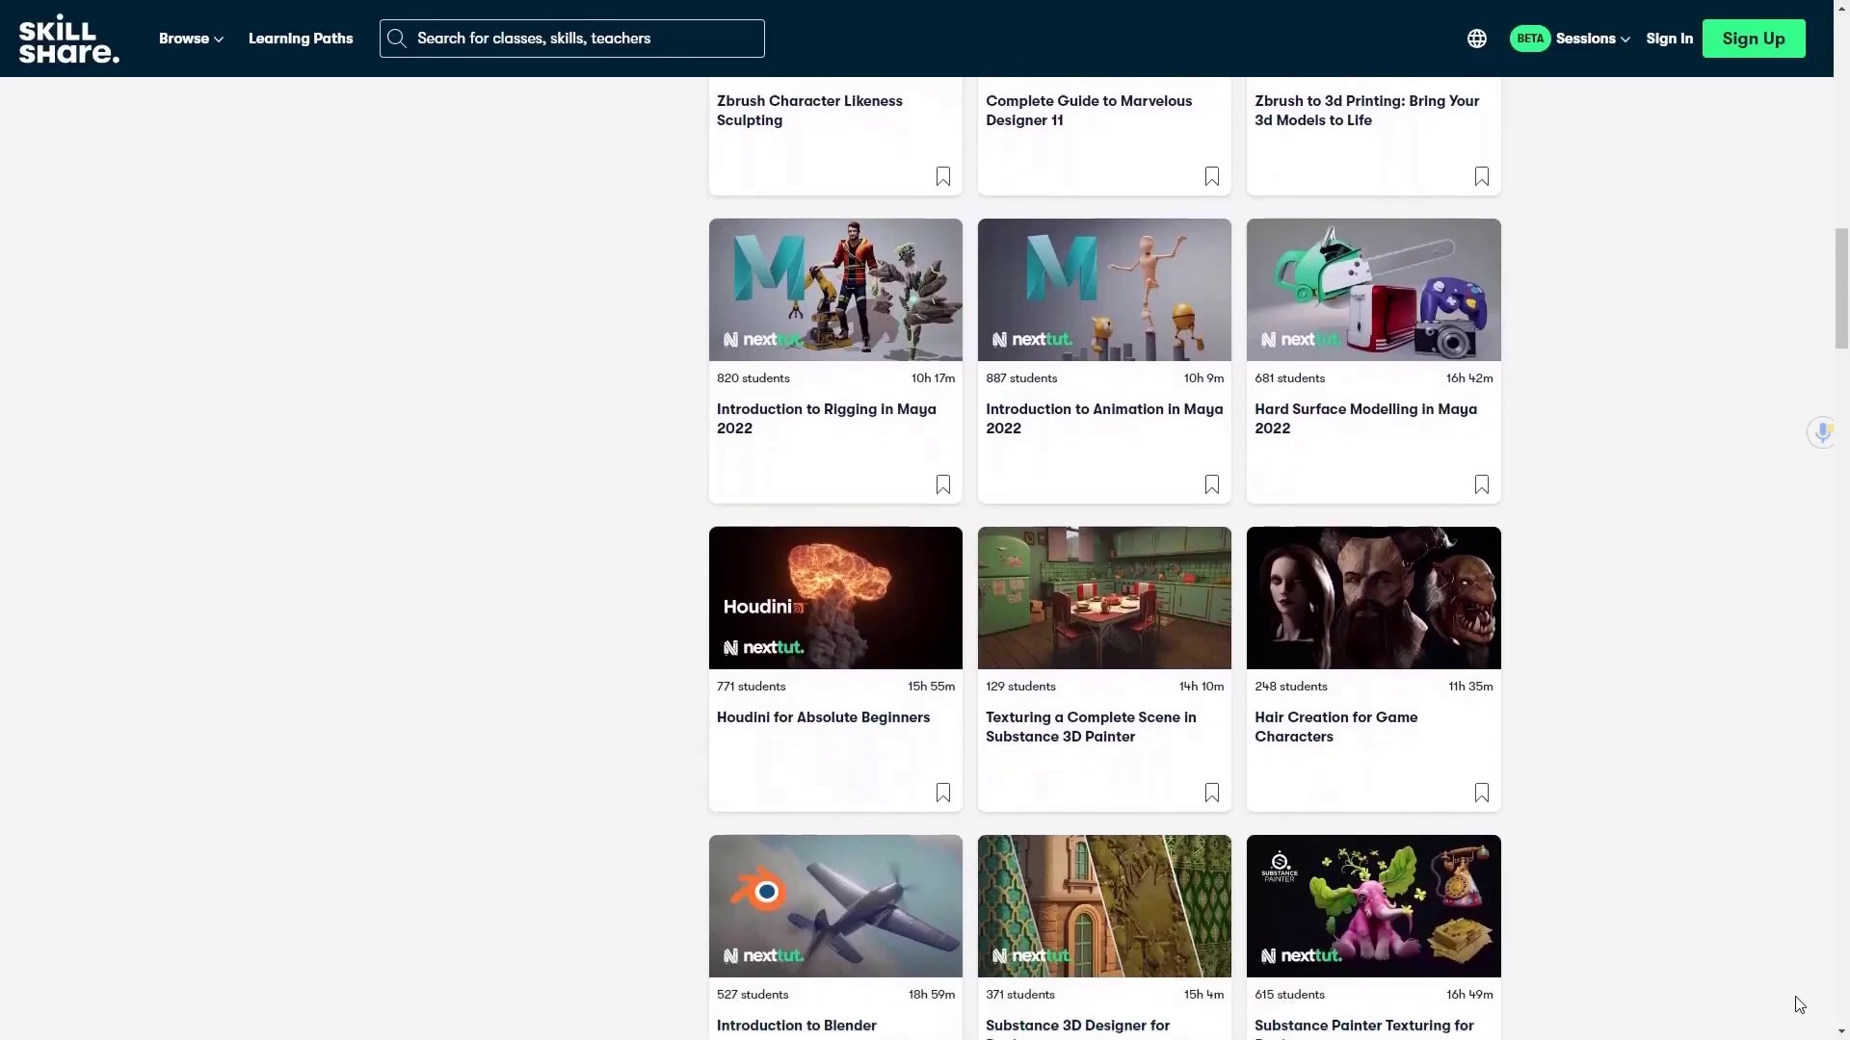
{"action": "scroll", "coordinate": [1804, 999], "scroll_direction": "down", "scroll_amount": 1}
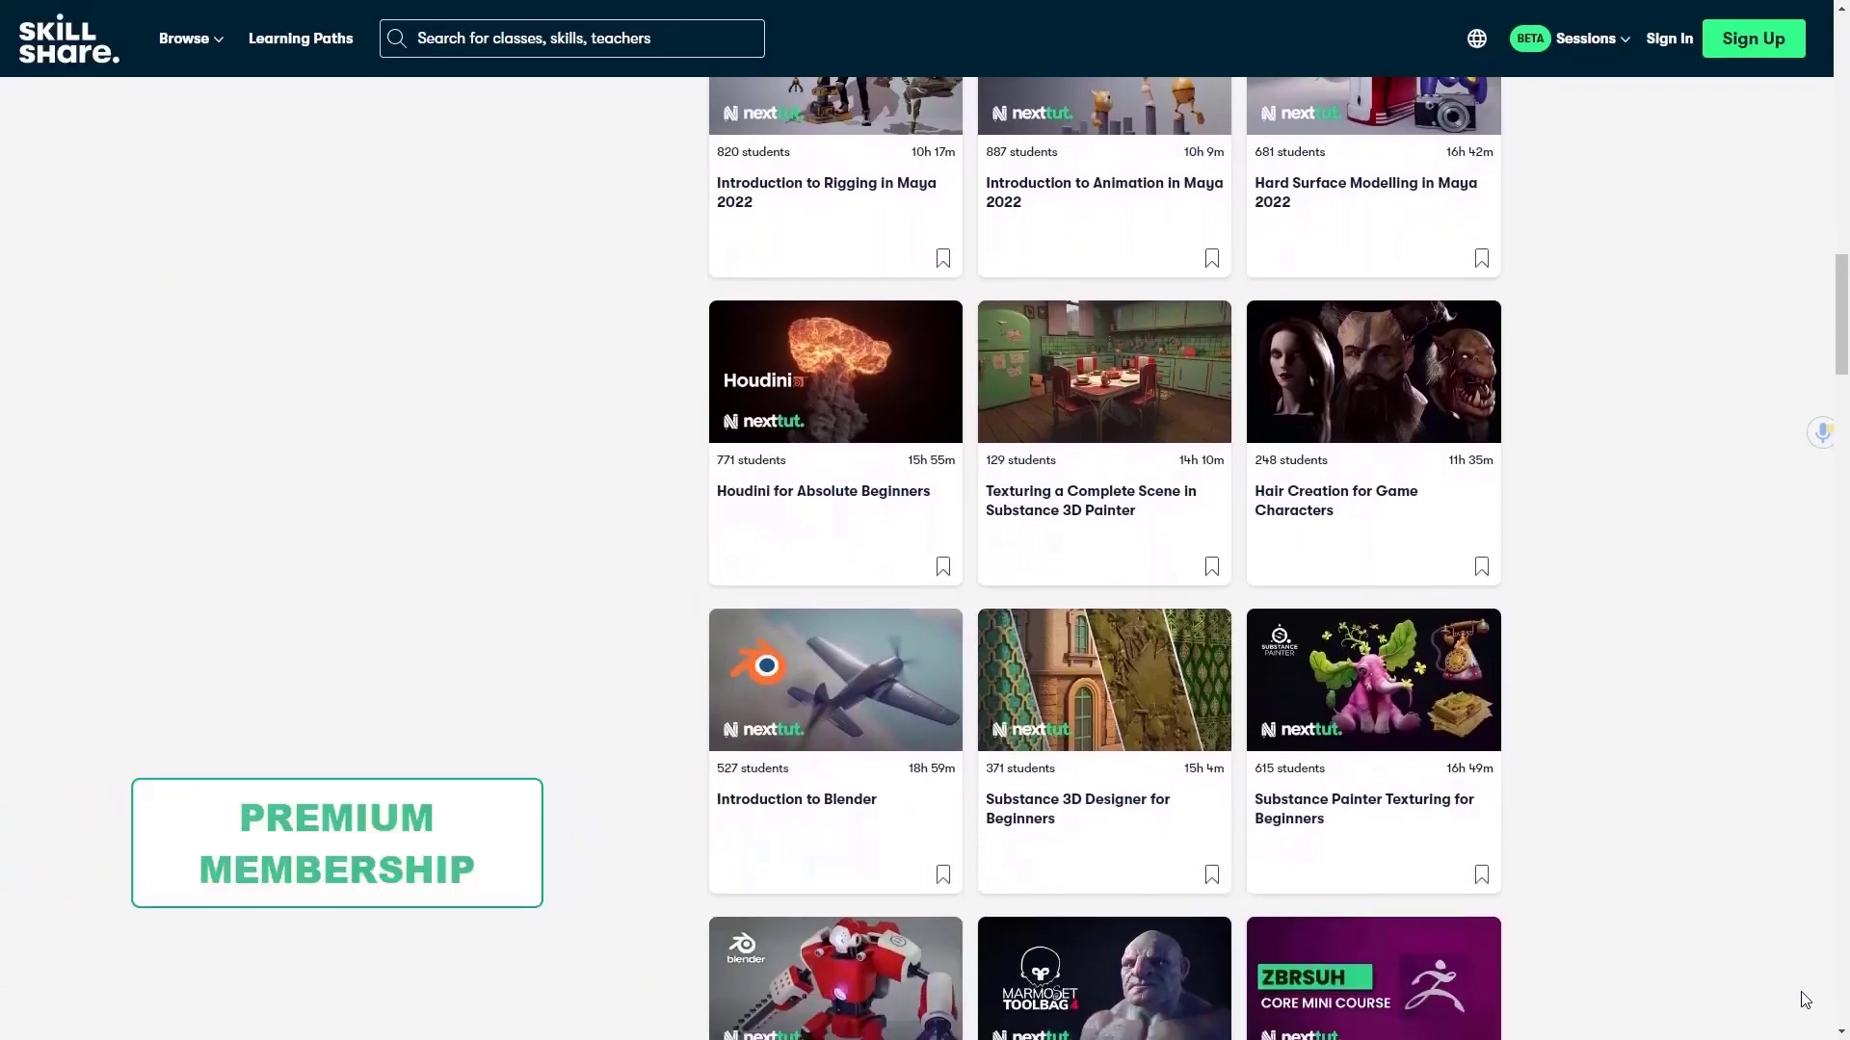
{"action": "scroll", "coordinate": [1804, 999], "scroll_direction": "down", "scroll_amount": 1}
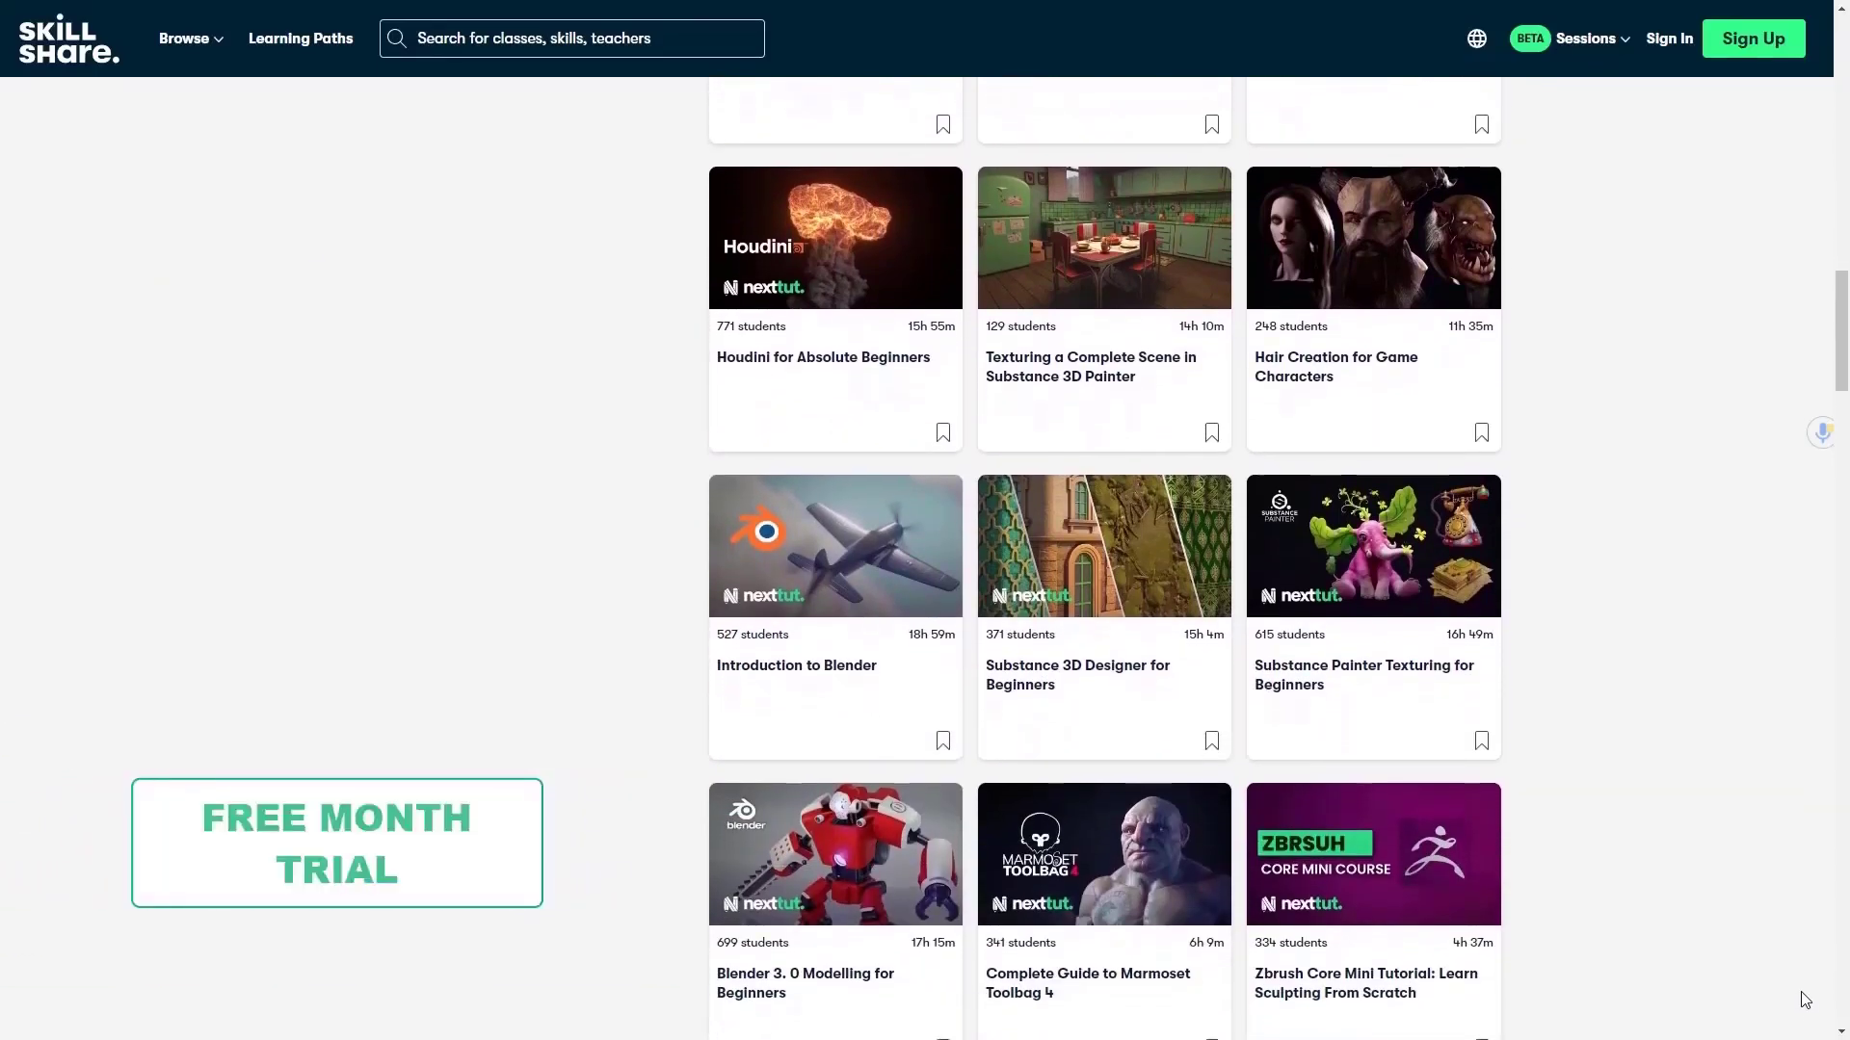
{"action": "scroll", "coordinate": [1805, 999], "scroll_direction": "down", "scroll_amount": 1}
{"action": "scroll", "coordinate": [1804, 999], "scroll_direction": "down", "scroll_amount": 2}
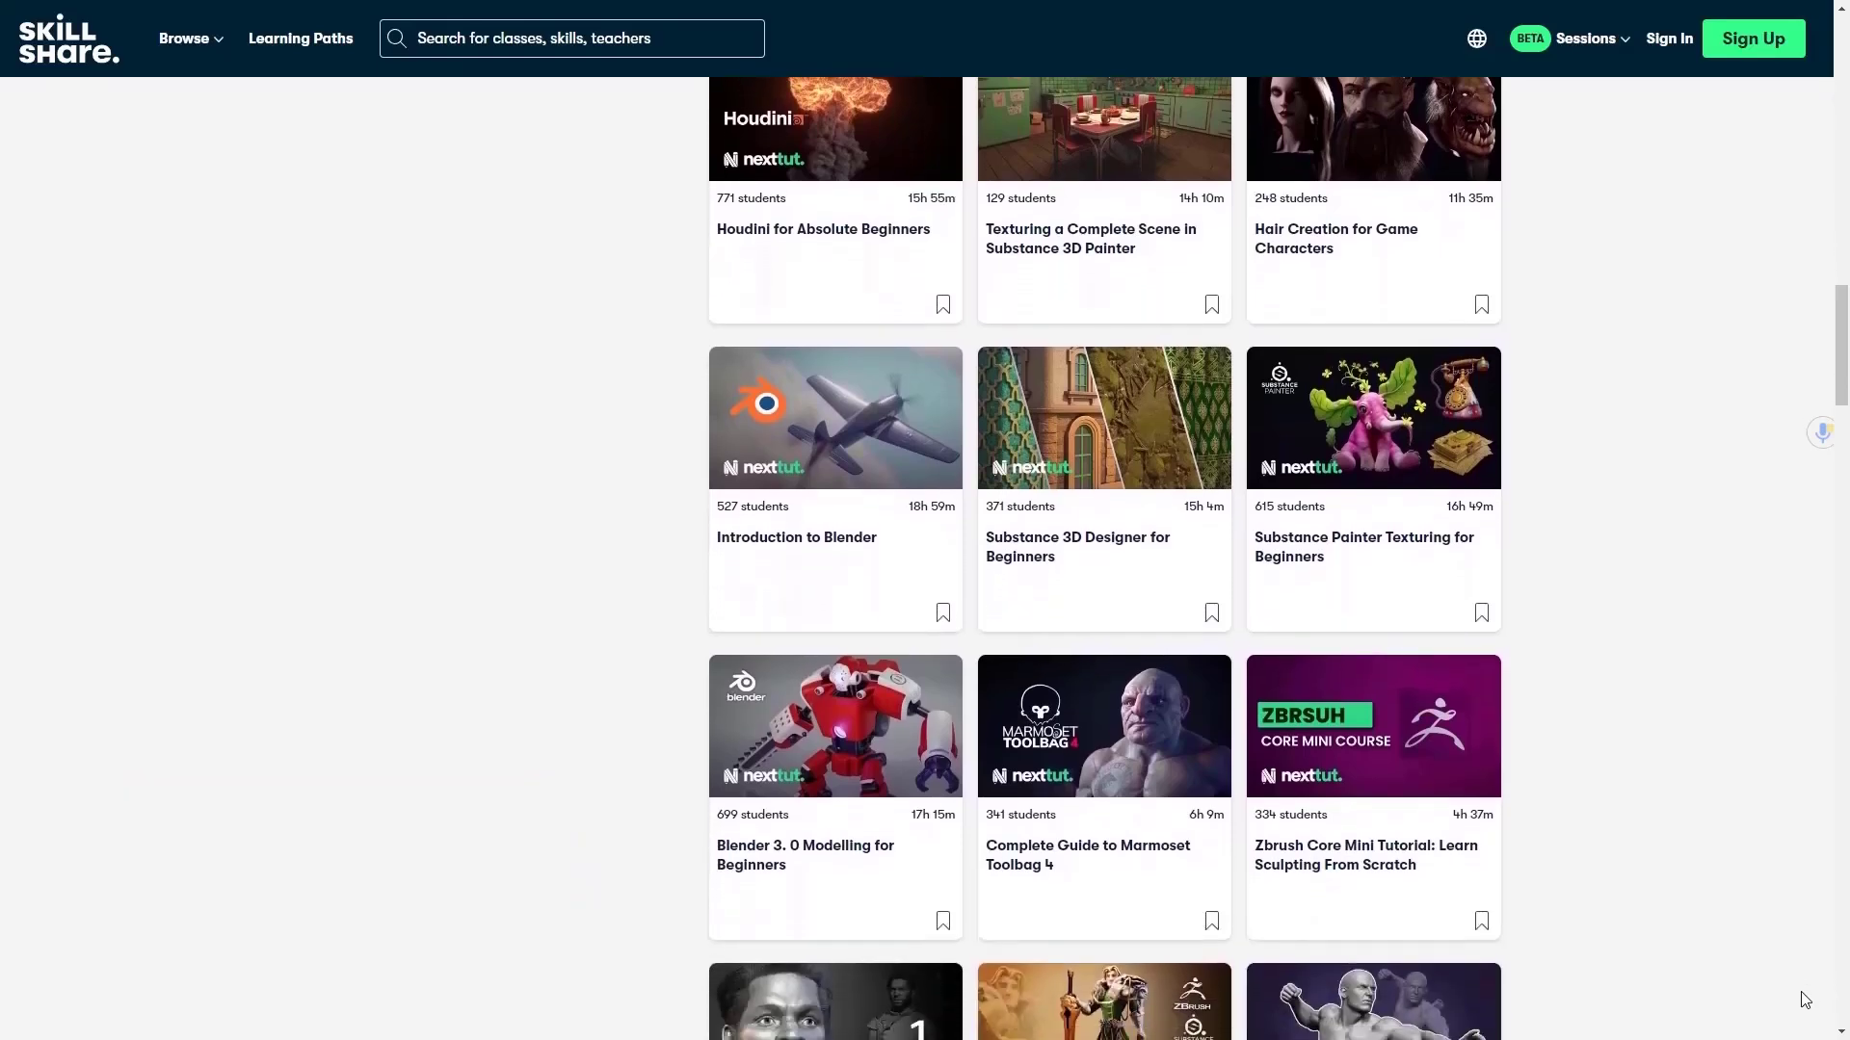
{"action": "scroll", "coordinate": [1804, 999], "scroll_direction": "down", "scroll_amount": 2}
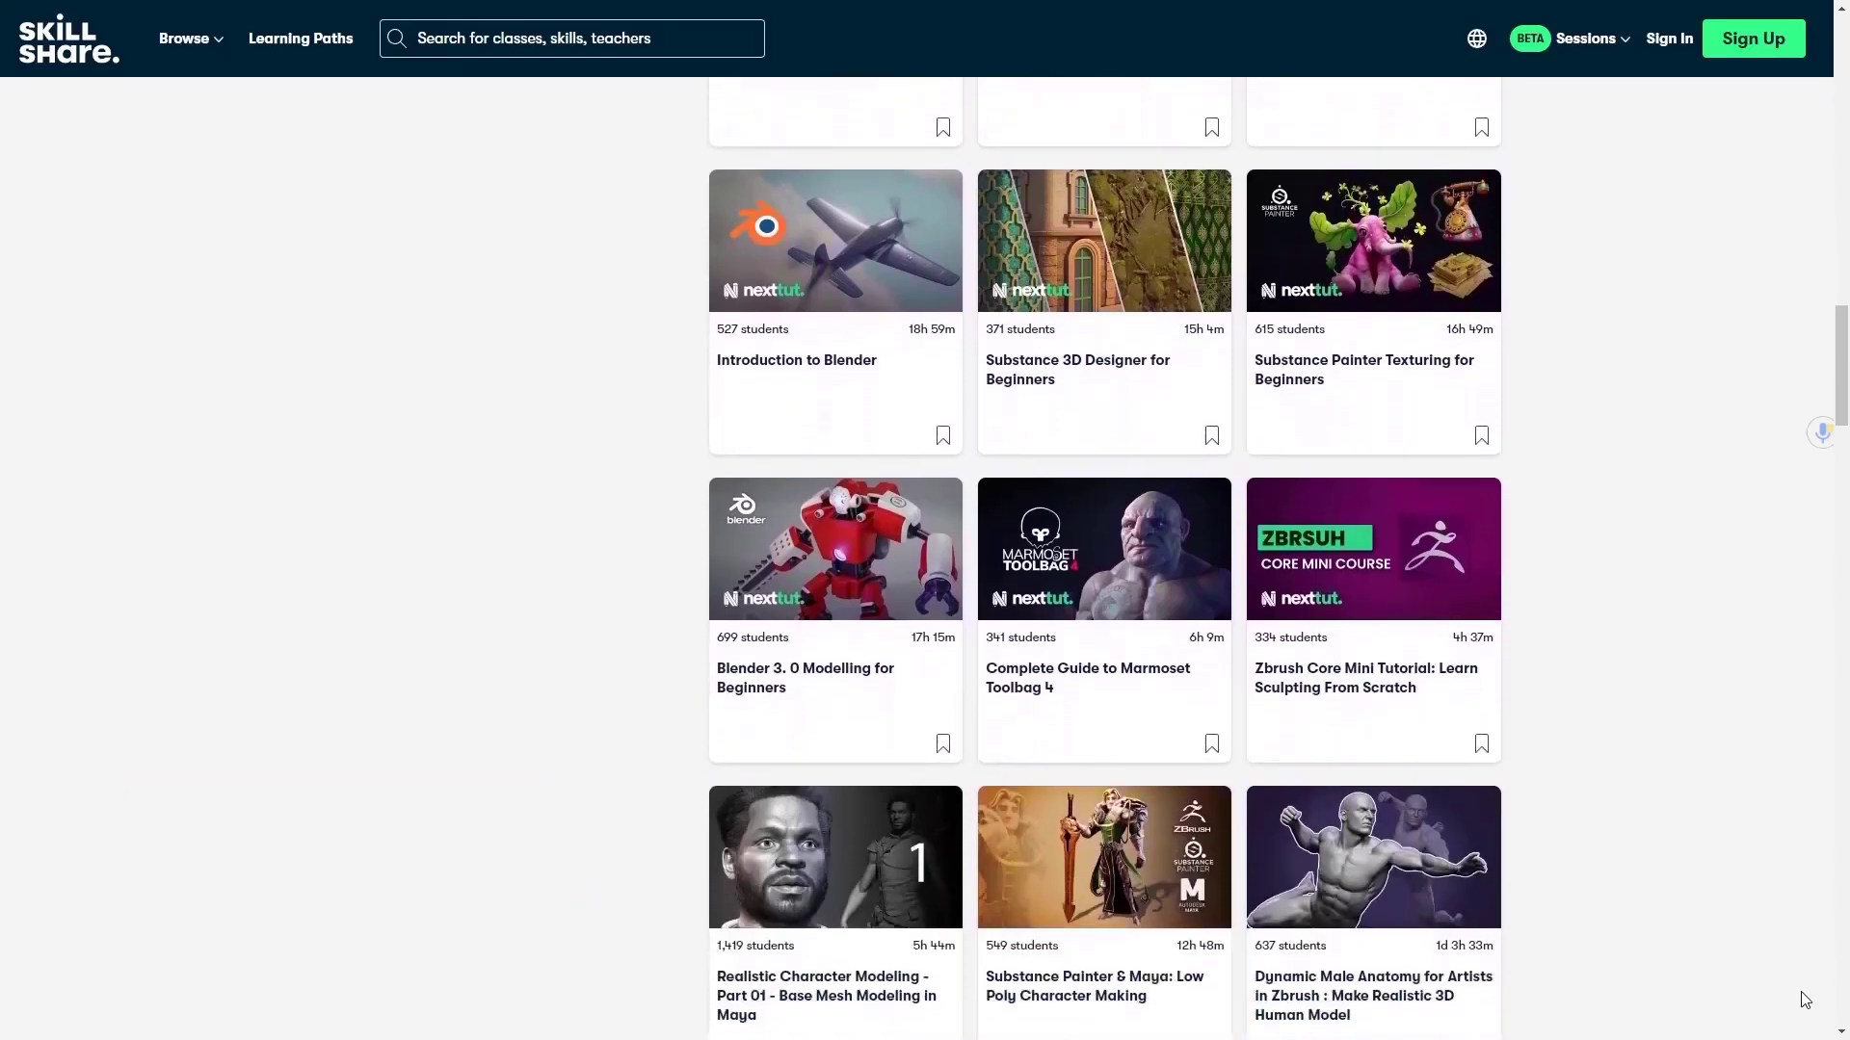
{"action": "scroll", "coordinate": [1804, 999], "scroll_direction": "down", "scroll_amount": 2}
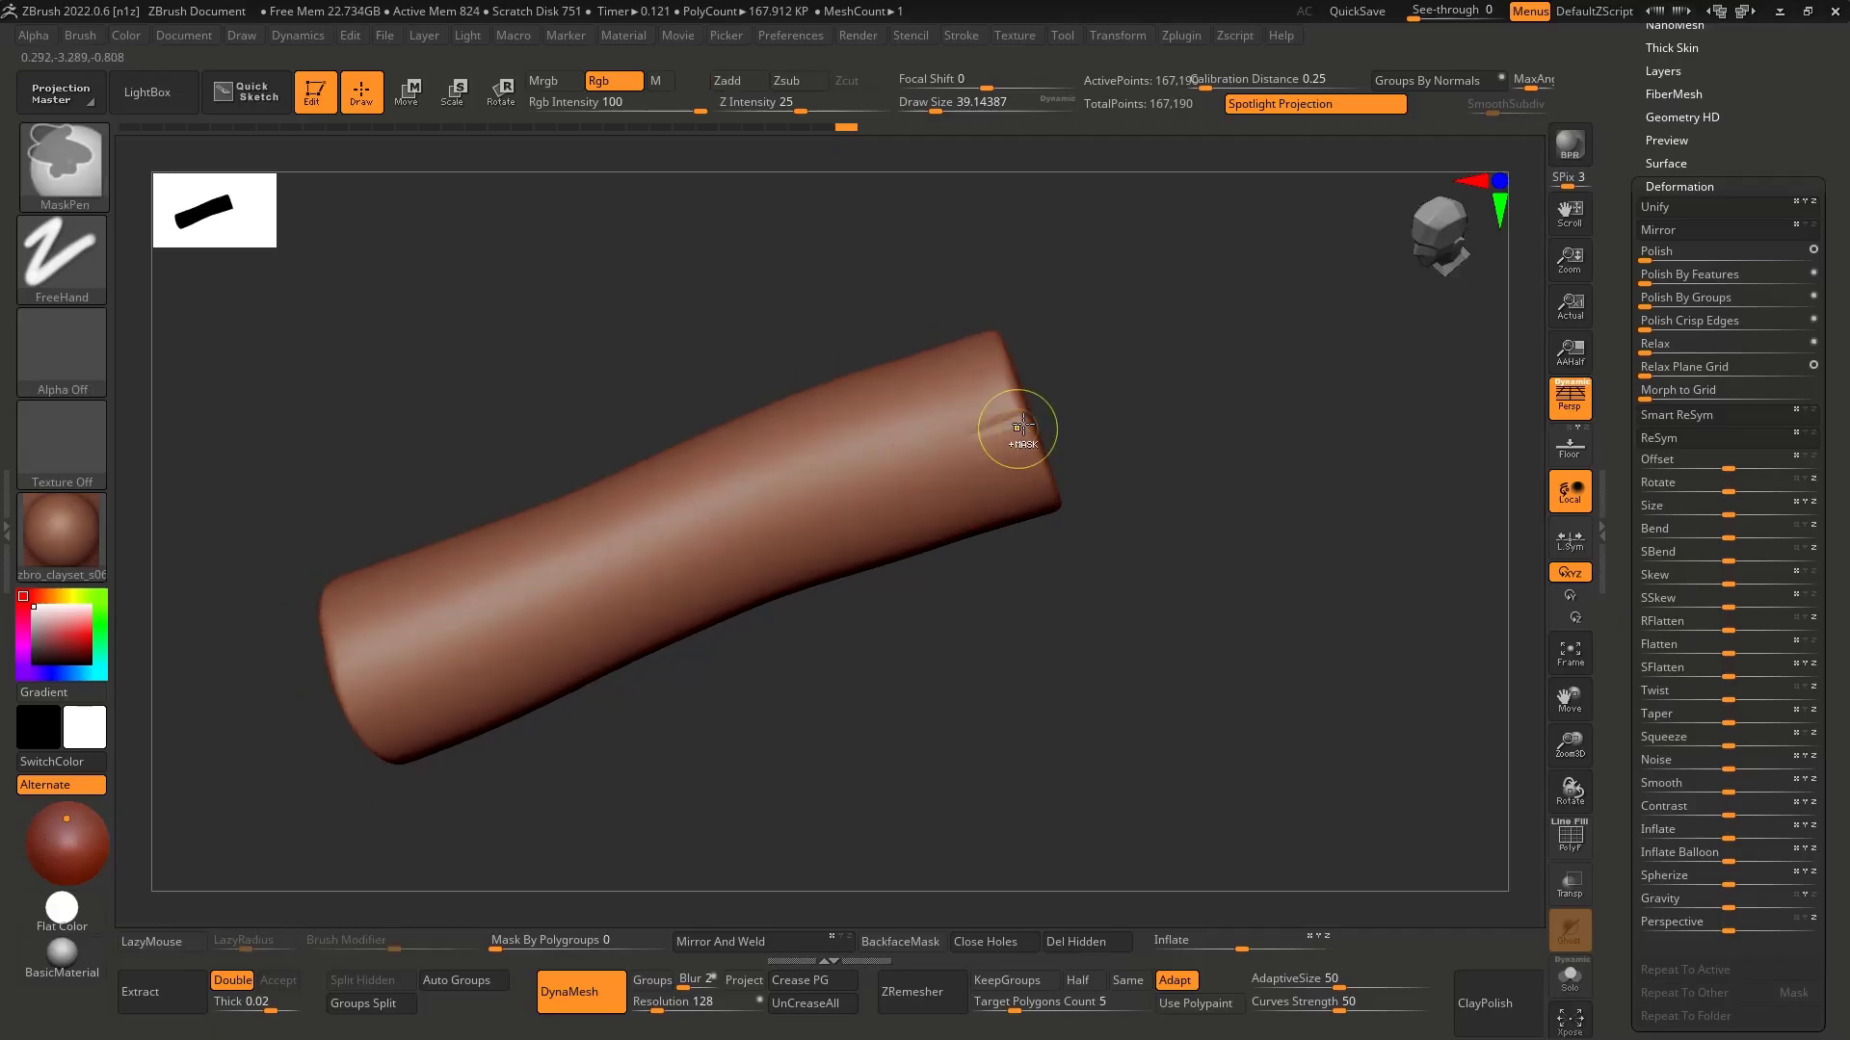
Step: Carve a long crack with Orb_Cracks from the post's top rim to near the middle of its side, undoing unwanted strokes
{"action": "key", "text": "ctrl+z"}
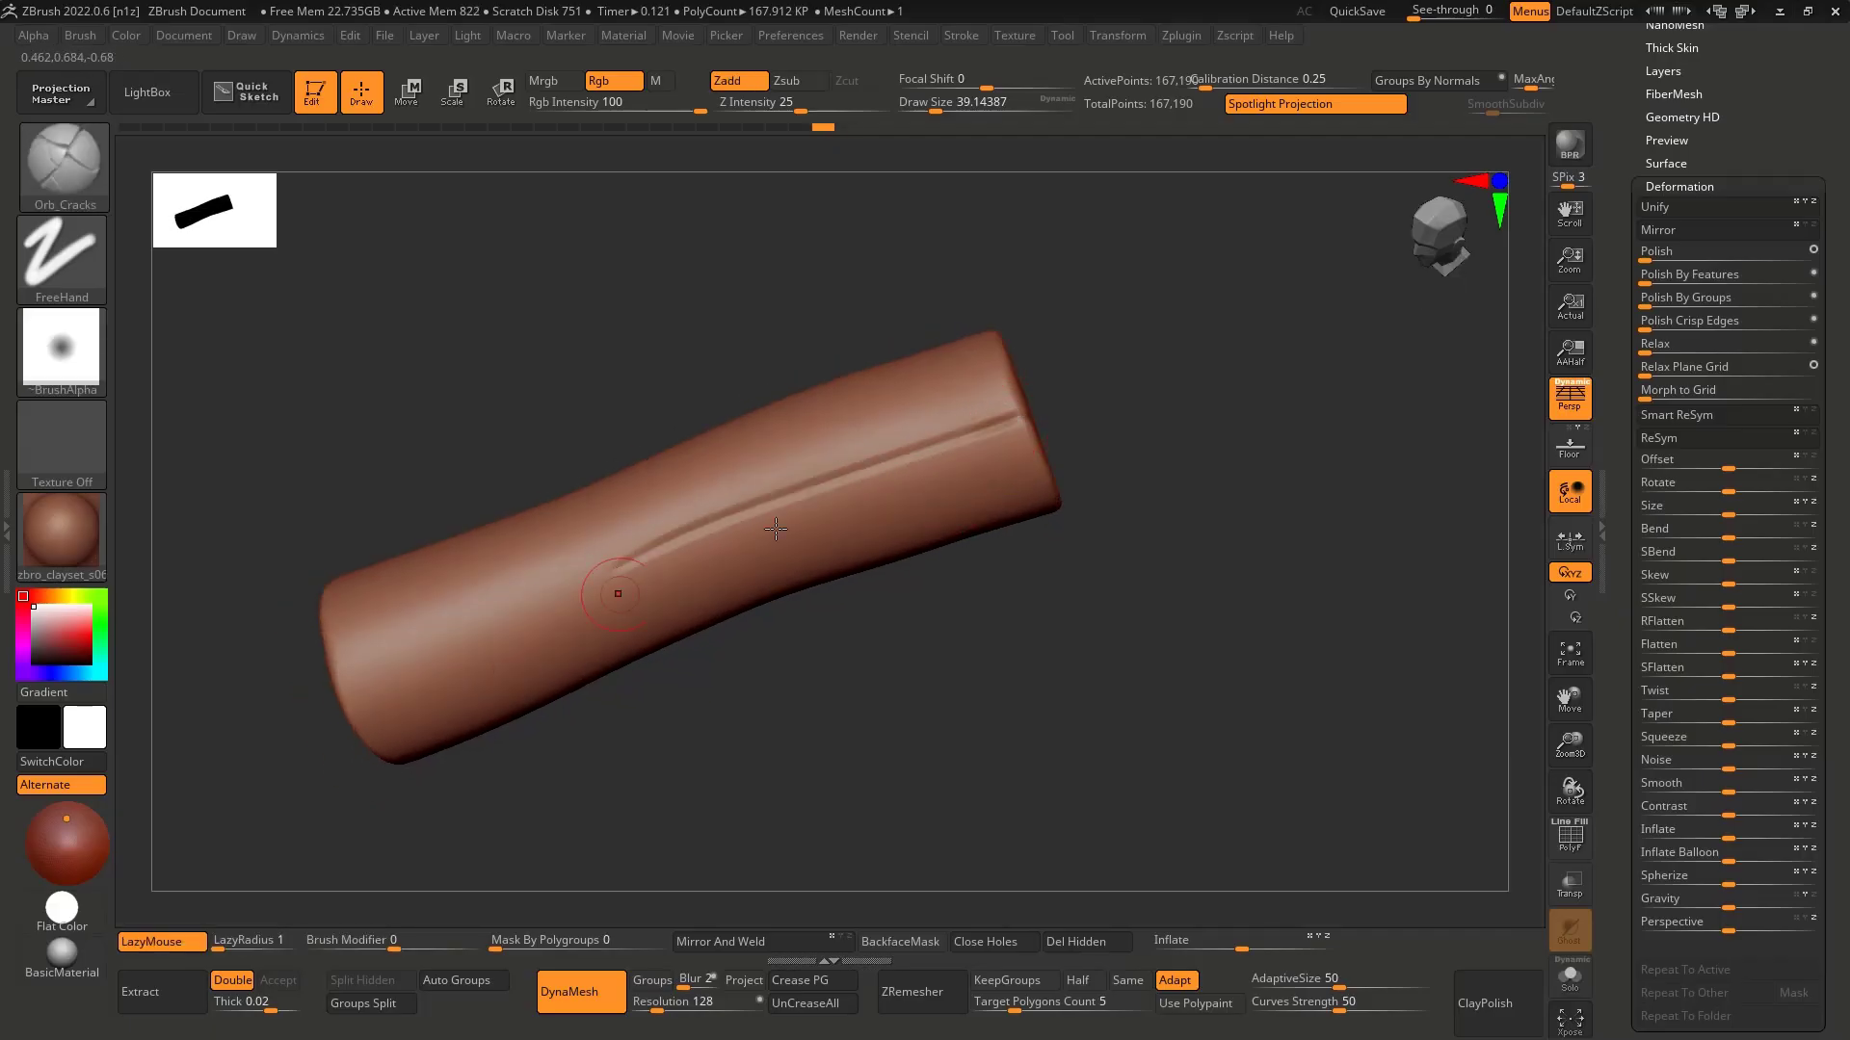
{"action": "left_click_drag", "start_coordinate": [1117, 472], "coordinate": [924, 475]}
{"action": "key", "text": "ctrl+z"}
{"action": "left_click_drag", "start_coordinate": [1025, 416], "coordinate": [783, 522]}
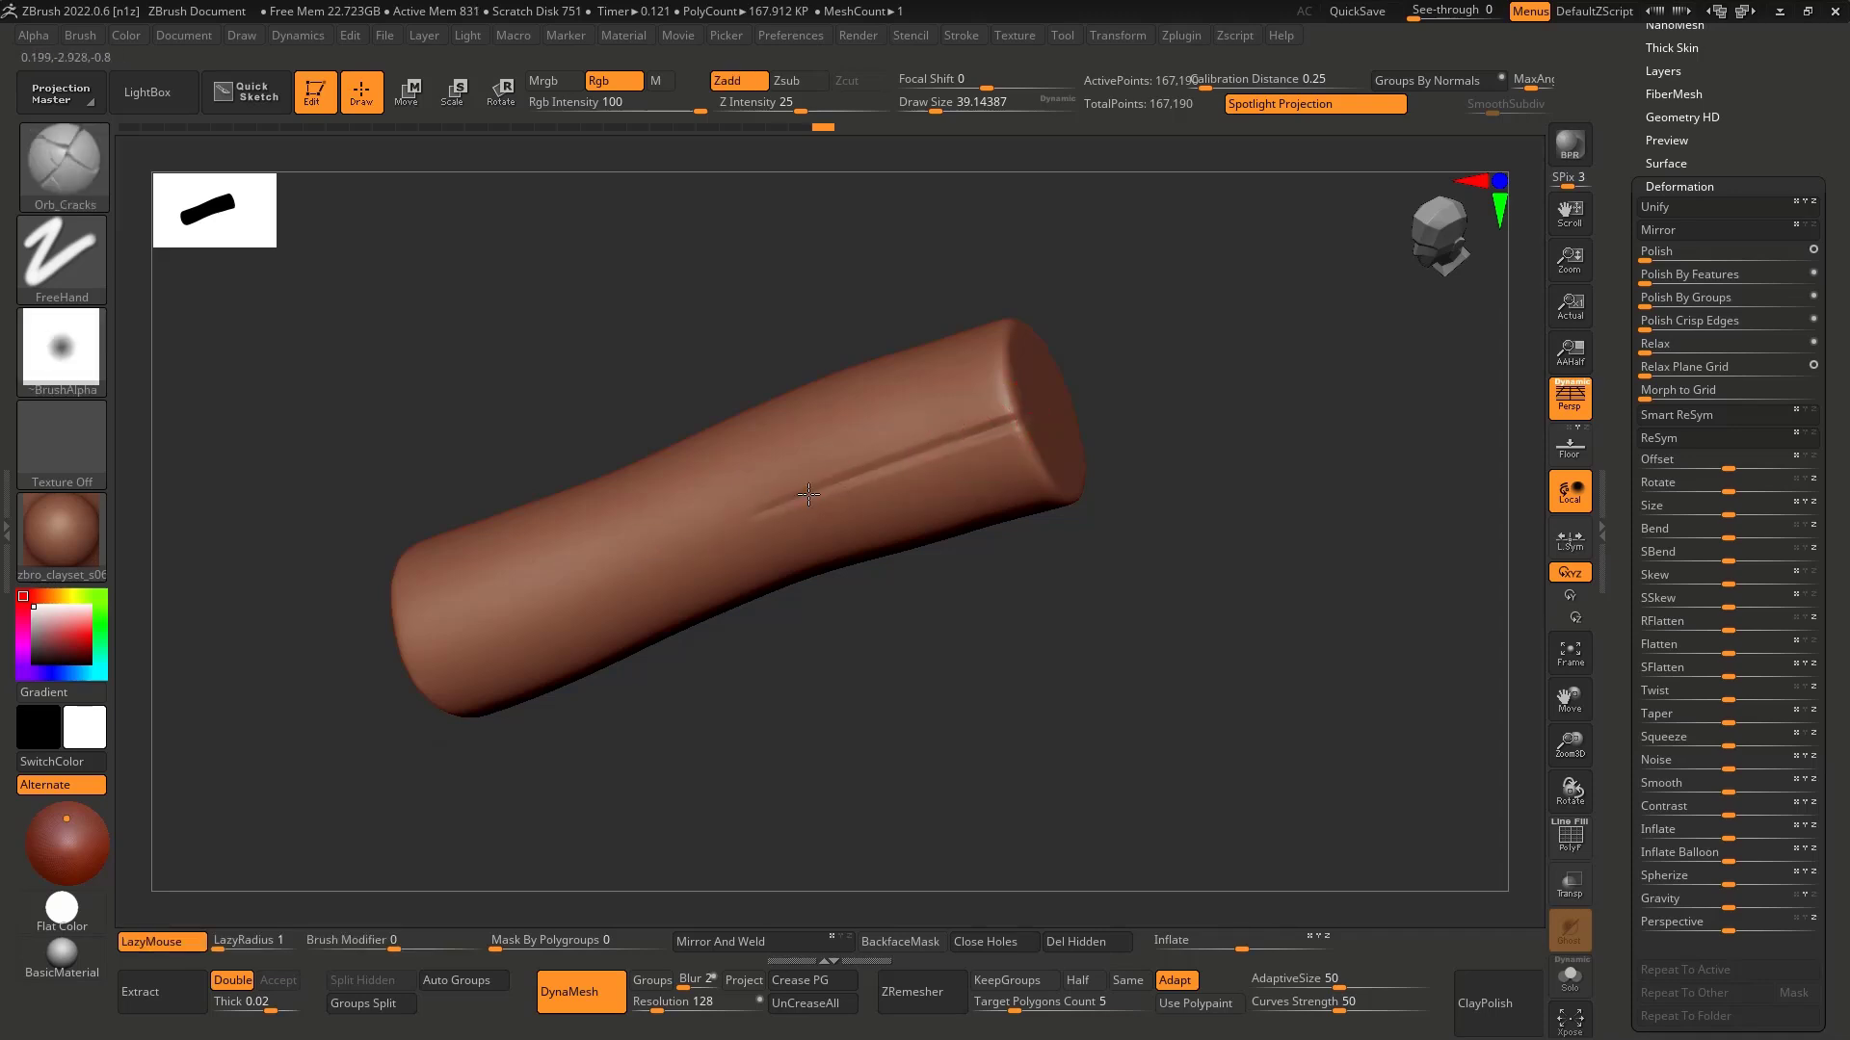
{"action": "mouse_move", "coordinate": [582, 576]}
{"action": "right_mouse_down"}
{"action": "mouse_move", "coordinate": [645, 504]}
{"action": "mouse_move", "coordinate": [496, 578]}
{"action": "mouse_move", "coordinate": [511, 607]}
{"action": "right_mouse_up"}
{"action": "key", "text": "ctrl+z"}
{"action": "key", "text": "ctrl+z"}
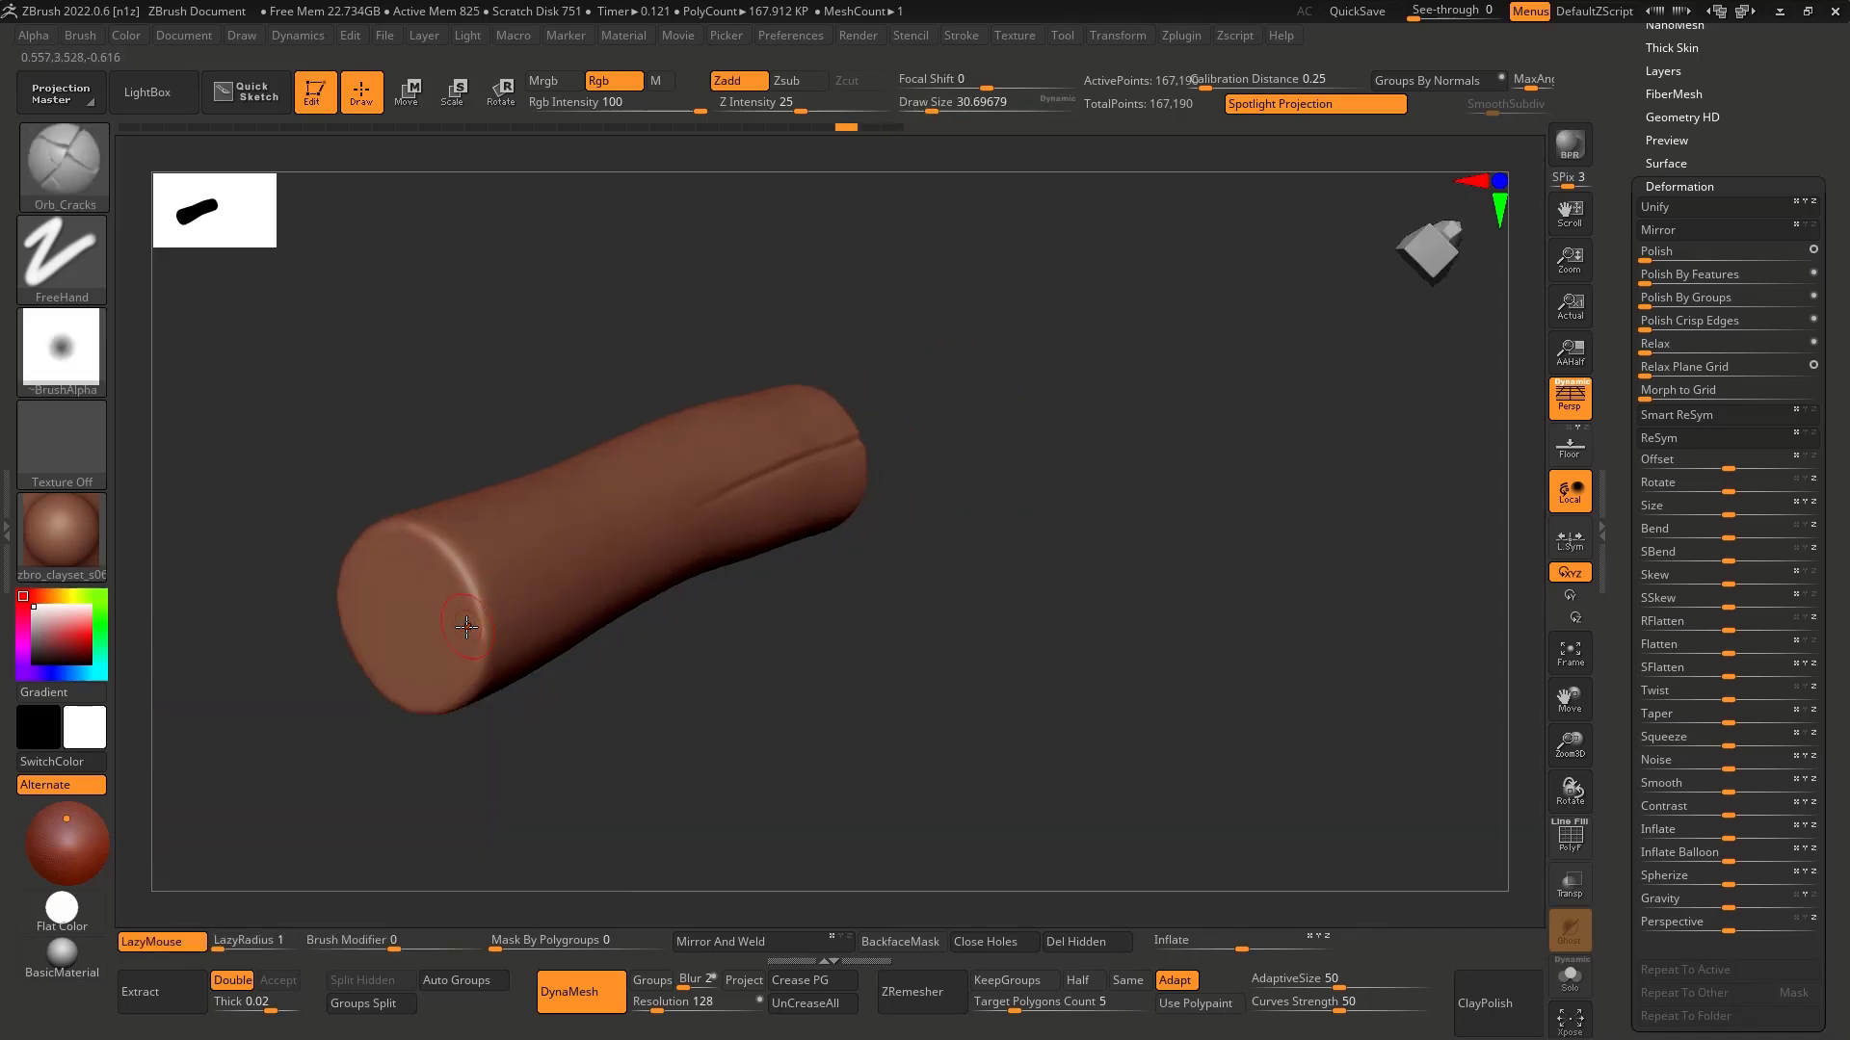
Step: Carve a shorter crack from the post's bottom rim up its side with a draw size of about 37
{"action": "key", "text": "bracketright"}
{"action": "key", "text": "ctrl"}
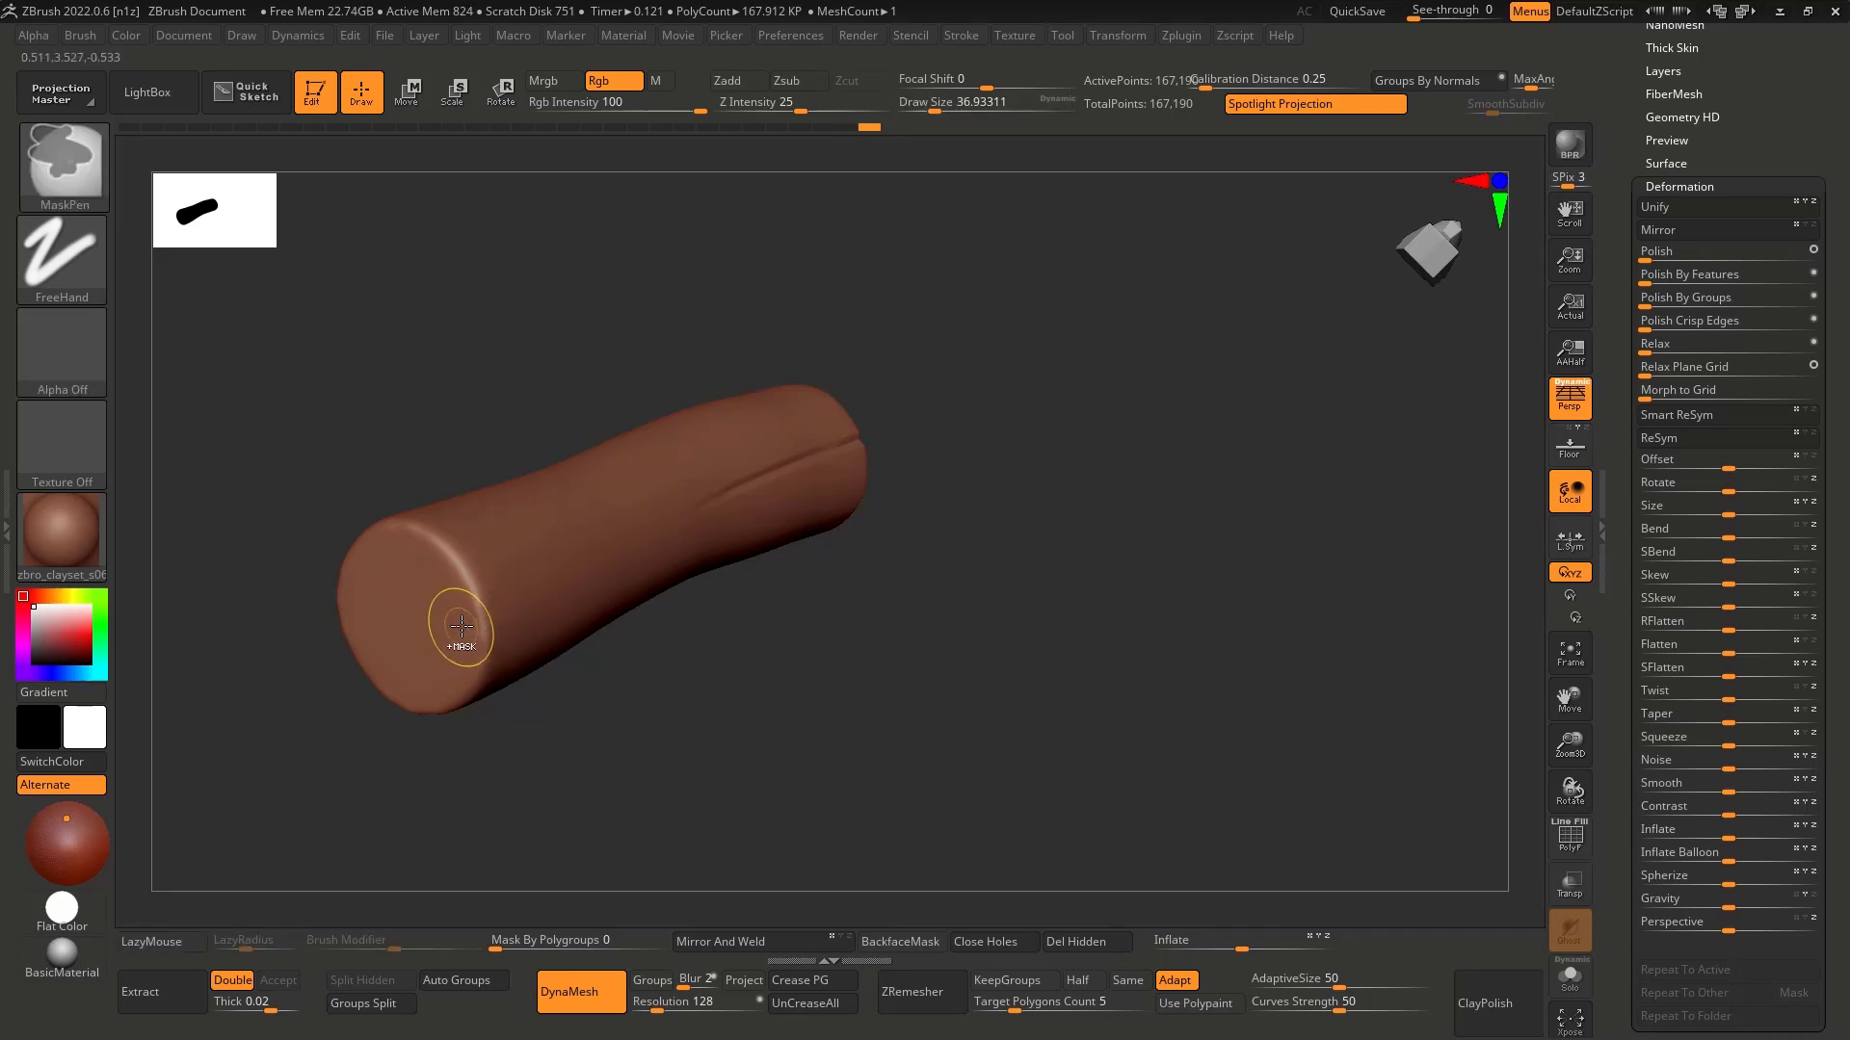
{"action": "key", "text": "ctrl"}
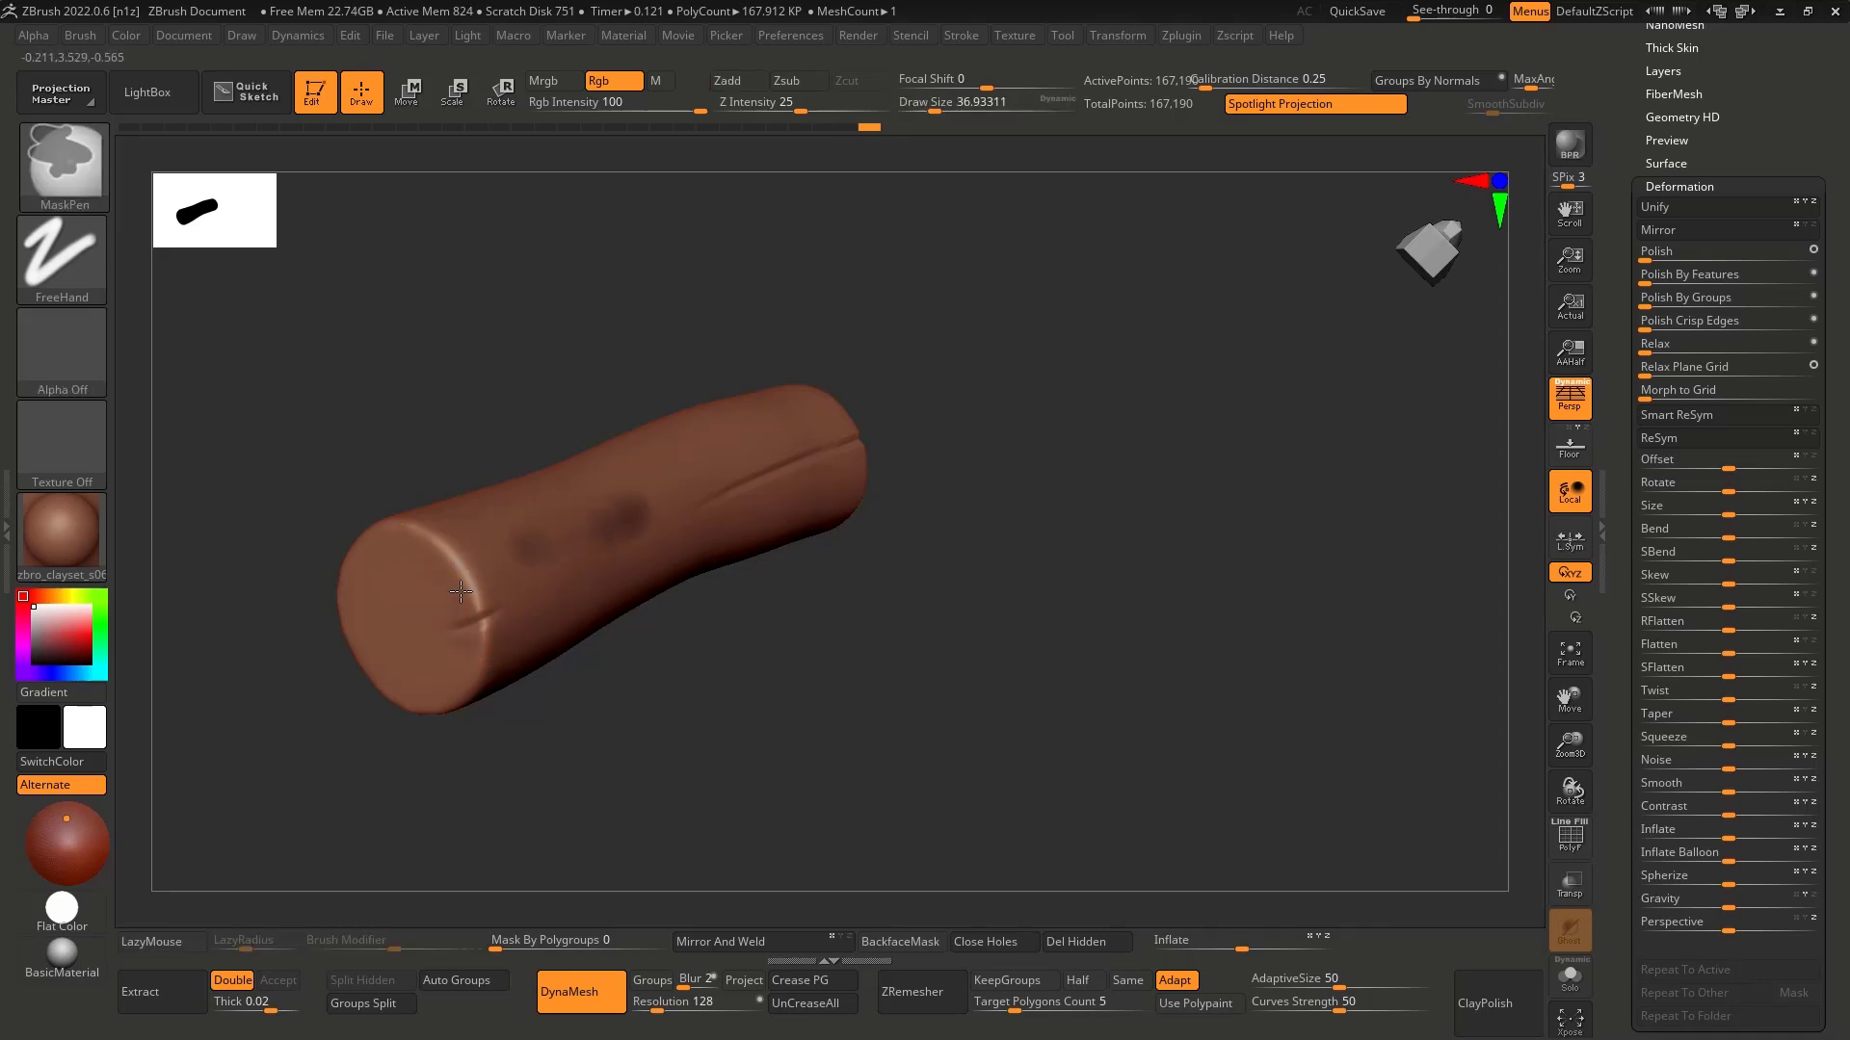
{"action": "left_click_drag", "start_coordinate": [607, 572], "coordinate": [626, 567]}
{"action": "right_click_drag", "start_coordinate": [626, 566], "coordinate": [593, 568]}
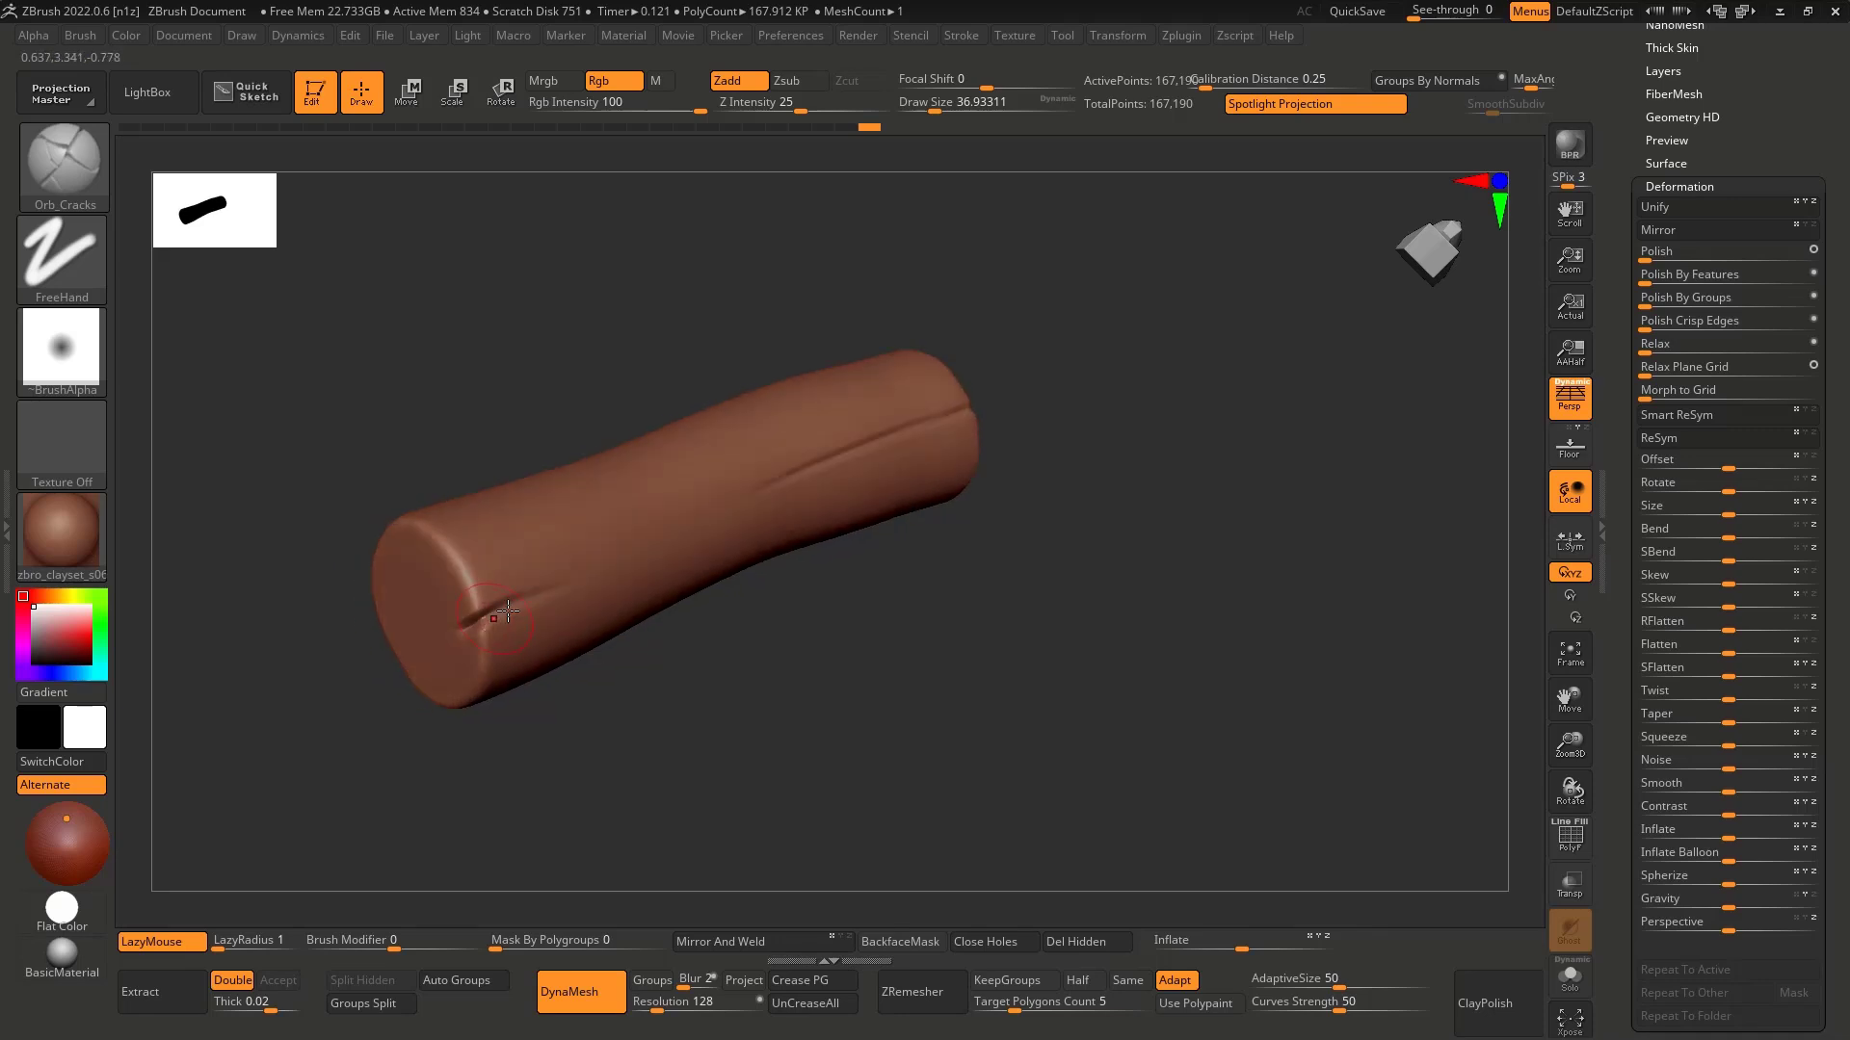
{"action": "key", "text": "ctrl+z"}
{"action": "left_click_drag", "start_coordinate": [460, 635], "coordinate": [642, 576]}
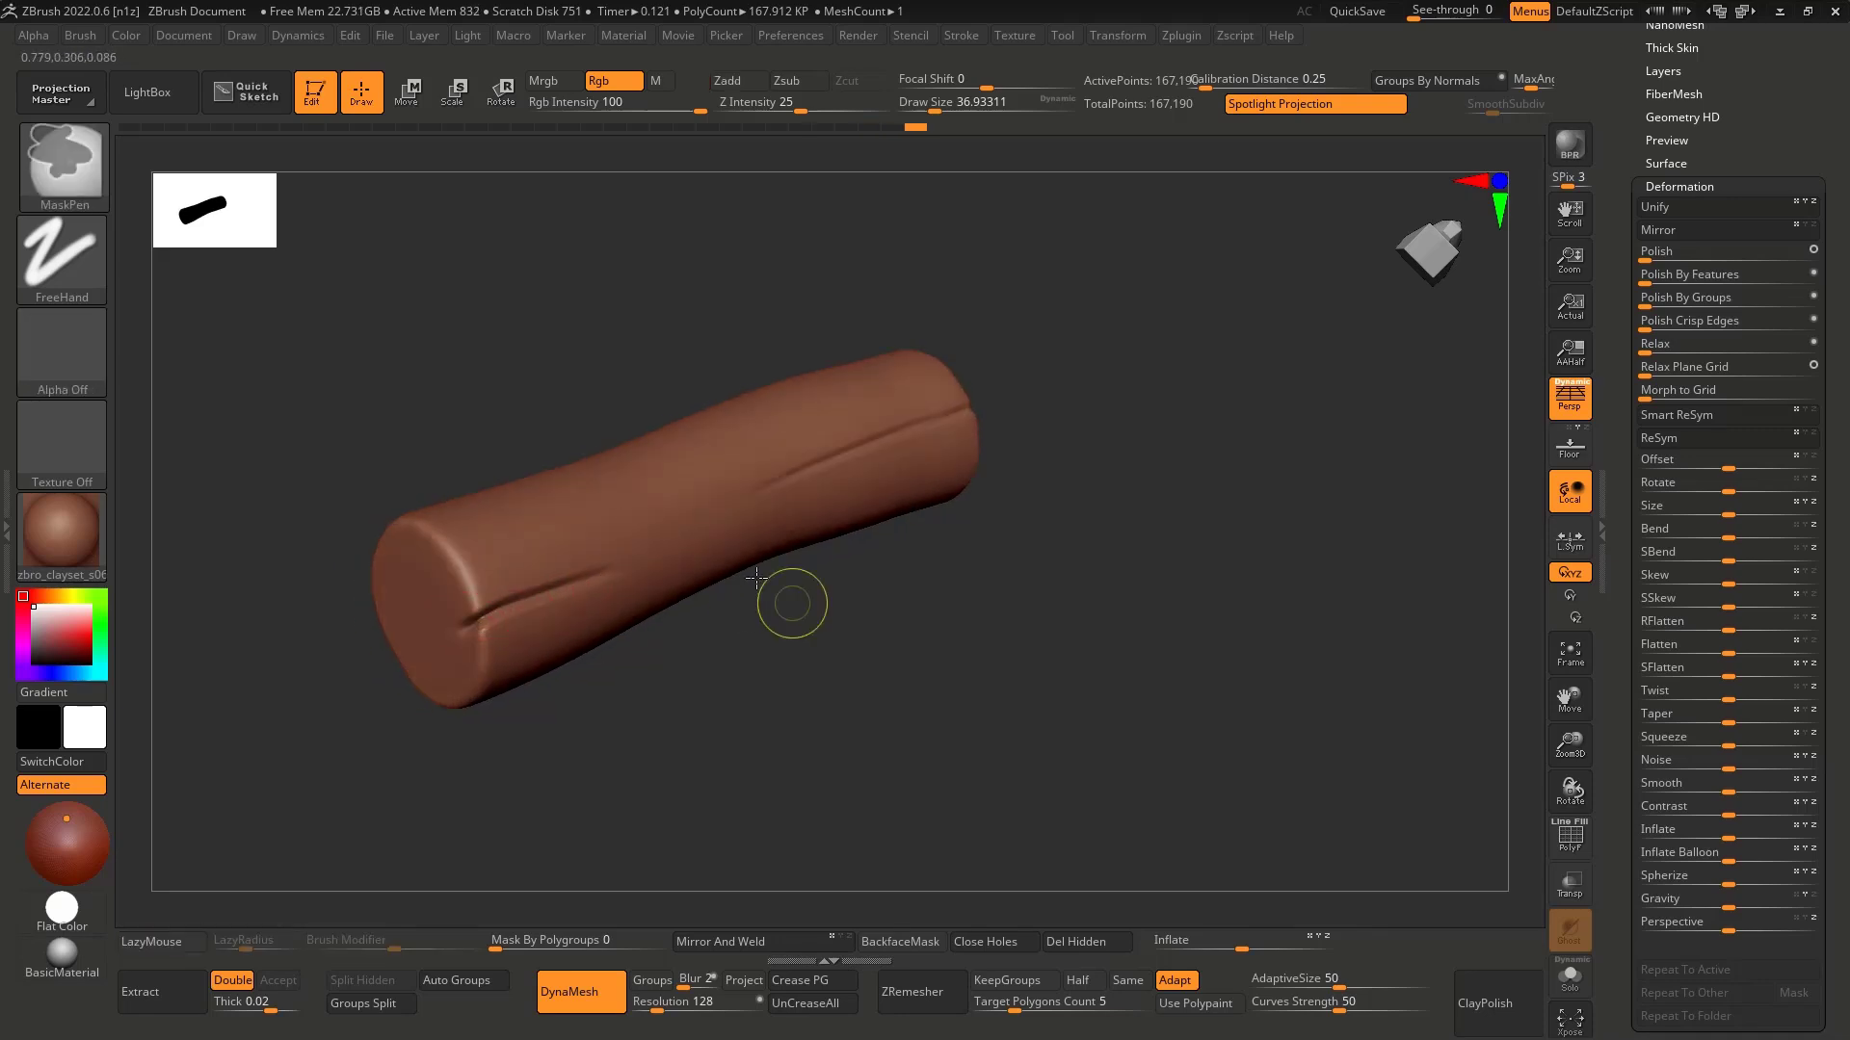
{"action": "left_click_drag", "start_coordinate": [788, 603], "coordinate": [684, 570]}
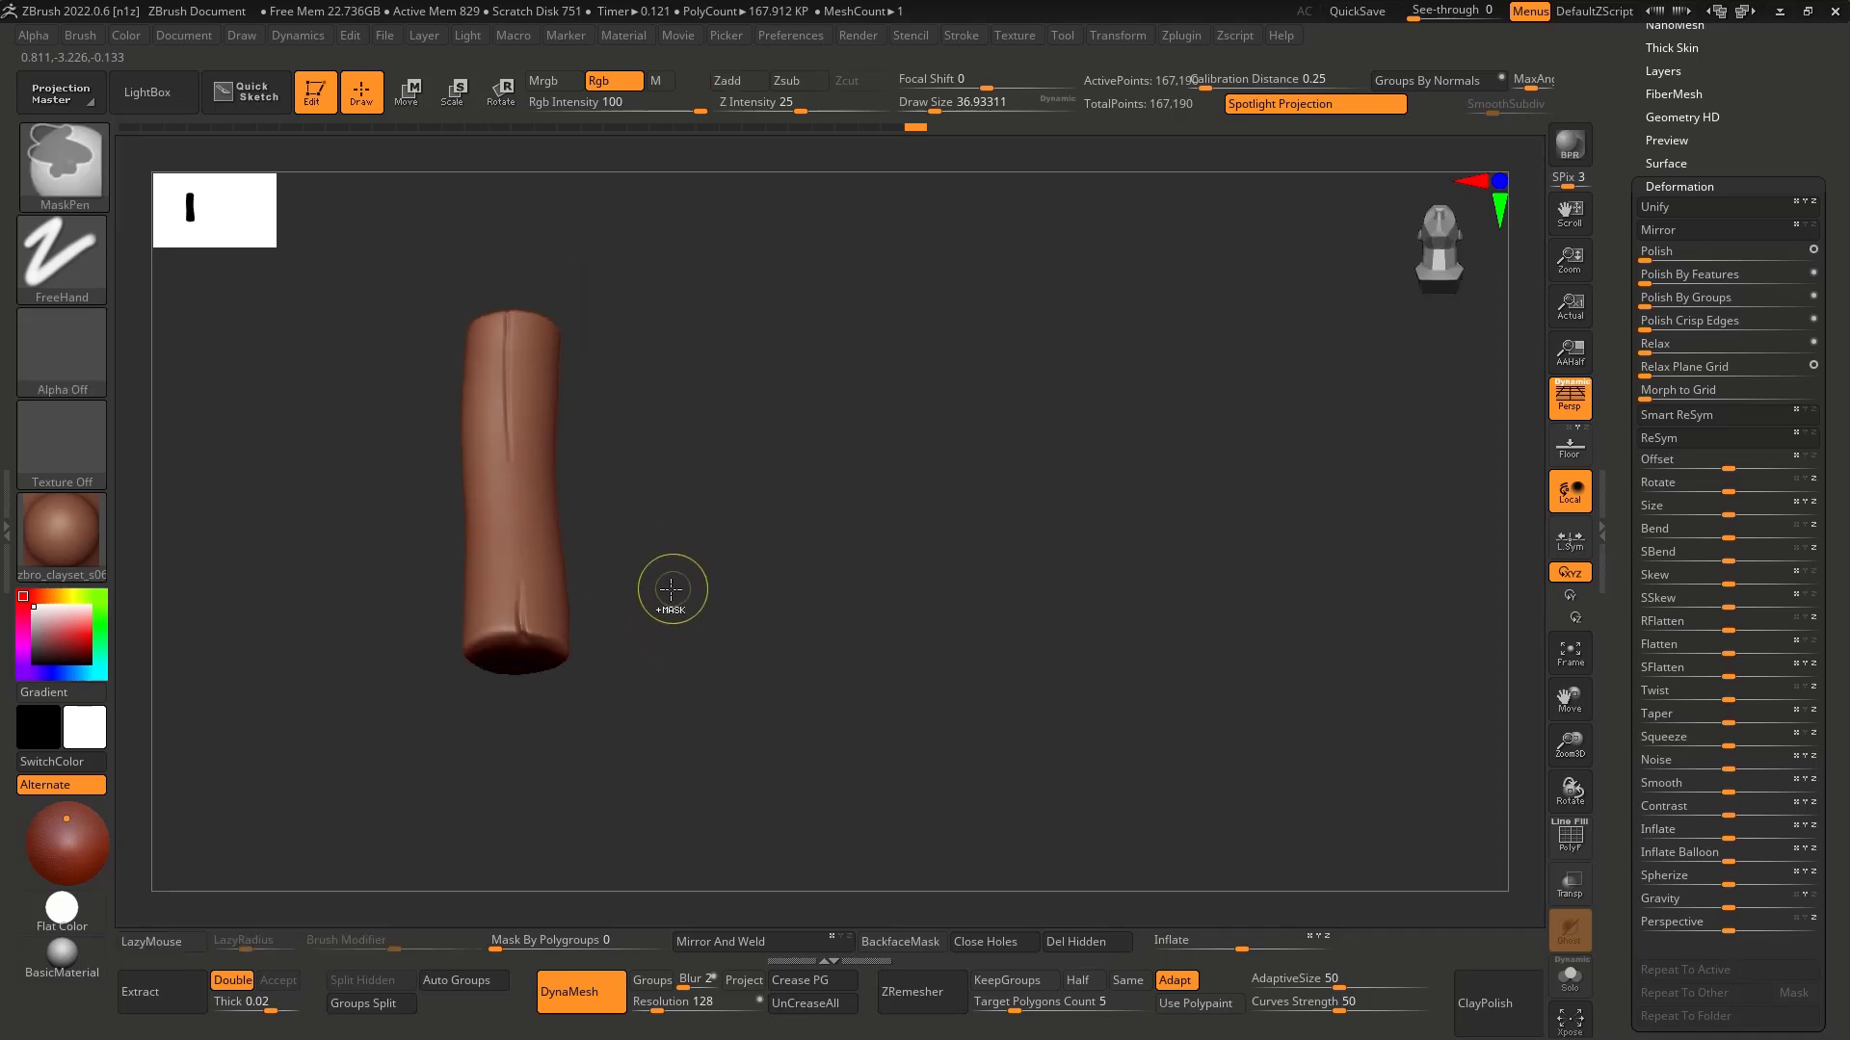
{"action": "left_click_drag", "start_coordinate": [574, 652], "coordinate": [614, 359]}
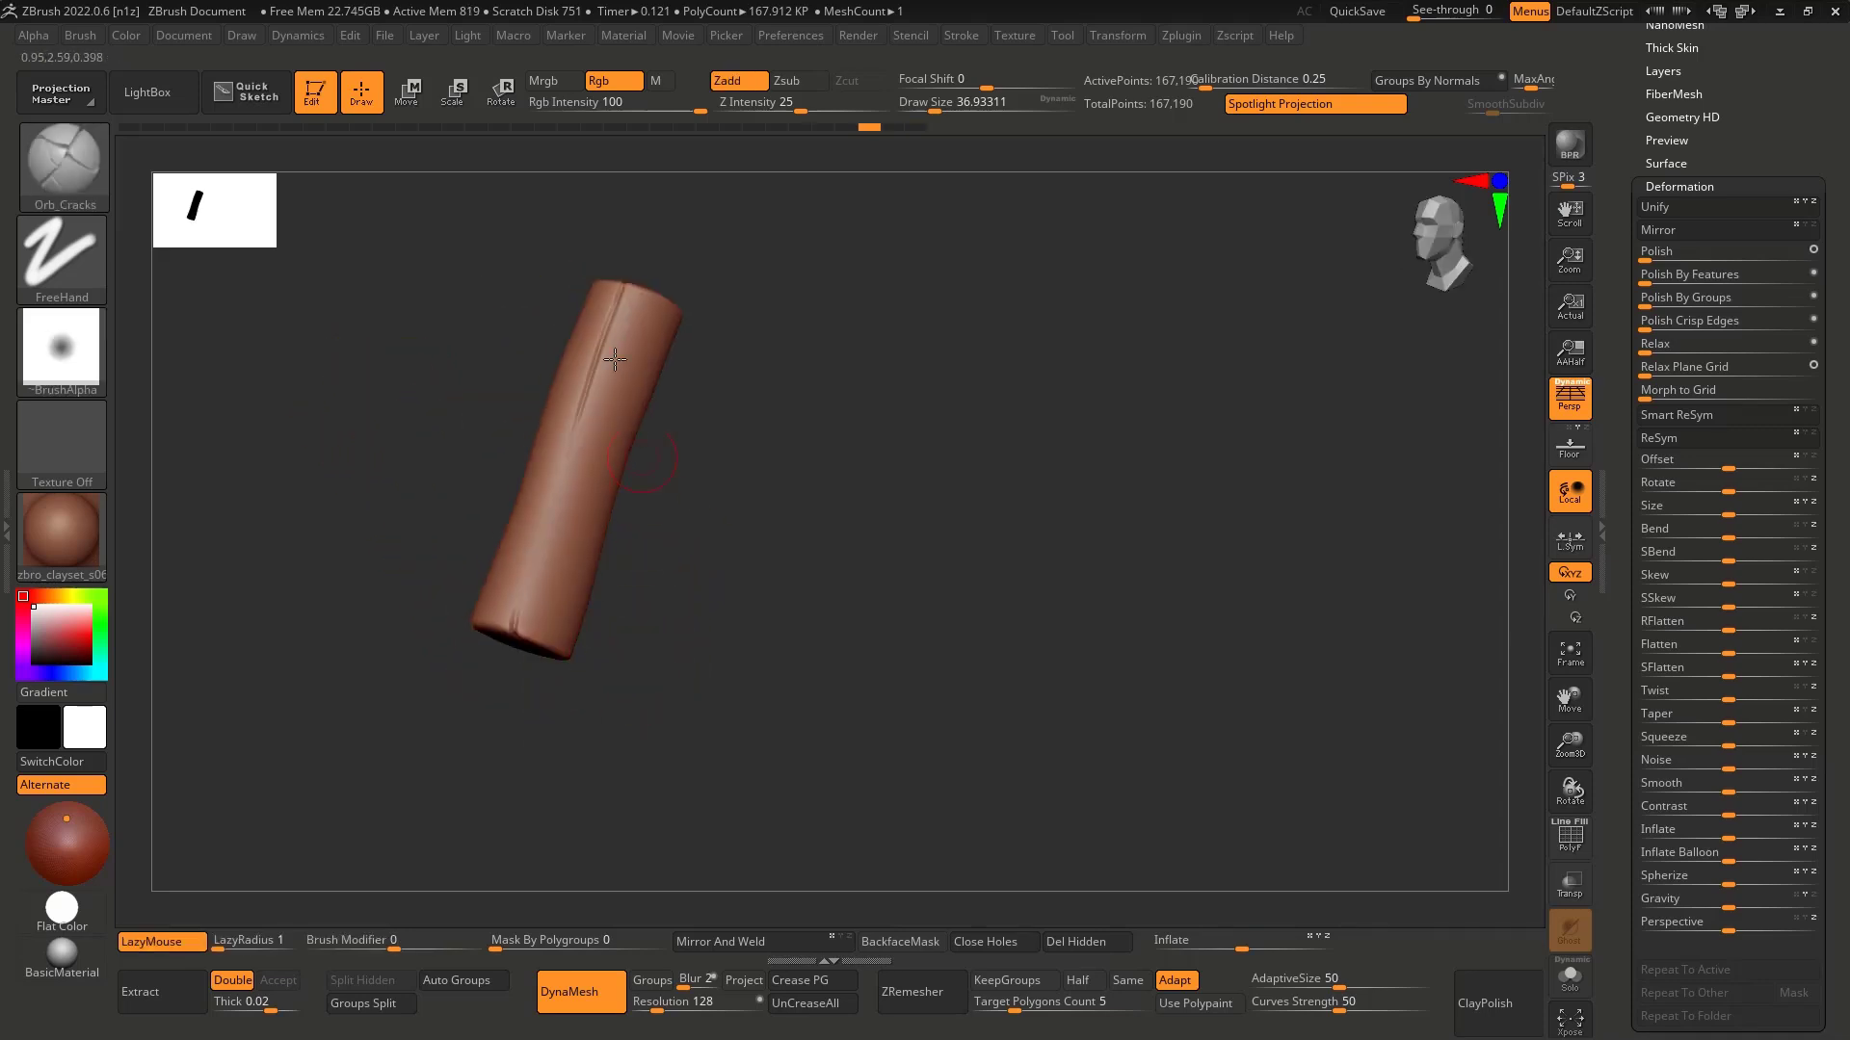
Step: Undo the latest crack strokes along the post's side and at its bottom rim, including a new trial stroke
{"action": "key", "text": "ctrl"}
{"action": "mouse_move", "coordinate": [680, 559]}
{"action": "left_mouse_down"}
{"action": "mouse_move", "coordinate": [797, 574]}
{"action": "mouse_move", "coordinate": [681, 587]}
{"action": "mouse_move", "coordinate": [797, 591]}
{"action": "mouse_move", "coordinate": [769, 599]}
{"action": "left_mouse_up"}
{"action": "key", "text": "ctrl"}
{"action": "right_click_drag", "start_coordinate": [750, 568], "coordinate": [734, 529], "text": "ctrl"}
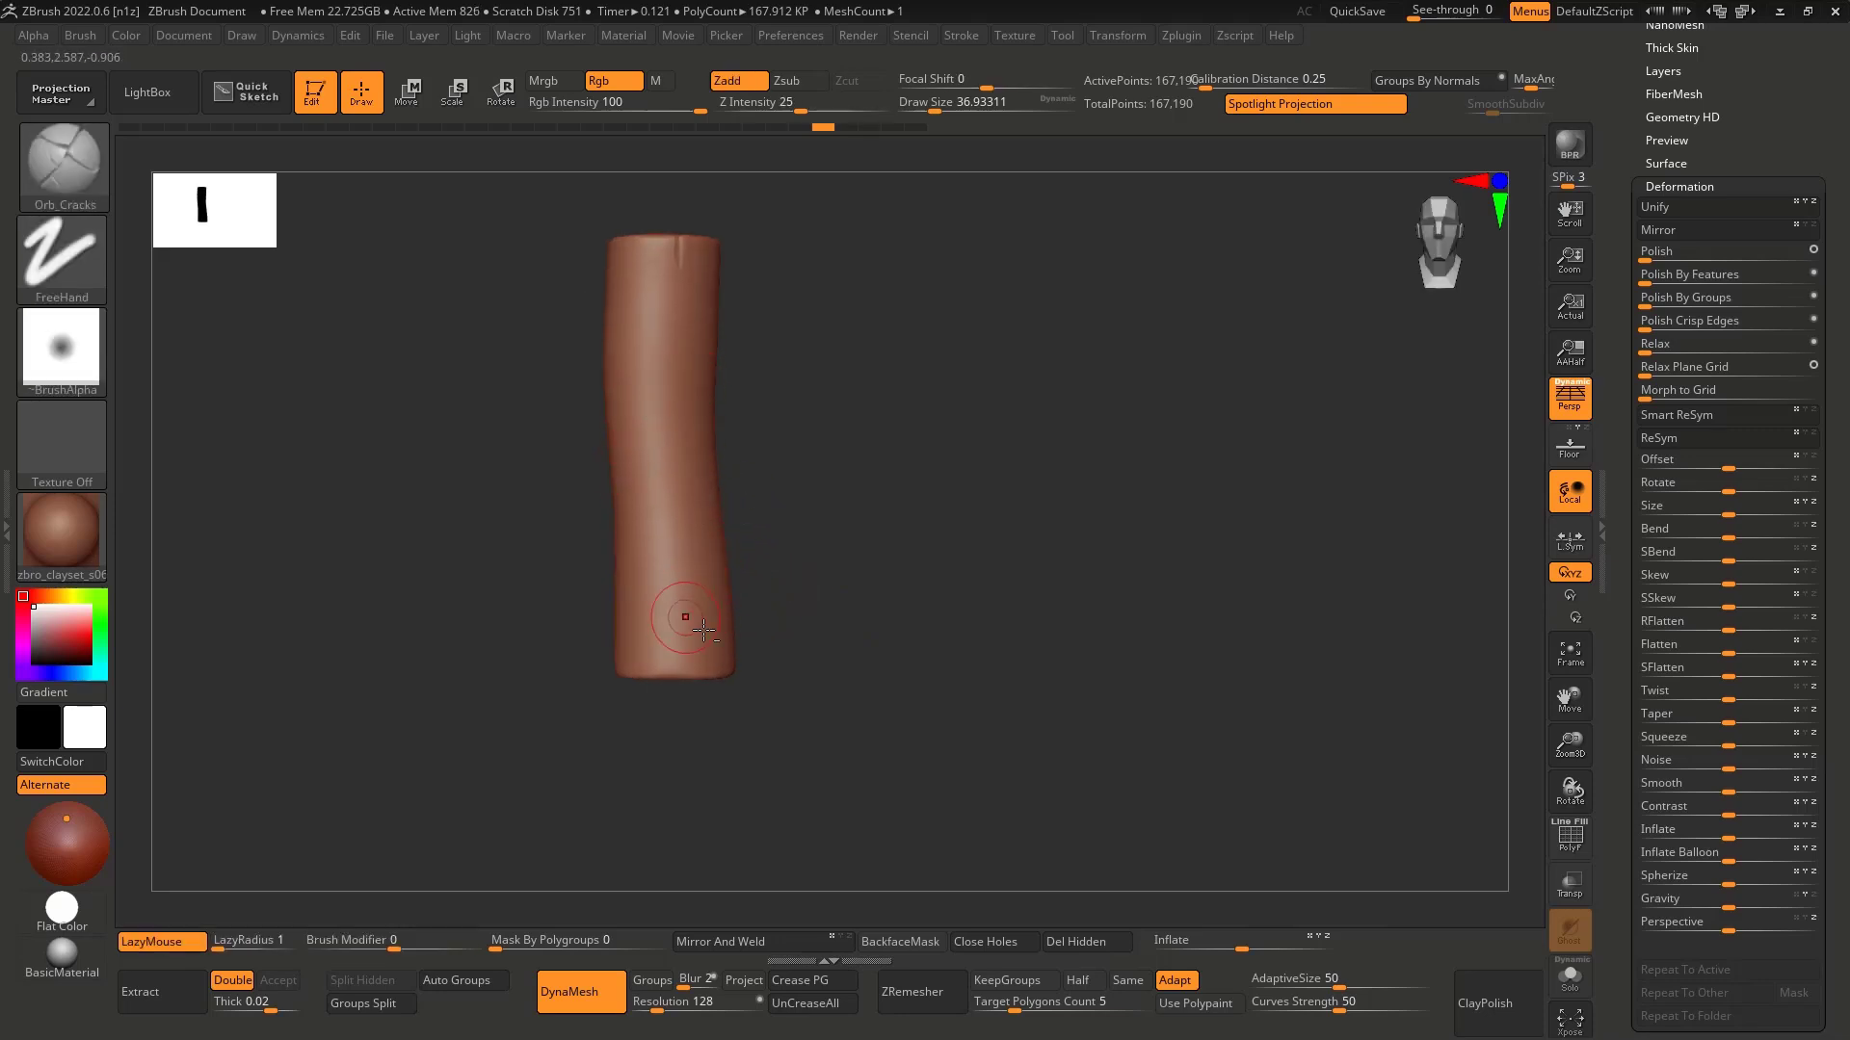
{"action": "mouse_move", "coordinate": [710, 611]}
{"action": "right_mouse_down", "text": "ctrl"}
{"action": "mouse_move", "coordinate": [715, 708]}
{"action": "mouse_move", "coordinate": [714, 664]}
{"action": "mouse_move", "coordinate": [621, 689]}
{"action": "right_mouse_up", "text": "ctrl"}
{"action": "left_click_drag", "start_coordinate": [611, 721], "coordinate": [619, 719]}
{"action": "key", "text": "ctrl+z"}
Step: Carve a crack from the post's bottom rim up its front with draw sizes of about 29 and 39, and smooth its lower end
{"action": "right_click_drag", "start_coordinate": [618, 720], "coordinate": [628, 708]}
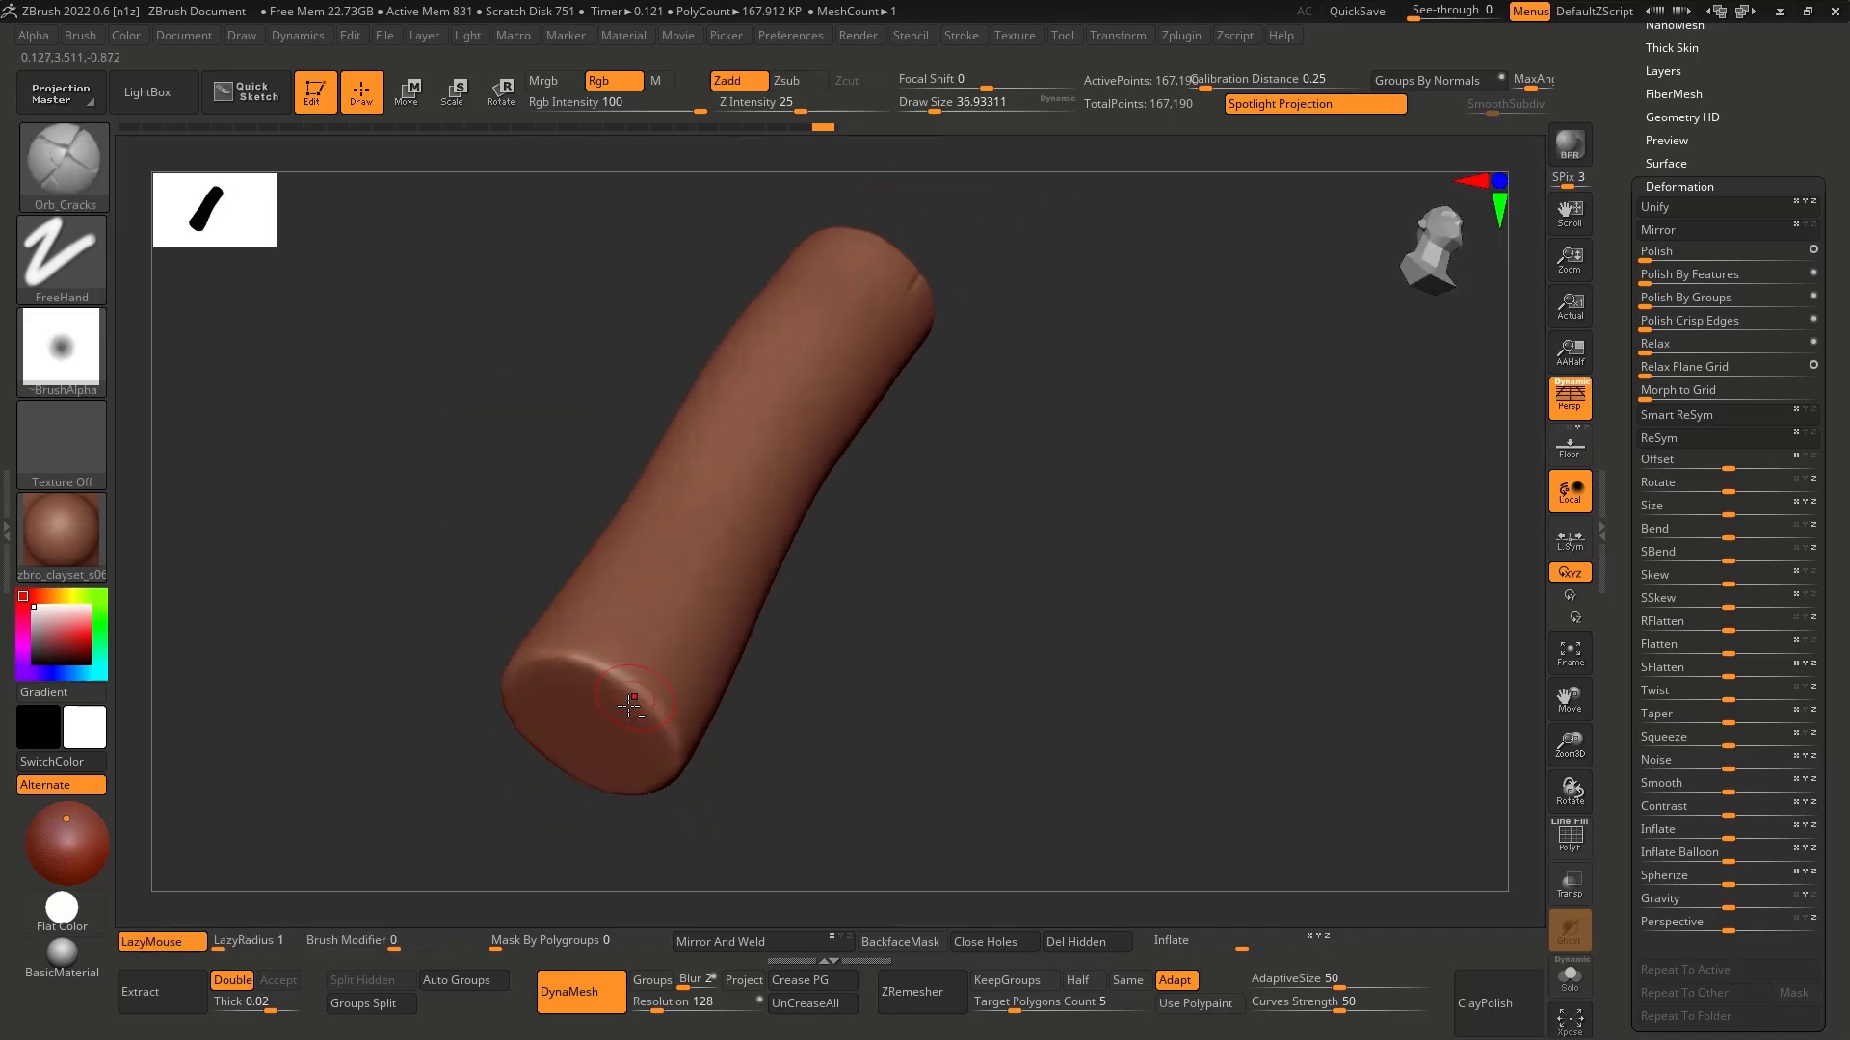
{"action": "key", "text": "s"}
{"action": "left_click_drag", "start_coordinate": [628, 708], "coordinate": [638, 712]}
{"action": "key", "text": "s"}
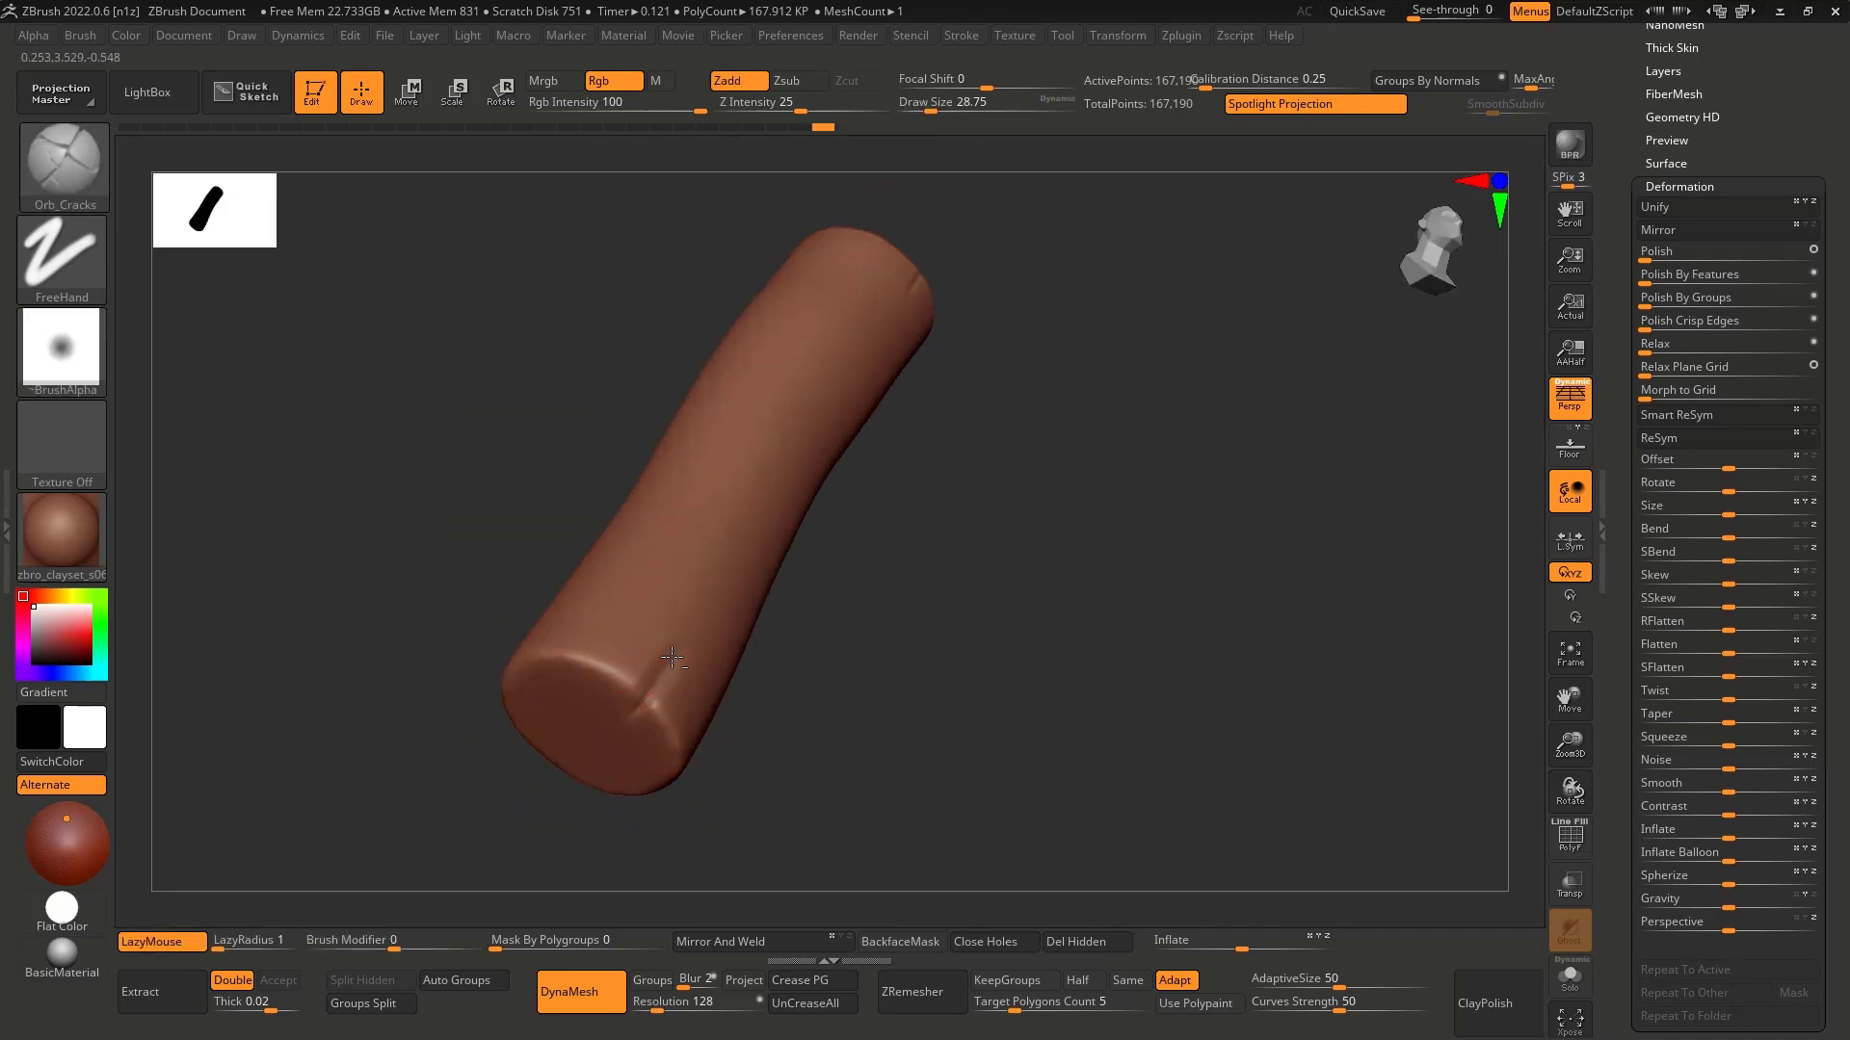
{"action": "key", "text": "s"}
{"action": "left_click_drag", "start_coordinate": [701, 625], "coordinate": [718, 626]}
{"action": "right_click_drag", "start_coordinate": [717, 626], "coordinate": [712, 608]}
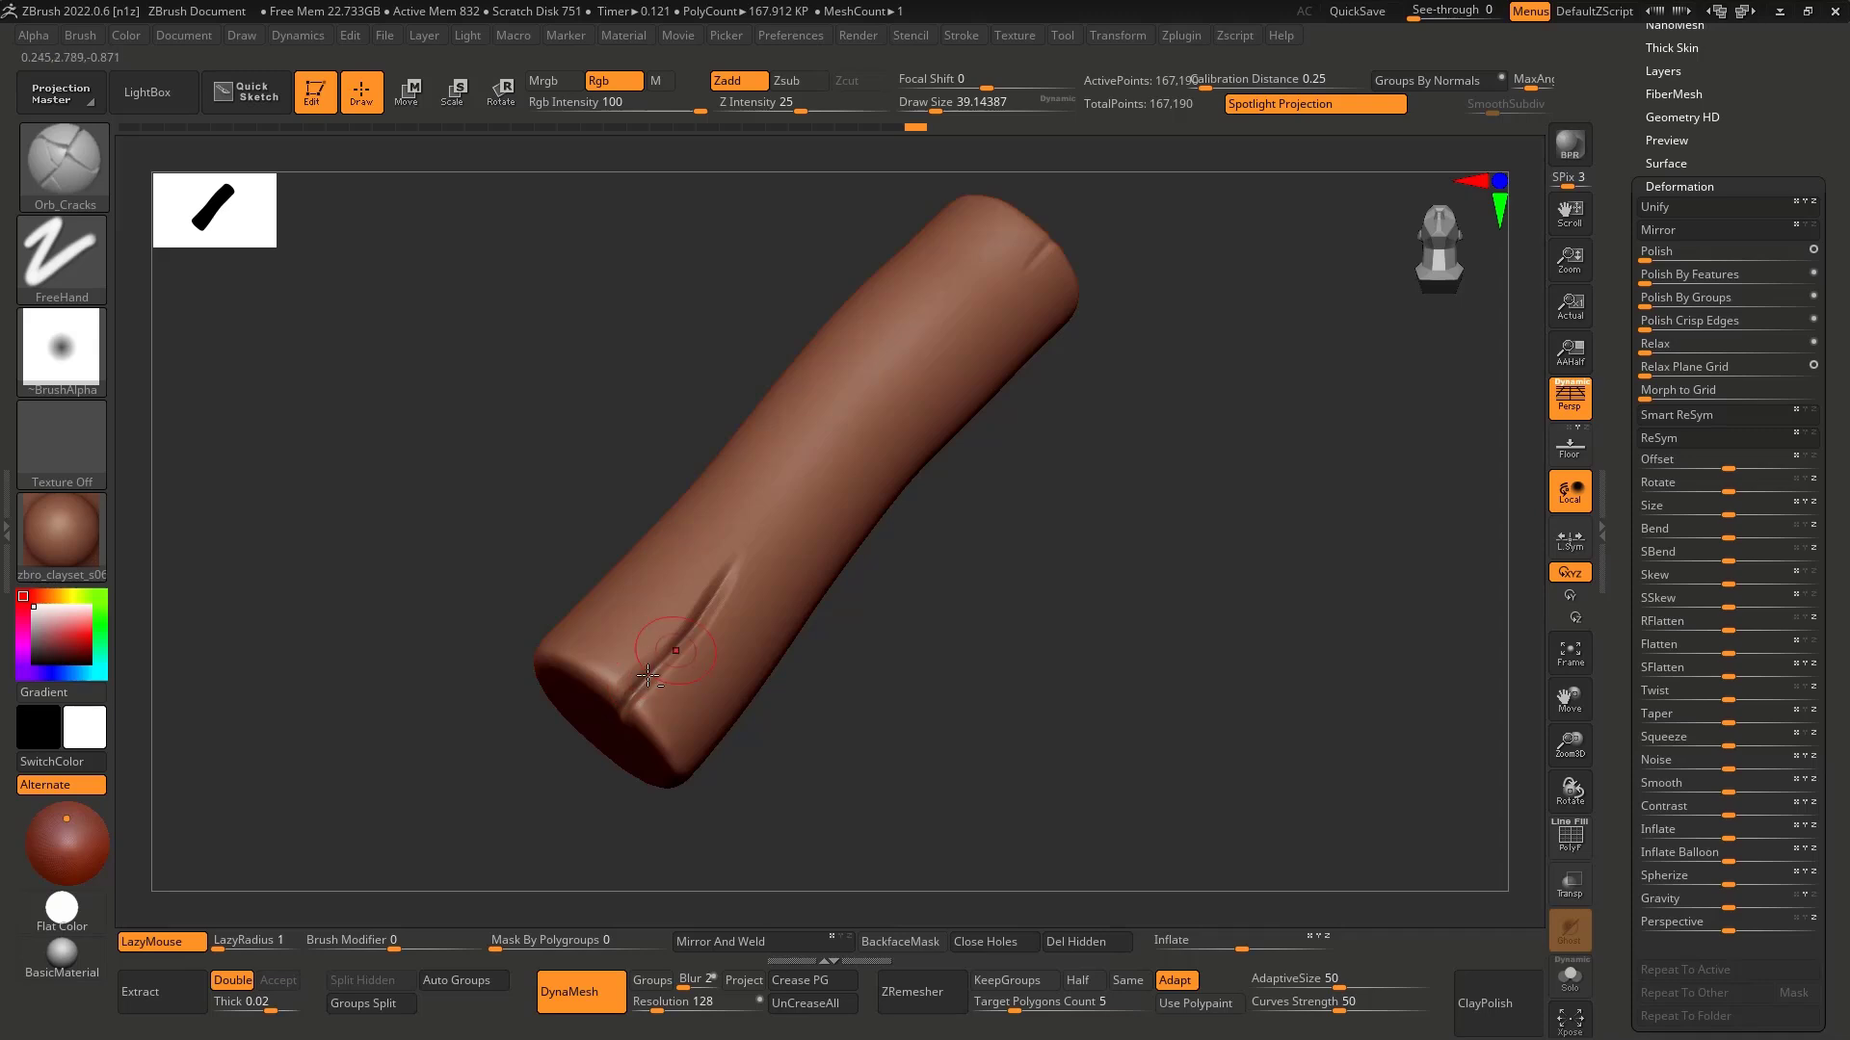
{"action": "right_click_drag", "start_coordinate": [748, 549], "coordinate": [708, 670], "text": "shift"}
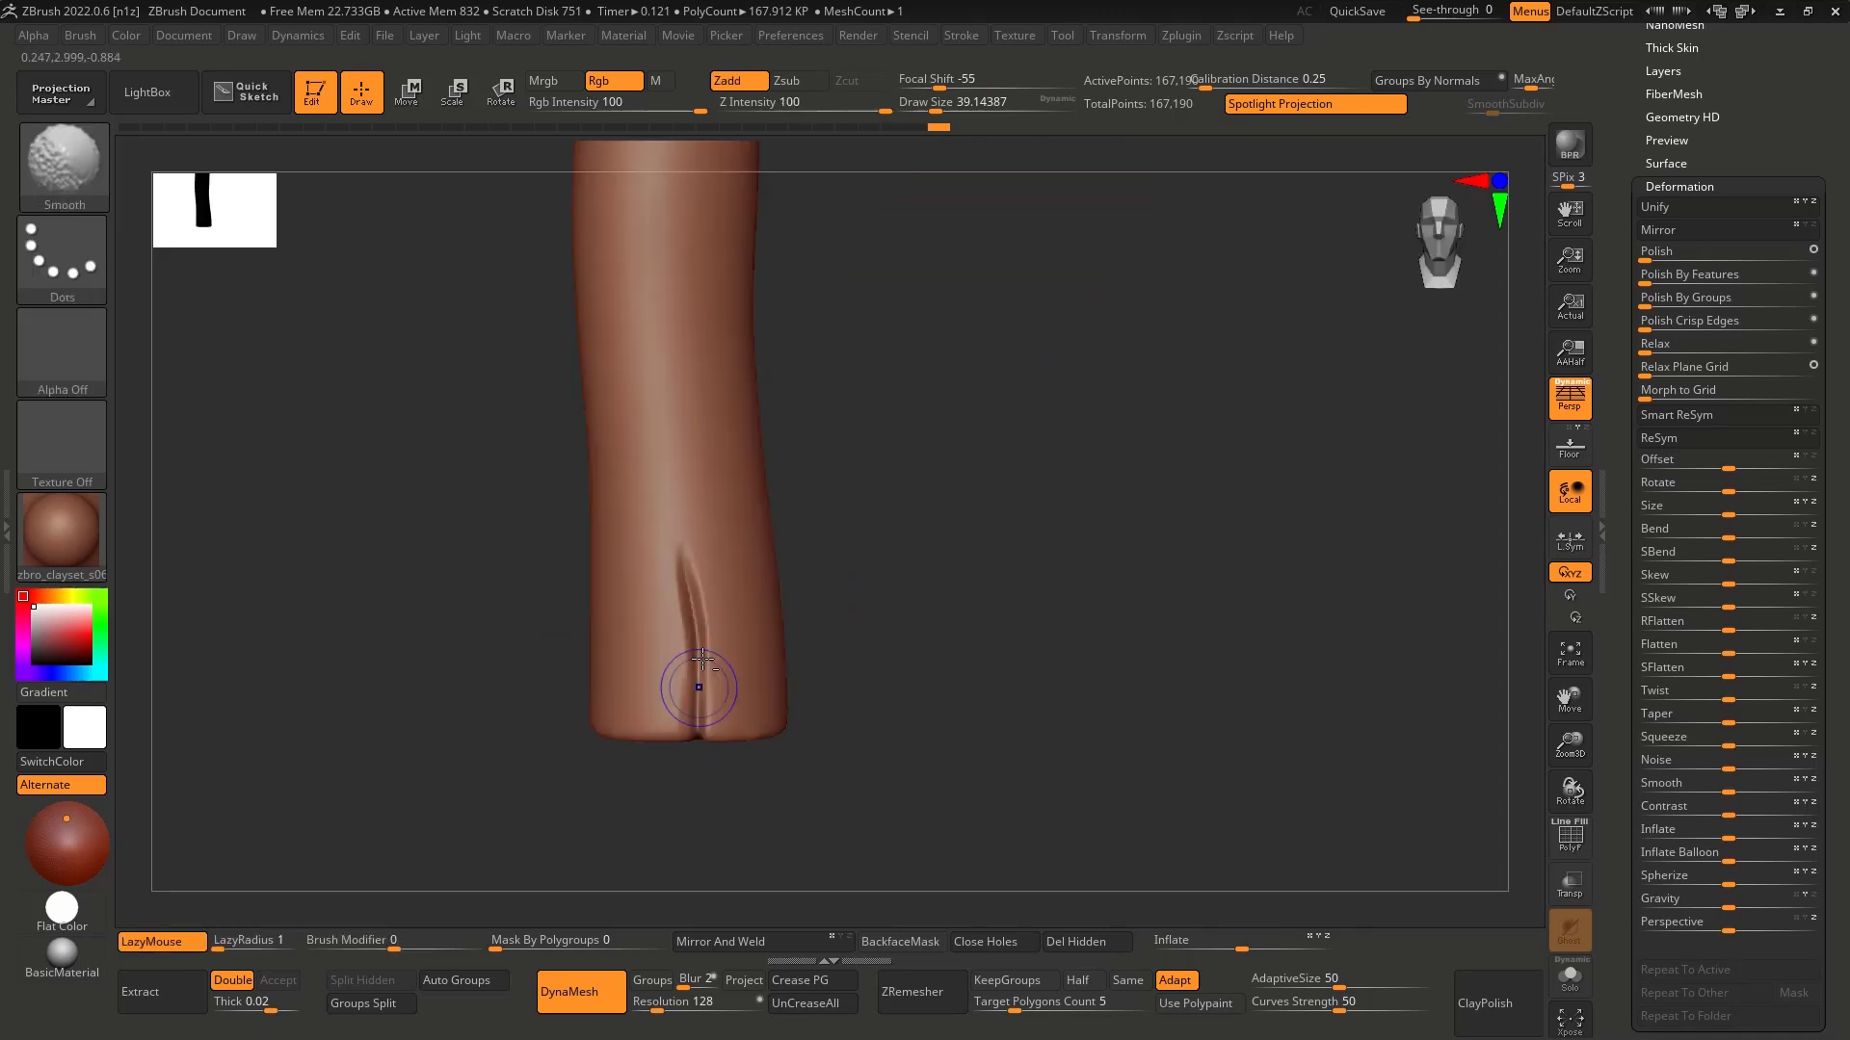
{"action": "left_click_drag", "start_coordinate": [698, 690], "coordinate": [699, 650], "text": "shift"}
Step: Carve a long crack from the post's top rim down its side, extending its thin end with a draw size of about 27
{"action": "right_click_drag", "start_coordinate": [729, 613], "coordinate": [531, 643], "text": "ctrl"}
{"action": "mouse_move", "coordinate": [545, 472]}
{"action": "right_mouse_down", "text": "ctrl"}
{"action": "mouse_move", "coordinate": [528, 441]}
{"action": "mouse_move", "coordinate": [735, 553]}
{"action": "mouse_move", "coordinate": [648, 545]}
{"action": "mouse_move", "coordinate": [533, 611]}
{"action": "mouse_move", "coordinate": [559, 535]}
{"action": "mouse_move", "coordinate": [713, 480]}
{"action": "mouse_move", "coordinate": [697, 414]}
{"action": "mouse_move", "coordinate": [611, 475]}
{"action": "mouse_move", "coordinate": [761, 404]}
{"action": "right_mouse_up", "text": "ctrl"}
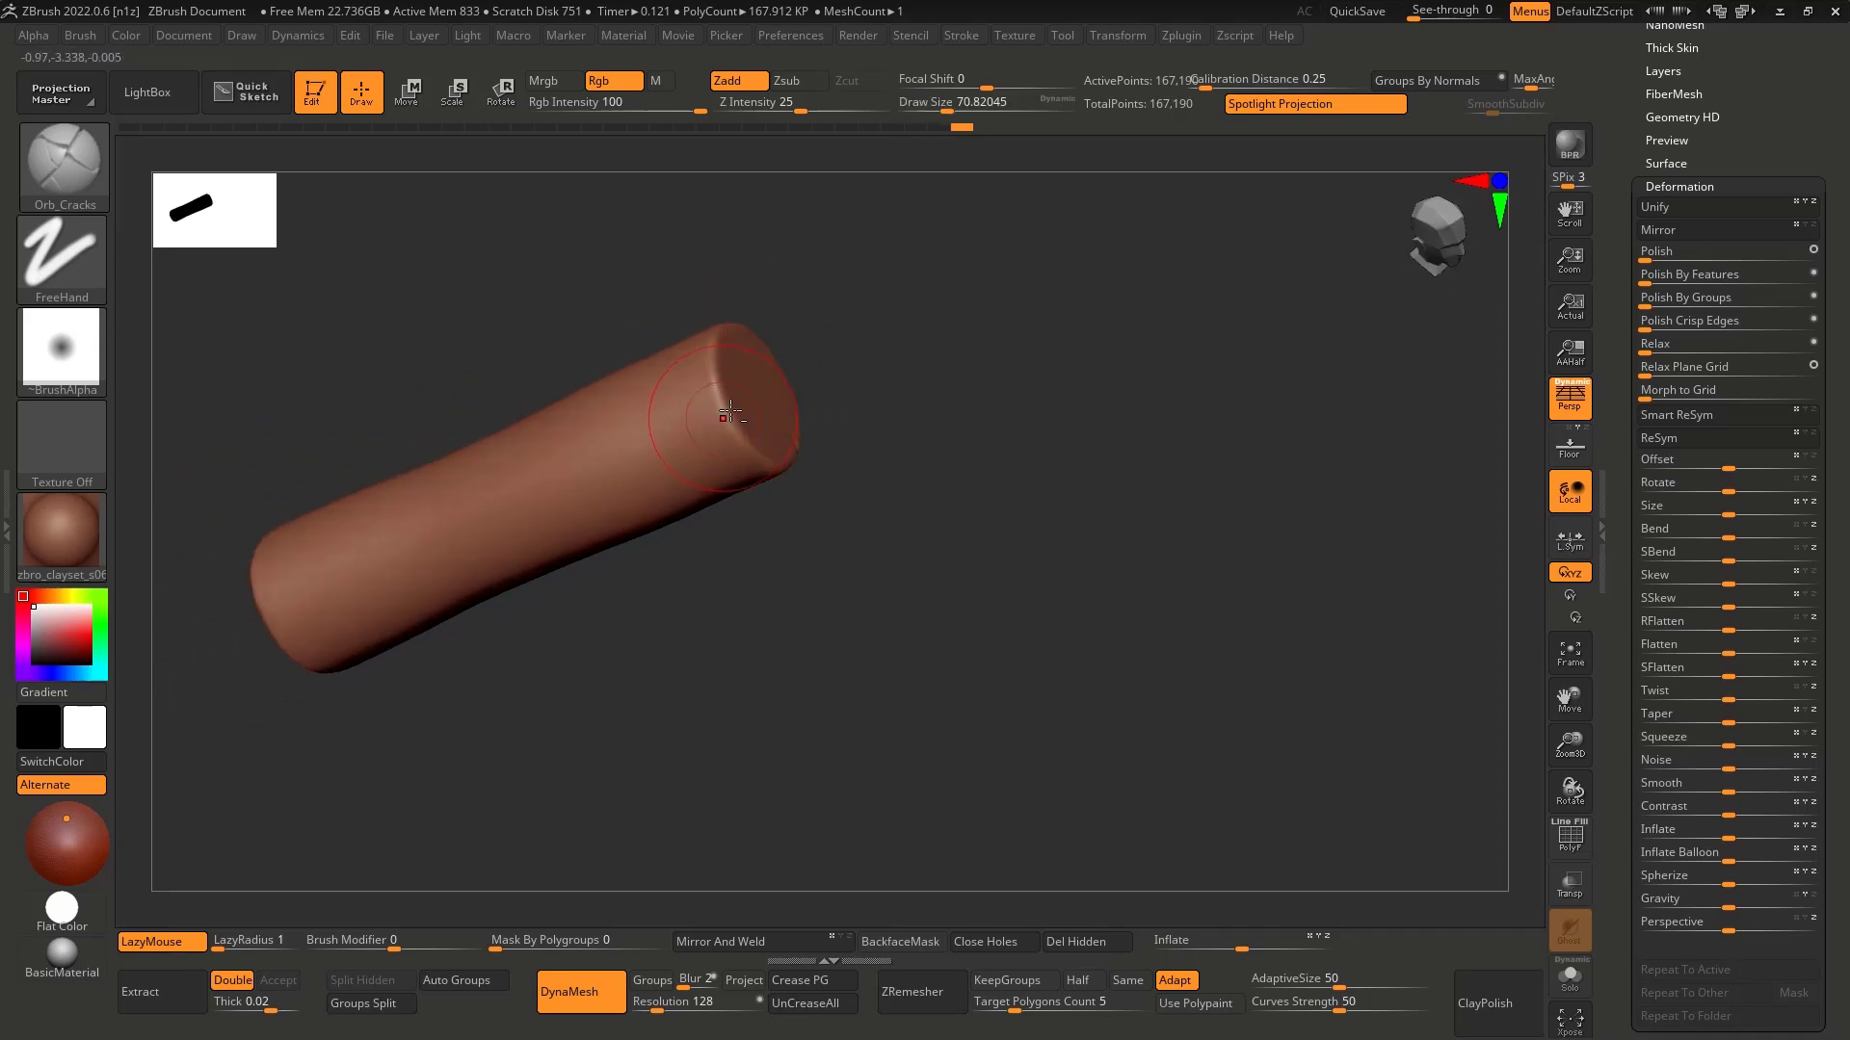
{"action": "left_click_drag", "start_coordinate": [621, 465], "coordinate": [719, 413]}
{"action": "key", "text": "s"}
{"action": "left_click", "coordinate": [696, 426]}
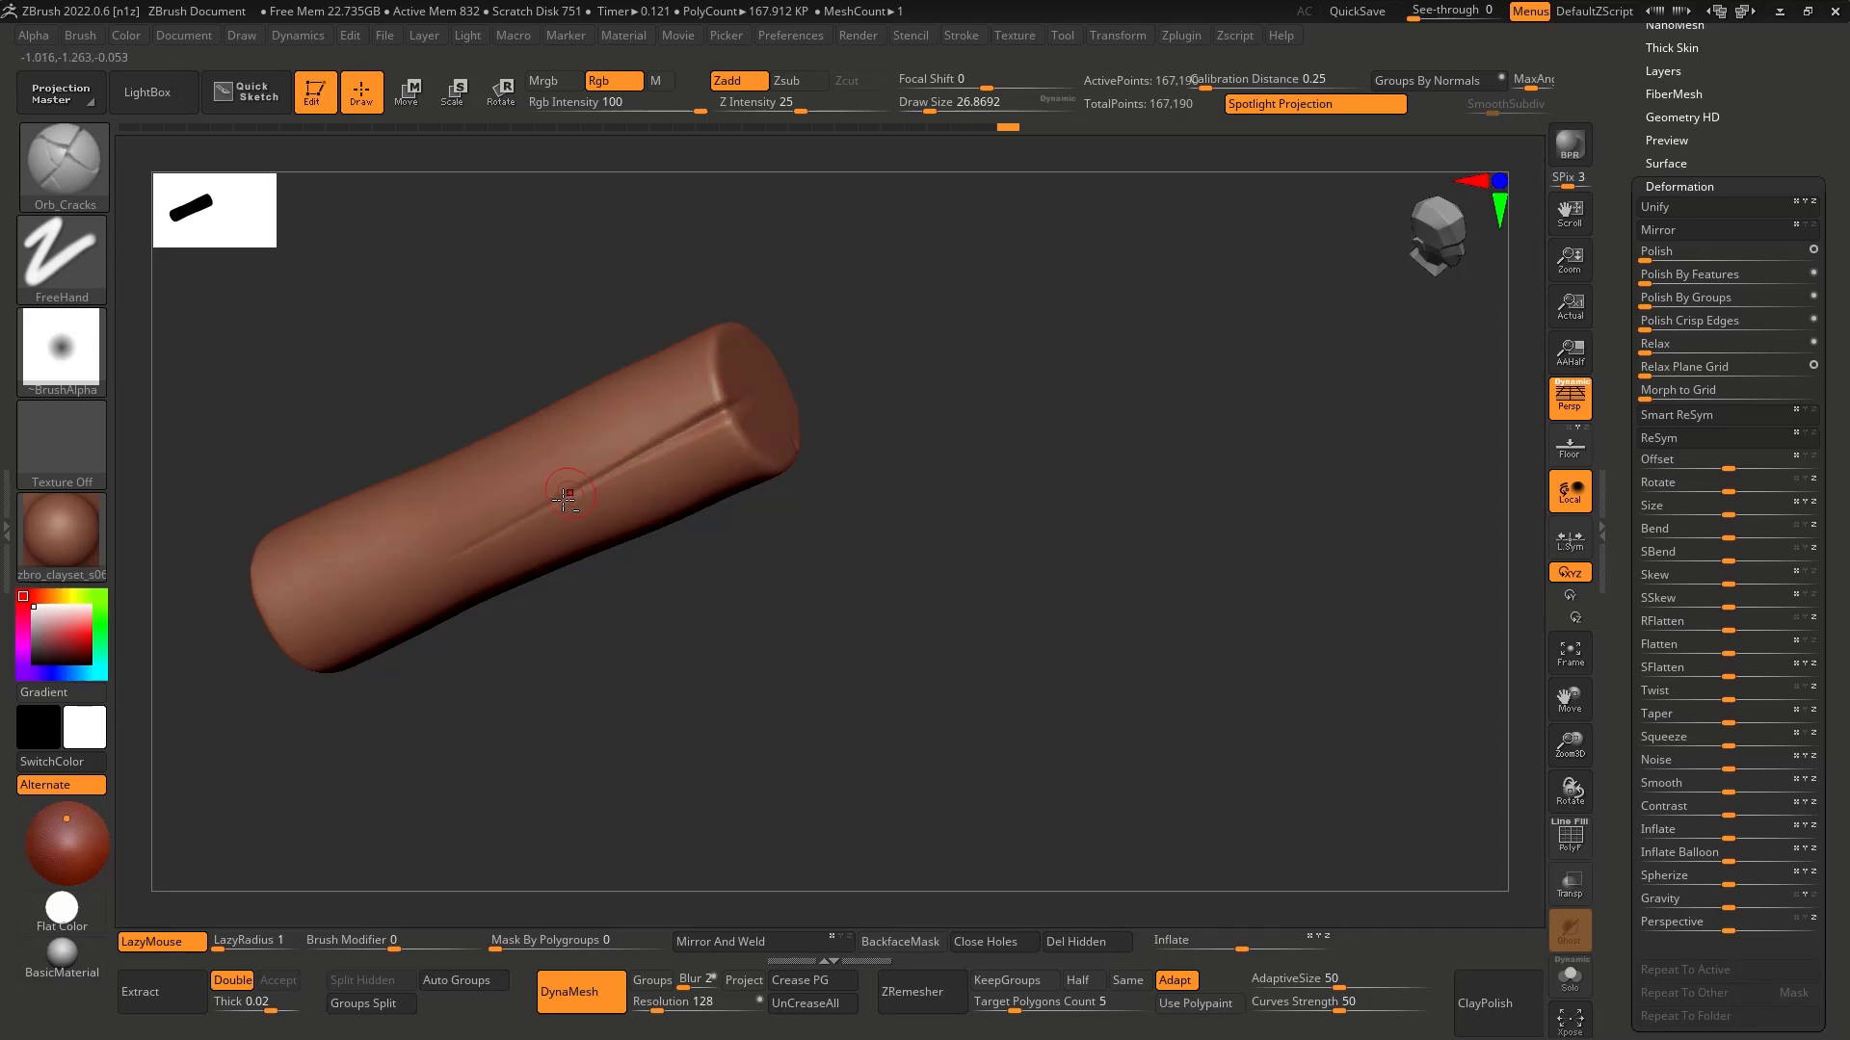
{"action": "left_click_drag", "start_coordinate": [565, 496], "coordinate": [452, 557]}
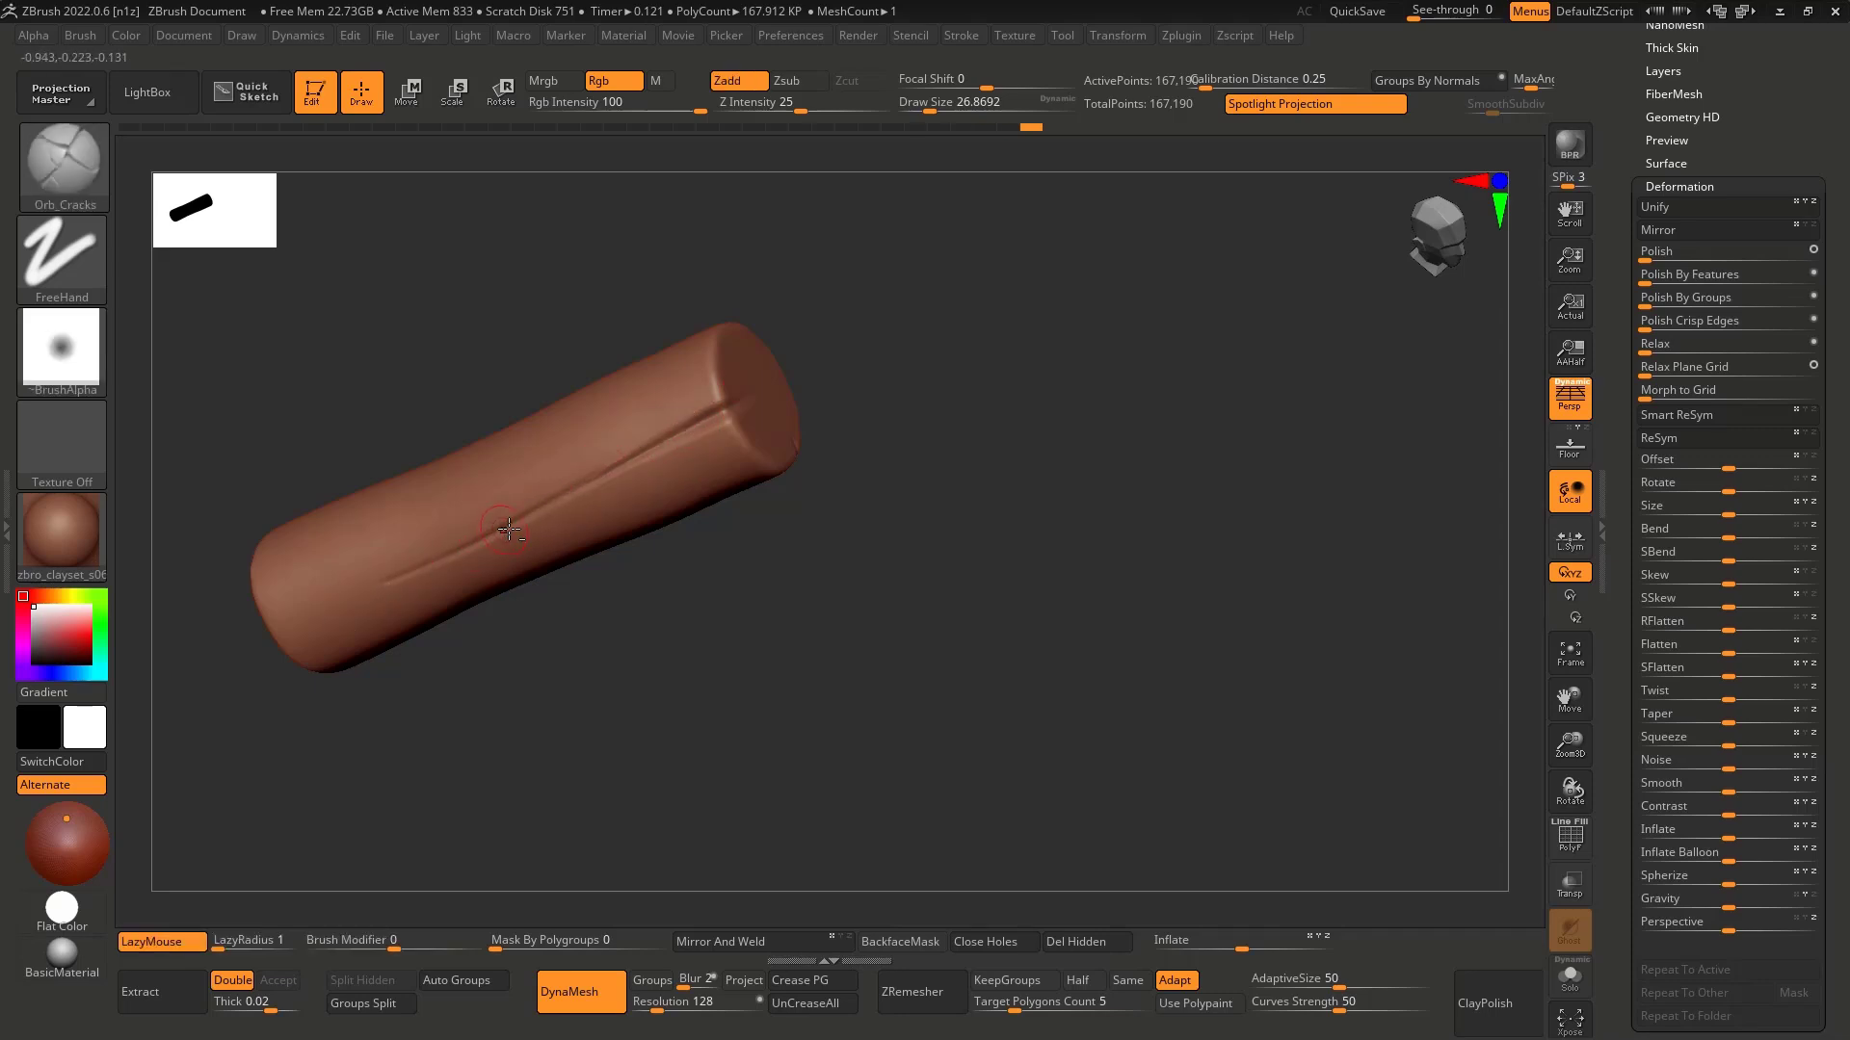
Step: Try a short crack at the post's bottom rim with a draw size of about 22
{"action": "mouse_move", "coordinate": [509, 530]}
{"action": "right_mouse_down"}
{"action": "mouse_move", "coordinate": [532, 540]}
{"action": "mouse_move", "coordinate": [566, 500]}
{"action": "mouse_move", "coordinate": [373, 584]}
{"action": "mouse_move", "coordinate": [295, 567]}
{"action": "right_mouse_up"}
{"action": "right_click_drag", "start_coordinate": [388, 523], "coordinate": [383, 533]}
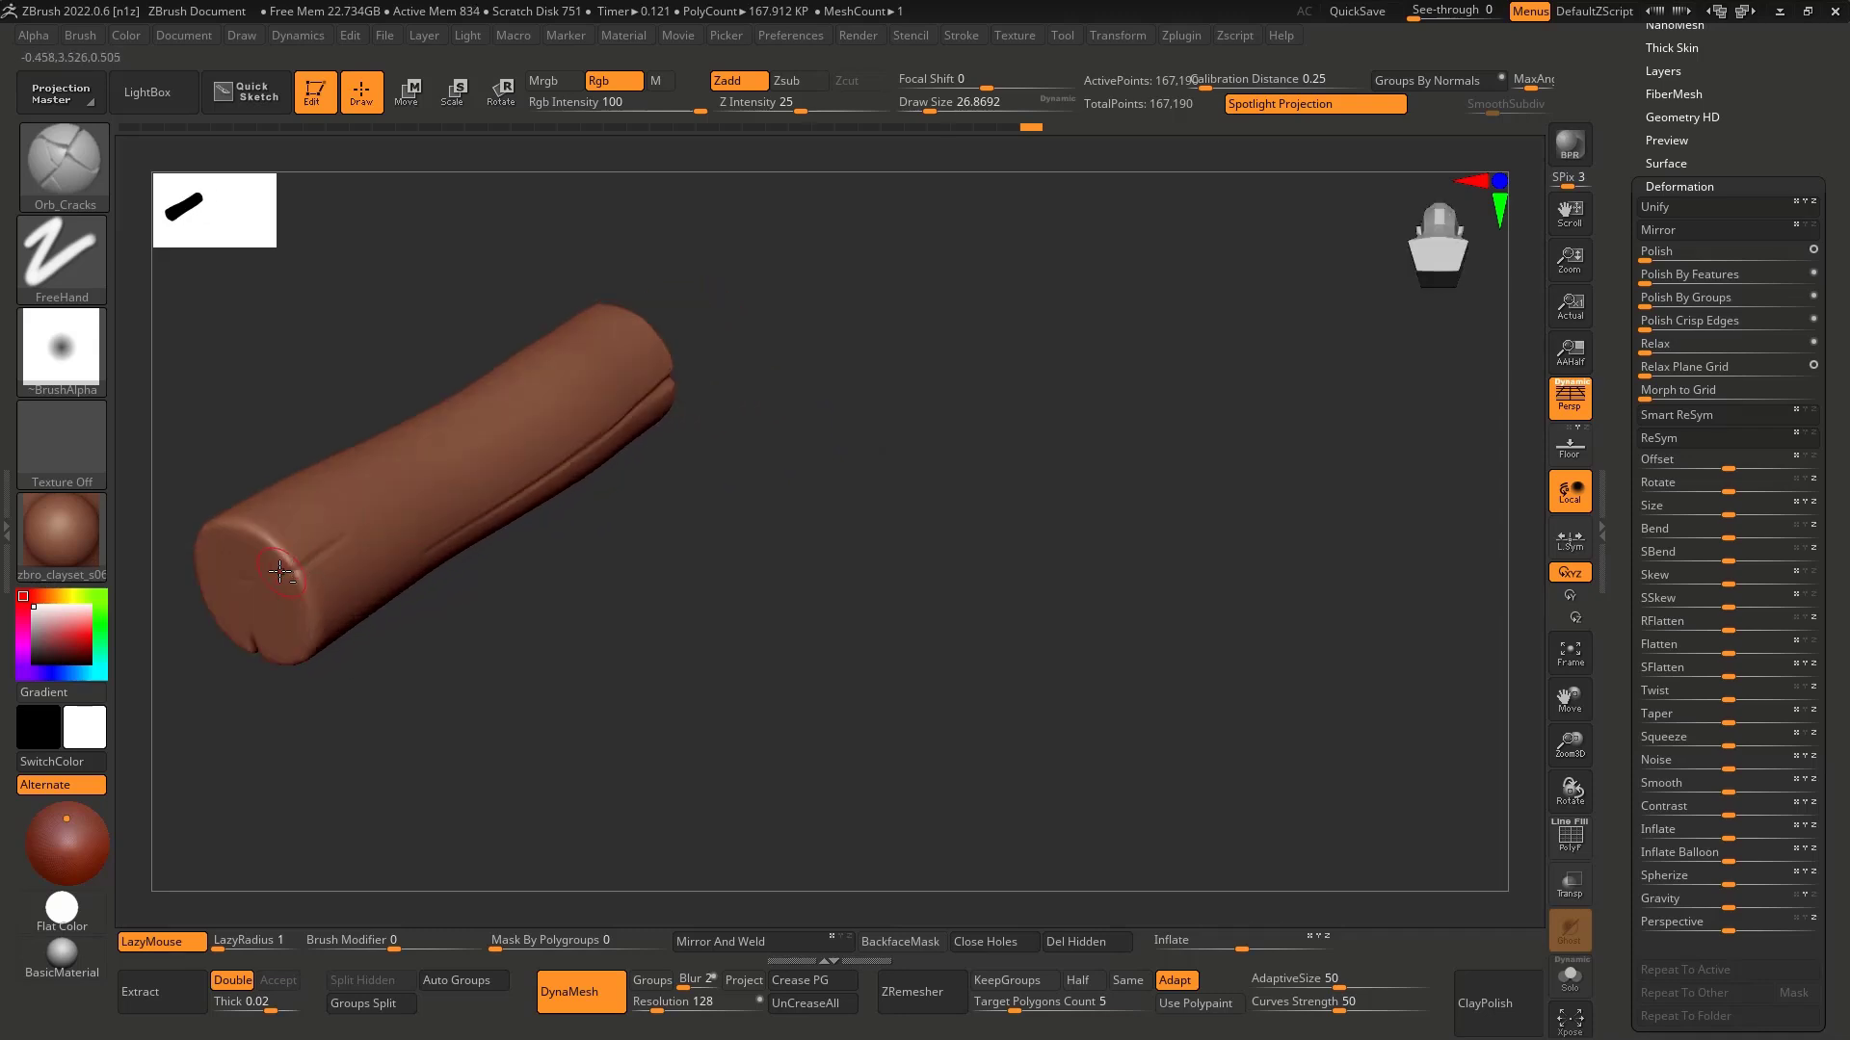
{"action": "key", "text": "ctrl+z"}
{"action": "key", "text": "s"}
{"action": "left_click_drag", "start_coordinate": [294, 584], "coordinate": [280, 584]}
{"action": "left_click_drag", "start_coordinate": [292, 576], "coordinate": [281, 585]}
{"action": "mouse_move", "coordinate": [383, 541]}
{"action": "right_mouse_down"}
{"action": "mouse_move", "coordinate": [492, 631]}
{"action": "mouse_move", "coordinate": [510, 499]}
{"action": "mouse_move", "coordinate": [442, 582]}
{"action": "mouse_move", "coordinate": [533, 623]}
{"action": "mouse_move", "coordinate": [371, 648]}
{"action": "mouse_move", "coordinate": [628, 601]}
{"action": "right_mouse_up"}
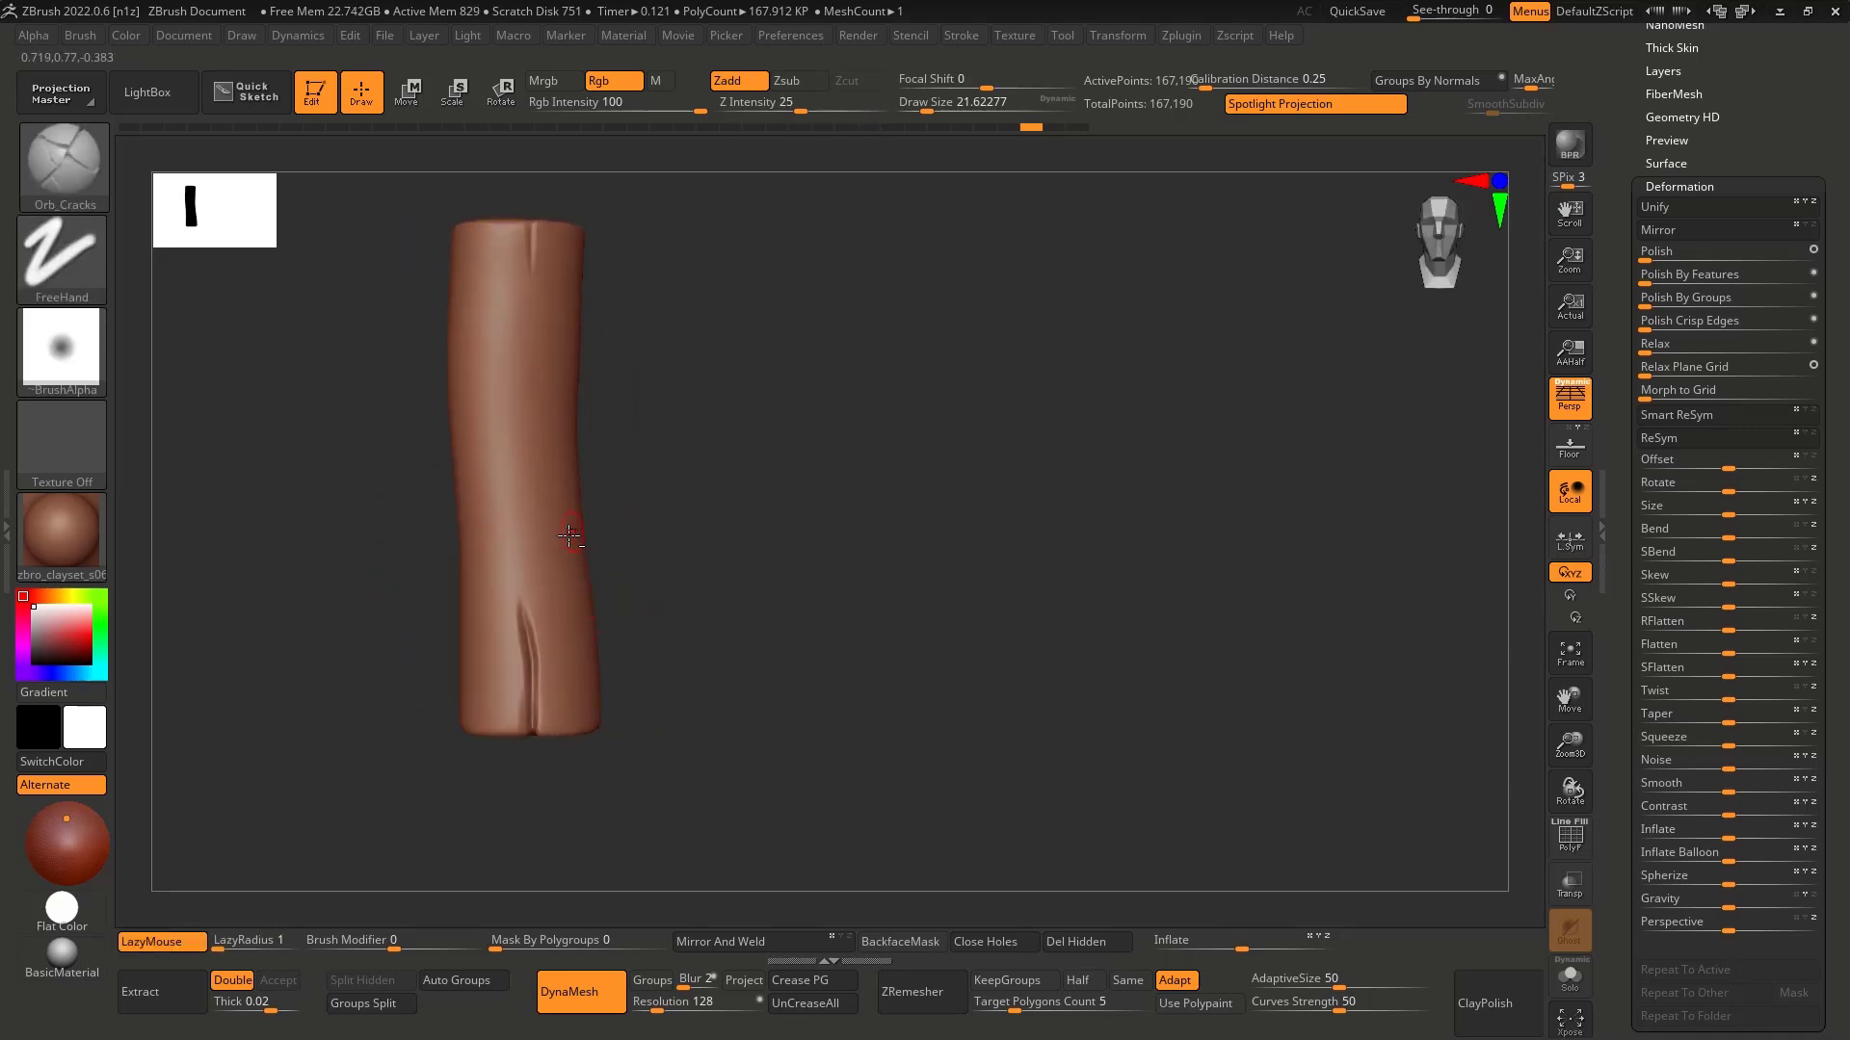
Step: Carve a crack from the bottom rim up the post's uncracked side at draw size about 35, narrowing its end at about 17
{"action": "mouse_move", "coordinate": [545, 547]}
{"action": "right_mouse_down"}
{"action": "mouse_move", "coordinate": [591, 458]}
{"action": "mouse_move", "coordinate": [617, 482]}
{"action": "mouse_move", "coordinate": [631, 588]}
{"action": "mouse_move", "coordinate": [548, 587]}
{"action": "mouse_move", "coordinate": [525, 498]}
{"action": "mouse_move", "coordinate": [508, 576]}
{"action": "right_mouse_up"}
{"action": "key", "text": "s"}
{"action": "left_click_drag", "start_coordinate": [510, 577], "coordinate": [518, 577]}
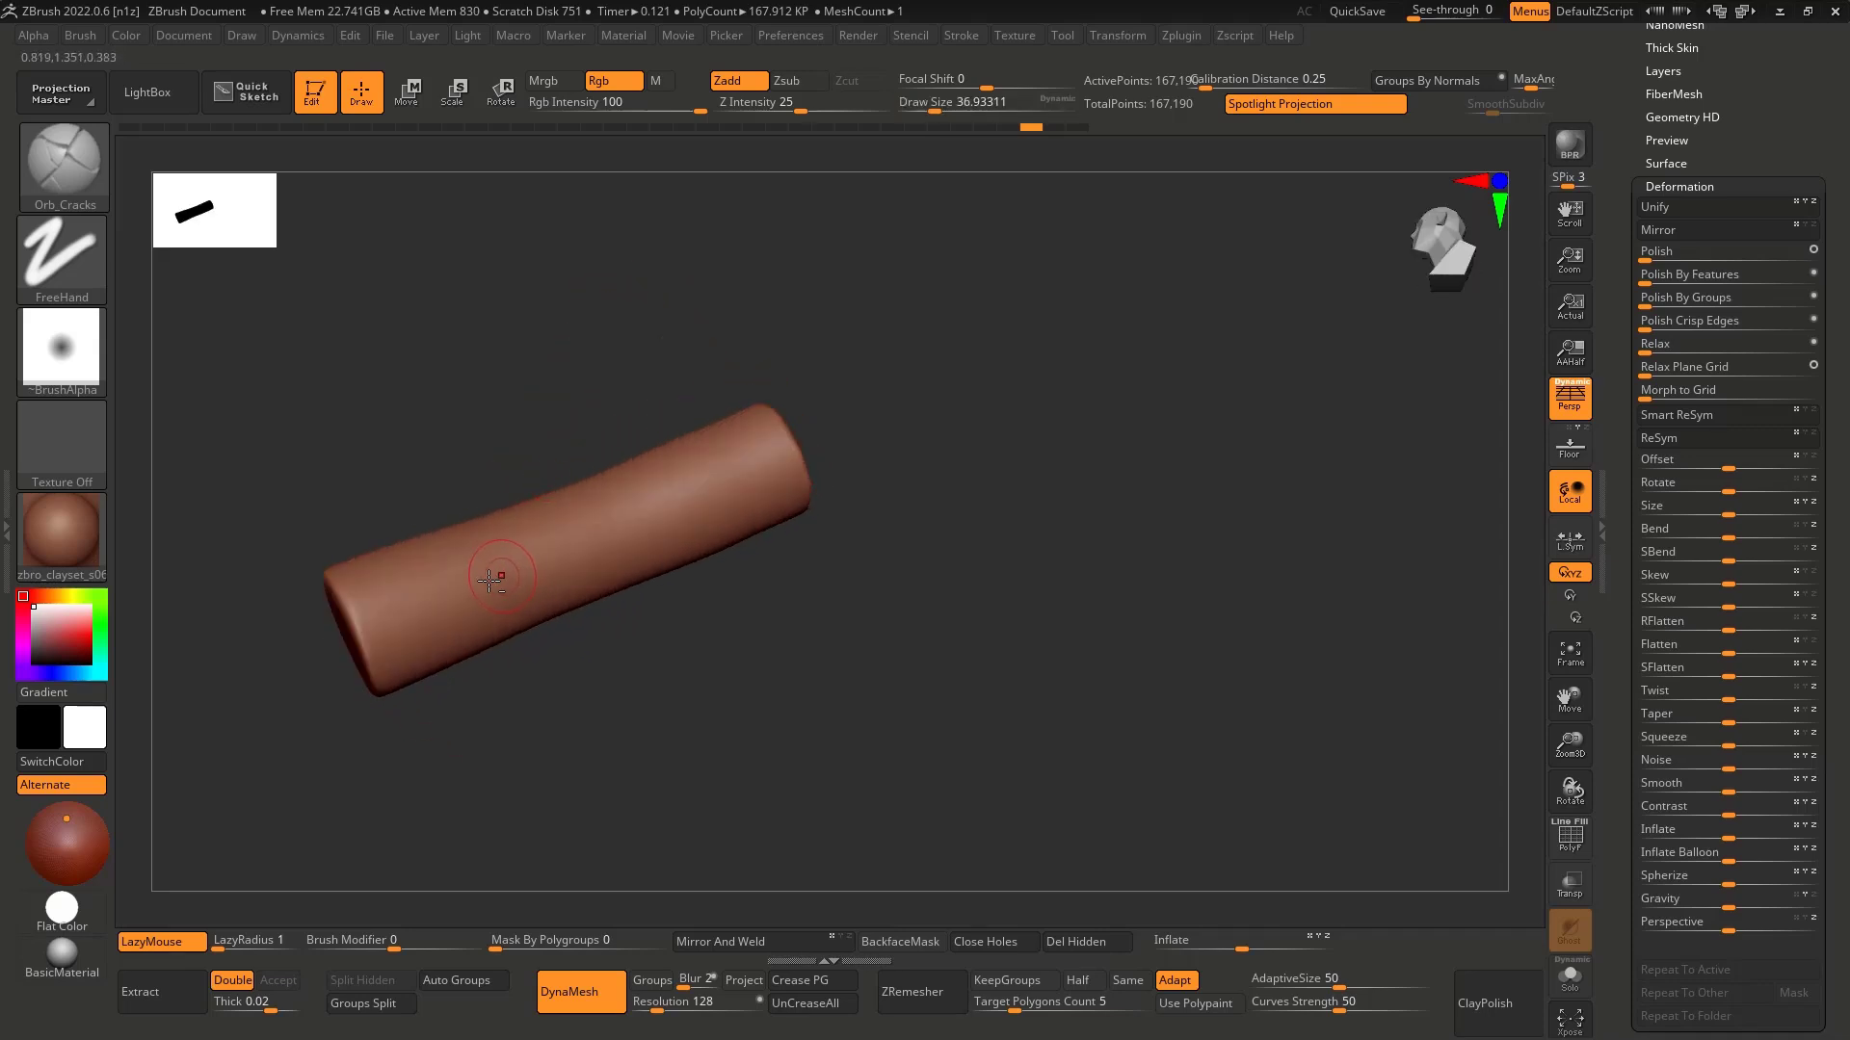
{"action": "right_click_drag", "start_coordinate": [493, 581], "coordinate": [470, 605]}
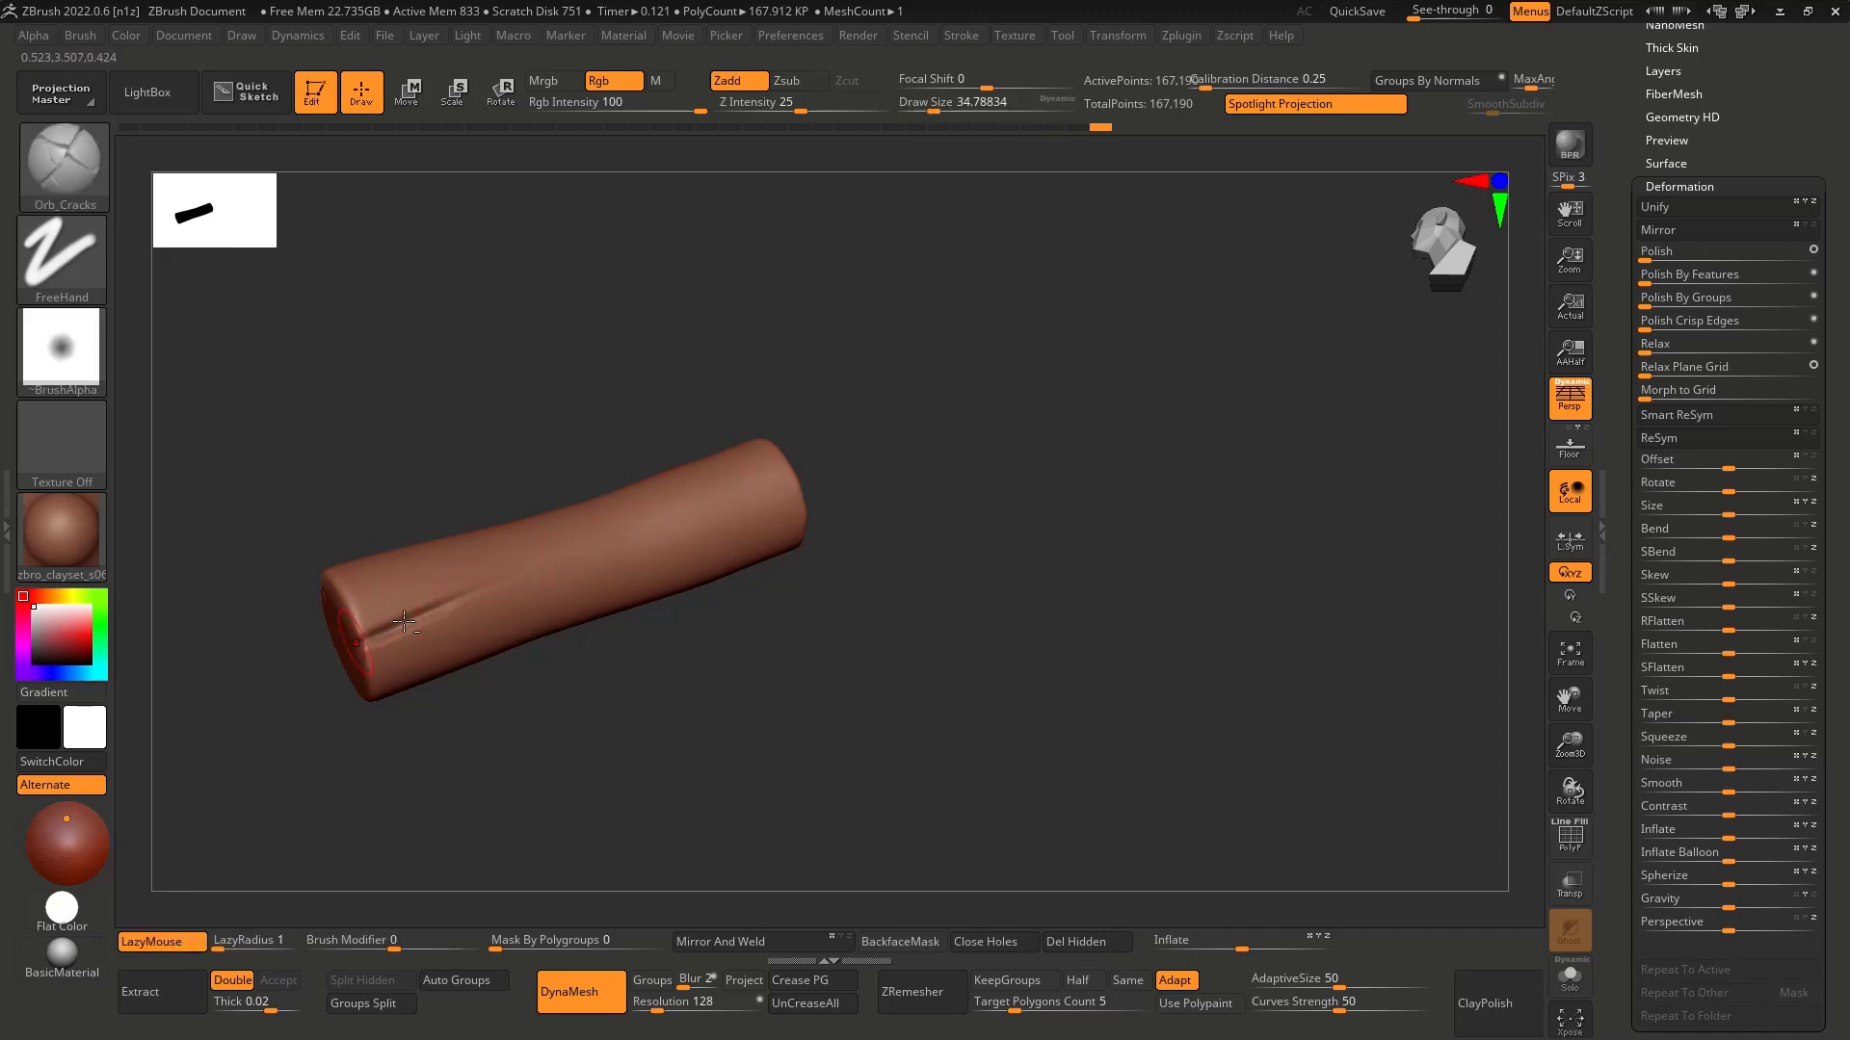
{"action": "key", "text": "ctrl+z"}
{"action": "left_click_drag", "start_coordinate": [366, 640], "coordinate": [444, 605]}
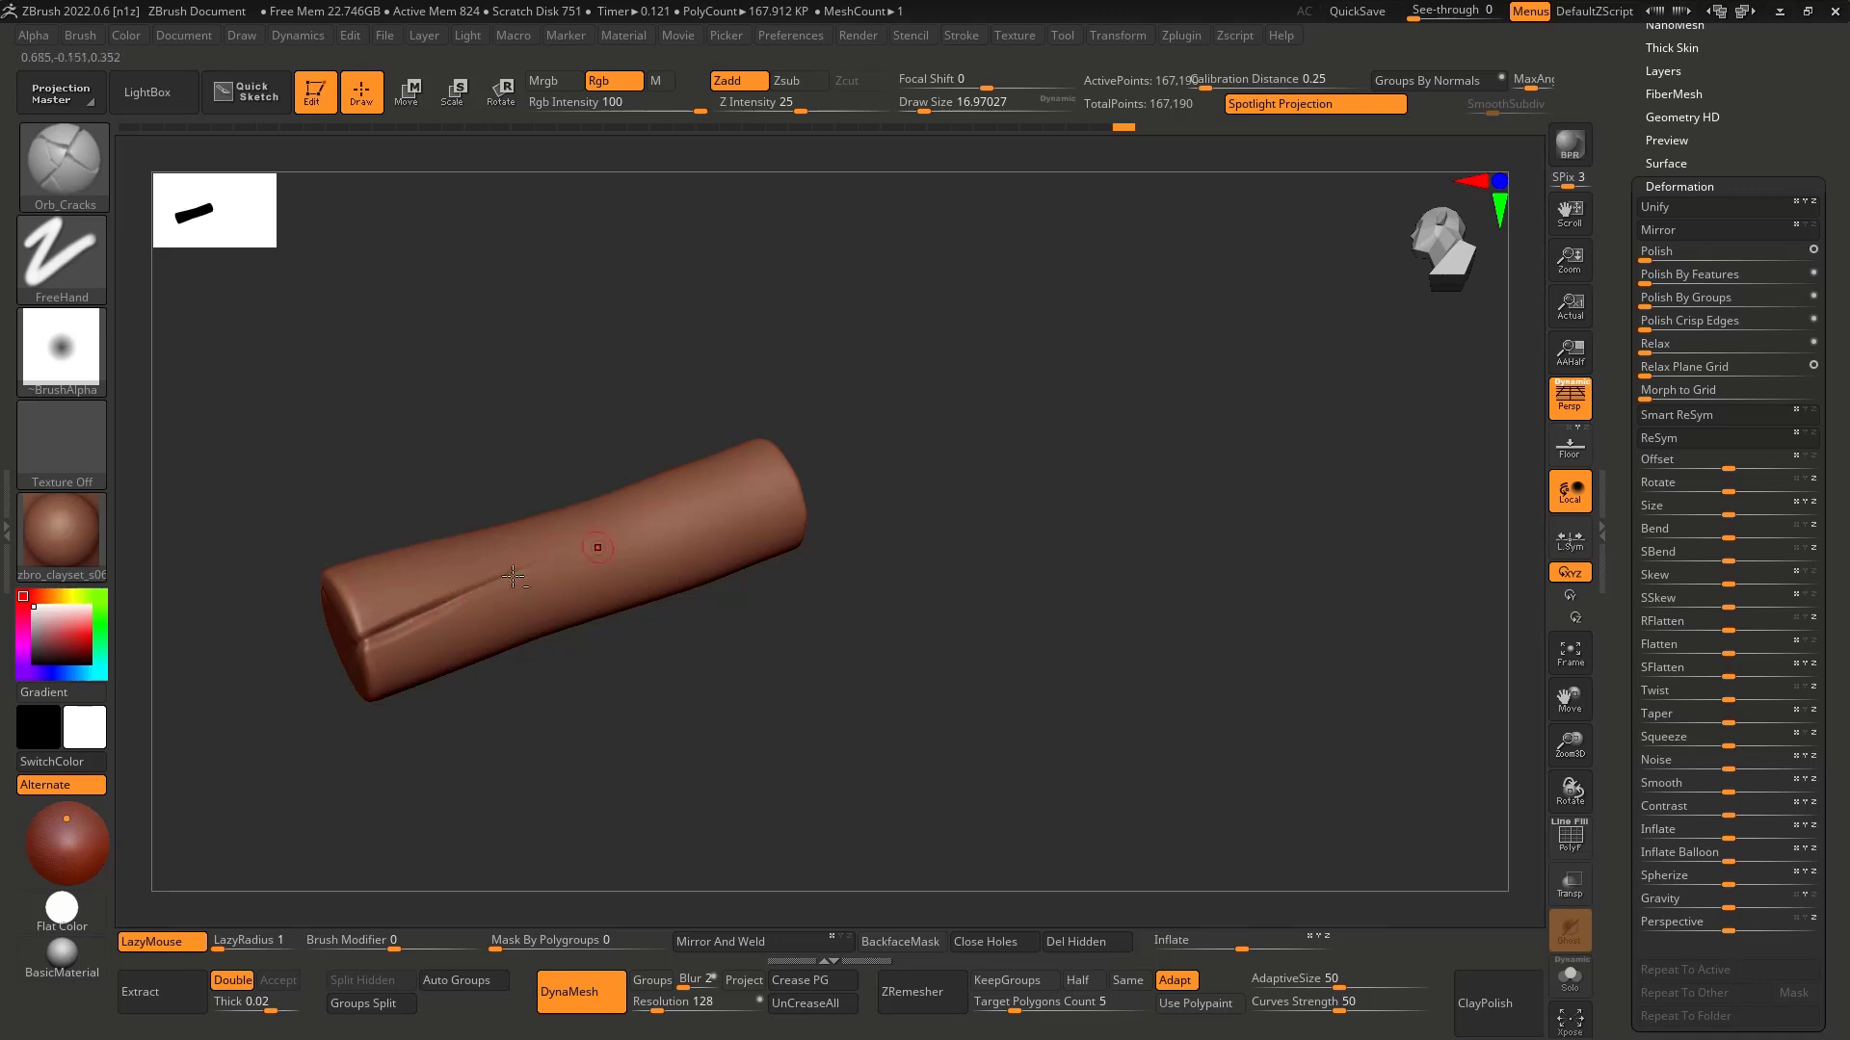
Step: Change the post's display material to zbro_clayset_s04
{"action": "right_click_drag", "start_coordinate": [624, 547], "coordinate": [552, 589]}
{"action": "right_click_drag", "start_coordinate": [693, 636], "coordinate": [563, 704], "text": "shift"}
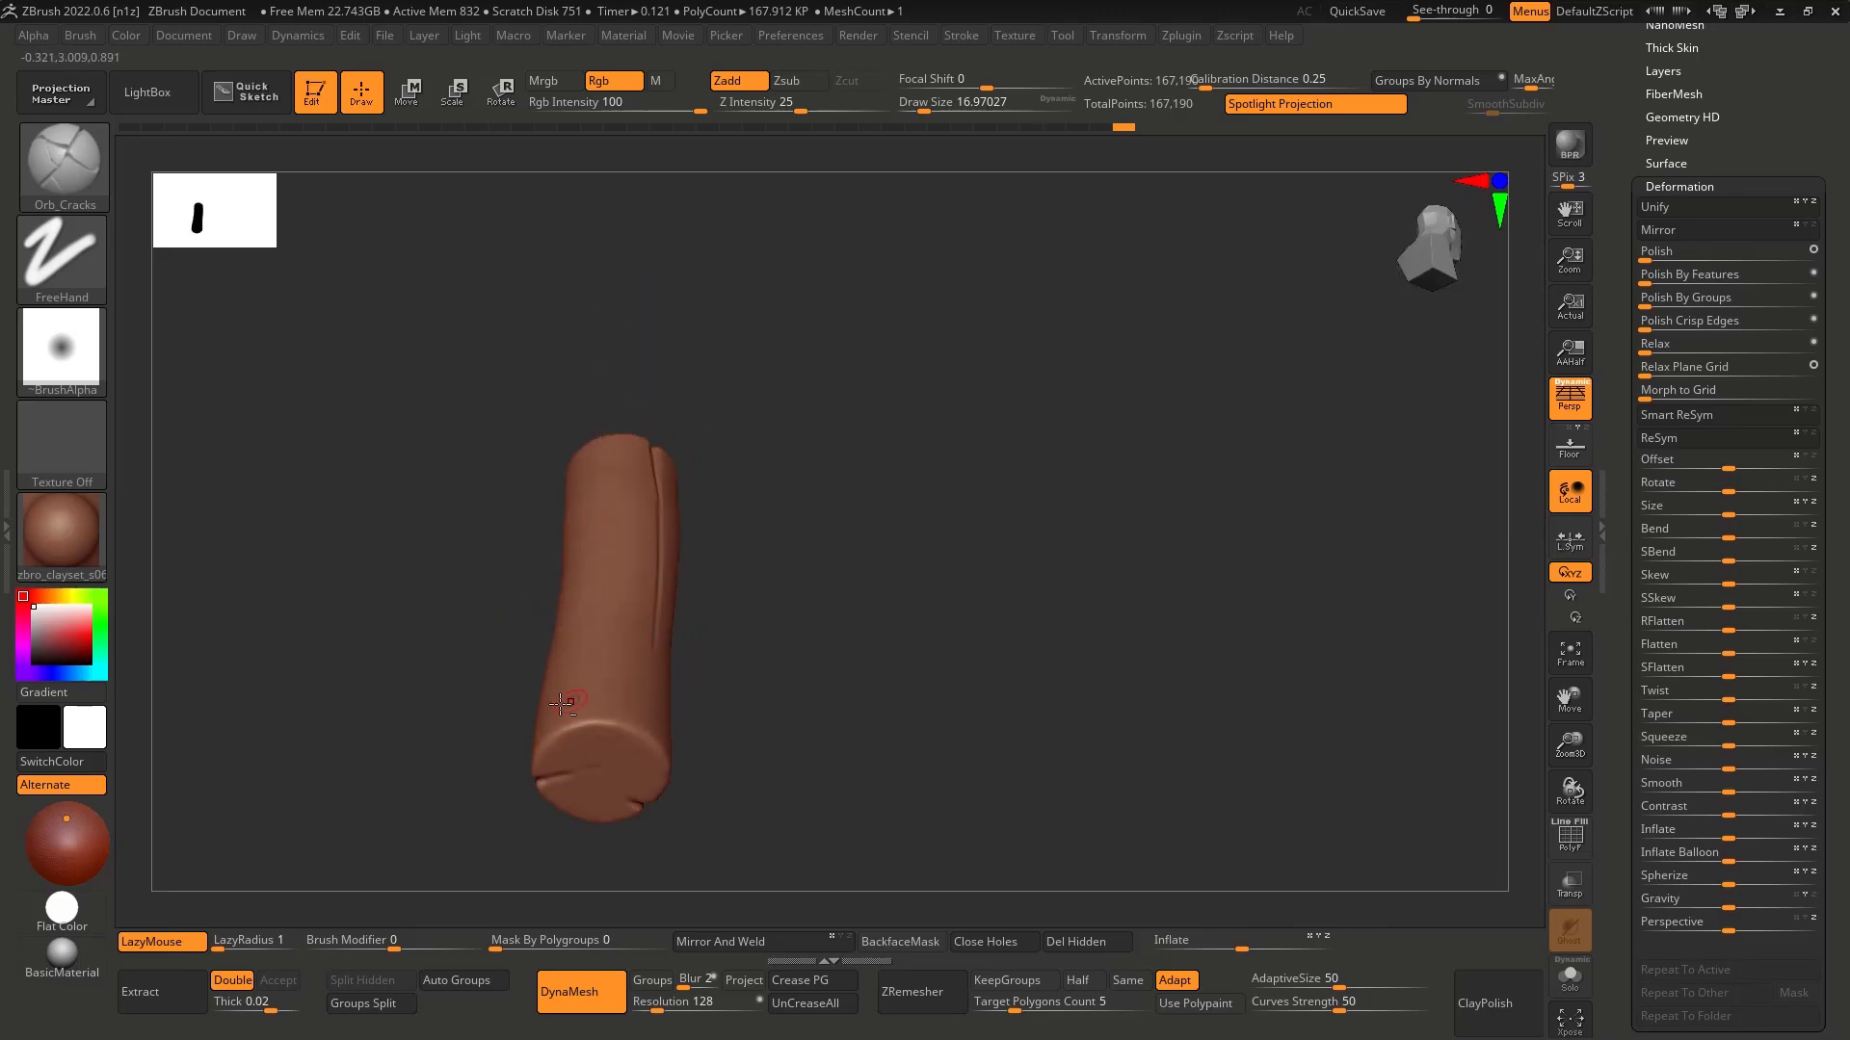
{"action": "left_click", "coordinate": [92, 556]}
{"action": "left_click", "coordinate": [578, 674]}
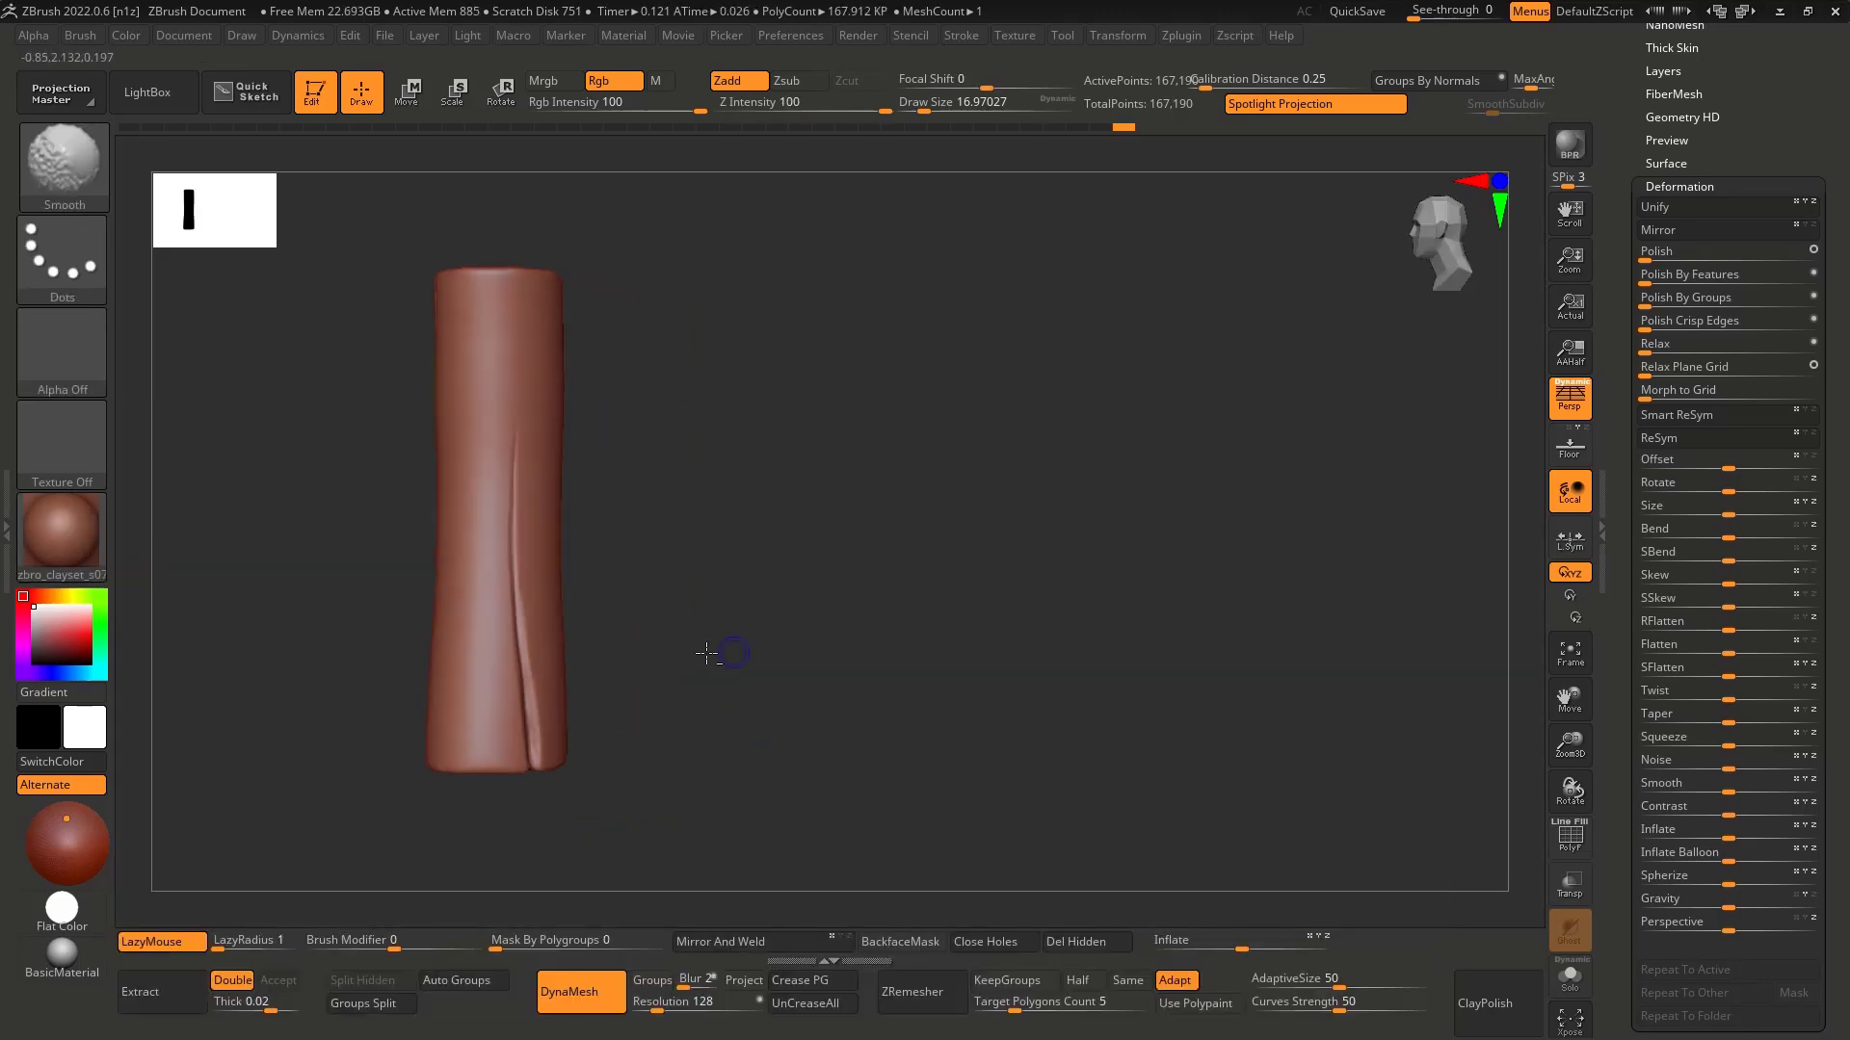
{"action": "left_click", "coordinate": [62, 530]}
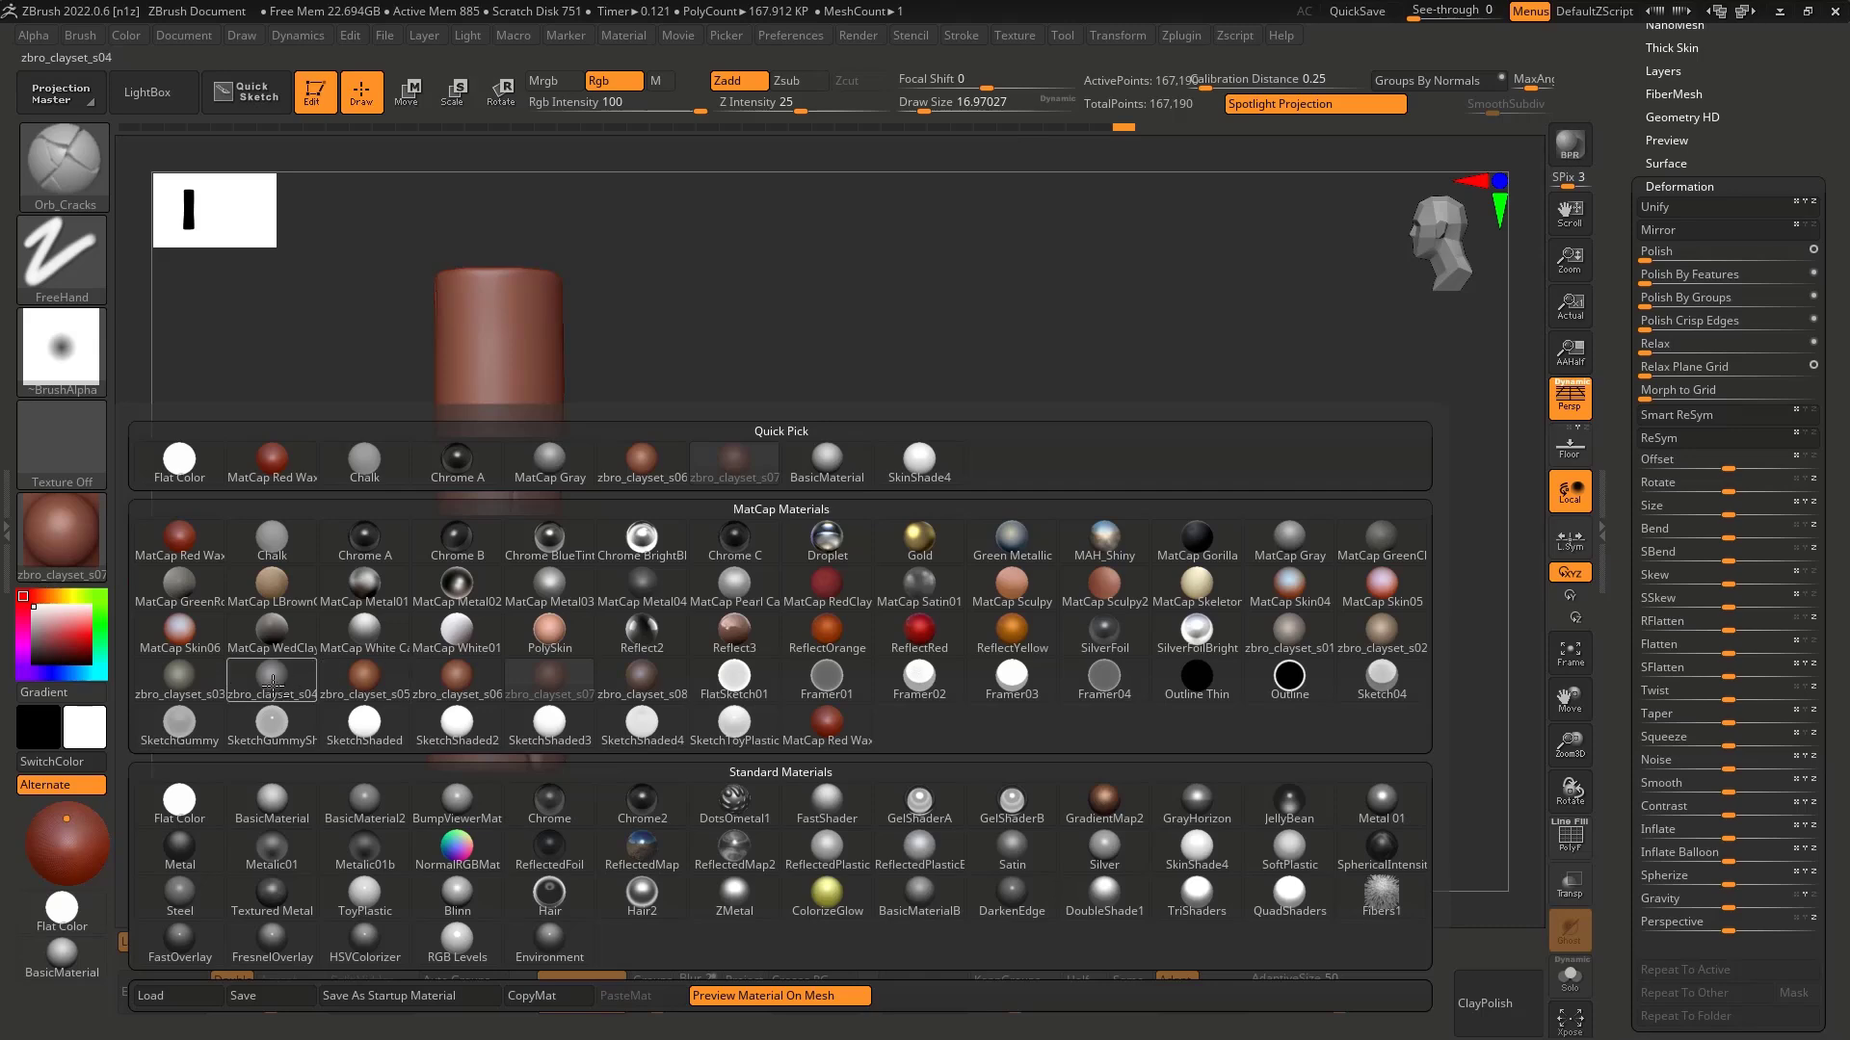
{"action": "left_click", "coordinate": [272, 684]}
{"action": "right_click_drag", "start_coordinate": [405, 665], "coordinate": [505, 530], "text": "shift"}
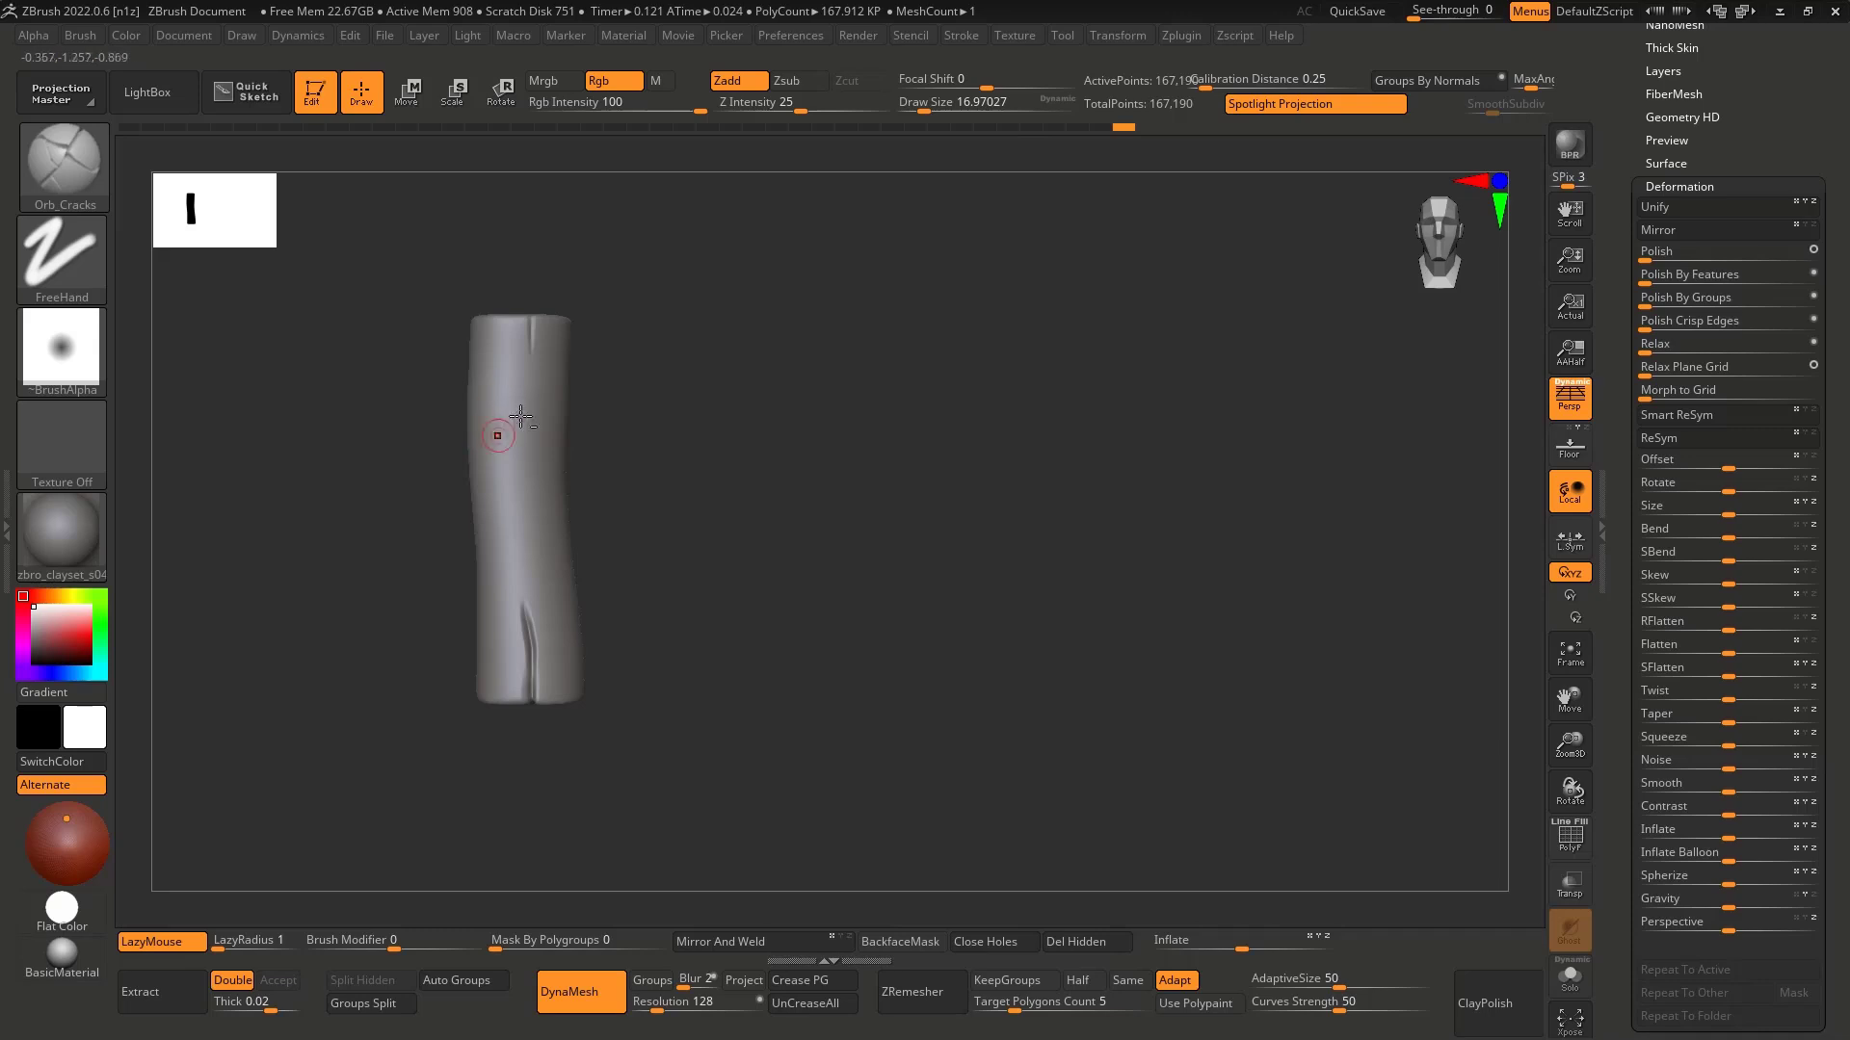
Step: Duplicate the post subtool and scale the copy uniformly to less than half the post's size
{"action": "scroll", "coordinate": [1774, 150], "scroll_direction": "up", "scroll_amount": 10}
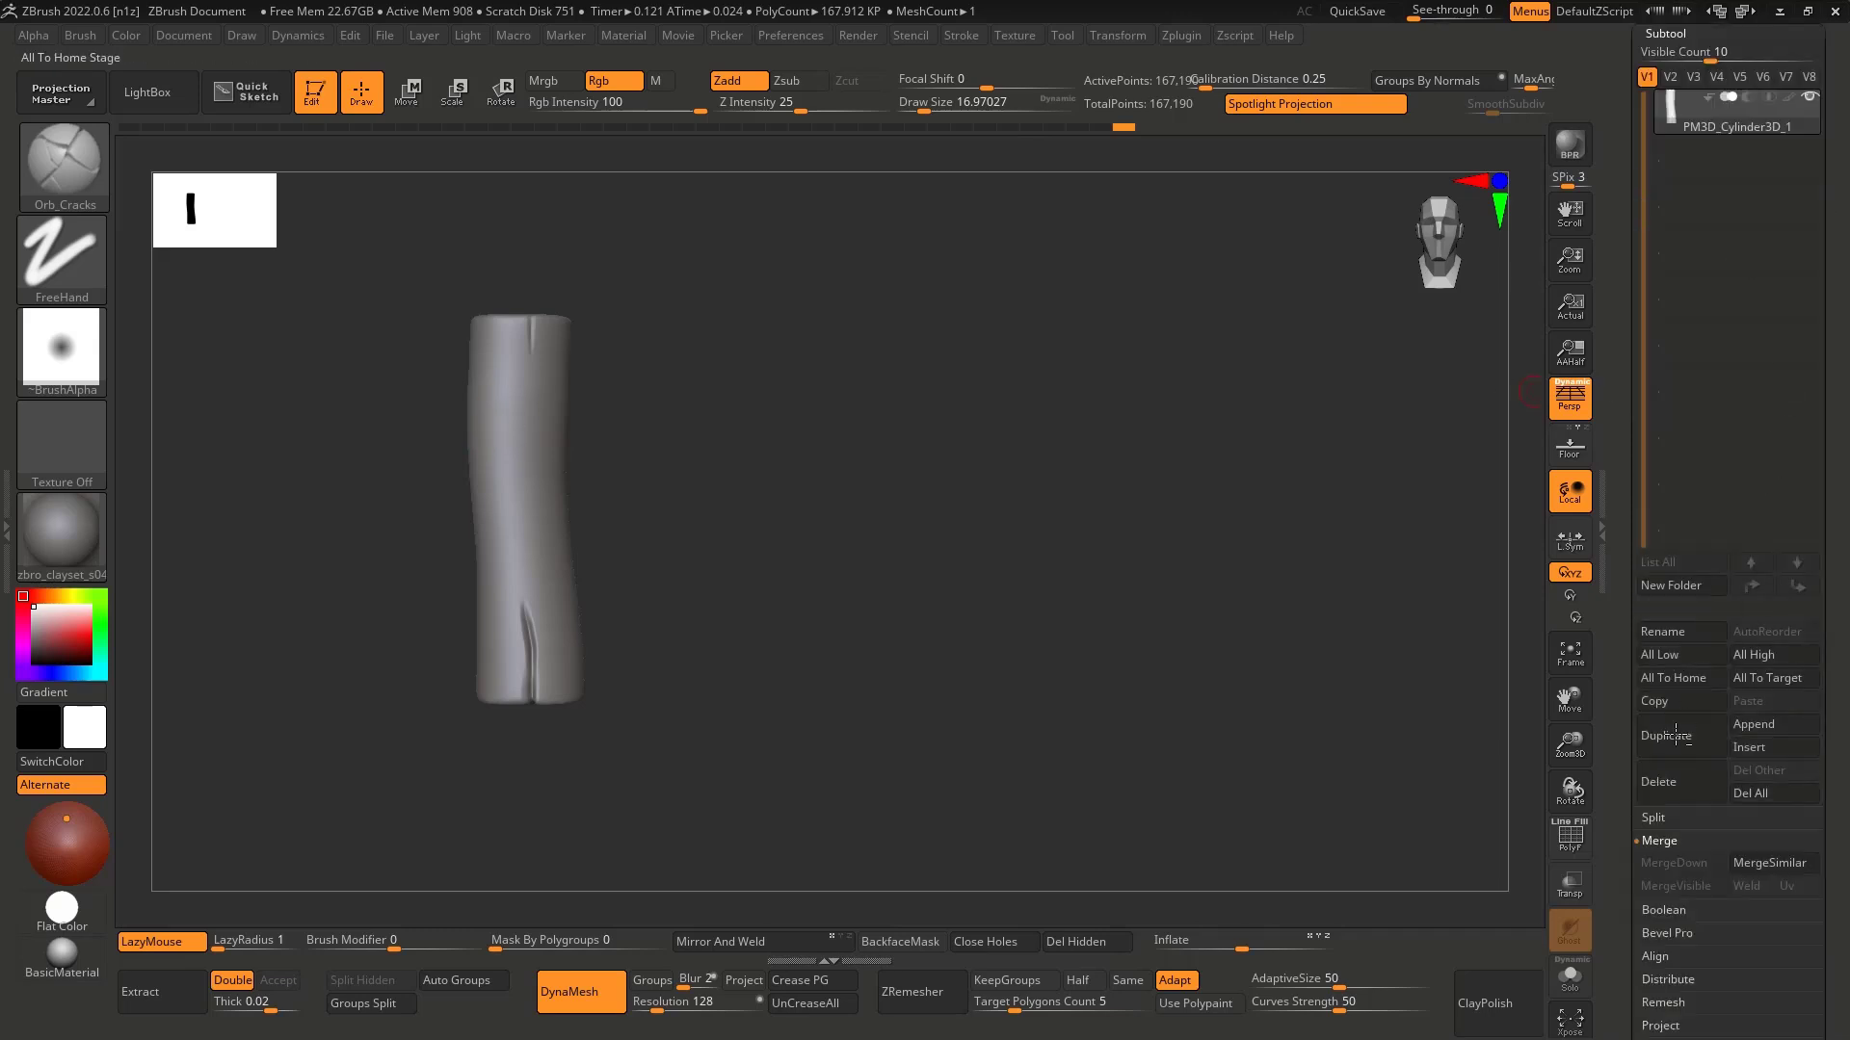
{"action": "left_click", "coordinate": [1676, 729]}
{"action": "key", "text": "w"}
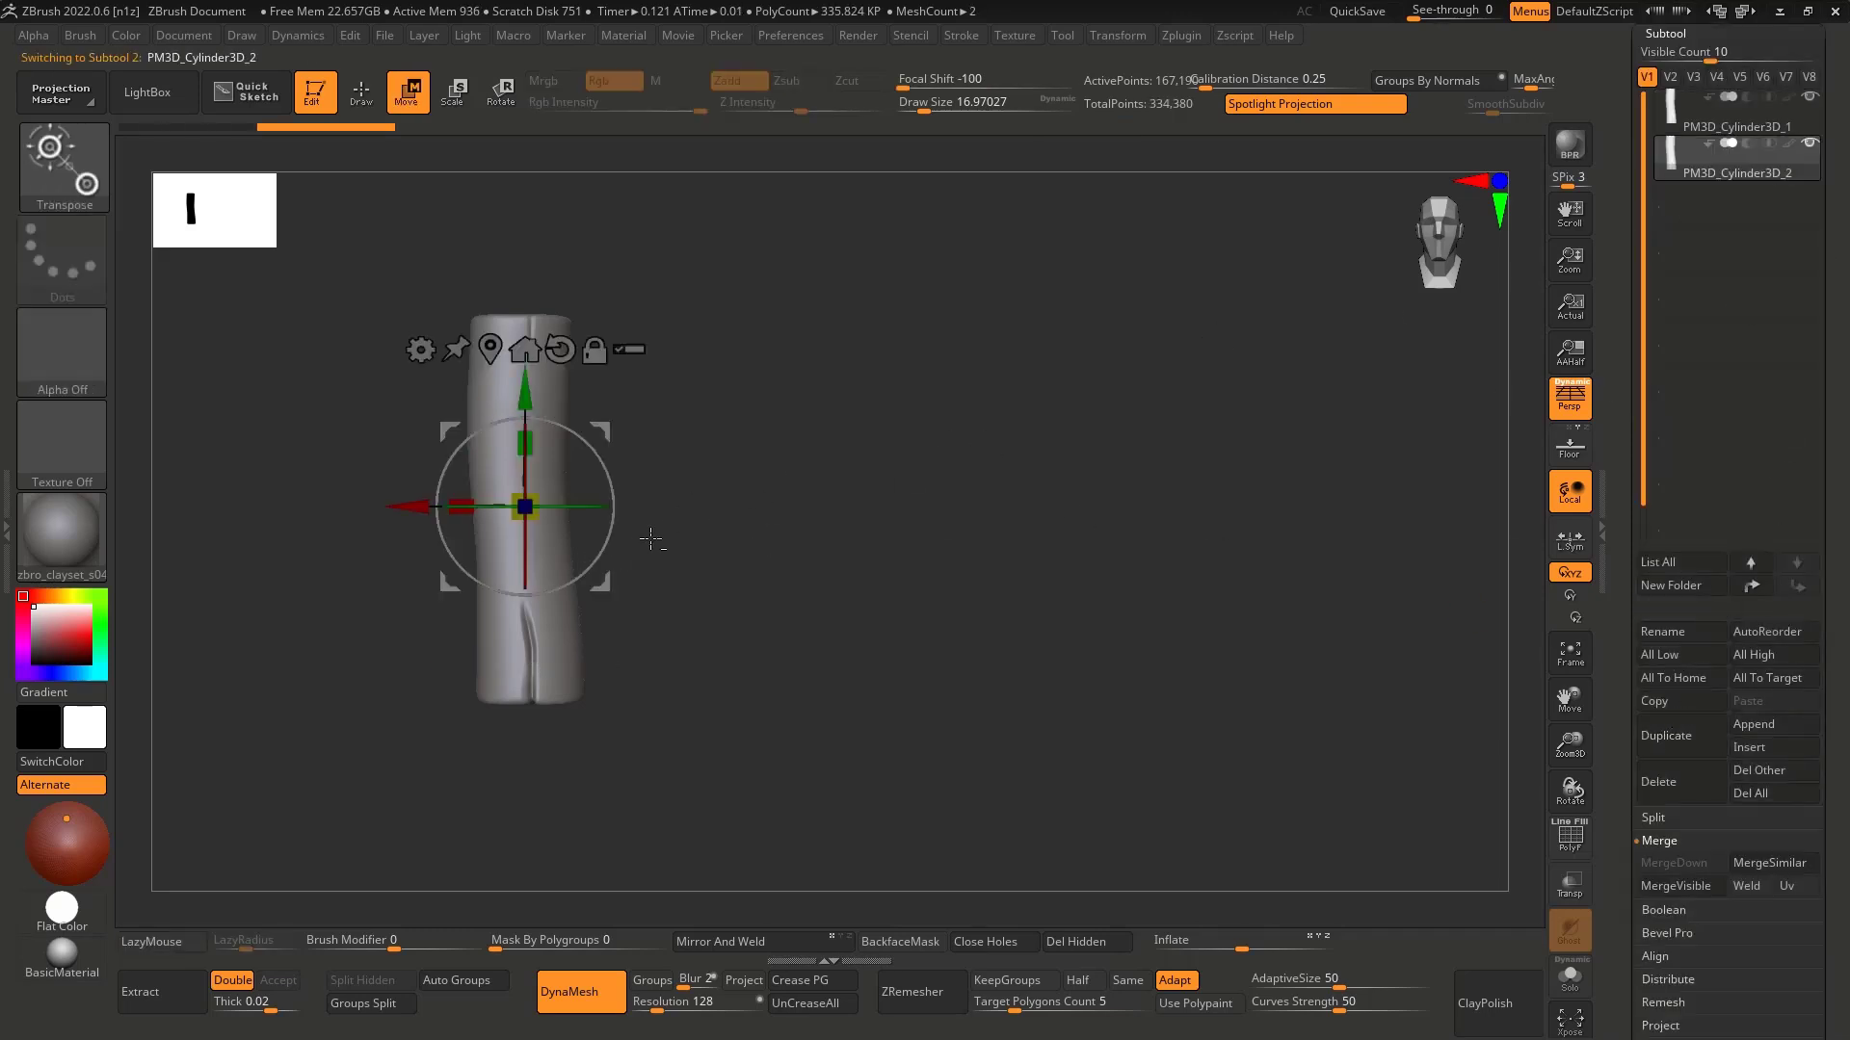
{"action": "left_click_drag", "start_coordinate": [533, 499], "coordinate": [425, 494]}
{"action": "left_click_drag", "start_coordinate": [718, 472], "coordinate": [525, 405], "text": "shift"}
{"action": "right_click_drag", "start_coordinate": [589, 412], "coordinate": [686, 492], "text": "shift"}
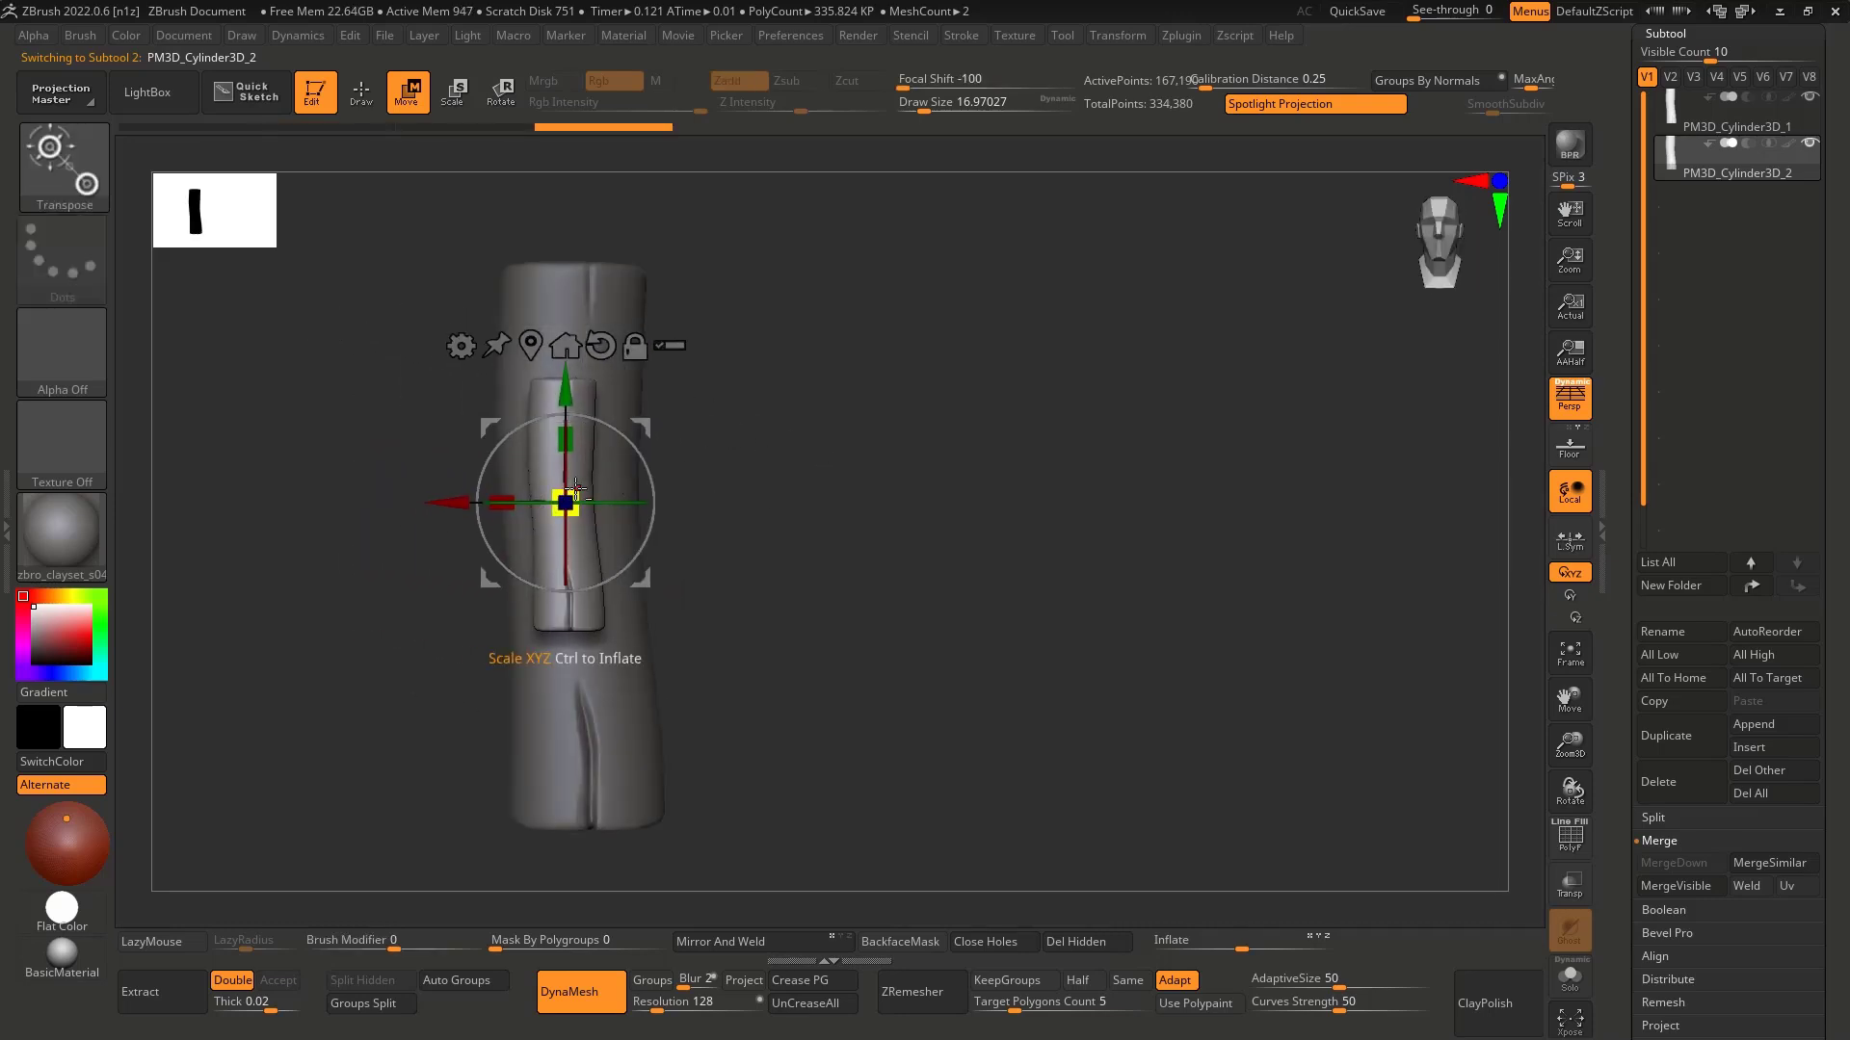
{"action": "left_click_drag", "start_coordinate": [569, 497], "coordinate": [512, 492]}
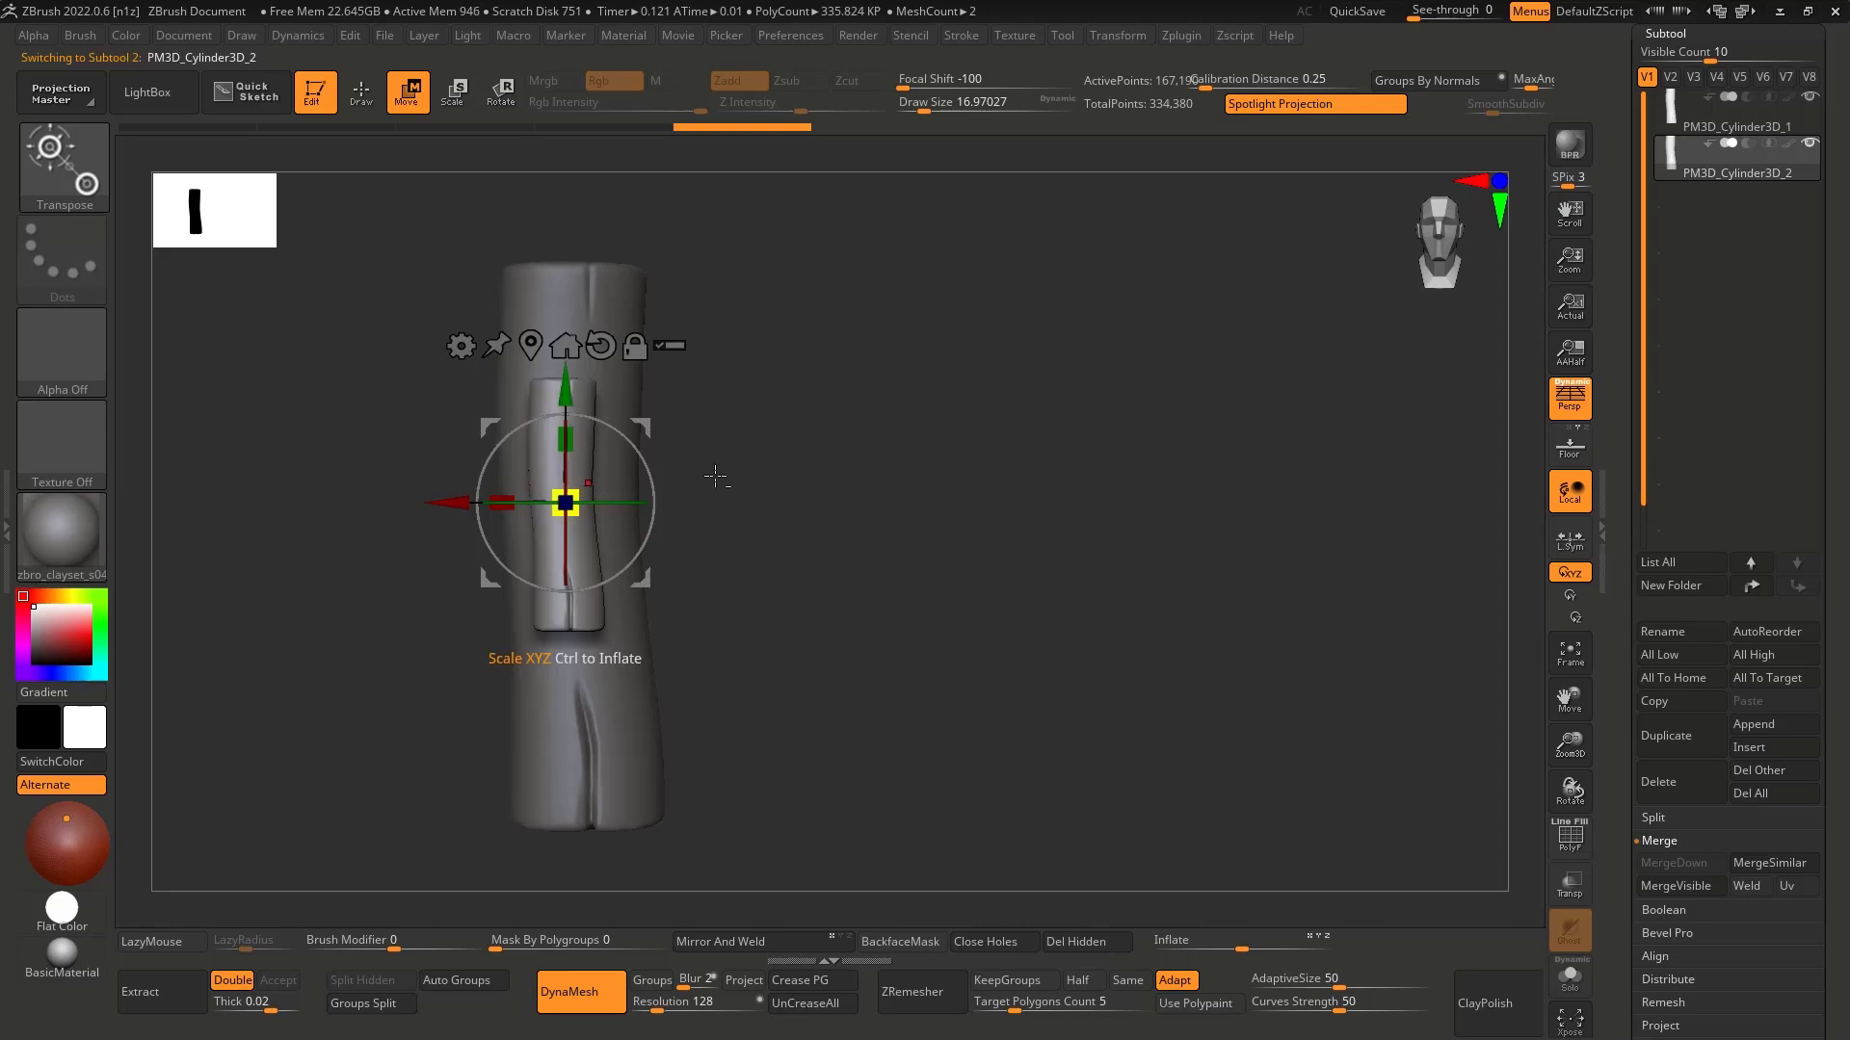
Step: Move the small copy to the upper front of the post and tilt its top end outward as a branch stub
{"action": "right_click_drag", "start_coordinate": [717, 475], "coordinate": [679, 494], "text": "shift"}
{"action": "mouse_move", "coordinate": [683, 501]}
{"action": "left_mouse_down"}
{"action": "mouse_move", "coordinate": [569, 501]}
{"action": "mouse_move", "coordinate": [679, 475]}
{"action": "left_mouse_up"}
{"action": "right_click_drag", "start_coordinate": [681, 475], "coordinate": [628, 468], "text": "shift"}
{"action": "left_click_drag", "start_coordinate": [551, 439], "coordinate": [554, 389]}
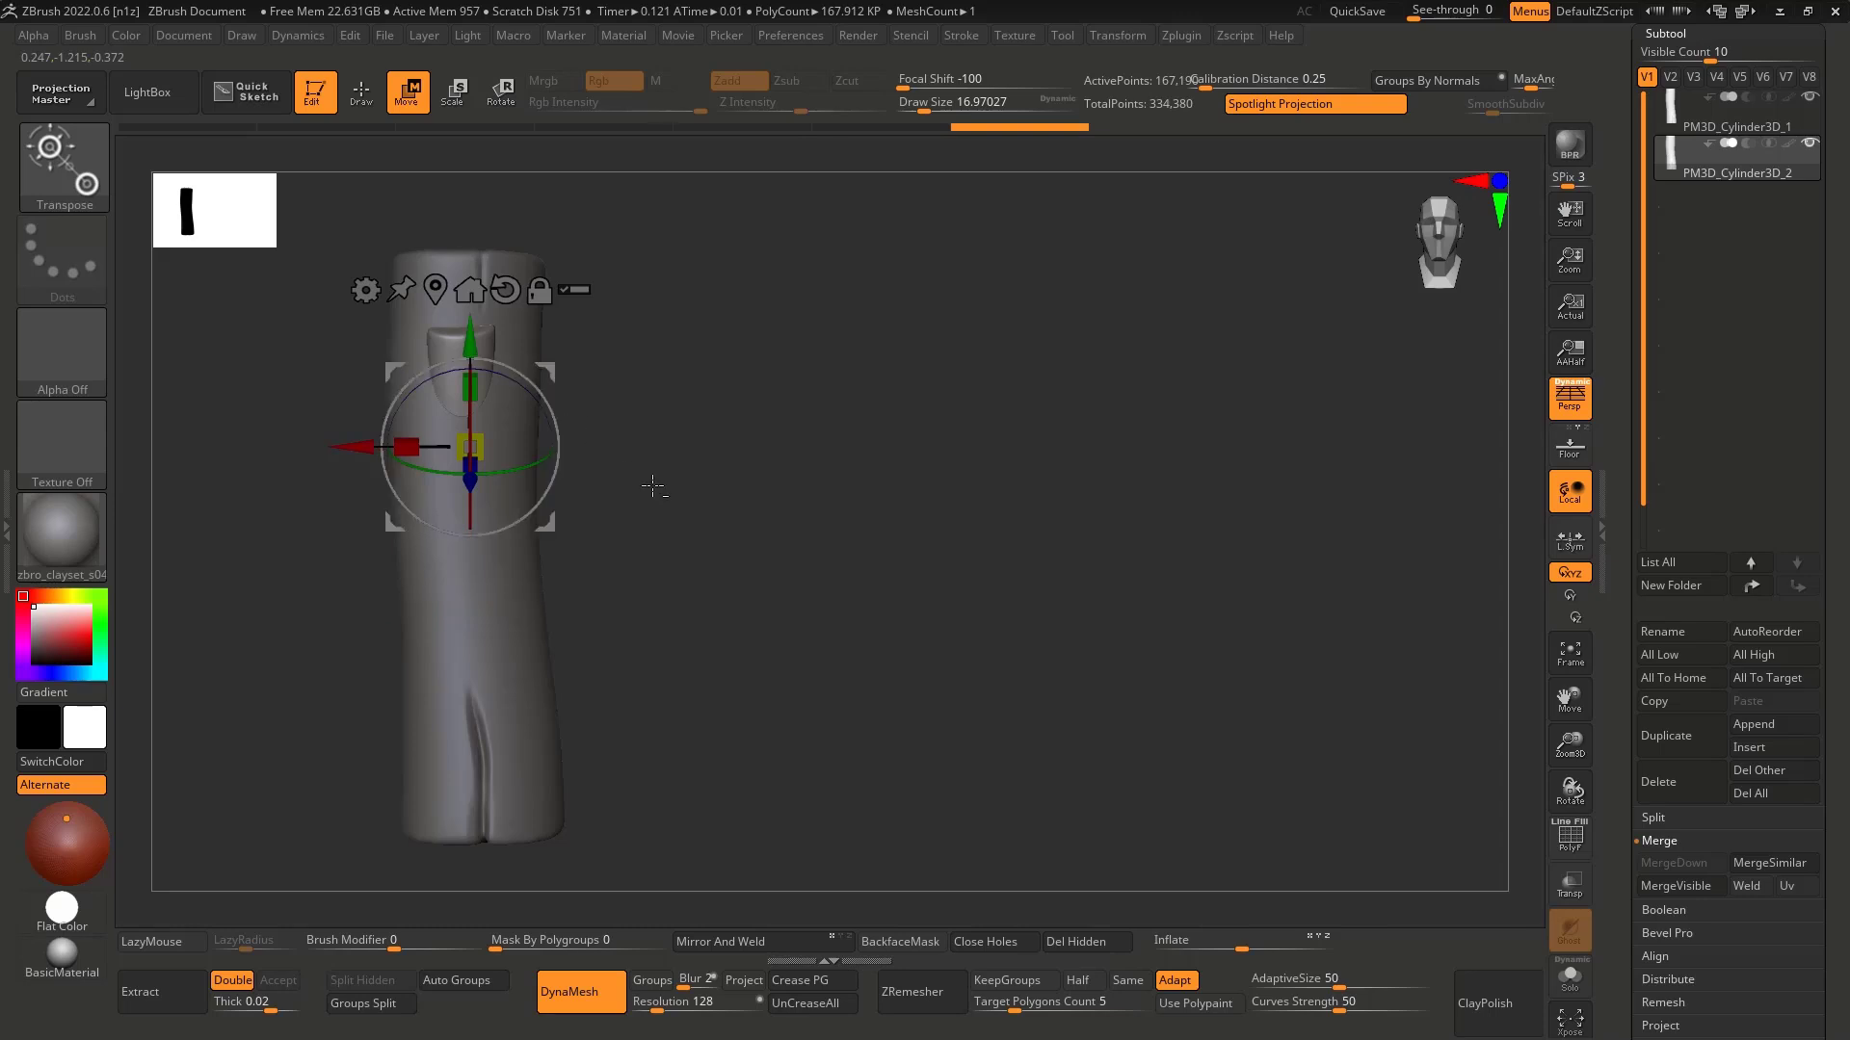
{"action": "right_click_drag", "start_coordinate": [652, 487], "coordinate": [703, 510], "text": "alt"}
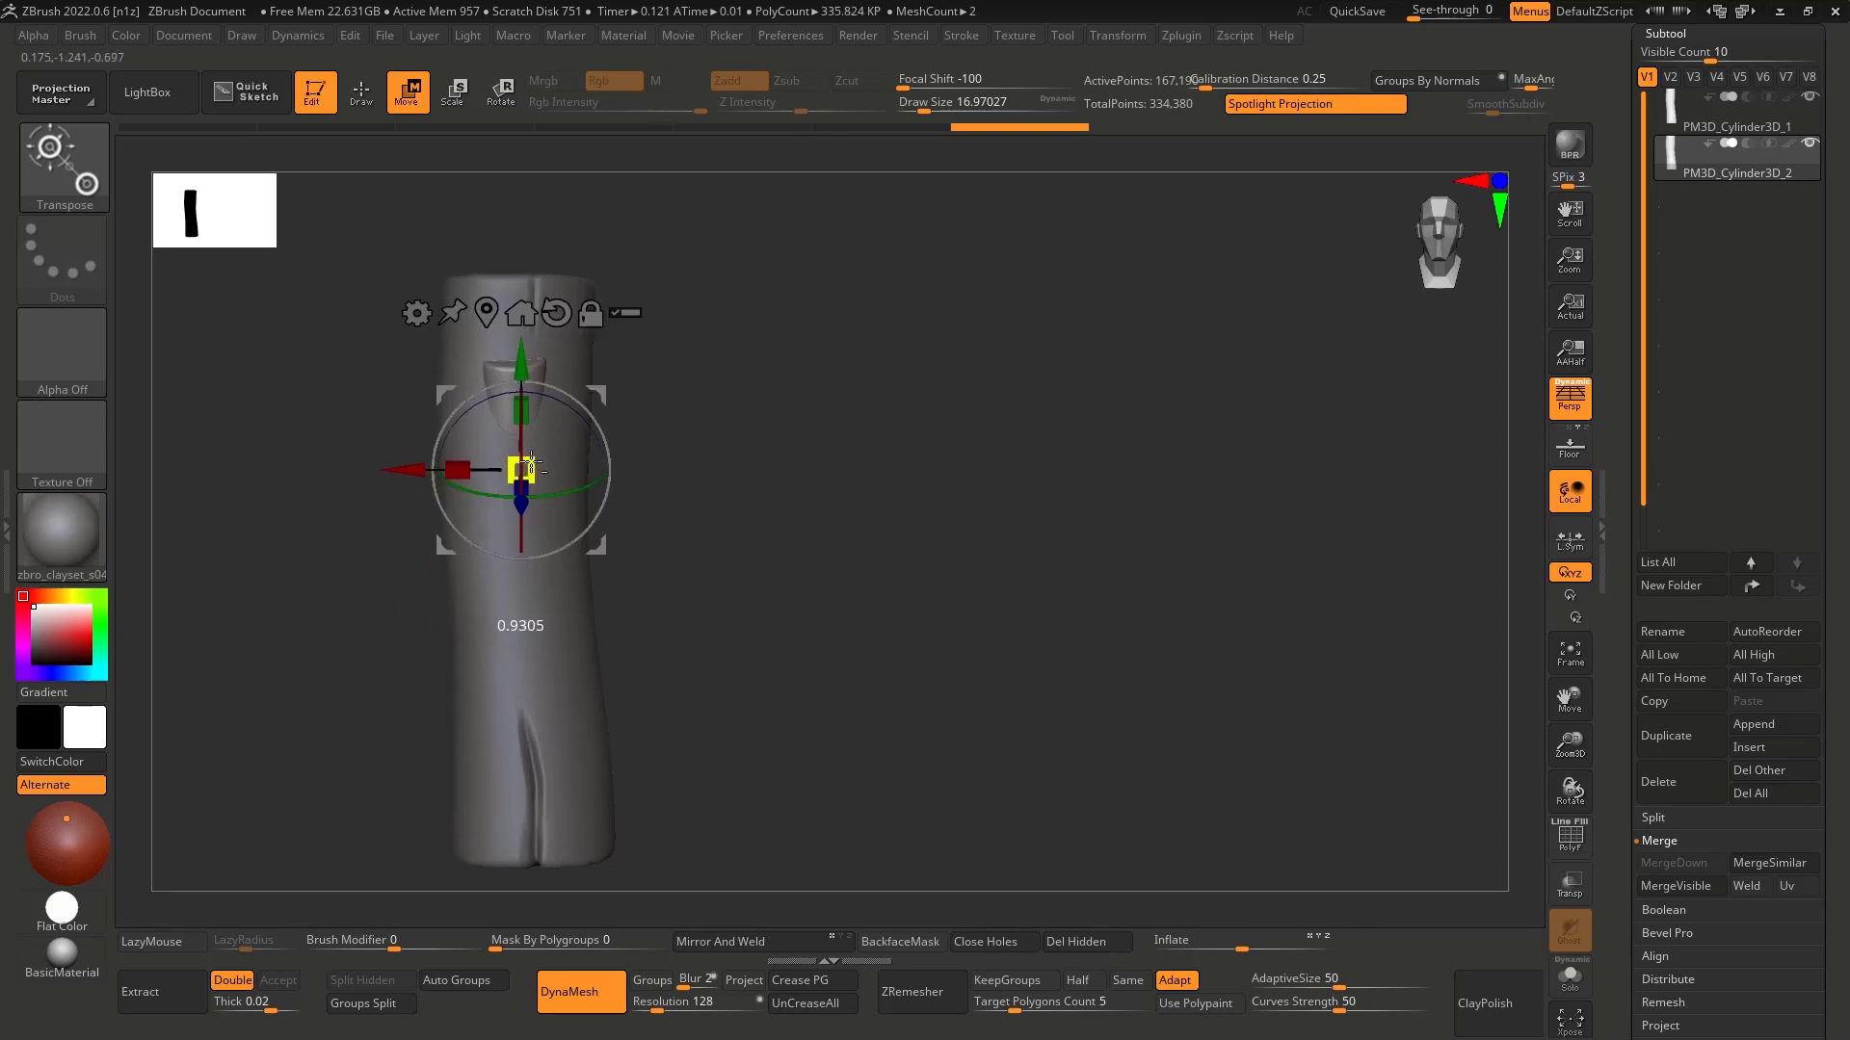
Step: Scale the branch stub down slightly and rotate it further away from the post in side view
{"action": "left_click_drag", "start_coordinate": [531, 463], "coordinate": [532, 462]}
{"action": "right_click_drag", "start_coordinate": [605, 458], "coordinate": [552, 461], "text": "shift"}
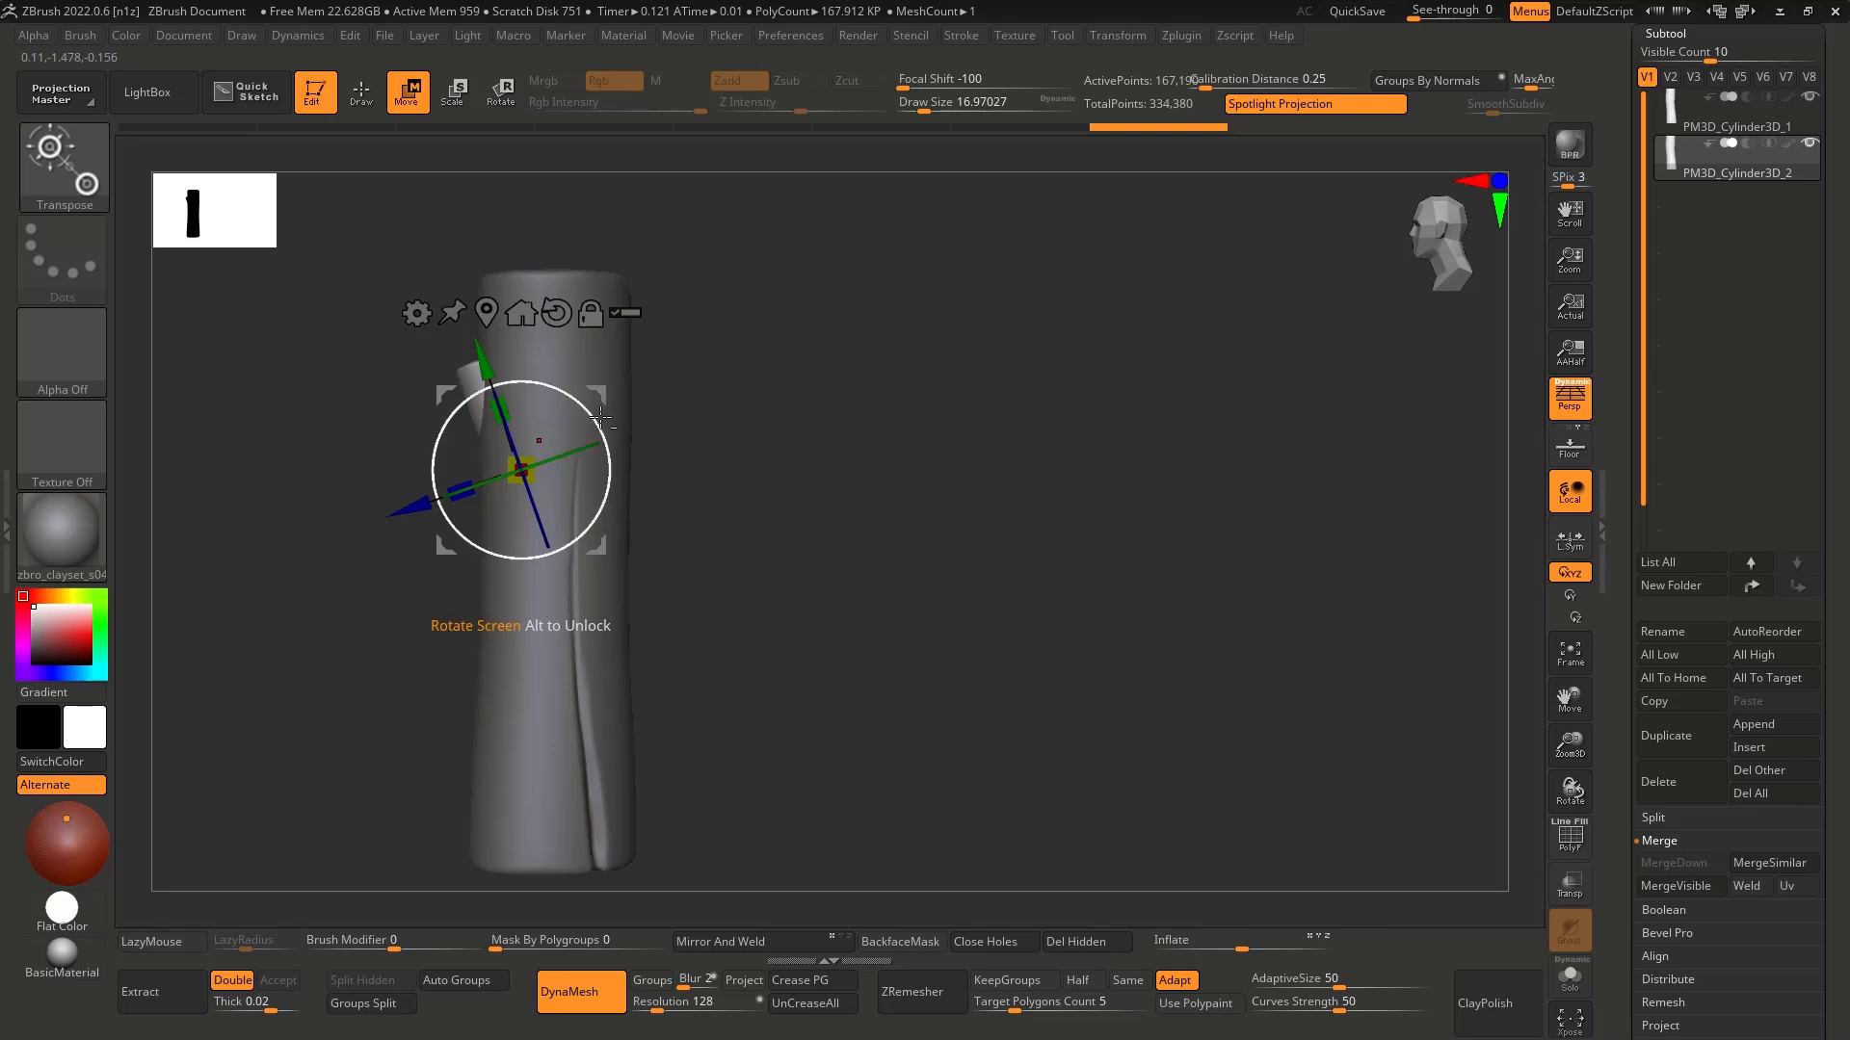
{"action": "mouse_move", "coordinate": [668, 433]}
{"action": "right_mouse_down", "text": "shift"}
{"action": "mouse_move", "coordinate": [733, 430]}
{"action": "mouse_move", "coordinate": [671, 430]}
{"action": "right_mouse_up", "text": "shift"}
{"action": "left_click_drag", "start_coordinate": [600, 398], "coordinate": [589, 399]}
Step: Reshape the branch stub against the post with the Move Topological brush at a draw size of about 108
{"action": "key", "text": "q"}
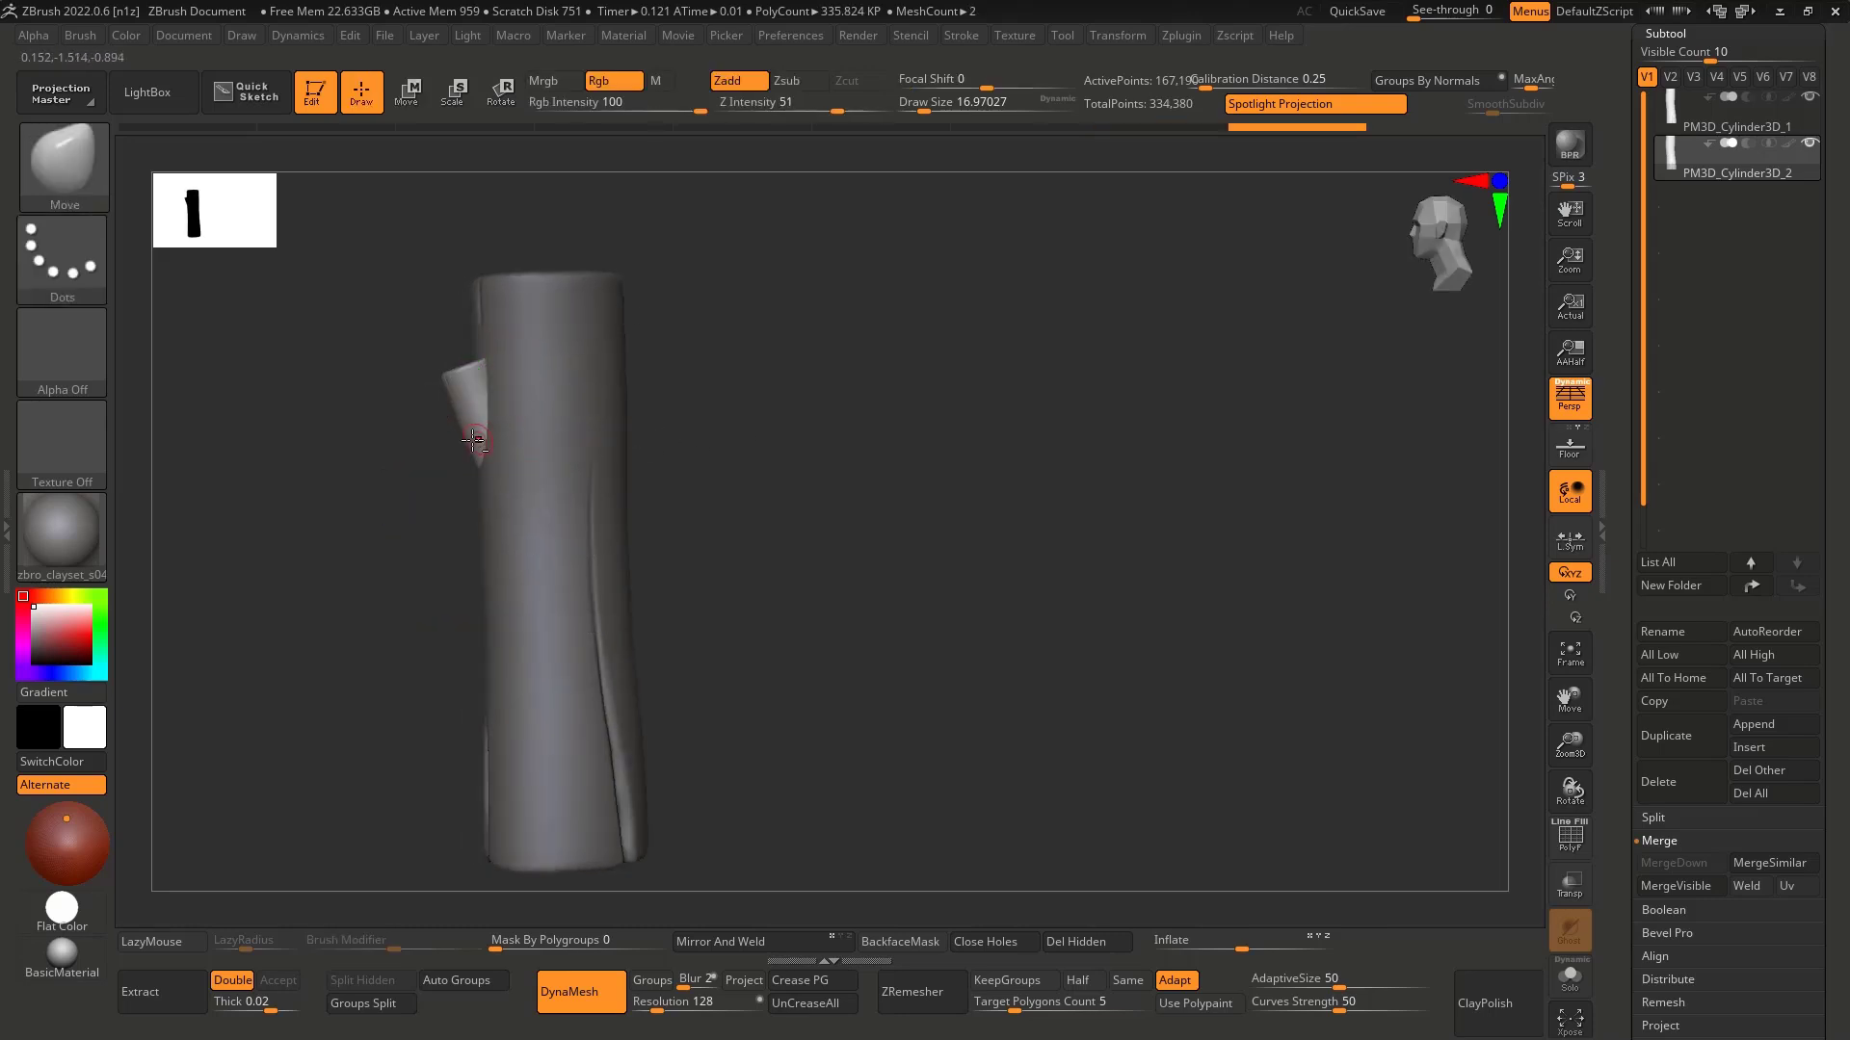
{"action": "key", "text": "b"}
{"action": "key", "text": "m"}
{"action": "key", "text": "t"}
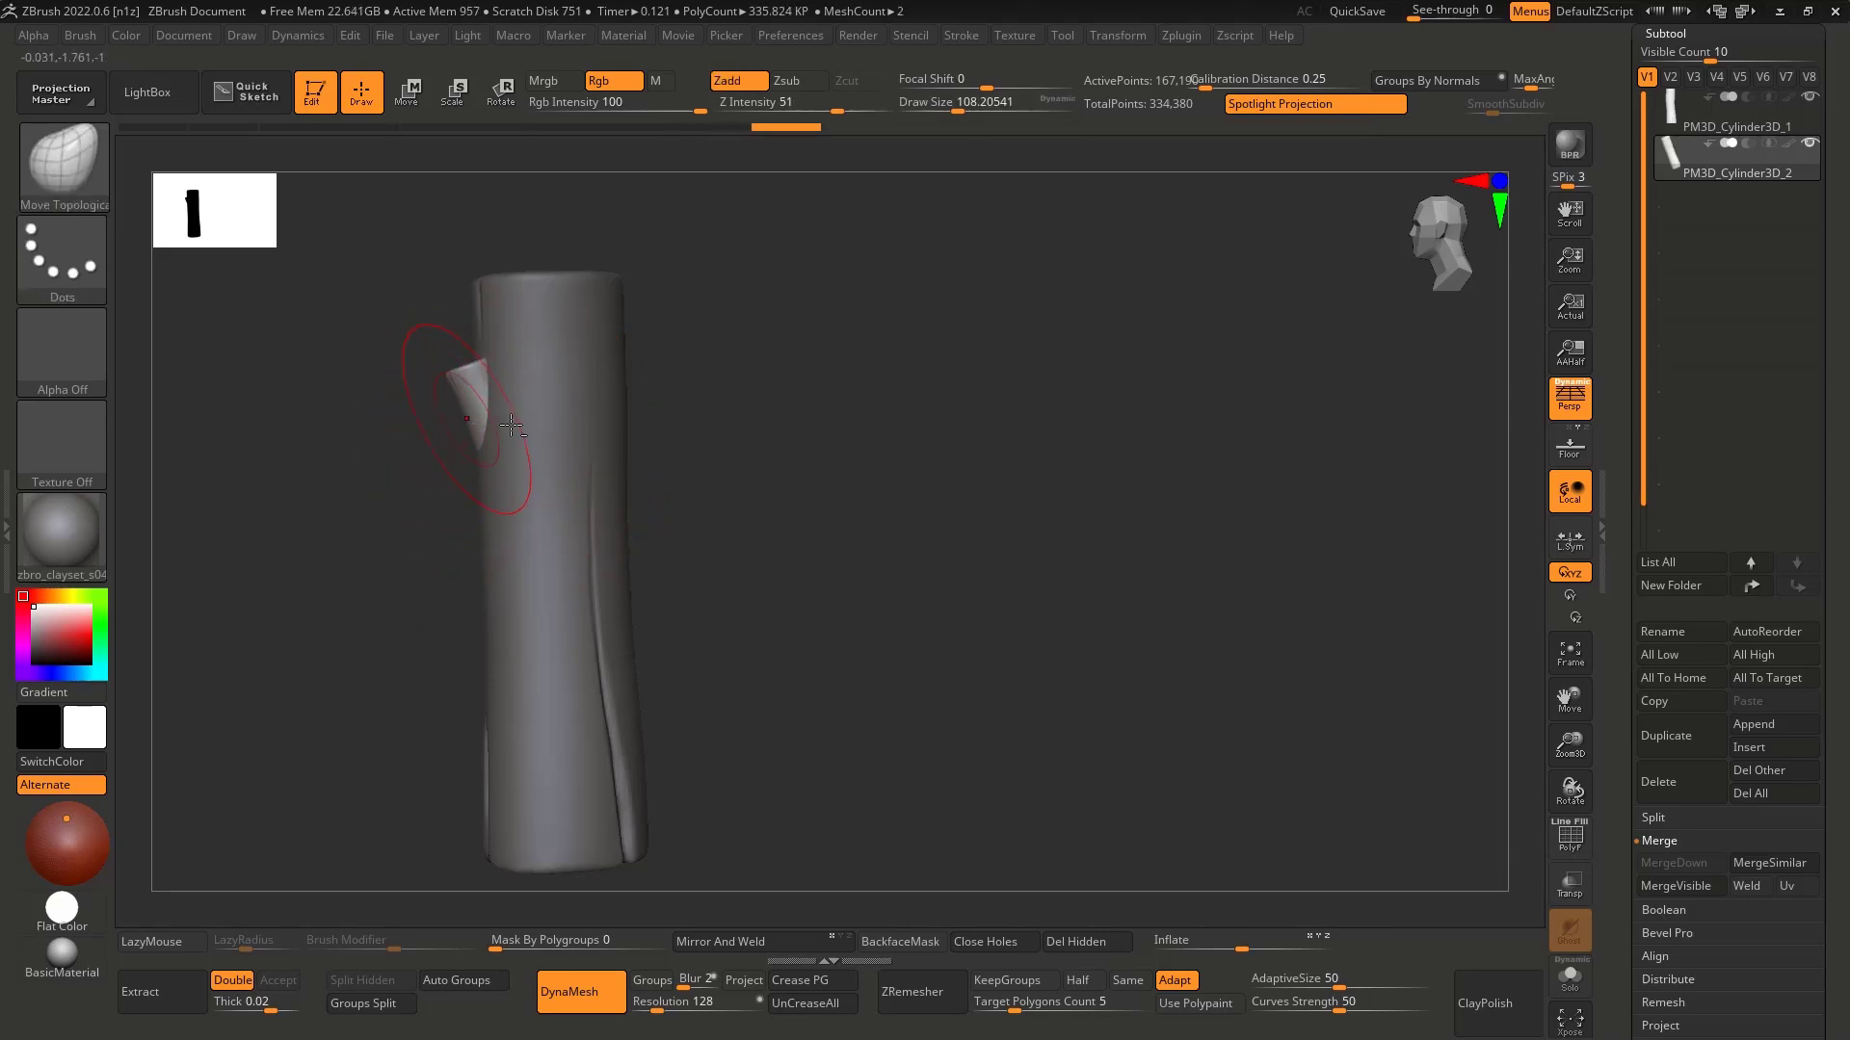
{"action": "right_click_drag", "start_coordinate": [510, 425], "coordinate": [756, 441], "text": "shift"}
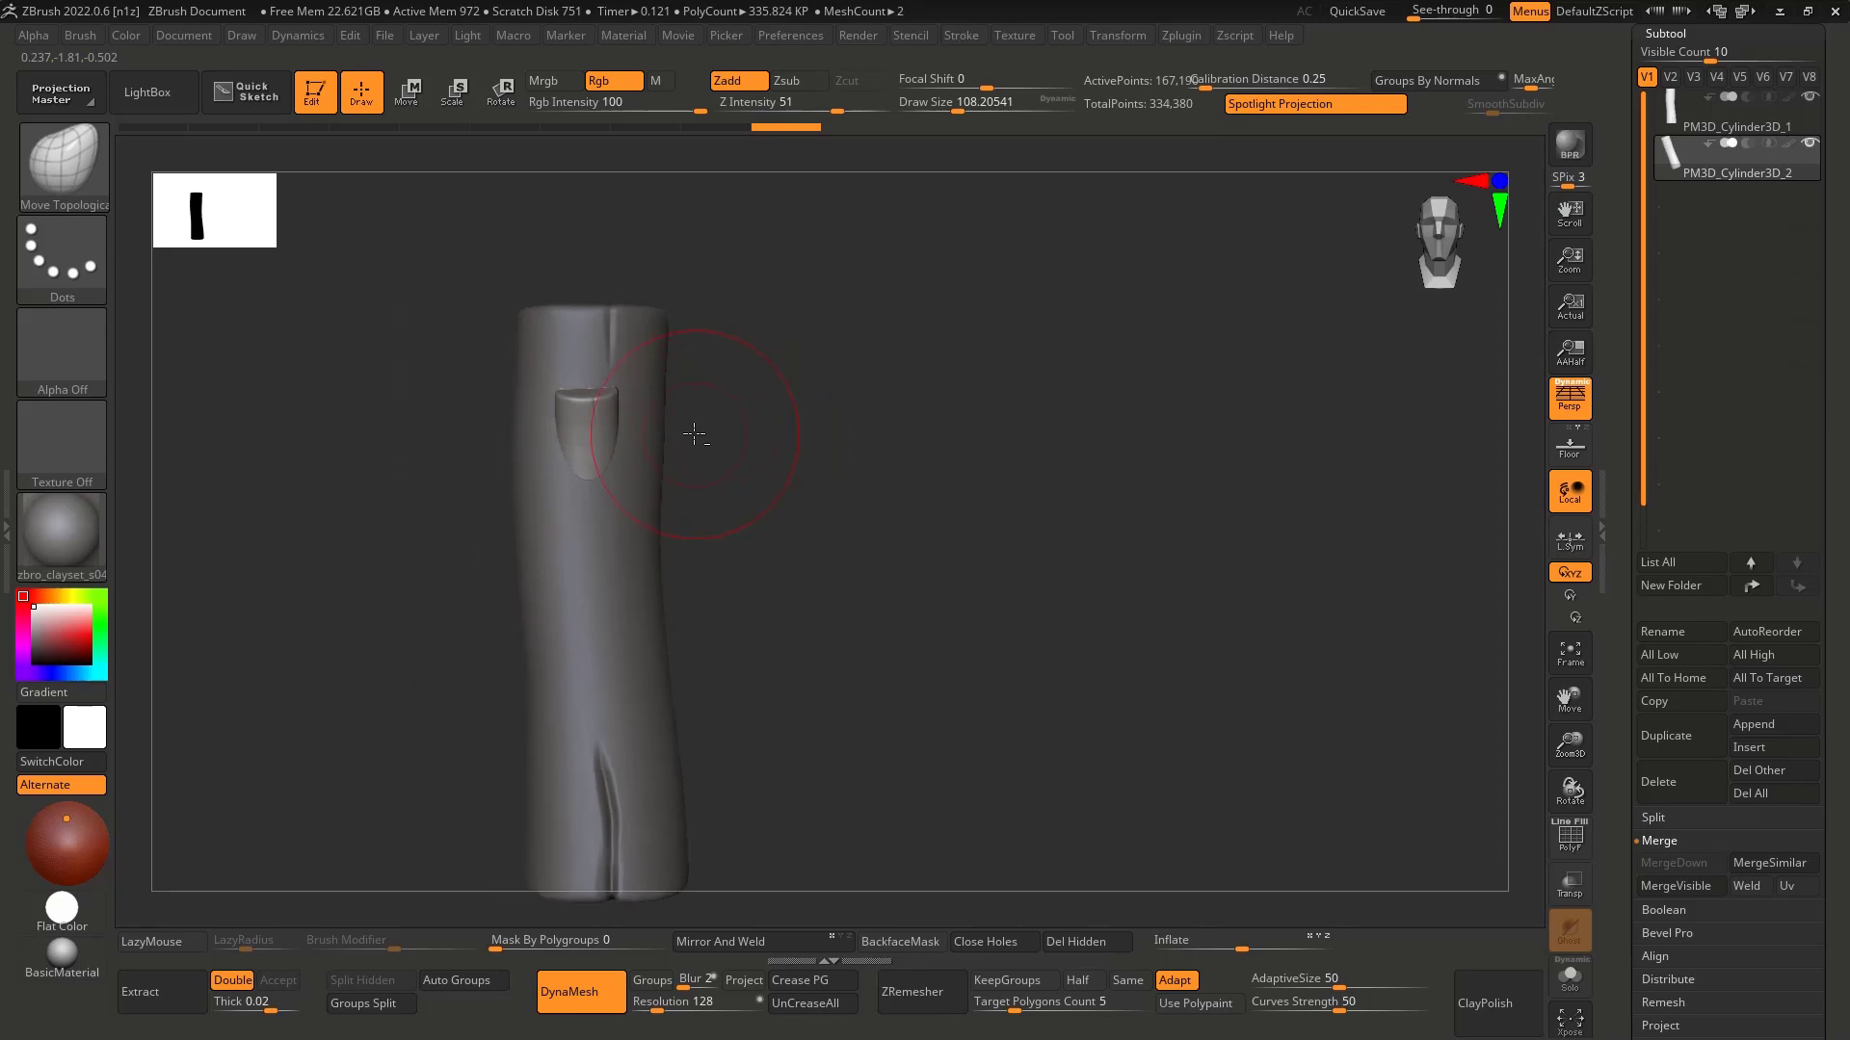
Step: Shrink the branch stub a little more and shift it up the post toward the top rim
{"action": "key", "text": "w"}
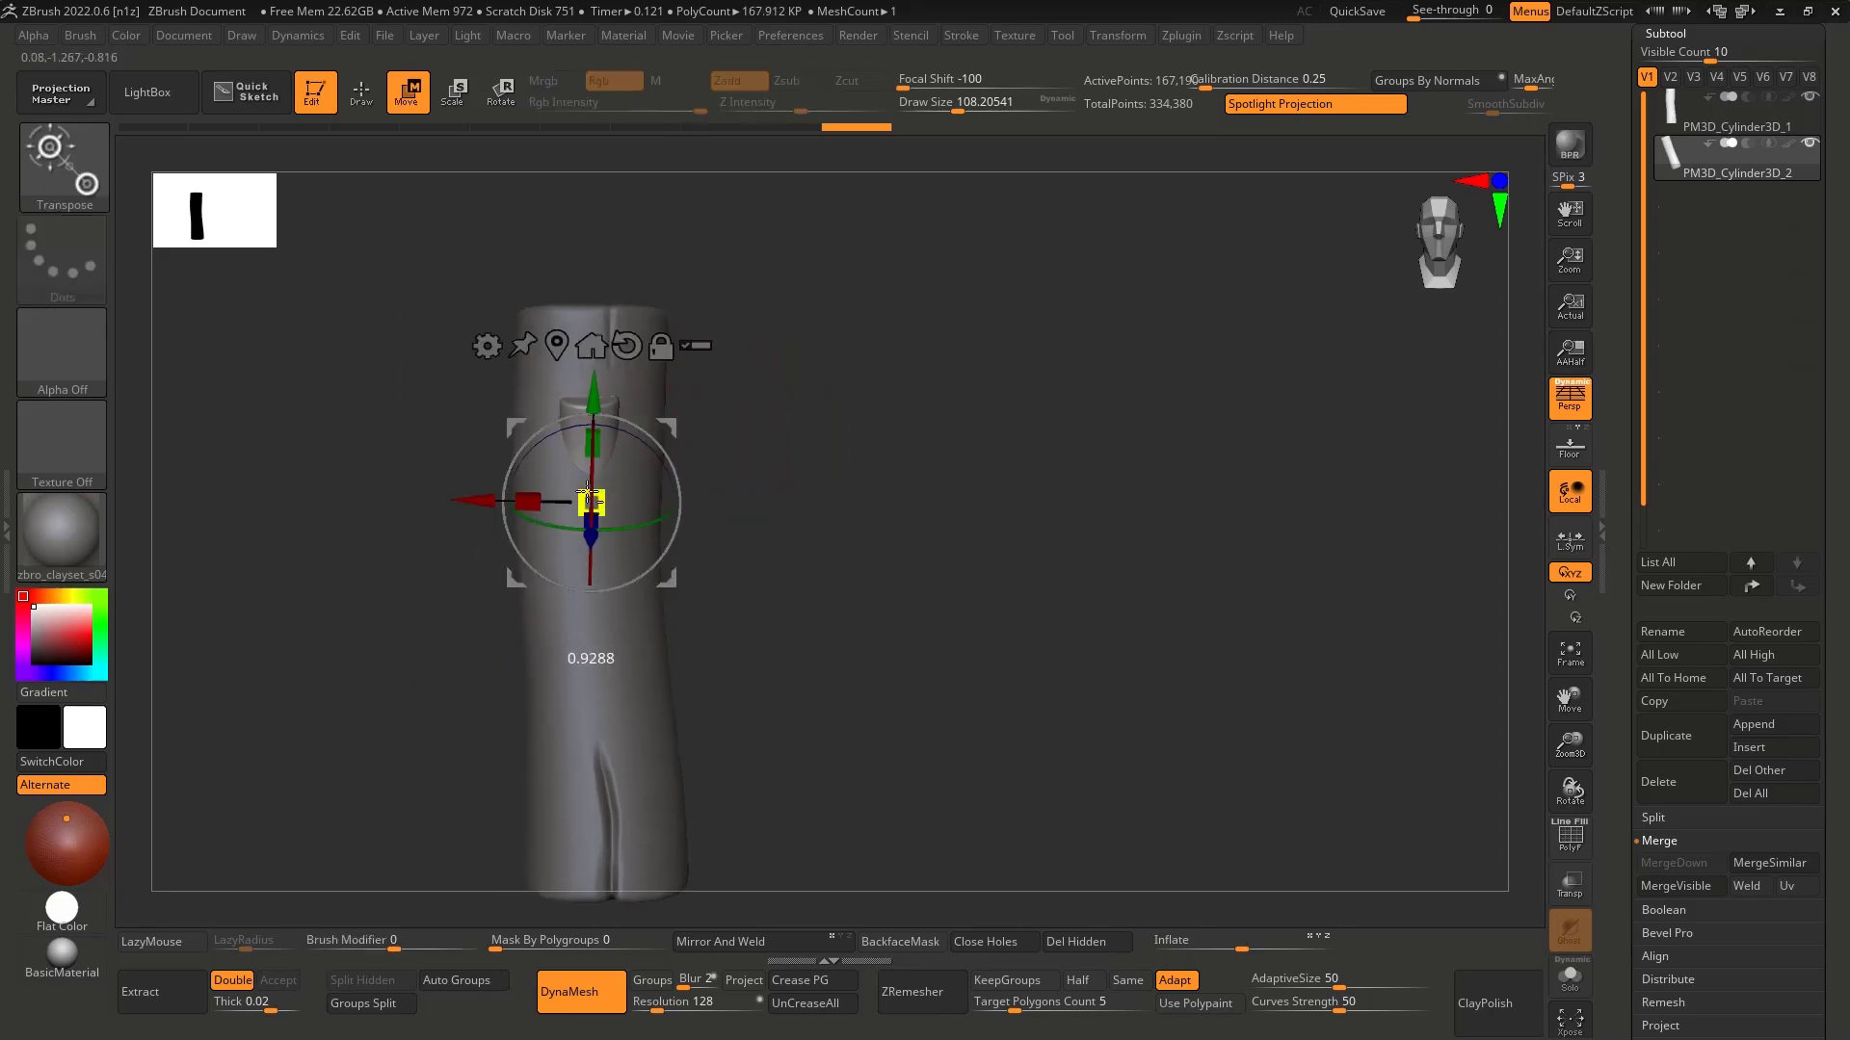
{"action": "left_click_drag", "start_coordinate": [578, 493], "coordinate": [576, 492]}
{"action": "right_click_drag", "start_coordinate": [684, 434], "coordinate": [794, 413], "text": "alt"}
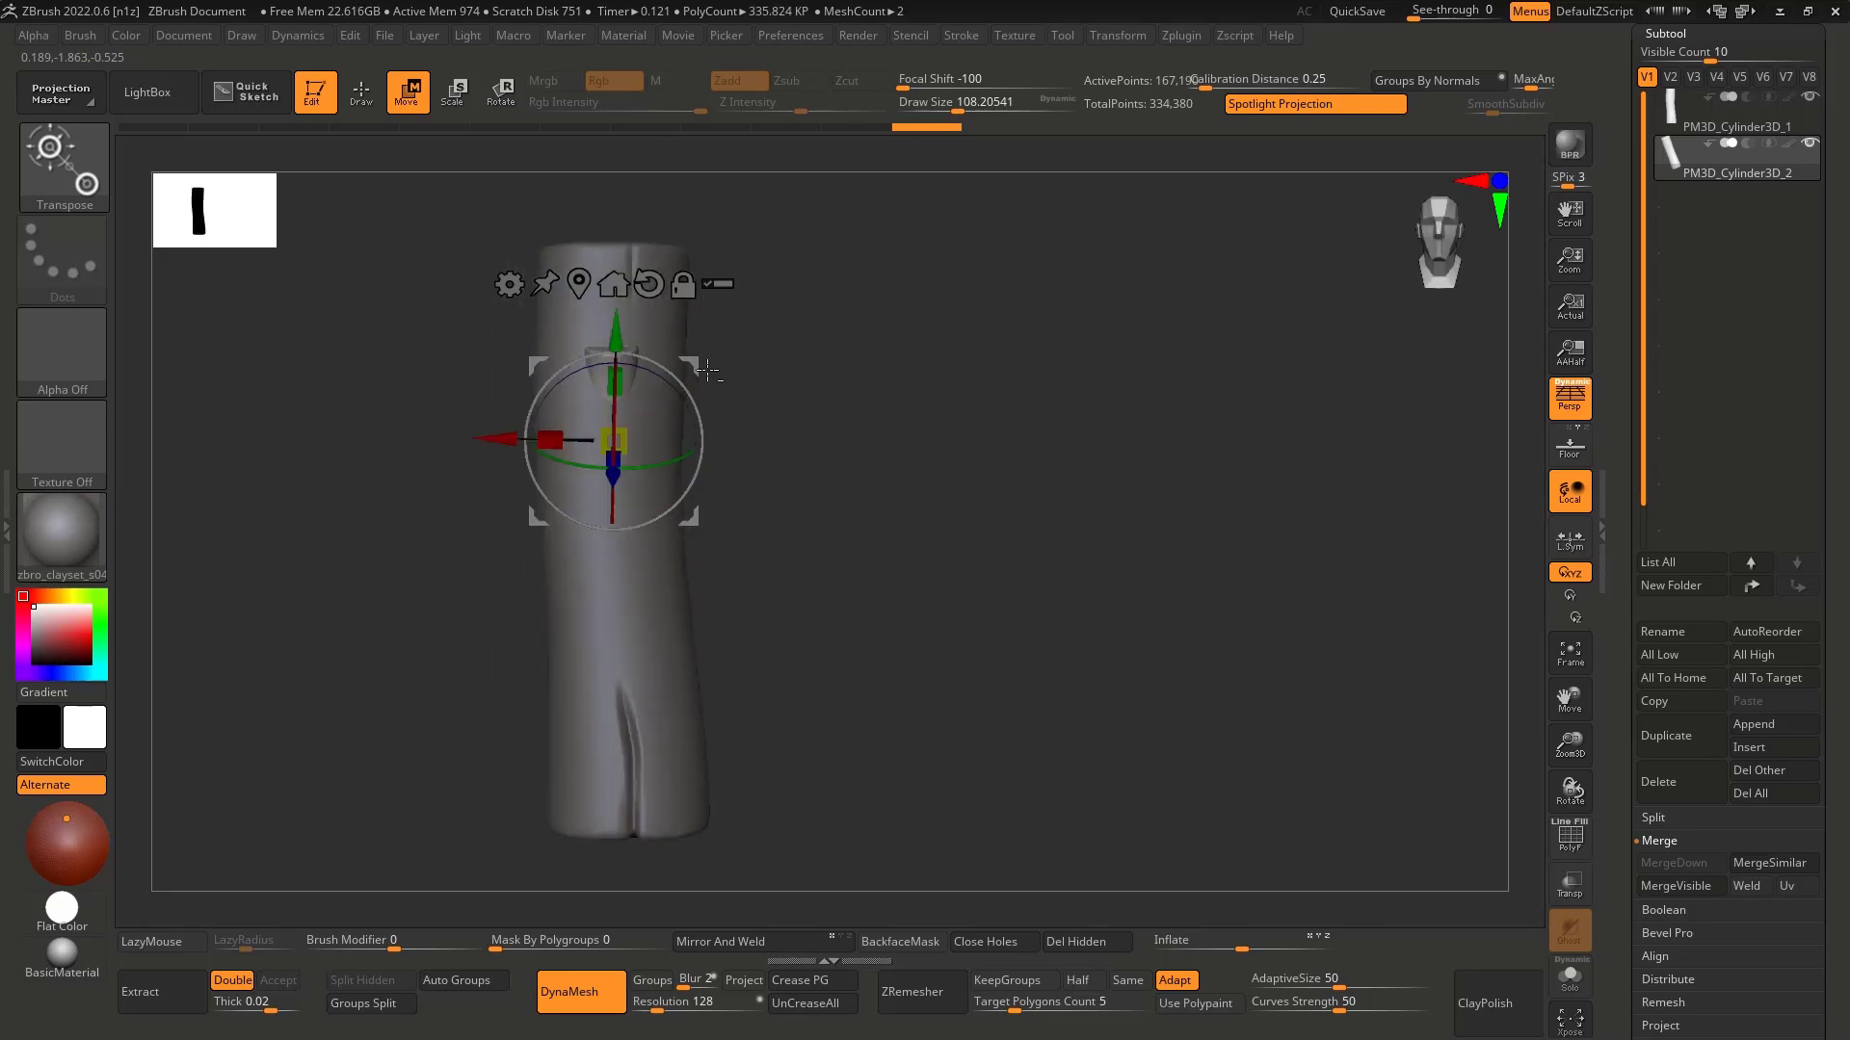
{"action": "mouse_move", "coordinate": [687, 364]}
{"action": "left_mouse_down"}
{"action": "mouse_move", "coordinate": [687, 320]}
{"action": "mouse_move", "coordinate": [671, 332]}
{"action": "left_mouse_up"}
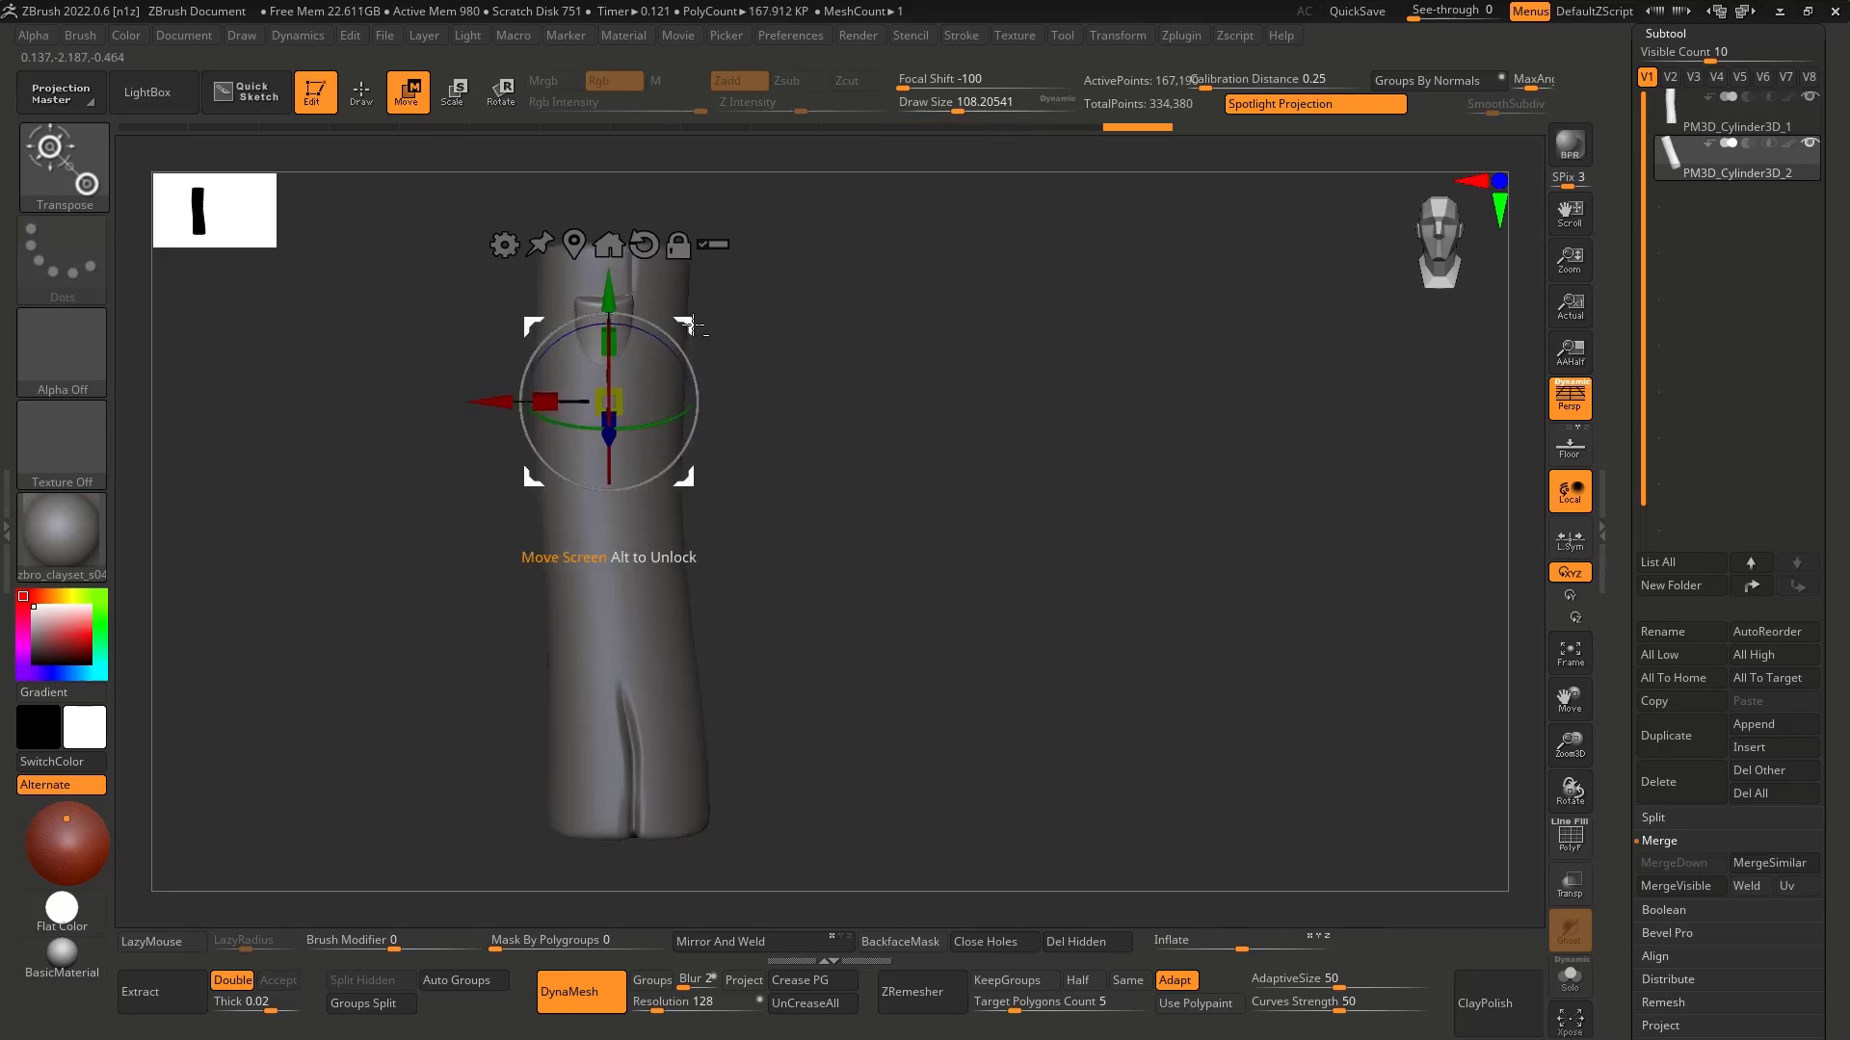
Step: Select the post and carve a long thin groove from its top crack to the bottom rim with DamStandard at draw size about 25
{"action": "key", "text": "q"}
{"action": "left_click", "coordinate": [640, 405], "text": "alt"}
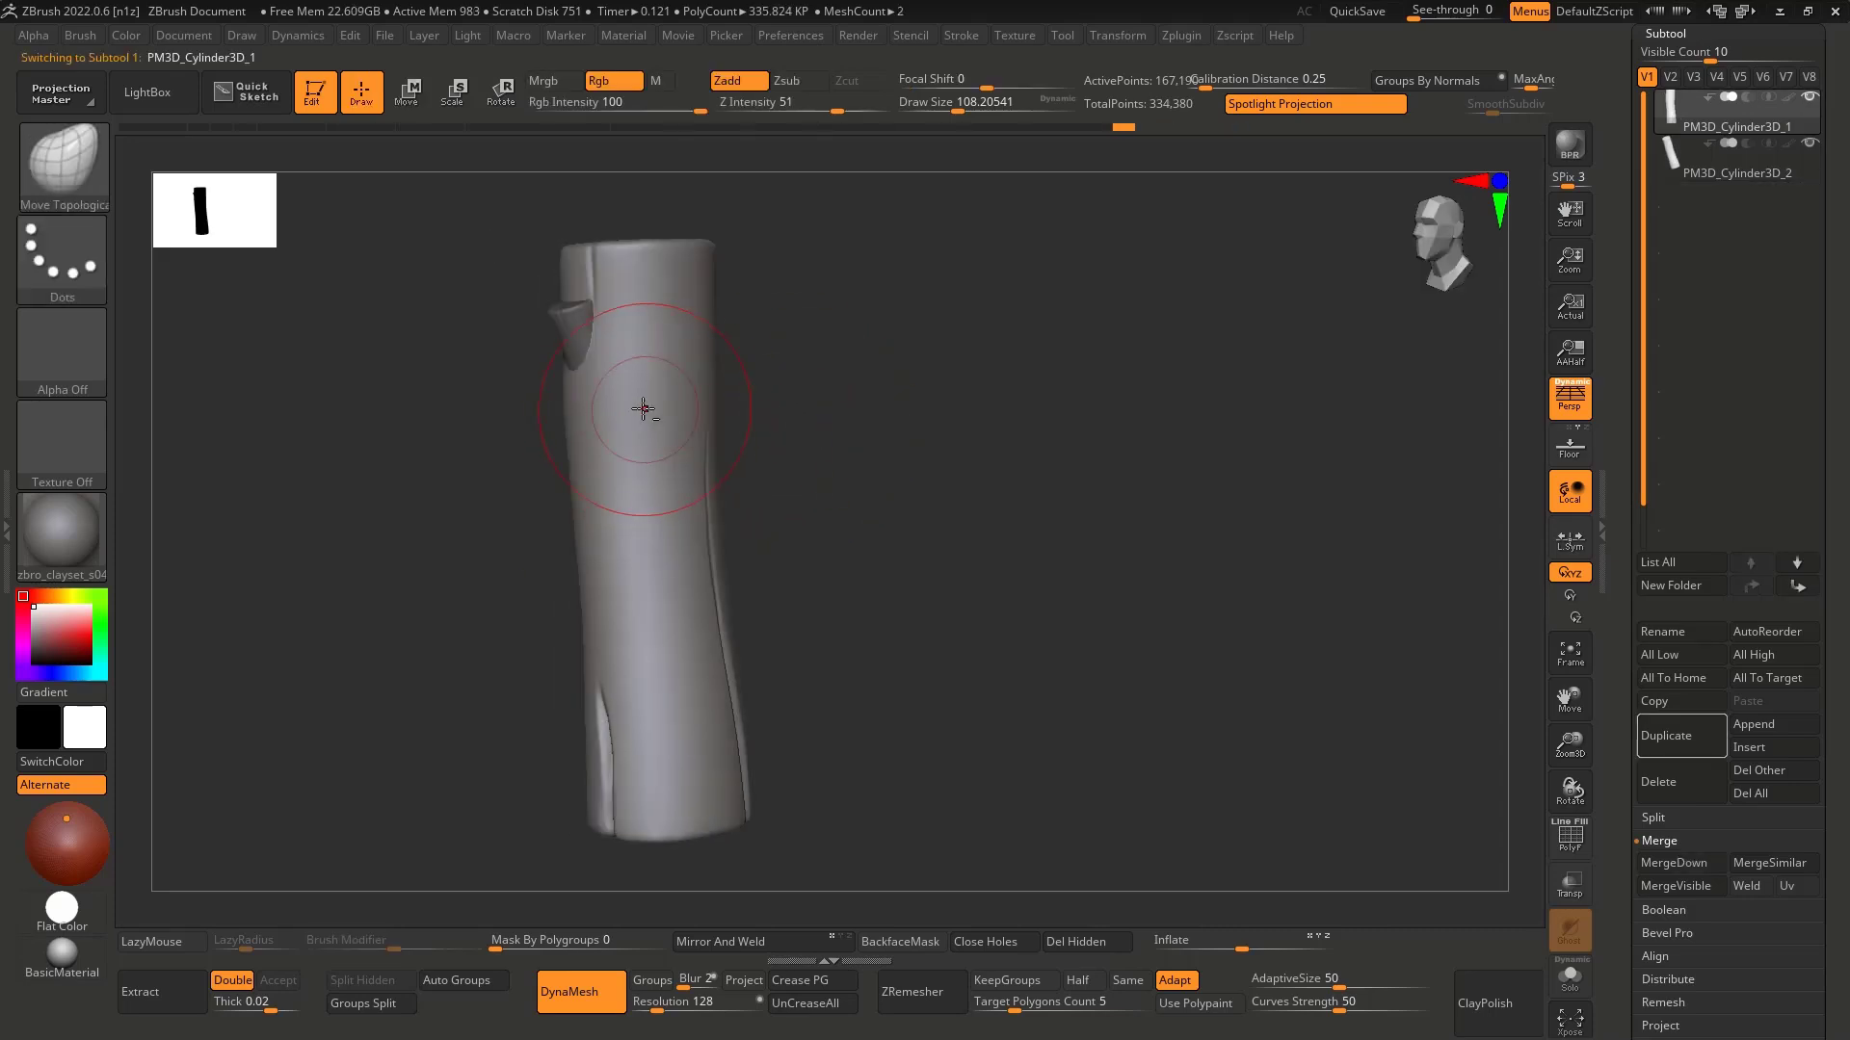
{"action": "key", "text": "shift"}
{"action": "mouse_move", "coordinate": [726, 421]}
{"action": "left_mouse_down"}
{"action": "mouse_move", "coordinate": [782, 501]}
{"action": "mouse_move", "coordinate": [714, 541]}
{"action": "mouse_move", "coordinate": [702, 464]}
{"action": "mouse_move", "coordinate": [753, 509]}
{"action": "mouse_move", "coordinate": [799, 482]}
{"action": "left_mouse_up"}
{"action": "key", "text": "2"}
{"action": "key", "text": "s"}
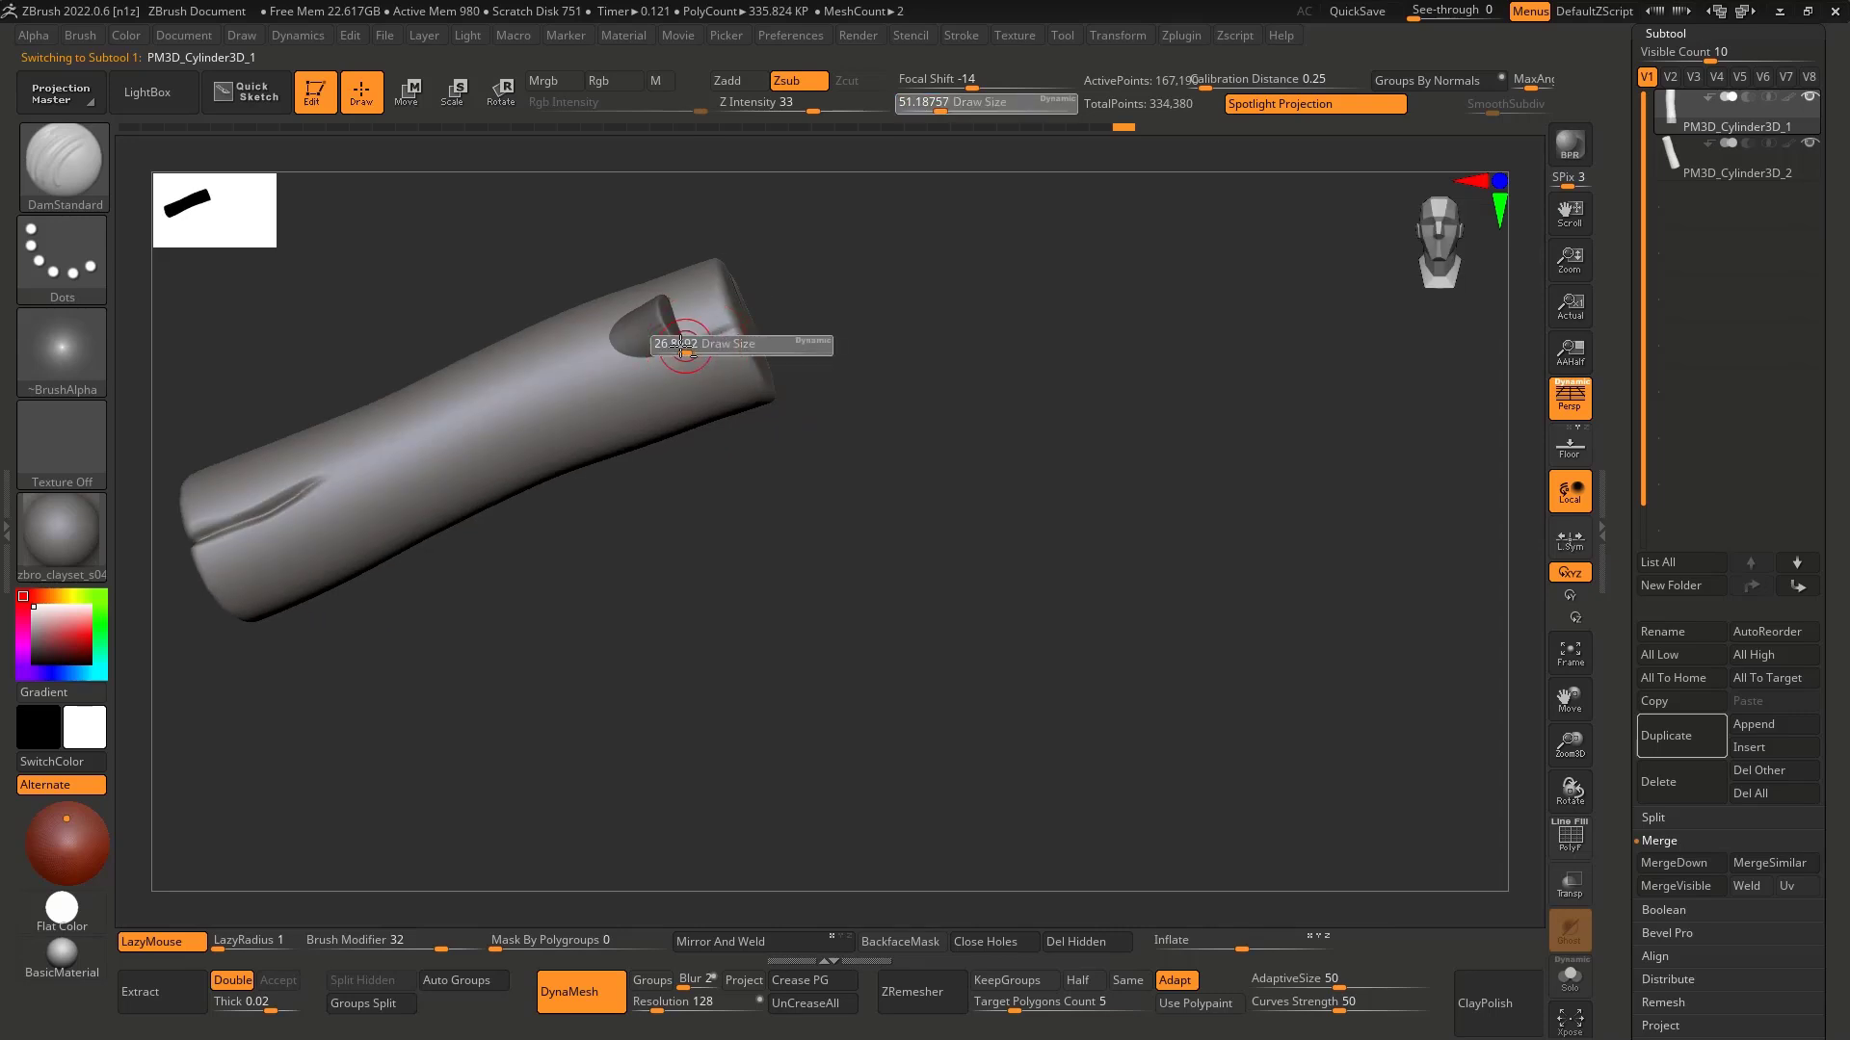
{"action": "left_click_drag", "start_coordinate": [692, 344], "coordinate": [680, 344]}
{"action": "mouse_move", "coordinate": [495, 401]}
{"action": "left_mouse_down"}
{"action": "mouse_move", "coordinate": [696, 345]}
{"action": "mouse_move", "coordinate": [515, 393]}
{"action": "left_mouse_up"}
{"action": "key", "text": "ctrl"}
{"action": "key", "text": "ctrl+z"}
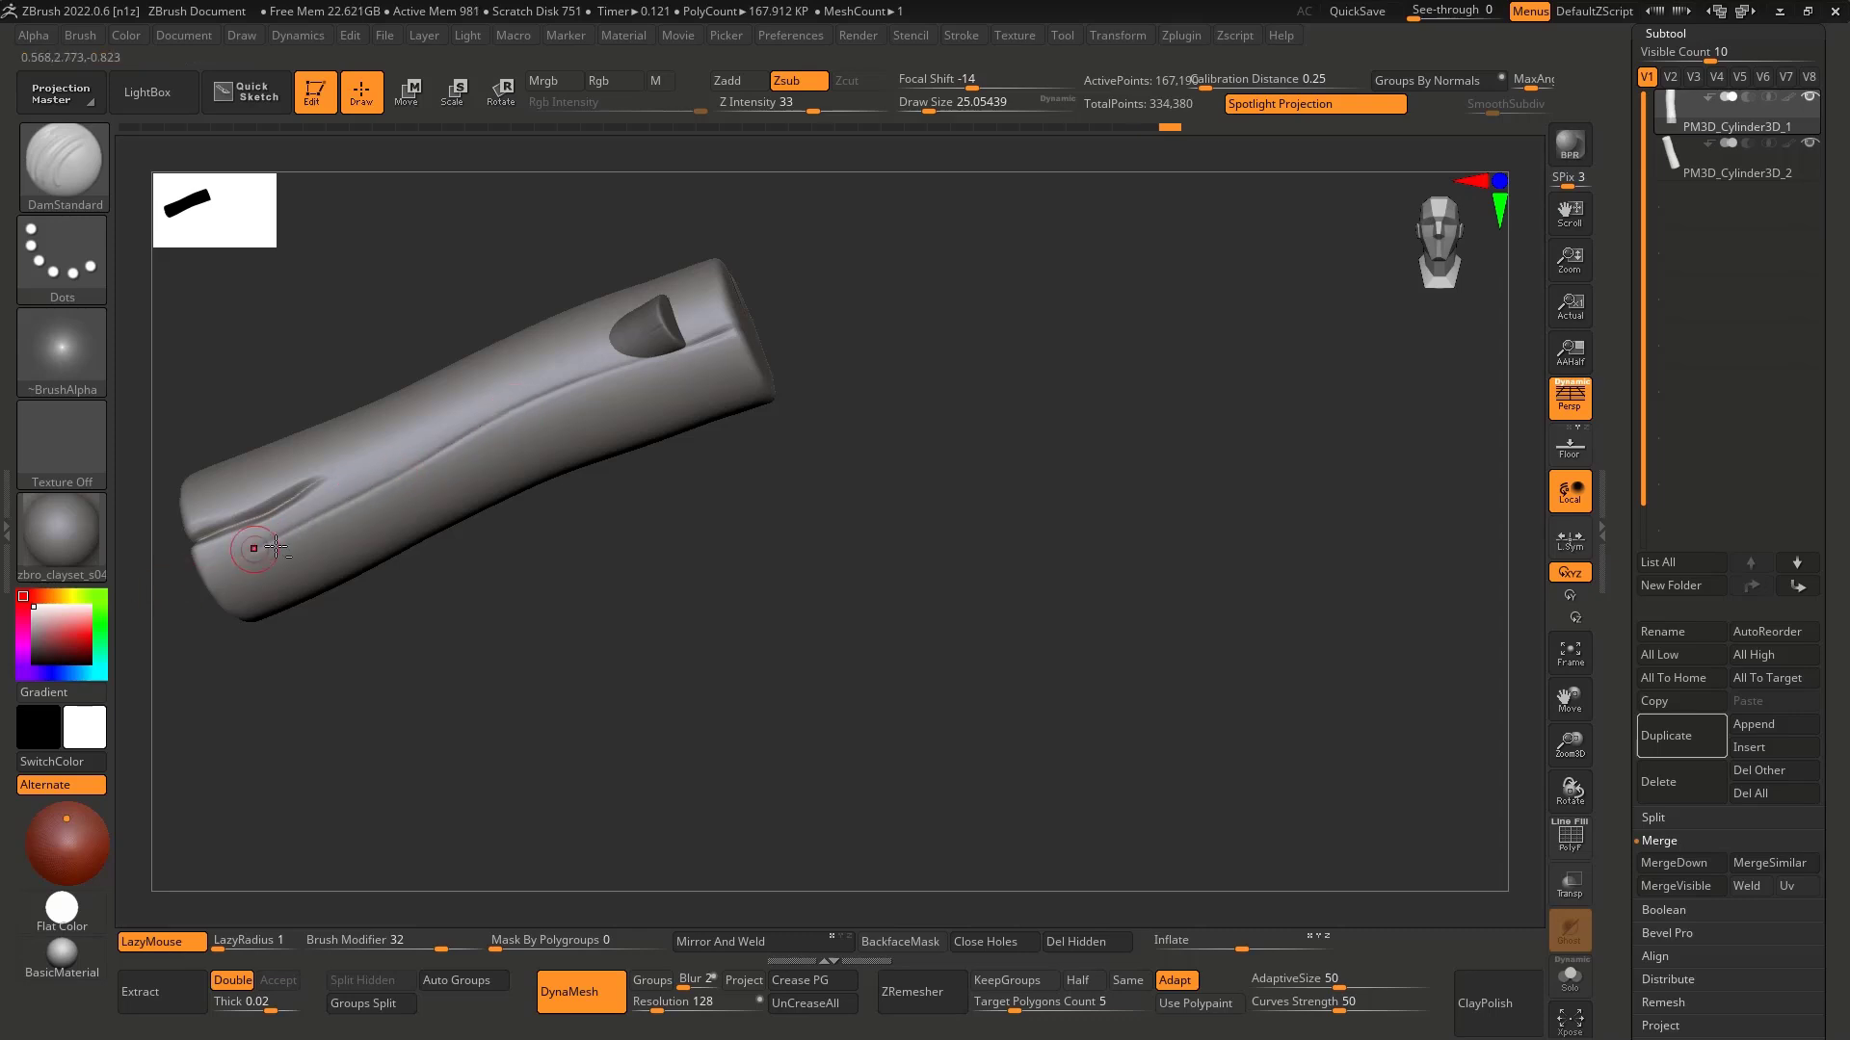
{"action": "left_click_drag", "start_coordinate": [246, 559], "coordinate": [231, 582]}
Step: Switch to the Orb_Cracks brush and try a short crack across the post's top rim, setting the draw size to about 31
{"action": "right_click_drag", "start_coordinate": [379, 565], "coordinate": [501, 472], "text": "ctrl"}
{"action": "mouse_move", "coordinate": [501, 472]}
{"action": "right_mouse_down"}
{"action": "mouse_move", "coordinate": [659, 399]}
{"action": "mouse_move", "coordinate": [497, 539]}
{"action": "mouse_move", "coordinate": [651, 513]}
{"action": "mouse_move", "coordinate": [532, 548]}
{"action": "mouse_move", "coordinate": [636, 466]}
{"action": "mouse_move", "coordinate": [646, 518]}
{"action": "mouse_move", "coordinate": [710, 475]}
{"action": "mouse_move", "coordinate": [716, 408]}
{"action": "right_mouse_up"}
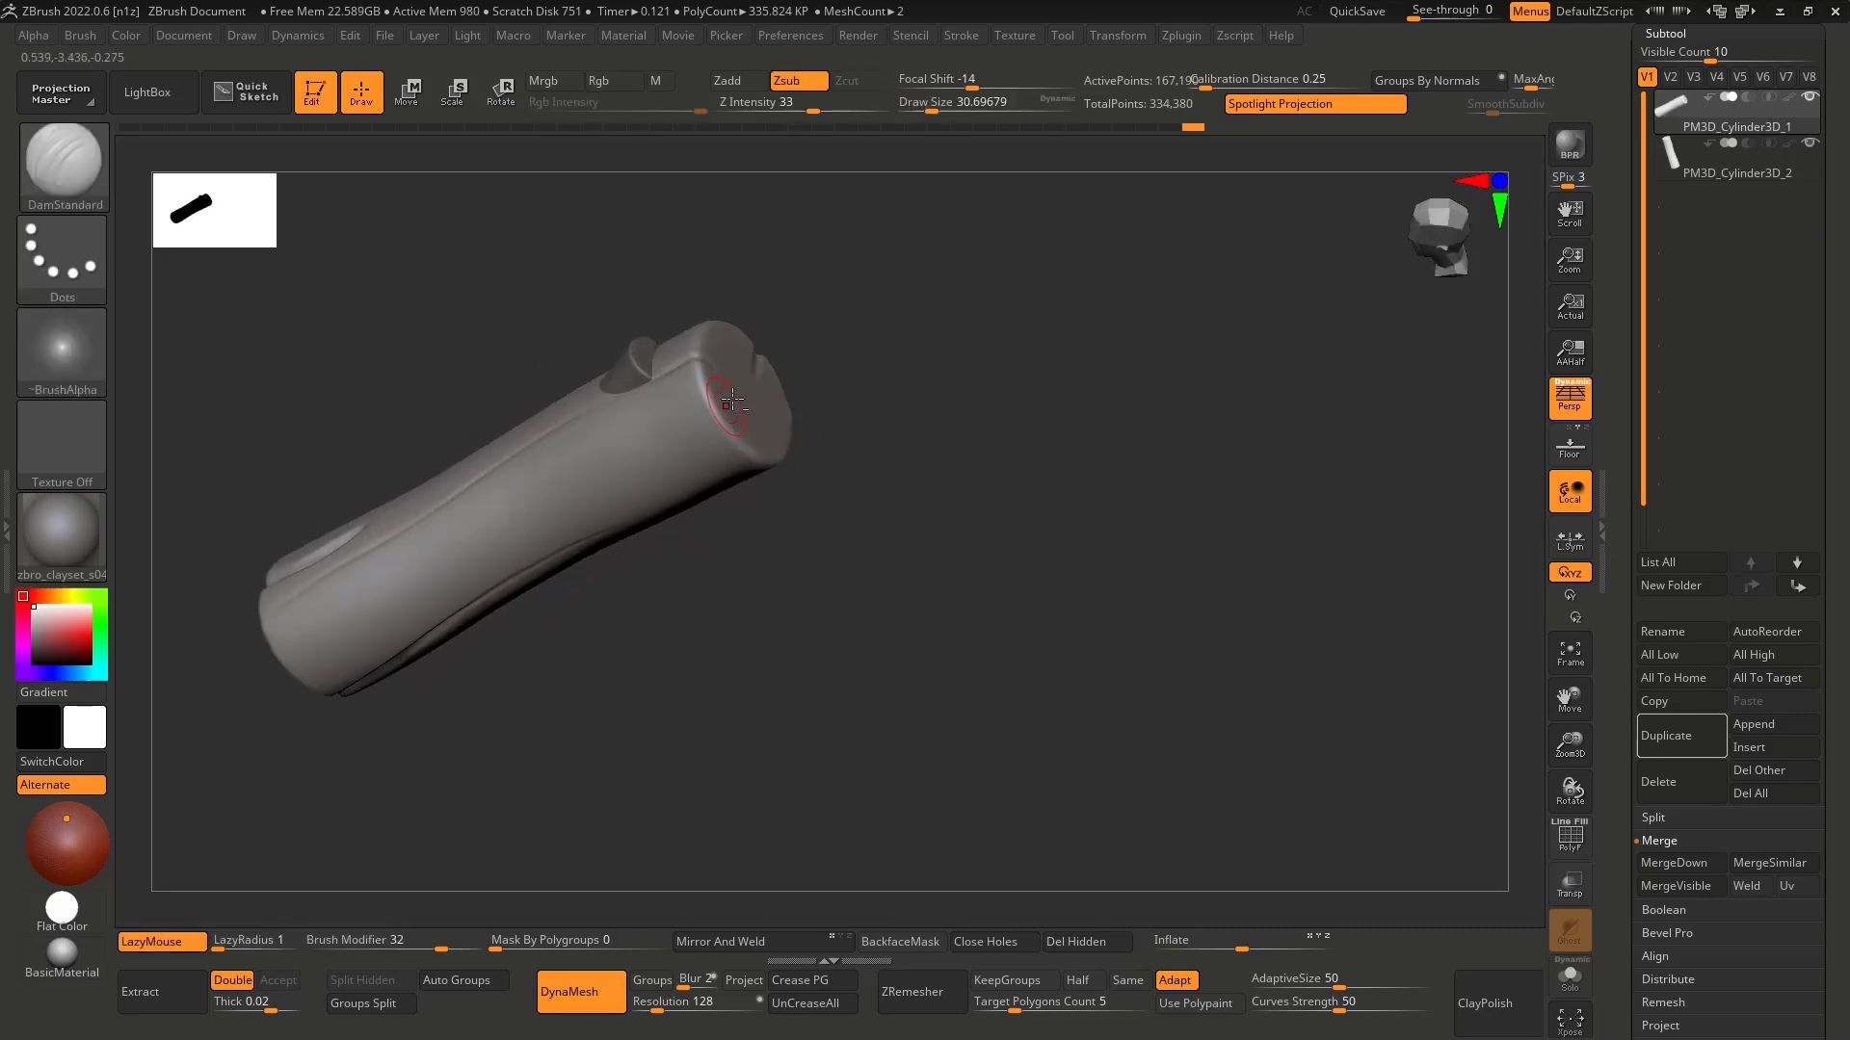
{"action": "key", "text": "s"}
{"action": "left_click_drag", "start_coordinate": [729, 402], "coordinate": [725, 405]}
{"action": "right_click_drag", "start_coordinate": [728, 408], "coordinate": [723, 437]}
{"action": "key", "text": "1"}
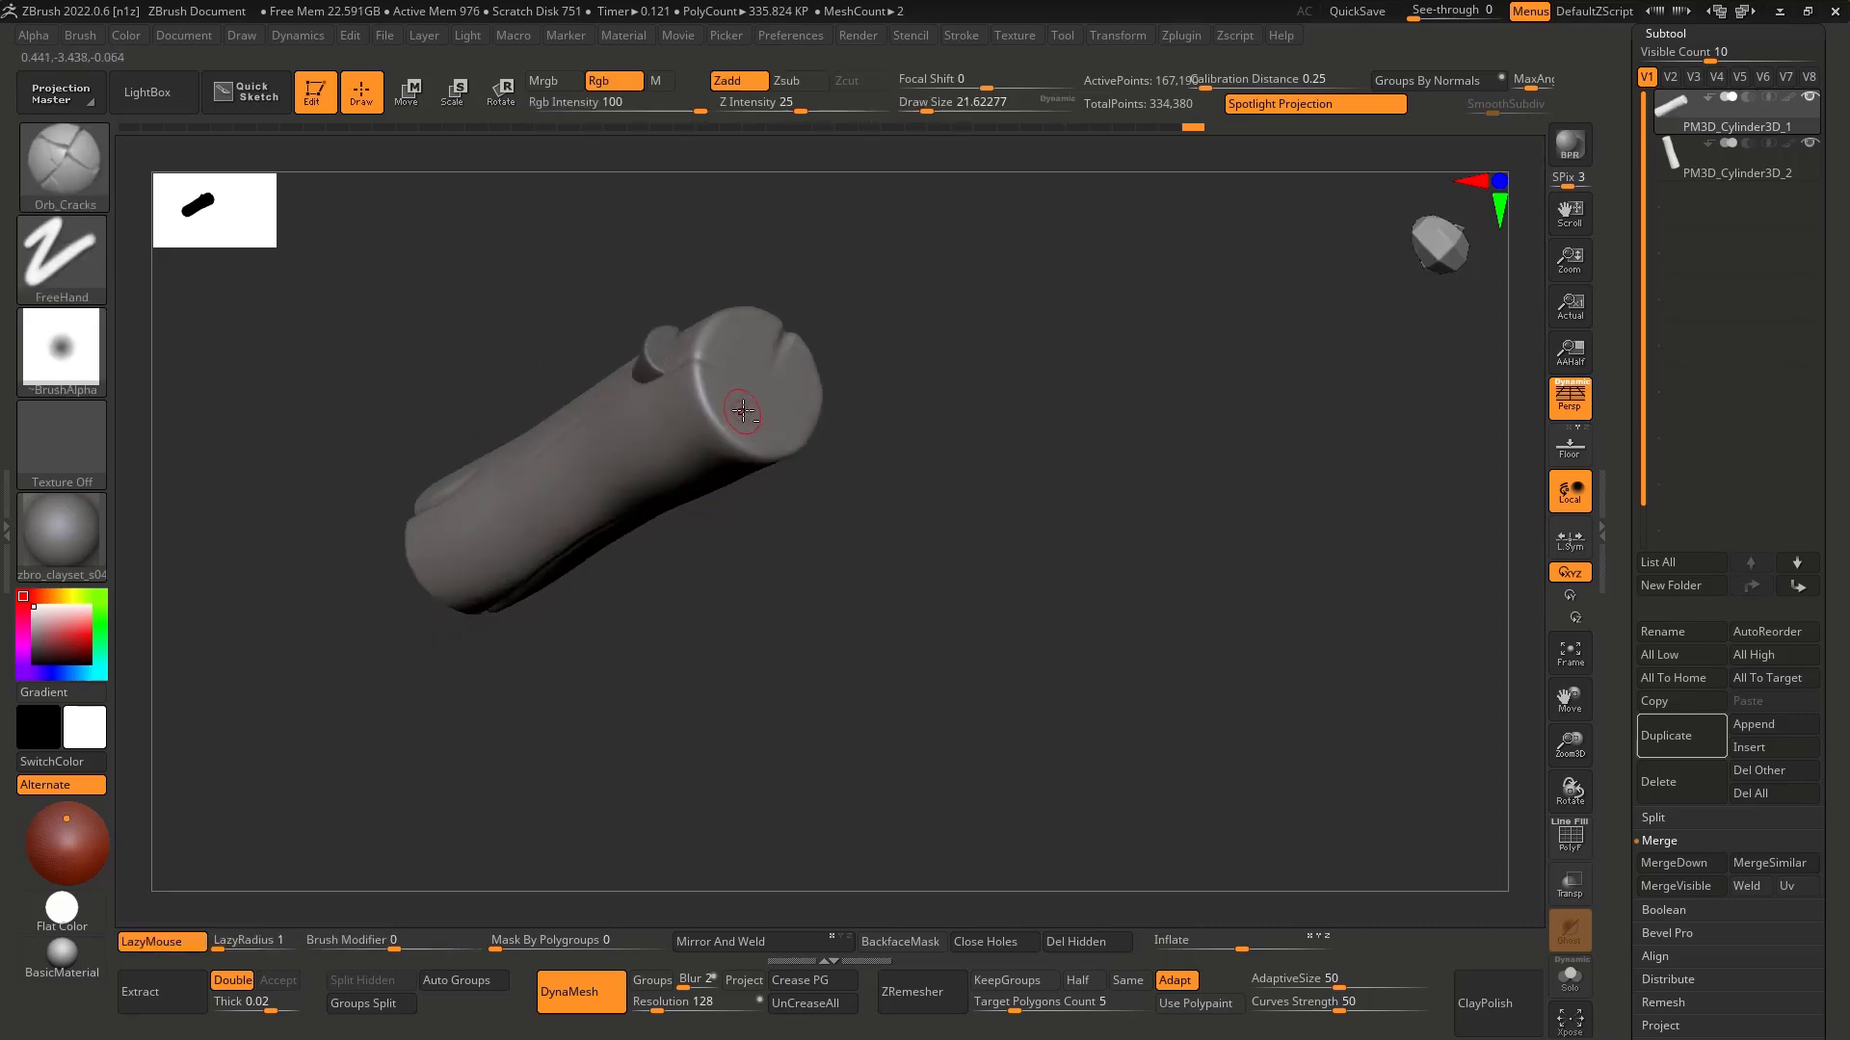
{"action": "key", "text": "s"}
{"action": "key", "text": "ctrl+z"}
{"action": "left_click_drag", "start_coordinate": [709, 430], "coordinate": [678, 440]}
{"action": "key", "text": "ctrl+z"}
{"action": "right_click_drag", "start_coordinate": [717, 414], "coordinate": [564, 471]}
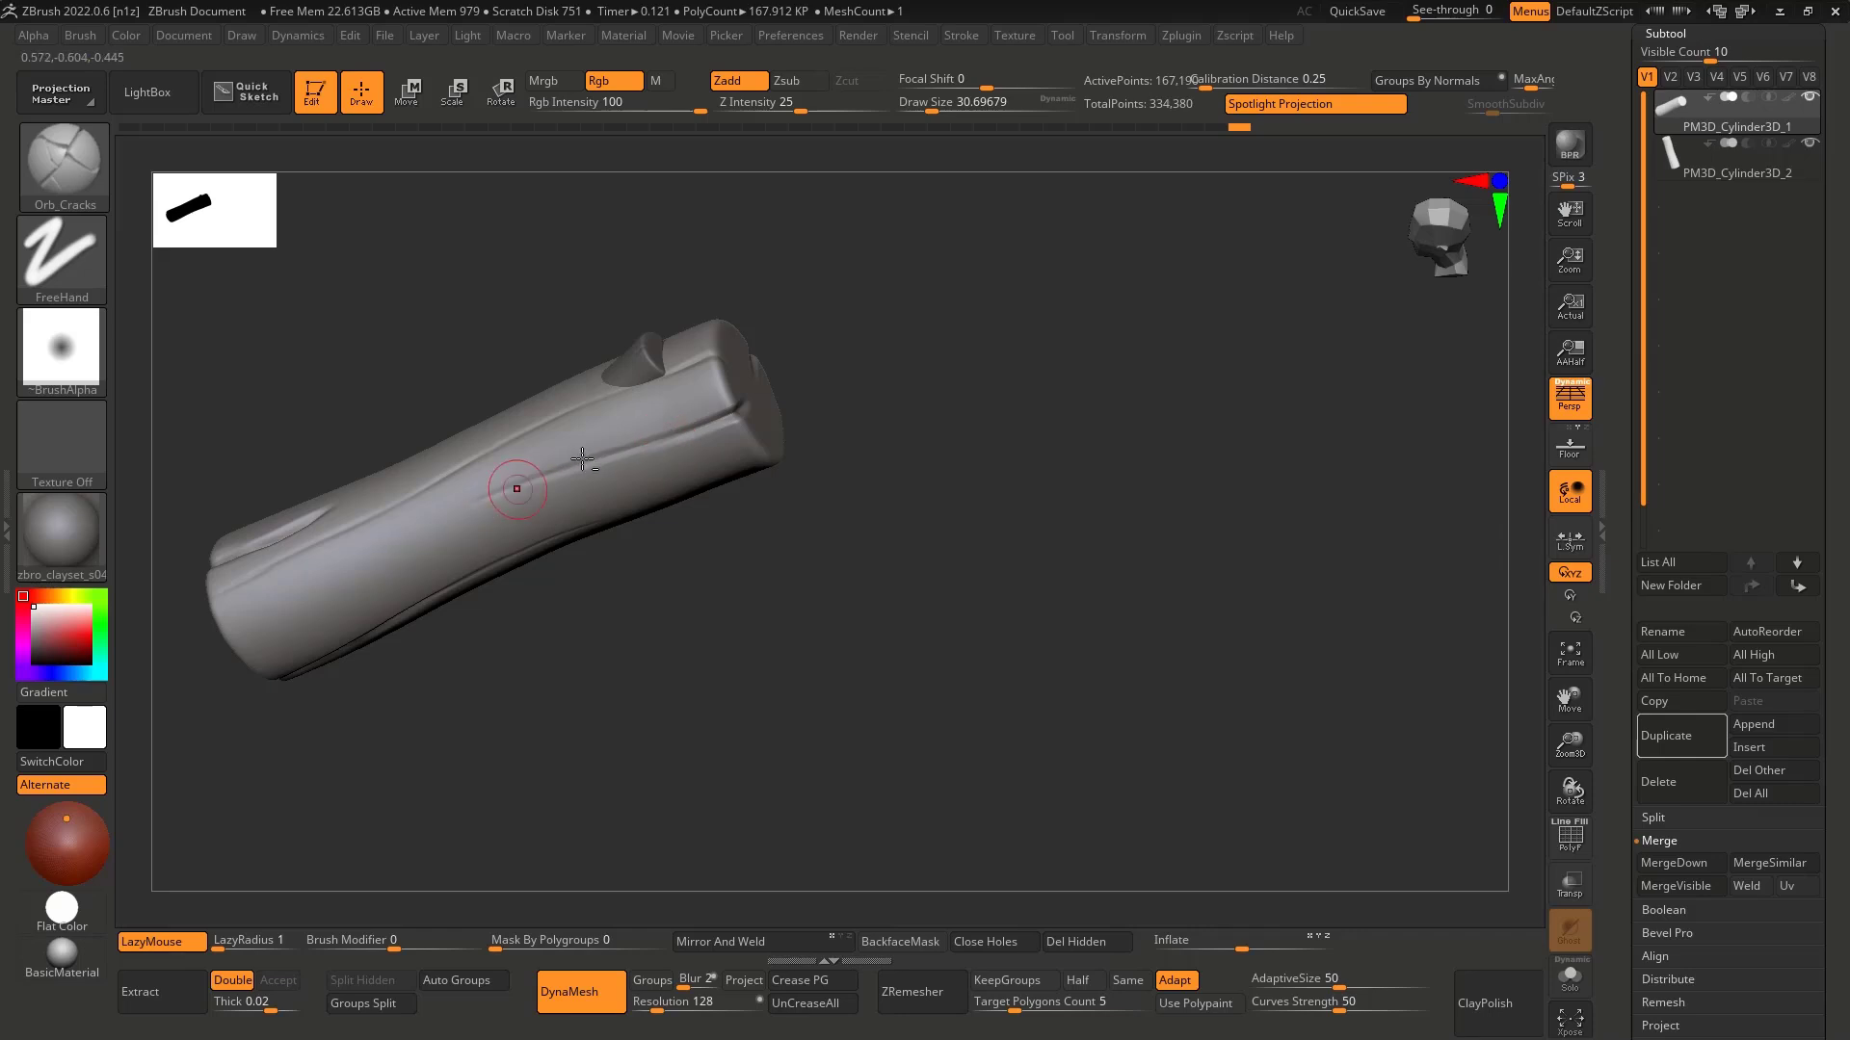
Step: Carve a long Orb_Cracks groove along the post's side from the top rim to the bottom end at draw size about 22
{"action": "key", "text": "ctrl+z"}
{"action": "key", "text": "ctrl+z"}
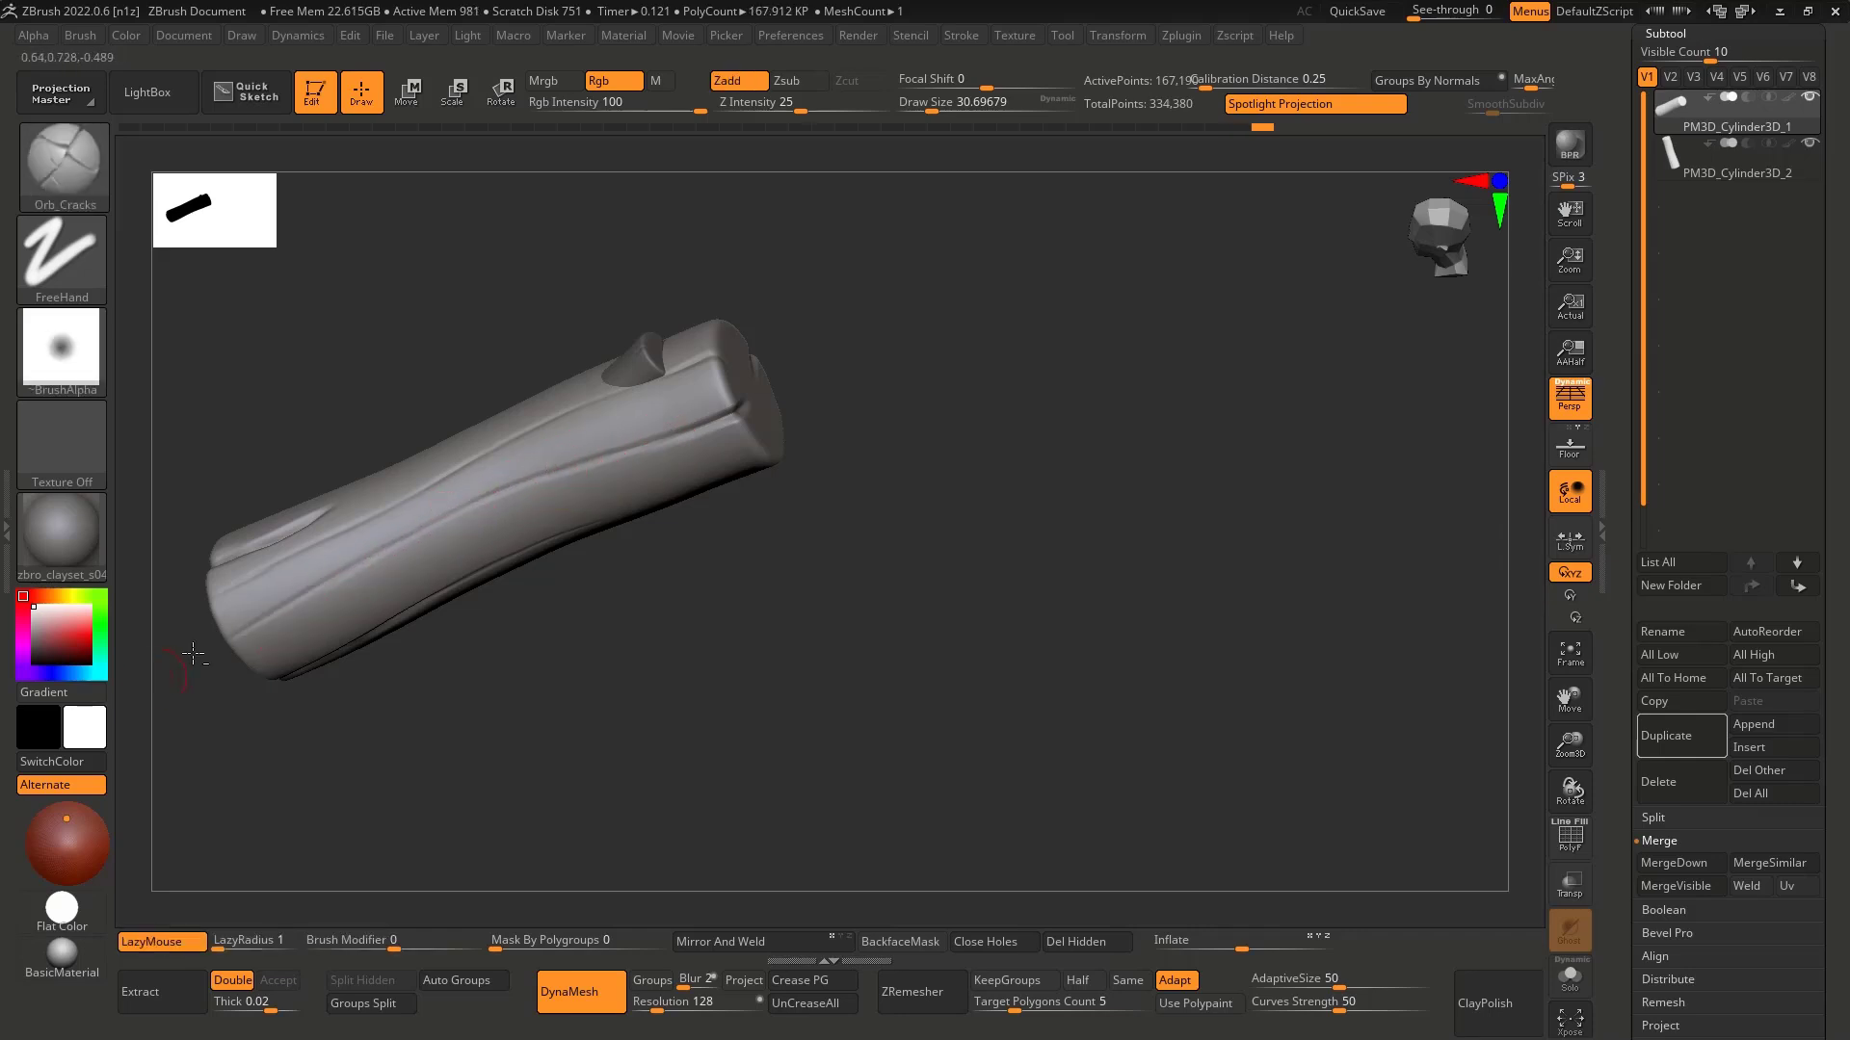
{"action": "key", "text": "ctrl+z"}
{"action": "left_click_drag", "start_coordinate": [258, 624], "coordinate": [231, 637]}
{"action": "key", "text": "ctrl+z"}
{"action": "left_click_drag", "start_coordinate": [433, 524], "coordinate": [226, 637]}
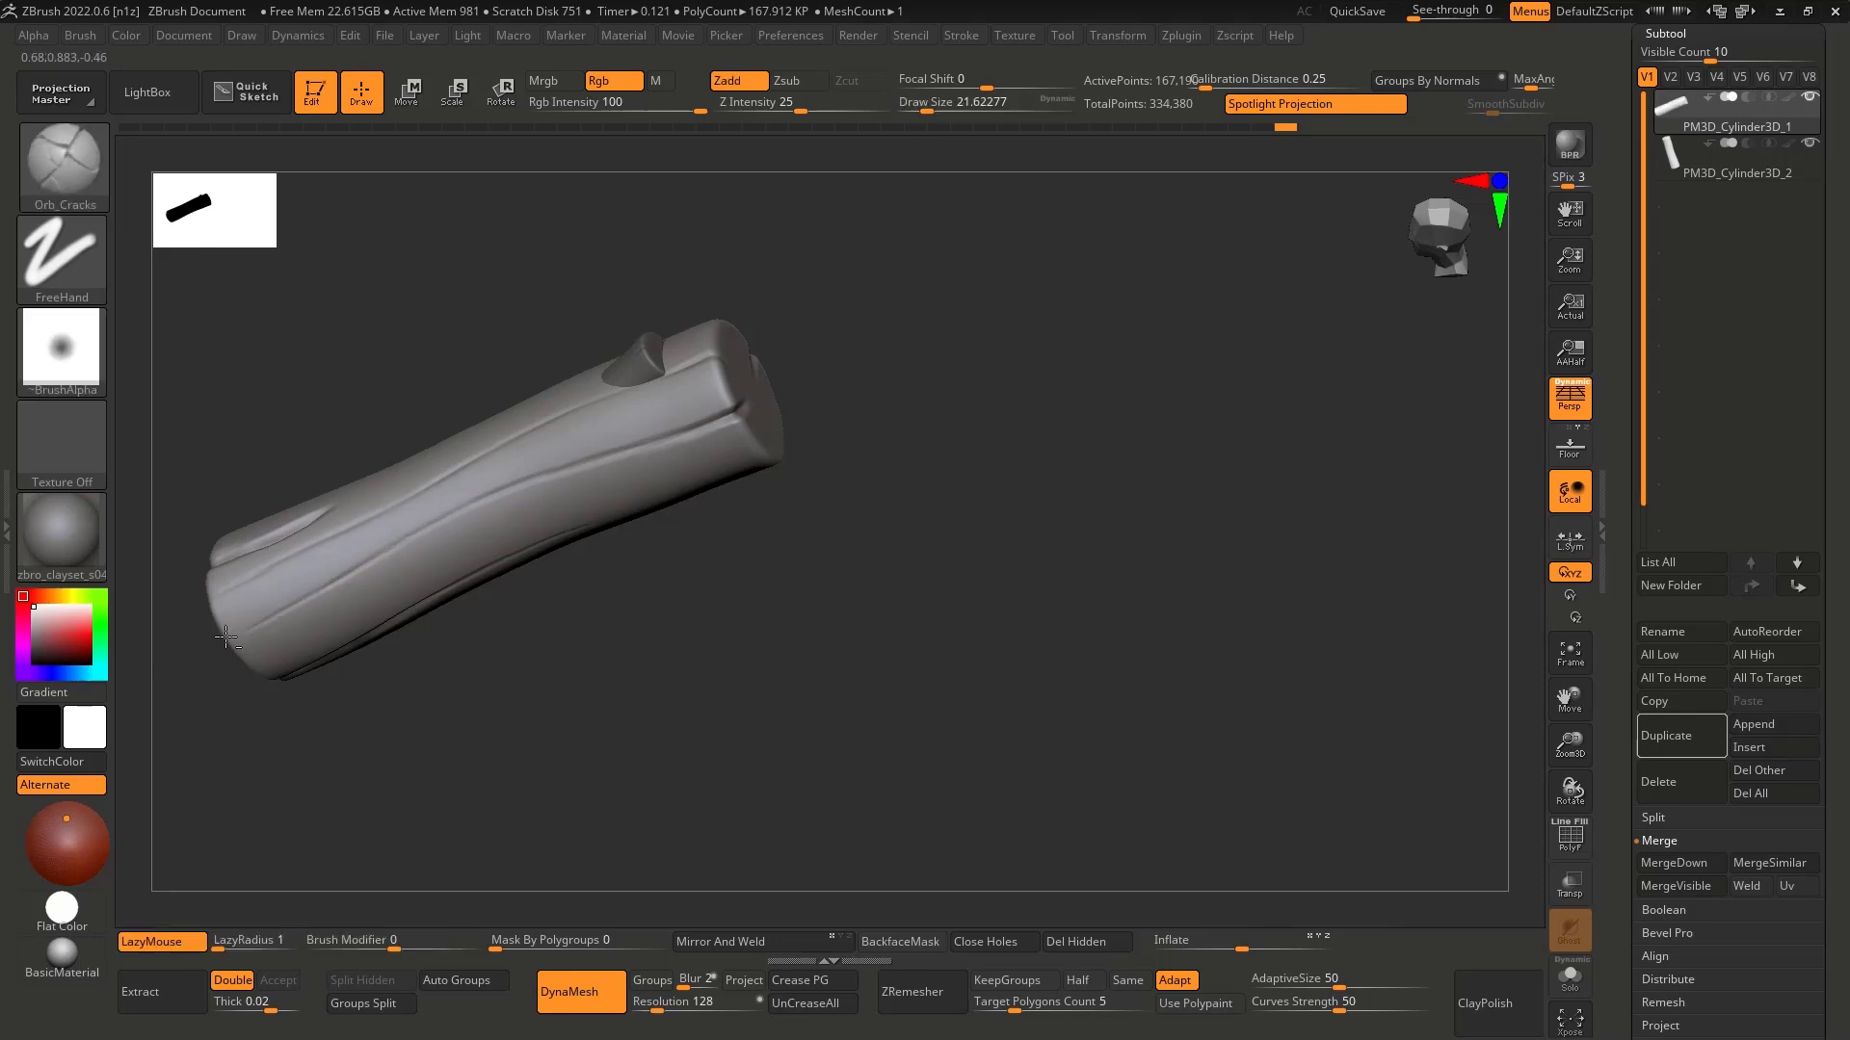
{"action": "left_click_drag", "start_coordinate": [422, 520], "coordinate": [409, 527]}
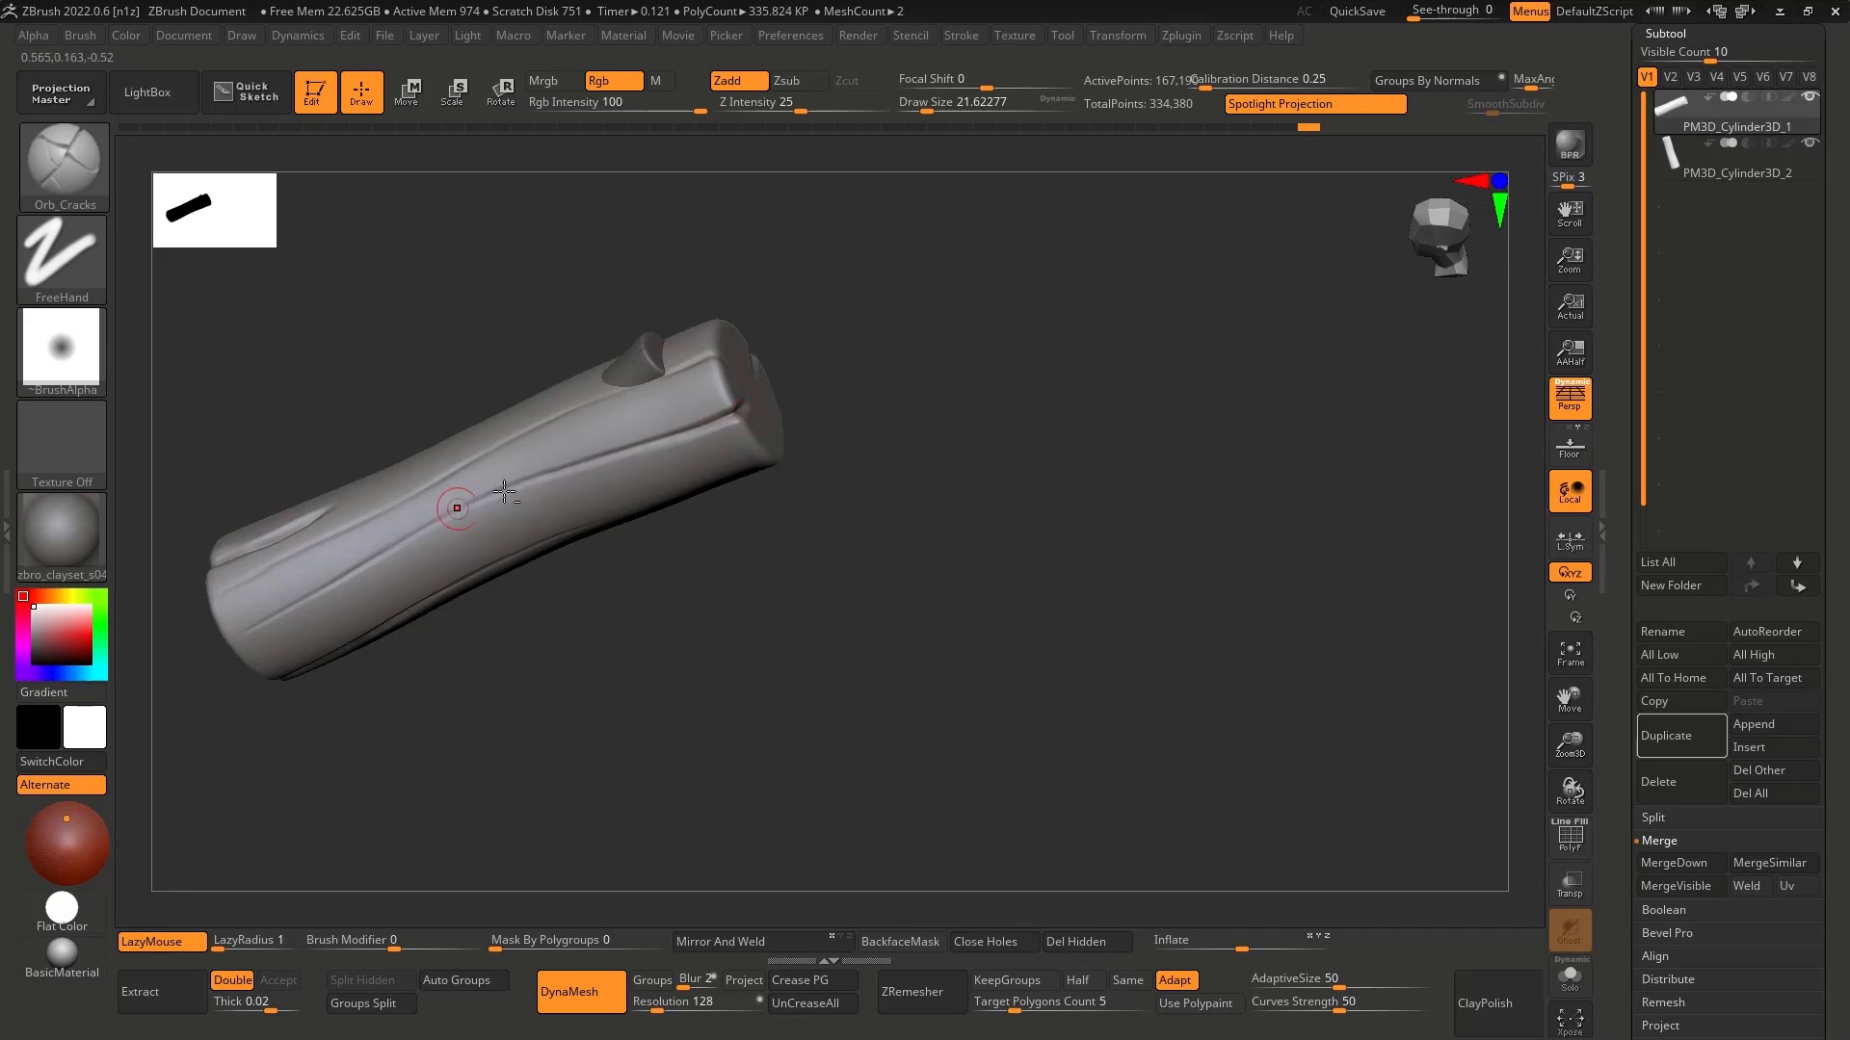
{"action": "left_click_drag", "start_coordinate": [370, 577], "coordinate": [323, 594]}
{"action": "key", "text": "ctrl+z"}
{"action": "left_click_drag", "start_coordinate": [558, 475], "coordinate": [318, 590]}
{"action": "key", "text": "ctrl+z"}
{"action": "right_click_drag", "start_coordinate": [538, 555], "coordinate": [625, 564], "text": "ctrl"}
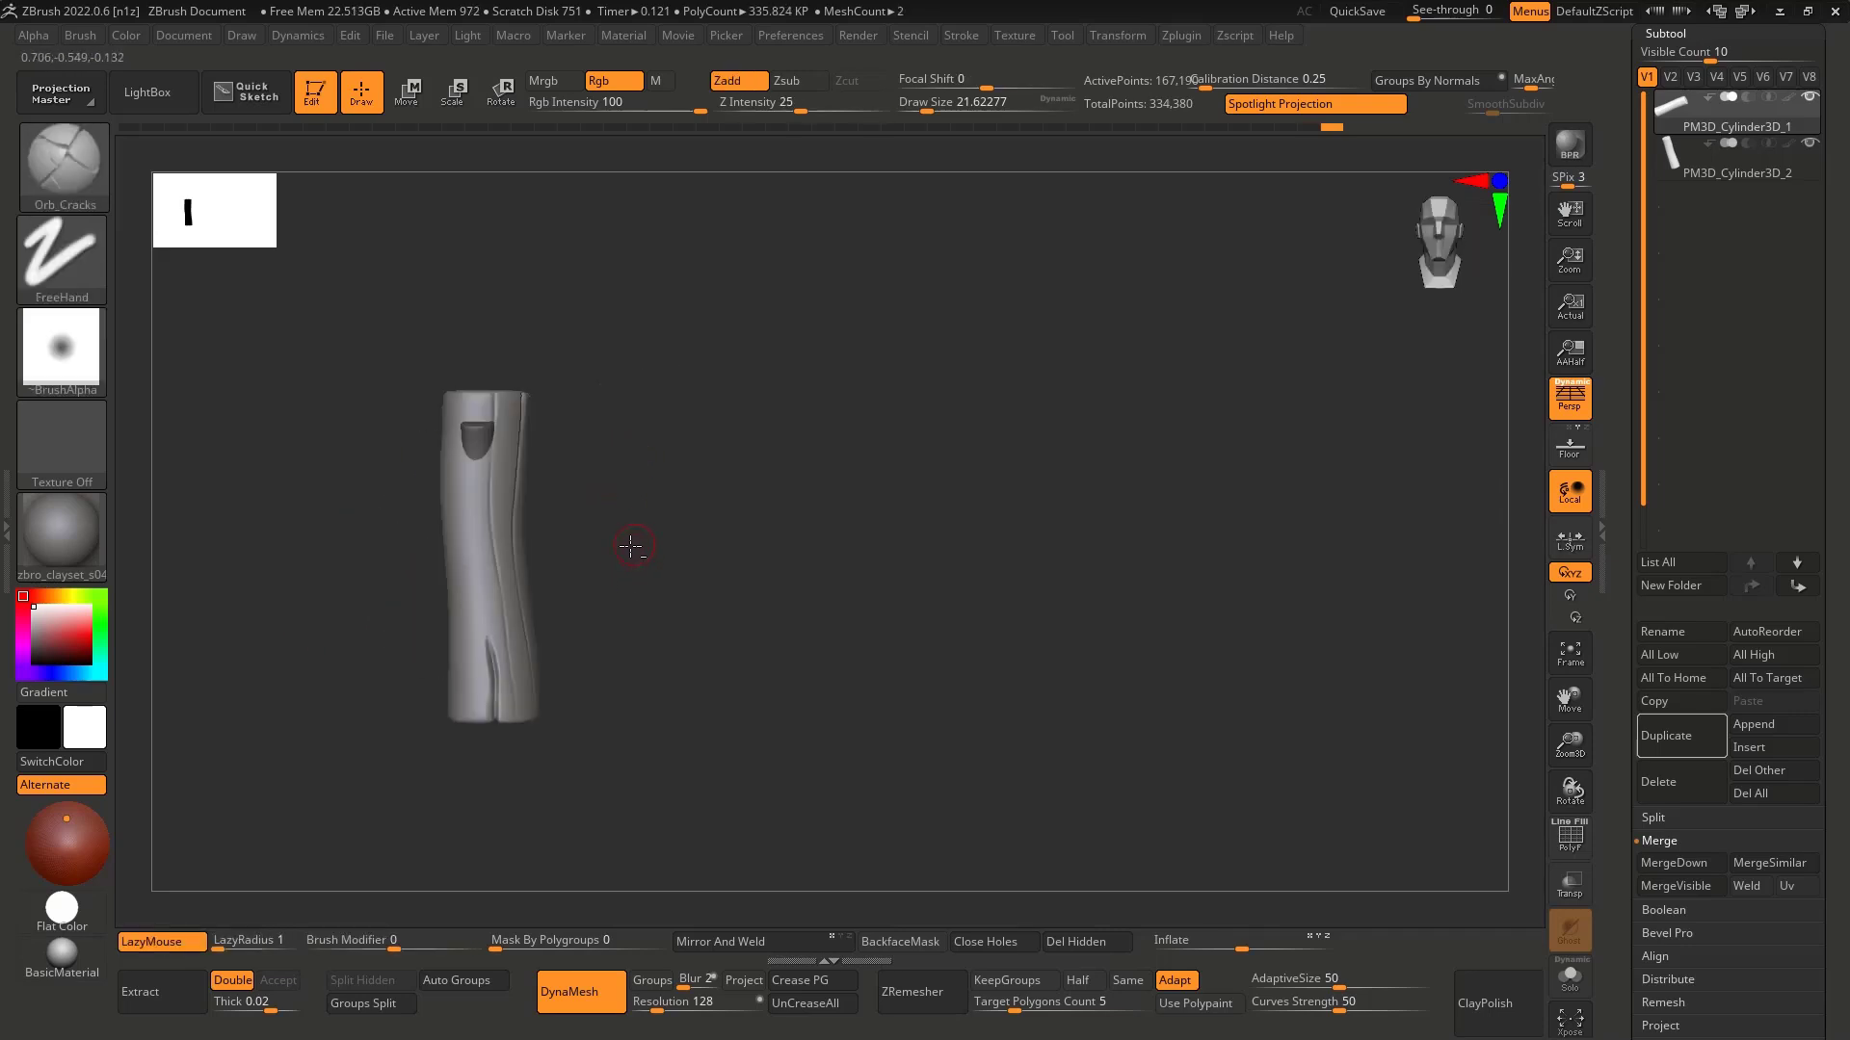
Step: Try to flatten the edges of the post's bottom crack with the hPolish brush at draw size about 46
{"action": "mouse_move", "coordinate": [535, 610]}
{"action": "right_mouse_down", "text": "alt"}
{"action": "mouse_move", "coordinate": [711, 533]}
{"action": "mouse_move", "coordinate": [671, 539]}
{"action": "mouse_move", "coordinate": [685, 668]}
{"action": "mouse_move", "coordinate": [681, 598]}
{"action": "mouse_move", "coordinate": [722, 578]}
{"action": "mouse_move", "coordinate": [737, 597]}
{"action": "right_mouse_up", "text": "alt"}
{"action": "mouse_move", "coordinate": [736, 598]}
{"action": "right_mouse_down", "text": "ctrl"}
{"action": "mouse_move", "coordinate": [568, 610]}
{"action": "mouse_move", "coordinate": [550, 652]}
{"action": "mouse_move", "coordinate": [586, 665]}
{"action": "right_mouse_up", "text": "ctrl"}
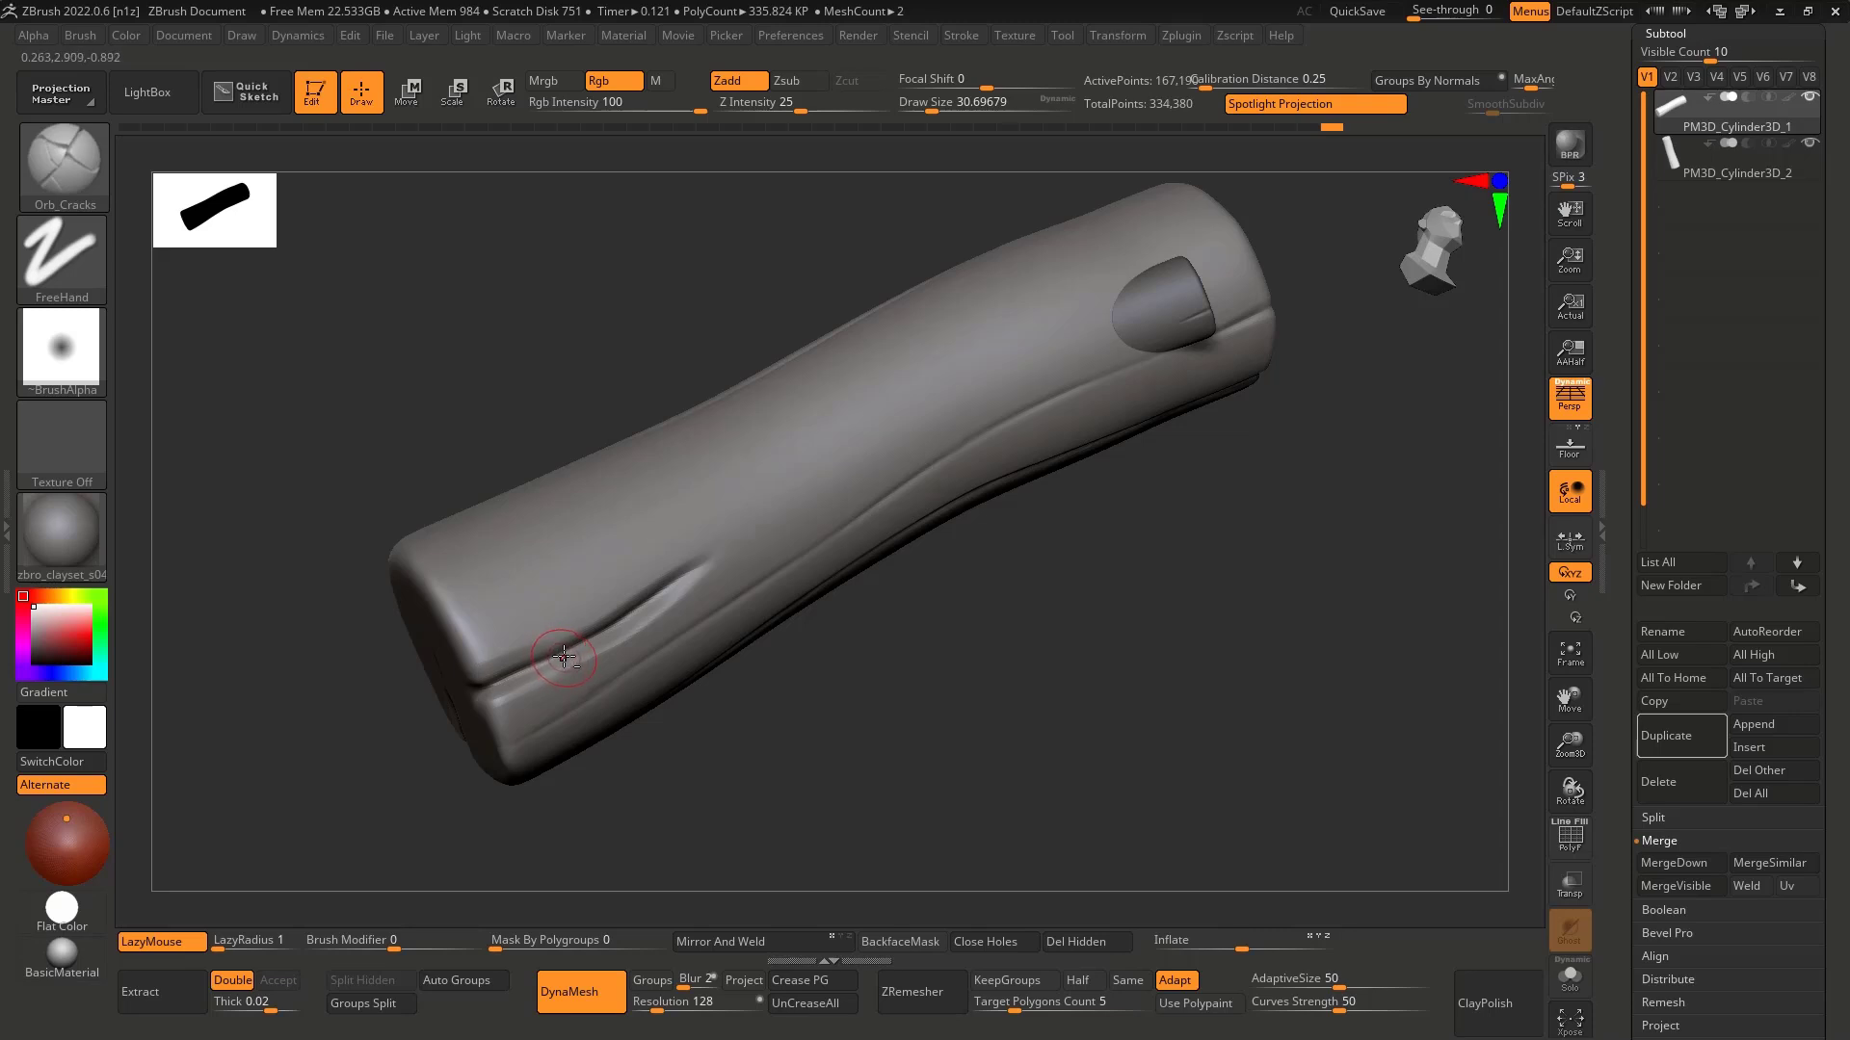
{"action": "key", "text": "b"}
{"action": "key", "text": "h"}
{"action": "key", "text": "p"}
{"action": "key", "text": "s"}
{"action": "left_click_drag", "start_coordinate": [564, 657], "coordinate": [572, 656]}
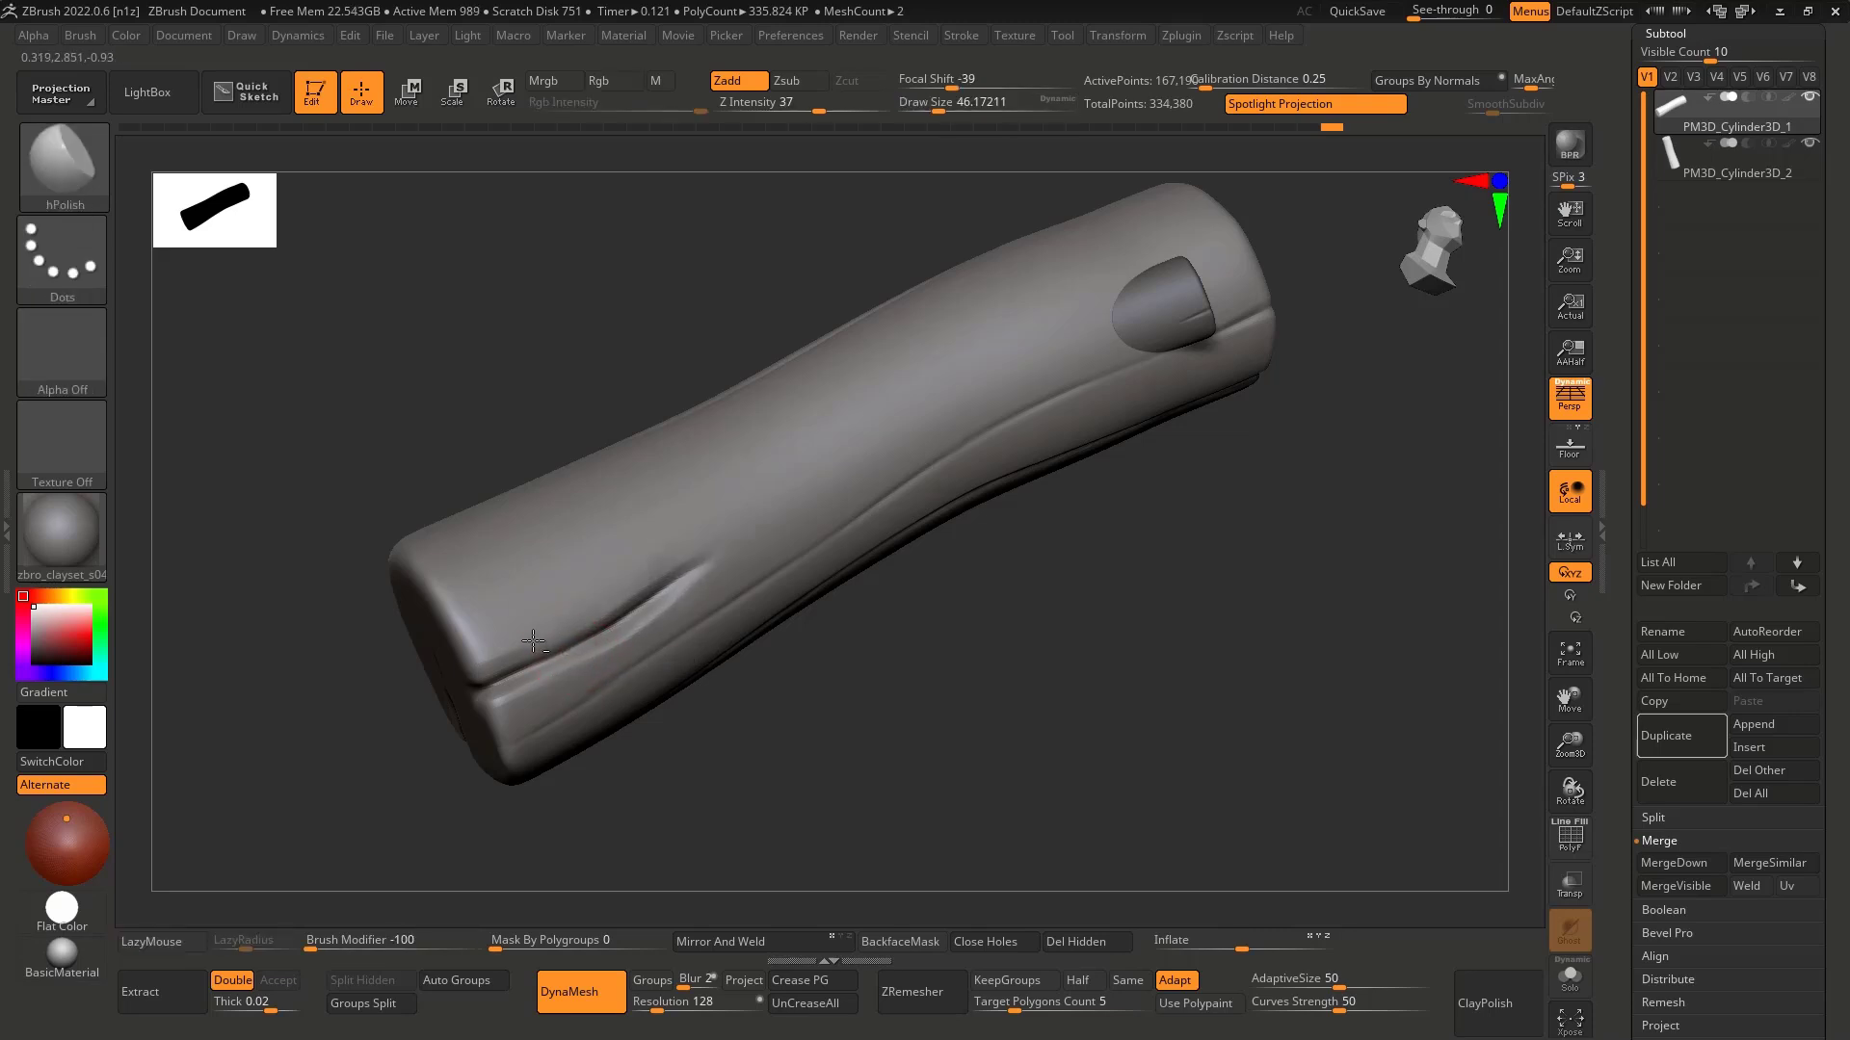
{"action": "right_click_drag", "start_coordinate": [504, 657], "coordinate": [655, 682]}
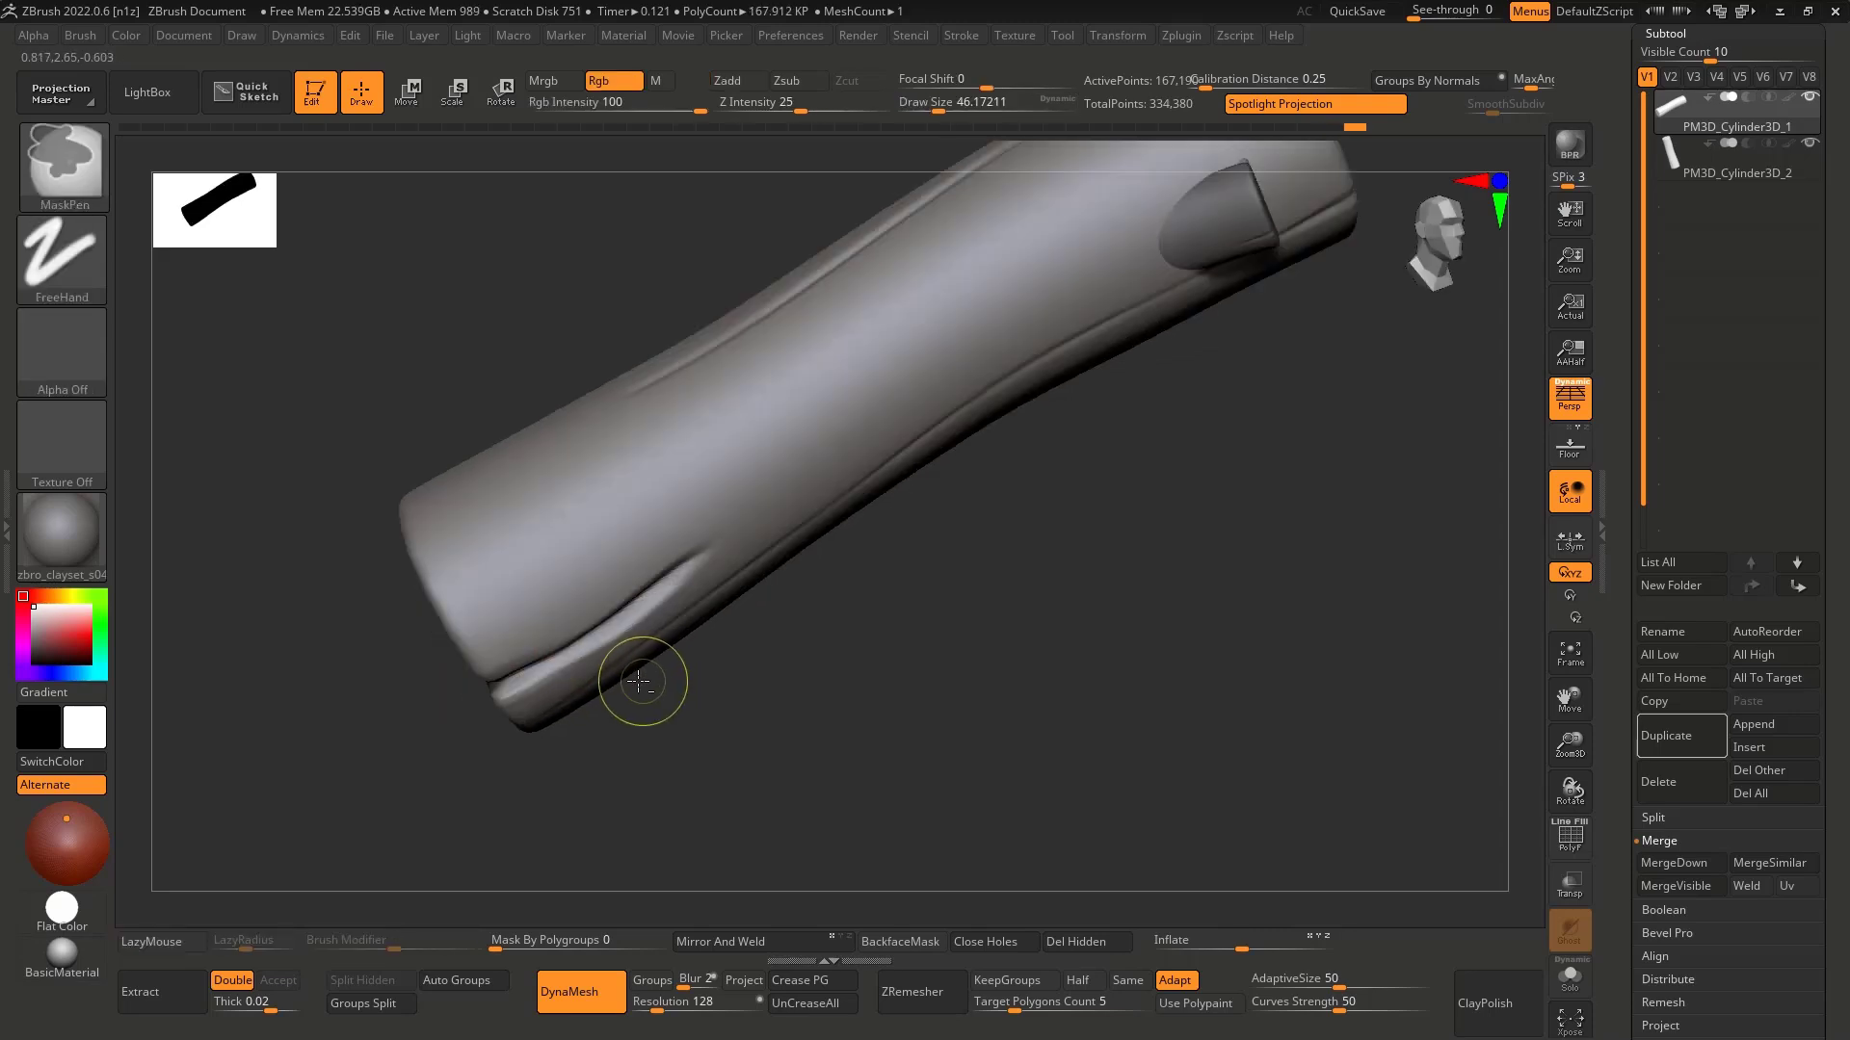
{"action": "key", "text": "ctrl+z"}
Step: Carve a crack over the post's bottom rim and up its side with the Orb_Cracks brush at draw size about 33
{"action": "mouse_move", "coordinate": [528, 578]}
{"action": "right_mouse_down"}
{"action": "mouse_move", "coordinate": [572, 588]}
{"action": "mouse_move", "coordinate": [578, 554]}
{"action": "mouse_move", "coordinate": [517, 490]}
{"action": "right_mouse_up"}
{"action": "key", "text": "b"}
{"action": "key", "text": "o"}
{"action": "key", "text": "c"}
{"action": "mouse_move", "coordinate": [337, 588]}
{"action": "right_mouse_down", "text": "ctrl"}
{"action": "mouse_move", "coordinate": [331, 646]}
{"action": "mouse_move", "coordinate": [377, 598]}
{"action": "mouse_move", "coordinate": [299, 628]}
{"action": "mouse_move", "coordinate": [655, 607]}
{"action": "mouse_move", "coordinate": [705, 567]}
{"action": "right_mouse_up", "text": "ctrl"}
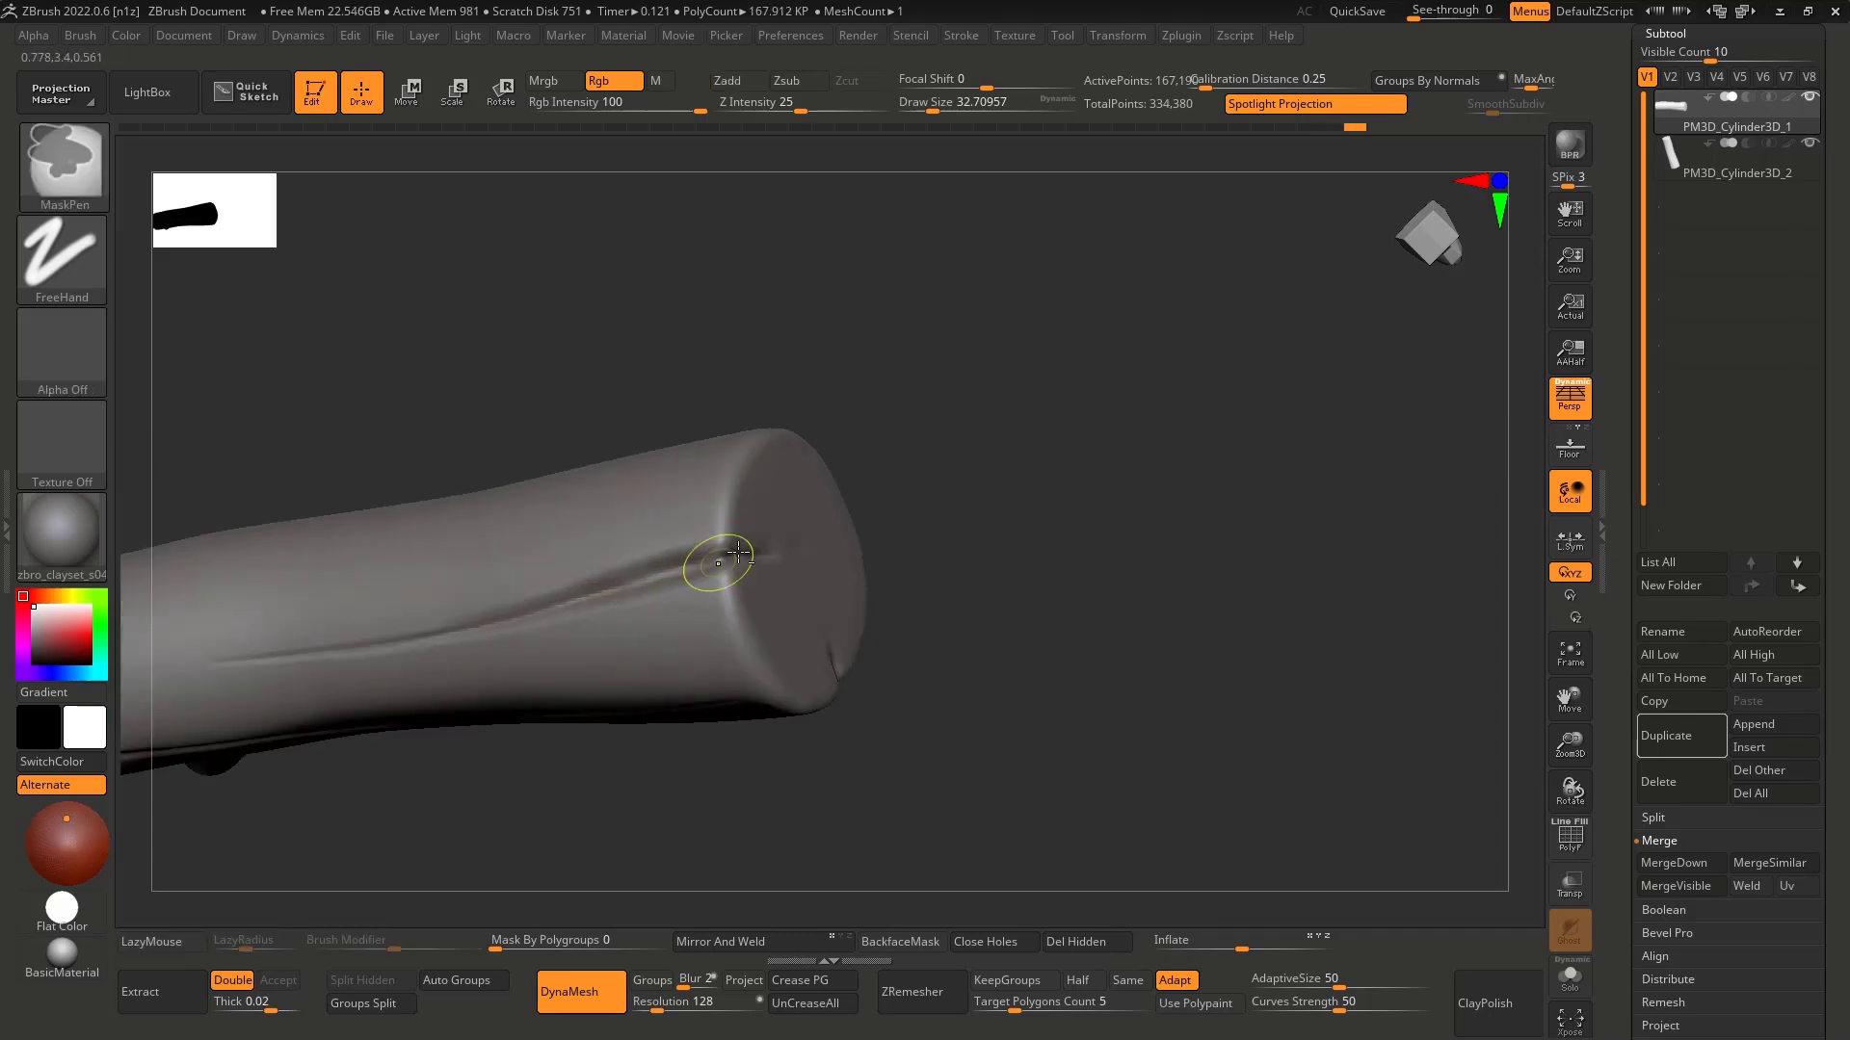
{"action": "mouse_move", "coordinate": [578, 592]}
{"action": "right_mouse_down"}
{"action": "mouse_move", "coordinate": [909, 524]}
{"action": "mouse_move", "coordinate": [912, 690]}
{"action": "mouse_move", "coordinate": [900, 488]}
{"action": "mouse_move", "coordinate": [668, 557]}
{"action": "mouse_move", "coordinate": [708, 525]}
{"action": "right_mouse_up"}
{"action": "key", "text": "ctrl+z"}
{"action": "left_click_drag", "start_coordinate": [562, 578], "coordinate": [677, 487]}
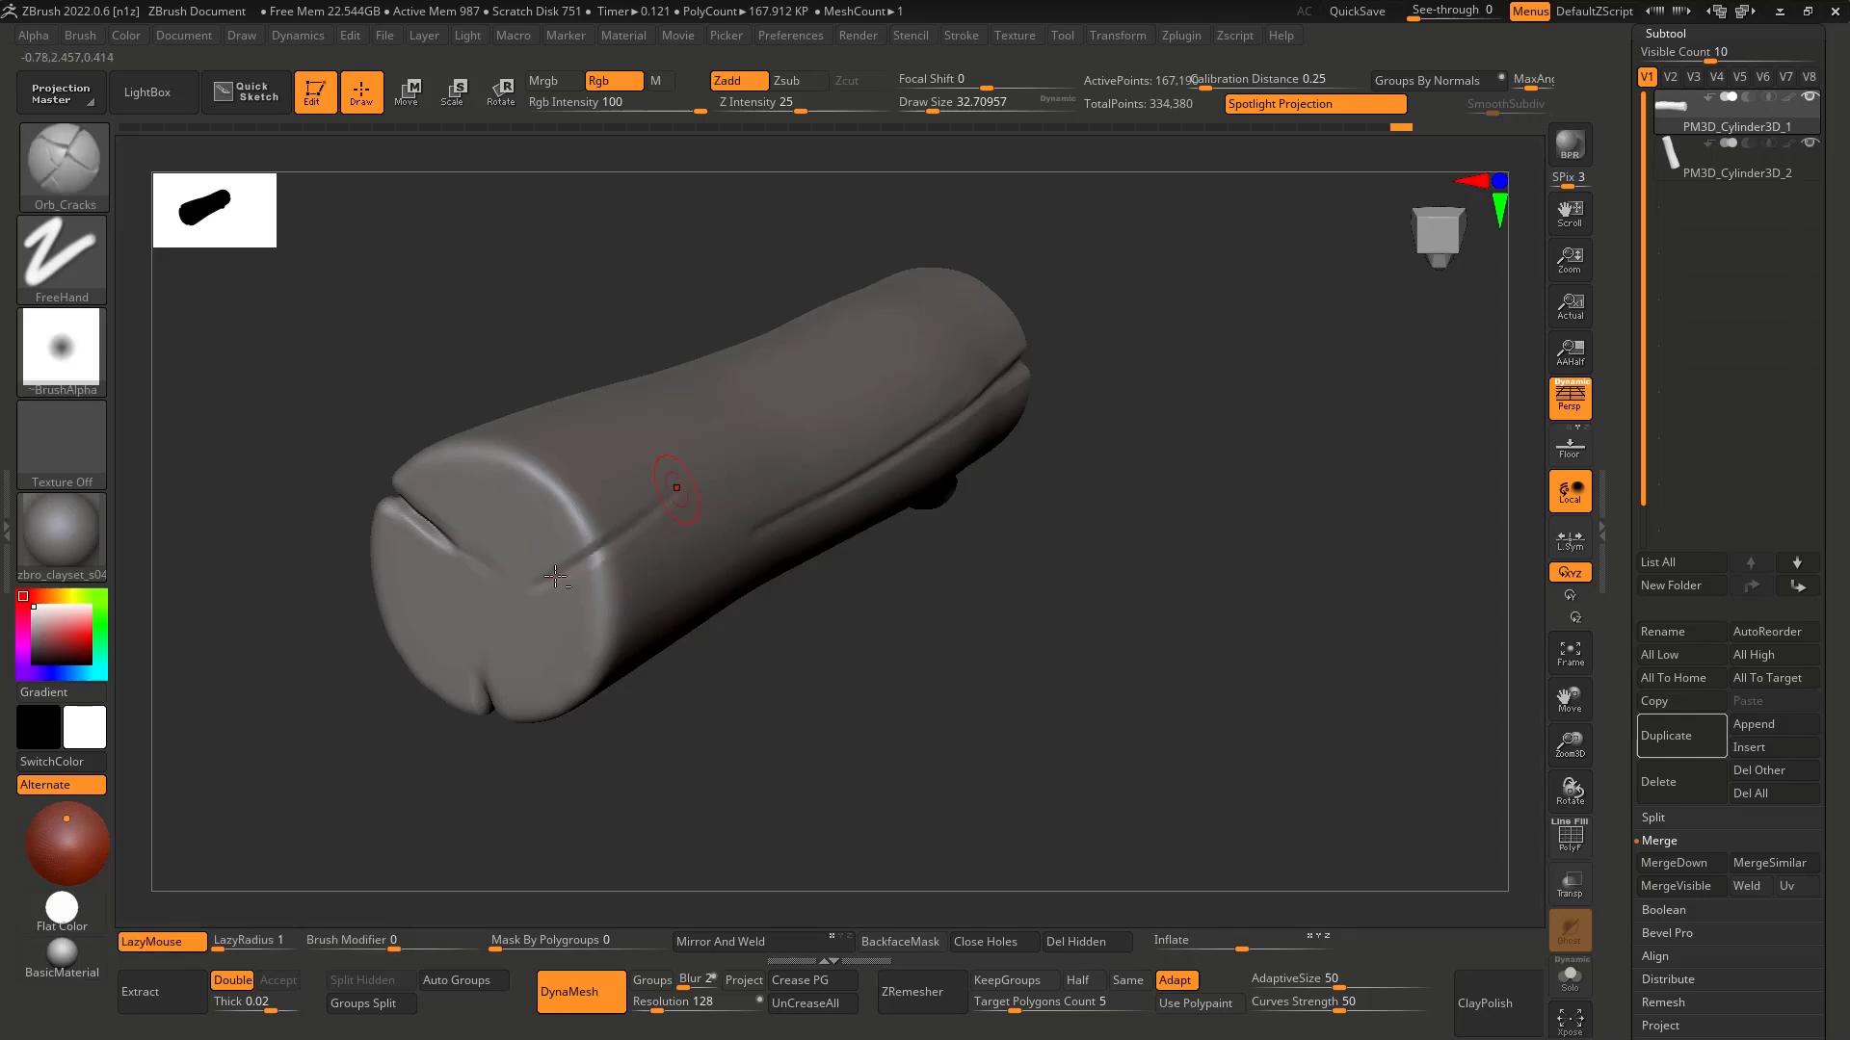
{"action": "right_click_drag", "start_coordinate": [746, 517], "coordinate": [458, 644]}
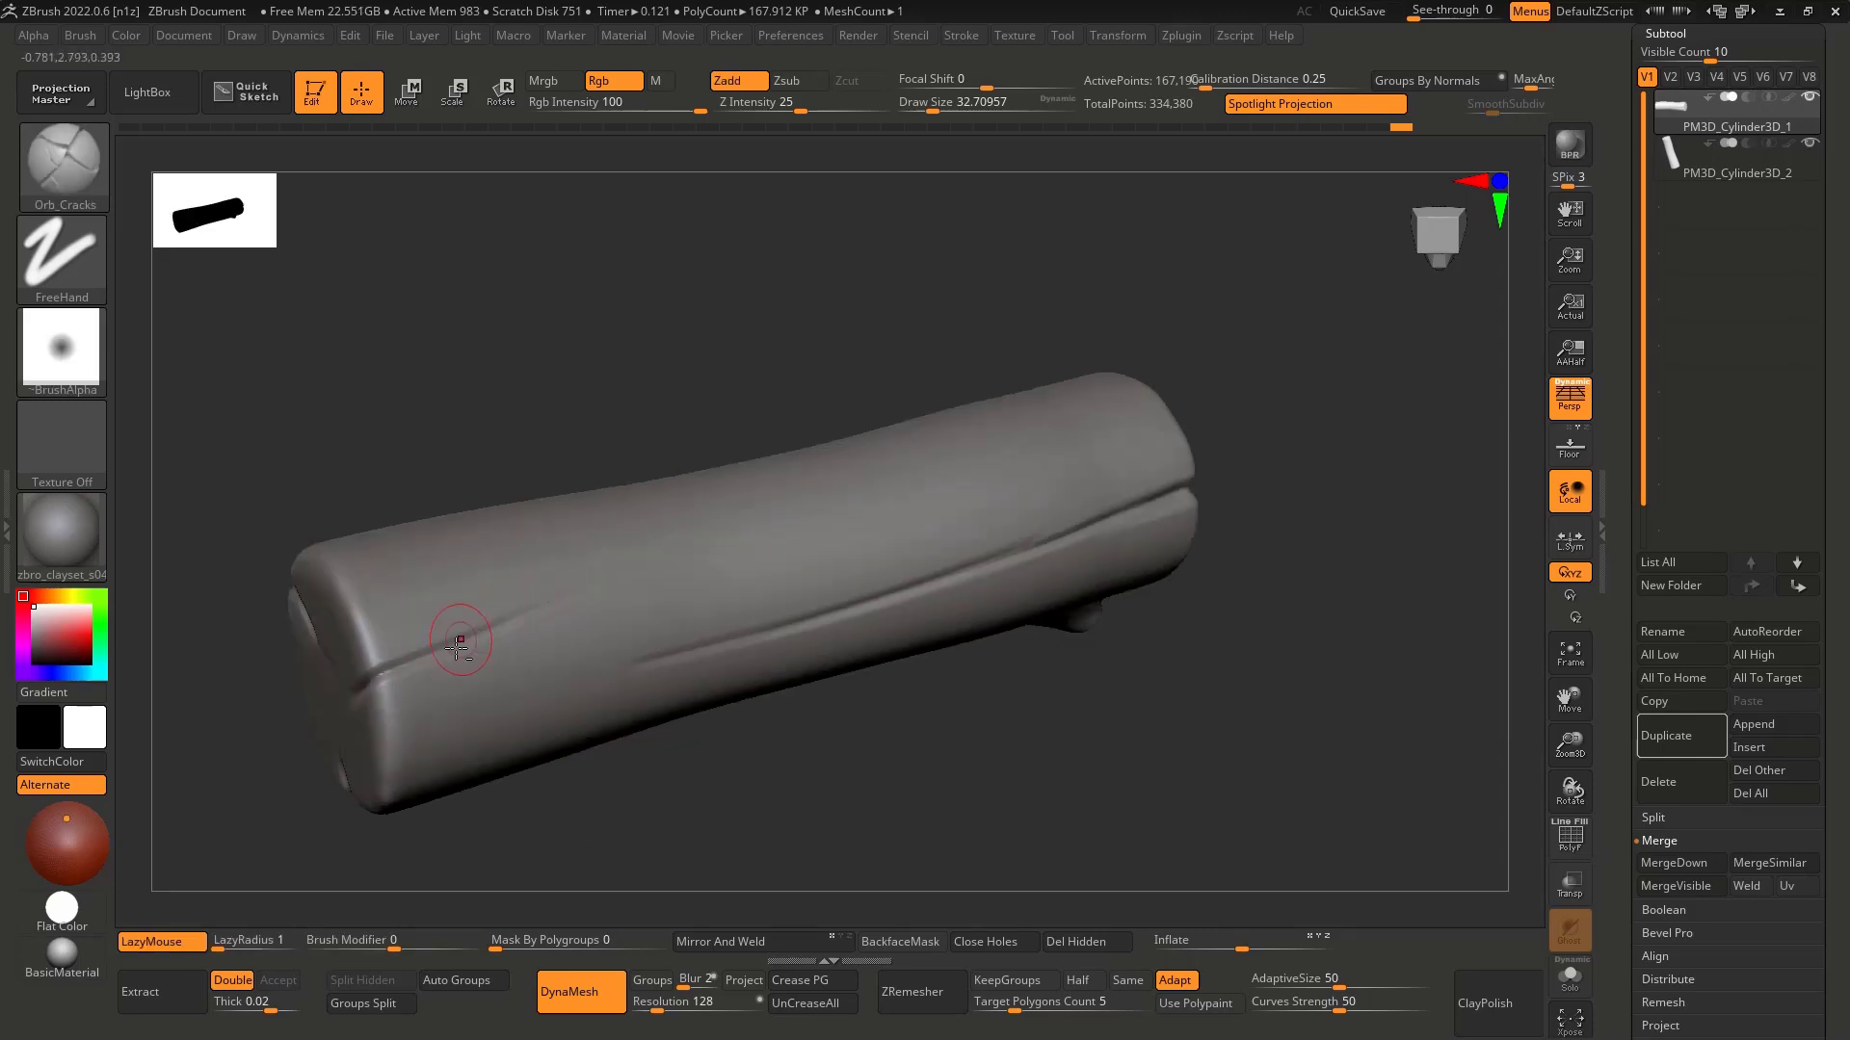
{"action": "left_click_drag", "start_coordinate": [450, 646], "coordinate": [857, 496]}
Step: Carve a new crack from the post's top face over the rim and down an uncracked part of its side
{"action": "right_click_drag", "start_coordinate": [908, 501], "coordinate": [902, 567]}
{"action": "mouse_move", "coordinate": [1002, 477]}
{"action": "right_mouse_down", "text": "ctrl"}
{"action": "mouse_move", "coordinate": [933, 454]}
{"action": "mouse_move", "coordinate": [925, 428]}
{"action": "right_mouse_up", "text": "ctrl"}
{"action": "mouse_move", "coordinate": [925, 429]}
{"action": "right_mouse_down", "text": "alt"}
{"action": "mouse_move", "coordinate": [652, 549]}
{"action": "mouse_move", "coordinate": [674, 684]}
{"action": "right_mouse_up", "text": "alt"}
{"action": "mouse_move", "coordinate": [894, 524]}
{"action": "right_mouse_down"}
{"action": "mouse_move", "coordinate": [763, 532]}
{"action": "mouse_move", "coordinate": [799, 528]}
{"action": "right_mouse_up"}
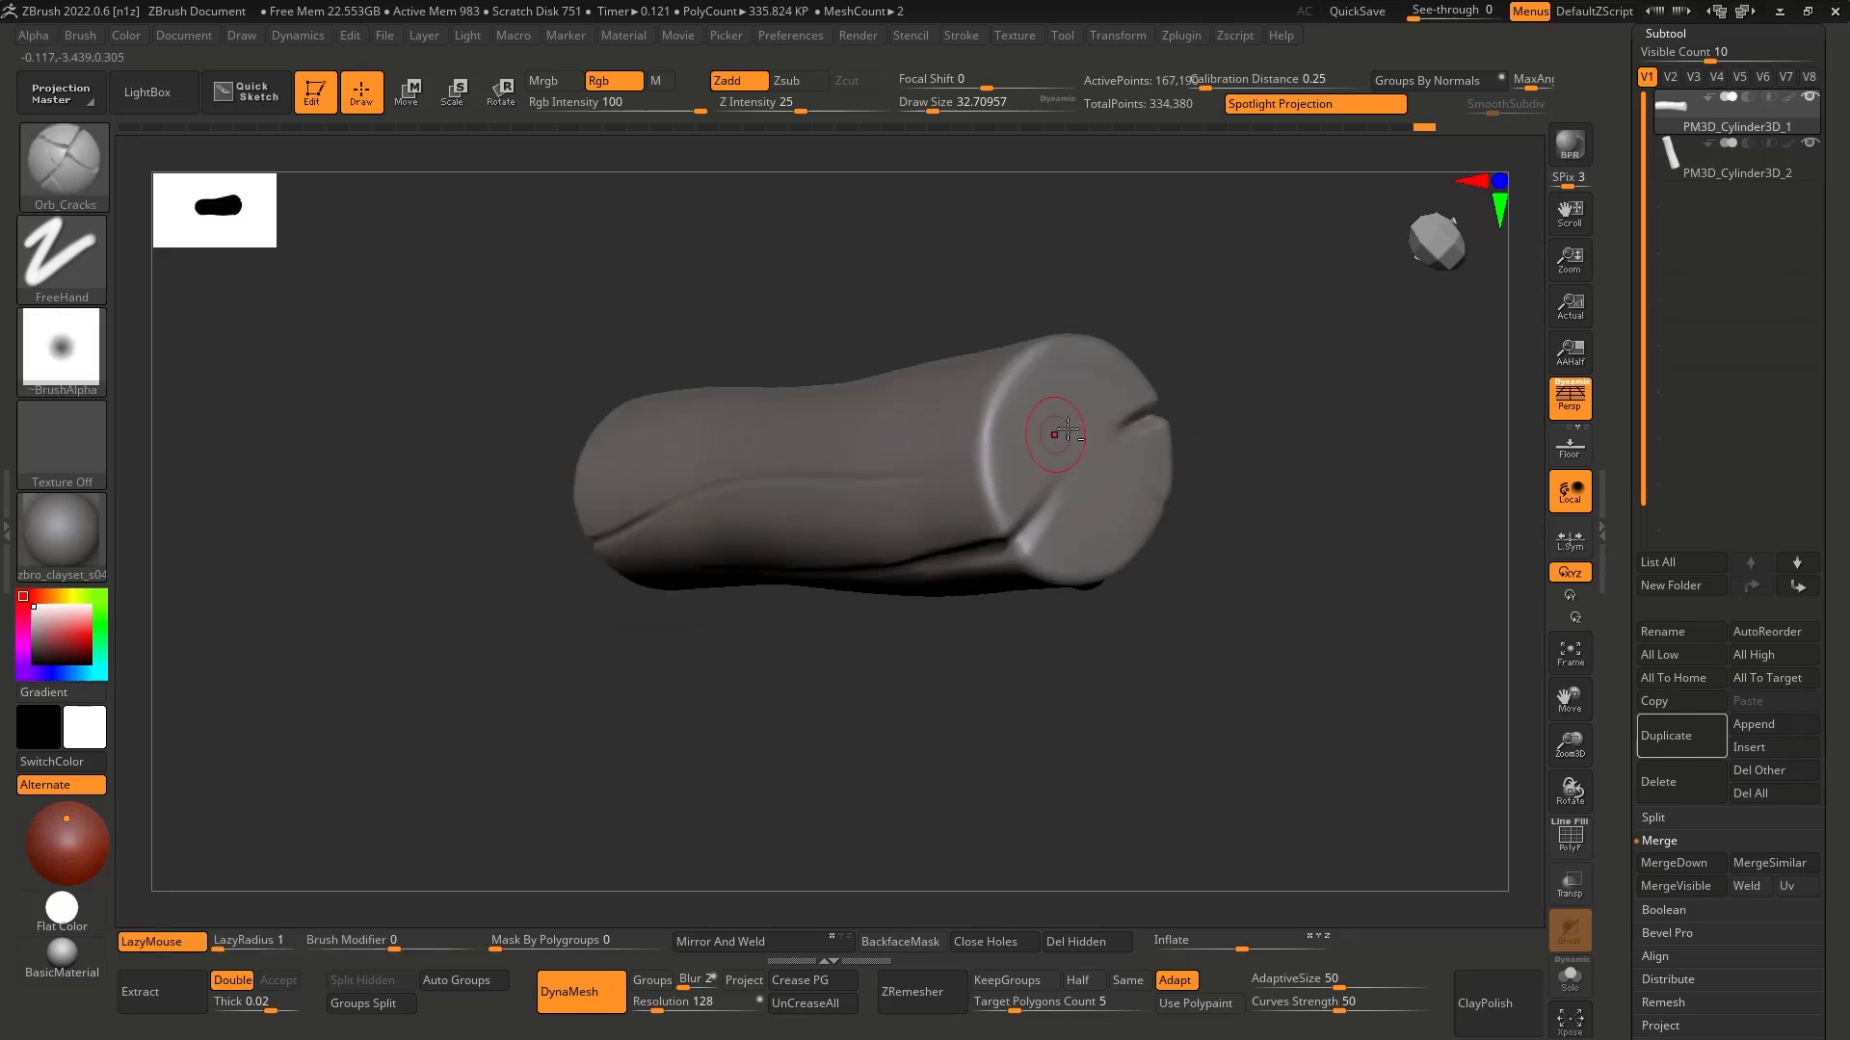
{"action": "right_click_drag", "start_coordinate": [949, 470], "coordinate": [1002, 457]}
{"action": "right_click_drag", "start_coordinate": [790, 445], "coordinate": [1031, 489], "text": "alt"}
{"action": "right_click_drag", "start_coordinate": [909, 495], "coordinate": [882, 424], "text": "ctrl"}
{"action": "mouse_move", "coordinate": [828, 550]}
{"action": "right_mouse_down"}
{"action": "mouse_move", "coordinate": [895, 516]}
{"action": "mouse_move", "coordinate": [882, 453]}
{"action": "mouse_move", "coordinate": [906, 460]}
{"action": "right_mouse_up"}
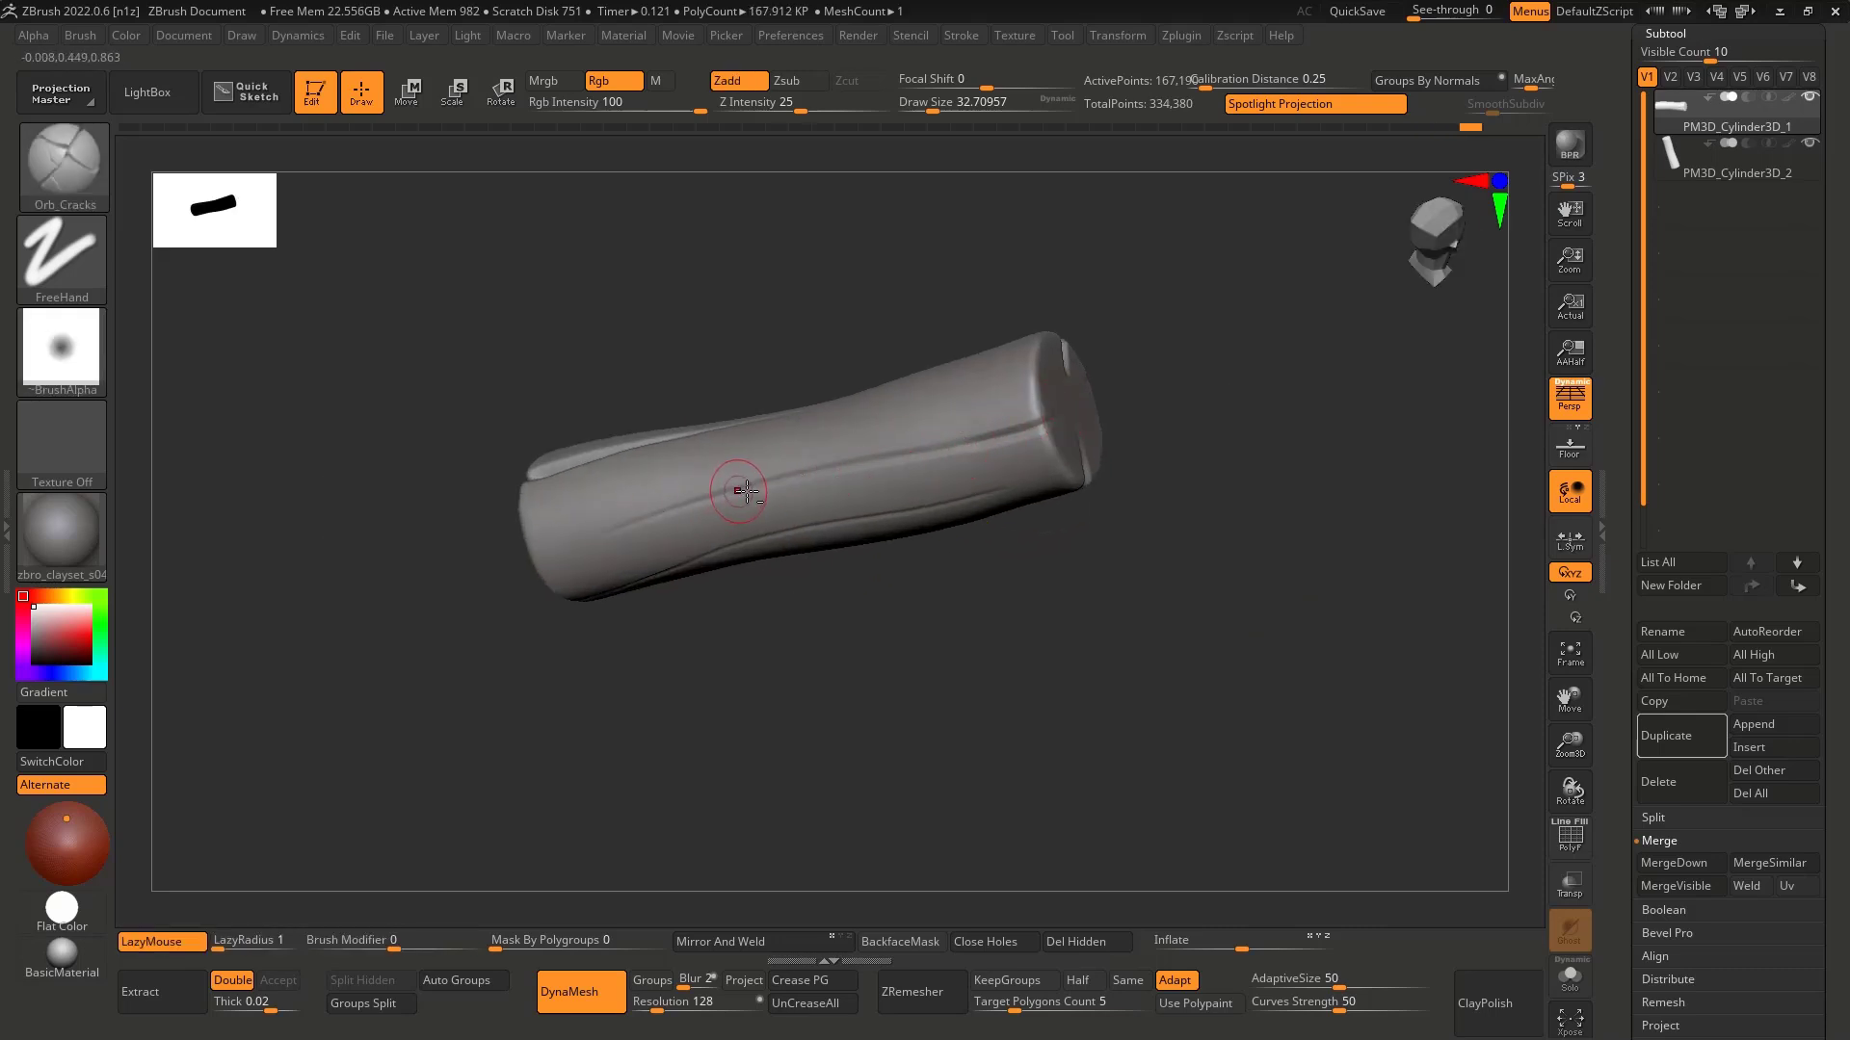
{"action": "mouse_move", "coordinate": [746, 491]}
{"action": "right_mouse_down"}
{"action": "mouse_move", "coordinate": [1028, 386]}
{"action": "mouse_move", "coordinate": [1002, 466]}
{"action": "mouse_move", "coordinate": [1098, 477]}
{"action": "mouse_move", "coordinate": [1003, 497]}
{"action": "mouse_move", "coordinate": [1214, 515]}
{"action": "mouse_move", "coordinate": [997, 424]}
{"action": "mouse_move", "coordinate": [963, 516]}
{"action": "mouse_move", "coordinate": [867, 525]}
{"action": "mouse_move", "coordinate": [975, 507]}
{"action": "right_mouse_up"}
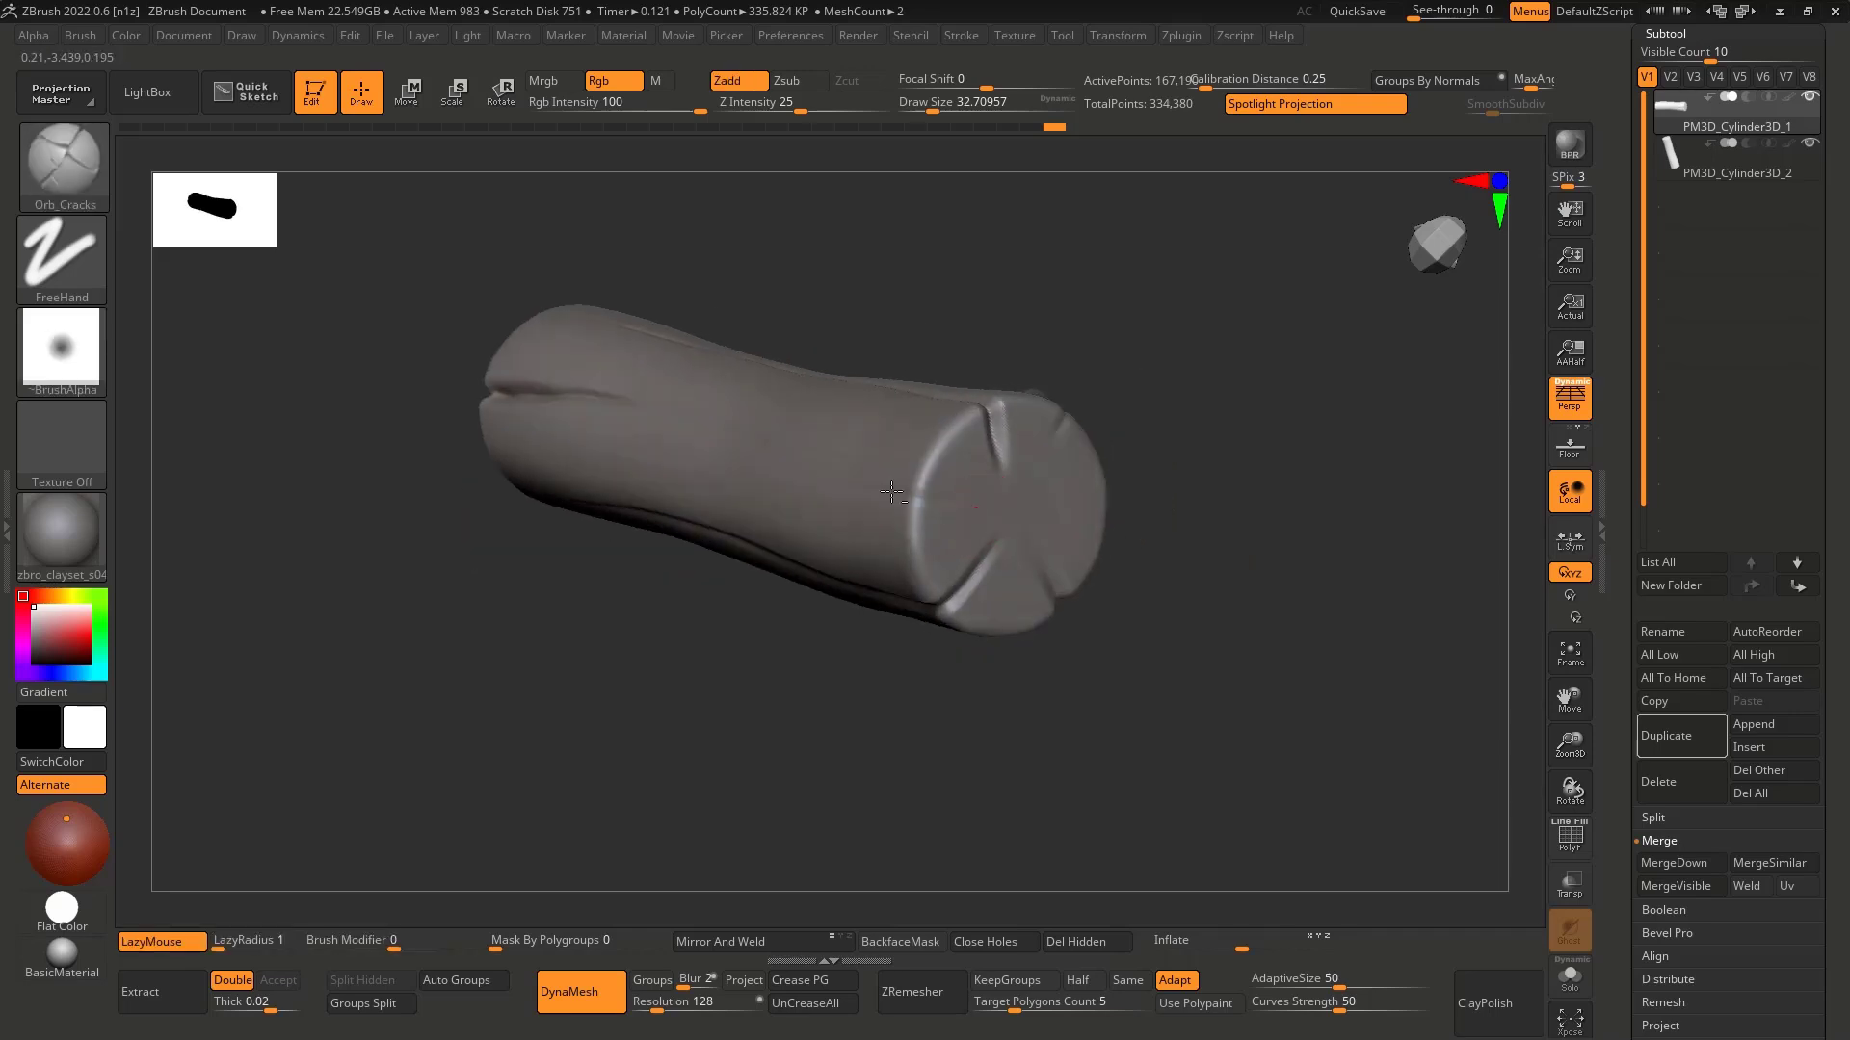
{"action": "left_click_drag", "start_coordinate": [891, 492], "coordinate": [810, 497]}
{"action": "mouse_move", "coordinate": [826, 546]}
{"action": "right_mouse_down"}
{"action": "mouse_move", "coordinate": [906, 506]}
{"action": "mouse_move", "coordinate": [982, 499]}
{"action": "mouse_move", "coordinate": [920, 478]}
{"action": "right_mouse_up"}
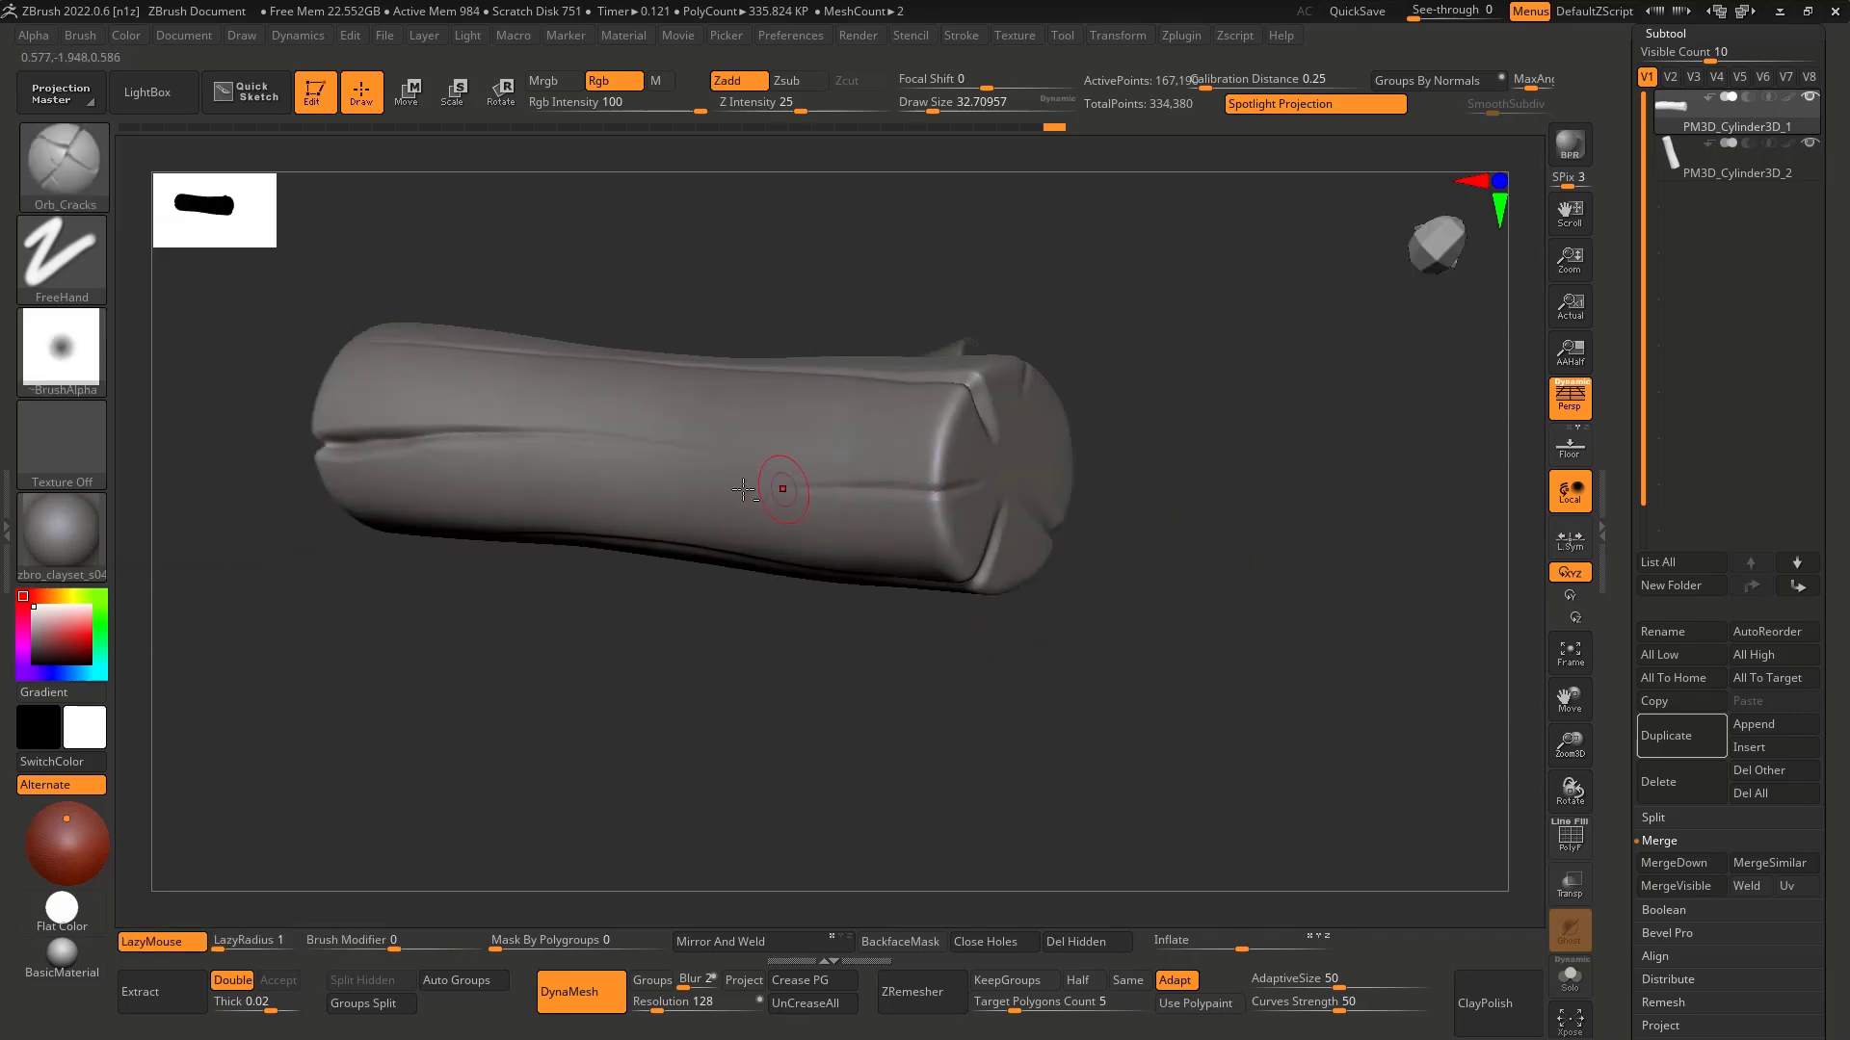
{"action": "right_click_drag", "start_coordinate": [814, 498], "coordinate": [779, 489]}
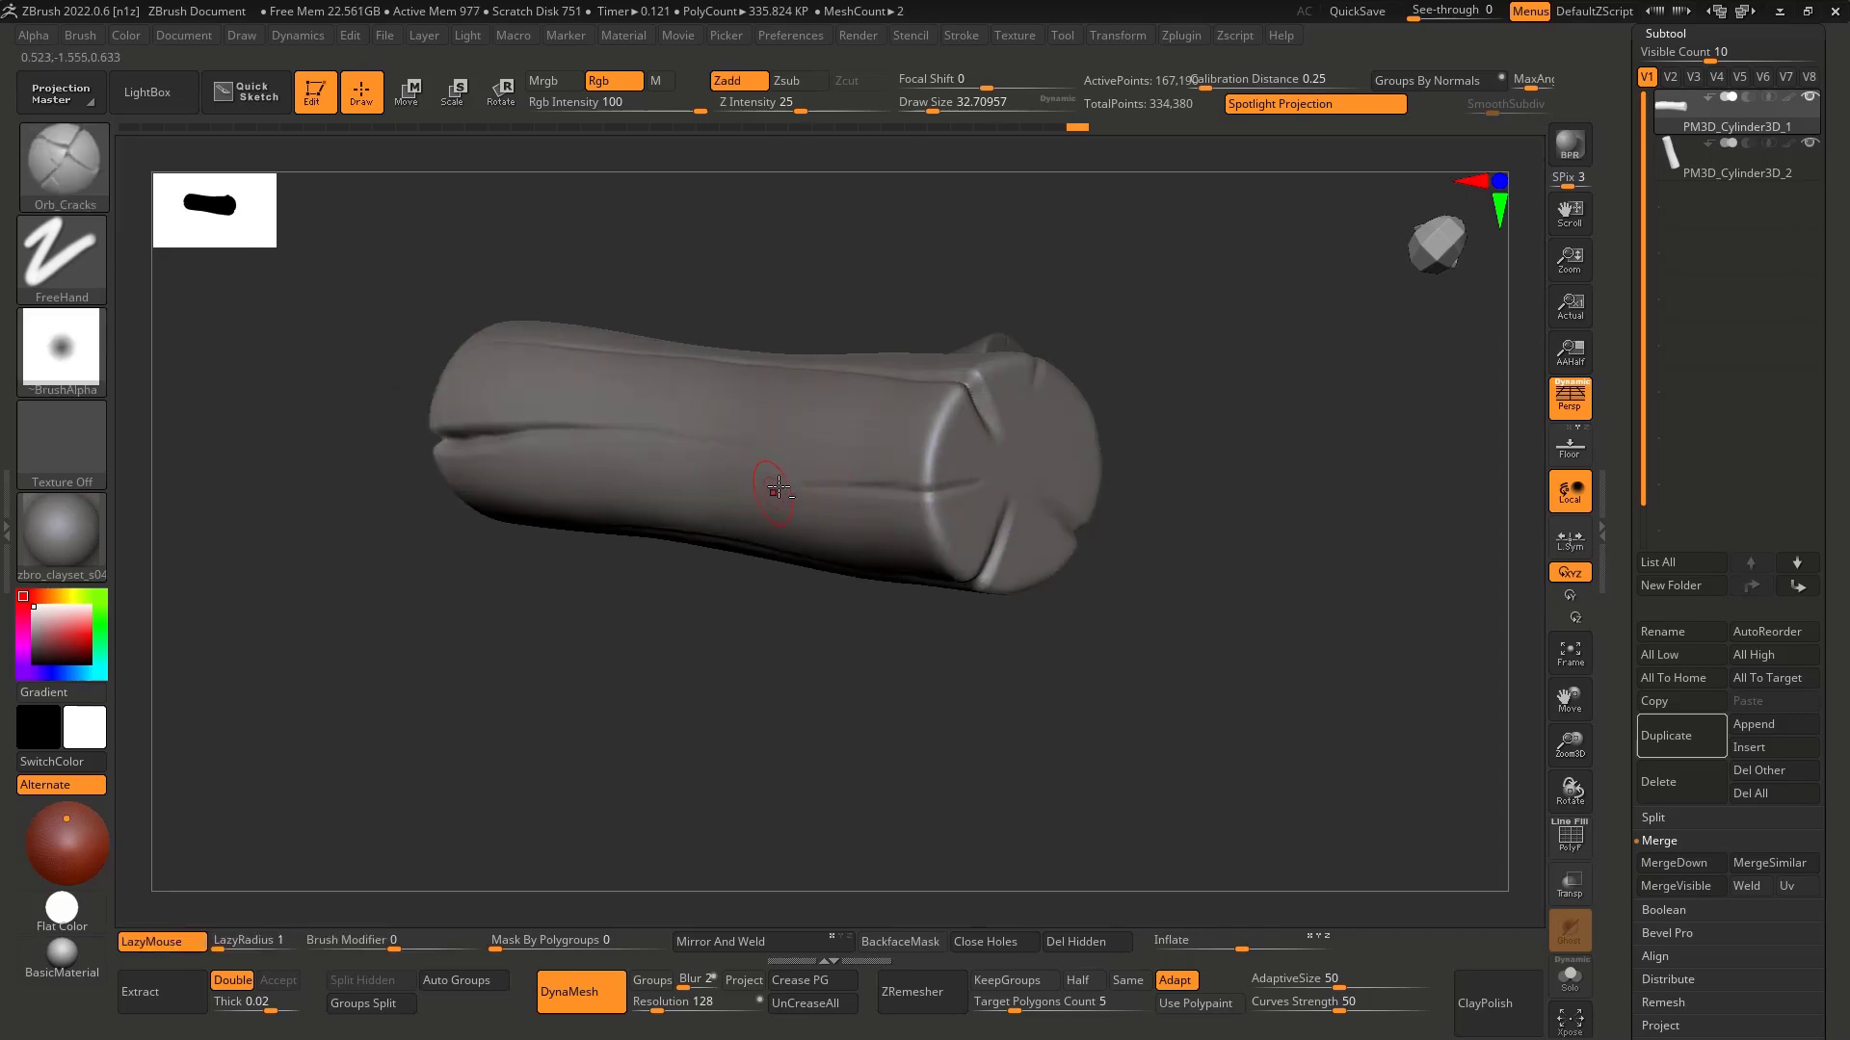
{"action": "left_click_drag", "start_coordinate": [979, 488], "coordinate": [996, 480]}
Step: Deepen the long groove beside the branch stub up to the top rim at draw size about 27, temporarily isolating the post
{"action": "mouse_move", "coordinate": [676, 487]}
{"action": "right_mouse_down"}
{"action": "mouse_move", "coordinate": [675, 654]}
{"action": "mouse_move", "coordinate": [841, 592]}
{"action": "mouse_move", "coordinate": [569, 652]}
{"action": "mouse_move", "coordinate": [1002, 361]}
{"action": "right_mouse_up"}
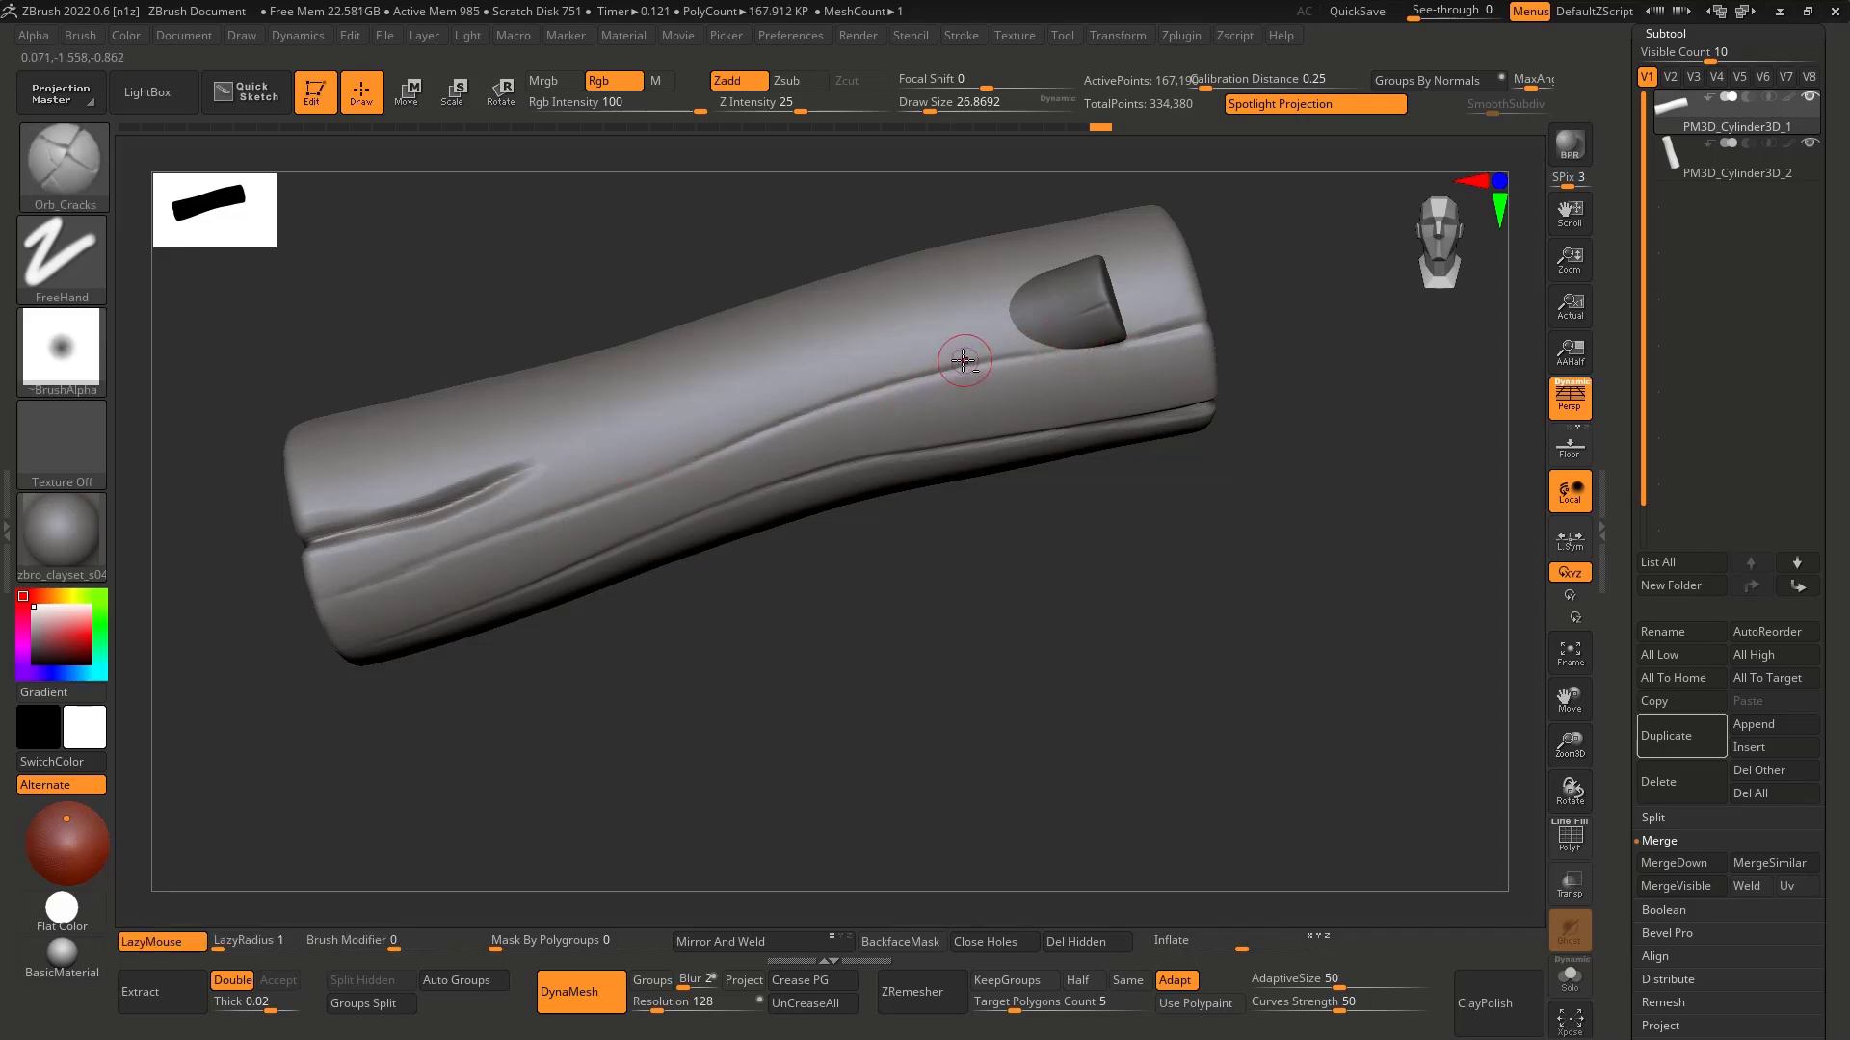
{"action": "left_click_drag", "start_coordinate": [786, 433], "coordinate": [284, 611]}
{"action": "key", "text": "ctrl+z"}
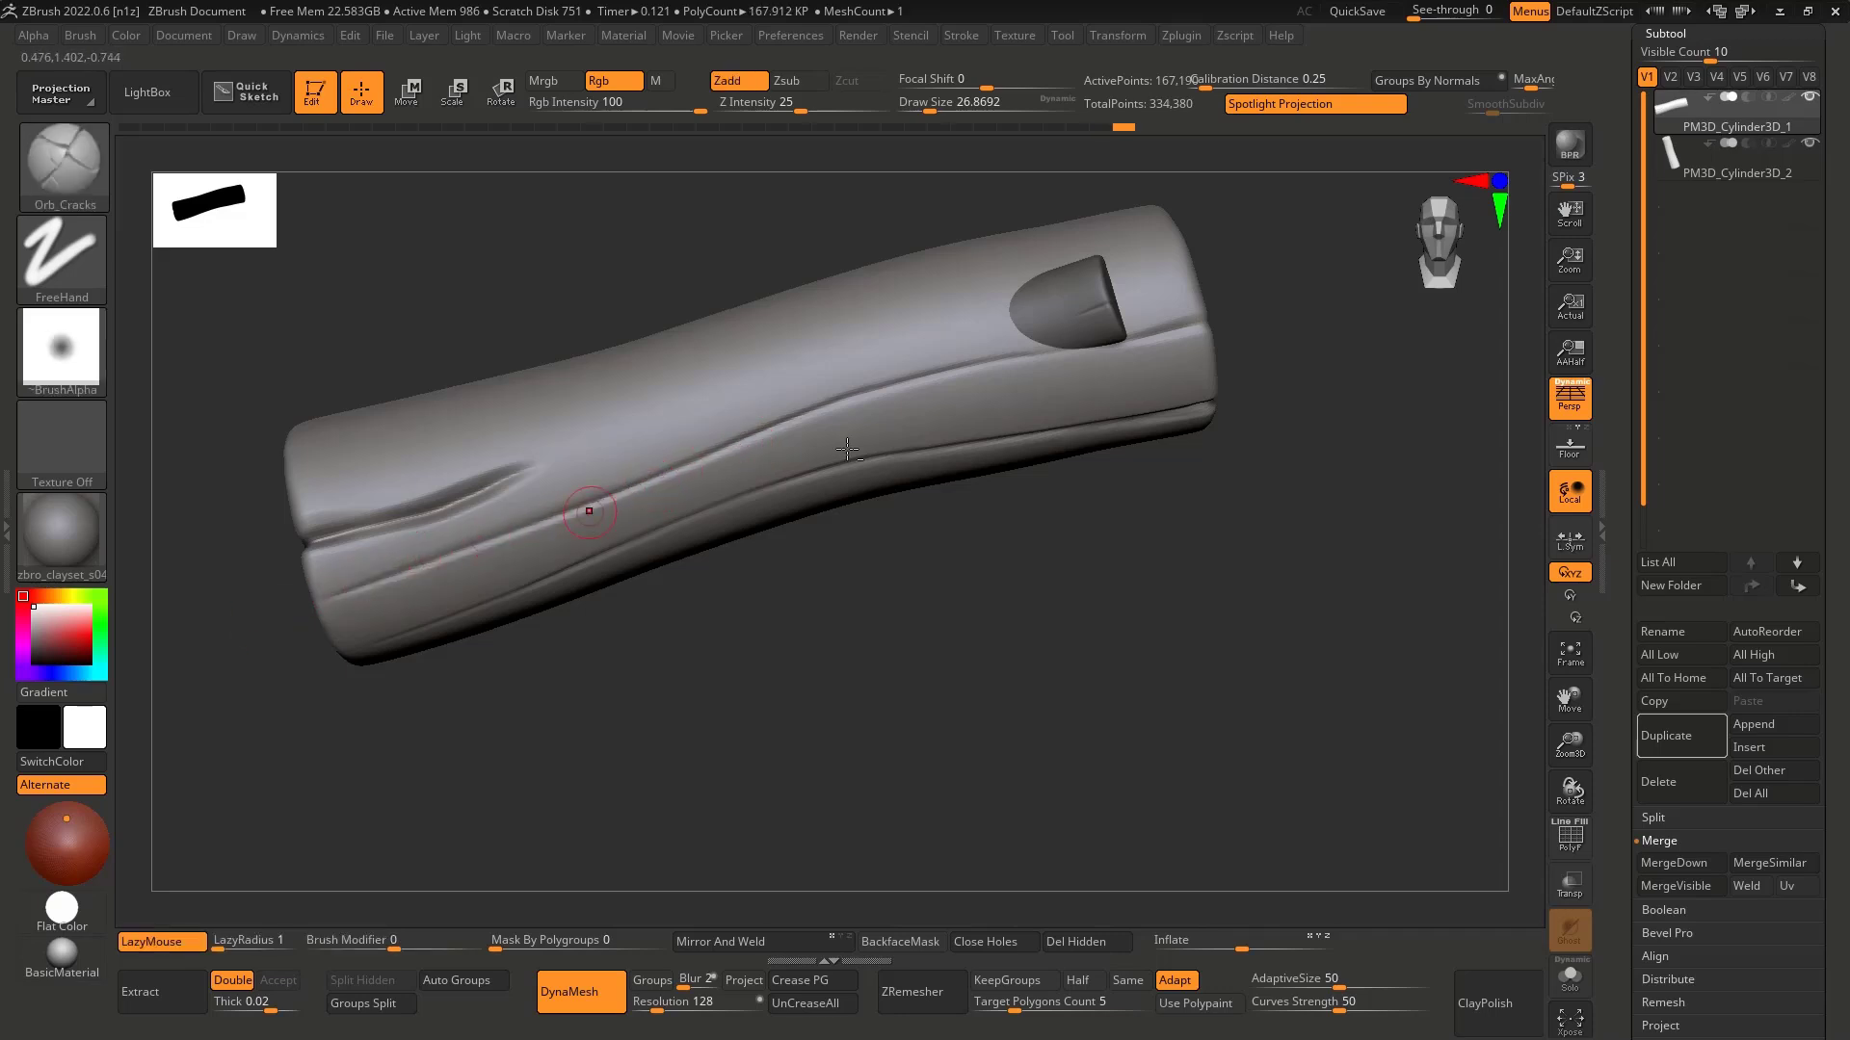
{"action": "right_click_drag", "start_coordinate": [1078, 357], "coordinate": [908, 433], "text": "alt"}
{"action": "key", "text": "alt+s"}
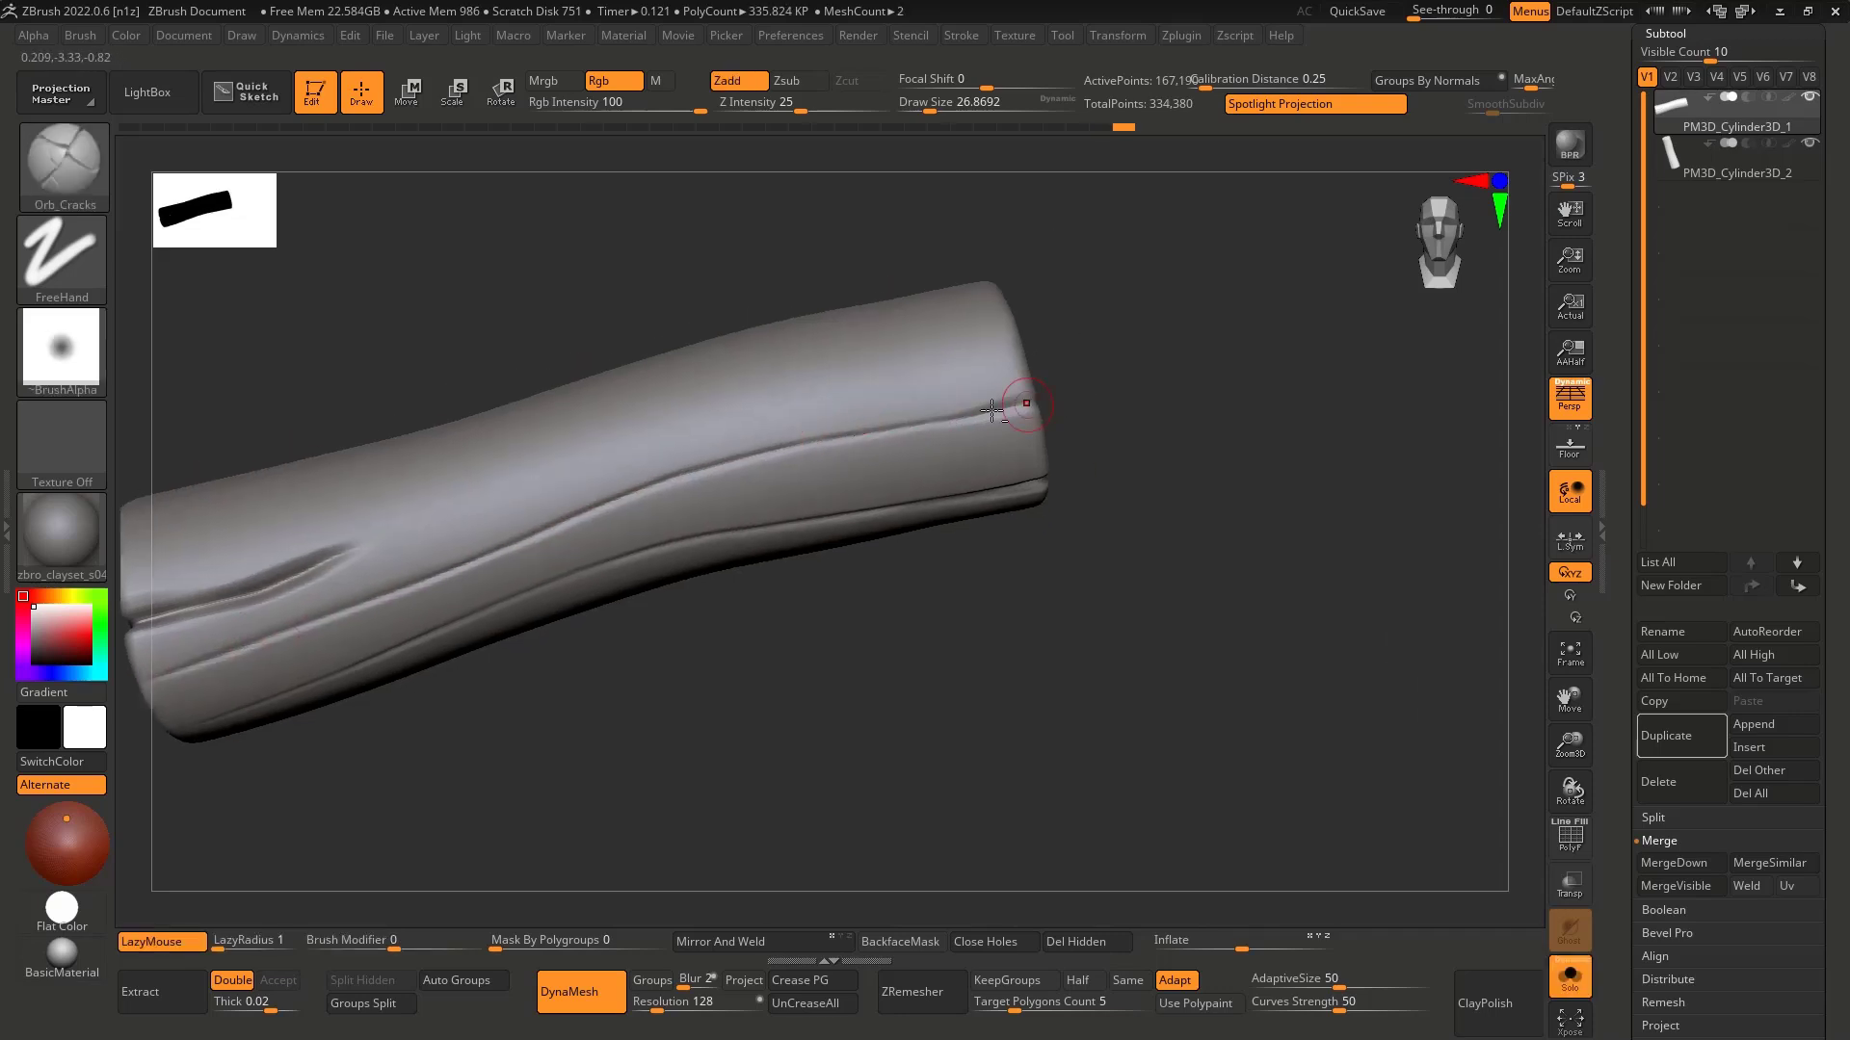
{"action": "key", "text": "alt+s"}
Step: Select the branch stub and nudge it slightly sideways across the post, away from the long groove
{"action": "left_click", "coordinate": [920, 382], "text": "alt"}
{"action": "key", "text": "w"}
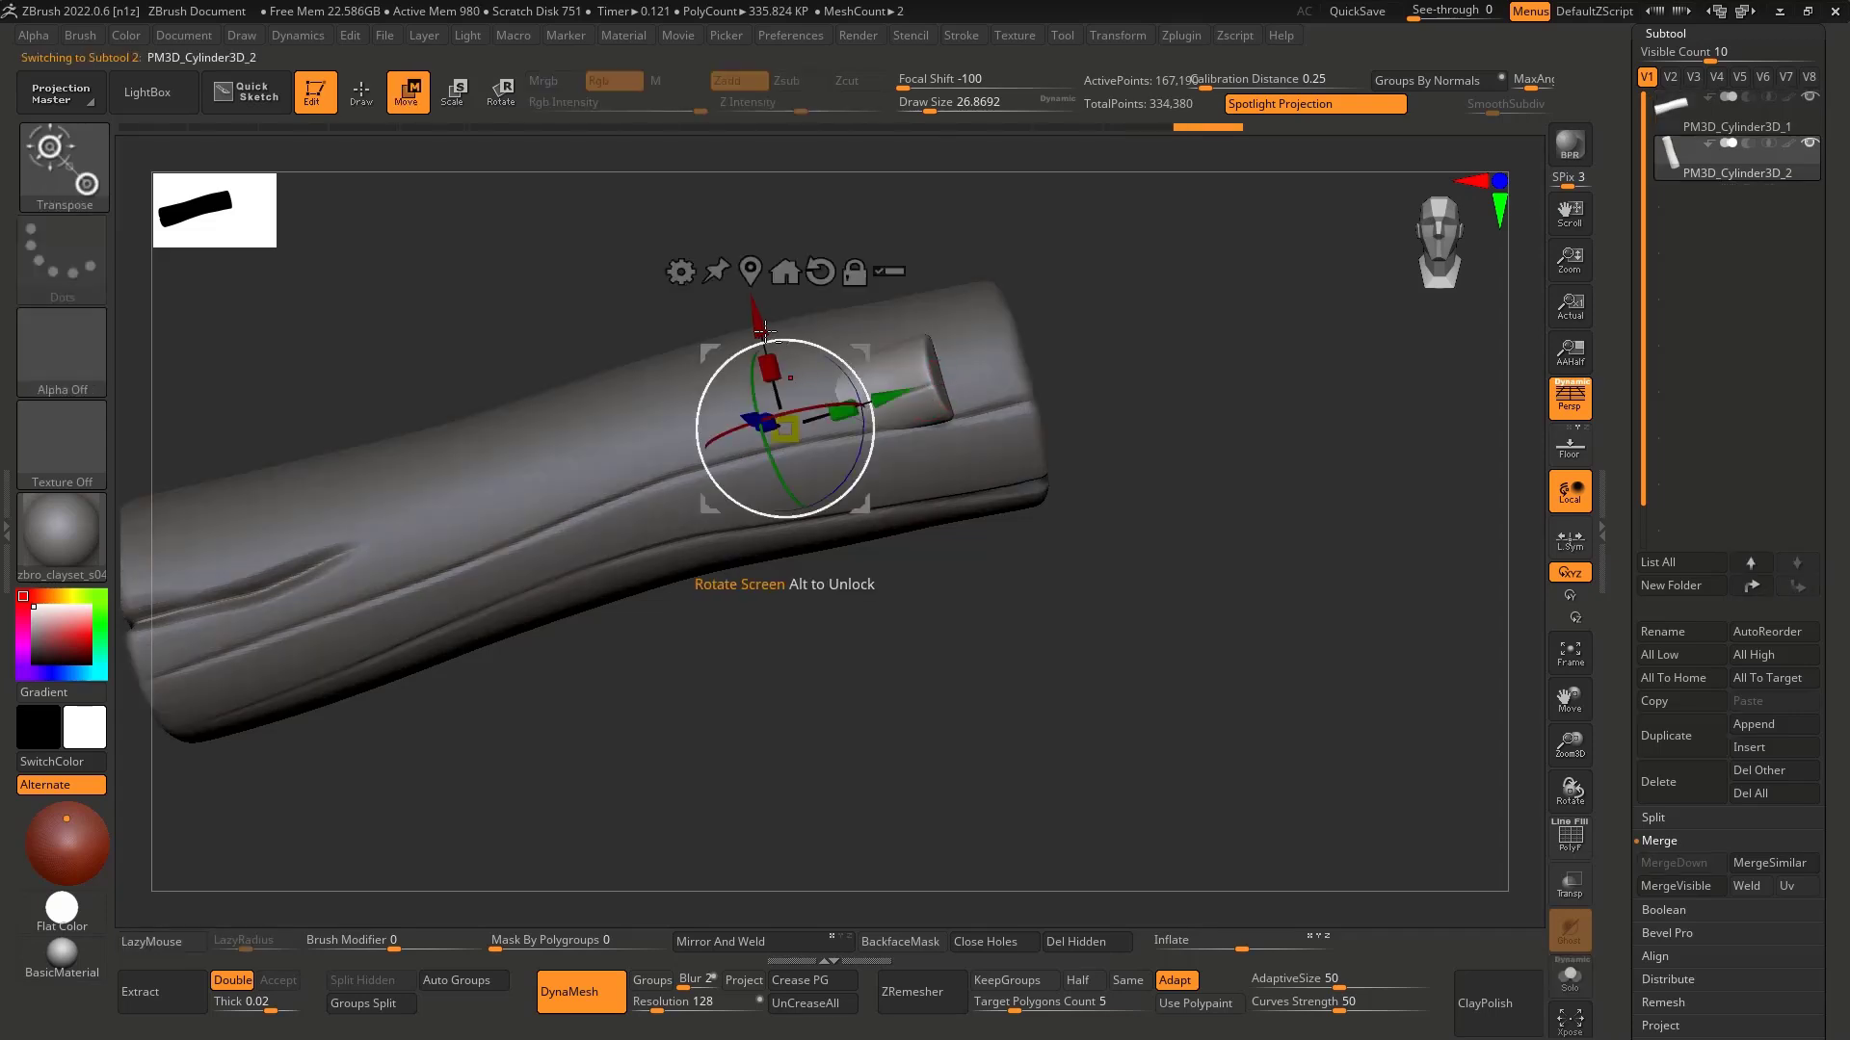
{"action": "left_click_drag", "start_coordinate": [761, 331], "coordinate": [759, 322]}
{"action": "mouse_move", "coordinate": [1035, 463]}
{"action": "right_mouse_down", "text": "ctrl"}
{"action": "mouse_move", "coordinate": [1026, 395]}
{"action": "mouse_move", "coordinate": [1086, 546]}
{"action": "mouse_move", "coordinate": [1107, 516]}
{"action": "right_mouse_up", "text": "ctrl"}
{"action": "key", "text": "q"}
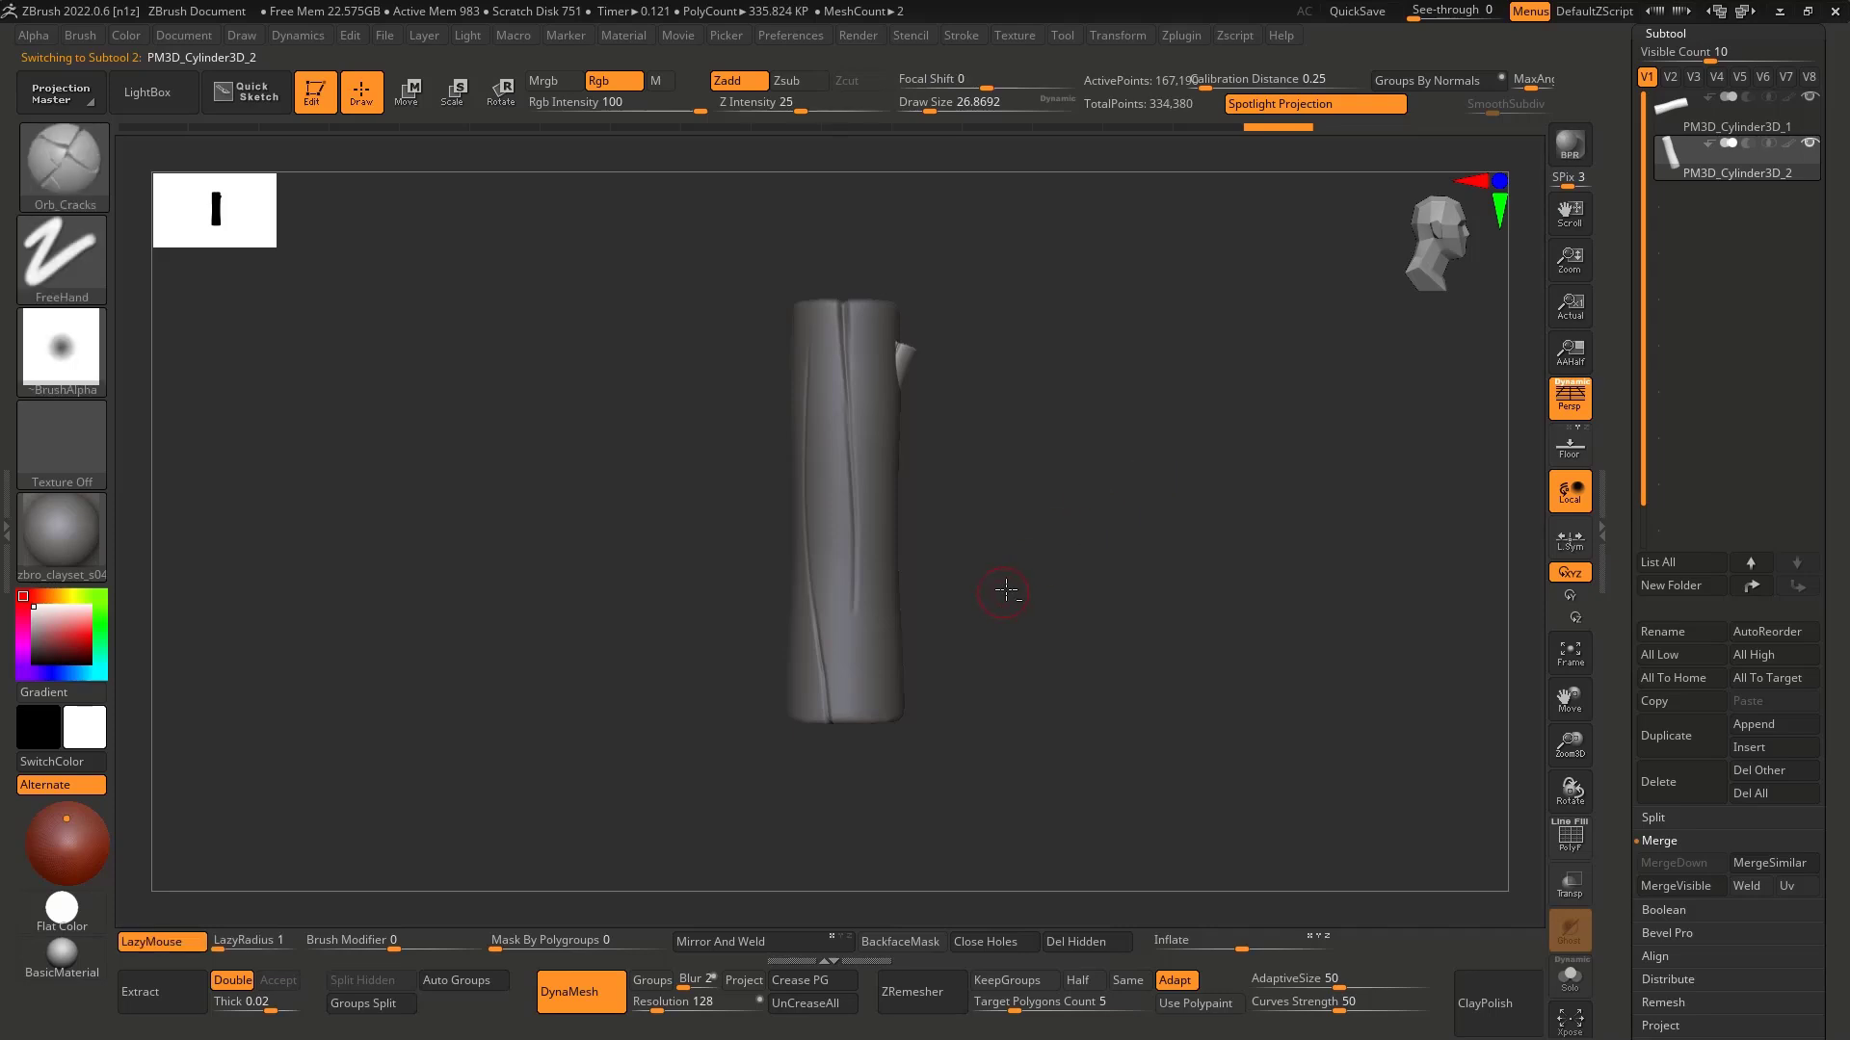
{"action": "left_click_drag", "start_coordinate": [1018, 592], "coordinate": [927, 533], "text": "shift"}
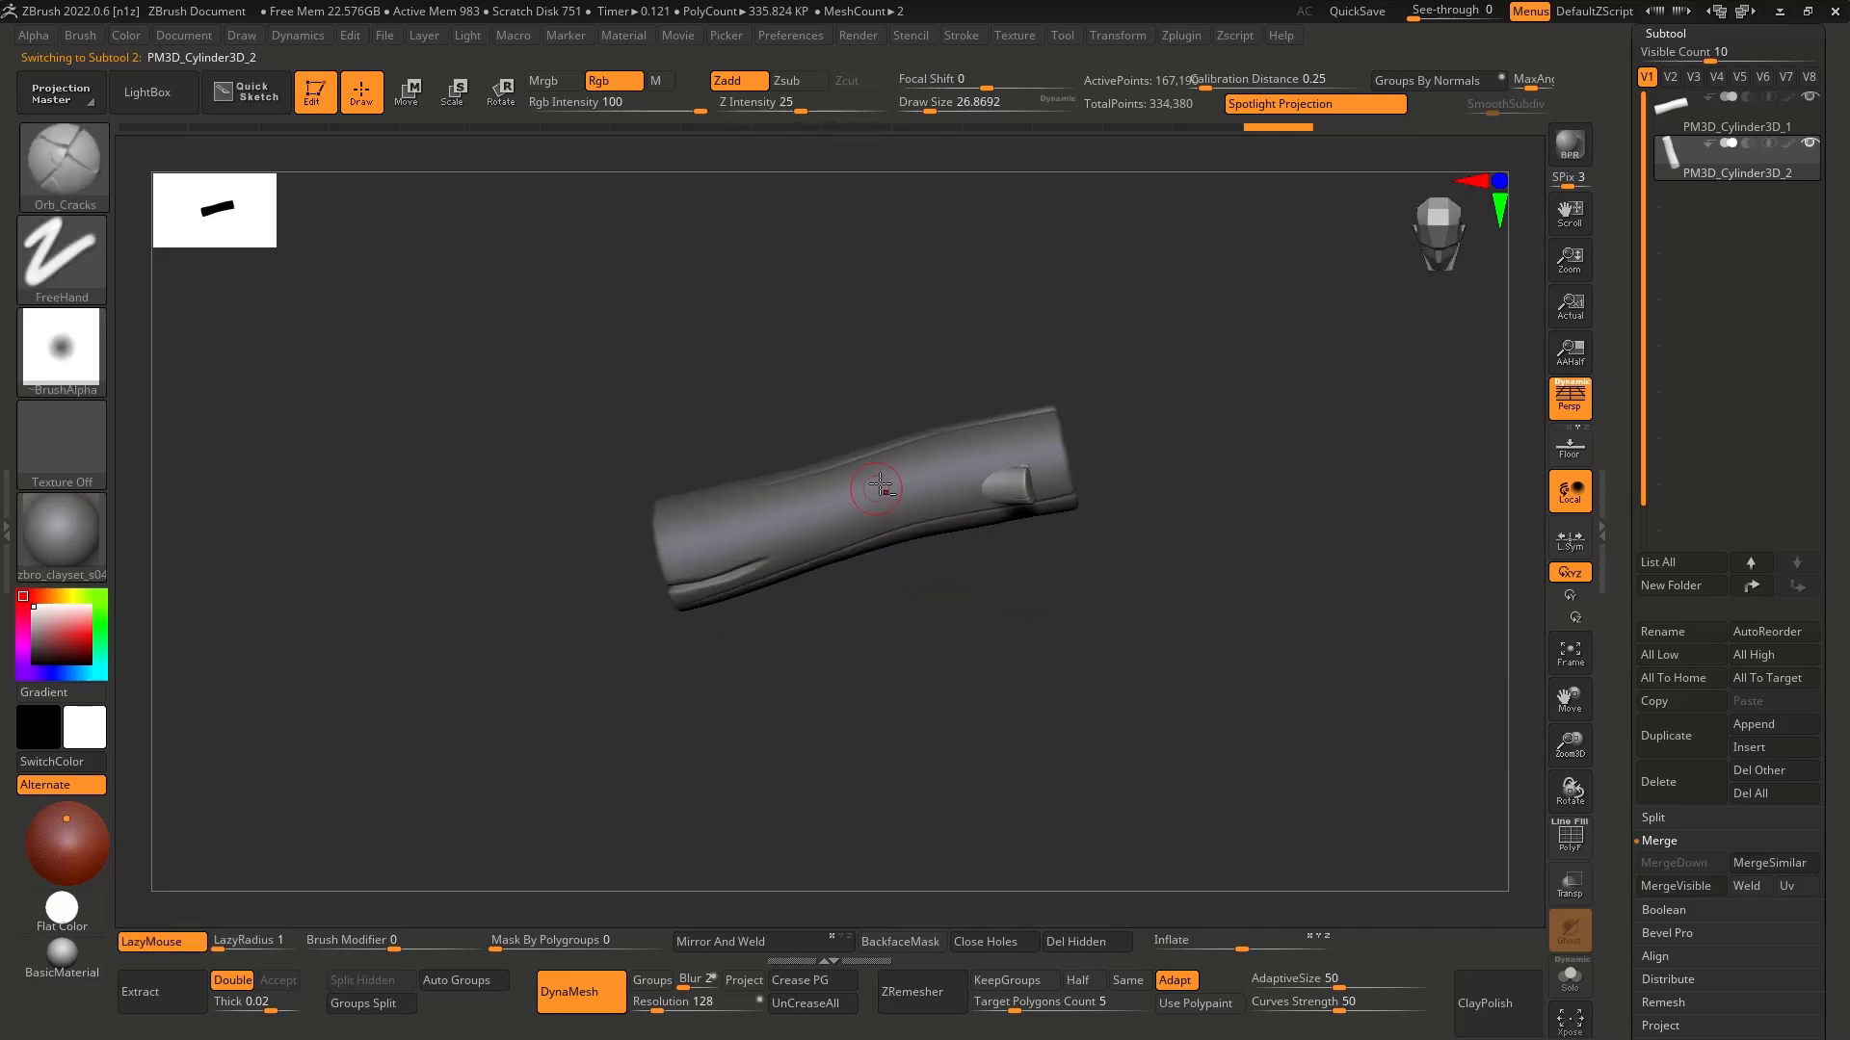
Step: Select the post and carve a long crack from the top rim past the branch stub down to the bottom rim
{"action": "left_click", "coordinate": [864, 493], "text": "alt"}
{"action": "right_click_drag", "start_coordinate": [811, 521], "coordinate": [1041, 432]}
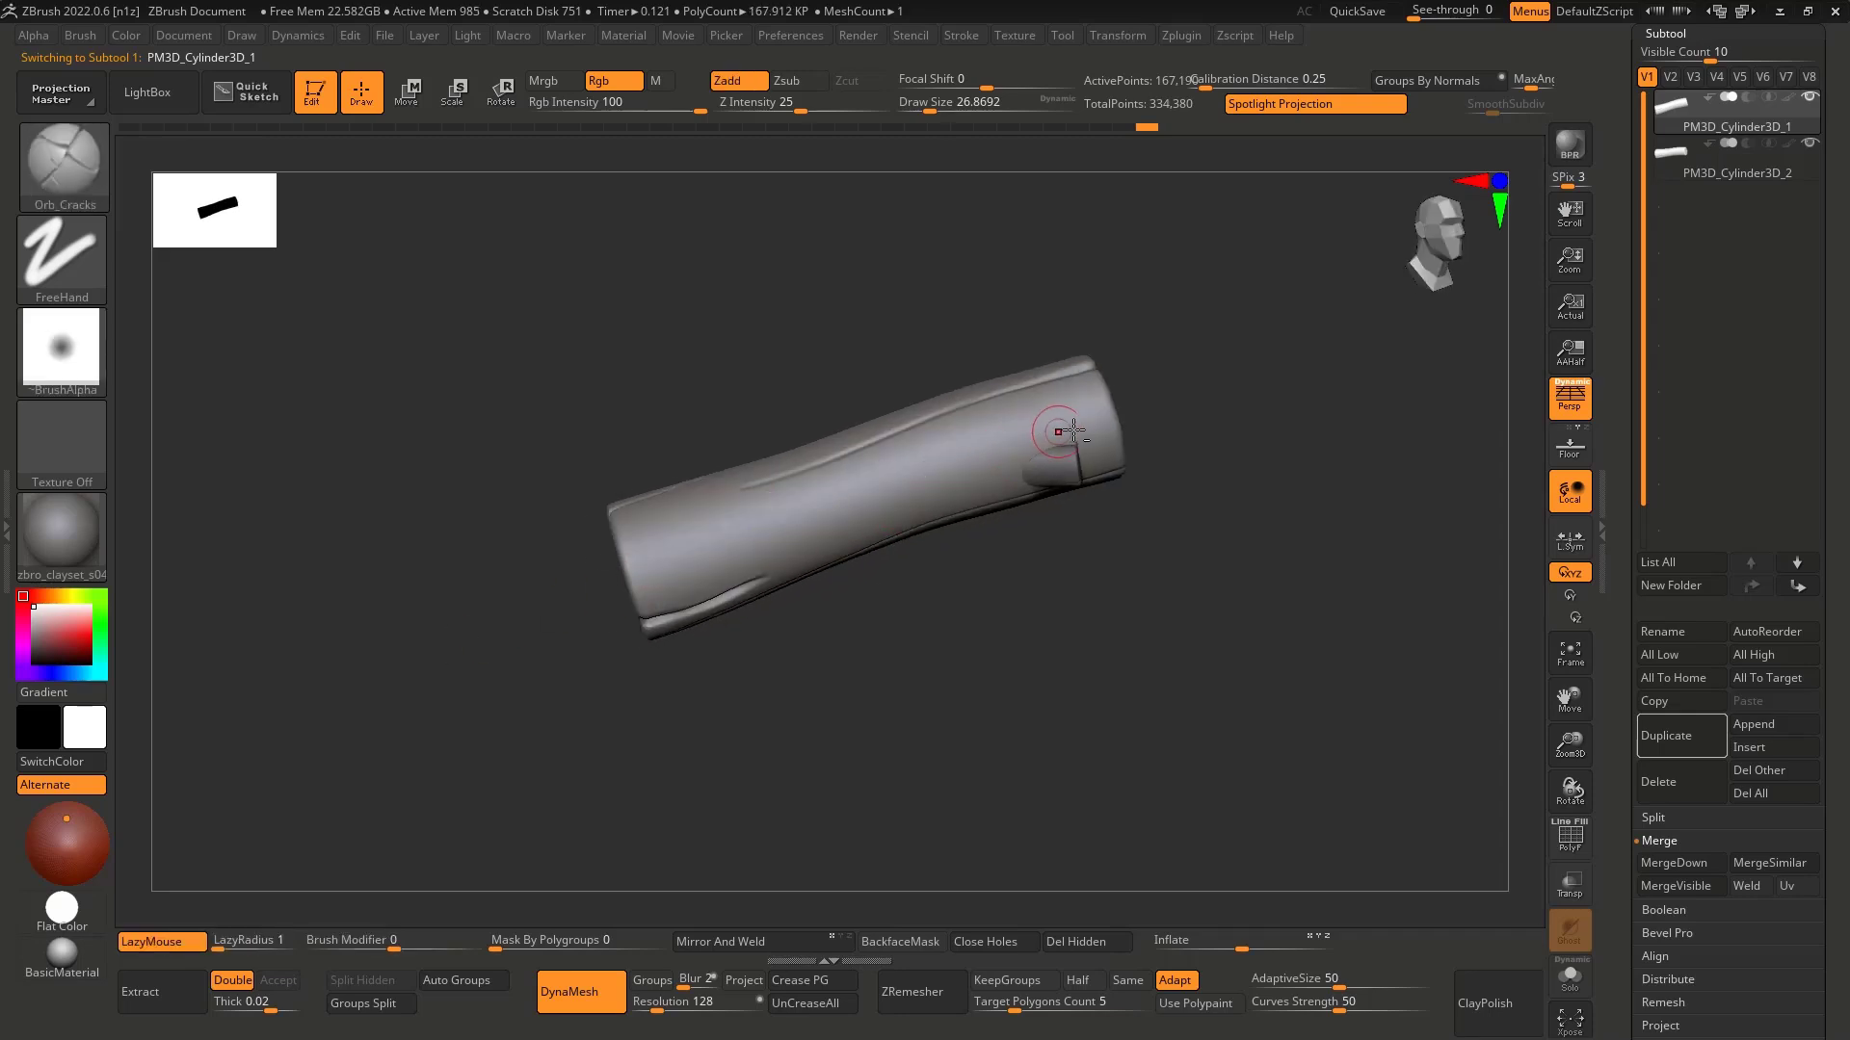
{"action": "left_click_drag", "start_coordinate": [819, 510], "coordinate": [635, 581]}
{"action": "right_click_drag", "start_coordinate": [773, 532], "coordinate": [849, 580]}
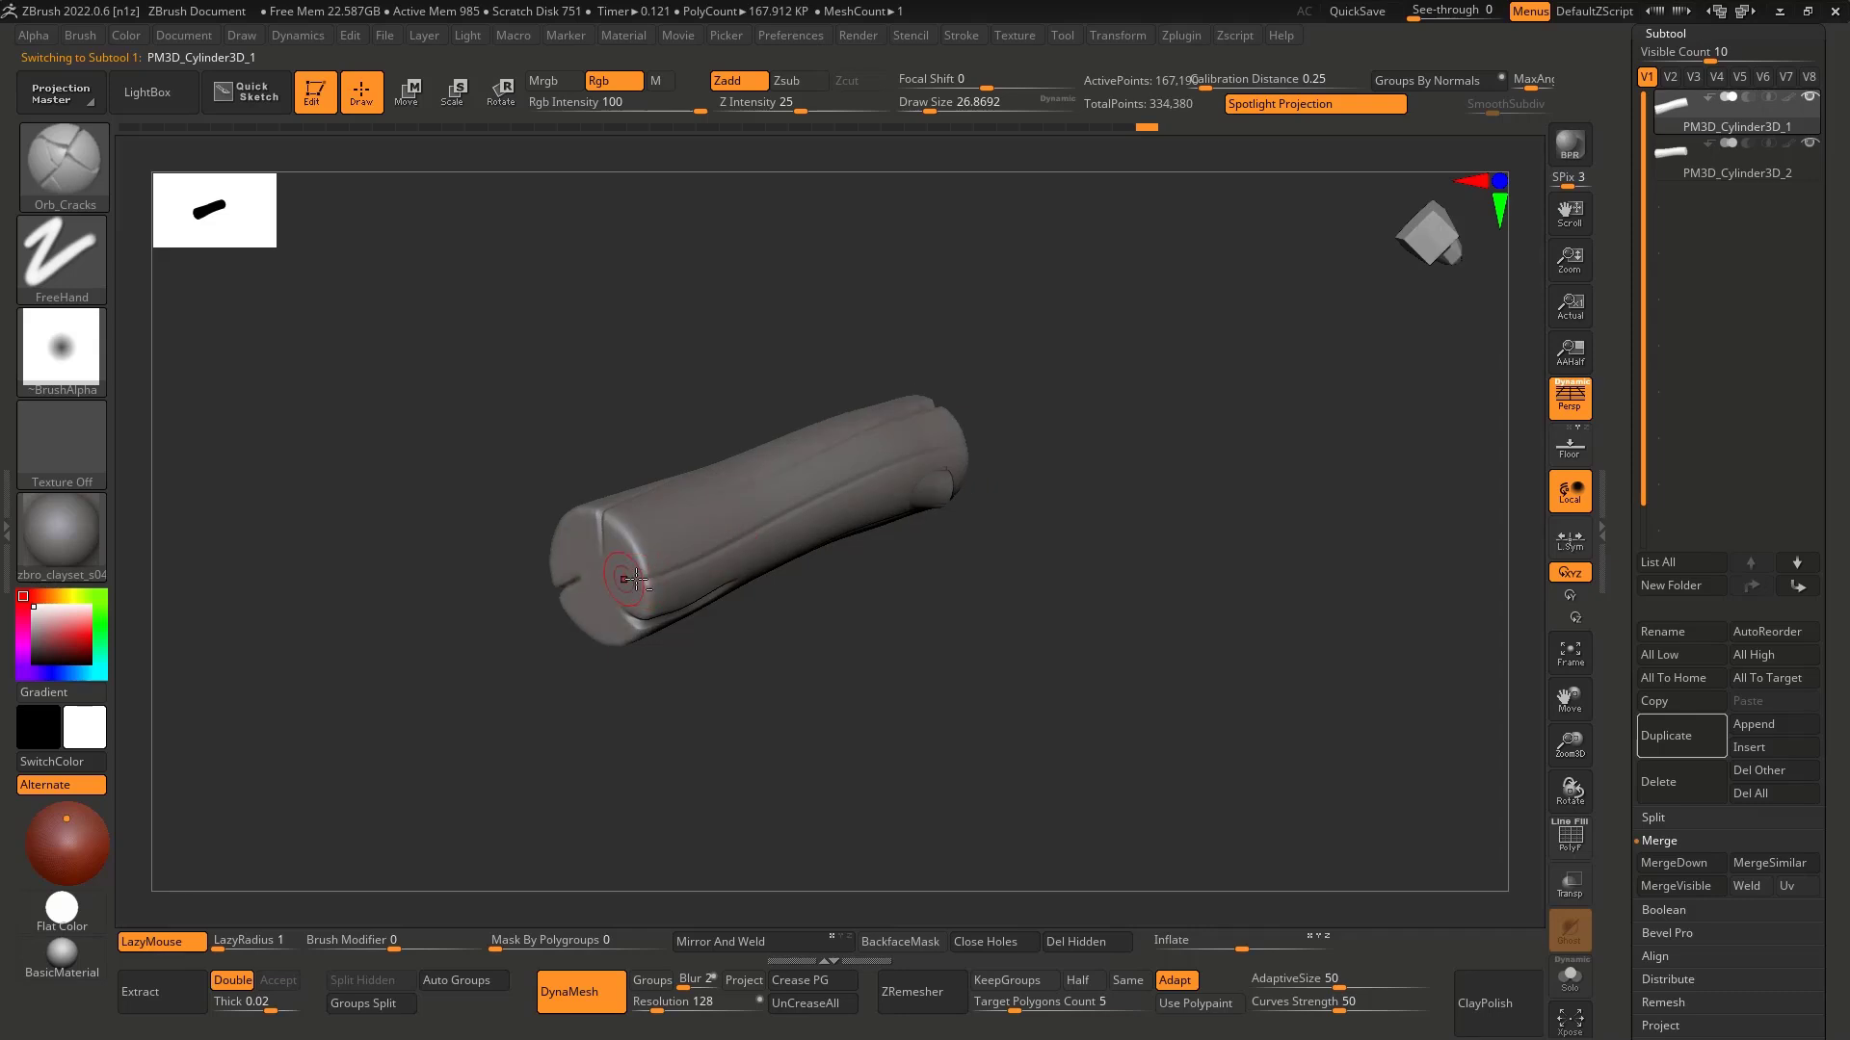
{"action": "right_click_drag", "start_coordinate": [628, 588], "coordinate": [812, 510]}
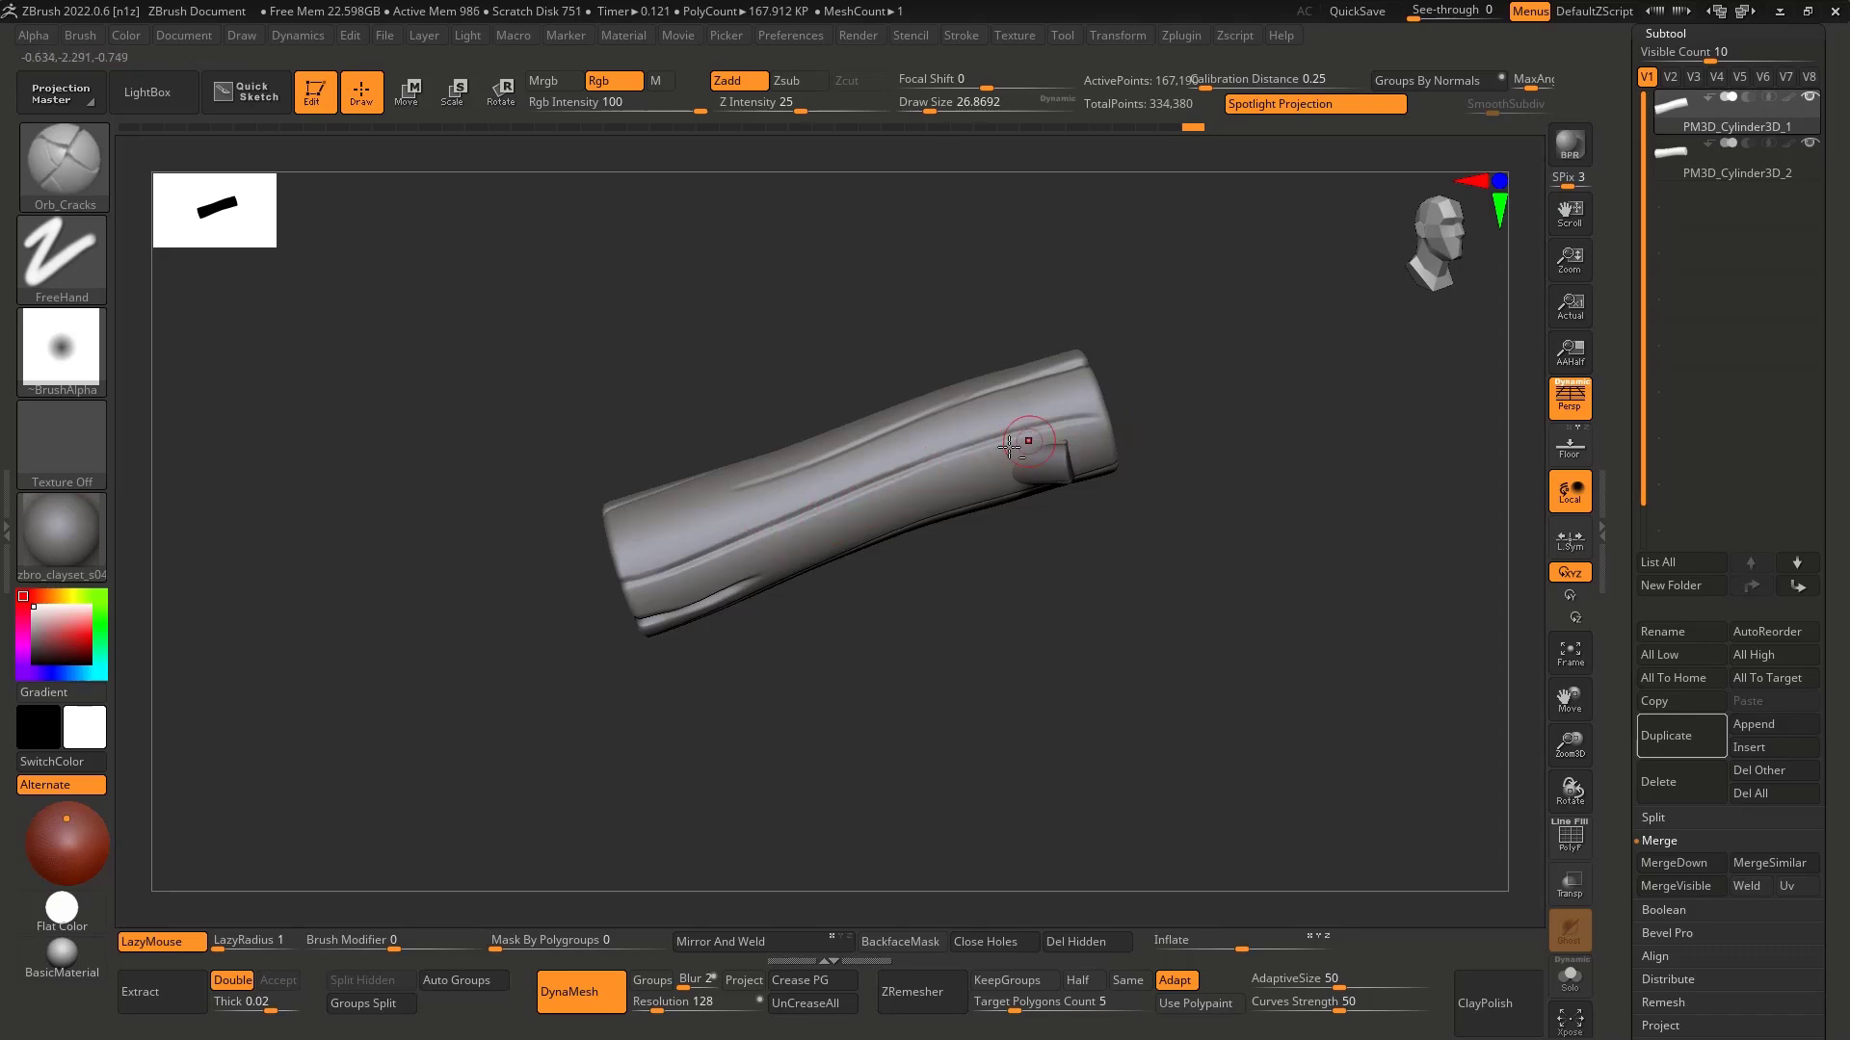
{"action": "mouse_move", "coordinate": [1009, 446]}
{"action": "right_mouse_down"}
{"action": "mouse_move", "coordinate": [951, 473]}
{"action": "mouse_move", "coordinate": [965, 481]}
{"action": "right_mouse_up"}
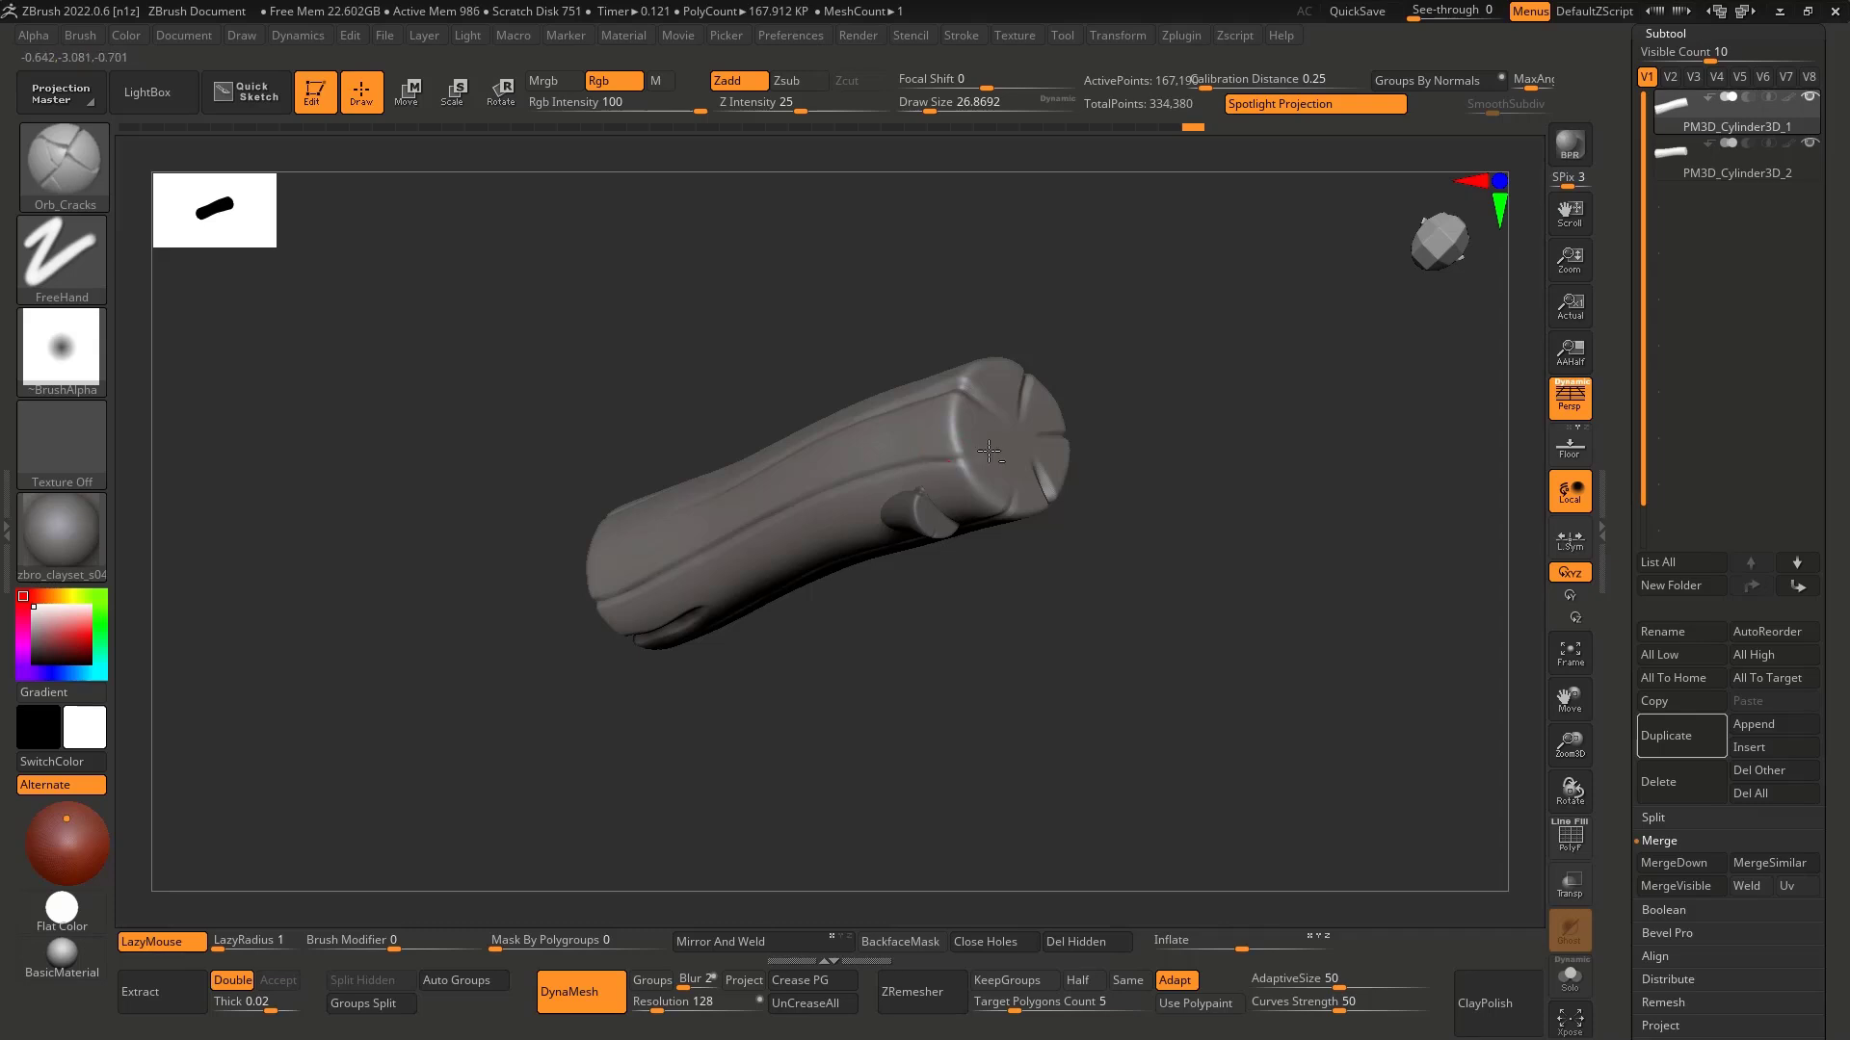
Step: Try to carve a crack across the middle of the post's top face
{"action": "right_click_drag", "start_coordinate": [1032, 442], "coordinate": [1026, 472], "text": "ctrl"}
{"action": "right_click_drag", "start_coordinate": [1026, 472], "coordinate": [983, 465]}
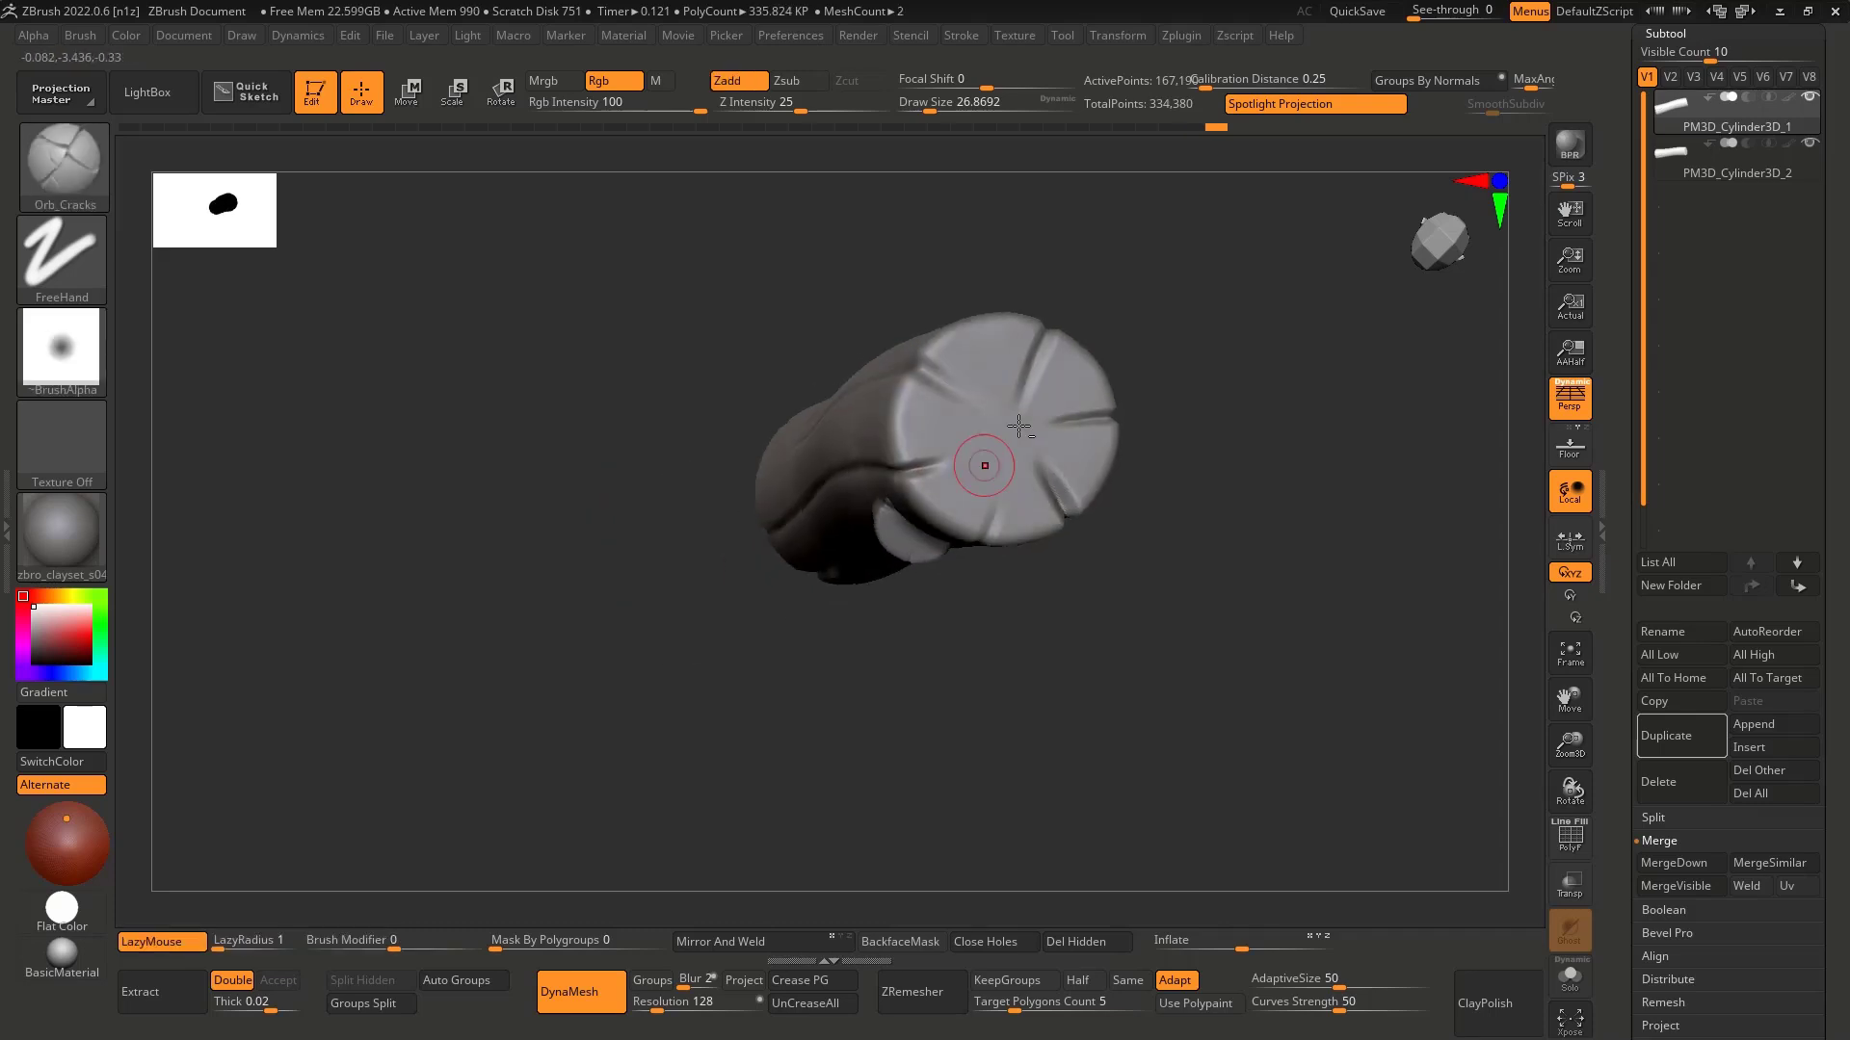
{"action": "mouse_move", "coordinate": [983, 480]}
{"action": "left_mouse_down"}
{"action": "mouse_move", "coordinate": [1024, 421]}
{"action": "mouse_move", "coordinate": [1038, 440]}
{"action": "left_mouse_up"}
{"action": "key", "text": "ctrl+z"}
{"action": "key", "text": "ctrl+z"}
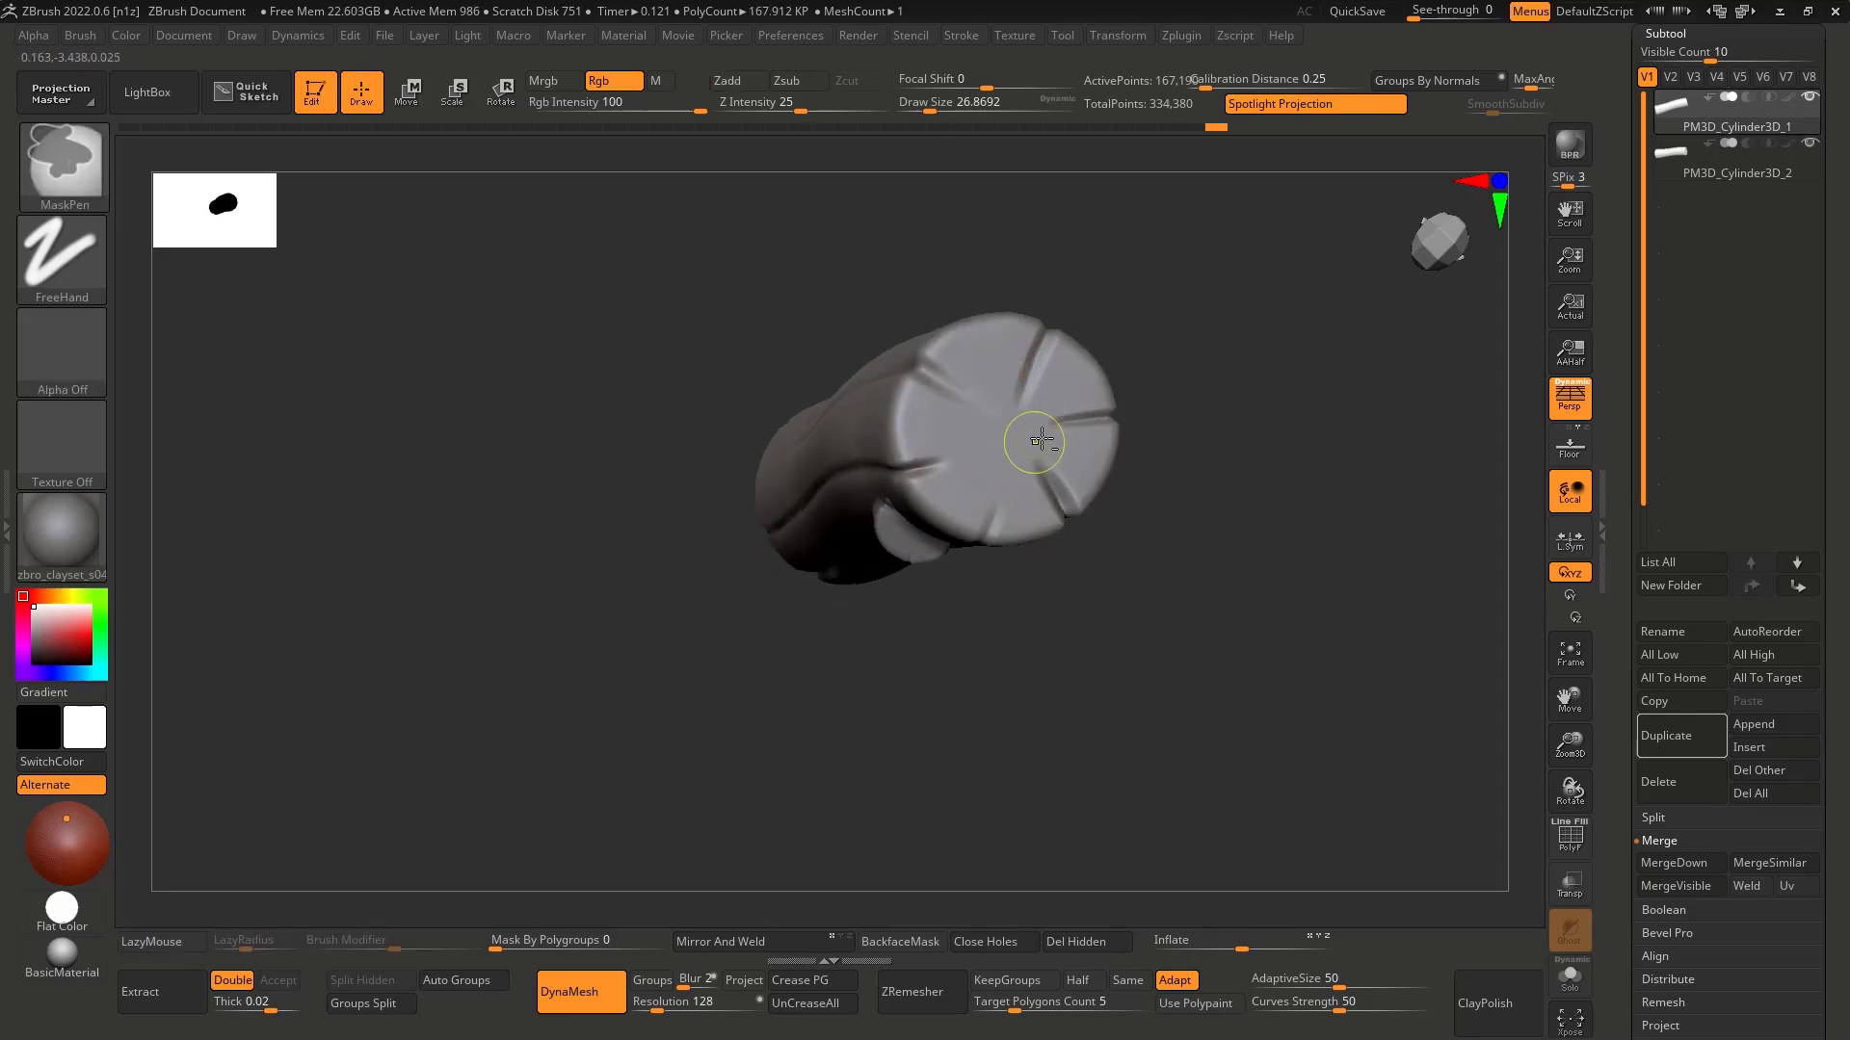
{"action": "mouse_move", "coordinate": [1012, 400]}
{"action": "right_mouse_down", "text": "alt"}
{"action": "mouse_move", "coordinate": [792, 438]}
{"action": "mouse_move", "coordinate": [789, 488]}
{"action": "right_mouse_up", "text": "alt"}
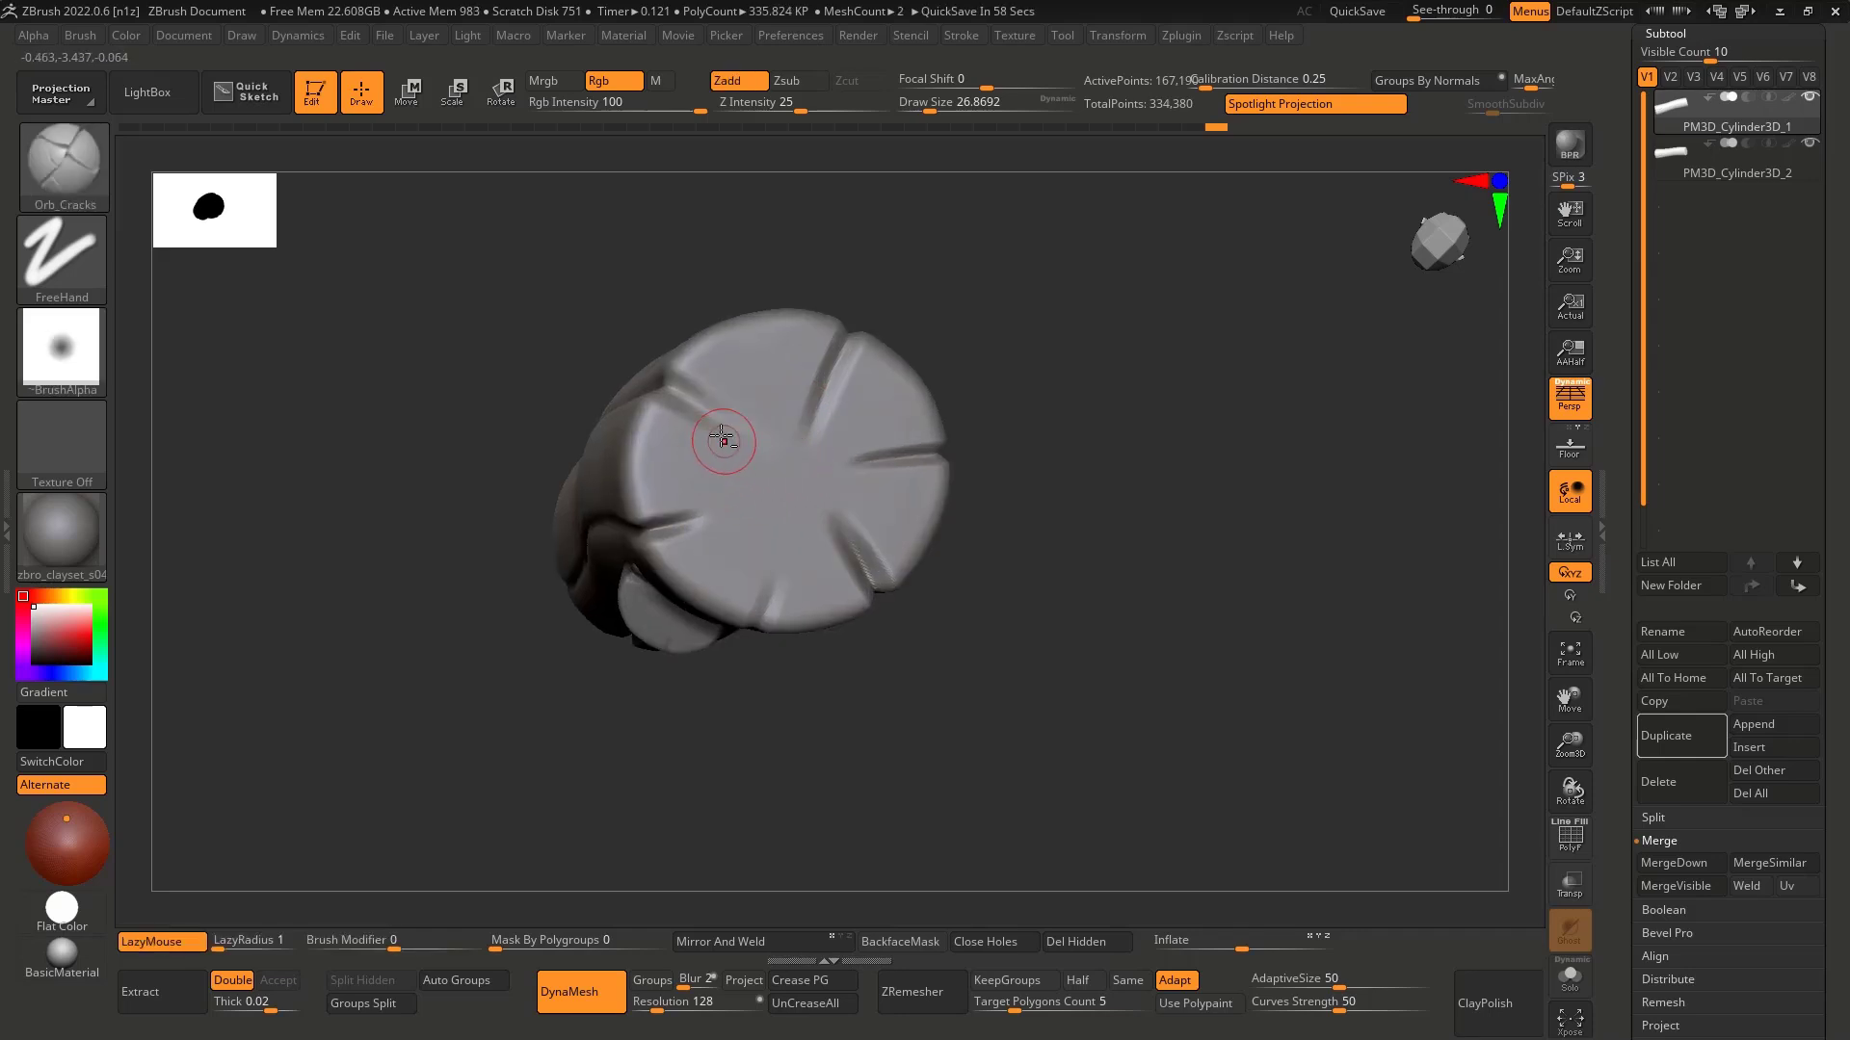
{"action": "key", "text": "ctrl+z"}
Step: Carve the first sections of a ring groove just inside the top face's rim, between the radial cracks on the stub side
{"action": "left_click_drag", "start_coordinate": [709, 432], "coordinate": [686, 531]}
{"action": "key", "text": "ctrl+z"}
{"action": "mouse_move", "coordinate": [674, 403]}
{"action": "left_mouse_down"}
{"action": "mouse_move", "coordinate": [674, 540]}
{"action": "mouse_move", "coordinate": [761, 592]}
{"action": "left_mouse_up"}
{"action": "key", "text": "ctrl+z"}
{"action": "key", "text": "ctrl+z"}
{"action": "key", "text": "ctrl+z"}
{"action": "key", "text": "ctrl+z"}
{"action": "key", "text": "ctrl+z"}
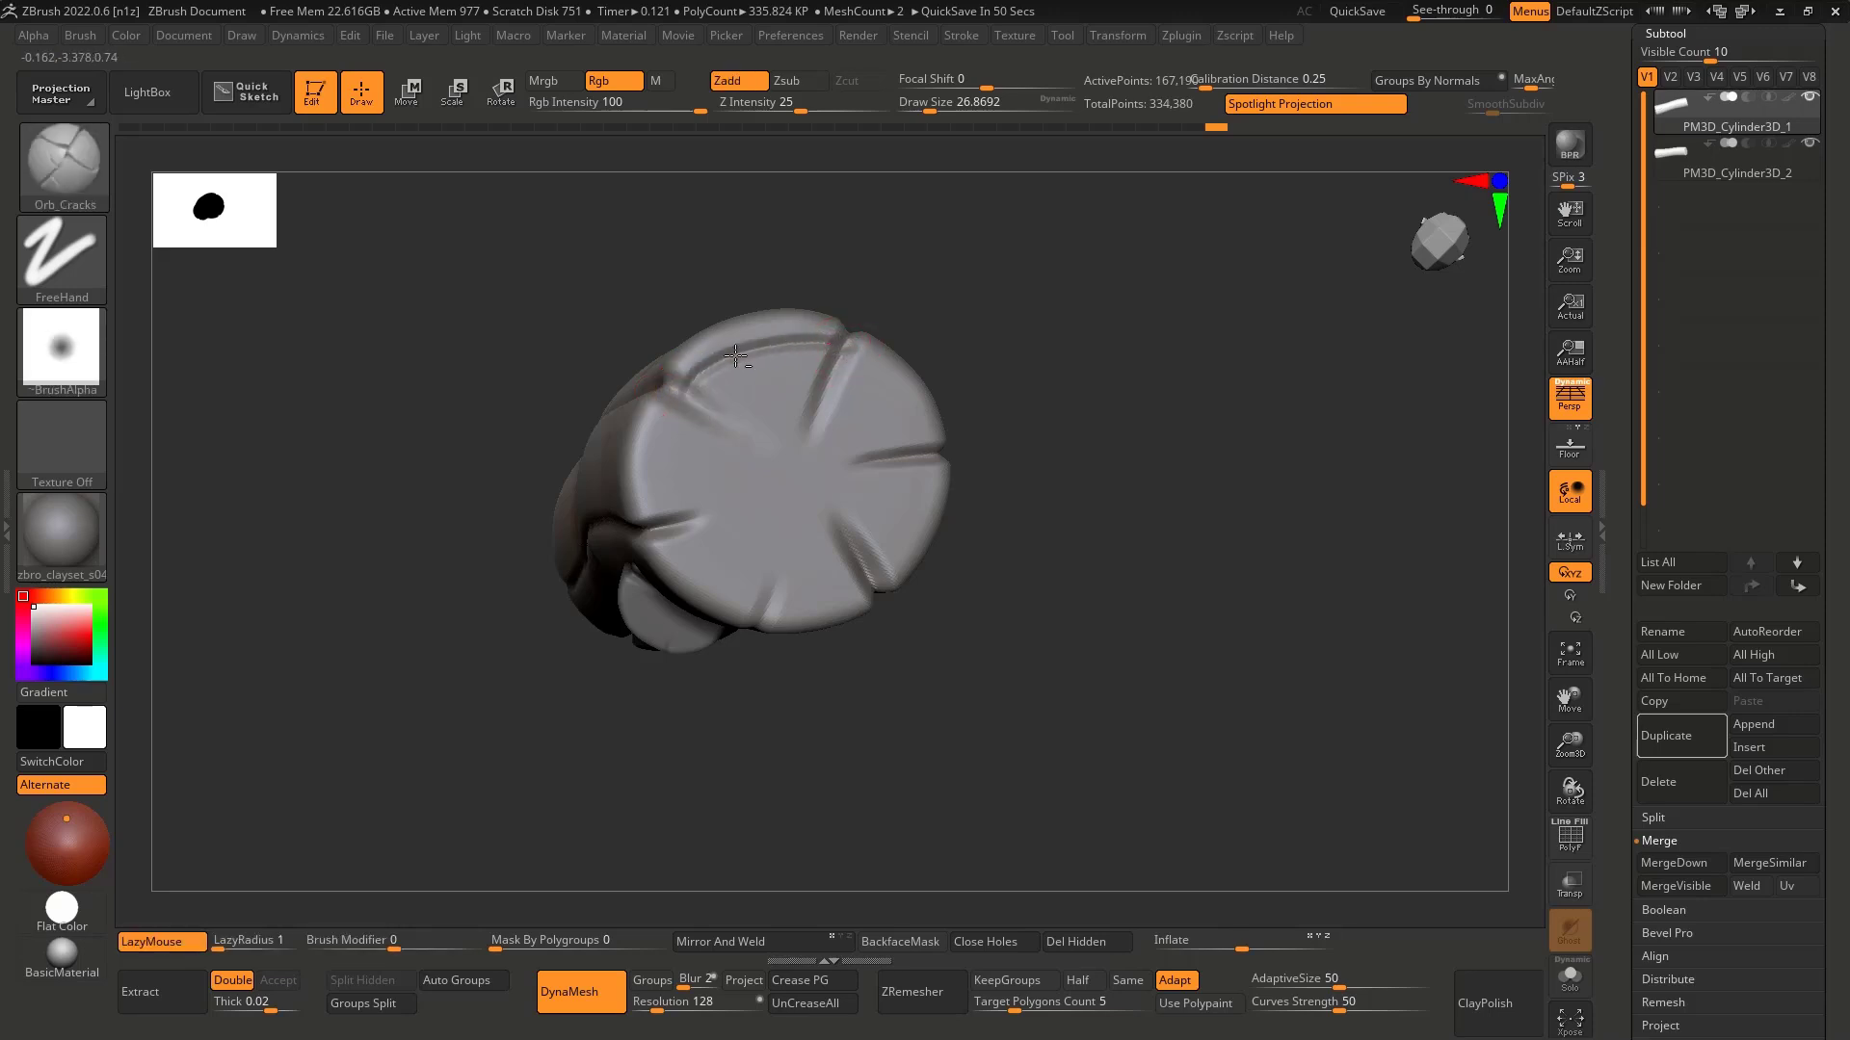
{"action": "left_click_drag", "start_coordinate": [669, 423], "coordinate": [667, 515]}
{"action": "key", "text": "ctrl+z"}
{"action": "key", "text": "ctrl+z"}
{"action": "left_click_drag", "start_coordinate": [673, 399], "coordinate": [674, 529]}
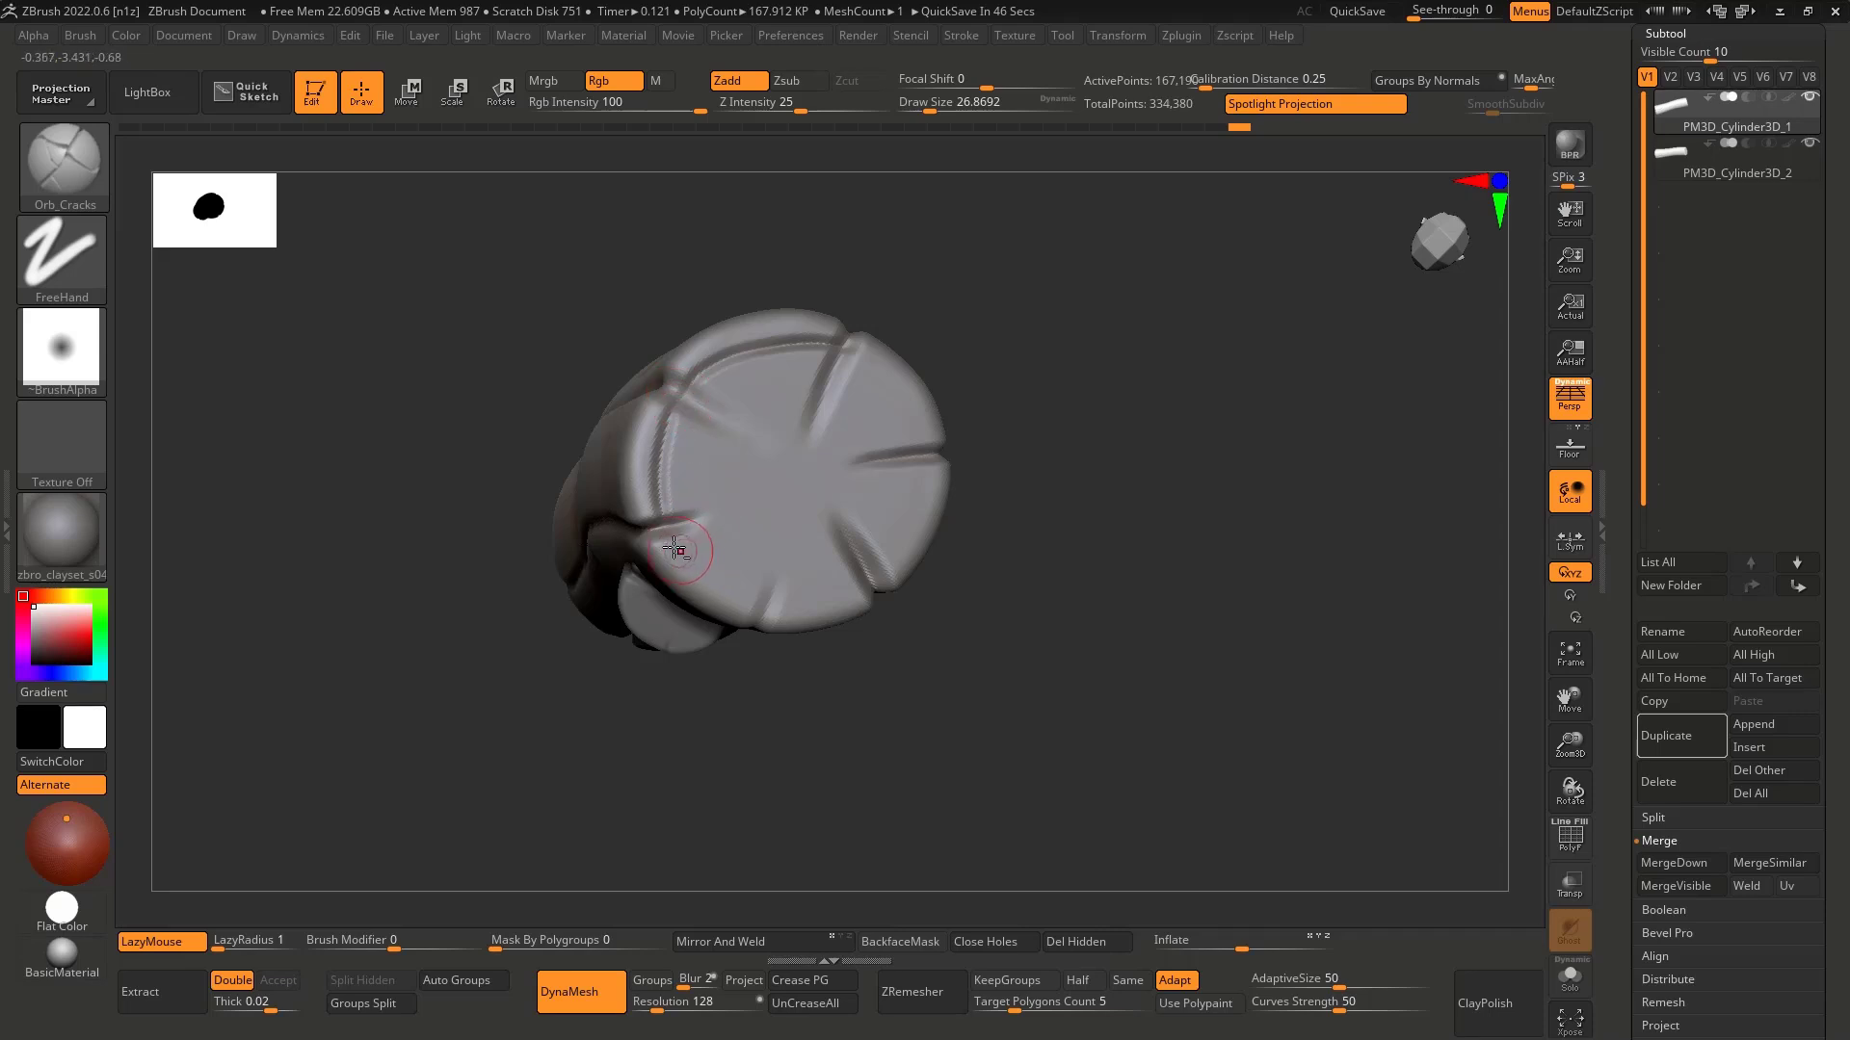
Step: Continue the ring groove through the remaining radial cracks until it closes around the whole top face
{"action": "left_click_drag", "start_coordinate": [769, 592], "coordinate": [777, 586]}
{"action": "key", "text": "ctrl+z"}
{"action": "left_click_drag", "start_coordinate": [666, 532], "coordinate": [794, 600]}
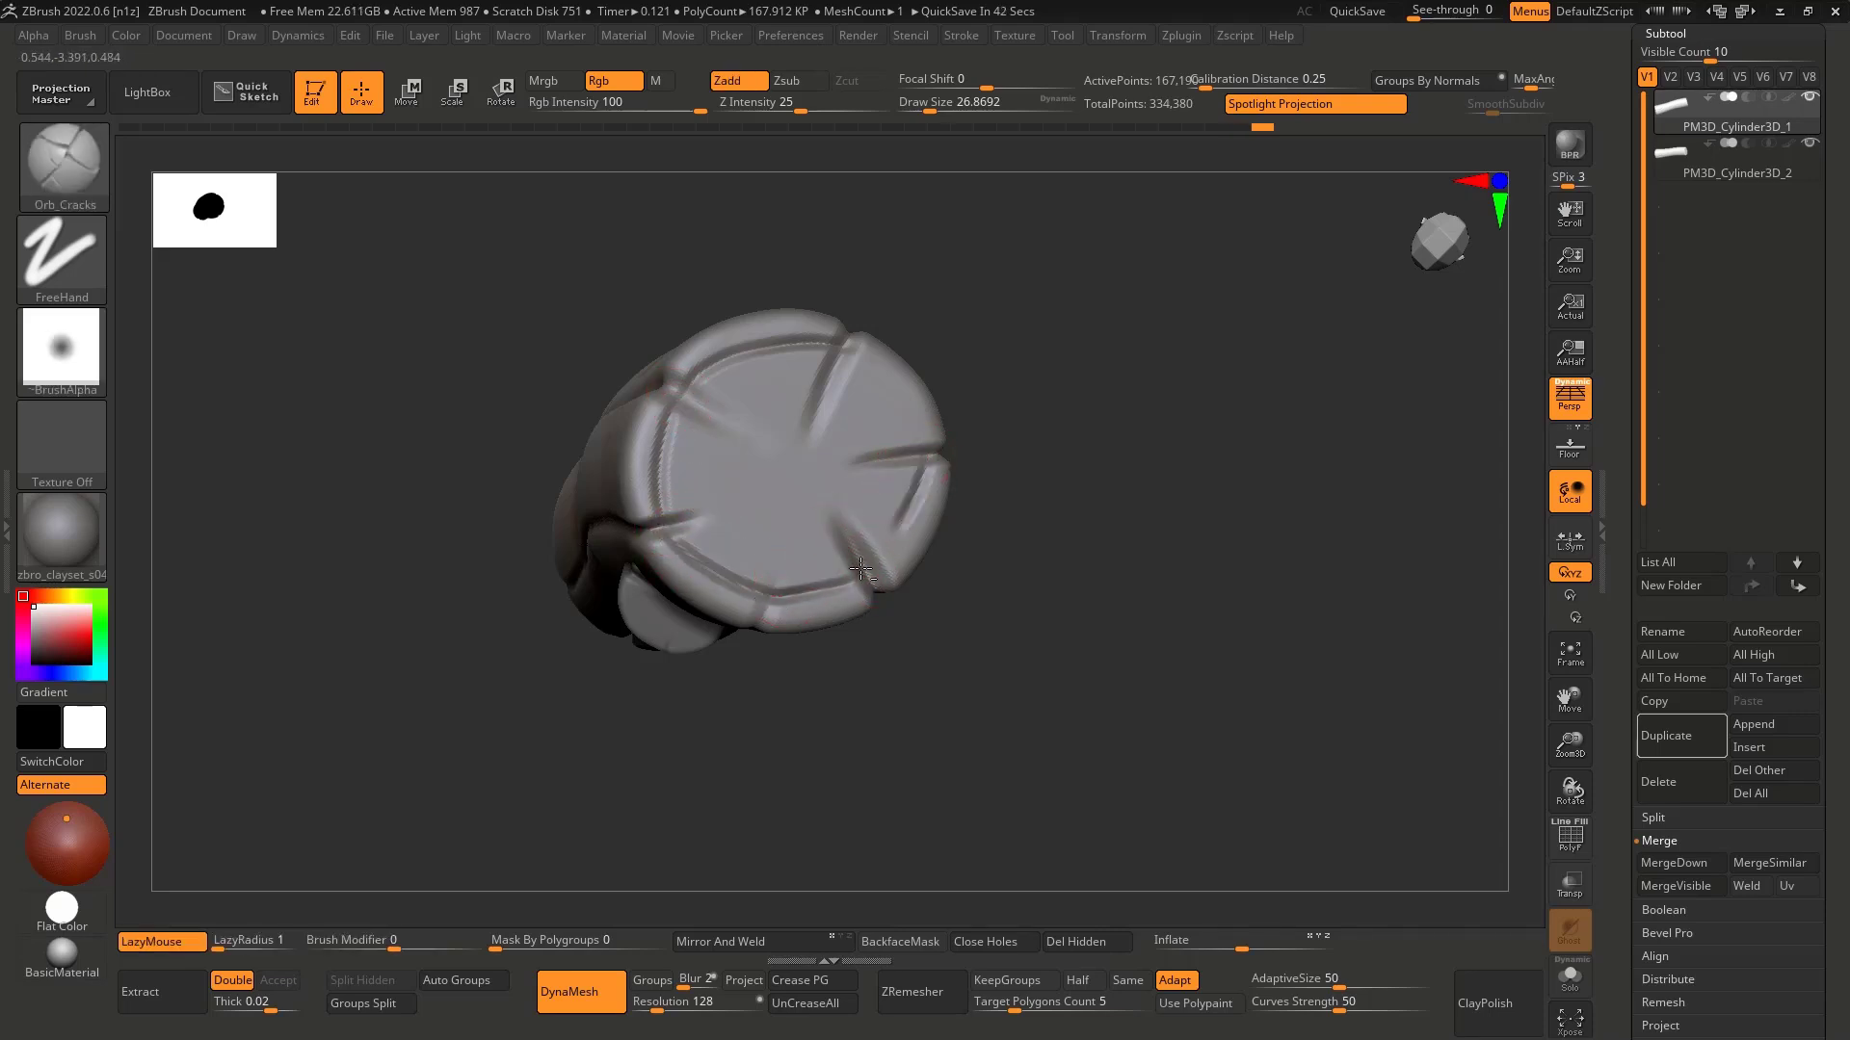
{"action": "left_click_drag", "start_coordinate": [860, 570], "coordinate": [908, 390]}
{"action": "right_click_drag", "start_coordinate": [925, 444], "coordinate": [861, 375]}
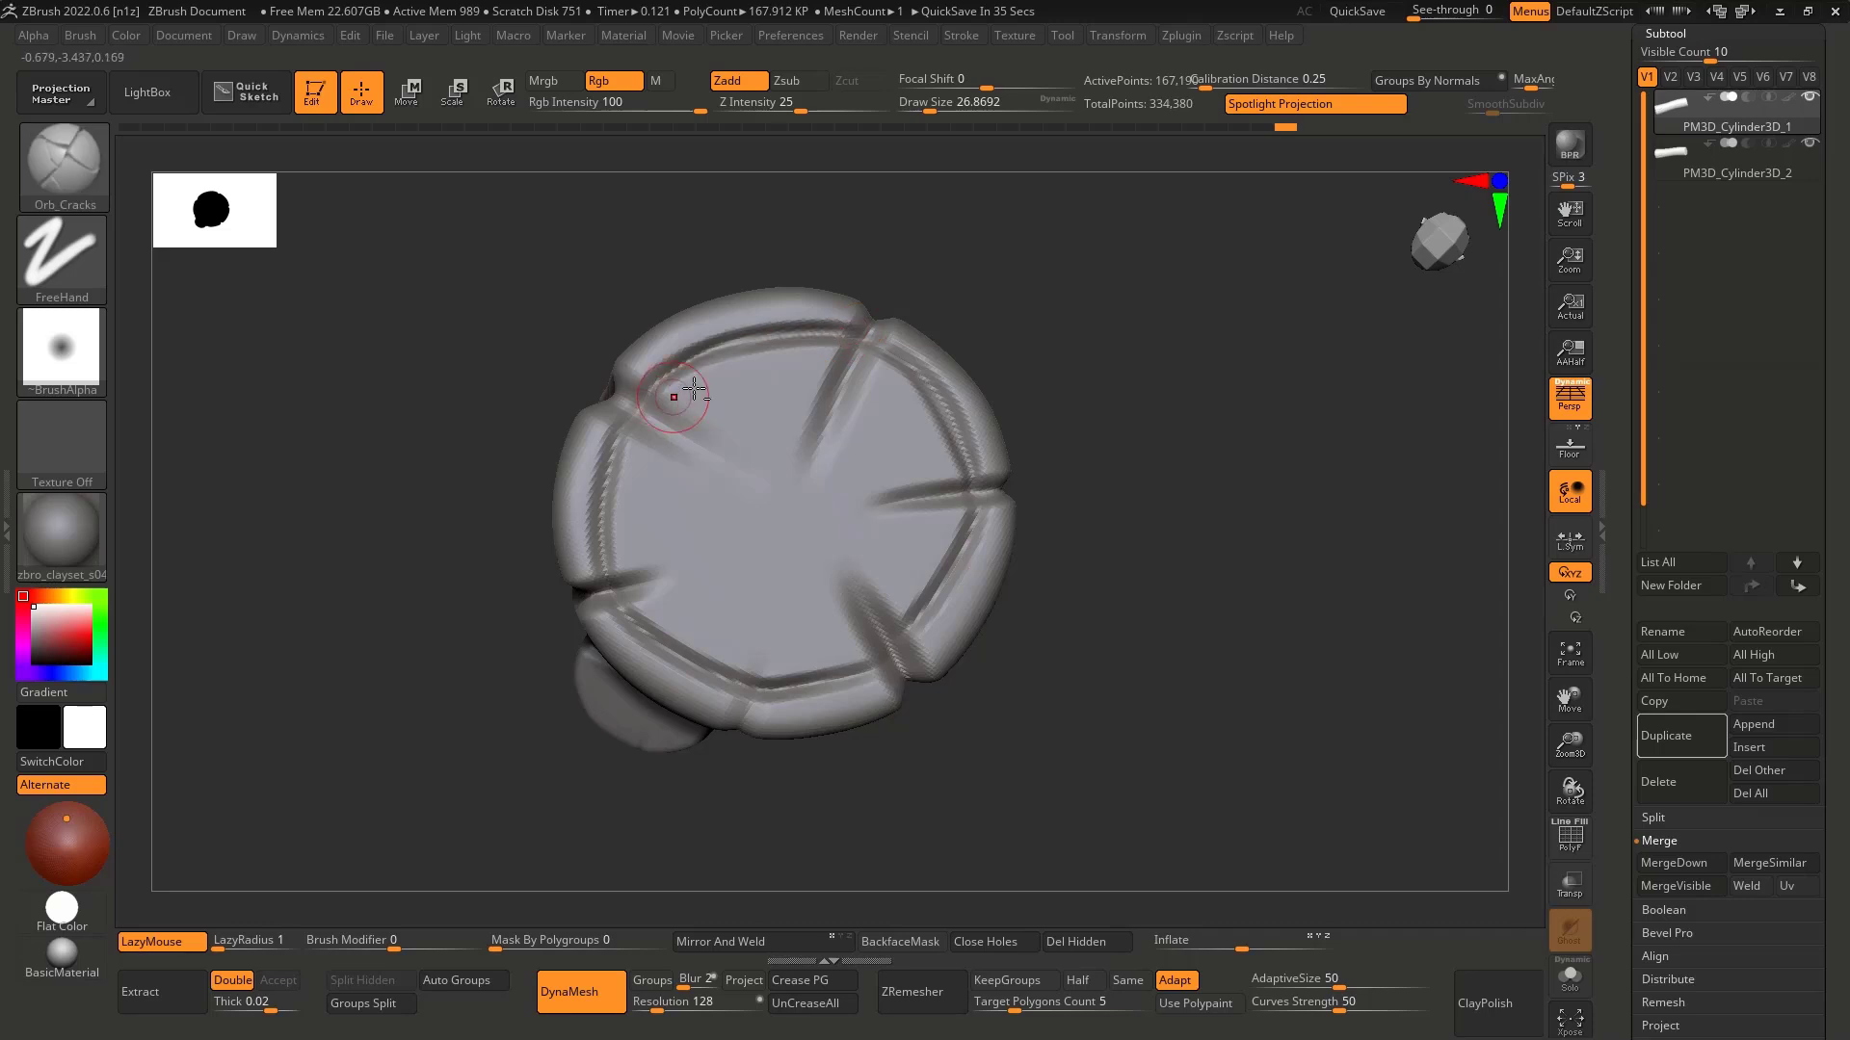
Step: Try to mask the post's top face with the MaskCurvePen brush
{"action": "left_click_drag", "start_coordinate": [713, 456], "coordinate": [770, 480]}
{"action": "mouse_move", "coordinate": [785, 424]}
{"action": "right_mouse_down"}
{"action": "mouse_move", "coordinate": [826, 378]}
{"action": "mouse_move", "coordinate": [896, 414]}
{"action": "right_mouse_up"}
{"action": "left_click", "coordinate": [62, 161]}
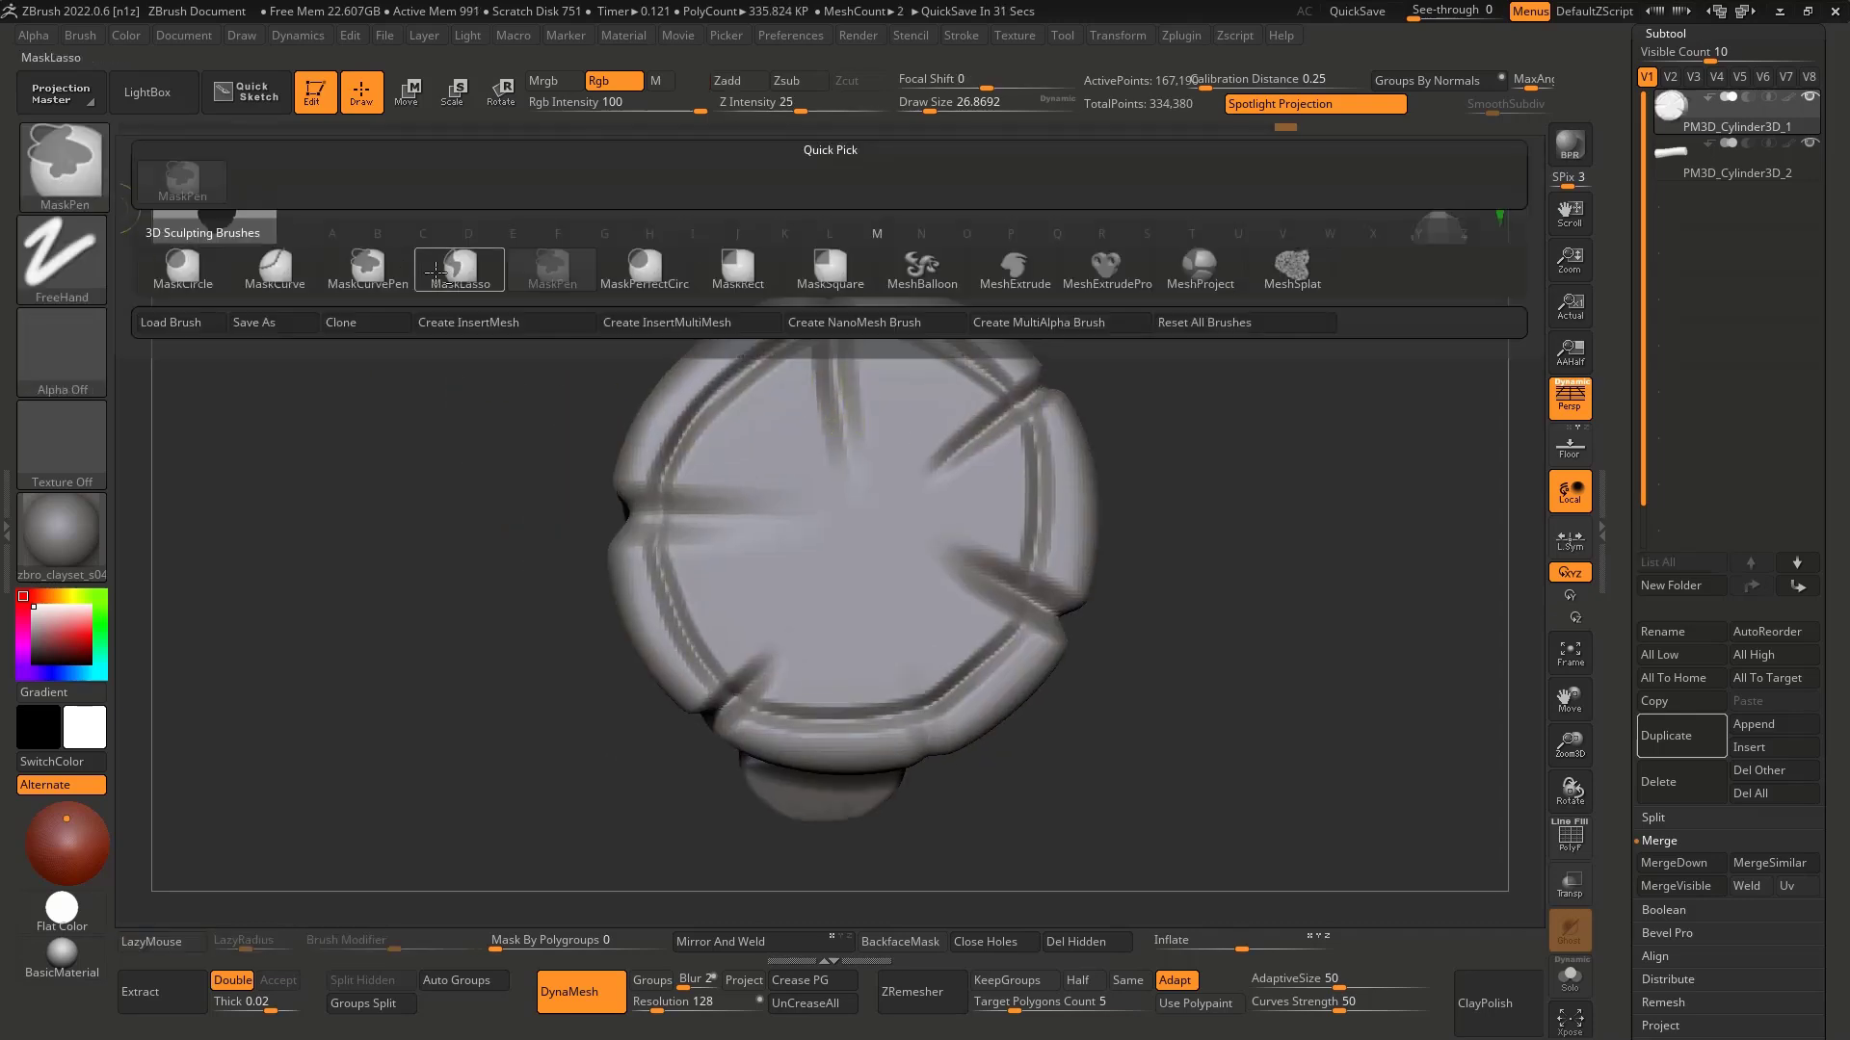
{"action": "left_click", "coordinate": [366, 270]}
{"action": "left_click_drag", "start_coordinate": [903, 598], "coordinate": [906, 601], "text": "ctrl"}
{"action": "key", "text": "ctrl+z"}
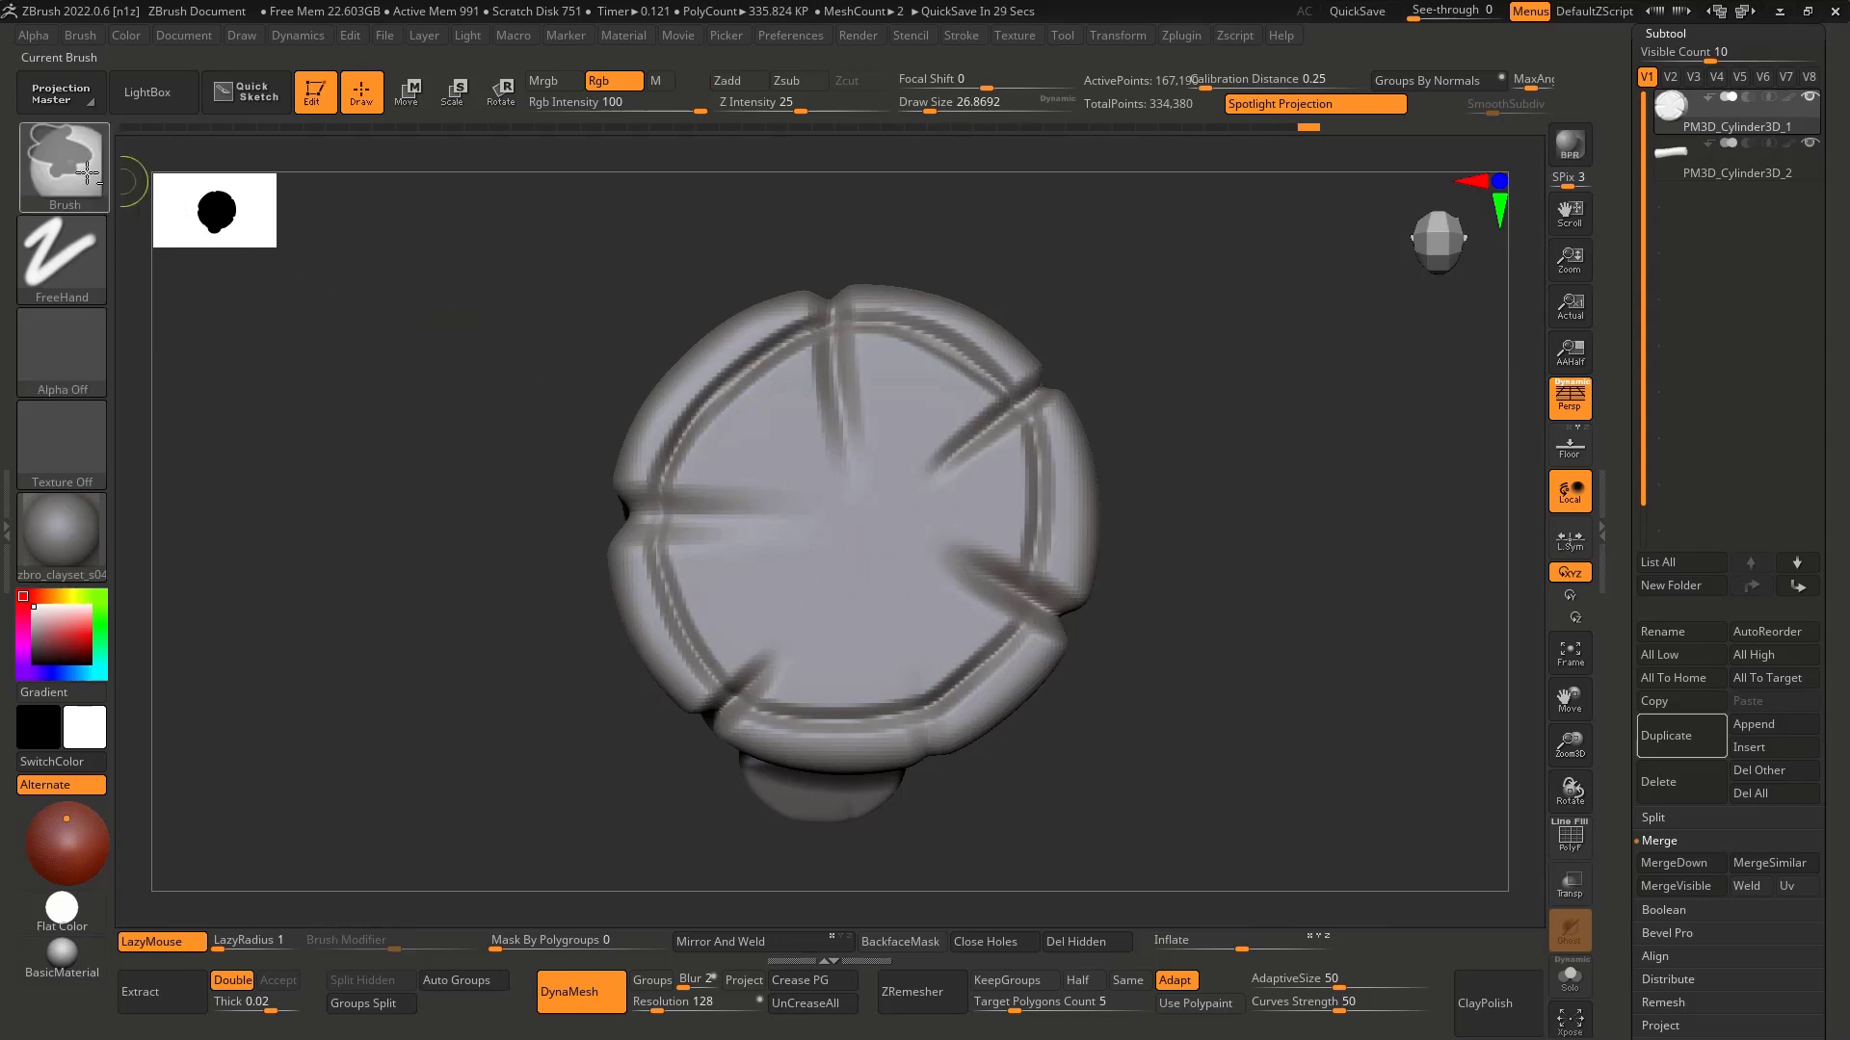
Step: Try masking a circle on the post's top face with the MaskPerfectCircle brush and perspective turned off
{"action": "left_click", "coordinate": [64, 163], "text": "ctrl"}
{"action": "left_click", "coordinate": [646, 270], "text": "ctrl"}
{"action": "left_click_drag", "start_coordinate": [813, 453], "coordinate": [922, 628], "text": "ctrl"}
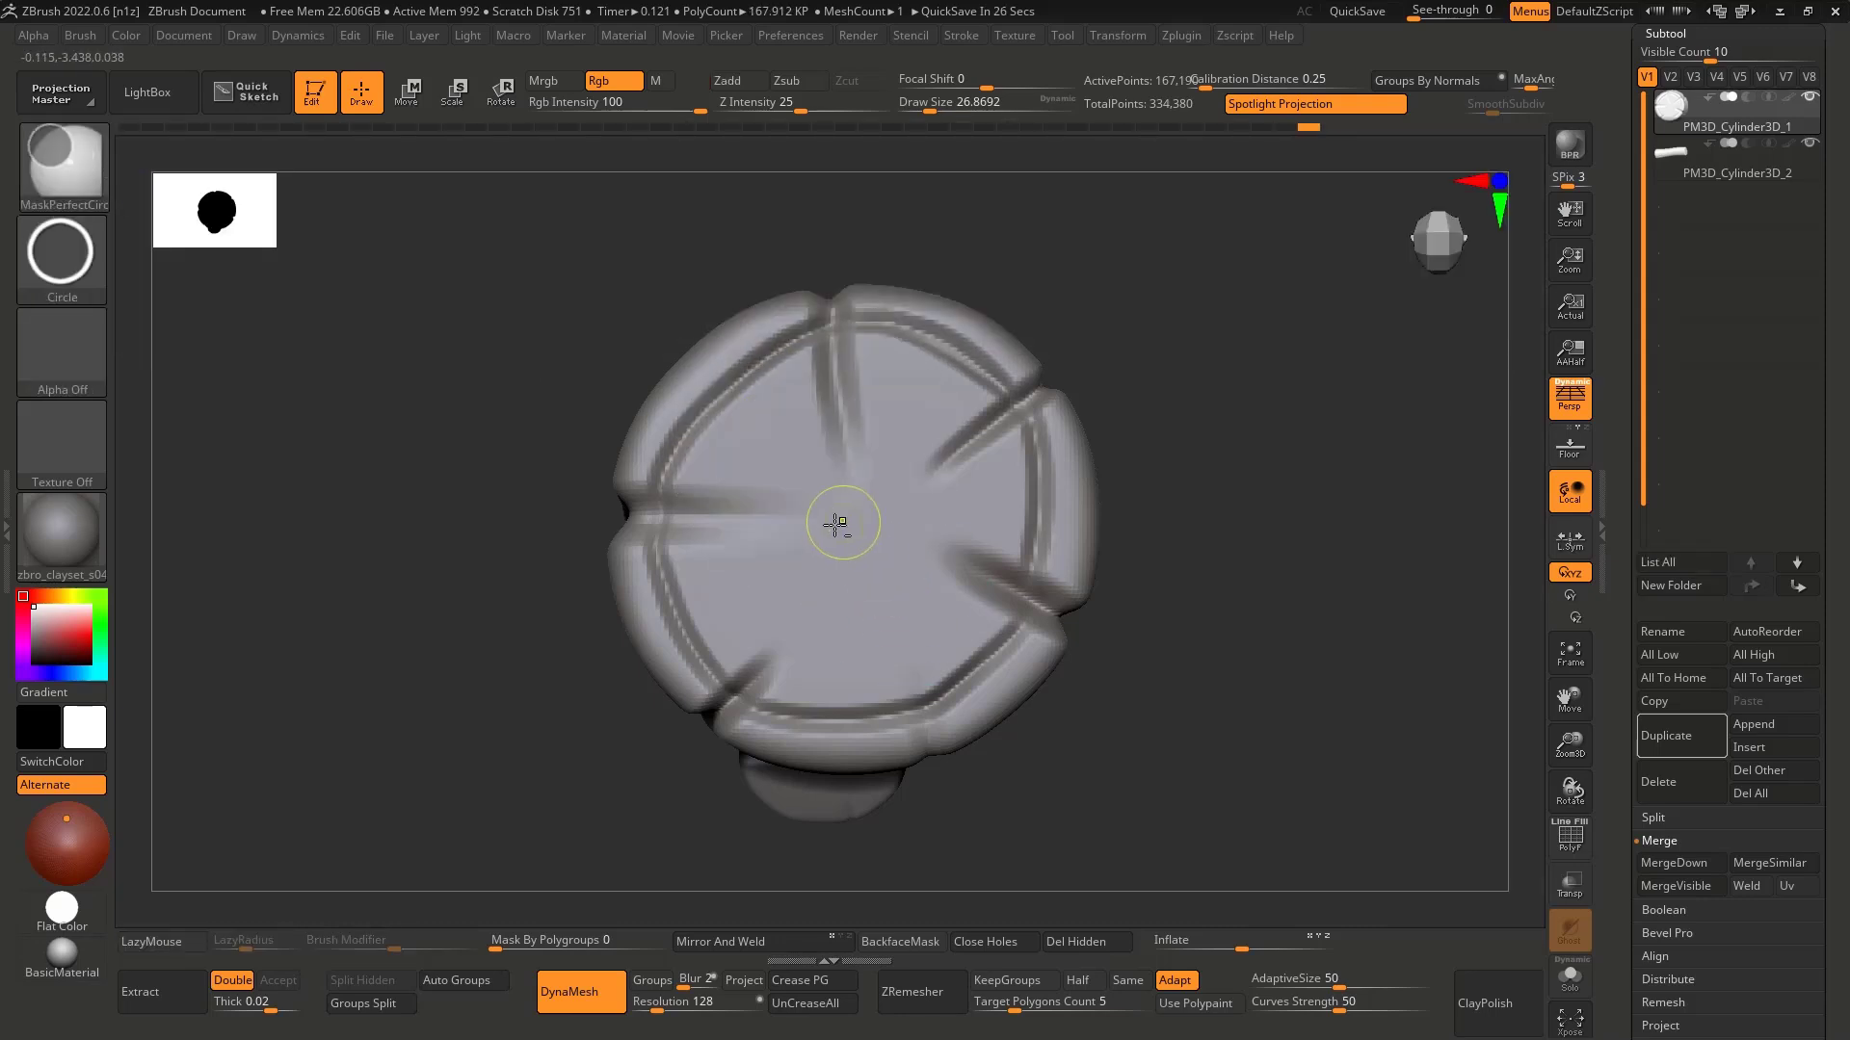
{"action": "key", "text": "ctrl+shift+z"}
{"action": "key", "text": "ctrl+z"}
{"action": "left_click_drag", "start_coordinate": [795, 465], "coordinate": [899, 636], "text": "ctrl"}
{"action": "left_click", "coordinate": [1569, 399]}
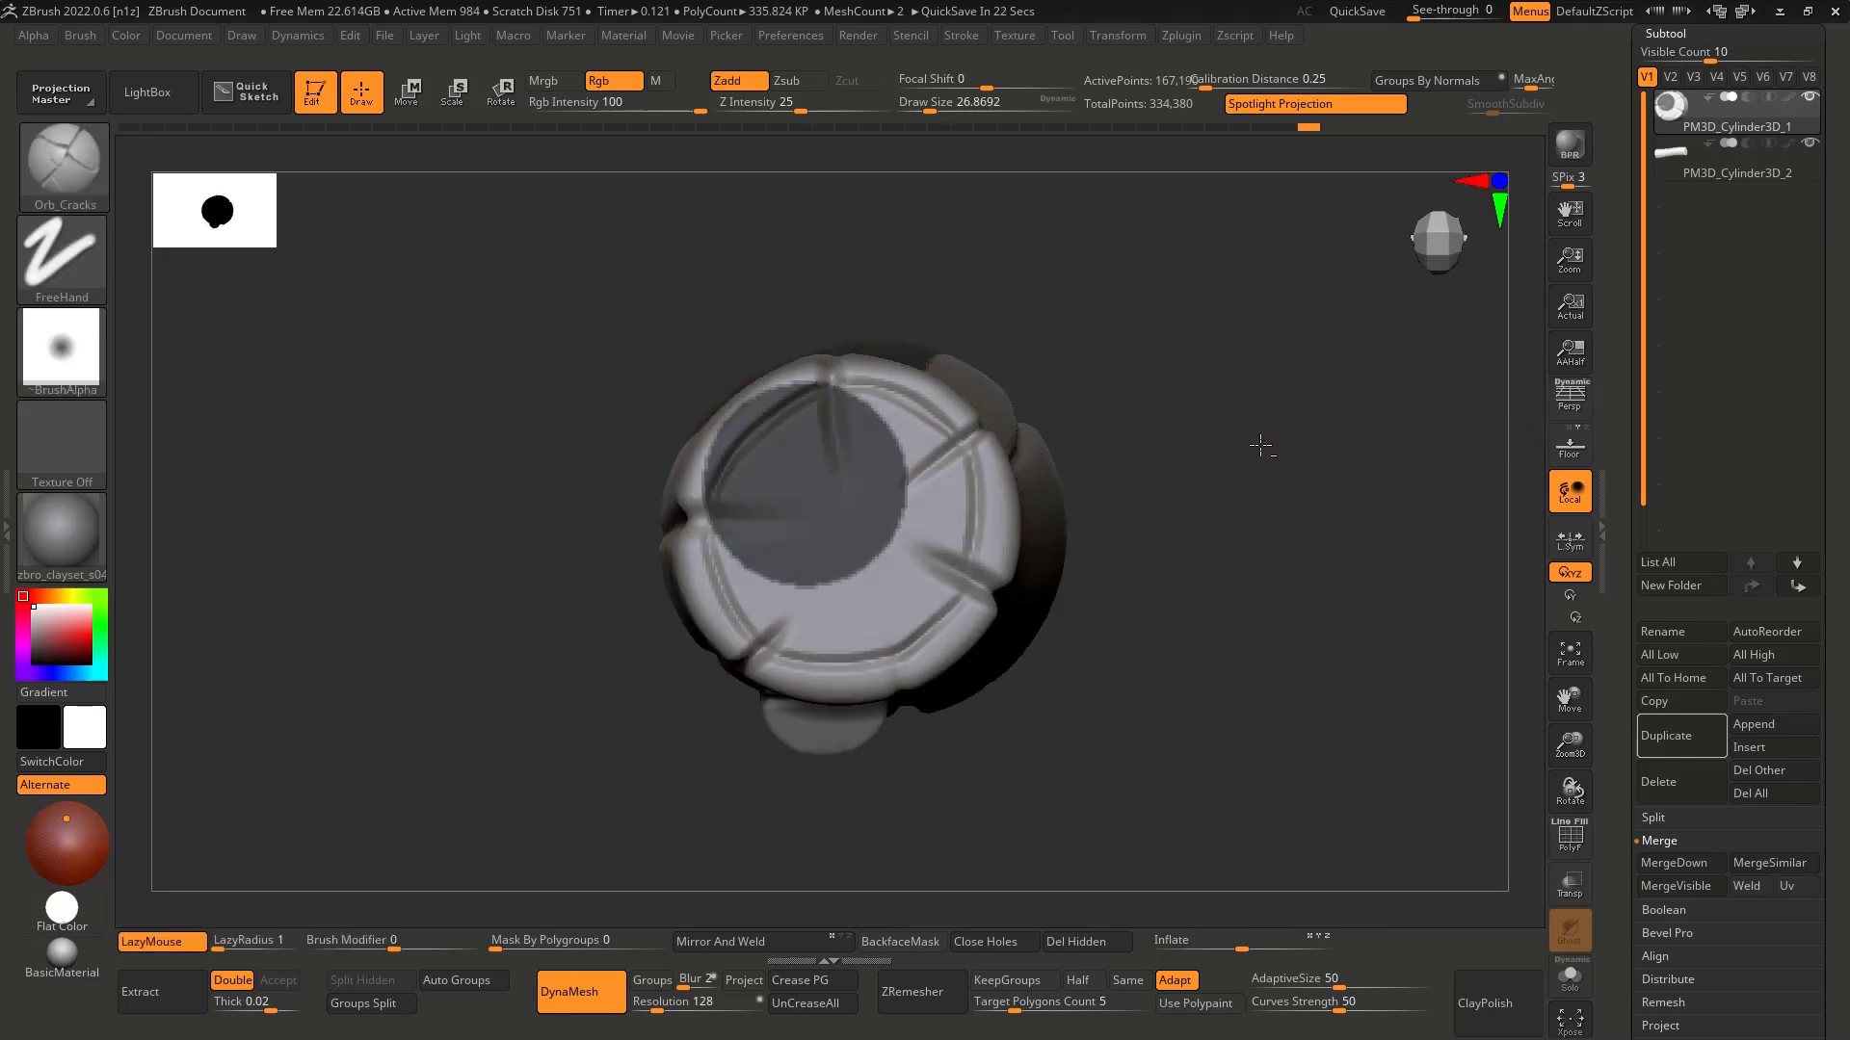
{"action": "key", "text": "ctrl+z"}
{"action": "left_click_drag", "start_coordinate": [817, 496], "coordinate": [936, 703], "text": "ctrl"}
Step: Undo the last circular mask and the ring groove strokes on the post's top face
{"action": "key", "text": "ctrl+z"}
{"action": "key", "text": "ctrl+z"}
{"action": "key", "text": "ctrl+z"}
{"action": "key", "text": "ctrl+z"}
{"action": "key", "text": "ctrl+z"}
{"action": "key", "text": "ctrl+z"}
{"action": "key", "text": "ctrl+z"}
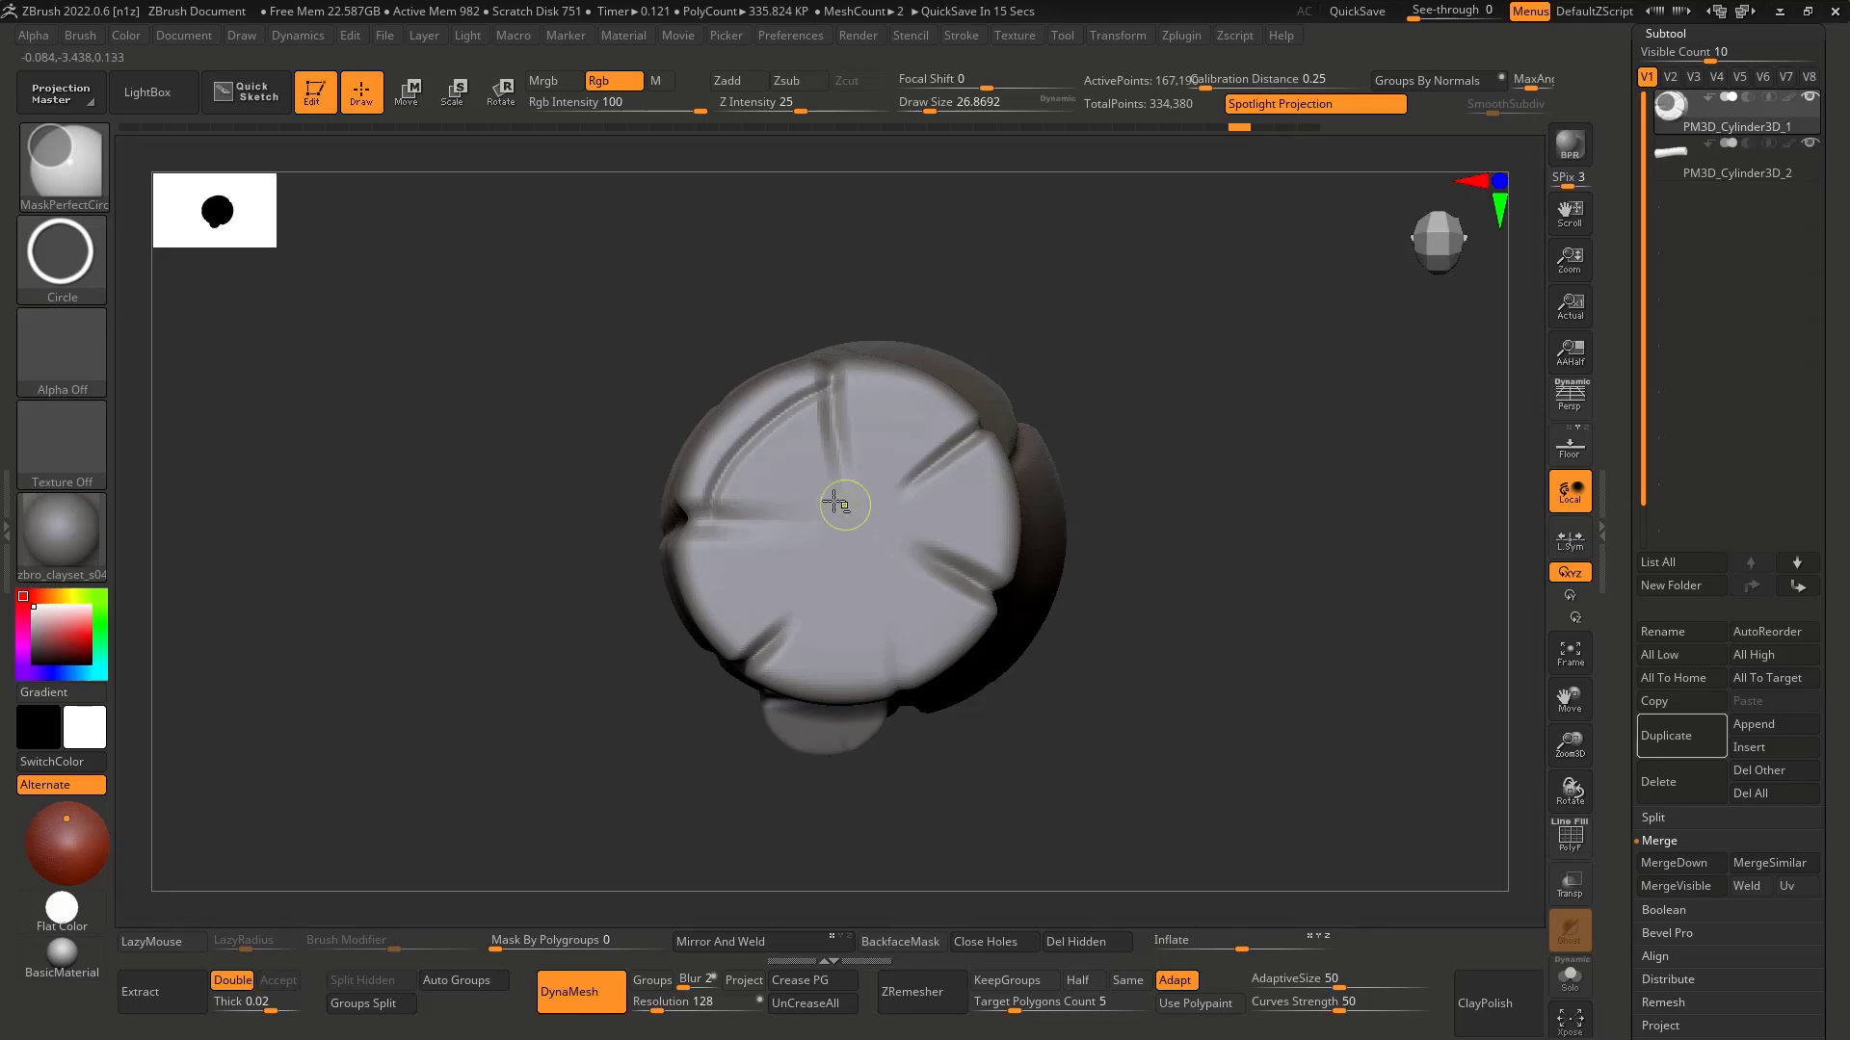
{"action": "key", "text": "ctrl+z"}
Step: Try a circular mask covering the top face just inside its rim, and clear it again
{"action": "left_click_drag", "start_coordinate": [810, 493], "coordinate": [968, 702], "text": "ctrl"}
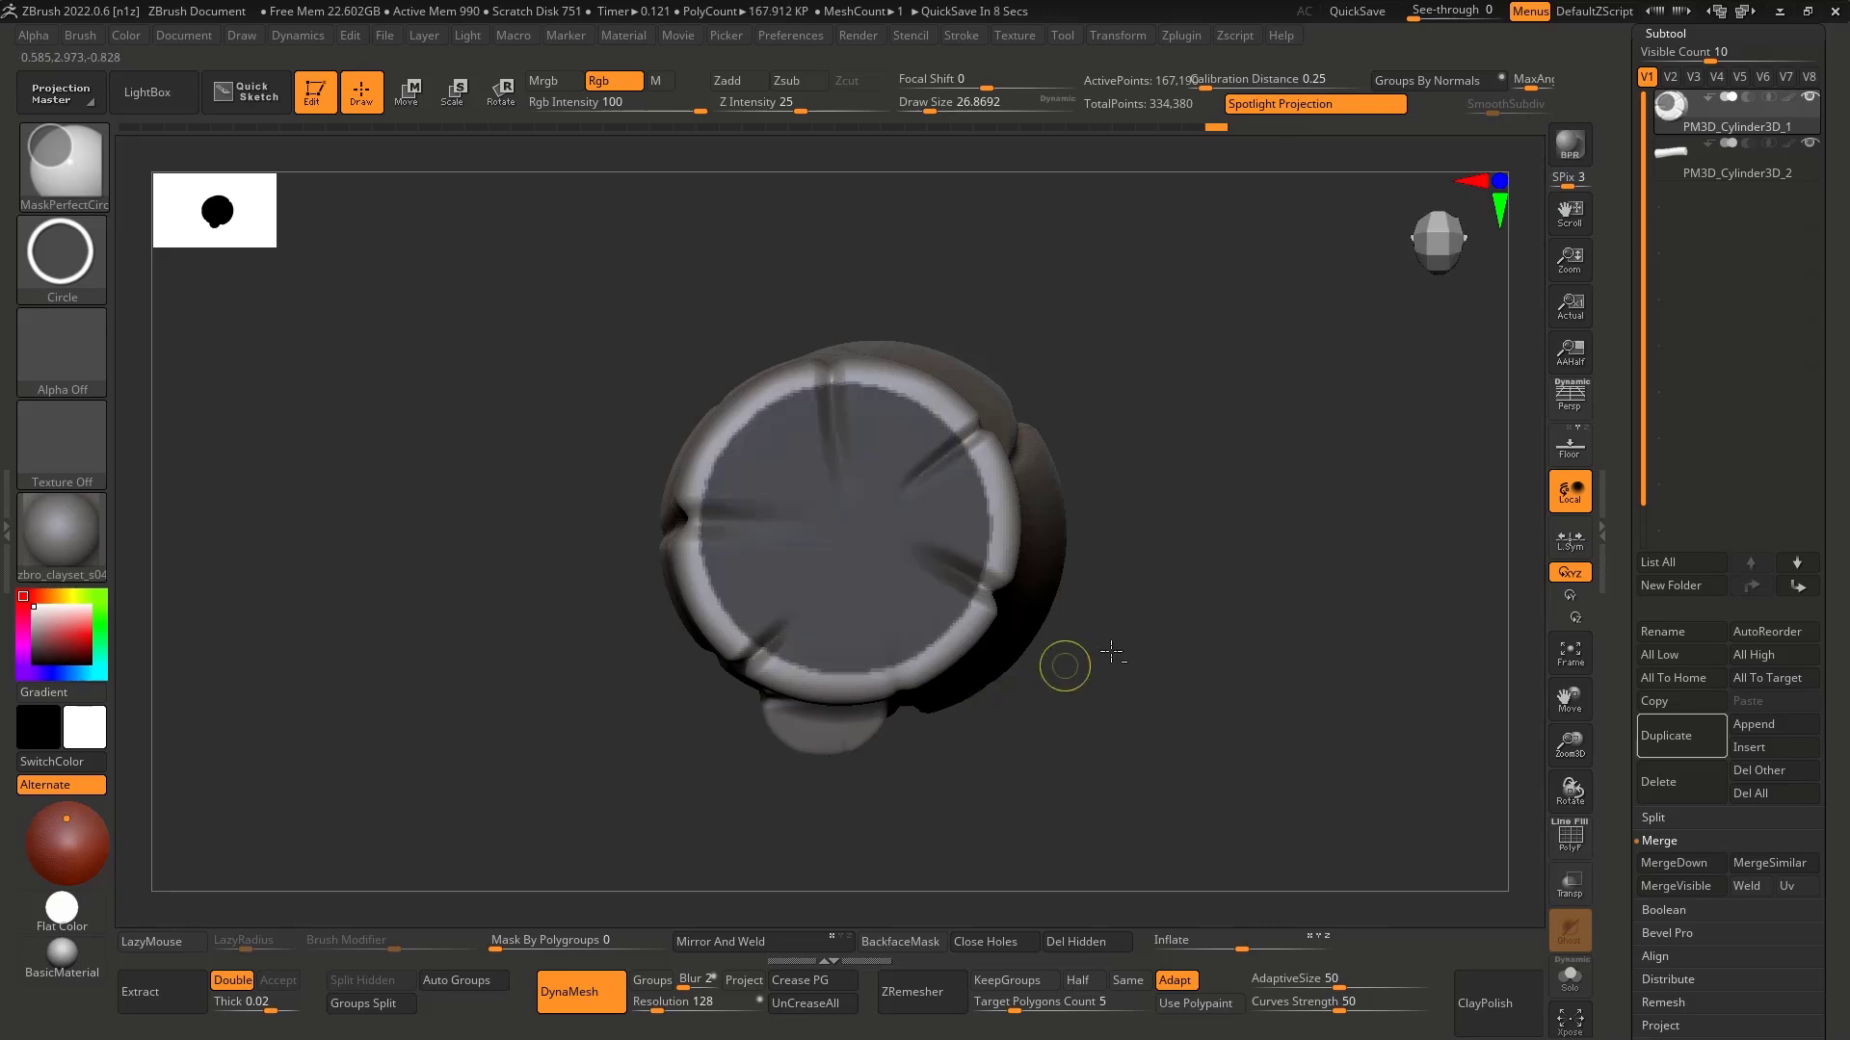
{"action": "left_click_drag", "start_coordinate": [1107, 581], "coordinate": [1131, 685], "text": "ctrl"}
{"action": "mouse_move", "coordinate": [1090, 639]}
{"action": "right_mouse_down"}
{"action": "mouse_move", "coordinate": [1074, 540]}
{"action": "mouse_move", "coordinate": [881, 525]}
{"action": "mouse_move", "coordinate": [965, 485]}
{"action": "right_mouse_up"}
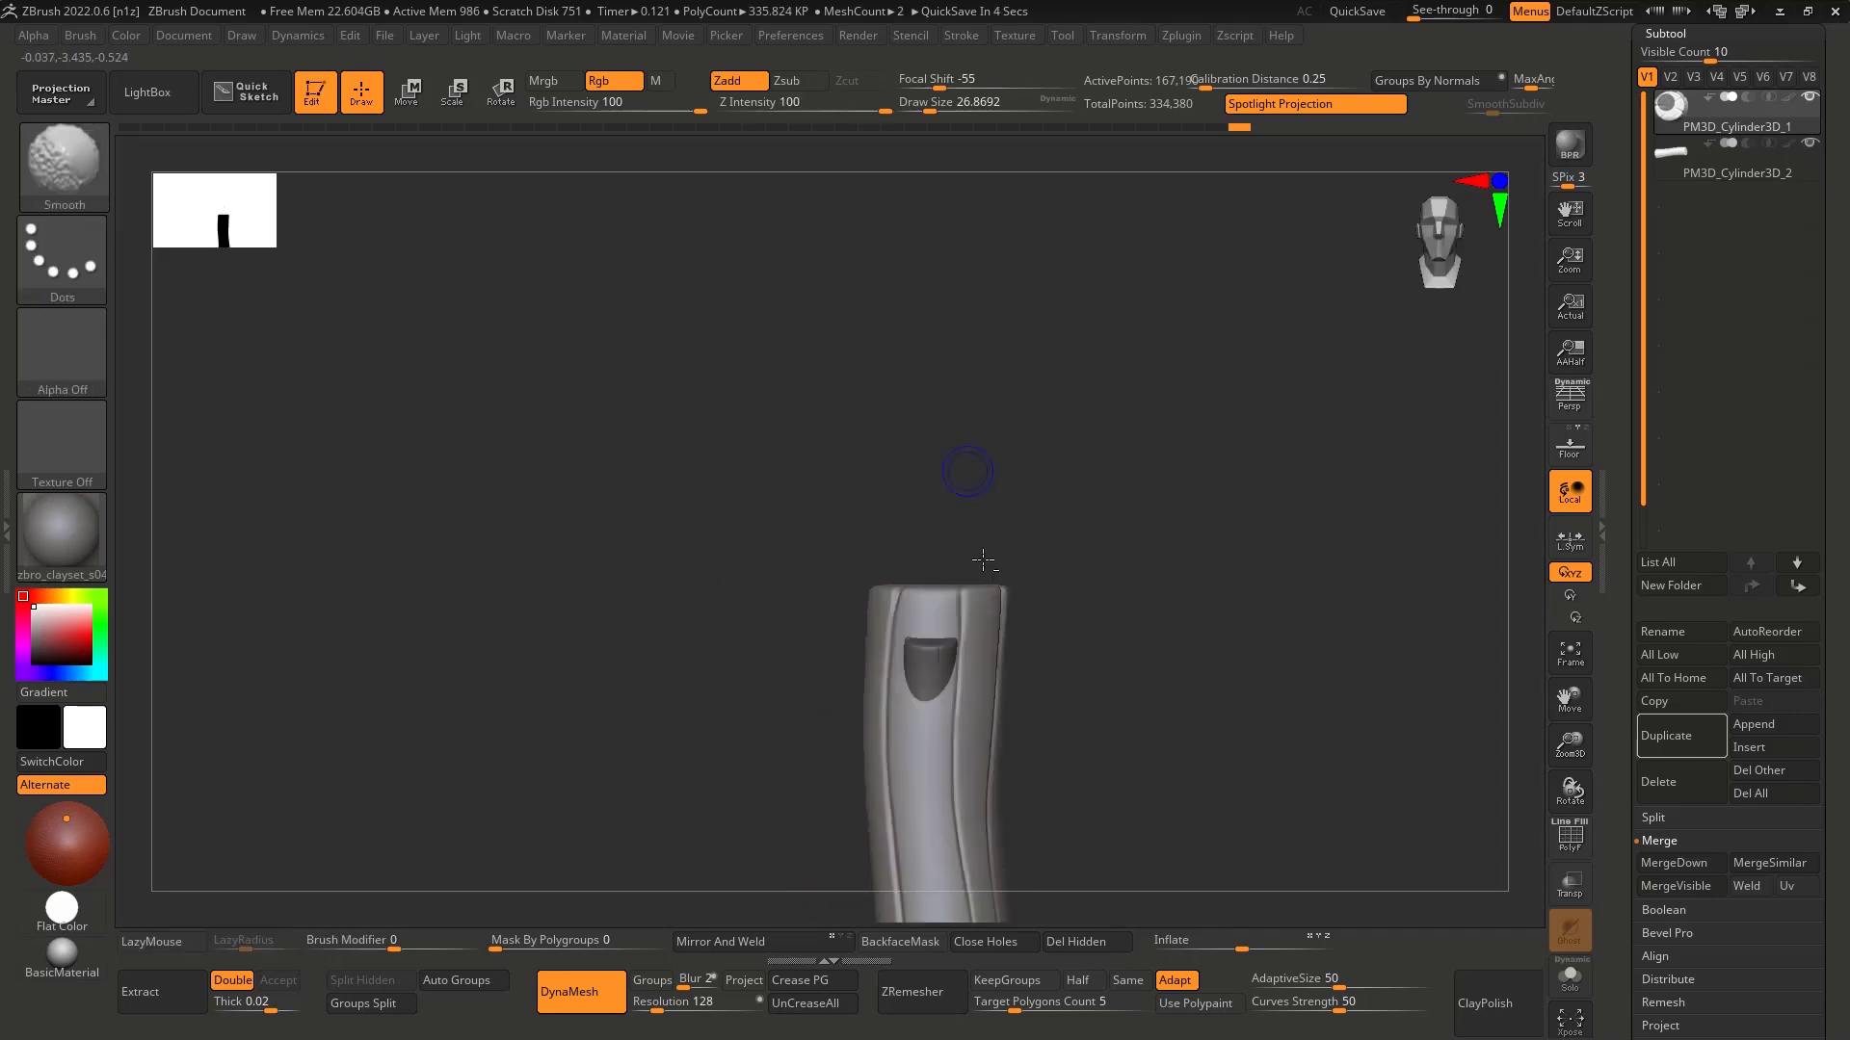
{"action": "right_click_drag", "start_coordinate": [966, 648], "coordinate": [825, 433], "text": "alt"}
{"action": "right_click_drag", "start_coordinate": [852, 771], "coordinate": [838, 590]}
{"action": "mouse_move", "coordinate": [925, 819]}
{"action": "right_mouse_down"}
{"action": "mouse_move", "coordinate": [842, 540]}
{"action": "mouse_move", "coordinate": [760, 541]}
{"action": "mouse_move", "coordinate": [803, 622]}
{"action": "mouse_move", "coordinate": [930, 595]}
{"action": "mouse_move", "coordinate": [982, 481]}
{"action": "right_mouse_up"}
Step: Check the QuickSave preferences and save the tool as wood_01 in the 03_Wood folder
{"action": "left_click", "coordinate": [796, 37]}
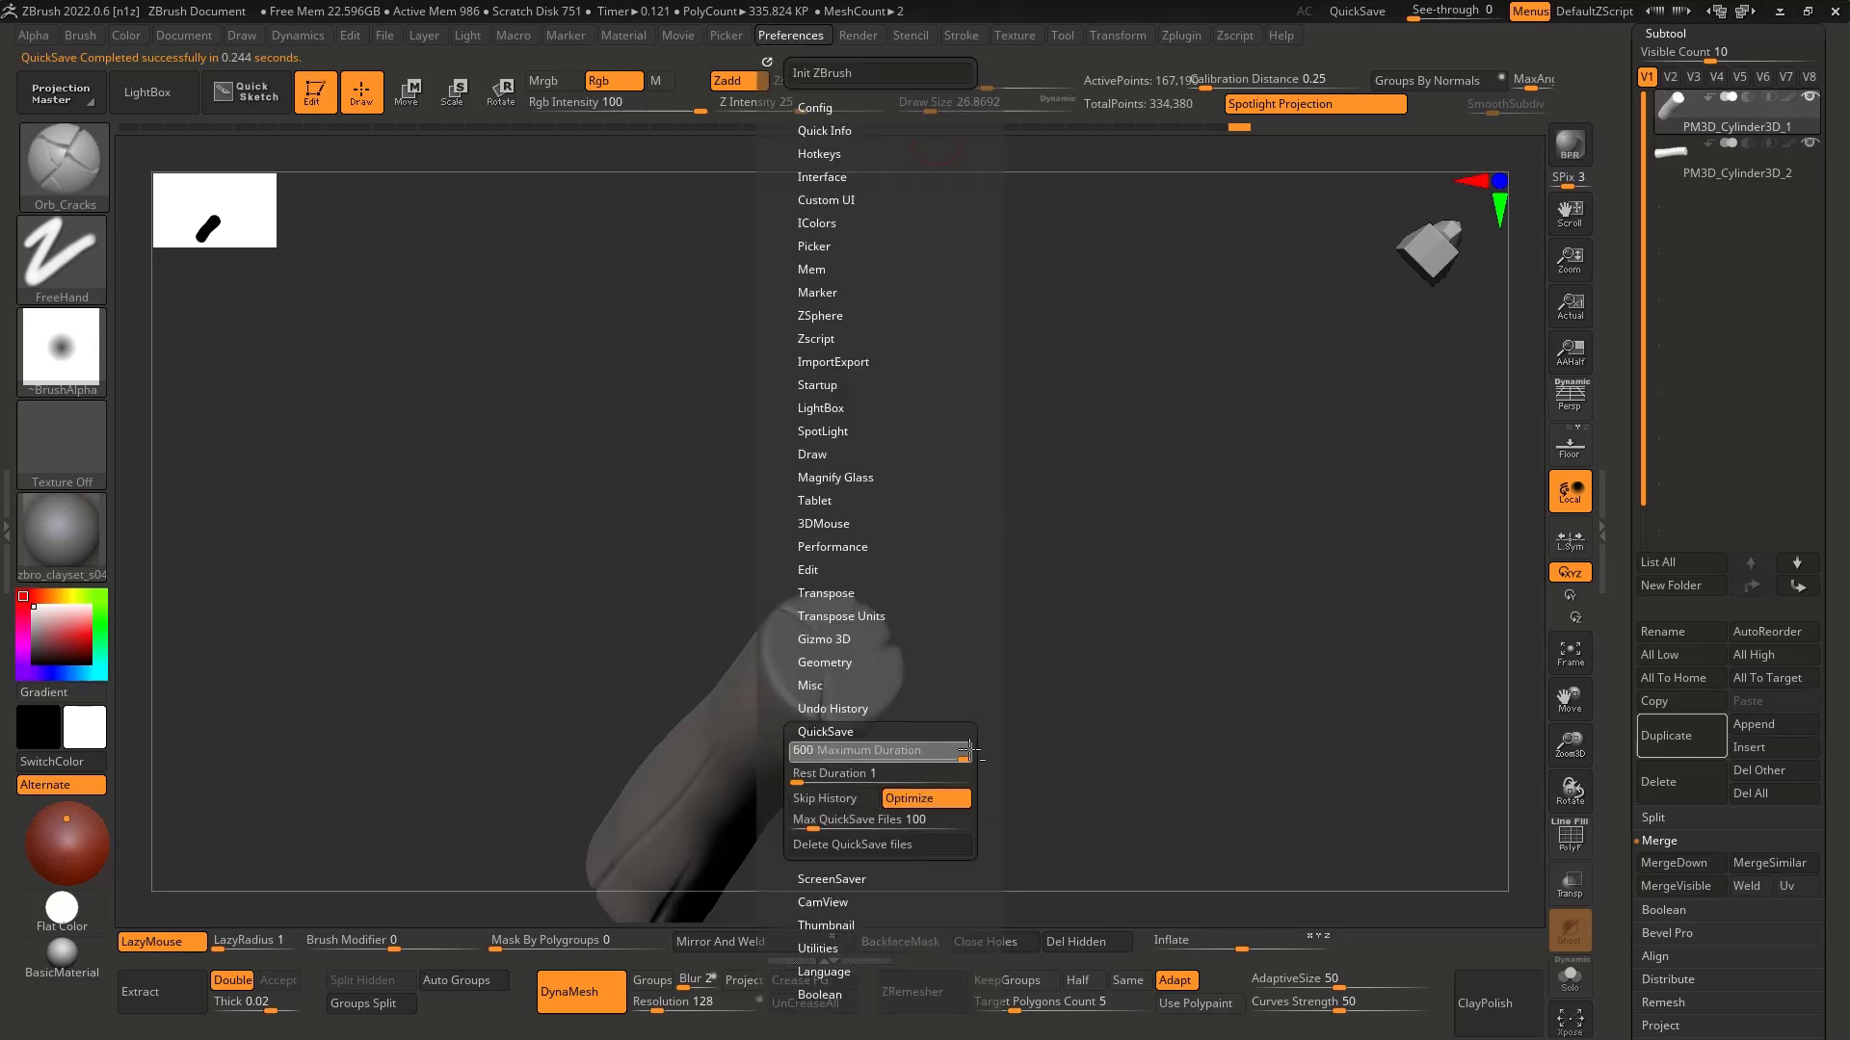
{"action": "left_click", "coordinate": [826, 845]}
{"action": "left_click", "coordinate": [802, 878]}
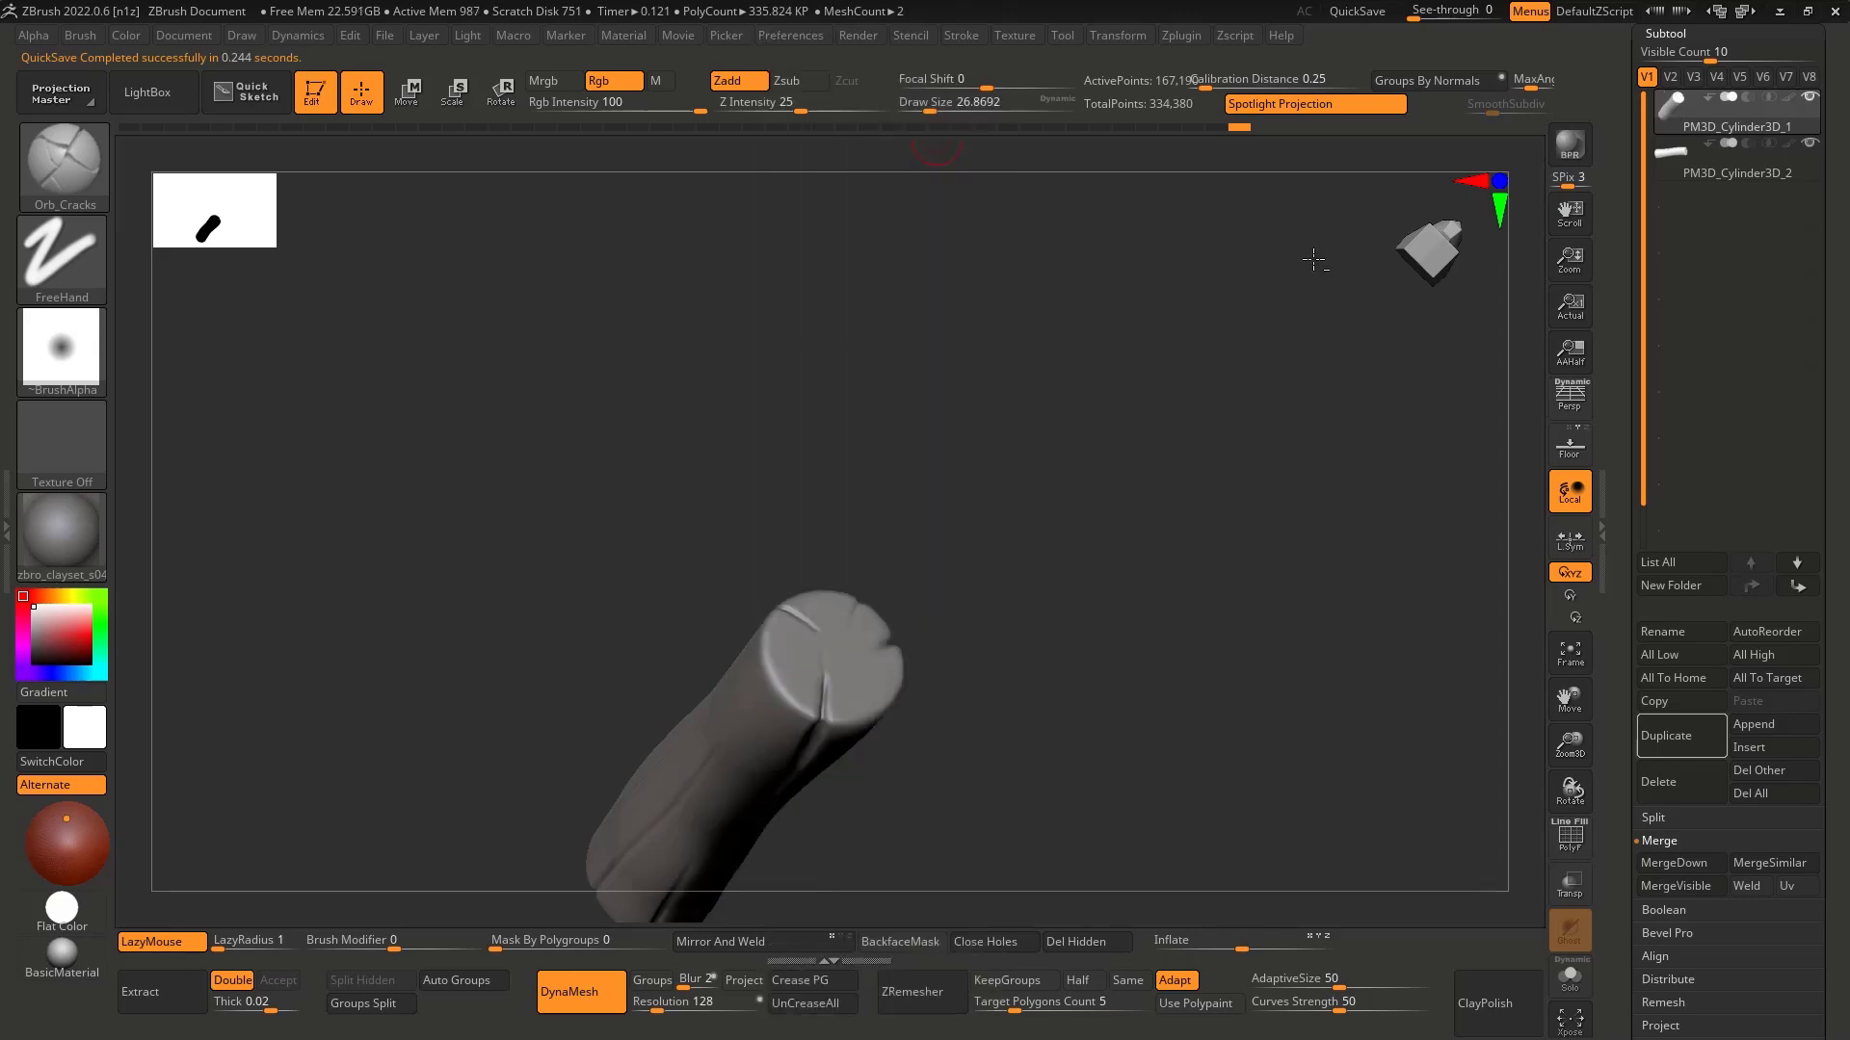
{"action": "key", "text": "ctrl+s"}
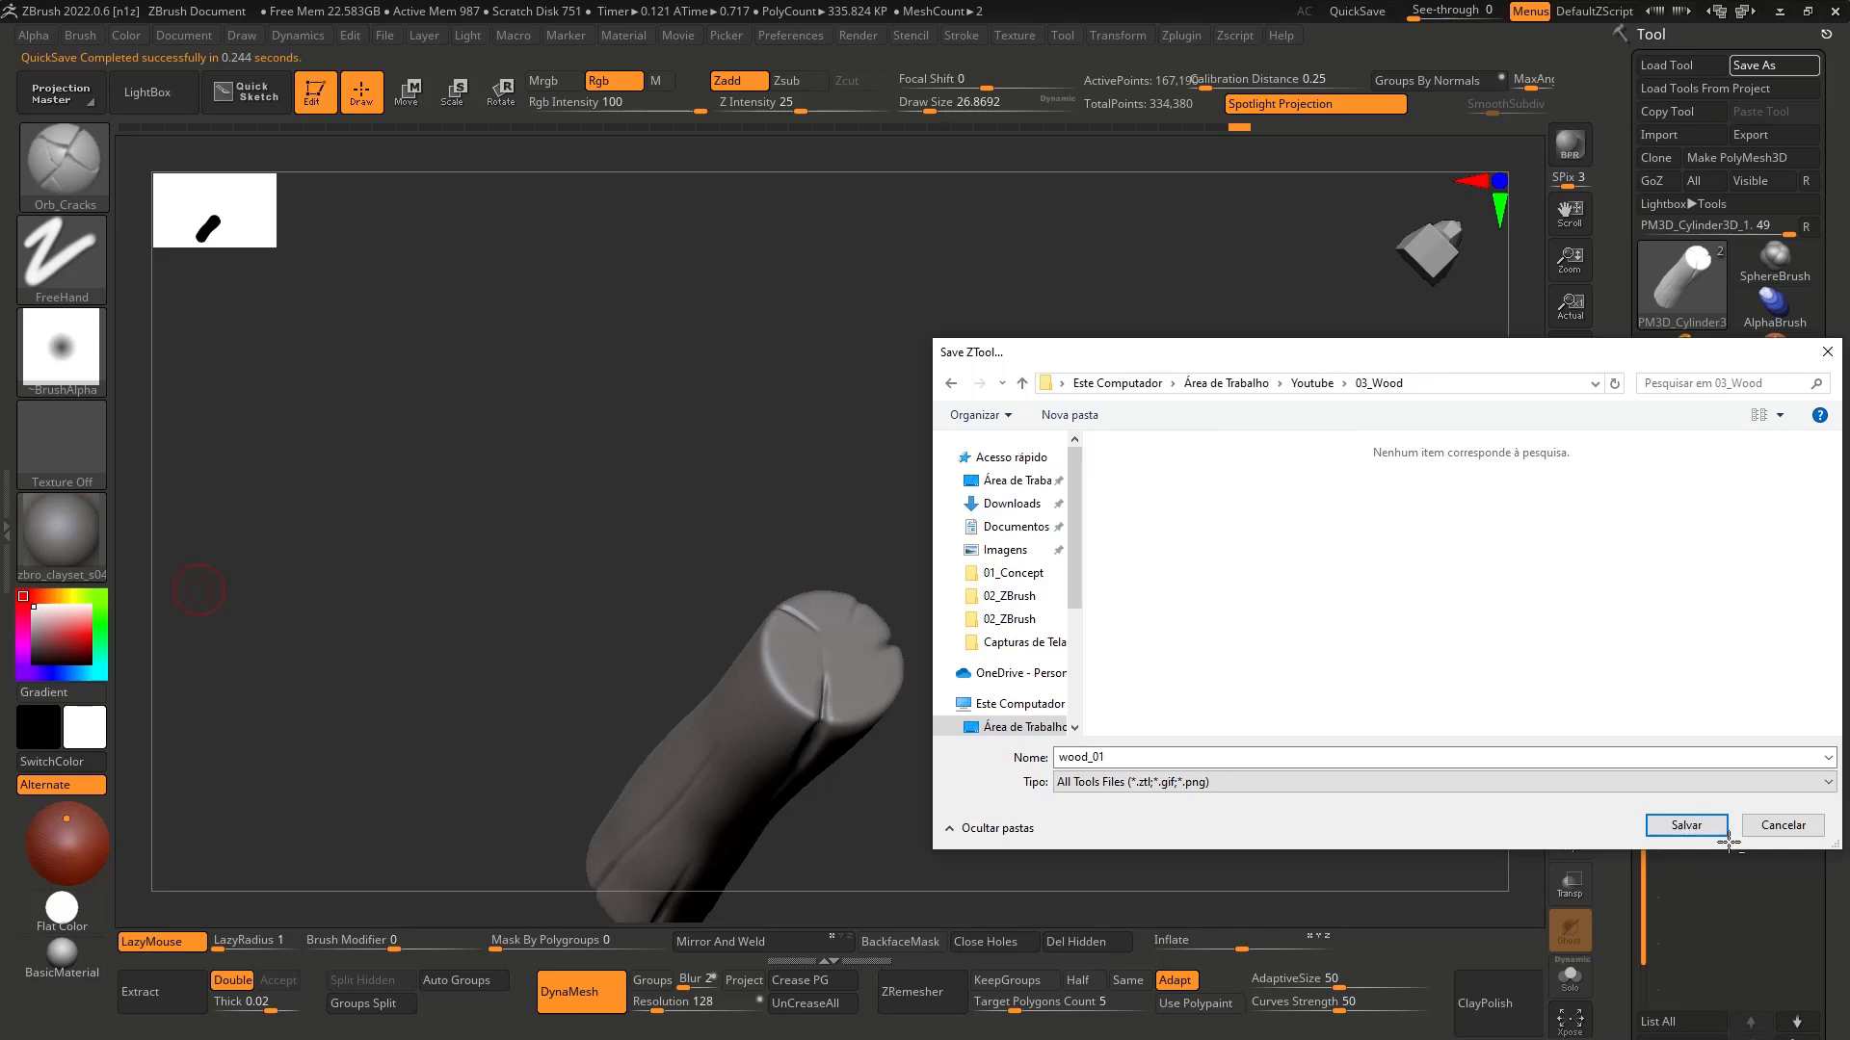
{"action": "left_click", "coordinate": [1688, 825]}
Step: Set the brush's draw size to about 34.8 and turn perspective back on
{"action": "left_click_drag", "start_coordinate": [969, 493], "coordinate": [902, 466]}
{"action": "left_click_drag", "start_coordinate": [750, 462], "coordinate": [1030, 452]}
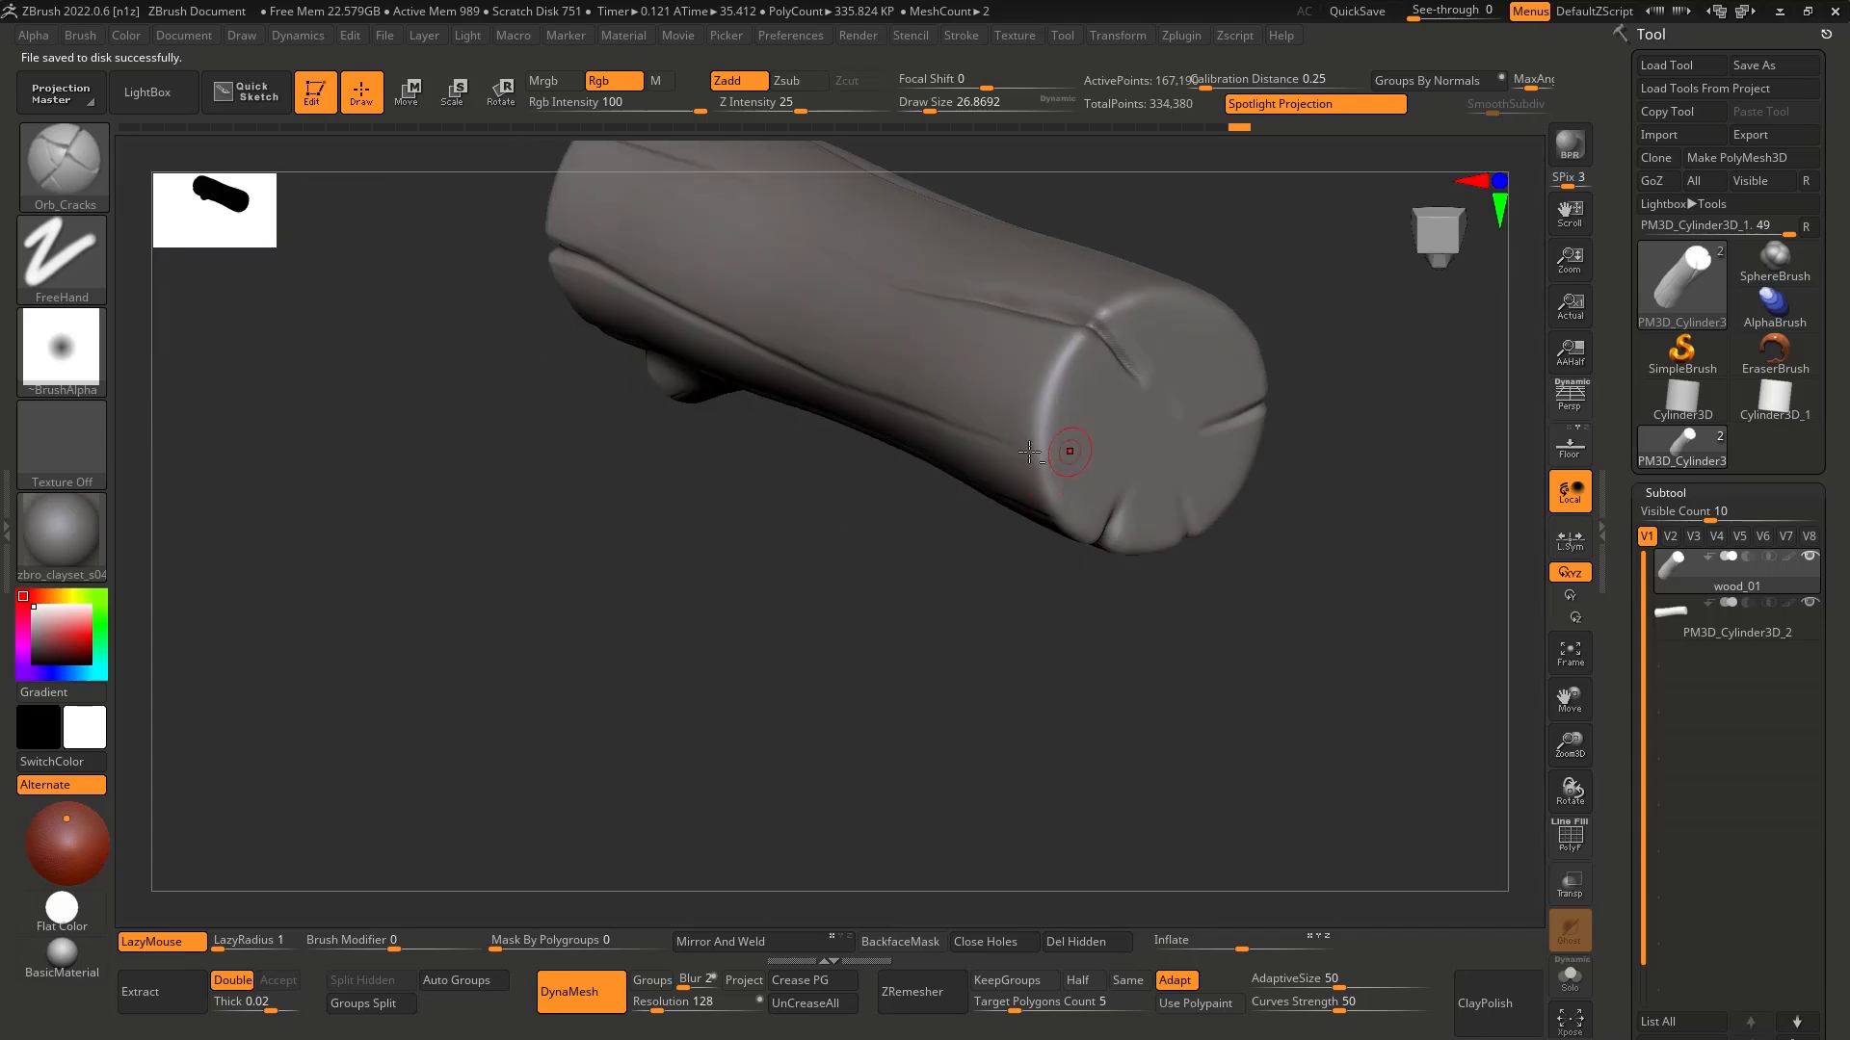
{"action": "mouse_move", "coordinate": [1116, 443]}
{"action": "right_mouse_down"}
{"action": "mouse_move", "coordinate": [1068, 442]}
{"action": "mouse_move", "coordinate": [1125, 441]}
{"action": "mouse_move", "coordinate": [963, 511]}
{"action": "right_mouse_up"}
{"action": "key", "text": "s"}
{"action": "left_click", "coordinate": [1094, 450]}
{"action": "right_click_drag", "start_coordinate": [963, 510], "coordinate": [1135, 569]}
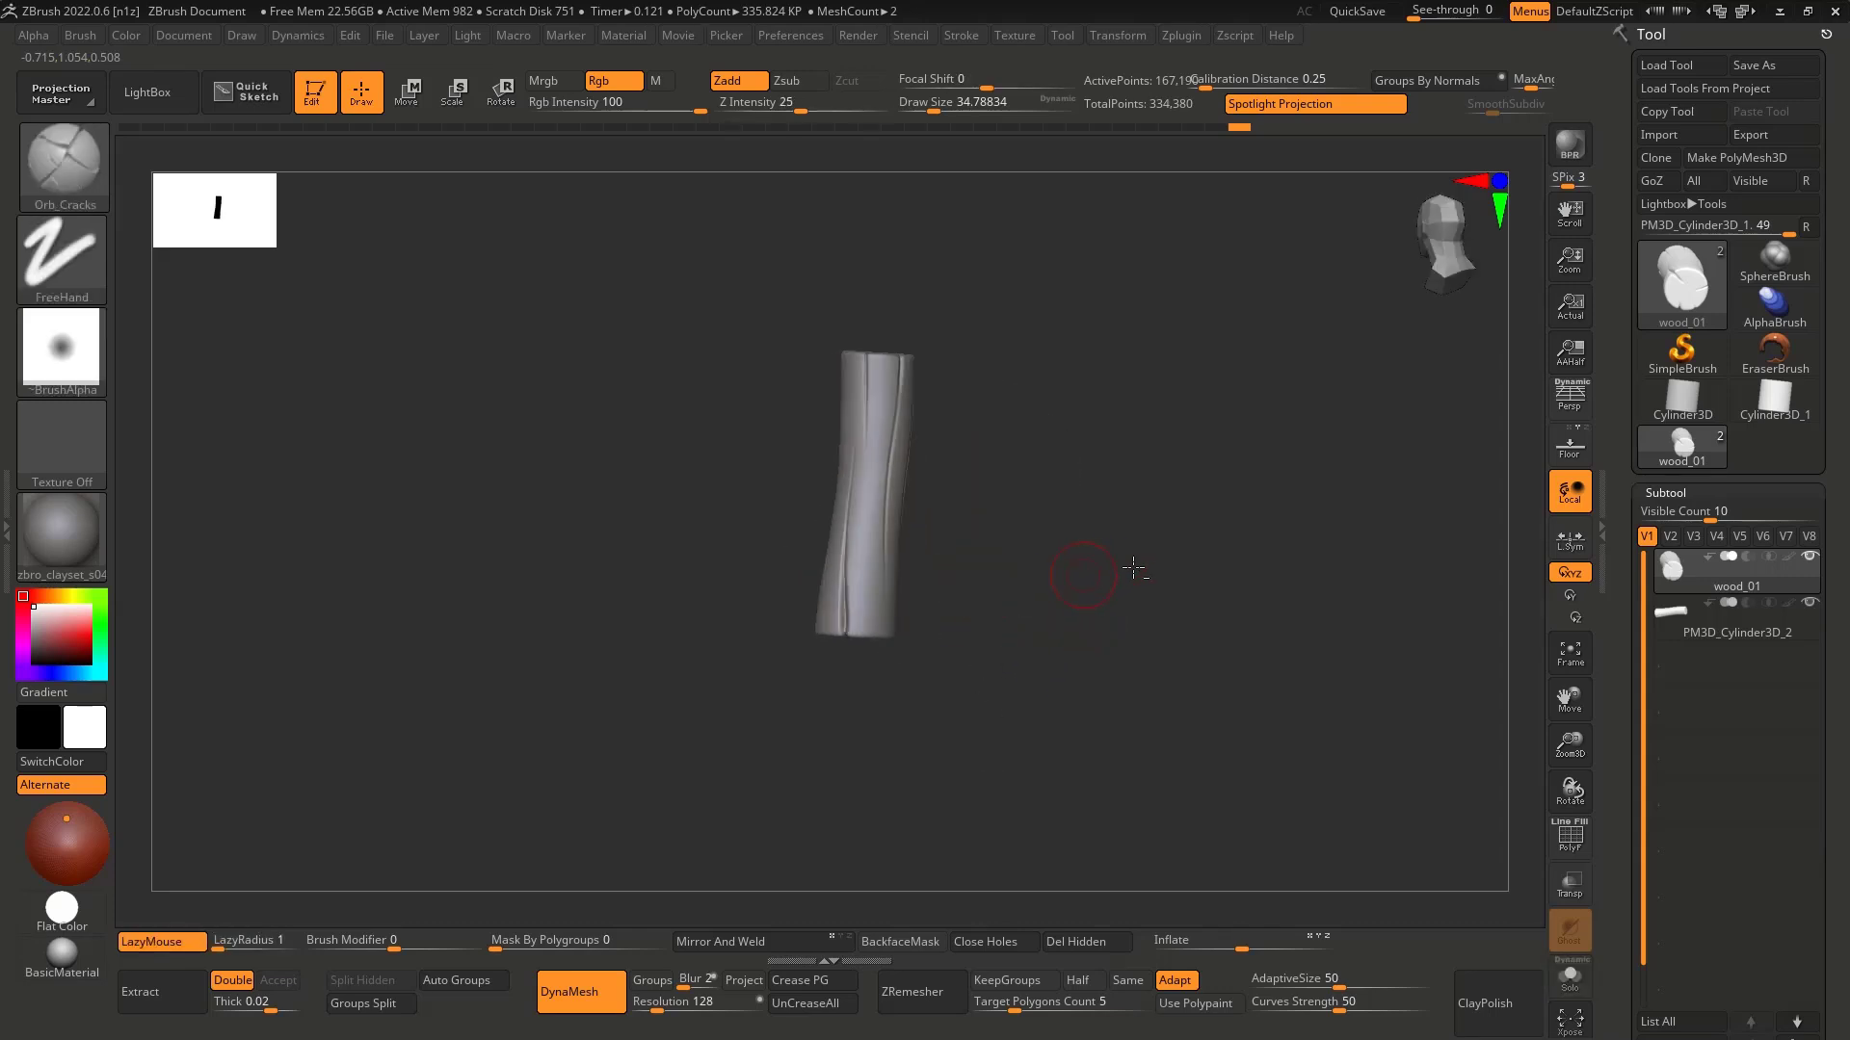
{"action": "left_click", "coordinate": [1666, 493]}
{"action": "left_click", "coordinate": [1569, 398]}
{"action": "right_click_drag", "start_coordinate": [1445, 438], "coordinate": [1224, 493]}
{"action": "right_click_drag", "start_coordinate": [1223, 493], "coordinate": [1372, 480], "text": "ctrl"}
Step: Apply ClayPolish to the post and remesh it with DynaMesh at resolution 256
{"action": "left_click", "coordinate": [1687, 255]}
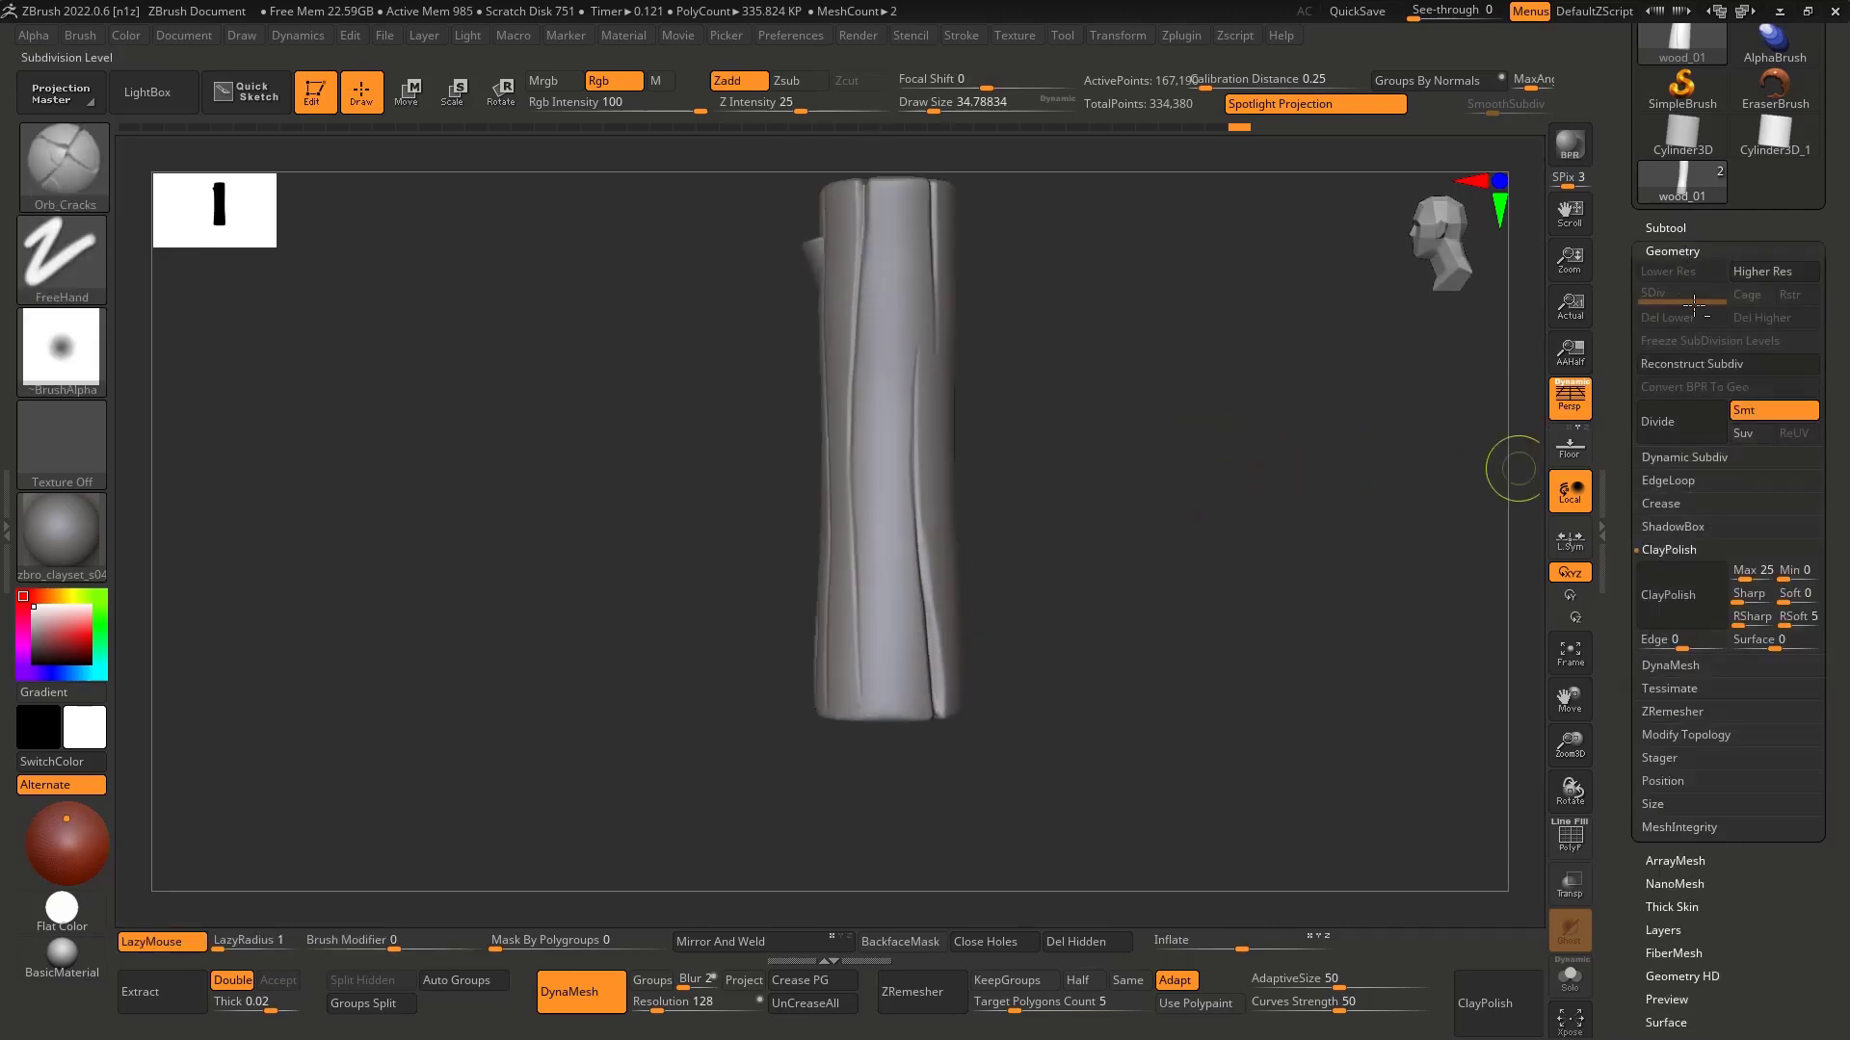
{"action": "left_click", "coordinate": [1691, 593]}
{"action": "mouse_move", "coordinate": [1023, 539]}
{"action": "right_mouse_down", "text": "ctrl"}
{"action": "mouse_move", "coordinate": [1226, 608]}
{"action": "mouse_move", "coordinate": [1253, 537]}
{"action": "mouse_move", "coordinate": [1215, 578]}
{"action": "mouse_move", "coordinate": [1170, 584]}
{"action": "right_mouse_up", "text": "ctrl"}
{"action": "left_click", "coordinate": [676, 1002]}
{"action": "type", "text": "2"}
{"action": "key", "text": "Return"}
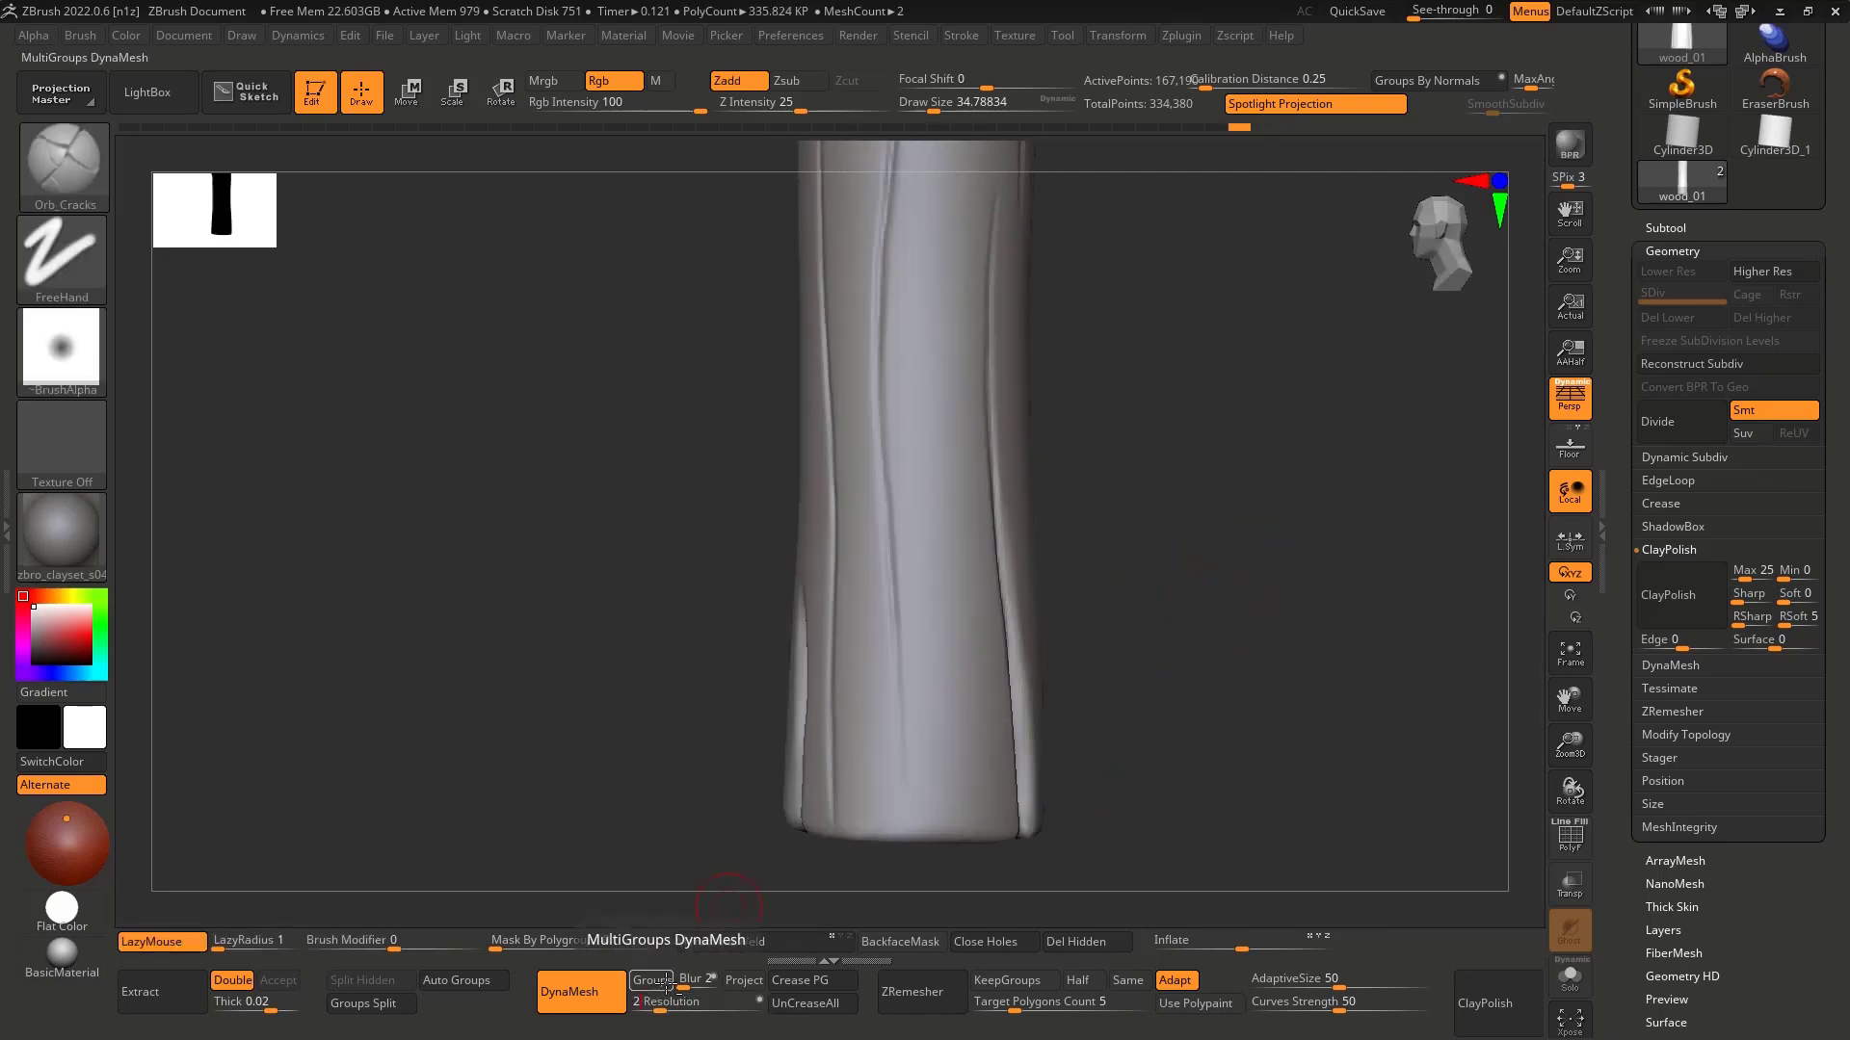
{"action": "right_click_drag", "start_coordinate": [1164, 619], "coordinate": [1111, 598], "text": "ctrl"}
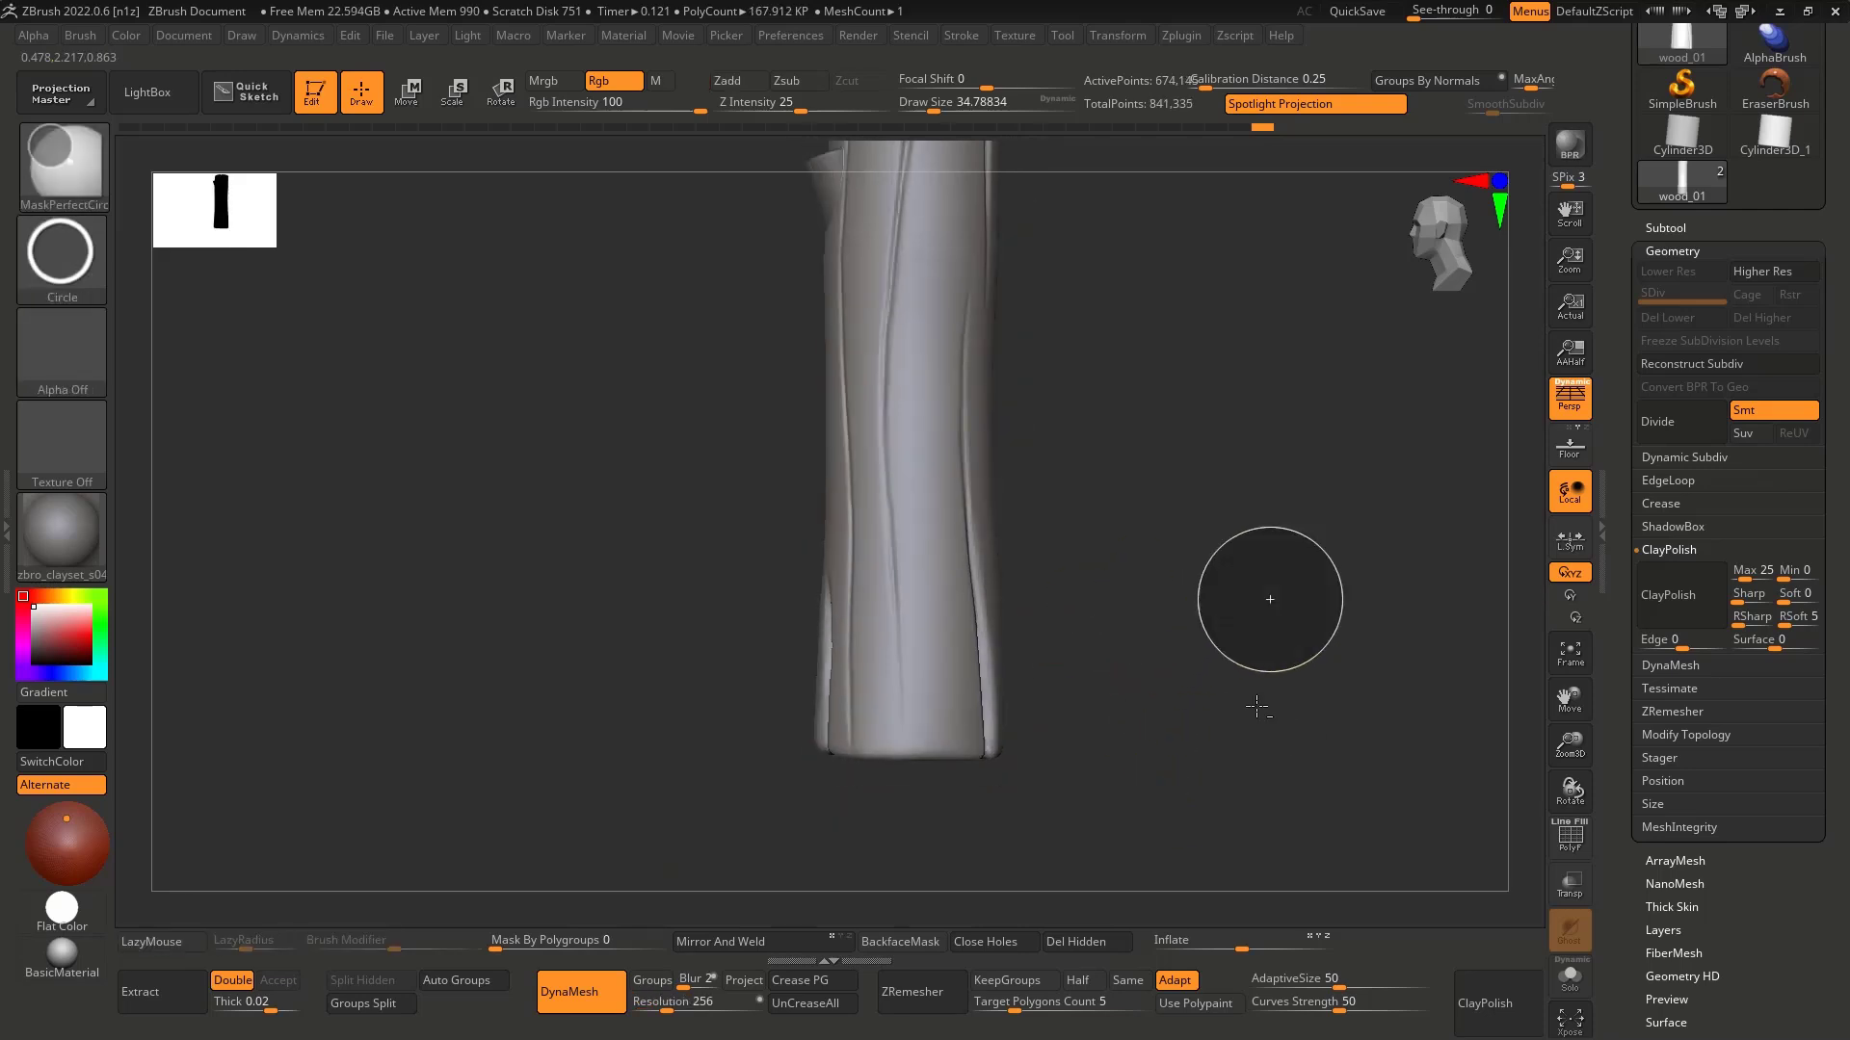
Step: Try ClayPolish on the remeshed post, and undo the last change after inspecting the cracks
{"action": "left_click", "coordinate": [1666, 597]}
{"action": "mouse_move", "coordinate": [1120, 580]}
{"action": "right_mouse_down"}
{"action": "mouse_move", "coordinate": [1263, 667]}
{"action": "mouse_move", "coordinate": [1145, 559]}
{"action": "mouse_move", "coordinate": [1008, 603]}
{"action": "mouse_move", "coordinate": [909, 578]}
{"action": "right_mouse_up"}
{"action": "right_click_drag", "start_coordinate": [909, 578], "coordinate": [910, 674], "text": "ctrl"}
{"action": "right_click_drag", "start_coordinate": [669, 516], "coordinate": [812, 563]}
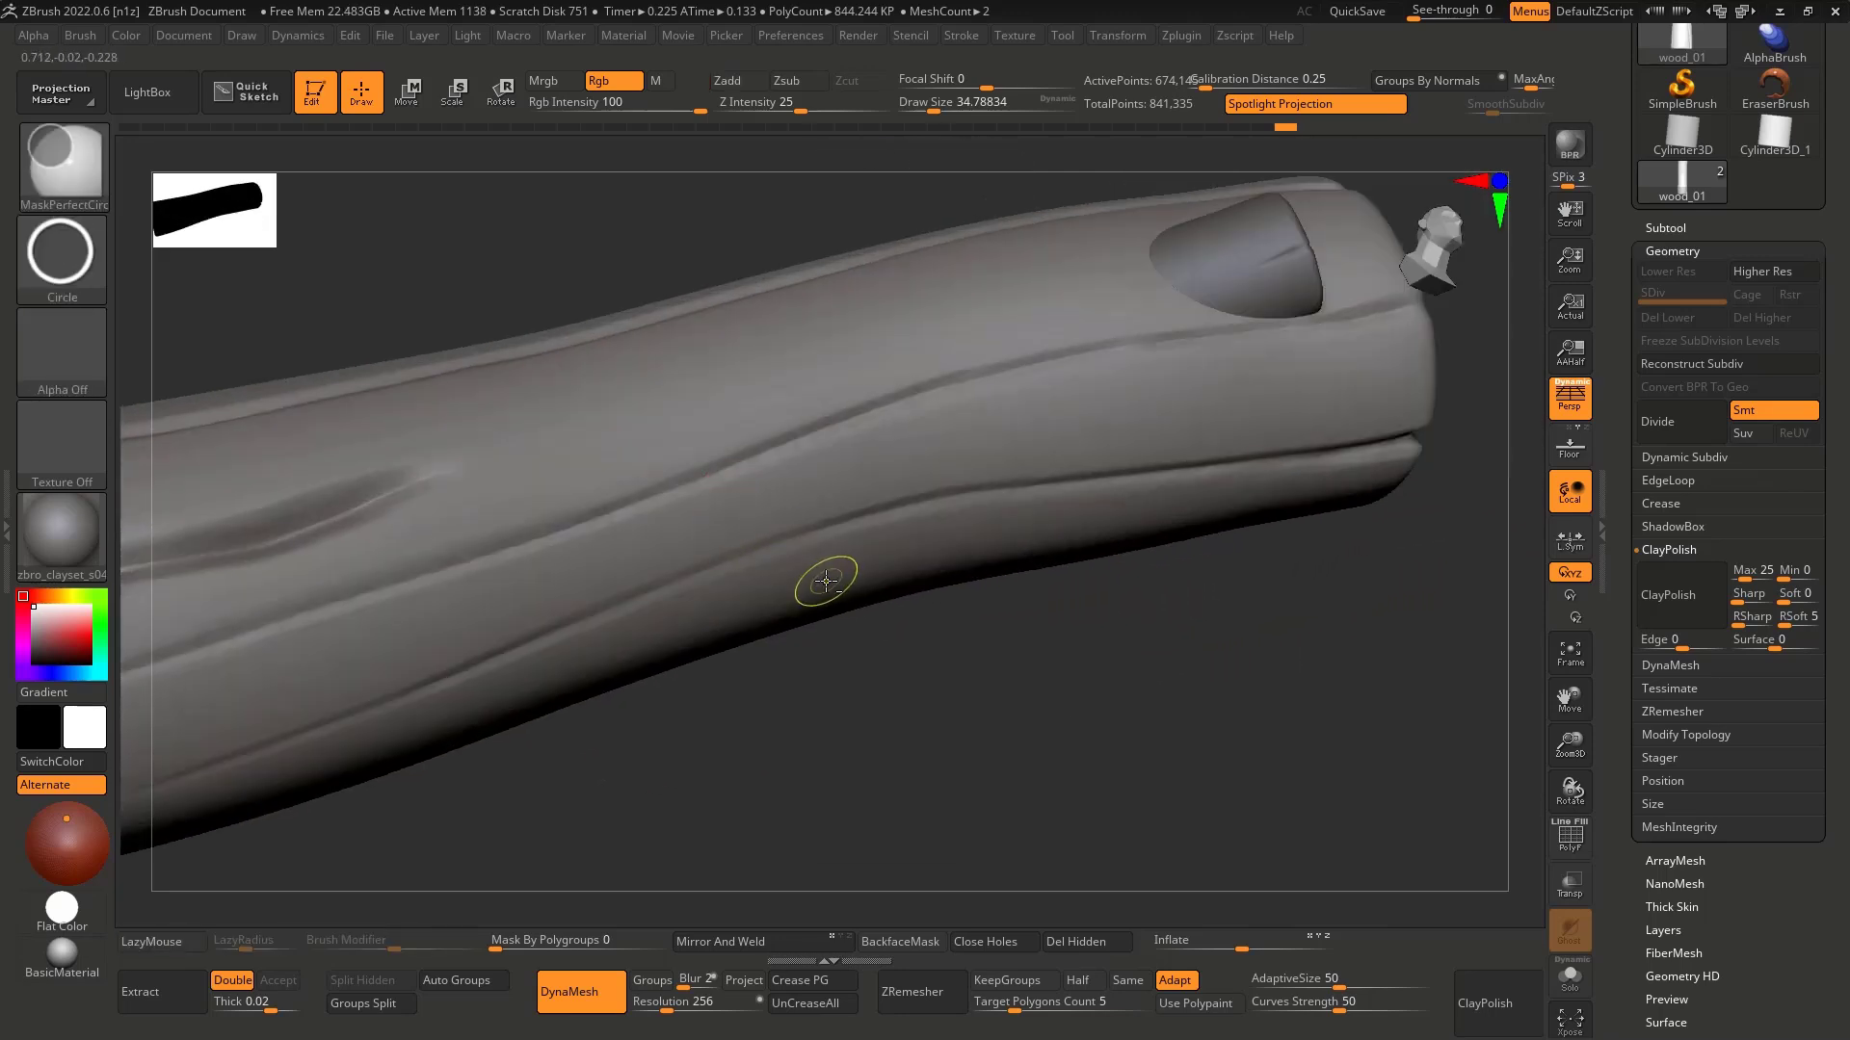
{"action": "key", "text": "ctrl+z"}
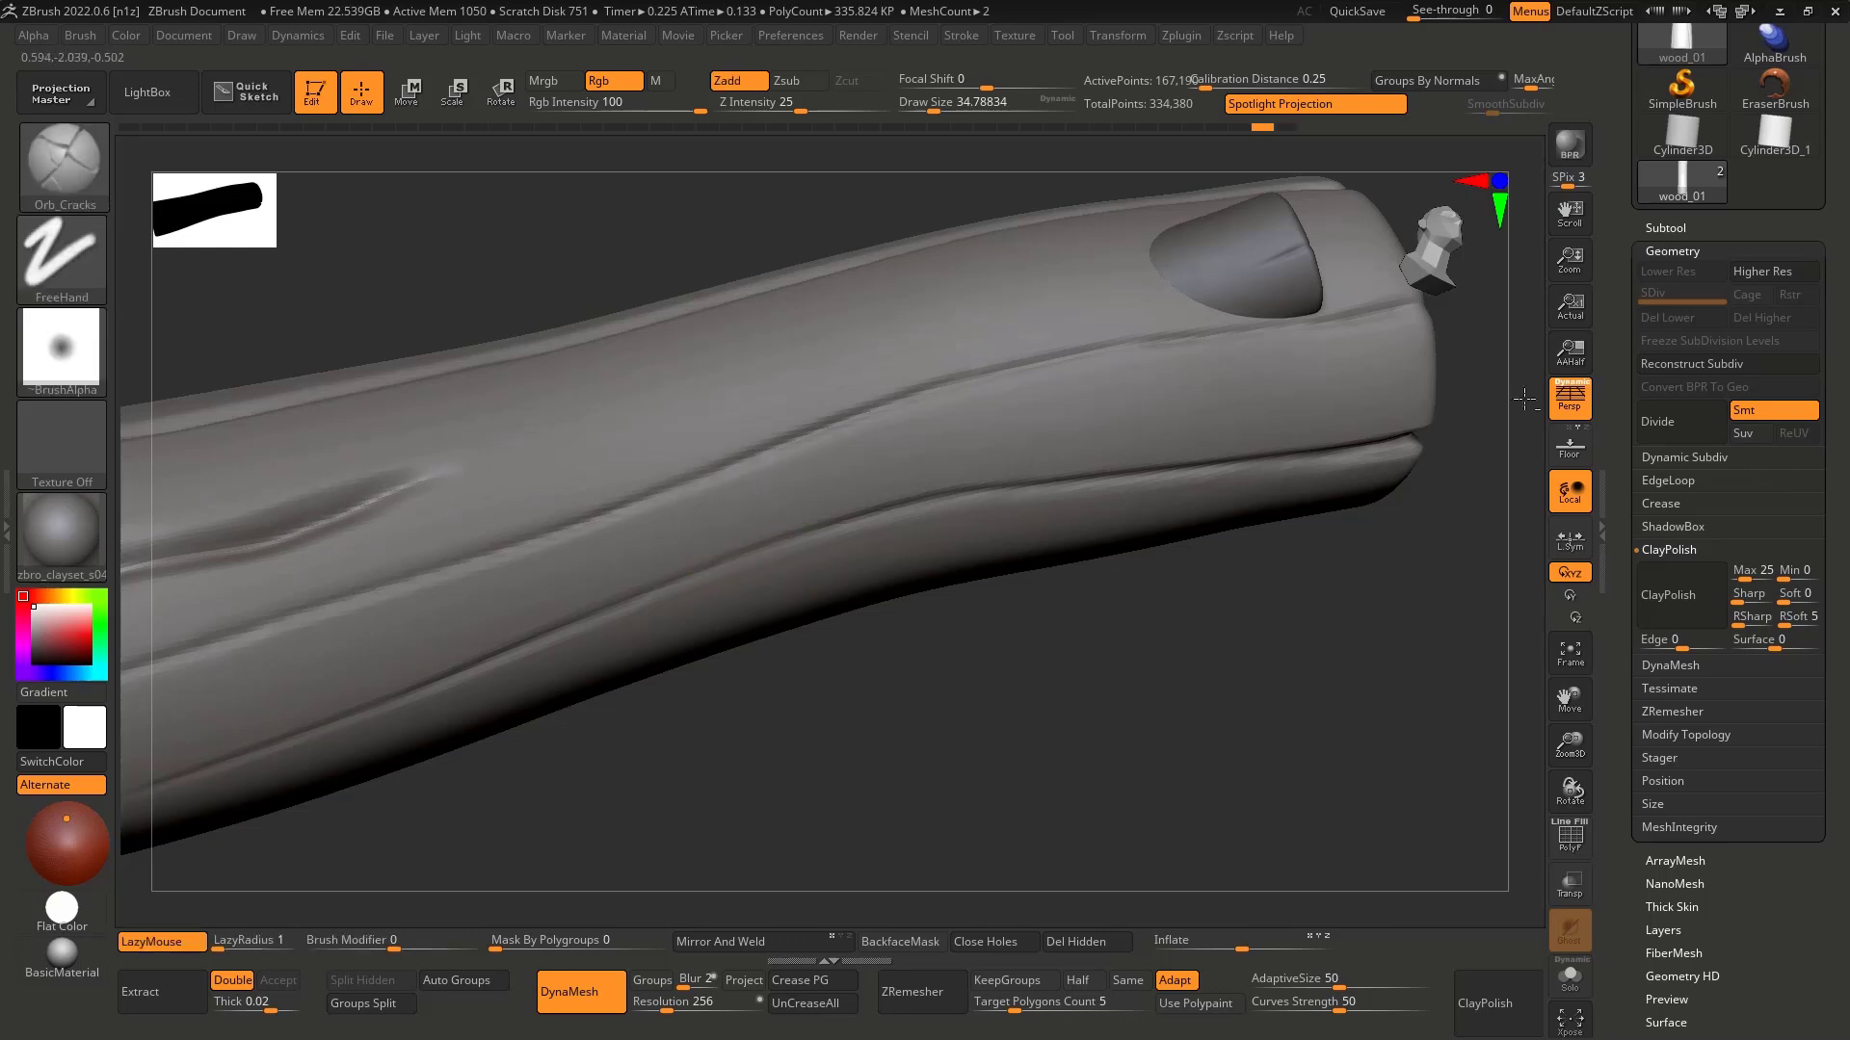
Step: Compare the post's surface across the recent undo history states and examine its wireframe density
{"action": "key", "text": "ctrl"}
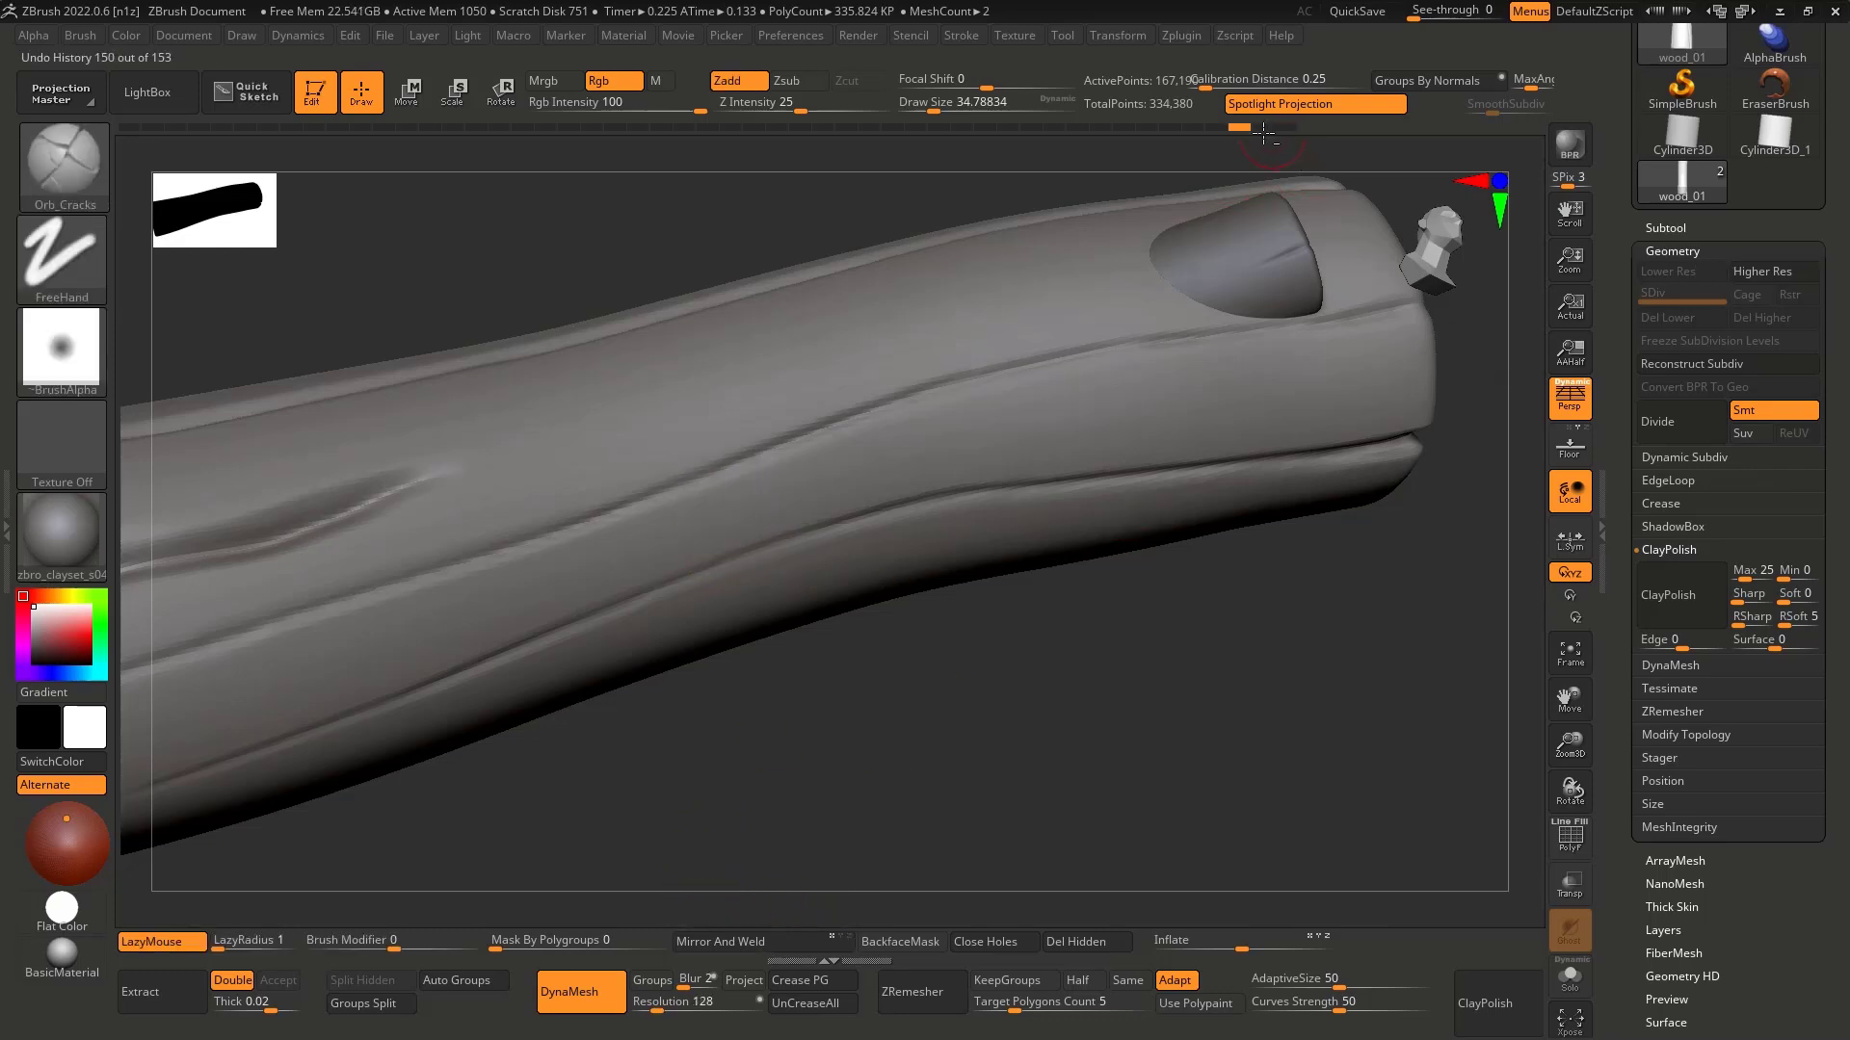
{"action": "left_click", "coordinate": [1280, 128]}
{"action": "mouse_move", "coordinate": [1259, 128]}
{"action": "left_mouse_down"}
{"action": "mouse_move", "coordinate": [1138, 129]}
{"action": "mouse_move", "coordinate": [1270, 142]}
{"action": "left_mouse_up"}
{"action": "key", "text": "ctrl"}
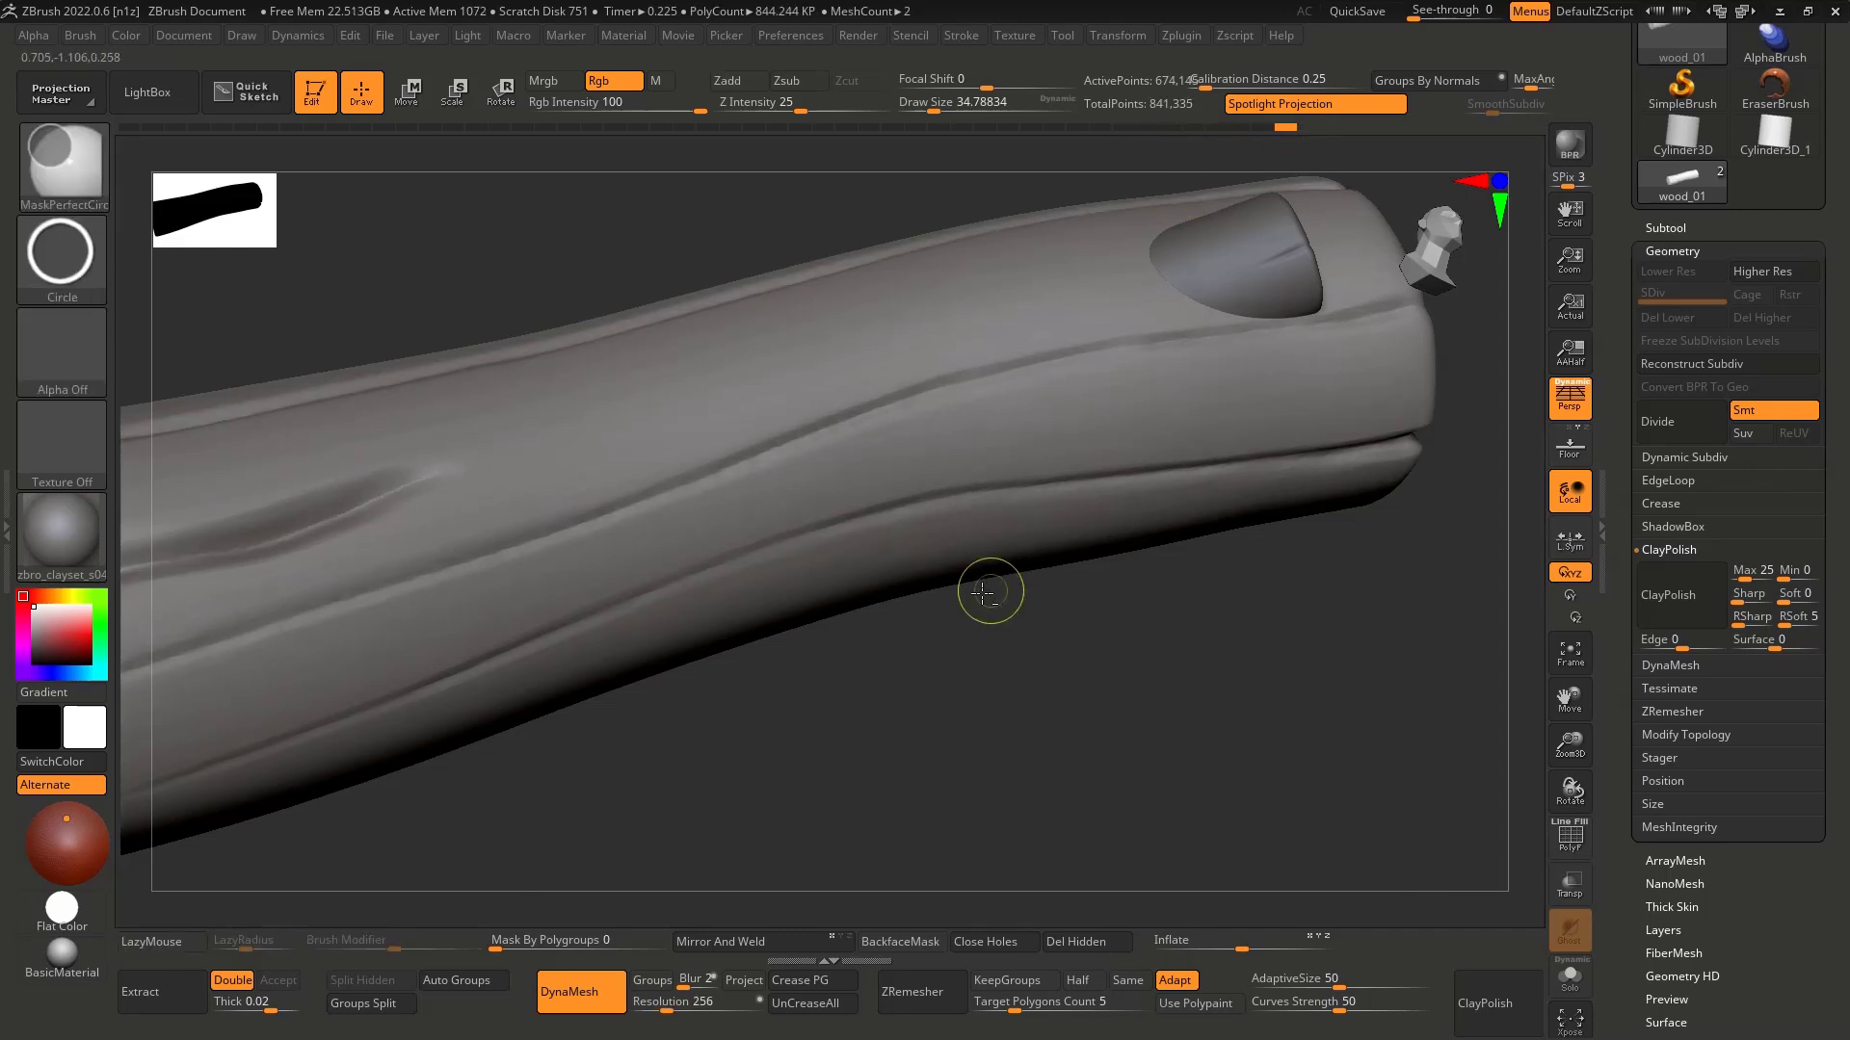
{"action": "key", "text": "shift+f"}
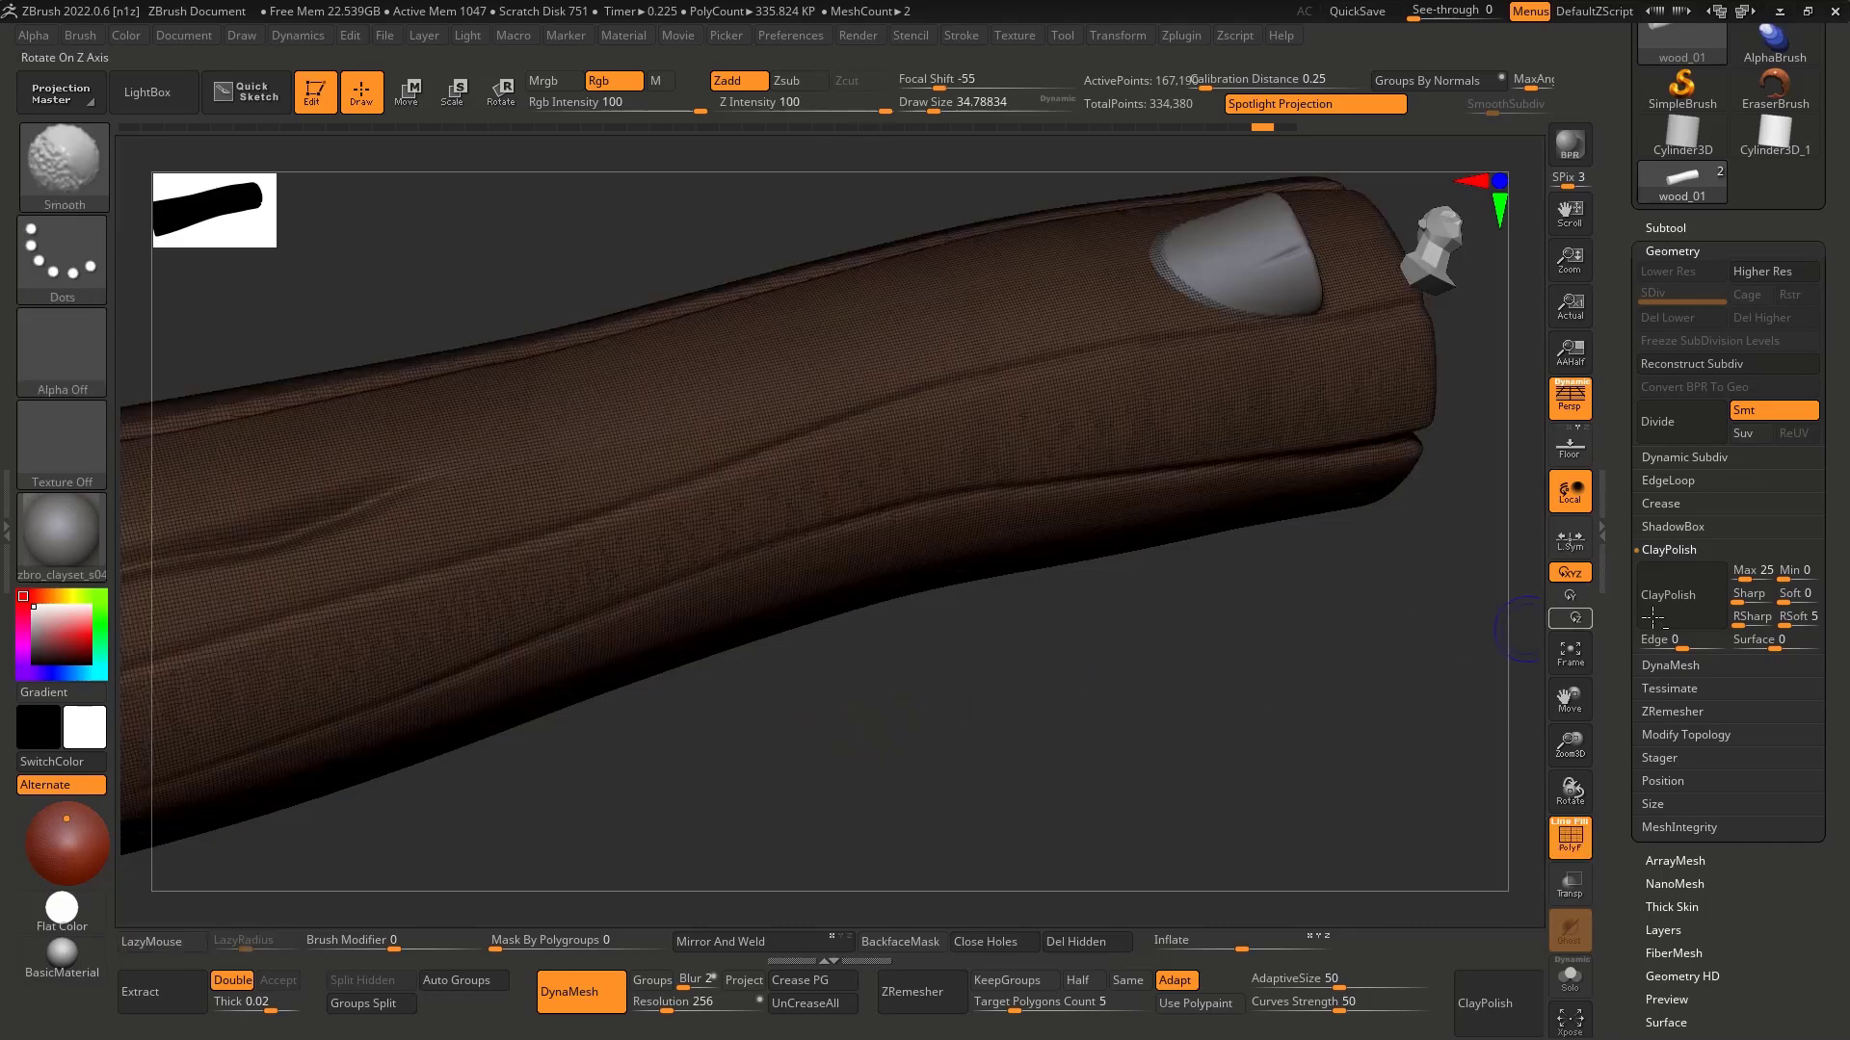
{"action": "key", "text": "shift+f"}
Step: Try ClayPolish once more on the post, and step back in the undo history to the unpolished state
{"action": "left_click", "coordinate": [1659, 608]}
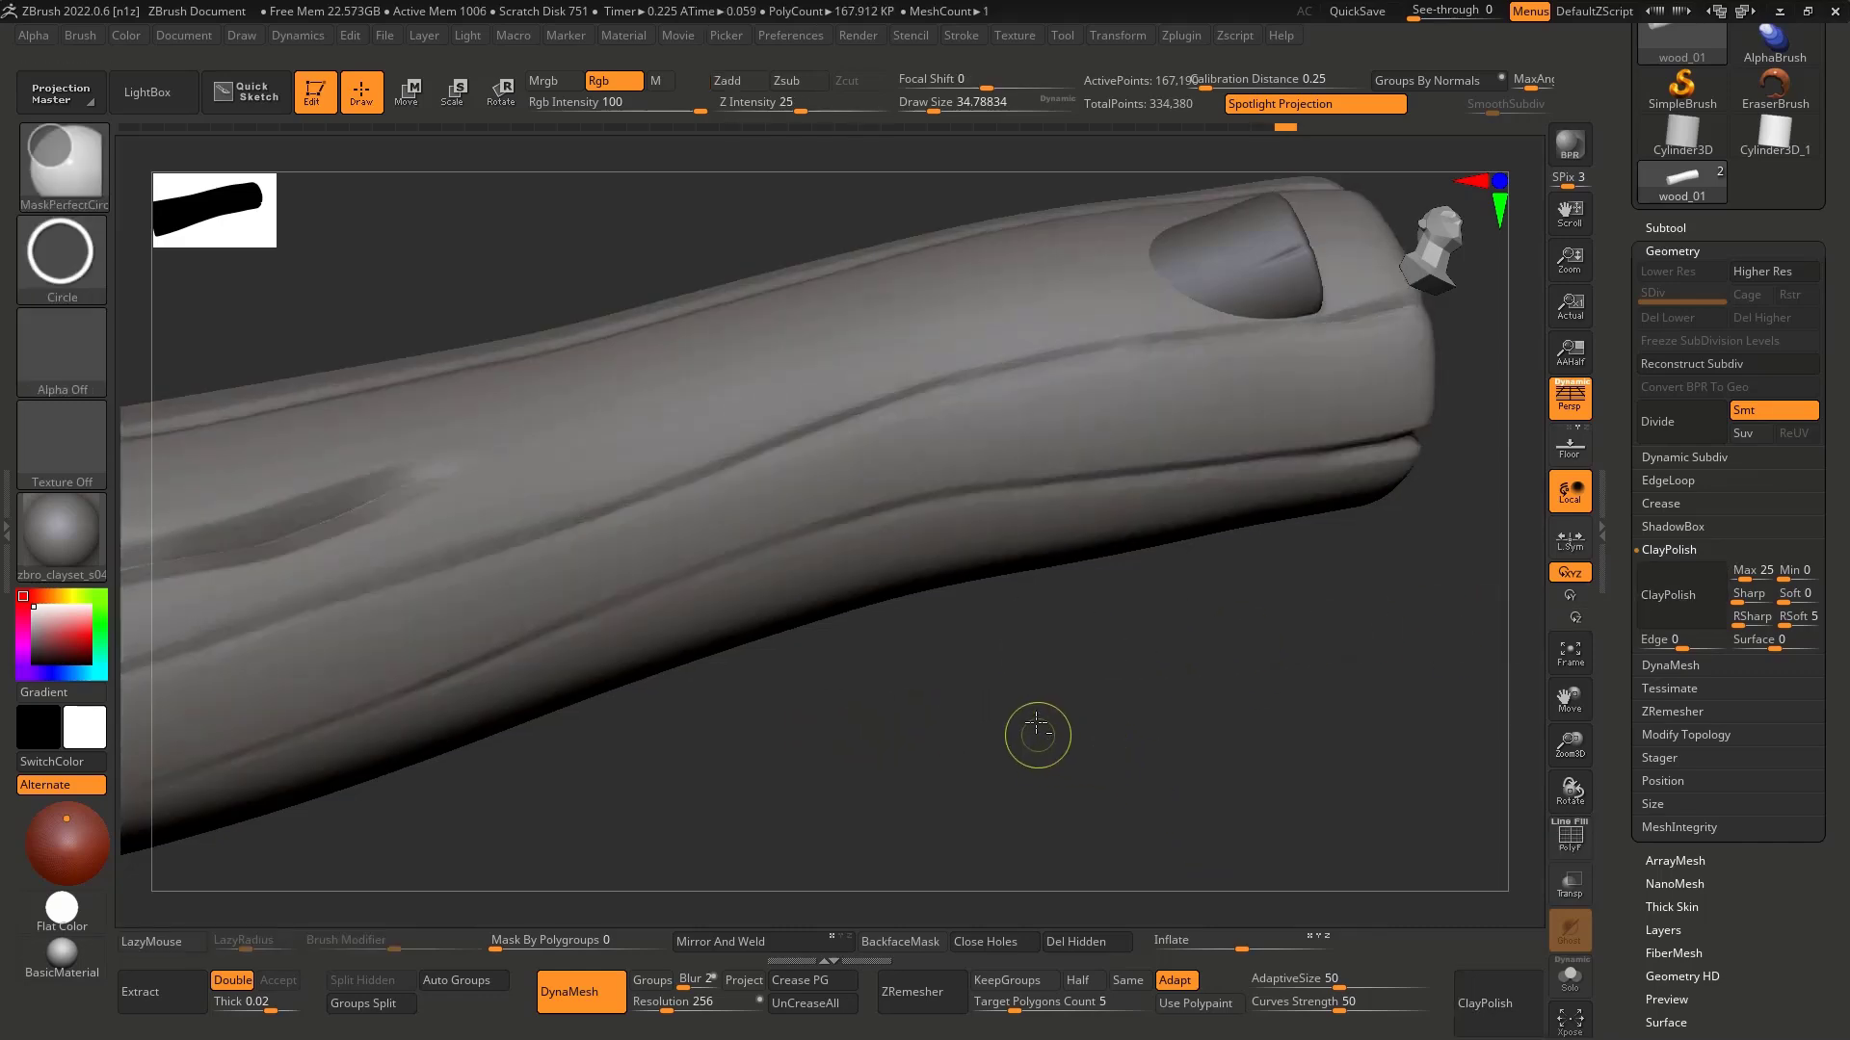
{"action": "key", "text": "ctrl+z"}
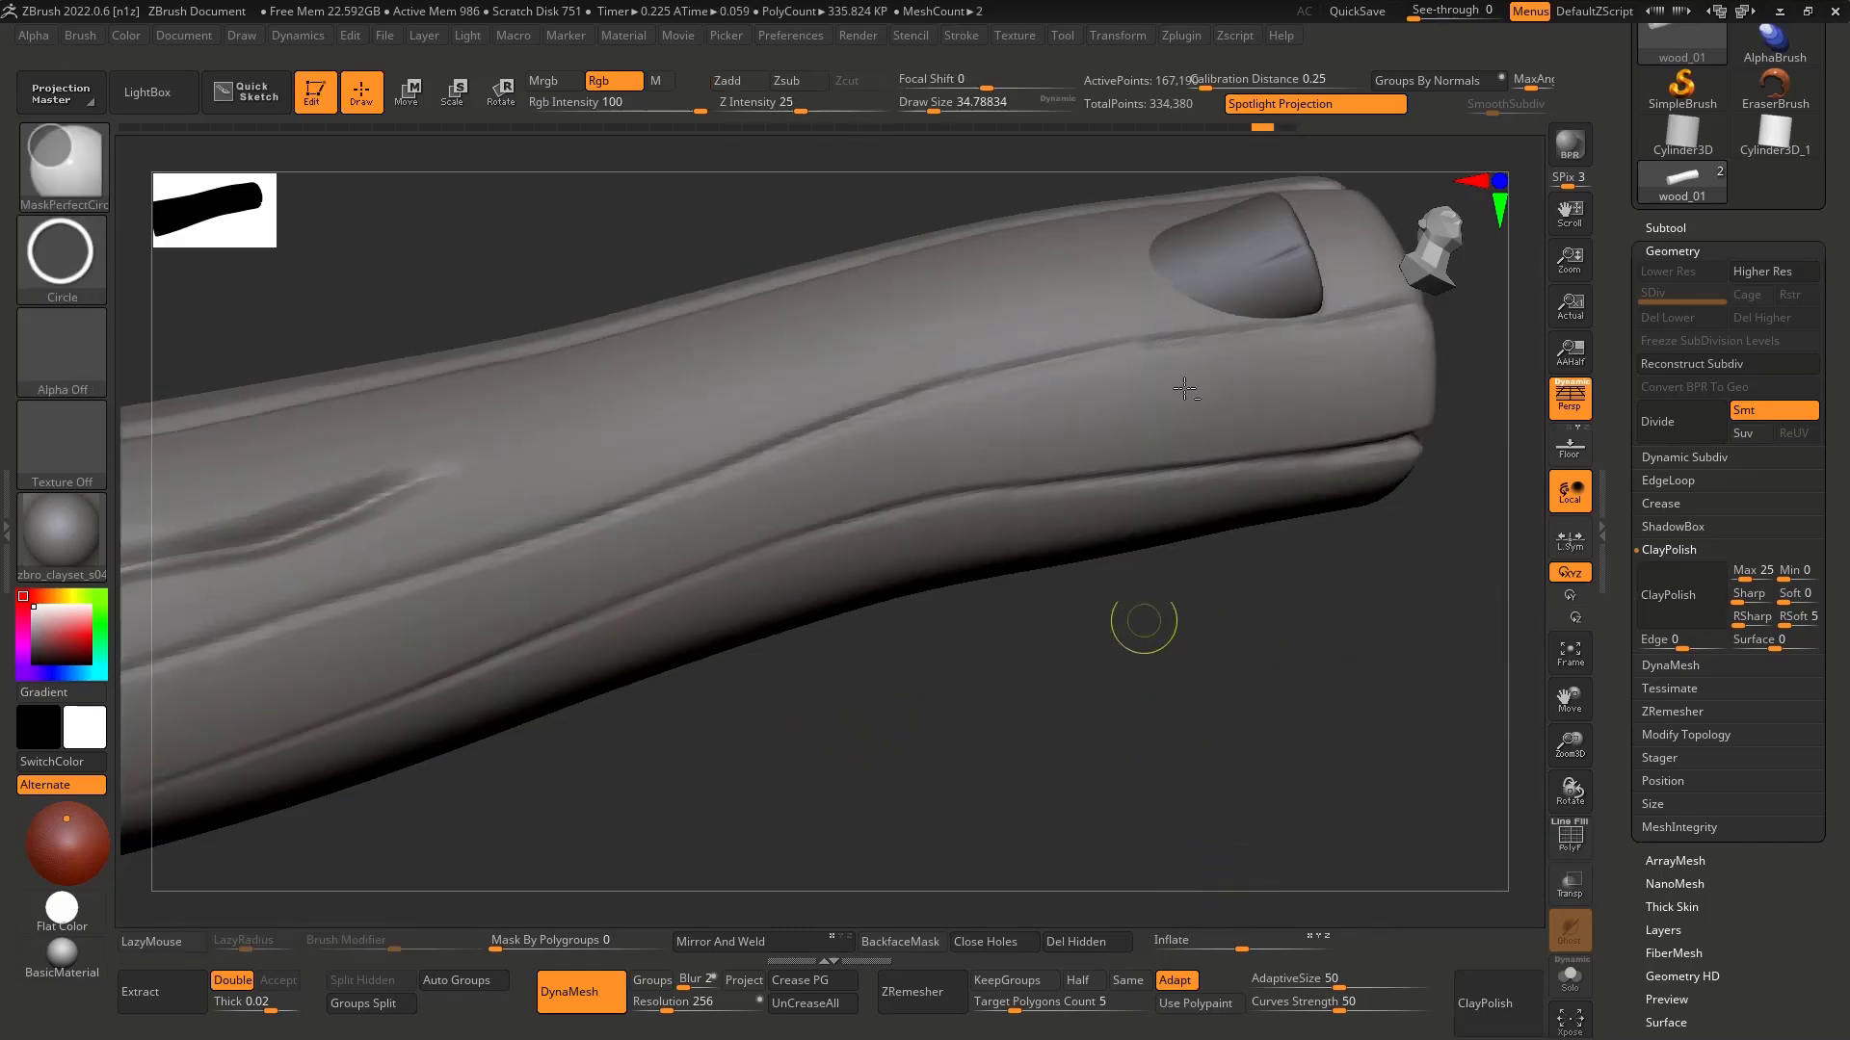
{"action": "left_click_drag", "start_coordinate": [1197, 129], "coordinate": [1188, 134]}
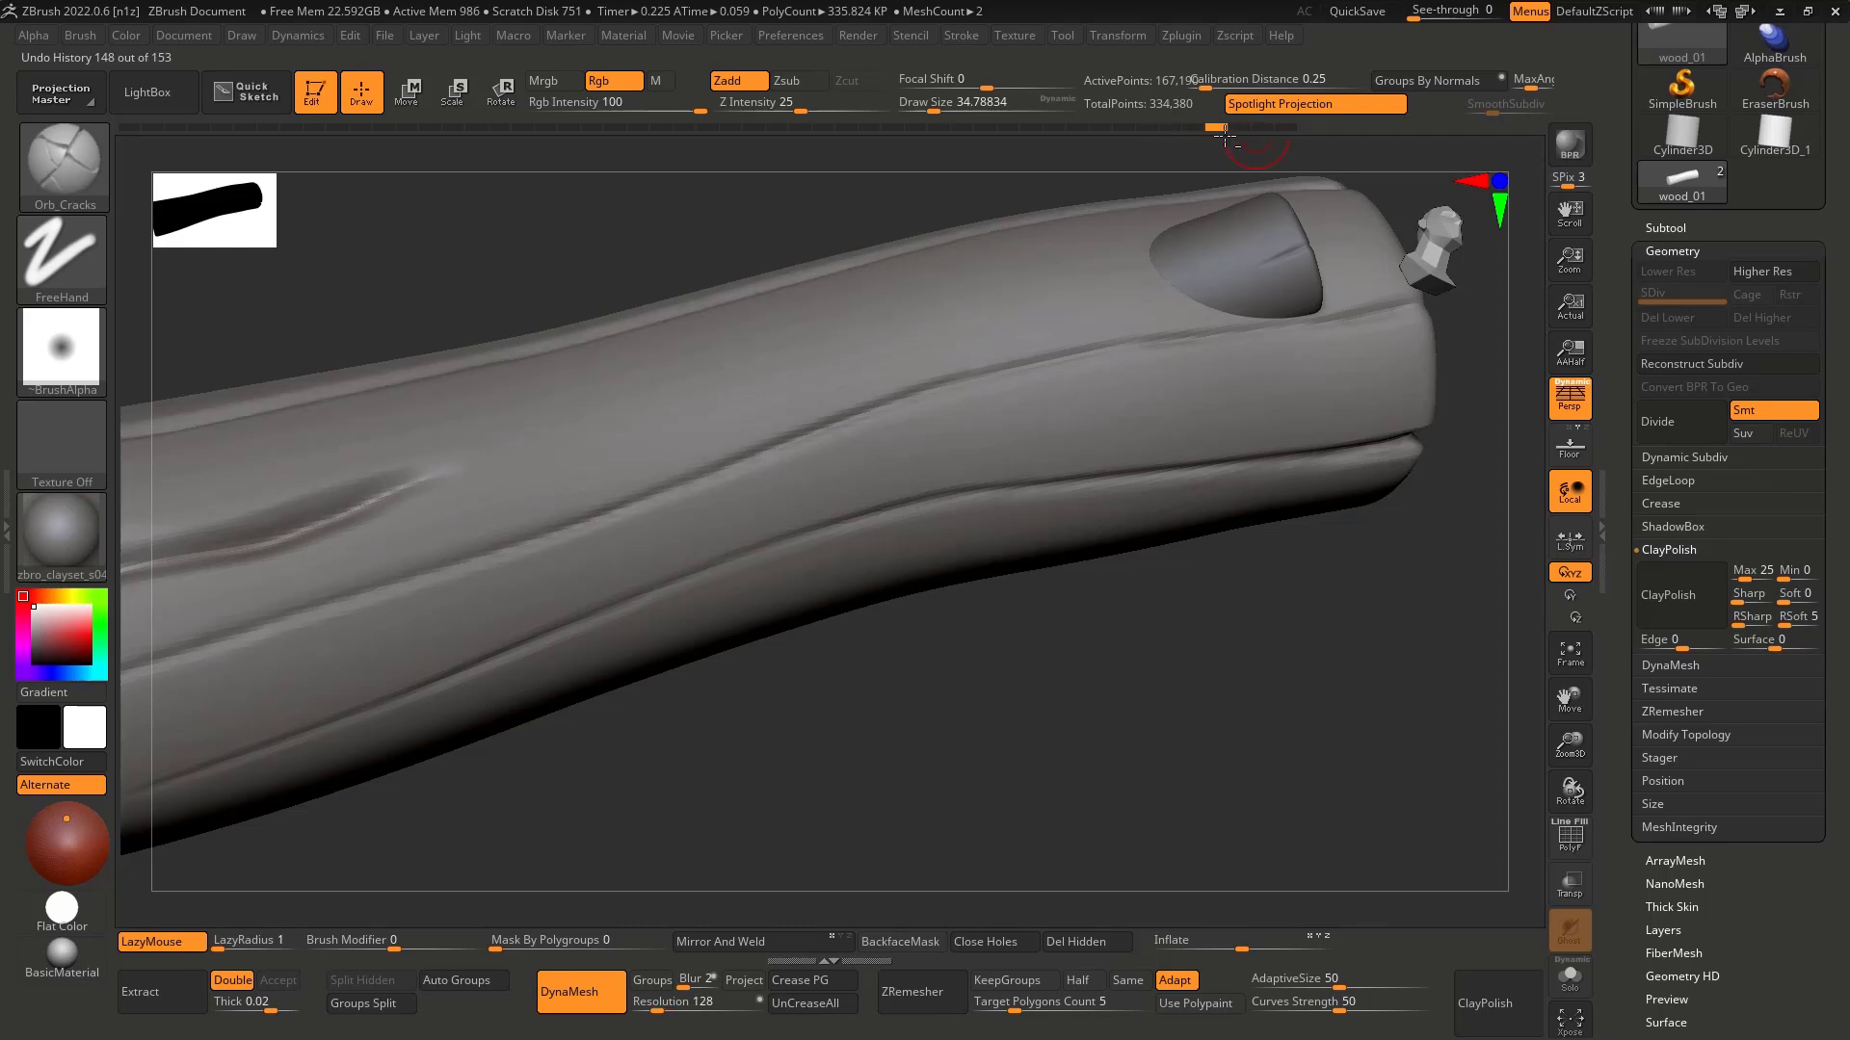
{"action": "left_click_drag", "start_coordinate": [1263, 138], "coordinate": [1256, 135]}
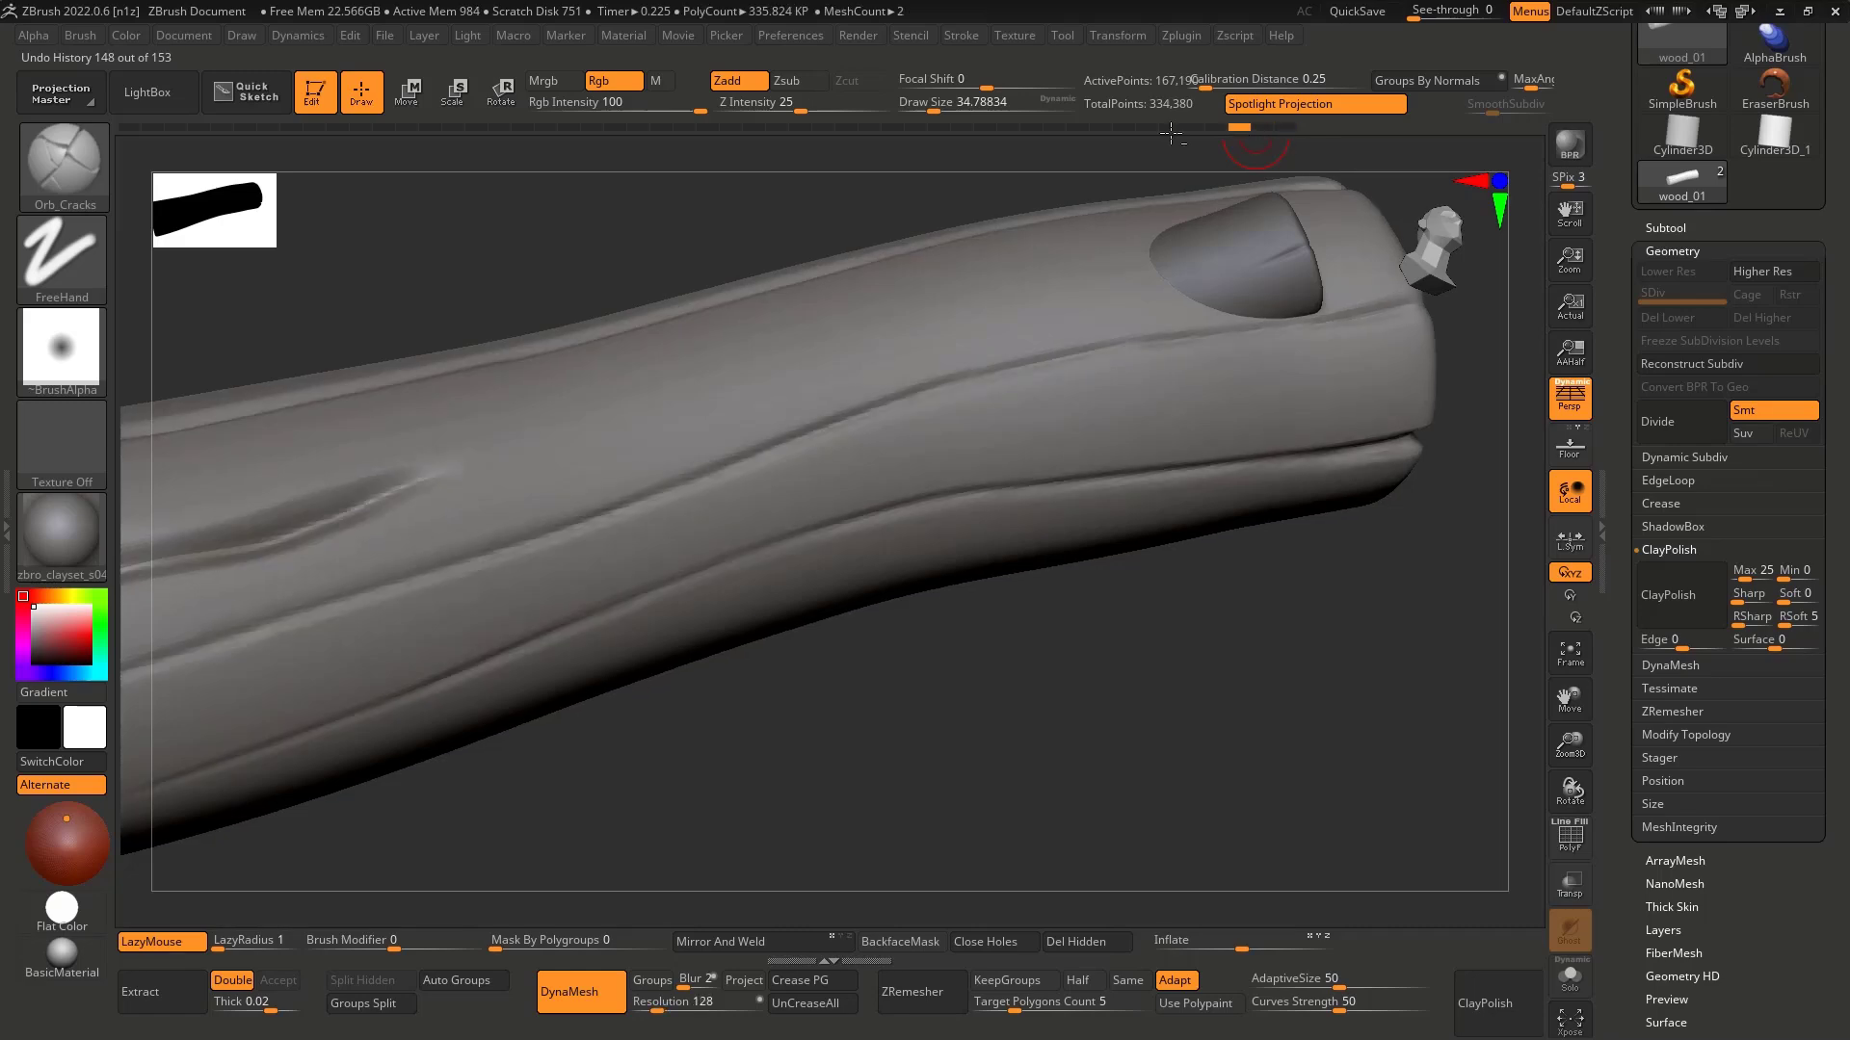
Step: Check the unpolished post's wireframe and apply ClayPolish with Max 25
{"action": "key", "text": "shift+f"}
{"action": "key", "text": "shift+f"}
{"action": "left_click", "coordinate": [1671, 598]}
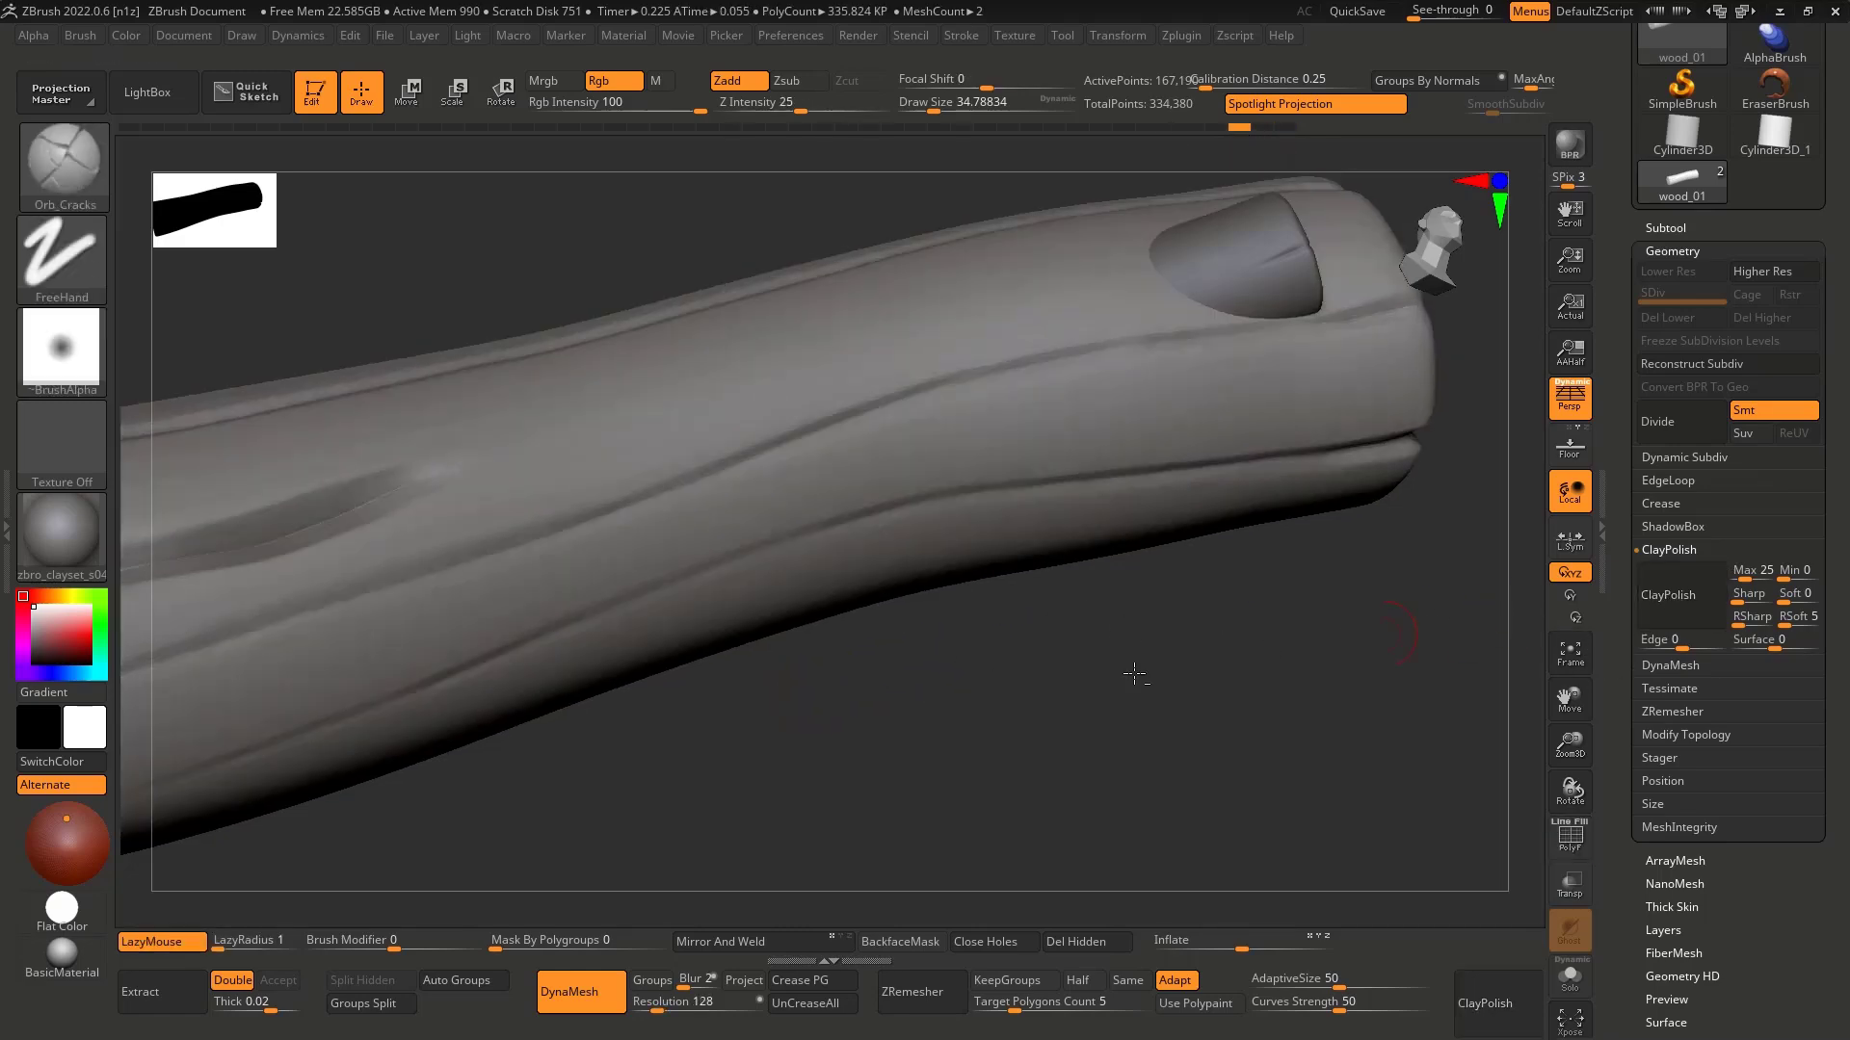
Step: Switch the mask brush to MaskPen and clear the stray circular mask from the post
{"action": "left_click_drag", "start_coordinate": [893, 677], "coordinate": [1040, 902], "text": "ctrl"}
{"action": "left_click", "coordinate": [64, 166], "text": "ctrl"}
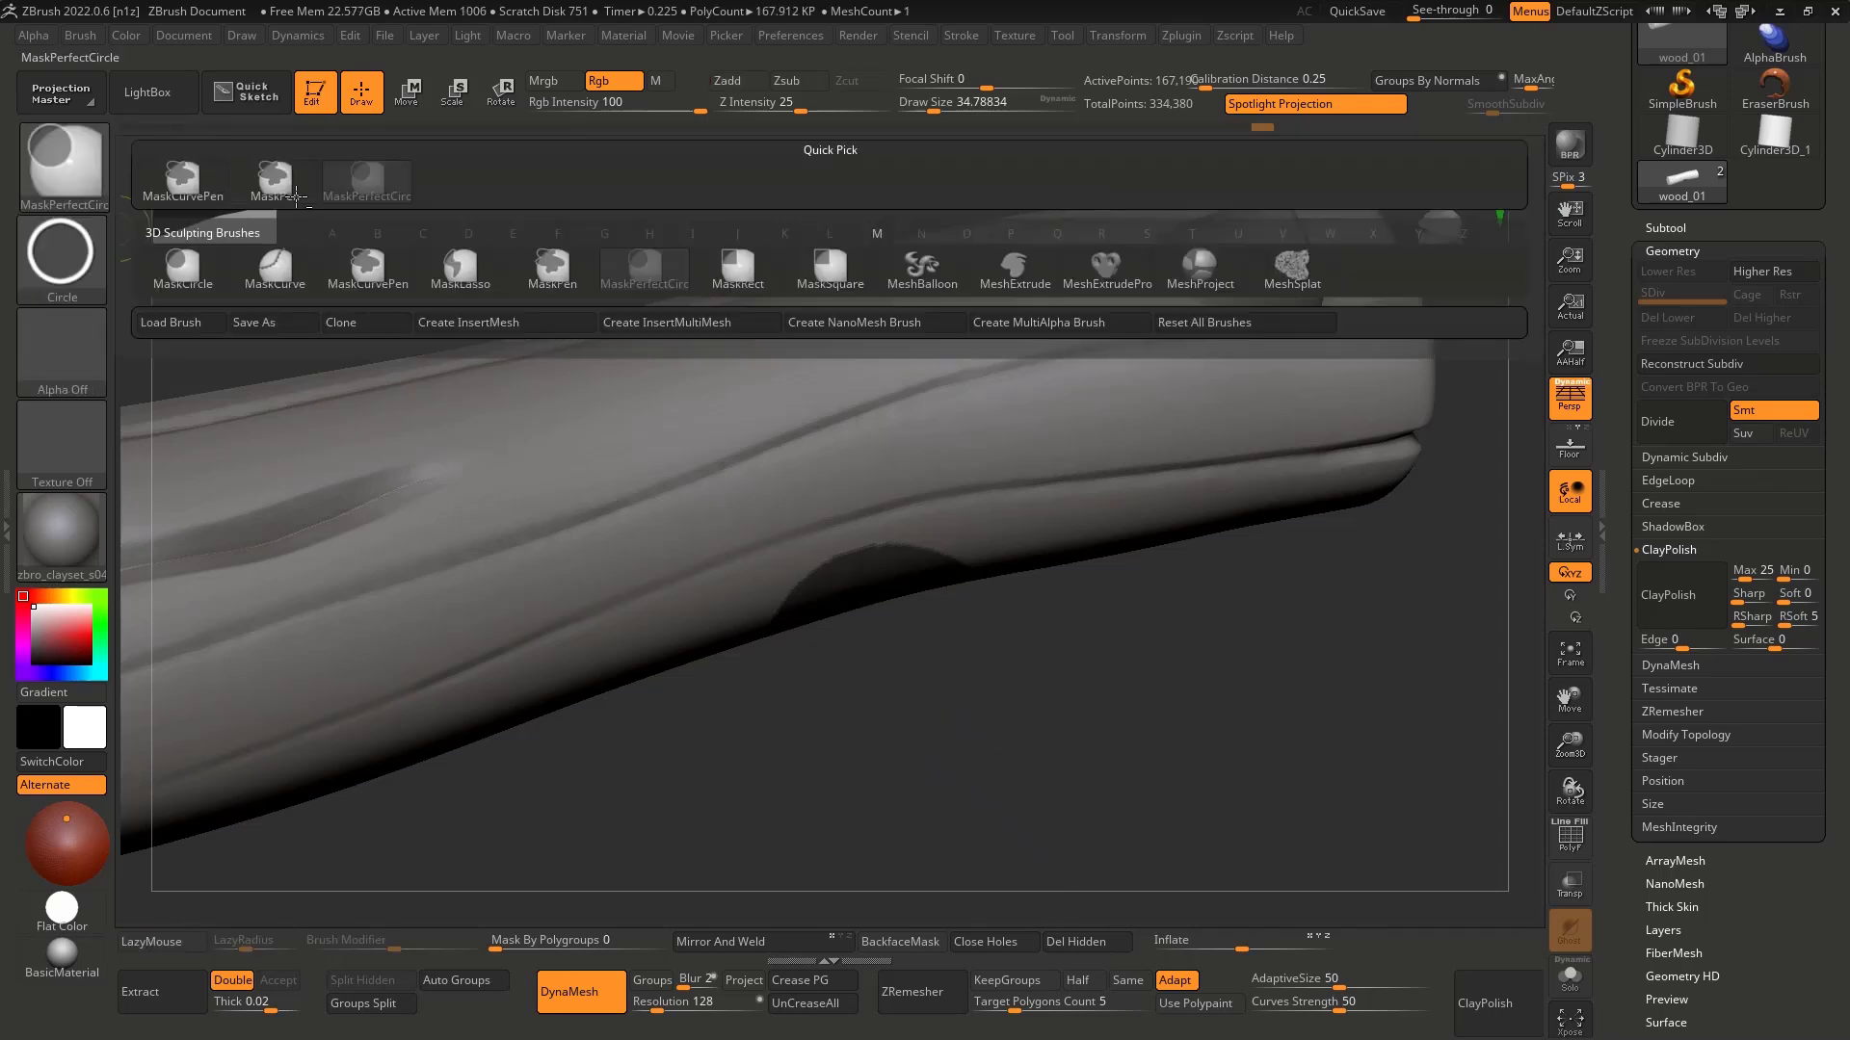
{"action": "left_click", "coordinate": [186, 185], "text": "ctrl"}
{"action": "left_click_drag", "start_coordinate": [1162, 848], "coordinate": [1069, 732], "text": "ctrl"}
{"action": "mouse_move", "coordinate": [1126, 828]}
{"action": "right_mouse_down", "text": "ctrl"}
{"action": "mouse_move", "coordinate": [777, 602]}
{"action": "mouse_move", "coordinate": [819, 698]}
{"action": "right_mouse_up", "text": "ctrl"}
{"action": "right_click_drag", "start_coordinate": [769, 643], "coordinate": [761, 819]}
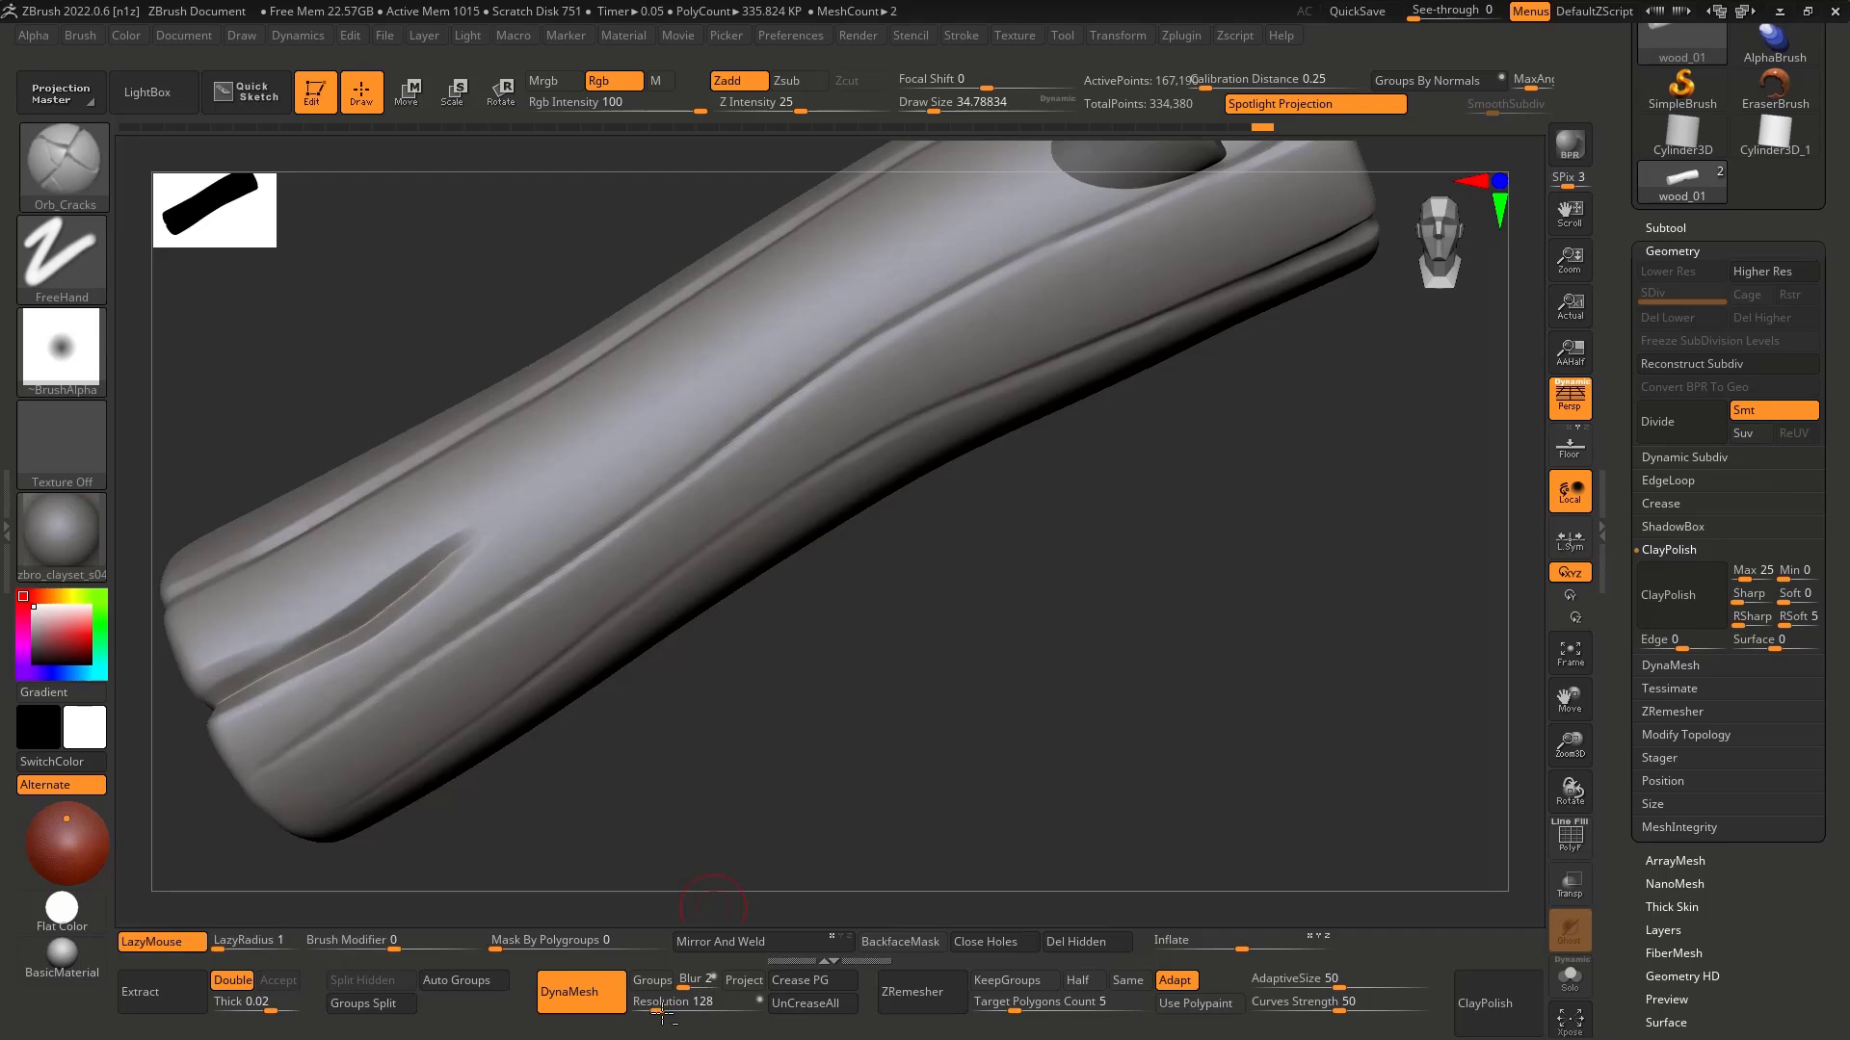
Step: Try remeshing the polished post with DynaMesh at resolution 256
{"action": "left_click", "coordinate": [666, 1004]}
{"action": "type", "text": "256"}
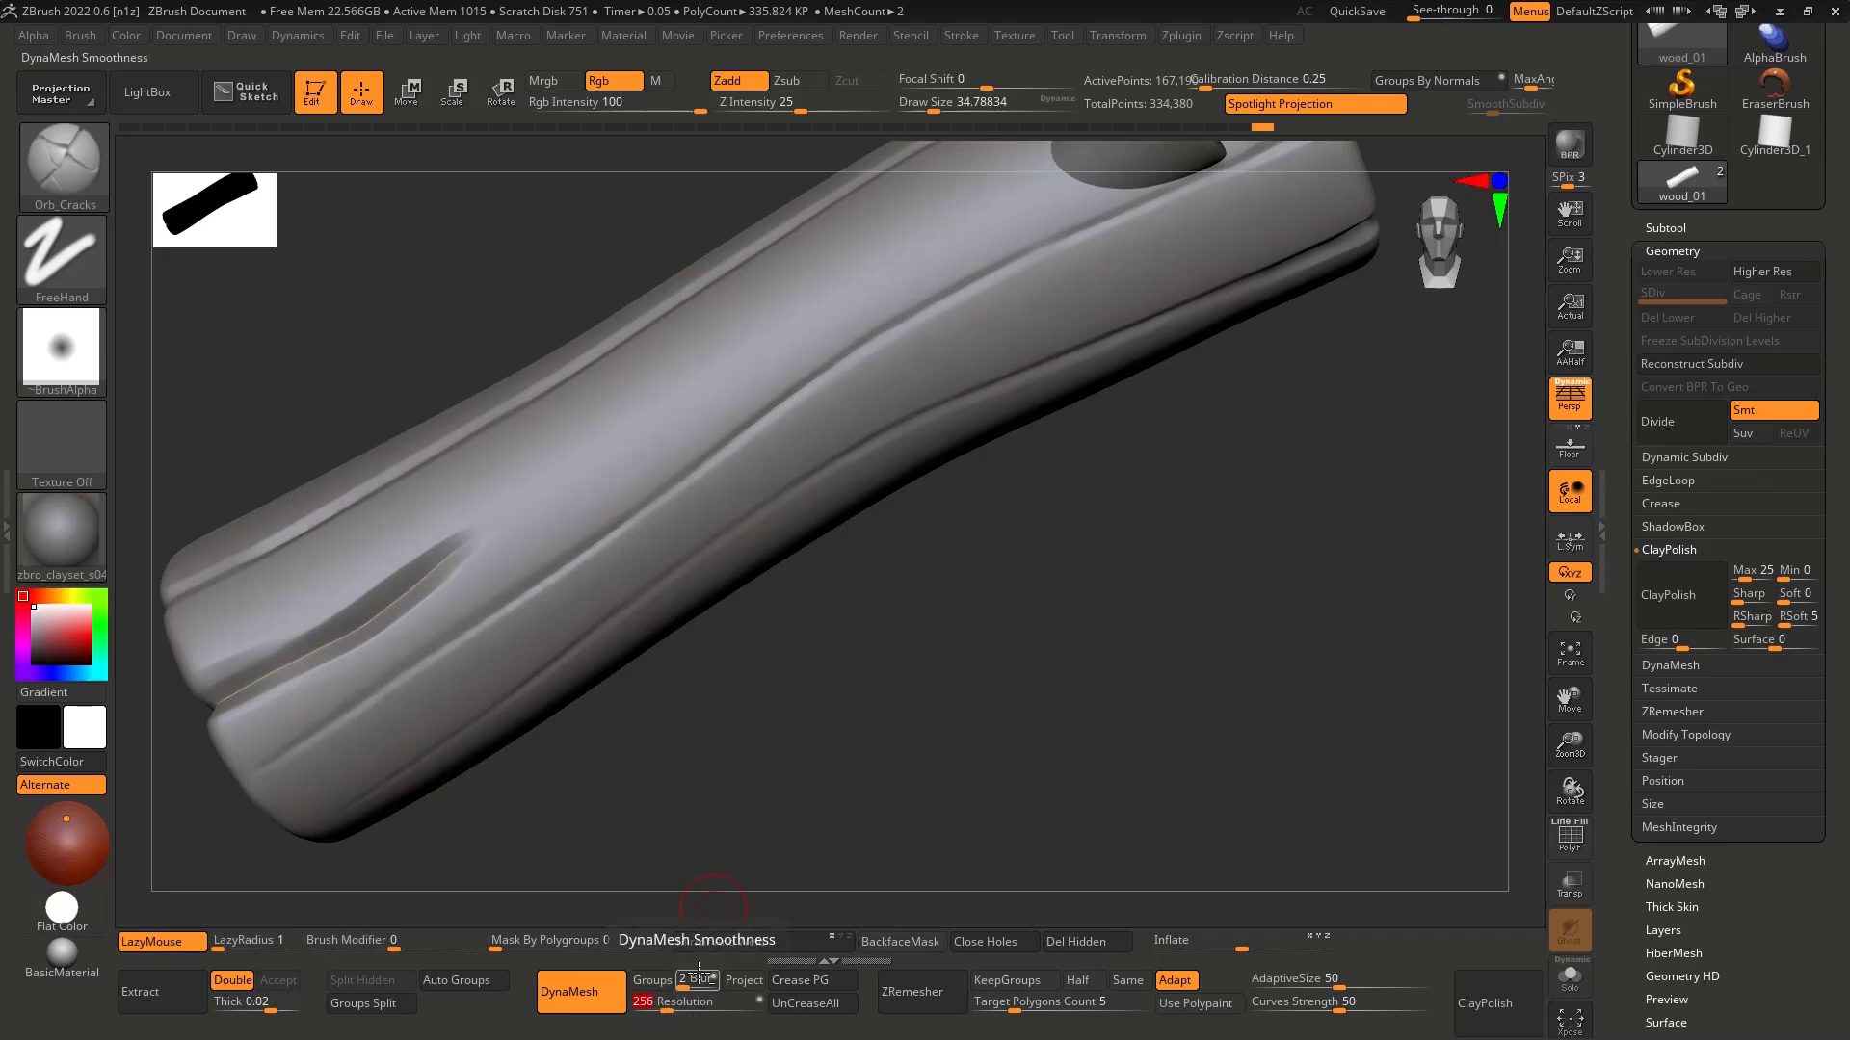
{"action": "right_click_drag", "start_coordinate": [1047, 647], "coordinate": [983, 599], "text": "ctrl"}
{"action": "left_click_drag", "start_coordinate": [999, 609], "coordinate": [1048, 748], "text": "ctrl"}
{"action": "mouse_move", "coordinate": [950, 675]}
{"action": "right_mouse_down"}
{"action": "mouse_move", "coordinate": [919, 598]}
{"action": "mouse_move", "coordinate": [932, 725]}
{"action": "right_mouse_up"}
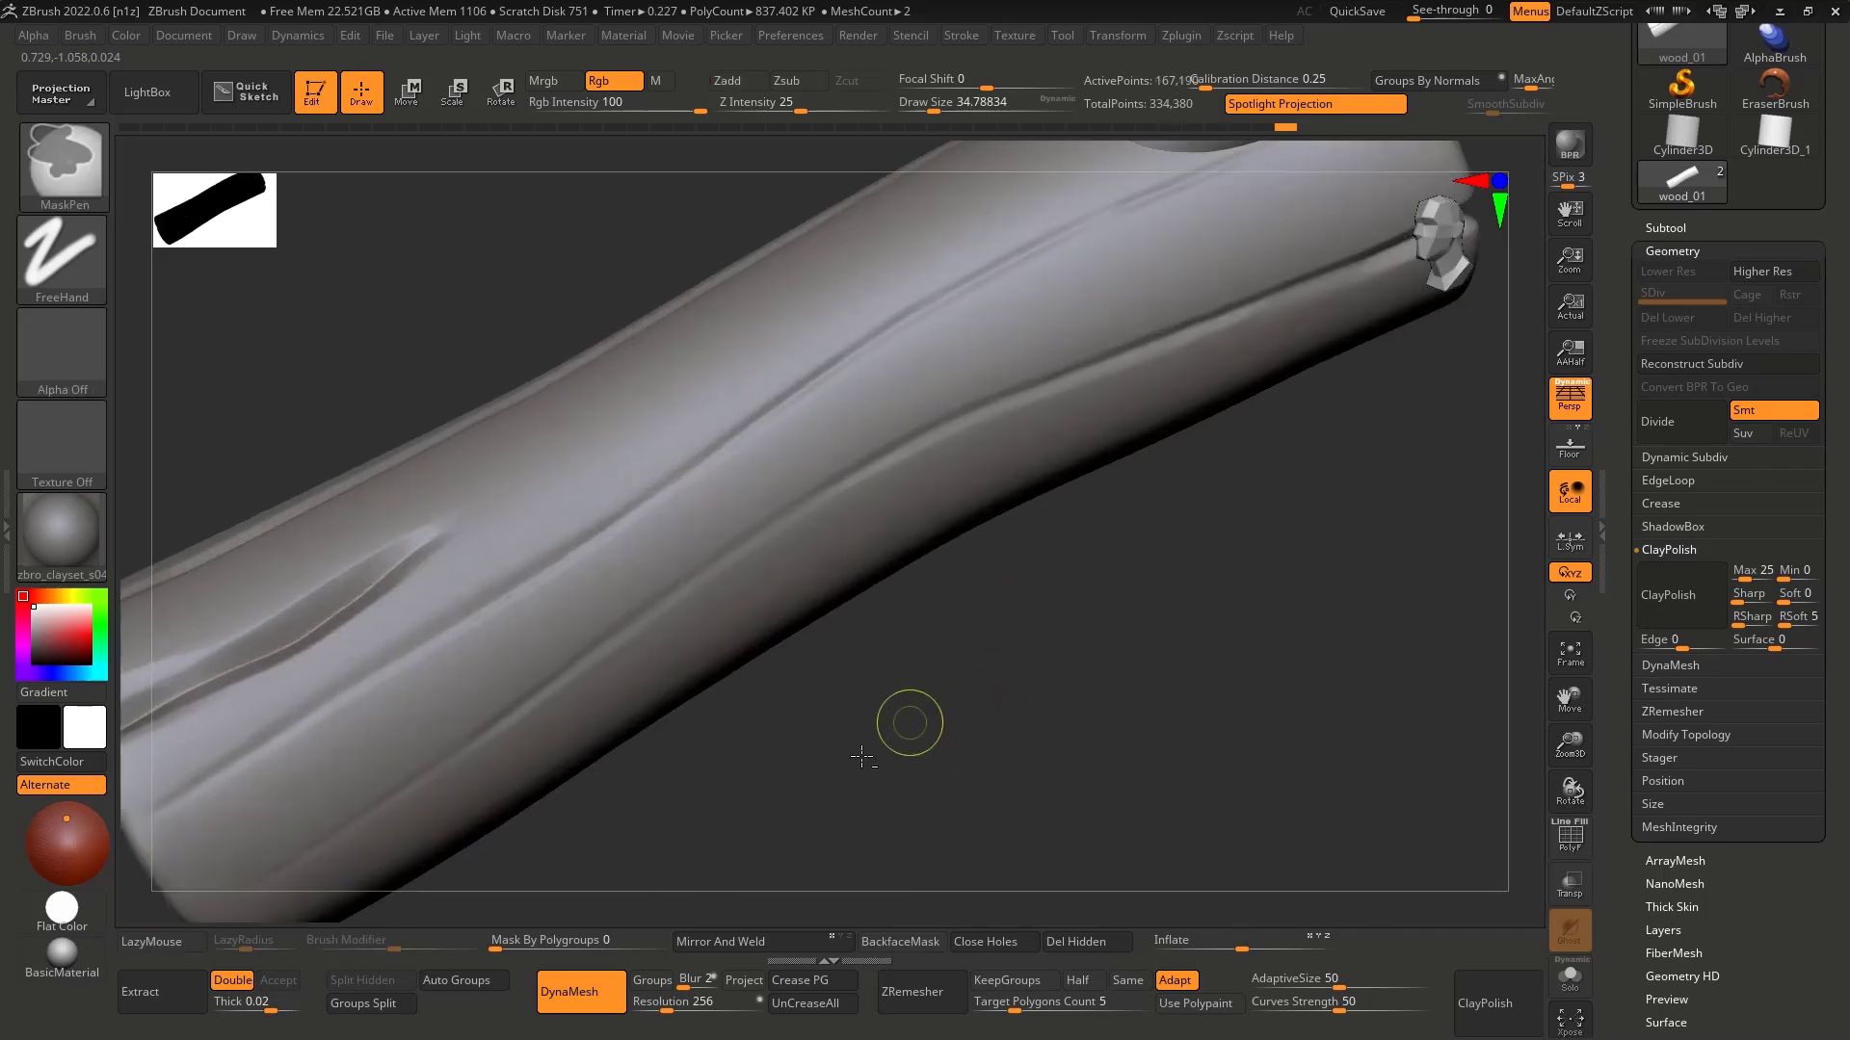
{"action": "key", "text": "ctrl+z"}
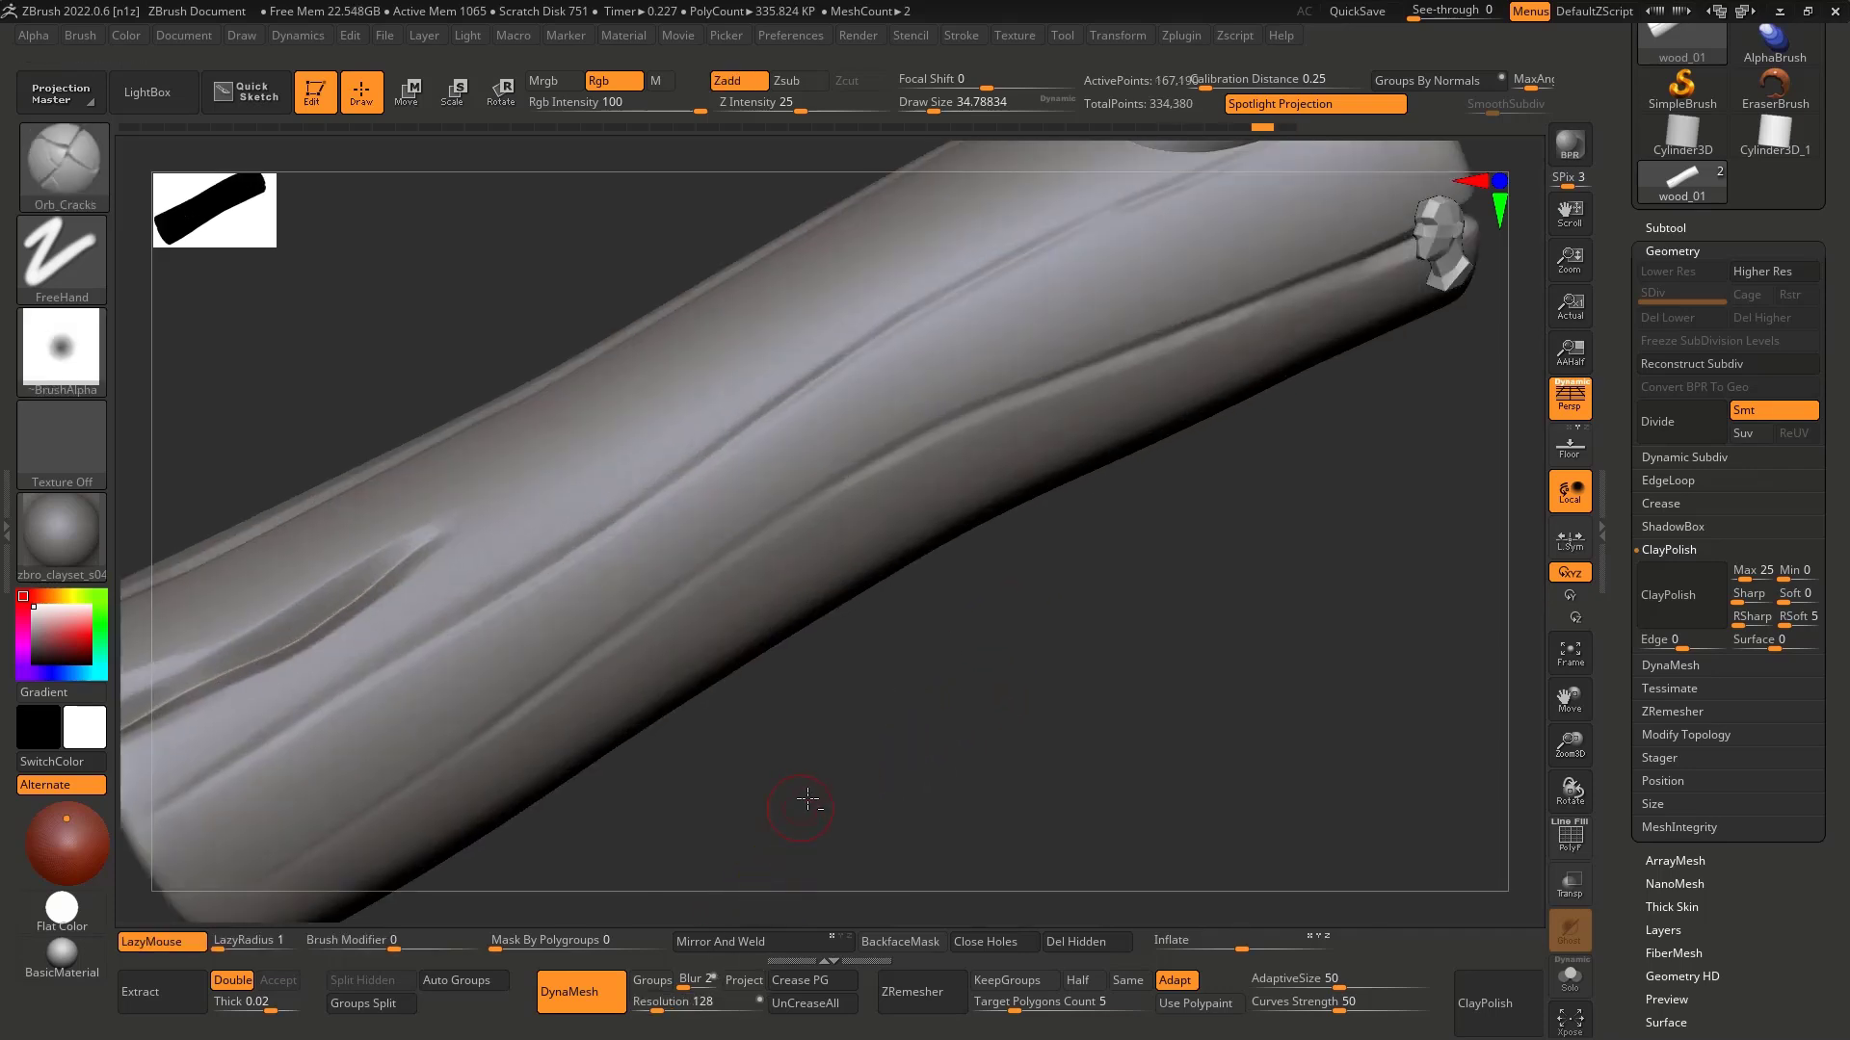
Step: Divide the post to subdivision level 2 and inspect its long cracks and top face
{"action": "key", "text": "ctrl+d"}
{"action": "mouse_move", "coordinate": [822, 726]}
{"action": "right_mouse_down"}
{"action": "mouse_move", "coordinate": [858, 723]}
{"action": "mouse_move", "coordinate": [858, 614]}
{"action": "mouse_move", "coordinate": [797, 669]}
{"action": "mouse_move", "coordinate": [688, 679]}
{"action": "mouse_move", "coordinate": [549, 613]}
{"action": "right_mouse_up"}
{"action": "mouse_move", "coordinate": [549, 613]}
{"action": "right_mouse_down", "text": "ctrl"}
{"action": "mouse_move", "coordinate": [531, 671]}
{"action": "mouse_move", "coordinate": [520, 636]}
{"action": "right_mouse_up", "text": "ctrl"}
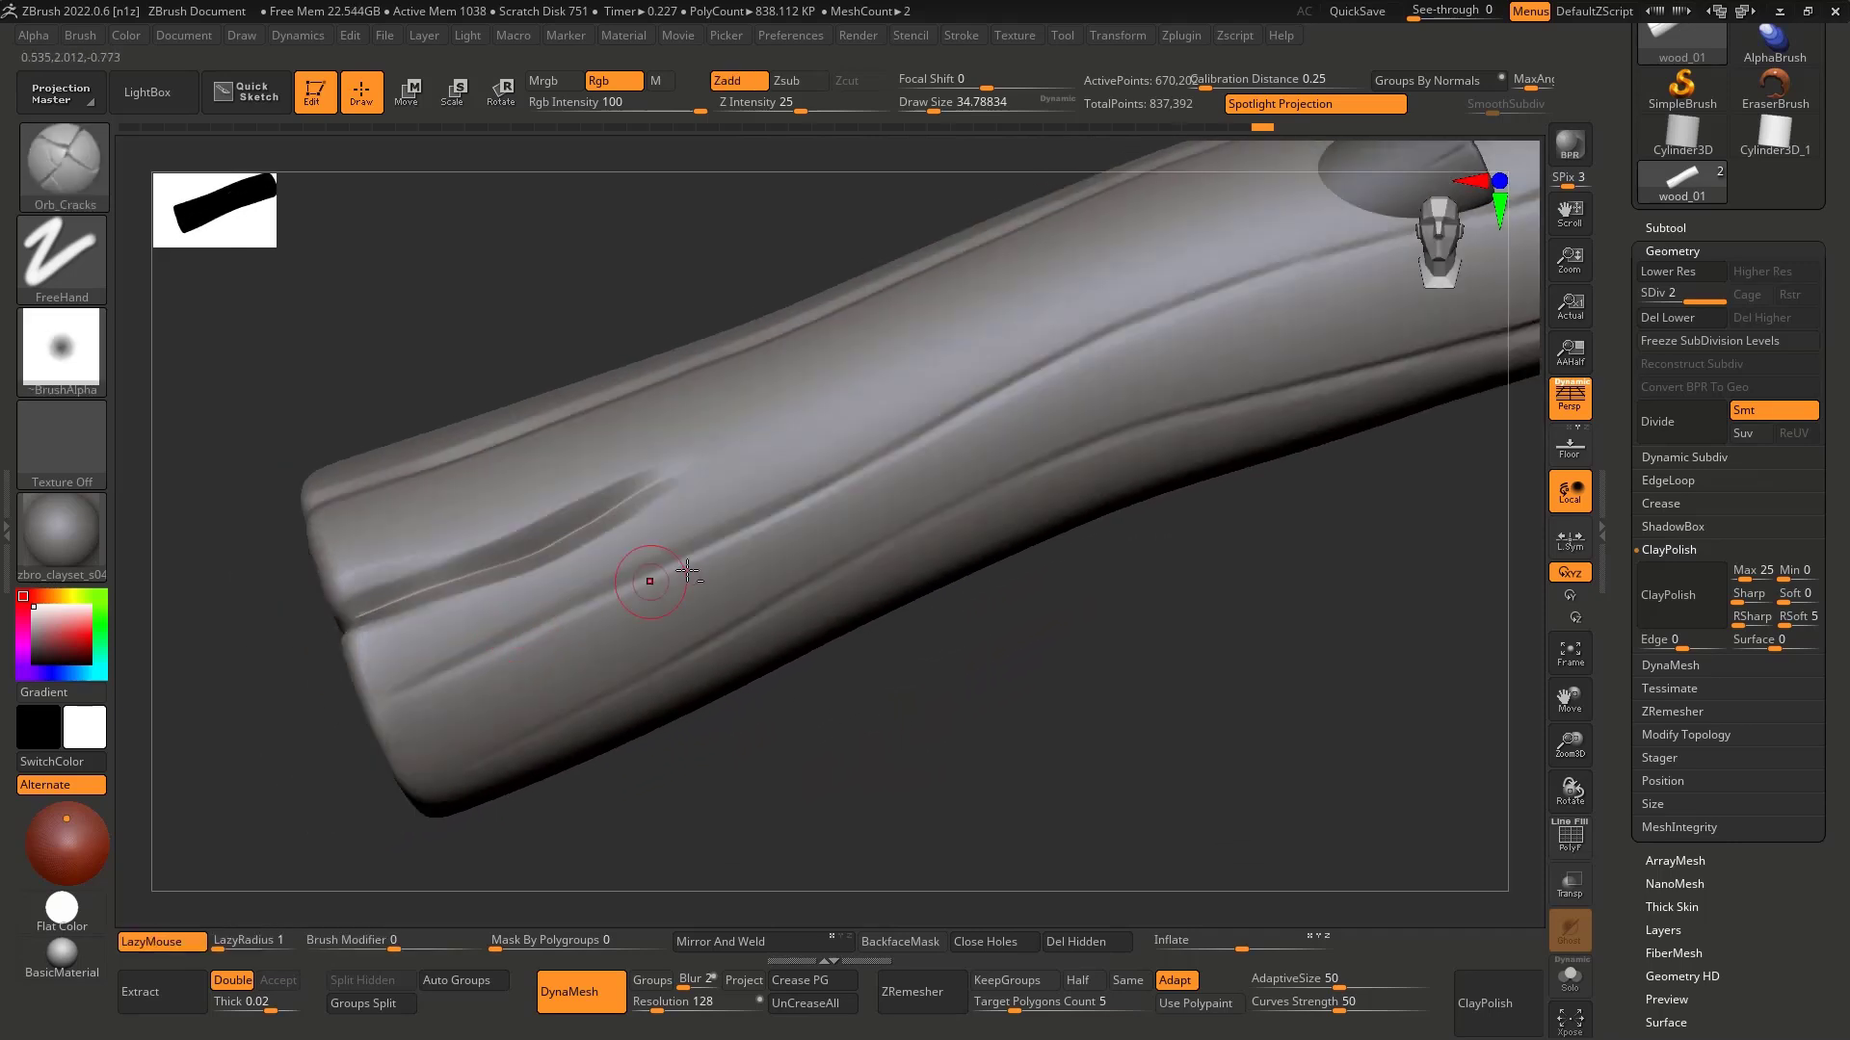
{"action": "key", "text": "s"}
{"action": "right_click_drag", "start_coordinate": [755, 553], "coordinate": [1024, 485]}
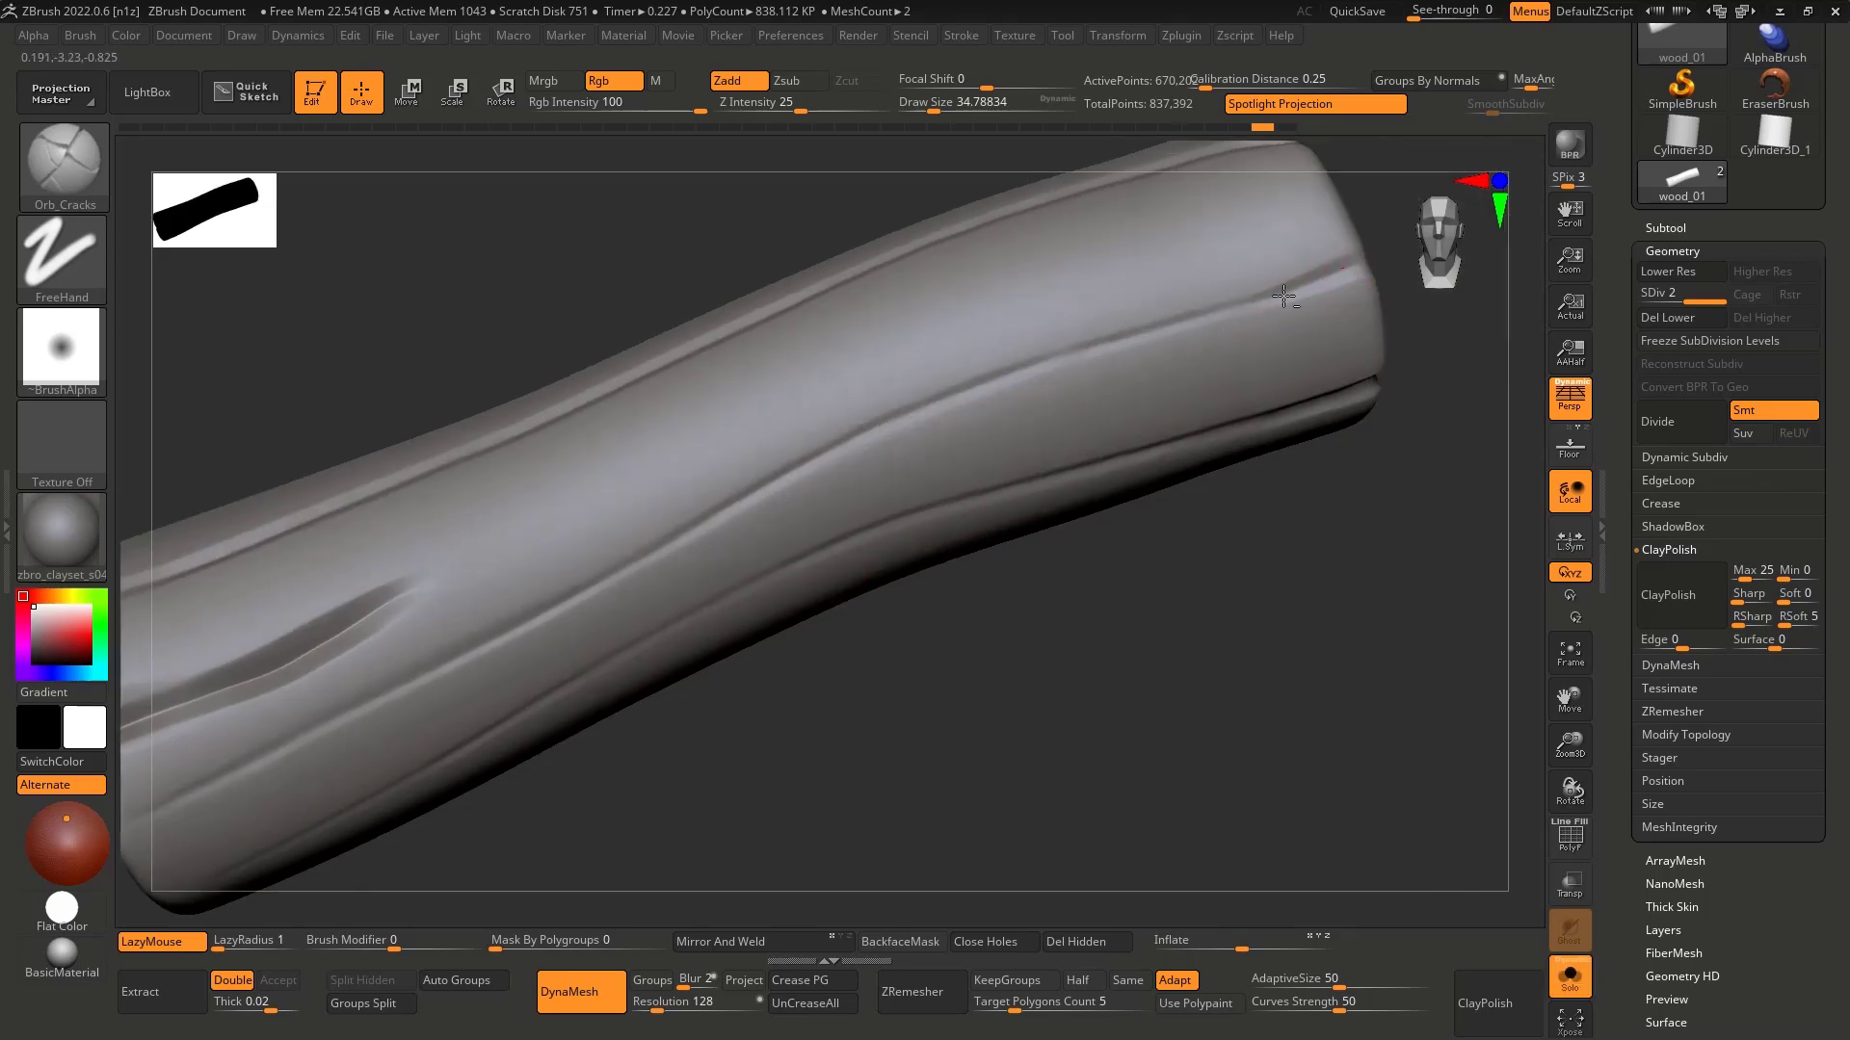
{"action": "right_click_drag", "start_coordinate": [1122, 380], "coordinate": [1048, 364]}
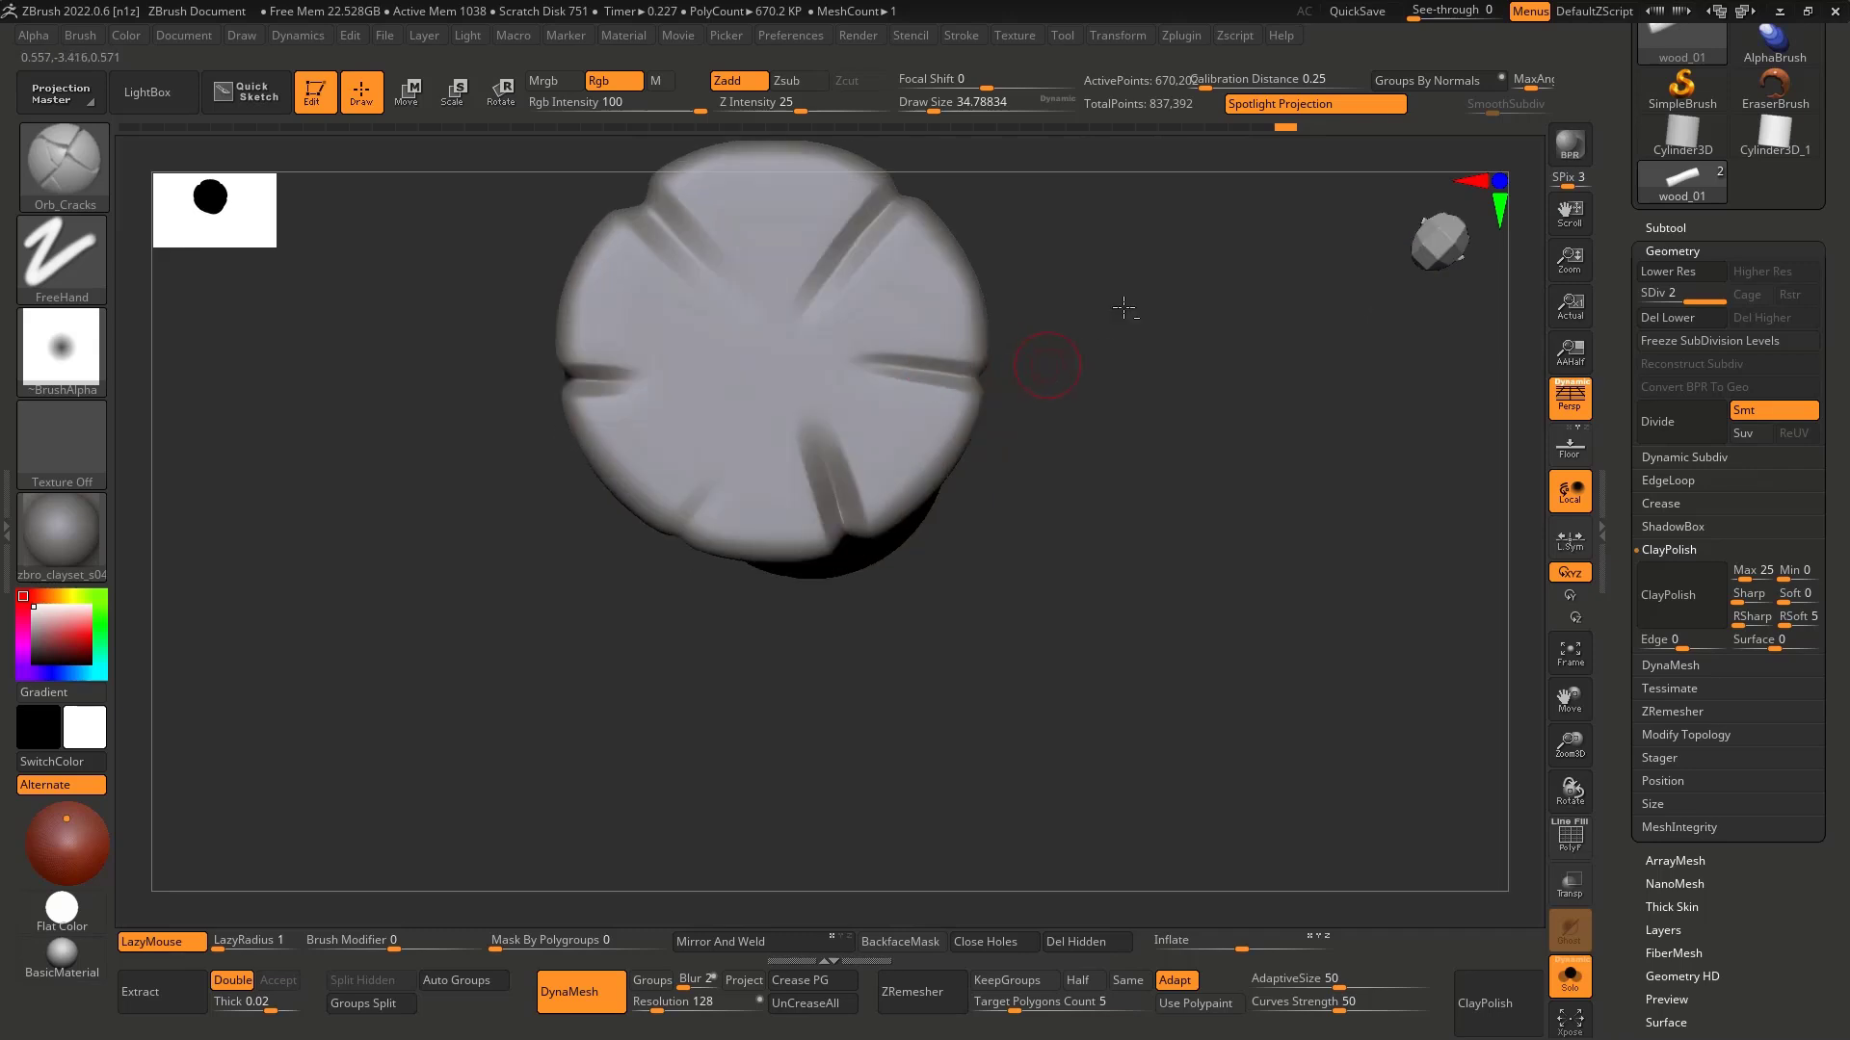
{"action": "mouse_move", "coordinate": [1124, 308]}
{"action": "right_mouse_down"}
{"action": "mouse_move", "coordinate": [1011, 446]}
{"action": "mouse_move", "coordinate": [1057, 463]}
{"action": "mouse_move", "coordinate": [1040, 451]}
{"action": "right_mouse_up"}
Step: Switch the mask brush to MaskLasso with the post's top end in side view
{"action": "key", "text": "ctrl"}
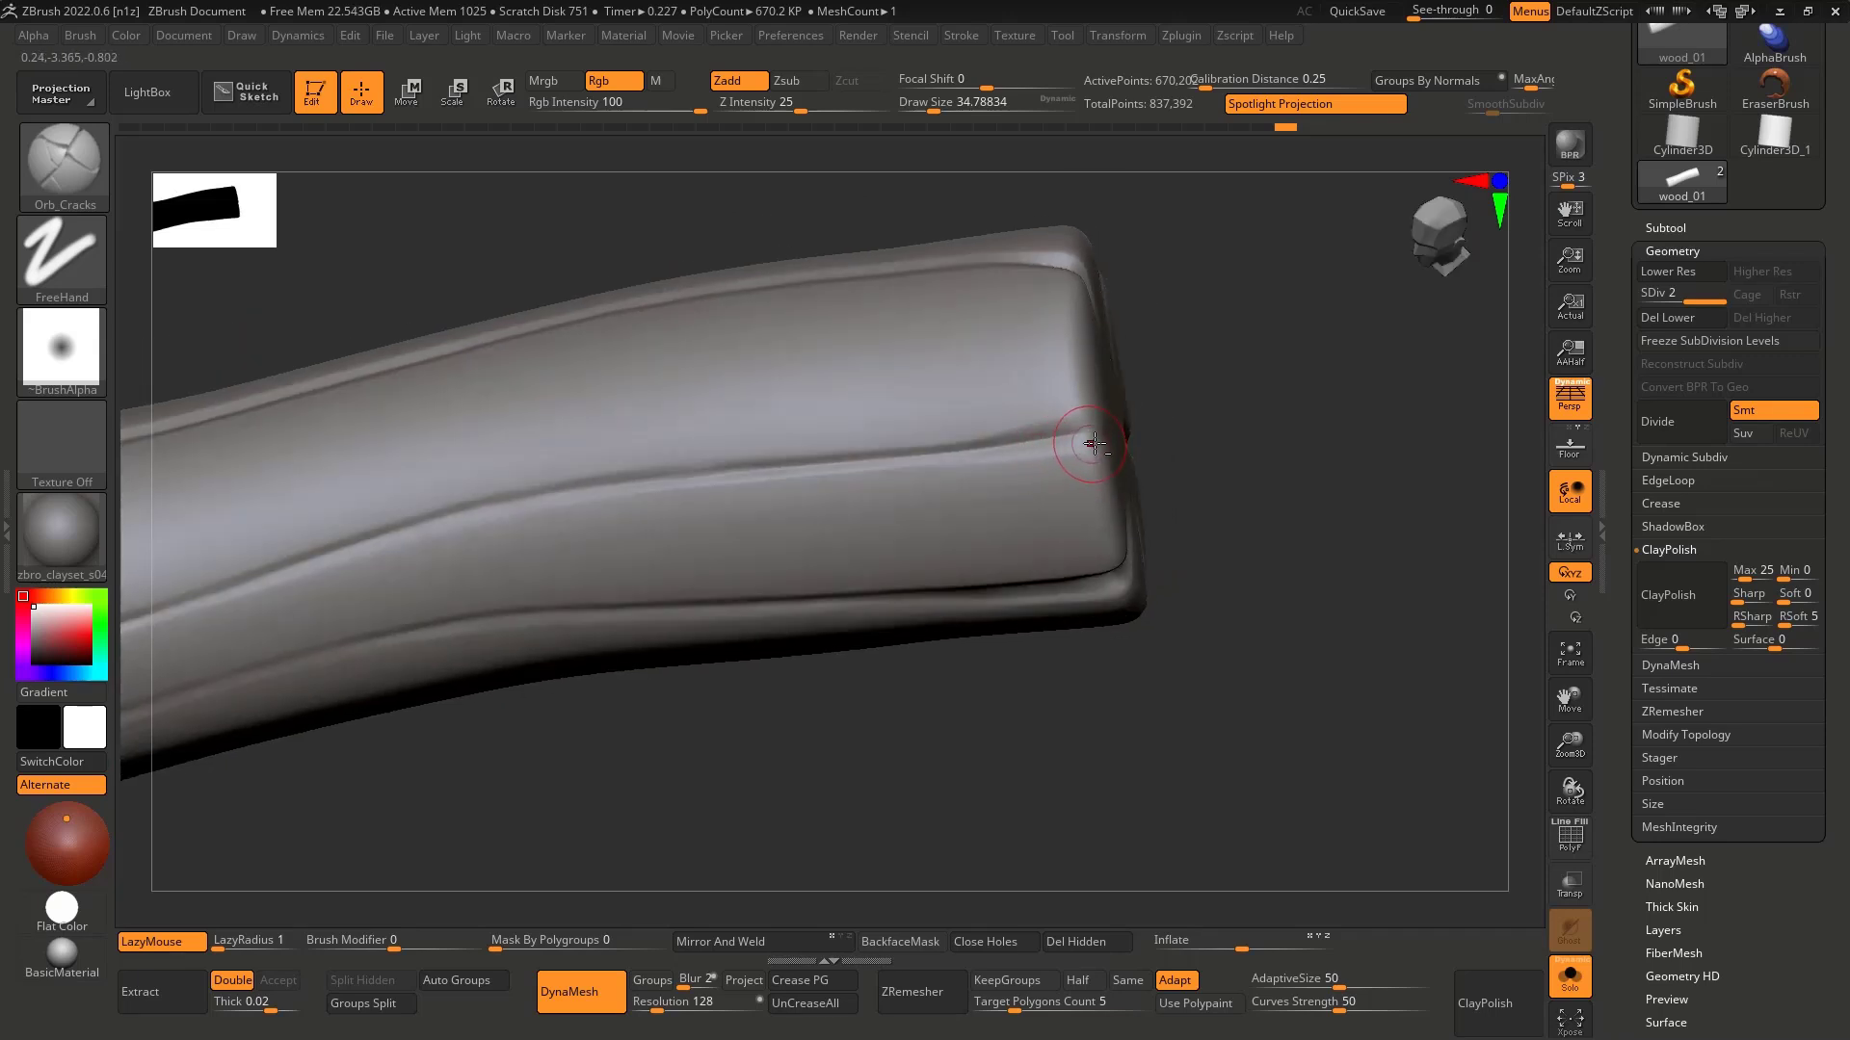
{"action": "key", "text": "ctrl+b"}
{"action": "key", "text": "m"}
{"action": "left_click", "coordinate": [460, 267]}
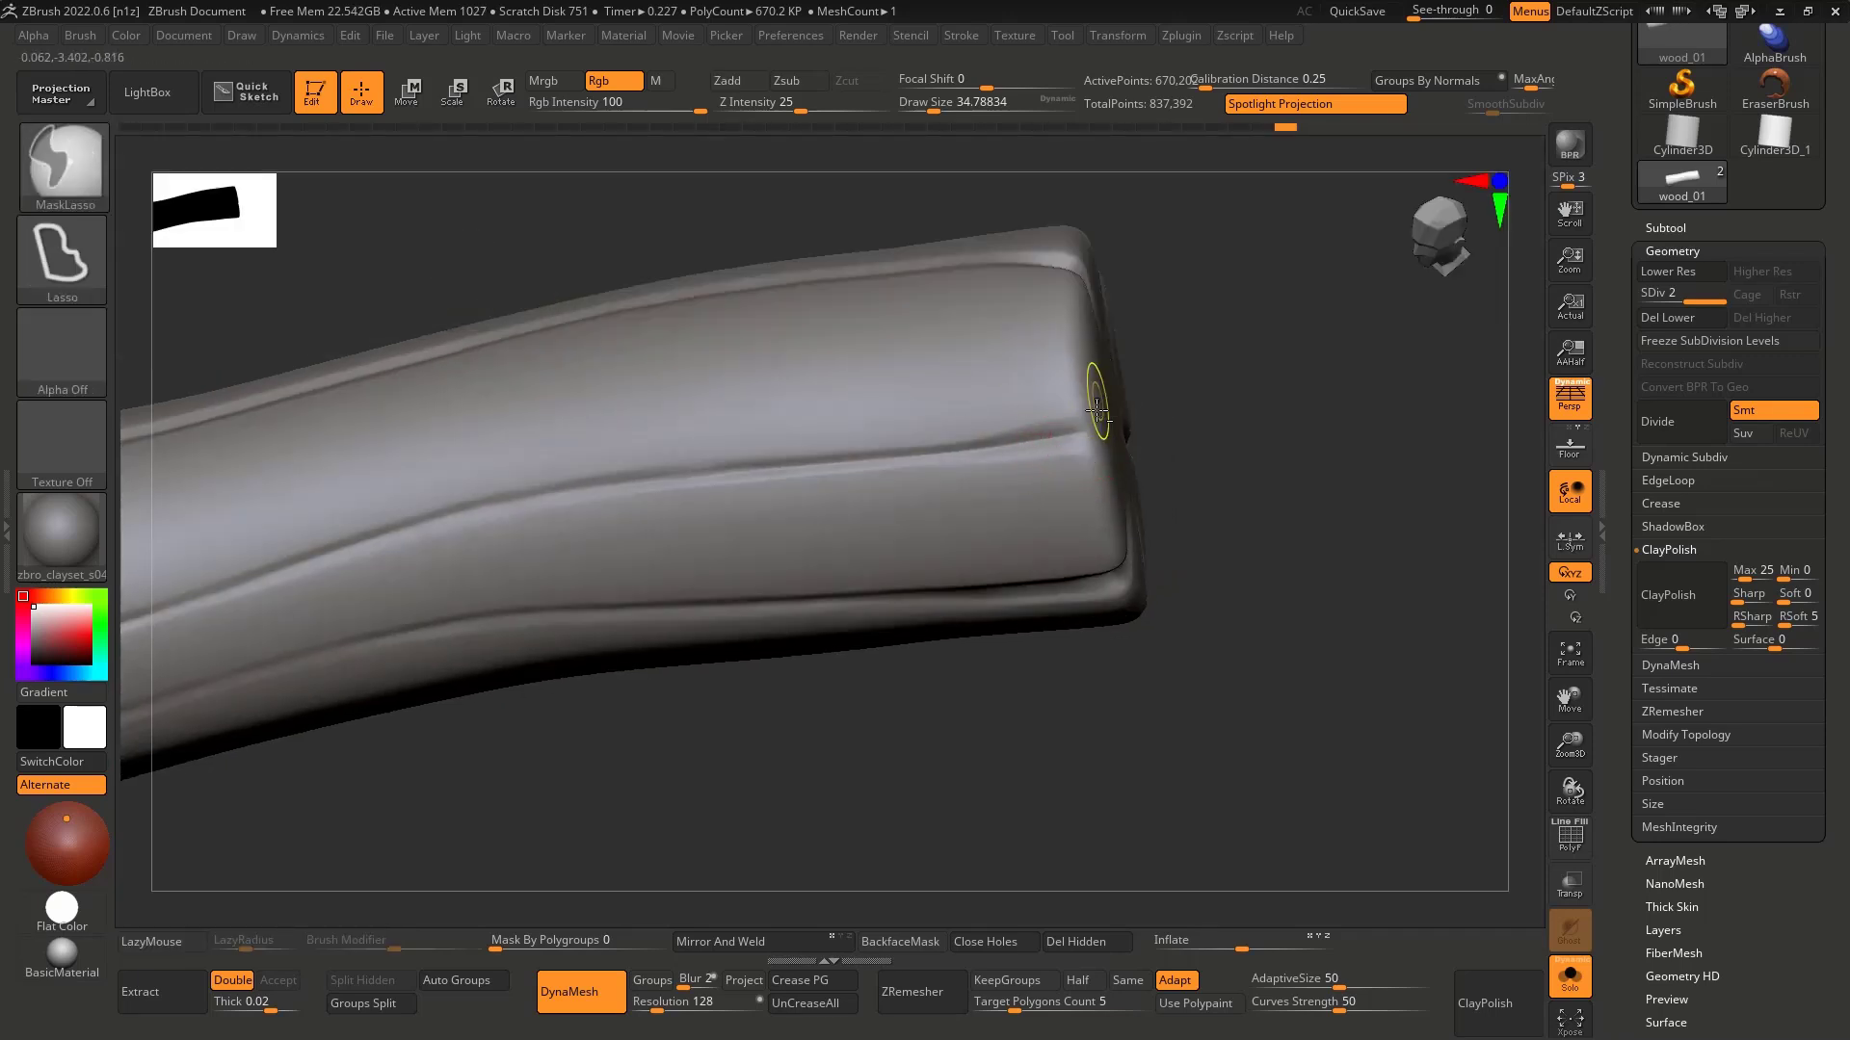
Step: Try masking all but one strip between the cracks at the post's top end and pulling that strip outward
{"action": "mouse_move", "coordinate": [1095, 392]}
{"action": "left_mouse_down", "text": "ctrl"}
{"action": "mouse_move", "coordinate": [980, 648]}
{"action": "mouse_move", "coordinate": [1124, 529]}
{"action": "left_mouse_up", "text": "ctrl"}
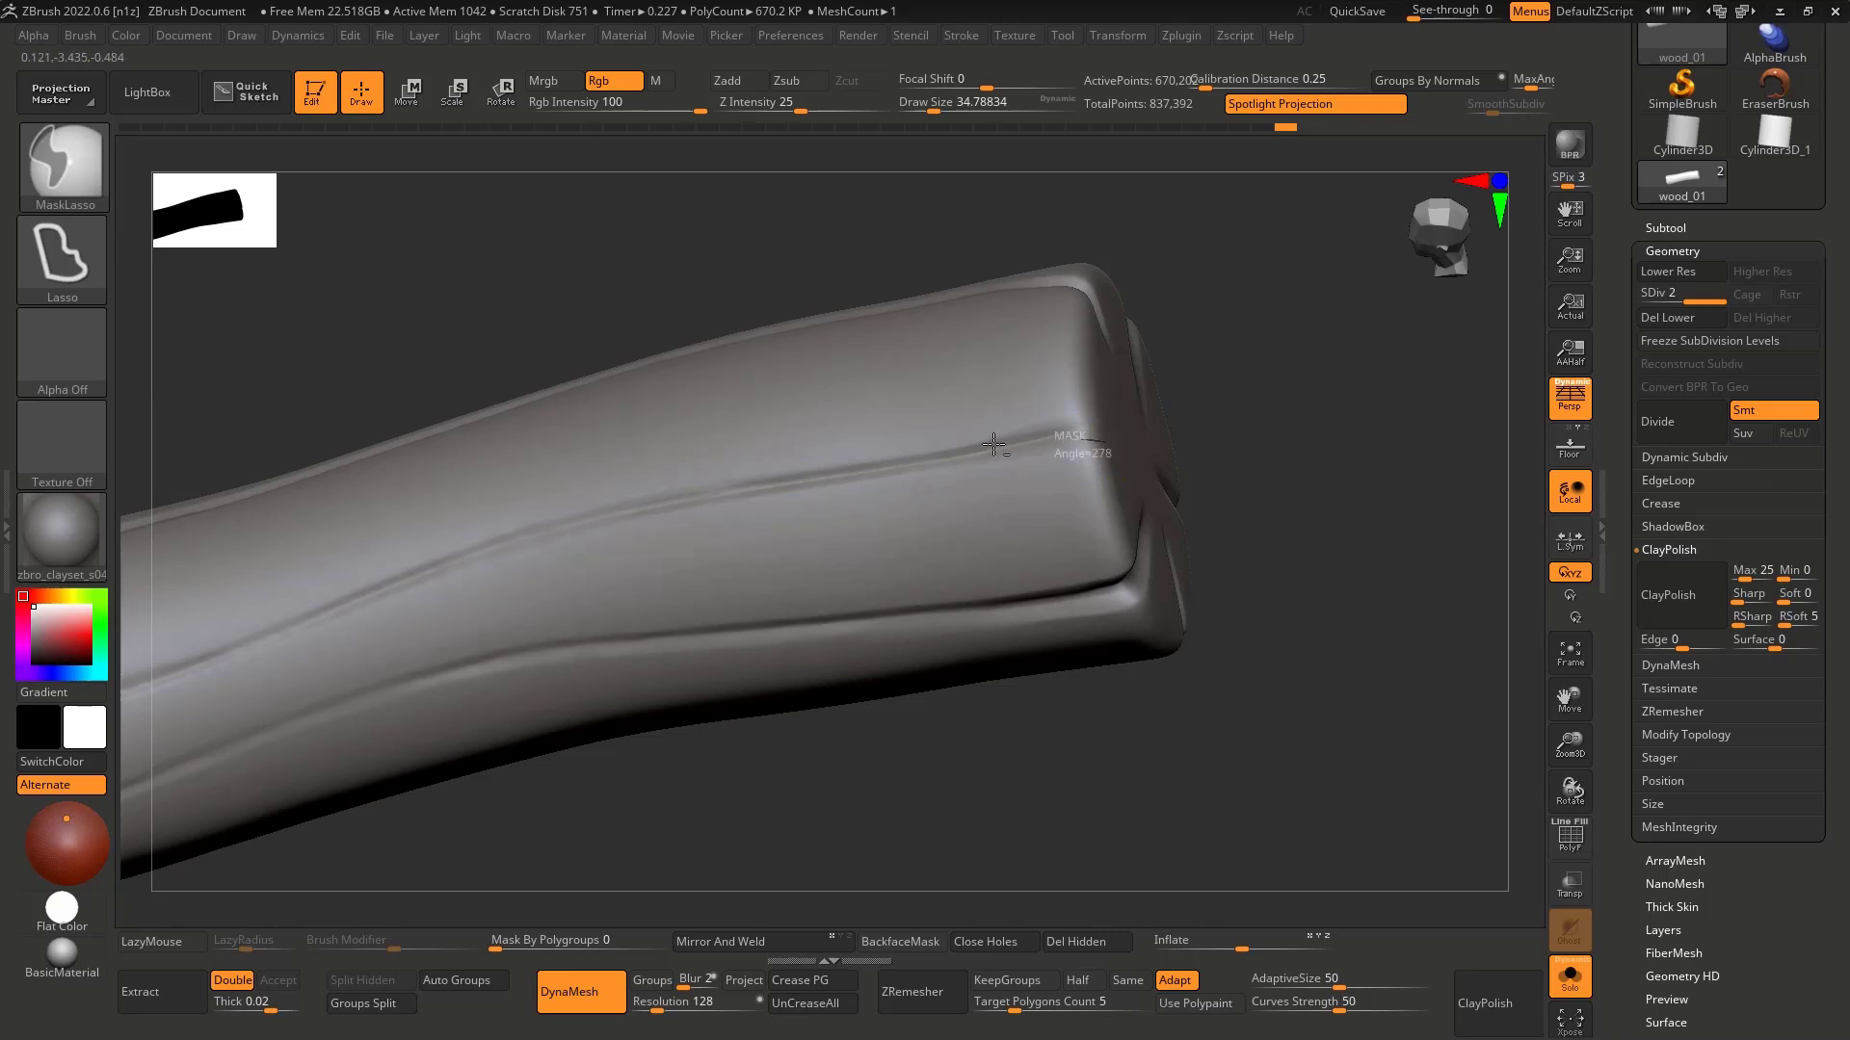
{"action": "mouse_move", "coordinate": [653, 518]}
{"action": "left_mouse_down", "text": "ctrl"}
{"action": "mouse_move", "coordinate": [487, 627]}
{"action": "mouse_move", "coordinate": [1002, 616]}
{"action": "mouse_move", "coordinate": [1201, 547]}
{"action": "mouse_move", "coordinate": [993, 479]}
{"action": "left_mouse_up", "text": "ctrl"}
{"action": "left_click_drag", "start_coordinate": [973, 487], "coordinate": [1103, 508]}
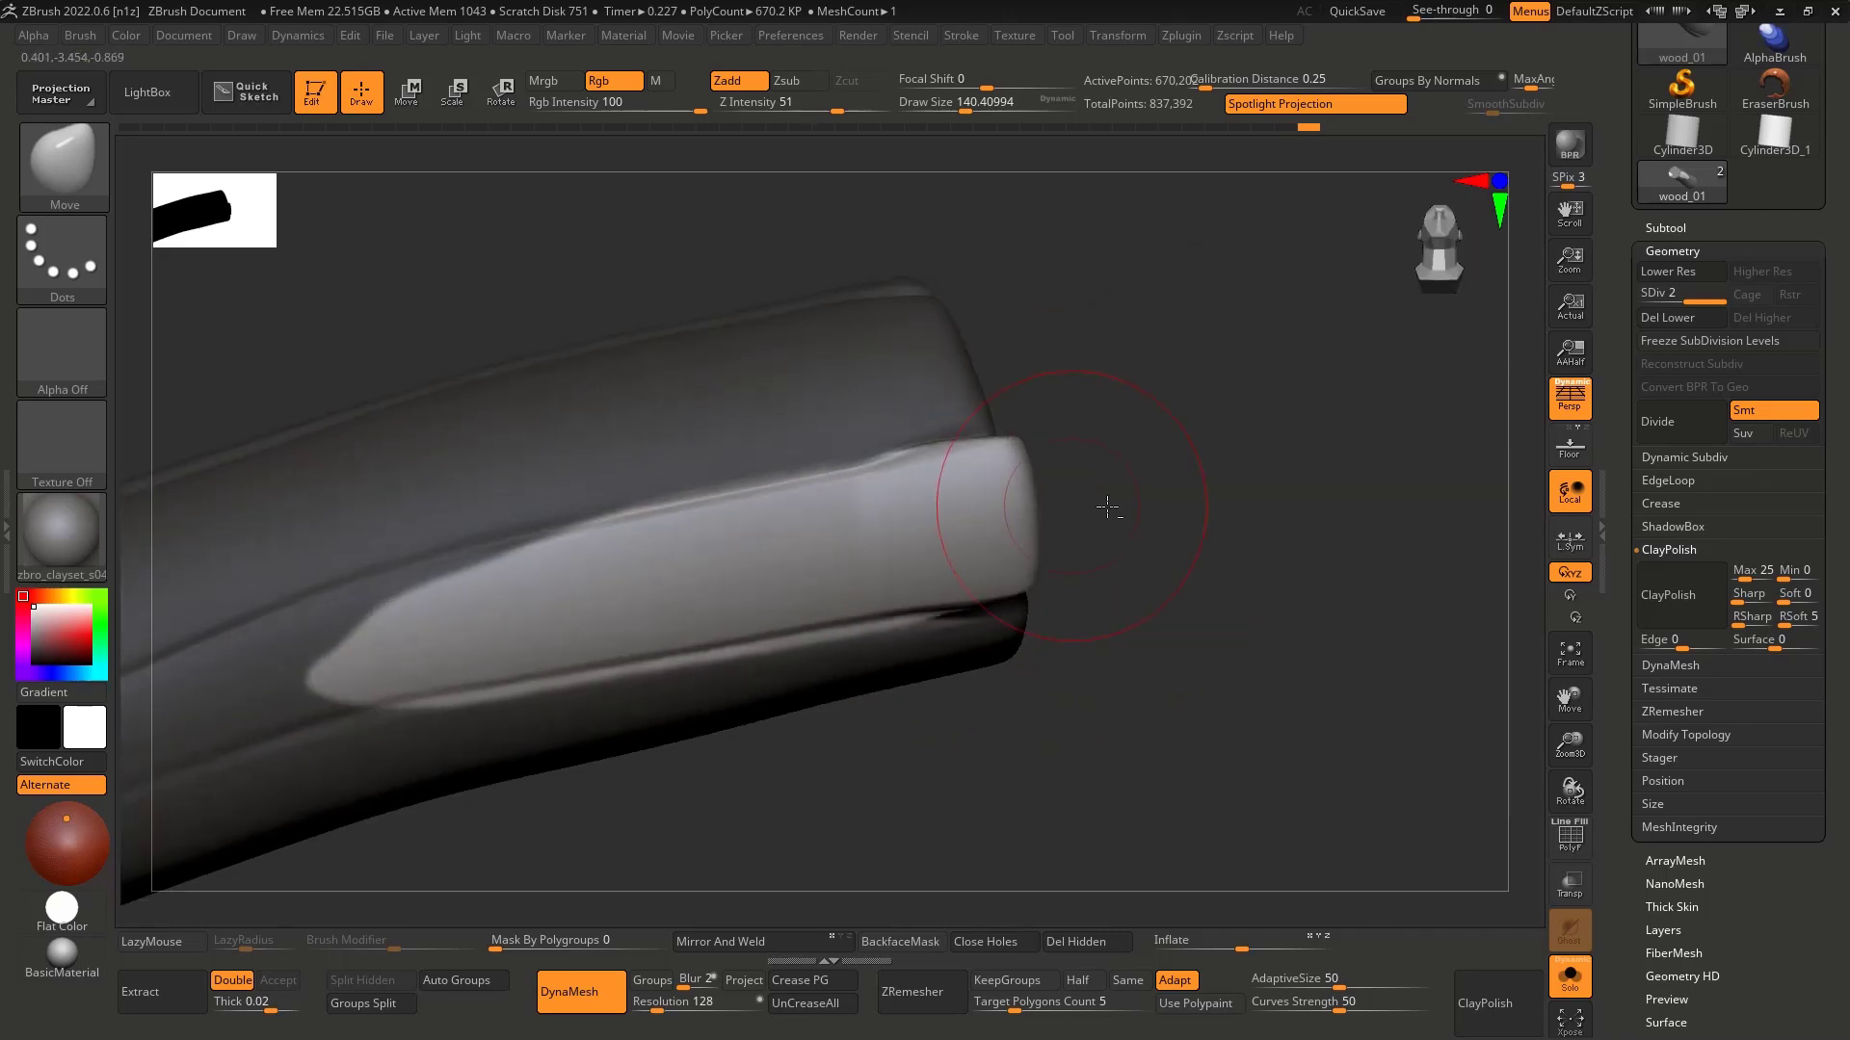
{"action": "left_click", "coordinate": [1173, 528], "text": "ctrl"}
{"action": "key", "text": "ctrl+h"}
{"action": "mouse_move", "coordinate": [719, 561]}
{"action": "right_mouse_down"}
{"action": "mouse_move", "coordinate": [640, 529]}
{"action": "mouse_move", "coordinate": [806, 475]}
{"action": "right_mouse_up"}
Step: Deepen the long side crack from the post's top end toward the middle with Orb_Cracks at draw size about 46
{"action": "key", "text": "2"}
{"action": "key", "text": "bracketleft"}
{"action": "key", "text": "bracketleft"}
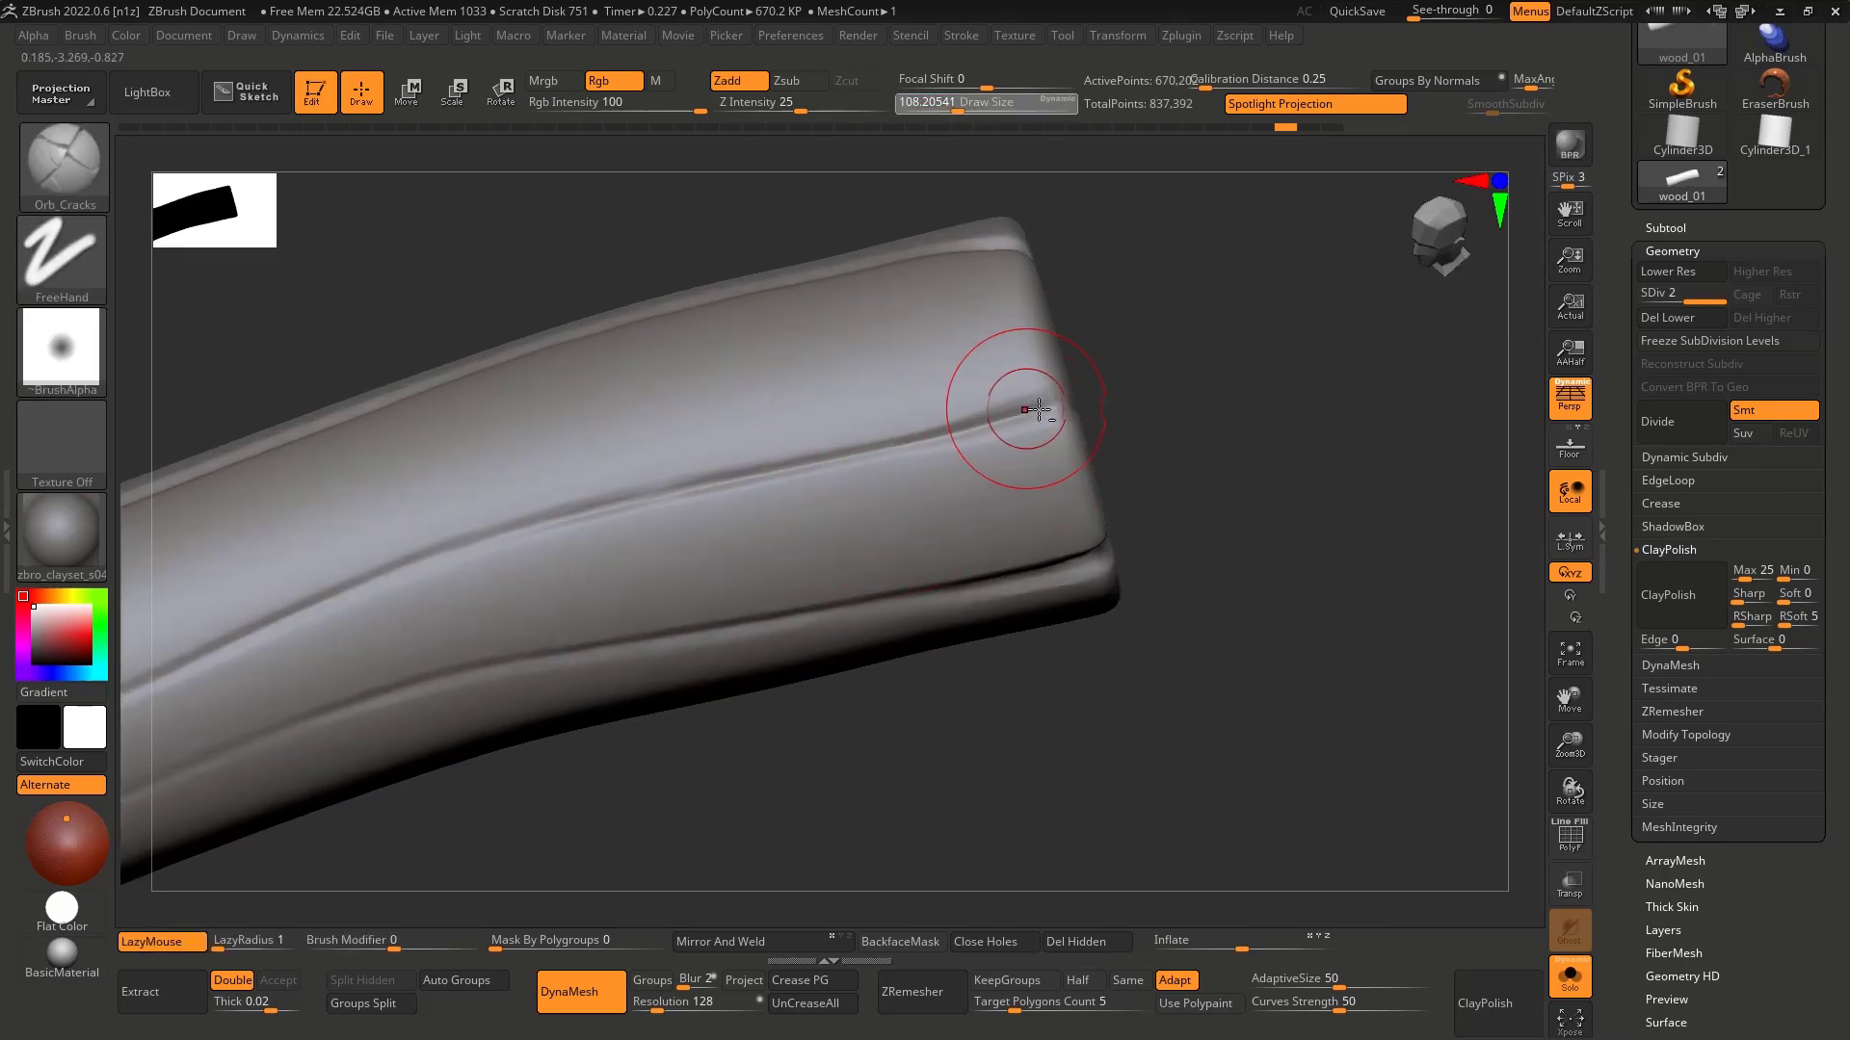
{"action": "left_click_drag", "start_coordinate": [1042, 409], "coordinate": [611, 504]}
{"action": "key", "text": "bracketleft"}
{"action": "left_click_drag", "start_coordinate": [1050, 404], "coordinate": [562, 511]}
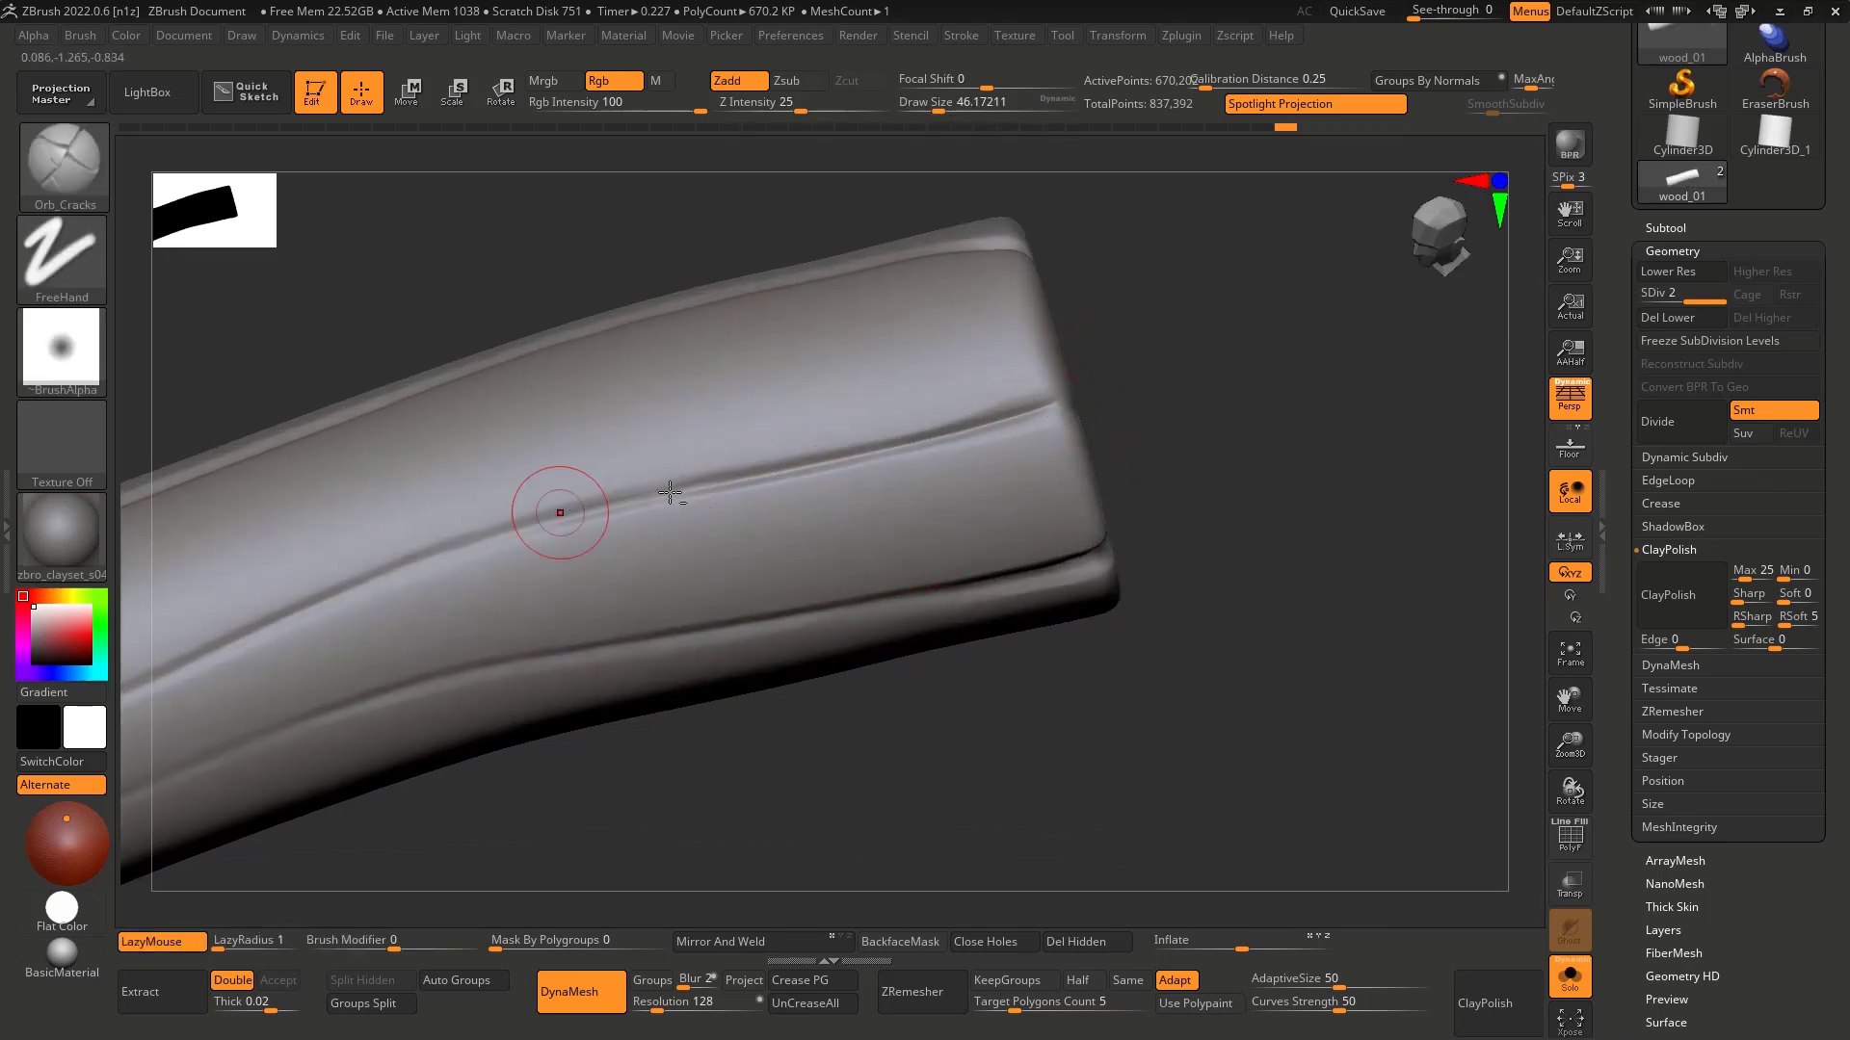
{"action": "left_click_drag", "start_coordinate": [944, 439], "coordinate": [663, 500]}
{"action": "right_click_drag", "start_coordinate": [717, 489], "coordinate": [890, 463], "text": "alt"}
{"action": "left_click_drag", "start_coordinate": [950, 446], "coordinate": [578, 537]}
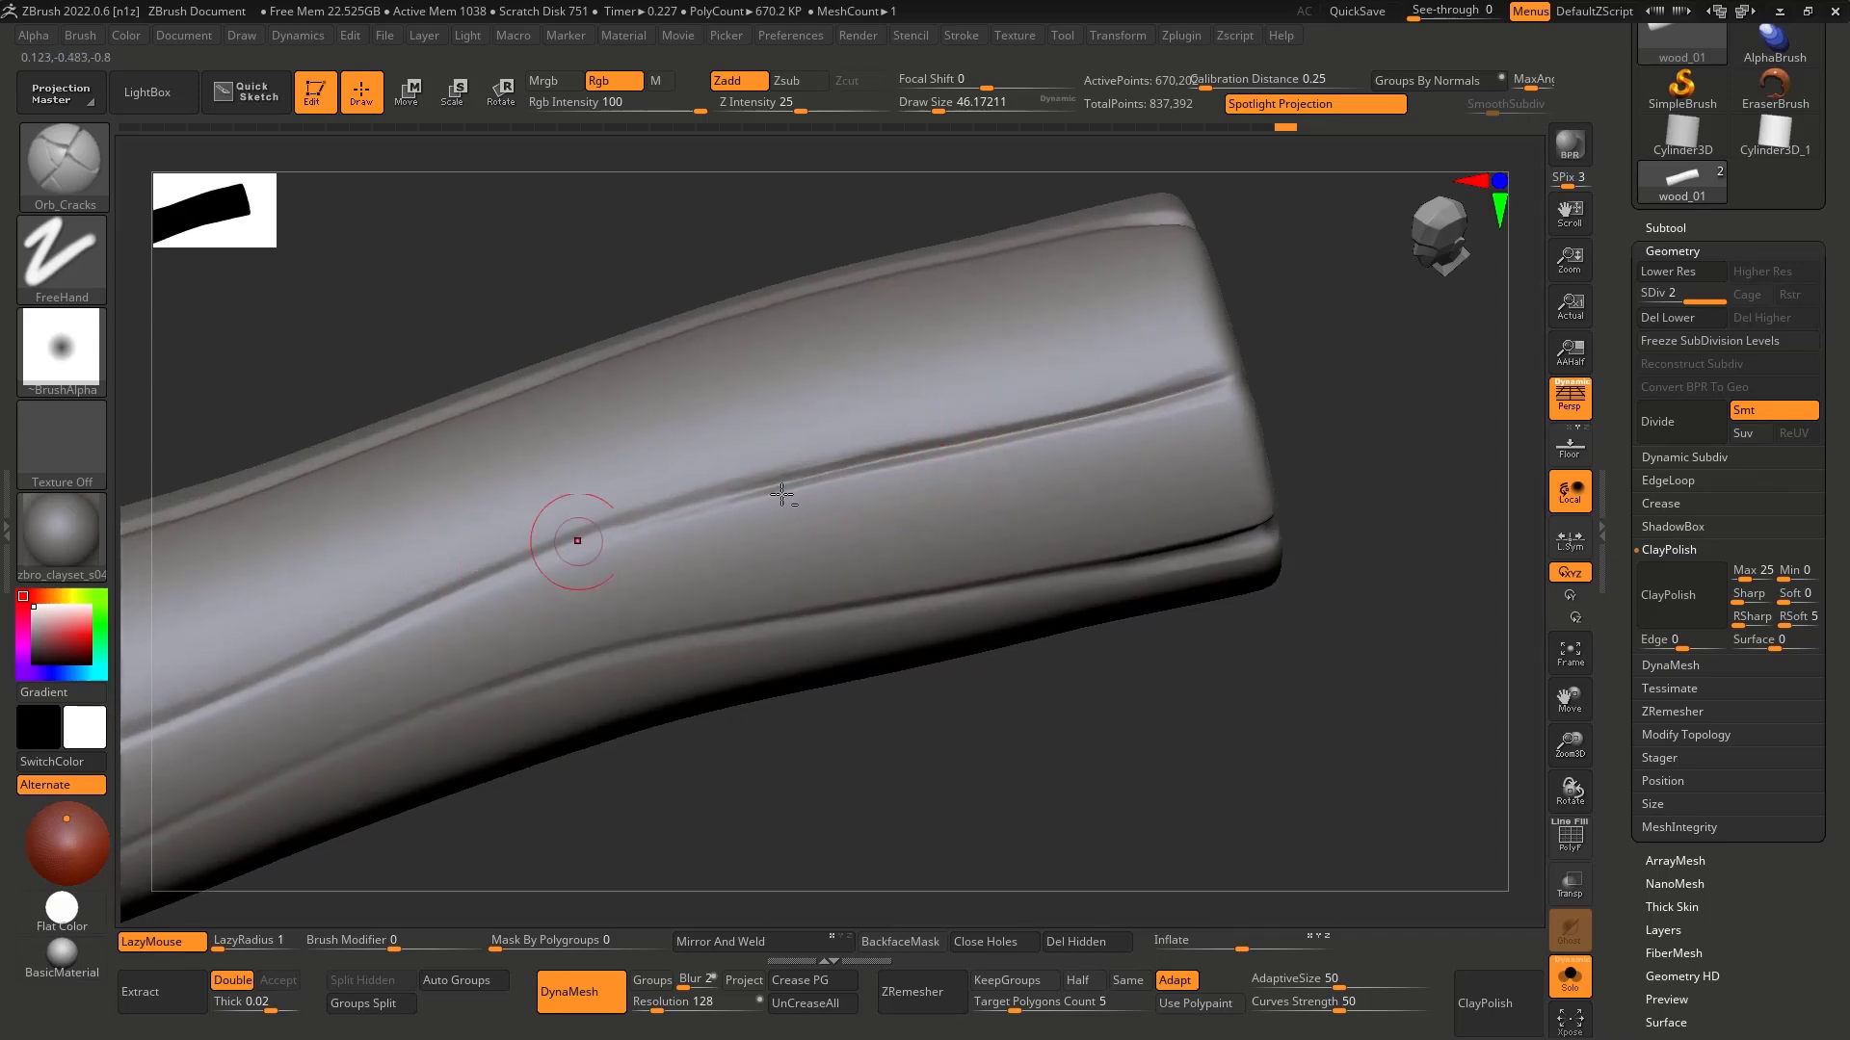
{"action": "key", "text": "ctrl+z"}
{"action": "left_click_drag", "start_coordinate": [857, 462], "coordinate": [372, 621]}
Step: Continue sharpening the same long crack through the post's middle and out to the base end's edge
{"action": "right_click_drag", "start_coordinate": [602, 549], "coordinate": [916, 440], "text": "alt"}
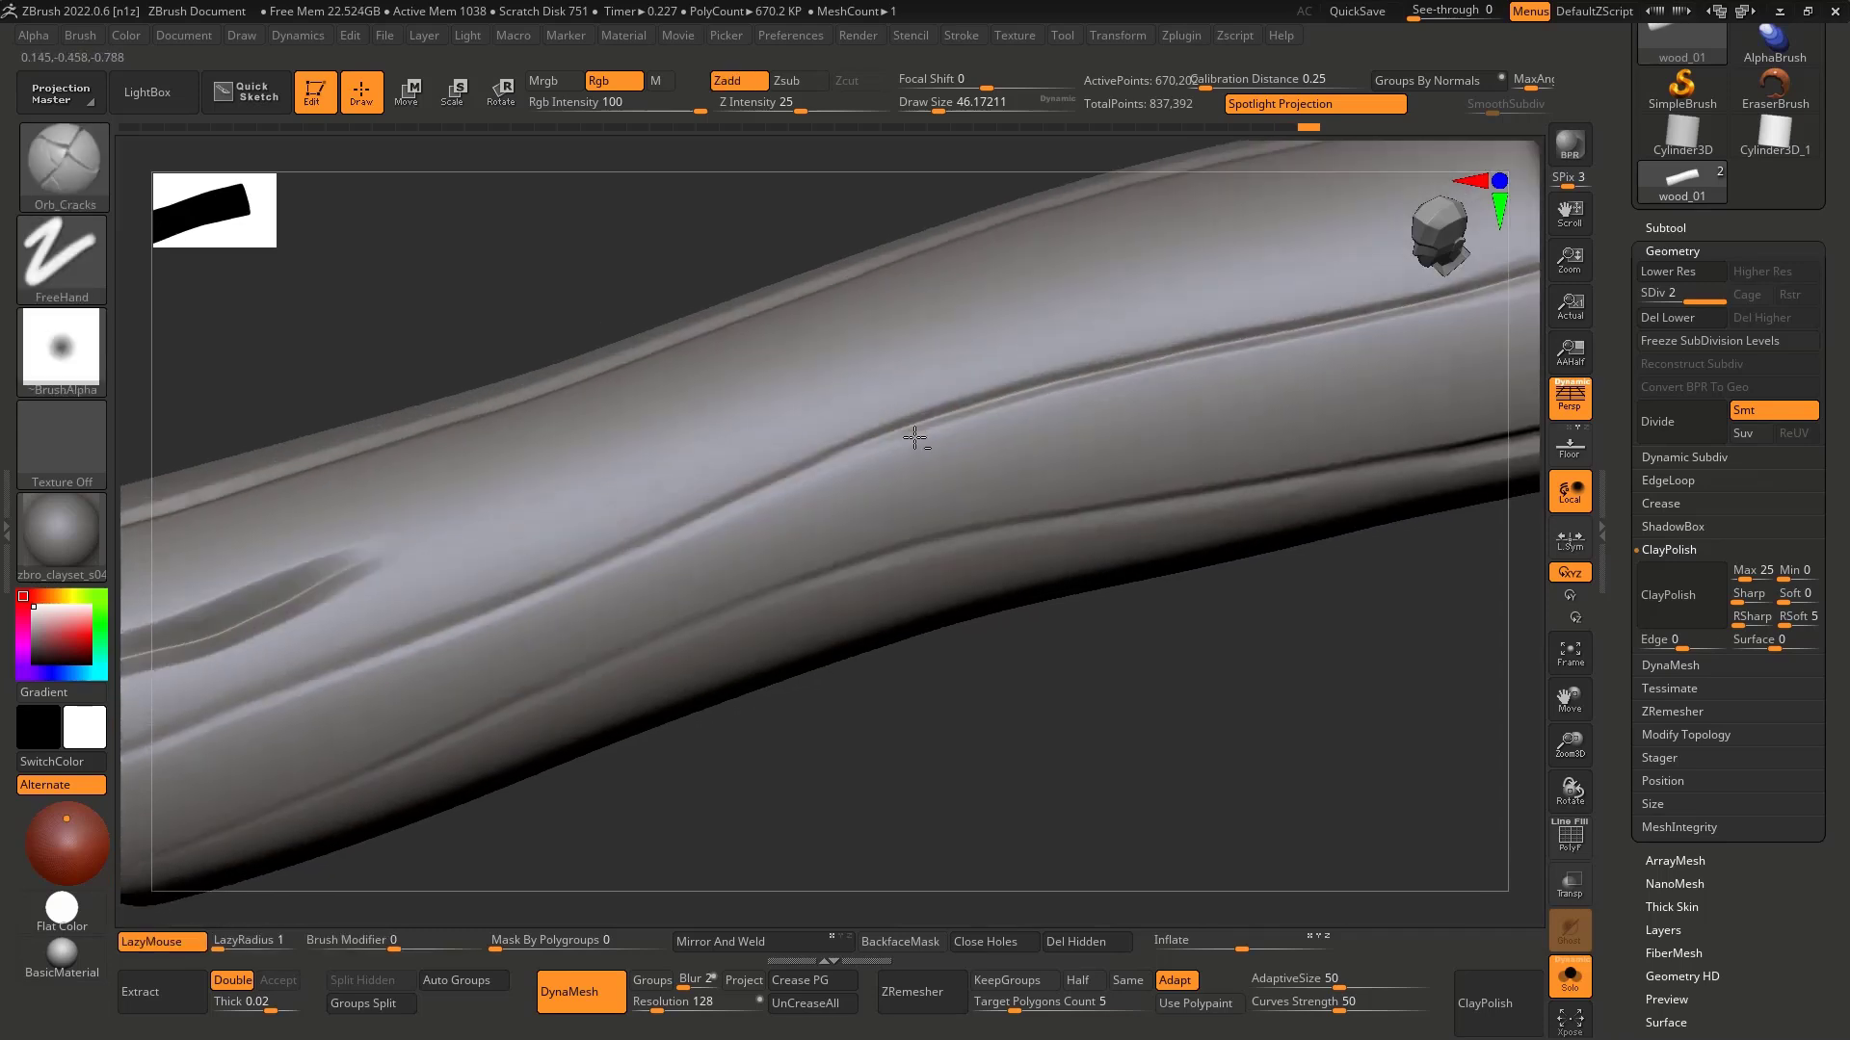
{"action": "left_click_drag", "start_coordinate": [981, 403], "coordinate": [429, 632]}
{"action": "right_click_drag", "start_coordinate": [477, 610], "coordinate": [746, 547], "text": "alt"}
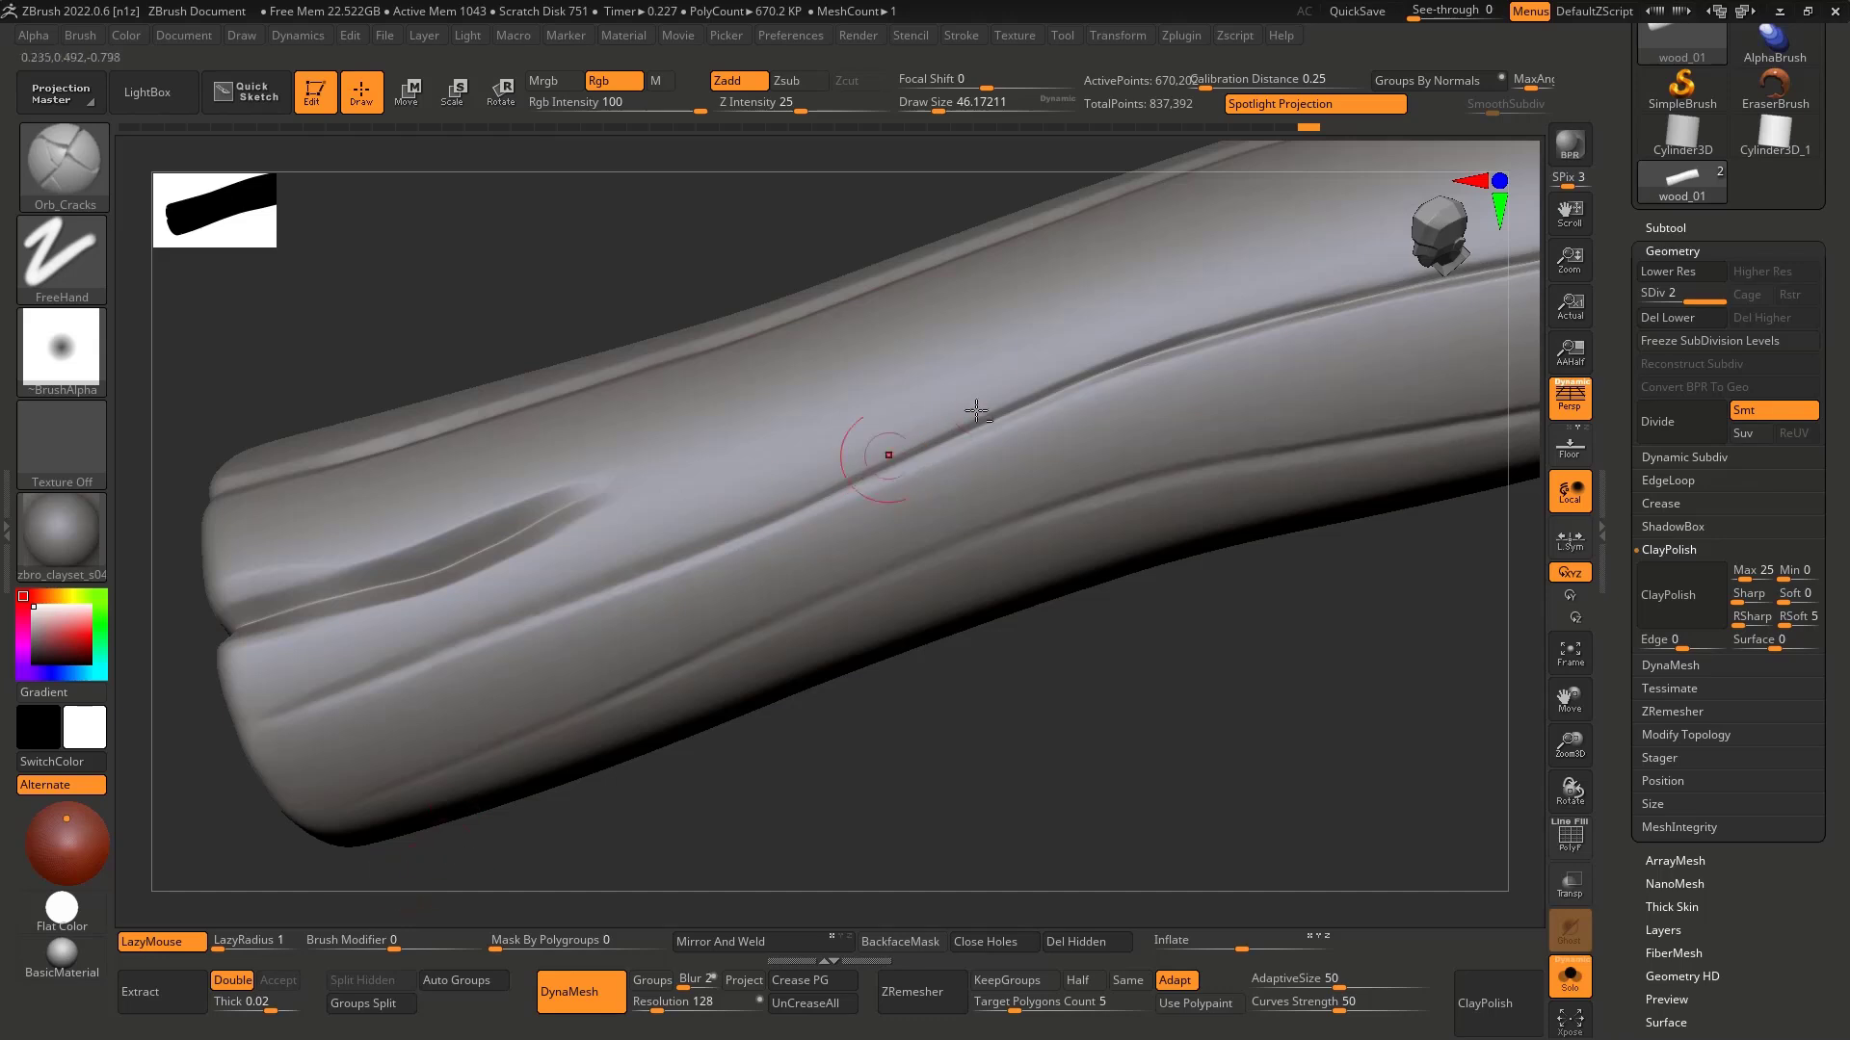
{"action": "left_click_drag", "start_coordinate": [1107, 368], "coordinate": [662, 556]}
{"action": "left_click_drag", "start_coordinate": [872, 475], "coordinate": [289, 681]}
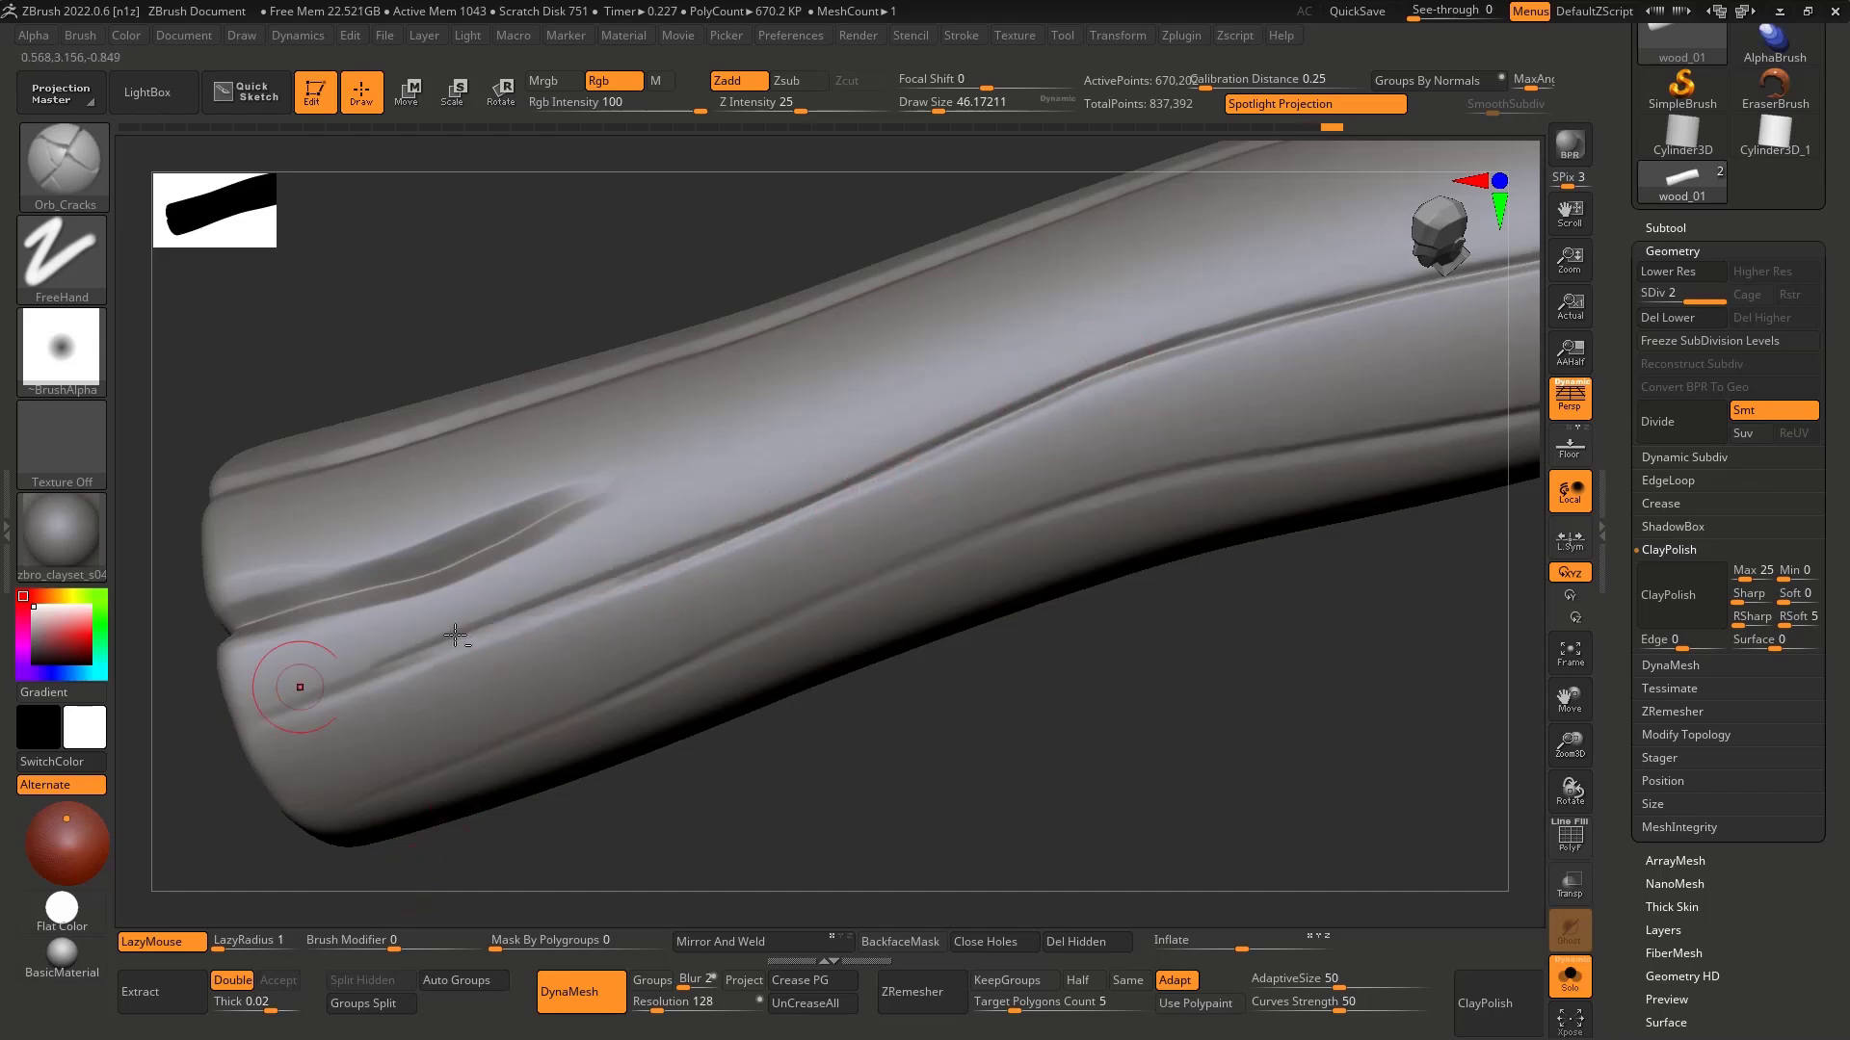
{"action": "left_click_drag", "start_coordinate": [813, 495], "coordinate": [348, 680]}
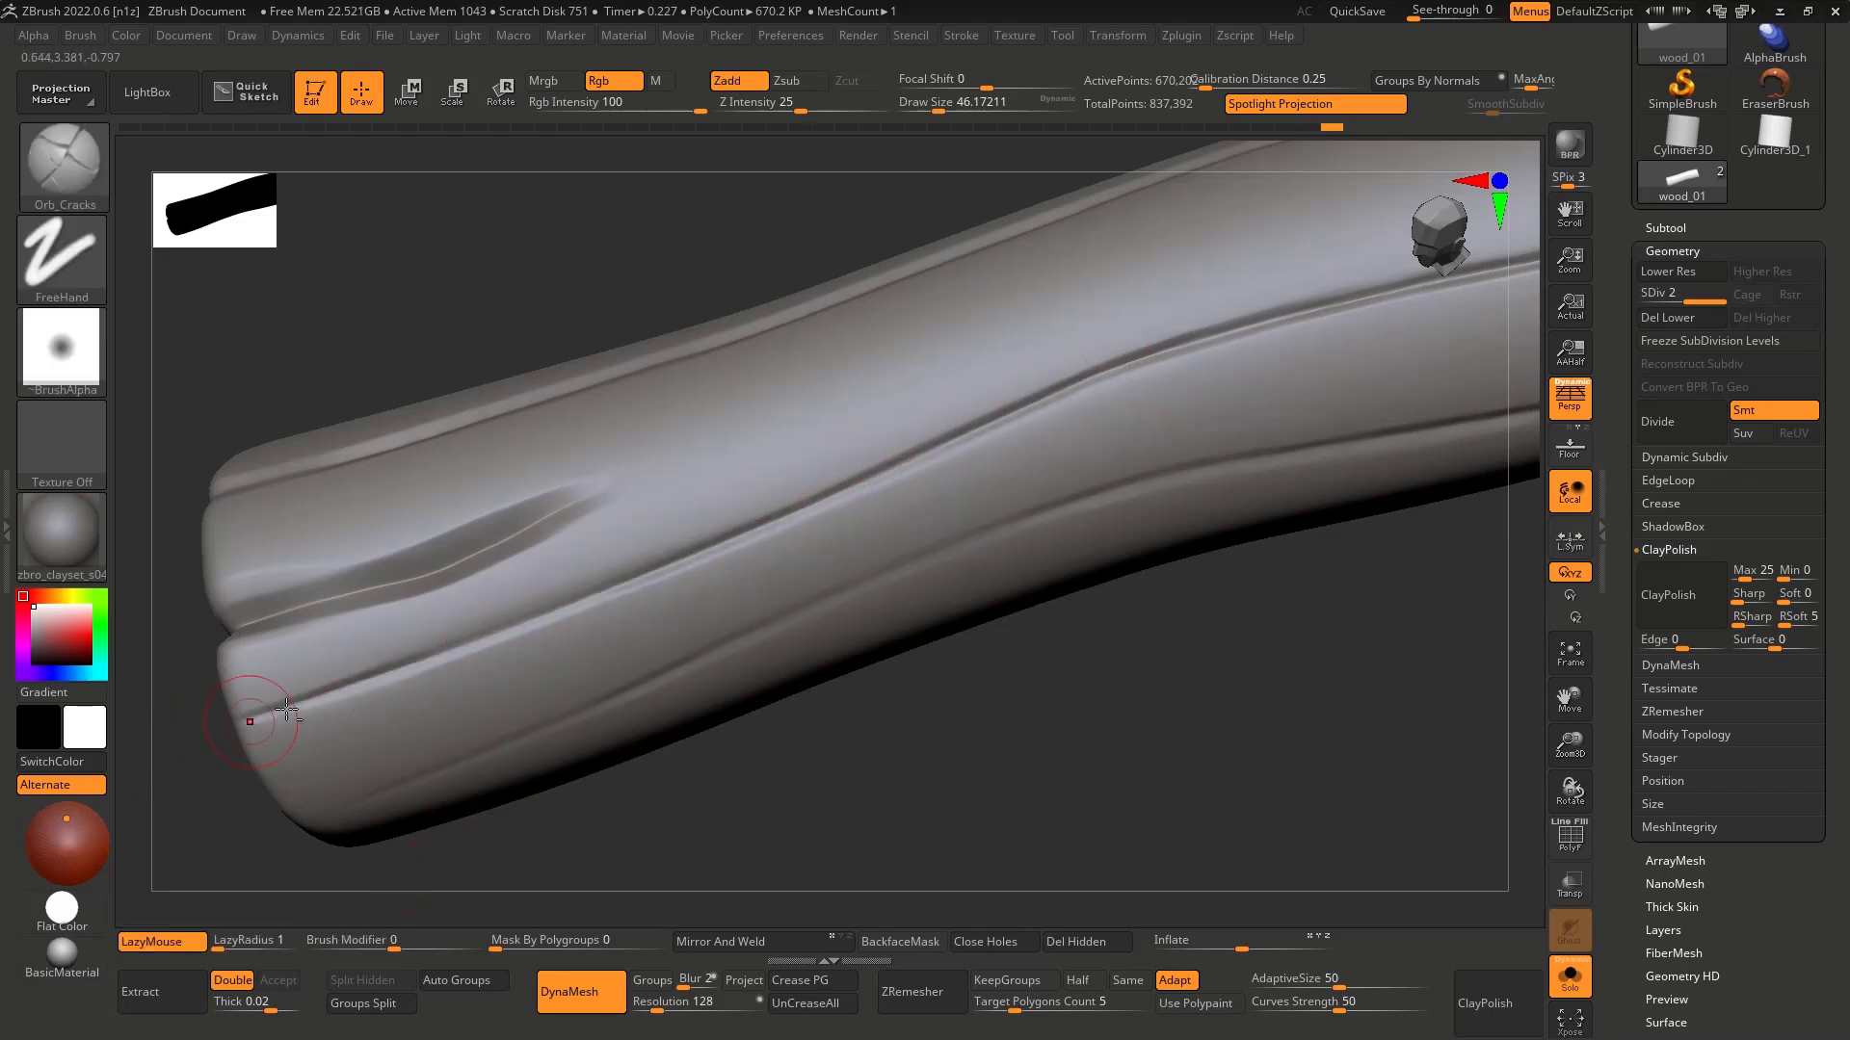
{"action": "right_click_drag", "start_coordinate": [287, 711], "coordinate": [408, 666]}
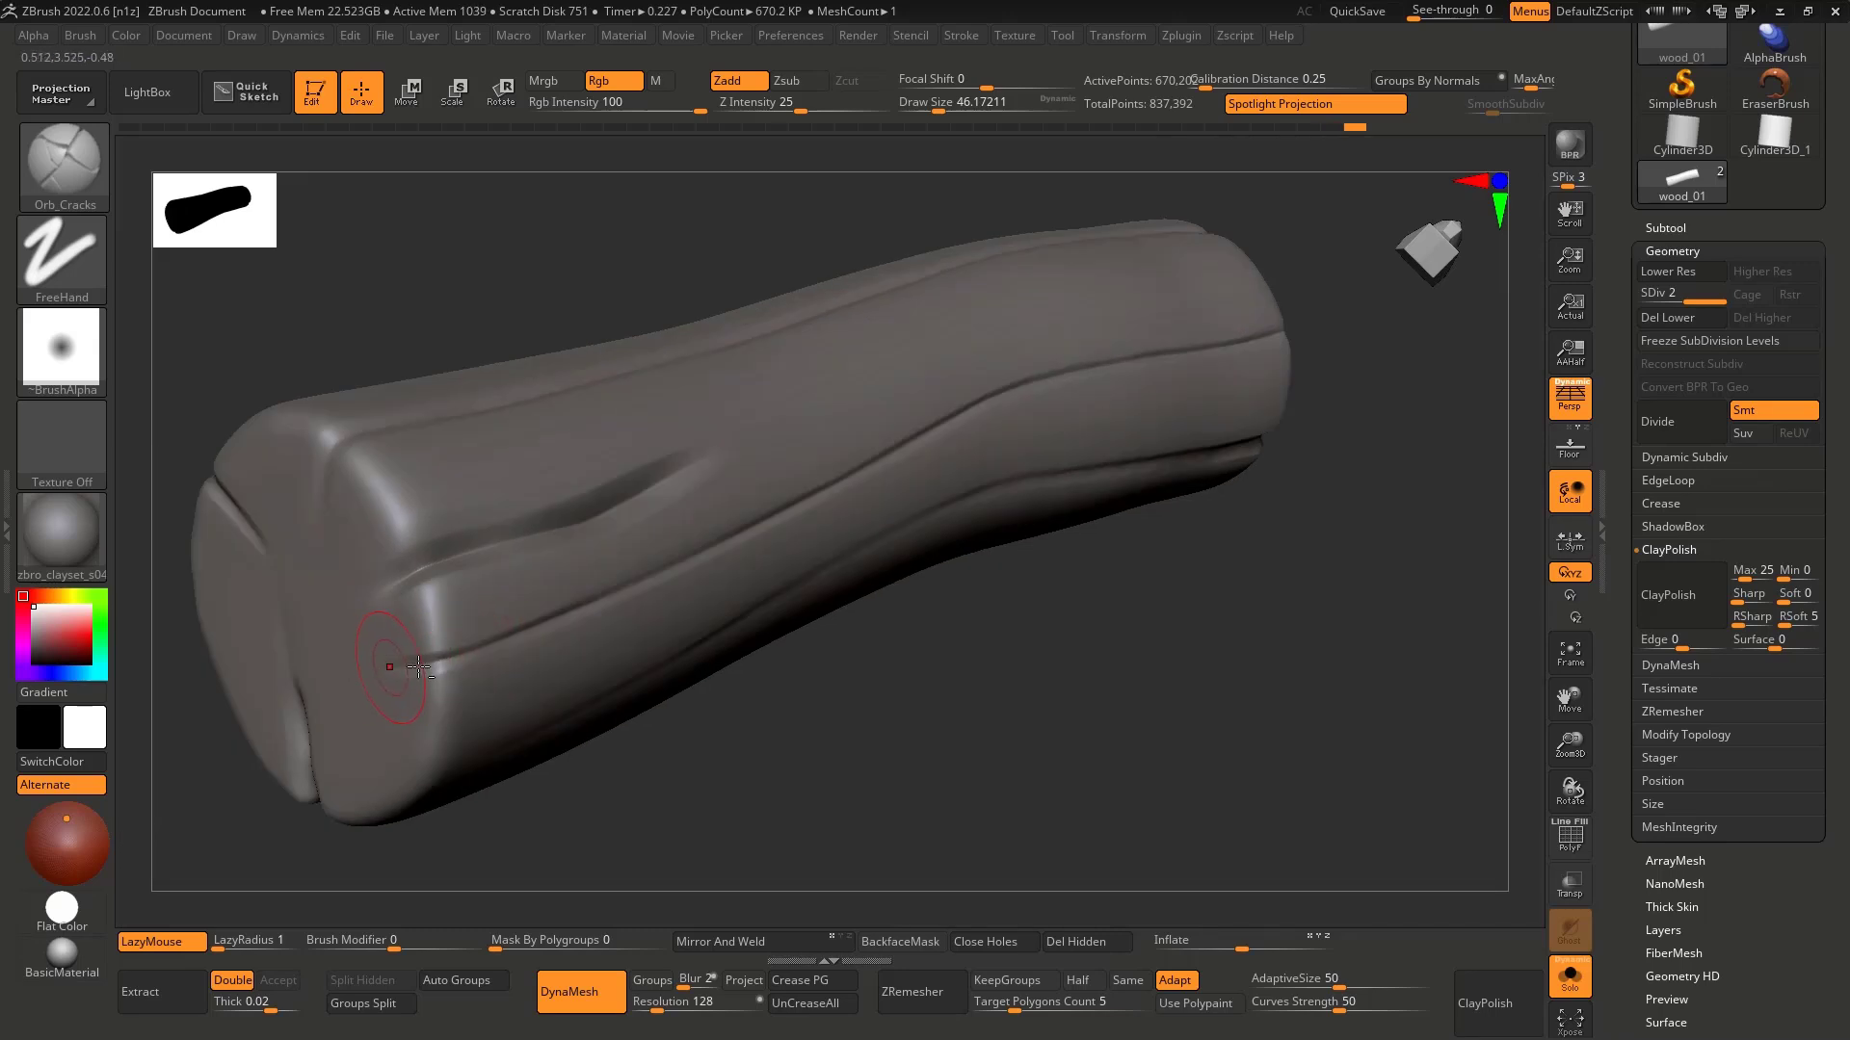
Step: Extend the neighbouring long crack toward the post's base end with Orb_Cracks, redoing the first stroke in the opposite direction
{"action": "right_click_drag", "start_coordinate": [549, 734], "coordinate": [544, 508], "text": "alt"}
{"action": "left_click_drag", "start_coordinate": [571, 541], "coordinate": [895, 480]}
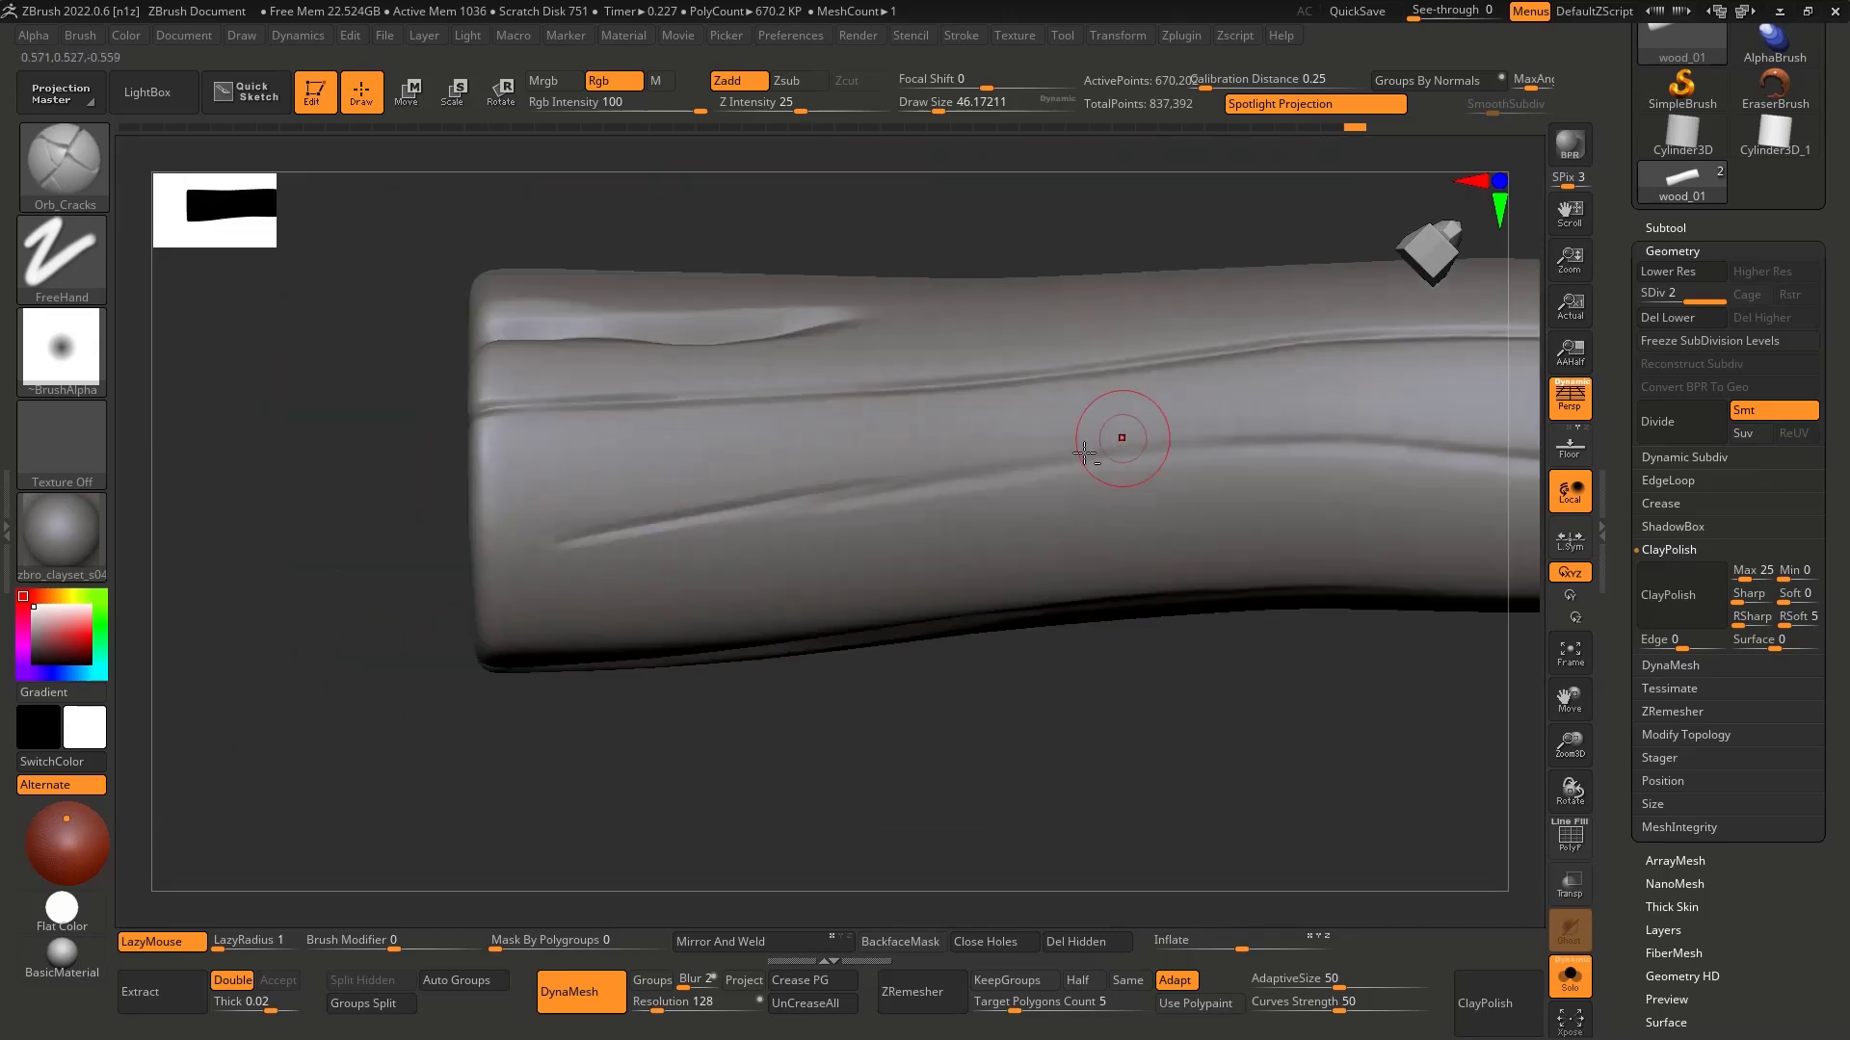
{"action": "key", "text": "ctrl+z"}
{"action": "left_click_drag", "start_coordinate": [1157, 453], "coordinate": [521, 547]}
{"action": "mouse_move", "coordinate": [926, 508]}
{"action": "right_mouse_down", "text": "alt"}
{"action": "mouse_move", "coordinate": [717, 488]}
{"action": "mouse_move", "coordinate": [1362, 475]}
{"action": "right_mouse_up", "text": "alt"}
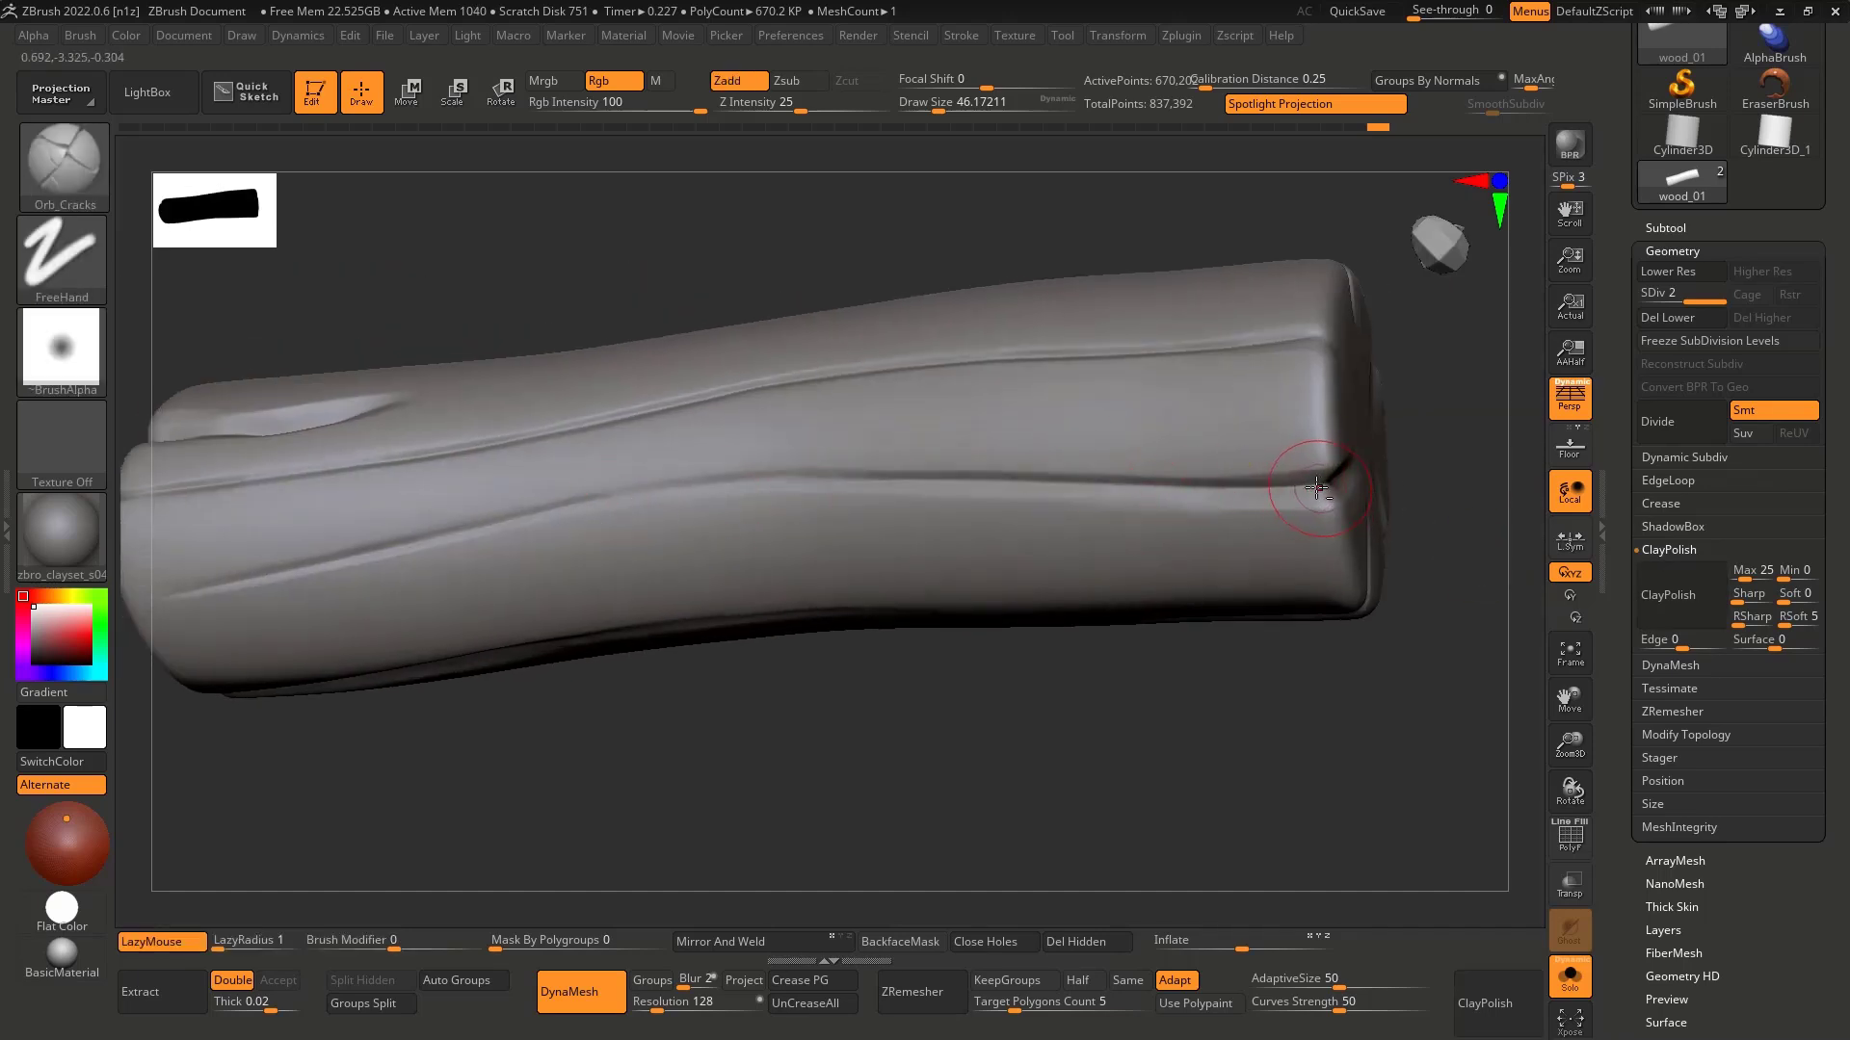
{"action": "left_click_drag", "start_coordinate": [1317, 488], "coordinate": [514, 317]}
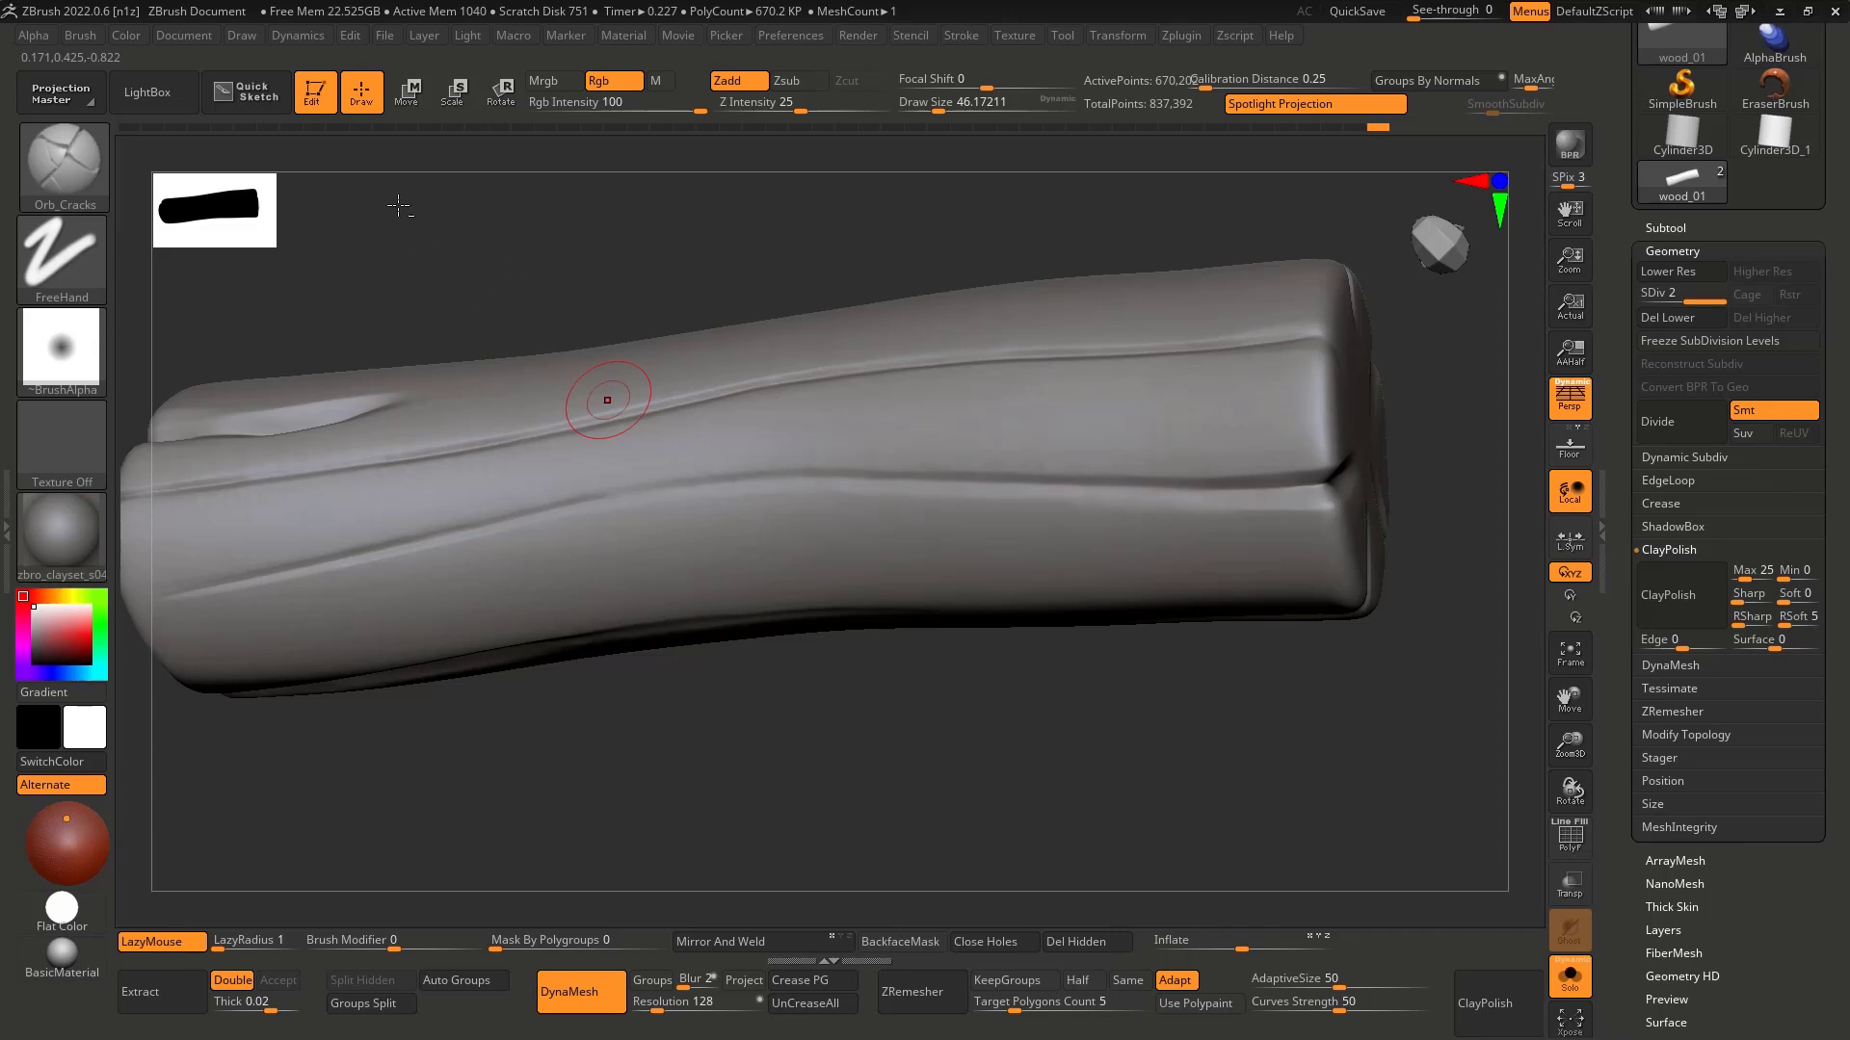
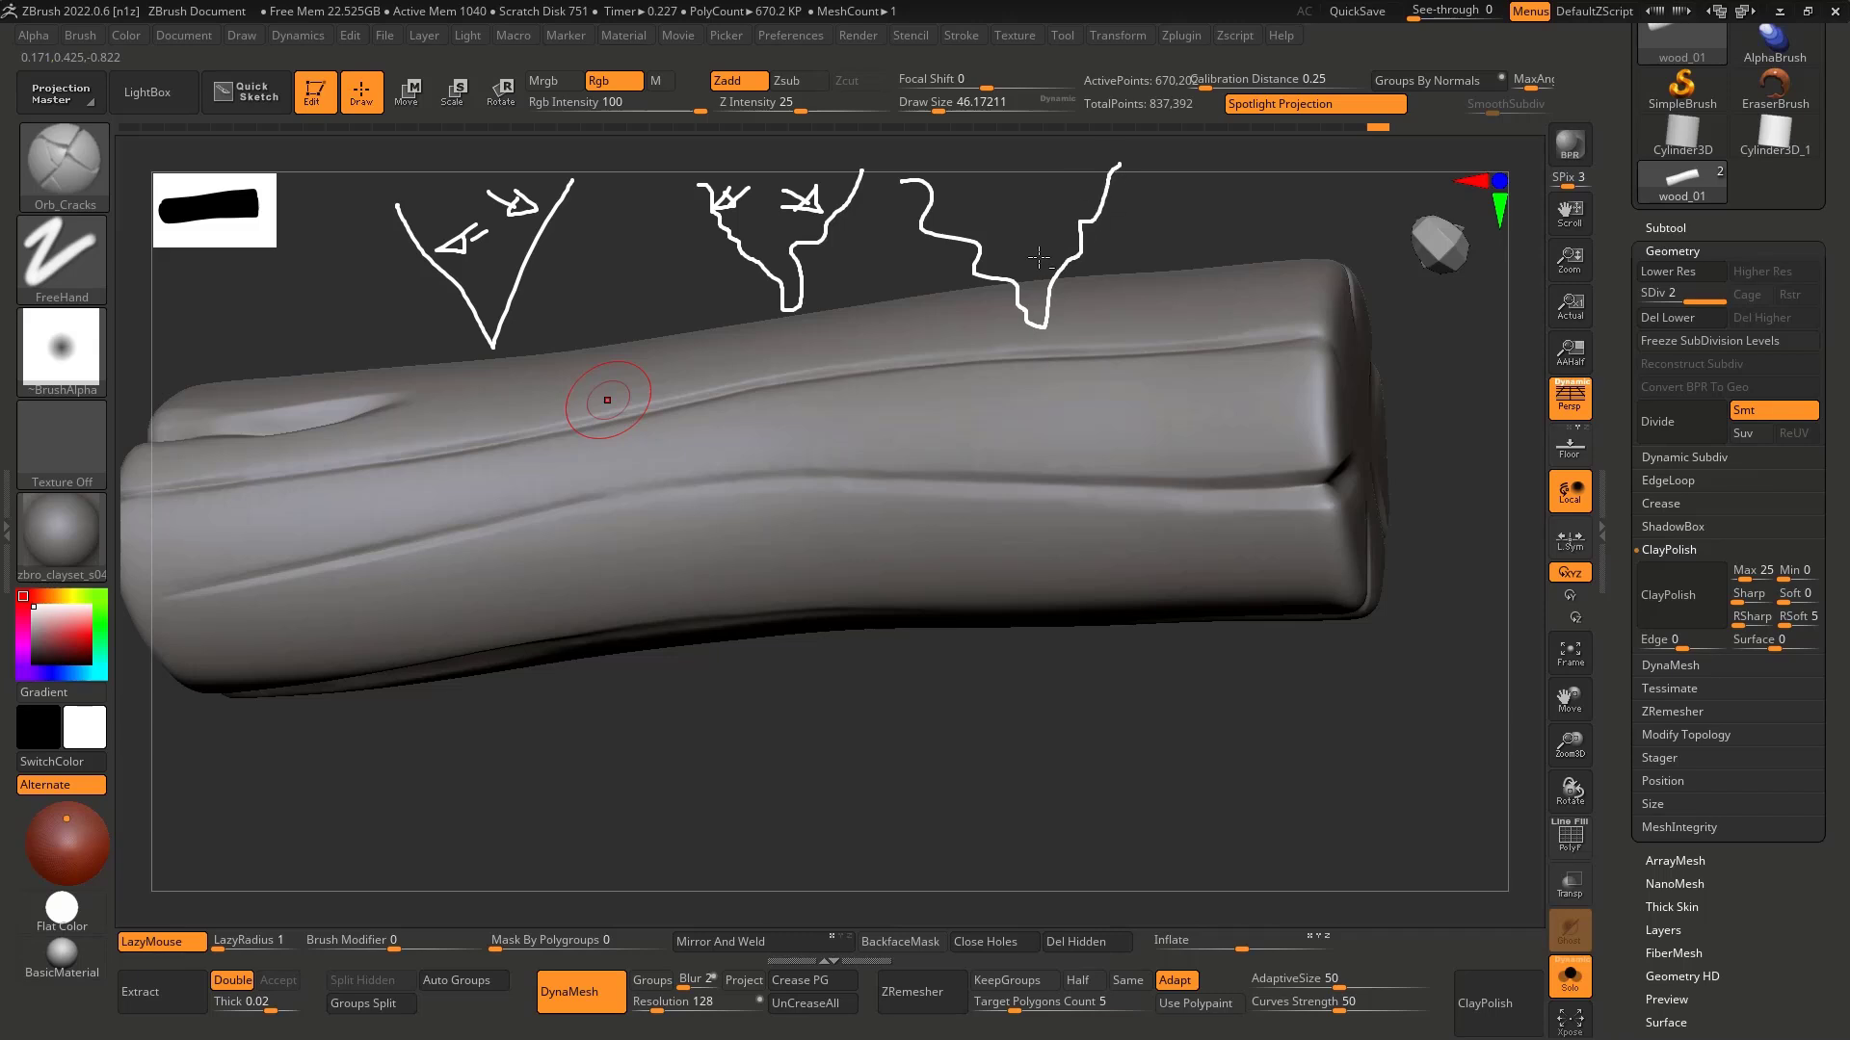
{"action": "left_click_drag", "start_coordinate": [1265, 367], "coordinate": [1462, 128]}
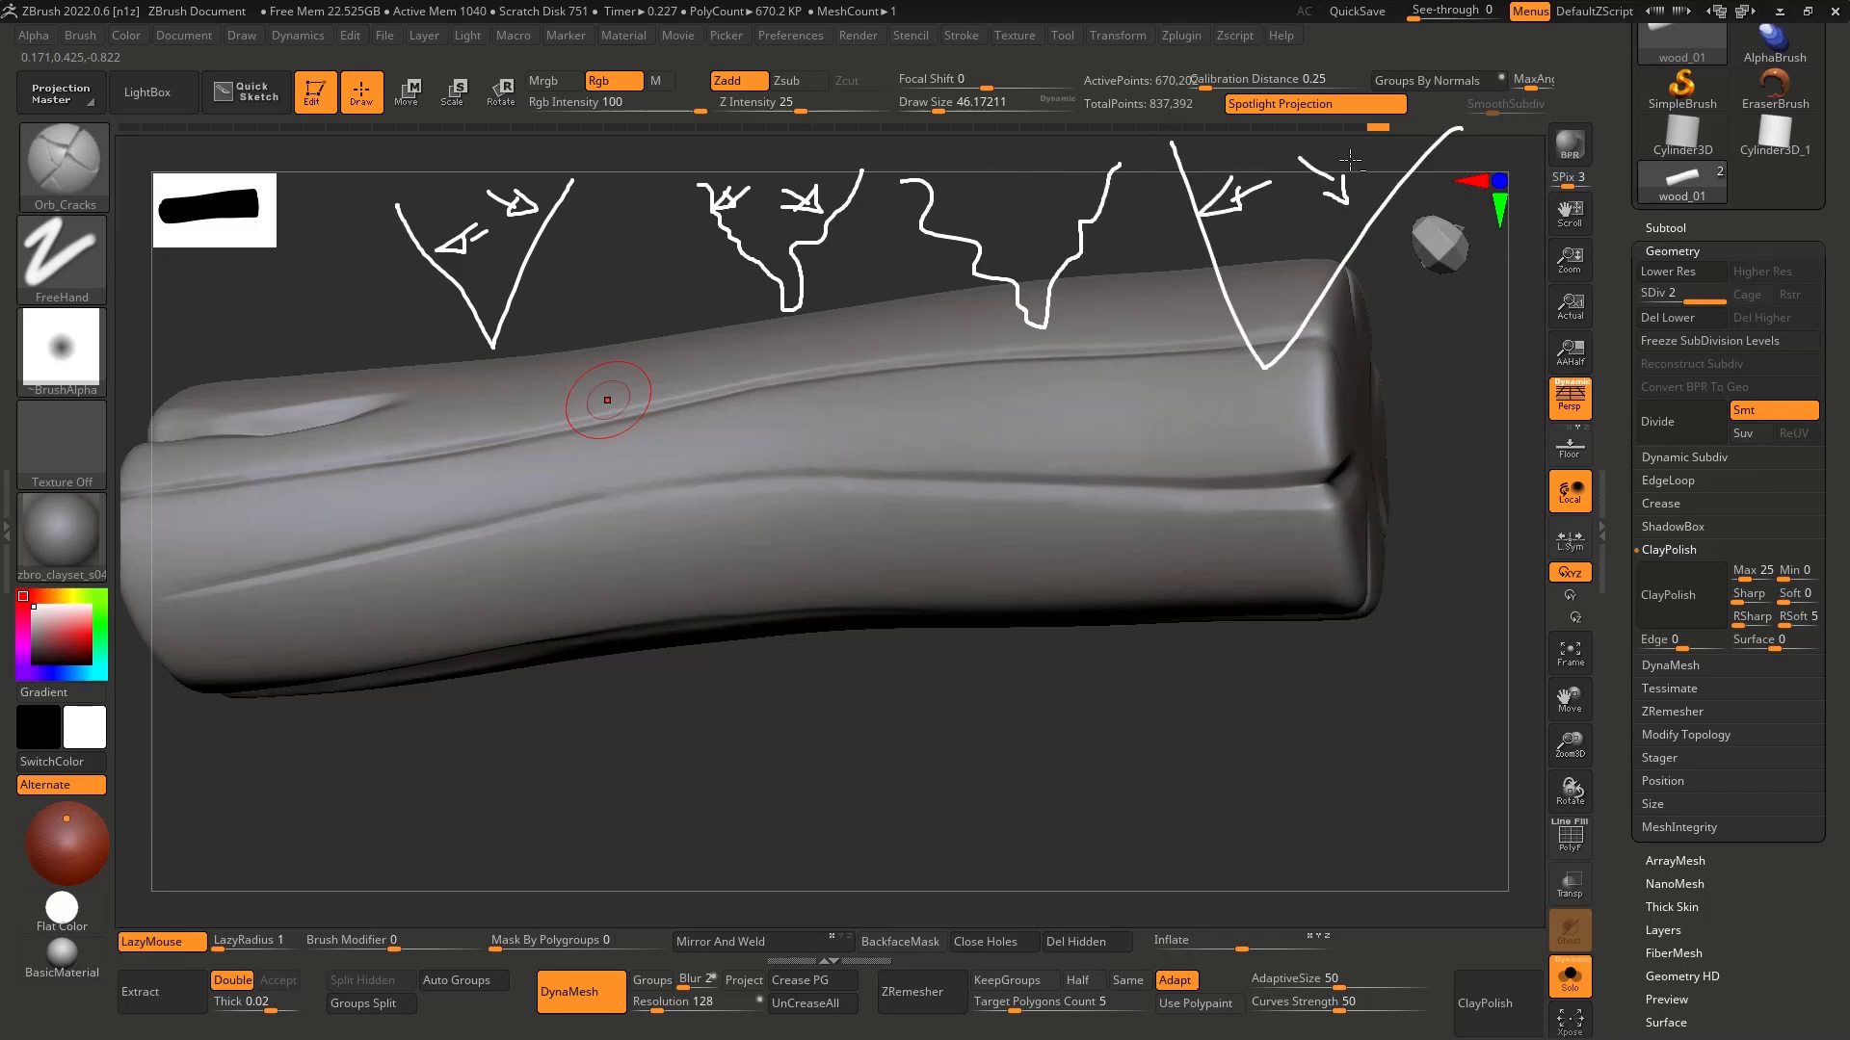
{"action": "key", "text": "Escape"}
Step: Deepen the neighbouring crack from the split at the post's top end toward the middle
{"action": "left_click_drag", "start_coordinate": [672, 706], "coordinate": [737, 665]}
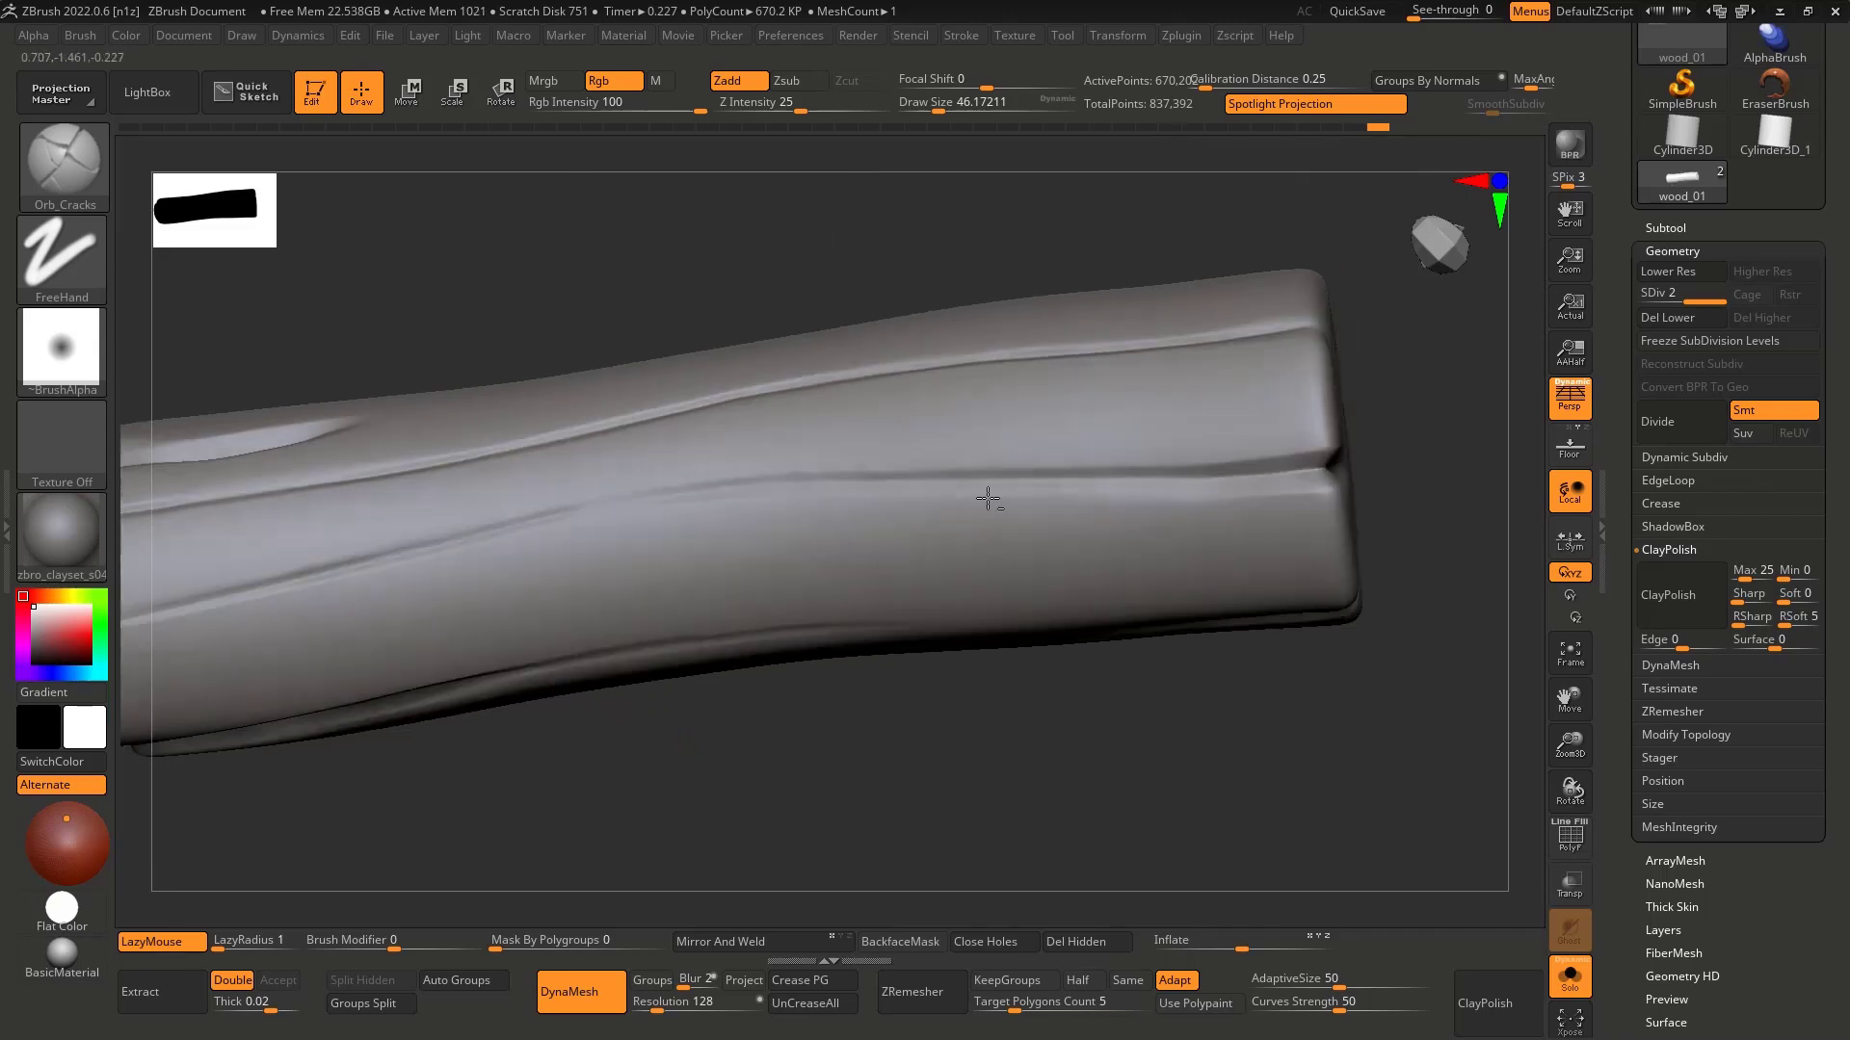
{"action": "left_click_drag", "start_coordinate": [1291, 470], "coordinate": [825, 483]}
{"action": "left_click_drag", "start_coordinate": [1108, 704], "coordinate": [1129, 667]}
{"action": "left_click_drag", "start_coordinate": [1247, 489], "coordinate": [764, 484]}
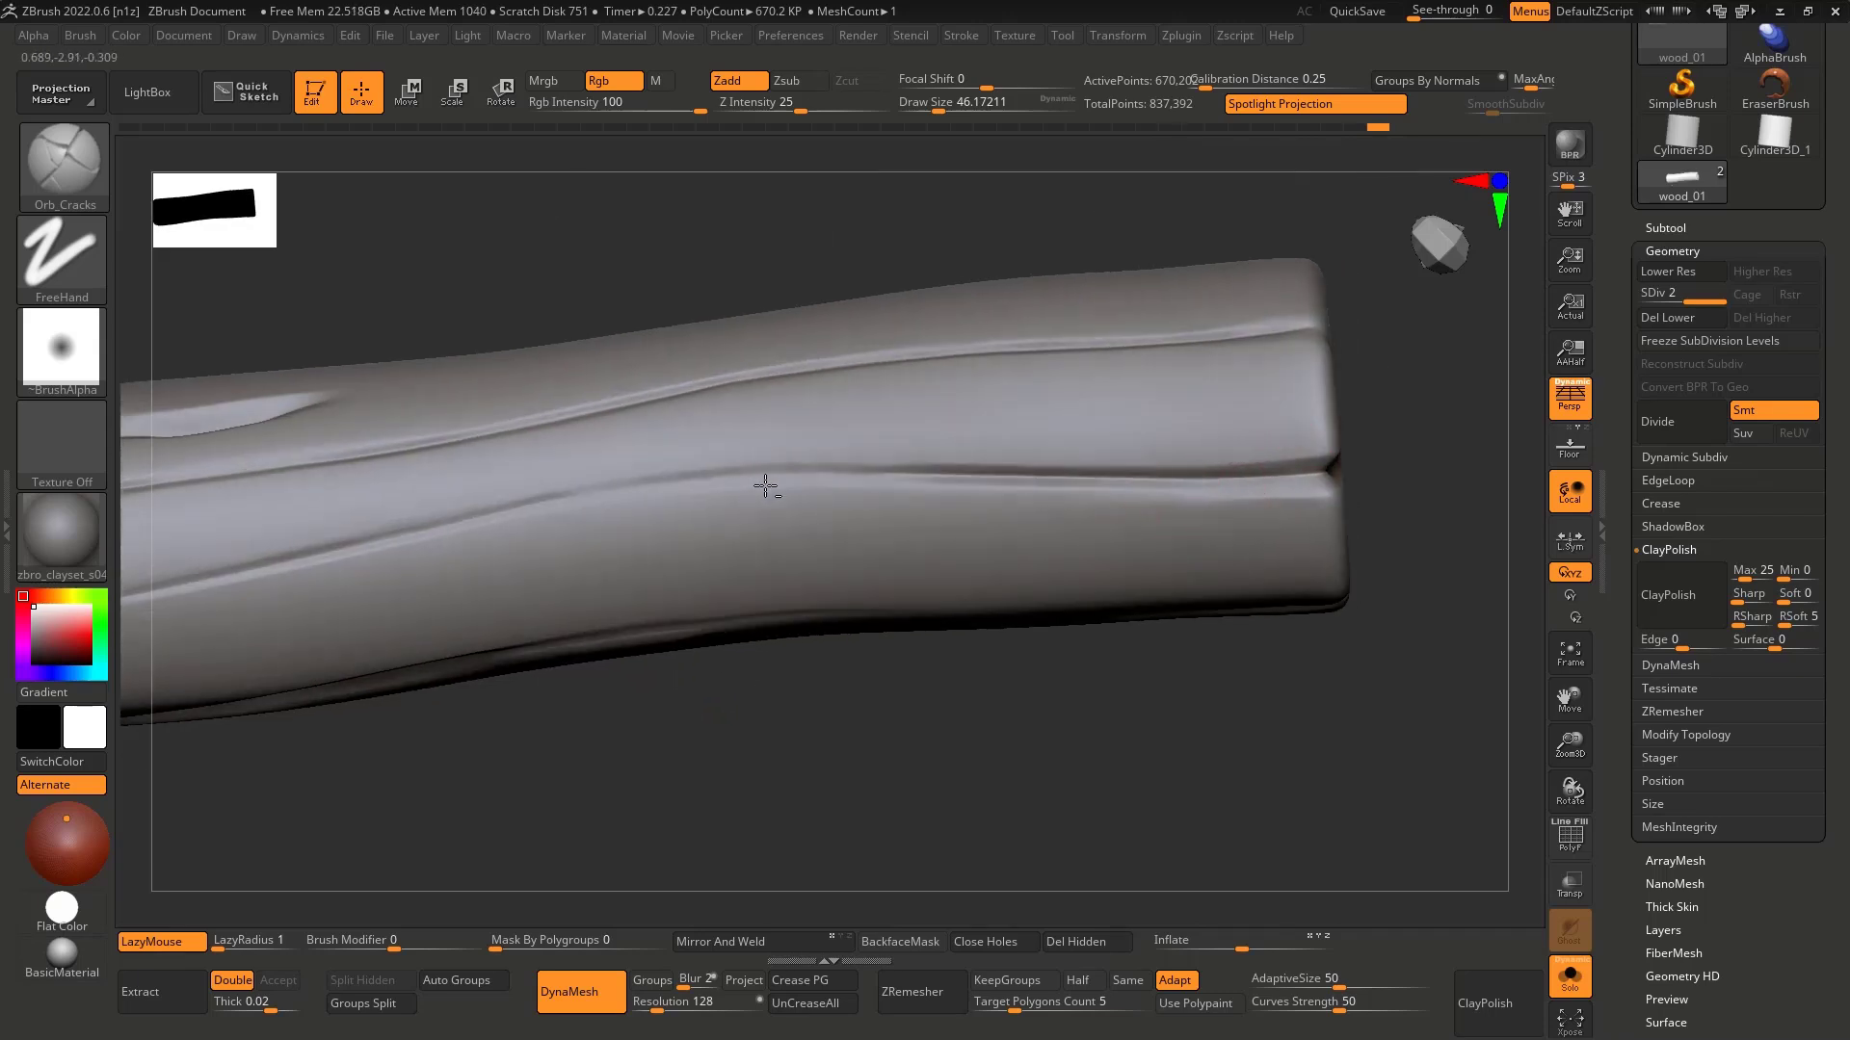
{"action": "left_click_drag", "start_coordinate": [1137, 478], "coordinate": [796, 493]}
{"action": "left_click_drag", "start_coordinate": [1033, 483], "coordinate": [688, 500]}
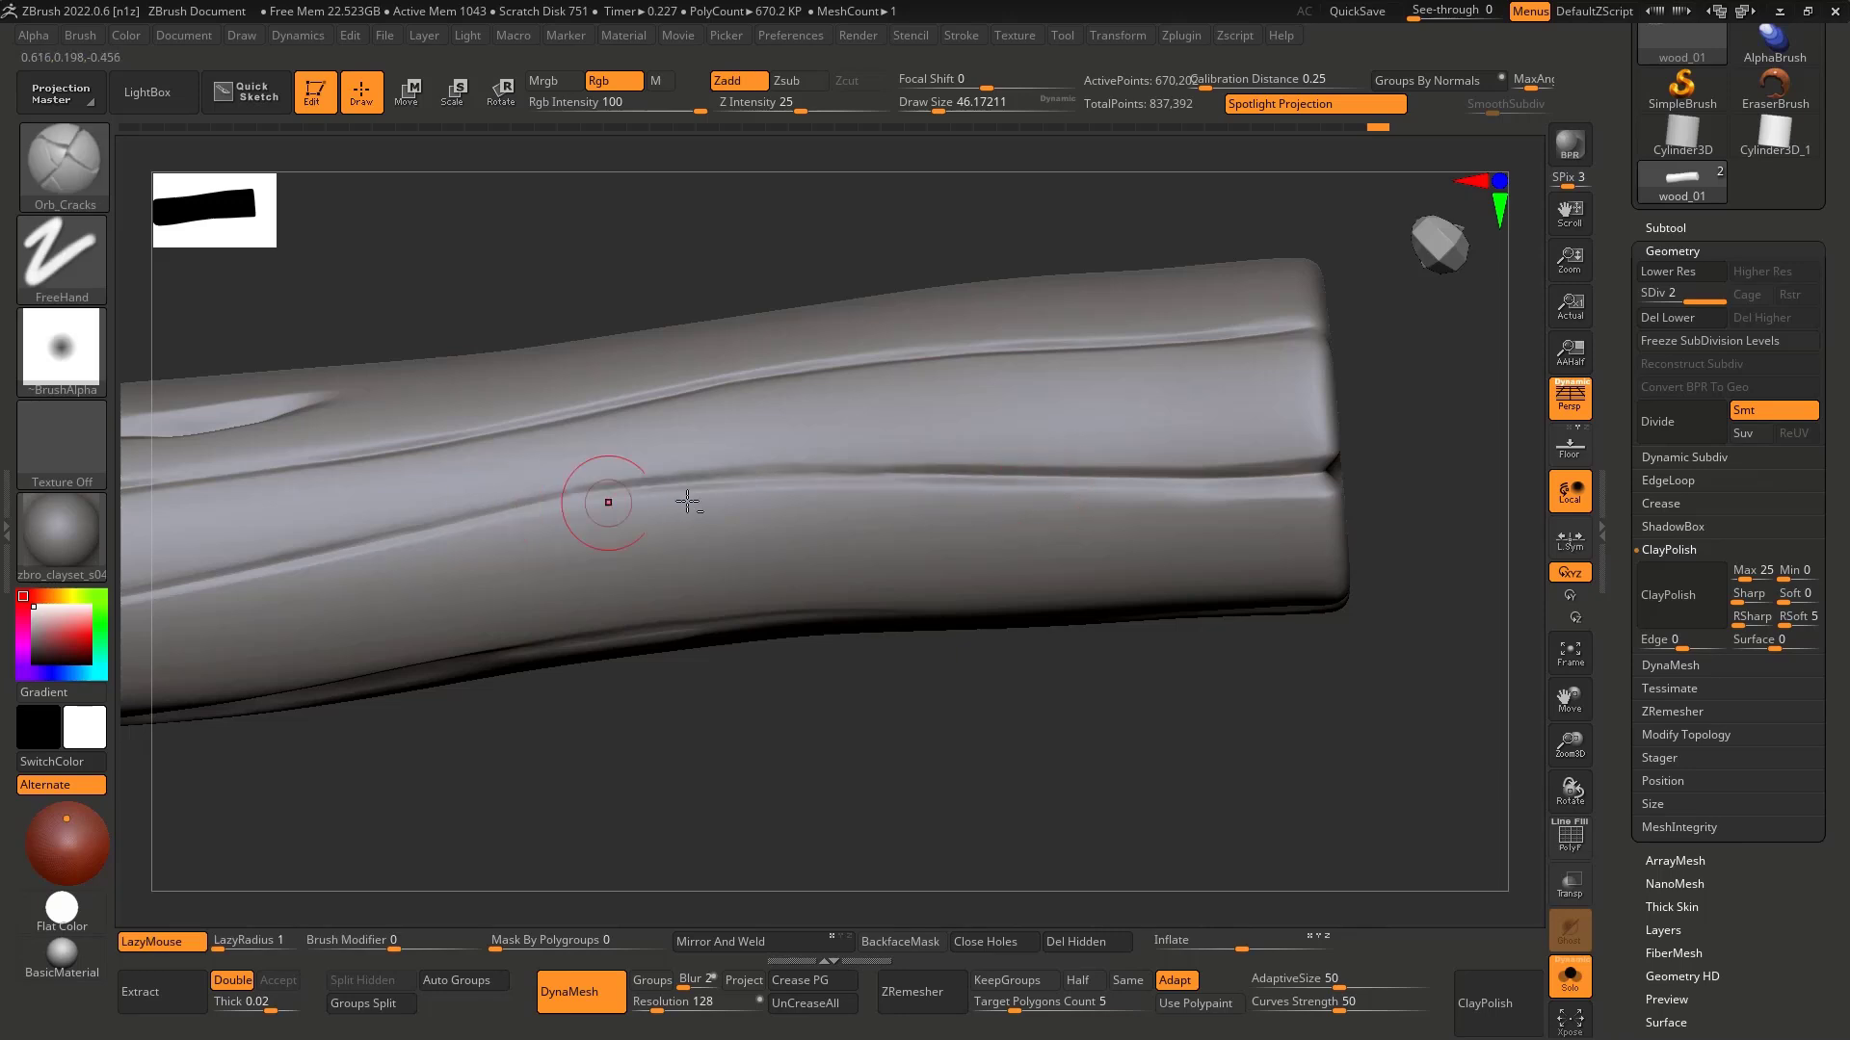
Step: Undo the last strokes along the neighbouring crack's middle section and recarve it with one longer stroke
{"action": "left_click_drag", "start_coordinate": [819, 674], "coordinate": [831, 713]}
{"action": "right_click_drag", "start_coordinate": [932, 498], "coordinate": [1031, 494], "text": "alt"}
{"action": "mouse_move", "coordinate": [1139, 487]}
{"action": "left_mouse_down"}
{"action": "mouse_move", "coordinate": [759, 500]}
{"action": "mouse_move", "coordinate": [793, 477]}
{"action": "mouse_move", "coordinate": [636, 507]}
{"action": "left_mouse_up"}
{"action": "key", "text": "ctrl+z"}
{"action": "key", "text": "ctrl+z"}
{"action": "key", "text": "ctrl+z"}
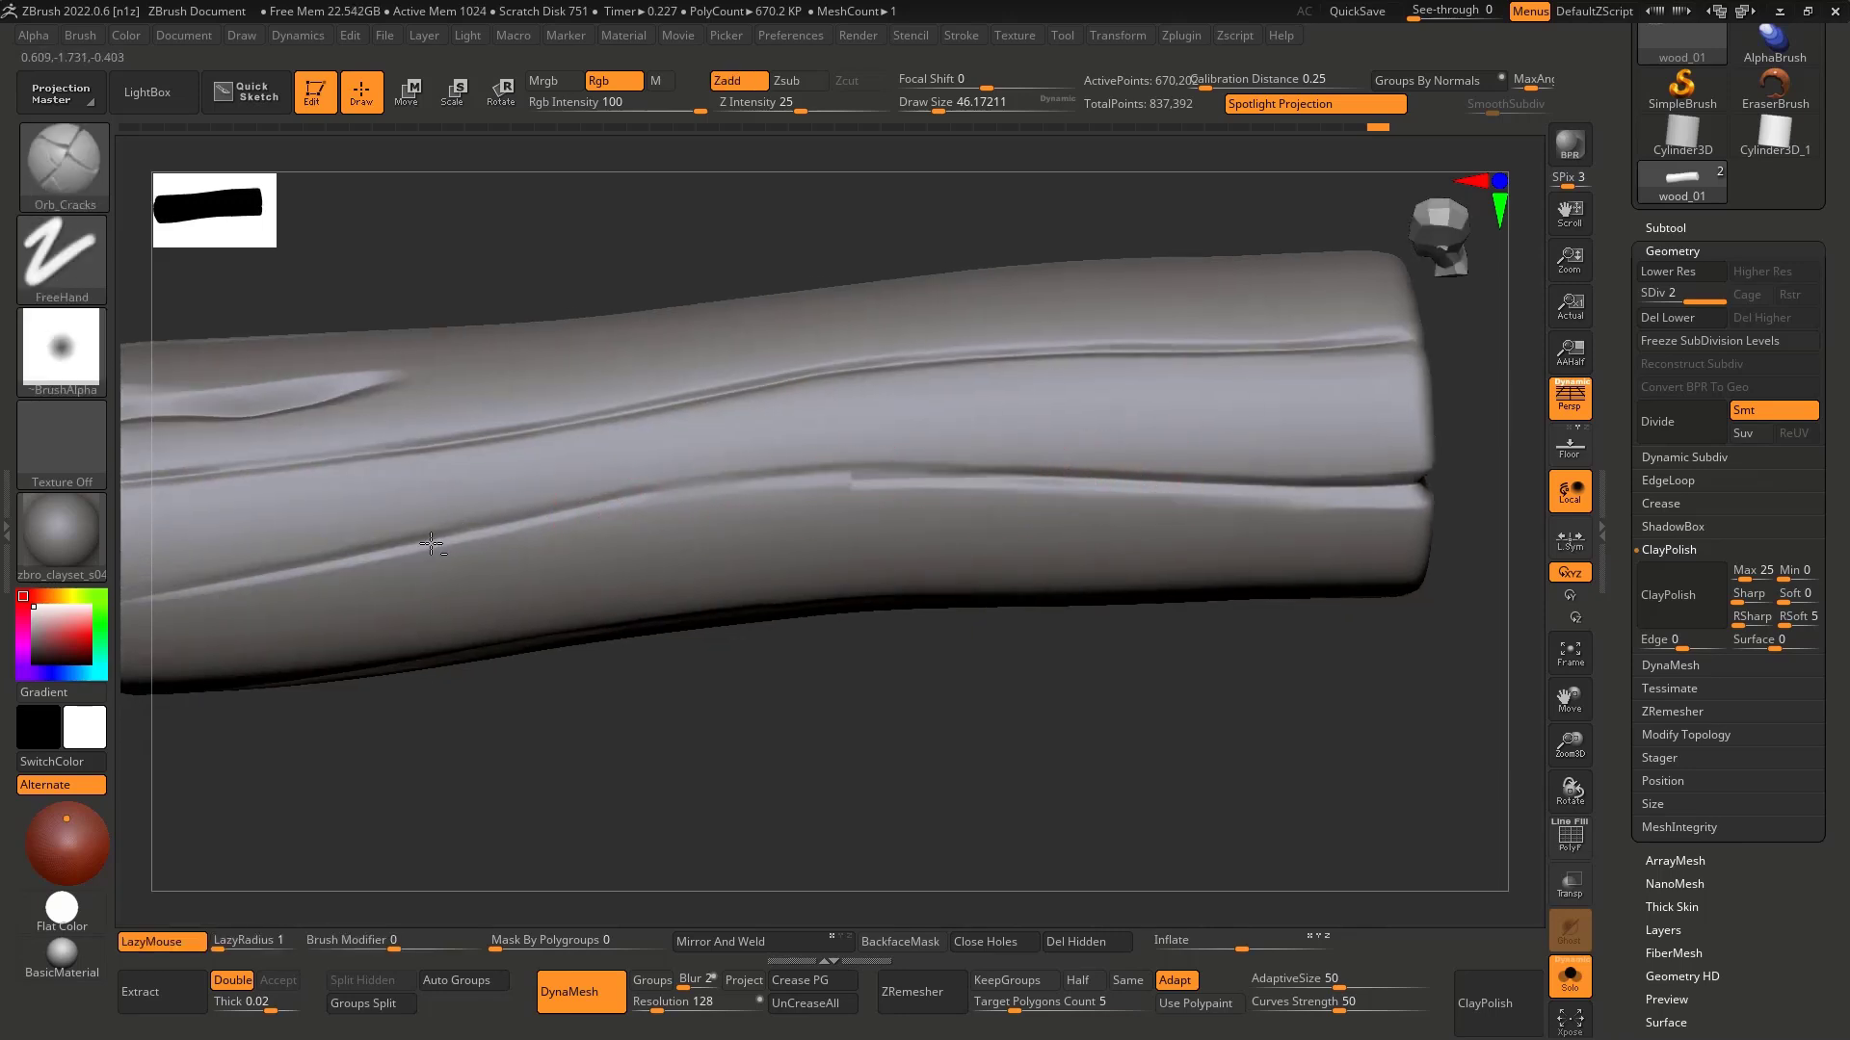
{"action": "key", "text": "ctrl+z"}
{"action": "mouse_move", "coordinate": [1103, 485]}
{"action": "left_mouse_down"}
{"action": "mouse_move", "coordinate": [472, 543]}
{"action": "mouse_move", "coordinate": [553, 511]}
{"action": "mouse_move", "coordinate": [452, 540]}
{"action": "left_mouse_up"}
{"action": "key", "text": "ctrl+z"}
Step: Sharpen the tapering section of the crack toward the post's base end
{"action": "right_click_drag", "start_coordinate": [704, 502], "coordinate": [867, 487], "text": "alt"}
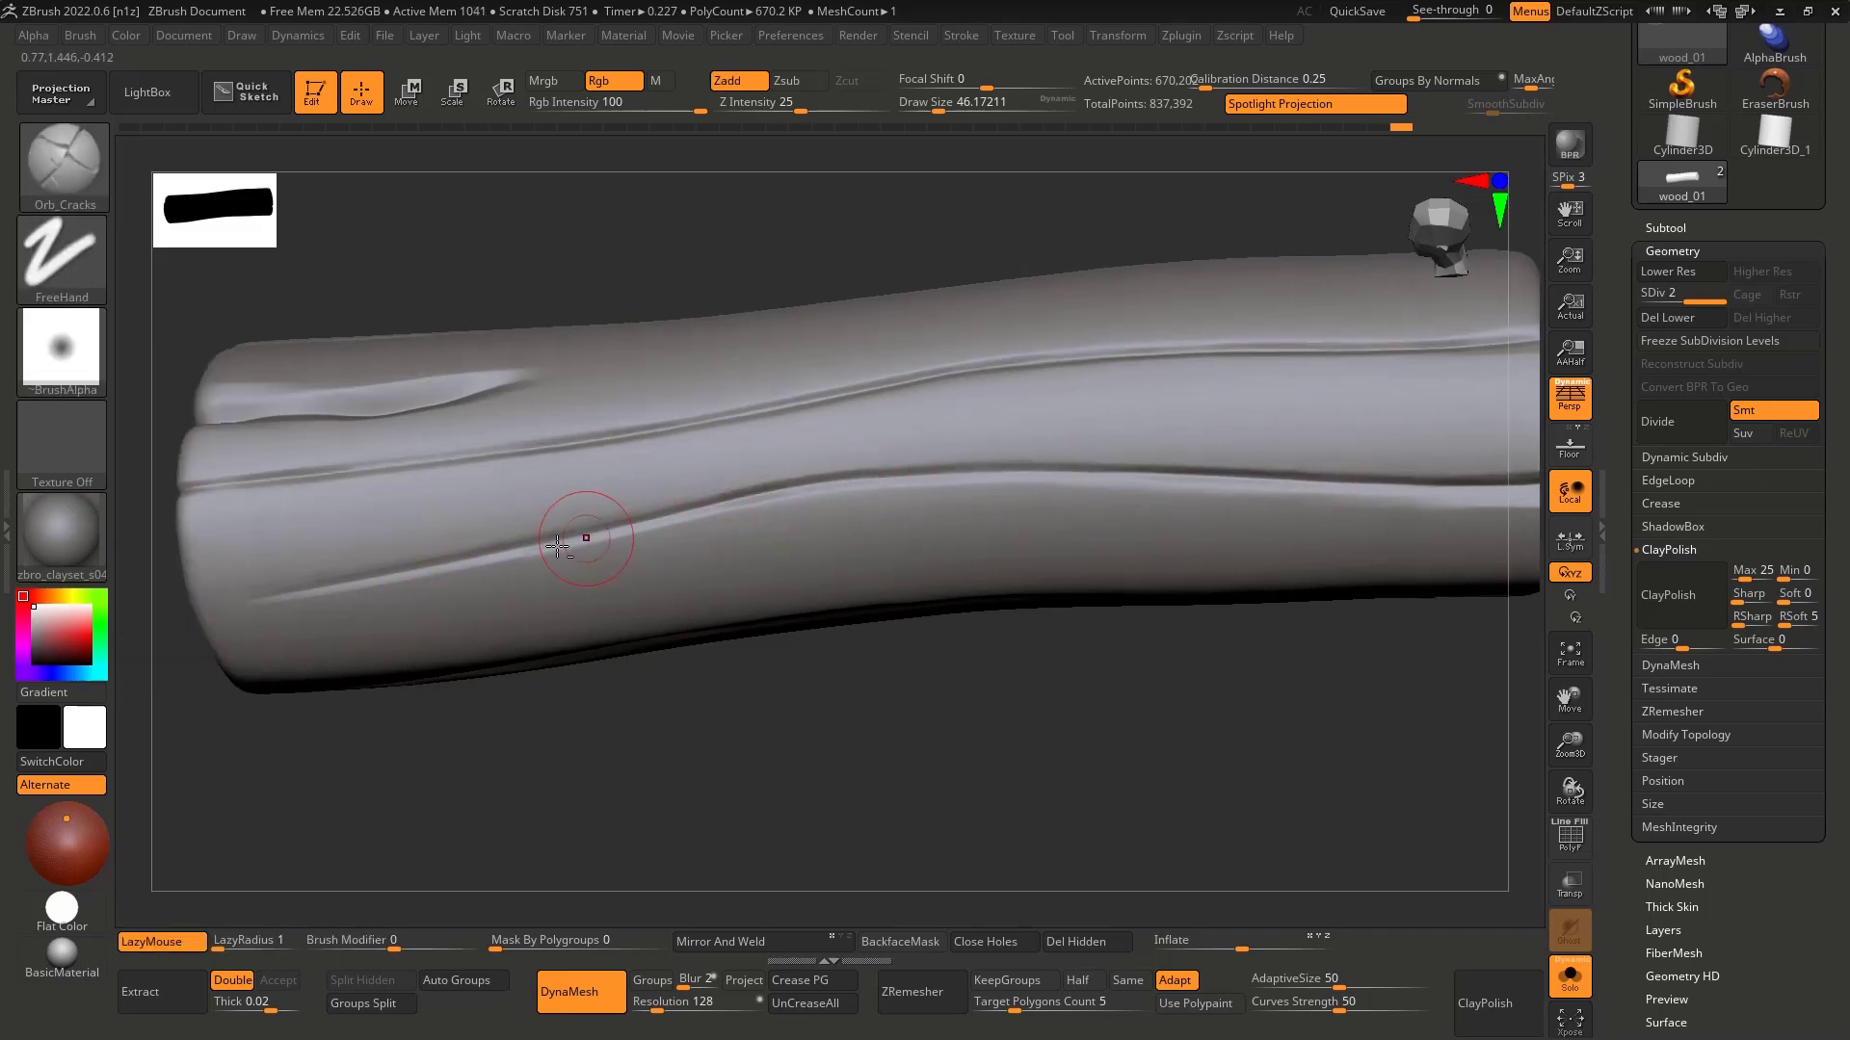
{"action": "left_click_drag", "start_coordinate": [429, 562], "coordinate": [372, 574]}
{"action": "key", "text": "ctrl+z"}
{"action": "left_click_drag", "start_coordinate": [696, 505], "coordinate": [581, 533]}
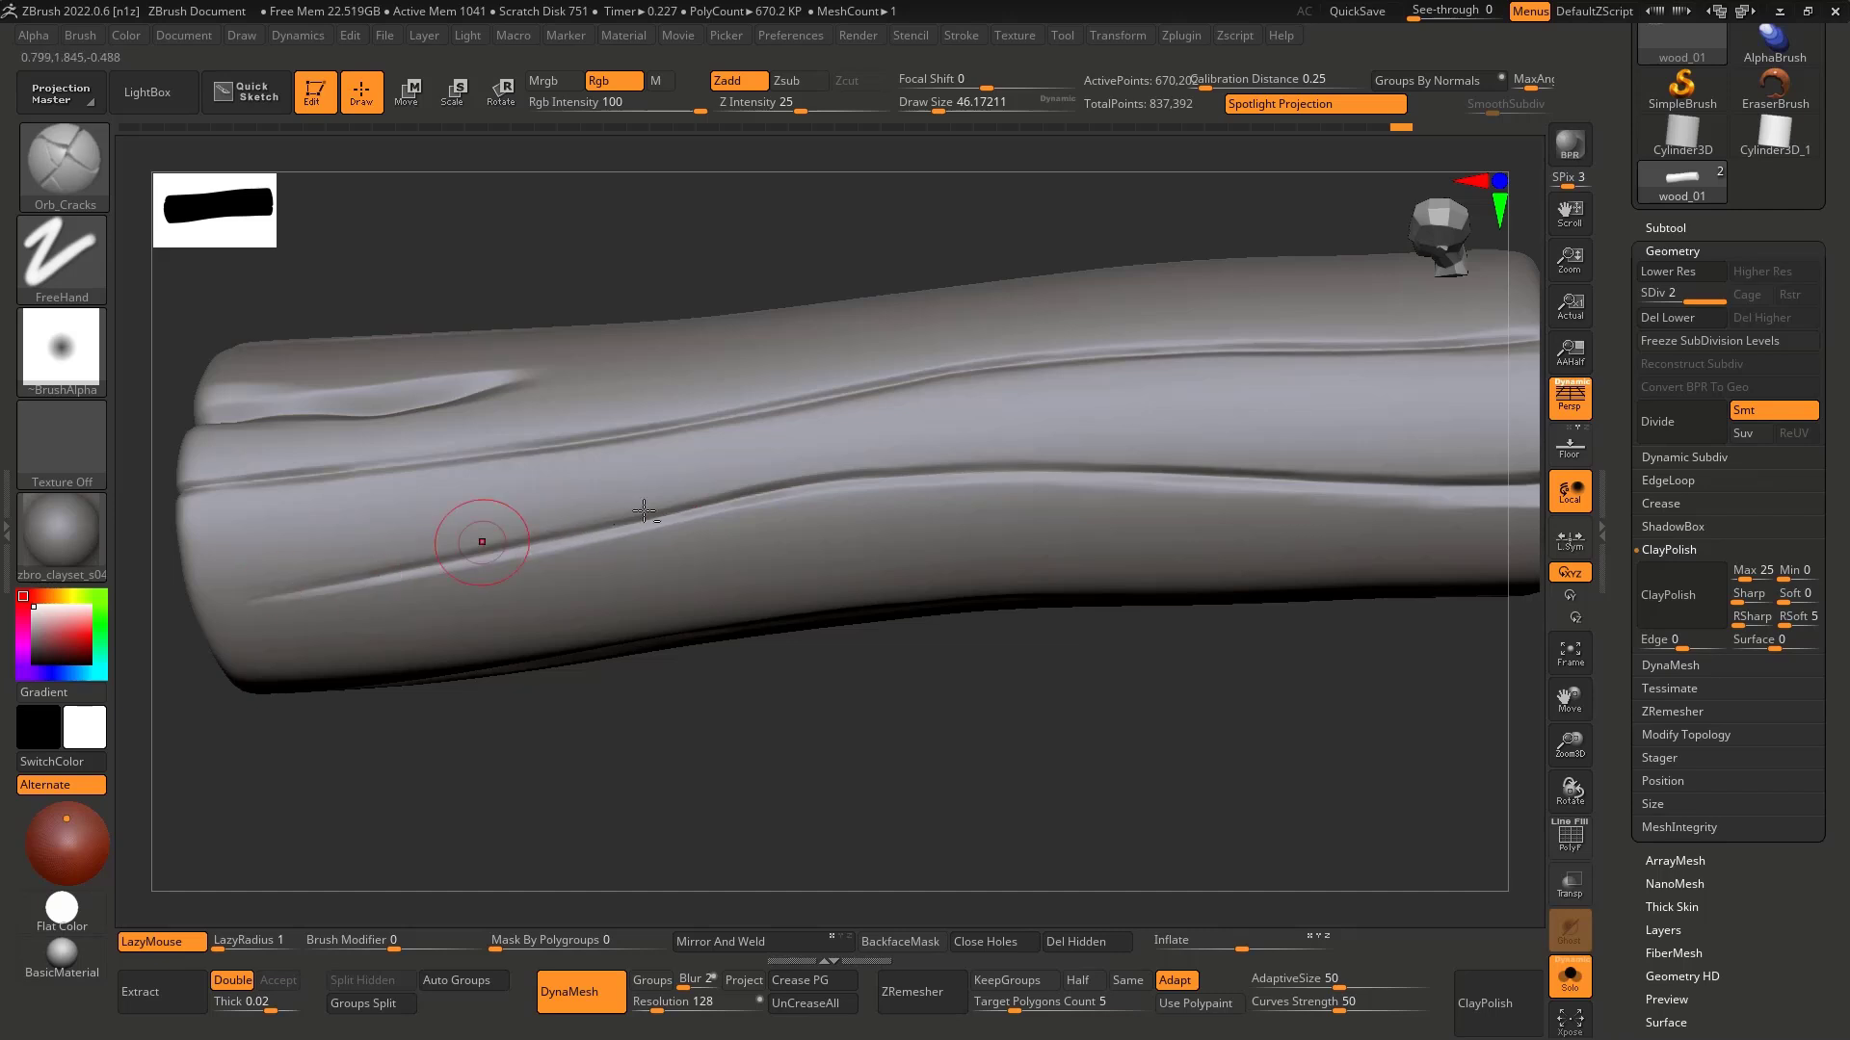
{"action": "right_click_drag", "start_coordinate": [643, 511], "coordinate": [727, 593]}
{"action": "right_click_drag", "start_coordinate": [562, 500], "coordinate": [511, 510]}
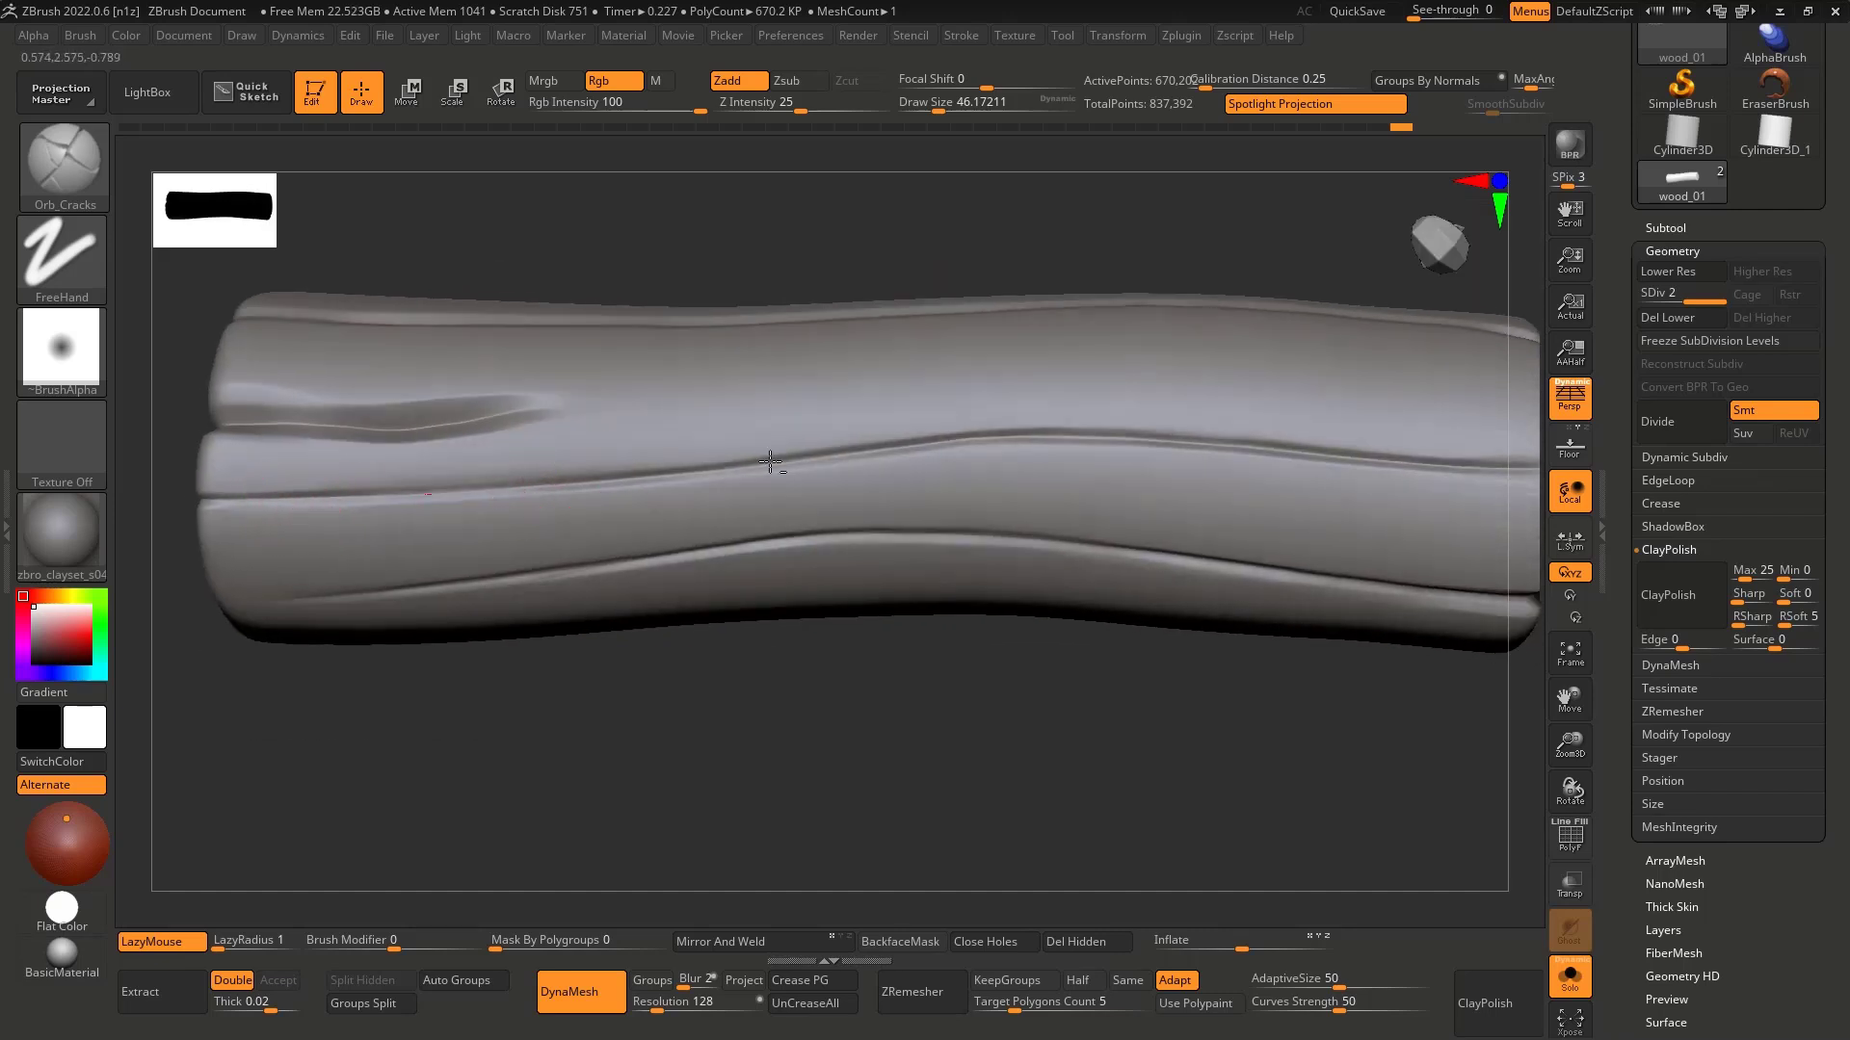
Step: Carve the side crack over the rim onto the post's top face and smooth where it crosses the edge
{"action": "right_click_drag", "start_coordinate": [1056, 445], "coordinate": [1312, 549]}
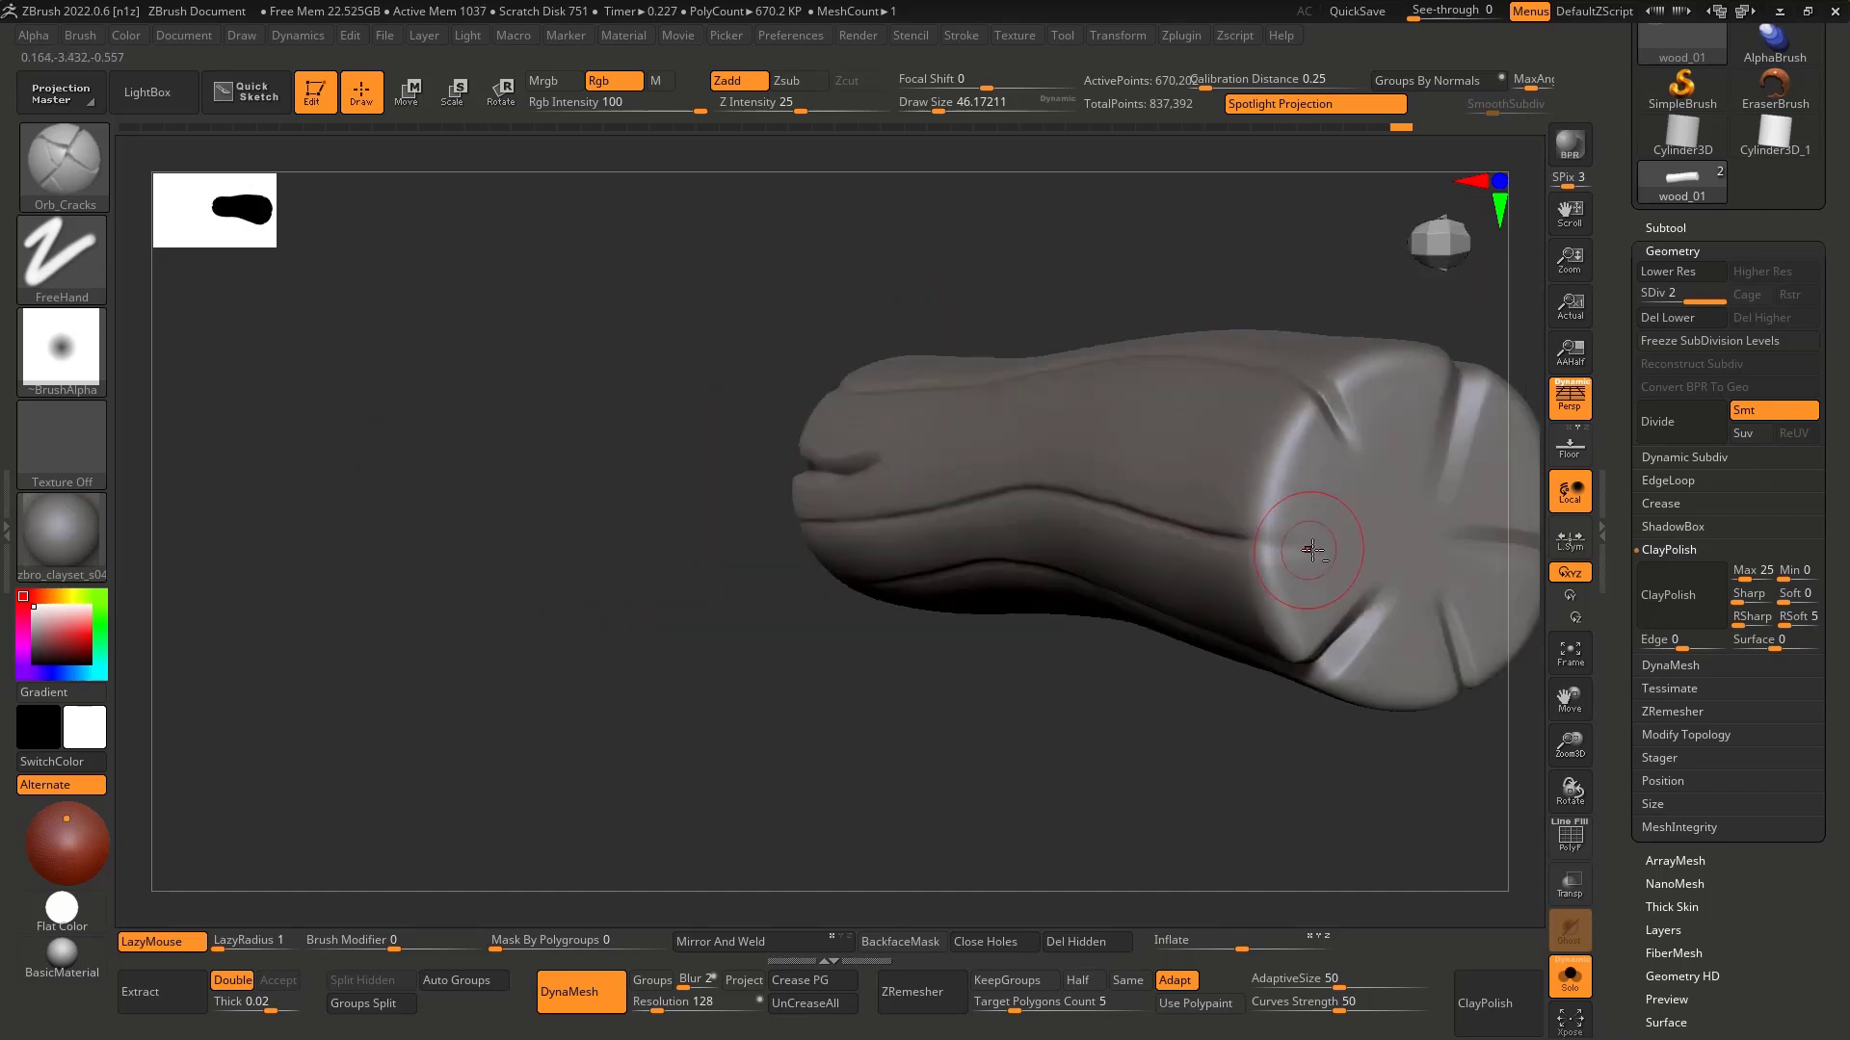
{"action": "left_click_drag", "start_coordinate": [1206, 537], "coordinate": [1372, 540]}
{"action": "left_click_drag", "start_coordinate": [1216, 535], "coordinate": [1357, 539], "text": "shift"}
{"action": "left_click_drag", "start_coordinate": [1163, 533], "coordinate": [1281, 541], "text": "shift"}
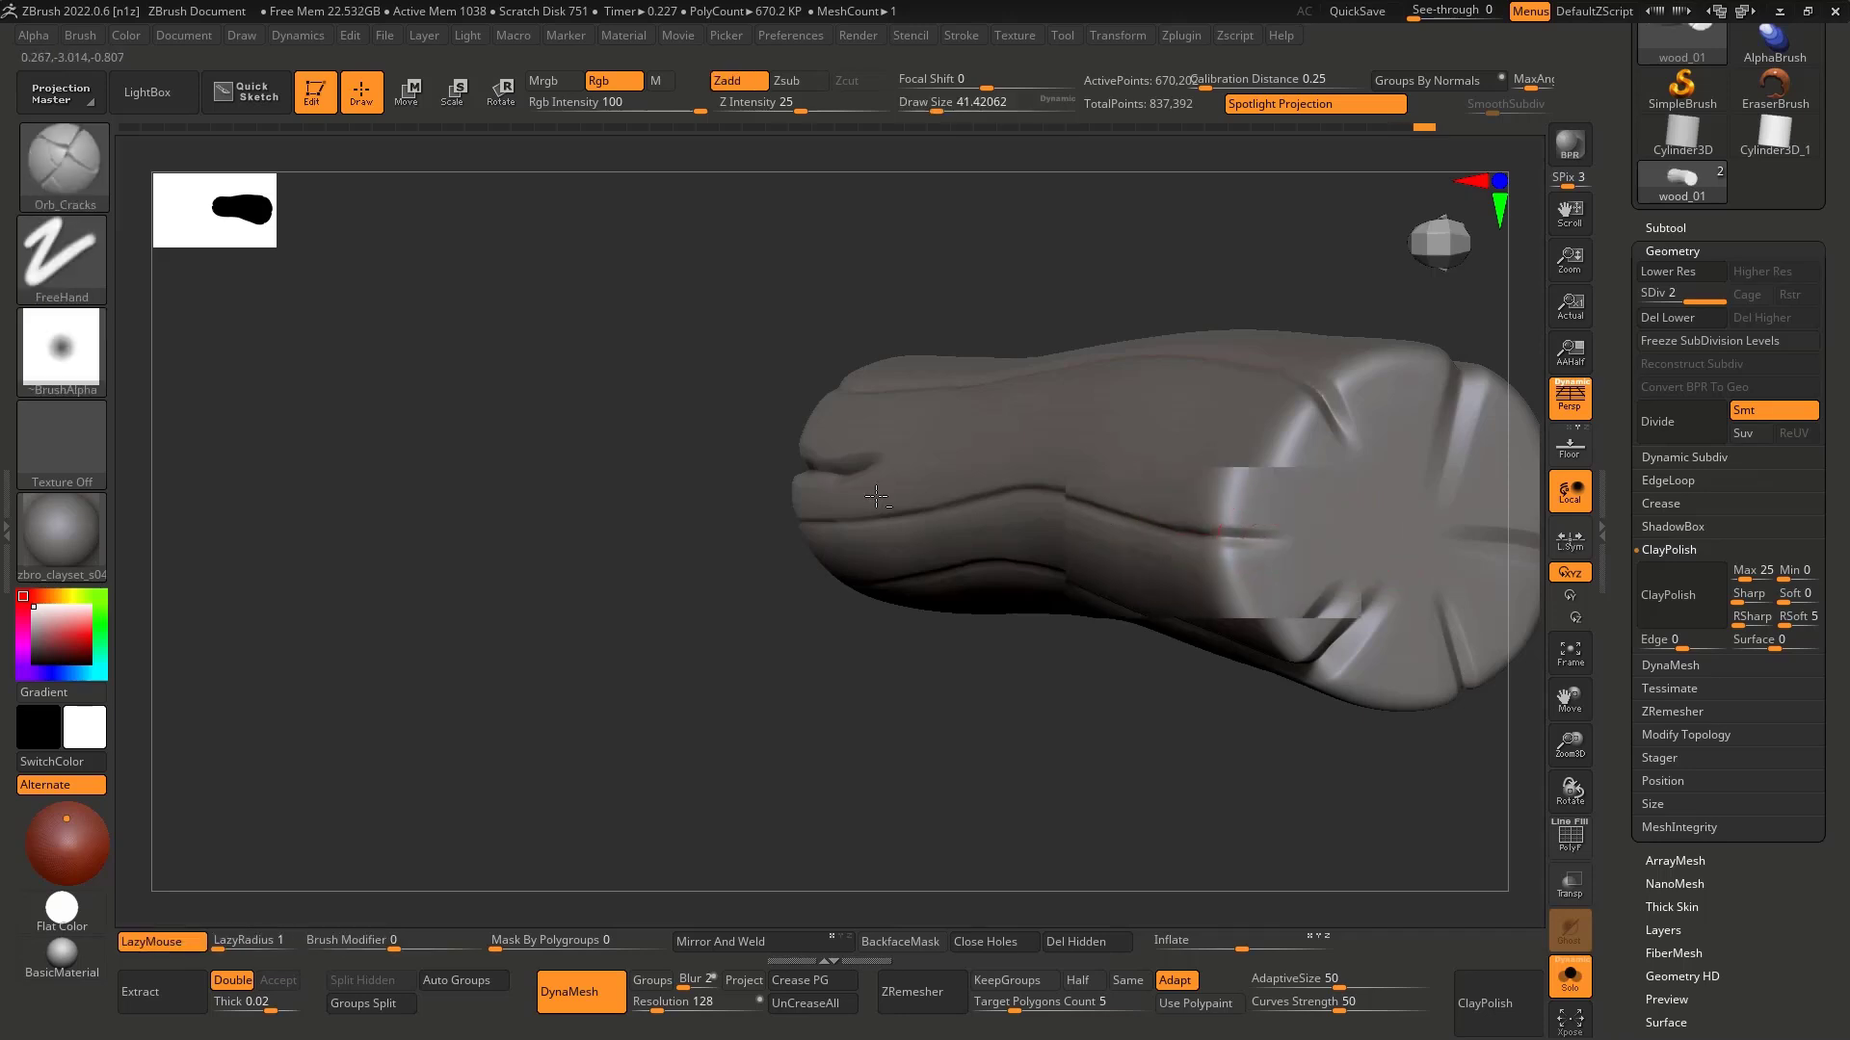
Step: Deepen the crack on the post's next side from the top end toward the middle at draw size about 41
{"action": "right_click_drag", "start_coordinate": [1281, 541], "coordinate": [1154, 571]}
{"action": "left_click_drag", "start_coordinate": [1155, 568], "coordinate": [579, 681]}
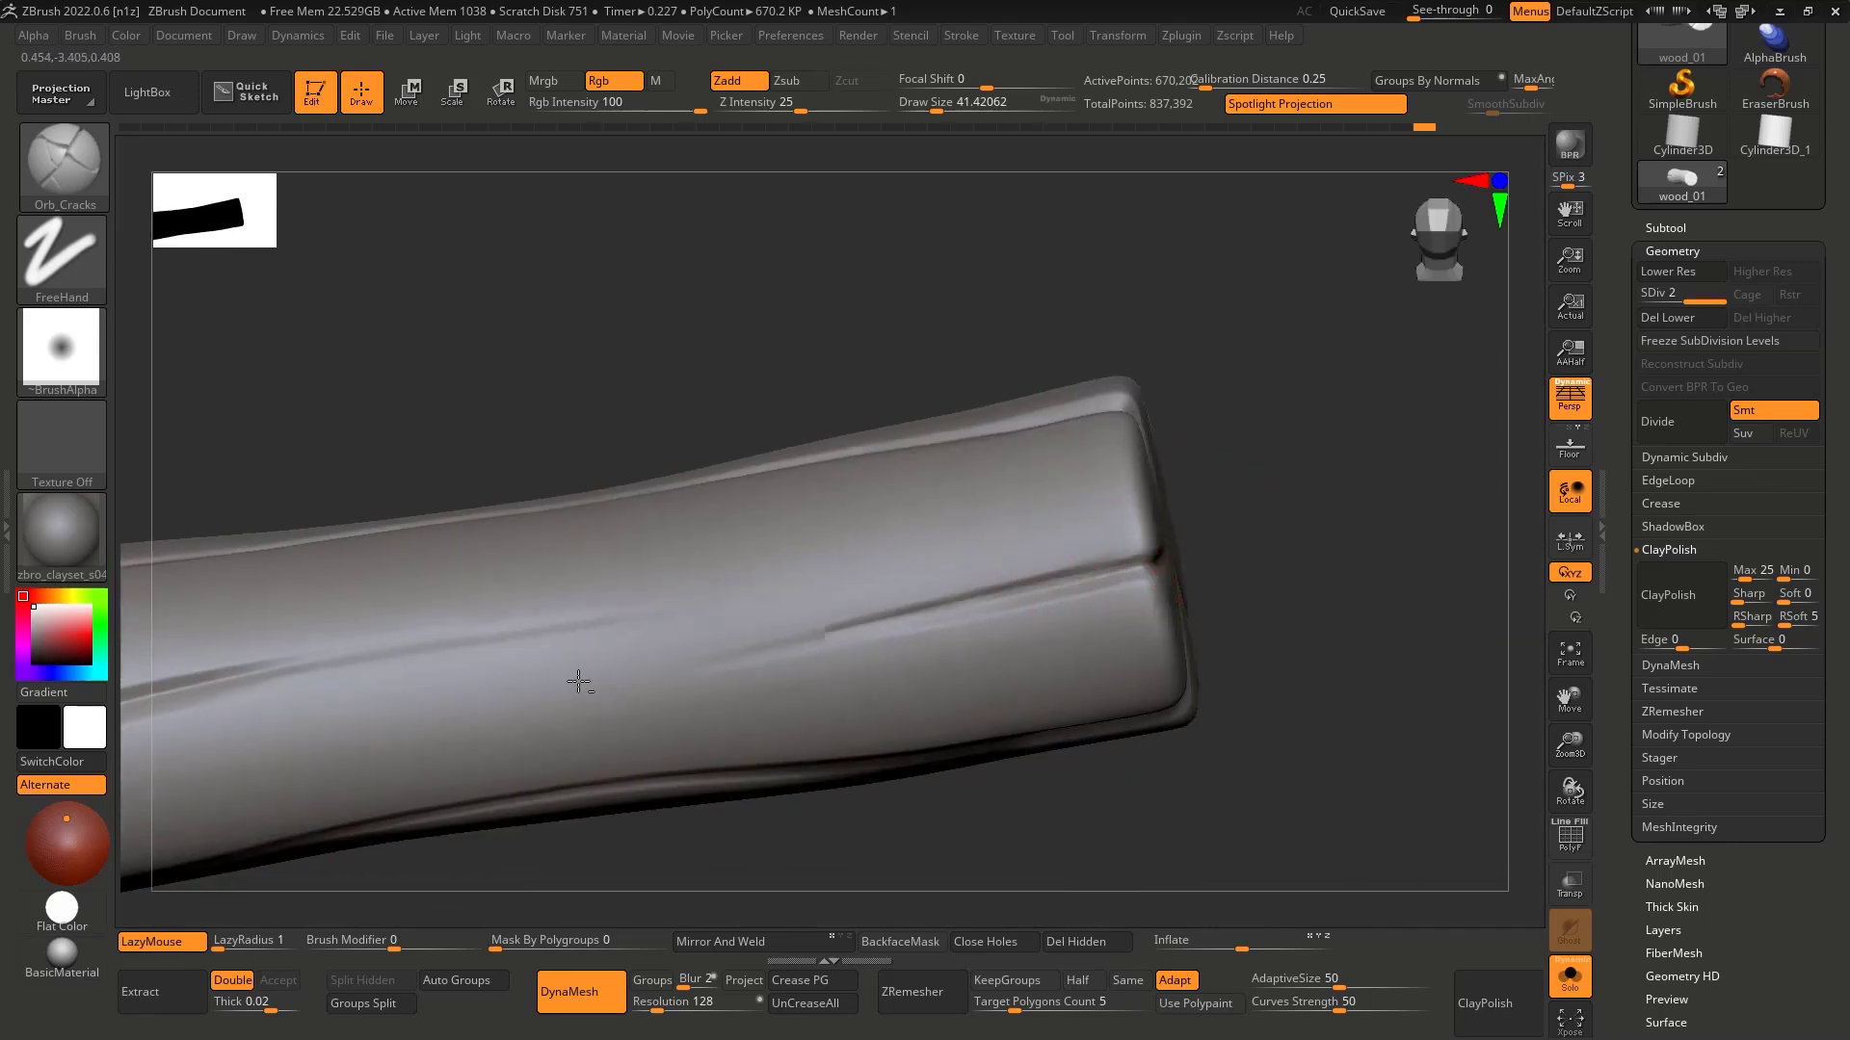
{"action": "left_click_drag", "start_coordinate": [1145, 567], "coordinate": [566, 693]}
{"action": "key", "text": "s"}
{"action": "left_click_drag", "start_coordinate": [759, 656], "coordinate": [456, 714]}
{"action": "key", "text": "ctrl+z"}
Step: Set the draw size to about 33 and extend the crack that starts at the base end toward the post's middle
{"action": "right_click_drag", "start_coordinate": [457, 715], "coordinate": [1048, 586], "text": "alt"}
{"action": "key", "text": "s"}
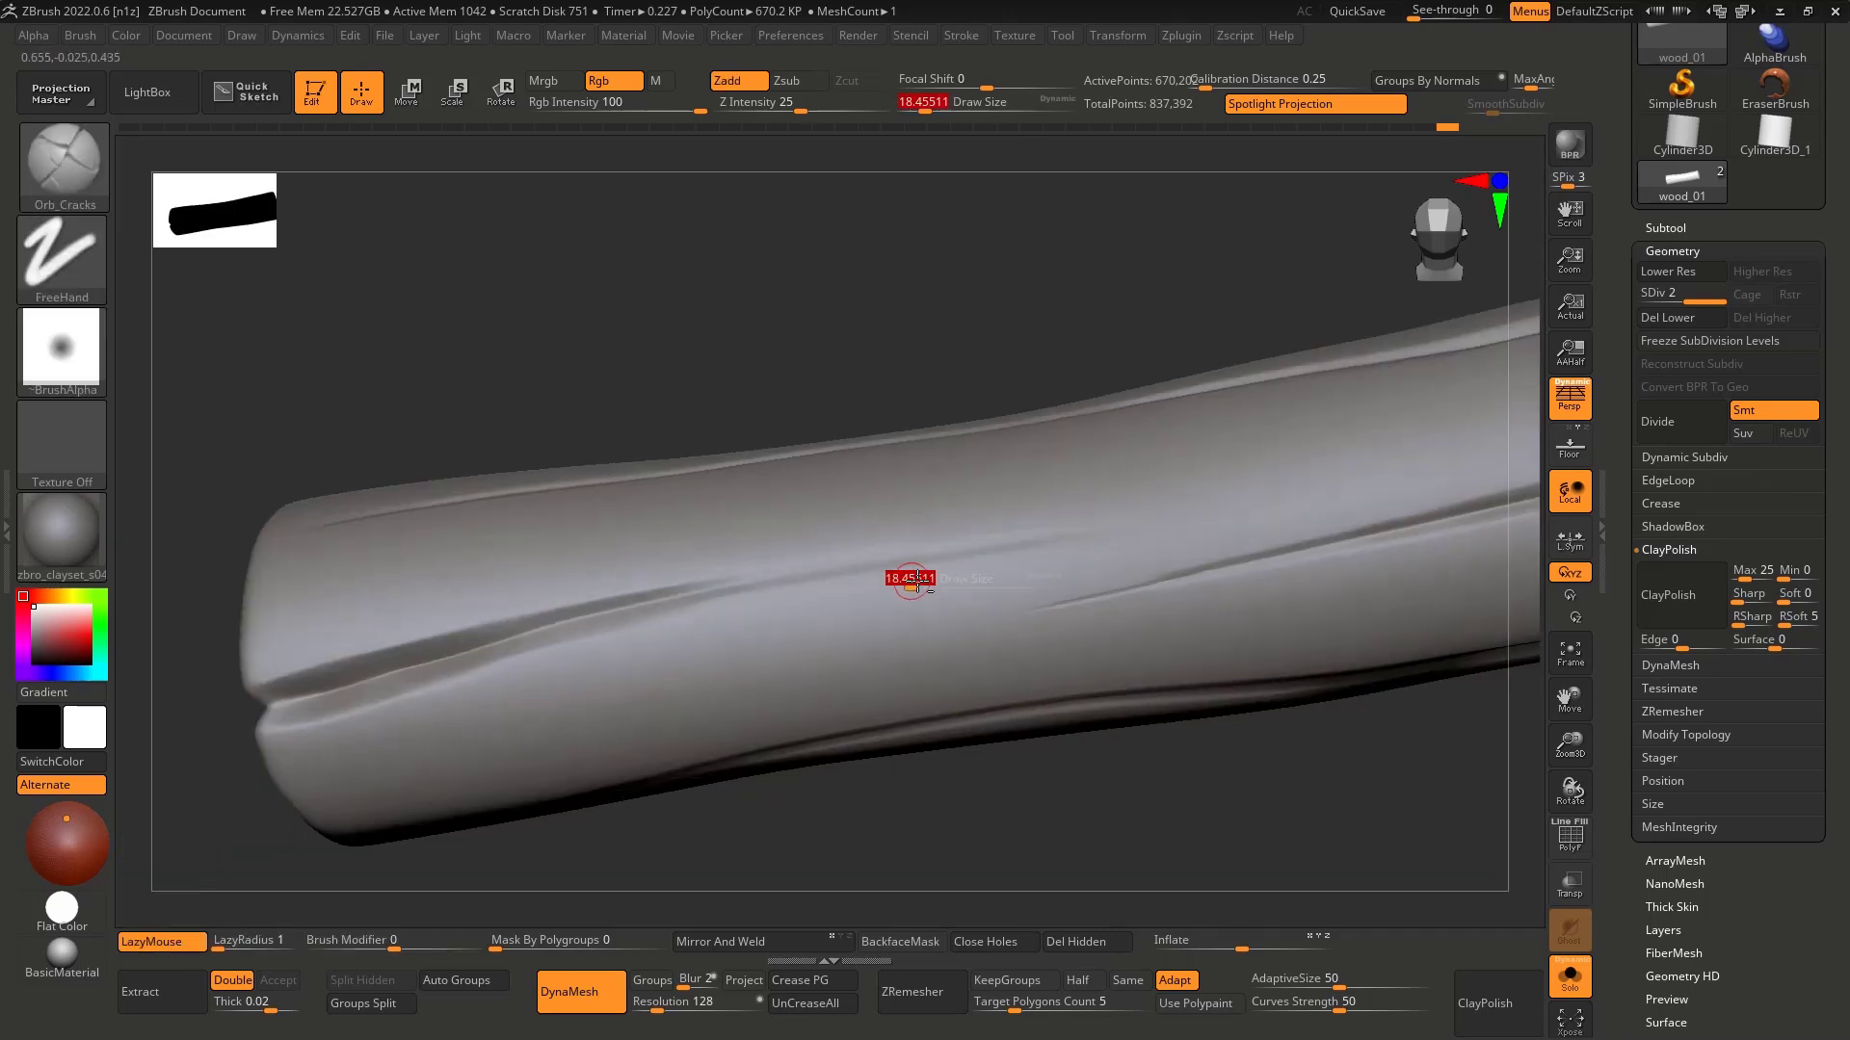
{"action": "left_click_drag", "start_coordinate": [908, 584], "coordinate": [916, 585]}
{"action": "right_click_drag", "start_coordinate": [916, 585], "coordinate": [824, 608]}
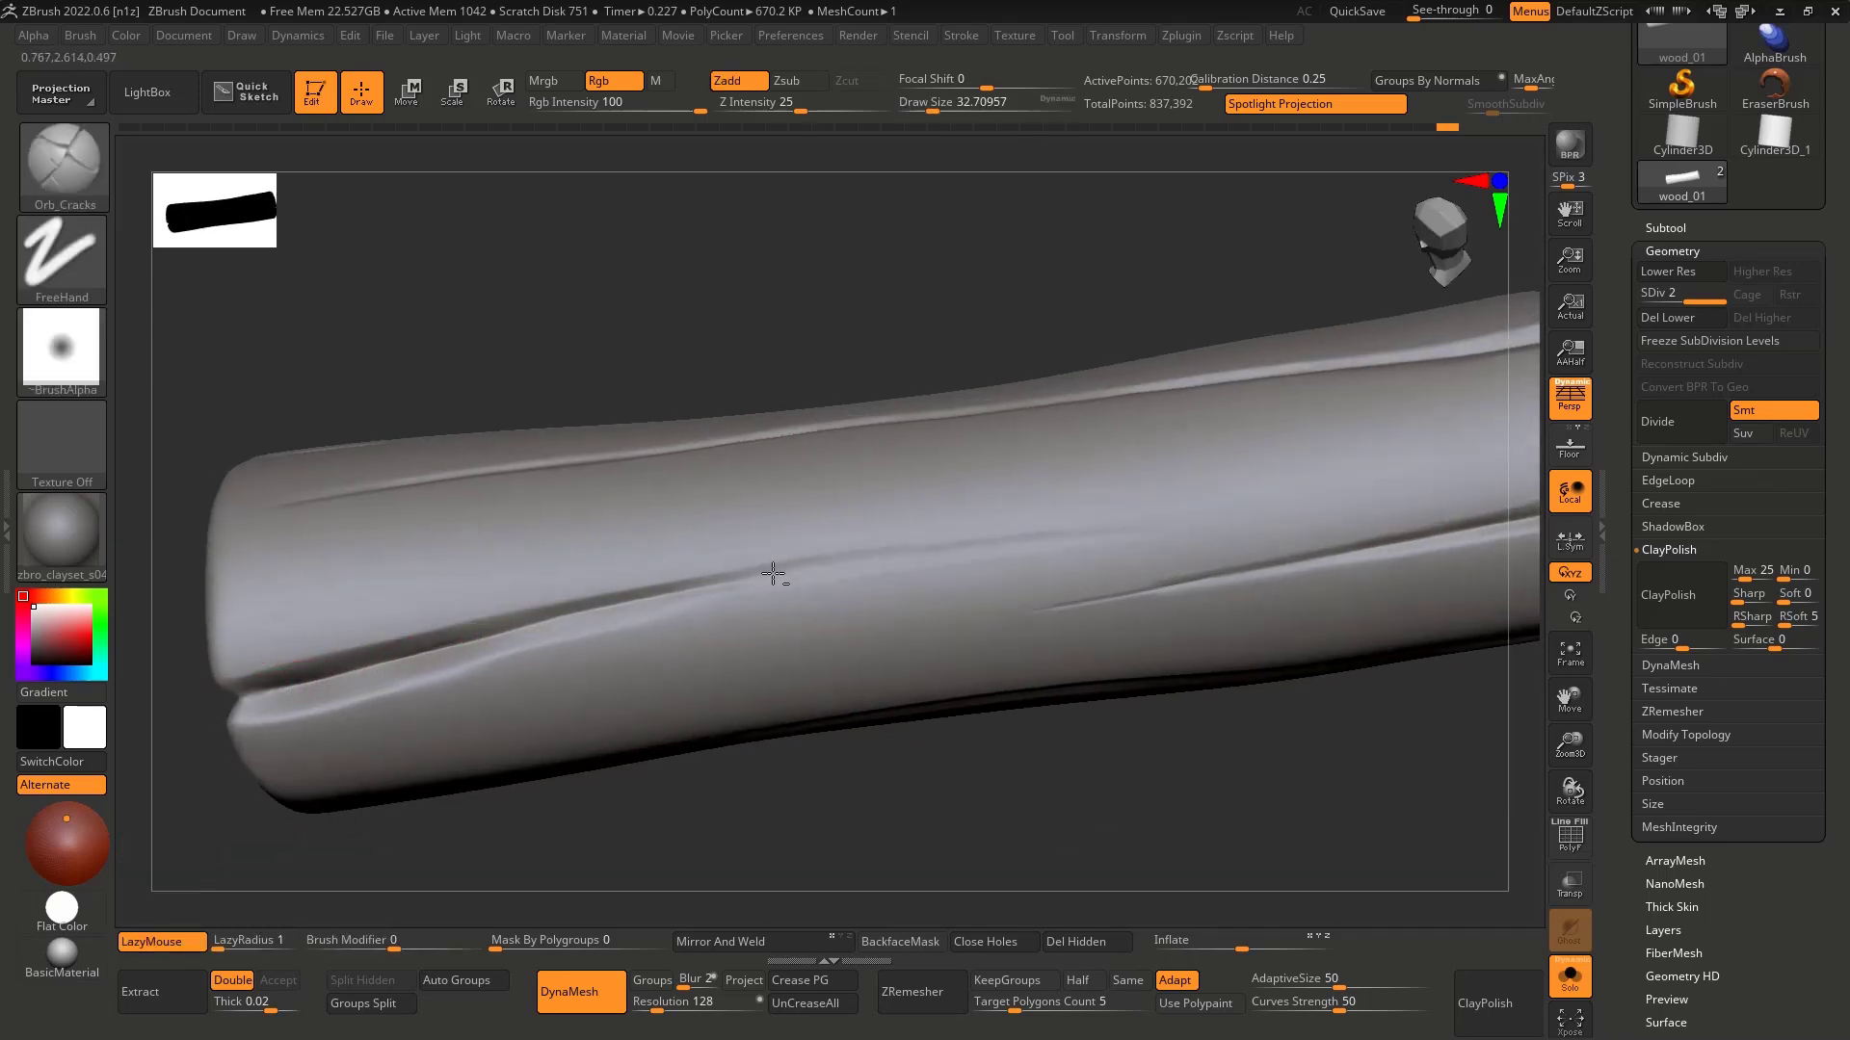
{"action": "key", "text": "s"}
{"action": "left_click_drag", "start_coordinate": [814, 573], "coordinate": [1205, 520]}
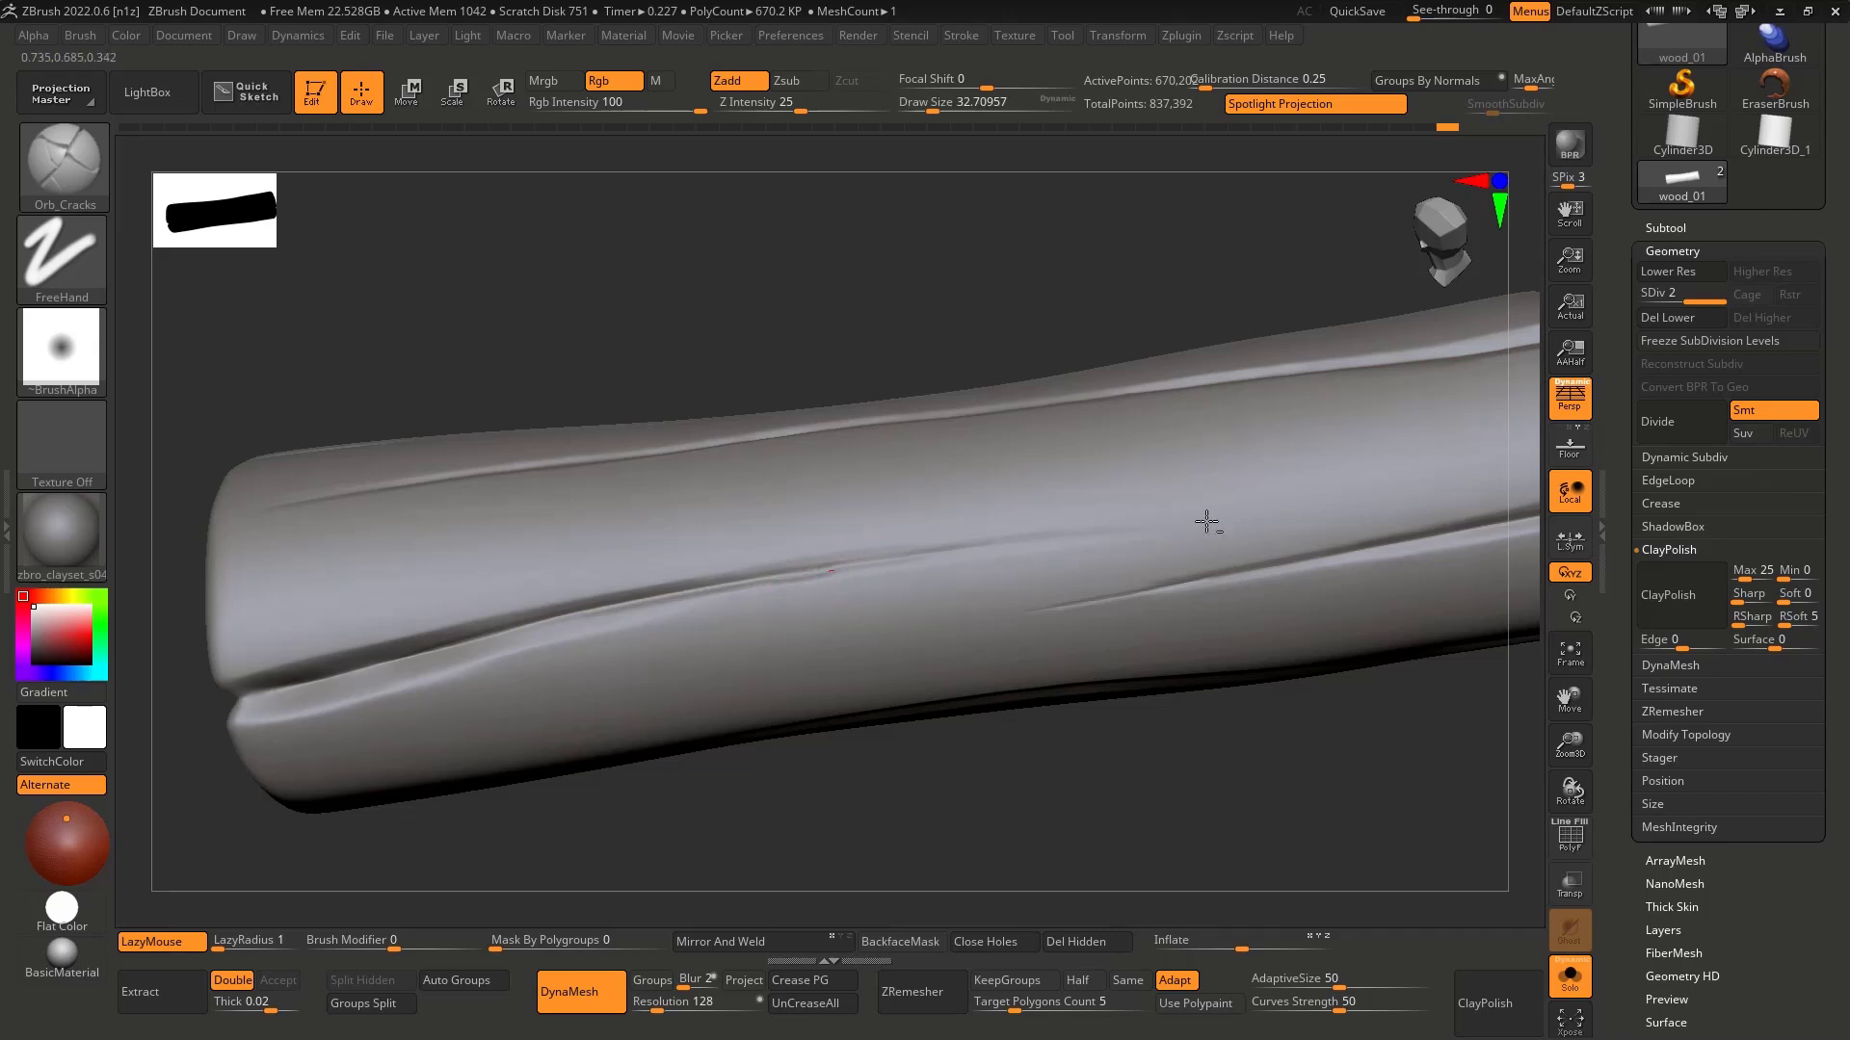
Step: Rotate to the post's following side and carve along the faint middle part of its long crack
{"action": "mouse_move", "coordinate": [805, 603]}
{"action": "right_mouse_down", "text": "ctrl"}
{"action": "mouse_move", "coordinate": [731, 529]}
{"action": "mouse_move", "coordinate": [818, 554]}
{"action": "right_mouse_up", "text": "ctrl"}
{"action": "right_click_drag", "start_coordinate": [798, 642], "coordinate": [685, 530], "text": "alt"}
{"action": "right_click_drag", "start_coordinate": [686, 529], "coordinate": [924, 568], "text": "ctrl"}
{"action": "left_click_drag", "start_coordinate": [864, 493], "coordinate": [554, 586]}
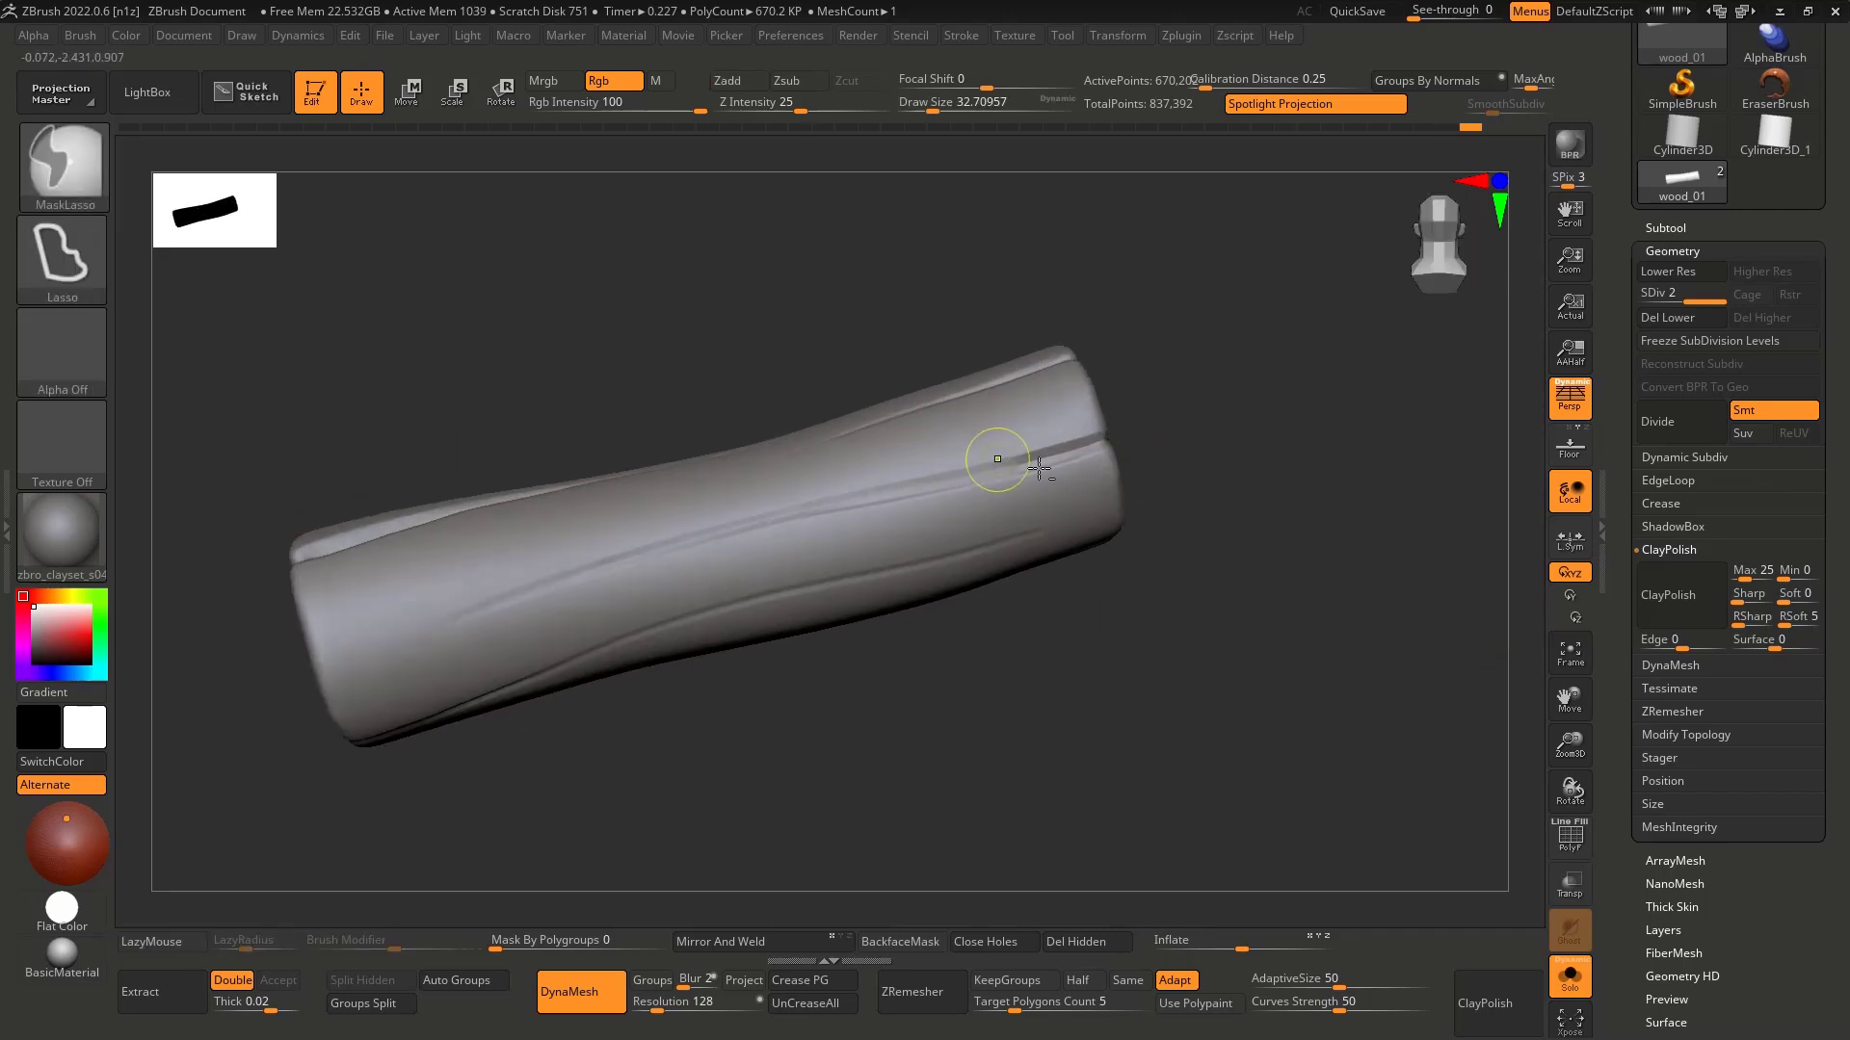
Step: Recarve that side's long crack from the top end's notch past the middle, undoing the unwanted strokes
{"action": "mouse_move", "coordinate": [1041, 466]}
{"action": "right_mouse_down", "text": "ctrl"}
{"action": "mouse_move", "coordinate": [1057, 521]}
{"action": "mouse_move", "coordinate": [1007, 568]}
{"action": "right_mouse_up", "text": "ctrl"}
{"action": "mouse_move", "coordinate": [1132, 420]}
{"action": "left_mouse_down"}
{"action": "mouse_move", "coordinate": [661, 526]}
{"action": "mouse_move", "coordinate": [930, 483]}
{"action": "mouse_move", "coordinate": [710, 511]}
{"action": "left_mouse_up"}
{"action": "key", "text": "ctrl+z"}
{"action": "right_click_drag", "start_coordinate": [790, 539], "coordinate": [824, 525]}
{"action": "key", "text": "ctrl+z"}
{"action": "left_click_drag", "start_coordinate": [1127, 419], "coordinate": [660, 519]}
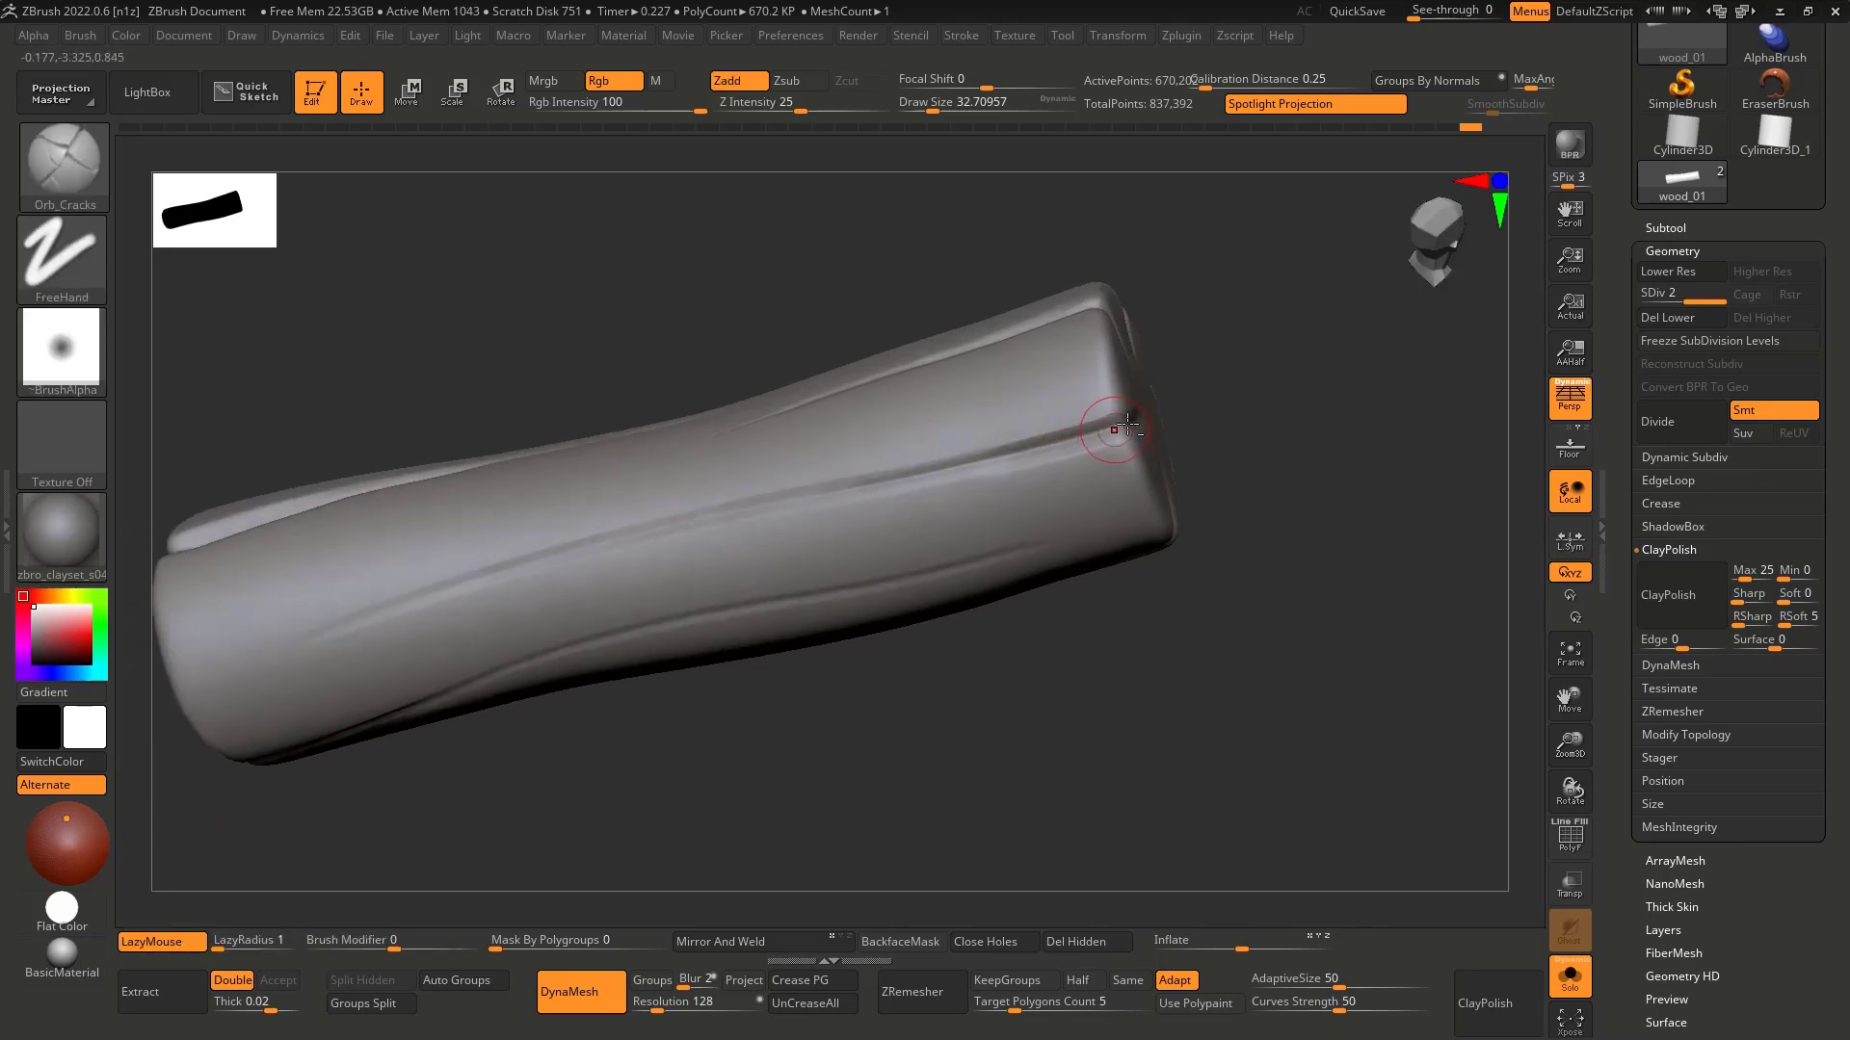
{"action": "left_click_drag", "start_coordinate": [1127, 424], "coordinate": [616, 536]}
{"action": "key", "text": "ctrl+z"}
{"action": "left_click_drag", "start_coordinate": [1127, 421], "coordinate": [501, 554]}
Step: Try extending the long crack's faint tail toward the post's base end
{"action": "right_click_drag", "start_coordinate": [770, 525], "coordinate": [814, 494]}
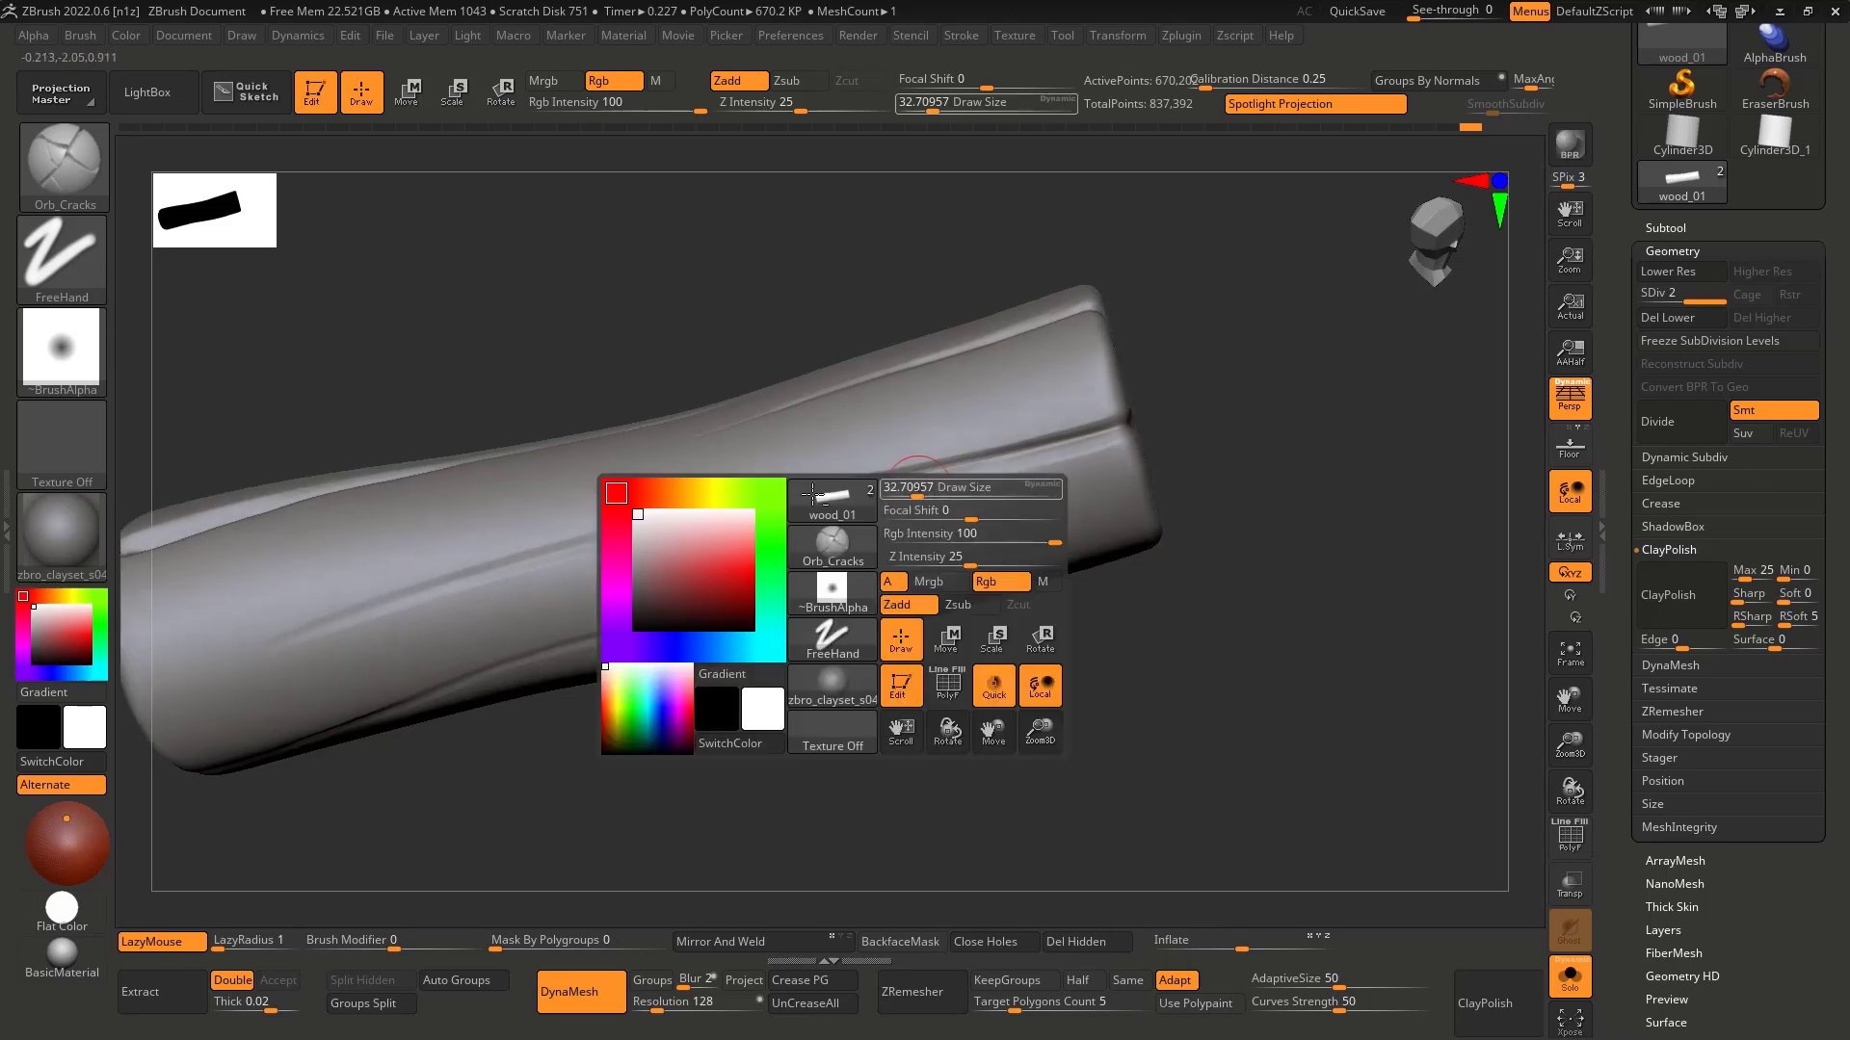
{"action": "left_click_drag", "start_coordinate": [513, 555], "coordinate": [343, 600]}
{"action": "key", "text": "ctrl+z"}
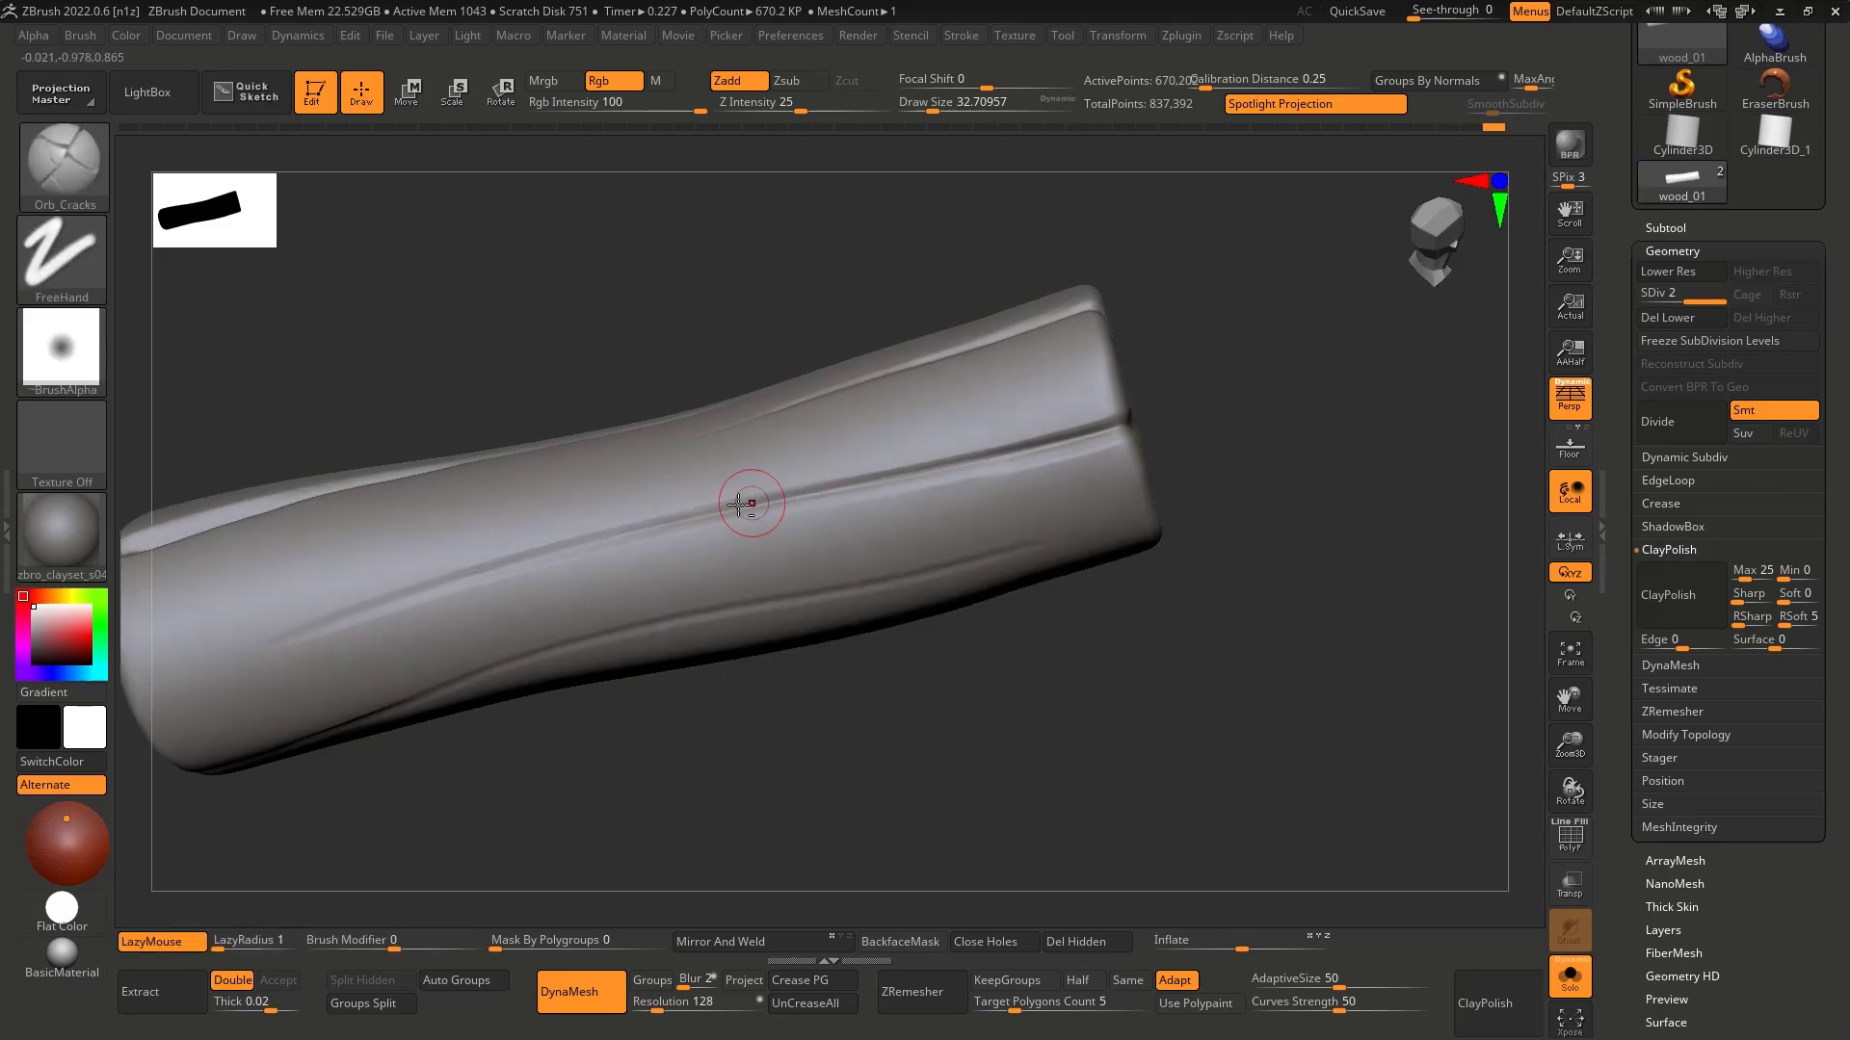
{"action": "mouse_move", "coordinate": [761, 502]}
{"action": "left_mouse_down"}
{"action": "mouse_move", "coordinate": [384, 591]}
{"action": "mouse_move", "coordinate": [471, 566]}
{"action": "mouse_move", "coordinate": [277, 640]}
{"action": "left_mouse_up"}
{"action": "key", "text": "ctrl+z"}
{"action": "key", "text": "ctrl+z"}
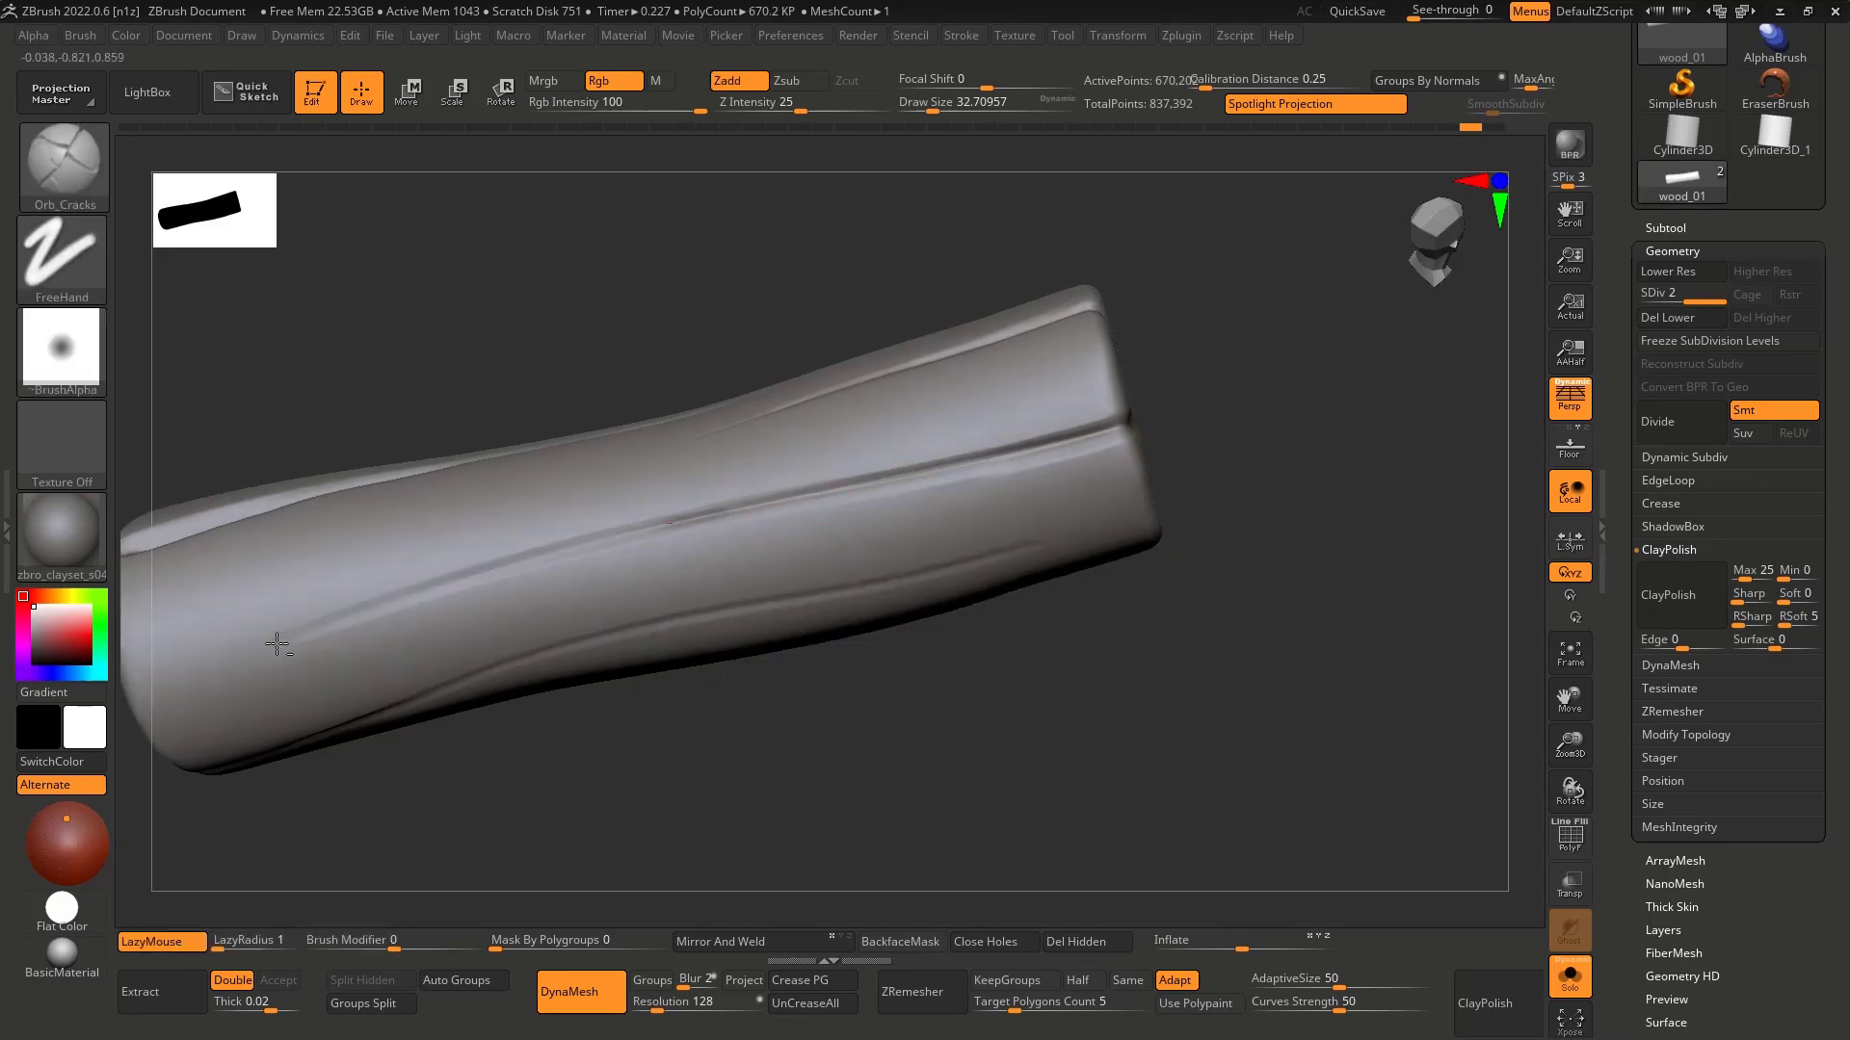
Step: Sharpen the adjacent crack that opens at the base end, carving from its tip near the top end
{"action": "mouse_move", "coordinate": [643, 610]}
{"action": "right_mouse_down", "text": "alt"}
{"action": "mouse_move", "coordinate": [675, 537]}
{"action": "mouse_move", "coordinate": [1059, 484]}
{"action": "right_mouse_up", "text": "alt"}
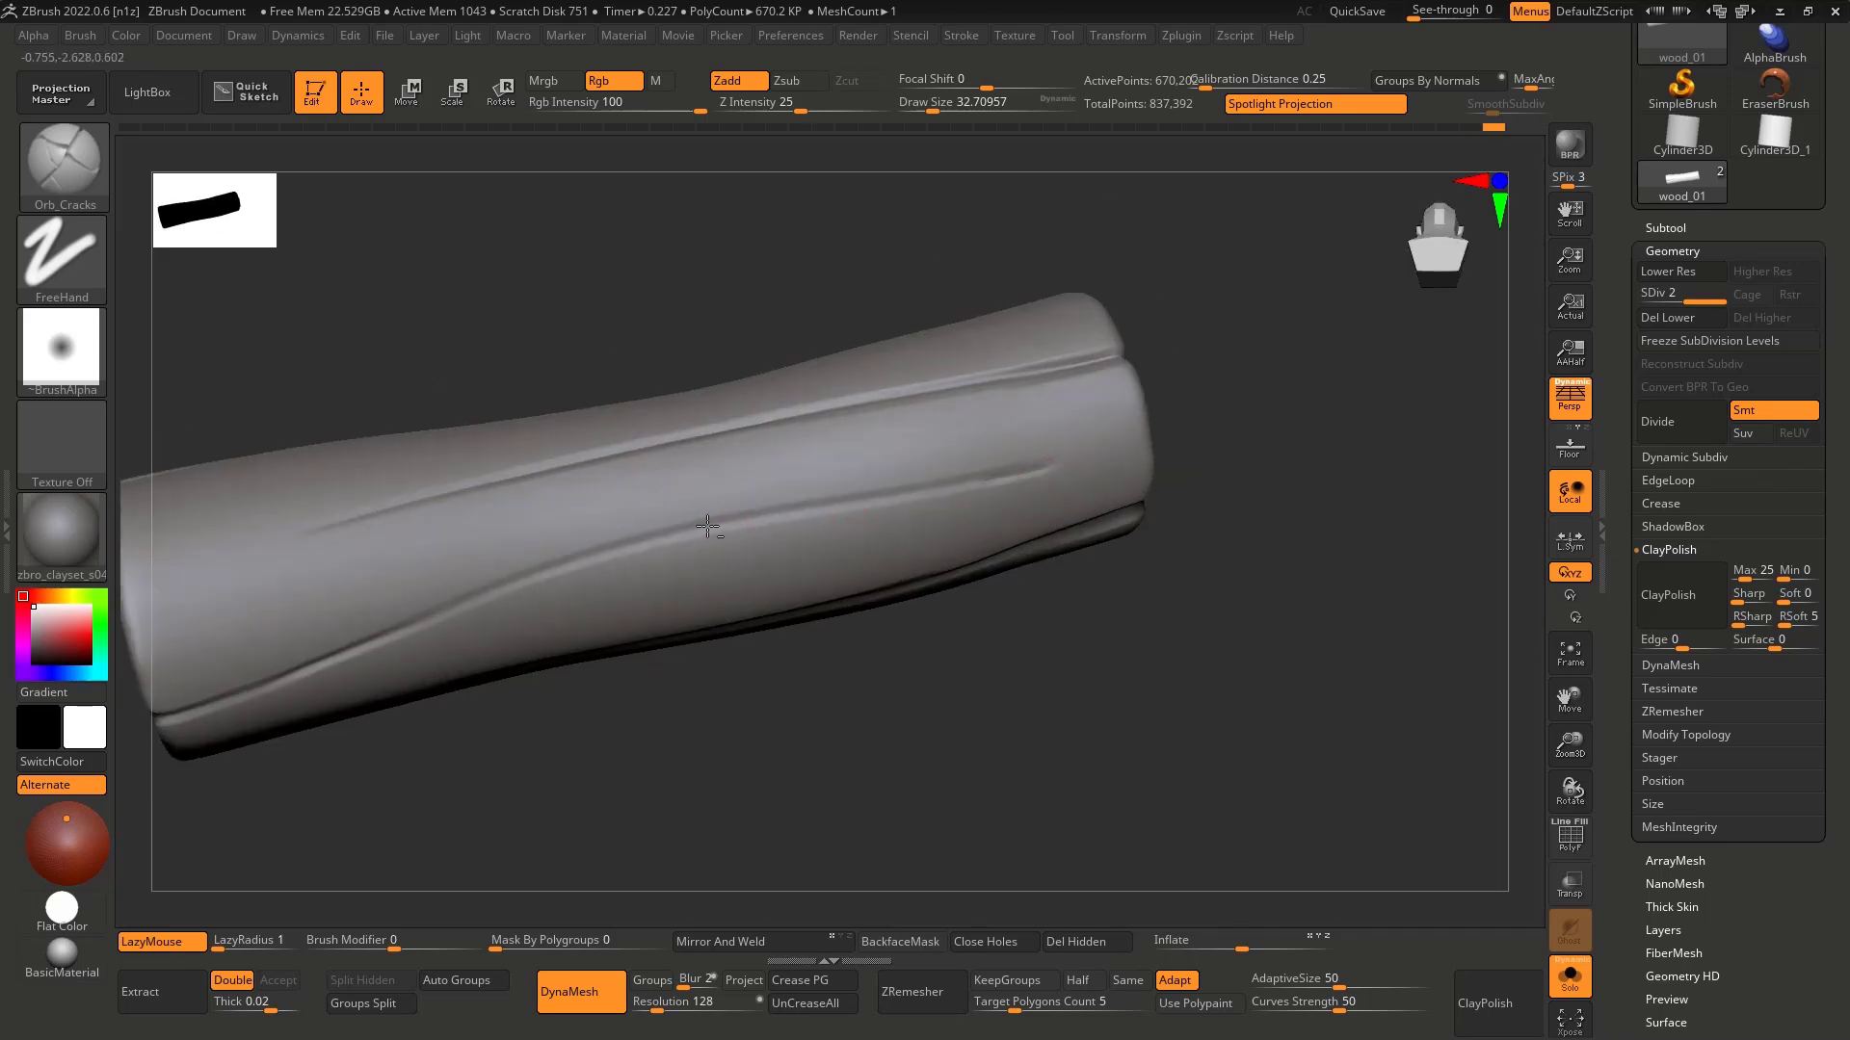
{"action": "left_click_drag", "start_coordinate": [707, 526], "coordinate": [404, 602]}
{"action": "mouse_move", "coordinate": [644, 539]}
{"action": "right_mouse_down"}
{"action": "mouse_move", "coordinate": [702, 500]}
{"action": "mouse_move", "coordinate": [689, 539]}
{"action": "right_mouse_up"}
{"action": "key", "text": "ctrl+z"}
{"action": "left_click_drag", "start_coordinate": [1028, 481], "coordinate": [305, 646]}
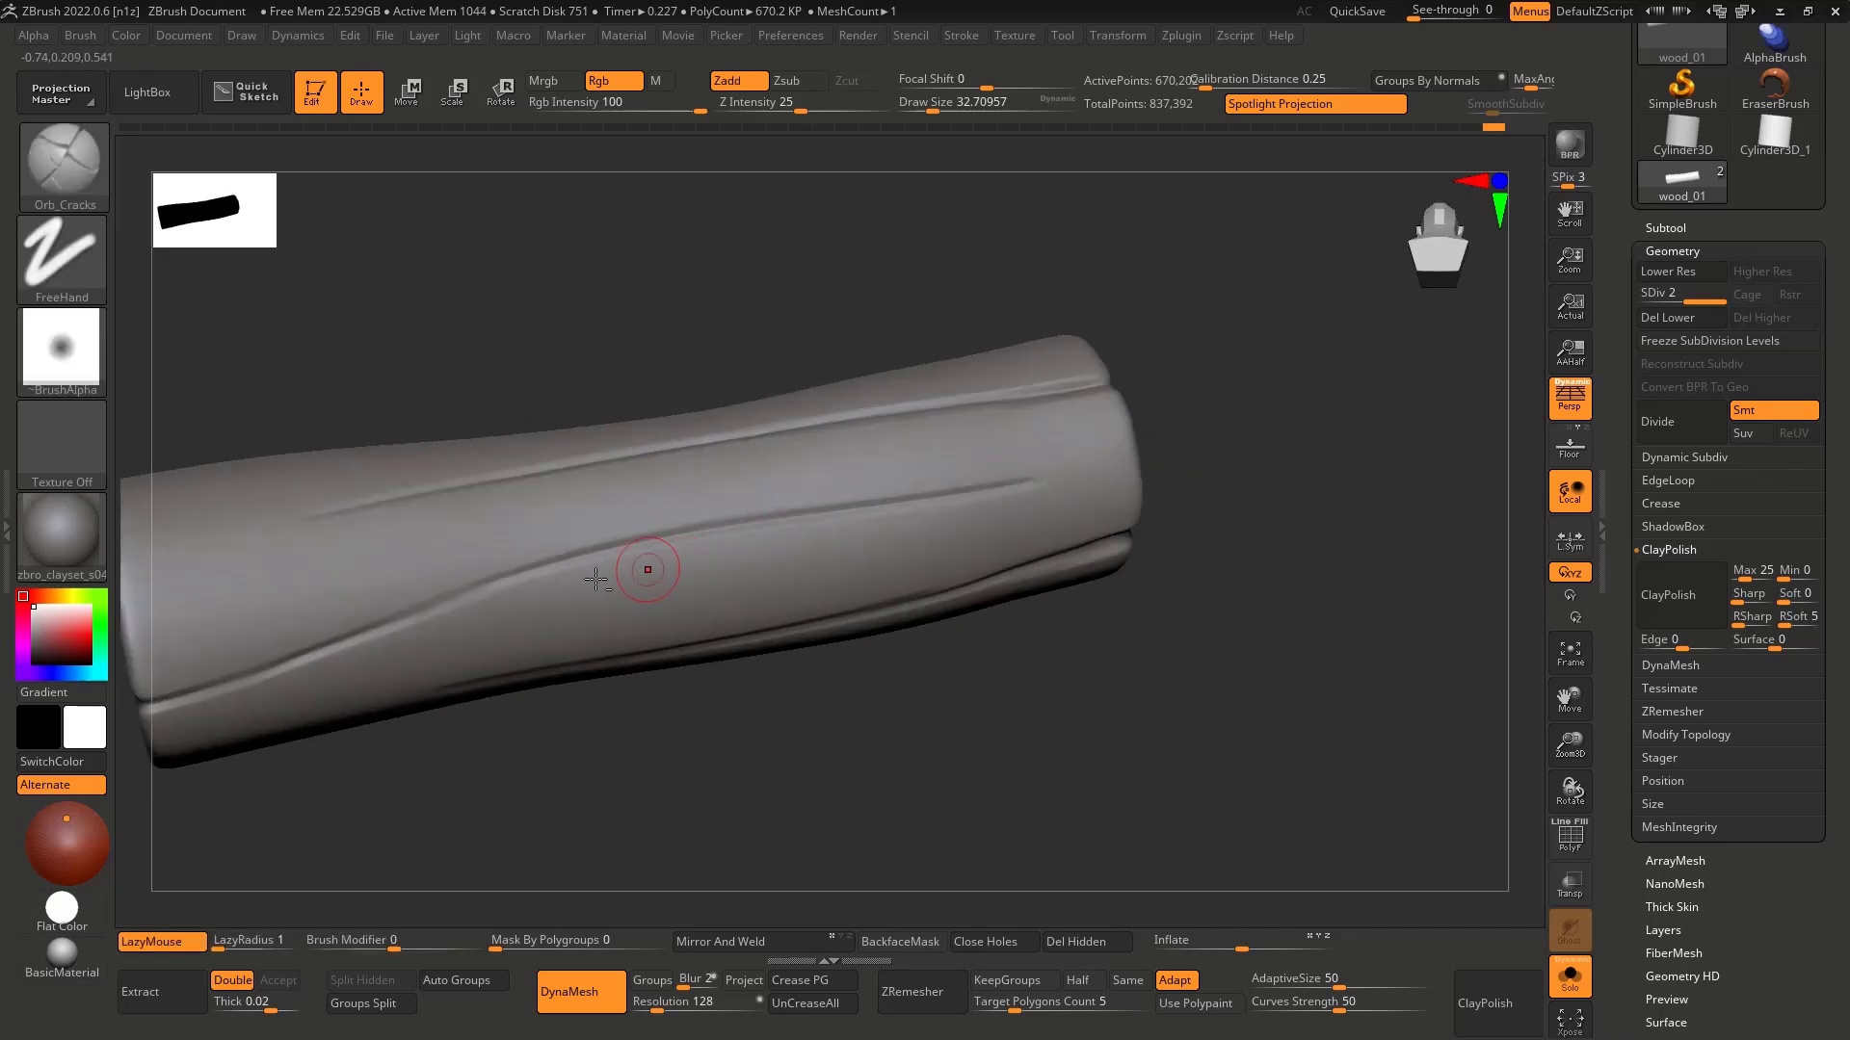
Step: Try recarving the adjacent crack from the post's middle toward the base end
{"action": "right_click_drag", "start_coordinate": [648, 569], "coordinate": [776, 547], "text": "alt"}
{"action": "left_click_drag", "start_coordinate": [834, 500], "coordinate": [309, 629]}
{"action": "key", "text": "ctrl+z"}
{"action": "key", "text": "ctrl+z"}
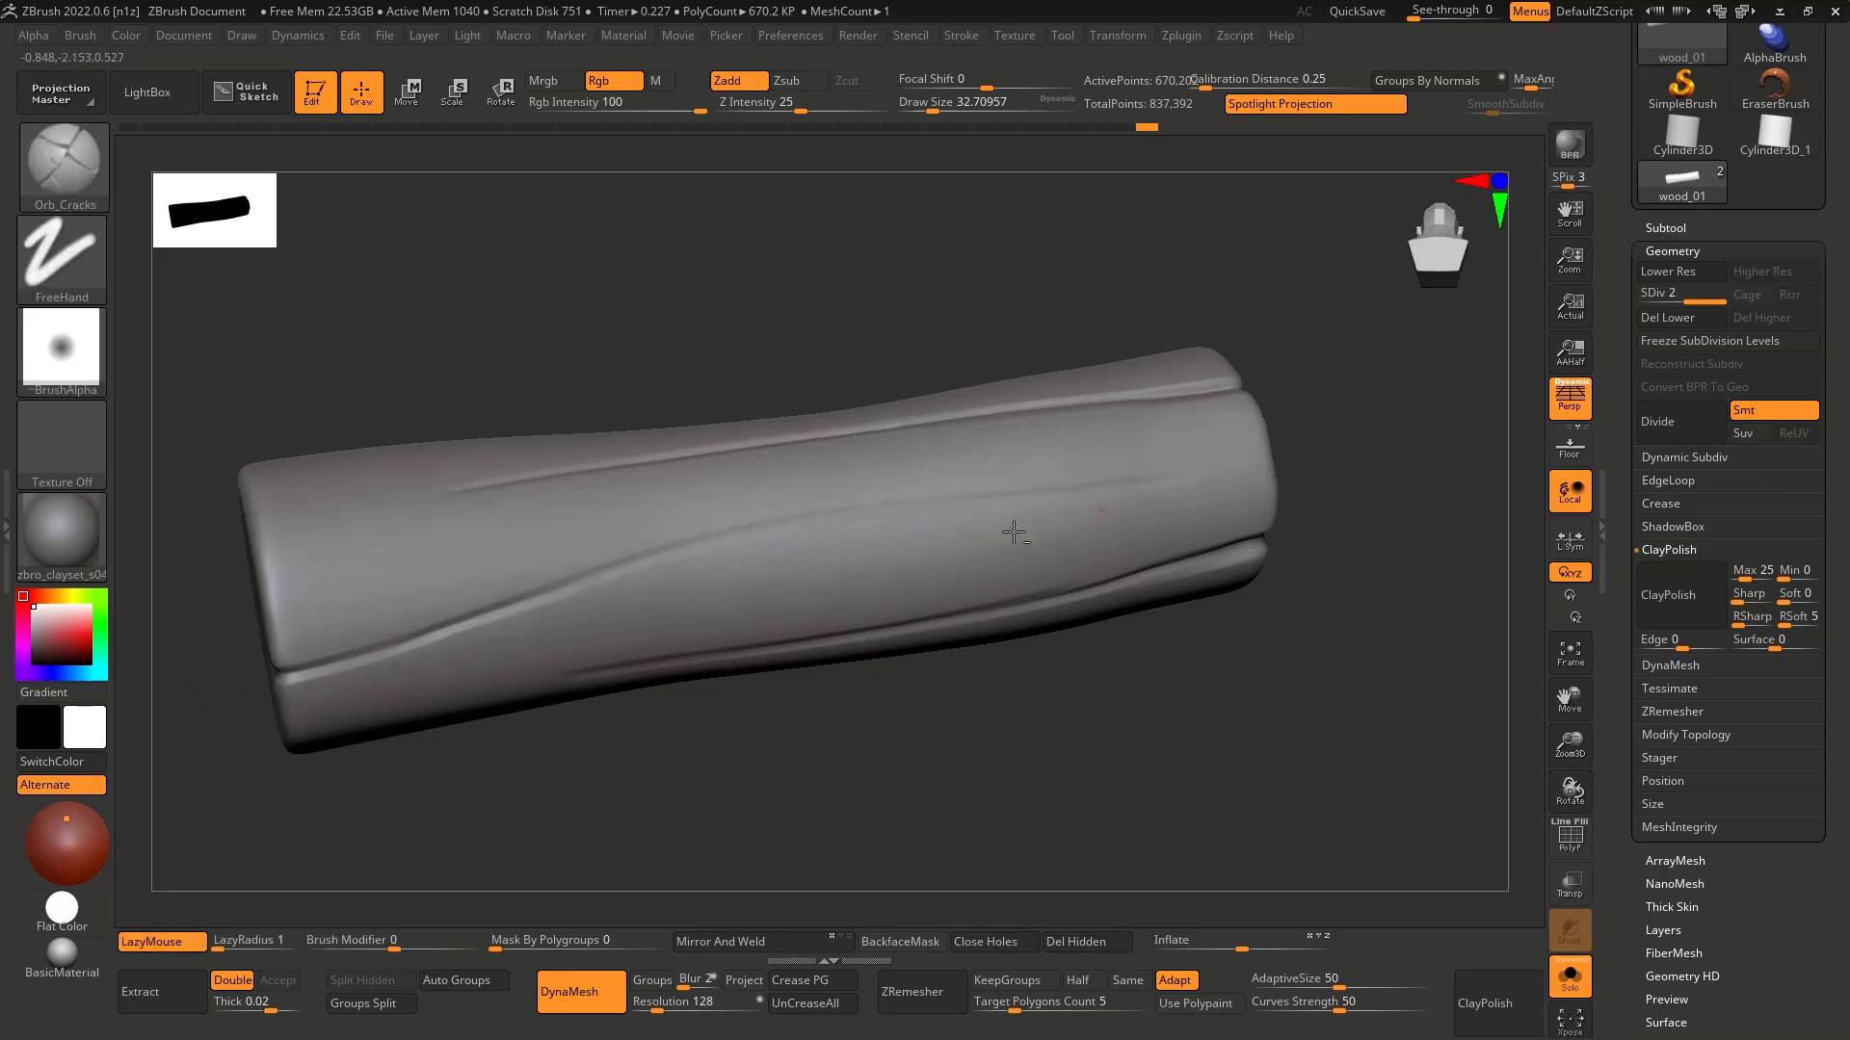
{"action": "left_click_drag", "start_coordinate": [424, 683], "coordinate": [416, 686]}
{"action": "right_click_drag", "start_coordinate": [617, 618], "coordinate": [732, 588]}
{"action": "key", "text": "ctrl+z"}
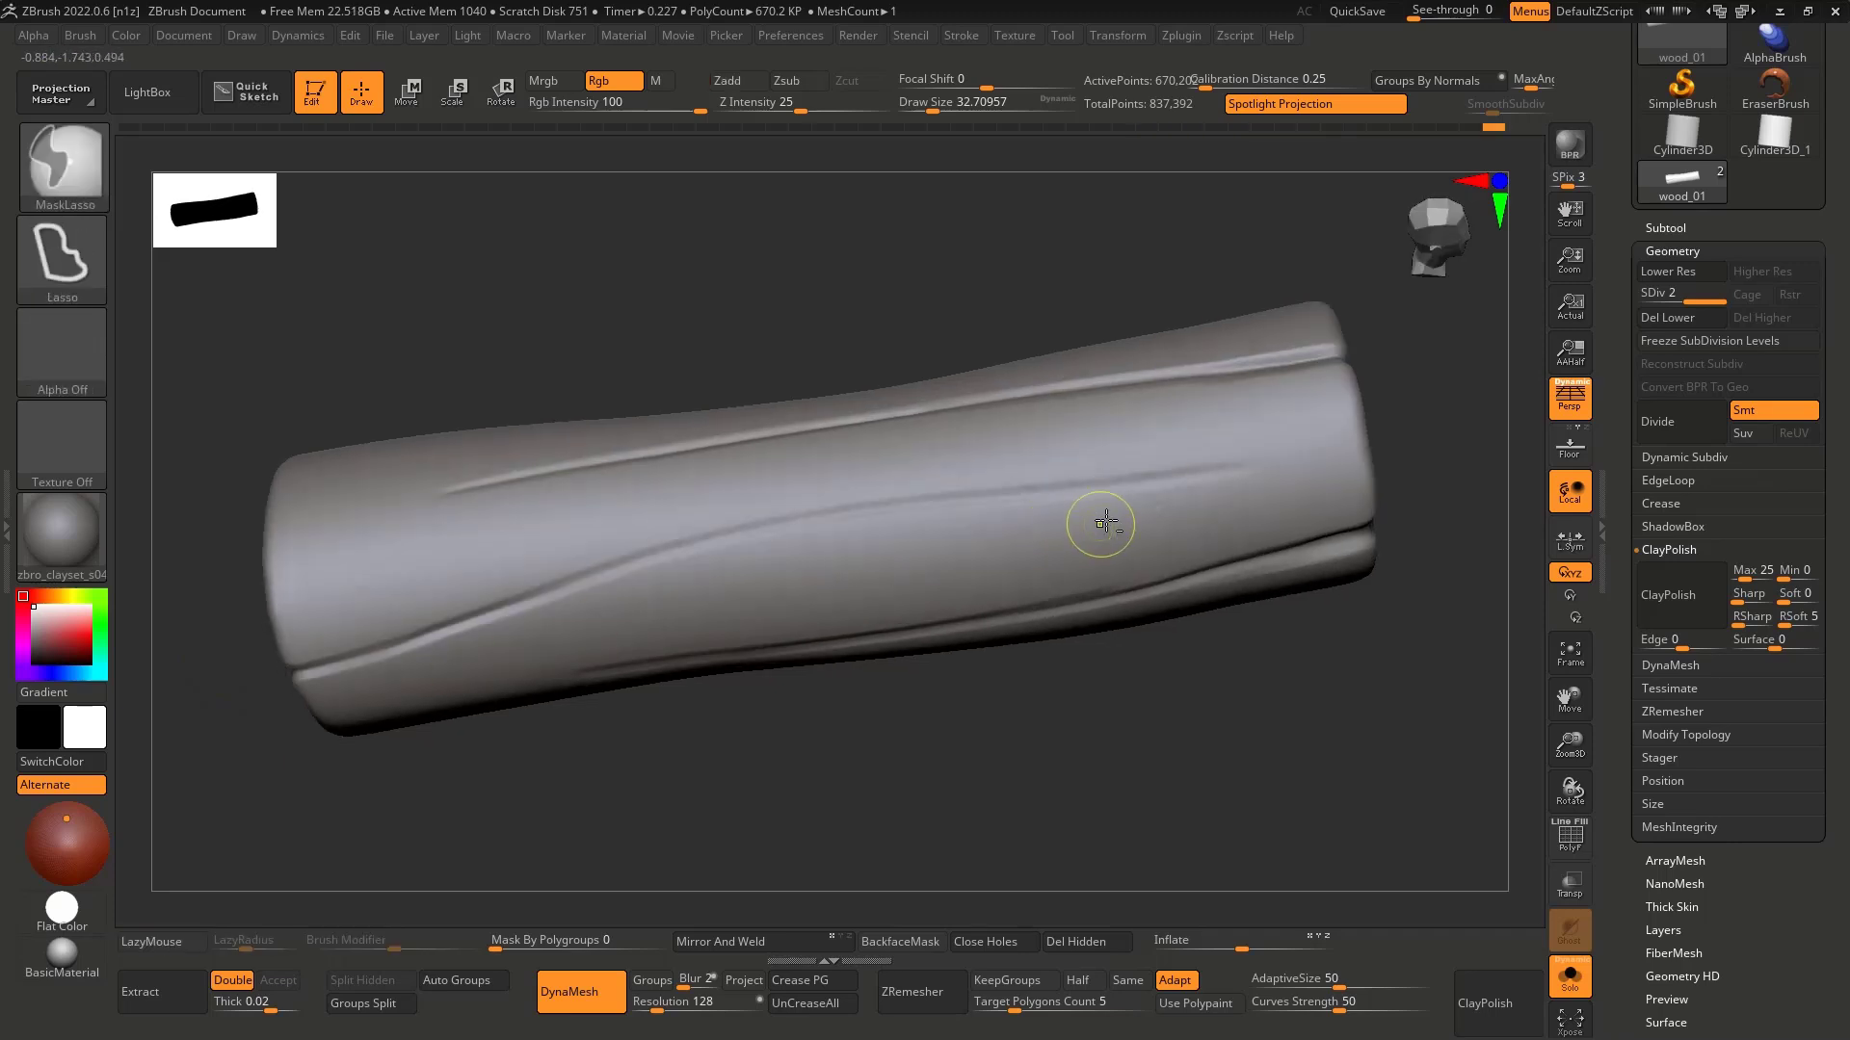
Step: Set the Orb_Cracks draw size to about 41 with the adjacent crack facing the view
{"action": "right_click_drag", "start_coordinate": [1115, 508], "coordinate": [1176, 482]}
{"action": "key", "text": "s"}
{"action": "key", "text": "s"}
{"action": "key", "text": "s"}
{"action": "left_click_drag", "start_coordinate": [1028, 483], "coordinate": [1037, 483]}
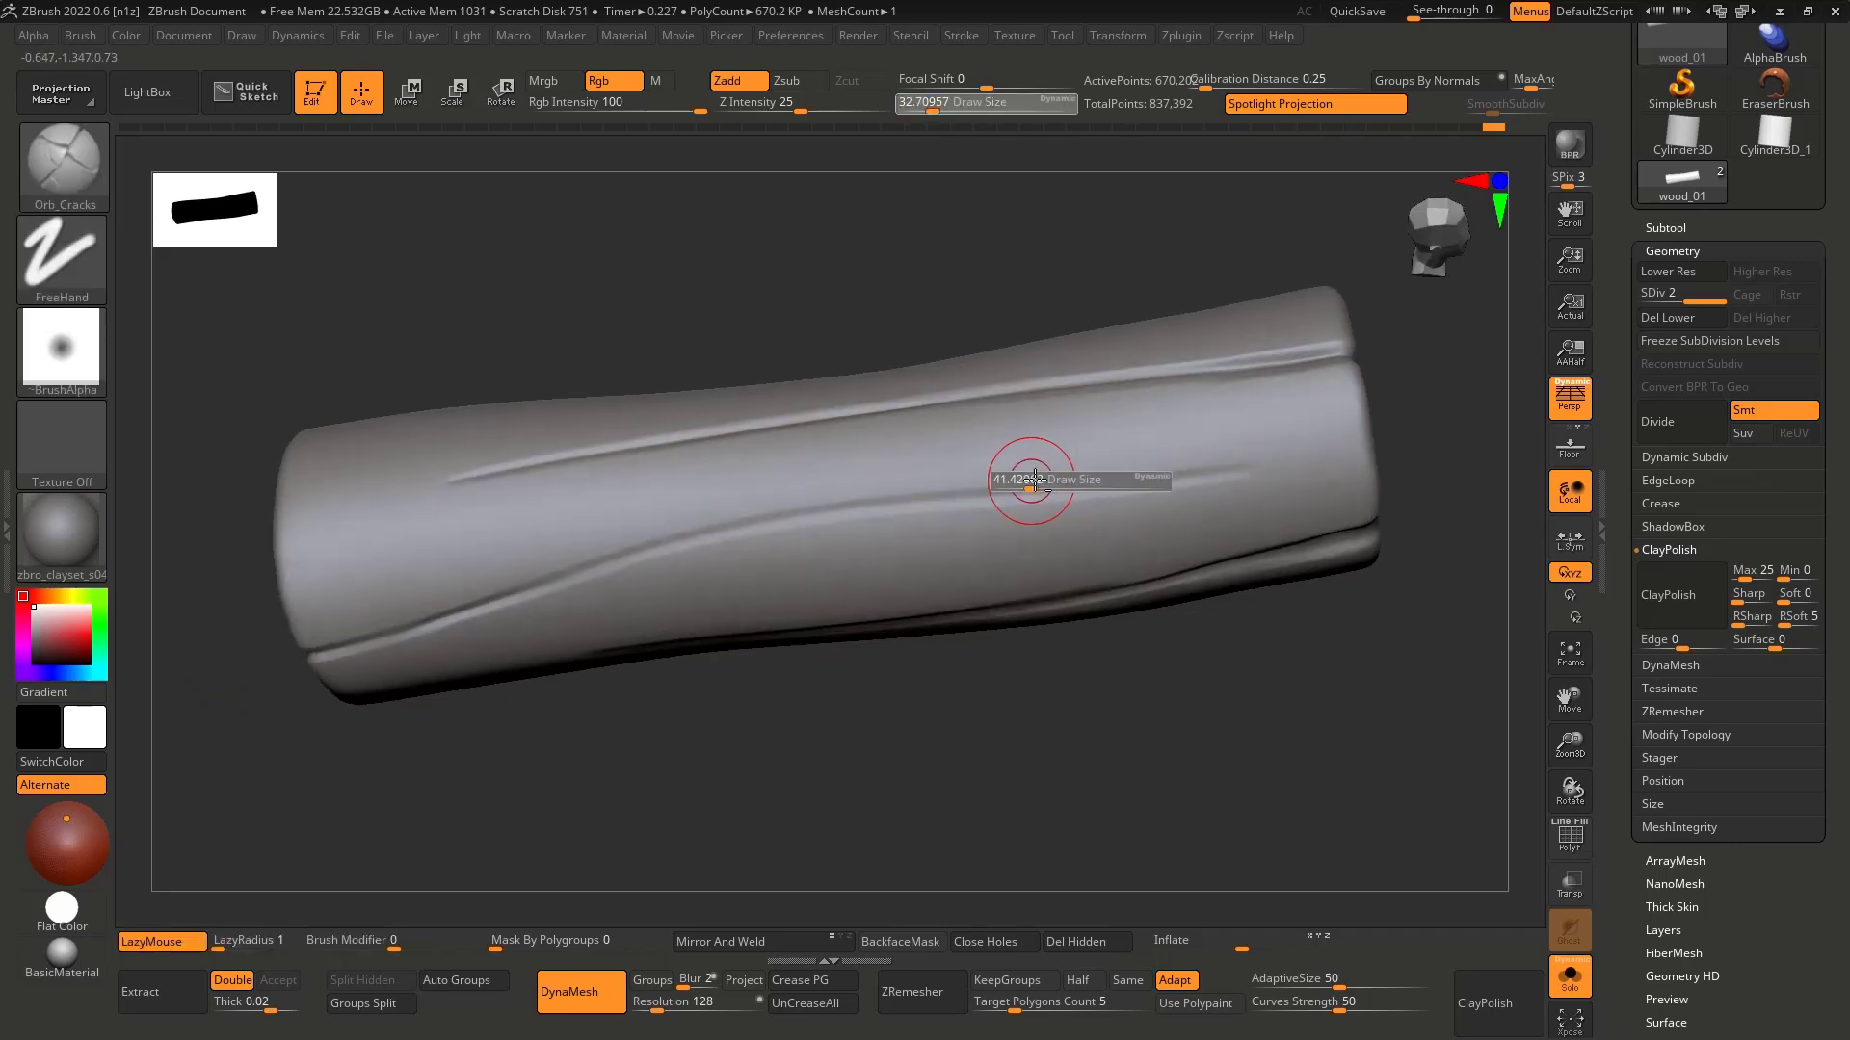
Step: Set the Orb_Cracks draw size to about 37 and deepen the first half of the log's middle lengthwise crack from its end
{"action": "left_click_drag", "start_coordinate": [1243, 466], "coordinate": [560, 565]}
{"action": "key", "text": "s"}
{"action": "left_click_drag", "start_coordinate": [984, 506], "coordinate": [978, 506]}
{"action": "key", "text": "ctrl+z"}
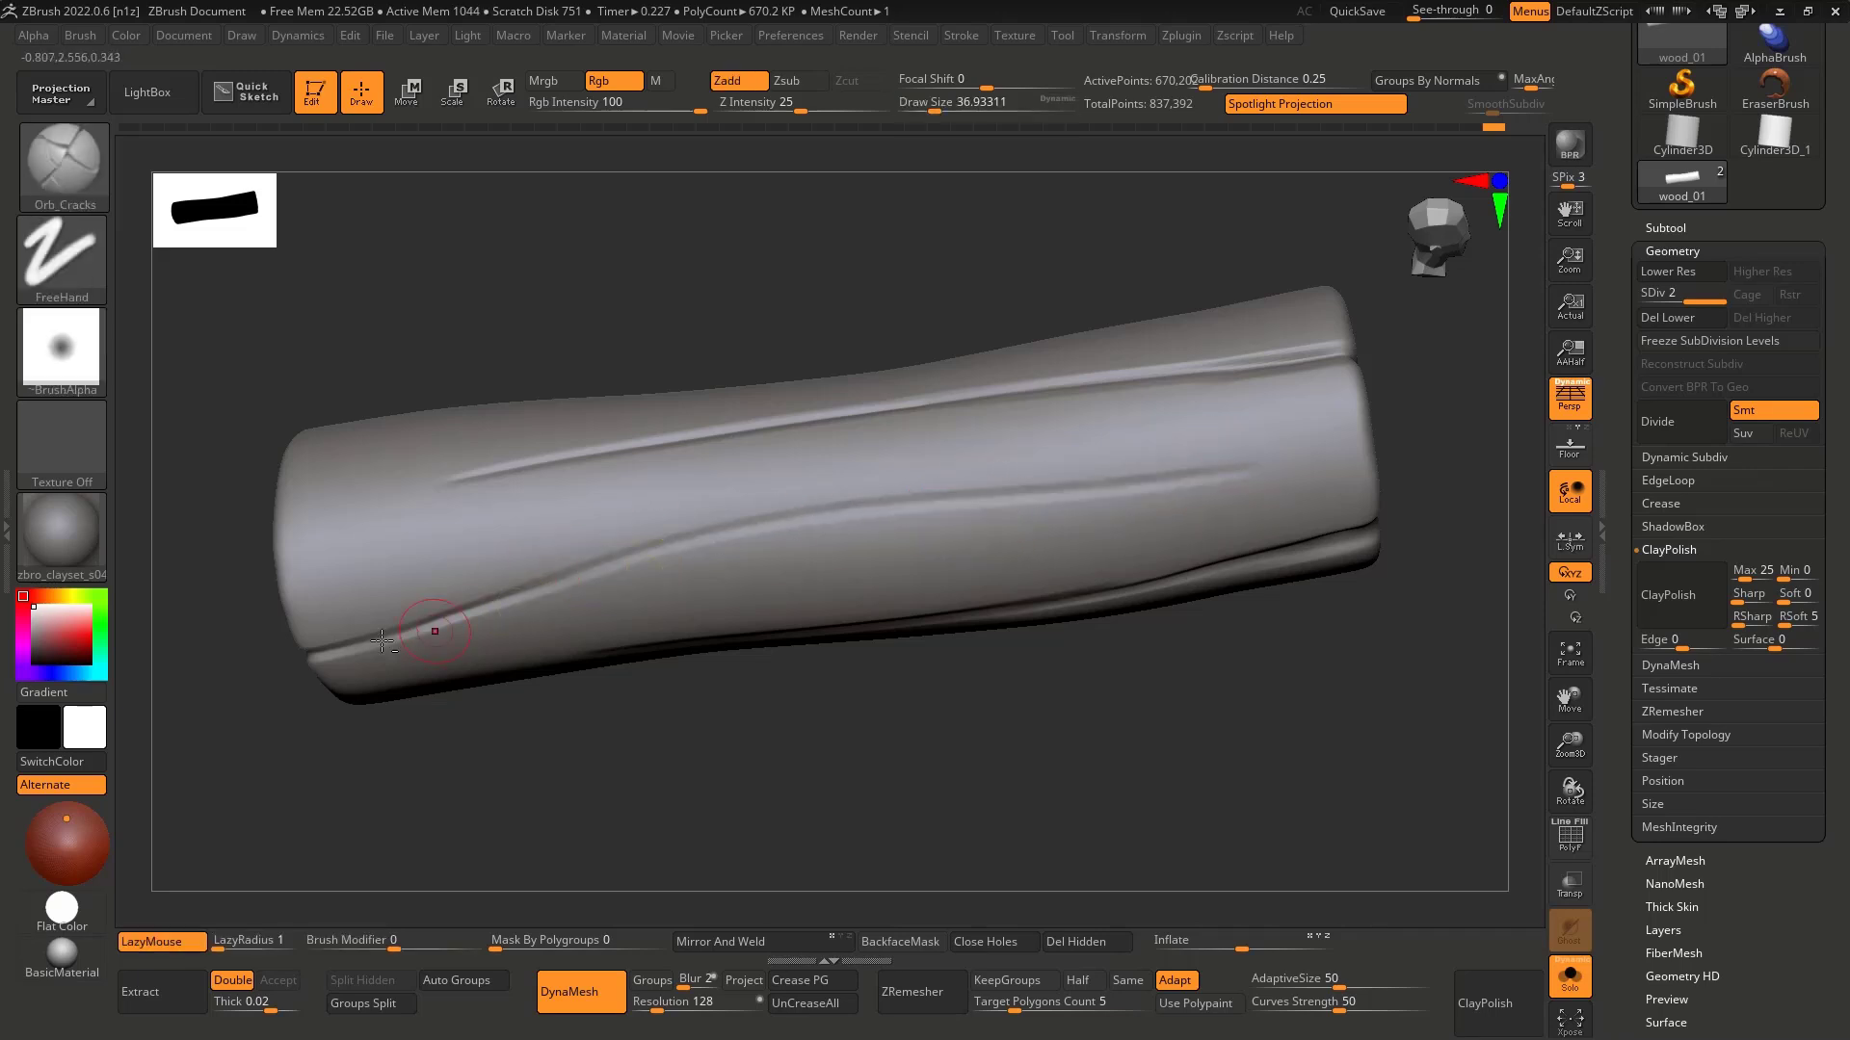
{"action": "right_click_drag", "start_coordinate": [433, 627], "coordinate": [540, 605]}
{"action": "left_click_drag", "start_coordinate": [273, 663], "coordinate": [388, 641]}
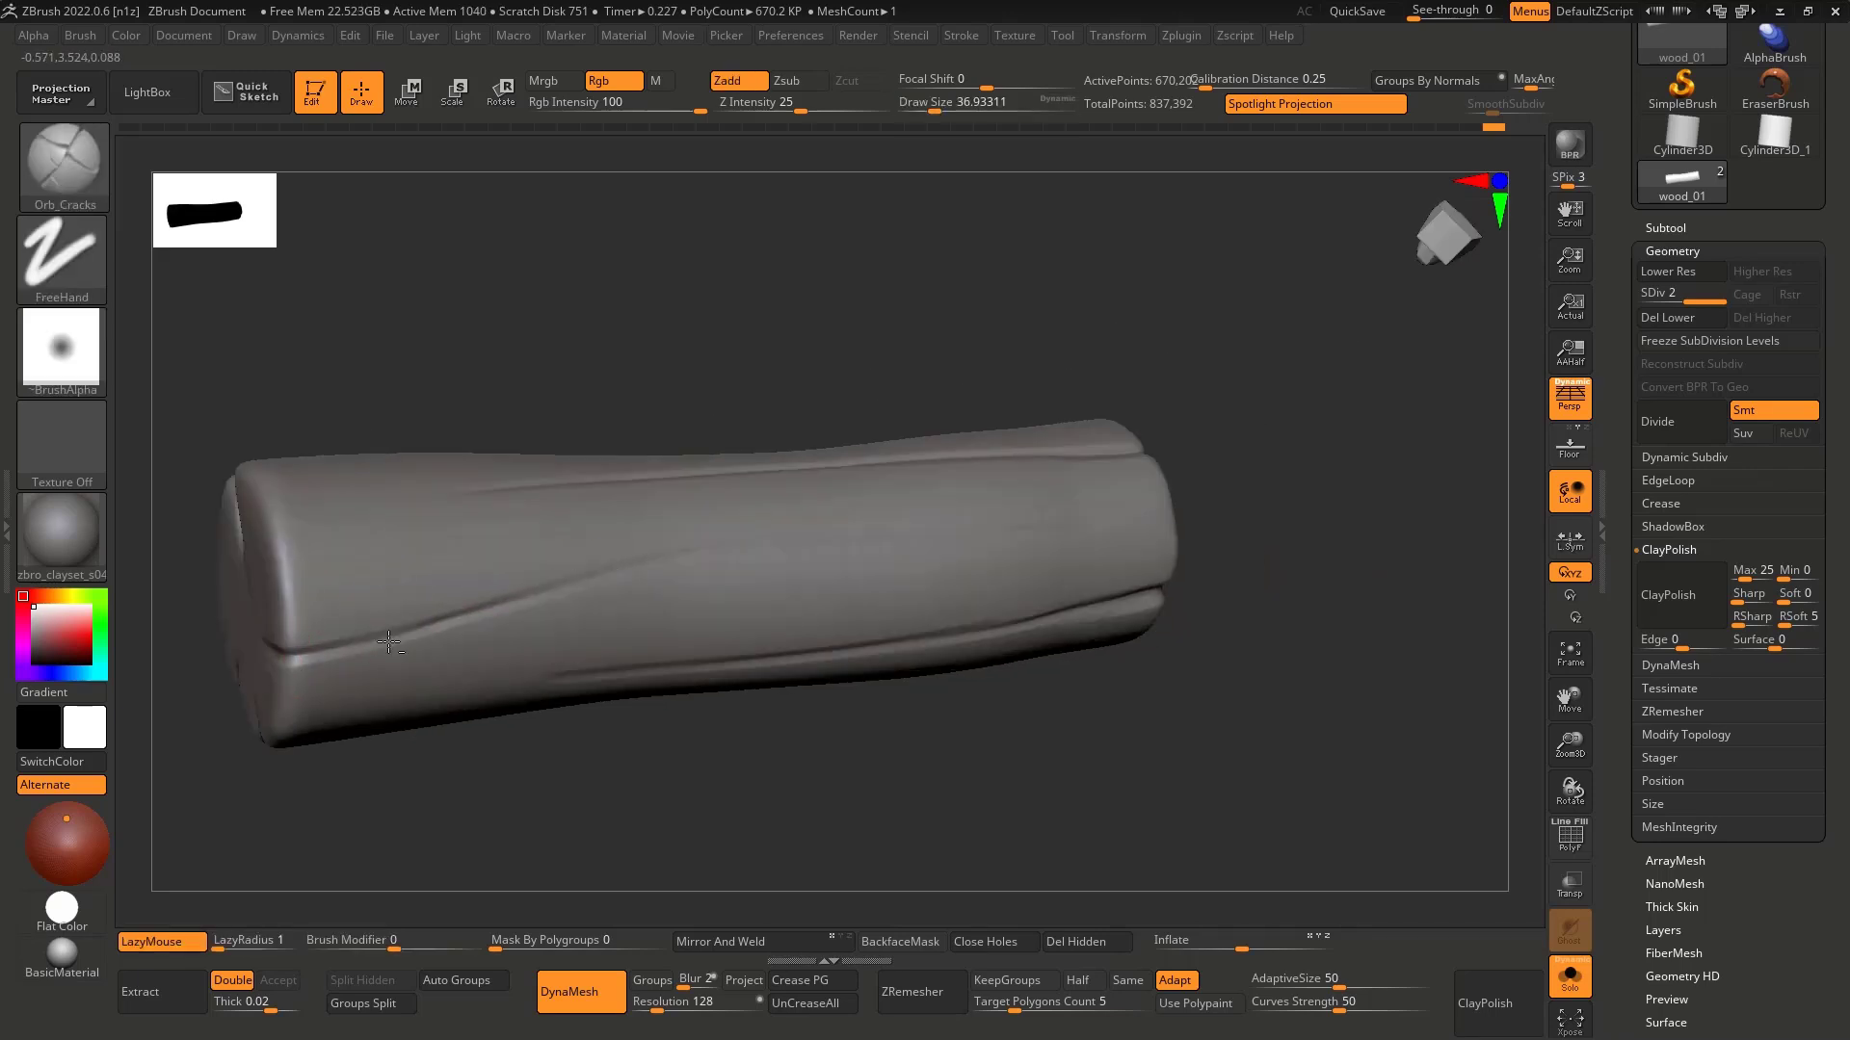
{"action": "right_click_drag", "start_coordinate": [443, 626], "coordinate": [473, 621]}
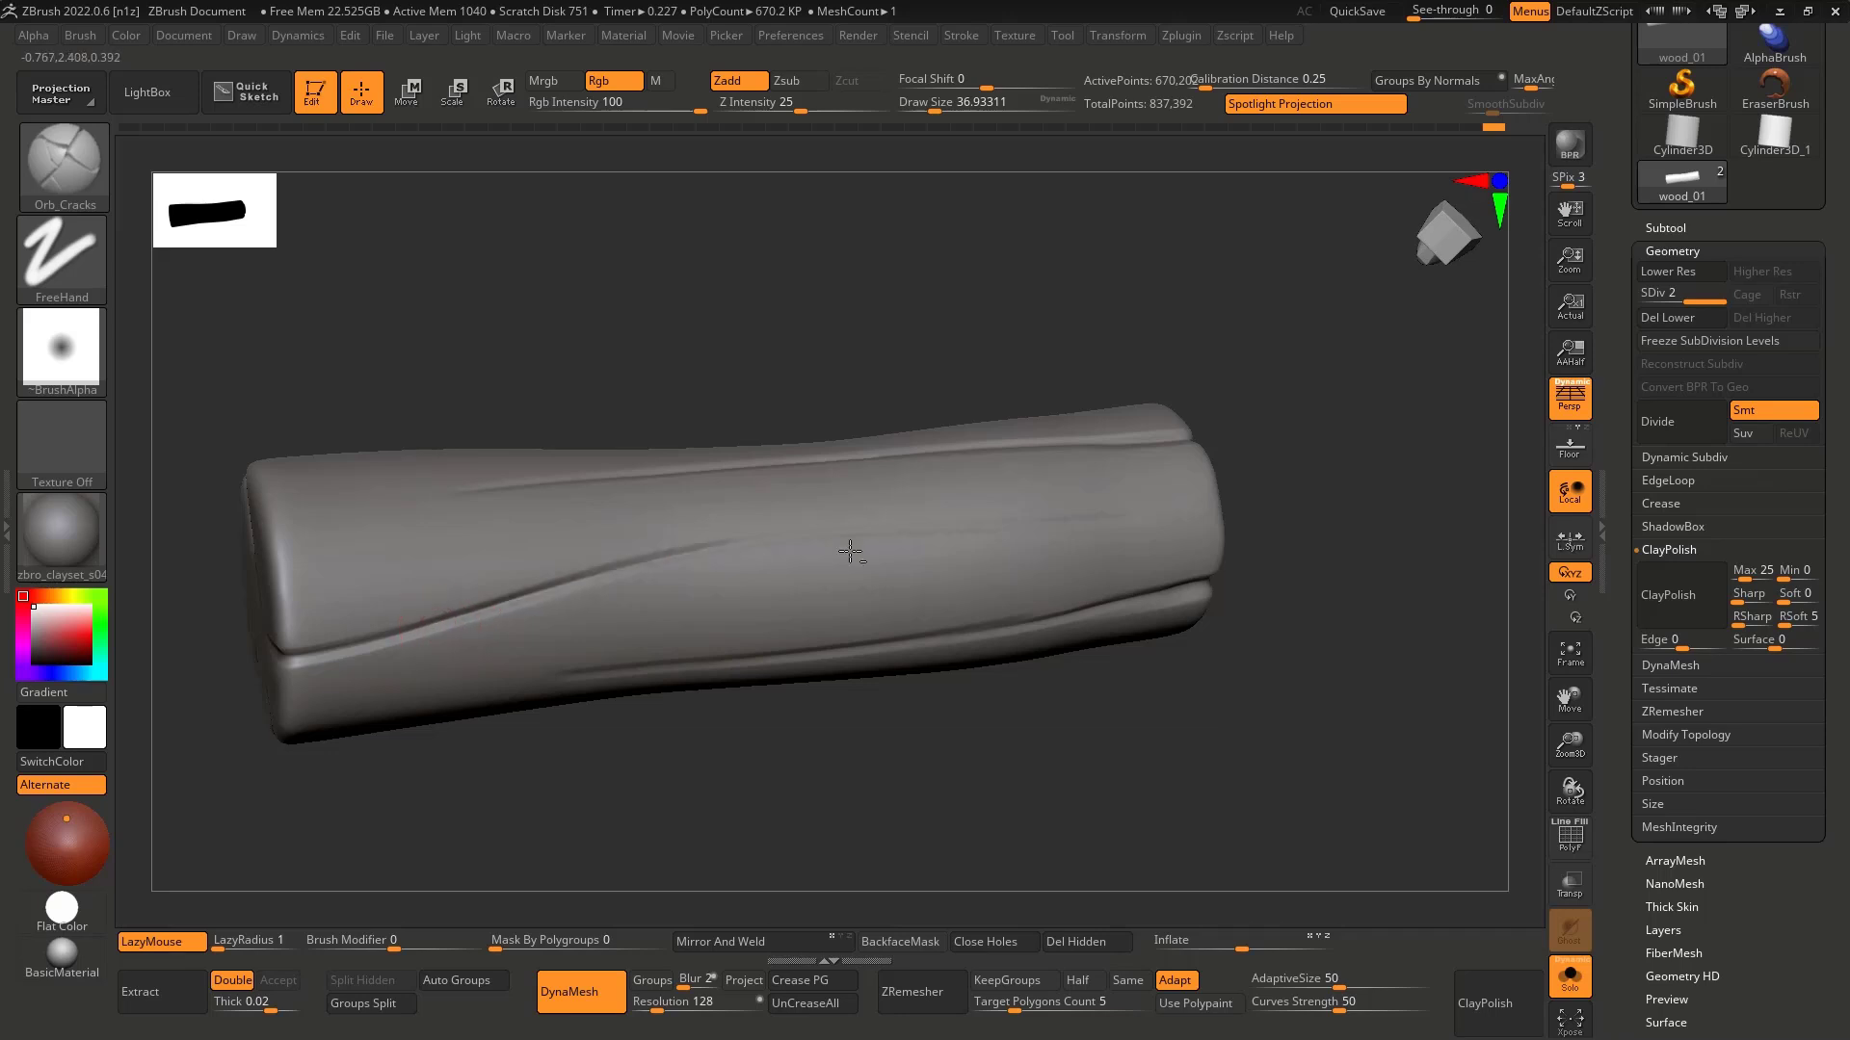
{"action": "right_click_drag", "start_coordinate": [706, 579], "coordinate": [607, 598]}
{"action": "left_click_drag", "start_coordinate": [529, 604], "coordinate": [795, 542]}
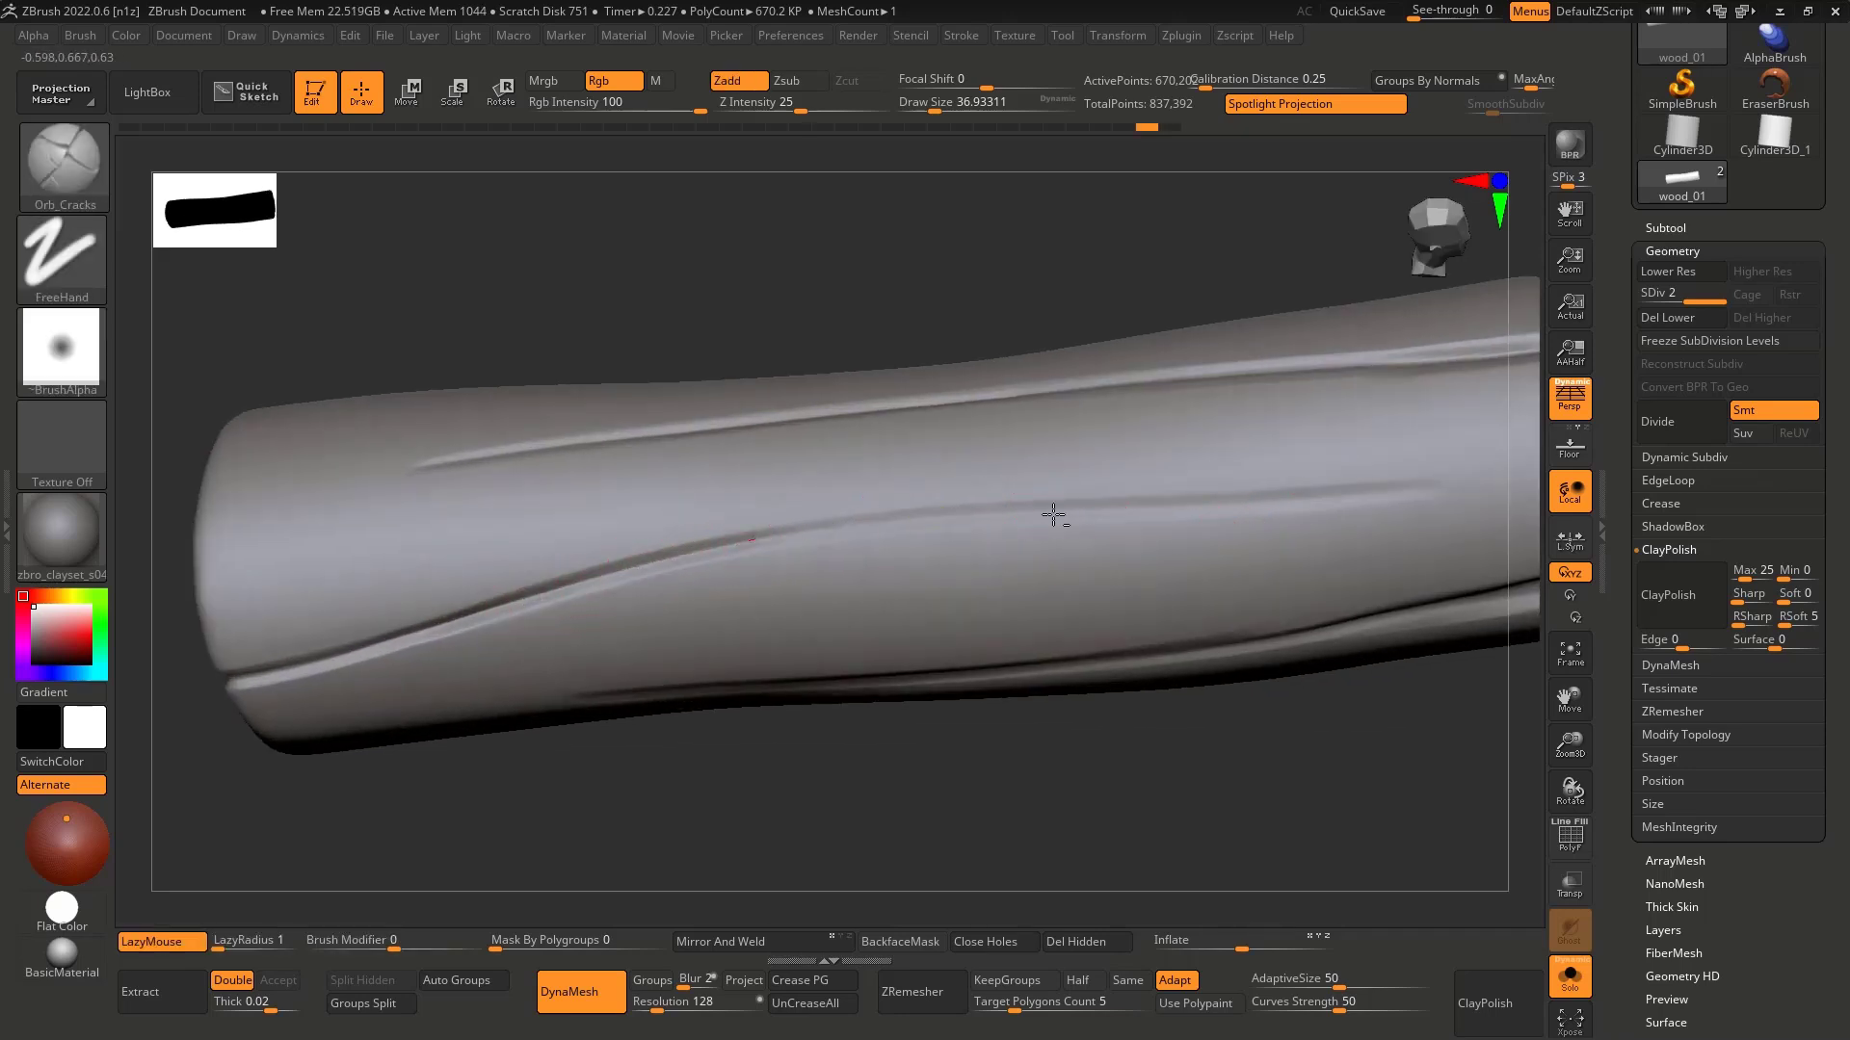
Step: Extend the sharp middle crack toward the log's opposite end, undoing and redrawing strokes along its faint groove
{"action": "right_click_drag", "start_coordinate": [1124, 524], "coordinate": [705, 559]}
{"action": "left_click_drag", "start_coordinate": [1238, 522], "coordinate": [1281, 506]}
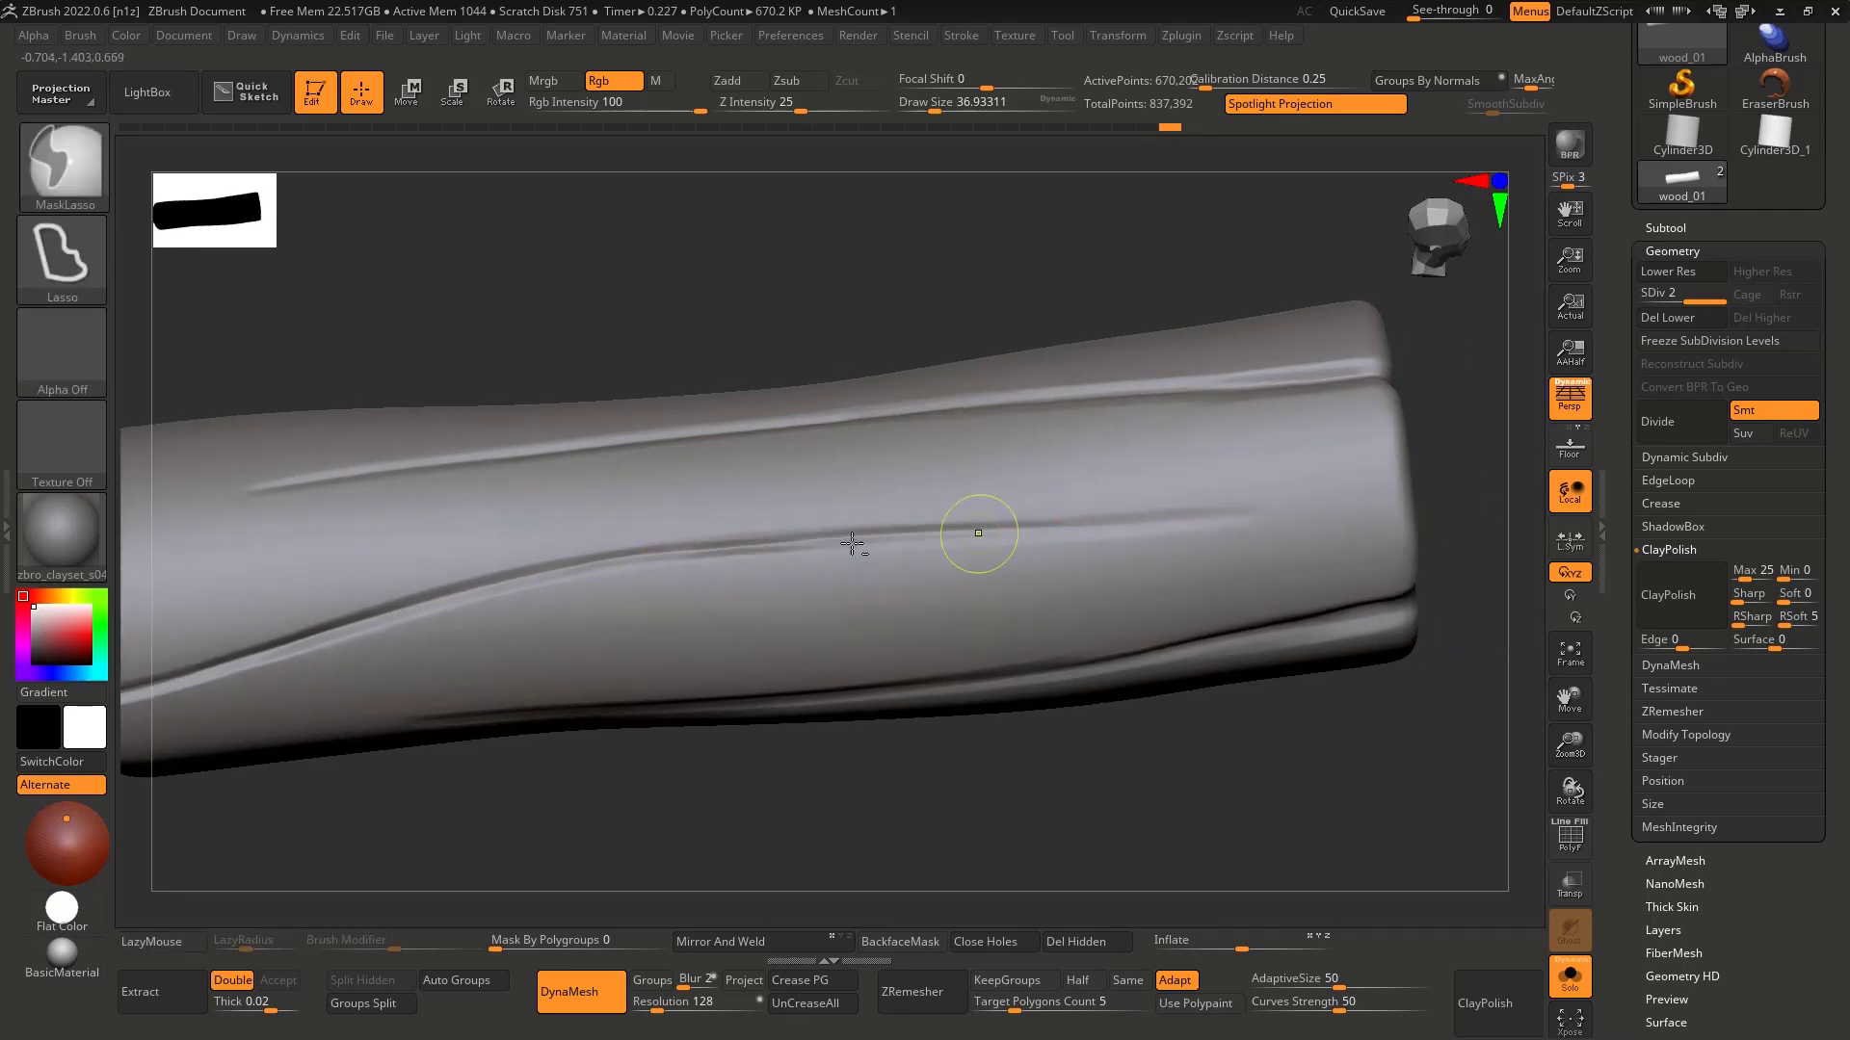
{"action": "key", "text": "ctrl+z"}
{"action": "mouse_move", "coordinate": [681, 550]}
{"action": "left_mouse_down"}
{"action": "mouse_move", "coordinate": [1238, 507]}
{"action": "mouse_move", "coordinate": [611, 566]}
{"action": "left_mouse_up"}
{"action": "key", "text": "ctrl+z"}
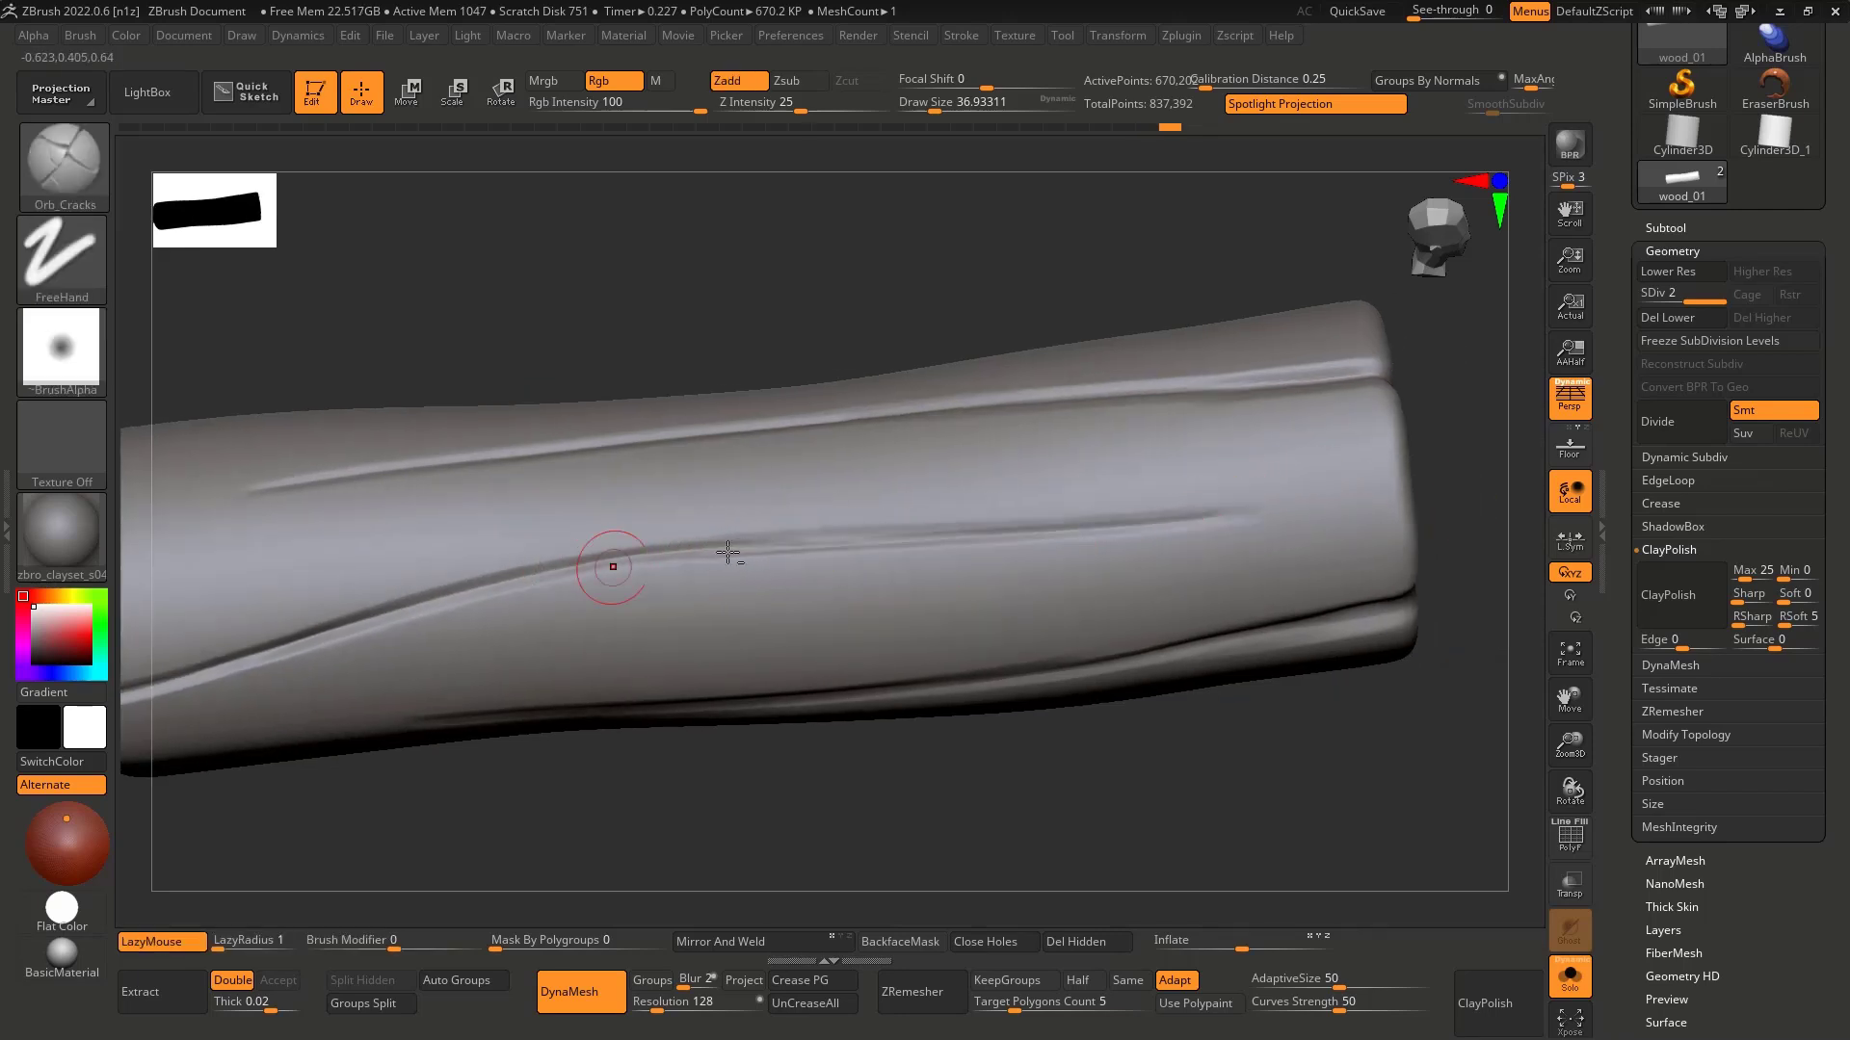
{"action": "key", "text": "ctrl+z"}
{"action": "mouse_move", "coordinate": [1213, 514]}
{"action": "left_mouse_down"}
{"action": "mouse_move", "coordinate": [542, 578]}
{"action": "mouse_move", "coordinate": [1242, 521]}
{"action": "mouse_move", "coordinate": [588, 566]}
{"action": "left_mouse_up"}
{"action": "key", "text": "ctrl+z"}
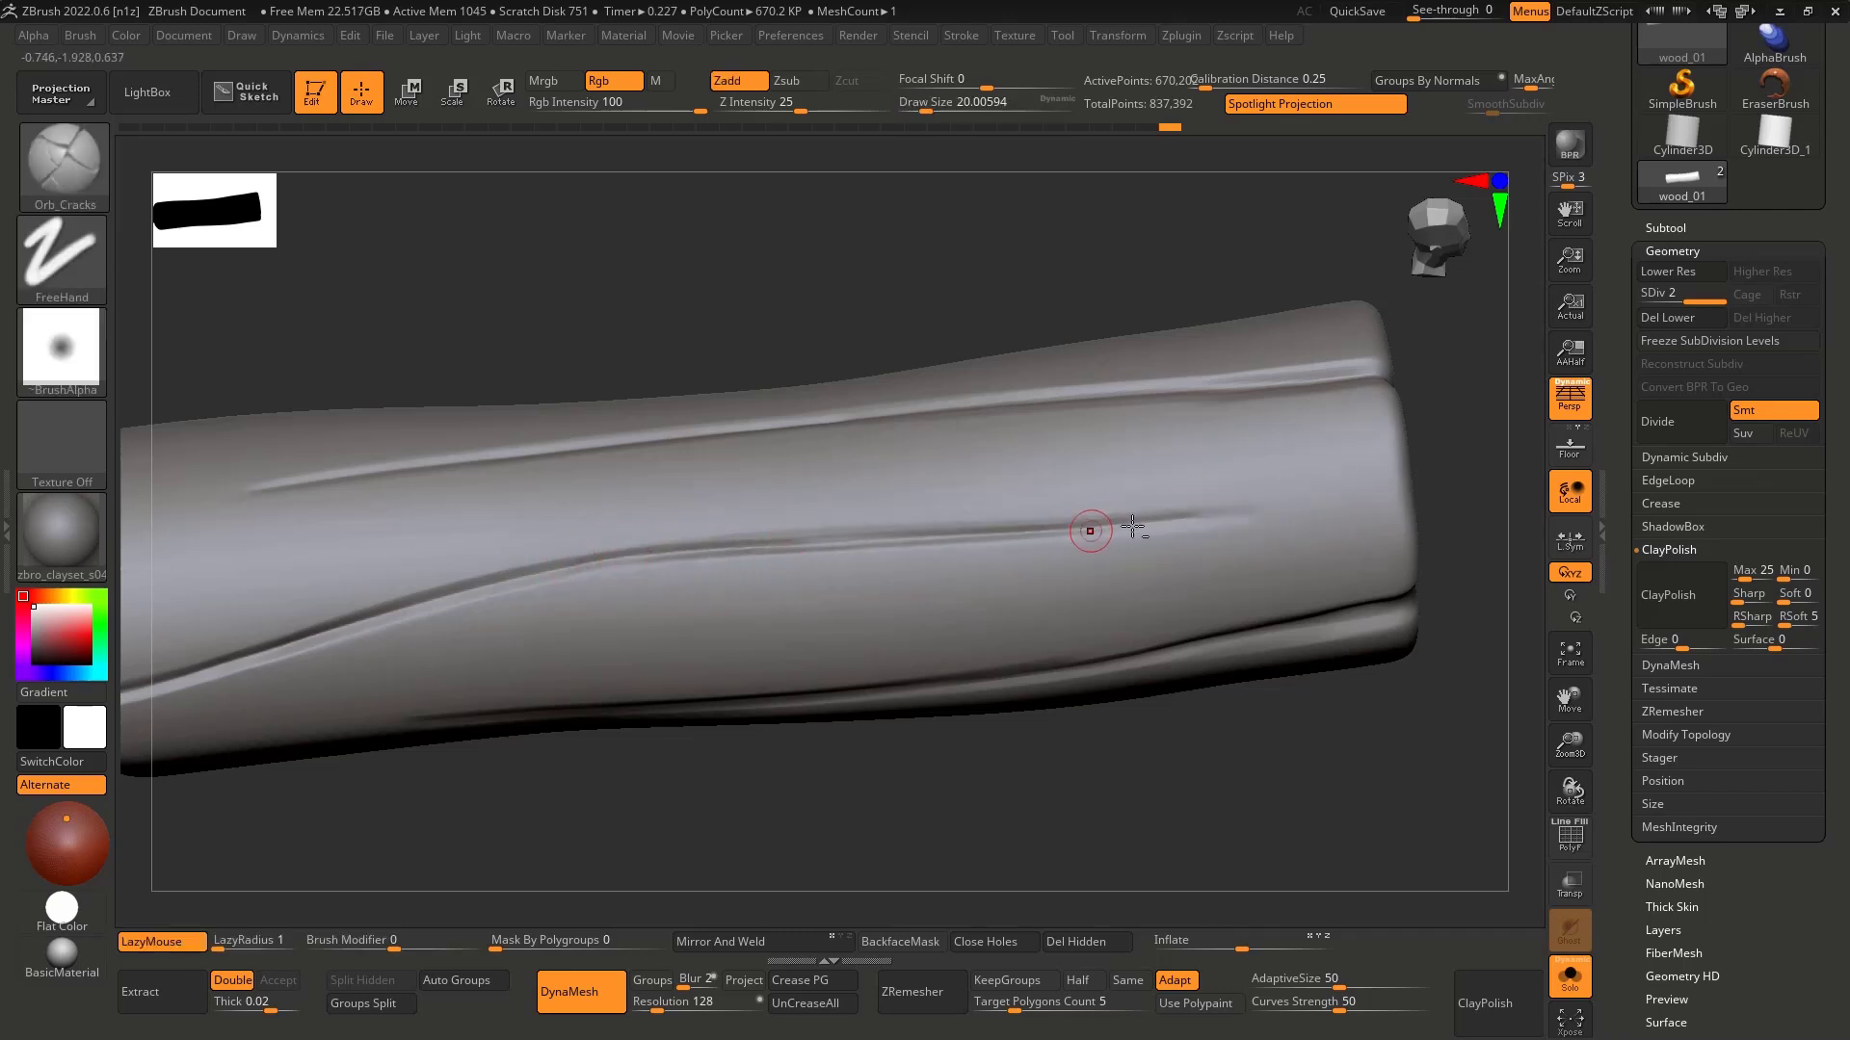
Step: Raise the draw size to about 51 and deepen the bend of the middle crack
{"action": "mouse_move", "coordinate": [901, 544]}
{"action": "left_mouse_down"}
{"action": "mouse_move", "coordinate": [516, 586]}
{"action": "mouse_move", "coordinate": [785, 543]}
{"action": "left_mouse_up"}
{"action": "right_click_drag", "start_coordinate": [406, 614], "coordinate": [618, 586], "text": "alt"}
{"action": "key", "text": "ctrl+z"}
{"action": "key", "text": "bracketright"}
{"action": "key", "text": "bracketright"}
{"action": "key", "text": "bracketright"}
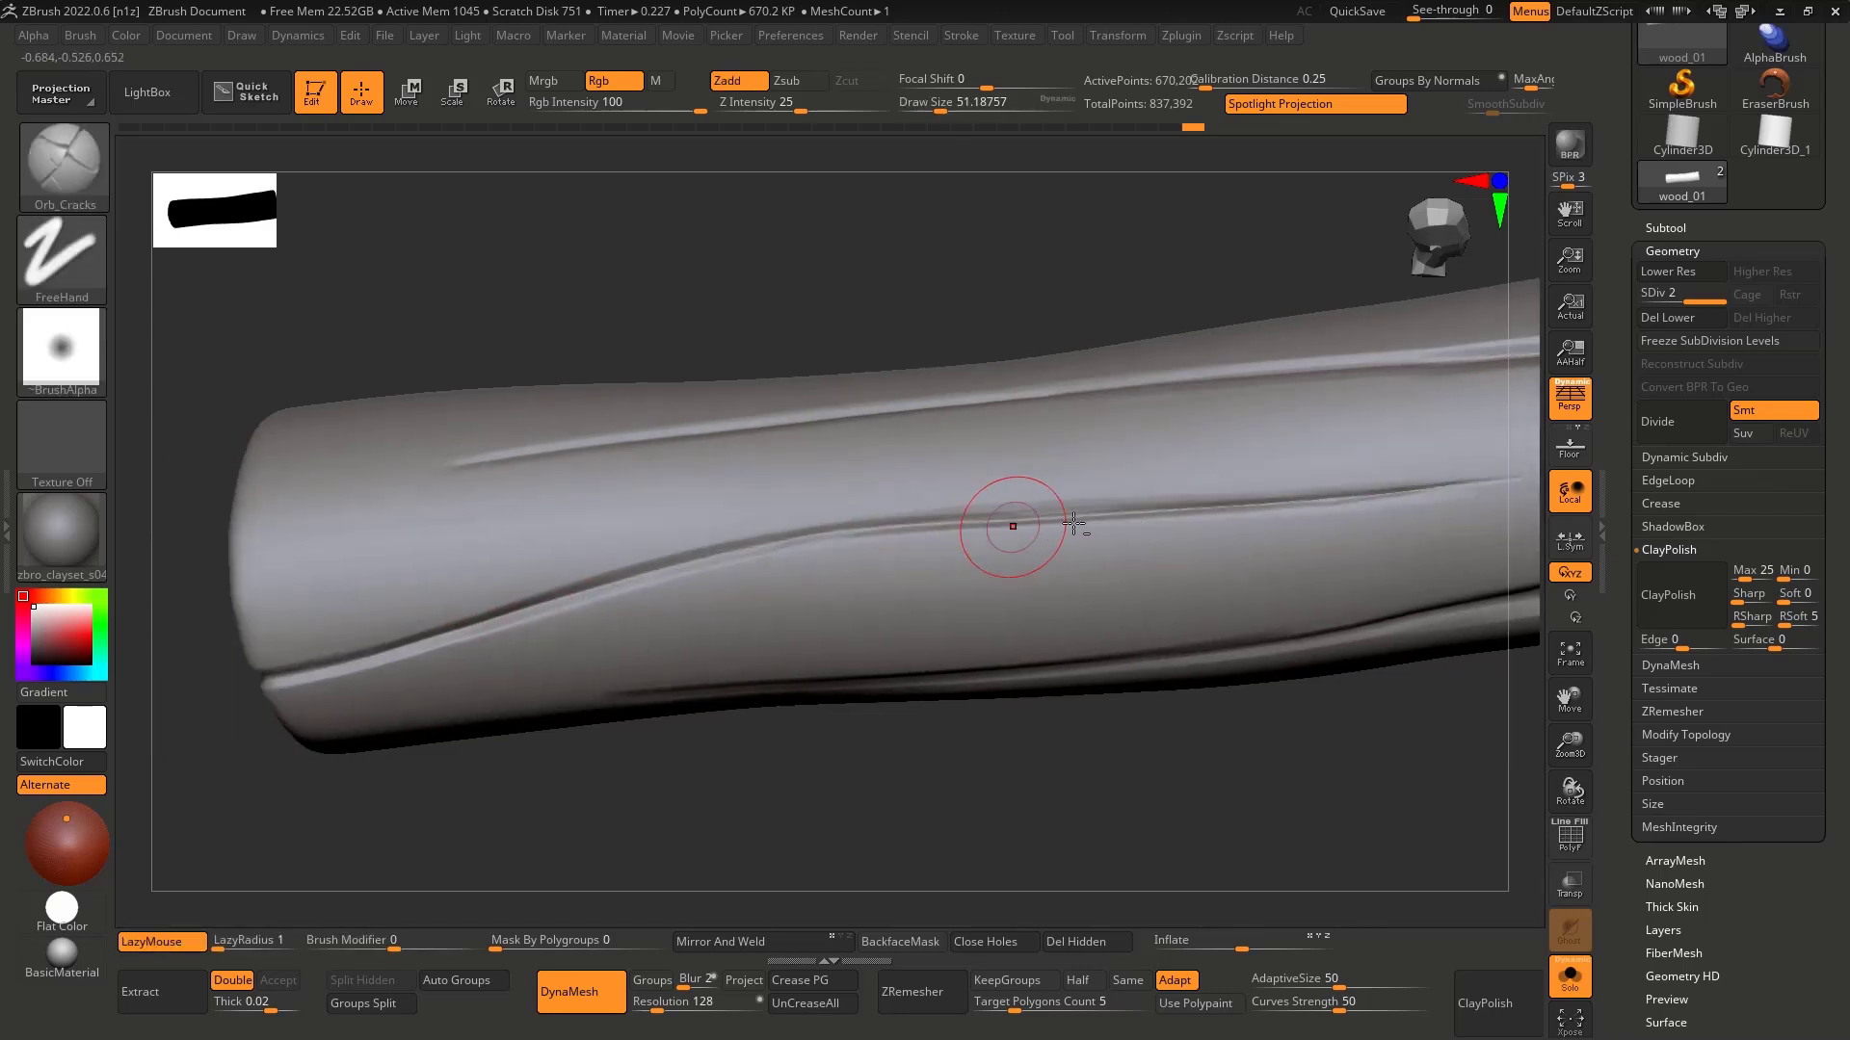
{"action": "left_click_drag", "start_coordinate": [1027, 512], "coordinate": [785, 539]}
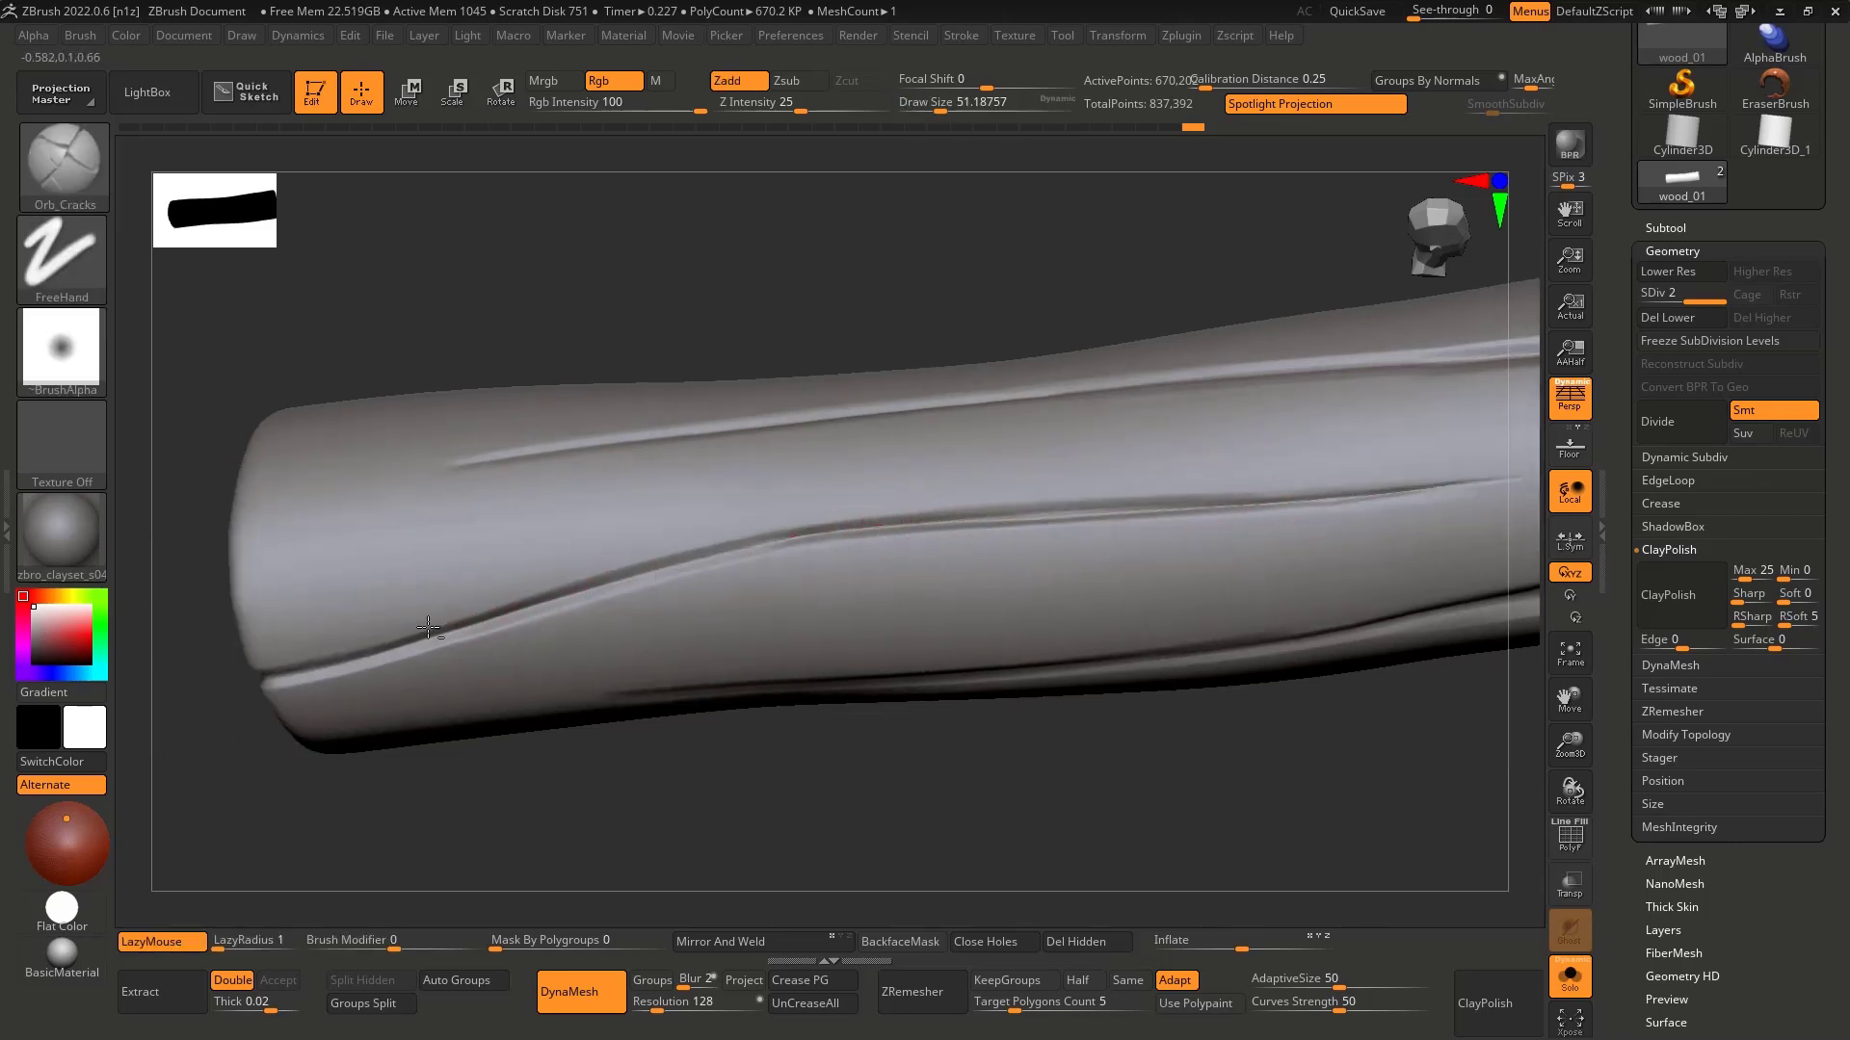
{"action": "left_click_drag", "start_coordinate": [429, 627], "coordinate": [442, 639]}
Step: Reduce the draw size to about 37 and carve the neighbouring crack inward from the notch at the log's end
{"action": "mouse_move", "coordinate": [587, 609]}
{"action": "right_mouse_down"}
{"action": "mouse_move", "coordinate": [598, 541]}
{"action": "mouse_move", "coordinate": [392, 621]}
{"action": "mouse_move", "coordinate": [719, 683]}
{"action": "mouse_move", "coordinate": [891, 661]}
{"action": "mouse_move", "coordinate": [1022, 590]}
{"action": "right_mouse_up"}
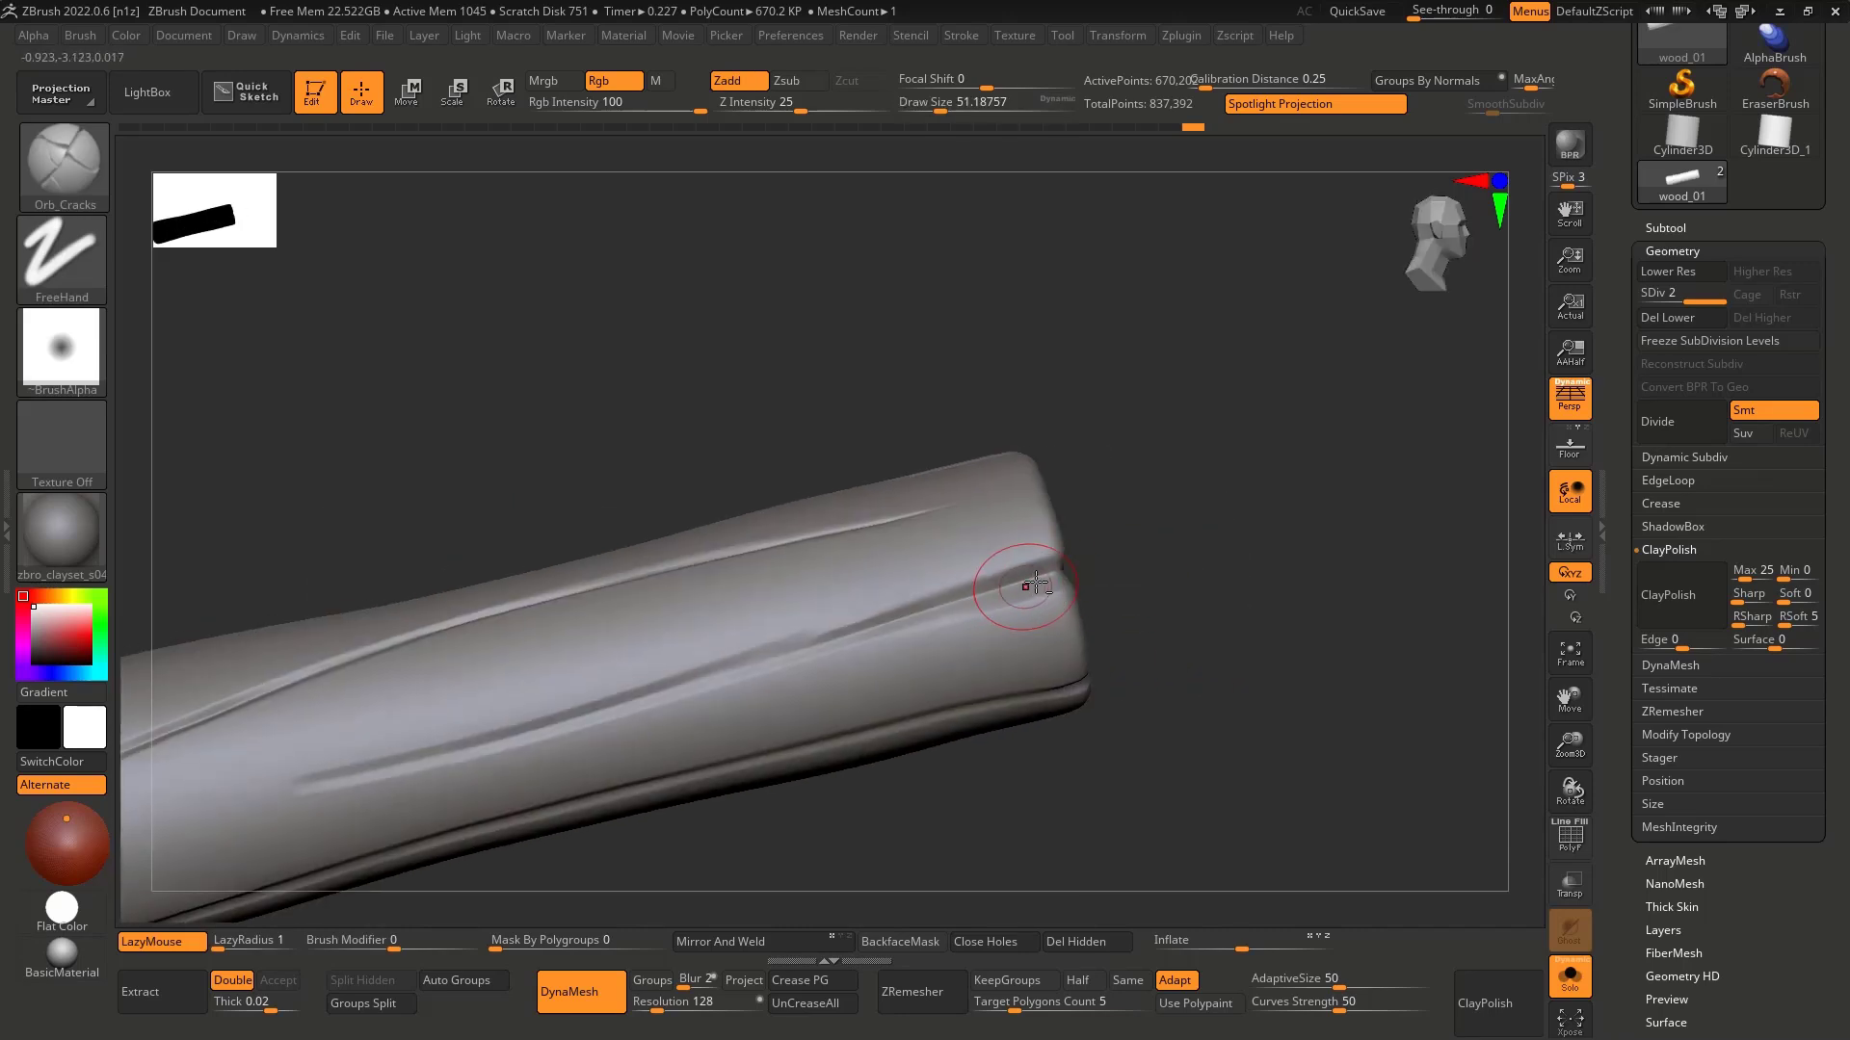
{"action": "left_click_drag", "start_coordinate": [1035, 583], "coordinate": [376, 760]}
{"action": "key", "text": "ctrl+z"}
{"action": "key", "text": "bracketleft"}
{"action": "left_click_drag", "start_coordinate": [1036, 575], "coordinate": [432, 732]}
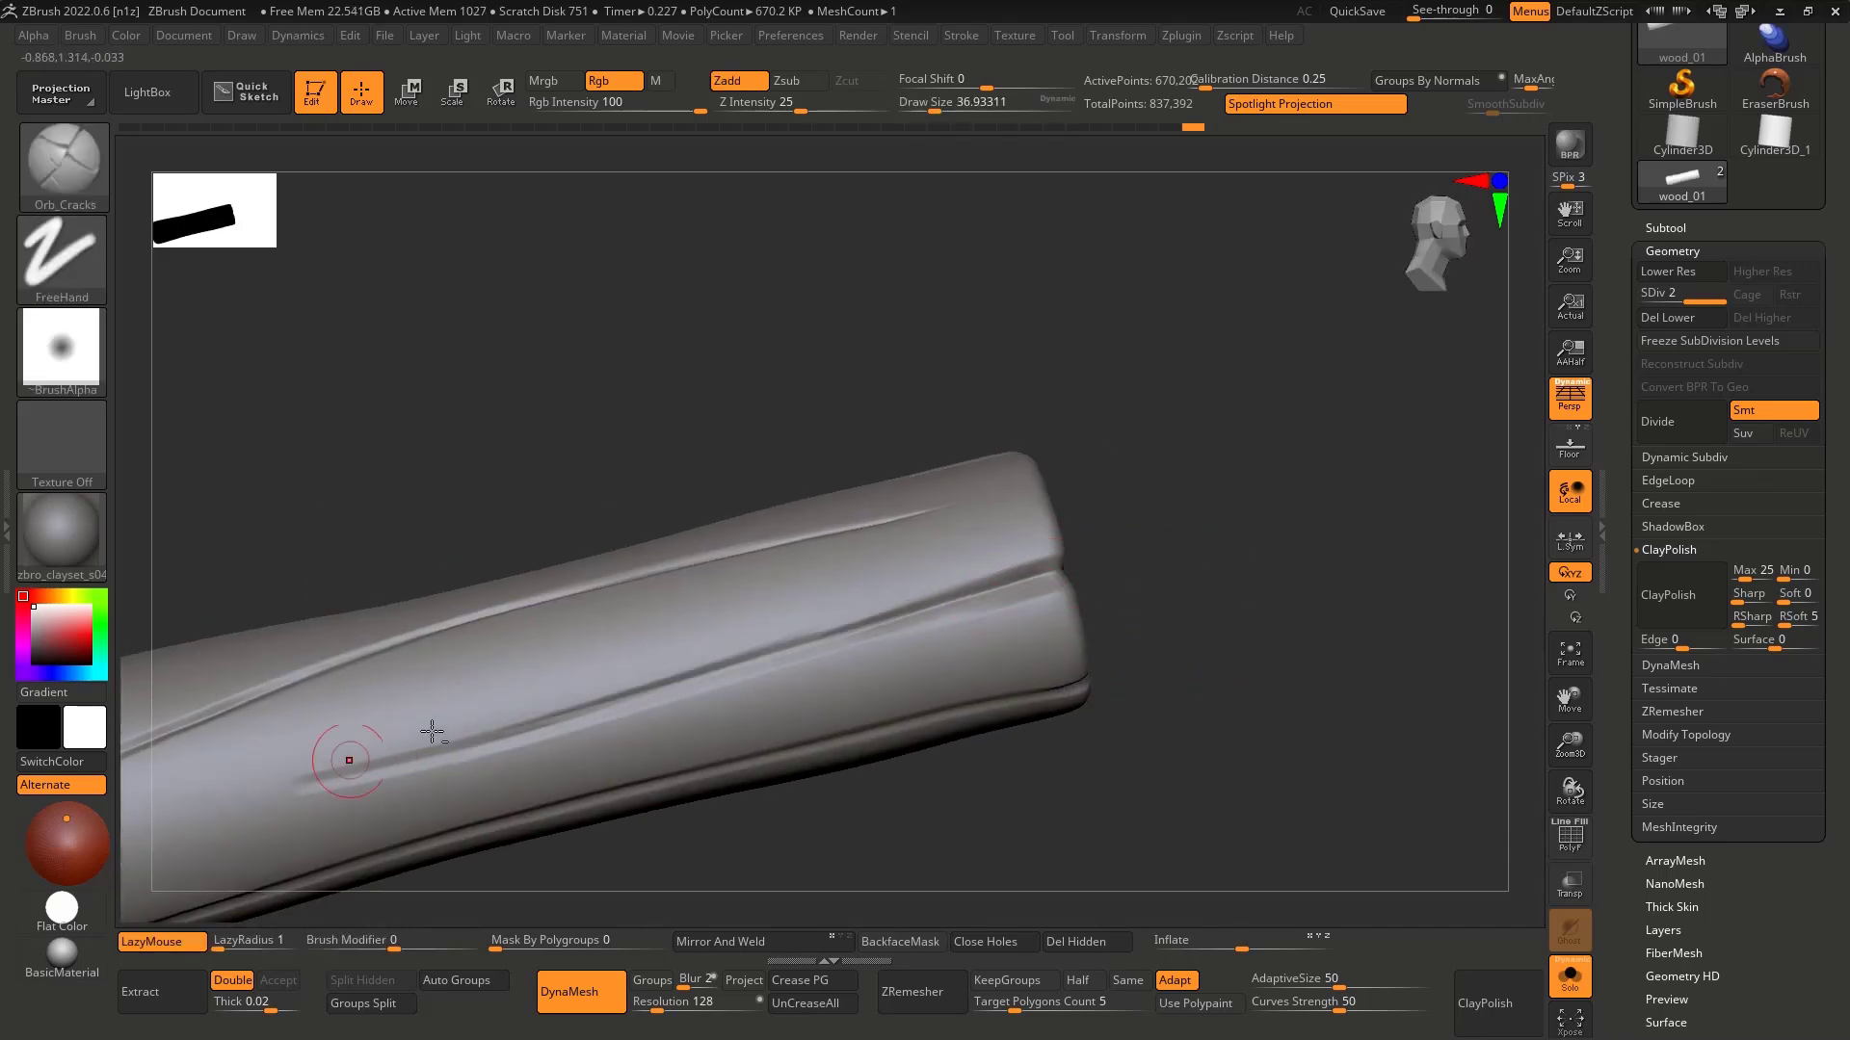
{"action": "key", "text": "f"}
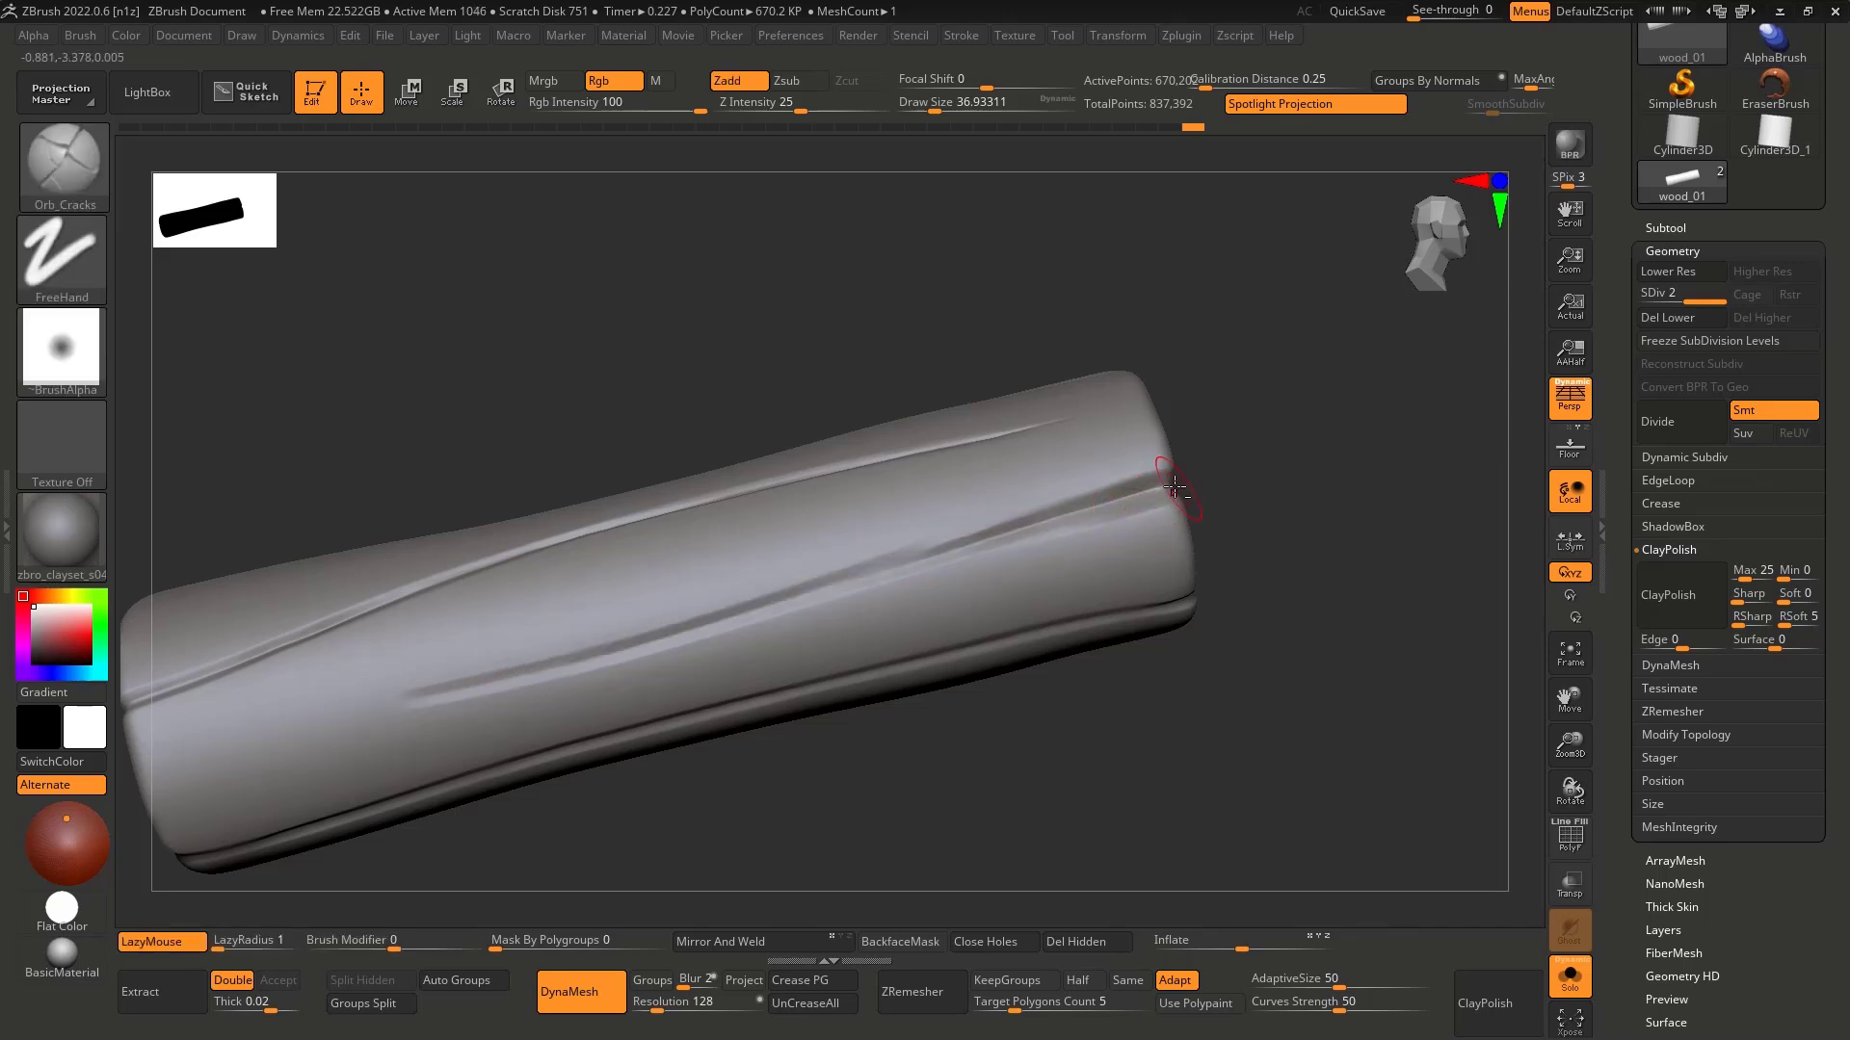
{"action": "mouse_move", "coordinate": [963, 540]}
{"action": "right_mouse_down"}
{"action": "mouse_move", "coordinate": [945, 529]}
{"action": "mouse_move", "coordinate": [1198, 546]}
{"action": "mouse_move", "coordinate": [1002, 528]}
{"action": "right_mouse_up"}
{"action": "left_click_drag", "start_coordinate": [935, 518], "coordinate": [442, 639]}
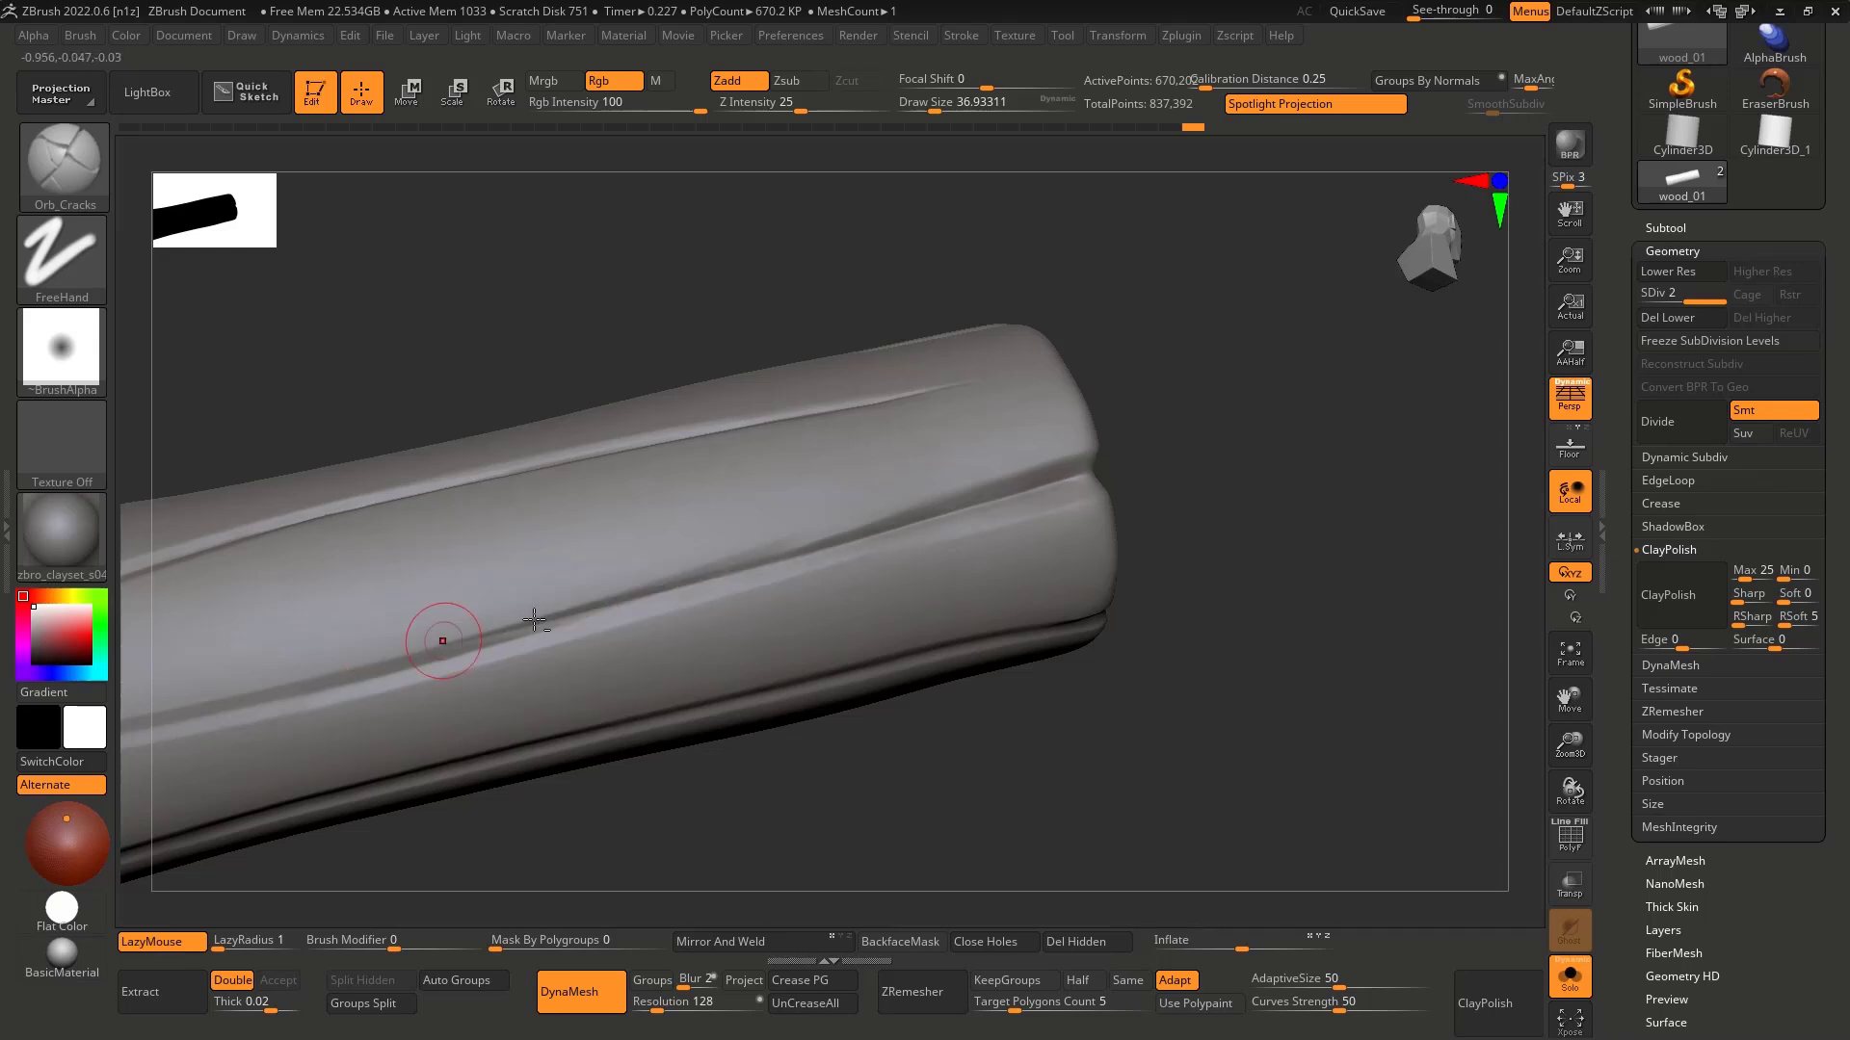
Step: Retrace the notched crack to sharpen its middle section, undoing uneven strokes
{"action": "right_click_drag", "start_coordinate": [718, 578], "coordinate": [920, 506], "text": "alt"}
{"action": "mouse_move", "coordinate": [1286, 406]}
{"action": "left_mouse_down"}
{"action": "mouse_move", "coordinate": [825, 537]}
{"action": "mouse_move", "coordinate": [606, 568]}
{"action": "left_mouse_up"}
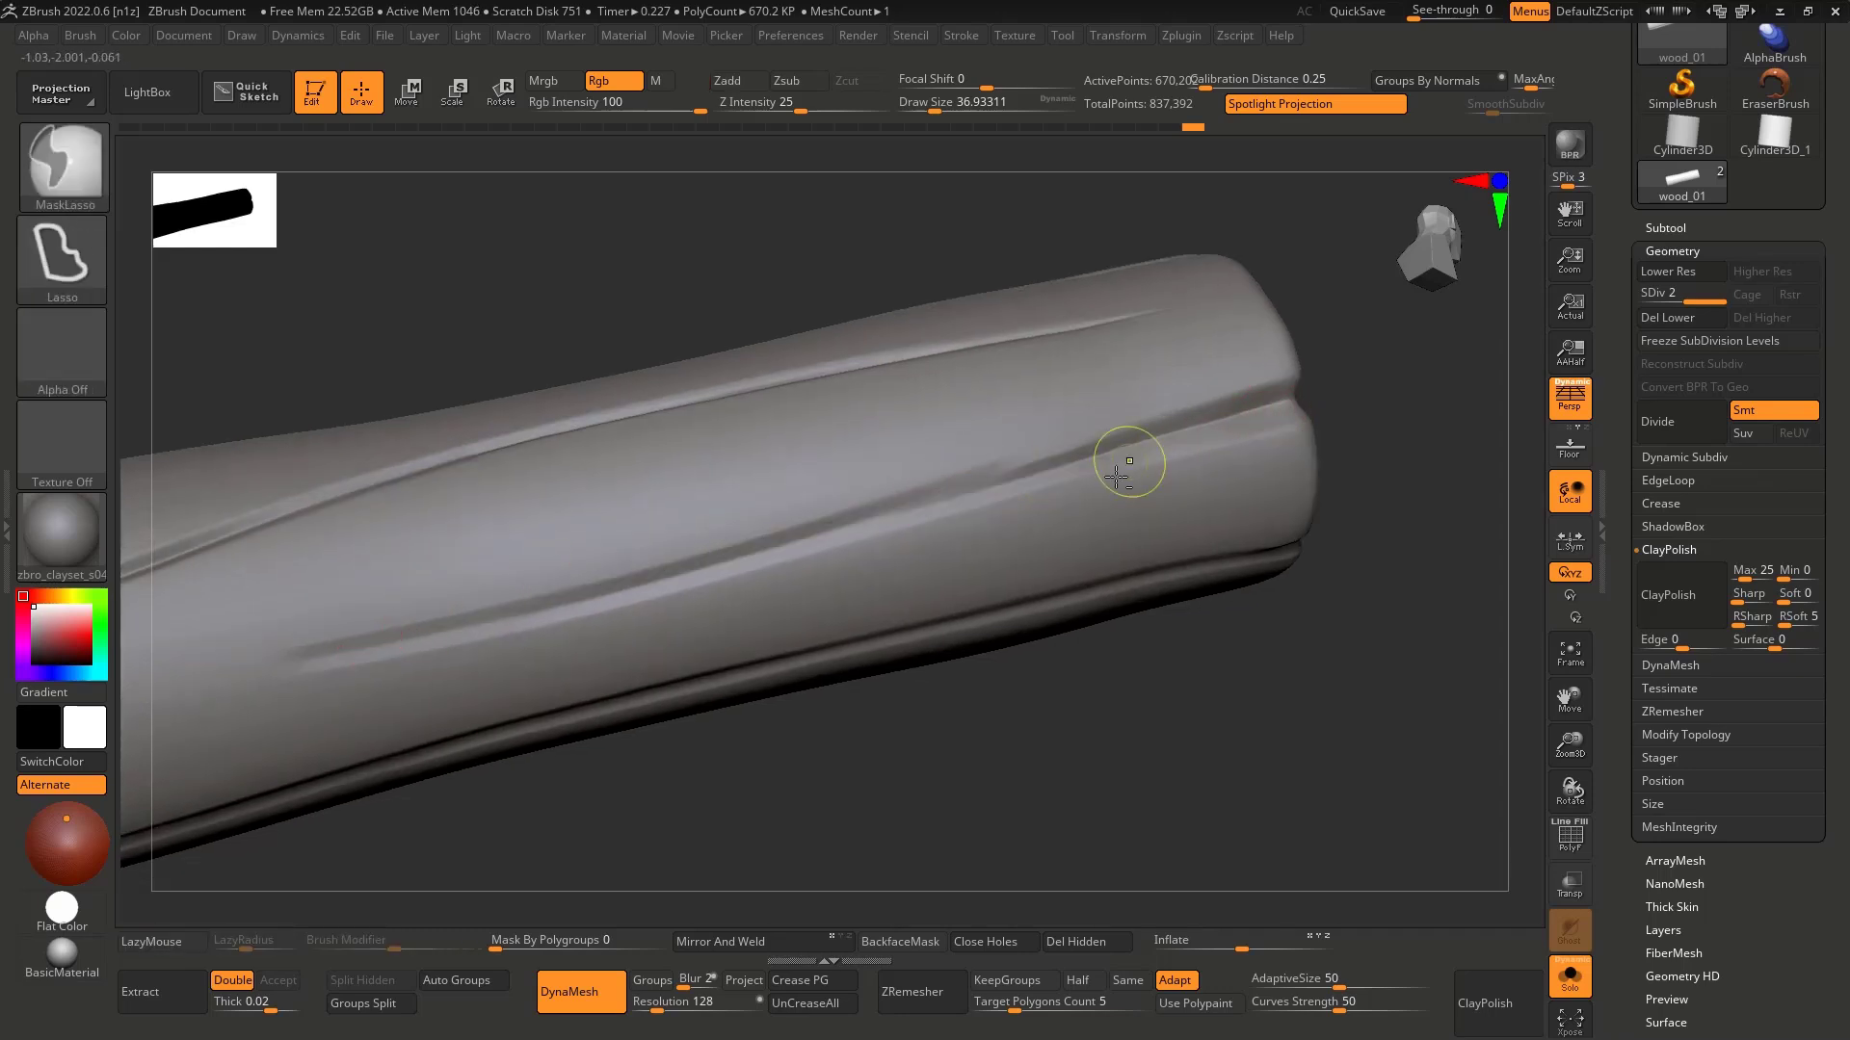
{"action": "mouse_move", "coordinate": [1131, 463]}
{"action": "right_mouse_down", "text": "ctrl"}
{"action": "mouse_move", "coordinate": [978, 430]}
{"action": "mouse_move", "coordinate": [999, 488]}
{"action": "mouse_move", "coordinate": [1195, 479]}
{"action": "right_mouse_up", "text": "ctrl"}
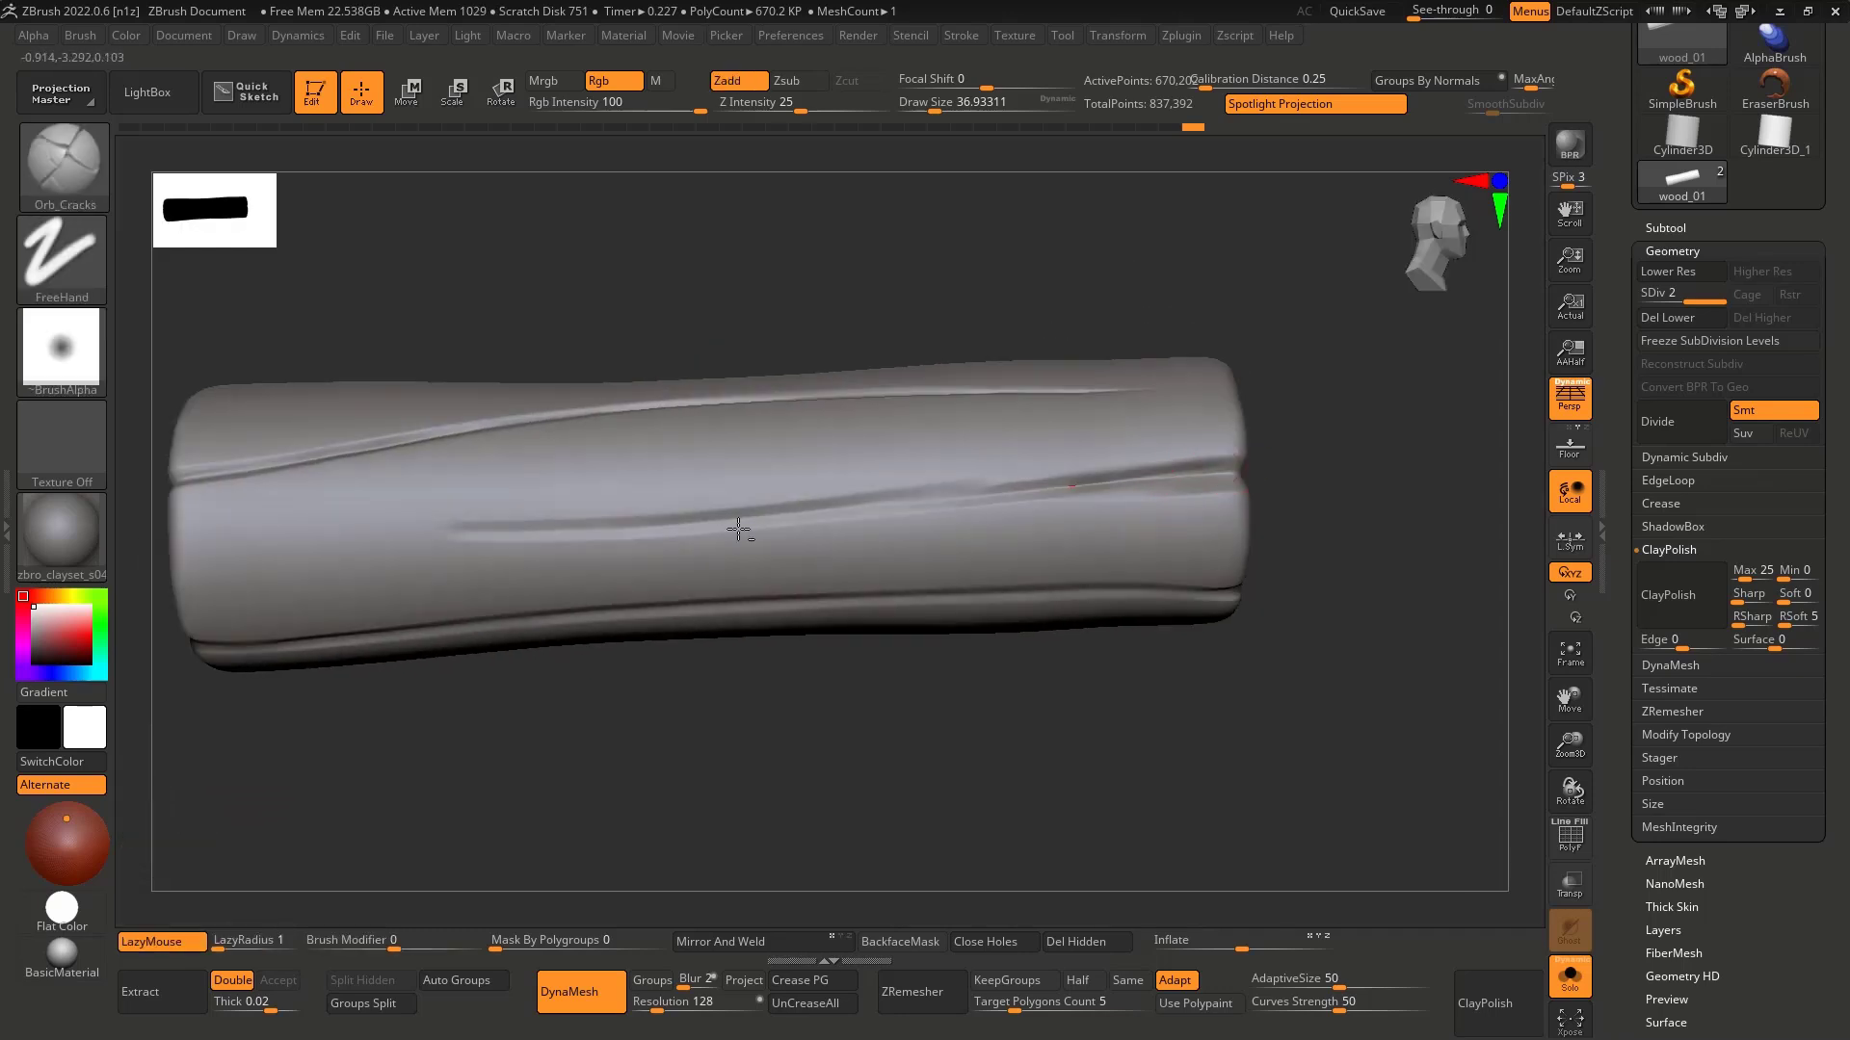
{"action": "key", "text": "ctrl+z"}
{"action": "left_click_drag", "start_coordinate": [1206, 471], "coordinate": [460, 544]}
{"action": "key", "text": "ctrl+z"}
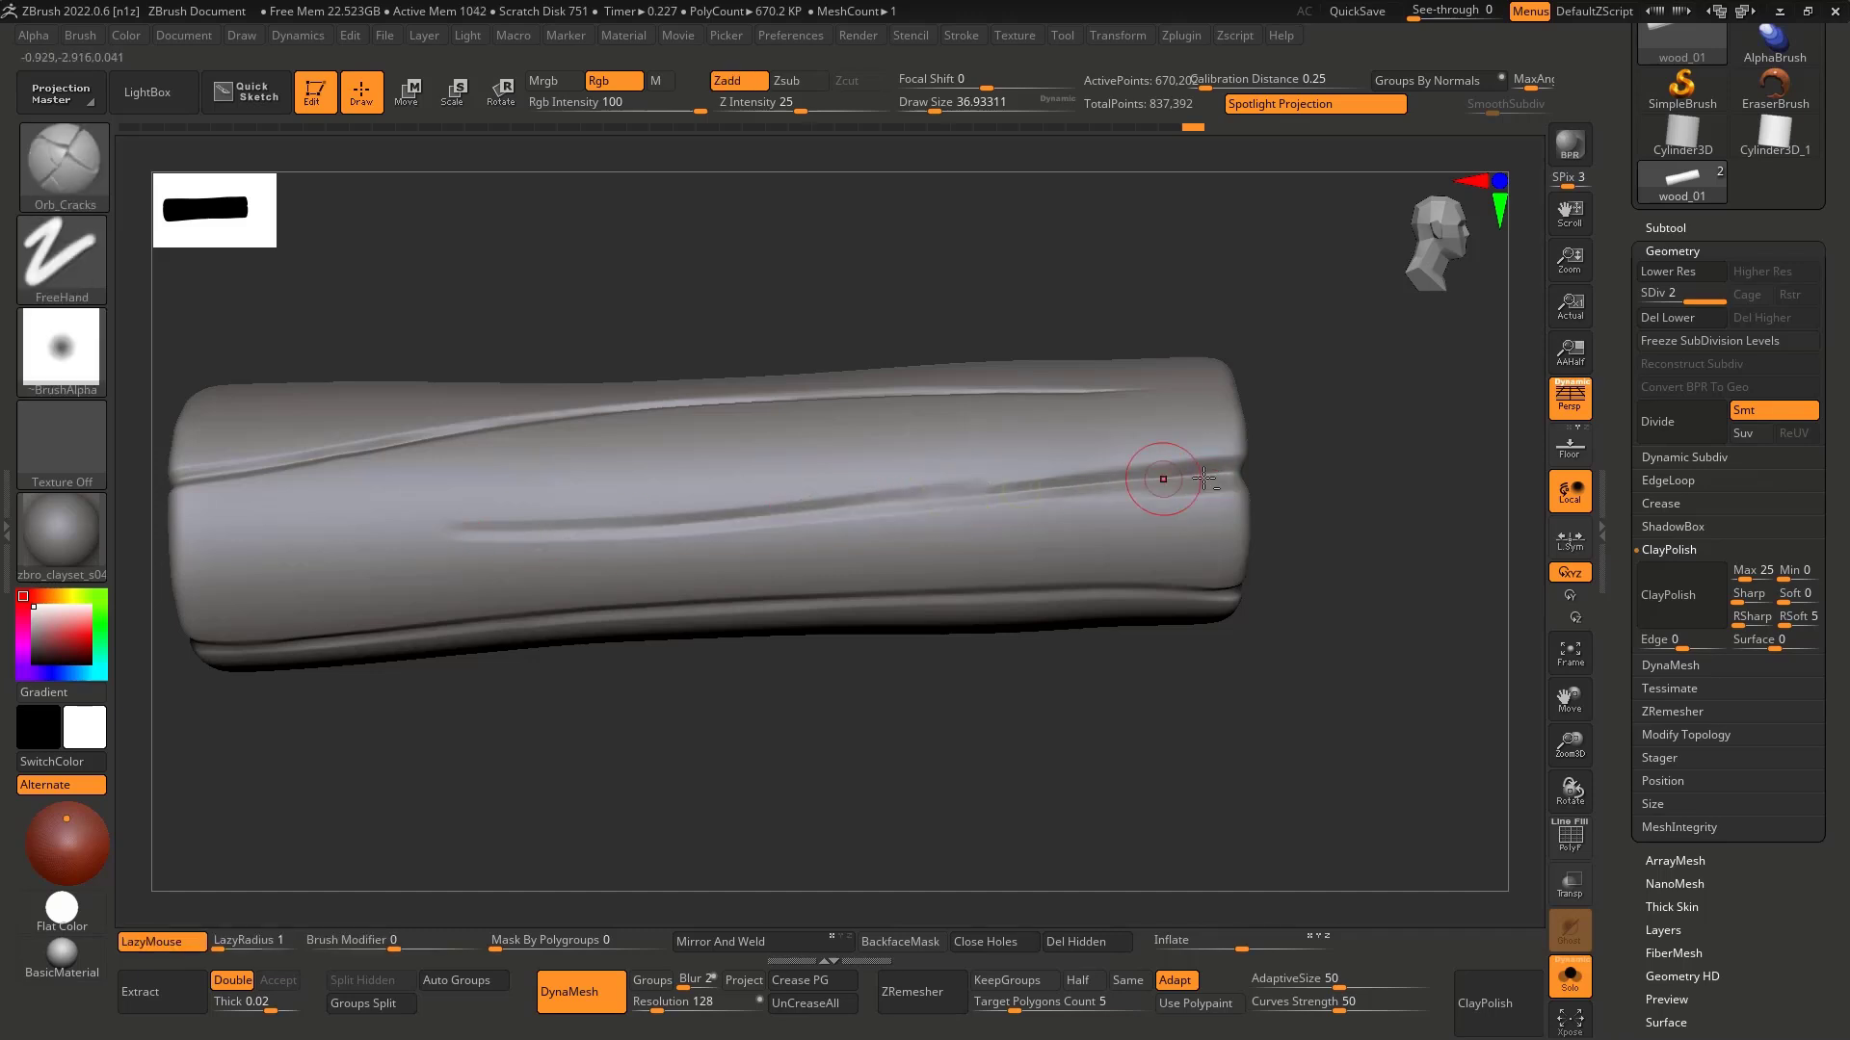
{"action": "left_click_drag", "start_coordinate": [1142, 478], "coordinate": [648, 545]}
{"action": "key", "text": "ctrl+z"}
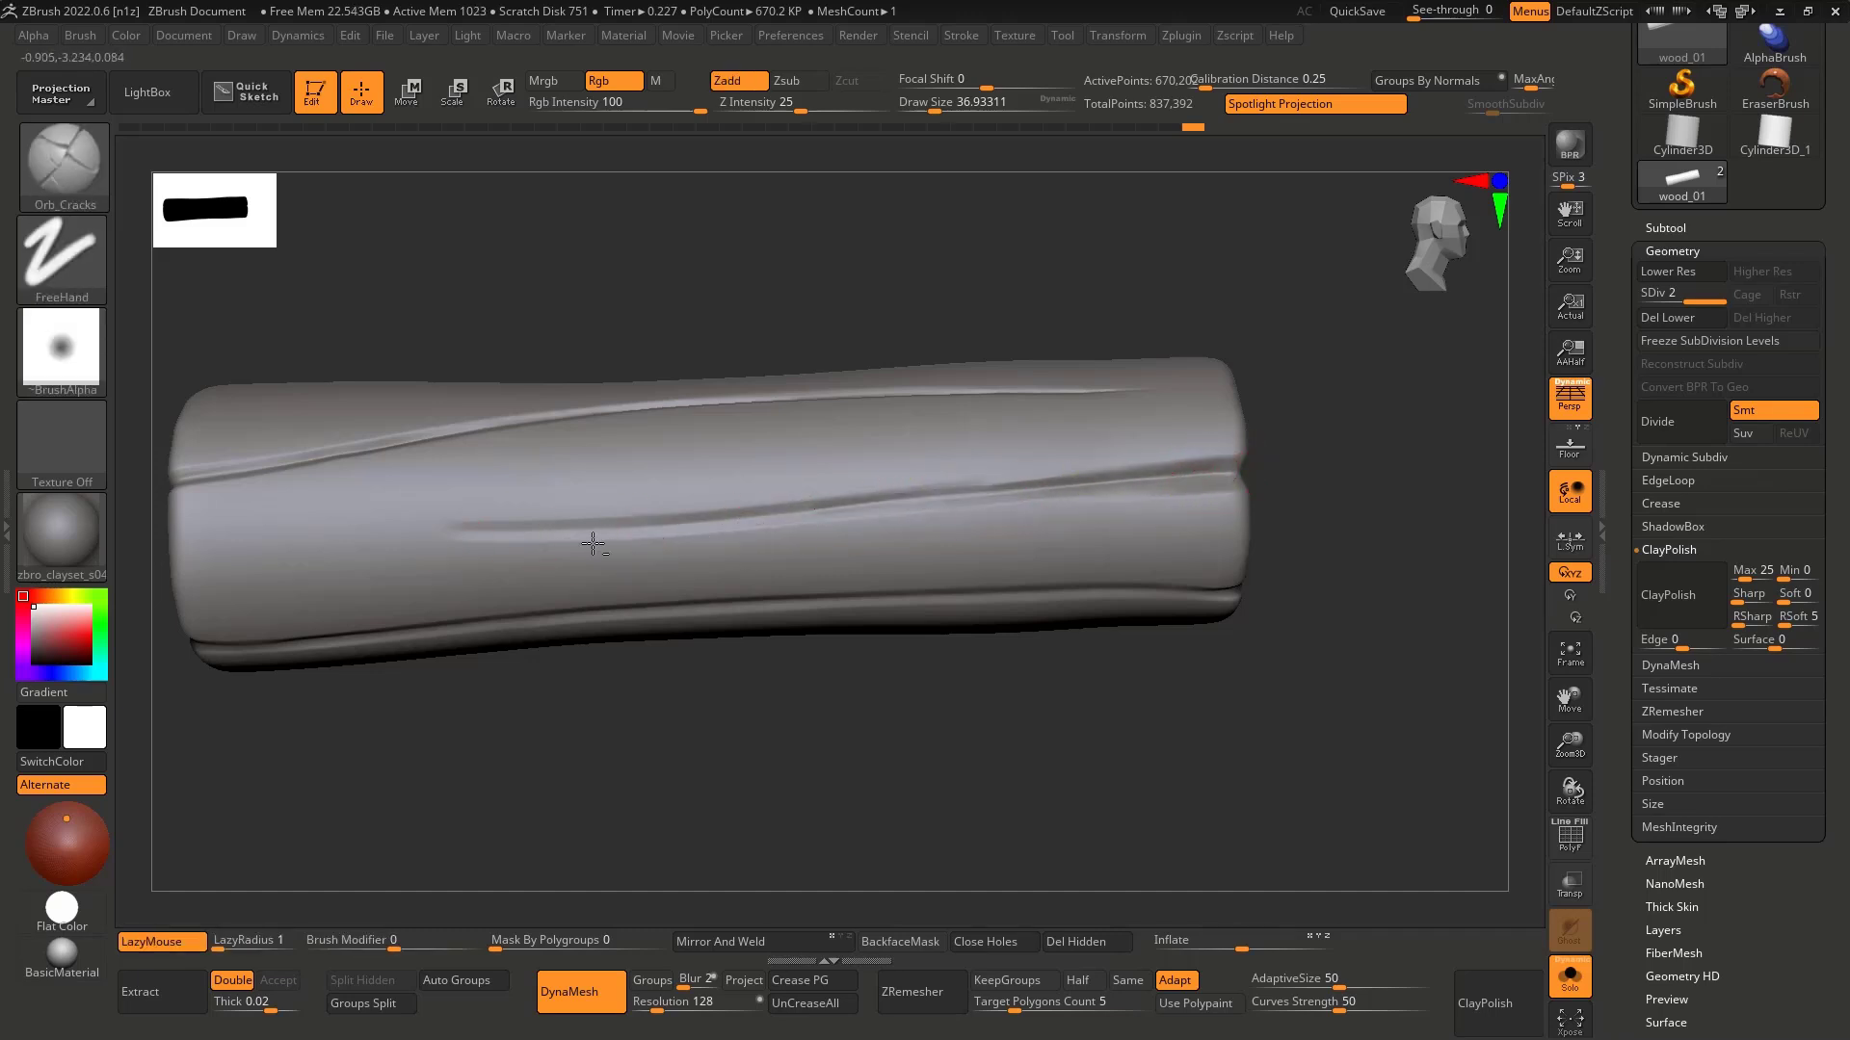
Step: Finish the notched crack as one smooth line from the log's end to its tapered tip
{"action": "right_click_drag", "start_coordinate": [593, 545], "coordinate": [672, 538]}
{"action": "left_click_drag", "start_coordinate": [455, 530], "coordinate": [445, 531]}
{"action": "mouse_move", "coordinate": [1238, 471]}
{"action": "left_mouse_down"}
{"action": "mouse_move", "coordinate": [457, 529]}
{"action": "mouse_move", "coordinate": [884, 499]}
{"action": "left_mouse_up"}
{"action": "key", "text": "ctrl+z"}
{"action": "right_click_drag", "start_coordinate": [1021, 499], "coordinate": [1140, 482]}
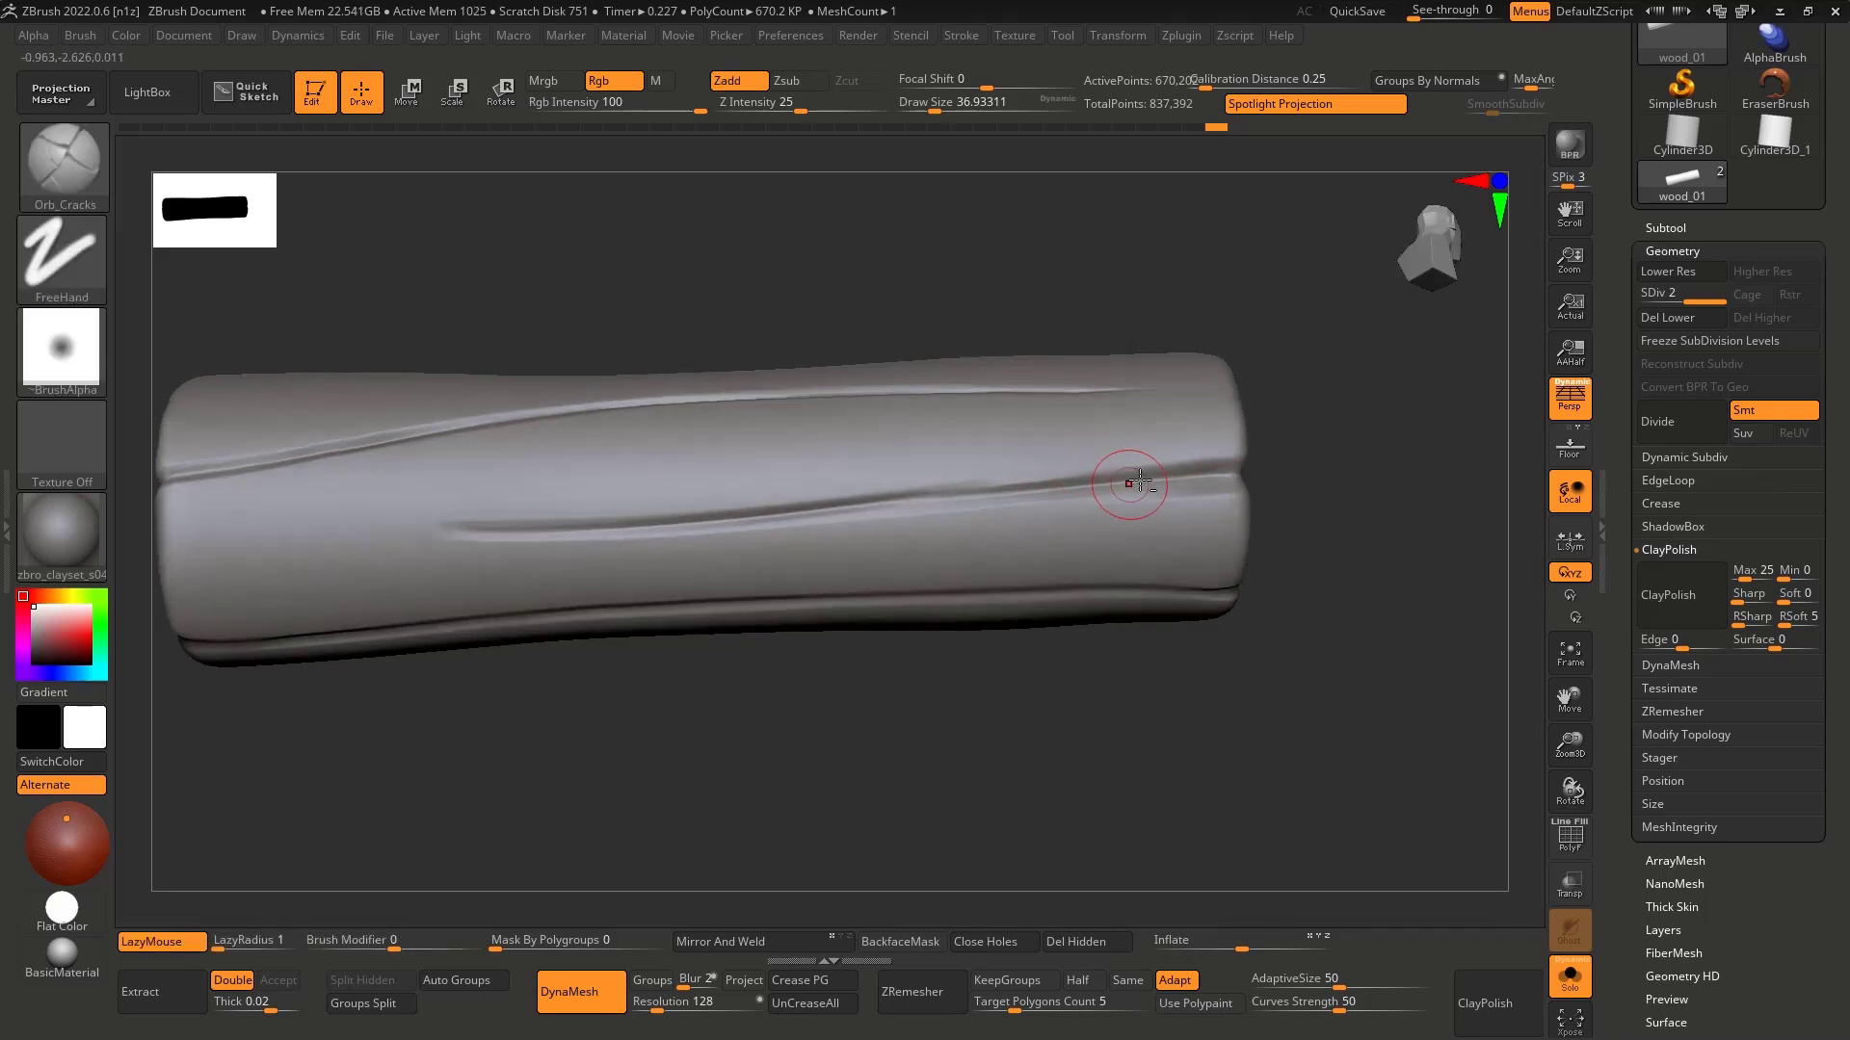
{"action": "right_click_drag", "start_coordinate": [1023, 499], "coordinate": [1036, 482]}
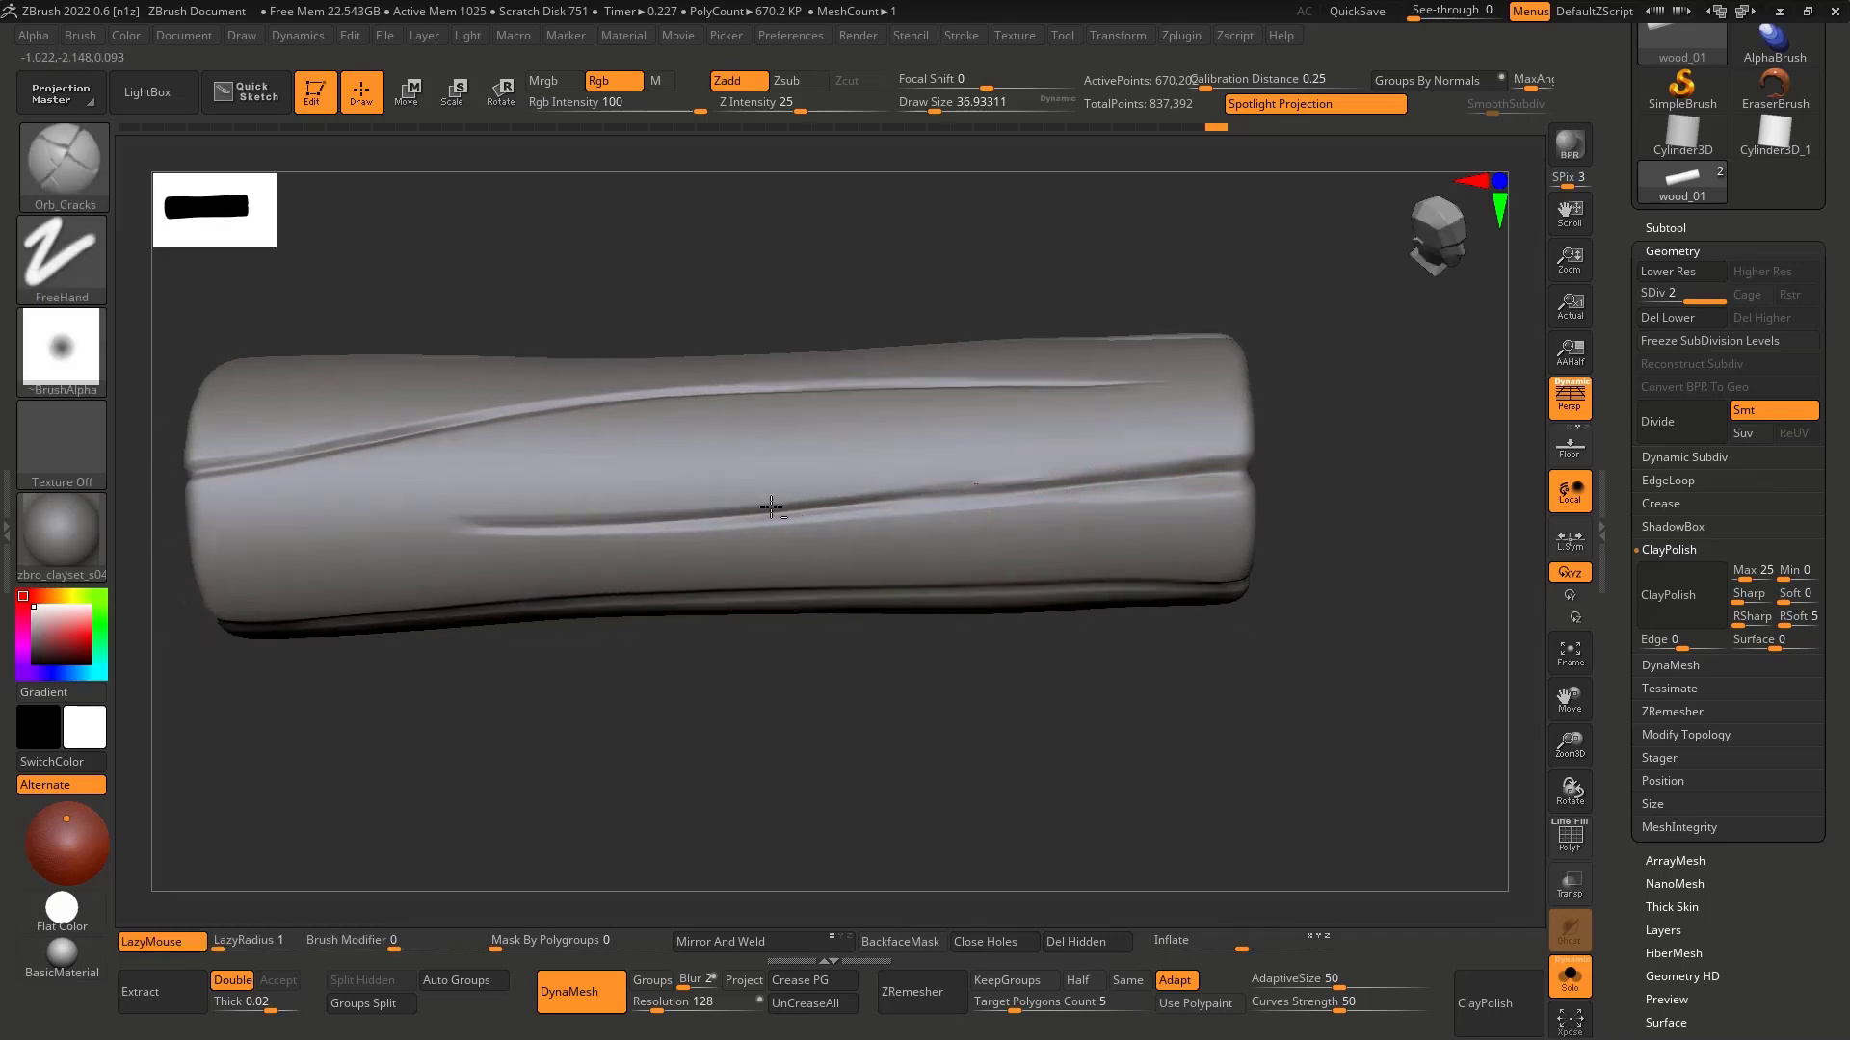
{"action": "left_click_drag", "start_coordinate": [1238, 470], "coordinate": [537, 529]}
{"action": "key", "text": "ctrl+z"}
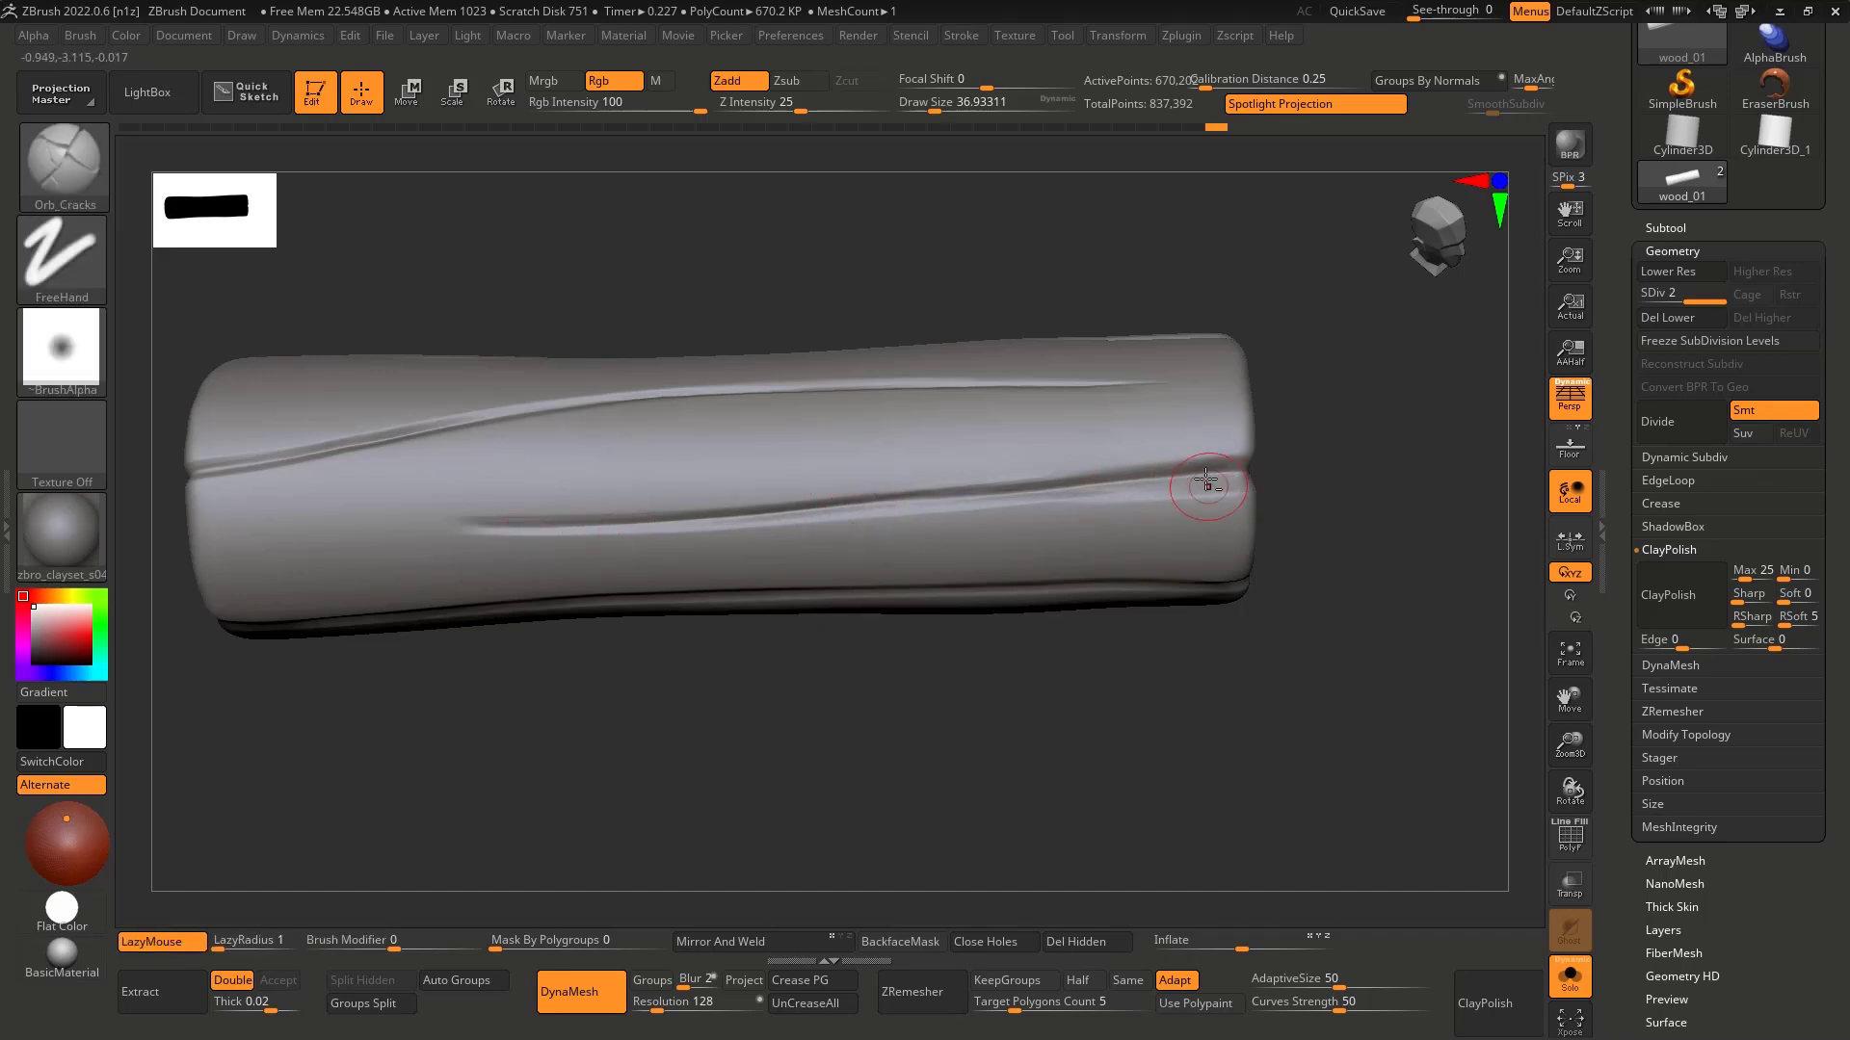
{"action": "key", "text": "ctrl+z"}
{"action": "left_click_drag", "start_coordinate": [1238, 470], "coordinate": [980, 491]}
Step: Deepen the half of the full-length crack nearest the split end on another side of the log
{"action": "mouse_move", "coordinate": [612, 523]}
{"action": "right_mouse_down", "text": "ctrl"}
{"action": "mouse_move", "coordinate": [578, 466]}
{"action": "mouse_move", "coordinate": [636, 508]}
{"action": "mouse_move", "coordinate": [681, 488]}
{"action": "mouse_move", "coordinate": [679, 515]}
{"action": "right_mouse_up", "text": "ctrl"}
{"action": "mouse_move", "coordinate": [679, 515]}
{"action": "right_mouse_down"}
{"action": "mouse_move", "coordinate": [660, 451]}
{"action": "mouse_move", "coordinate": [735, 536]}
{"action": "mouse_move", "coordinate": [986, 598]}
{"action": "mouse_move", "coordinate": [818, 537]}
{"action": "mouse_move", "coordinate": [882, 587]}
{"action": "mouse_move", "coordinate": [1252, 525]}
{"action": "mouse_move", "coordinate": [1208, 529]}
{"action": "right_mouse_up"}
{"action": "right_click_drag", "start_coordinate": [919, 523], "coordinate": [1177, 527]}
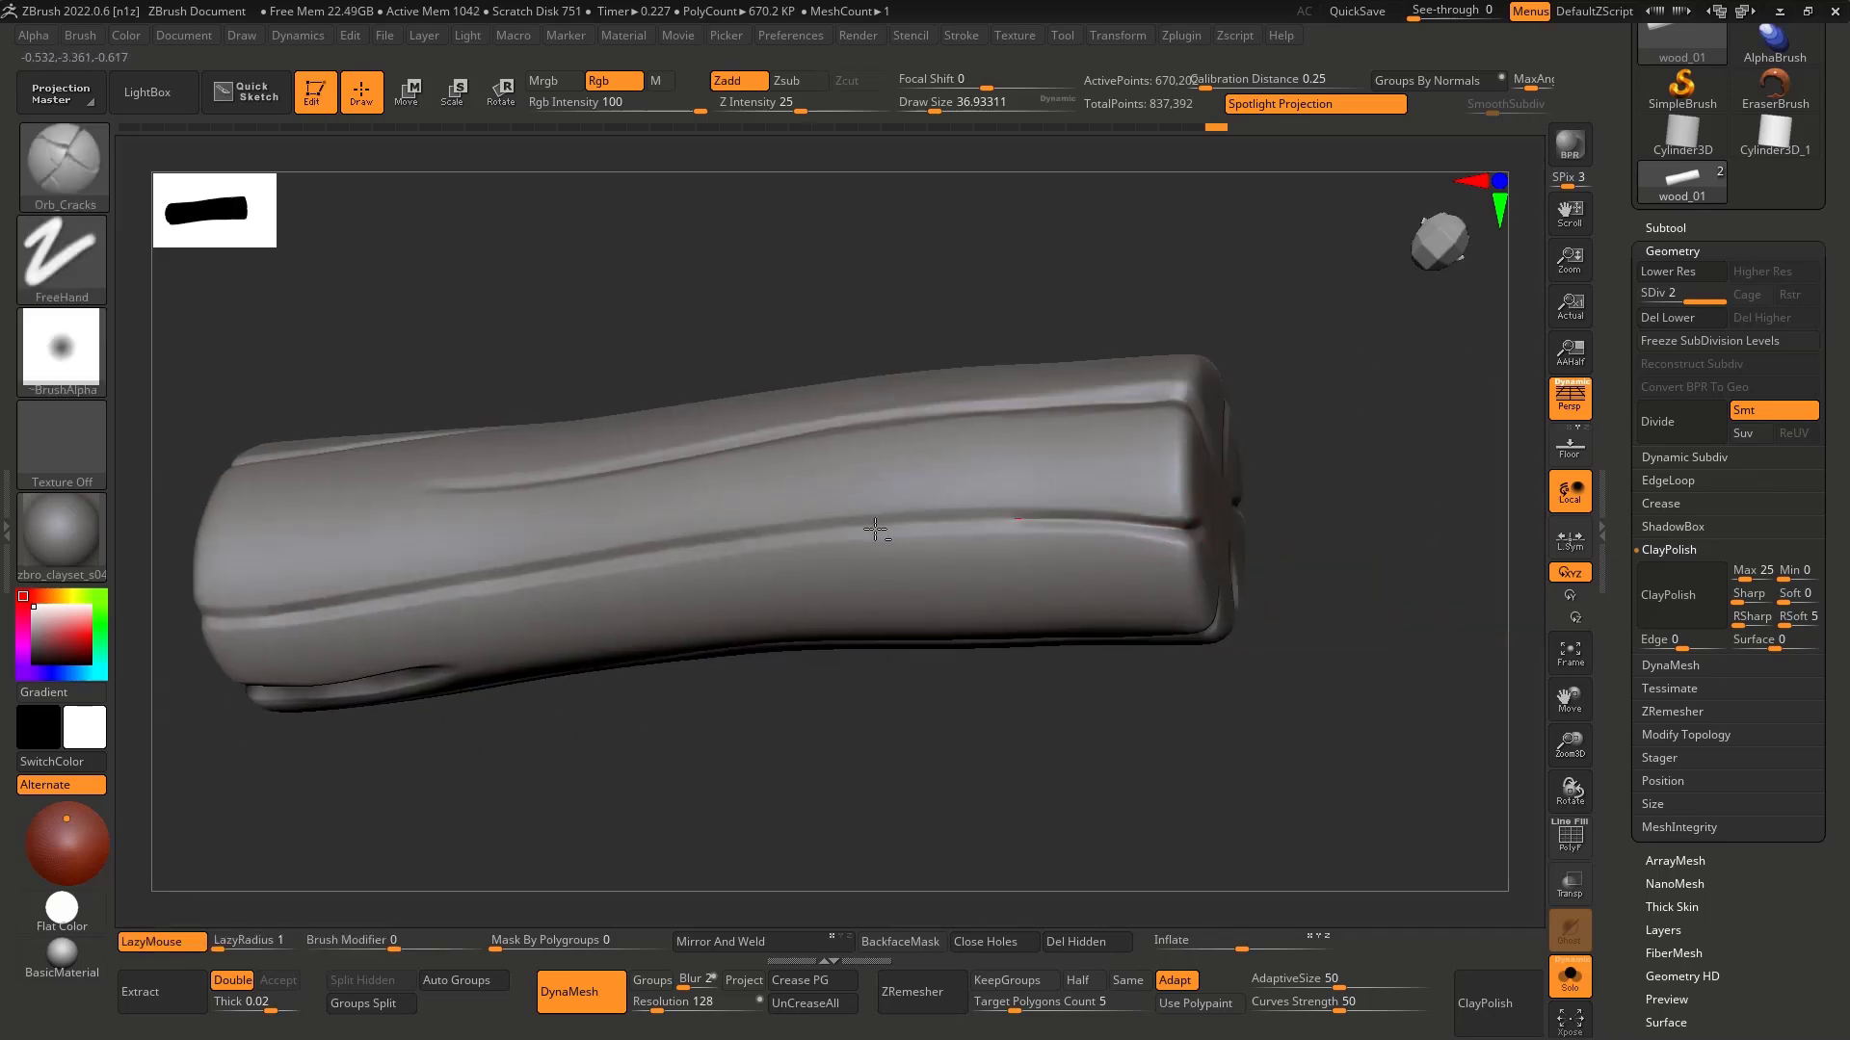
{"action": "left_click_drag", "start_coordinate": [1176, 517], "coordinate": [857, 543]}
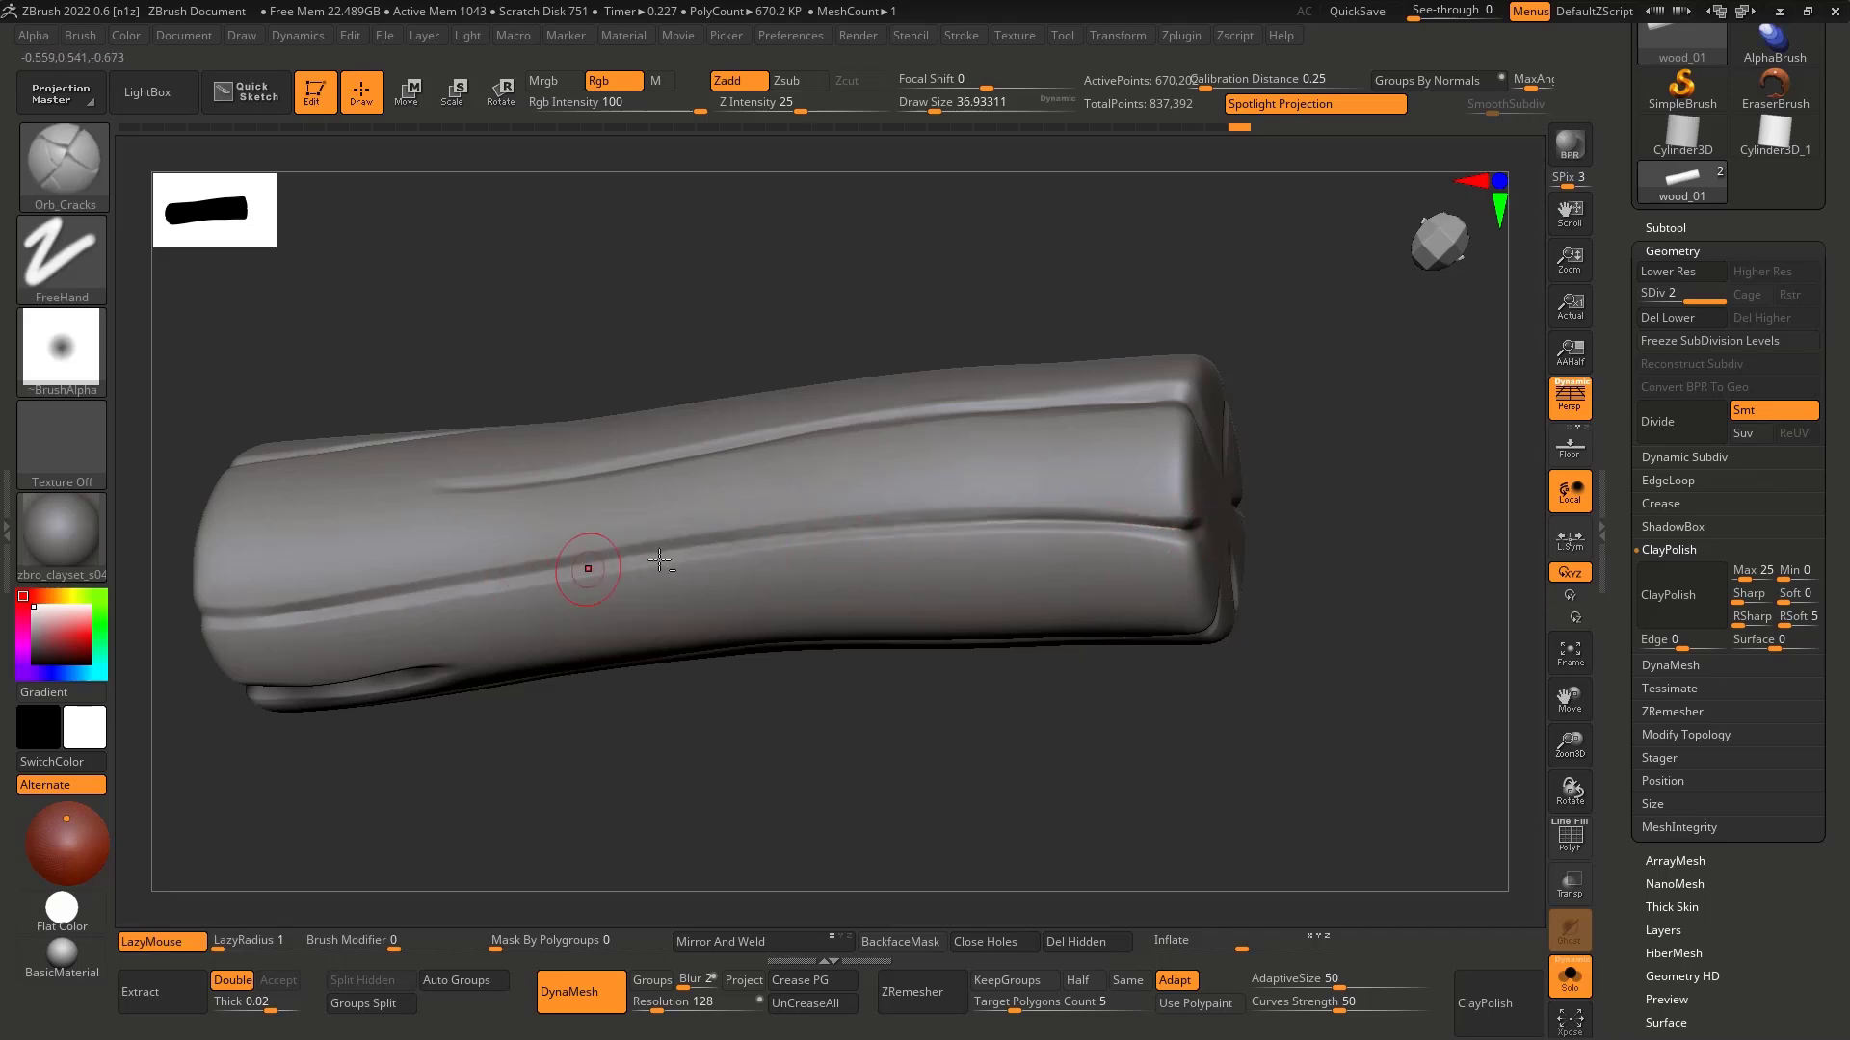
{"action": "right_click_drag", "start_coordinate": [660, 561], "coordinate": [1058, 526]}
Step: Continue the full-length crack with overlapping strokes to the opposite end of the log
{"action": "right_click_drag", "start_coordinate": [443, 571], "coordinate": [1236, 504]}
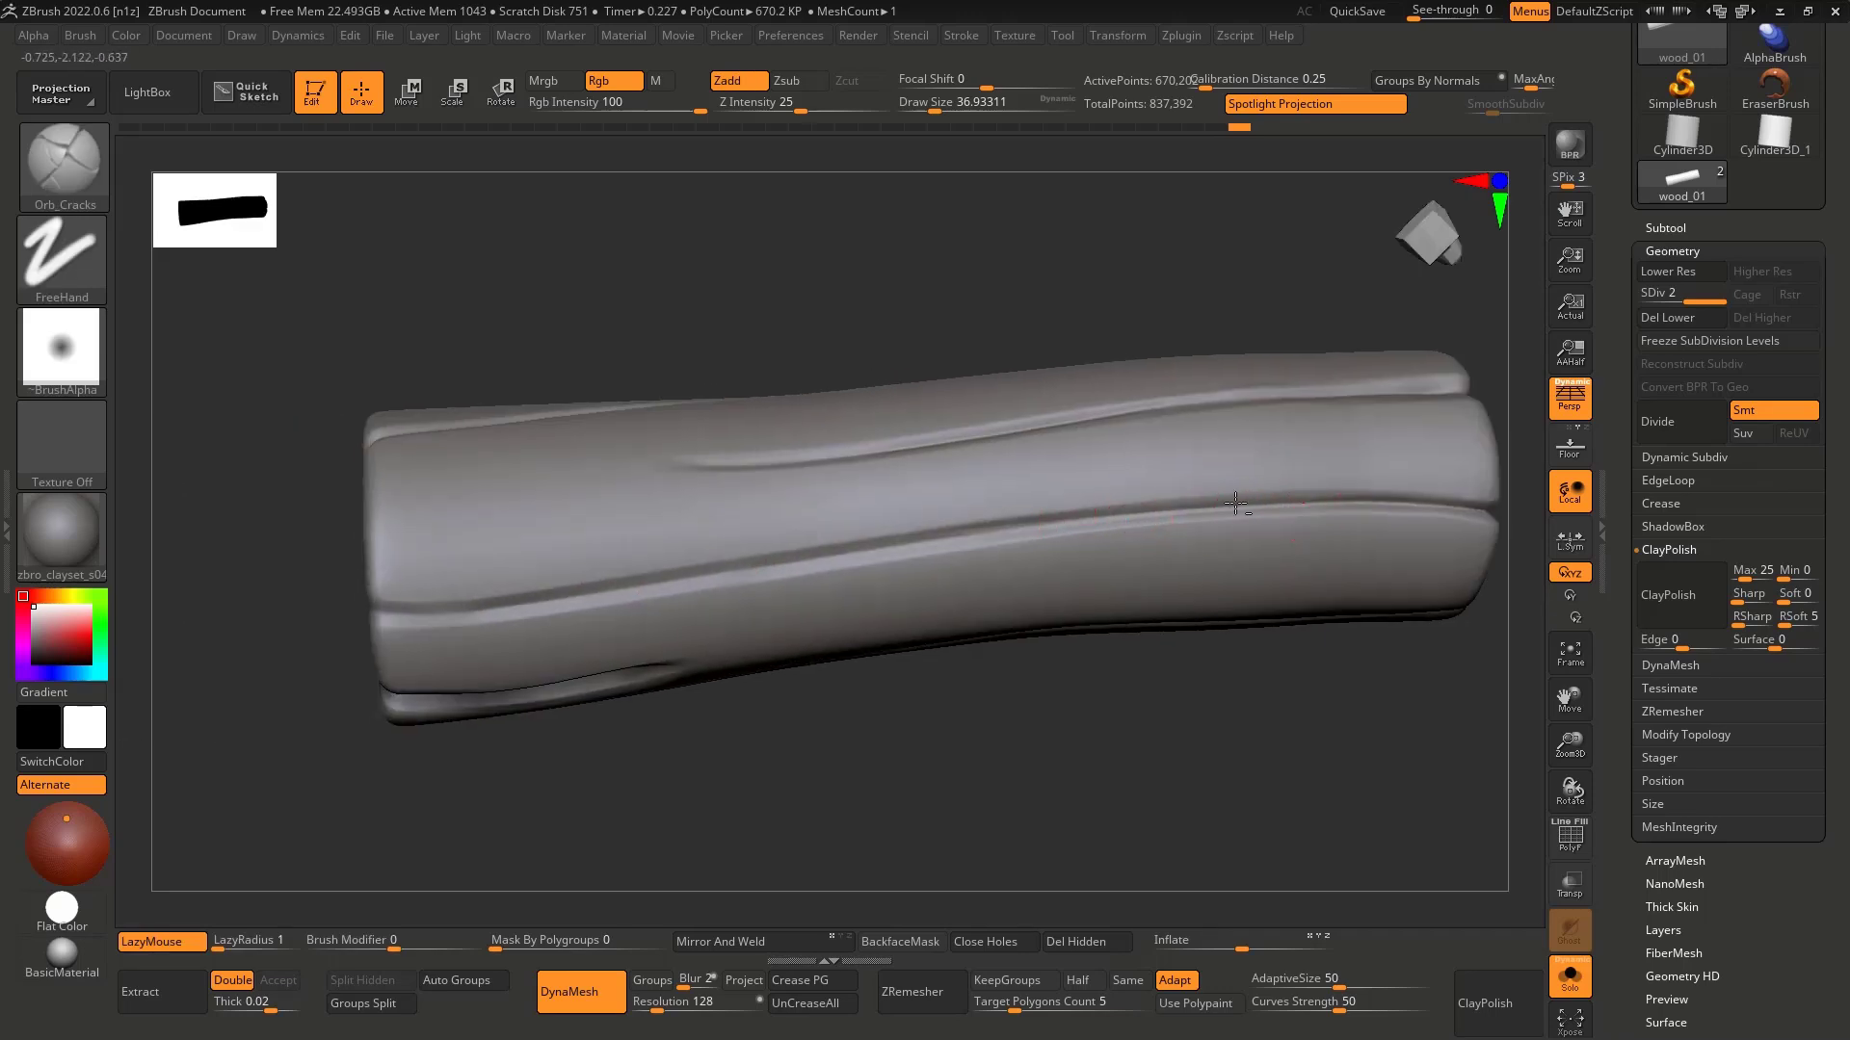
{"action": "left_click_drag", "start_coordinate": [879, 549], "coordinate": [315, 607]}
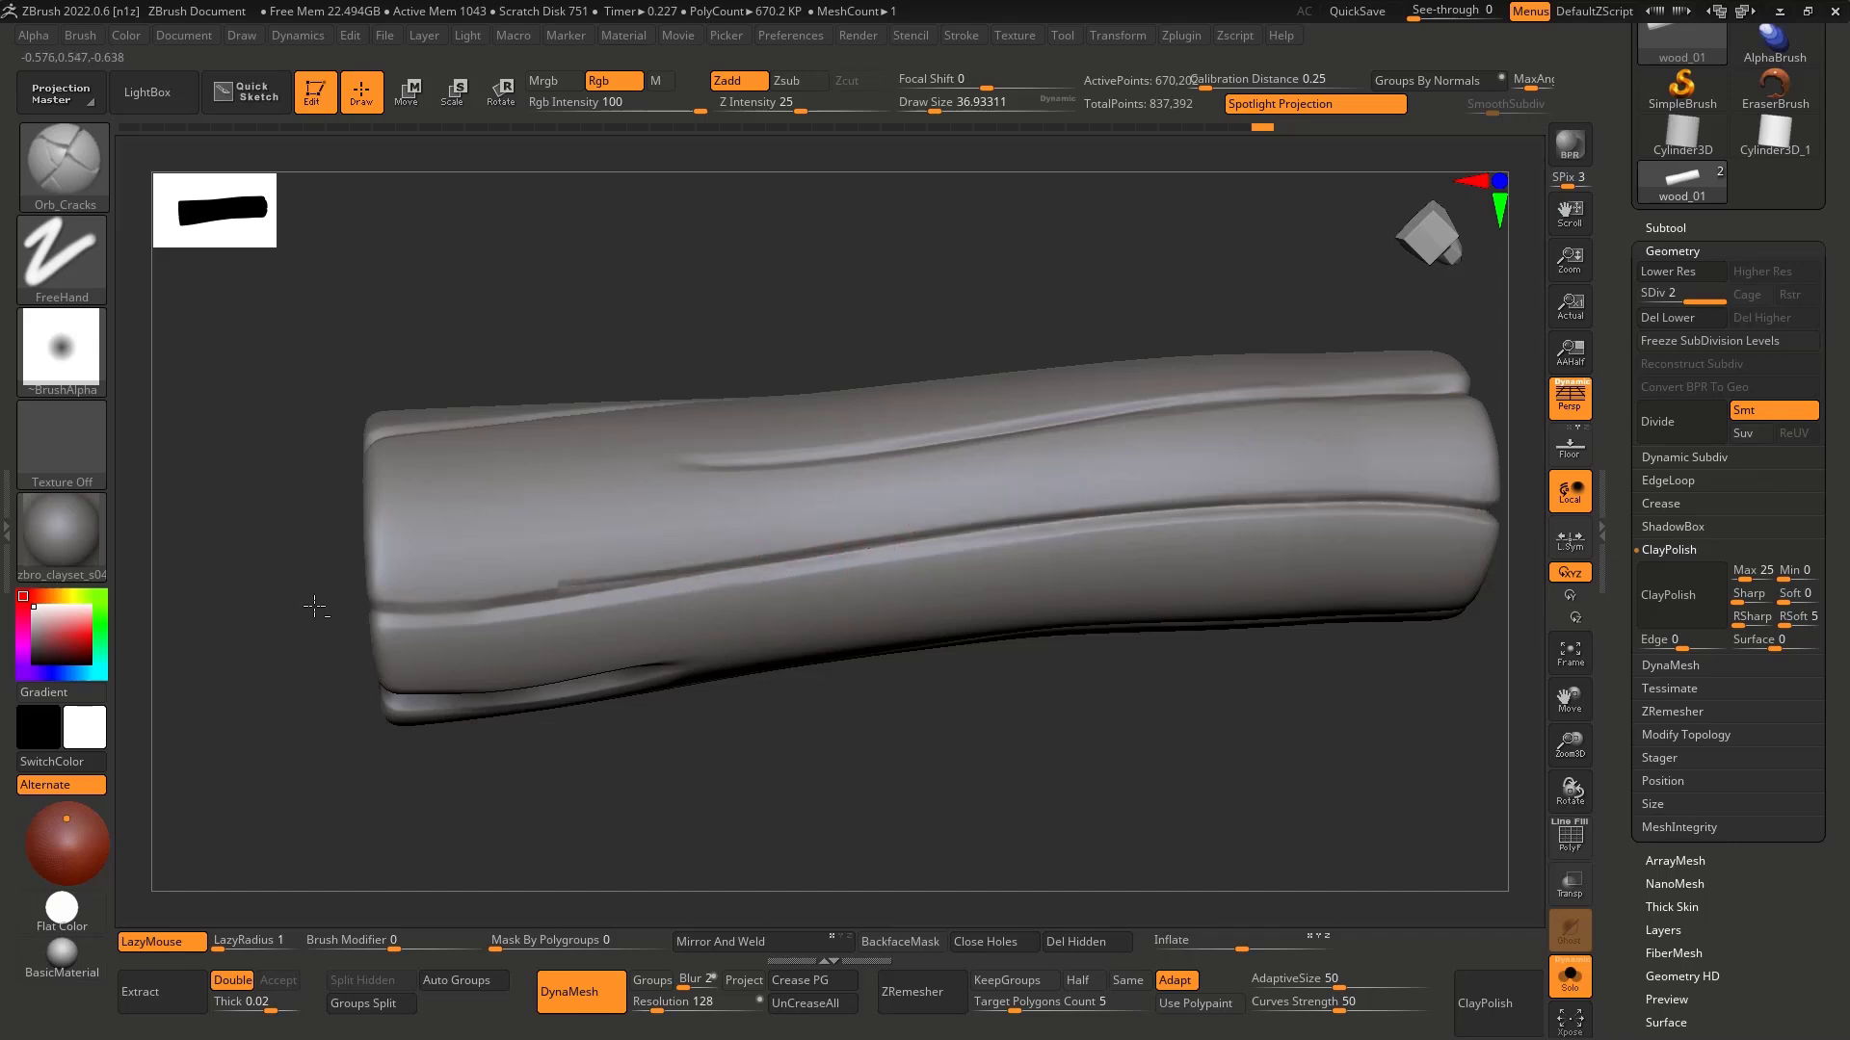
{"action": "right_click_drag", "start_coordinate": [315, 607], "coordinate": [352, 570]}
{"action": "left_click_drag", "start_coordinate": [838, 566], "coordinate": [355, 607]}
{"action": "mouse_move", "coordinate": [729, 579]}
{"action": "left_mouse_down"}
{"action": "mouse_move", "coordinate": [375, 609]}
{"action": "mouse_move", "coordinate": [1053, 544]}
{"action": "left_mouse_up"}
Step: Switch to the Orb_Slash04 brush and stamp short crosswise slashes on the log's side
{"action": "mouse_move", "coordinate": [894, 581]}
{"action": "right_mouse_down"}
{"action": "mouse_move", "coordinate": [529, 628]}
{"action": "mouse_move", "coordinate": [606, 679]}
{"action": "mouse_move", "coordinate": [695, 681]}
{"action": "mouse_move", "coordinate": [544, 682]}
{"action": "mouse_move", "coordinate": [351, 643]}
{"action": "mouse_move", "coordinate": [329, 572]}
{"action": "right_mouse_up"}
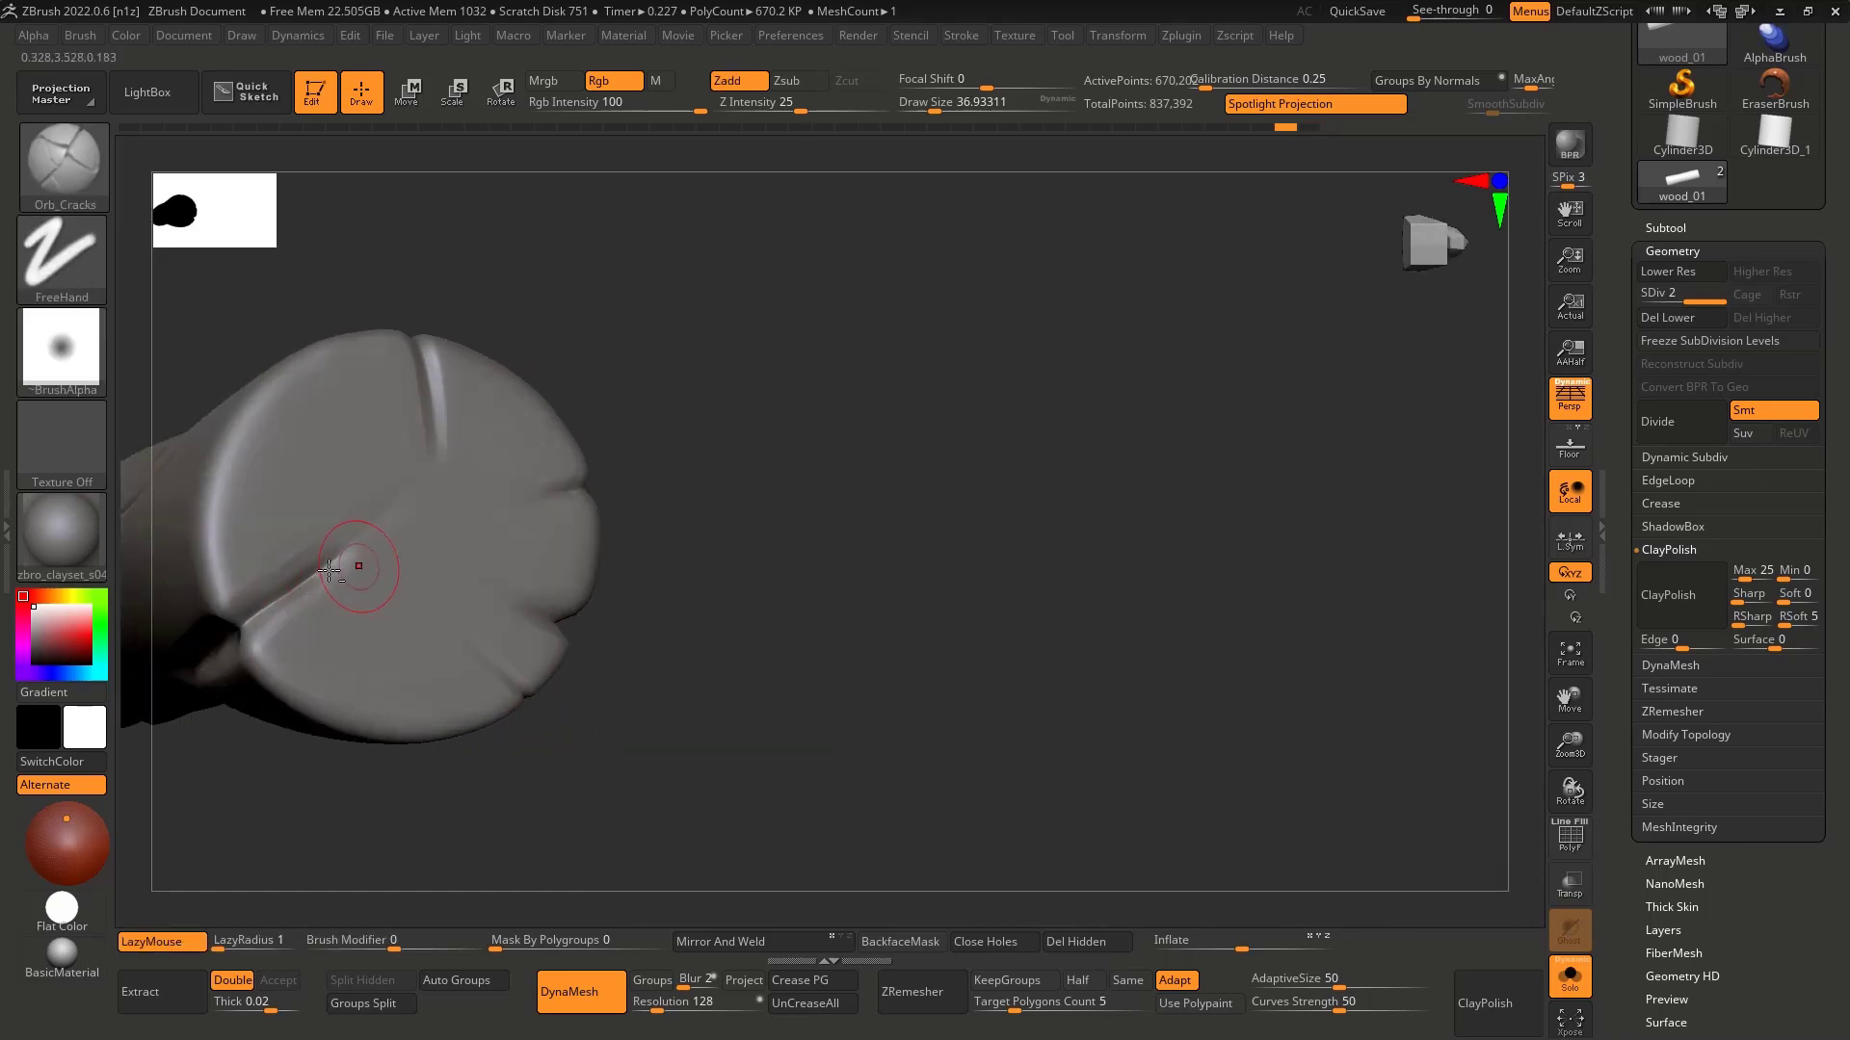
{"action": "mouse_move", "coordinate": [289, 639]}
{"action": "right_mouse_down"}
{"action": "mouse_move", "coordinate": [742, 550]}
{"action": "mouse_move", "coordinate": [776, 495]}
{"action": "mouse_move", "coordinate": [625, 601]}
{"action": "mouse_move", "coordinate": [584, 591]}
{"action": "mouse_move", "coordinate": [582, 755]}
{"action": "right_mouse_up"}
{"action": "right_click_drag", "start_coordinate": [679, 569], "coordinate": [417, 540]}
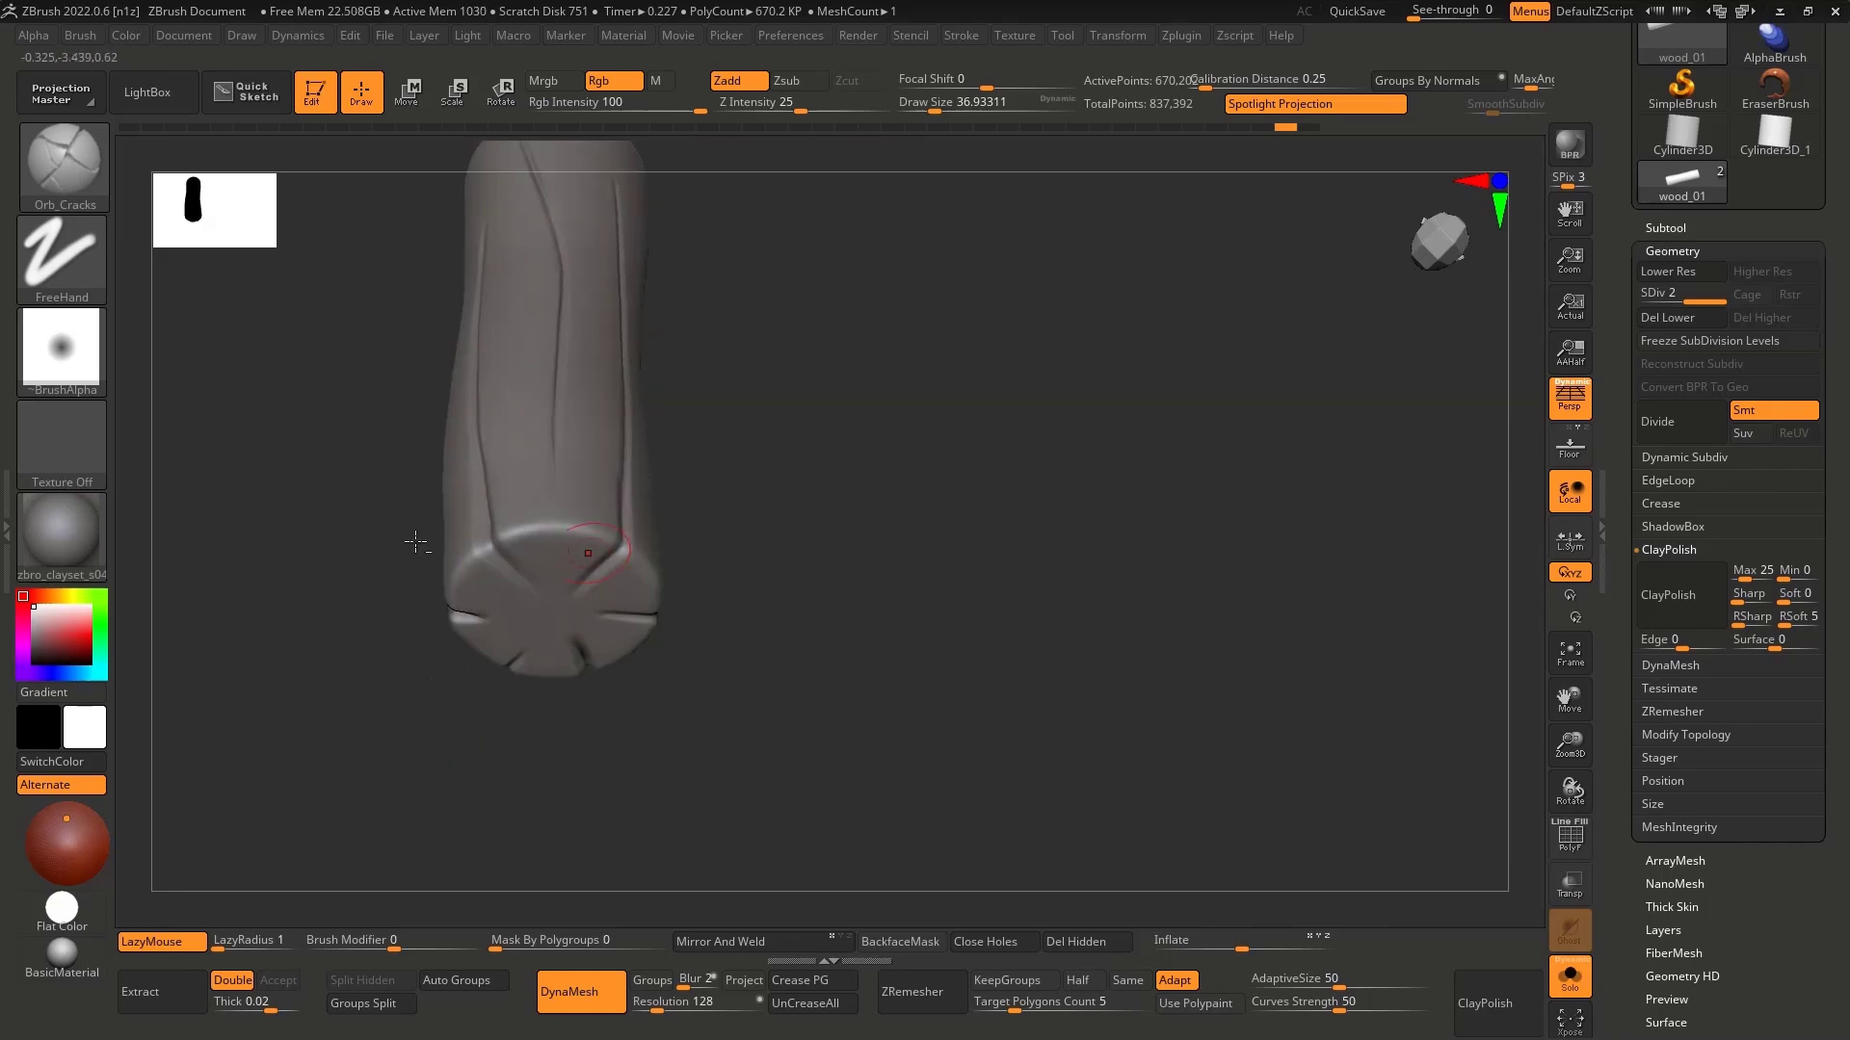
{"action": "left_click", "coordinate": [72, 168]}
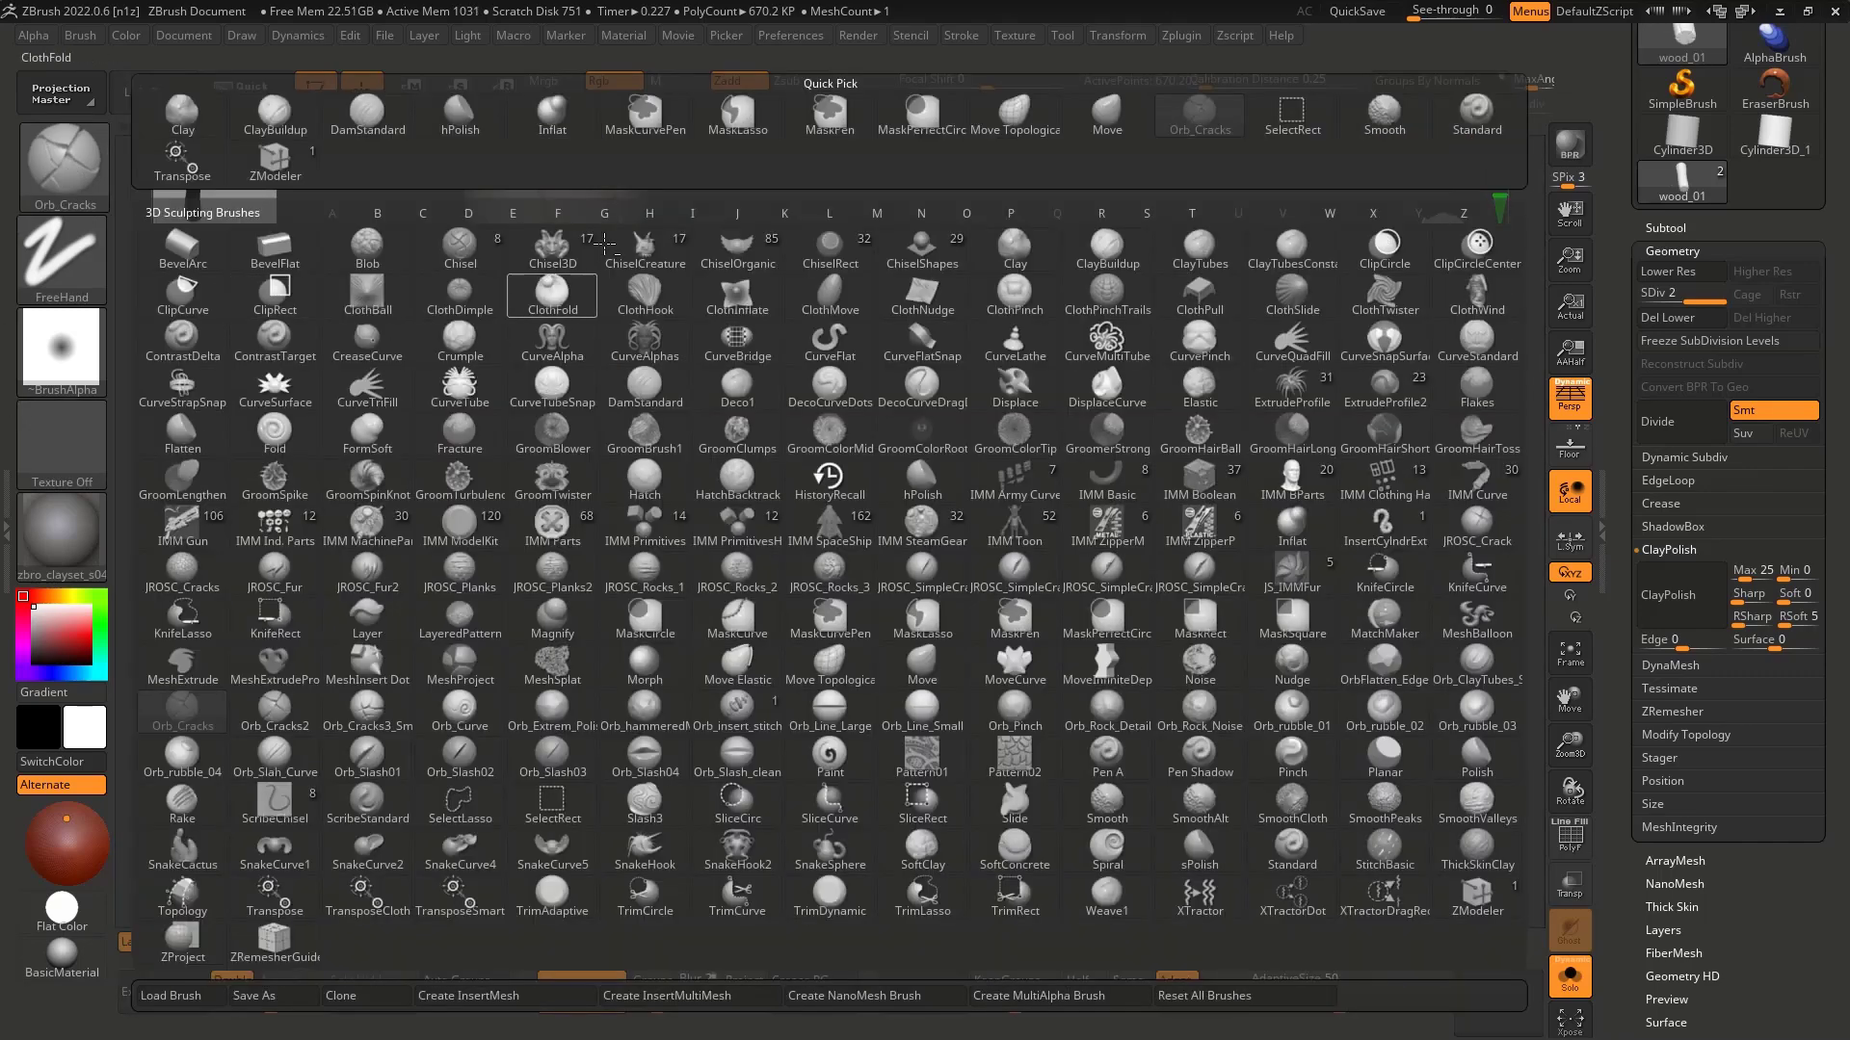
{"action": "left_click", "coordinate": [966, 214]}
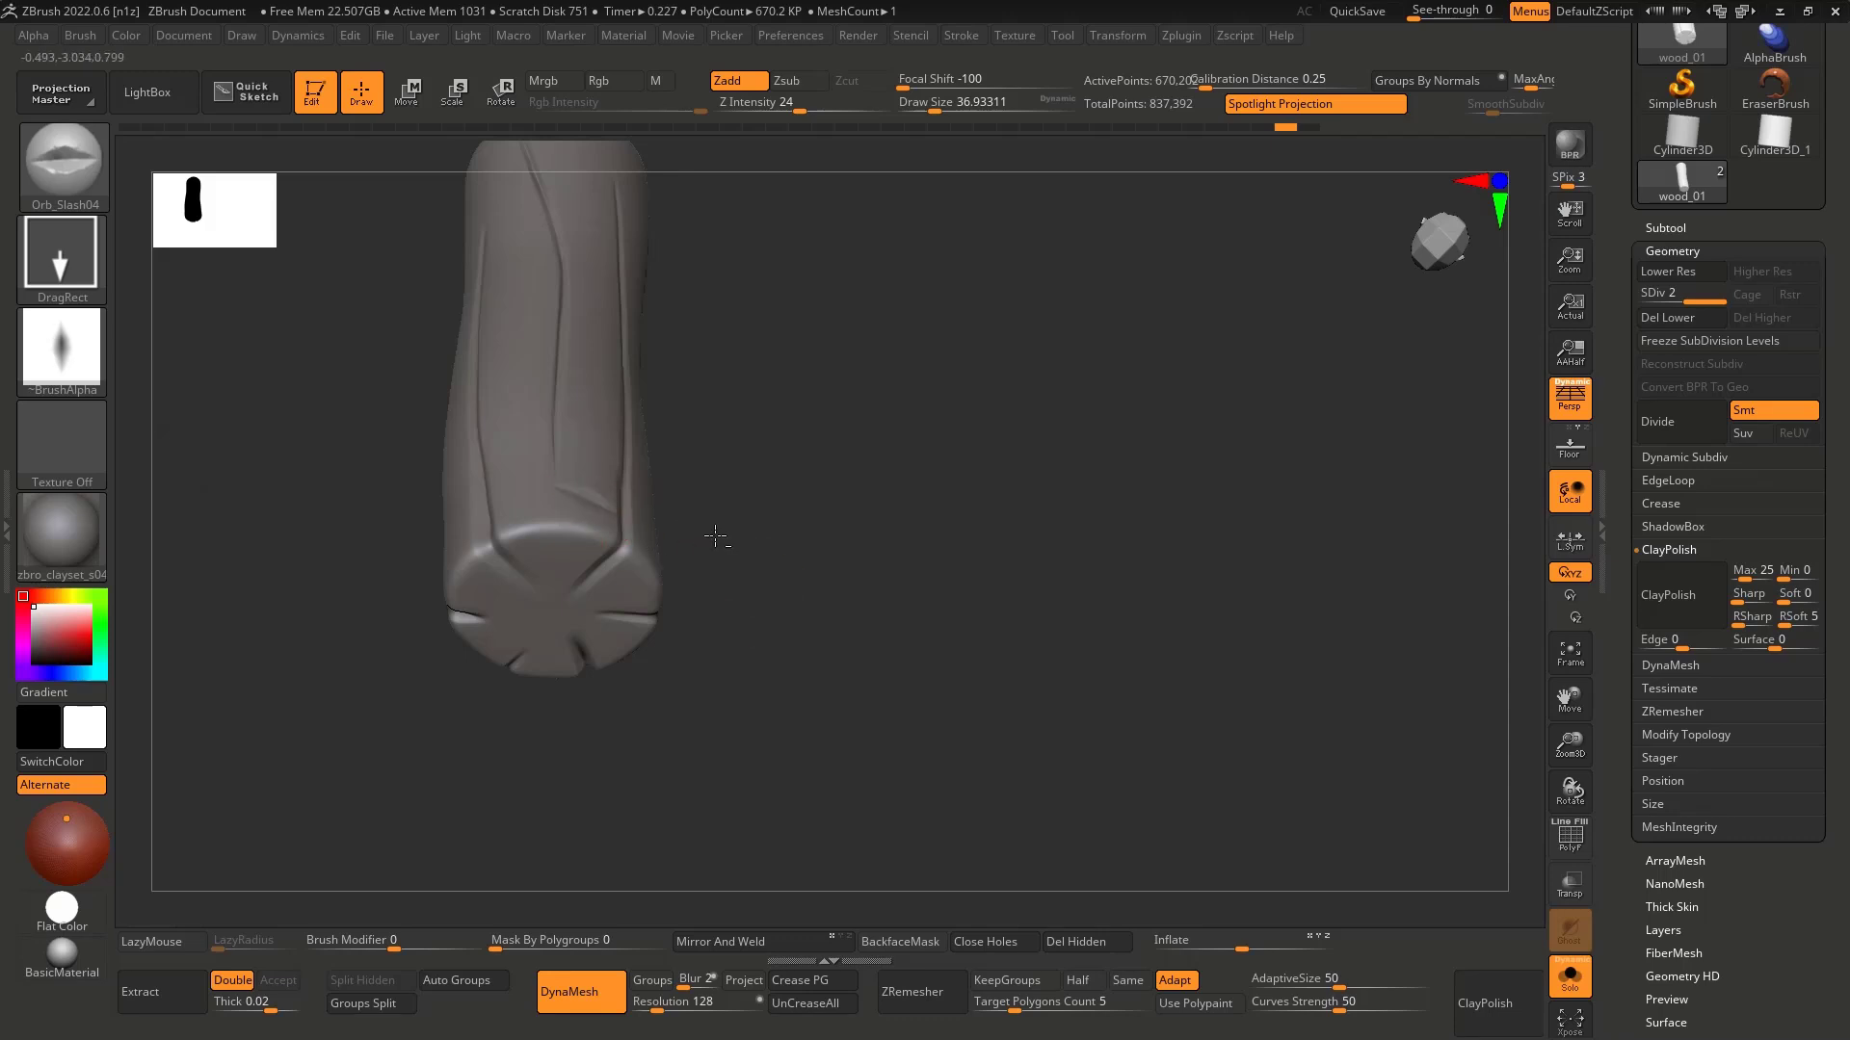
{"action": "left_click_drag", "start_coordinate": [715, 537], "coordinate": [1039, 643]}
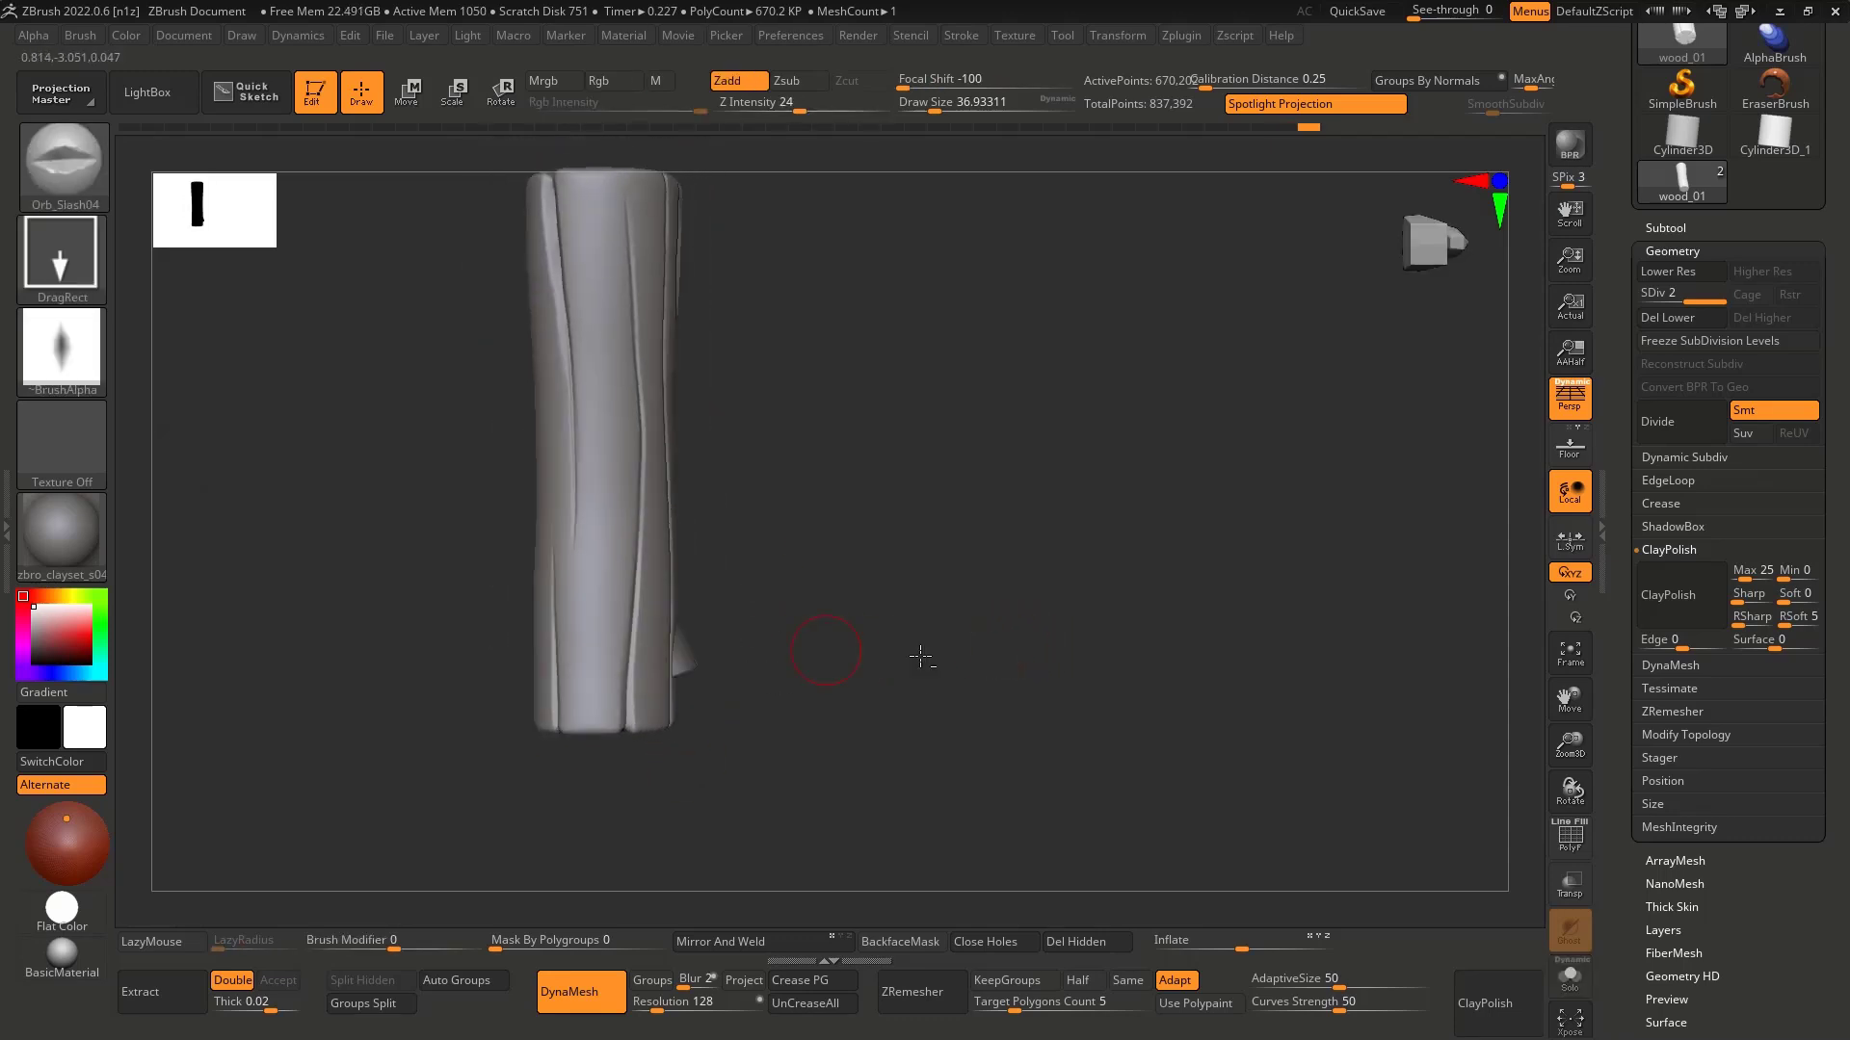
{"action": "mouse_move", "coordinate": [920, 656]}
{"action": "left_mouse_down"}
{"action": "mouse_move", "coordinate": [929, 491]}
{"action": "mouse_move", "coordinate": [838, 611]}
{"action": "mouse_move", "coordinate": [713, 718]}
{"action": "mouse_move", "coordinate": [863, 681]}
{"action": "mouse_move", "coordinate": [813, 796]}
{"action": "mouse_move", "coordinate": [776, 648]}
{"action": "mouse_move", "coordinate": [587, 525]}
{"action": "left_mouse_up"}
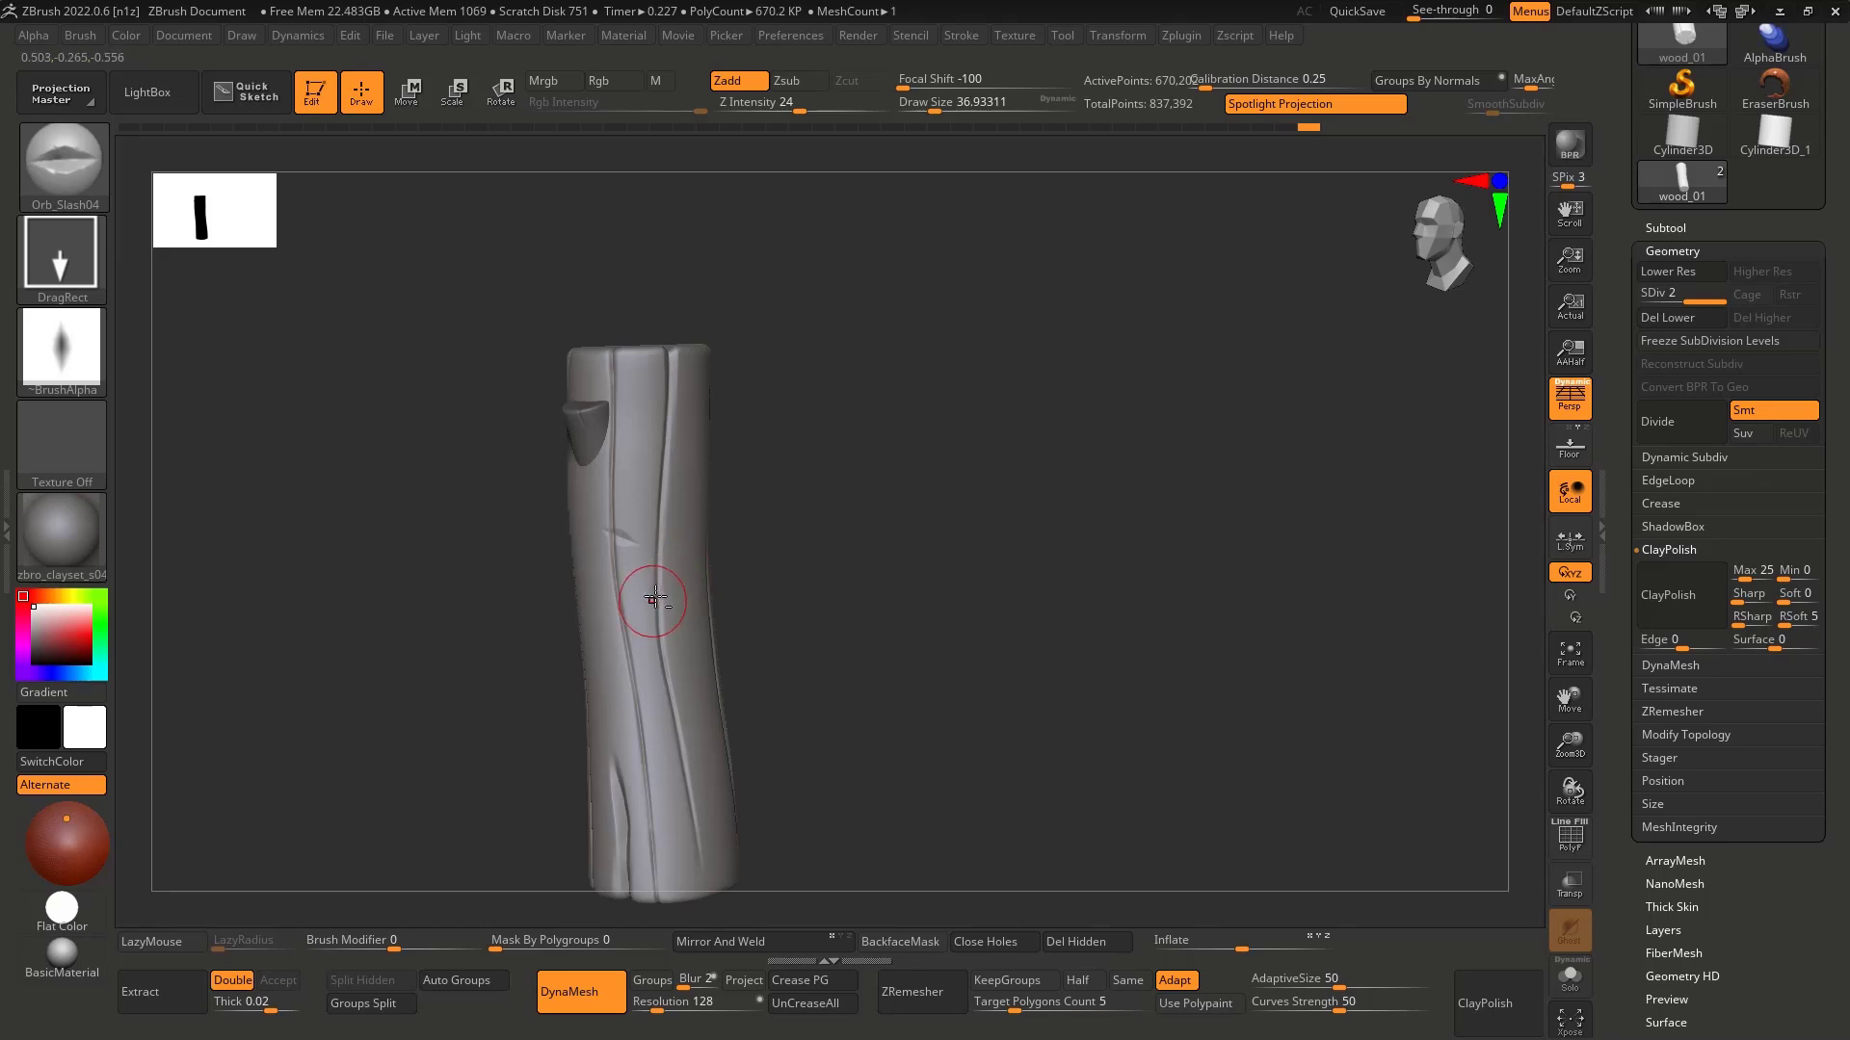
Step: Try slash stamps of different sizes on the face below the branch stub, undoing them
{"action": "key", "text": "ctrl+z"}
{"action": "key", "text": "ctrl+z"}
{"action": "right_click_drag", "start_coordinate": [607, 558], "coordinate": [579, 532]}
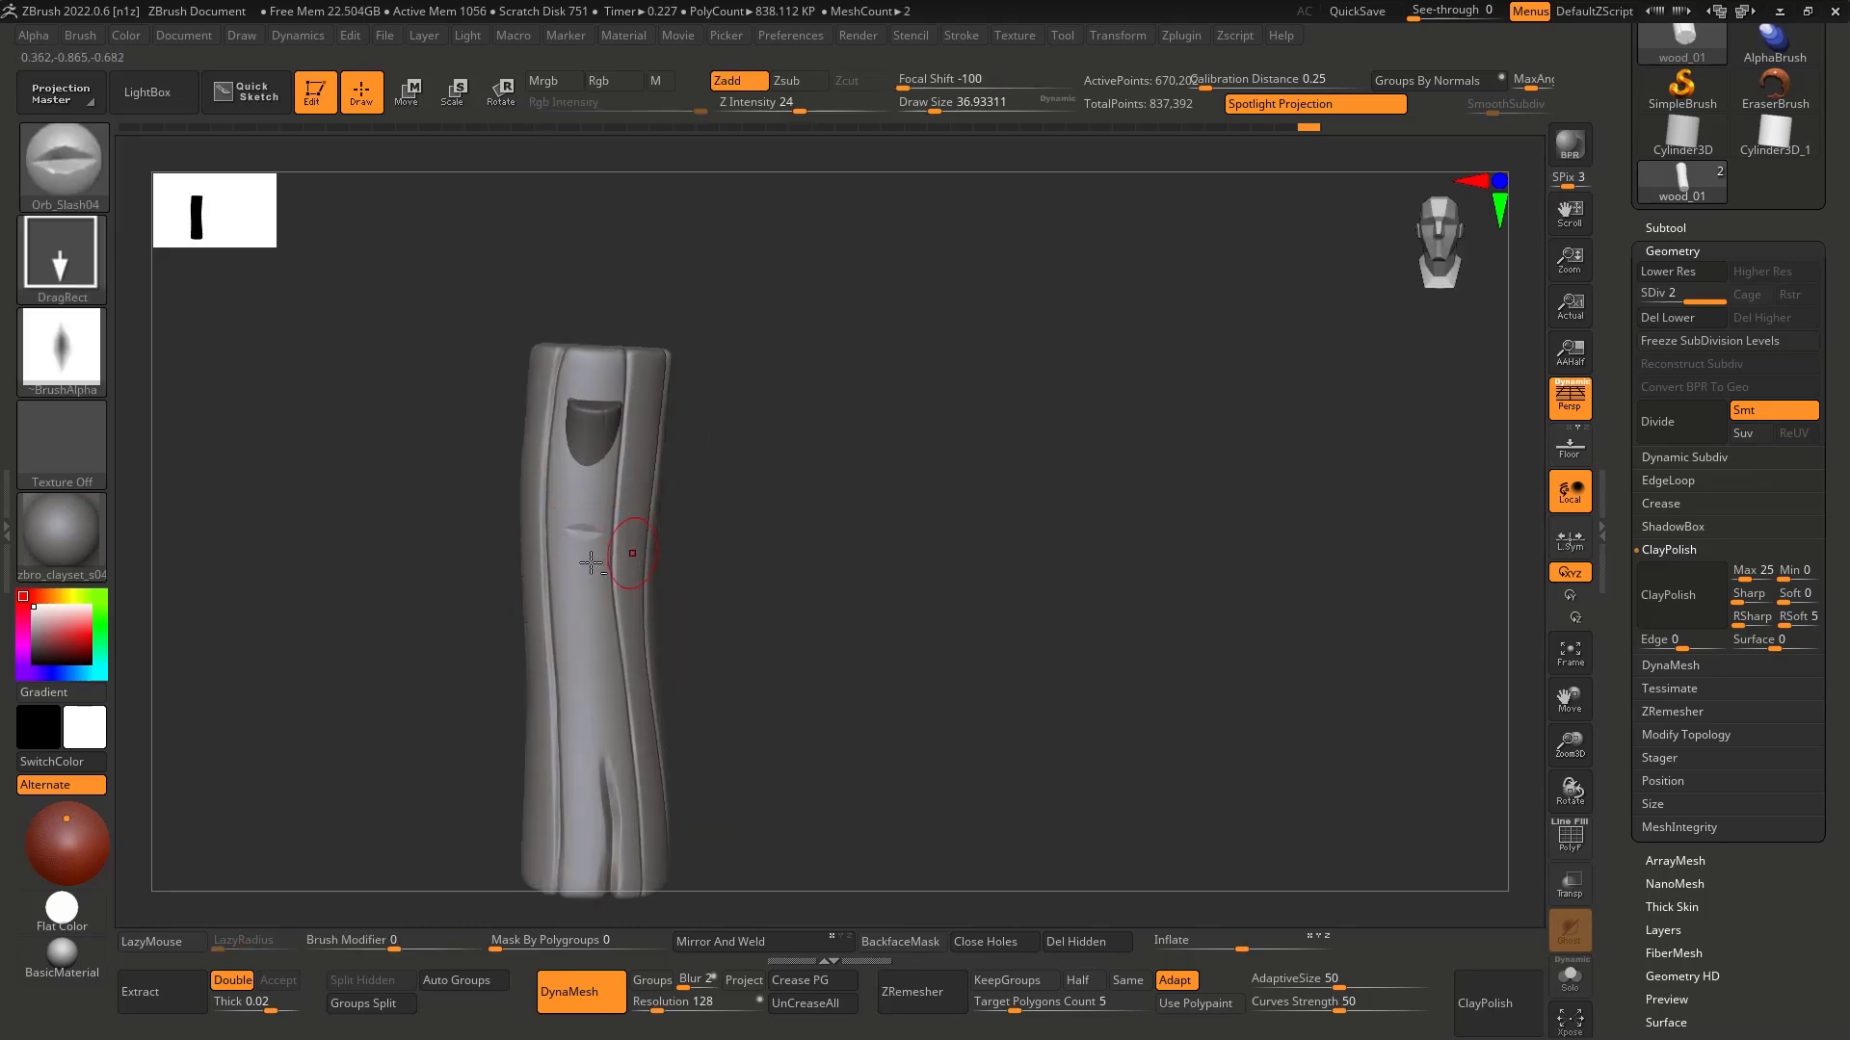
{"action": "key", "text": "ctrl+z"}
{"action": "mouse_move", "coordinate": [582, 605]}
{"action": "left_mouse_down"}
{"action": "mouse_move", "coordinate": [674, 605]}
{"action": "mouse_move", "coordinate": [672, 626]}
{"action": "left_mouse_up"}
{"action": "key", "text": "ctrl+z"}
{"action": "mouse_move", "coordinate": [671, 626]}
{"action": "right_mouse_down"}
{"action": "mouse_move", "coordinate": [637, 665]}
{"action": "mouse_move", "coordinate": [672, 644]}
{"action": "right_mouse_up"}
{"action": "key", "text": "ctrl+z"}
{"action": "left_click_drag", "start_coordinate": [595, 617], "coordinate": [735, 632]}
{"action": "key", "text": "ctrl+z"}
Step: Reduce the draw size to about 31 and stamp a crosswise slash on the lower part of the log
{"action": "key", "text": "["}
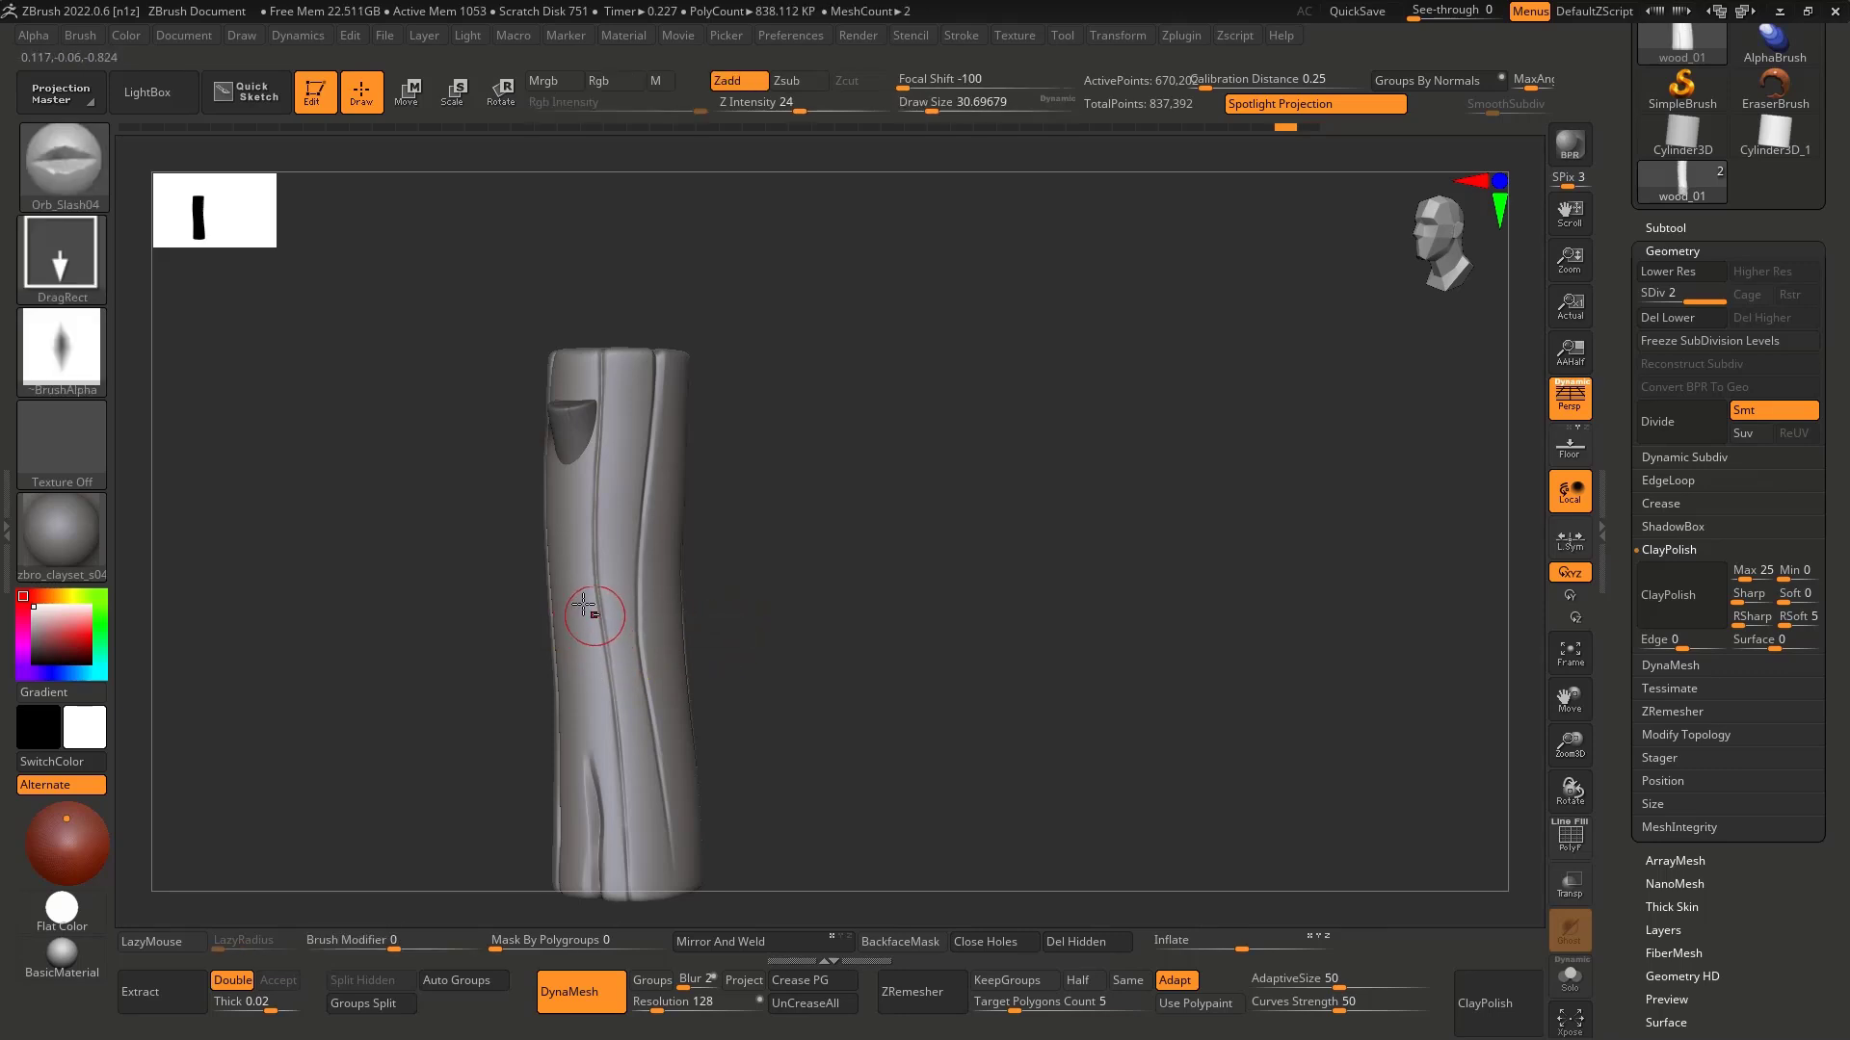
{"action": "key", "text": "ctrl+z"}
{"action": "mouse_move", "coordinate": [639, 590]}
{"action": "right_mouse_down"}
{"action": "mouse_move", "coordinate": [642, 635]}
{"action": "mouse_move", "coordinate": [800, 684]}
{"action": "right_mouse_up"}
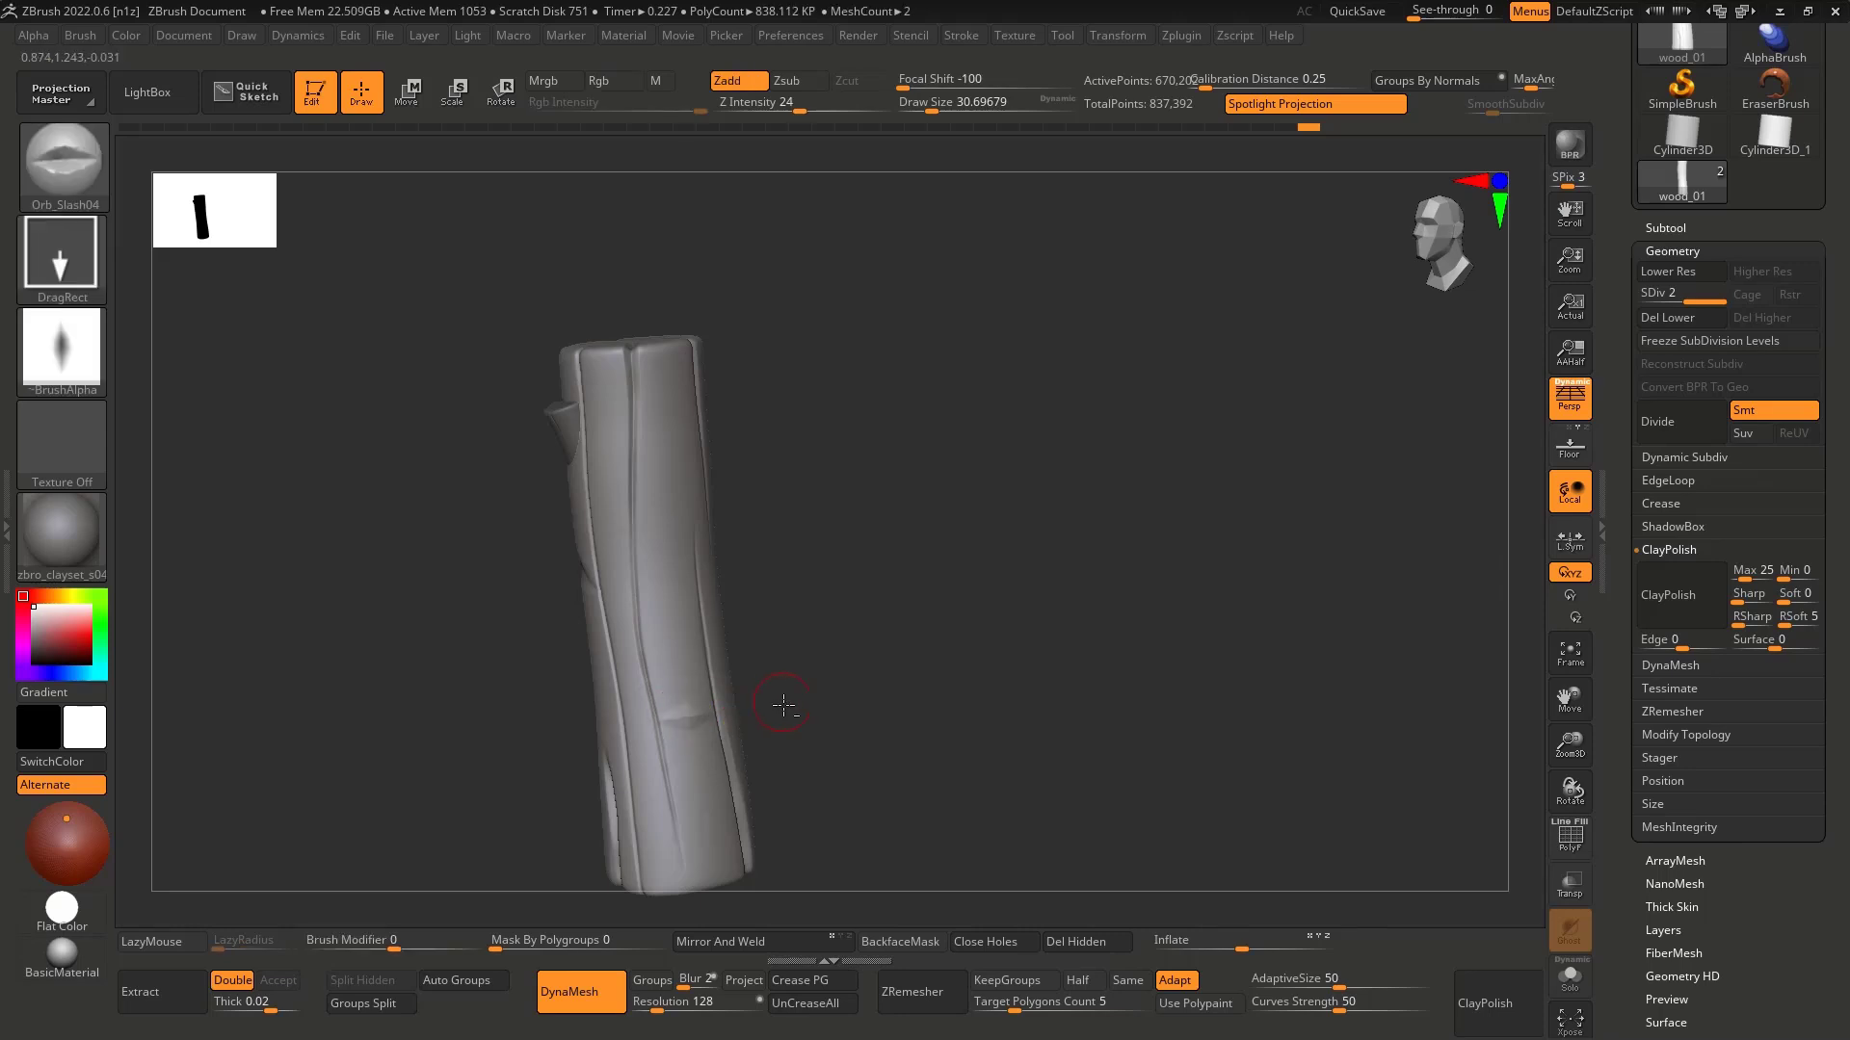
{"action": "right_click_drag", "start_coordinate": [678, 733], "coordinate": [601, 537]}
{"action": "mouse_move", "coordinate": [667, 474]}
{"action": "right_mouse_down"}
{"action": "mouse_move", "coordinate": [636, 539]}
{"action": "mouse_move", "coordinate": [686, 539]}
{"action": "mouse_move", "coordinate": [640, 619]}
{"action": "mouse_move", "coordinate": [639, 537]}
{"action": "mouse_move", "coordinate": [718, 602]}
{"action": "mouse_move", "coordinate": [723, 577]}
{"action": "mouse_move", "coordinate": [693, 612]}
{"action": "mouse_move", "coordinate": [761, 523]}
{"action": "mouse_move", "coordinate": [697, 581]}
{"action": "mouse_move", "coordinate": [685, 558]}
{"action": "mouse_move", "coordinate": [637, 706]}
{"action": "mouse_move", "coordinate": [689, 652]}
{"action": "mouse_move", "coordinate": [578, 653]}
{"action": "mouse_move", "coordinate": [739, 642]}
{"action": "mouse_move", "coordinate": [724, 542]}
{"action": "mouse_move", "coordinate": [681, 557]}
{"action": "mouse_move", "coordinate": [771, 565]}
{"action": "mouse_move", "coordinate": [842, 541]}
{"action": "mouse_move", "coordinate": [688, 550]}
{"action": "right_mouse_up"}
Step: Switch to the Orb_rubble_01 brush and try a rubble stamp on the log's side, undoing it
{"action": "key", "text": "b"}
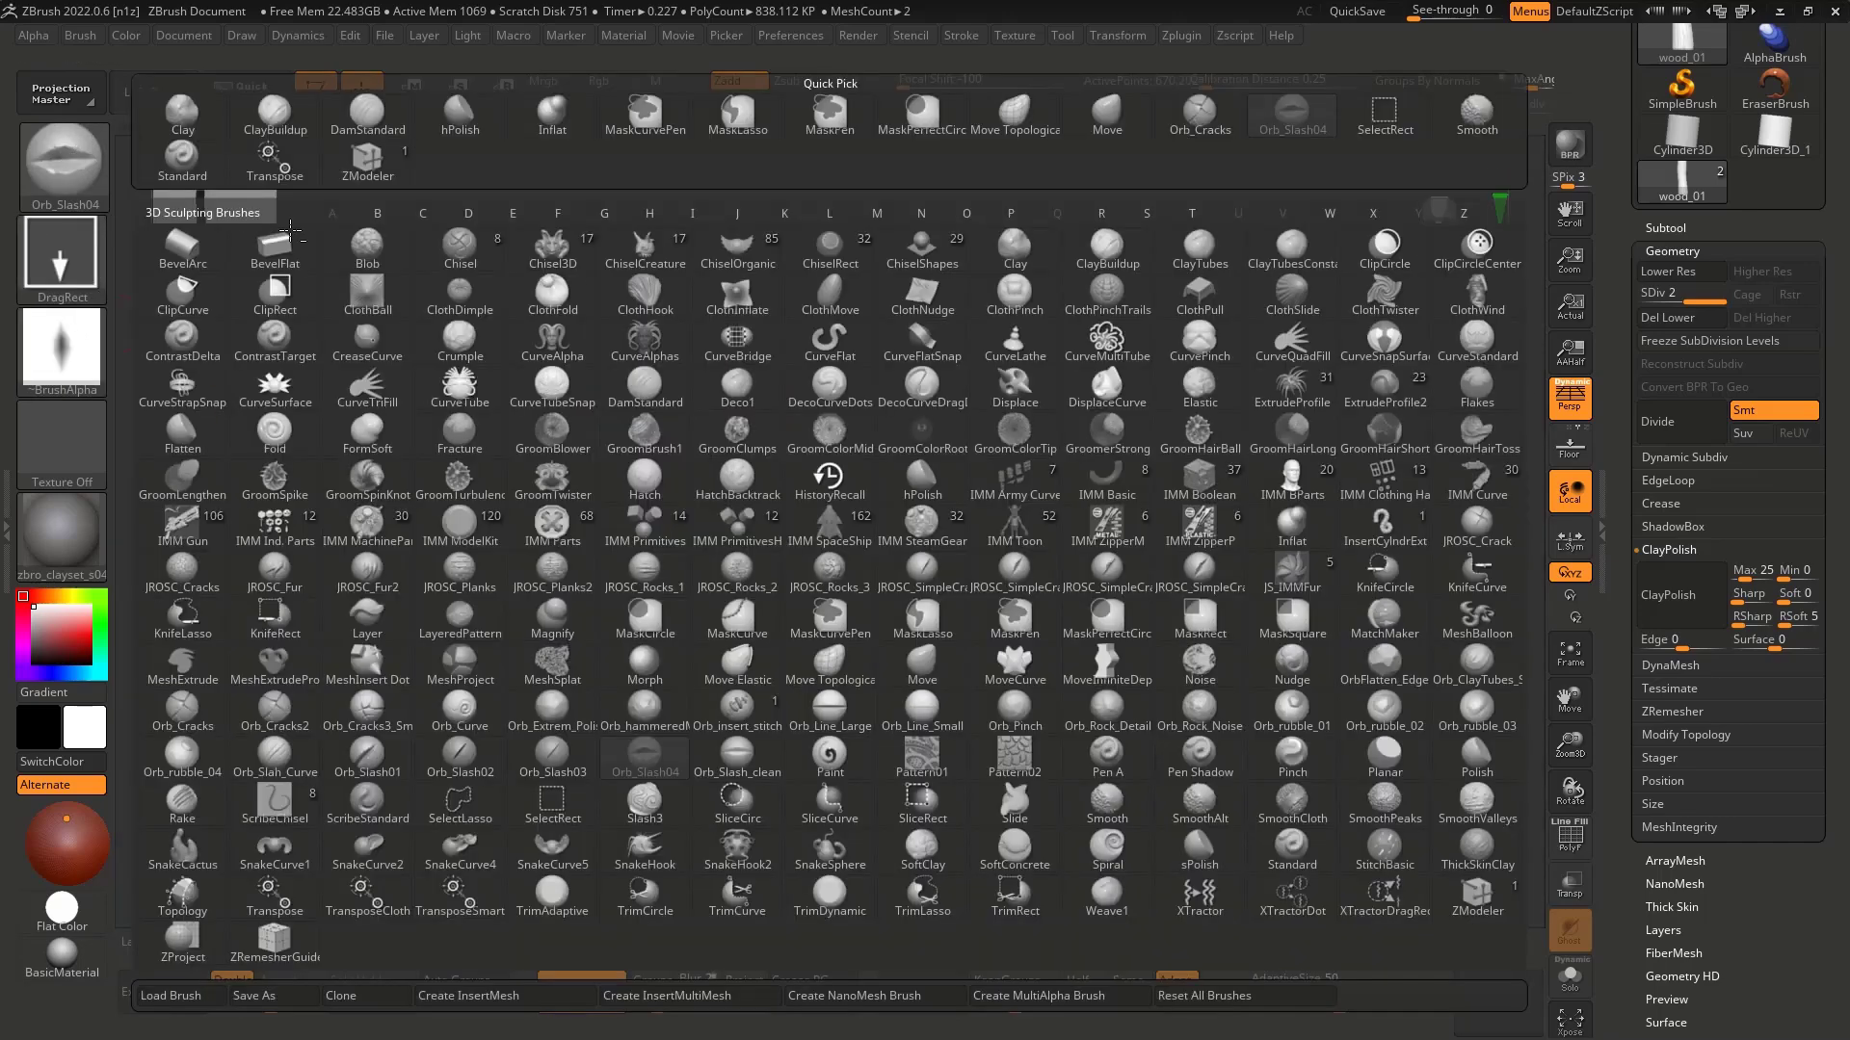
{"action": "left_click", "coordinate": [964, 214]}
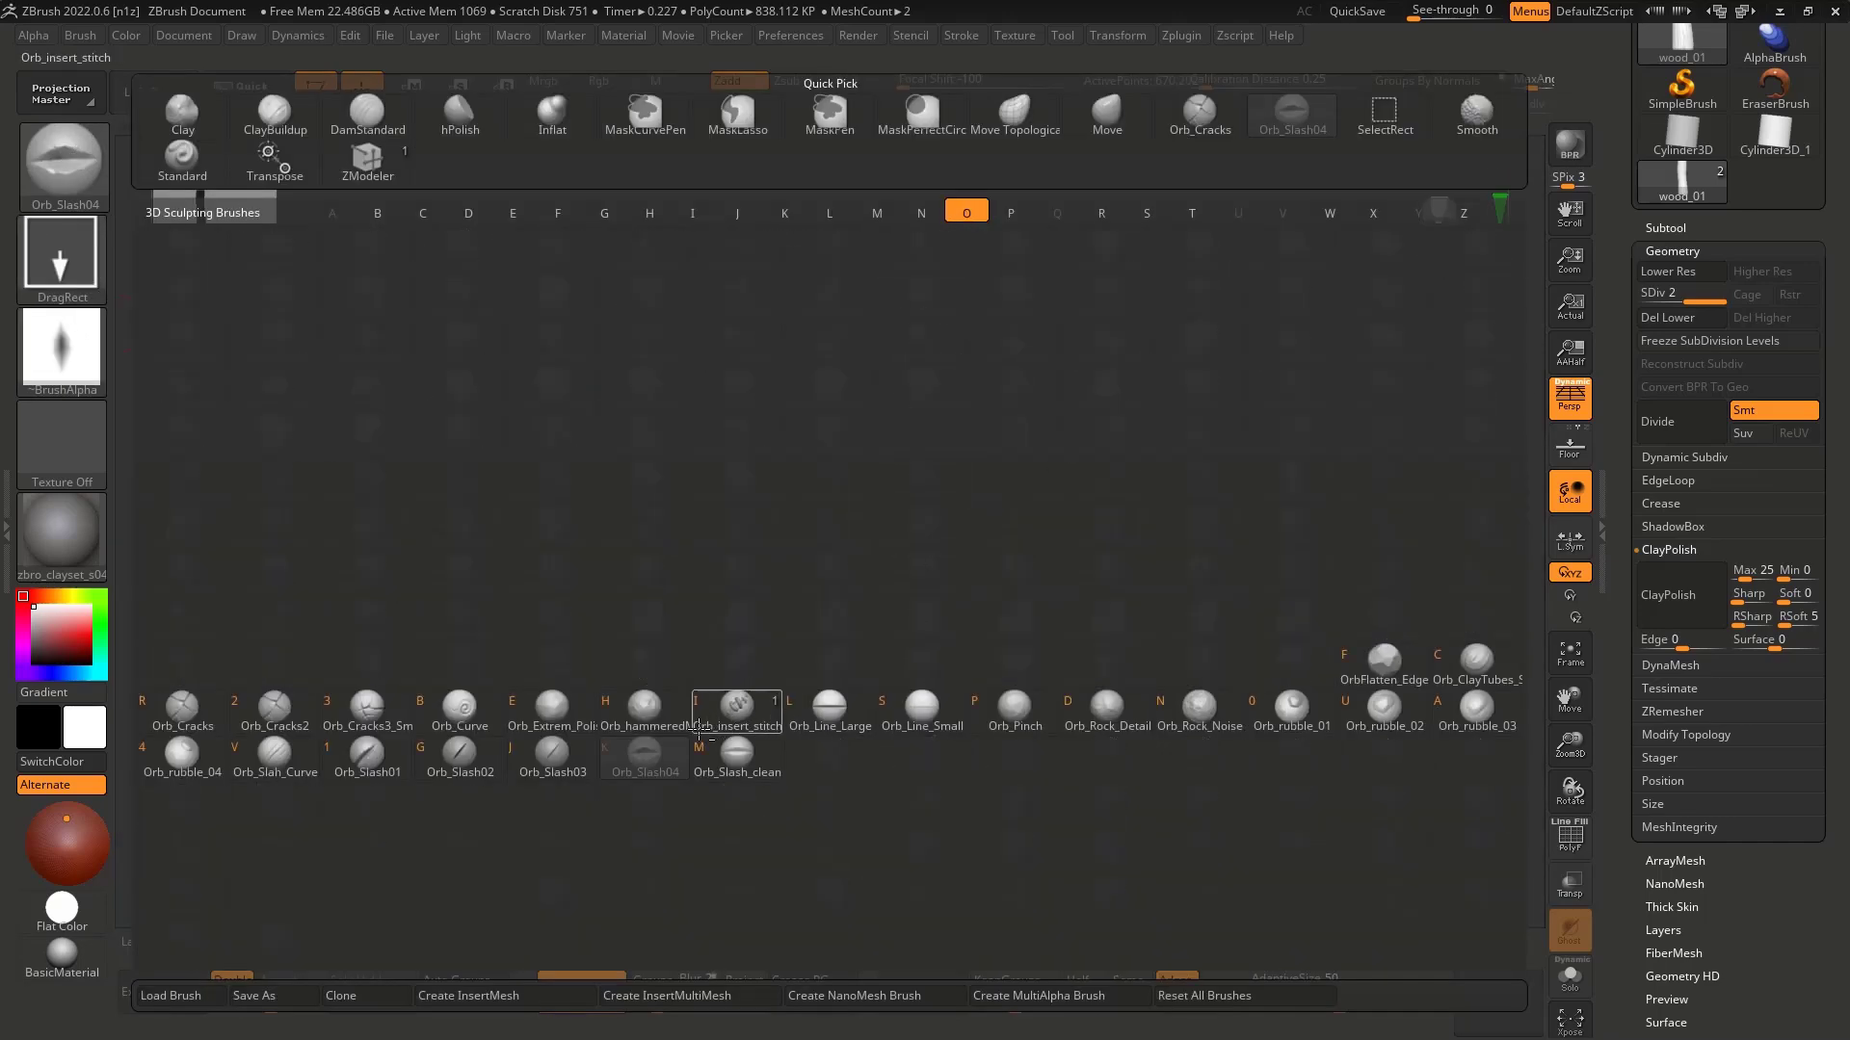
{"action": "left_click", "coordinate": [1292, 709]}
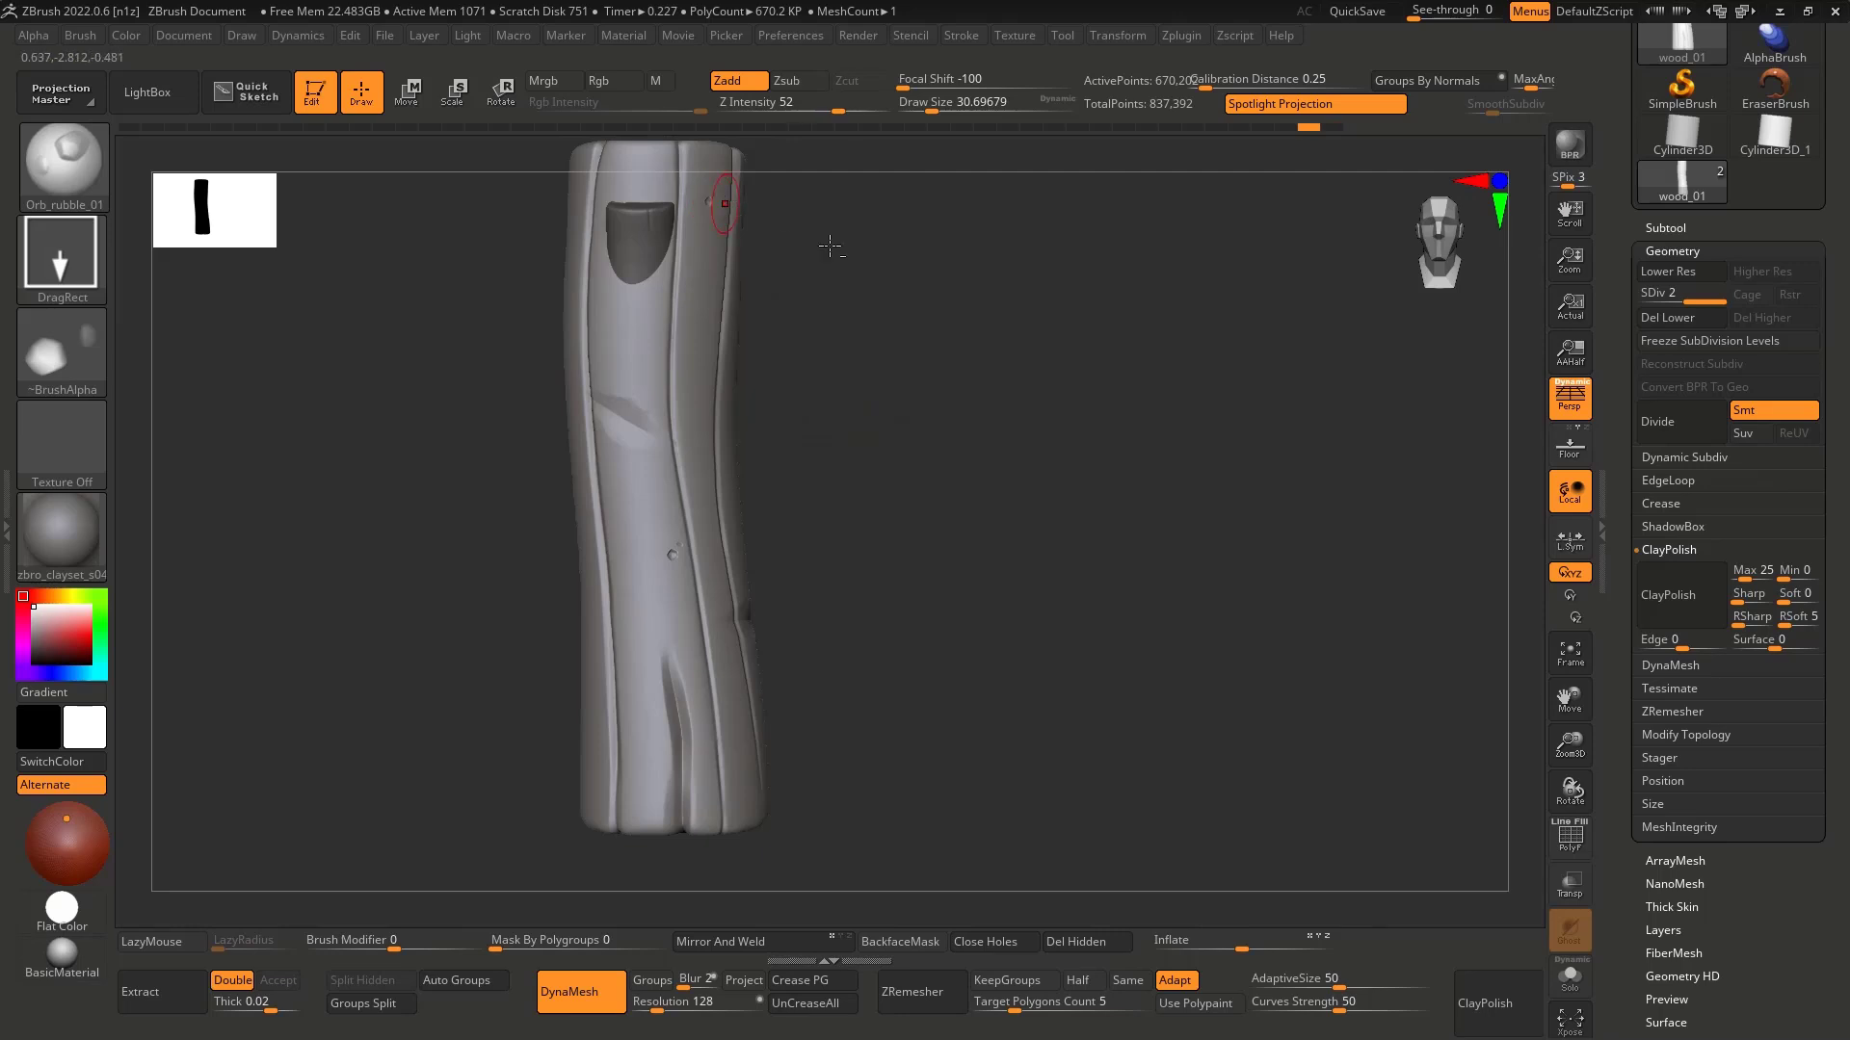
{"action": "mouse_move", "coordinate": [825, 399]}
{"action": "left_mouse_down"}
{"action": "mouse_move", "coordinate": [747, 460]}
{"action": "mouse_move", "coordinate": [727, 386]}
{"action": "left_mouse_up"}
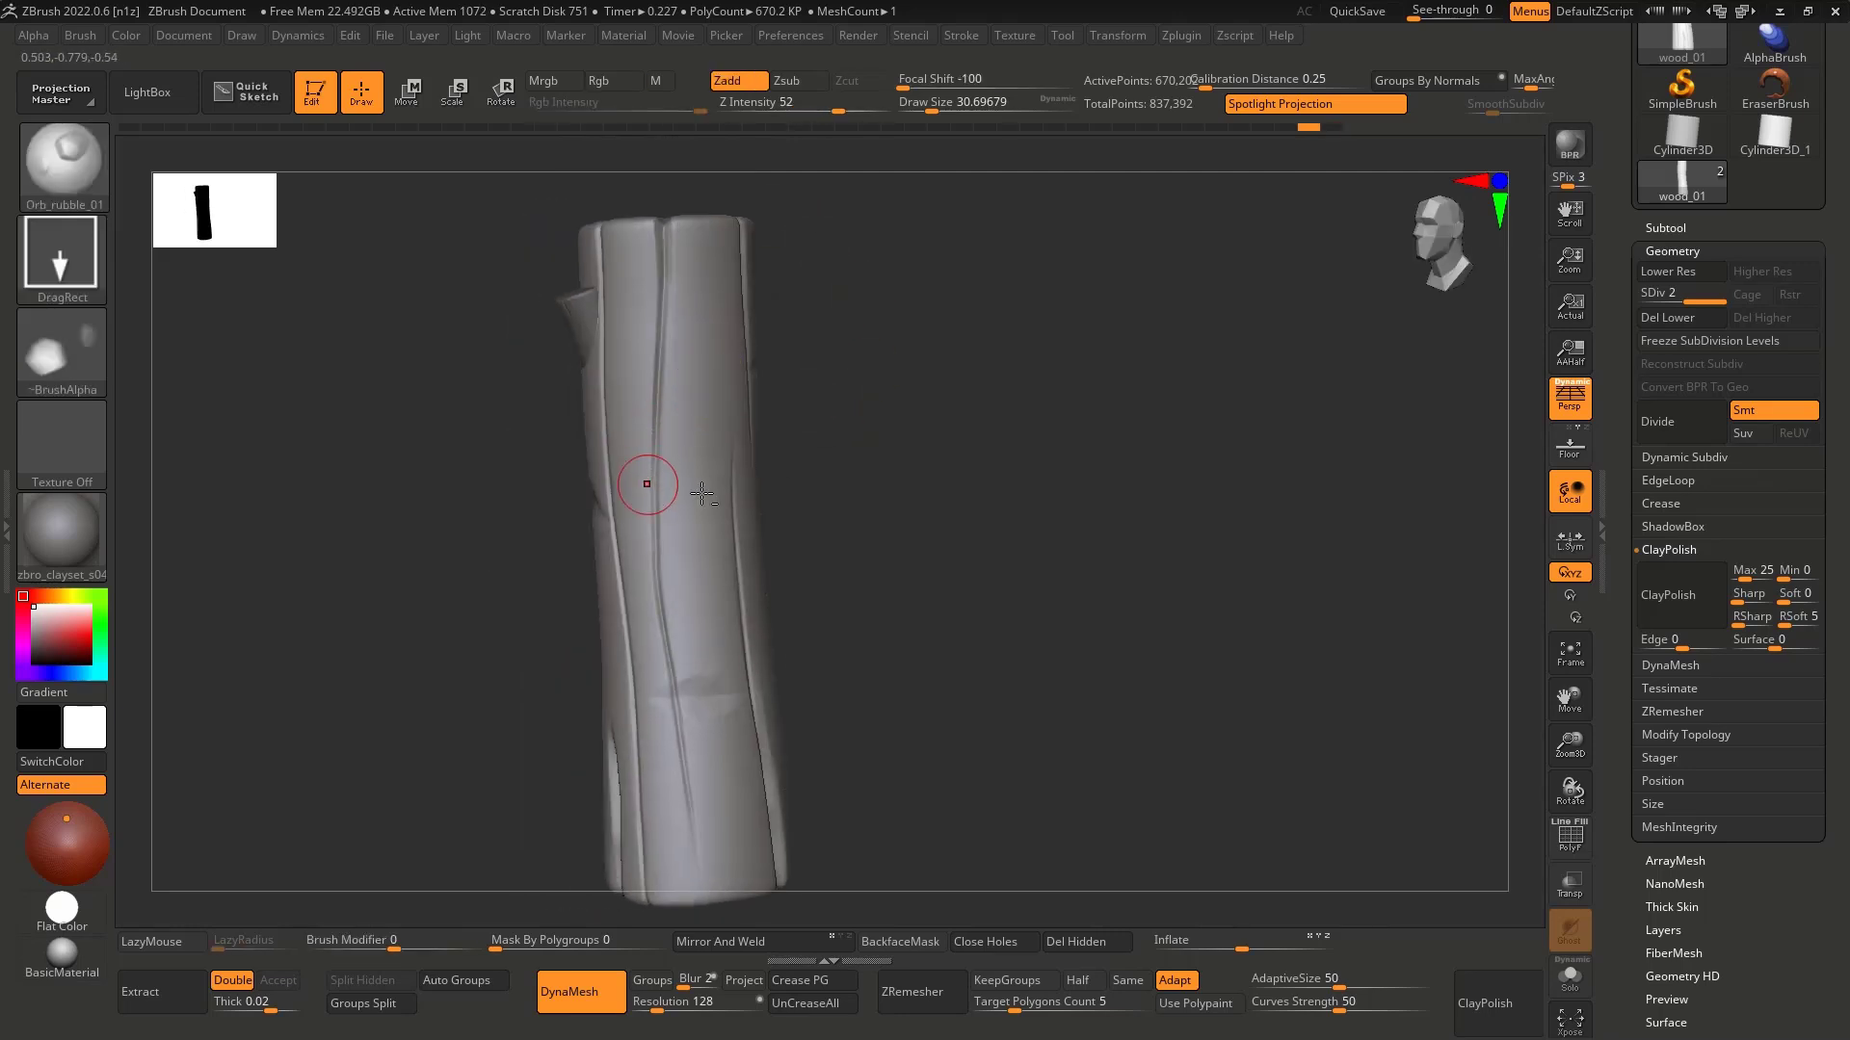
{"action": "mouse_move", "coordinate": [701, 493]}
{"action": "right_mouse_down", "text": "shift"}
{"action": "mouse_move", "coordinate": [722, 500]}
{"action": "mouse_move", "coordinate": [742, 439]}
{"action": "mouse_move", "coordinate": [694, 534]}
{"action": "right_mouse_up", "text": "shift"}
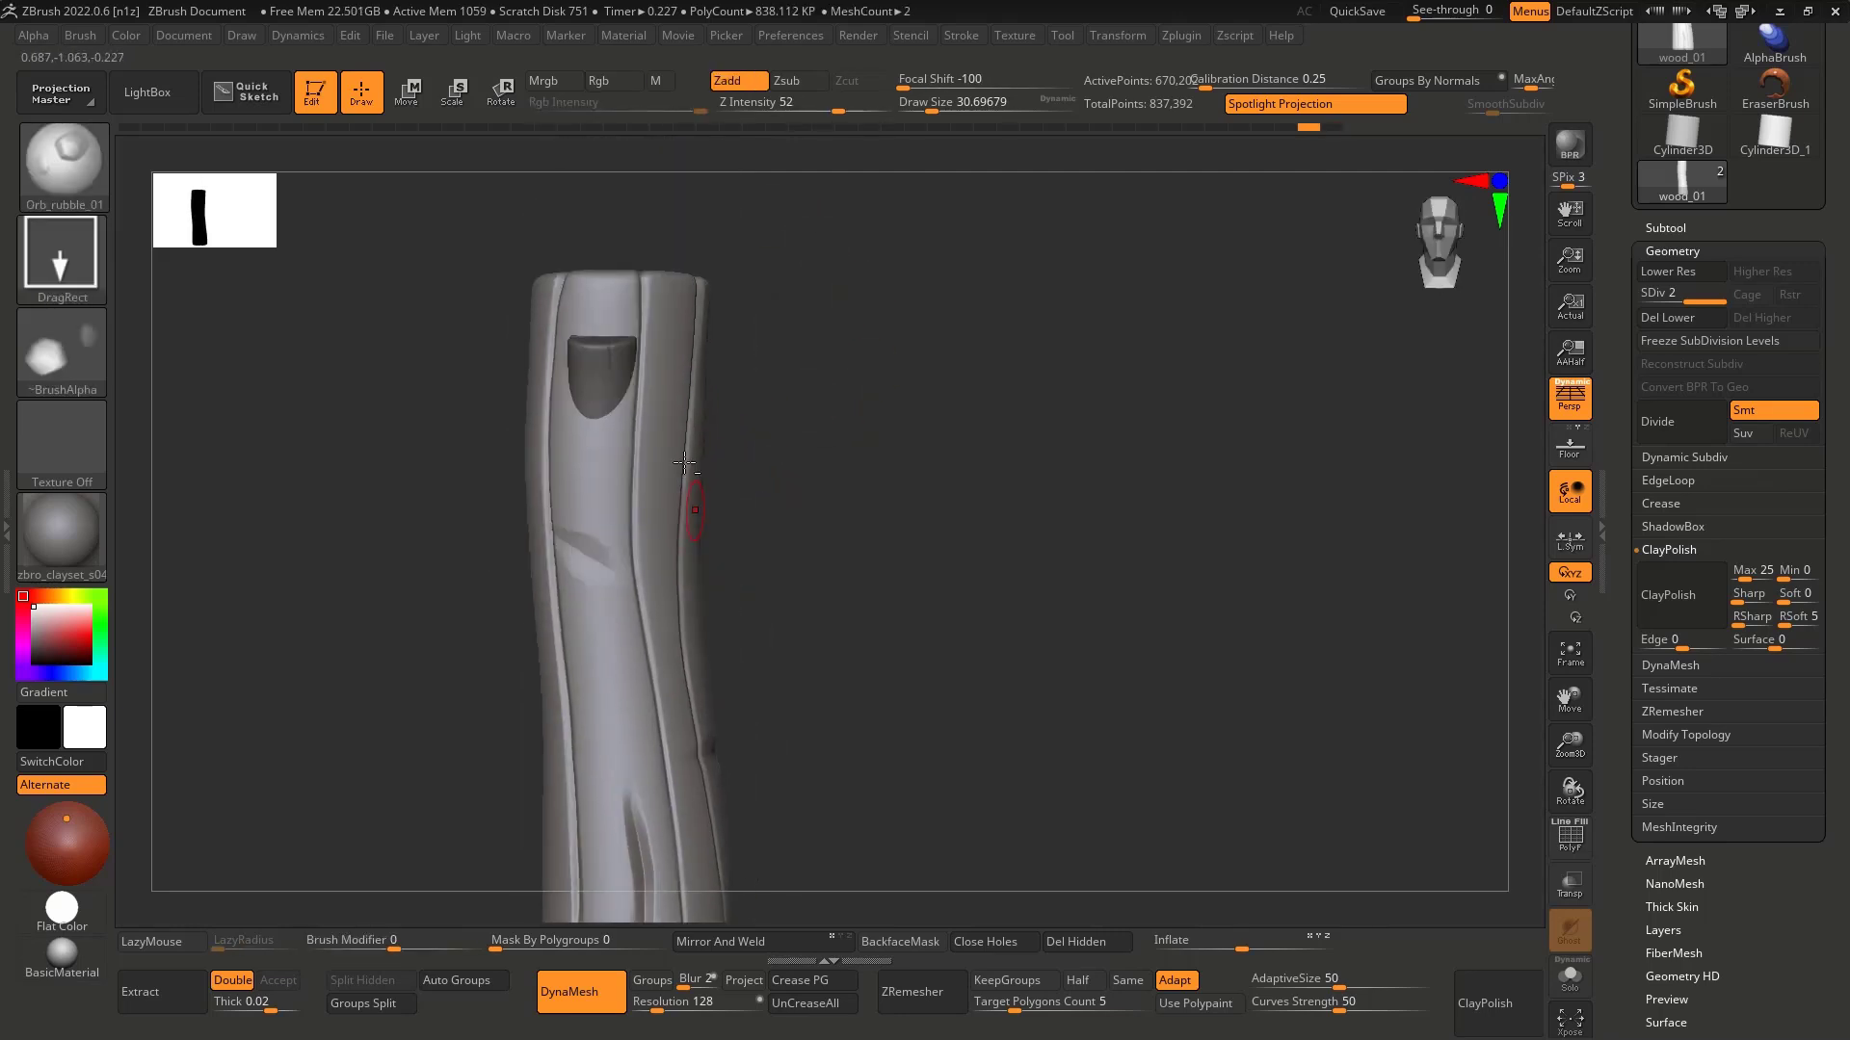
{"action": "left_click_drag", "start_coordinate": [689, 511], "coordinate": [677, 462]}
{"action": "key", "text": "ctrl+z"}
Step: Select the branch stub and carve a curved groove along the rim of its cut face with Orb_Cracks, undoing stray strokes
{"action": "left_click", "coordinate": [598, 364], "text": "alt"}
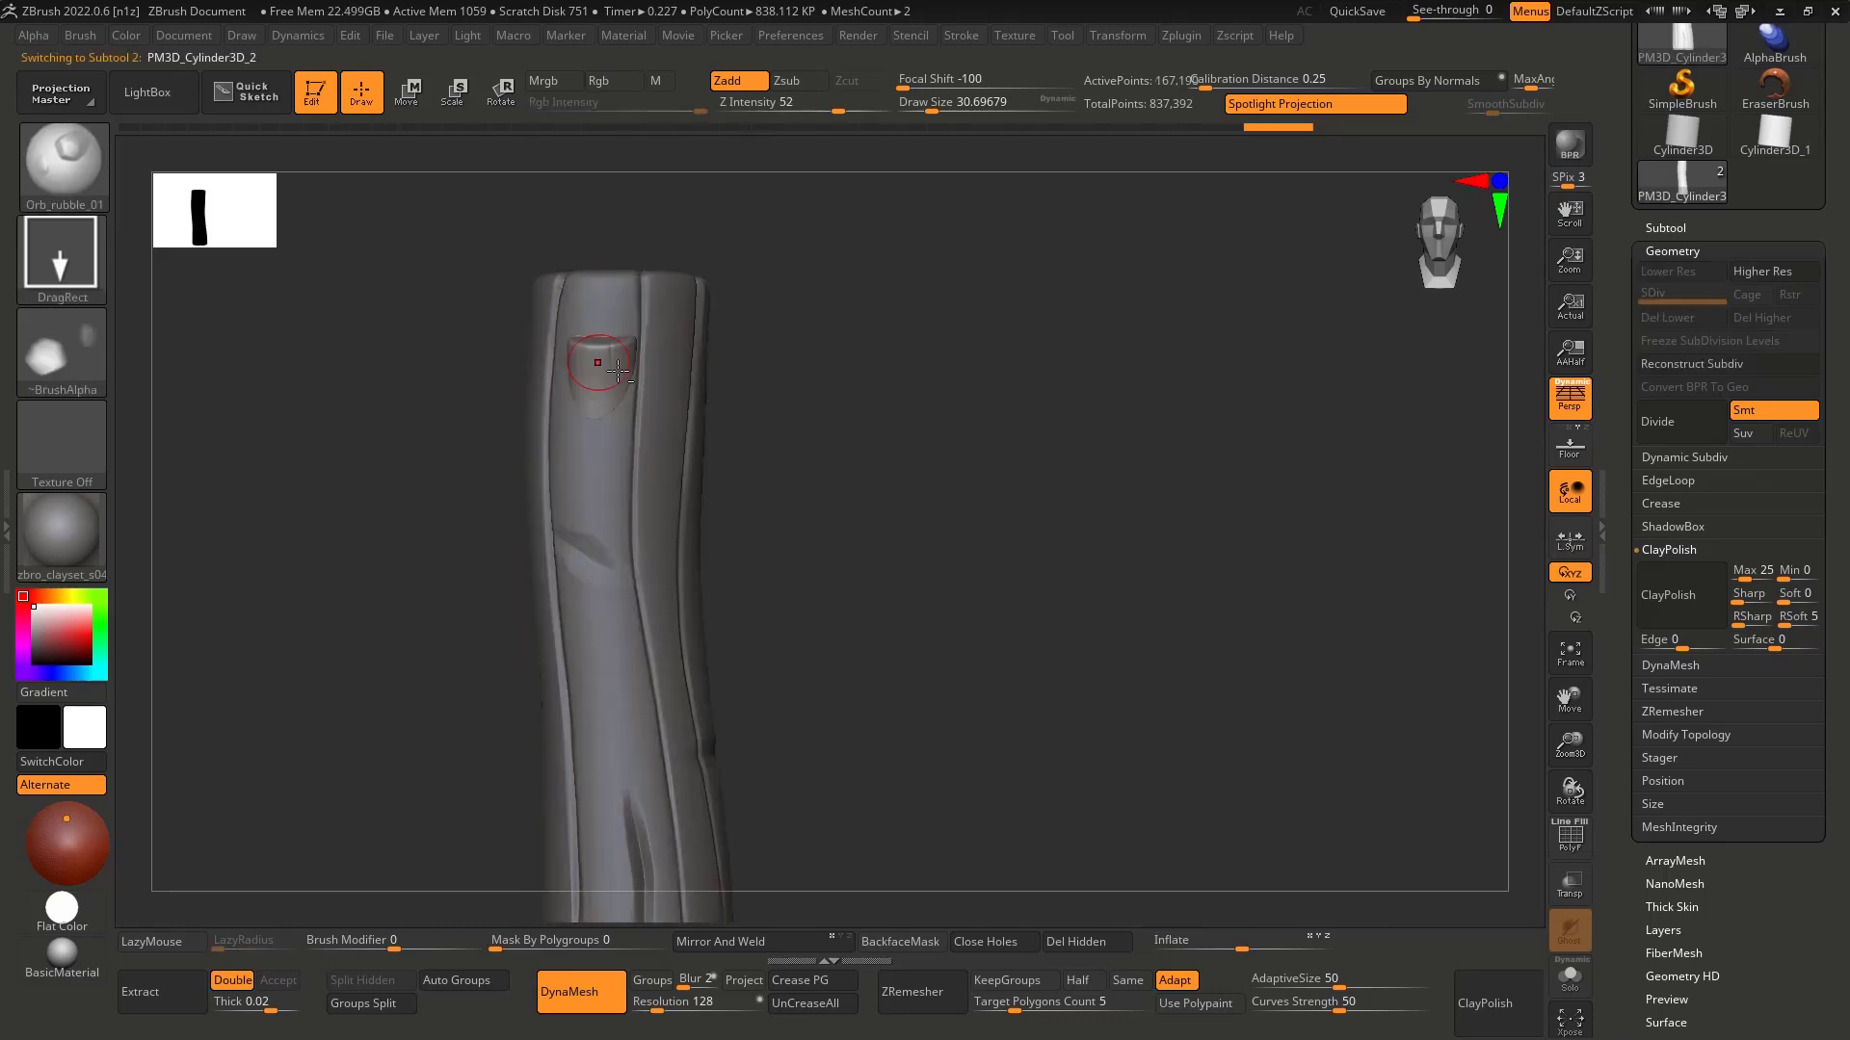
{"action": "right_click_drag", "start_coordinate": [602, 374], "coordinate": [626, 472]}
{"action": "mouse_move", "coordinate": [626, 472]}
{"action": "right_mouse_down", "text": "ctrl"}
{"action": "mouse_move", "coordinate": [646, 525]}
{"action": "mouse_move", "coordinate": [593, 602]}
{"action": "mouse_move", "coordinate": [487, 525]}
{"action": "right_mouse_up", "text": "ctrl"}
{"action": "key", "text": "1"}
{"action": "right_click_drag", "start_coordinate": [516, 441], "coordinate": [564, 486]}
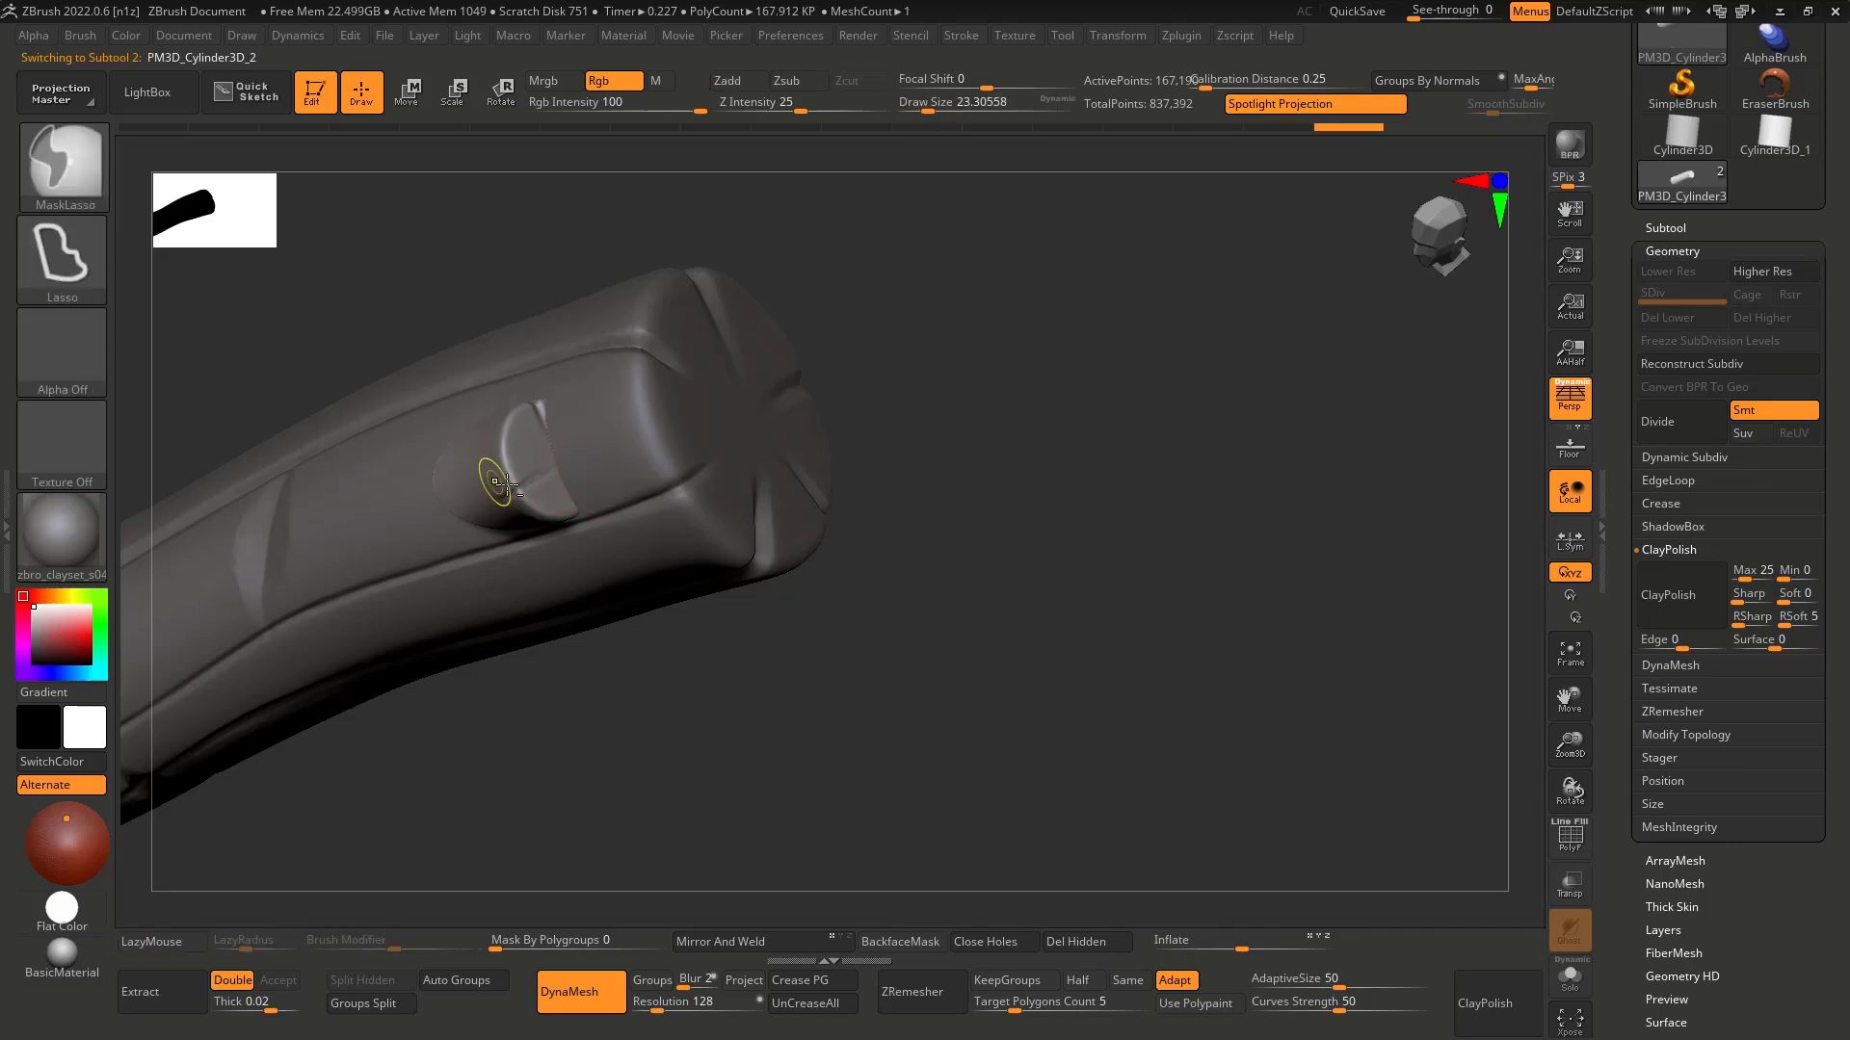
{"action": "mouse_move", "coordinate": [545, 480]}
{"action": "right_mouse_down", "text": "ctrl"}
{"action": "mouse_move", "coordinate": [575, 440]}
{"action": "mouse_move", "coordinate": [547, 417]}
{"action": "right_mouse_up", "text": "ctrl"}
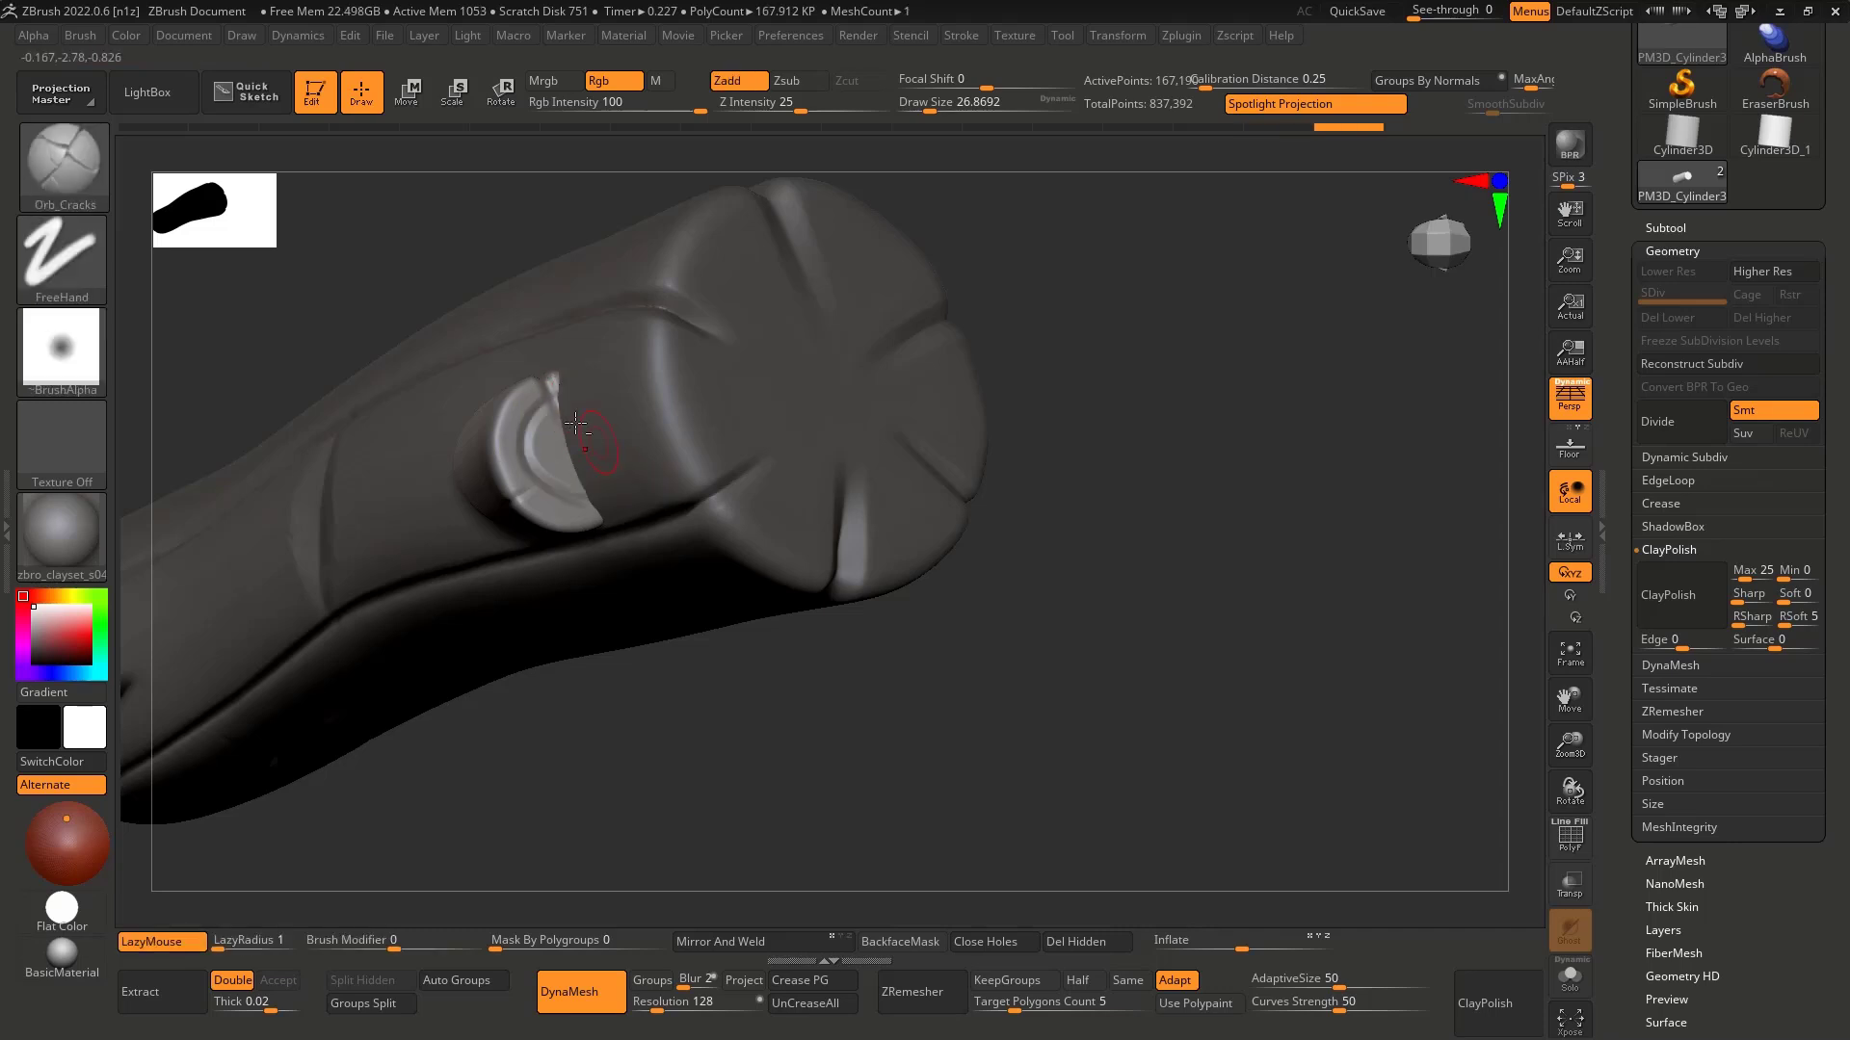
{"action": "key", "text": "ctrl+z"}
{"action": "key", "text": "ctrl+z"}
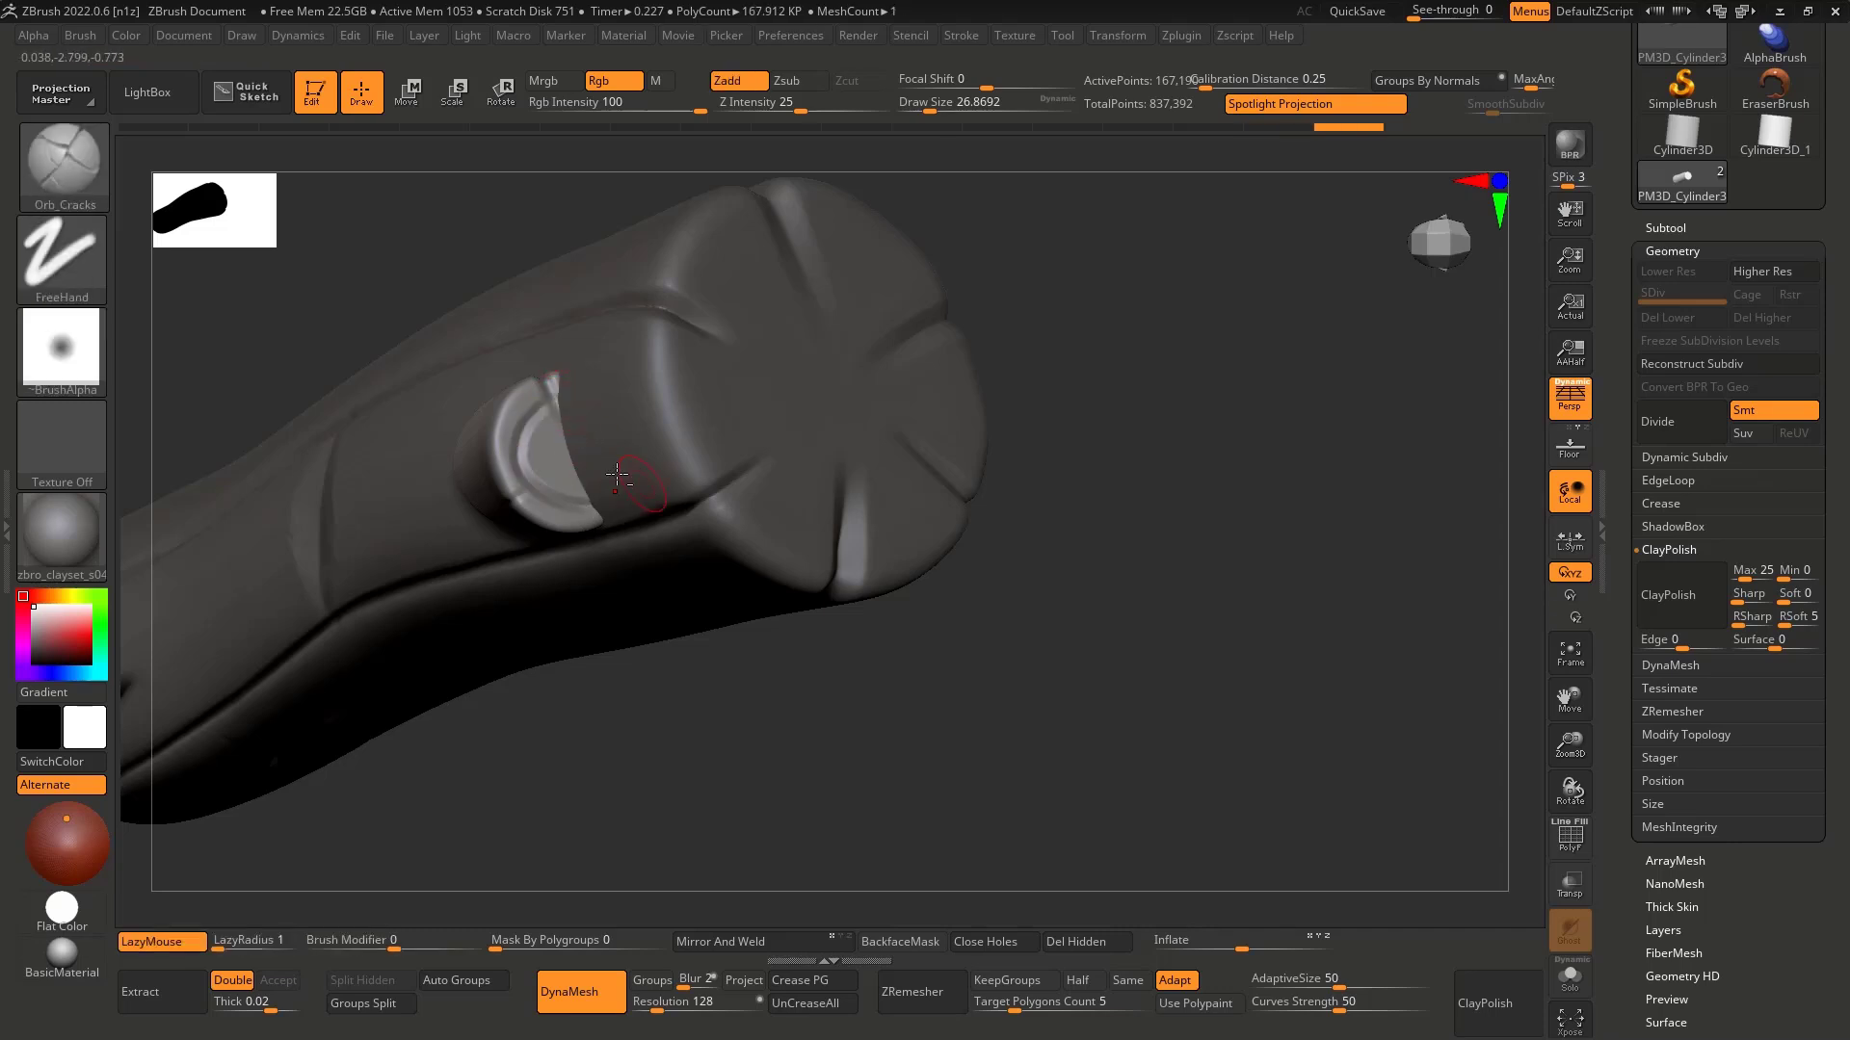
Step: Carve a lengthwise crack from the branch stub's rim down its side, redoing the stroke at a draw size of about 31
{"action": "mouse_move", "coordinate": [578, 452]}
{"action": "right_mouse_down"}
{"action": "mouse_move", "coordinate": [529, 479]}
{"action": "mouse_move", "coordinate": [590, 474]}
{"action": "mouse_move", "coordinate": [566, 476]}
{"action": "right_mouse_up"}
{"action": "left_click_drag", "start_coordinate": [525, 490], "coordinate": [551, 479]}
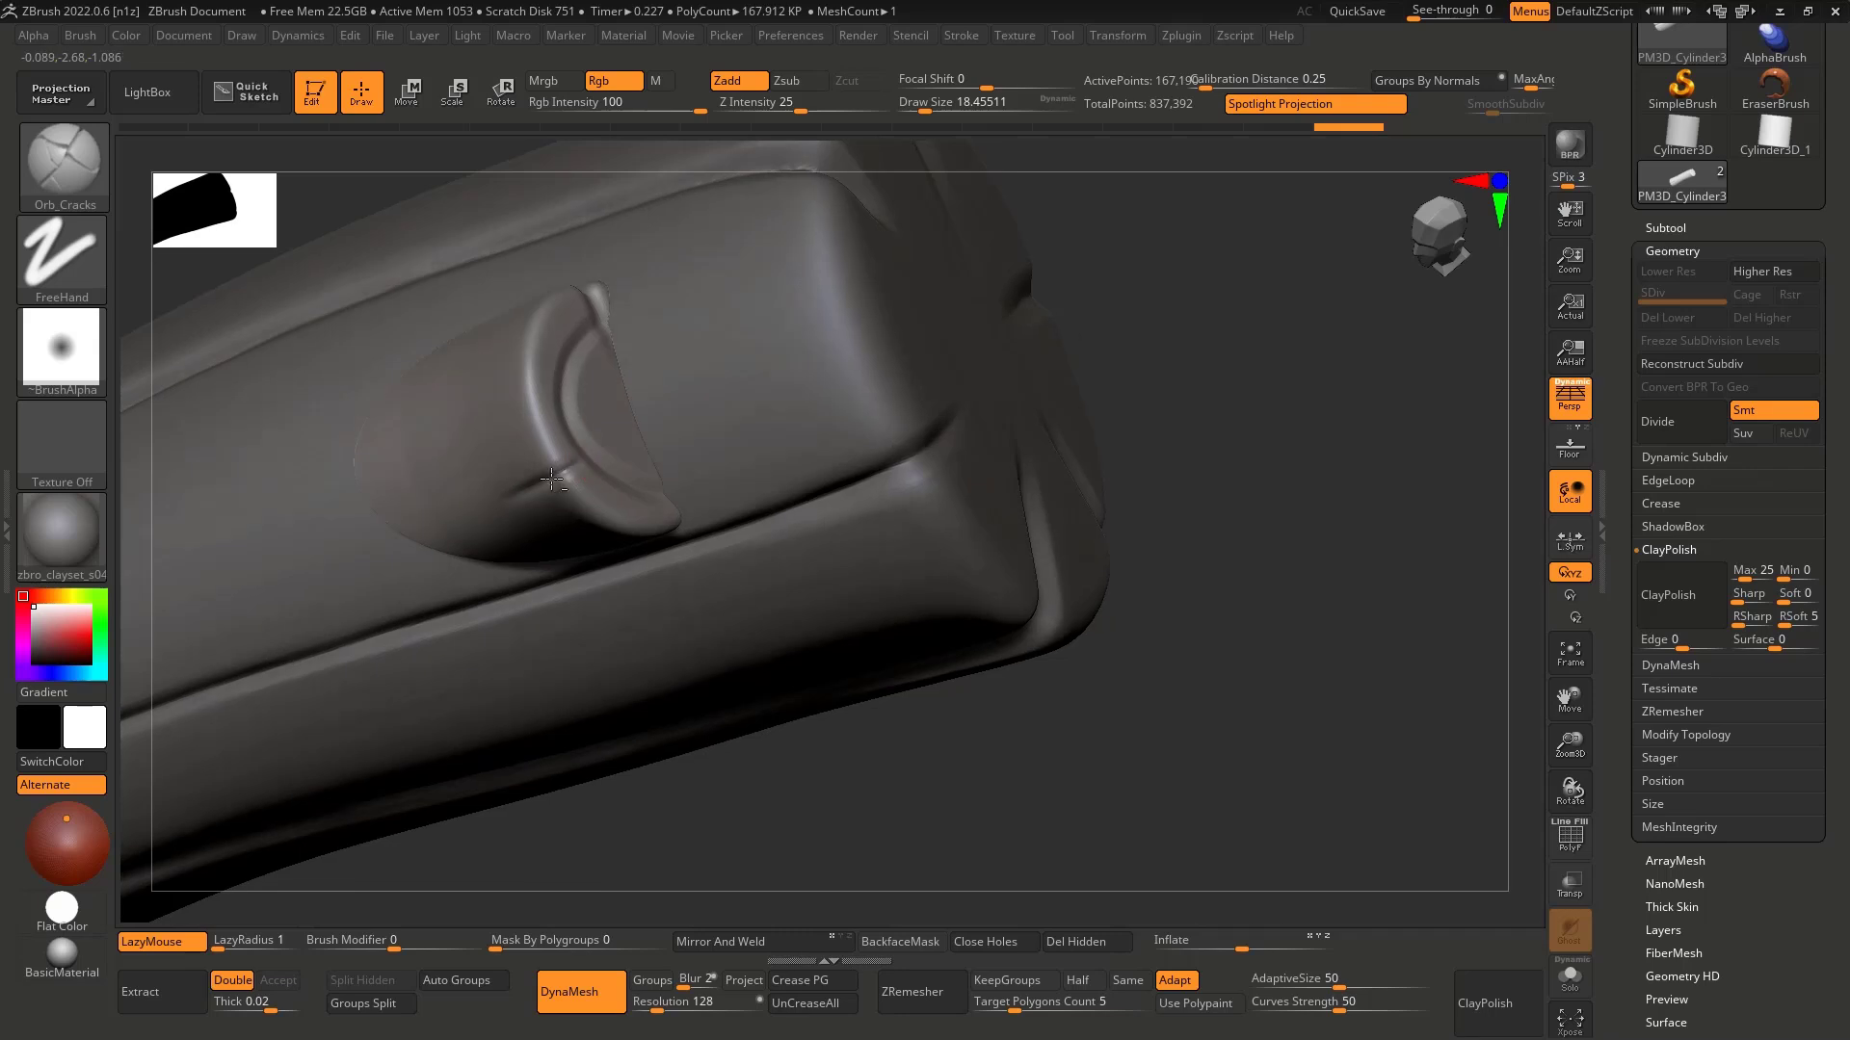
{"action": "right_click_drag", "start_coordinate": [575, 468], "coordinate": [528, 493]}
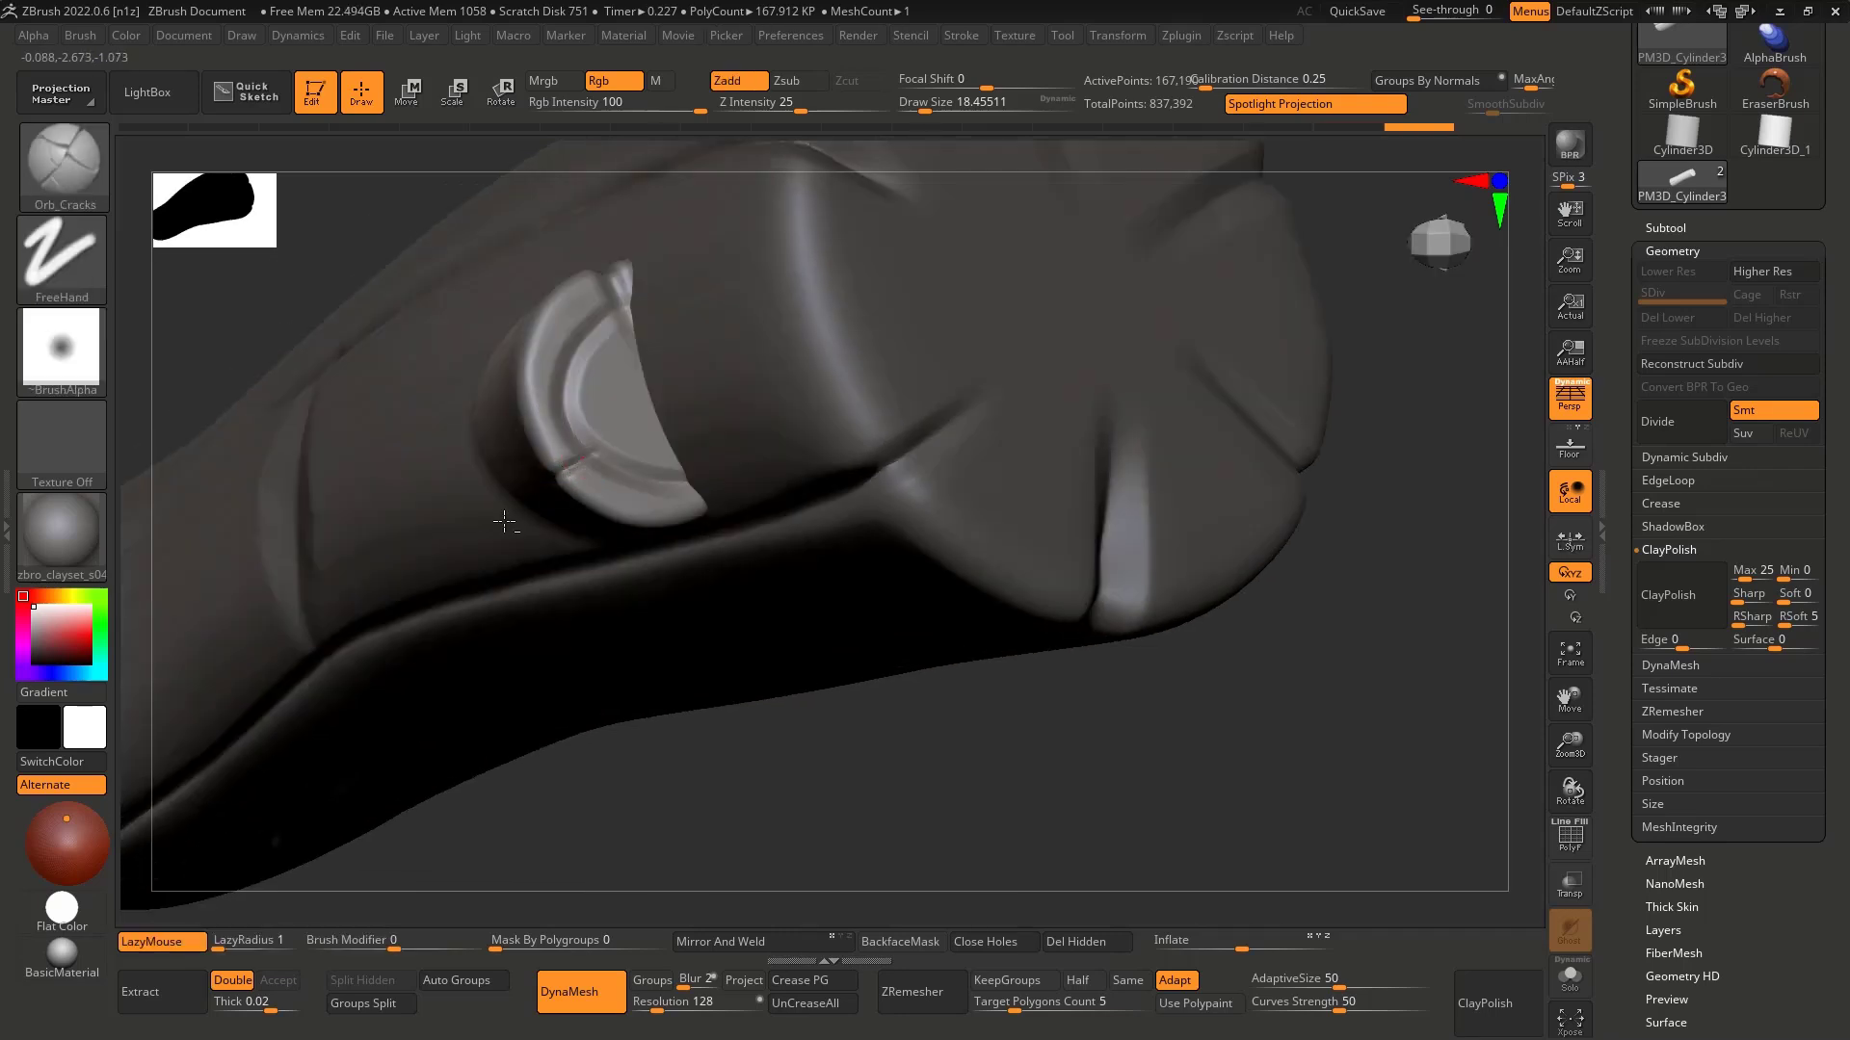
{"action": "key", "text": "ctrl+z"}
{"action": "right_click_drag", "start_coordinate": [563, 478], "coordinate": [577, 464]}
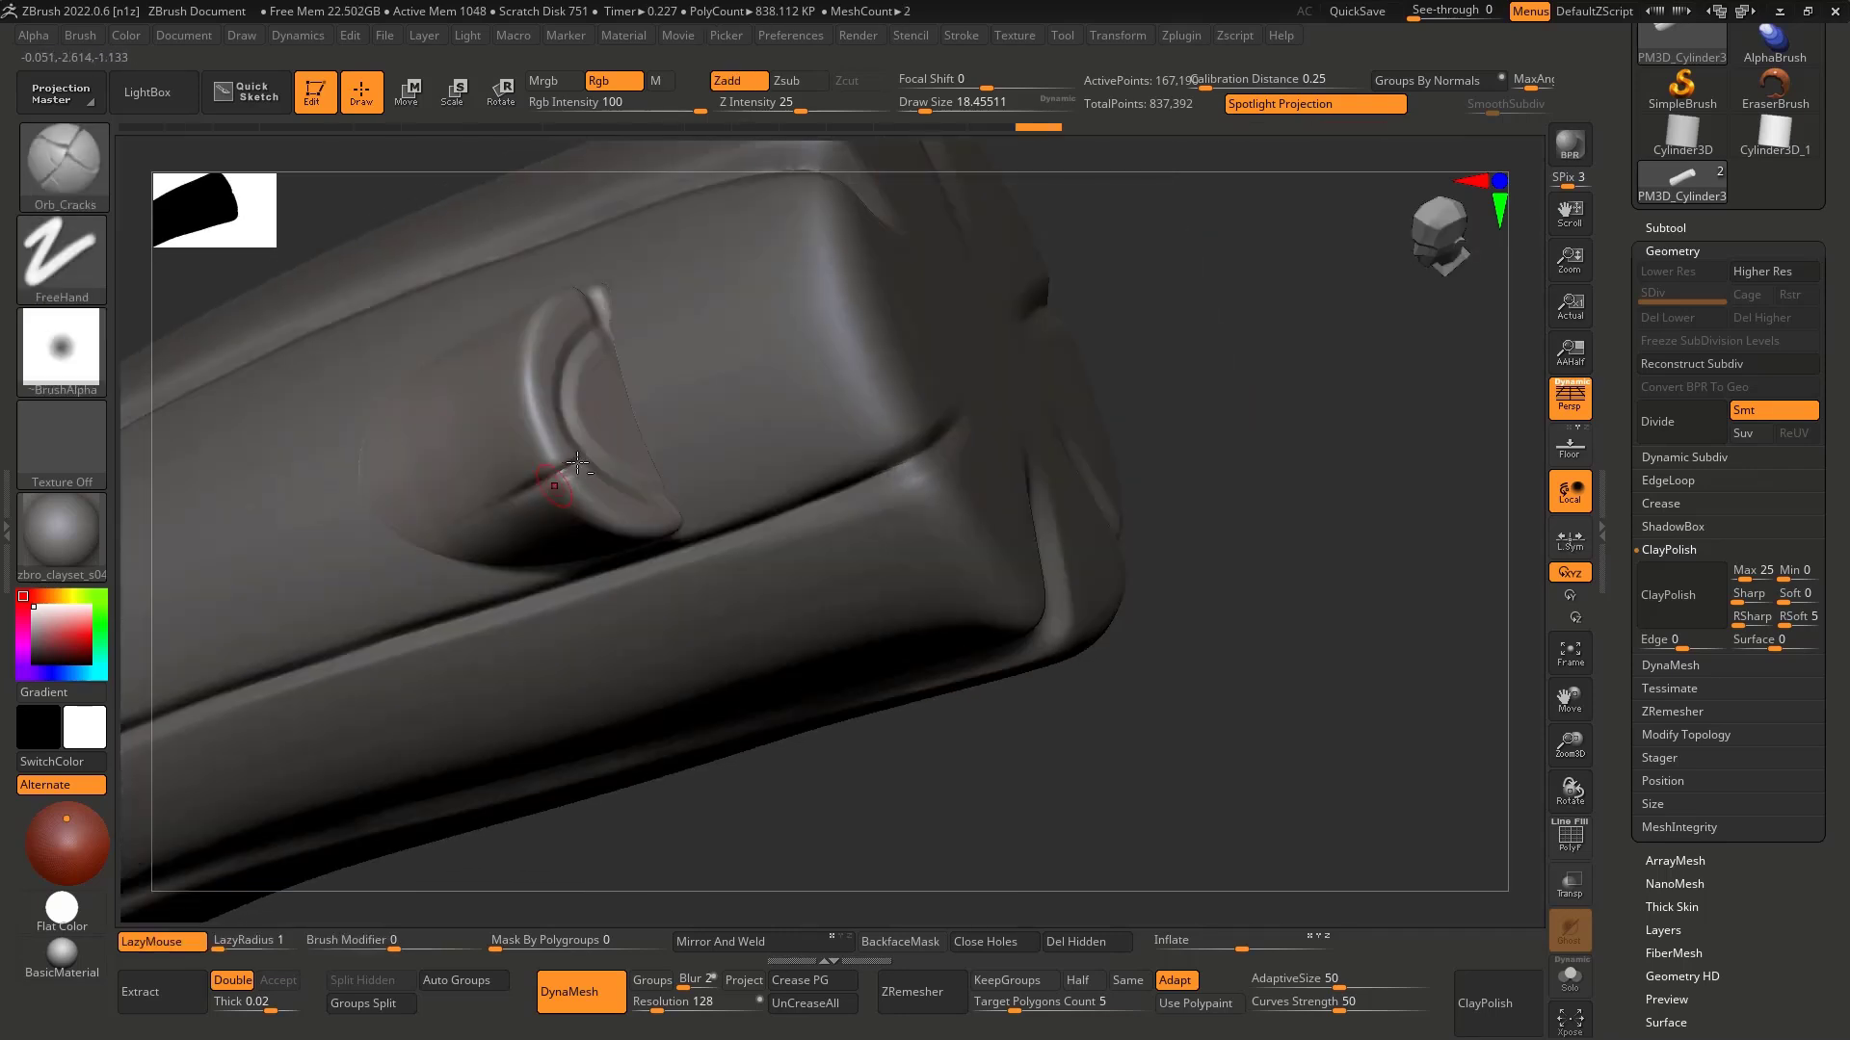
{"action": "key", "text": "ctrl+z"}
{"action": "left_click_drag", "start_coordinate": [567, 469], "coordinate": [424, 551]}
{"action": "right_click_drag", "start_coordinate": [424, 551], "coordinate": [420, 511]}
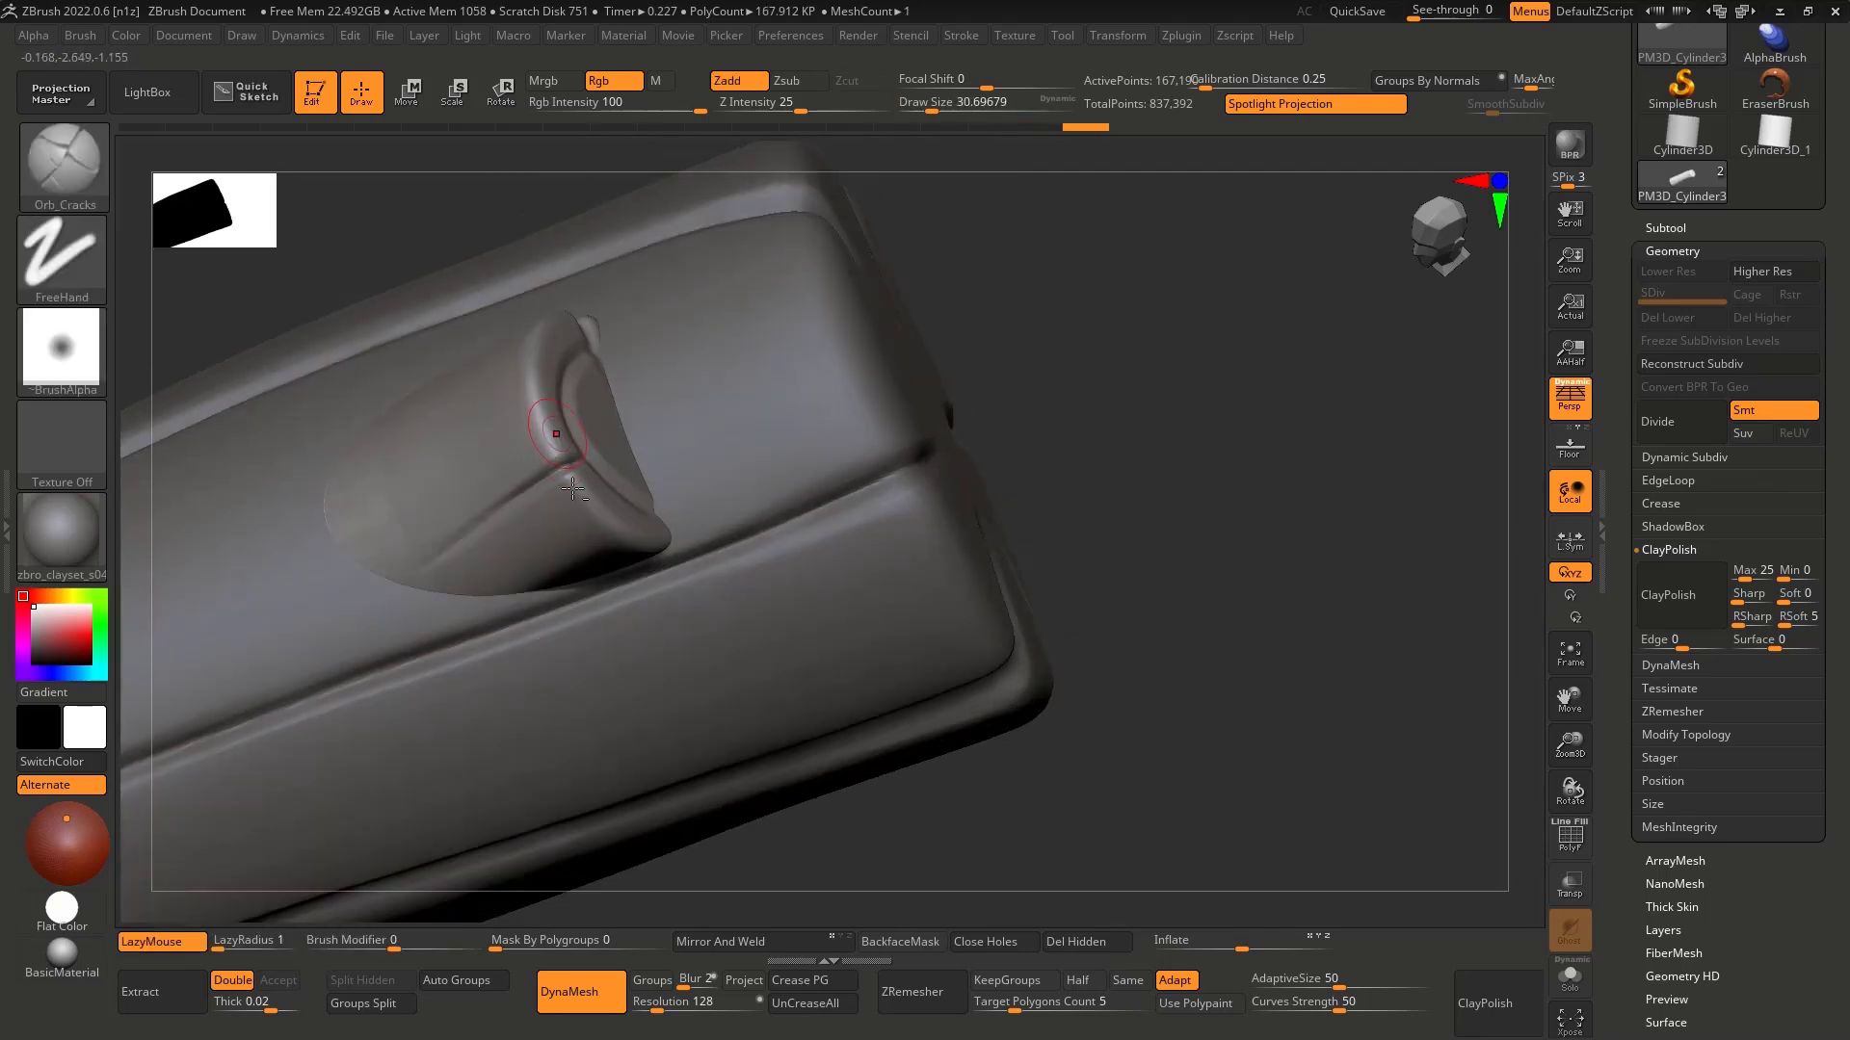
{"action": "key", "text": "ctrl+z"}
{"action": "left_click_drag", "start_coordinate": [576, 463], "coordinate": [451, 530]}
Step: Carve another lengthwise crack from the rim across a different side of the branch stub, redoing weak strokes
{"action": "right_click_drag", "start_coordinate": [520, 475], "coordinate": [650, 544]}
{"action": "key", "text": "ctrl+z"}
{"action": "left_click_drag", "start_coordinate": [625, 547], "coordinate": [660, 545]}
{"action": "mouse_move", "coordinate": [660, 545]}
{"action": "right_mouse_down"}
{"action": "mouse_move", "coordinate": [620, 479]}
{"action": "mouse_move", "coordinate": [578, 536]}
{"action": "mouse_move", "coordinate": [665, 528]}
{"action": "right_mouse_up"}
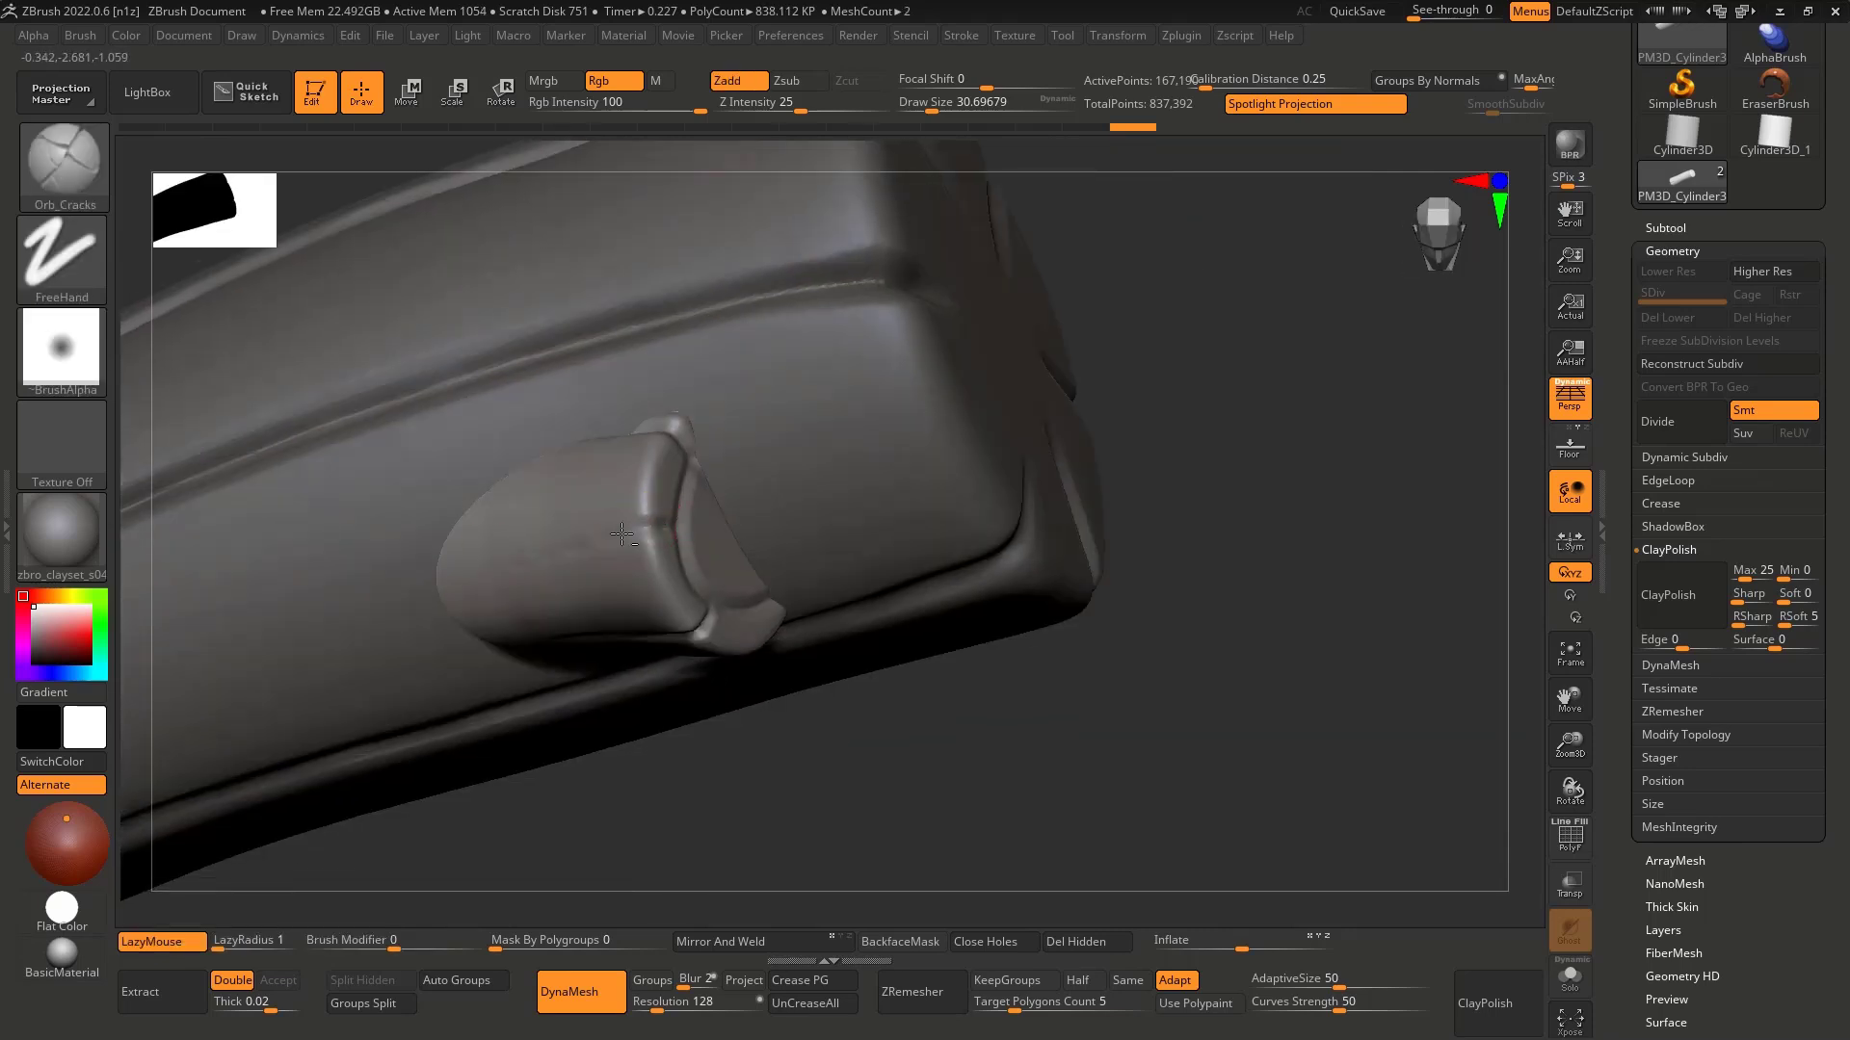
{"action": "left_click_drag", "start_coordinate": [664, 531], "coordinate": [672, 534]}
{"action": "key", "text": "ctrl+z"}
{"action": "left_click_drag", "start_coordinate": [560, 544], "coordinate": [564, 543]}
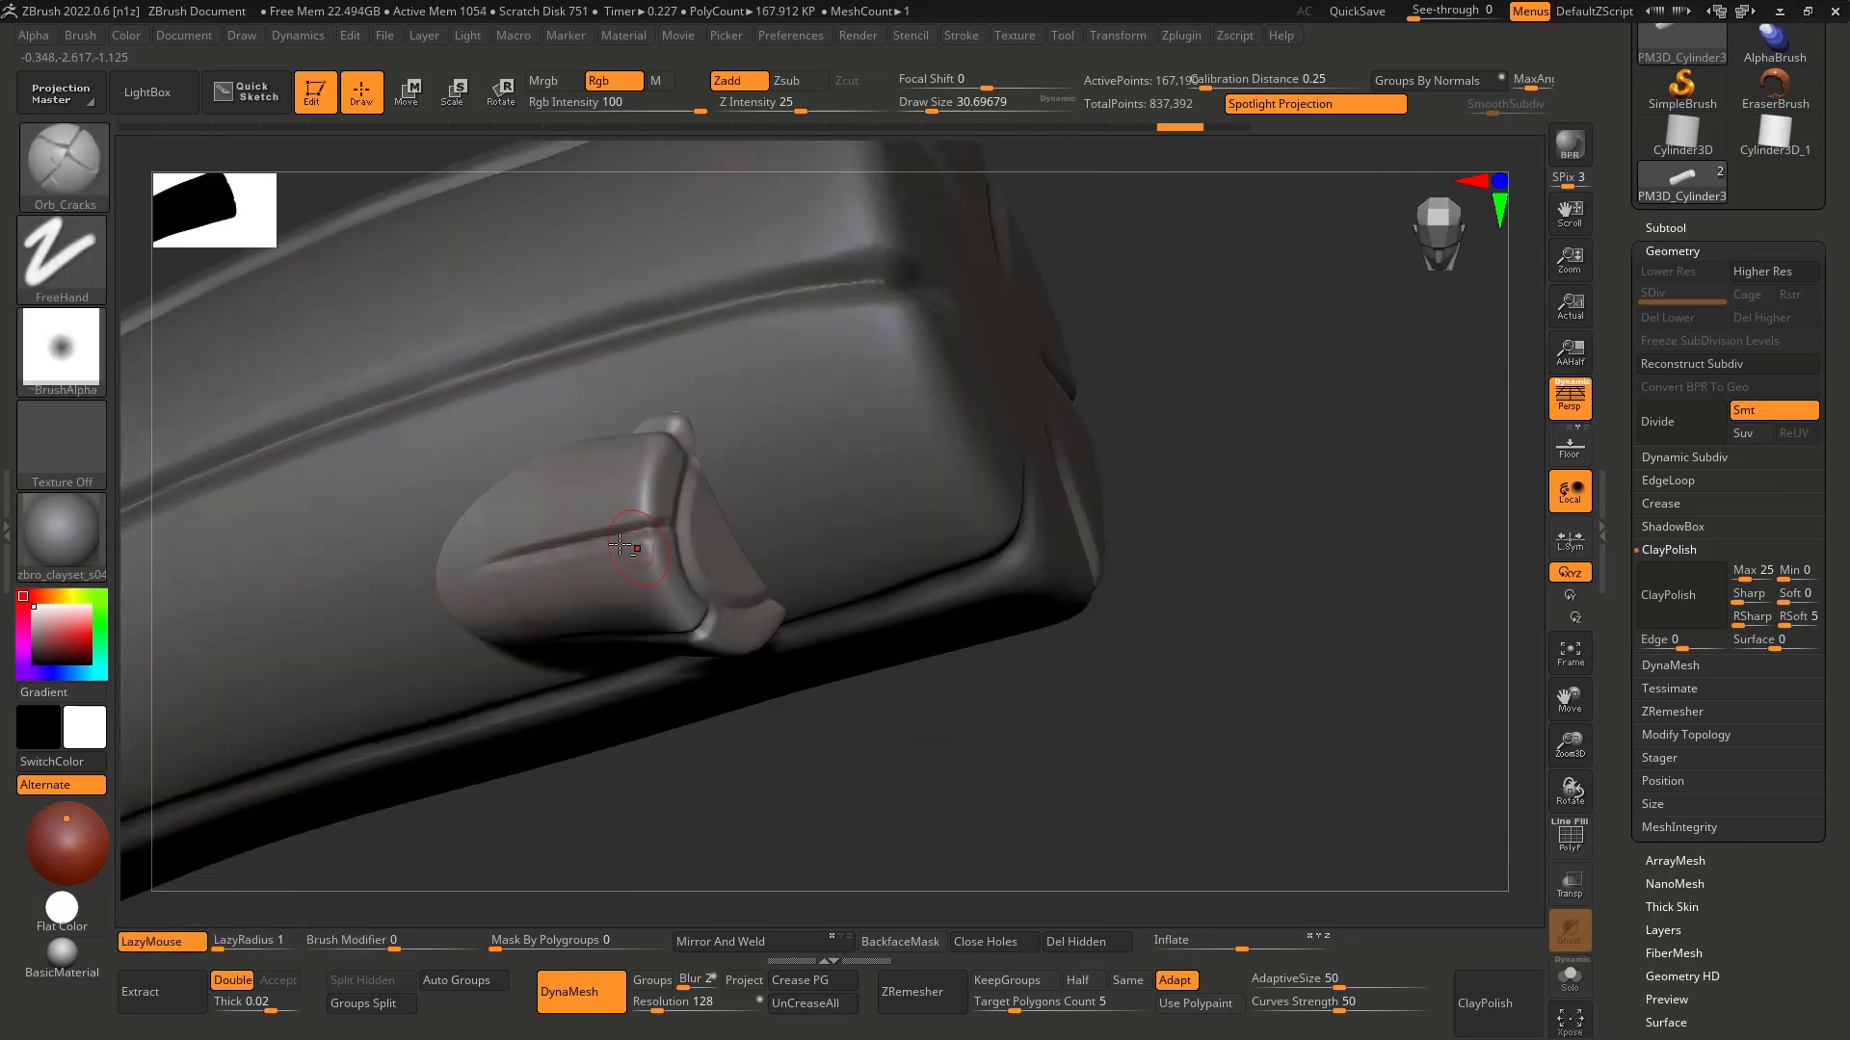
{"action": "right_click_drag", "start_coordinate": [620, 545], "coordinate": [578, 504], "text": "ctrl"}
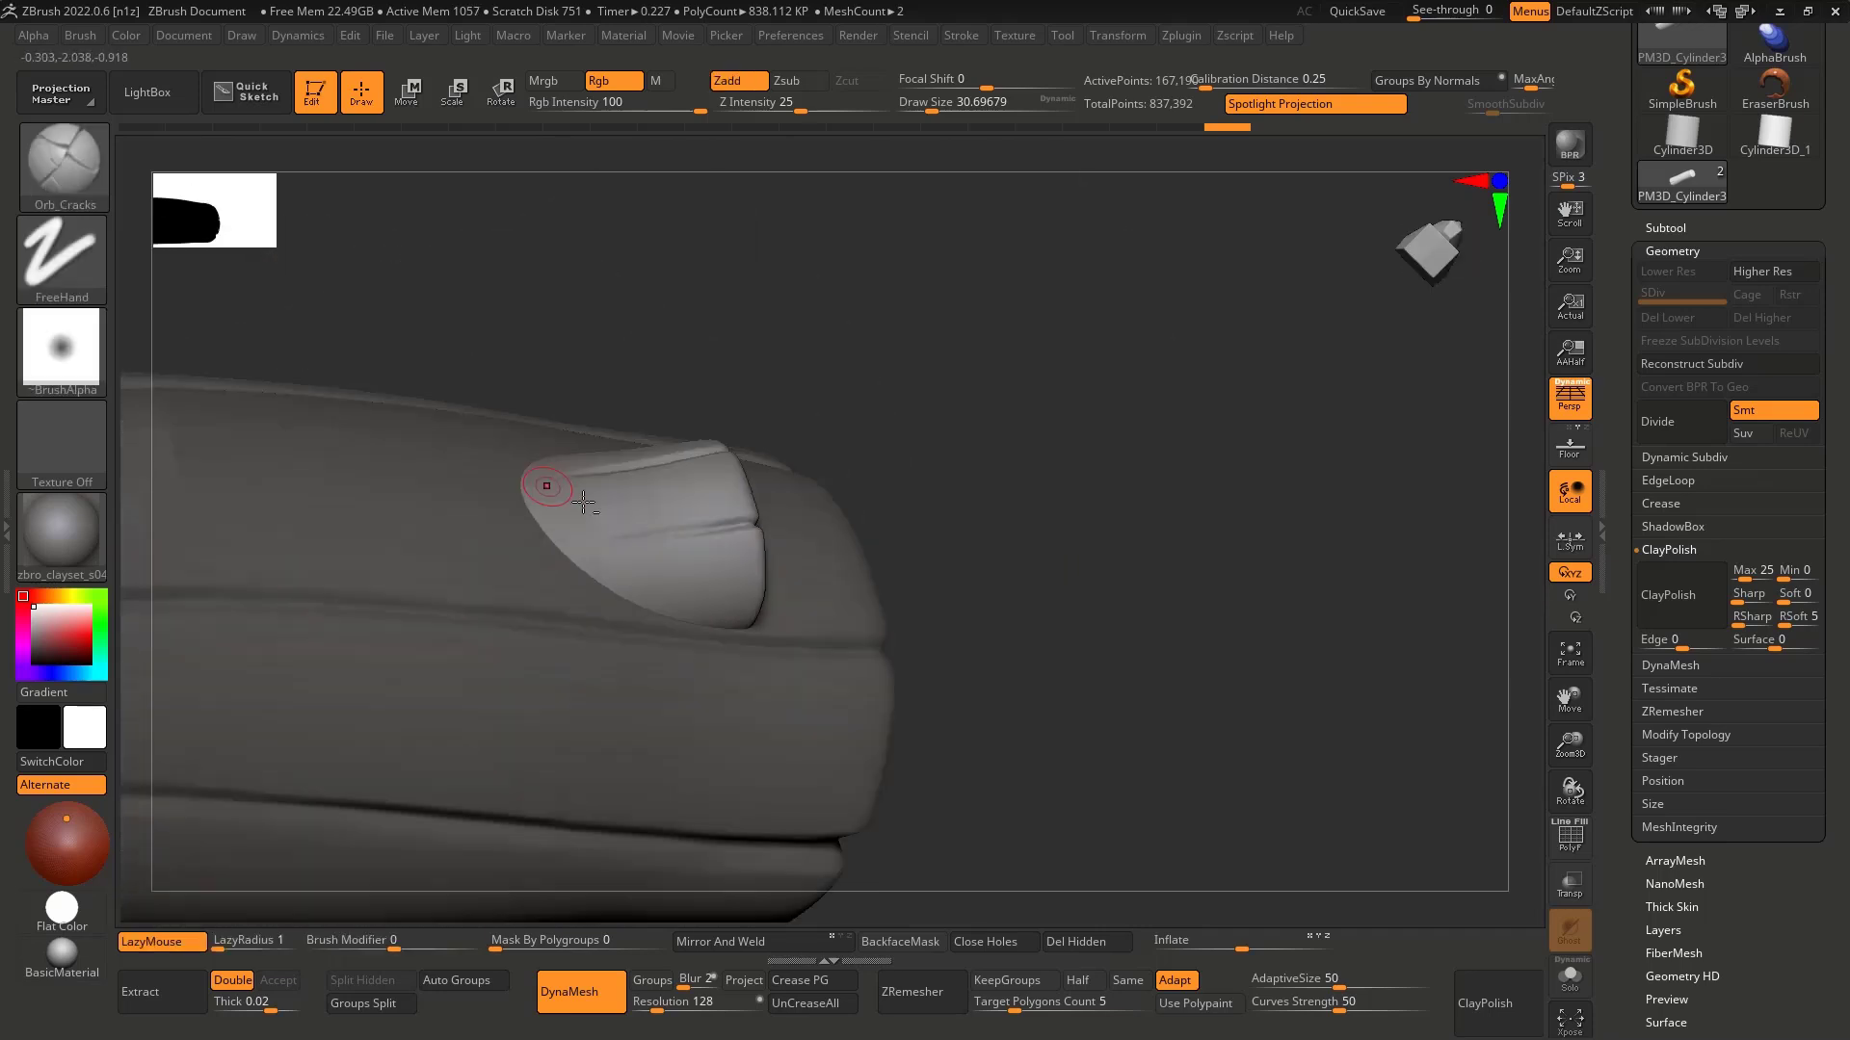
Step: Increase the draw size to about 44 and recarve the stub's lower crack so it runs further toward the log
{"action": "right_click_drag", "start_coordinate": [735, 516], "coordinate": [866, 536], "text": "ctrl"}
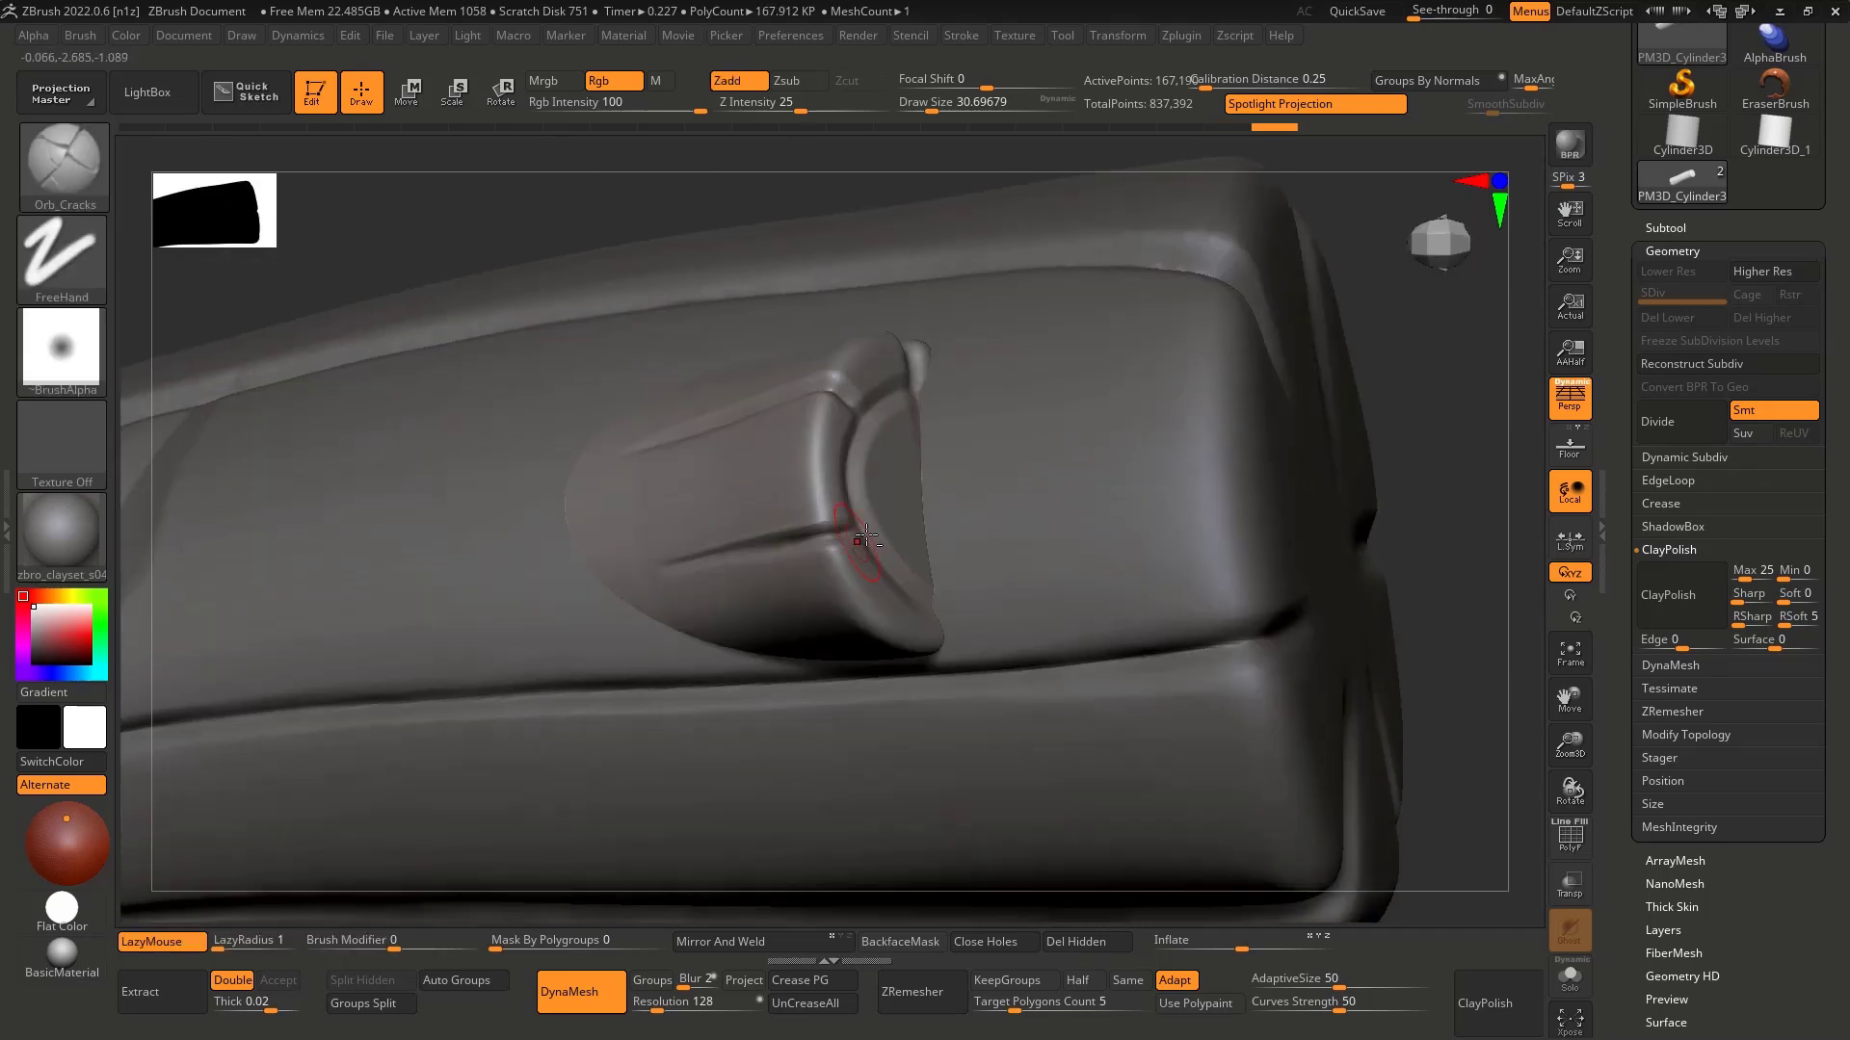
{"action": "key", "text": "]"}
{"action": "key", "text": "ctrl+z"}
{"action": "left_click_drag", "start_coordinate": [846, 535], "coordinate": [661, 573]}
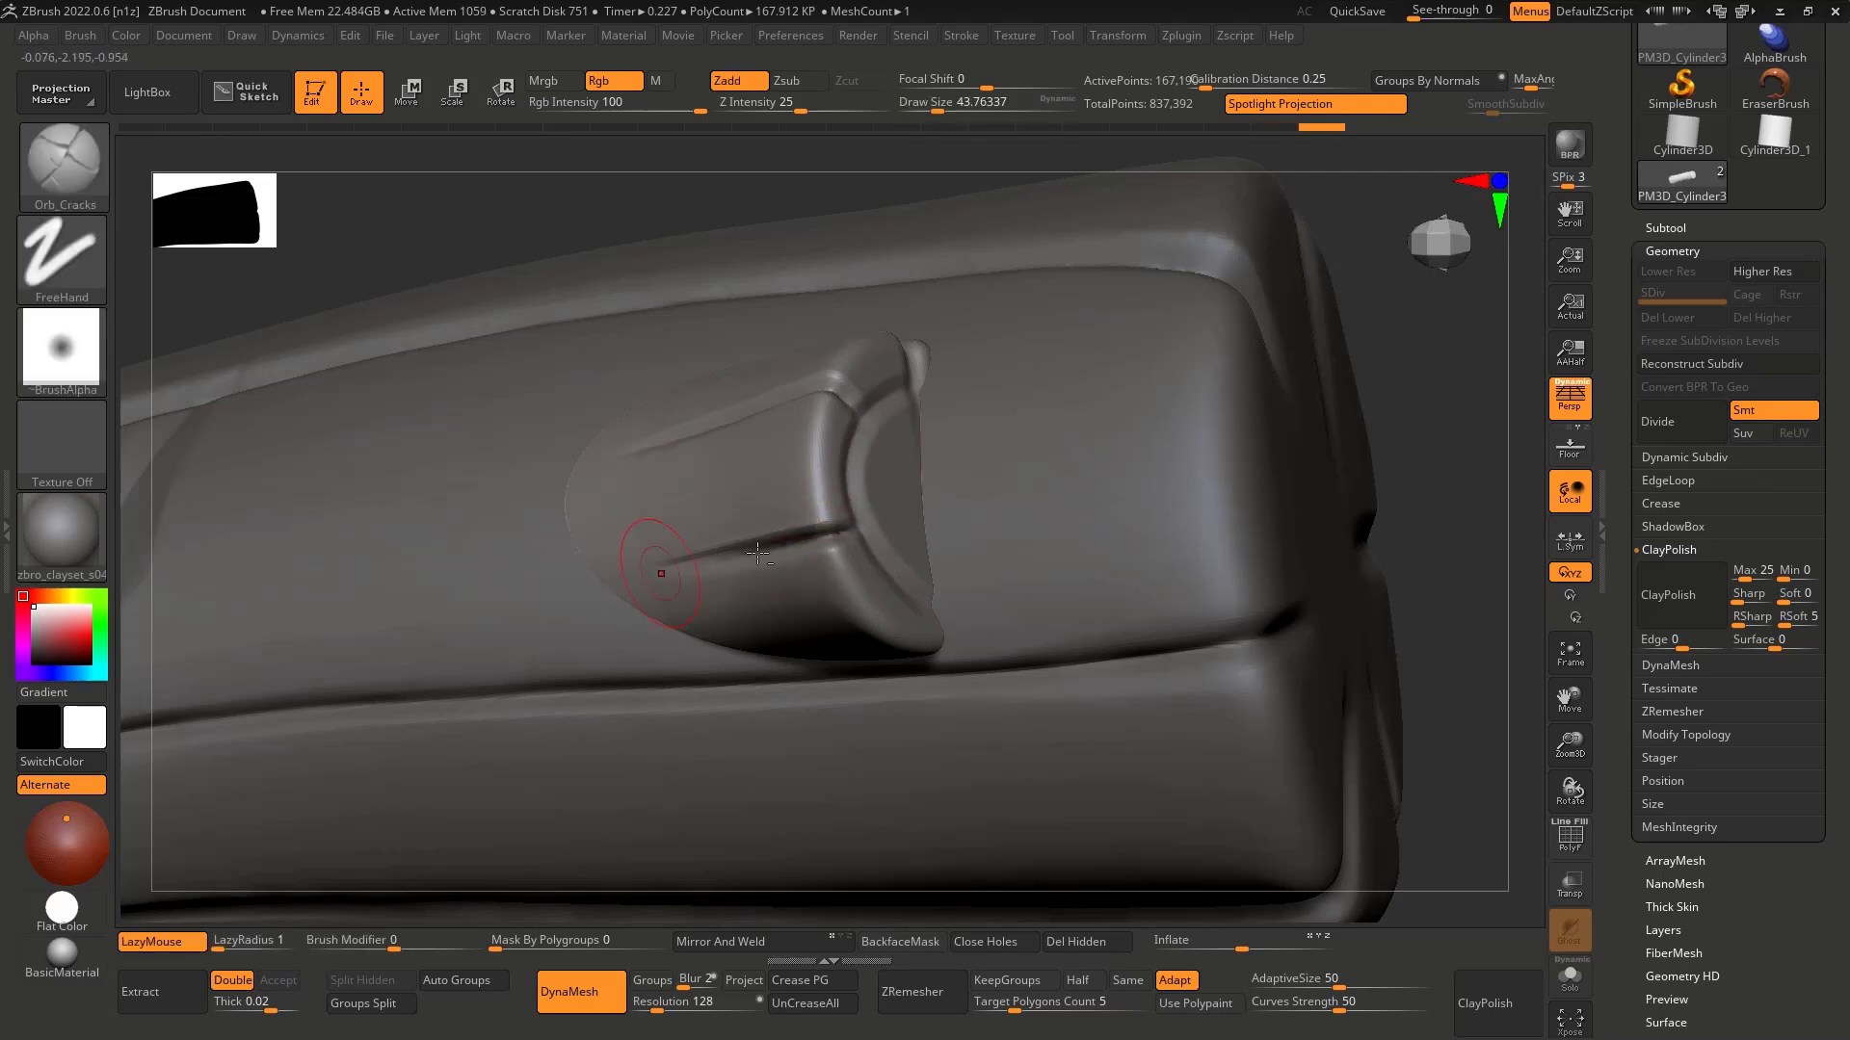
Step: Subdivide the branch stub once and make the log the active subtool again
{"action": "mouse_move", "coordinate": [587, 598]}
{"action": "right_mouse_down", "text": "ctrl"}
{"action": "mouse_move", "coordinate": [508, 456]}
{"action": "mouse_move", "coordinate": [694, 611]}
{"action": "mouse_move", "coordinate": [652, 565]}
{"action": "mouse_move", "coordinate": [639, 405]}
{"action": "mouse_move", "coordinate": [590, 386]}
{"action": "mouse_move", "coordinate": [600, 470]}
{"action": "mouse_move", "coordinate": [601, 412]}
{"action": "mouse_move", "coordinate": [661, 479]}
{"action": "mouse_move", "coordinate": [721, 656]}
{"action": "right_mouse_up", "text": "ctrl"}
{"action": "mouse_move", "coordinate": [860, 805]}
{"action": "right_mouse_down", "text": "ctrl"}
{"action": "mouse_move", "coordinate": [941, 751]}
{"action": "mouse_move", "coordinate": [979, 686]}
{"action": "mouse_move", "coordinate": [649, 639]}
{"action": "mouse_move", "coordinate": [727, 583]}
{"action": "mouse_move", "coordinate": [655, 568]}
{"action": "mouse_move", "coordinate": [590, 586]}
{"action": "mouse_move", "coordinate": [579, 517]}
{"action": "mouse_move", "coordinate": [628, 590]}
{"action": "mouse_move", "coordinate": [736, 665]}
{"action": "mouse_move", "coordinate": [734, 647]}
{"action": "right_mouse_up", "text": "ctrl"}
{"action": "key", "text": "ctrl+d"}
{"action": "key", "text": "w"}
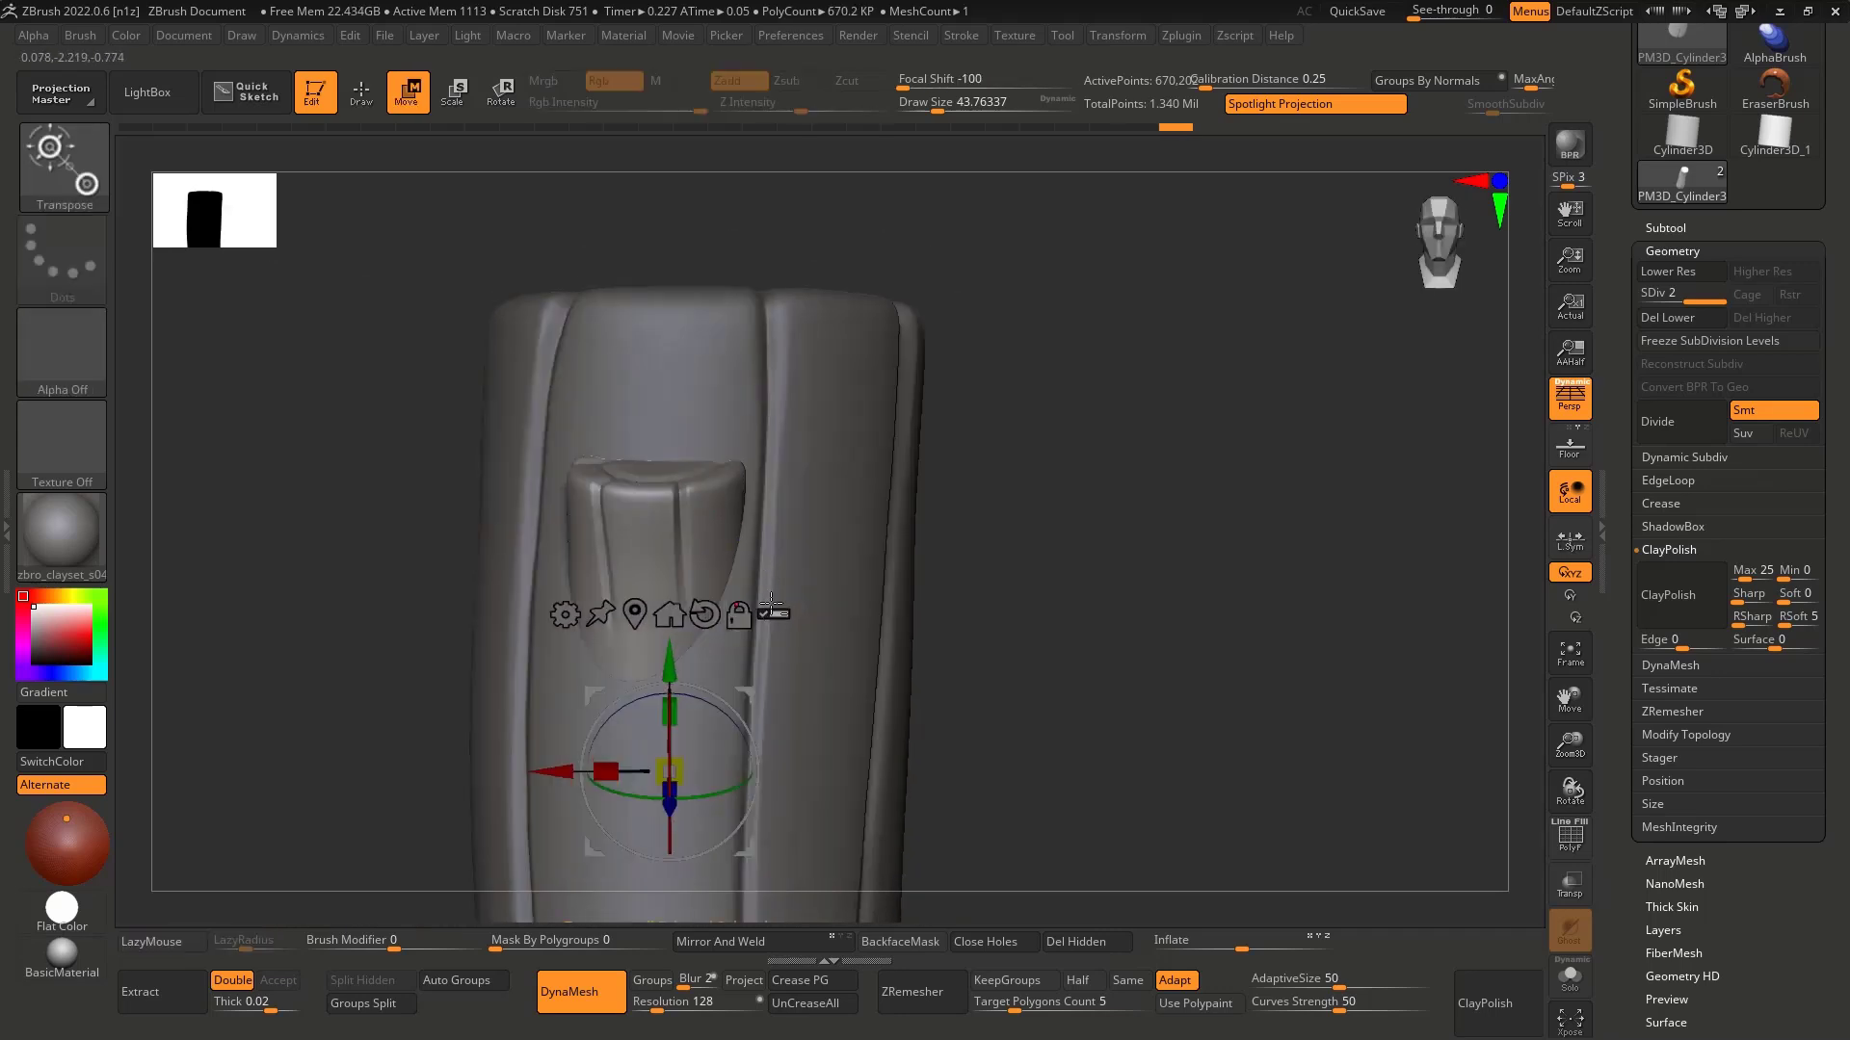
{"action": "right_click_drag", "start_coordinate": [770, 604], "coordinate": [734, 461], "text": "alt"}
{"action": "key", "text": "q"}
{"action": "mouse_move", "coordinate": [813, 568]}
{"action": "right_mouse_down"}
{"action": "mouse_move", "coordinate": [841, 605]}
{"action": "mouse_move", "coordinate": [773, 580]}
{"action": "mouse_move", "coordinate": [796, 607]}
{"action": "mouse_move", "coordinate": [761, 674]}
{"action": "right_mouse_up"}
{"action": "key", "text": "1"}
{"action": "right_click_drag", "start_coordinate": [761, 674], "coordinate": [723, 718], "text": "ctrl"}
{"action": "mouse_move", "coordinate": [722, 718]}
{"action": "right_mouse_down"}
{"action": "mouse_move", "coordinate": [665, 551]}
{"action": "mouse_move", "coordinate": [578, 563]}
{"action": "right_mouse_up"}
{"action": "mouse_move", "coordinate": [725, 622]}
{"action": "right_mouse_down", "text": "ctrl"}
{"action": "mouse_move", "coordinate": [703, 568]}
{"action": "mouse_move", "coordinate": [780, 540]}
{"action": "mouse_move", "coordinate": [737, 790]}
{"action": "right_mouse_up", "text": "ctrl"}
{"action": "key", "text": "f"}
{"action": "key", "text": "f"}
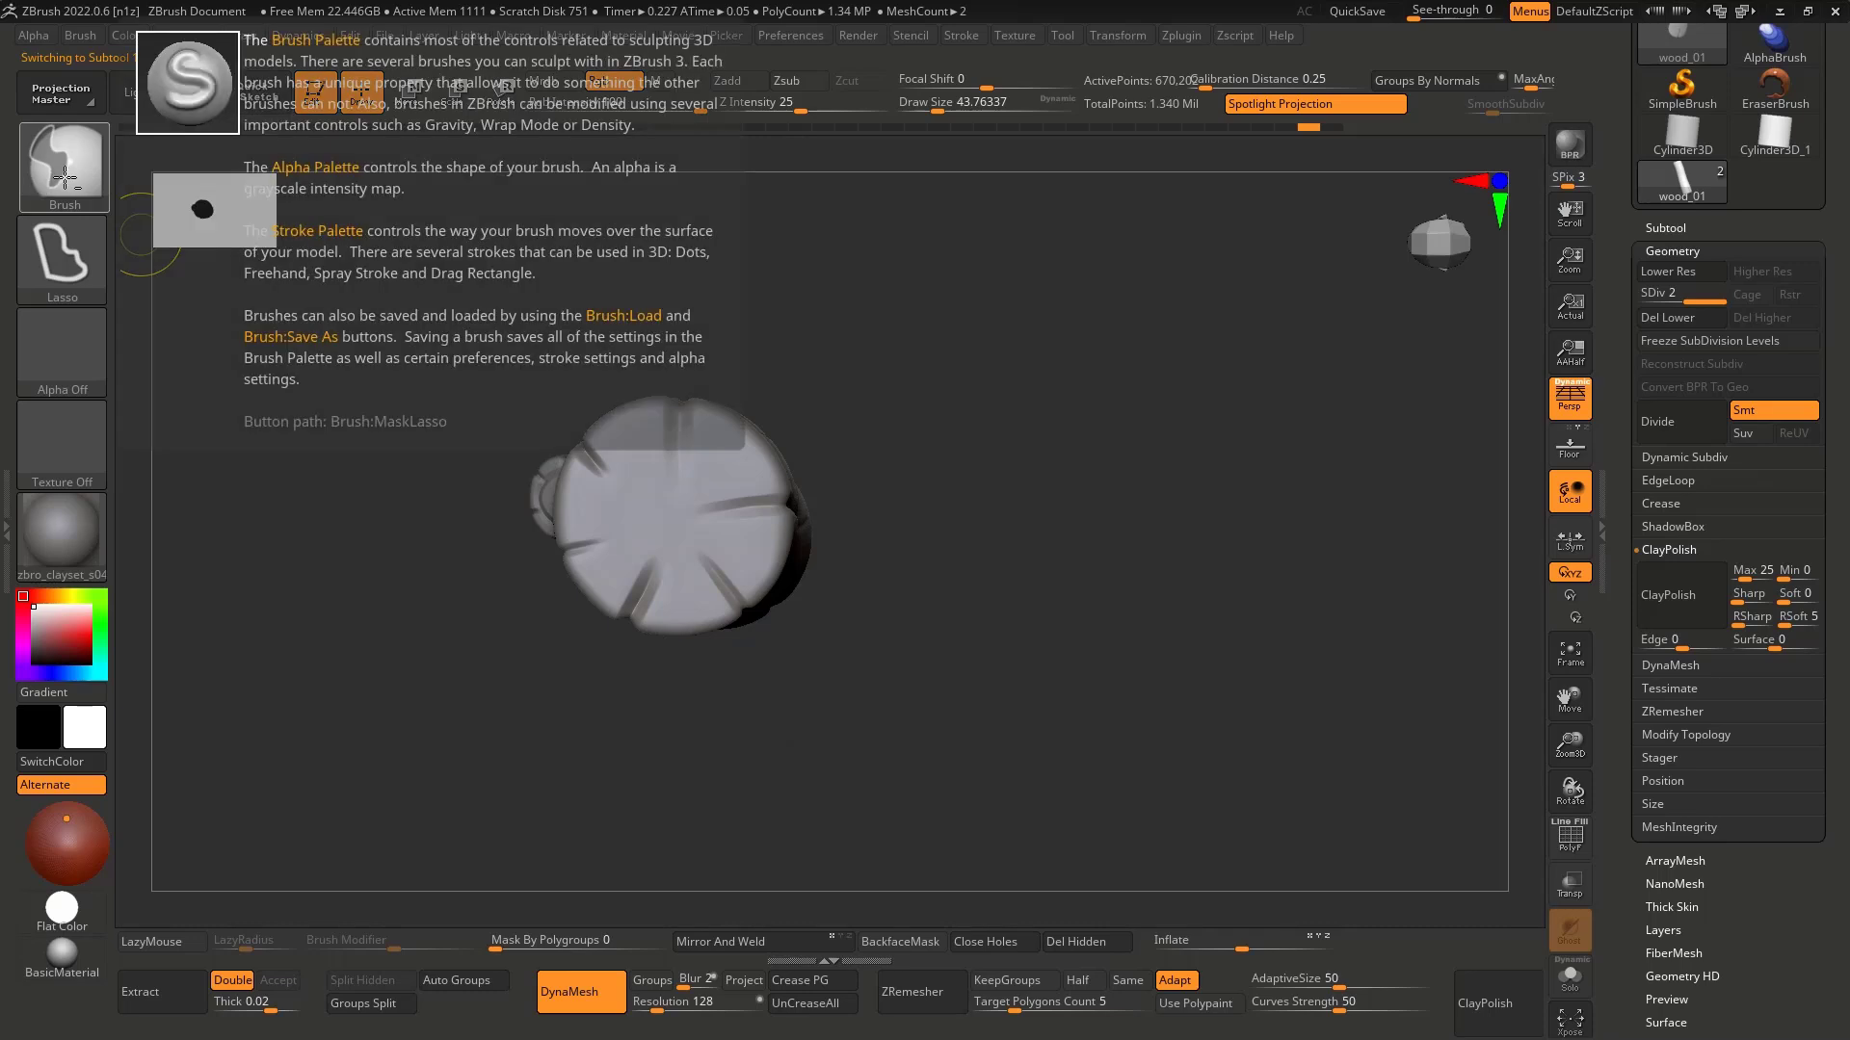
Step: Switch to MaskPerfectCircle and mask a circular area in the middle of the log's end face
{"action": "left_click", "coordinate": [60, 178], "text": "ctrl"}
{"action": "left_click", "coordinate": [641, 271], "text": "ctrl"}
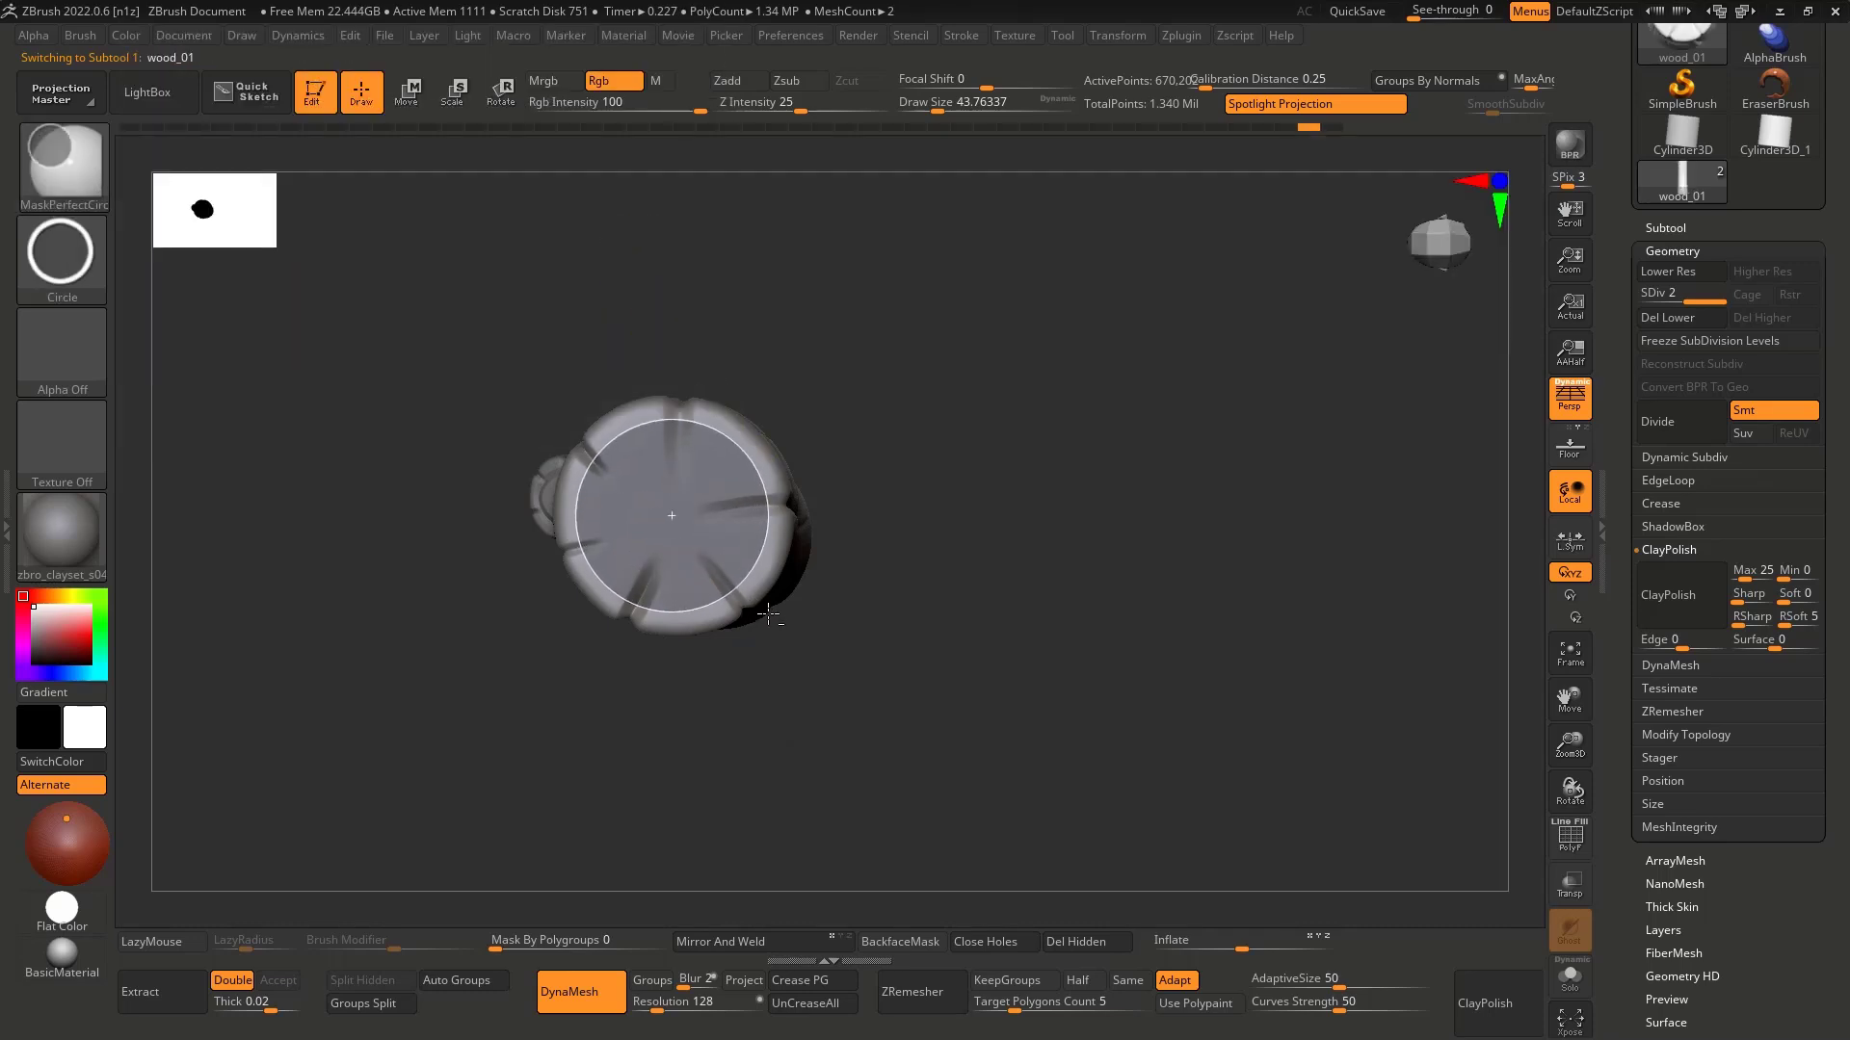
{"action": "left_click_drag", "start_coordinate": [766, 615], "coordinate": [768, 614], "text": "ctrl"}
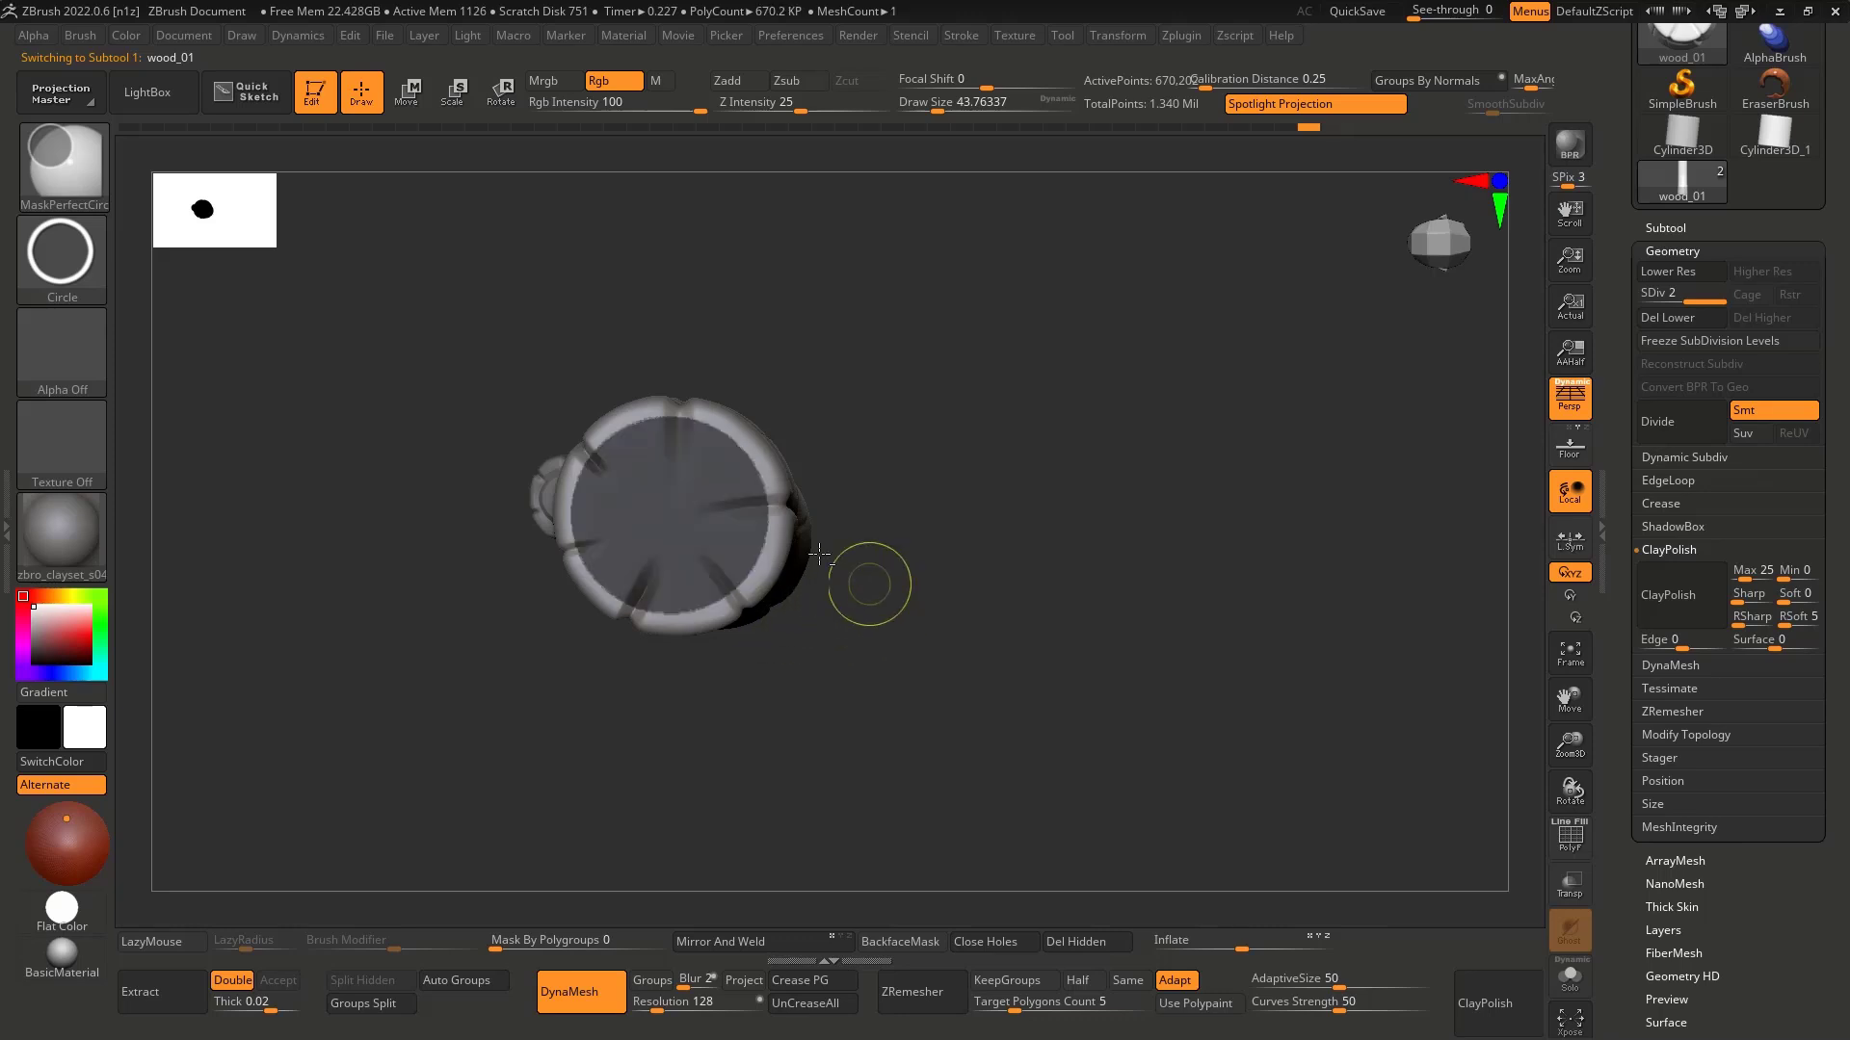
Step: Invert the circular mask and mask a slightly smaller inner circle, leaving only a thin ring unmasked on the end face
{"action": "right_click_drag", "start_coordinate": [867, 584], "coordinate": [973, 575], "text": "ctrl"}
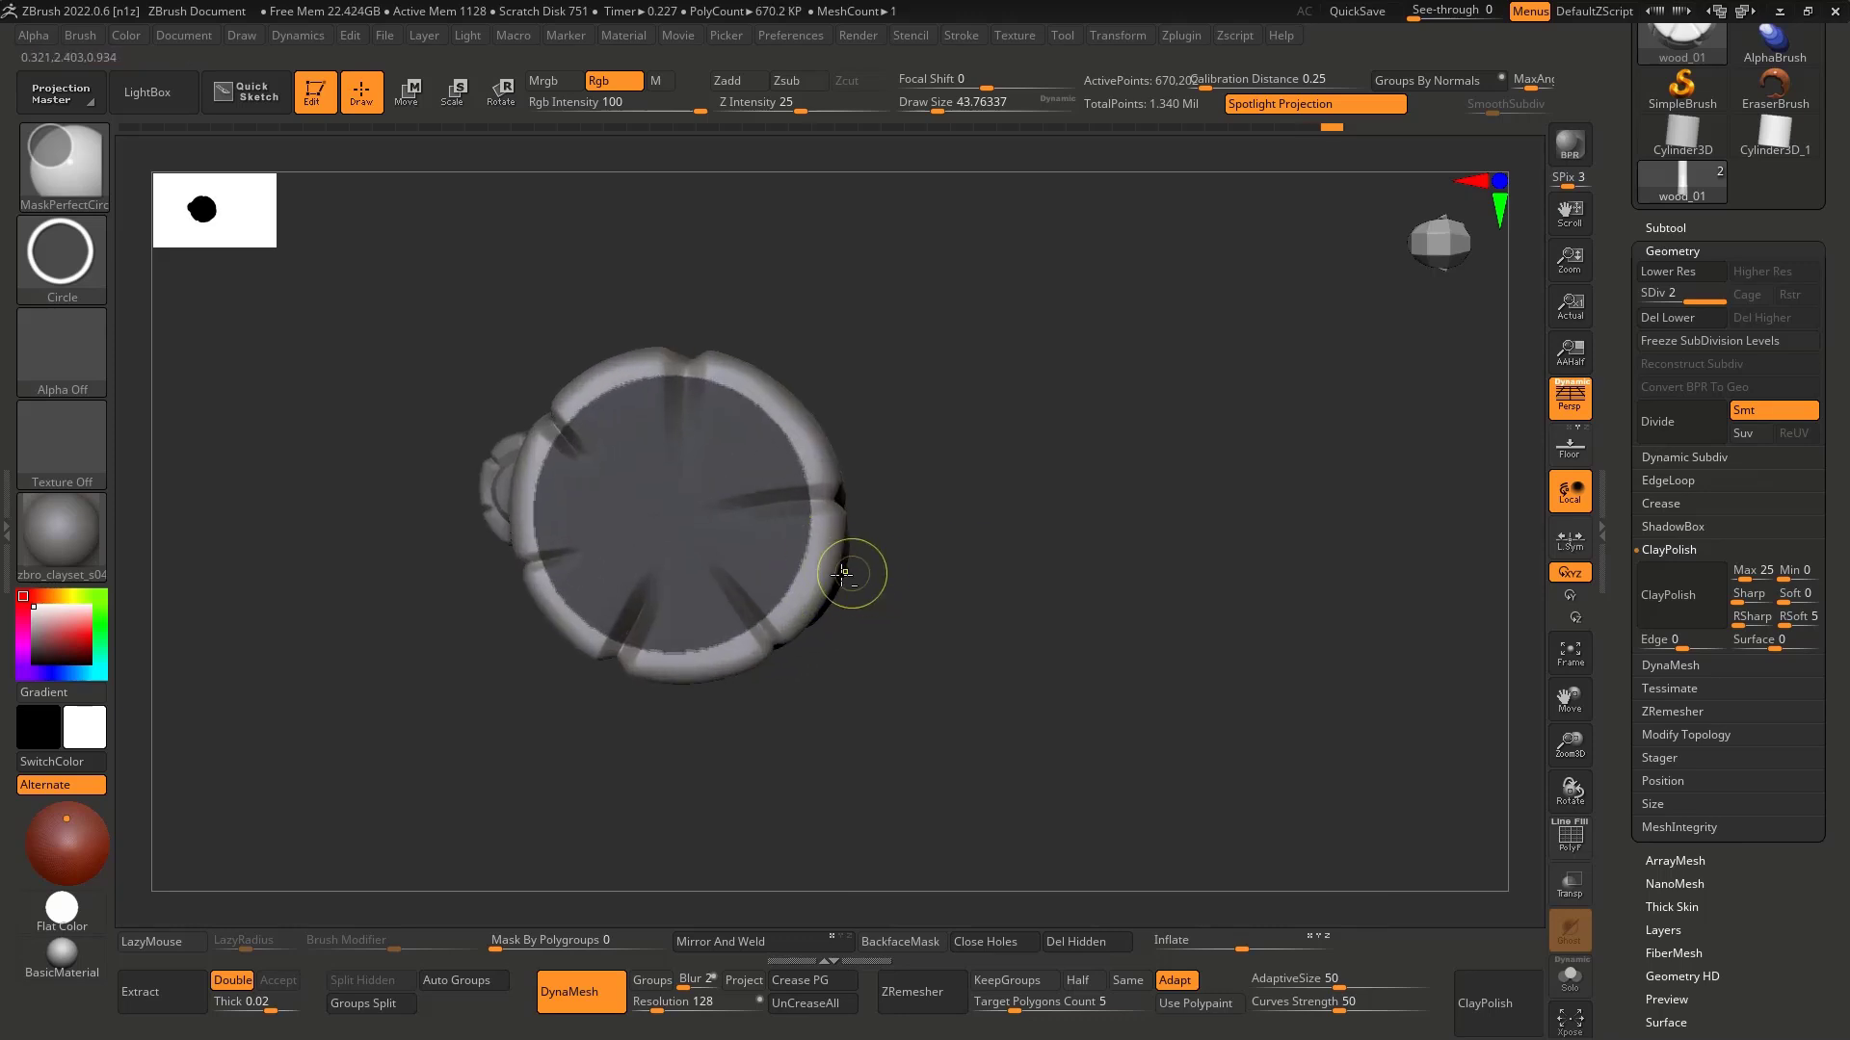
{"action": "left_click", "coordinate": [929, 581], "text": "ctrl"}
{"action": "left_click", "coordinate": [931, 580], "text": "ctrl"}
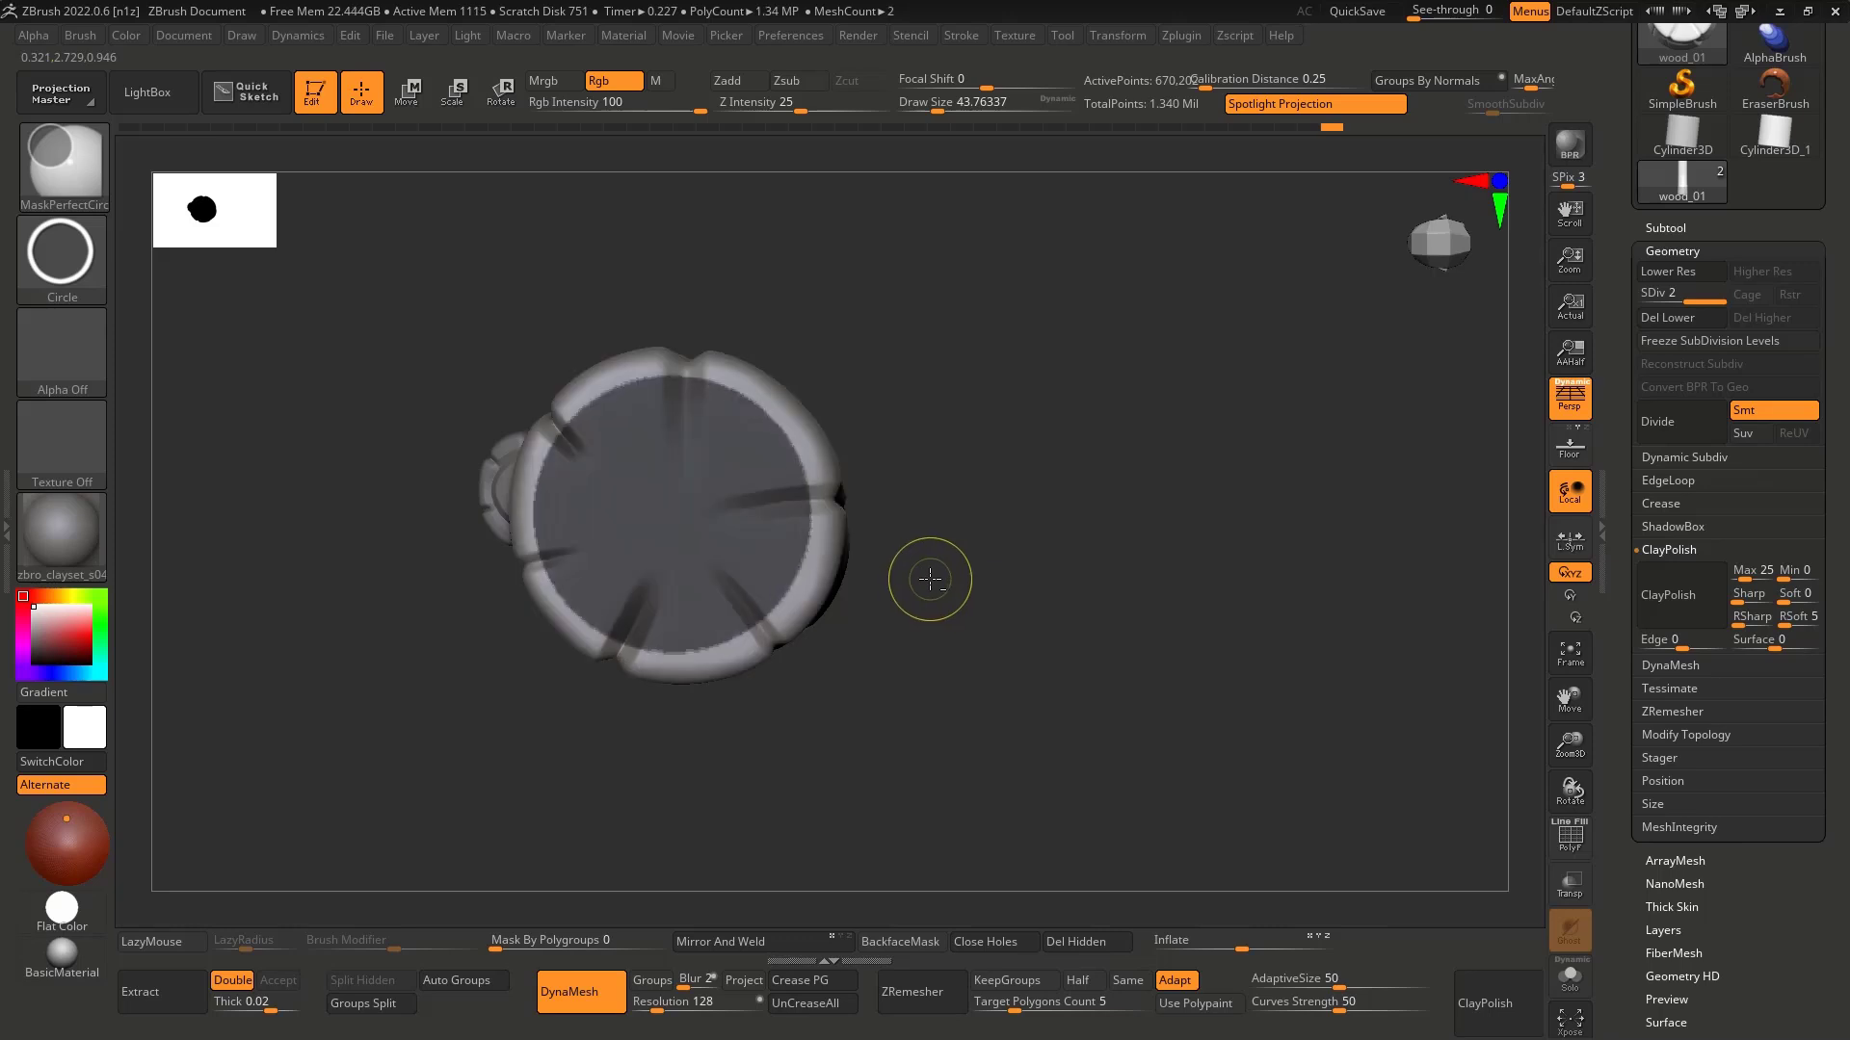
{"action": "mouse_move", "coordinate": [611, 504]}
{"action": "right_mouse_down"}
{"action": "mouse_move", "coordinate": [620, 517]}
{"action": "mouse_move", "coordinate": [624, 472]}
{"action": "mouse_move", "coordinate": [610, 576]}
{"action": "right_mouse_up"}
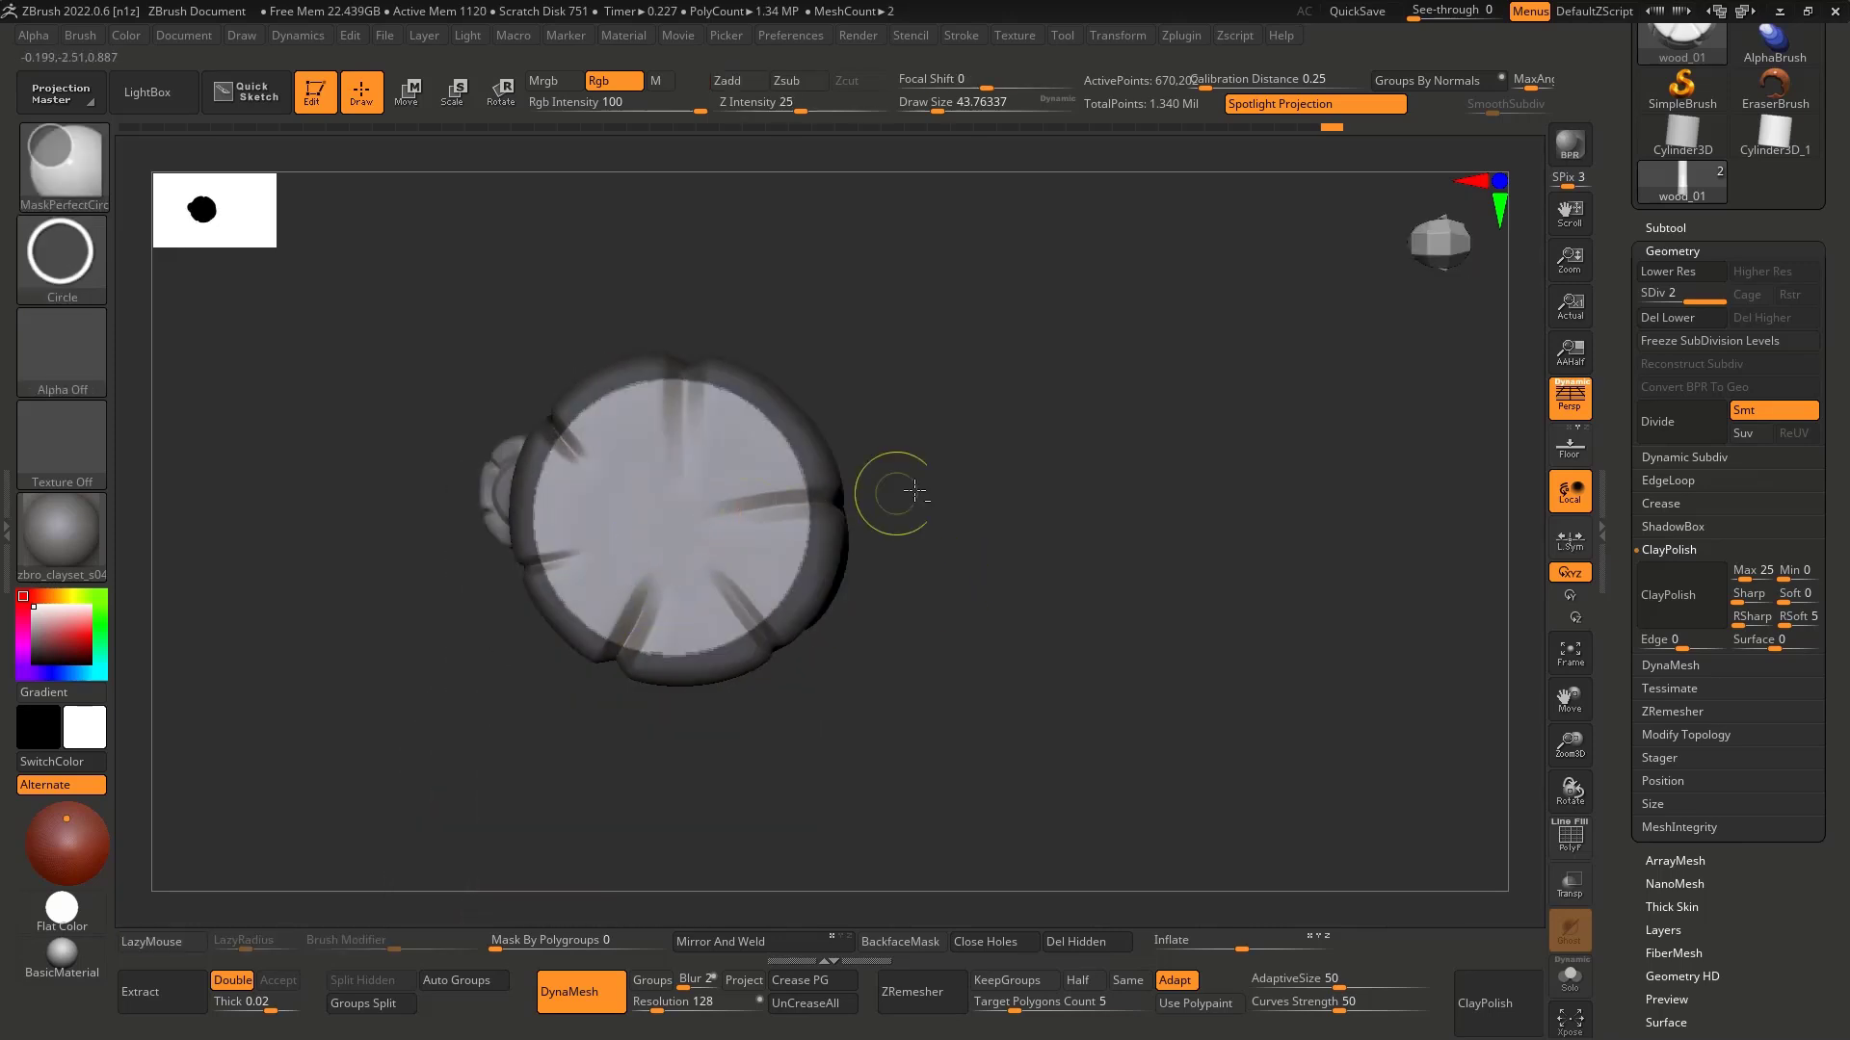
{"action": "left_click_drag", "start_coordinate": [631, 495], "coordinate": [822, 672], "text": "ctrl"}
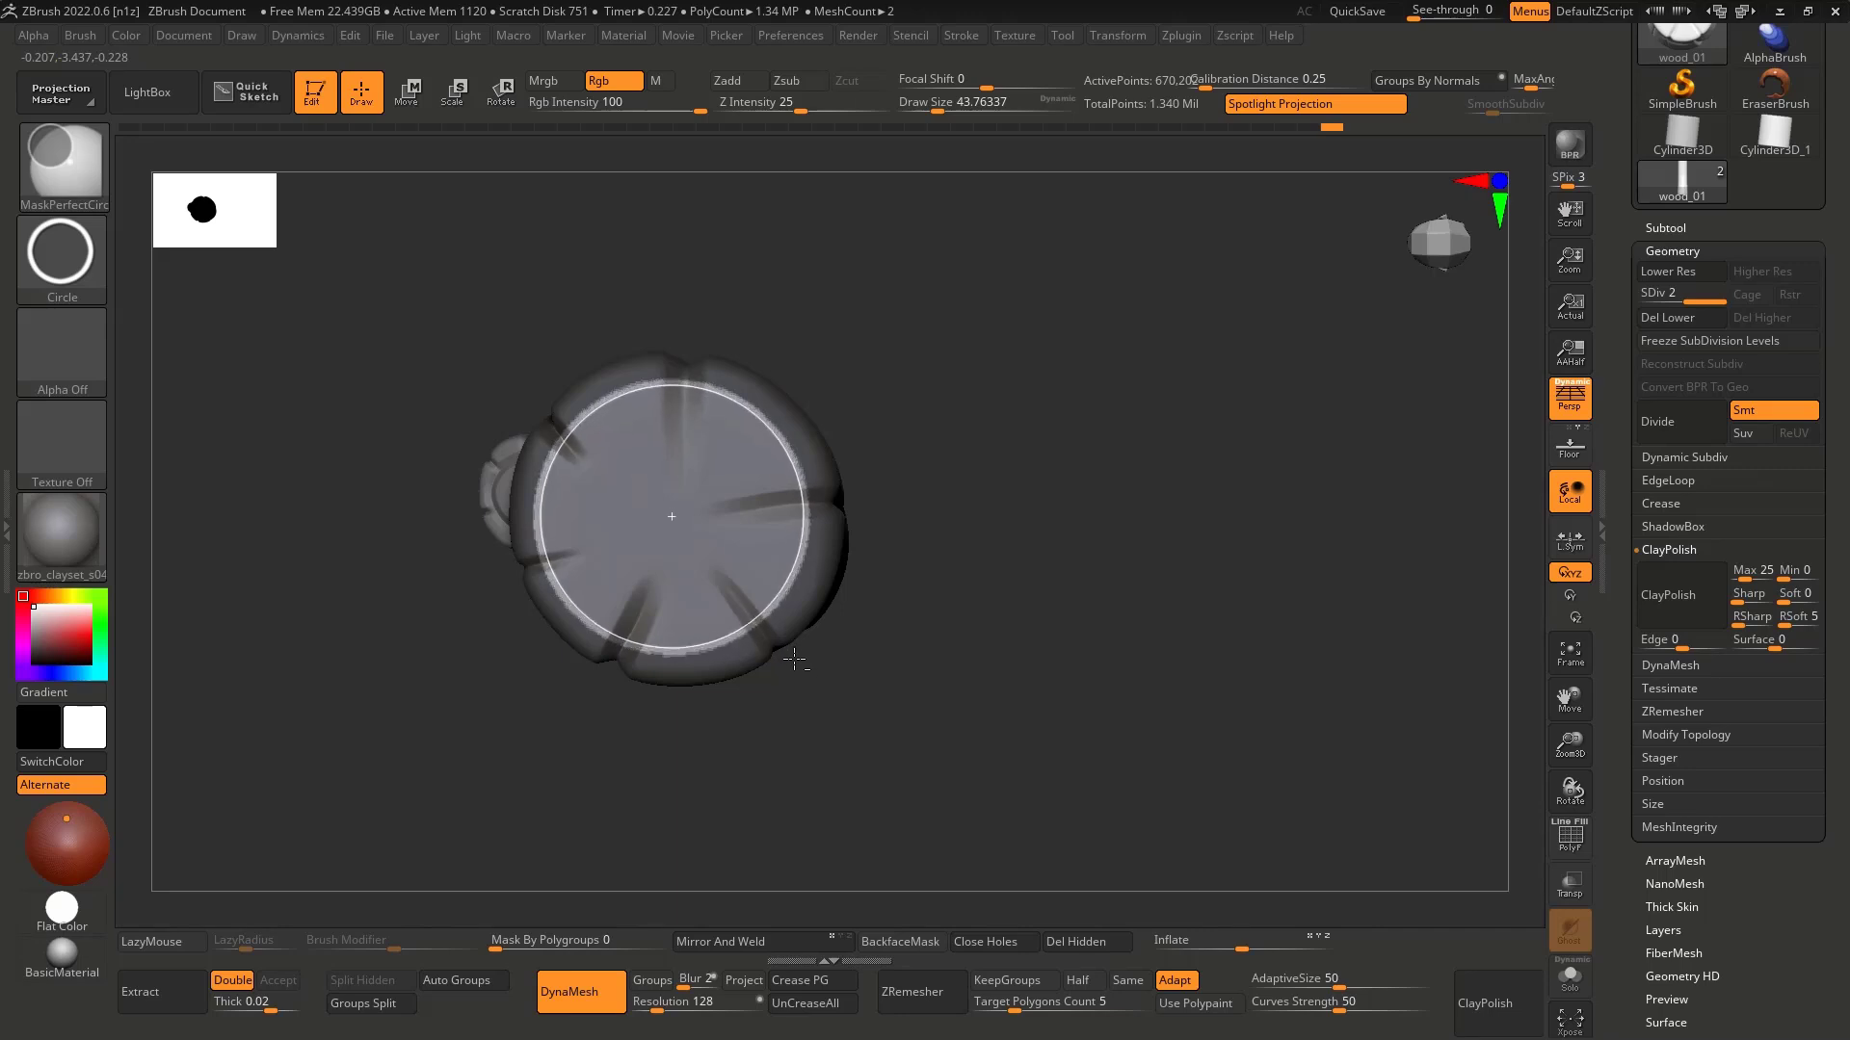
{"action": "left_click_drag", "start_coordinate": [795, 660], "coordinate": [797, 660], "text": "ctrl"}
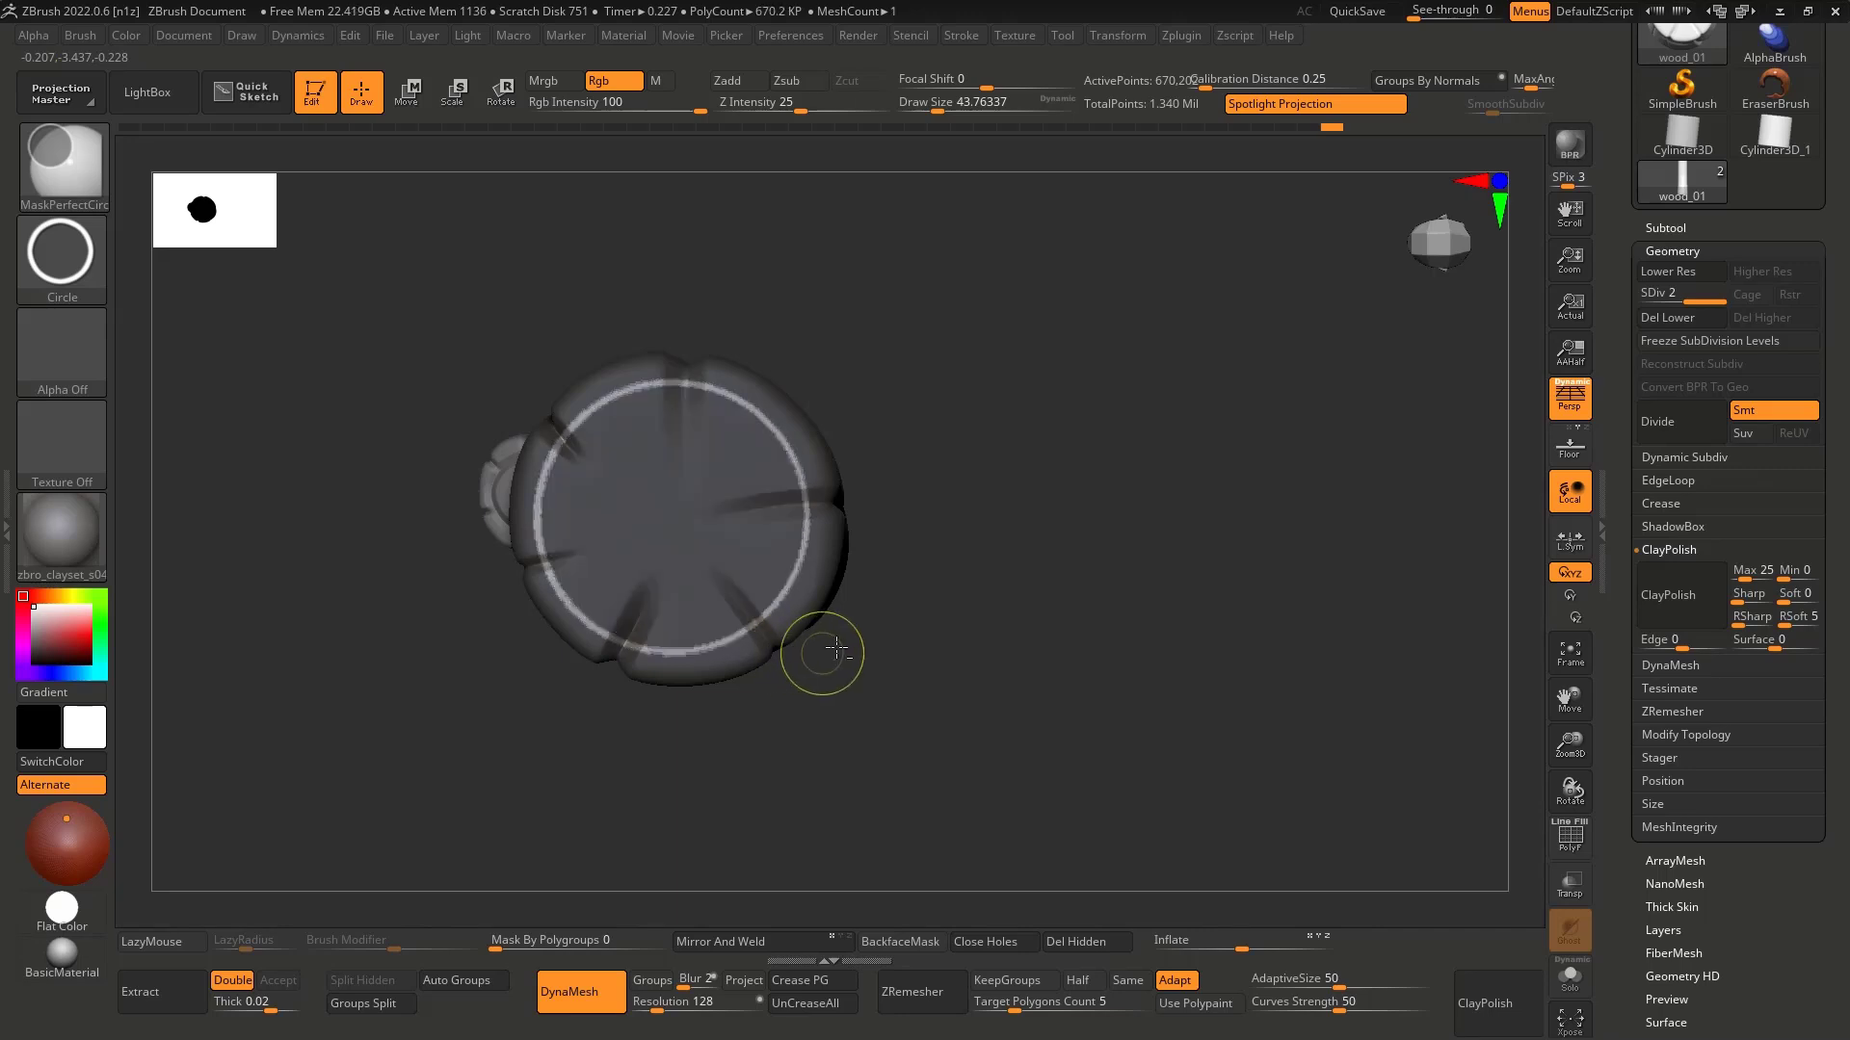
Step: Switch to MaskLasso and mask the remaining exposed areas along the rest of the log
{"action": "mouse_move", "coordinate": [909, 608]}
{"action": "left_mouse_down"}
{"action": "mouse_move", "coordinate": [925, 570]}
{"action": "mouse_move", "coordinate": [764, 504]}
{"action": "mouse_move", "coordinate": [702, 555]}
{"action": "mouse_move", "coordinate": [859, 599]}
{"action": "mouse_move", "coordinate": [432, 484]}
{"action": "left_mouse_up"}
{"action": "left_click", "coordinate": [70, 180], "text": "ctrl"}
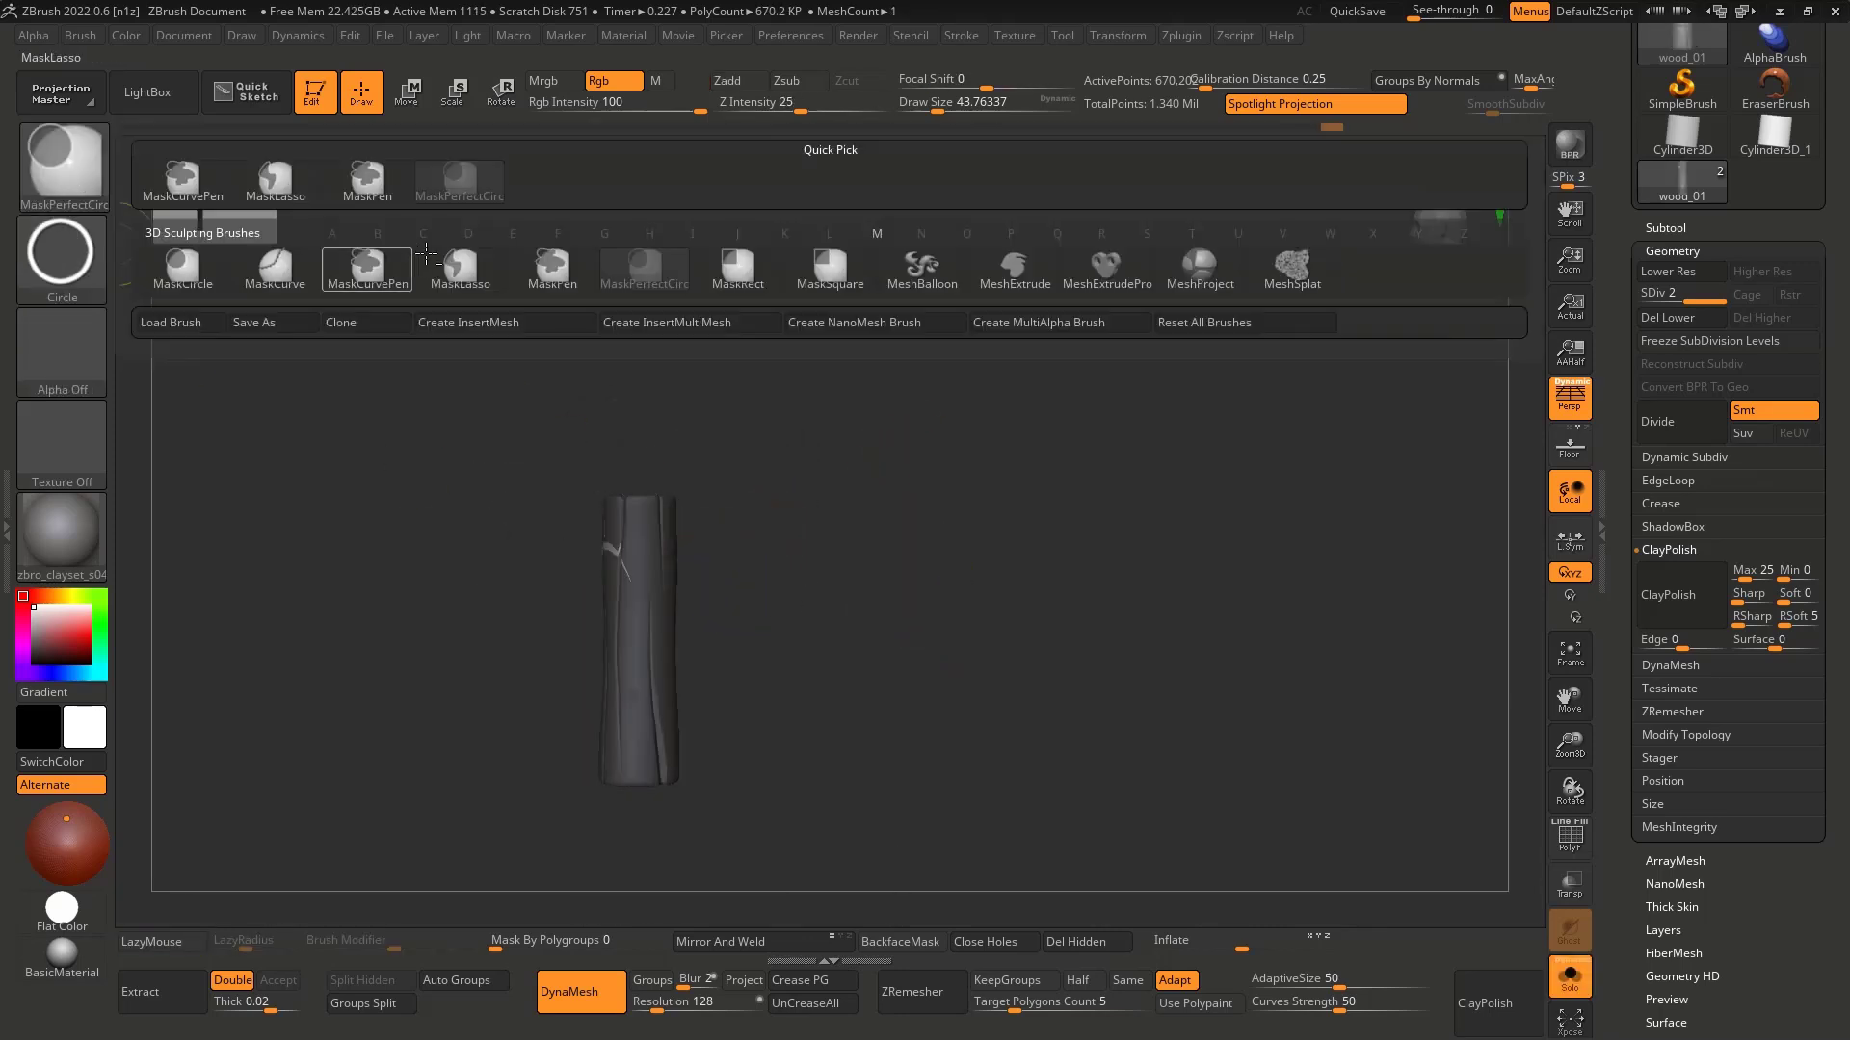
{"action": "left_click", "coordinate": [461, 267], "text": "ctrl"}
{"action": "mouse_move", "coordinate": [666, 543]}
{"action": "left_mouse_down", "text": "ctrl"}
{"action": "mouse_move", "coordinate": [425, 834]}
{"action": "mouse_move", "coordinate": [987, 718]}
{"action": "left_mouse_up", "text": "ctrl"}
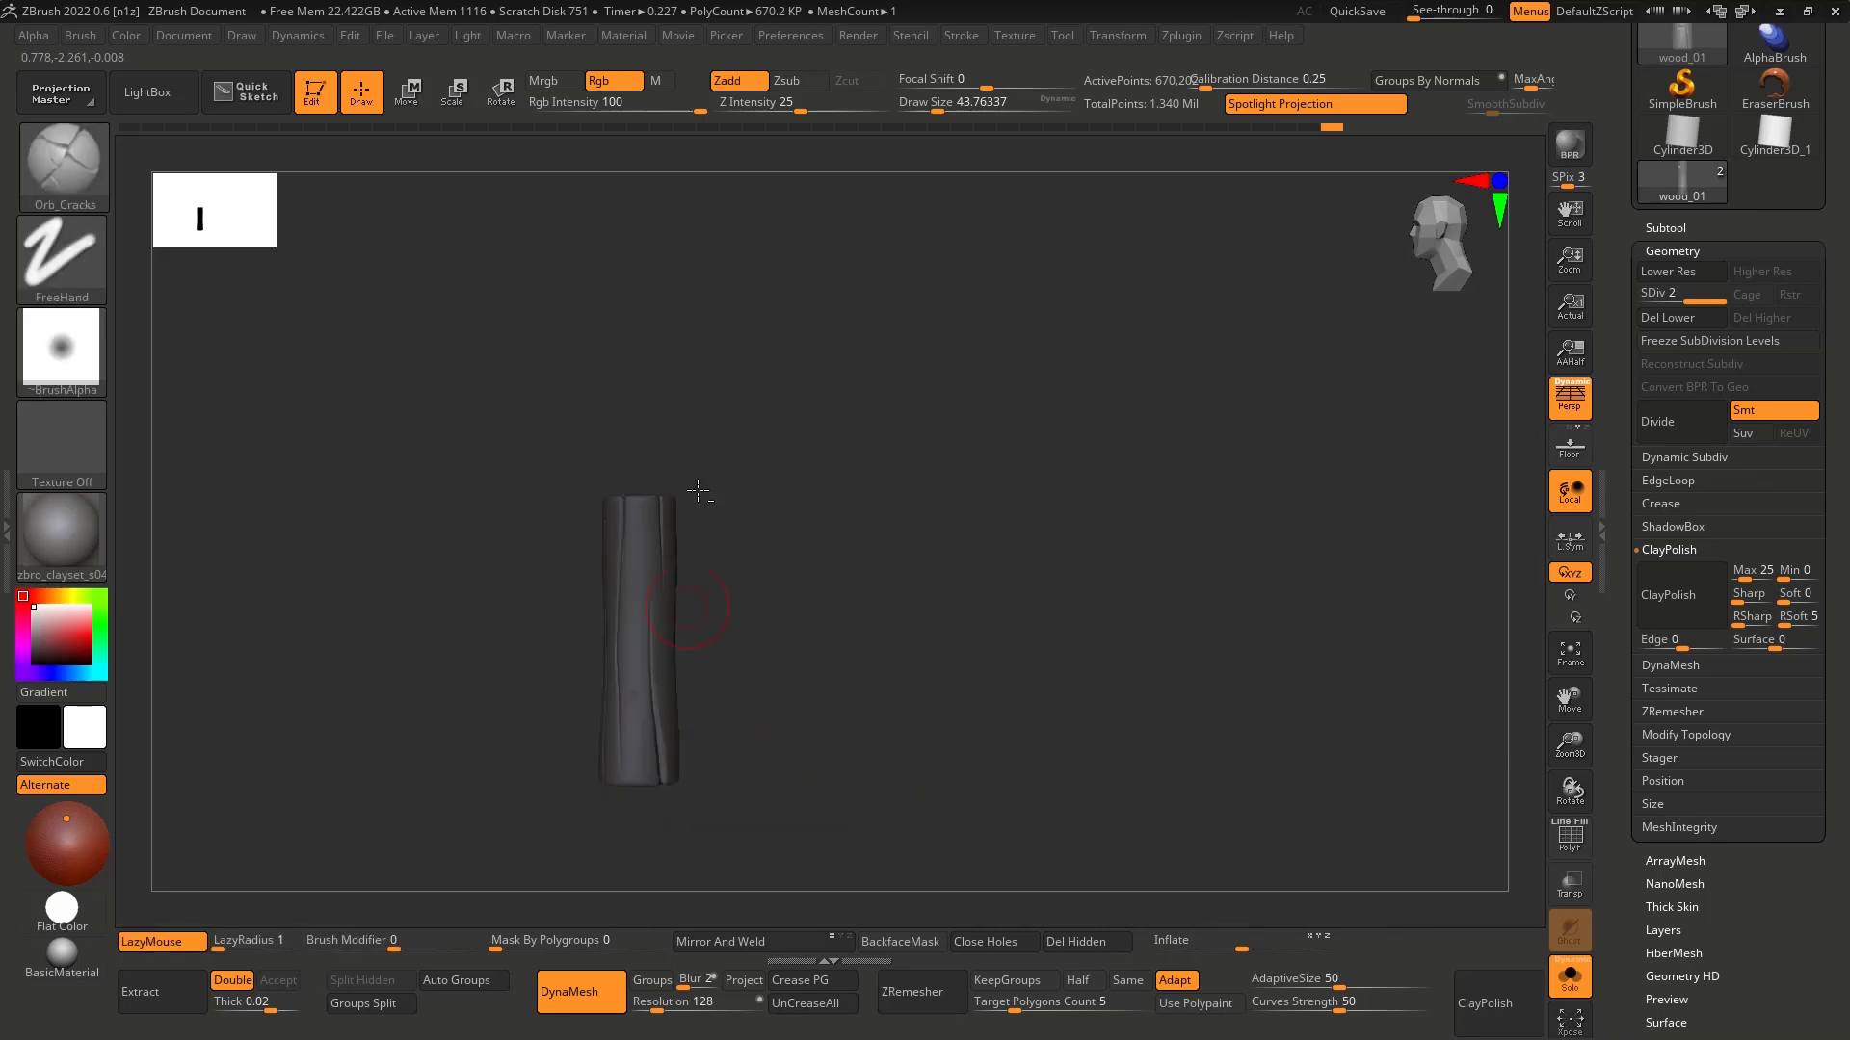
{"action": "key", "text": "ctrl+z"}
{"action": "mouse_move", "coordinate": [677, 529]}
{"action": "right_mouse_down", "text": "ctrl"}
{"action": "mouse_move", "coordinate": [742, 588]}
{"action": "mouse_move", "coordinate": [697, 636]}
{"action": "mouse_move", "coordinate": [704, 686]}
{"action": "right_mouse_up", "text": "ctrl"}
Step: Turn off perspective and try shifting the unmasked ring slightly along the log's length with the Move gizmo
{"action": "key", "text": "w"}
{"action": "right_click_drag", "start_coordinate": [717, 554], "coordinate": [843, 374], "text": "alt"}
{"action": "left_click_drag", "start_coordinate": [669, 686], "coordinate": [670, 244]}
{"action": "right_click_drag", "start_coordinate": [830, 259], "coordinate": [848, 559], "text": "alt"}
{"action": "left_click", "coordinate": [1577, 409]}
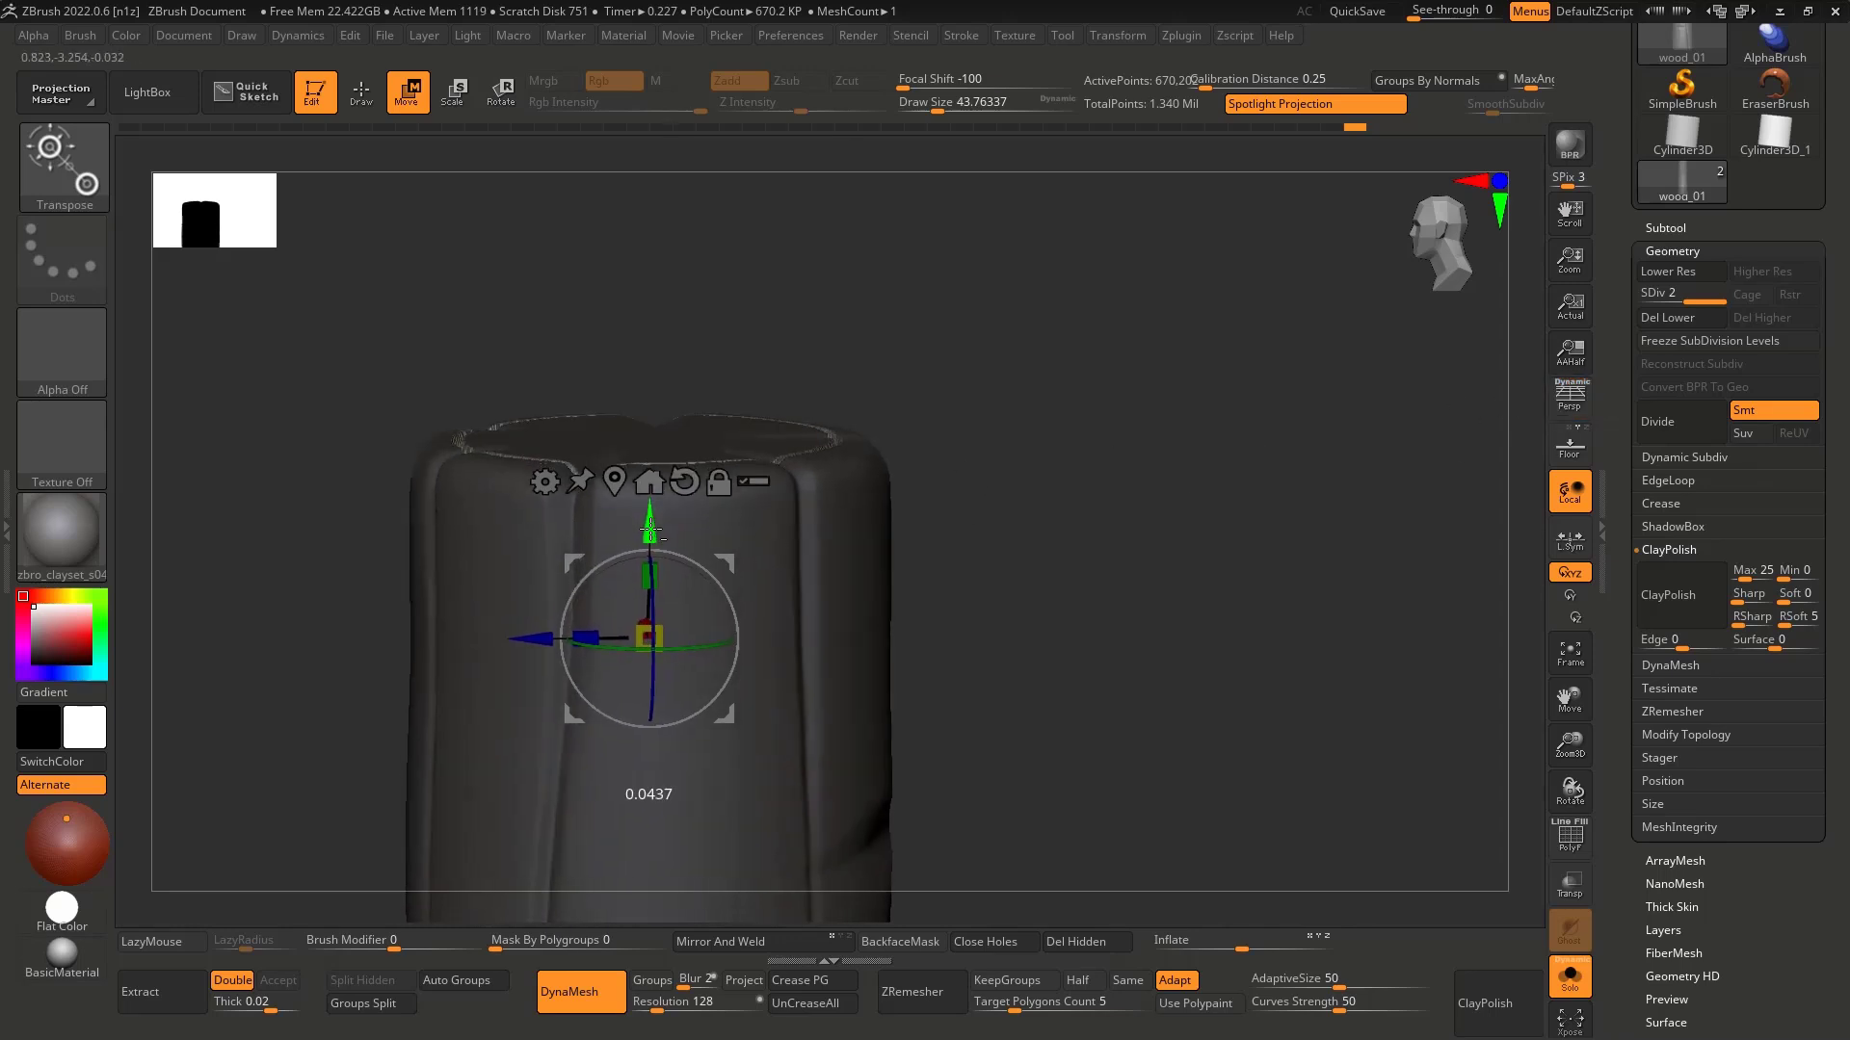
{"action": "mouse_move", "coordinate": [651, 528]}
{"action": "right_mouse_down"}
{"action": "mouse_move", "coordinate": [776, 636]}
{"action": "mouse_move", "coordinate": [797, 624]}
{"action": "mouse_move", "coordinate": [801, 704]}
{"action": "mouse_move", "coordinate": [838, 631]}
{"action": "right_mouse_up"}
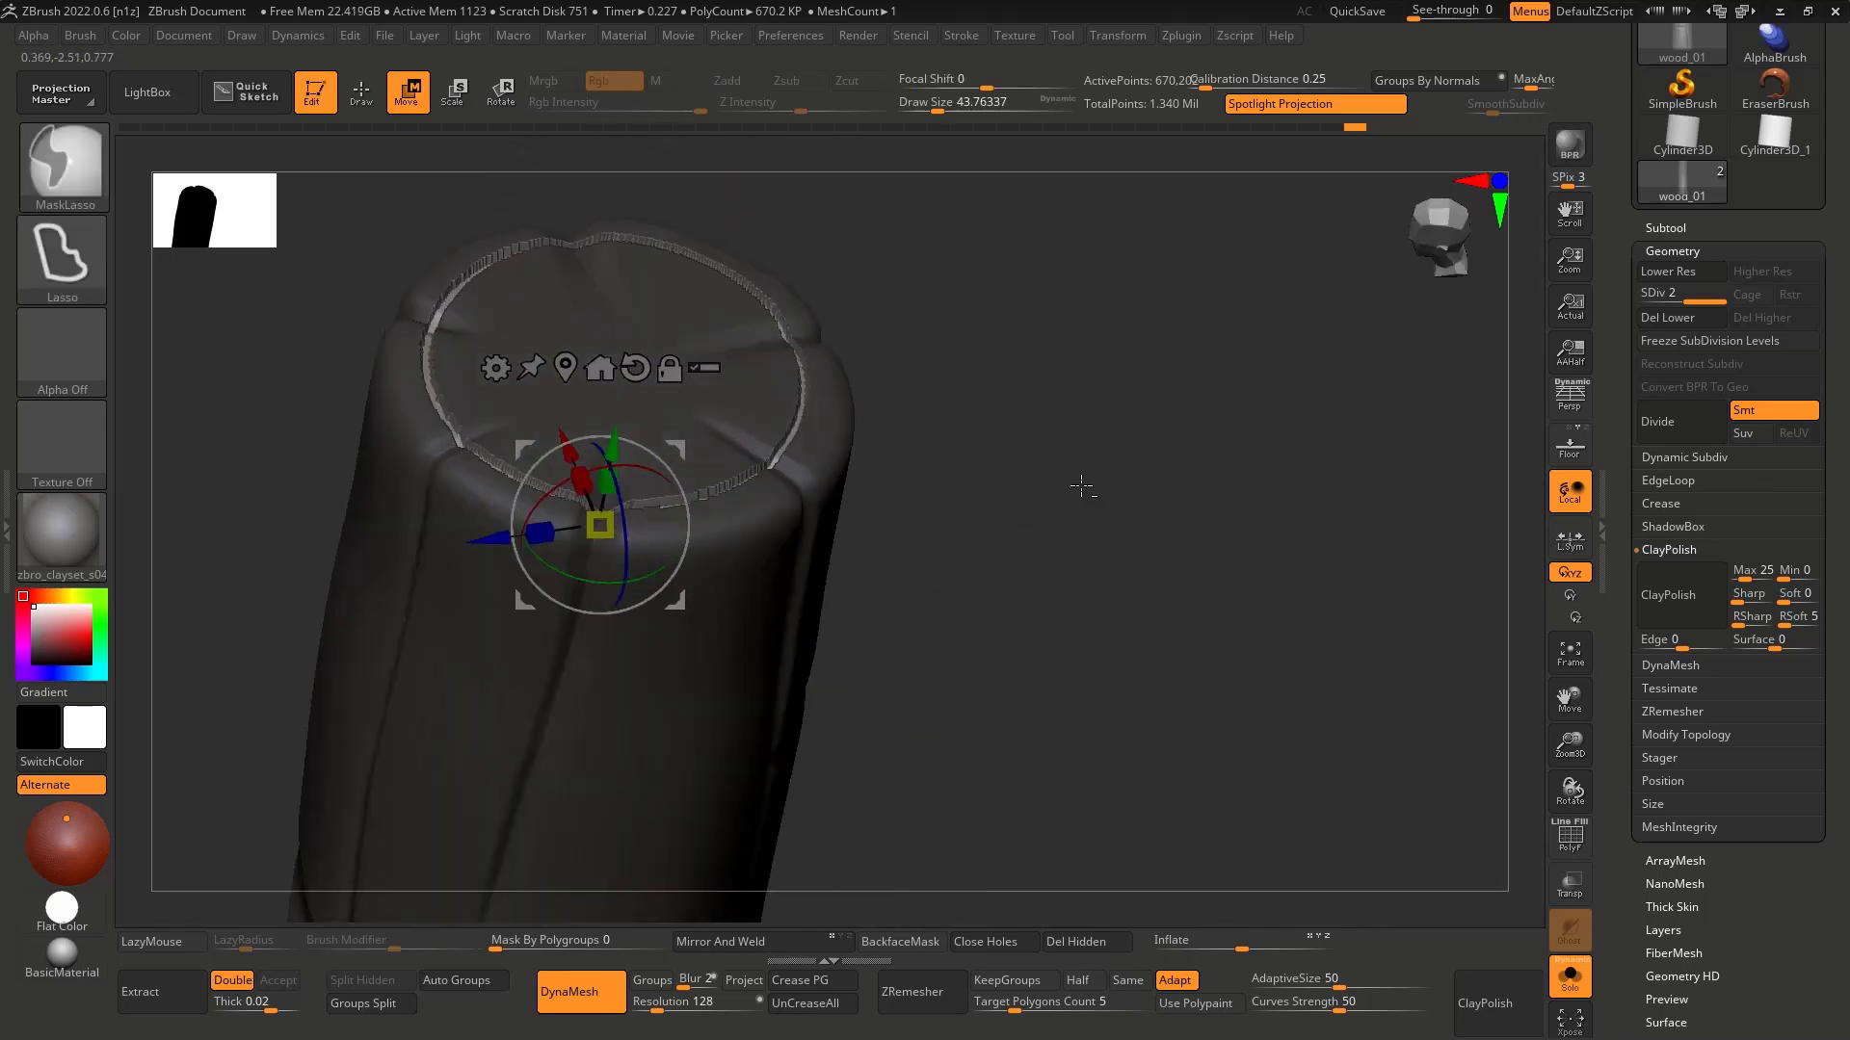
Step: Try clearing the mask around the shifted ring, and revert the shift on the log's end
{"action": "left_click_drag", "start_coordinate": [1081, 485], "coordinate": [1069, 636], "text": "ctrl"}
{"action": "right_click_drag", "start_coordinate": [1028, 574], "coordinate": [954, 409]}
{"action": "key", "text": "shift+f"}
{"action": "key", "text": "f"}
{"action": "key", "text": "shift+f"}
{"action": "key", "text": "q"}
{"action": "mouse_move", "coordinate": [953, 409]}
{"action": "right_mouse_down", "text": "shift"}
{"action": "mouse_move", "coordinate": [982, 417]}
{"action": "mouse_move", "coordinate": [1053, 582]}
{"action": "right_mouse_up", "text": "shift"}
{"action": "mouse_move", "coordinate": [986, 515]}
{"action": "right_mouse_down", "text": "alt"}
{"action": "mouse_move", "coordinate": [934, 616]}
{"action": "mouse_move", "coordinate": [813, 640]}
{"action": "mouse_move", "coordinate": [842, 520]}
{"action": "mouse_move", "coordinate": [836, 573]}
{"action": "mouse_move", "coordinate": [826, 536]}
{"action": "mouse_move", "coordinate": [876, 640]}
{"action": "right_mouse_up", "text": "alt"}
Step: Adjust the mask on the log's end face and clear it completely
{"action": "left_click", "coordinate": [842, 521], "text": "ctrl"}
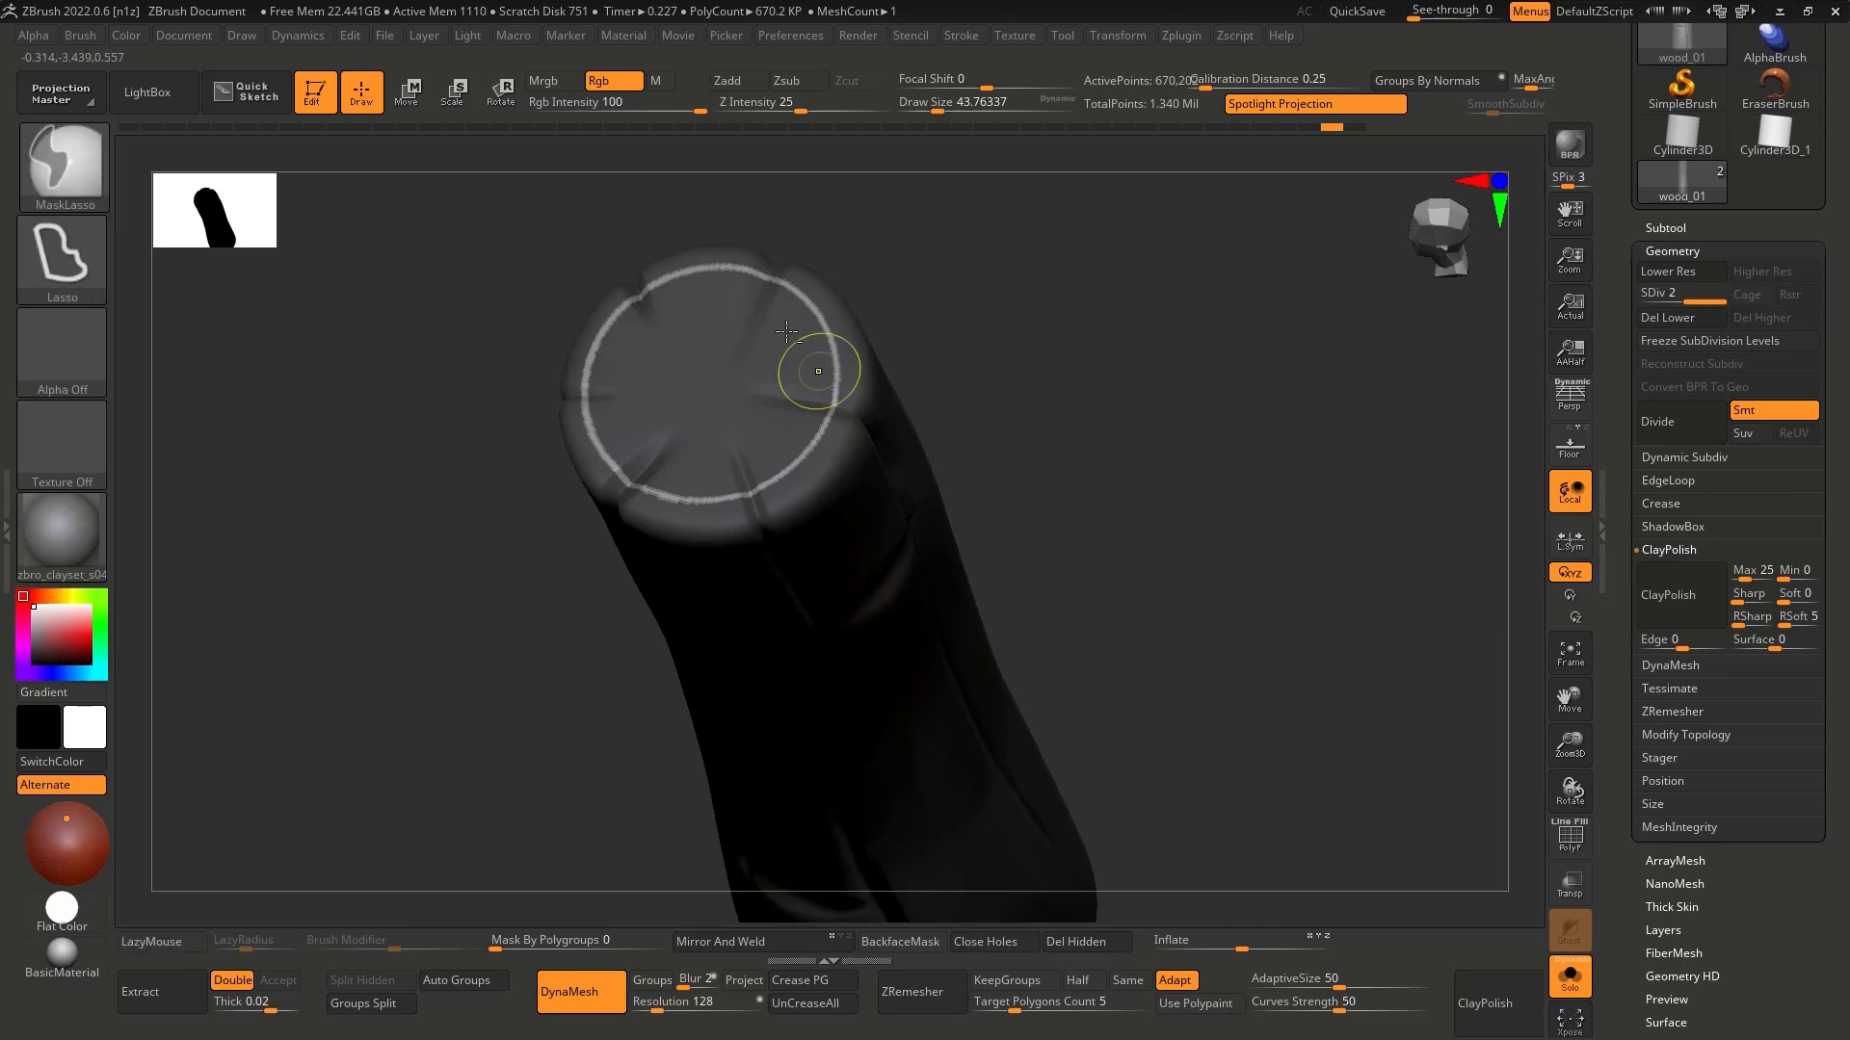
{"action": "left_click_drag", "start_coordinate": [787, 331], "coordinate": [811, 358], "text": "ctrl+alt"}
{"action": "right_click_drag", "start_coordinate": [811, 358], "coordinate": [876, 417]}
{"action": "right_click_drag", "start_coordinate": [804, 472], "coordinate": [803, 527], "text": "alt"}
{"action": "left_click", "coordinate": [998, 455], "text": "ctrl"}
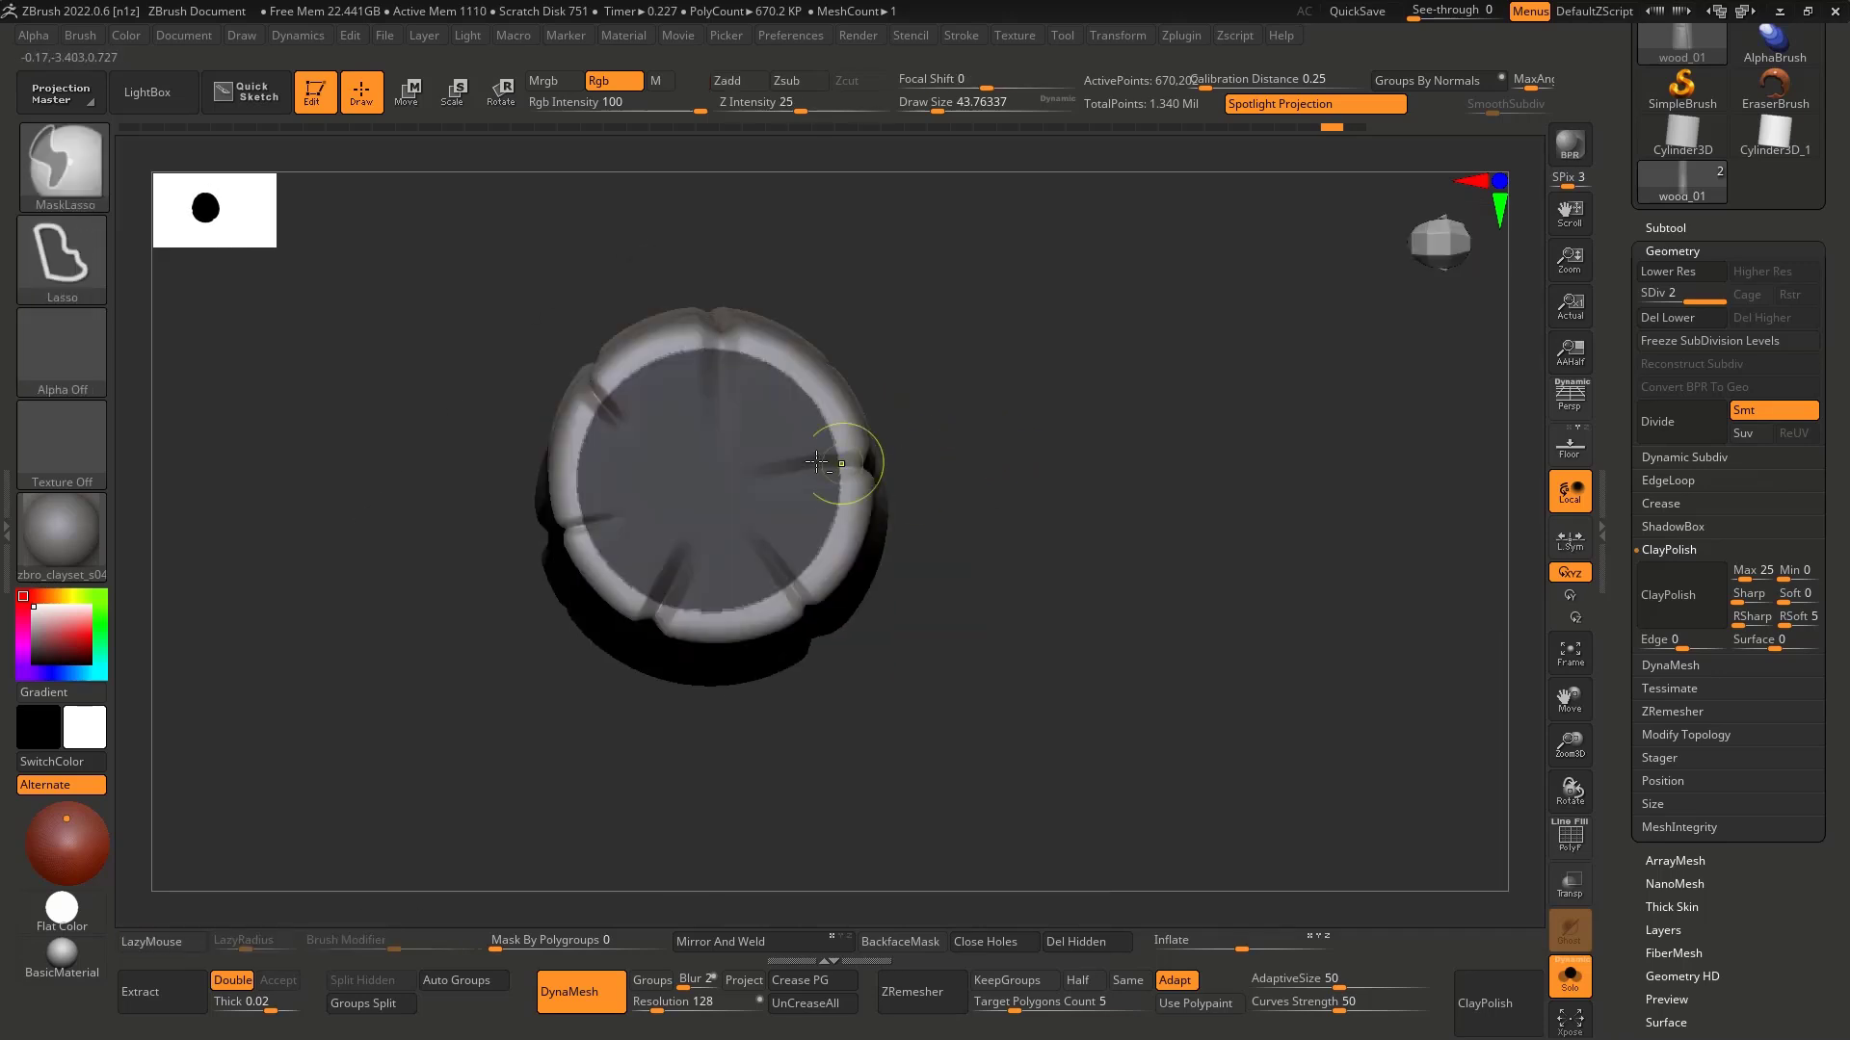
{"action": "left_click_drag", "start_coordinate": [949, 438], "coordinate": [974, 507], "text": "ctrl"}
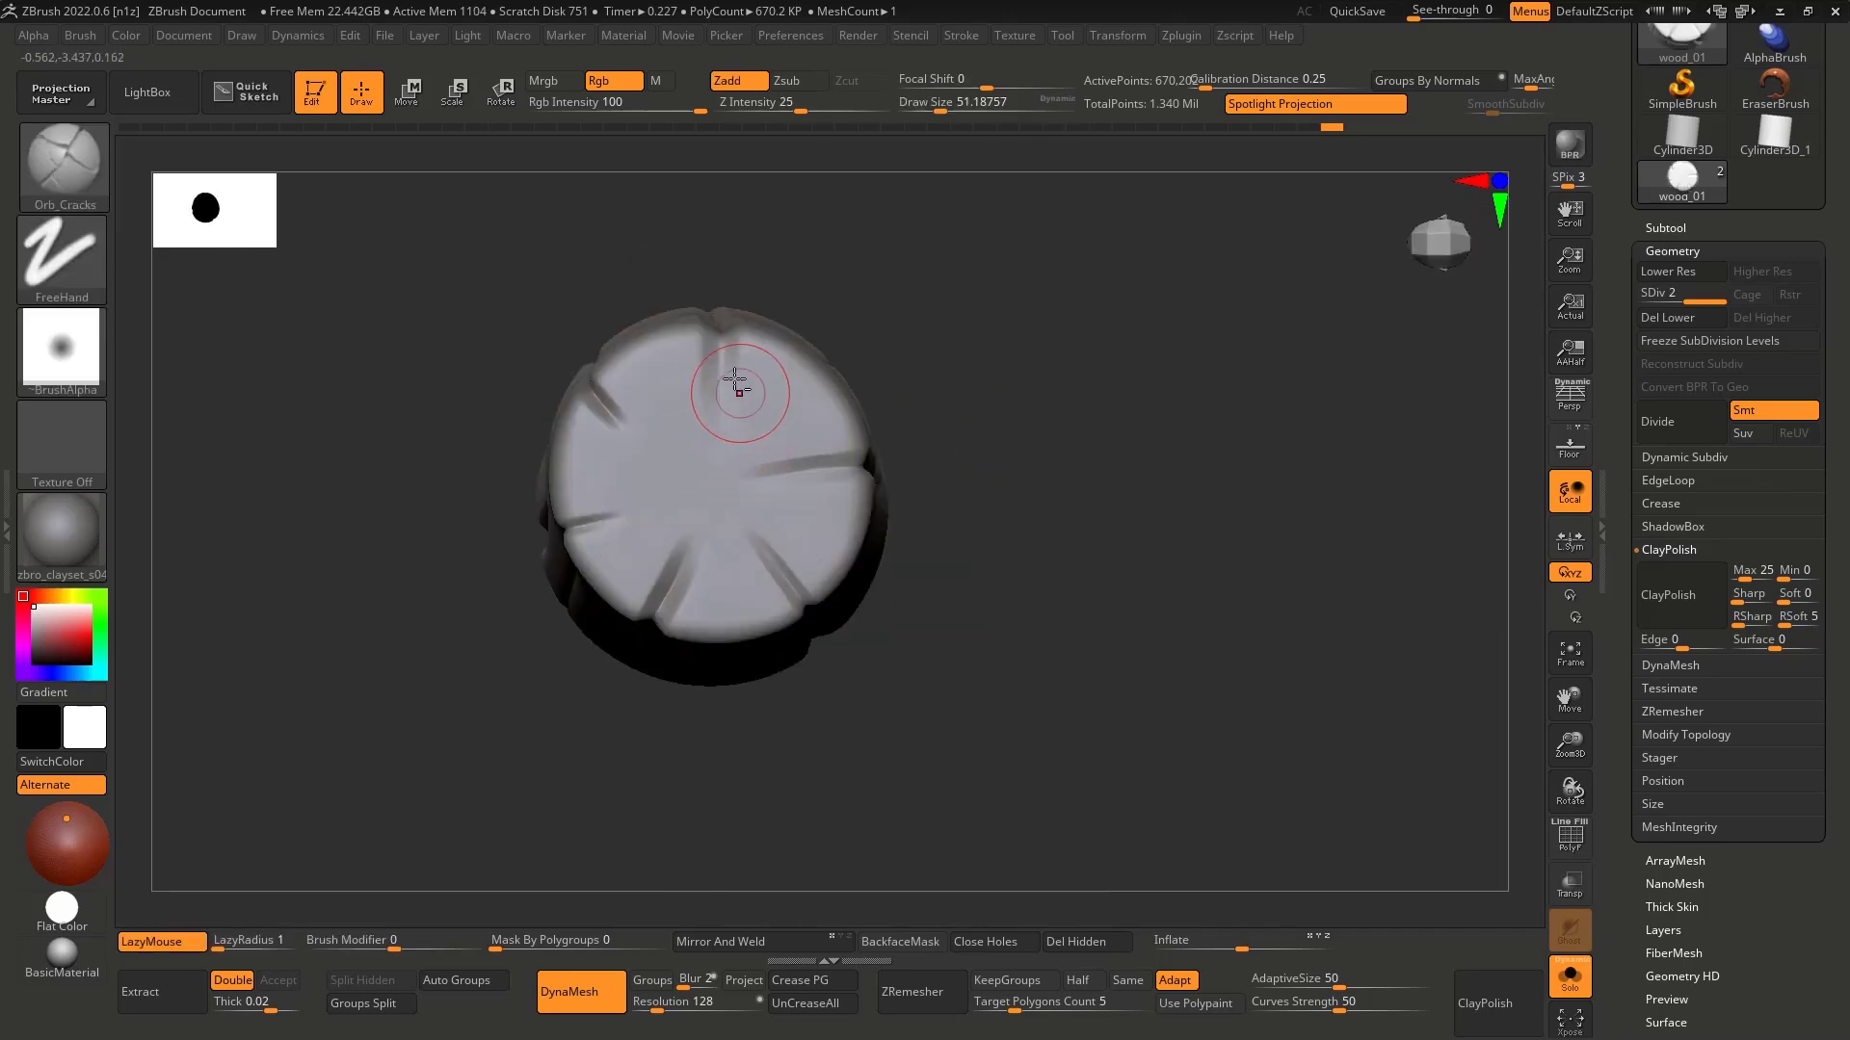
Step: Carve an outer growth ring just inside the rim of the log's end face with the Orb_Cracks brush
{"action": "left_click_drag", "start_coordinate": [616, 539], "coordinate": [637, 536]}
{"action": "key", "text": "ctrl+z"}
{"action": "left_click_drag", "start_coordinate": [734, 360], "coordinate": [665, 367]}
{"action": "left_click_drag", "start_coordinate": [620, 518], "coordinate": [685, 556]}
{"action": "key", "text": "ctrl+z"}
{"action": "left_click_drag", "start_coordinate": [722, 351], "coordinate": [633, 389]}
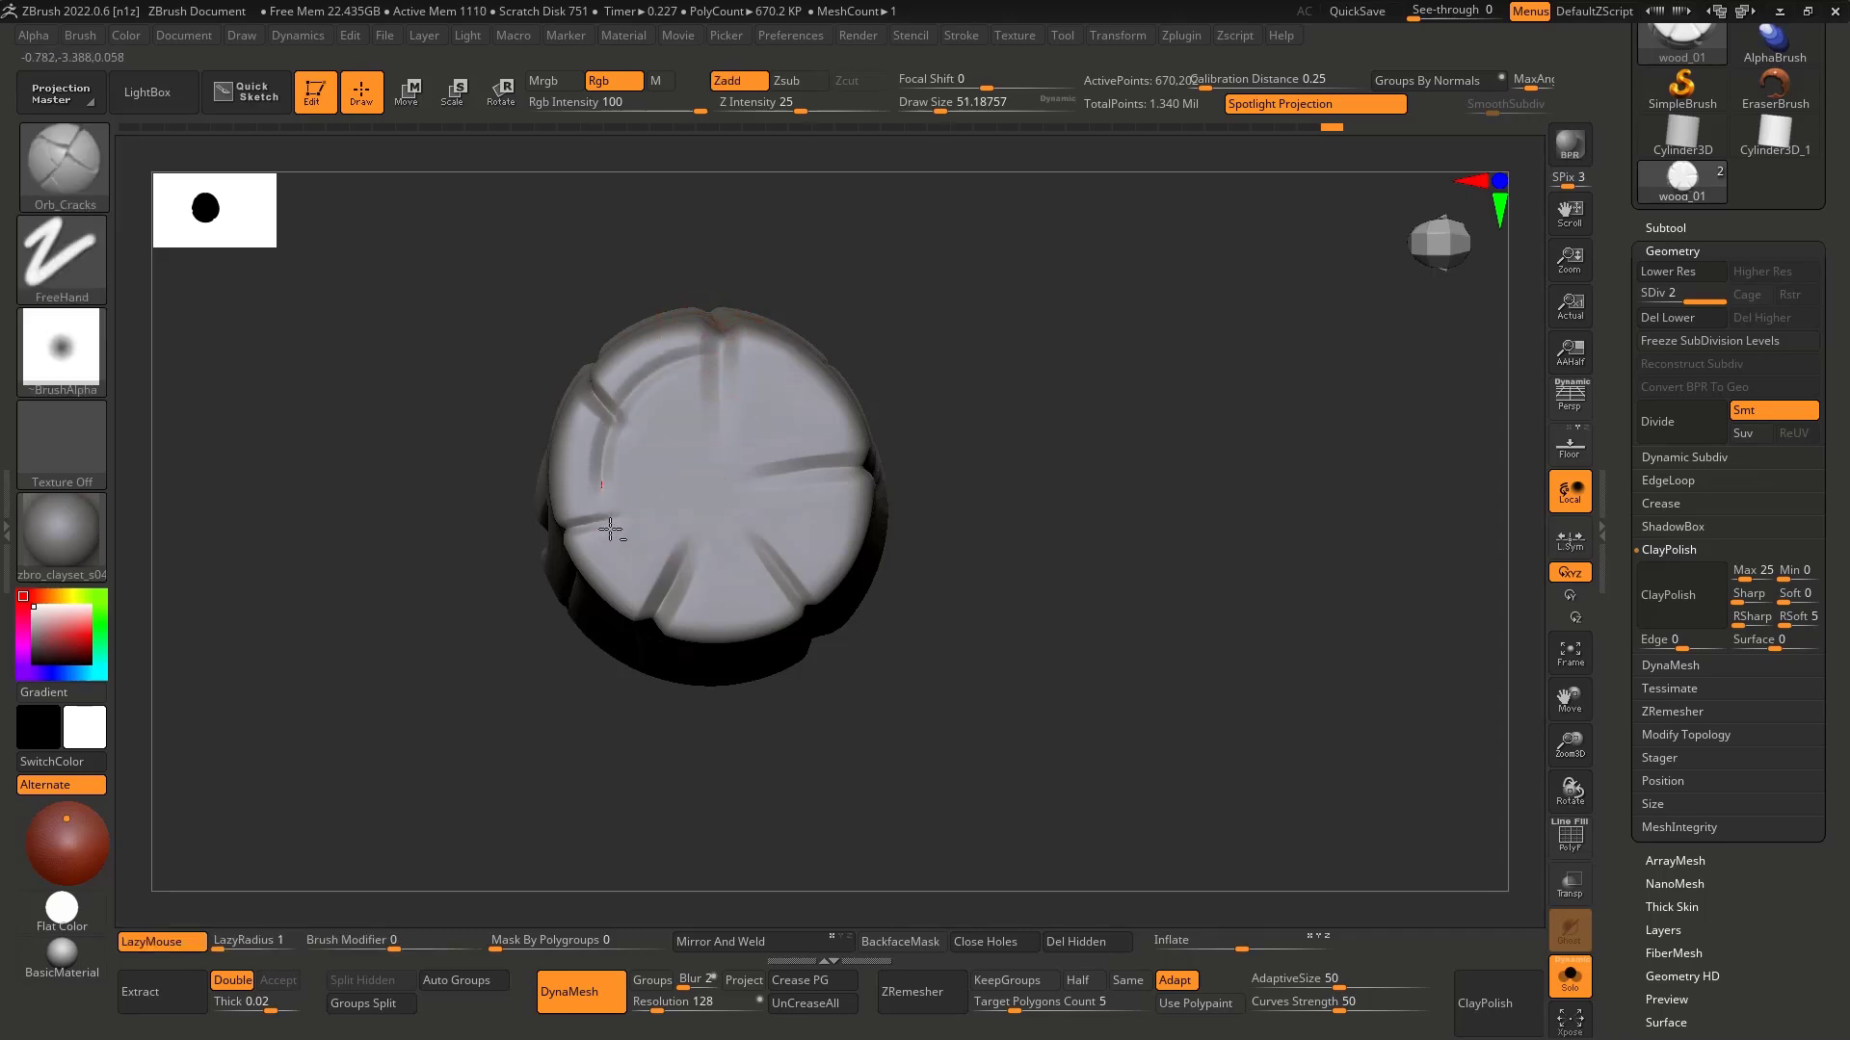
{"action": "key", "text": "ctrl+z"}
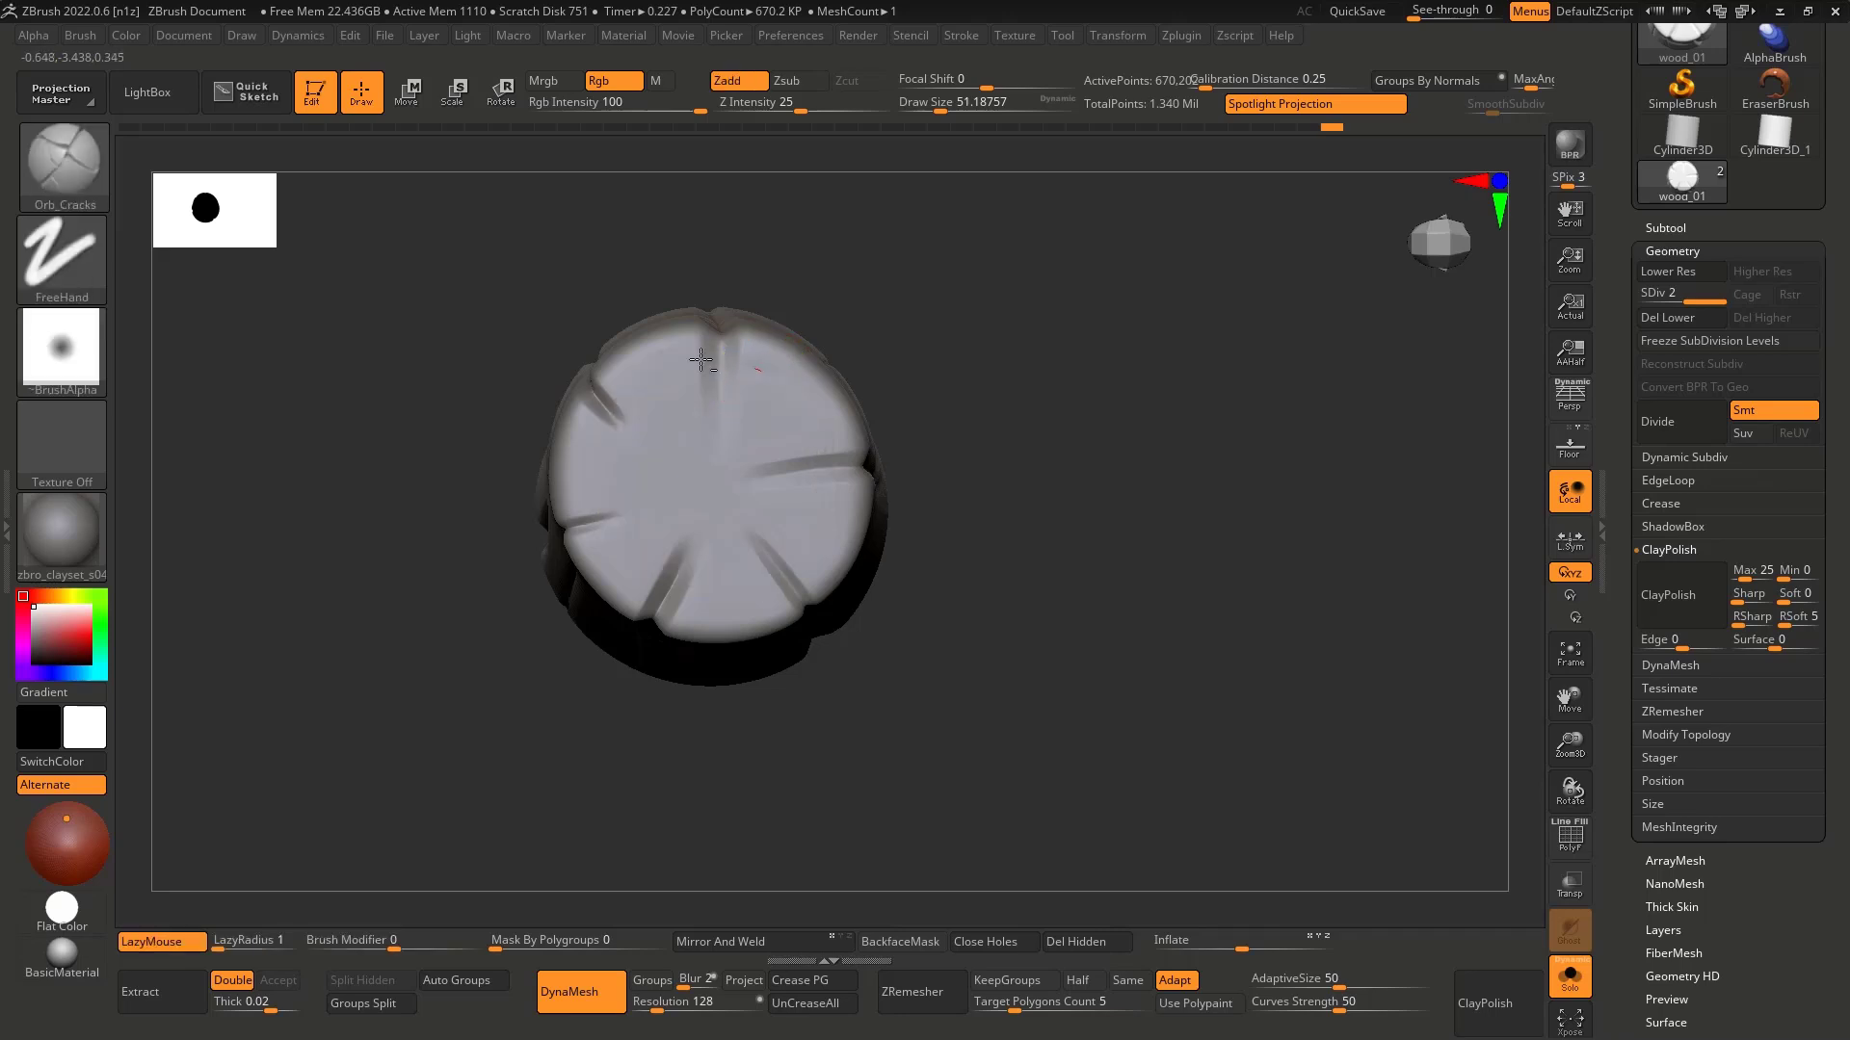
{"action": "key", "text": "ctrl+z"}
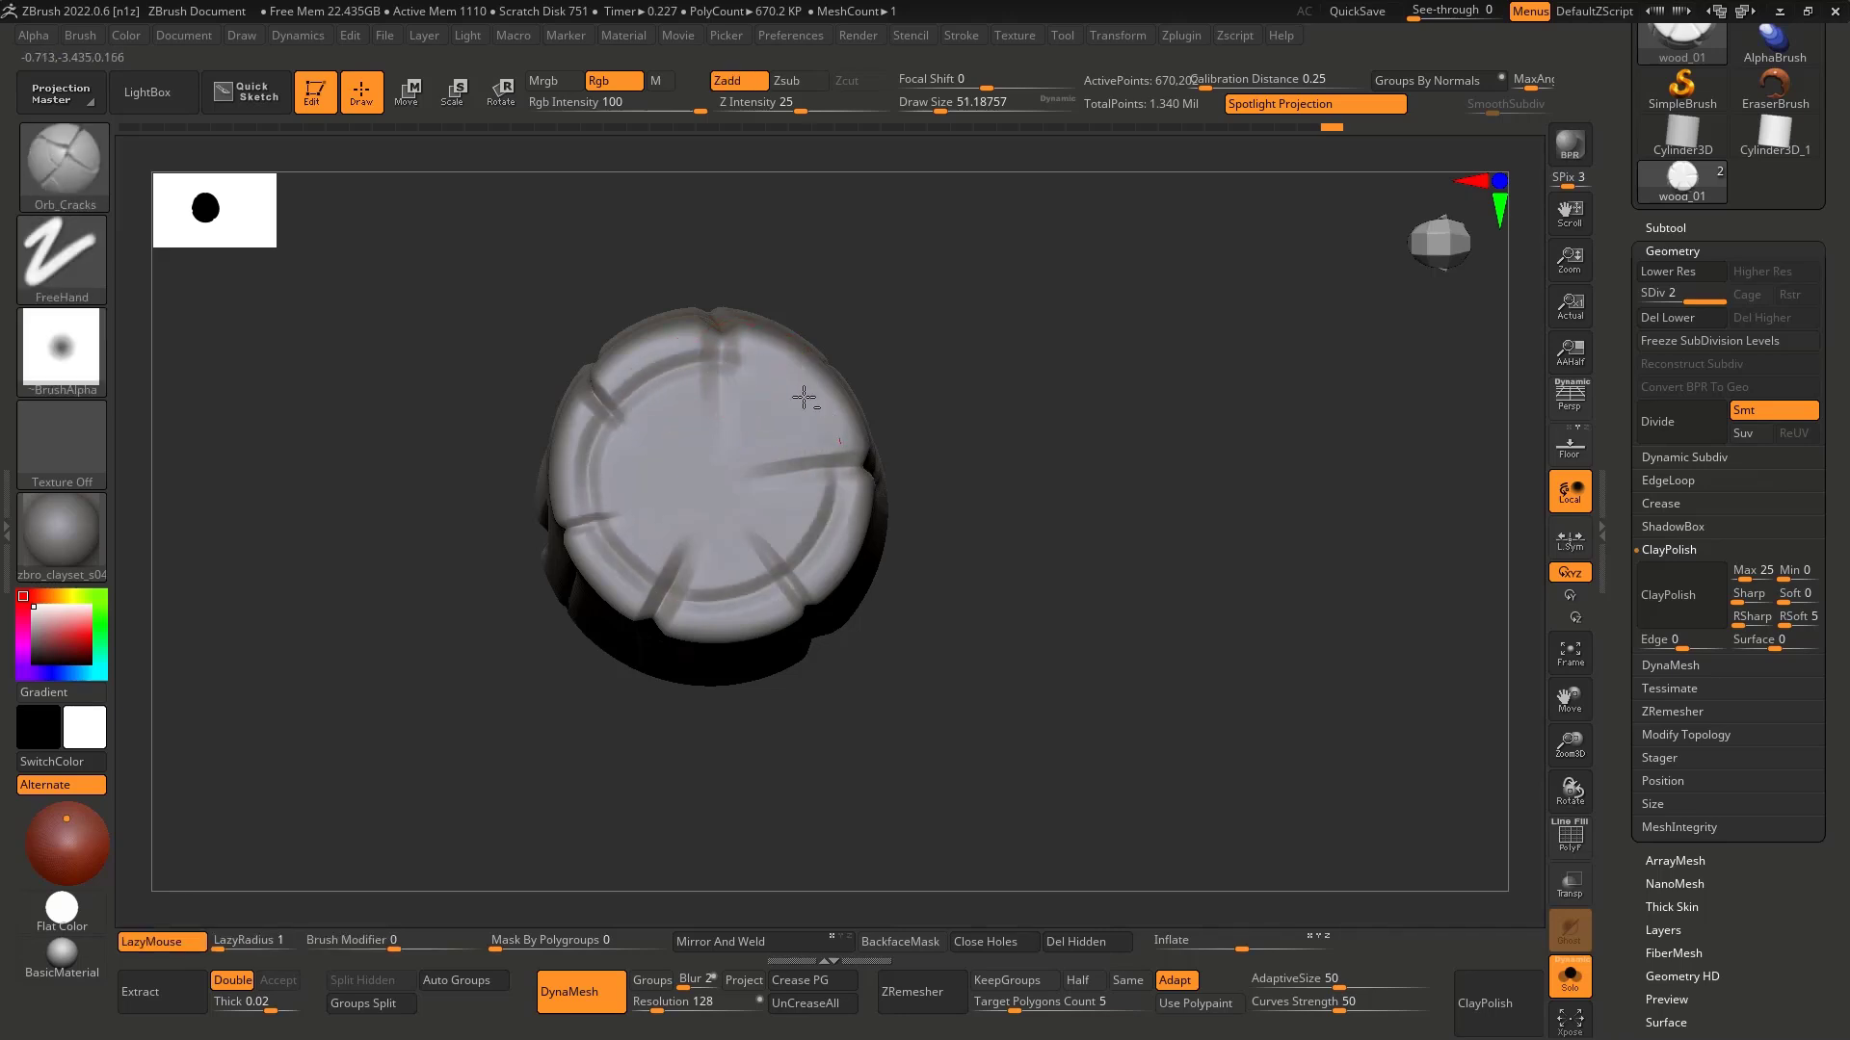
Step: Set the draw size to about 39 and deepen the outer growth ring's groove on the end face
{"action": "mouse_move", "coordinate": [833, 369]}
{"action": "right_mouse_down"}
{"action": "mouse_move", "coordinate": [858, 328]}
{"action": "mouse_move", "coordinate": [824, 322]}
{"action": "mouse_move", "coordinate": [778, 416]}
{"action": "right_mouse_up"}
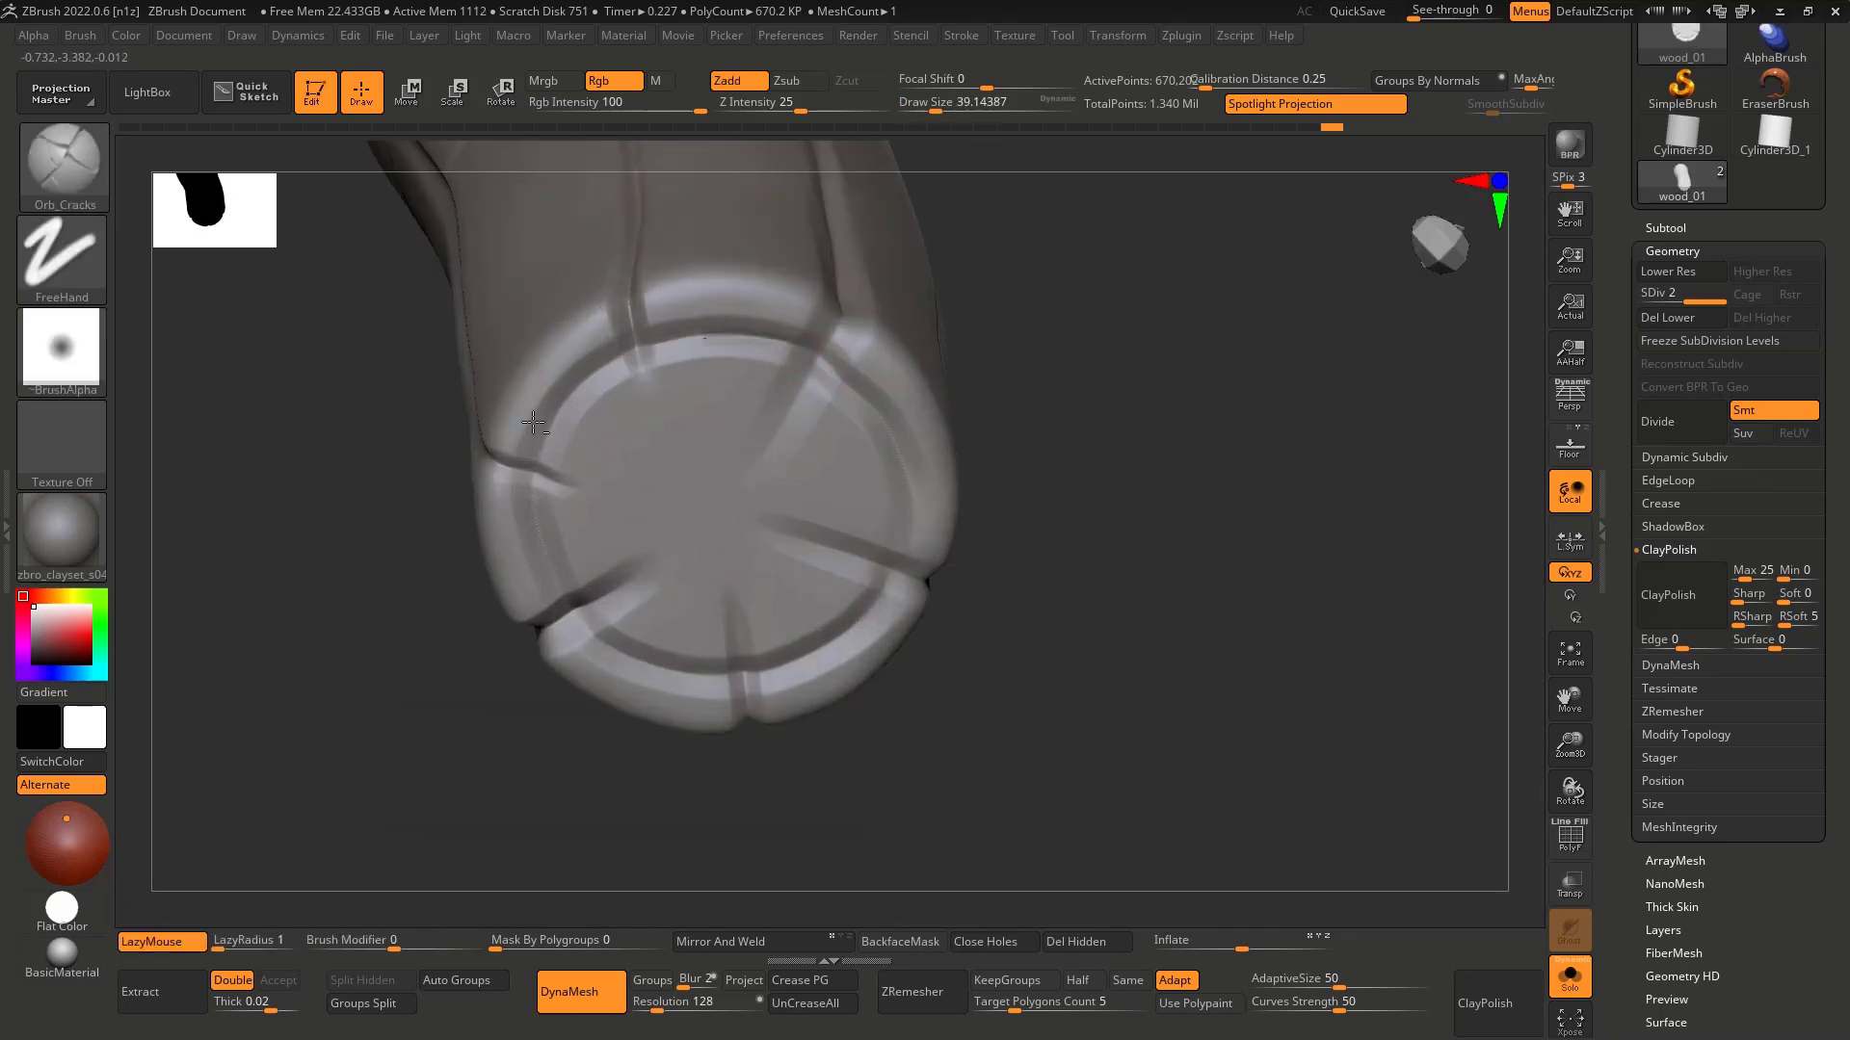
{"action": "mouse_move", "coordinate": [584, 378]}
{"action": "right_mouse_down"}
{"action": "mouse_move", "coordinate": [613, 361]}
{"action": "mouse_move", "coordinate": [624, 419]}
{"action": "right_mouse_up"}
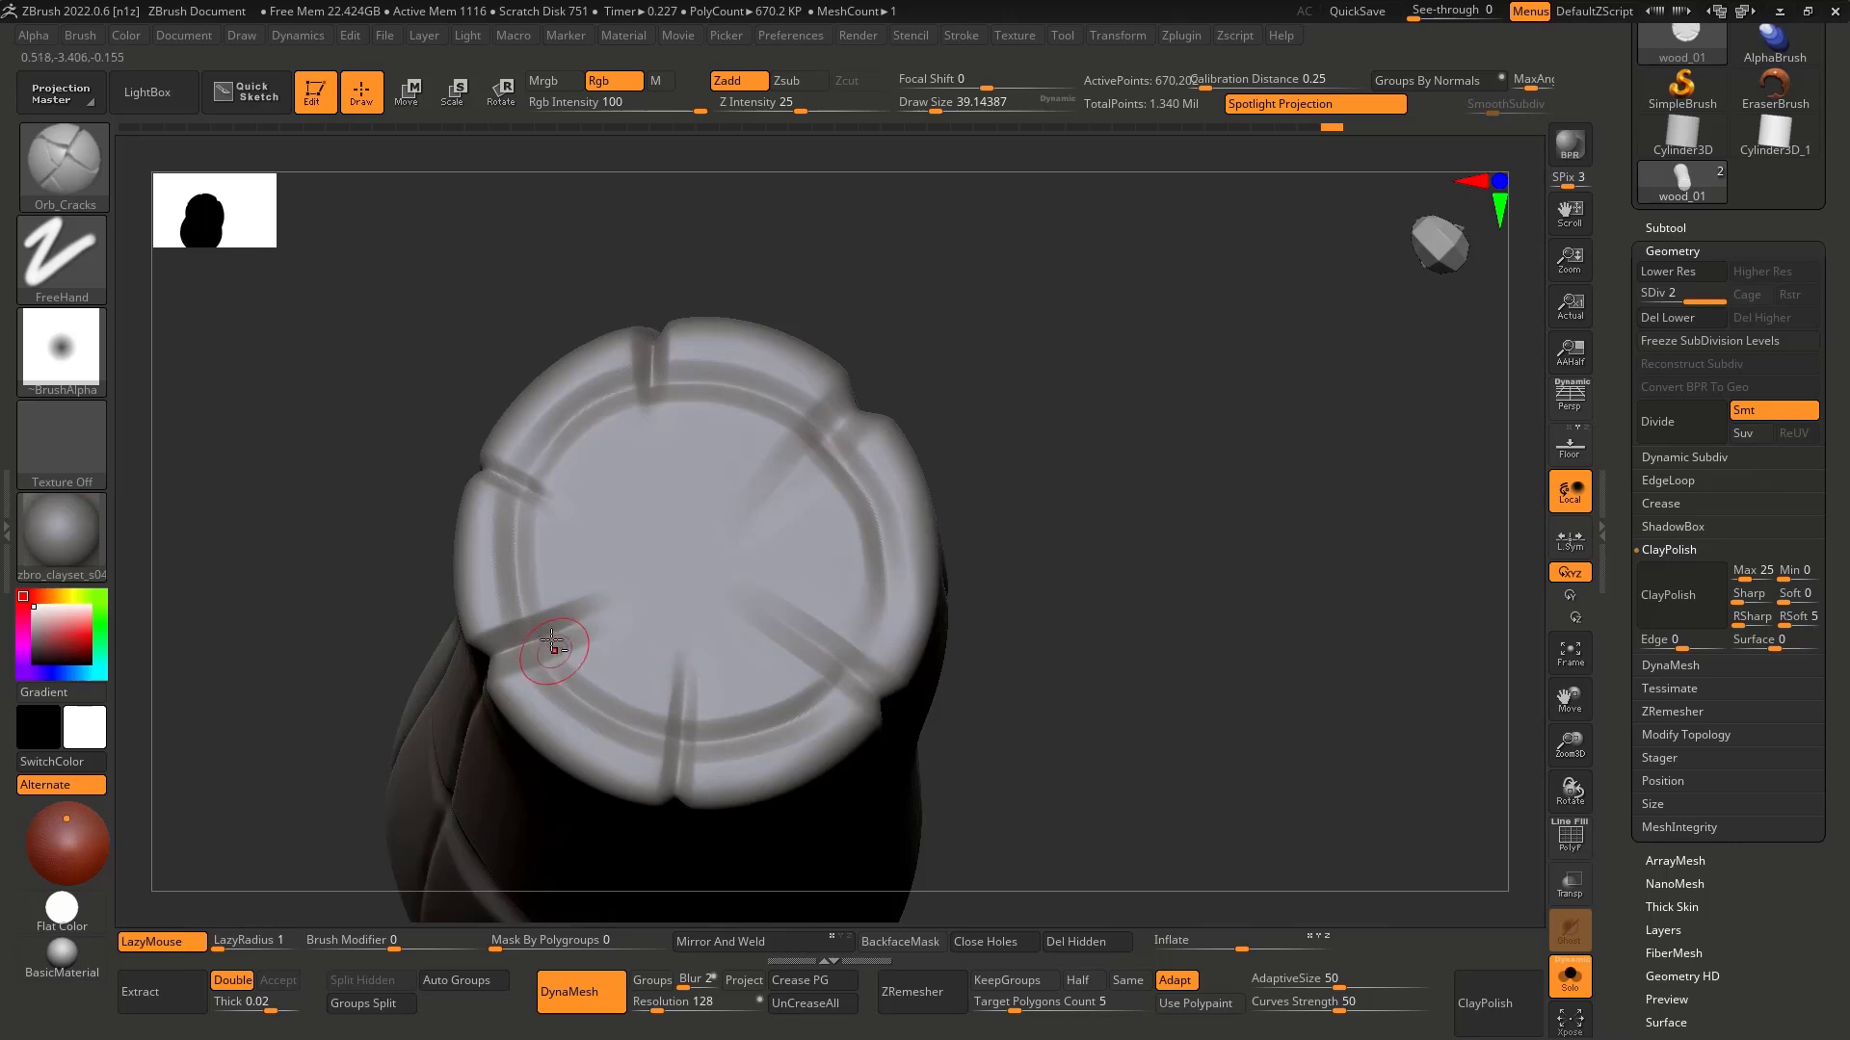
{"action": "key", "text": "ctrl+z"}
{"action": "left_click_drag", "start_coordinate": [532, 635], "coordinate": [706, 720], "text": "alt"}
{"action": "key", "text": "ctrl+z"}
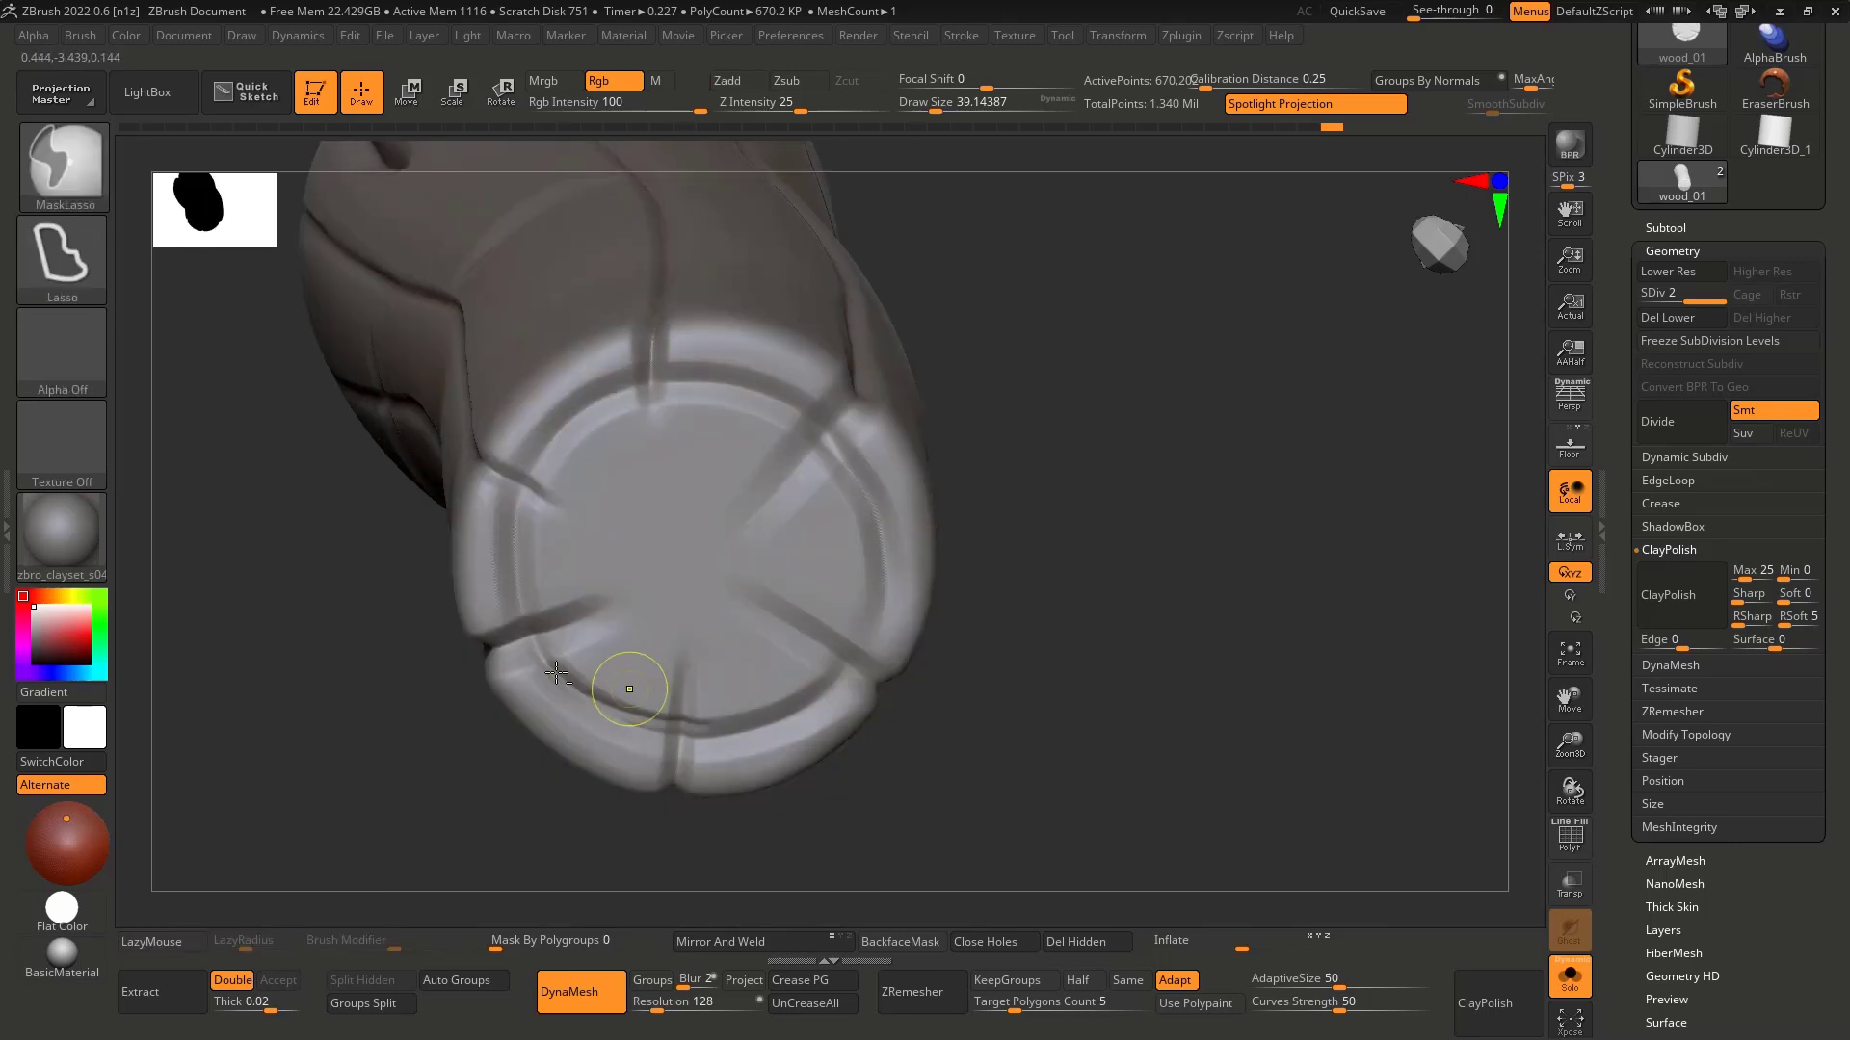
{"action": "left_click_drag", "start_coordinate": [535, 639], "coordinate": [580, 696], "text": "alt"}
{"action": "right_click_drag", "start_coordinate": [594, 676], "coordinate": [588, 668]}
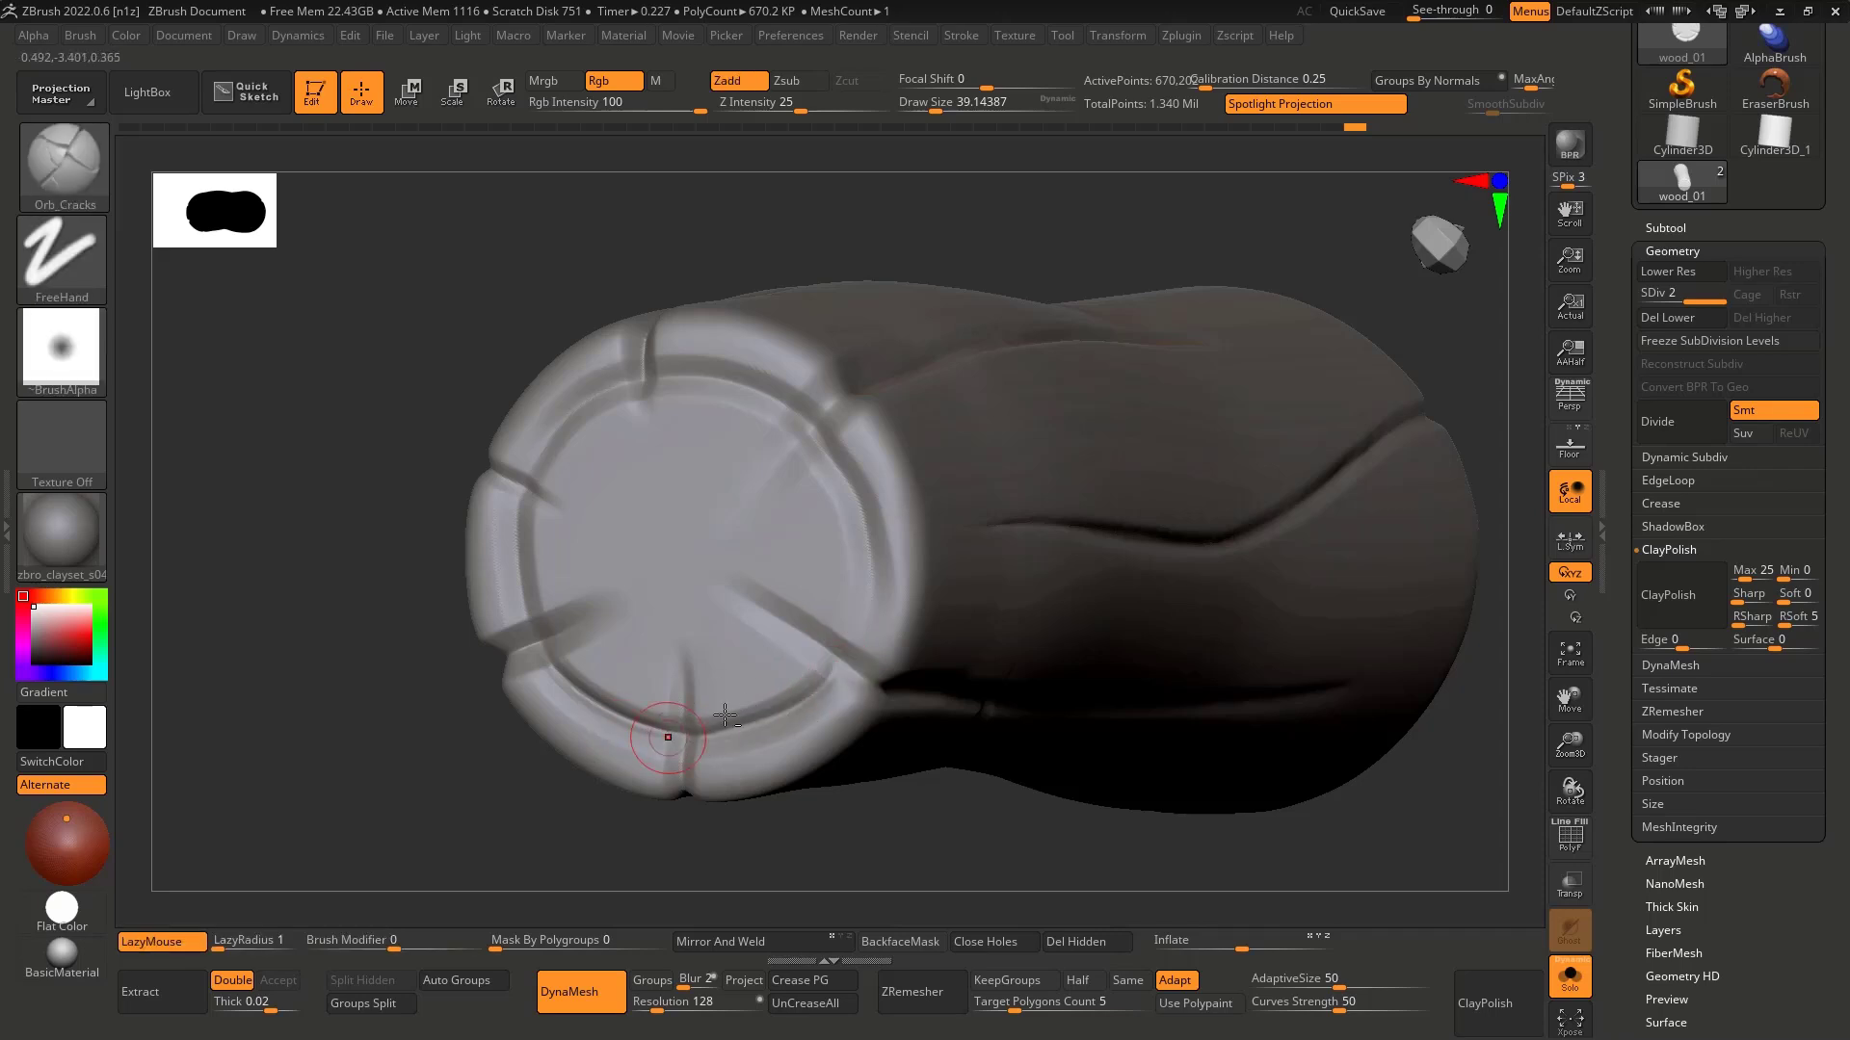
Step: Sharpen the outer growth ring's edge around the remaining sides of the end face, following it between the radial cracks
{"action": "right_click_drag", "start_coordinate": [725, 715], "coordinate": [554, 604]}
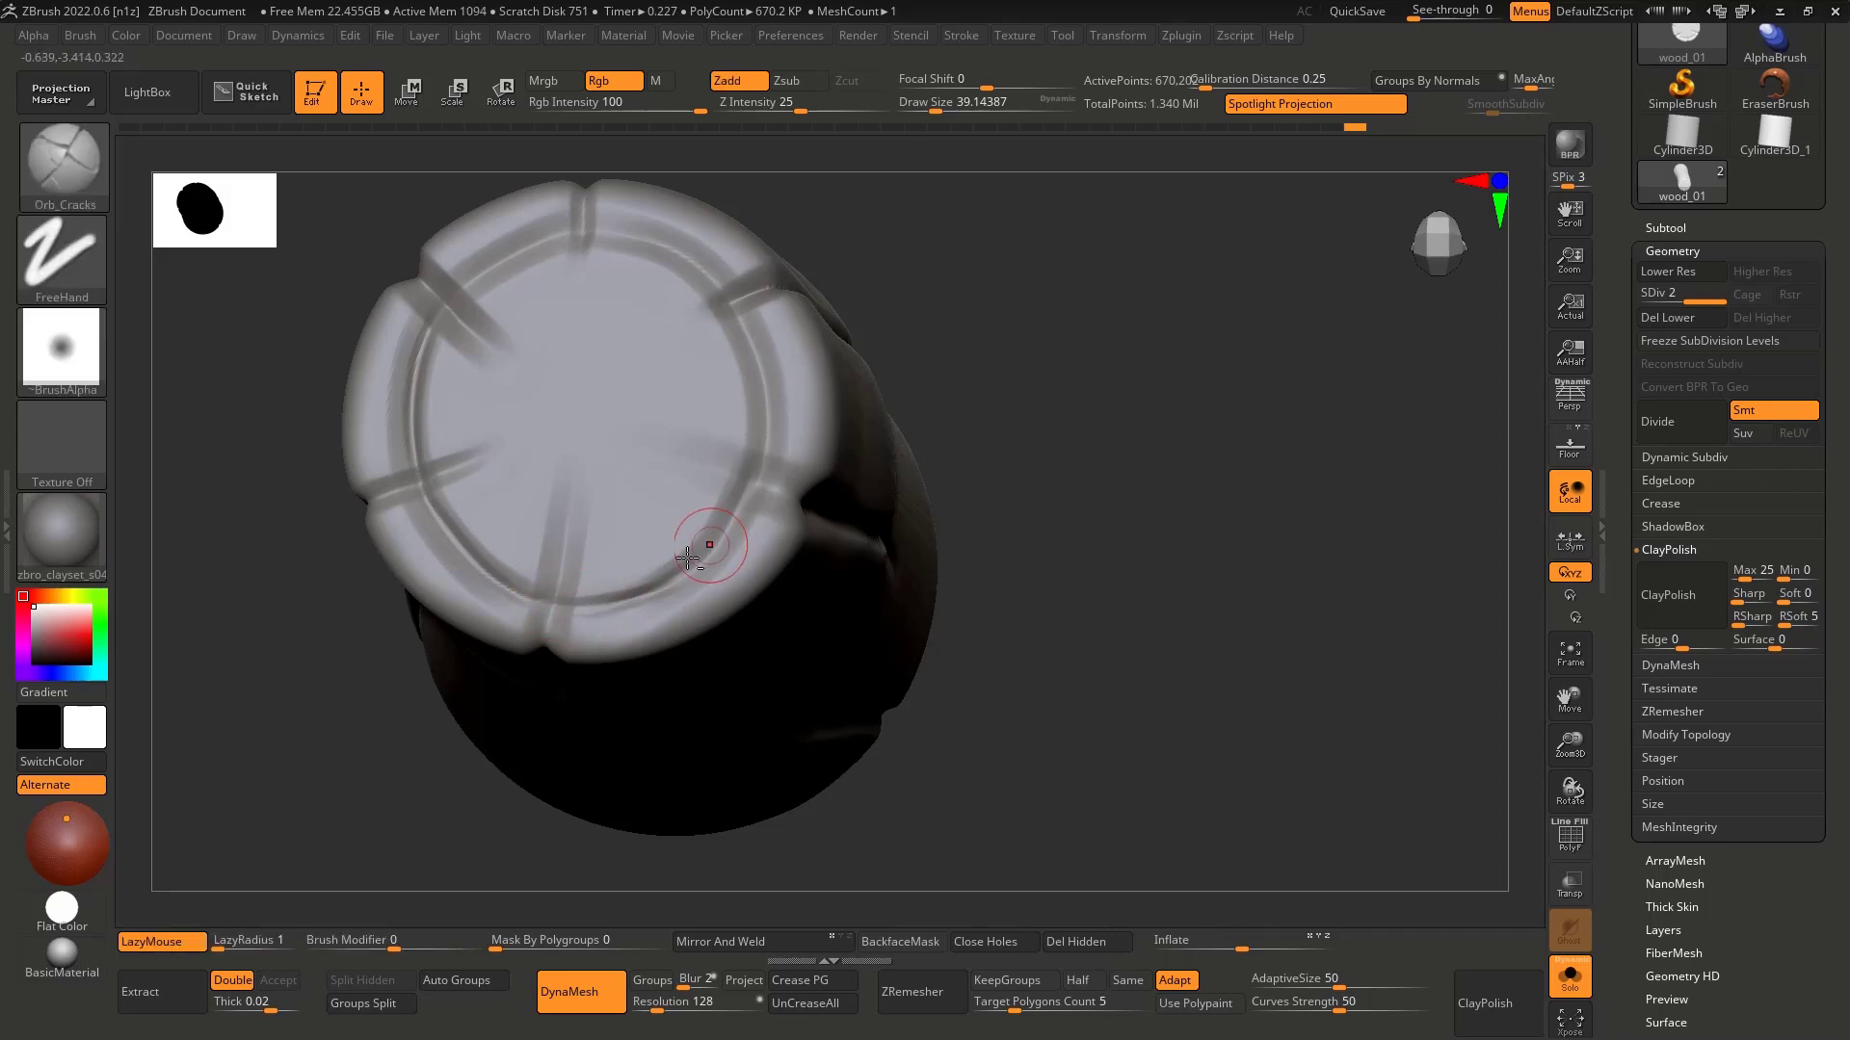
{"action": "right_click_drag", "start_coordinate": [616, 664], "coordinate": [704, 655]}
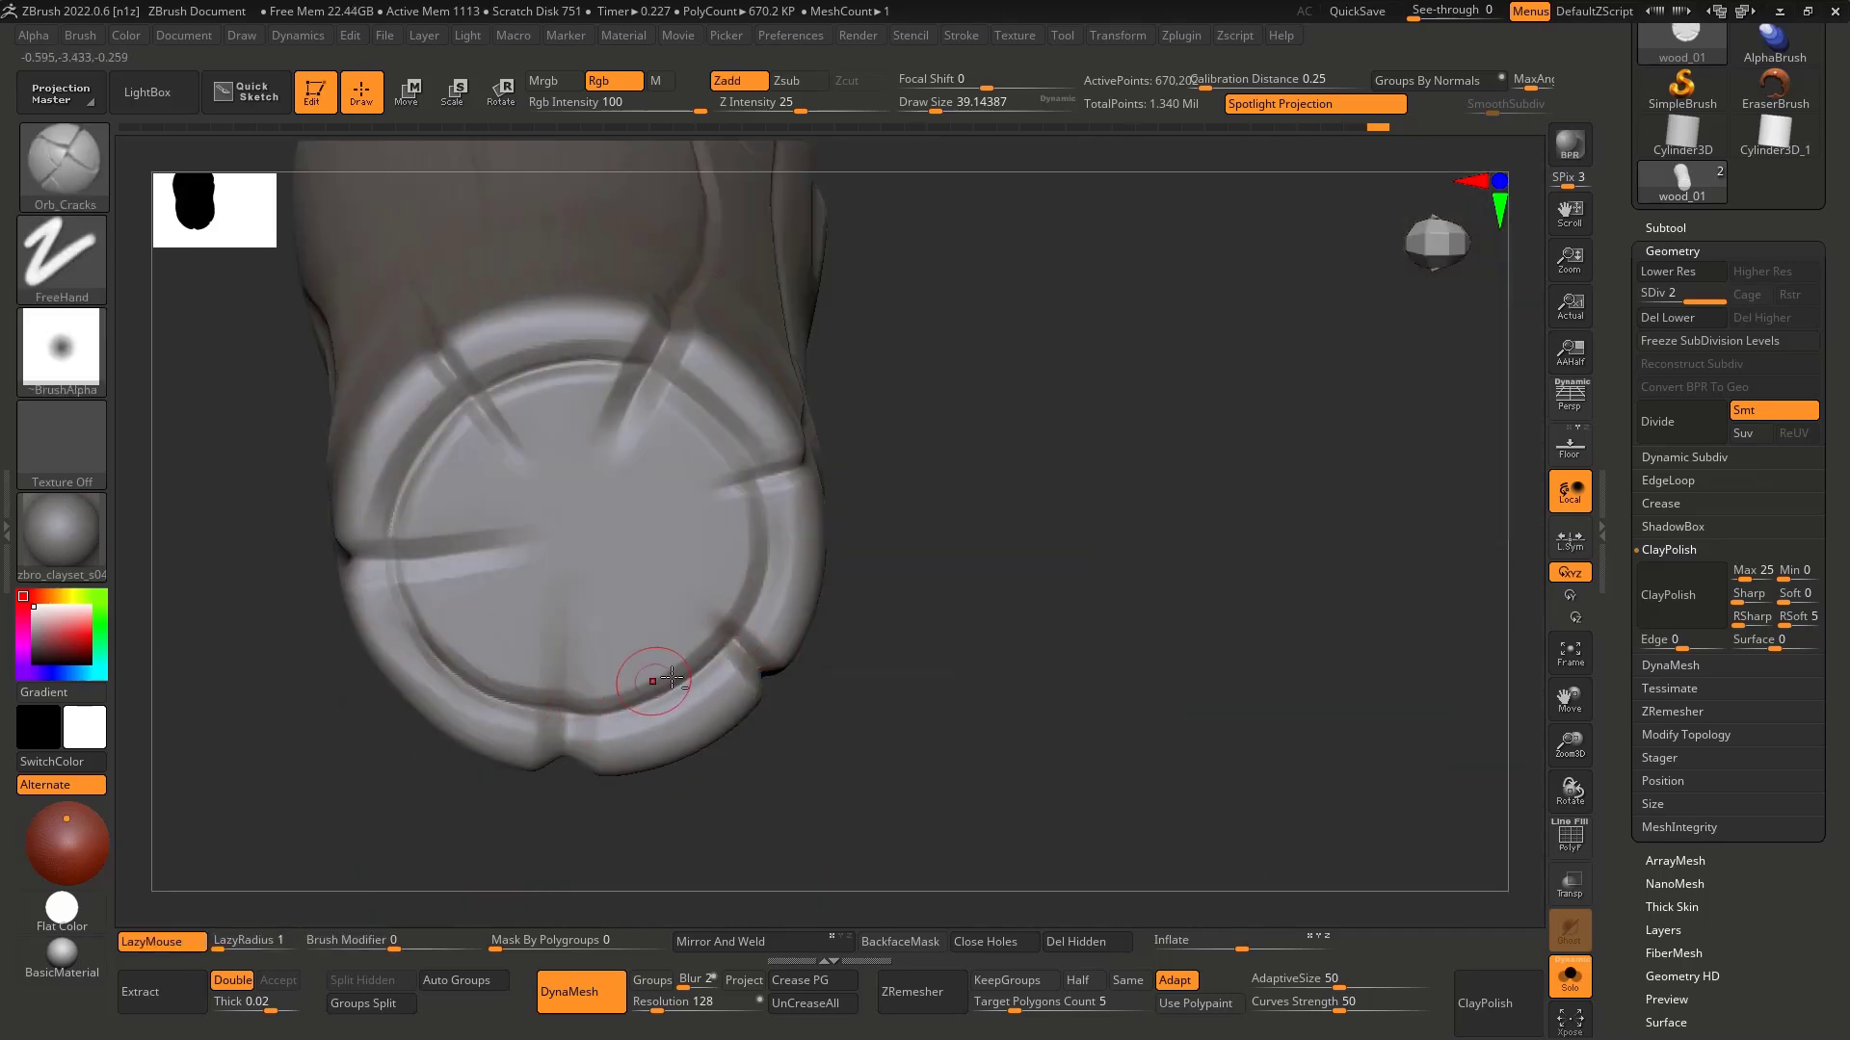
{"action": "right_click_drag", "start_coordinate": [672, 680], "coordinate": [671, 571]}
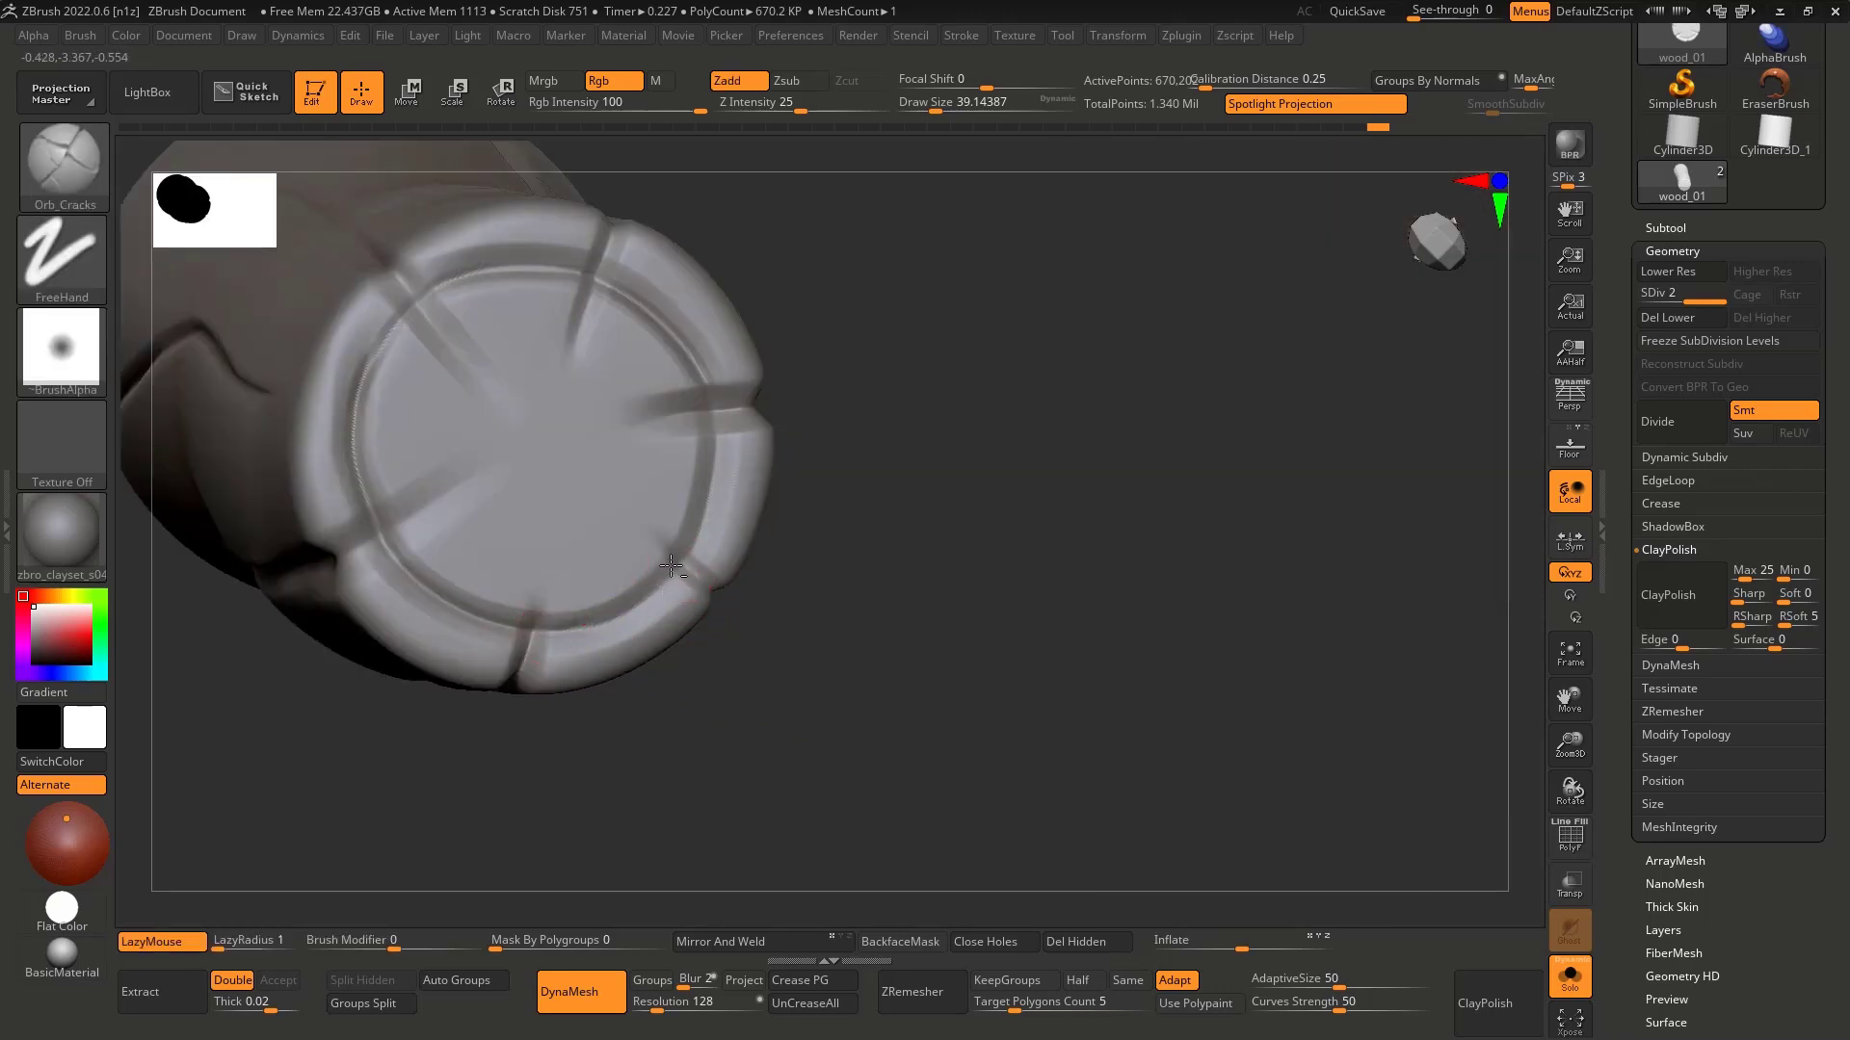
{"action": "right_click_drag", "start_coordinate": [672, 538], "coordinate": [719, 440]}
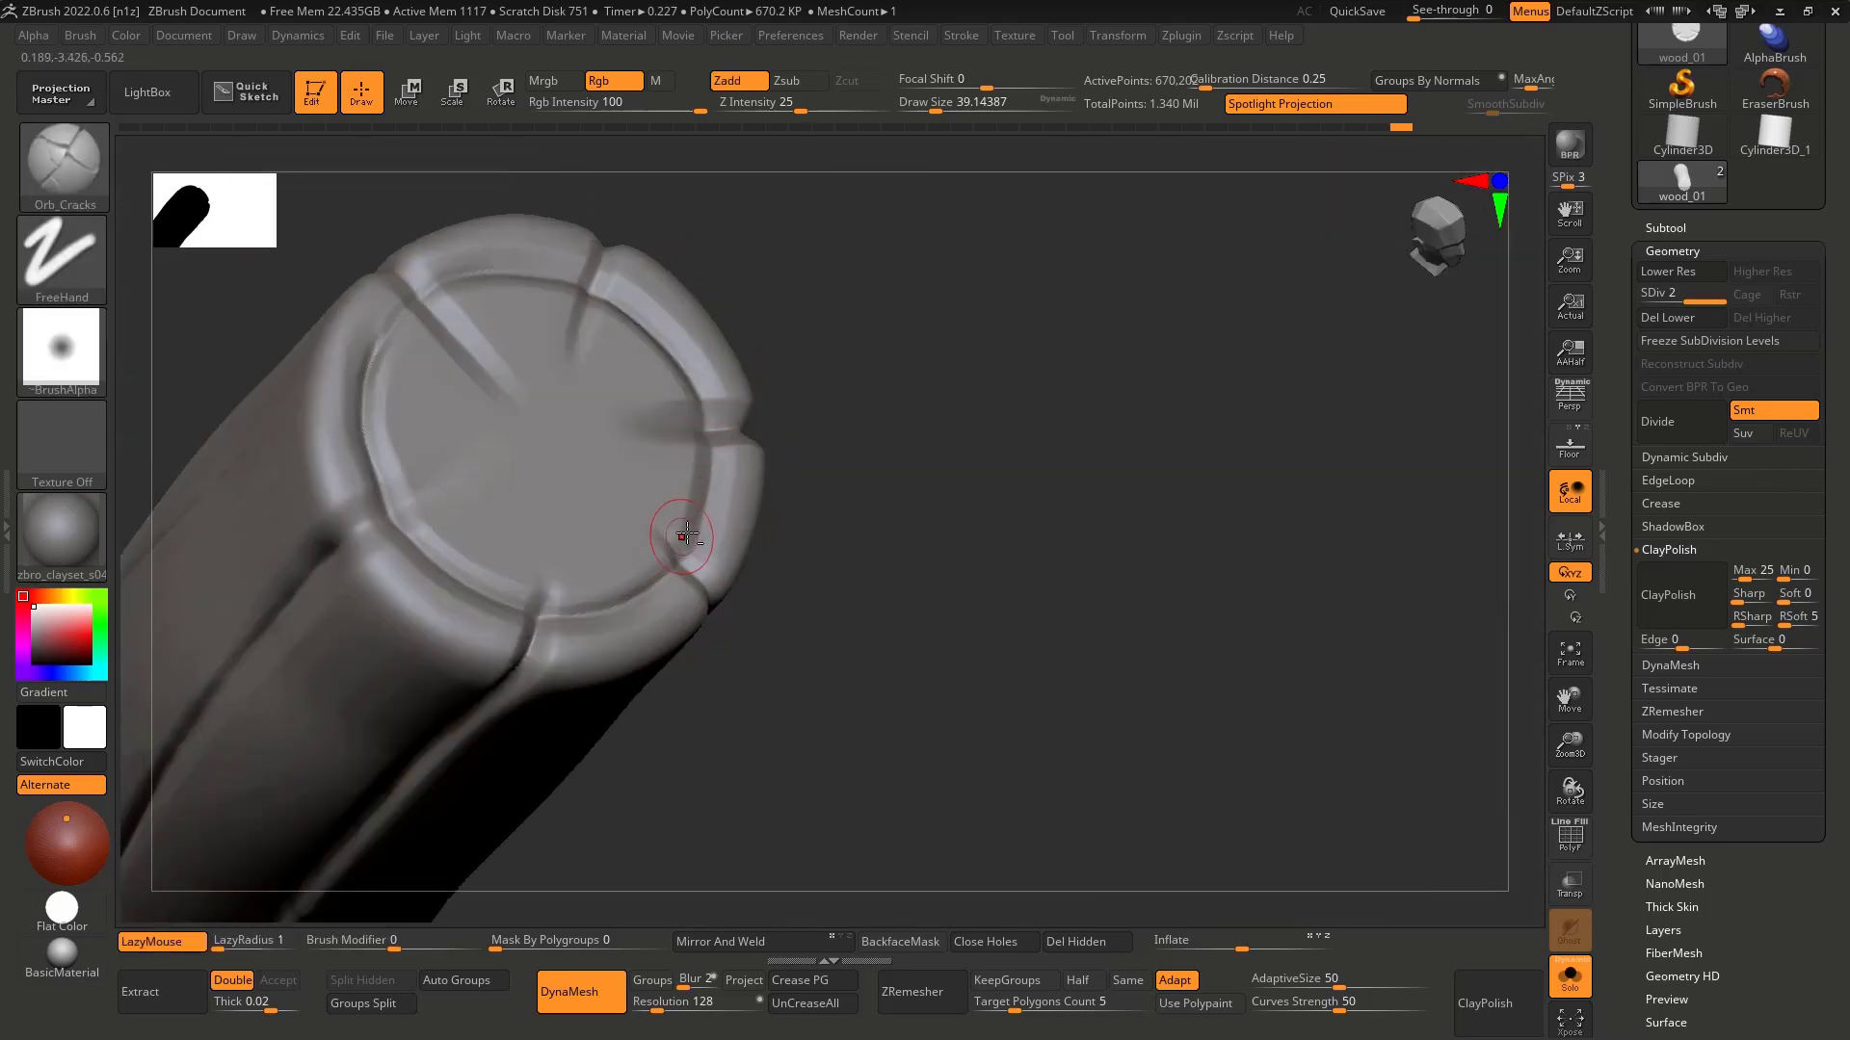
Step: Carve short star-shaped cracks radiating from the centre of the end face, undoing the long crack across it
{"action": "right_click_drag", "start_coordinate": [684, 535], "coordinate": [647, 521]}
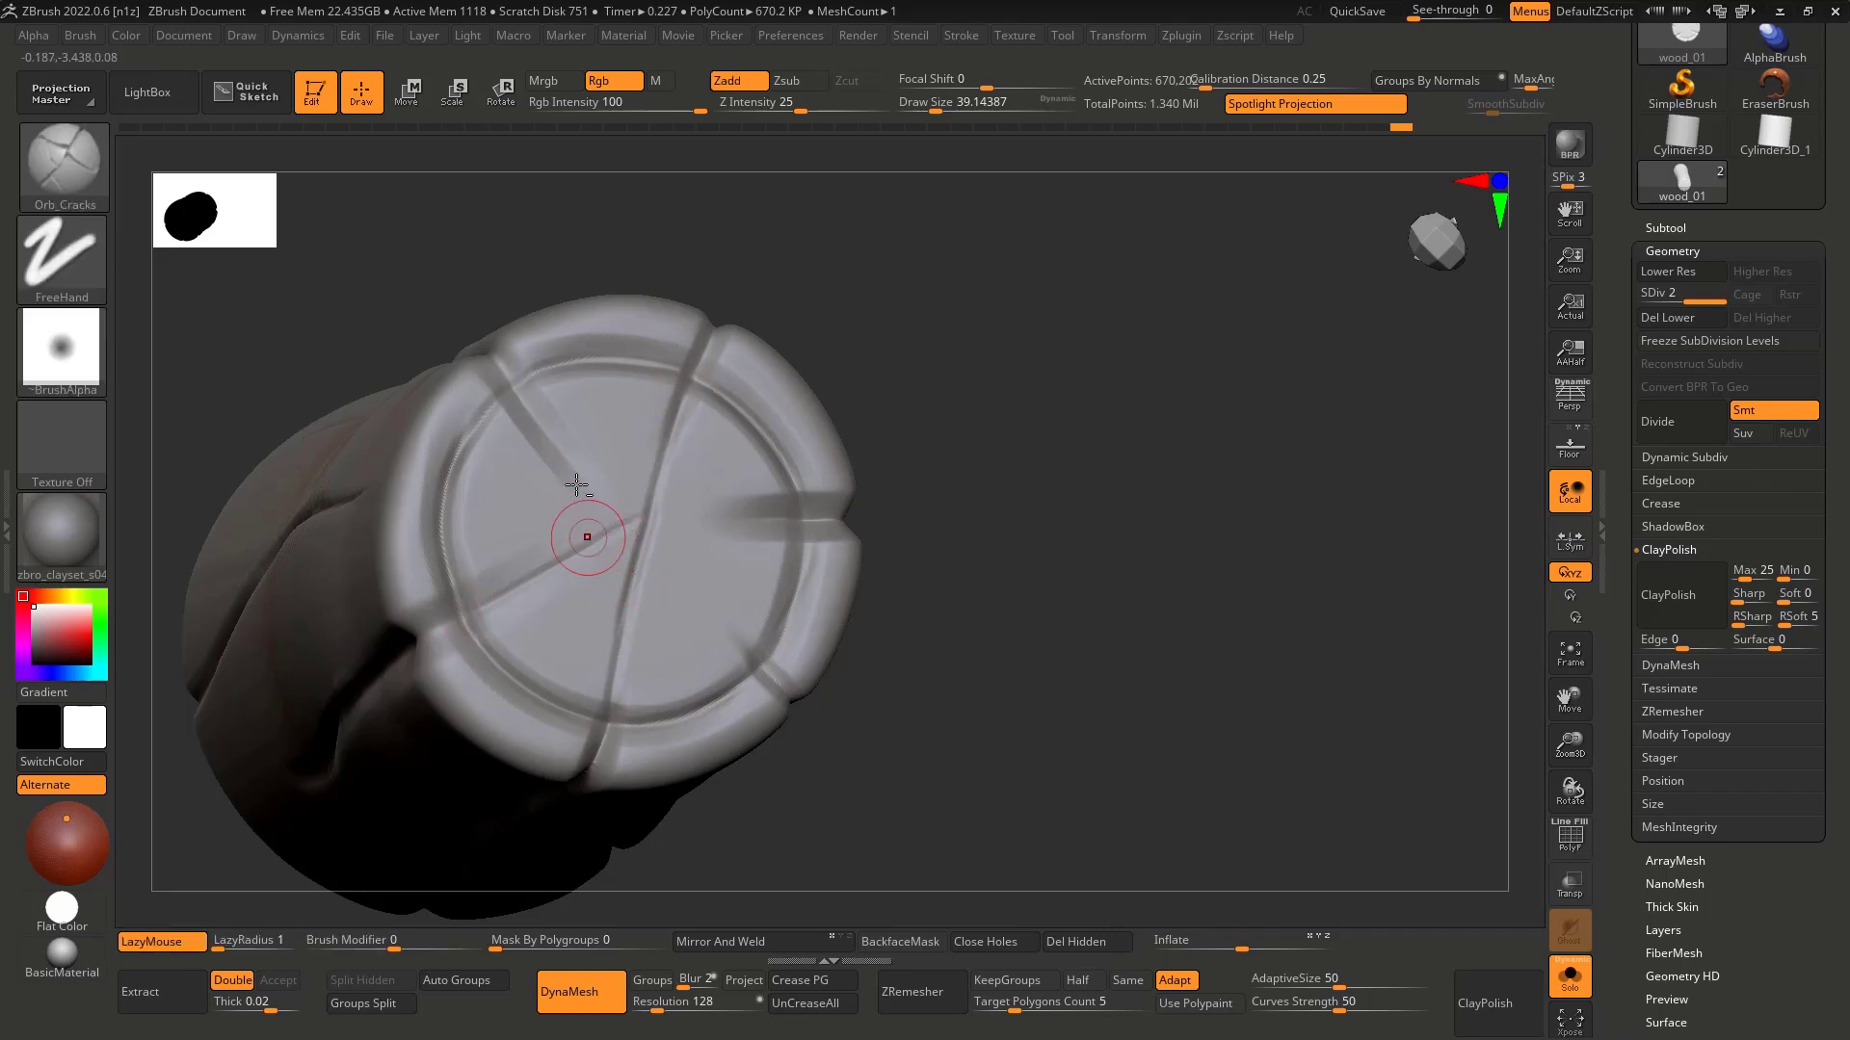
{"action": "key", "text": "ctrl"}
{"action": "key", "text": "ctrl"}
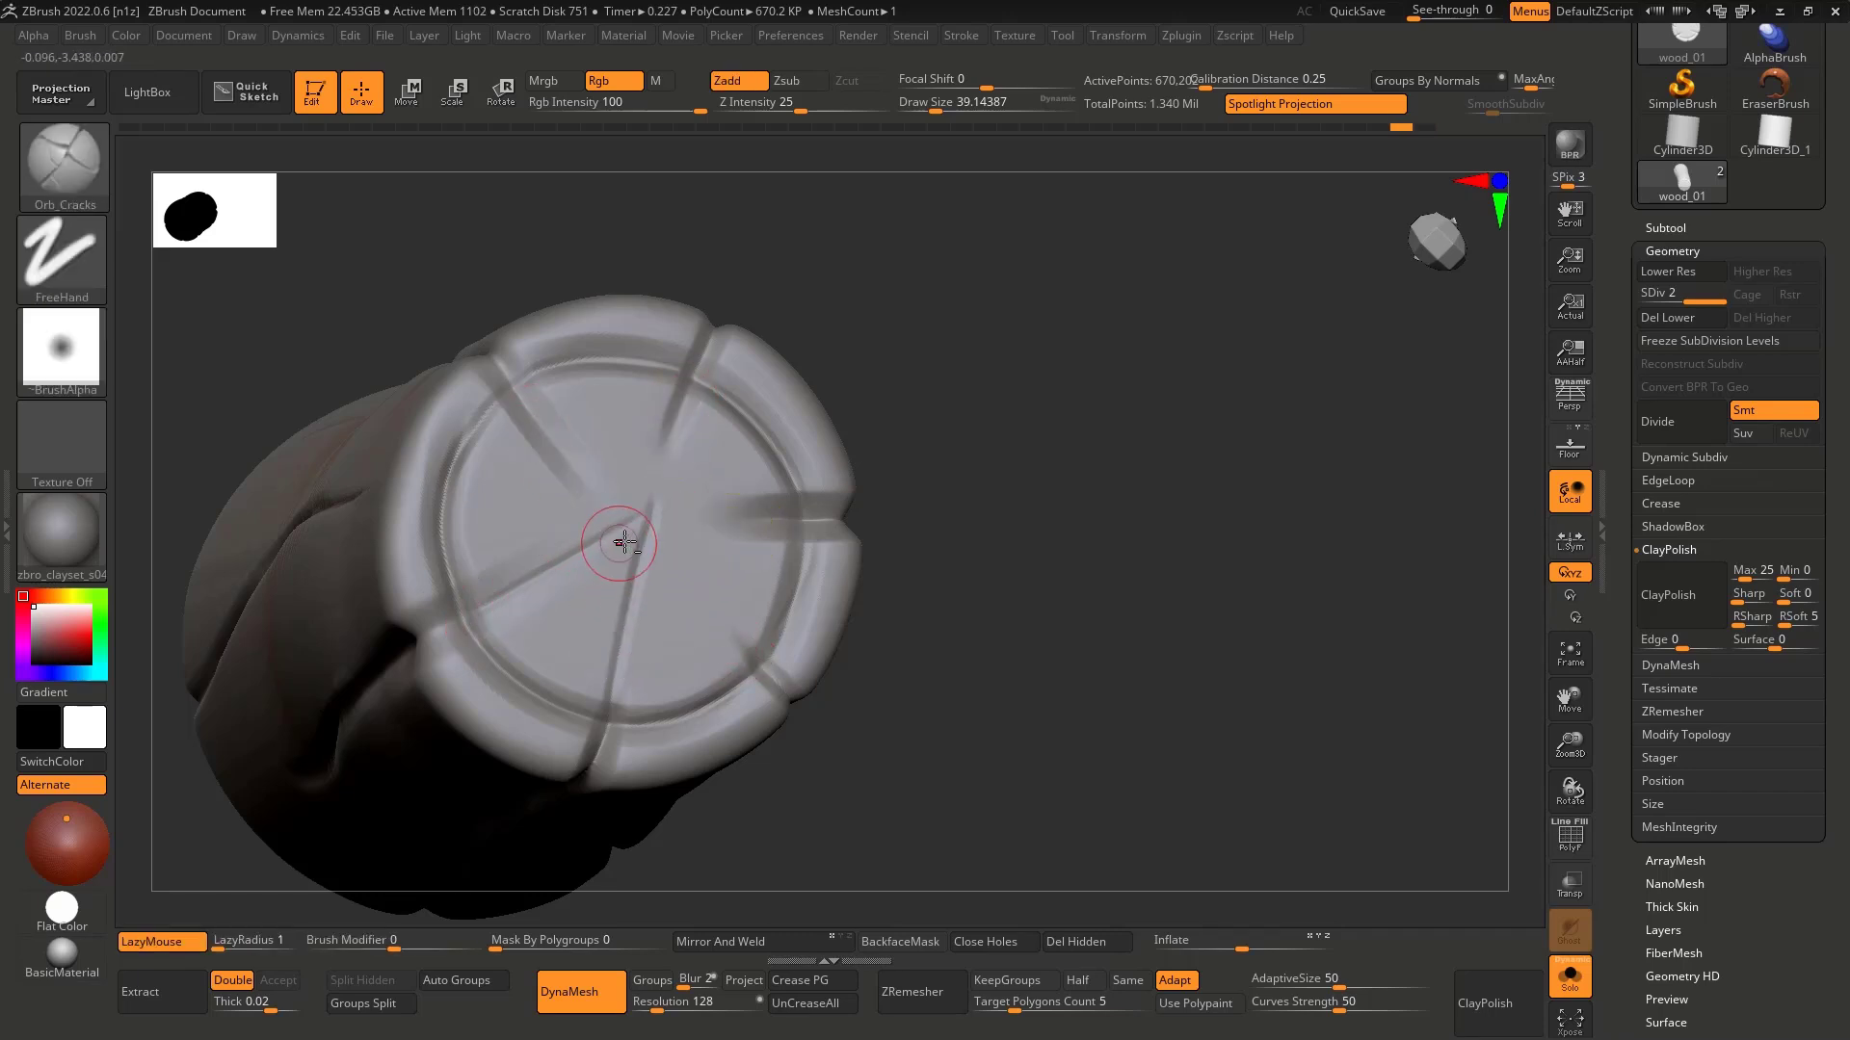
{"action": "mouse_move", "coordinate": [638, 545]}
{"action": "right_mouse_down"}
{"action": "mouse_move", "coordinate": [719, 457]}
{"action": "mouse_move", "coordinate": [710, 526]}
{"action": "mouse_move", "coordinate": [571, 662]}
{"action": "mouse_move", "coordinate": [643, 540]}
{"action": "mouse_move", "coordinate": [676, 547]}
{"action": "mouse_move", "coordinate": [627, 558]}
{"action": "right_mouse_up"}
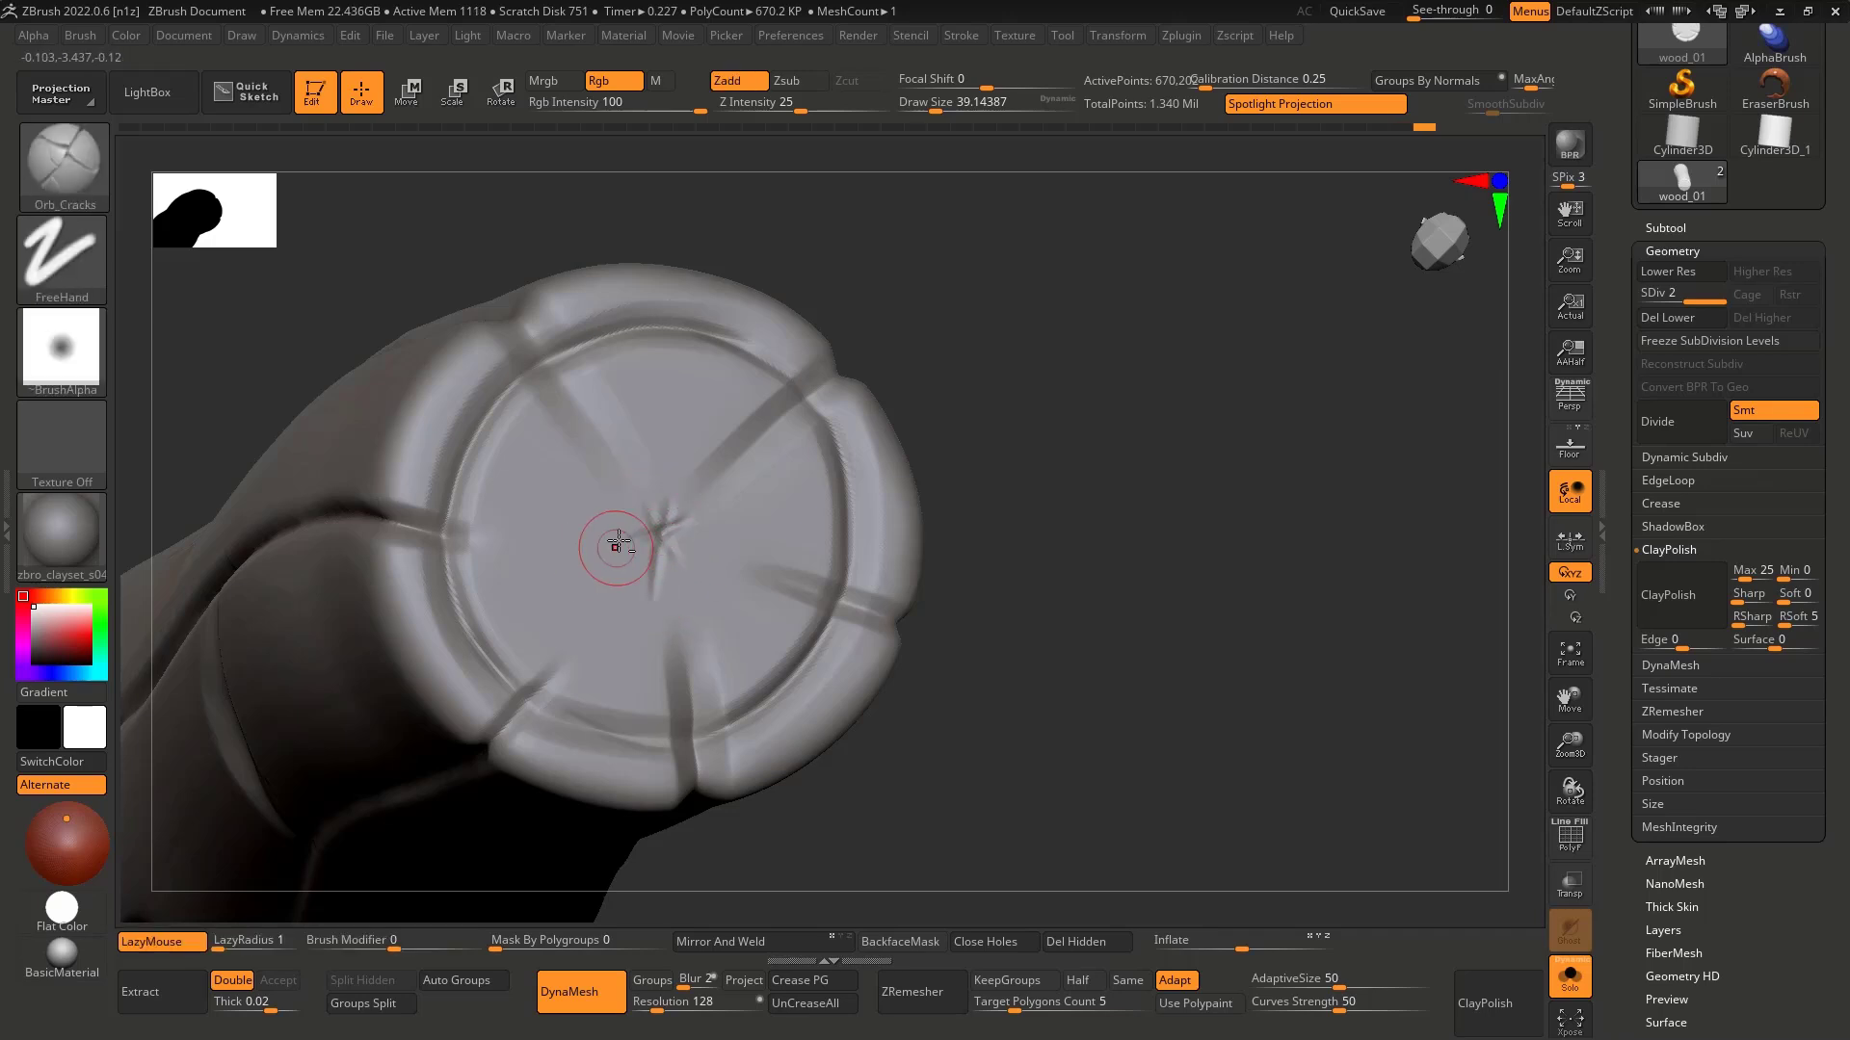
Step: Turn on perspective and add more short cracks to the star at the end face's centre
{"action": "mouse_move", "coordinate": [737, 551]}
{"action": "right_mouse_down", "text": "ctrl"}
{"action": "mouse_move", "coordinate": [420, 388]}
{"action": "mouse_move", "coordinate": [722, 475]}
{"action": "mouse_move", "coordinate": [703, 578]}
{"action": "mouse_move", "coordinate": [728, 613]}
{"action": "mouse_move", "coordinate": [671, 574]}
{"action": "right_mouse_up", "text": "ctrl"}
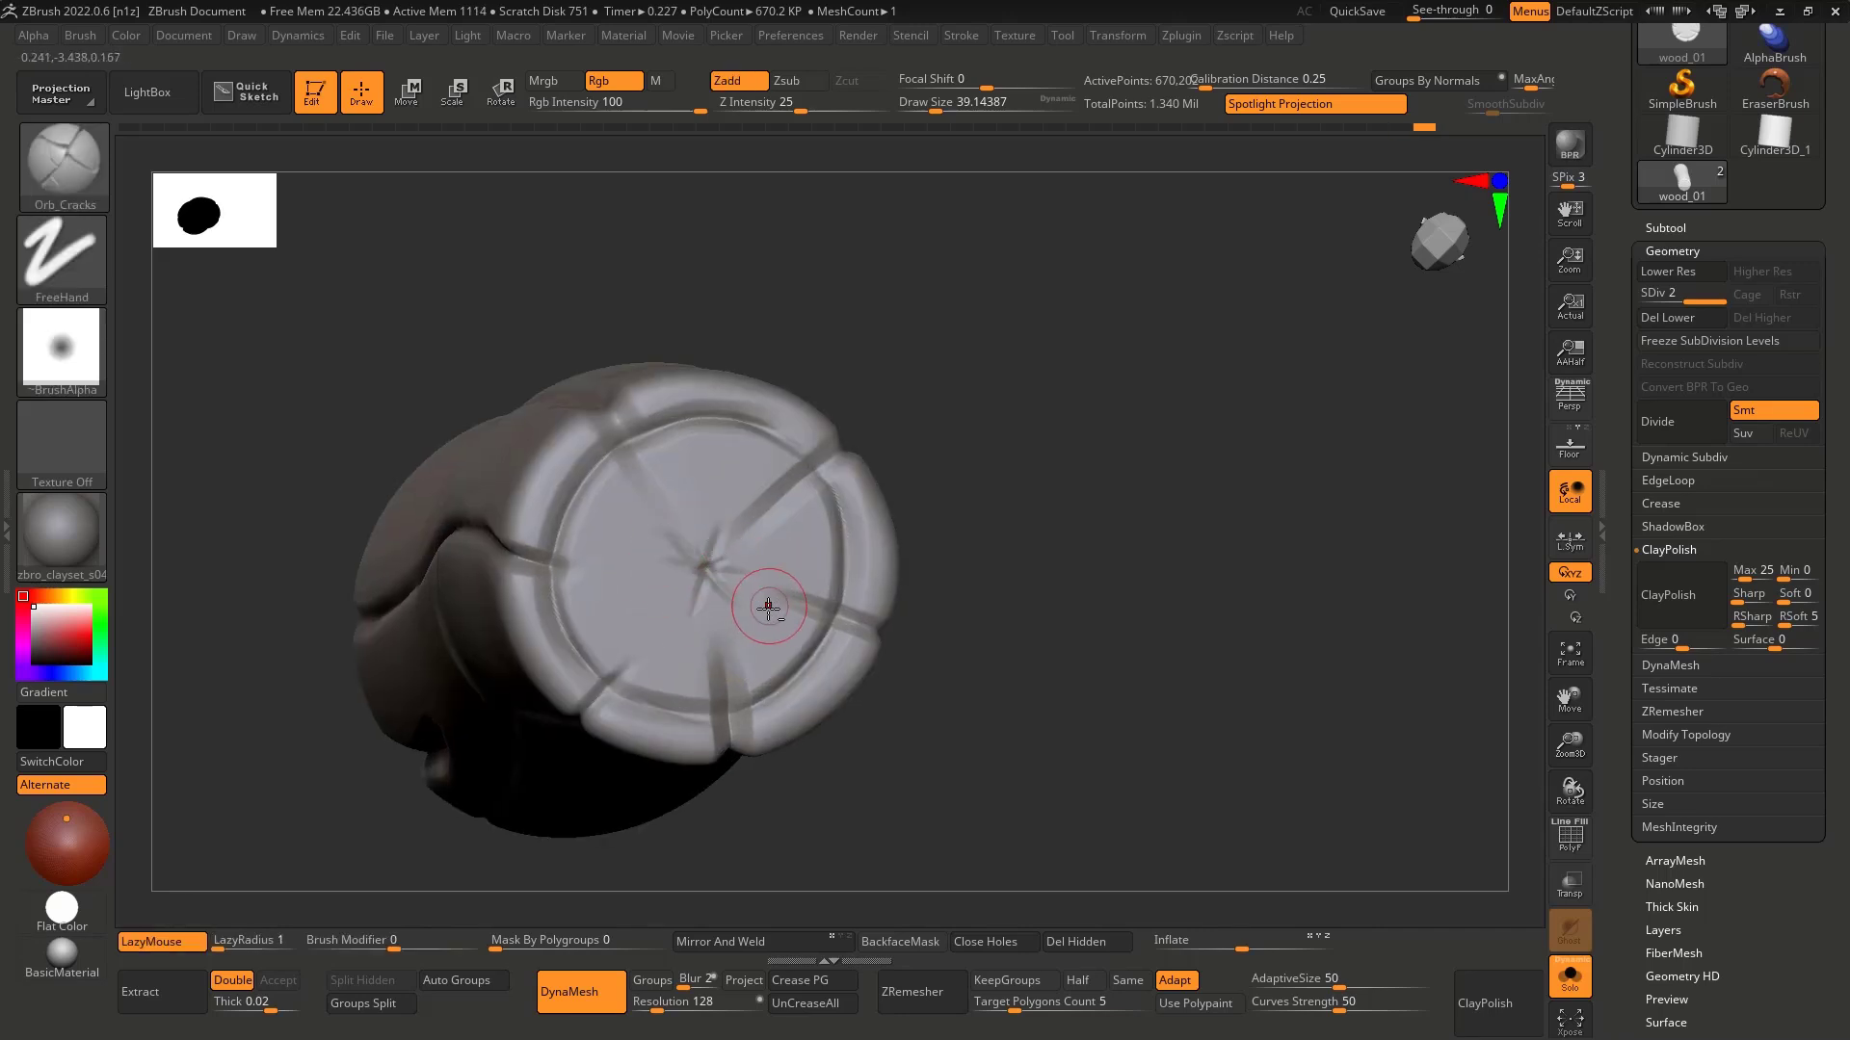
{"action": "right_click_drag", "start_coordinate": [768, 606], "coordinate": [828, 482], "text": "ctrl"}
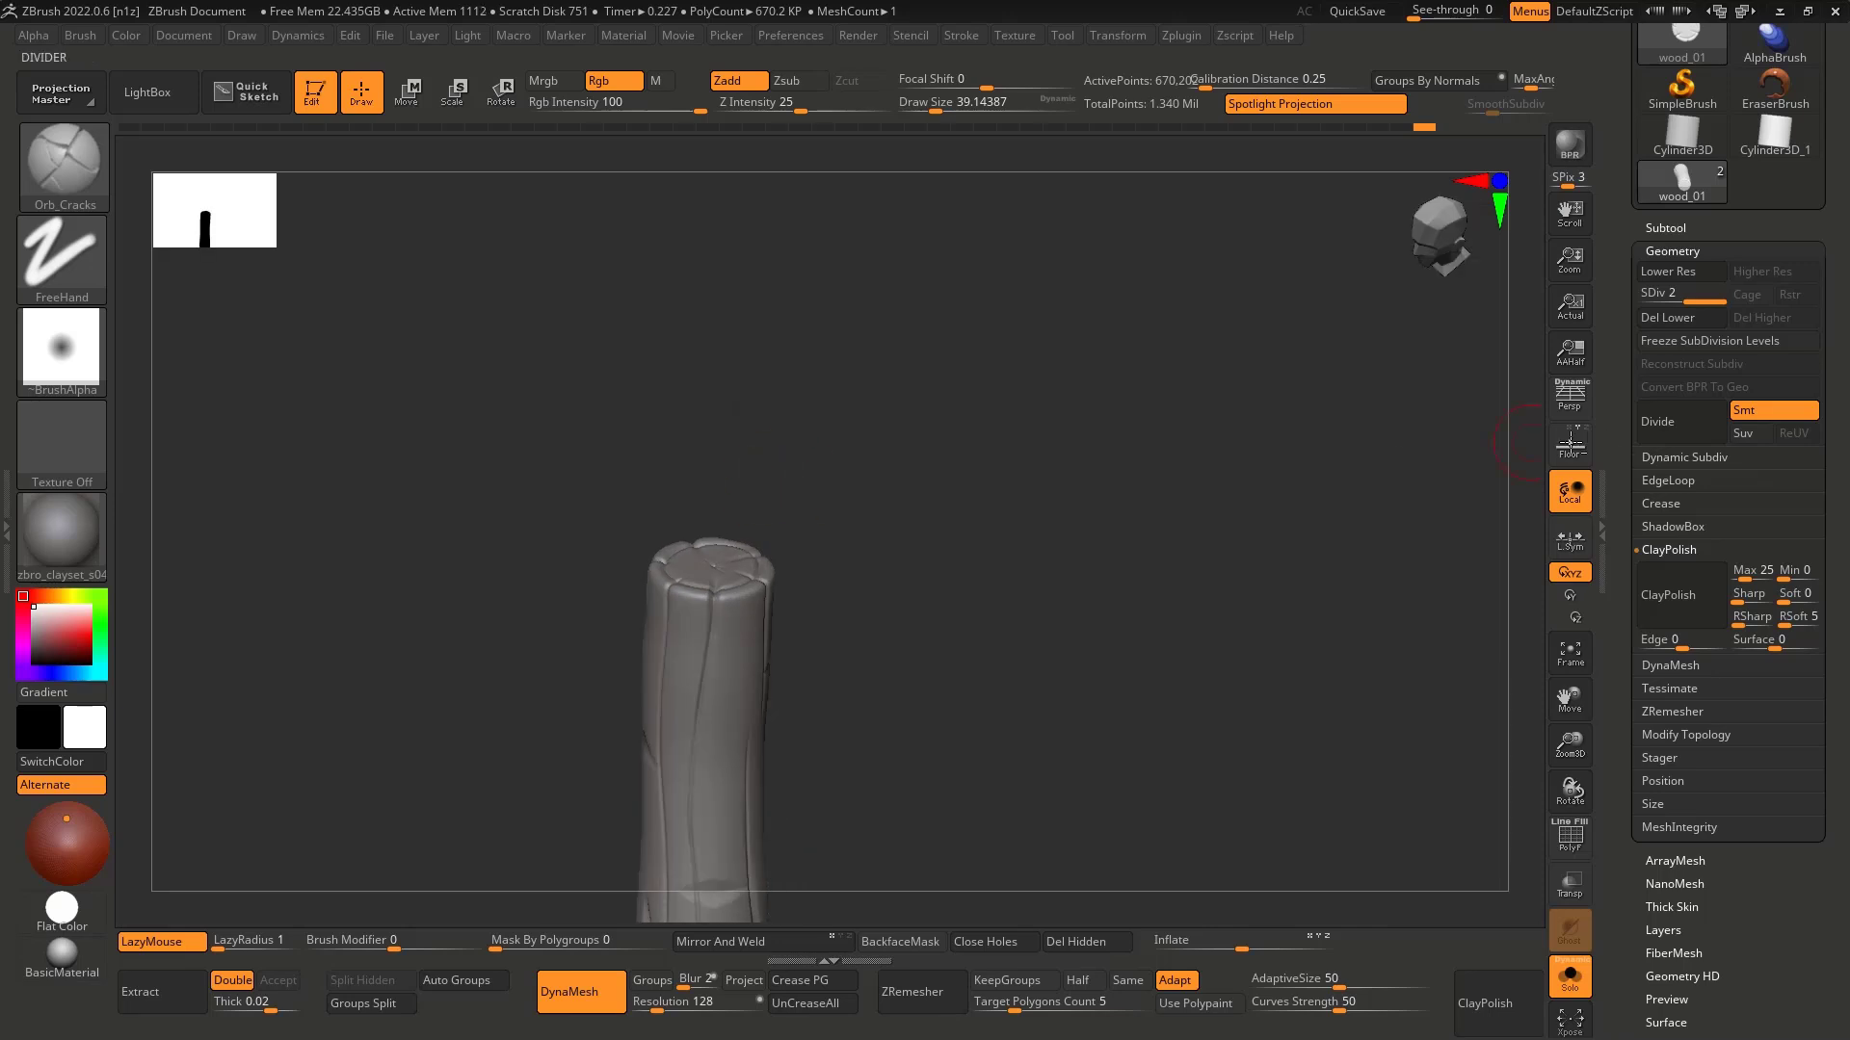
{"action": "left_click", "coordinate": [1570, 401]}
{"action": "right_click_drag", "start_coordinate": [746, 539], "coordinate": [1236, 502], "text": "ctrl"}
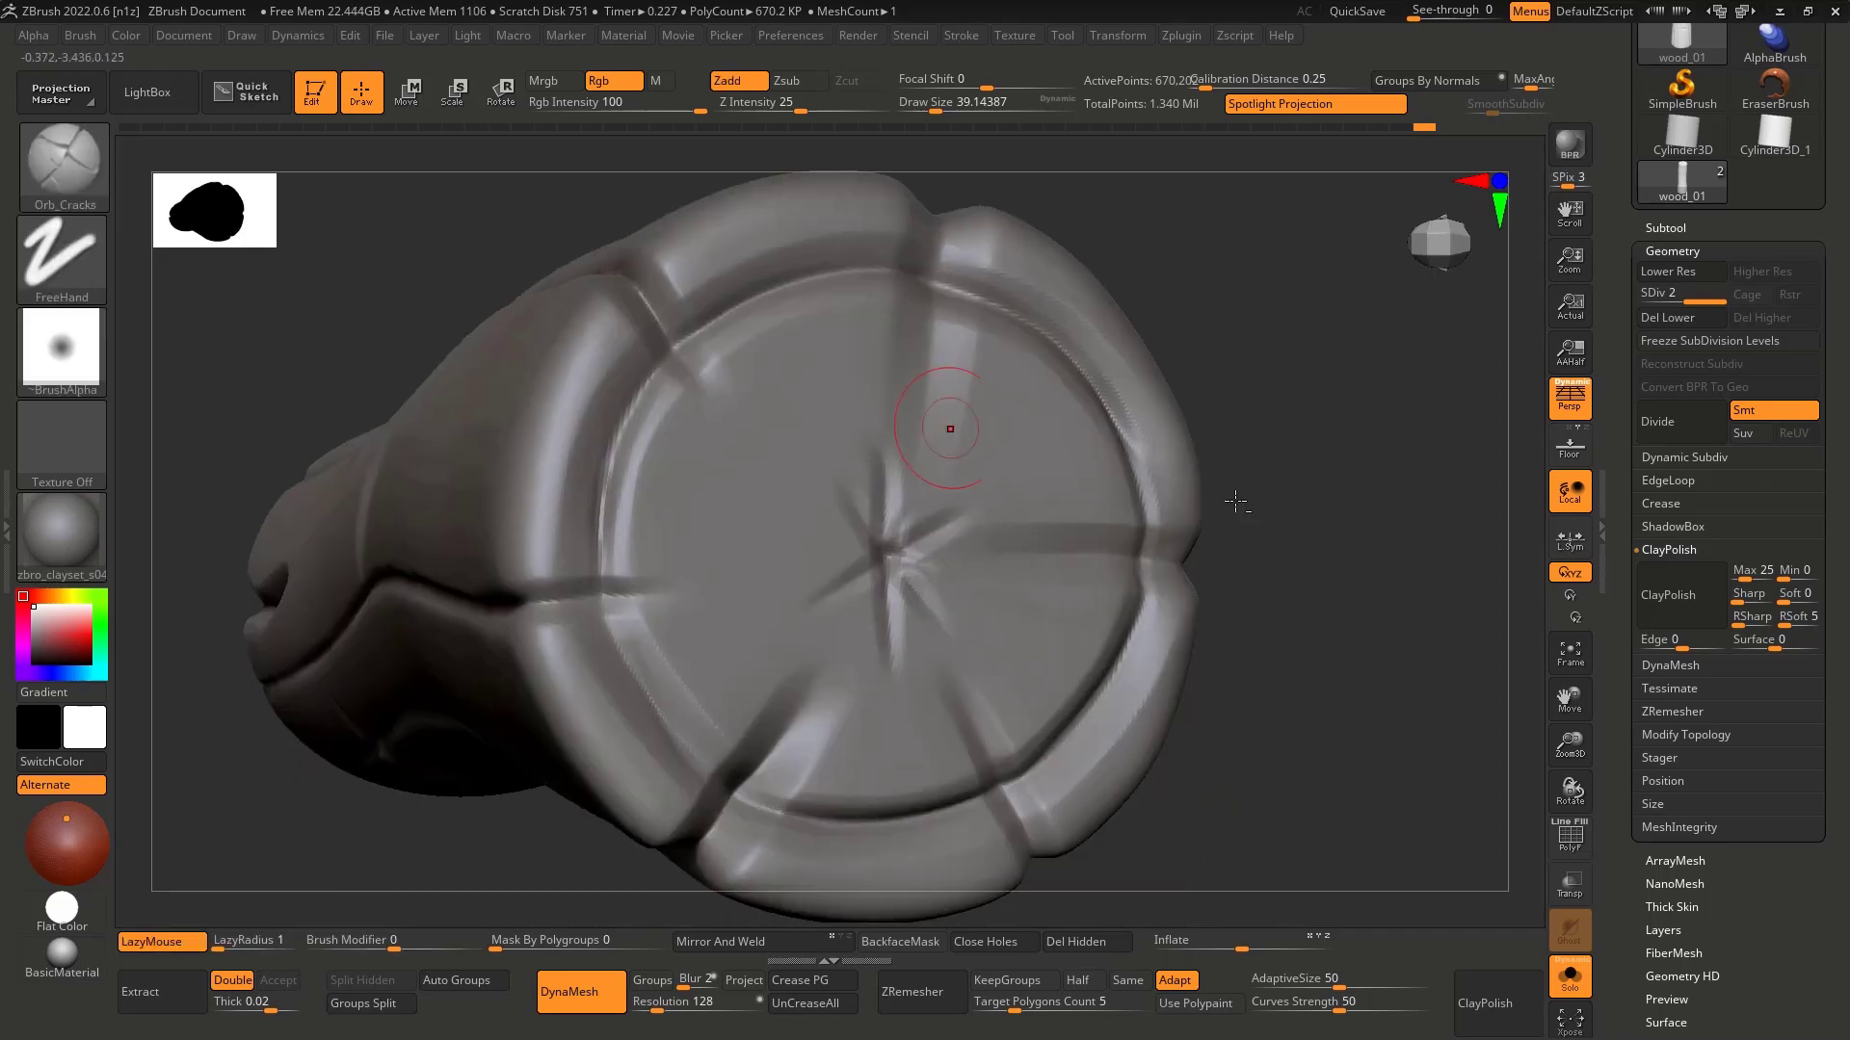
{"action": "mouse_move", "coordinate": [1251, 658]}
{"action": "right_mouse_down", "text": "ctrl"}
{"action": "mouse_move", "coordinate": [963, 481]}
{"action": "mouse_move", "coordinate": [951, 517]}
{"action": "mouse_move", "coordinate": [959, 482]}
{"action": "mouse_move", "coordinate": [968, 569]}
{"action": "mouse_move", "coordinate": [976, 554]}
{"action": "right_mouse_up", "text": "ctrl"}
{"action": "mouse_move", "coordinate": [1135, 492]}
{"action": "right_mouse_down"}
{"action": "mouse_move", "coordinate": [900, 652]}
{"action": "mouse_move", "coordinate": [887, 537]}
{"action": "mouse_move", "coordinate": [853, 566]}
{"action": "mouse_move", "coordinate": [860, 516]}
{"action": "mouse_move", "coordinate": [826, 586]}
{"action": "mouse_move", "coordinate": [753, 608]}
{"action": "mouse_move", "coordinate": [741, 529]}
{"action": "right_mouse_up"}
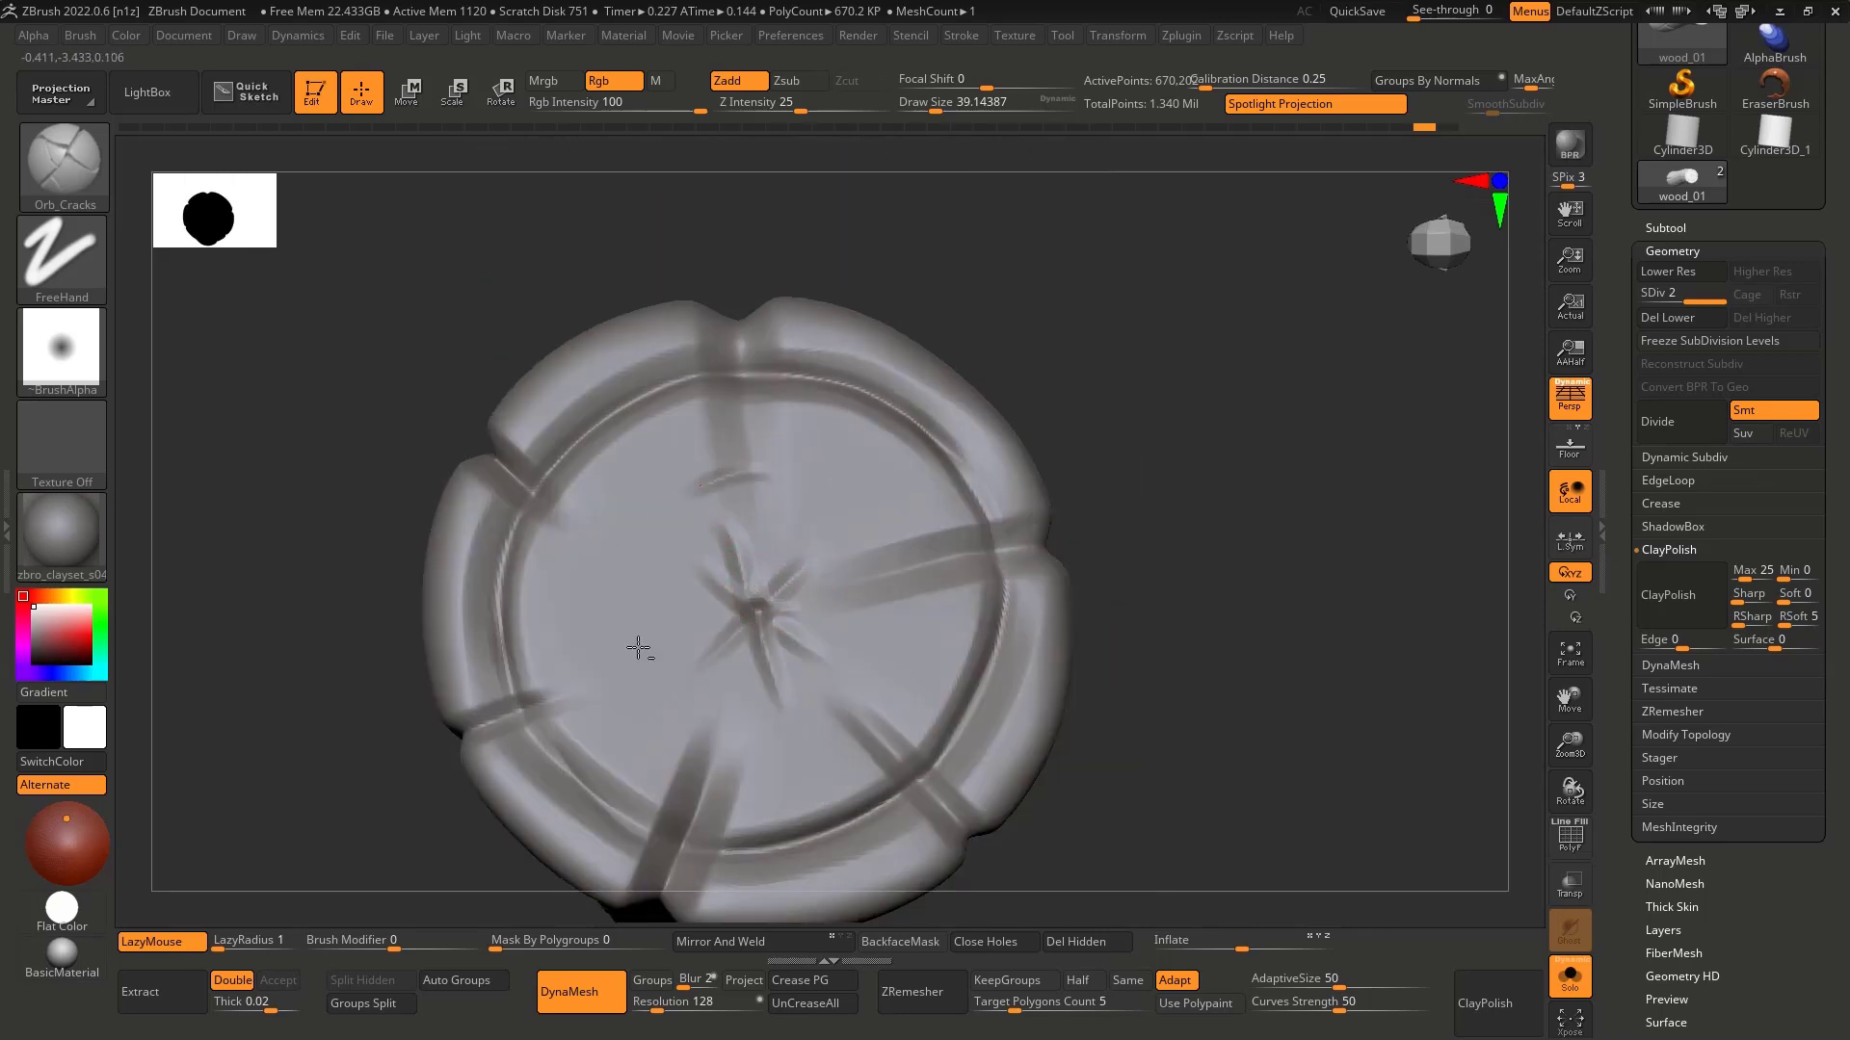
Step: Carve broken inner growth-ring arcs between the central star and the outer ring, redoing the unsatisfactory strokes
{"action": "key", "text": "ctrl+z"}
{"action": "mouse_move", "coordinate": [785, 451]}
{"action": "left_mouse_down"}
{"action": "mouse_move", "coordinate": [611, 532]}
{"action": "mouse_move", "coordinate": [626, 611]}
{"action": "mouse_move", "coordinate": [887, 586]}
{"action": "mouse_move", "coordinate": [637, 716]}
{"action": "left_mouse_up"}
{"action": "key", "text": "ctrl+z"}
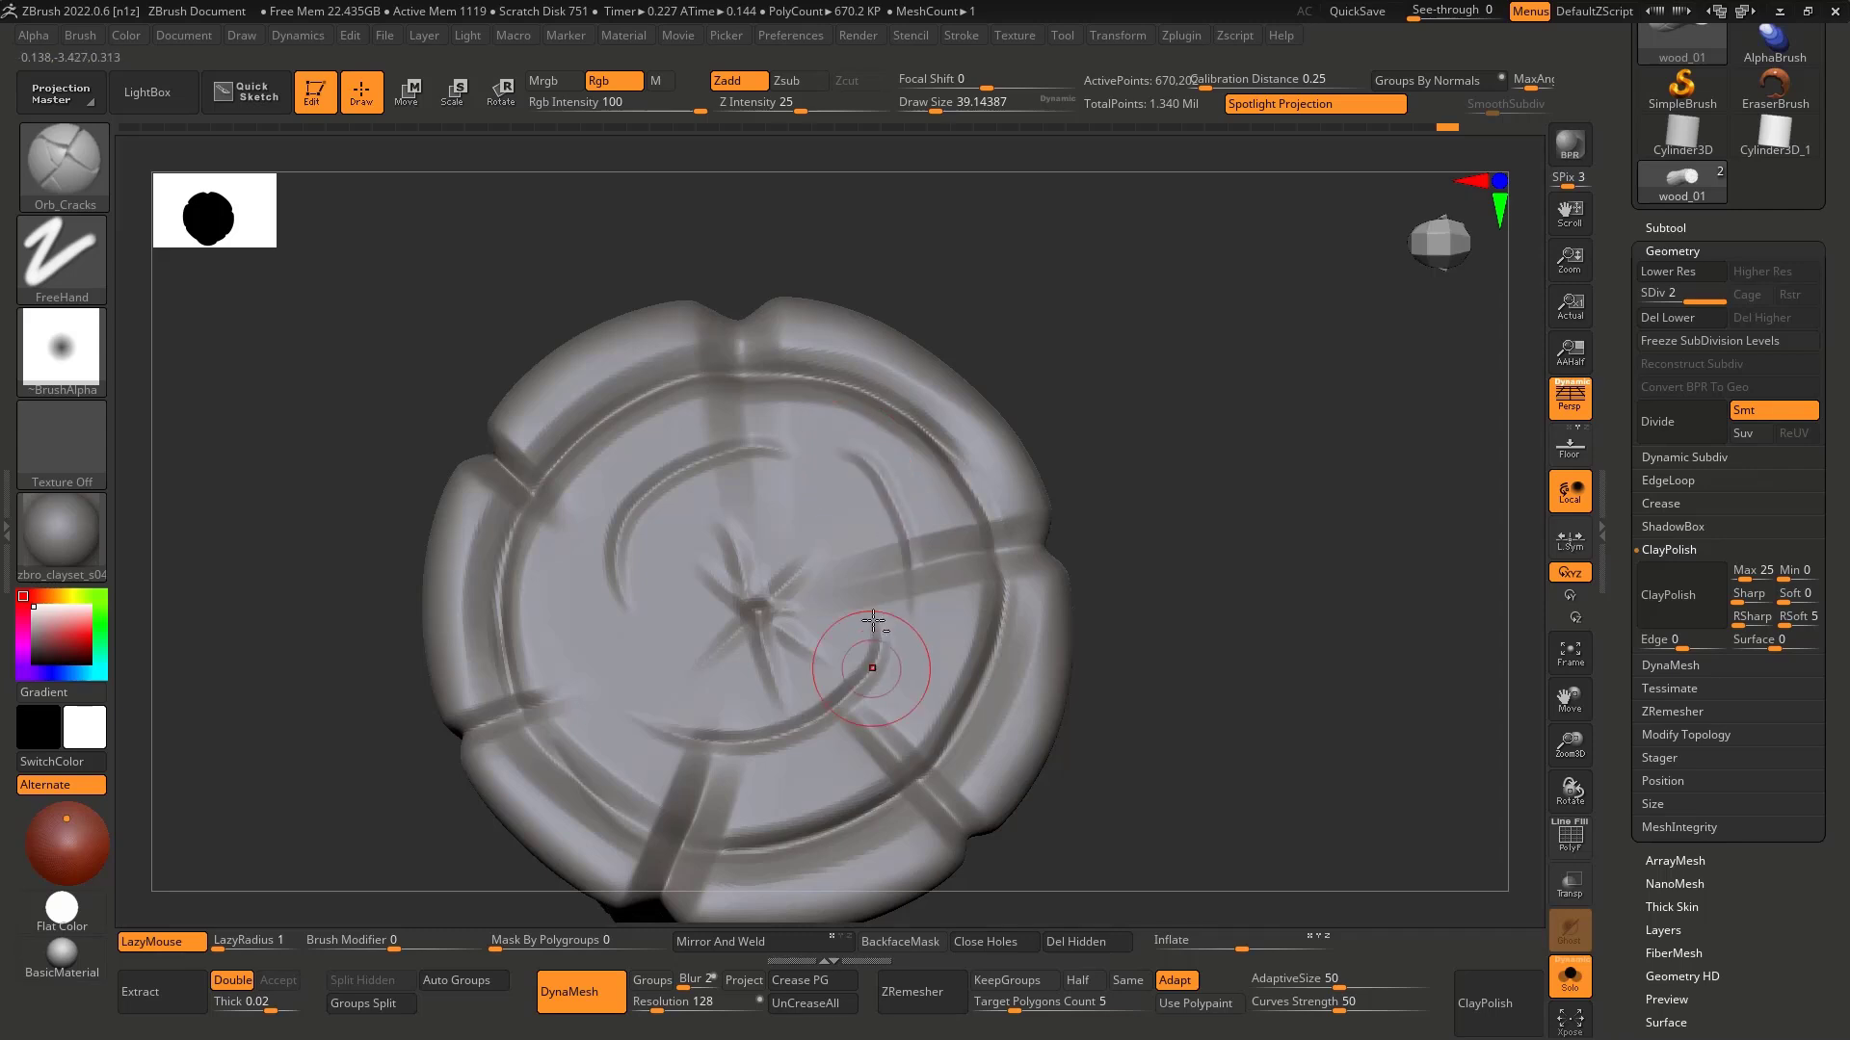
{"action": "right_click_drag", "start_coordinate": [904, 648], "coordinate": [848, 501], "text": "ctrl"}
{"action": "mouse_move", "coordinate": [848, 501]}
{"action": "right_mouse_down"}
{"action": "mouse_move", "coordinate": [831, 616]}
{"action": "mouse_move", "coordinate": [817, 501]}
{"action": "mouse_move", "coordinate": [846, 578]}
{"action": "mouse_move", "coordinate": [821, 569]}
{"action": "mouse_move", "coordinate": [710, 638]}
{"action": "right_mouse_up"}
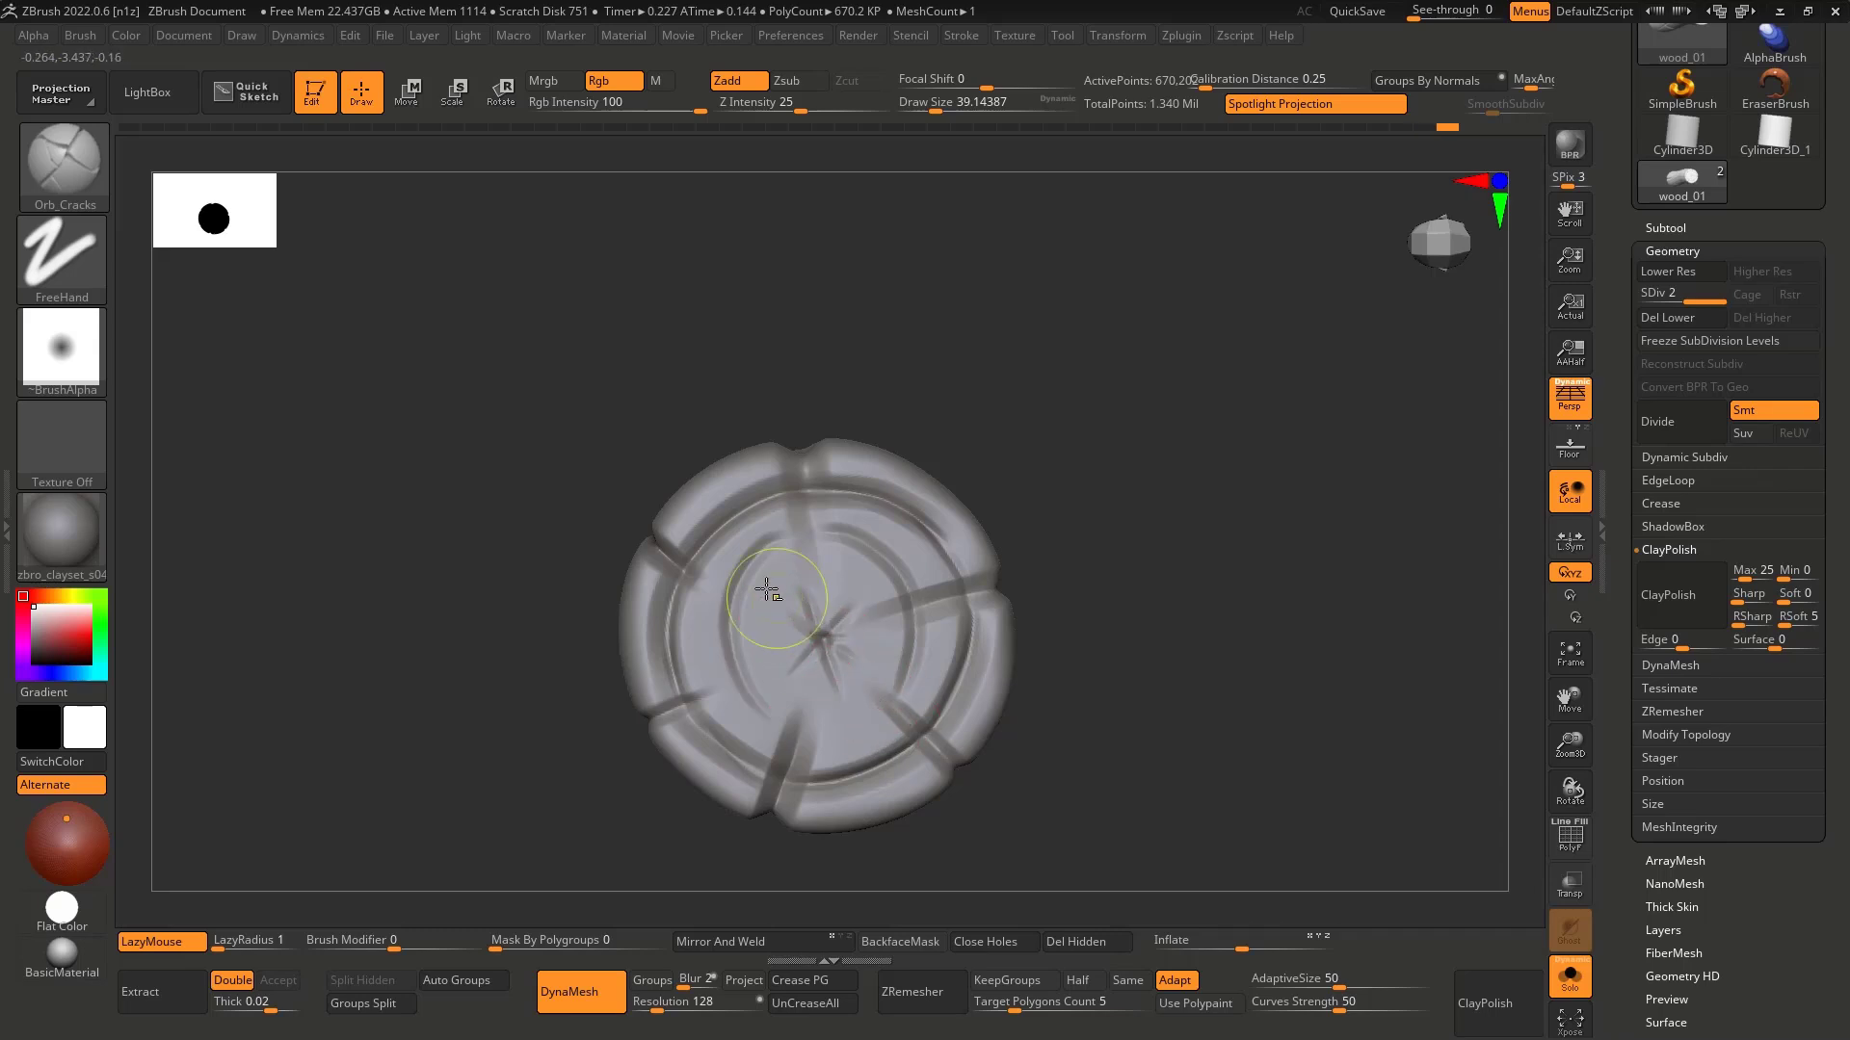
Step: Set the draw size to about 54 and try carving a growth ring on the log's opposite end face
{"action": "right_click_drag", "start_coordinate": [898, 626], "coordinate": [841, 503], "text": "ctrl"}
{"action": "right_click_drag", "start_coordinate": [851, 715], "coordinate": [818, 606], "text": "ctrl"}
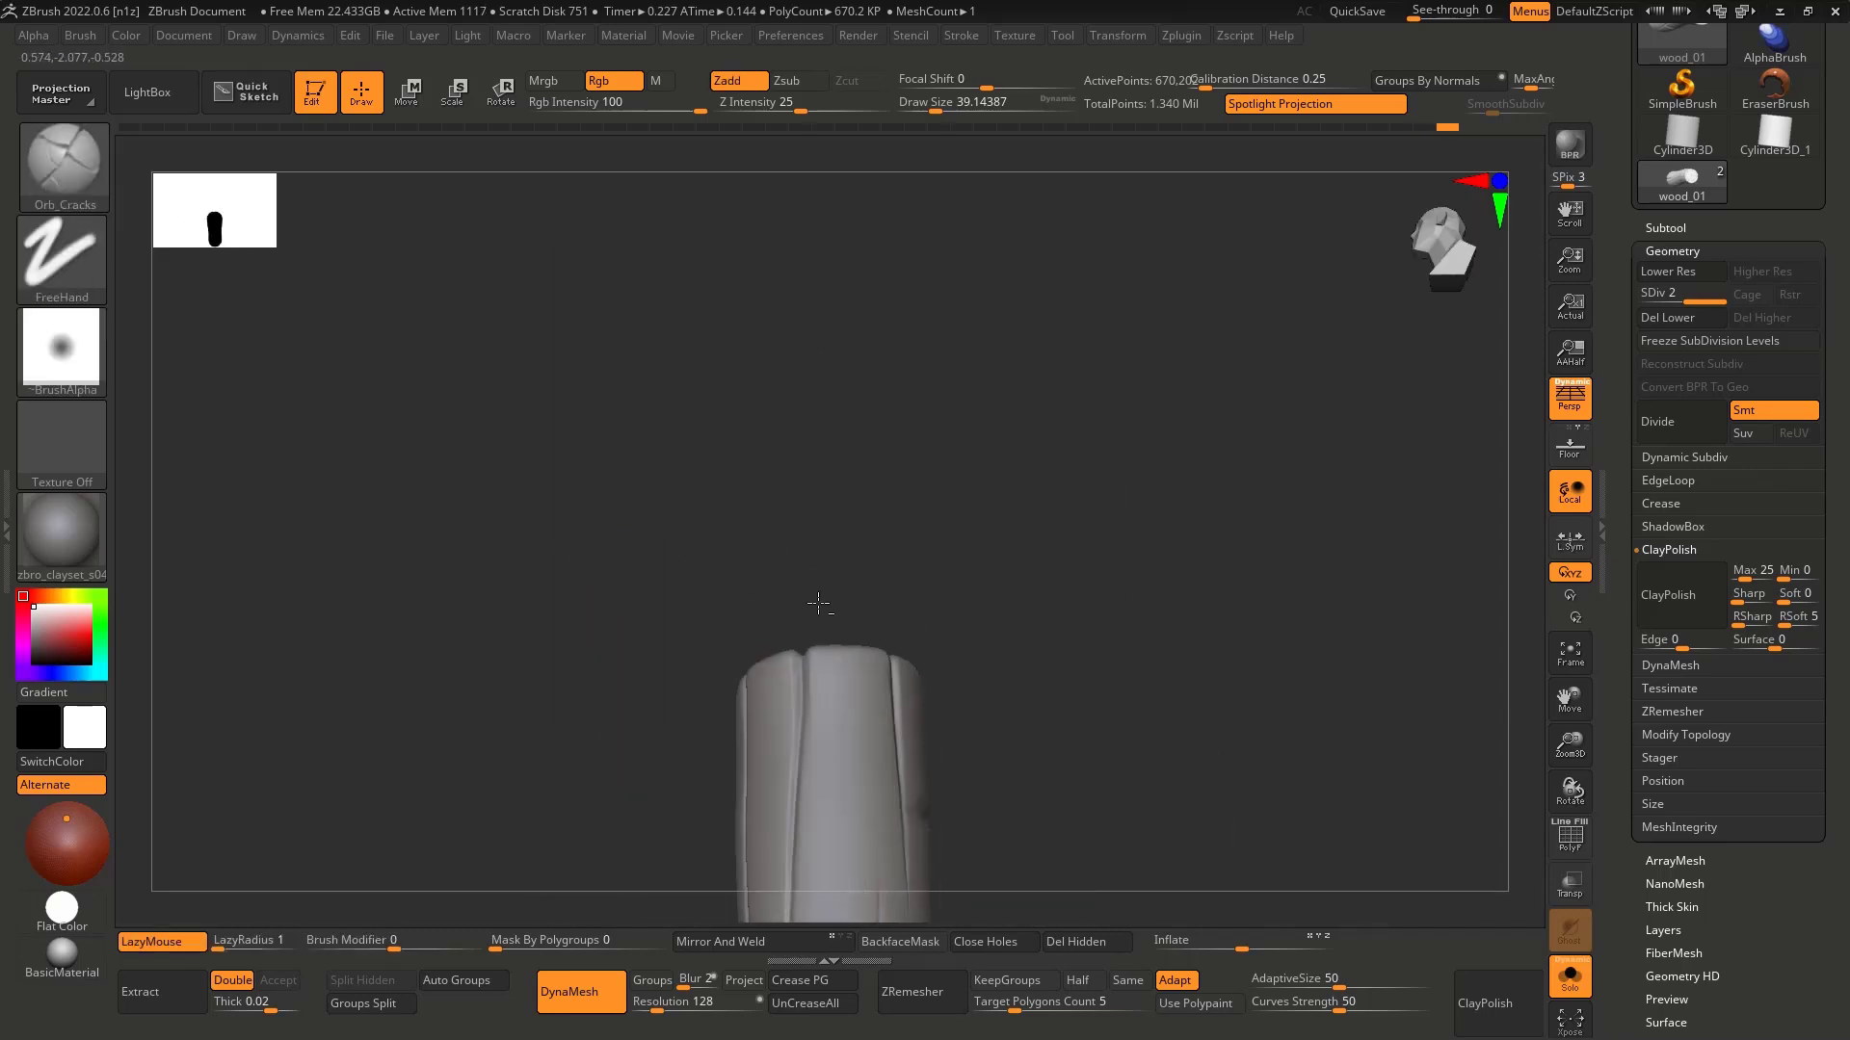
{"action": "right_click_drag", "start_coordinate": [819, 829], "coordinate": [846, 493], "text": "alt"}
{"action": "key", "text": "s"}
{"action": "left_click_drag", "start_coordinate": [826, 478], "coordinate": [831, 478]}
{"action": "mouse_move", "coordinate": [888, 445]}
{"action": "left_mouse_down"}
{"action": "mouse_move", "coordinate": [776, 425]}
{"action": "mouse_move", "coordinate": [580, 461]}
{"action": "left_mouse_up"}
{"action": "key", "text": "ctrl+z"}
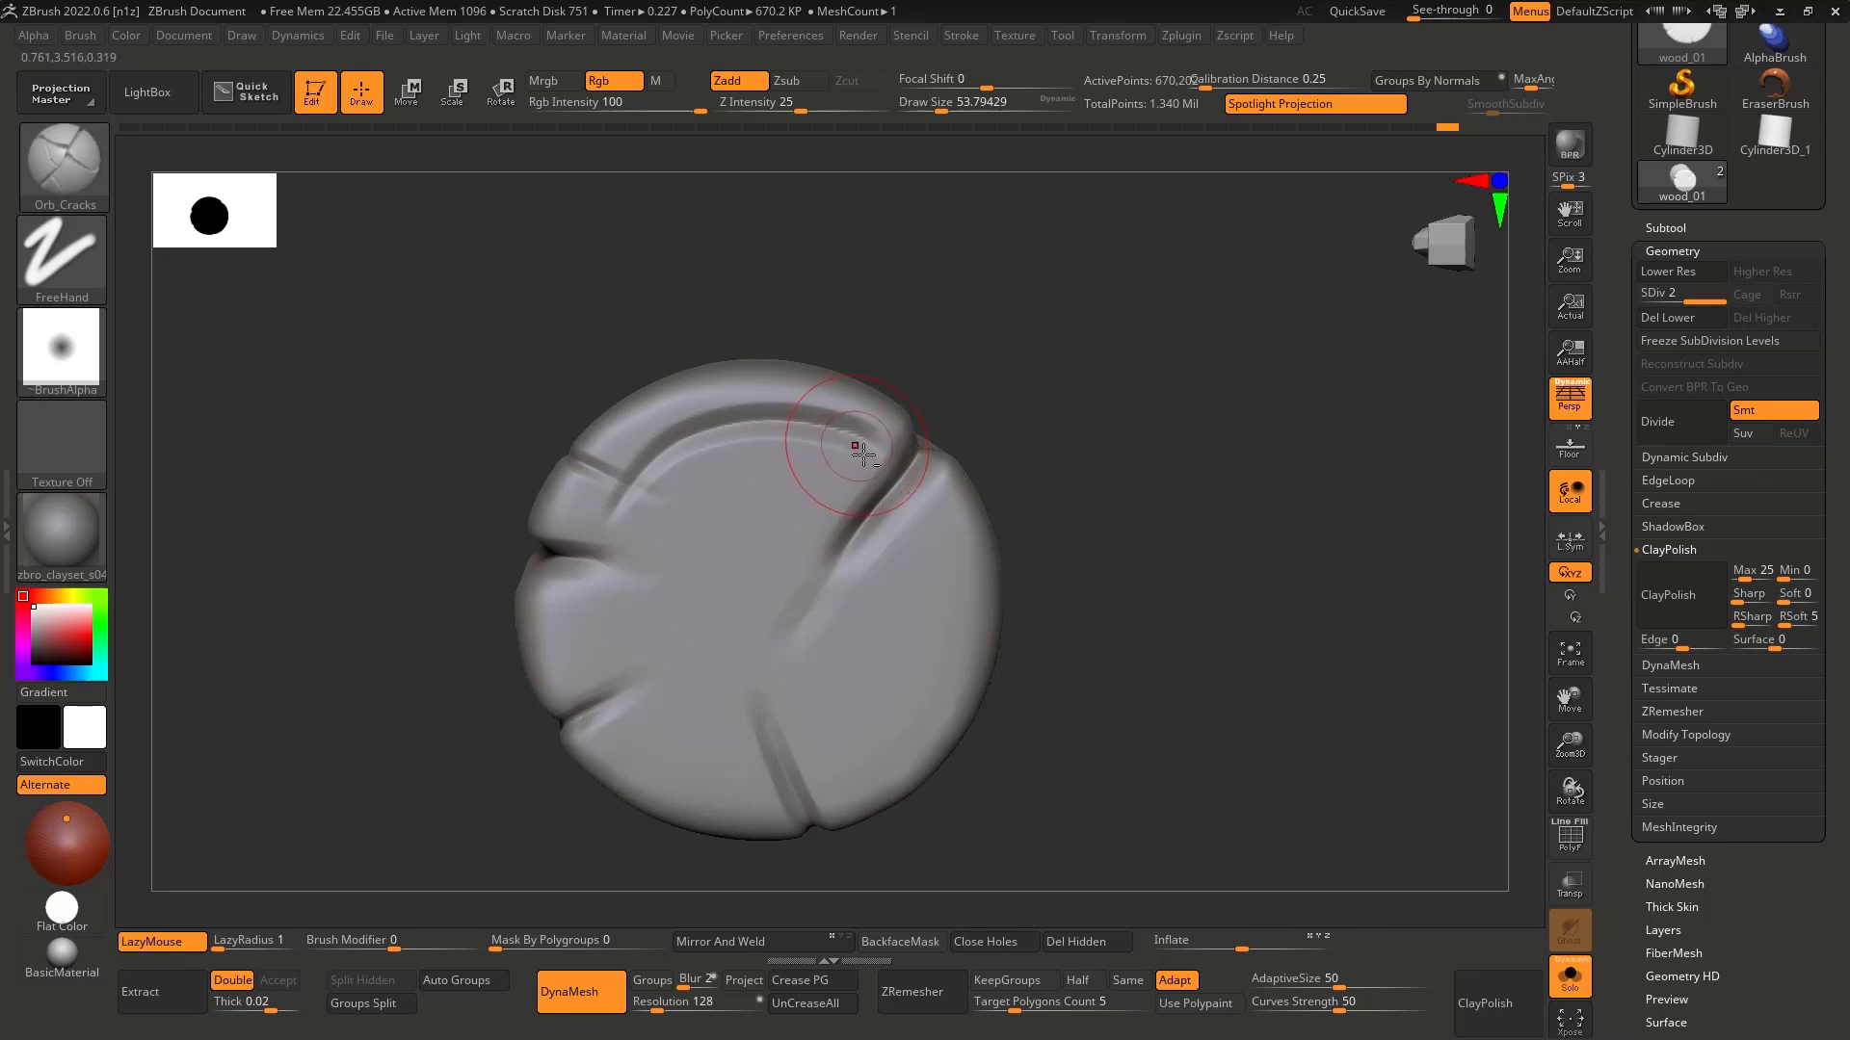
{"action": "key", "text": "ctrl+z"}
{"action": "left_click_drag", "start_coordinate": [867, 433], "coordinate": [566, 583]}
{"action": "key", "text": "ctrl+z"}
{"action": "mouse_move", "coordinate": [863, 453]}
{"action": "right_mouse_down", "text": "ctrl"}
{"action": "mouse_move", "coordinate": [725, 396]}
{"action": "mouse_move", "coordinate": [995, 529]}
{"action": "mouse_move", "coordinate": [812, 819]}
{"action": "right_mouse_up", "text": "ctrl"}
{"action": "right_click_drag", "start_coordinate": [812, 818], "coordinate": [940, 558], "text": "ctrl"}
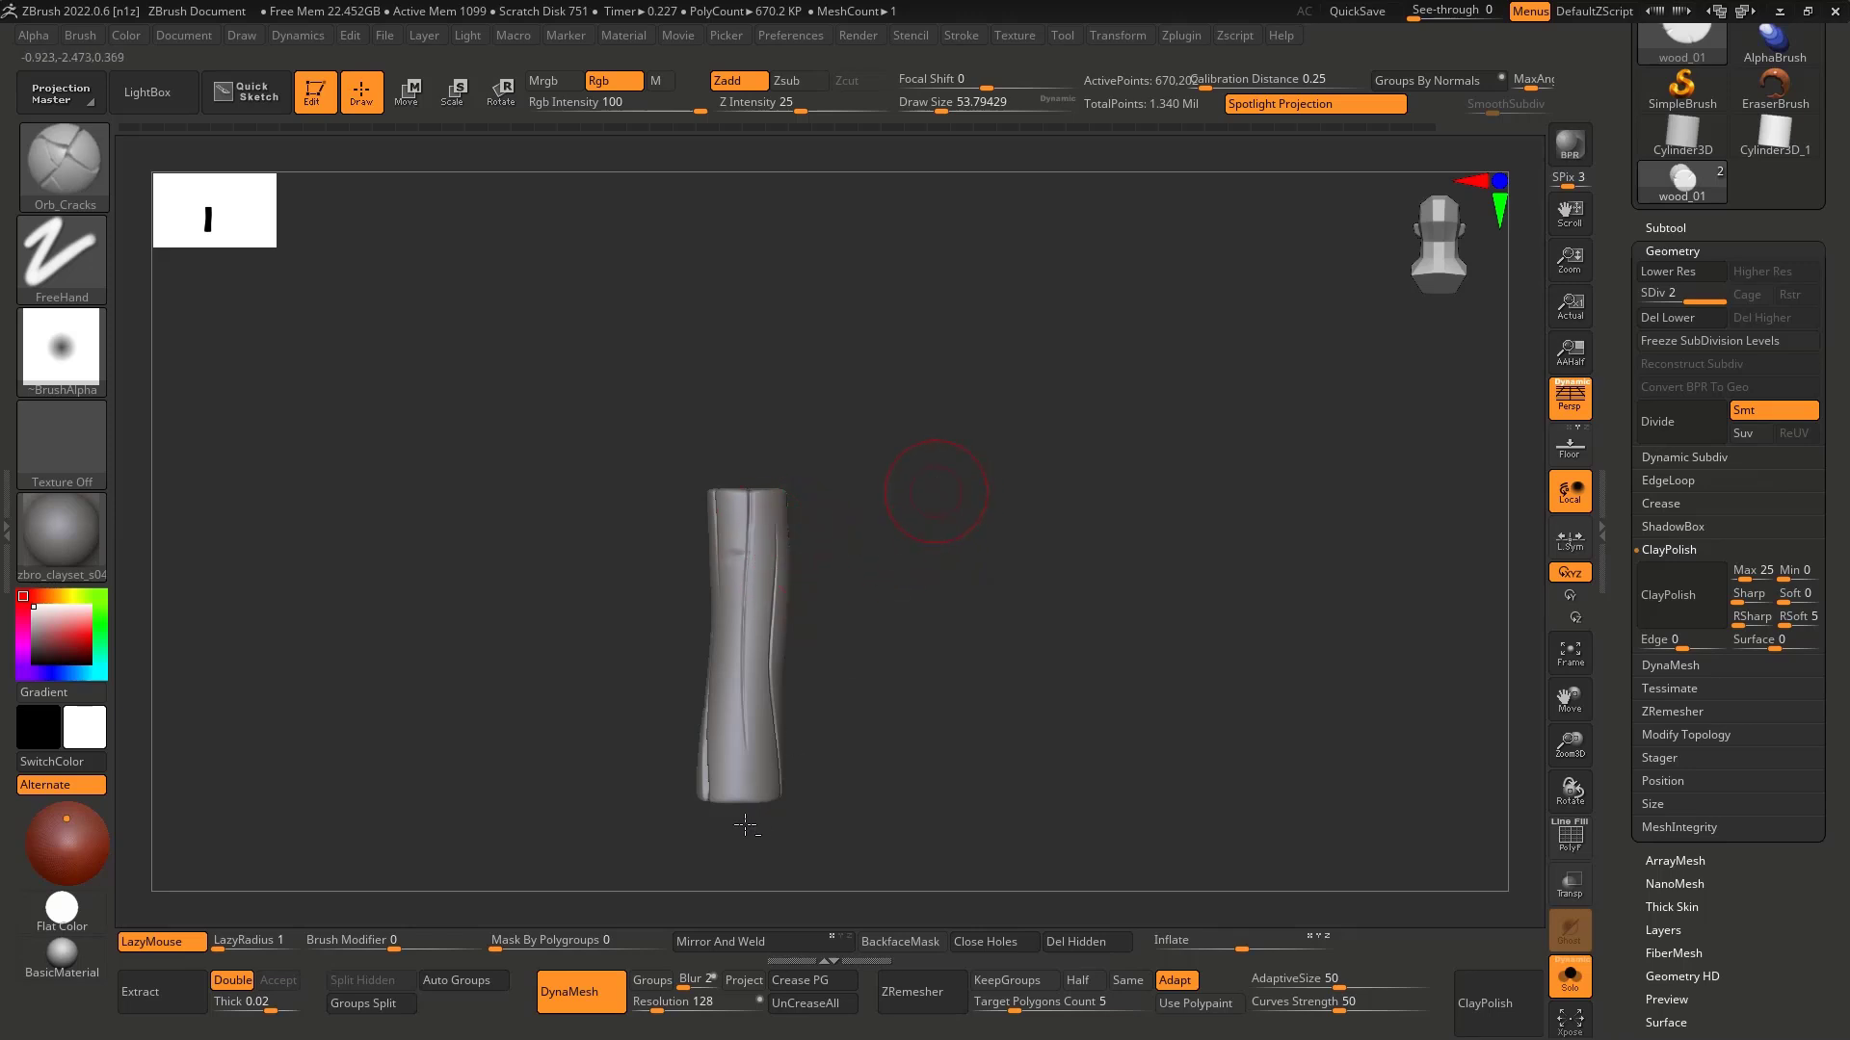
{"action": "left_click_drag", "start_coordinate": [744, 829], "coordinate": [974, 522]}
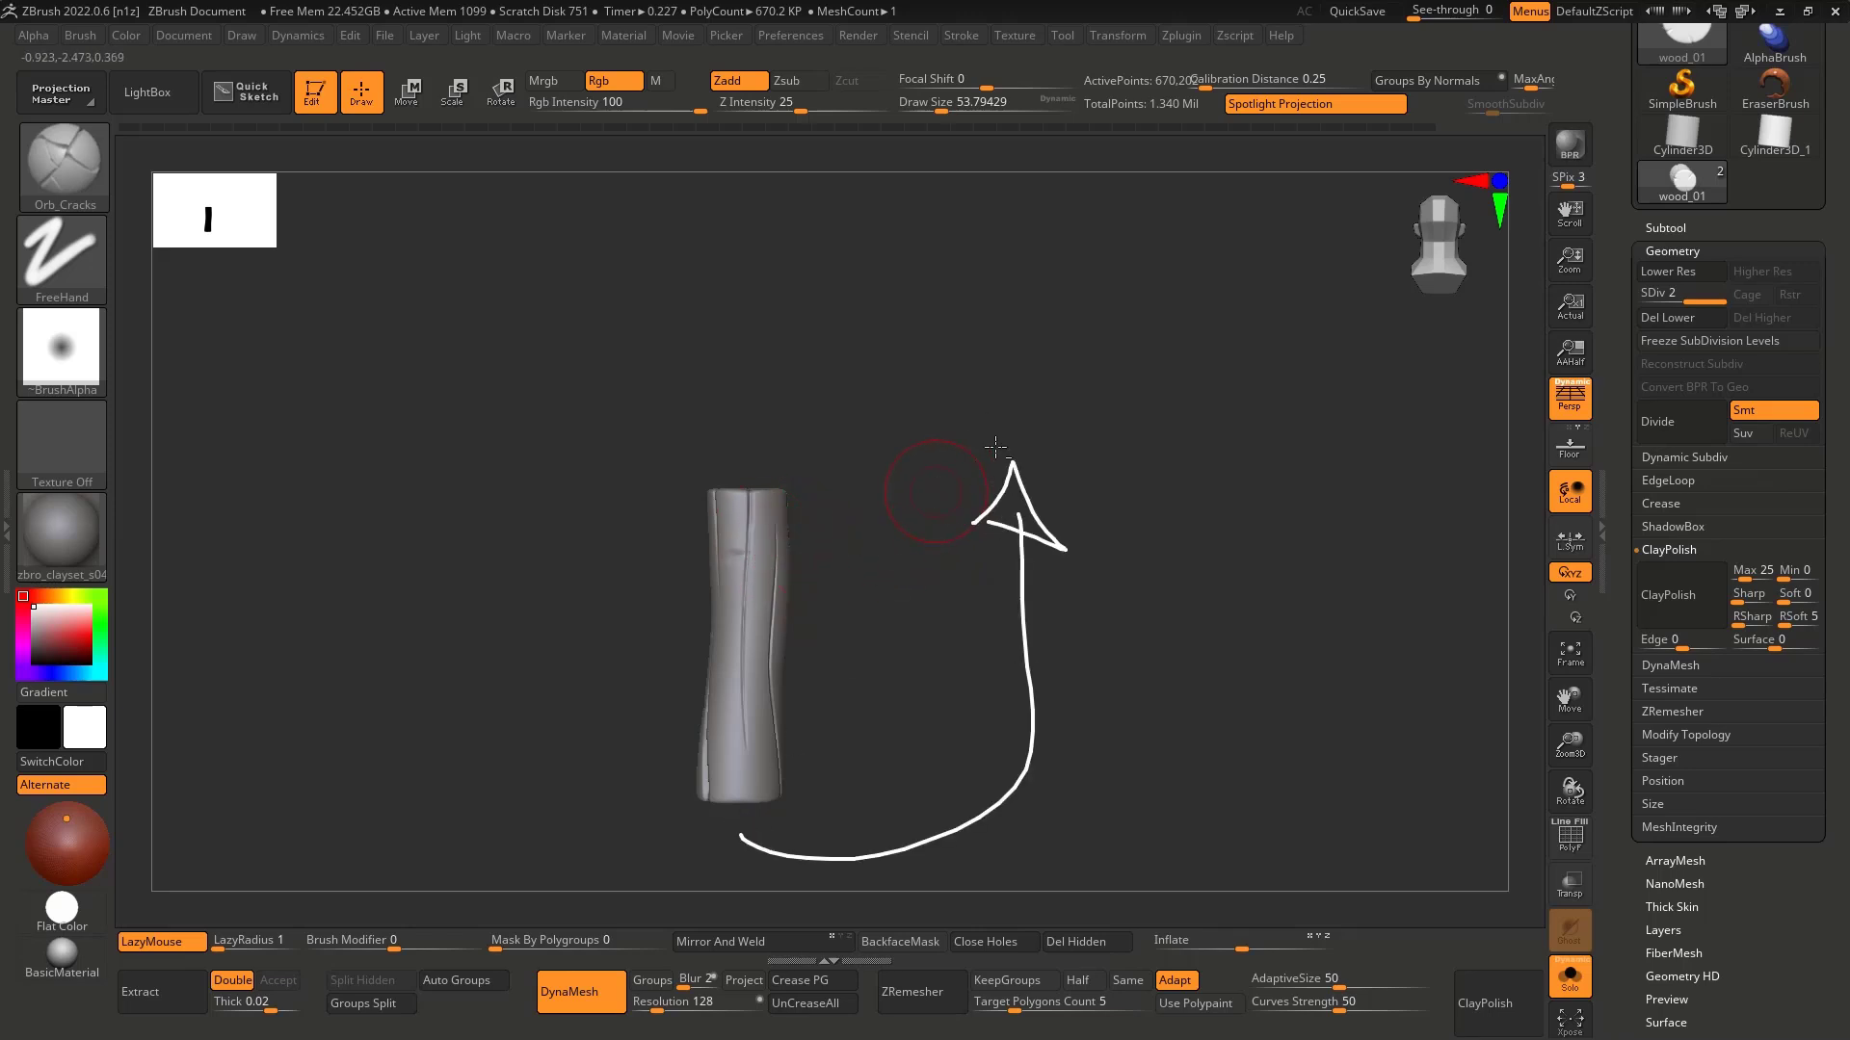
{"action": "key", "text": "Escape"}
Step: Show the other mesh parts again and retry growth-ring strokes along the opposite end's rim, undoing each one
{"action": "mouse_move", "coordinate": [859, 612]}
{"action": "right_mouse_down", "text": "shift"}
{"action": "mouse_move", "coordinate": [953, 627]}
{"action": "mouse_move", "coordinate": [863, 507]}
{"action": "mouse_move", "coordinate": [991, 508]}
{"action": "mouse_move", "coordinate": [949, 347]}
{"action": "mouse_move", "coordinate": [888, 513]}
{"action": "mouse_move", "coordinate": [943, 582]}
{"action": "mouse_move", "coordinate": [920, 664]}
{"action": "right_mouse_up", "text": "shift"}
{"action": "right_click_drag", "start_coordinate": [914, 555], "coordinate": [857, 398], "text": "alt"}
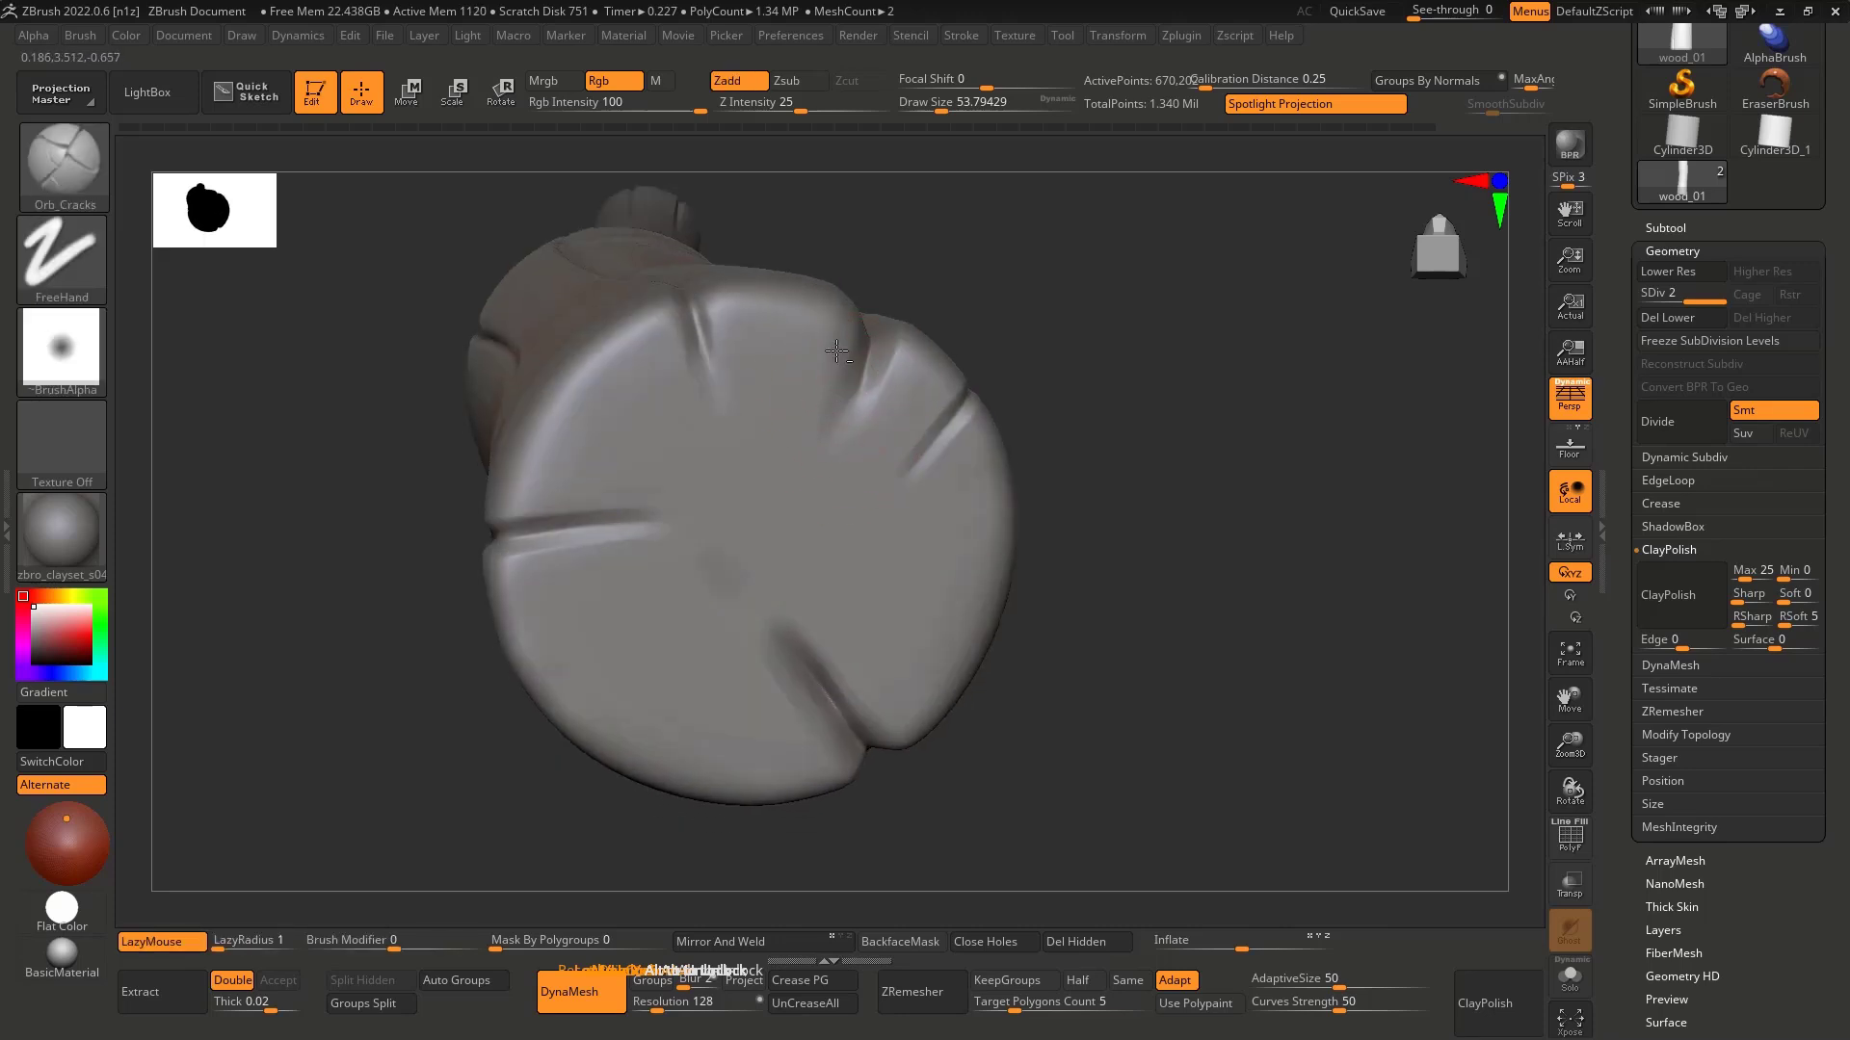
{"action": "left_click_drag", "start_coordinate": [836, 350], "coordinate": [686, 363]}
{"action": "key", "text": "ctrl+z"}
{"action": "left_click_drag", "start_coordinate": [859, 361], "coordinate": [536, 640]}
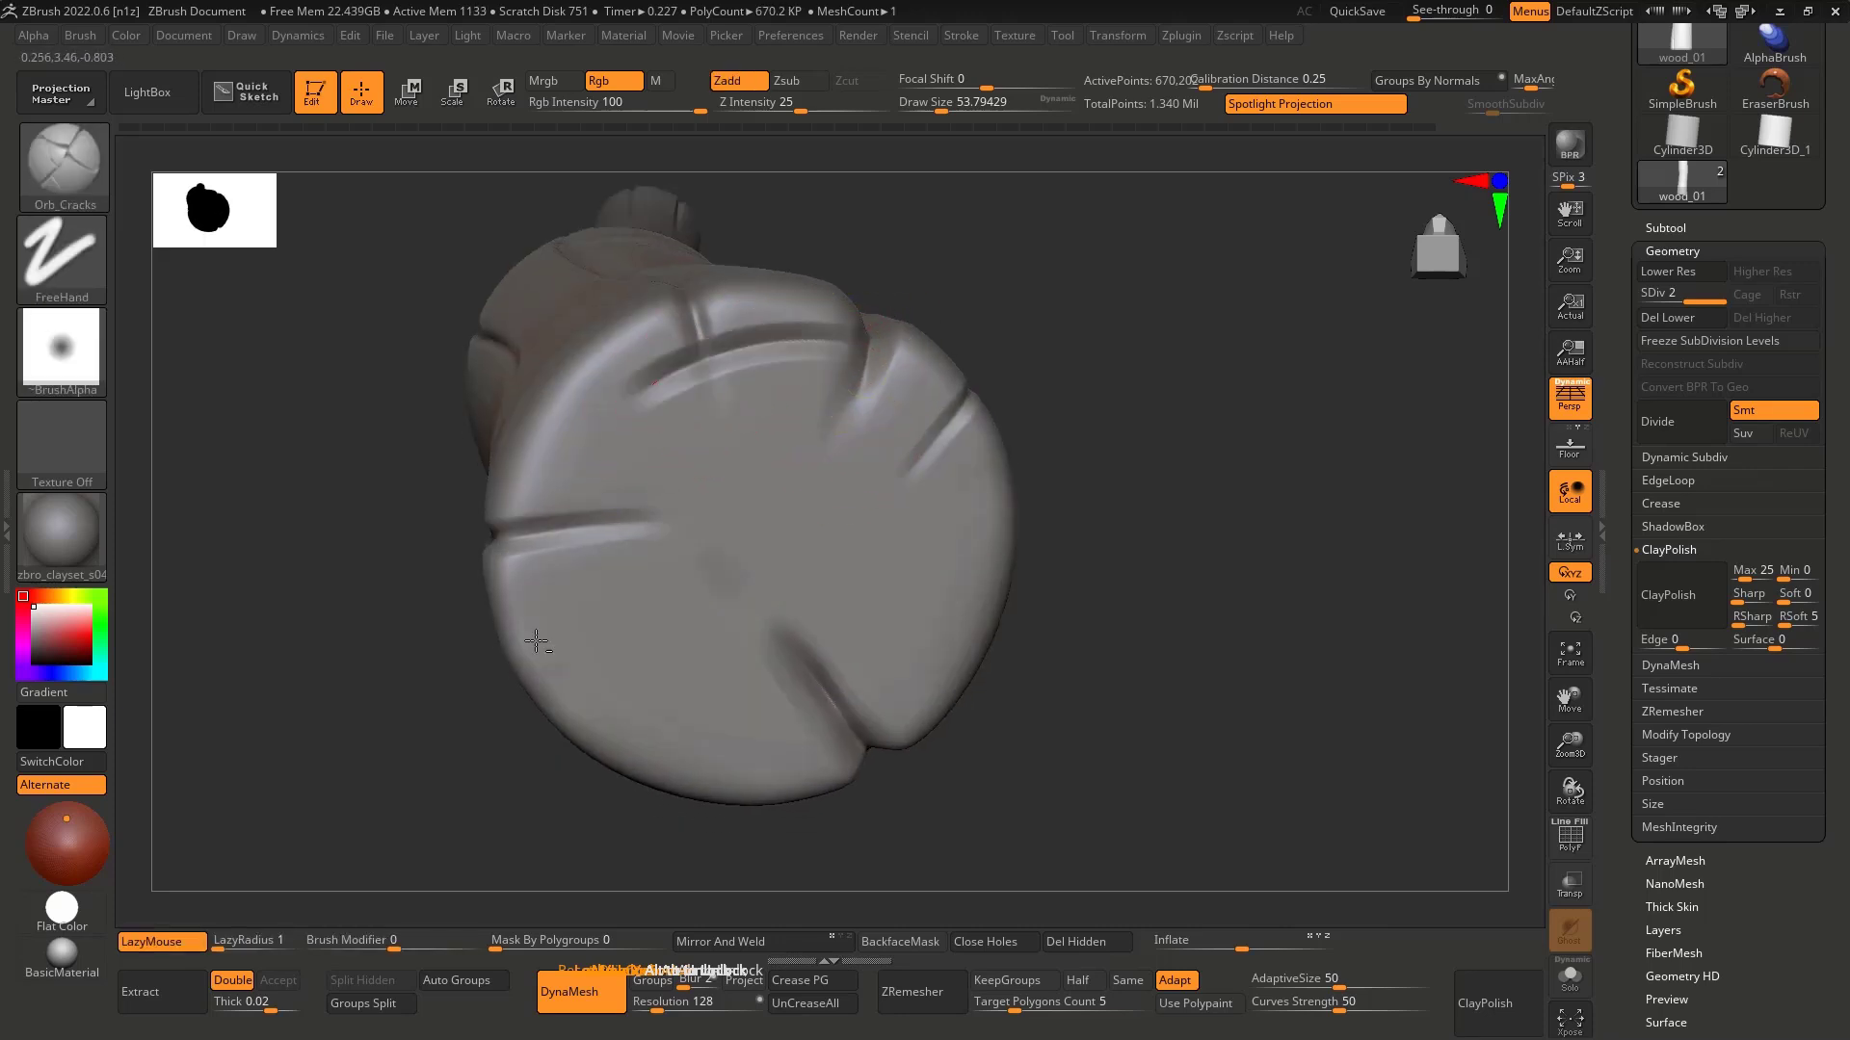
{"action": "right_click_drag", "start_coordinate": [669, 478], "coordinate": [725, 414]}
{"action": "right_click_drag", "start_coordinate": [724, 414], "coordinate": [818, 521], "text": "ctrl"}
{"action": "key", "text": "ctrl+z"}
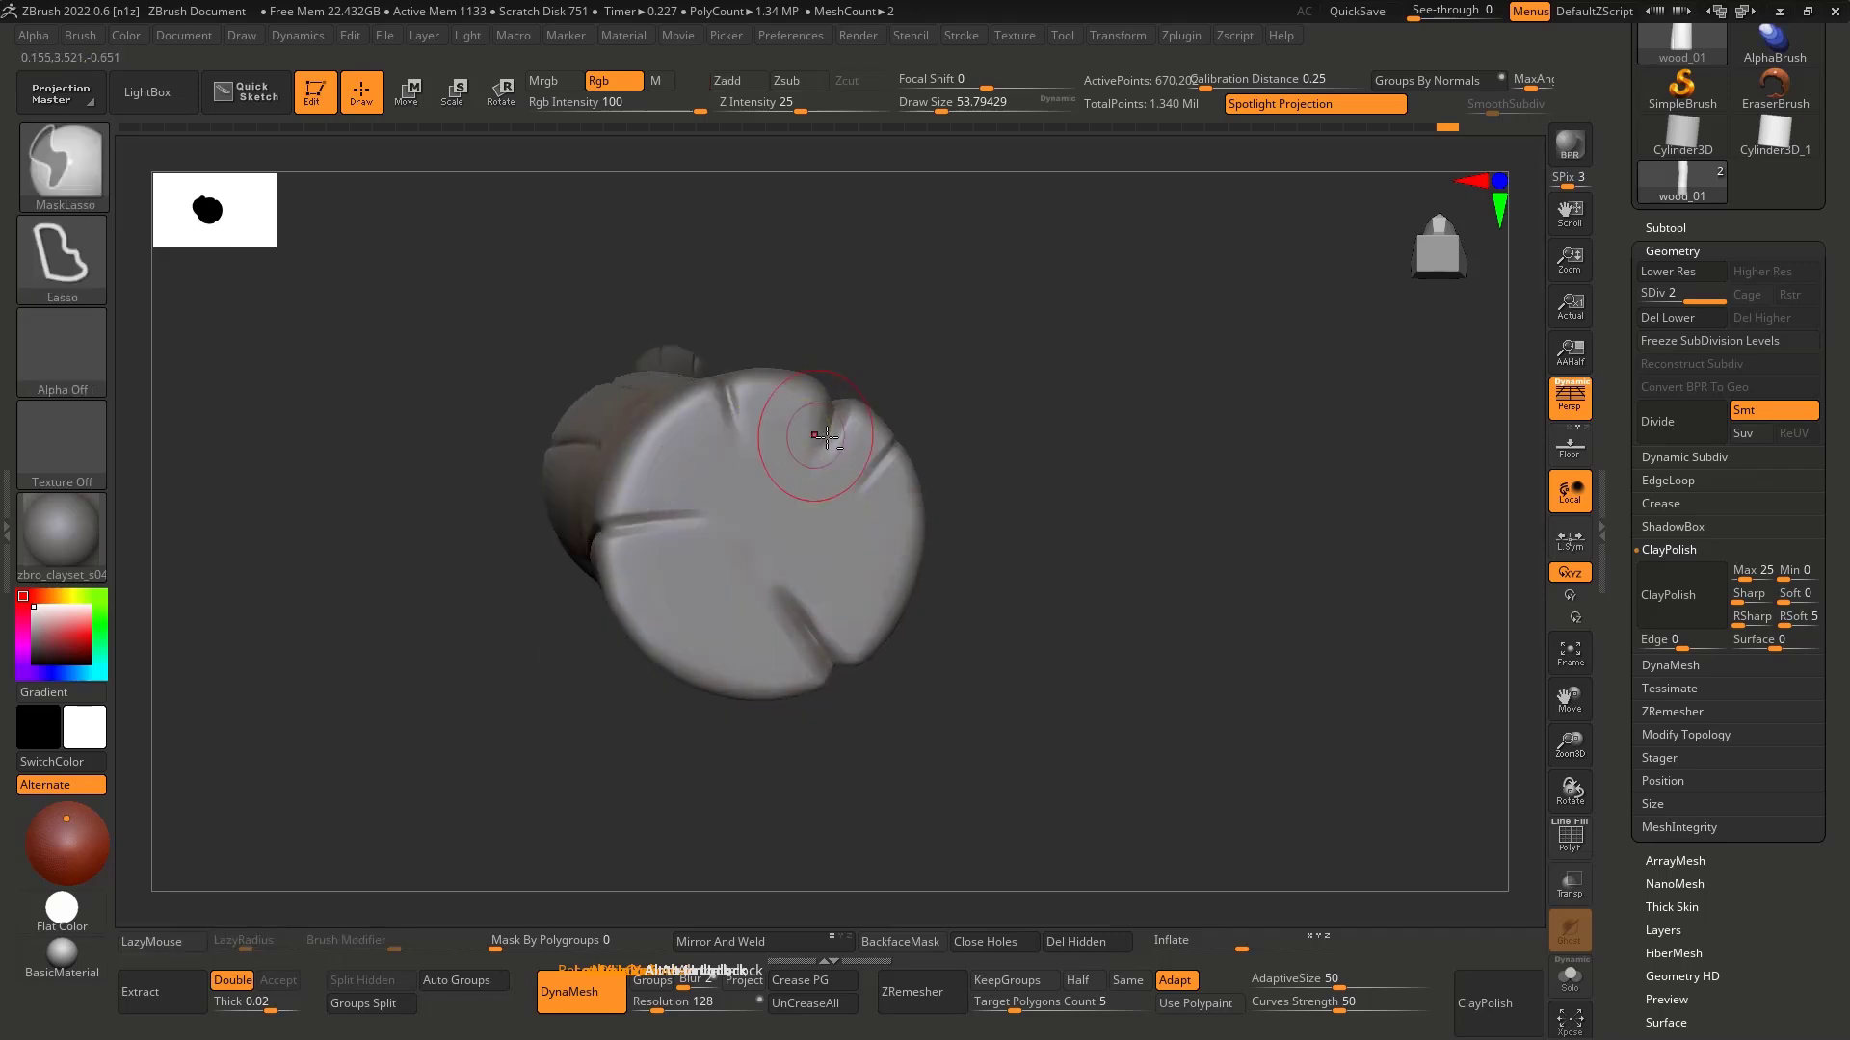
{"action": "mouse_move", "coordinate": [829, 422]}
{"action": "left_mouse_down"}
{"action": "mouse_move", "coordinate": [703, 407]}
{"action": "mouse_move", "coordinate": [628, 599]}
{"action": "left_mouse_up"}
{"action": "key", "text": "ctrl+z"}
{"action": "right_click_drag", "start_coordinate": [763, 536], "coordinate": [853, 433], "text": "ctrl"}
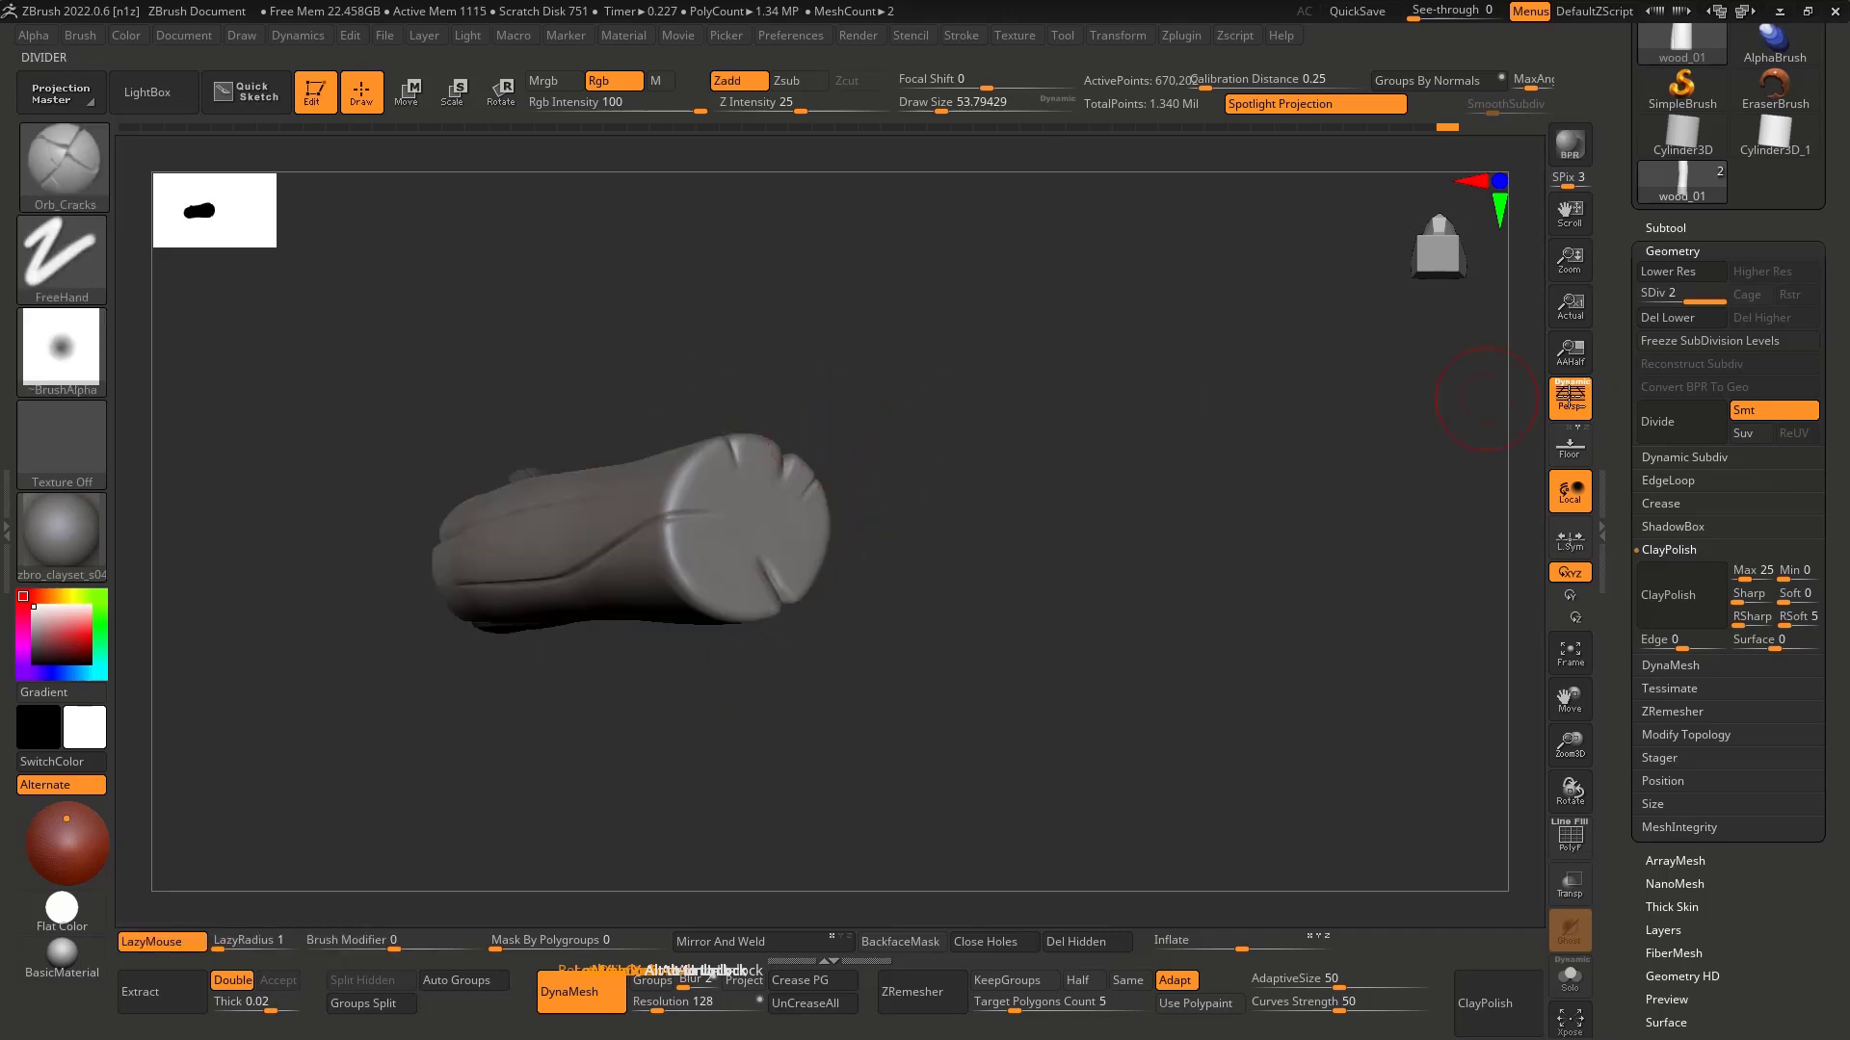
Step: Turn off perspective and carve a growth ring around the opposite end face, just inside its rim
{"action": "left_click", "coordinate": [1569, 398]}
{"action": "right_click_drag", "start_coordinate": [1242, 424], "coordinate": [1169, 421]}
{"action": "right_click_drag", "start_coordinate": [811, 434], "coordinate": [798, 478], "text": "ctrl"}
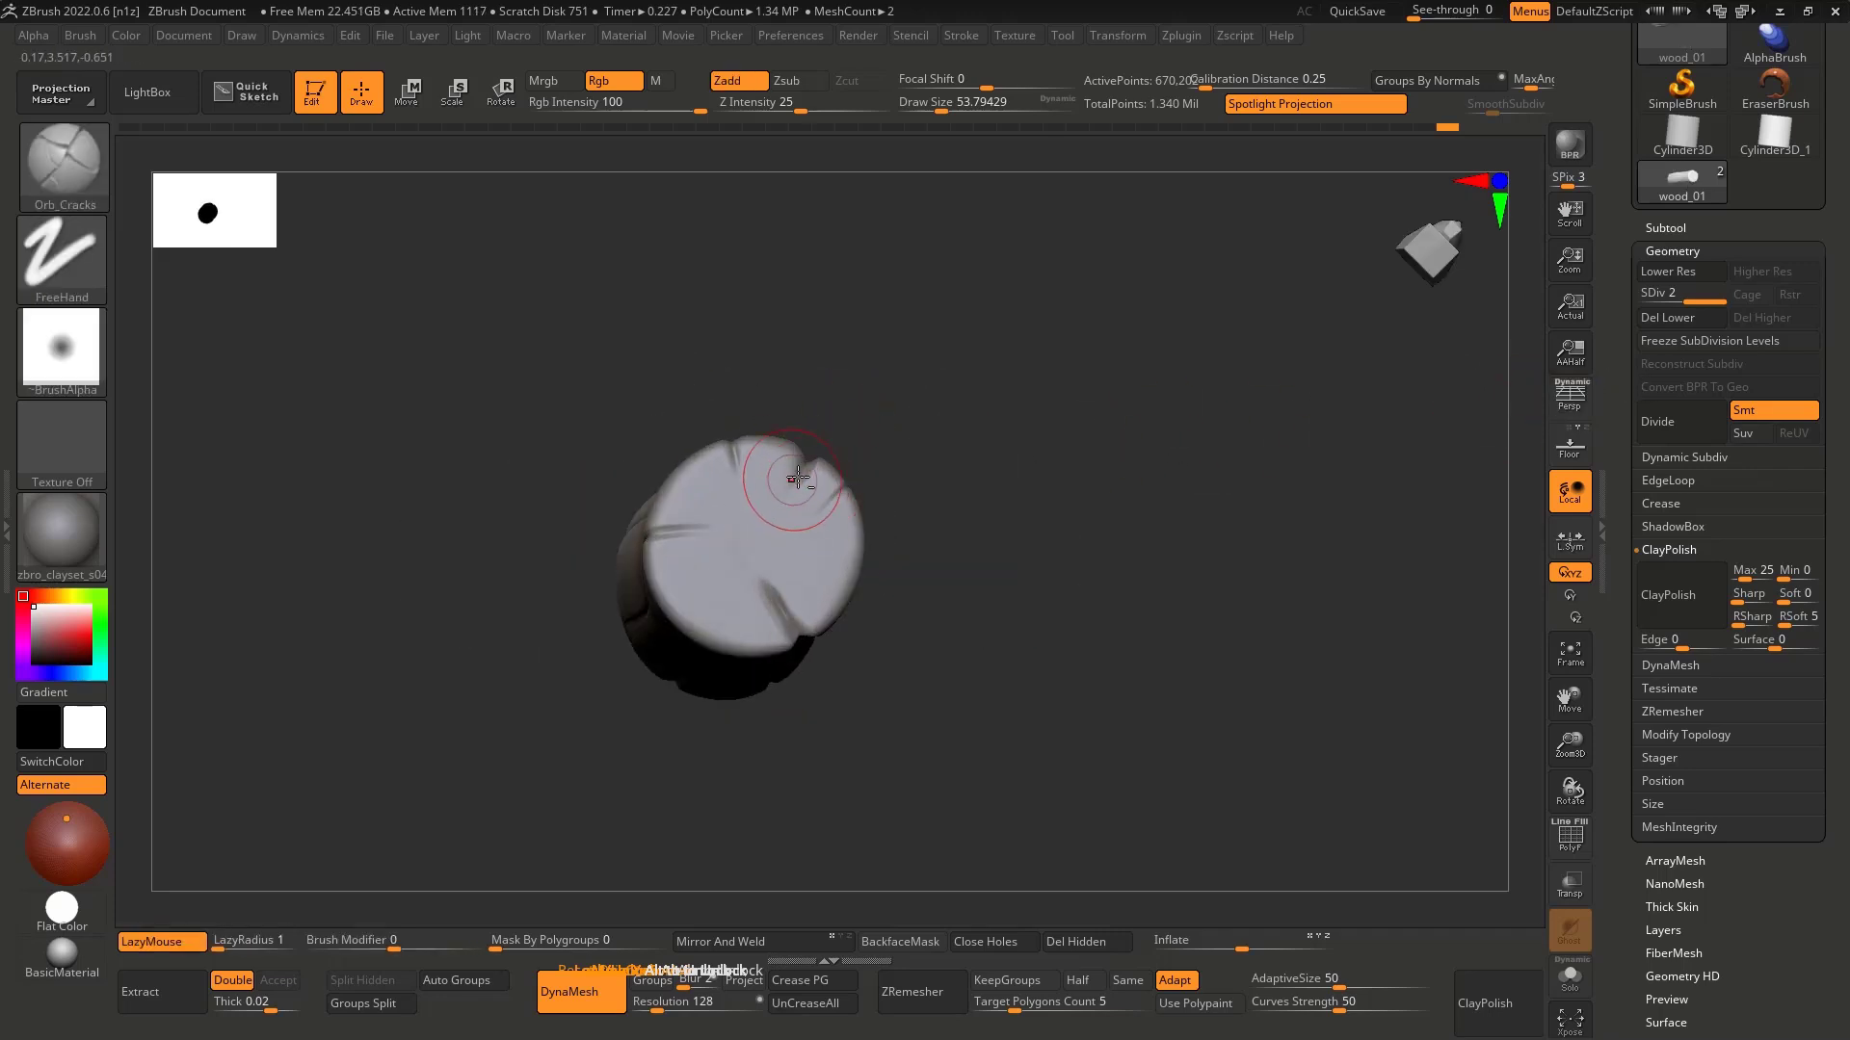
{"action": "right_click_drag", "start_coordinate": [721, 631], "coordinate": [718, 553]}
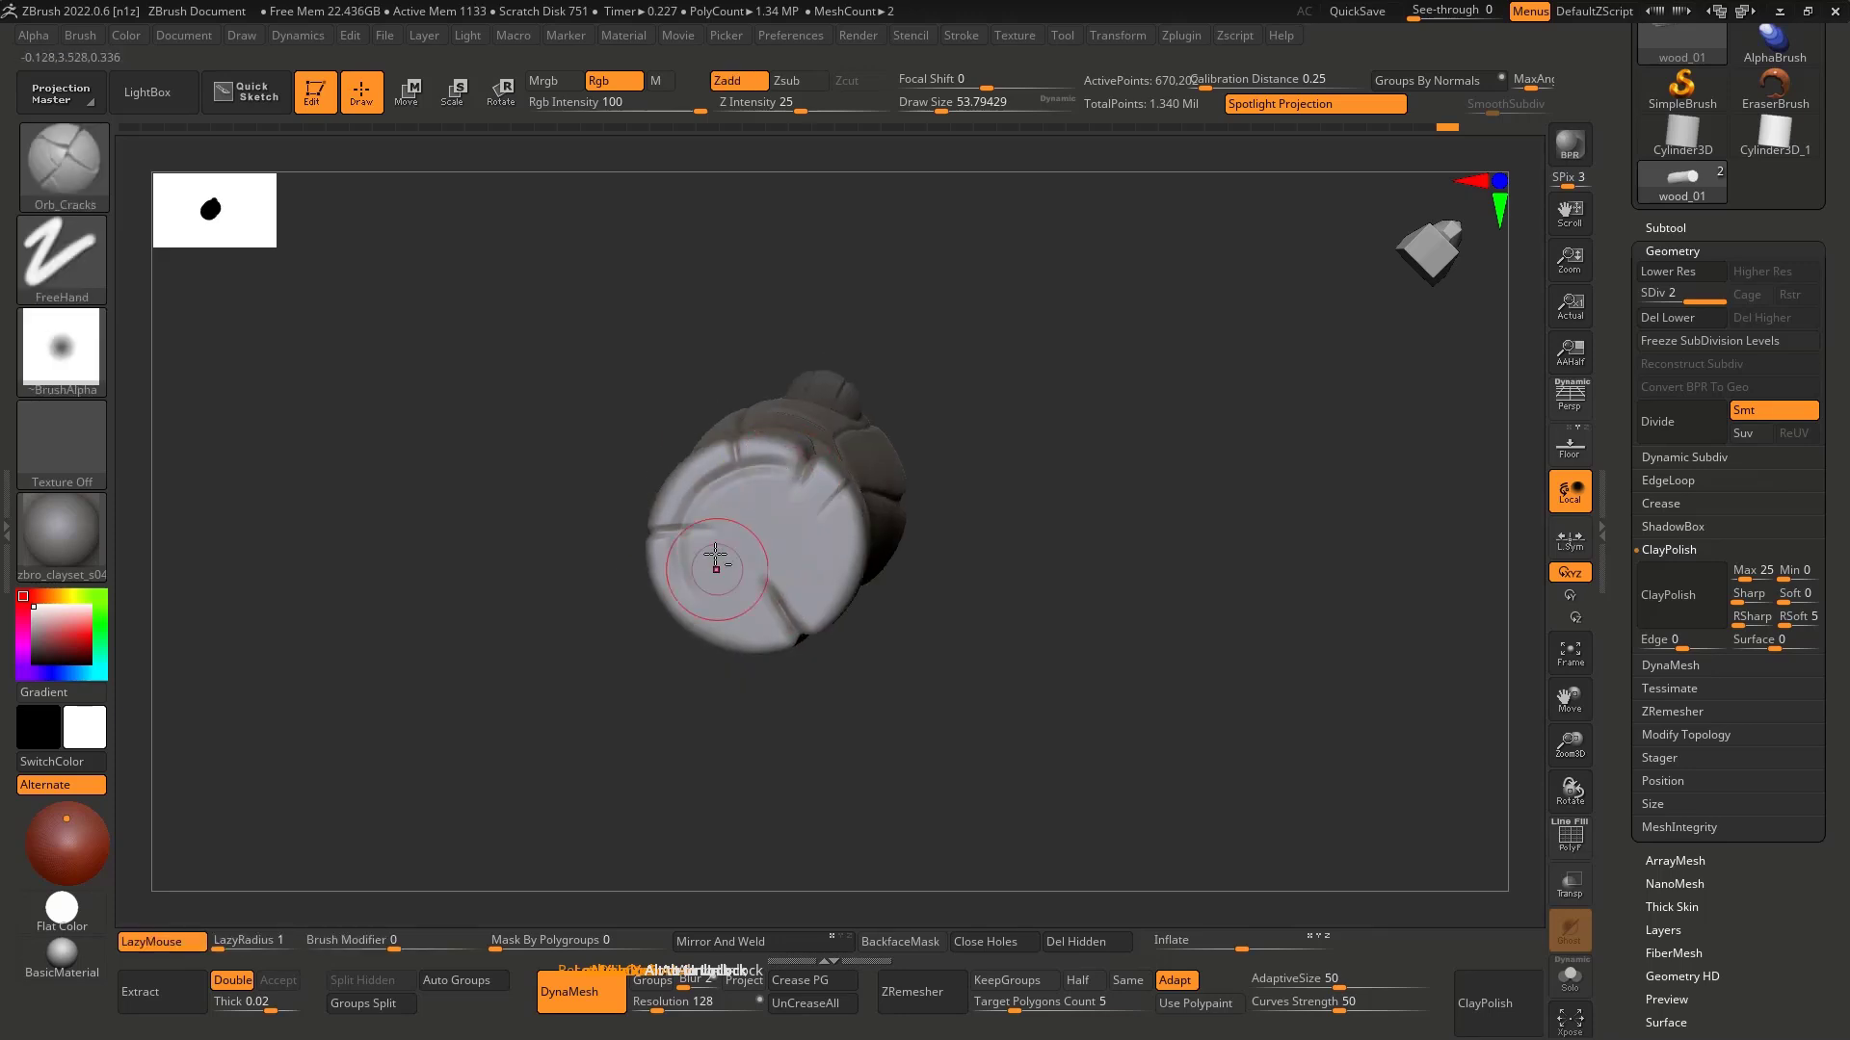
{"action": "left_click_drag", "start_coordinate": [691, 575], "coordinate": [804, 597]}
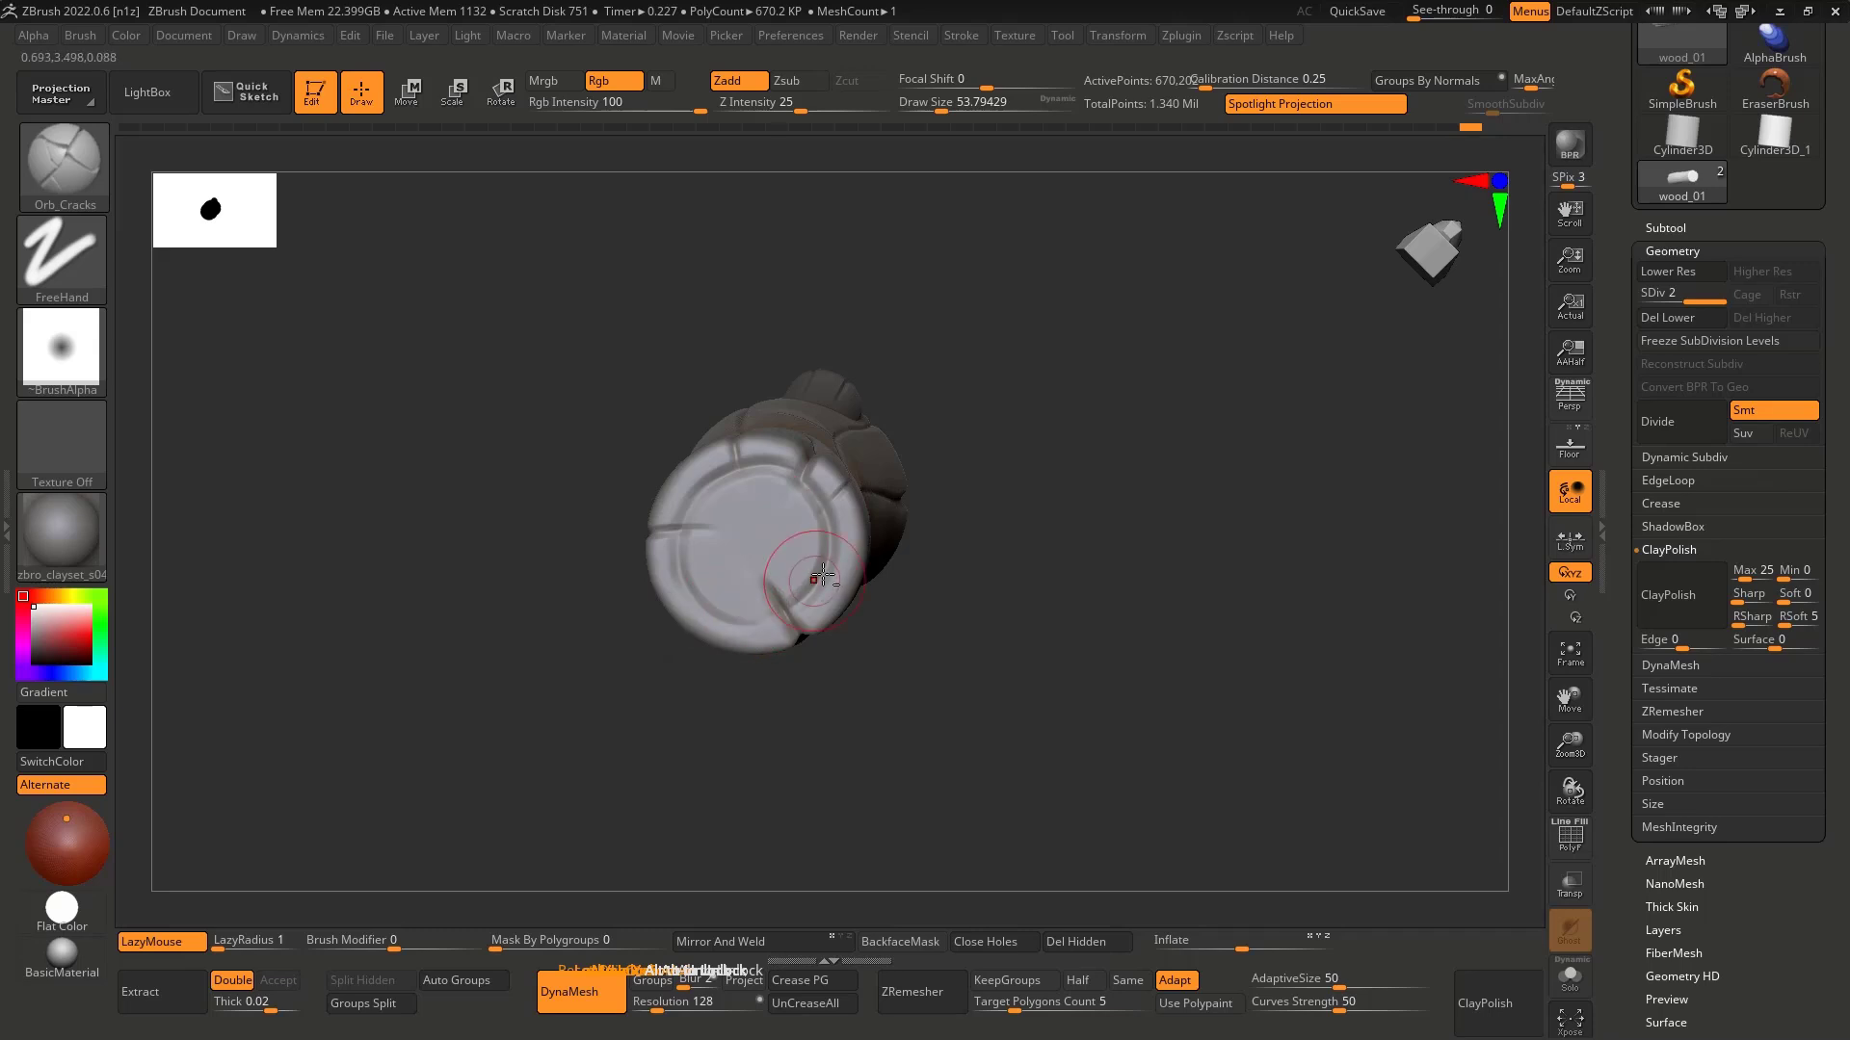
{"action": "left_click_drag", "start_coordinate": [715, 617], "coordinate": [739, 631]}
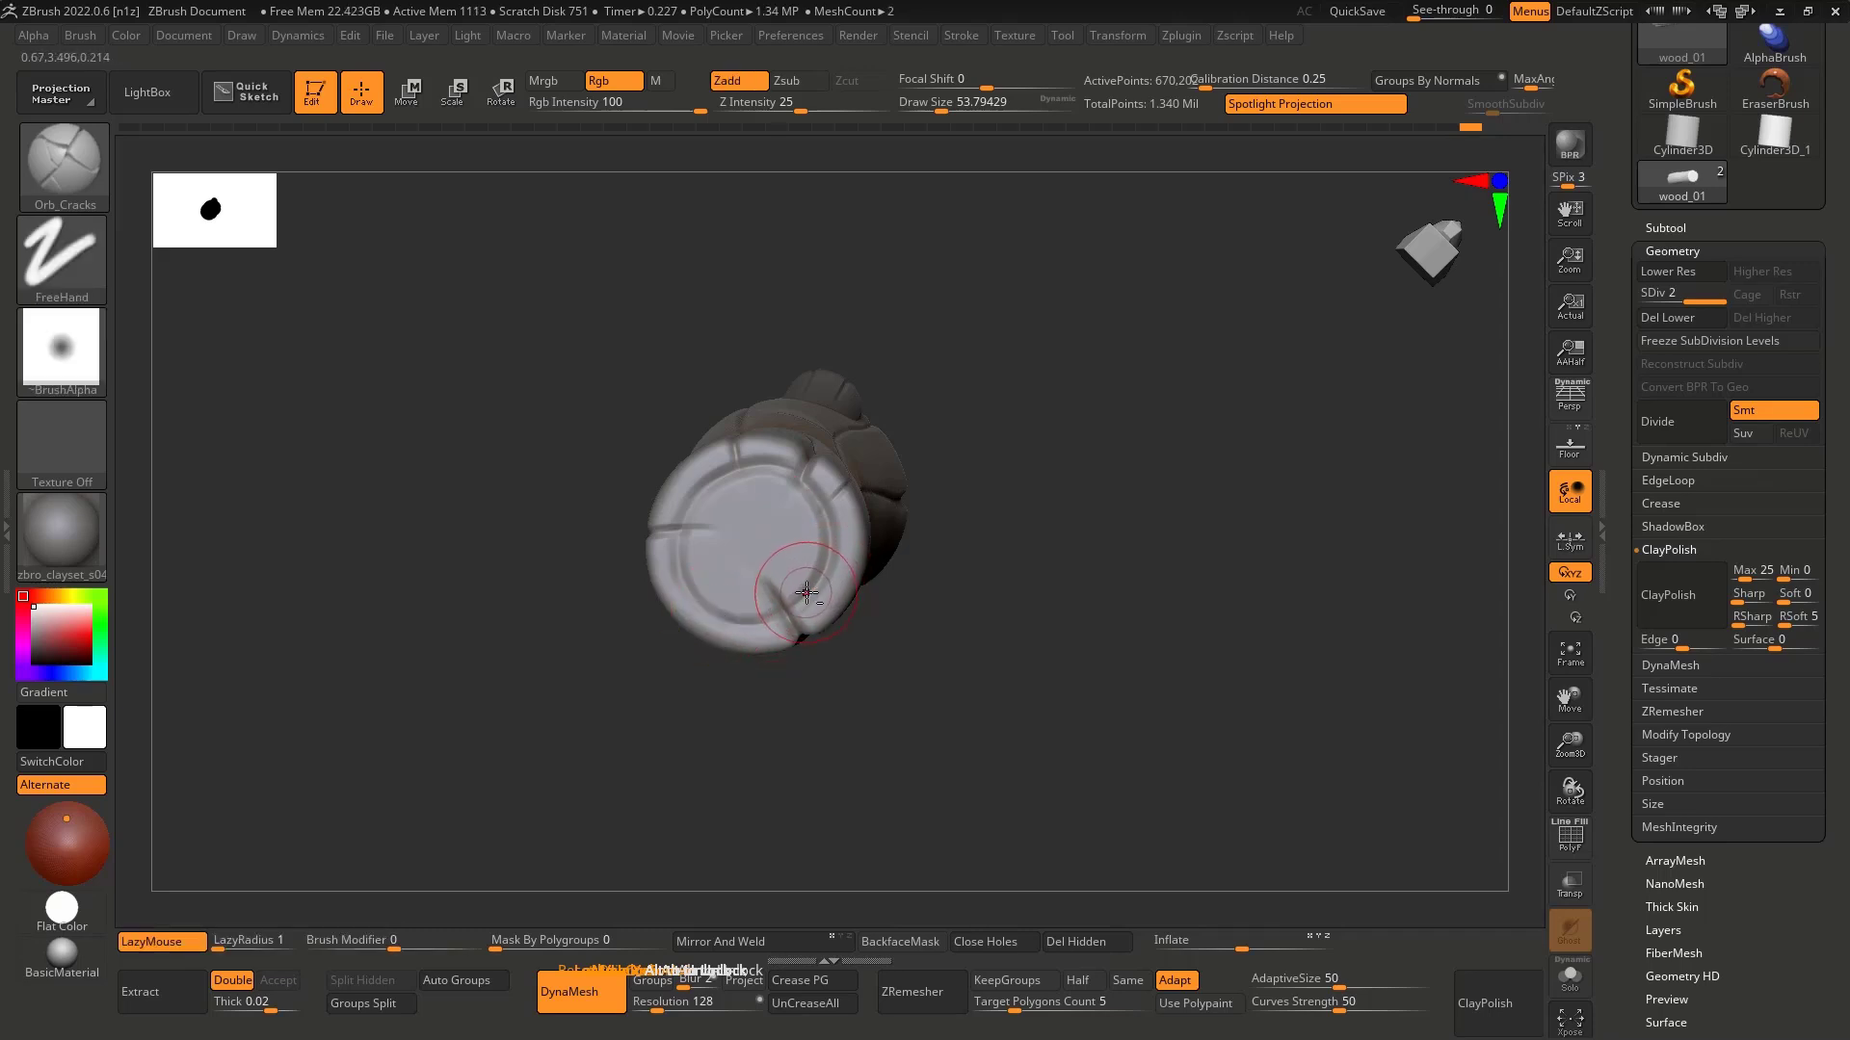
Step: Reduce the draw size to about 37 and deepen the growth ring along the inner rim of the opposite end face
{"action": "right_click_drag", "start_coordinate": [770, 517], "coordinate": [771, 455], "text": "ctrl"}
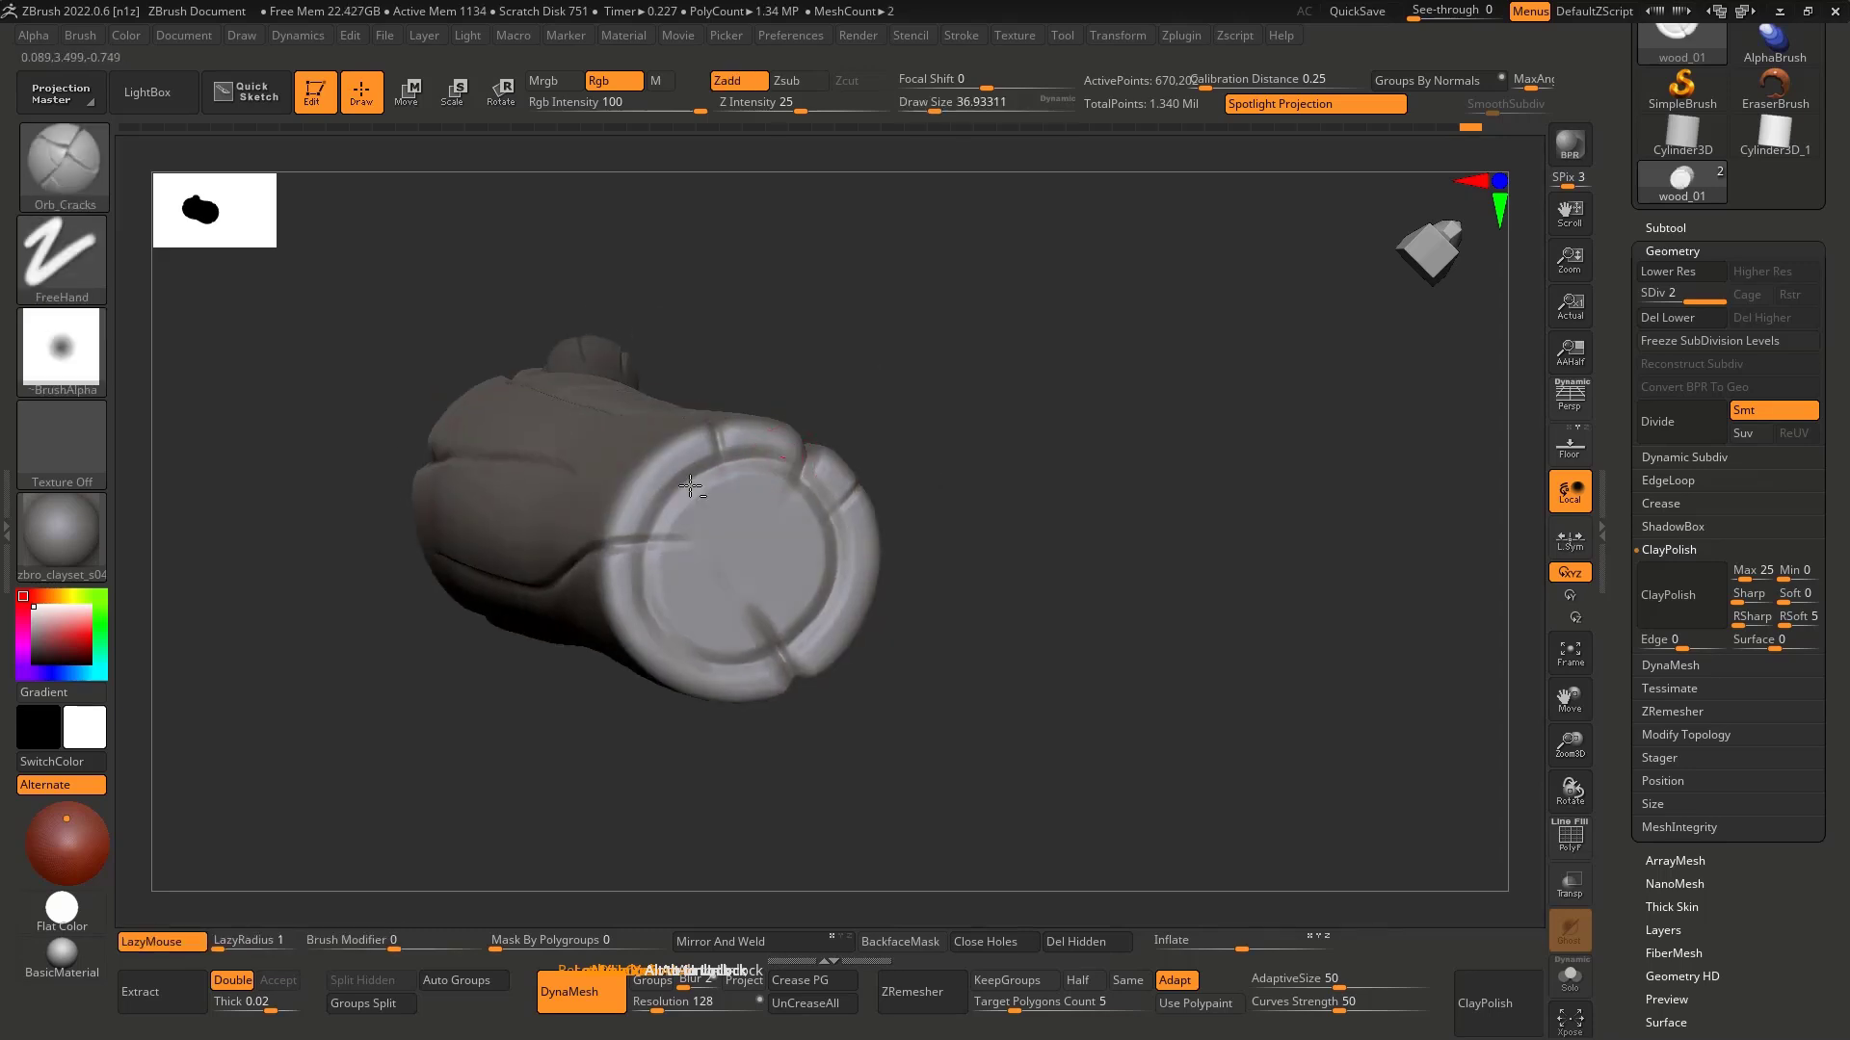
{"action": "left_click_drag", "start_coordinate": [691, 486], "coordinate": [771, 458]}
{"action": "mouse_move", "coordinate": [771, 461]}
{"action": "right_mouse_down"}
{"action": "mouse_move", "coordinate": [708, 494]}
{"action": "mouse_move", "coordinate": [710, 467]}
{"action": "mouse_move", "coordinate": [639, 595]}
{"action": "right_mouse_up"}
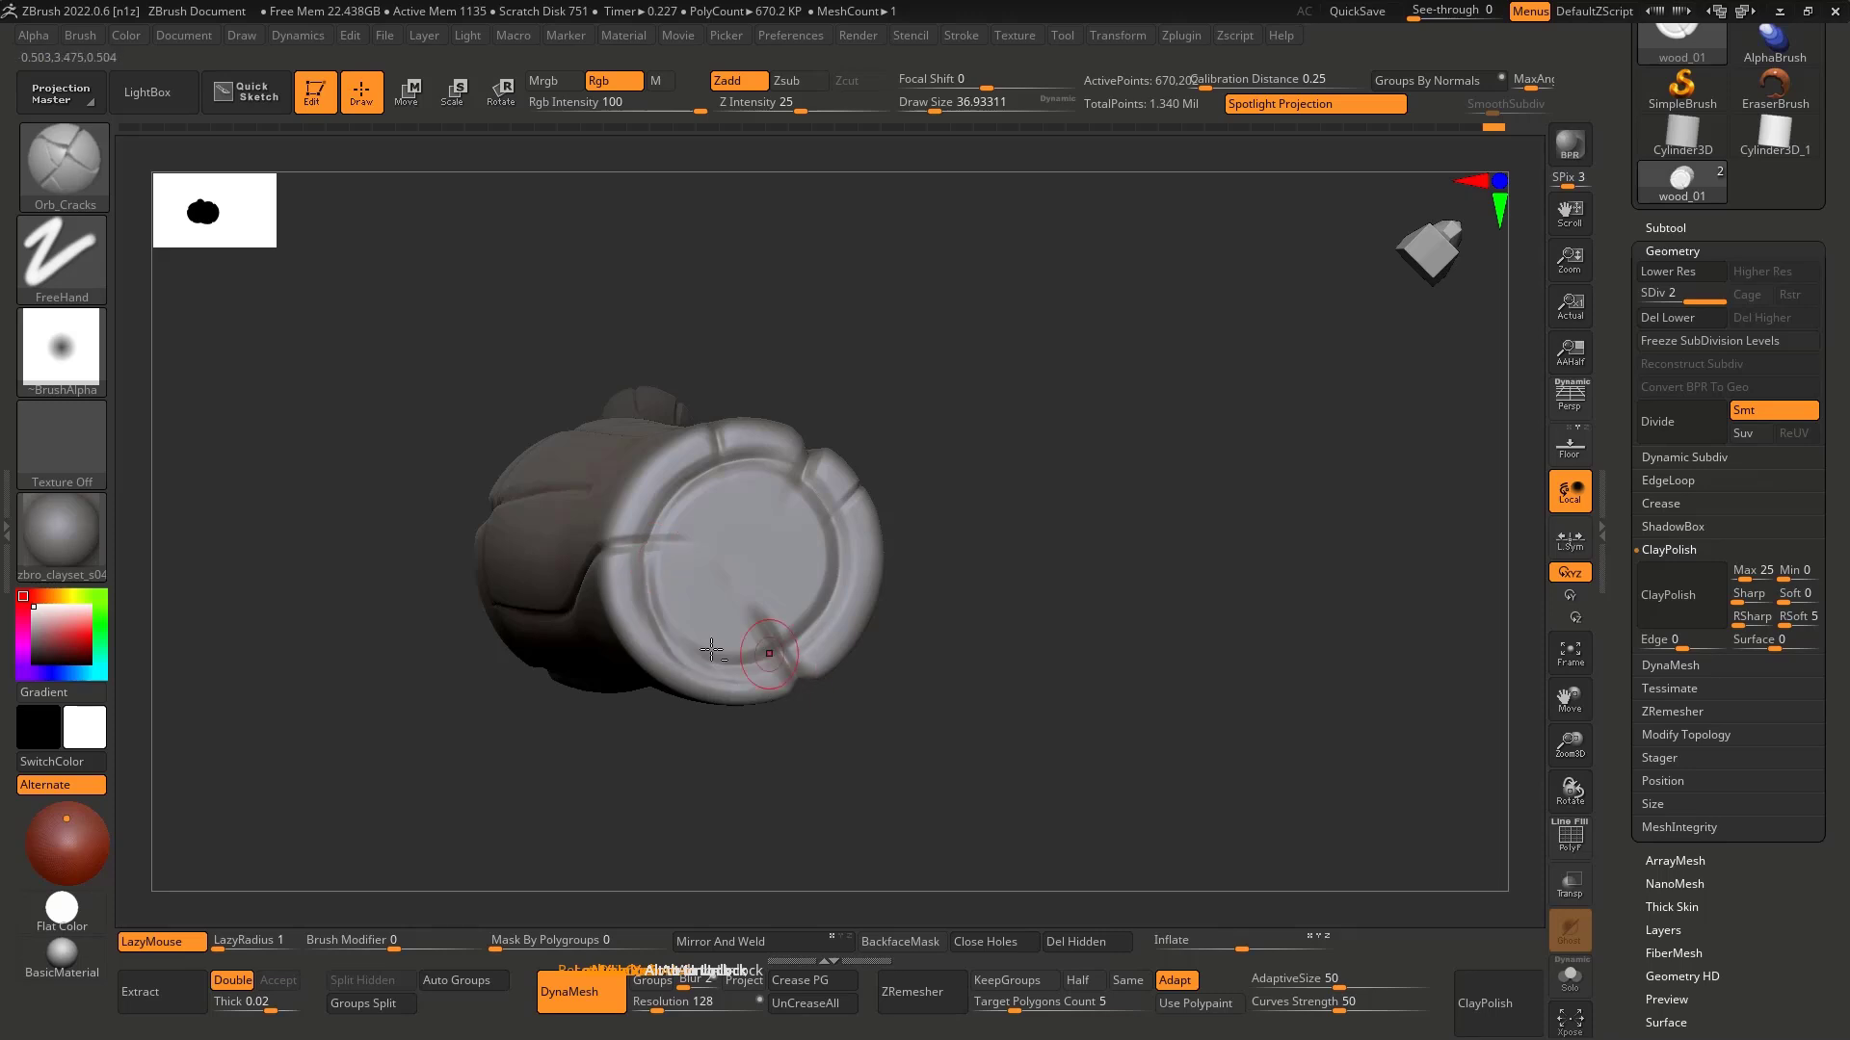
{"action": "right_click_drag", "start_coordinate": [729, 656], "coordinate": [774, 653]}
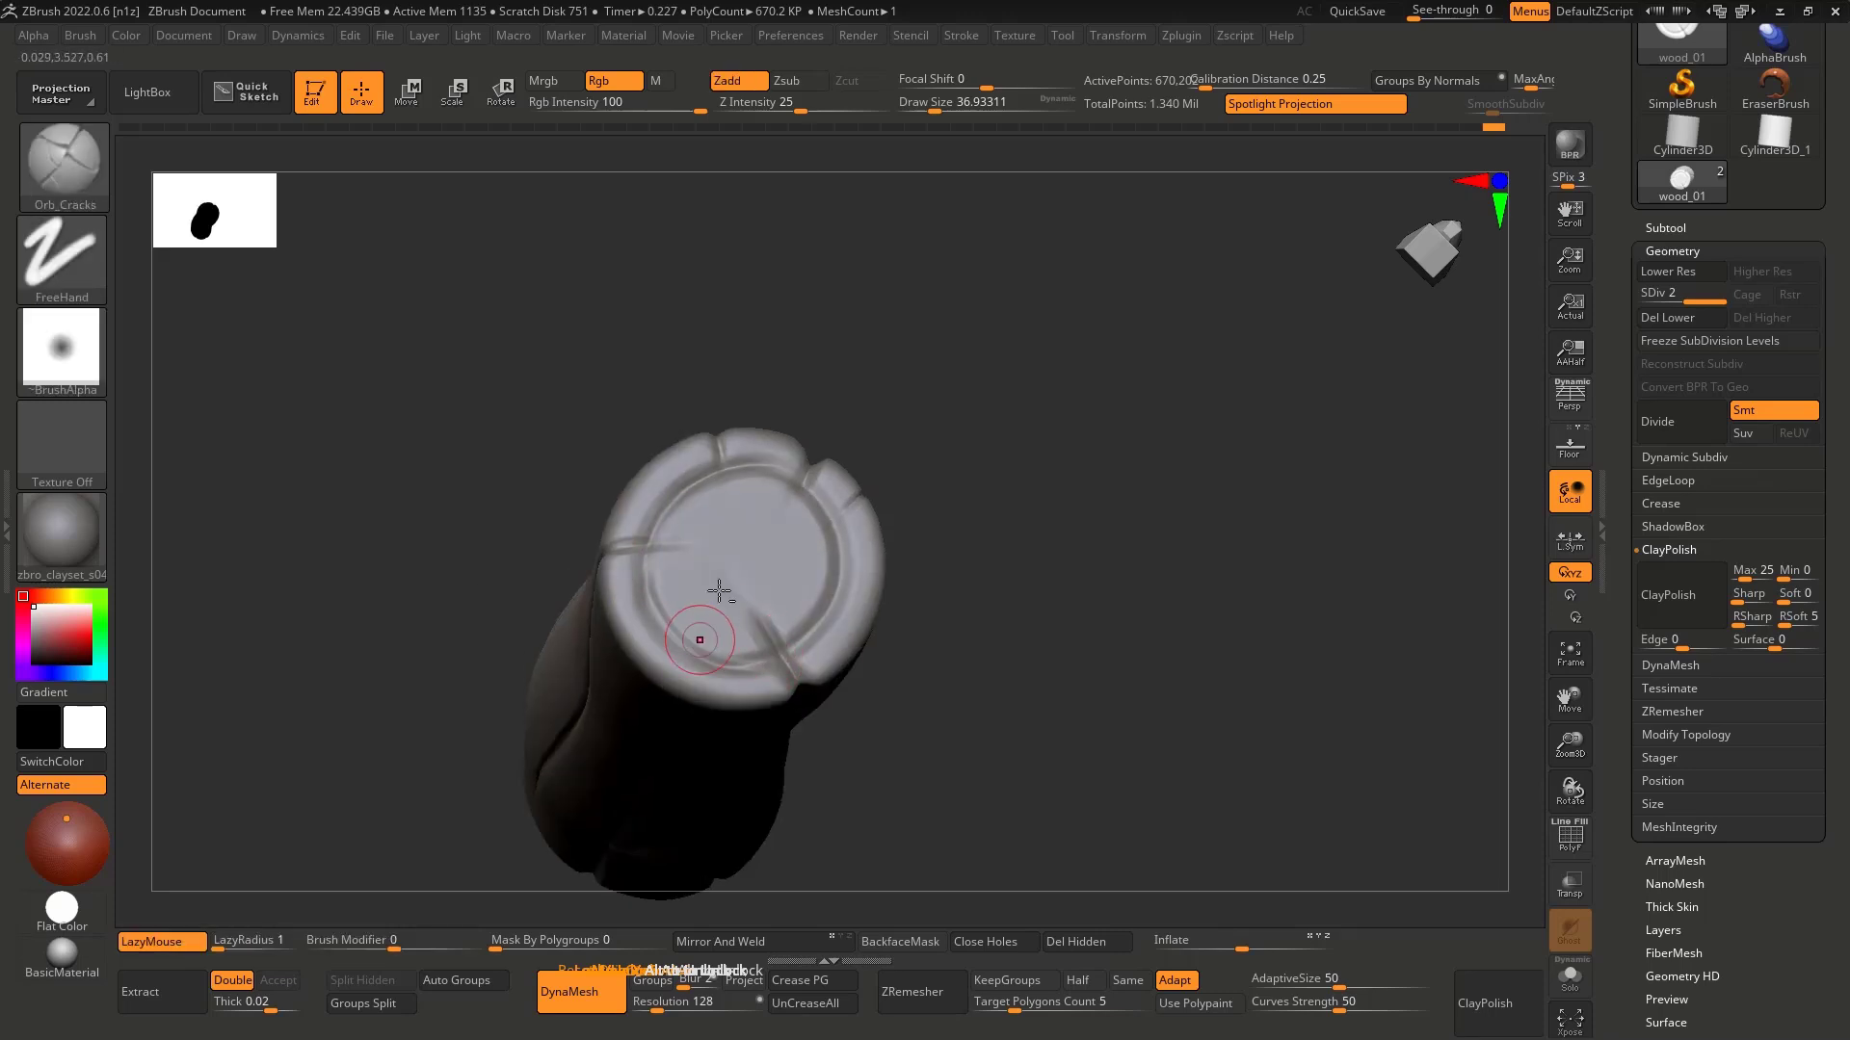
{"action": "left_click", "coordinate": [702, 743], "text": "alt"}
{"action": "mouse_move", "coordinate": [719, 590]}
{"action": "right_mouse_down"}
{"action": "mouse_move", "coordinate": [703, 737]}
{"action": "mouse_move", "coordinate": [656, 681]}
{"action": "mouse_move", "coordinate": [737, 665]}
{"action": "right_mouse_up"}
{"action": "key", "text": "s"}
{"action": "left_click_drag", "start_coordinate": [724, 644], "coordinate": [732, 638]}
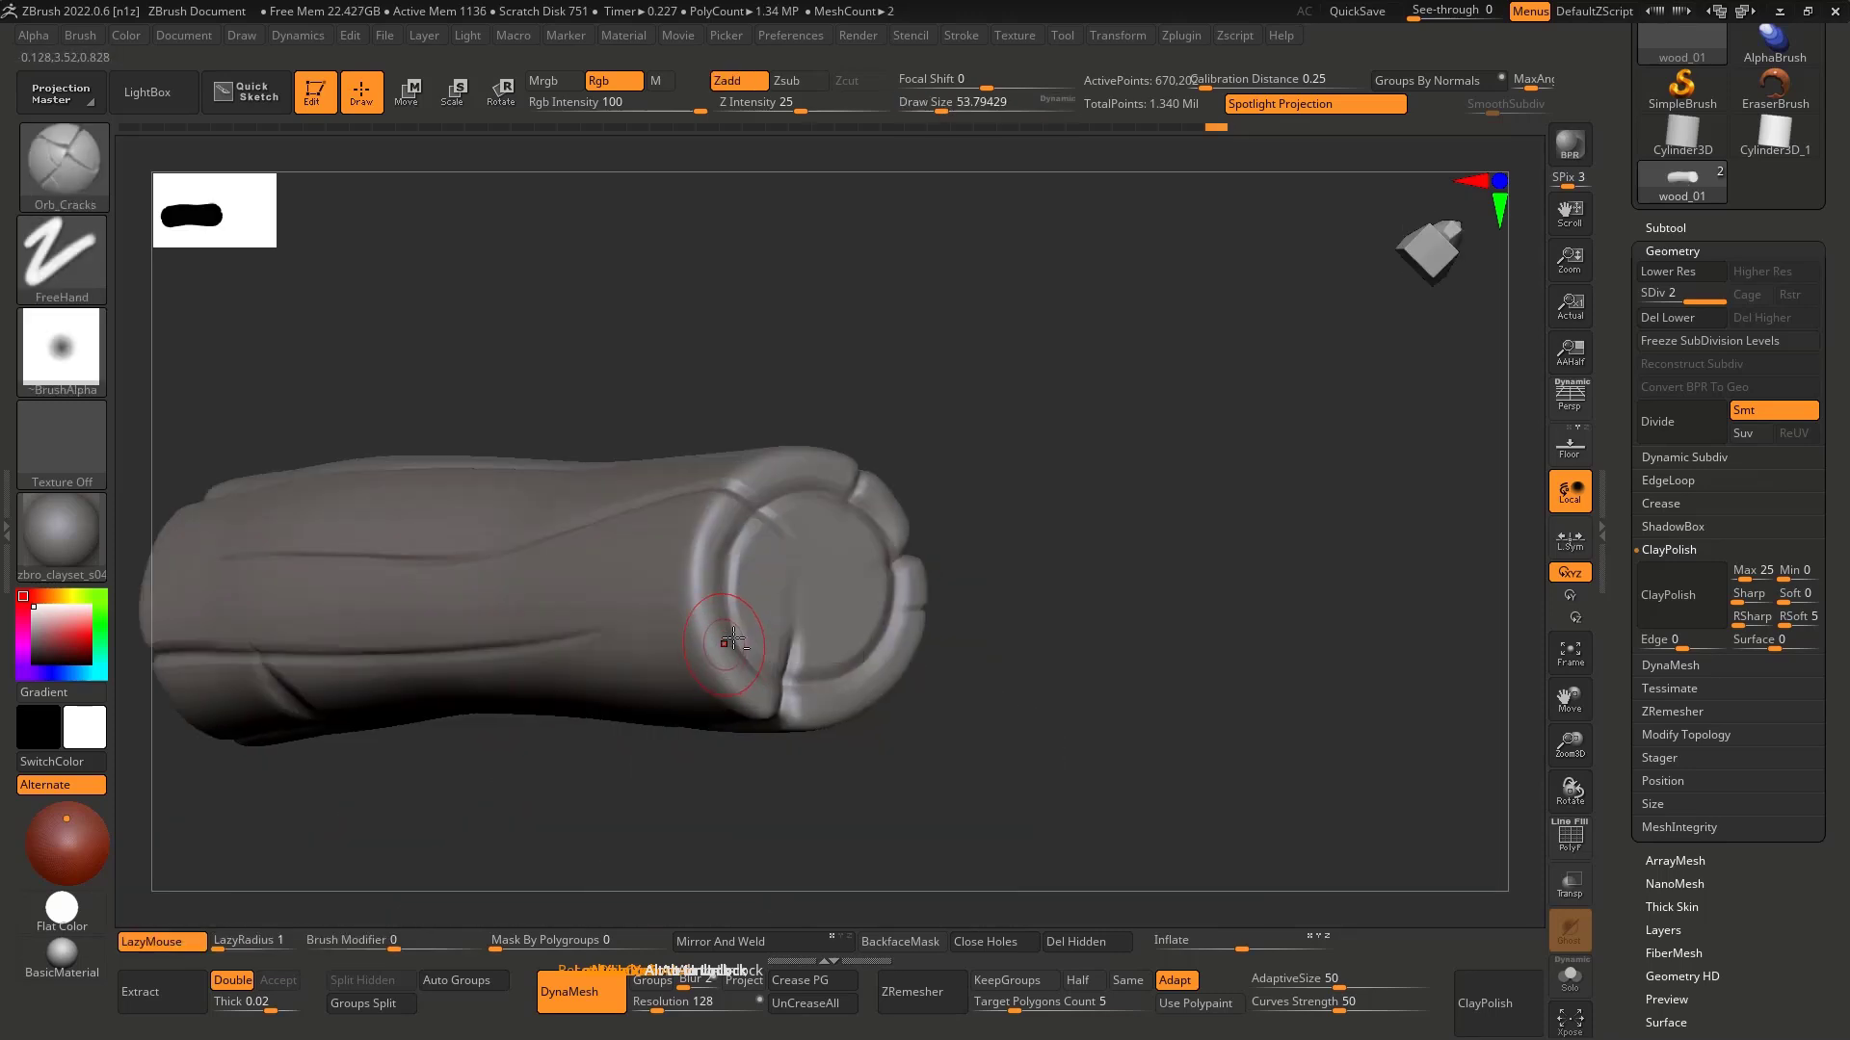
{"action": "key", "text": "ctrl+z"}
Step: Carve a small central mark and an inner growth ring around it on the end face, using a draw size of about 37
{"action": "mouse_move", "coordinate": [711, 664]}
{"action": "right_mouse_down"}
{"action": "mouse_move", "coordinate": [772, 642]}
{"action": "mouse_move", "coordinate": [710, 561]}
{"action": "mouse_move", "coordinate": [643, 549]}
{"action": "right_mouse_up"}
{"action": "key", "text": "bracketleft"}
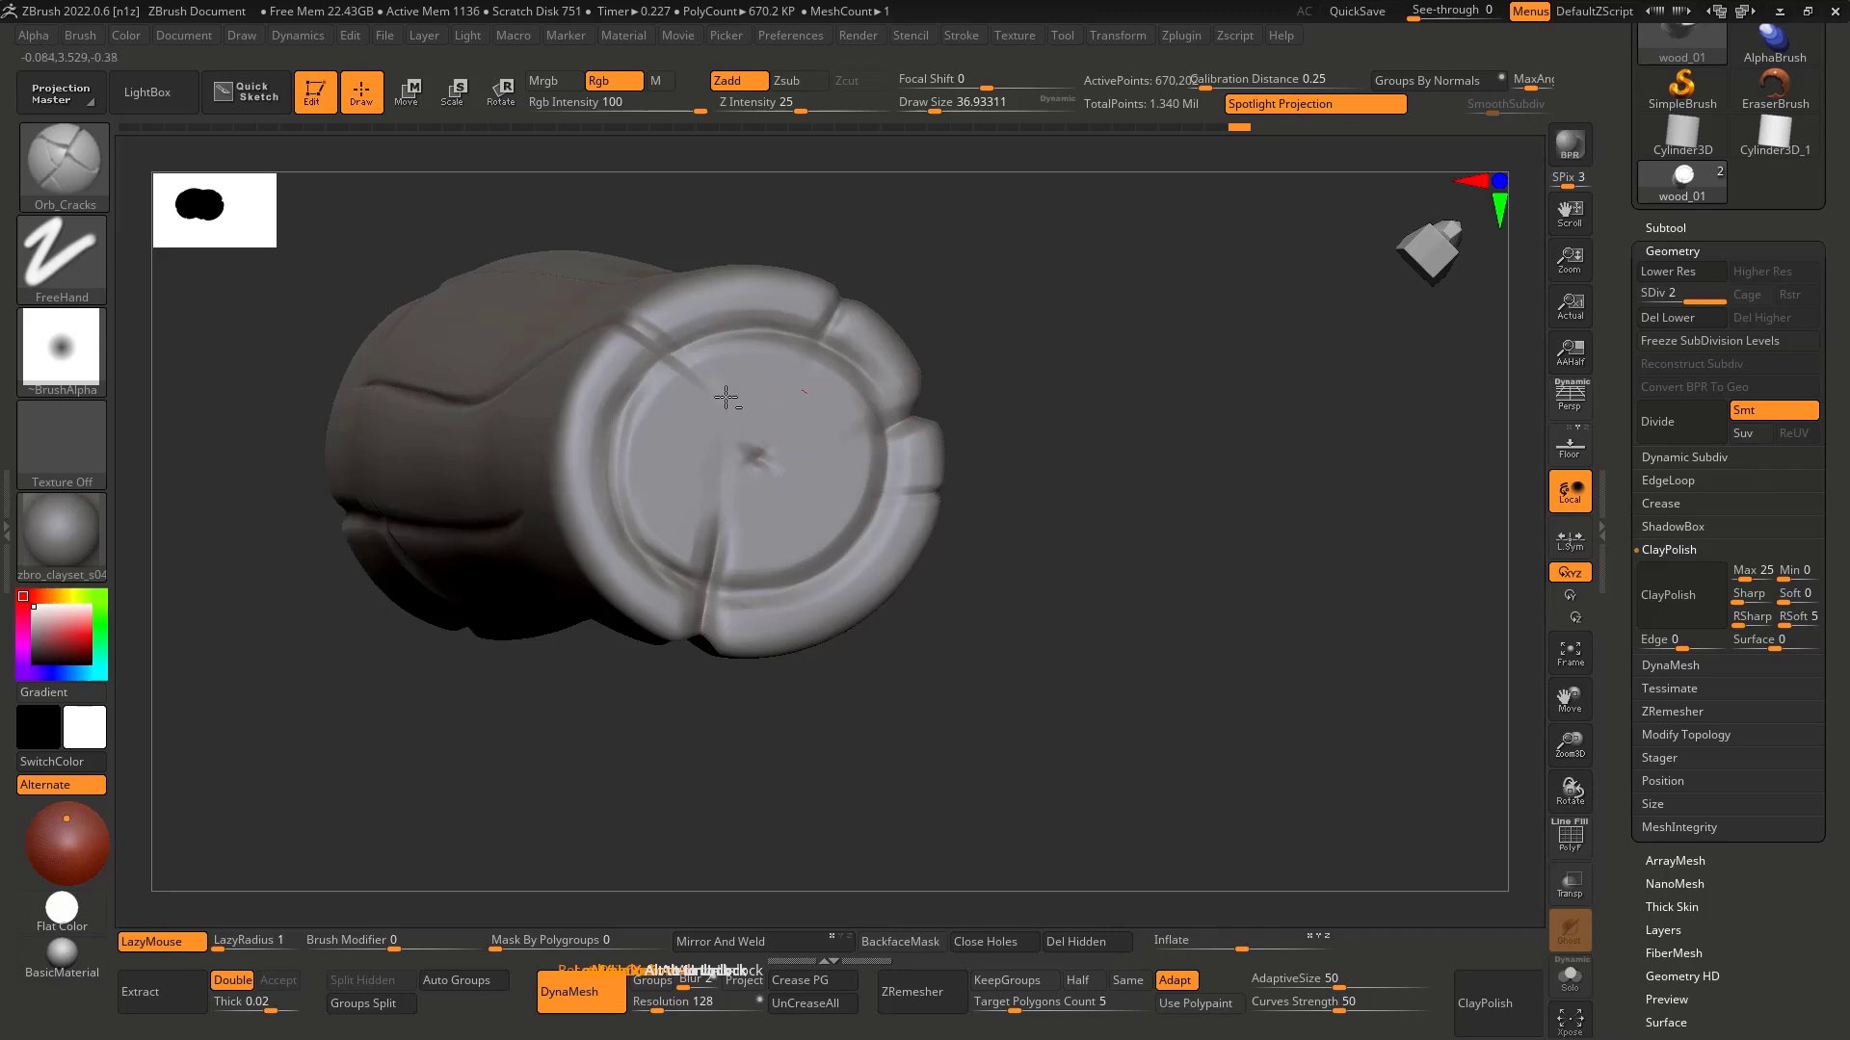
{"action": "left_click_drag", "start_coordinate": [725, 397], "coordinate": [692, 453]}
{"action": "key", "text": "ctrl+z"}
{"action": "mouse_move", "coordinate": [790, 389]}
{"action": "left_mouse_down"}
{"action": "mouse_move", "coordinate": [682, 467]}
{"action": "mouse_move", "coordinate": [730, 540]}
{"action": "mouse_move", "coordinate": [712, 530]}
{"action": "left_mouse_up"}
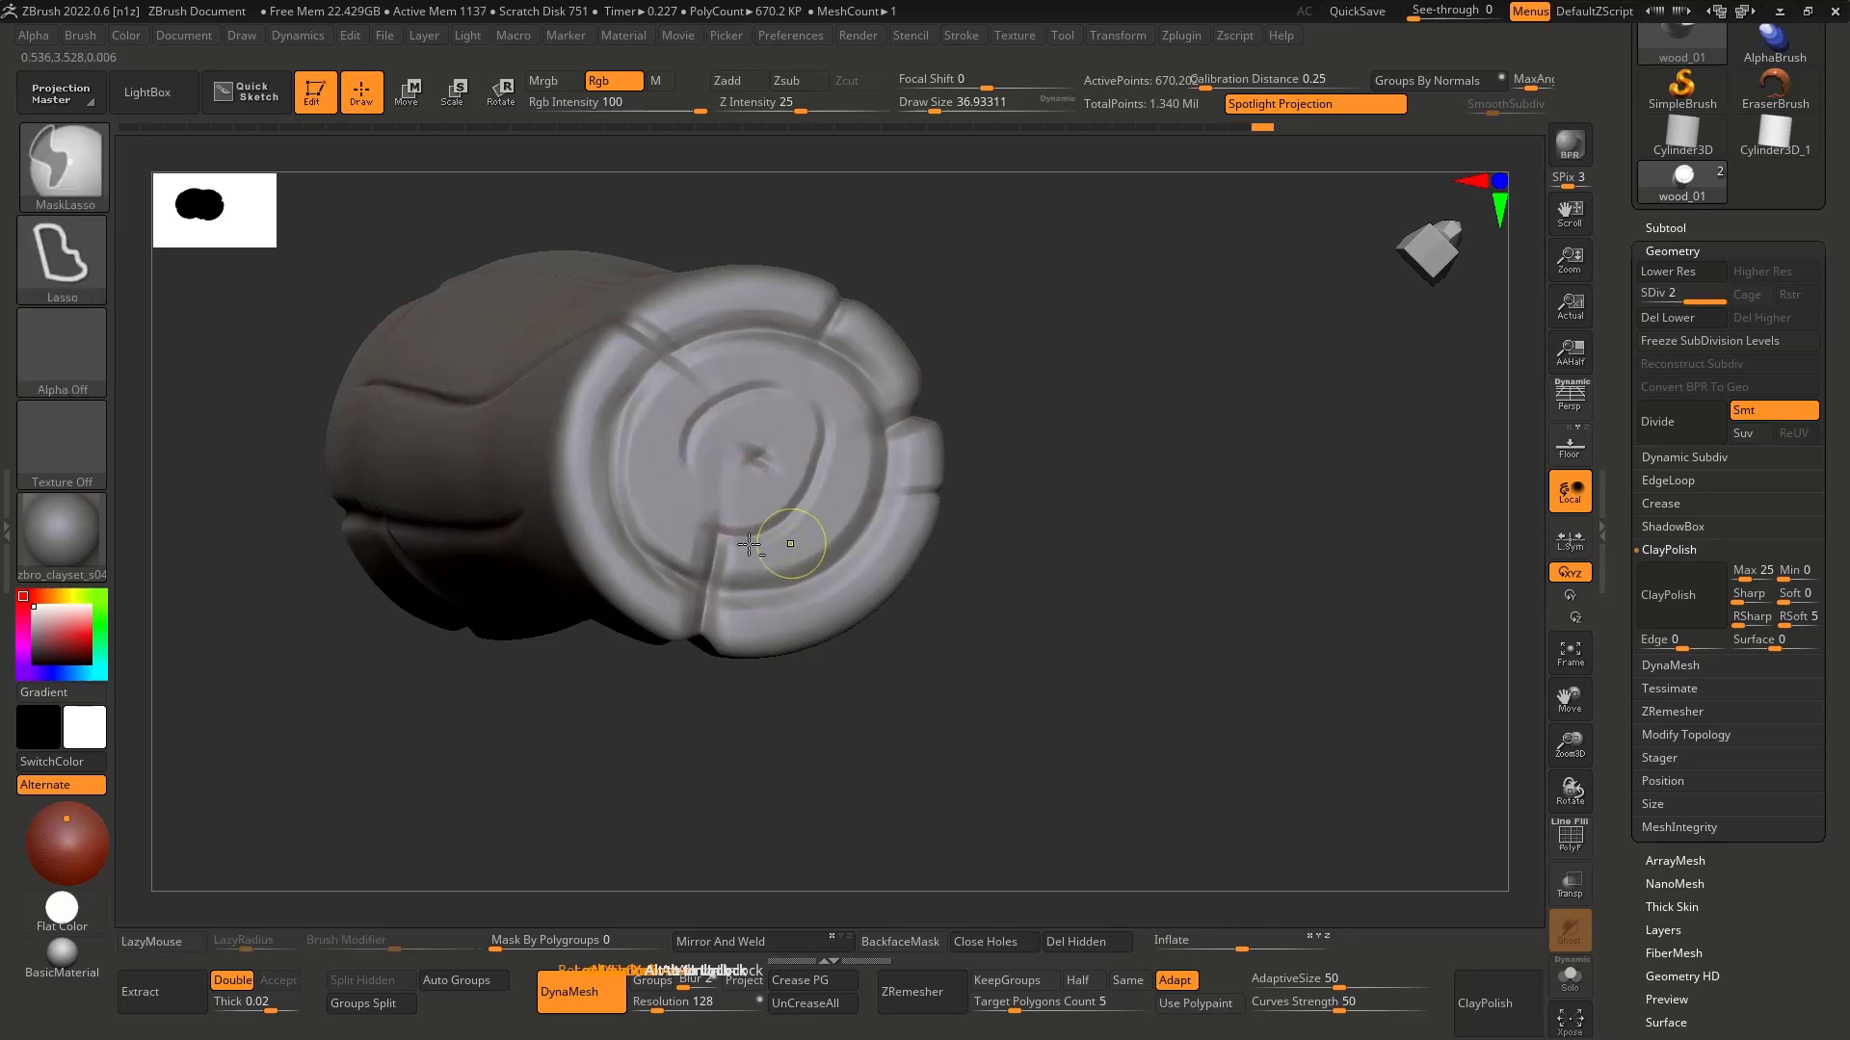
{"action": "right_click_drag", "start_coordinate": [749, 544], "coordinate": [805, 492]}
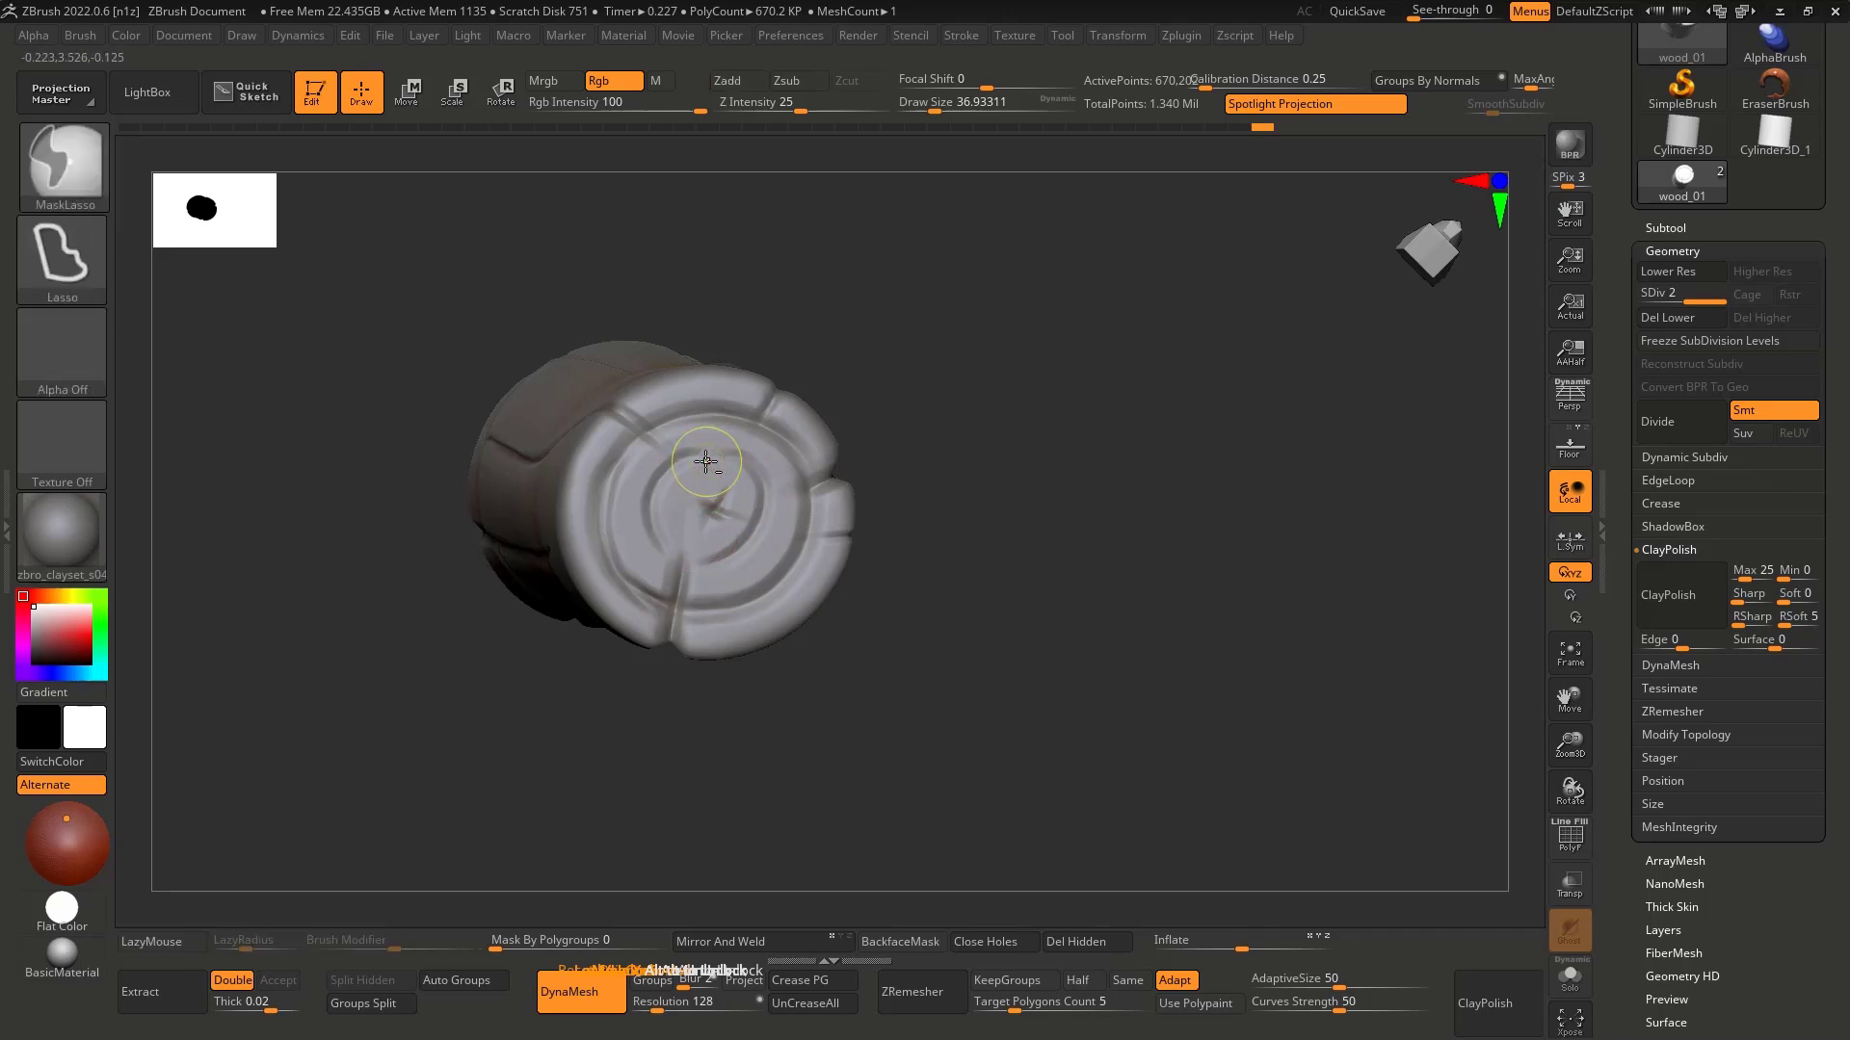
{"action": "mouse_move", "coordinate": [663, 528]}
{"action": "left_mouse_down", "text": "shift"}
{"action": "mouse_move", "coordinate": [643, 479]}
{"action": "mouse_move", "coordinate": [751, 525]}
{"action": "left_mouse_up", "text": "shift"}
Step: Rework the upper arc of the end face's outer growth ring near the rim, undoing the strokes that miss
{"action": "right_click_drag", "start_coordinate": [757, 510], "coordinate": [718, 414], "text": "ctrl"}
{"action": "right_click_drag", "start_coordinate": [718, 414], "coordinate": [669, 540]}
{"action": "mouse_move", "coordinate": [669, 541]}
{"action": "right_mouse_down", "text": "ctrl"}
{"action": "mouse_move", "coordinate": [667, 496]}
{"action": "mouse_move", "coordinate": [719, 392]}
{"action": "mouse_move", "coordinate": [768, 702]}
{"action": "mouse_move", "coordinate": [809, 819]}
{"action": "right_mouse_up", "text": "ctrl"}
{"action": "mouse_move", "coordinate": [809, 818]}
{"action": "right_mouse_down"}
{"action": "mouse_move", "coordinate": [817, 495]}
{"action": "mouse_move", "coordinate": [731, 382]}
{"action": "mouse_move", "coordinate": [824, 334]}
{"action": "right_mouse_up"}
{"action": "right_click_drag", "start_coordinate": [692, 418], "coordinate": [831, 361]}
{"action": "right_click_drag", "start_coordinate": [816, 444], "coordinate": [683, 457]}
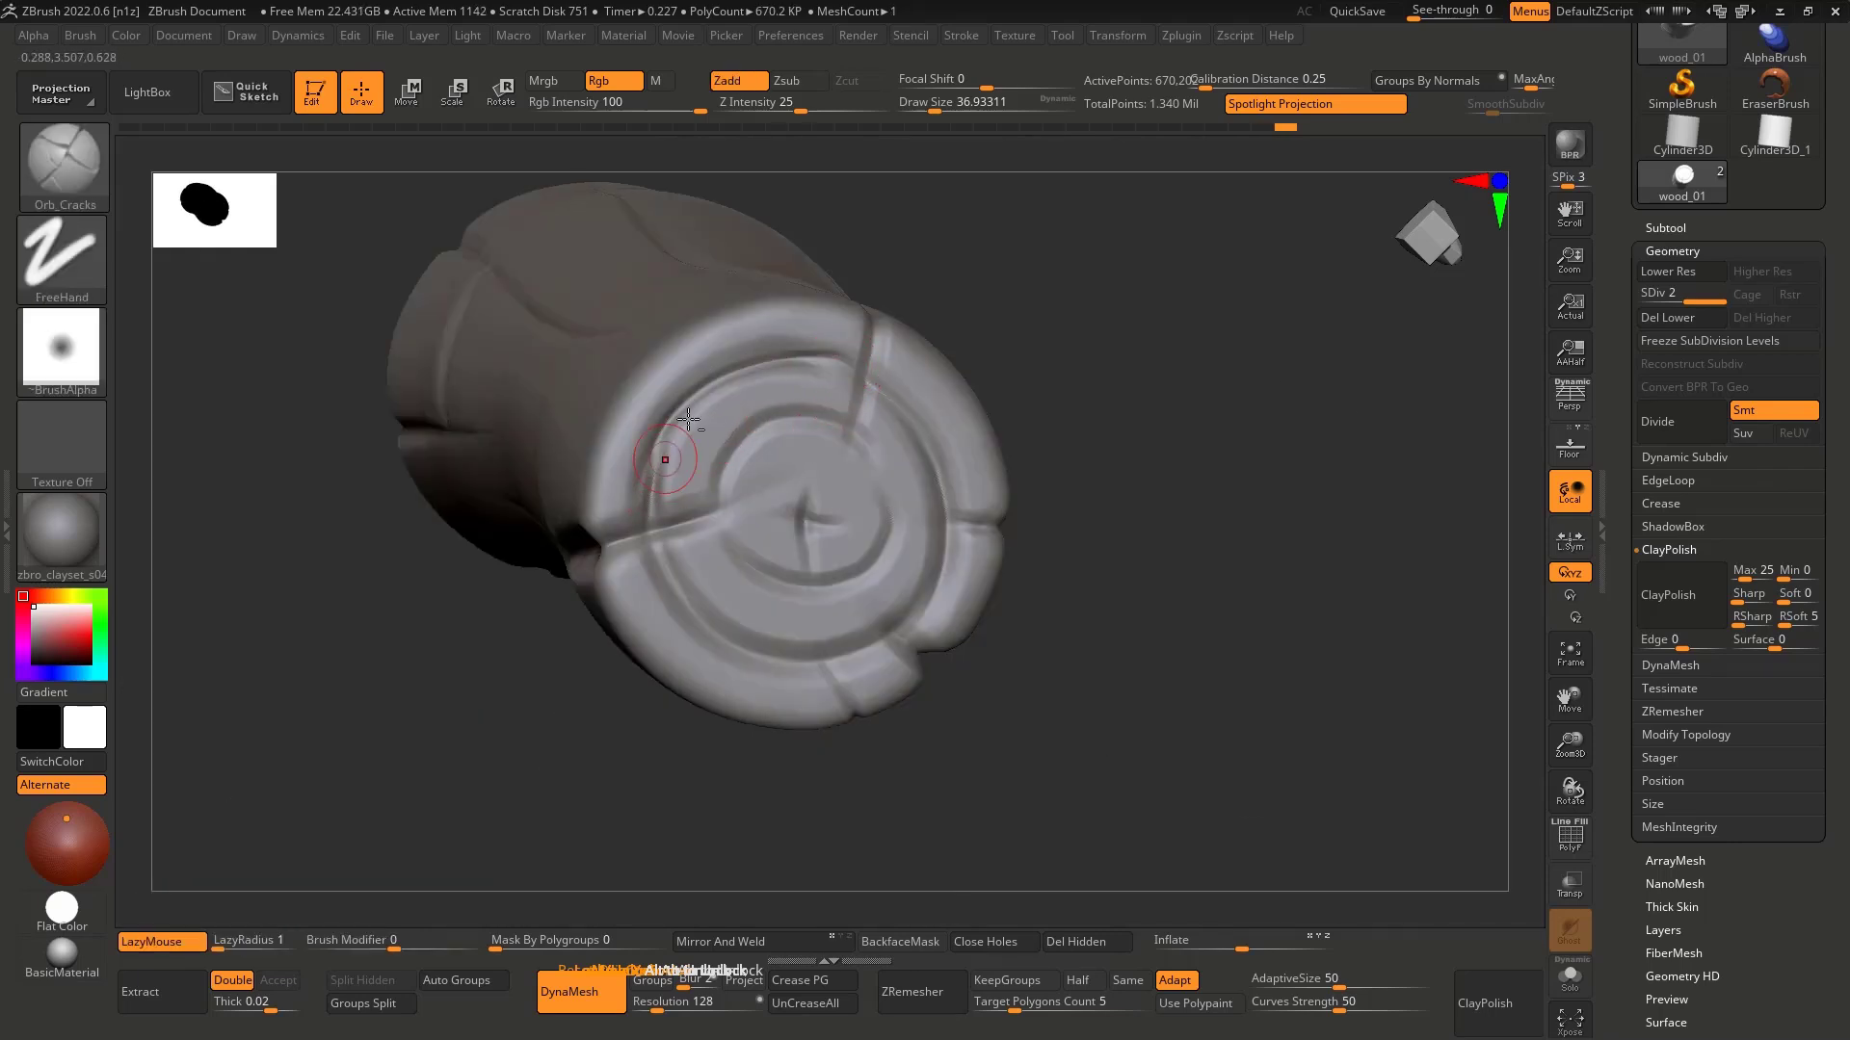
{"action": "right_click_drag", "start_coordinate": [654, 517], "coordinate": [799, 335]}
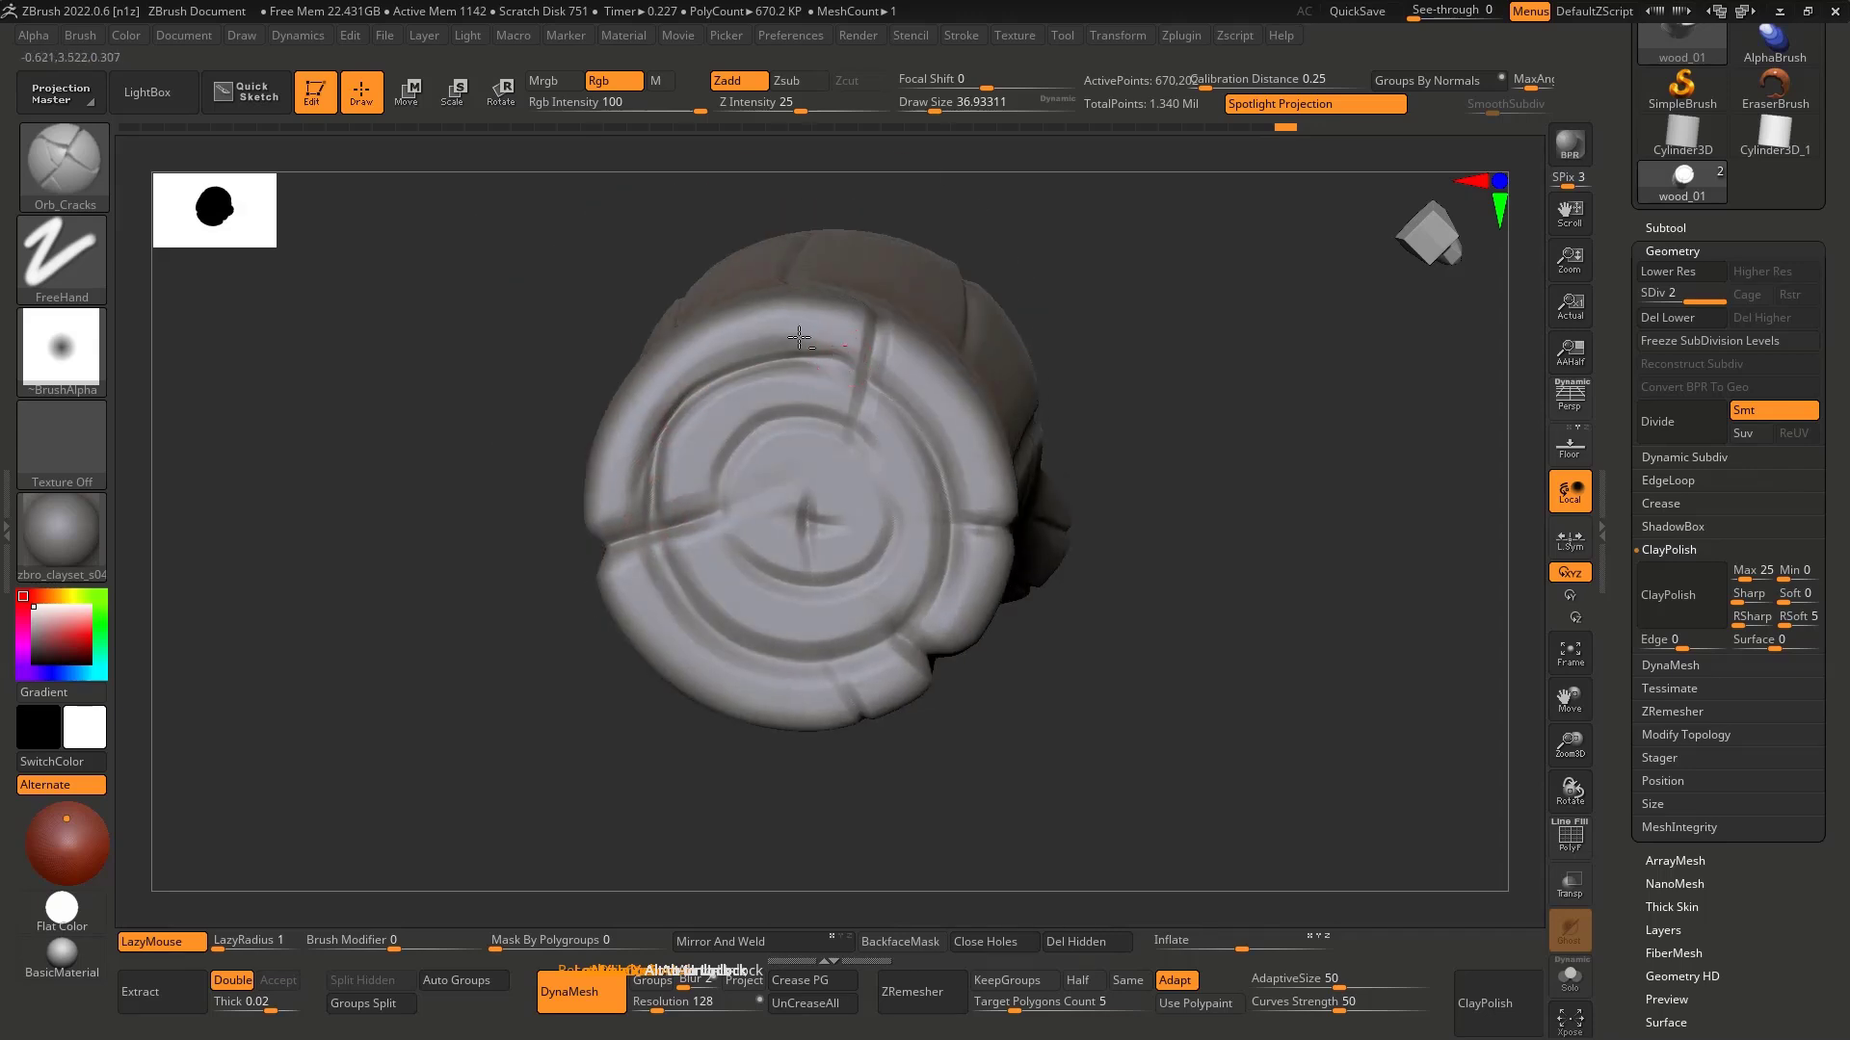
{"action": "key", "text": "ctrl+shift"}
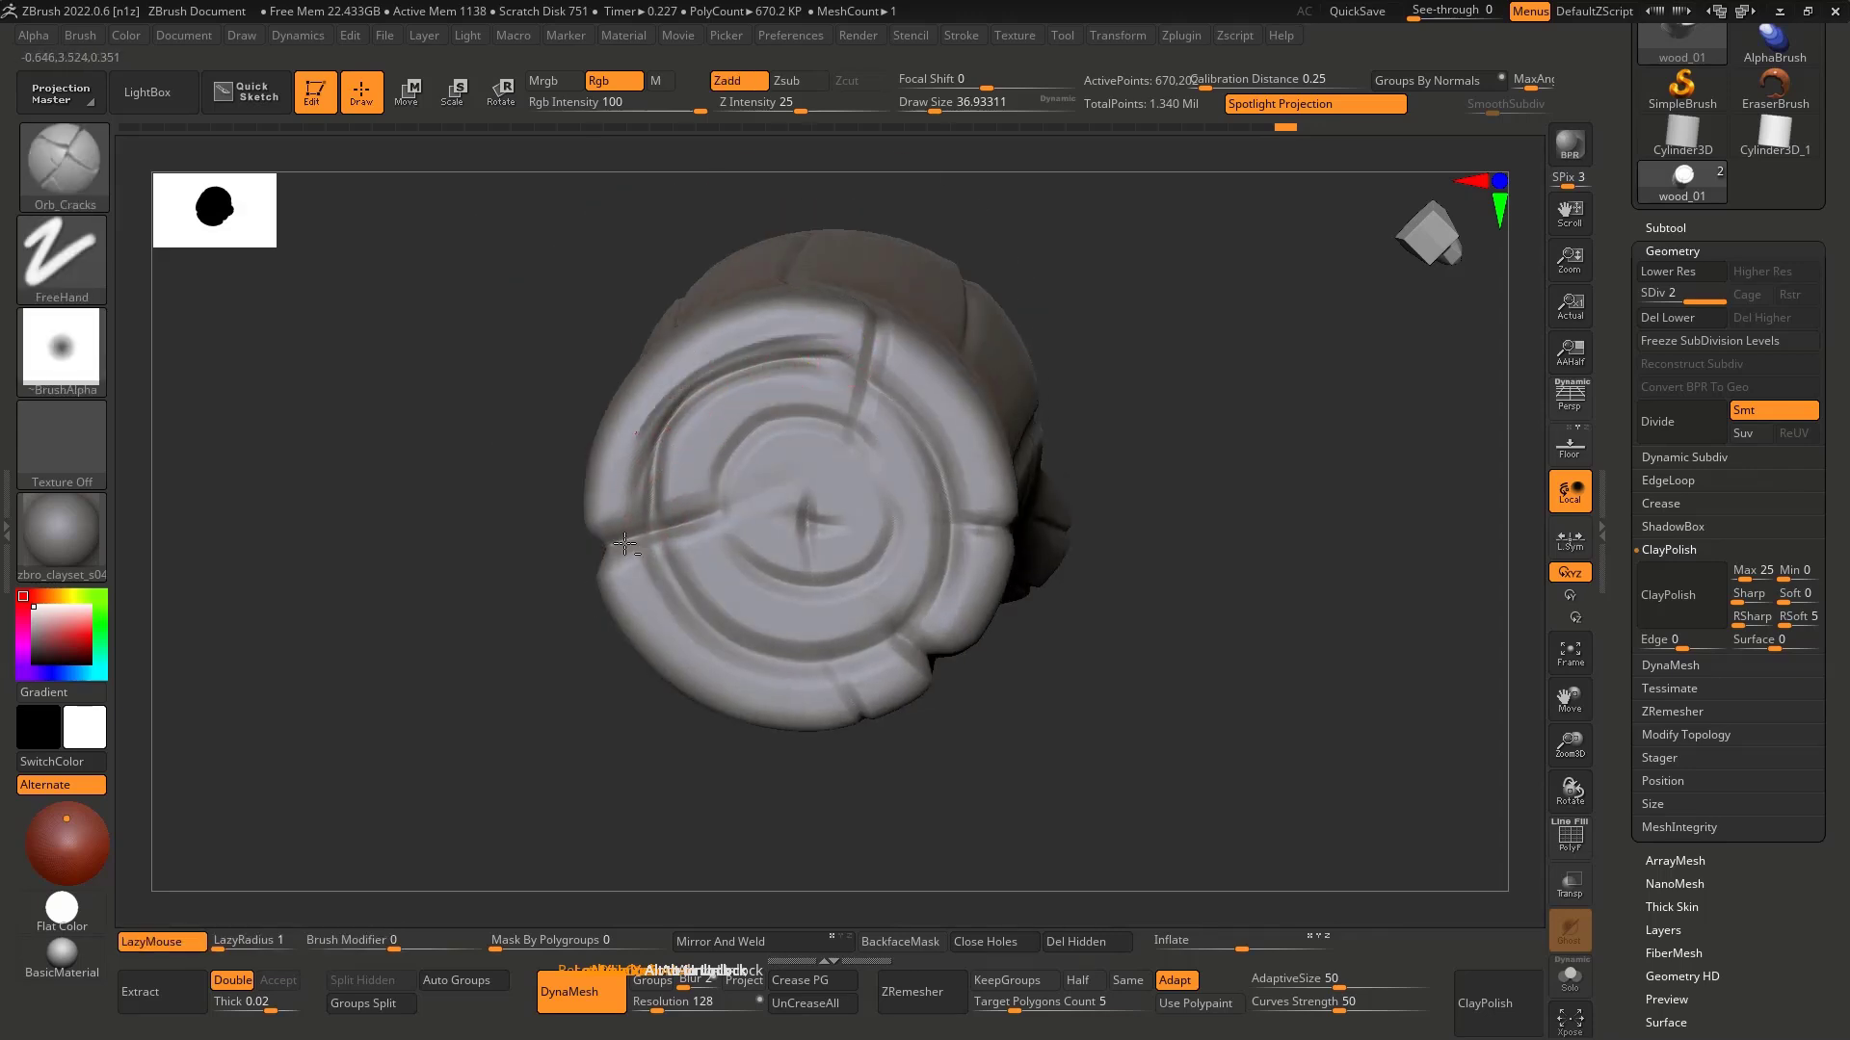
{"action": "key", "text": "ctrl+shift"}
{"action": "key", "text": "ctrl+z"}
{"action": "mouse_move", "coordinate": [837, 354]}
{"action": "left_mouse_down"}
{"action": "mouse_move", "coordinate": [677, 372]}
{"action": "mouse_move", "coordinate": [640, 458]}
{"action": "mouse_move", "coordinate": [770, 334]}
{"action": "left_mouse_up"}
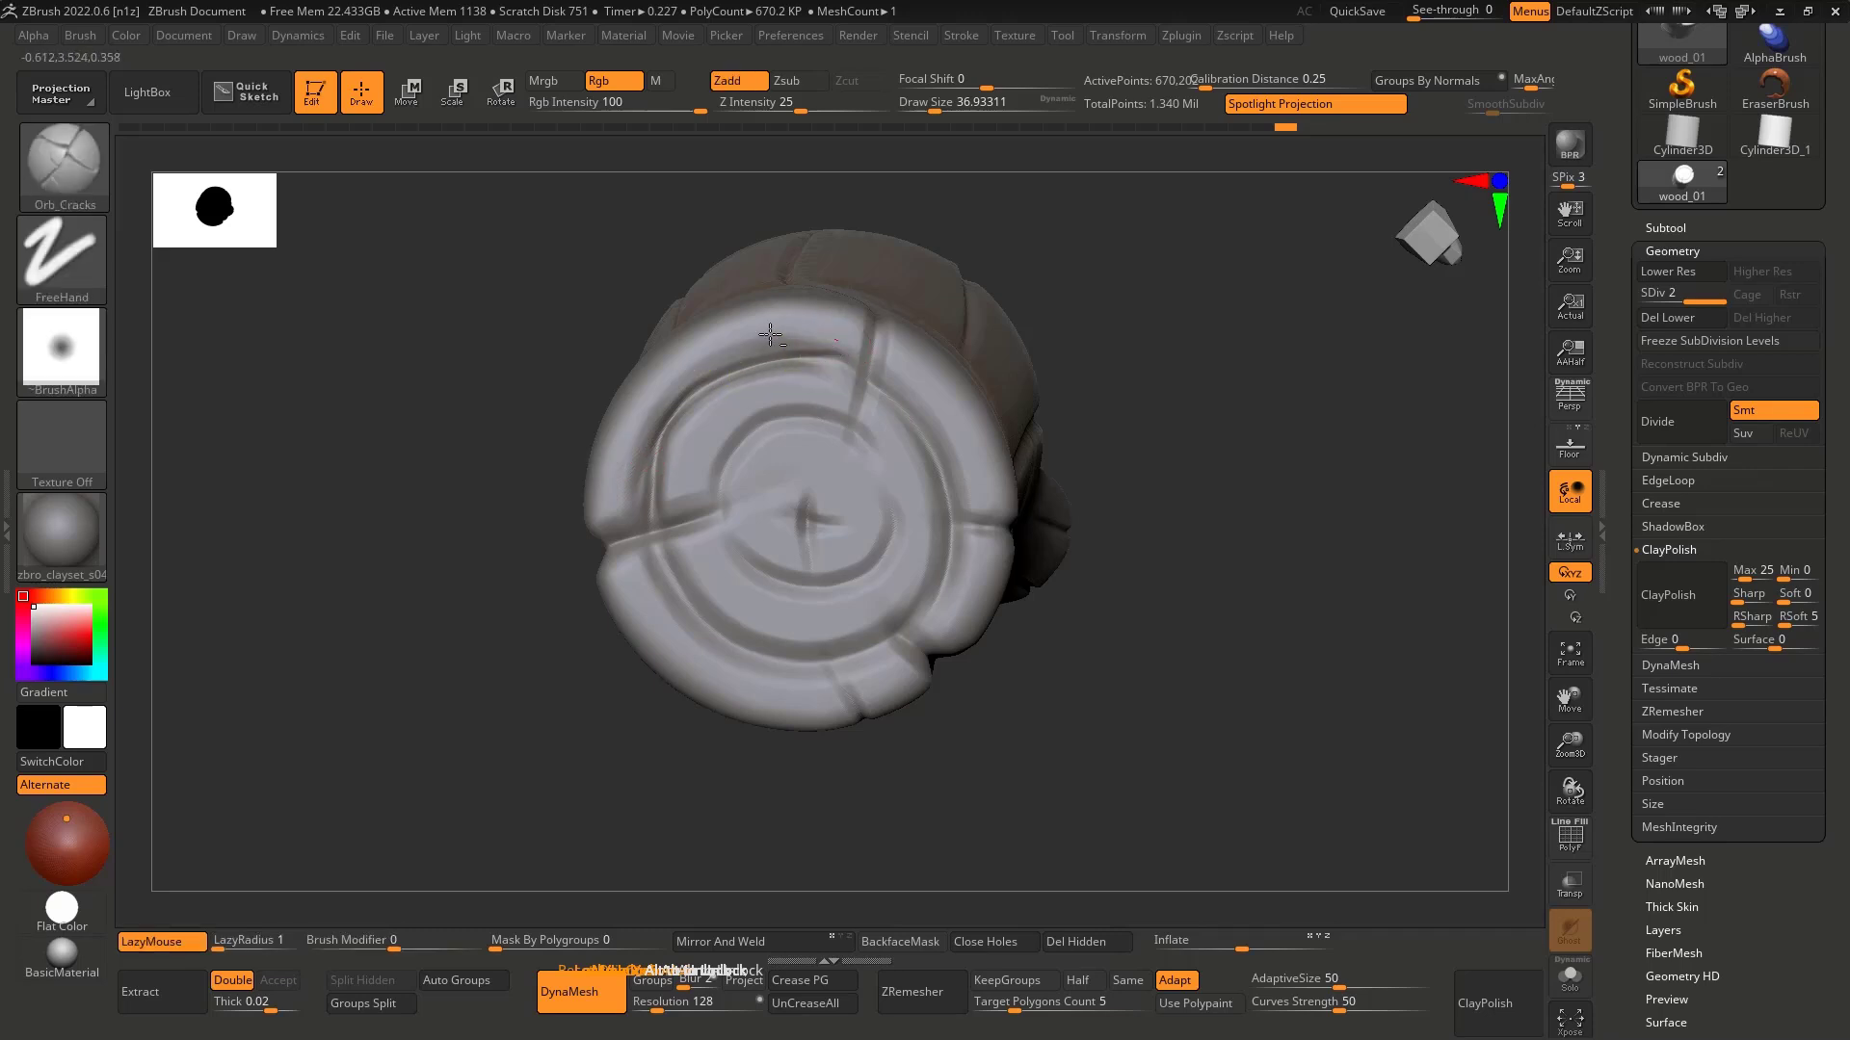
{"action": "mouse_move", "coordinate": [649, 497]}
{"action": "right_mouse_down"}
{"action": "mouse_move", "coordinate": [674, 462]}
{"action": "mouse_move", "coordinate": [731, 442]}
{"action": "mouse_move", "coordinate": [701, 536]}
{"action": "mouse_move", "coordinate": [647, 513]}
{"action": "right_mouse_up"}
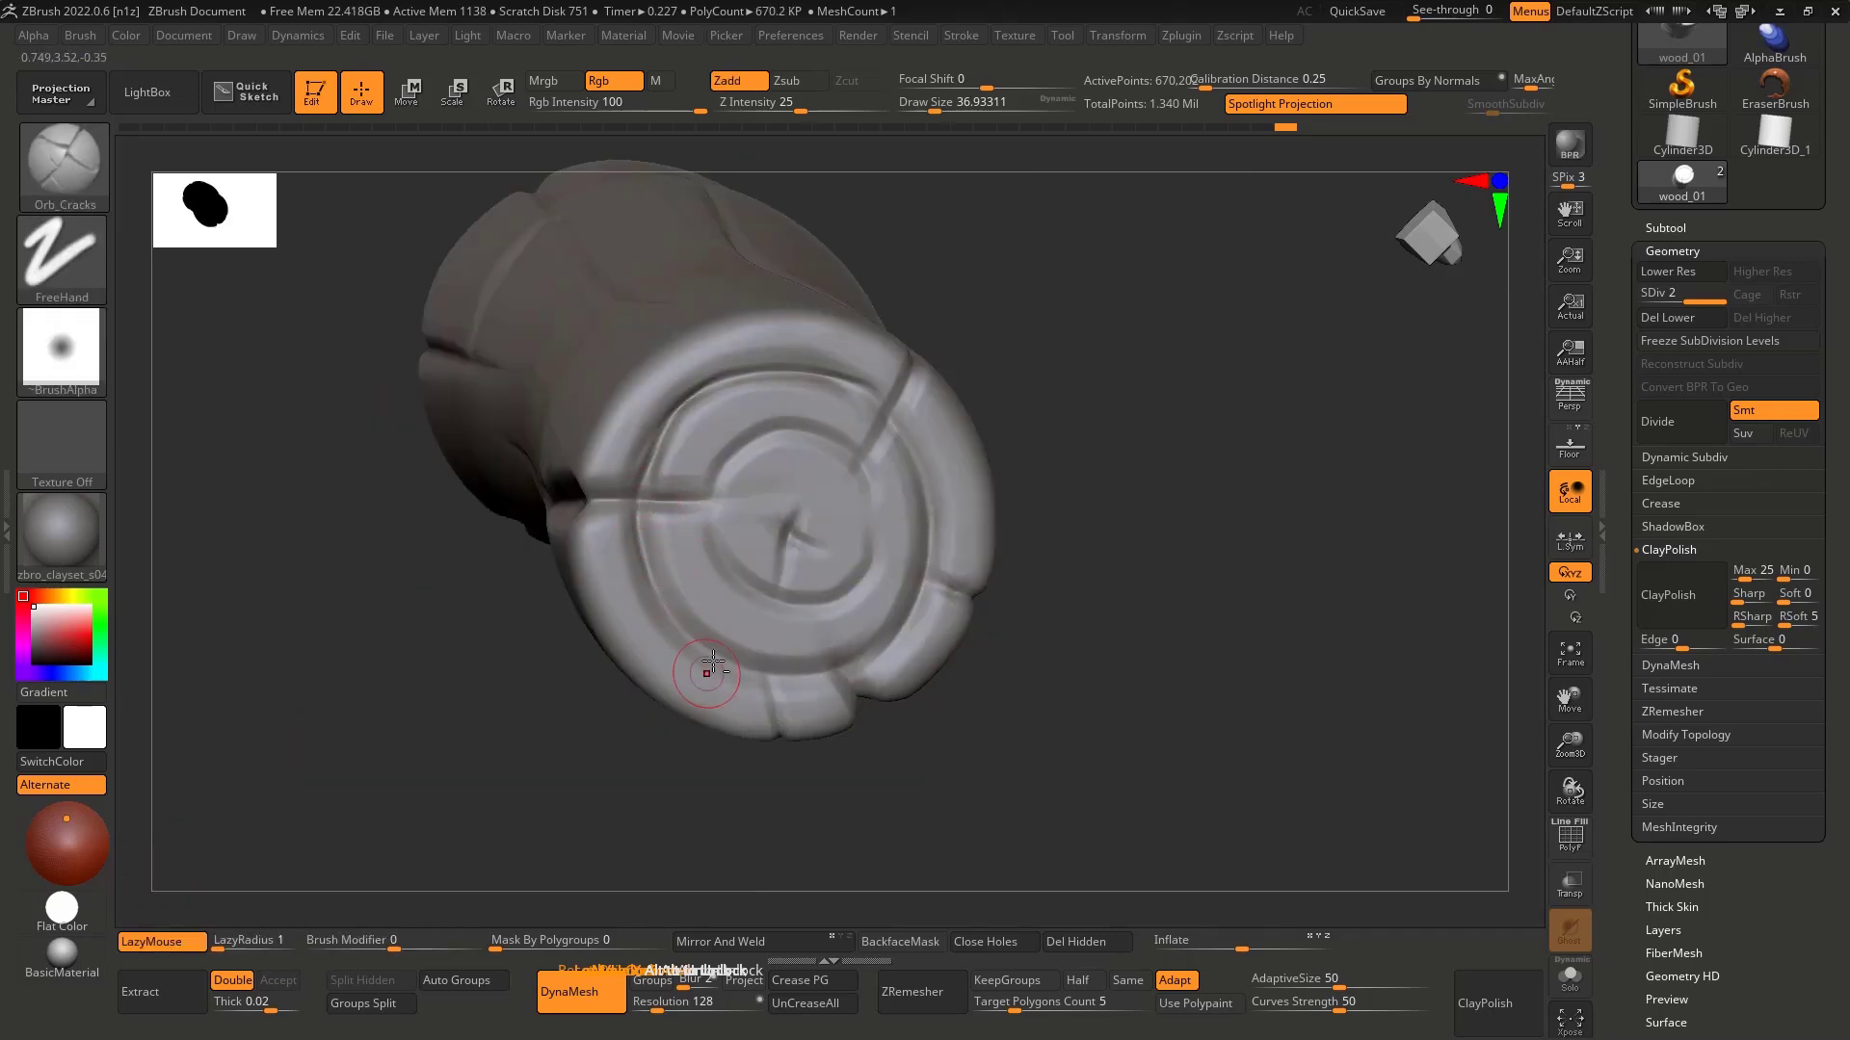
{"action": "right_click_drag", "start_coordinate": [713, 665], "coordinate": [643, 533]}
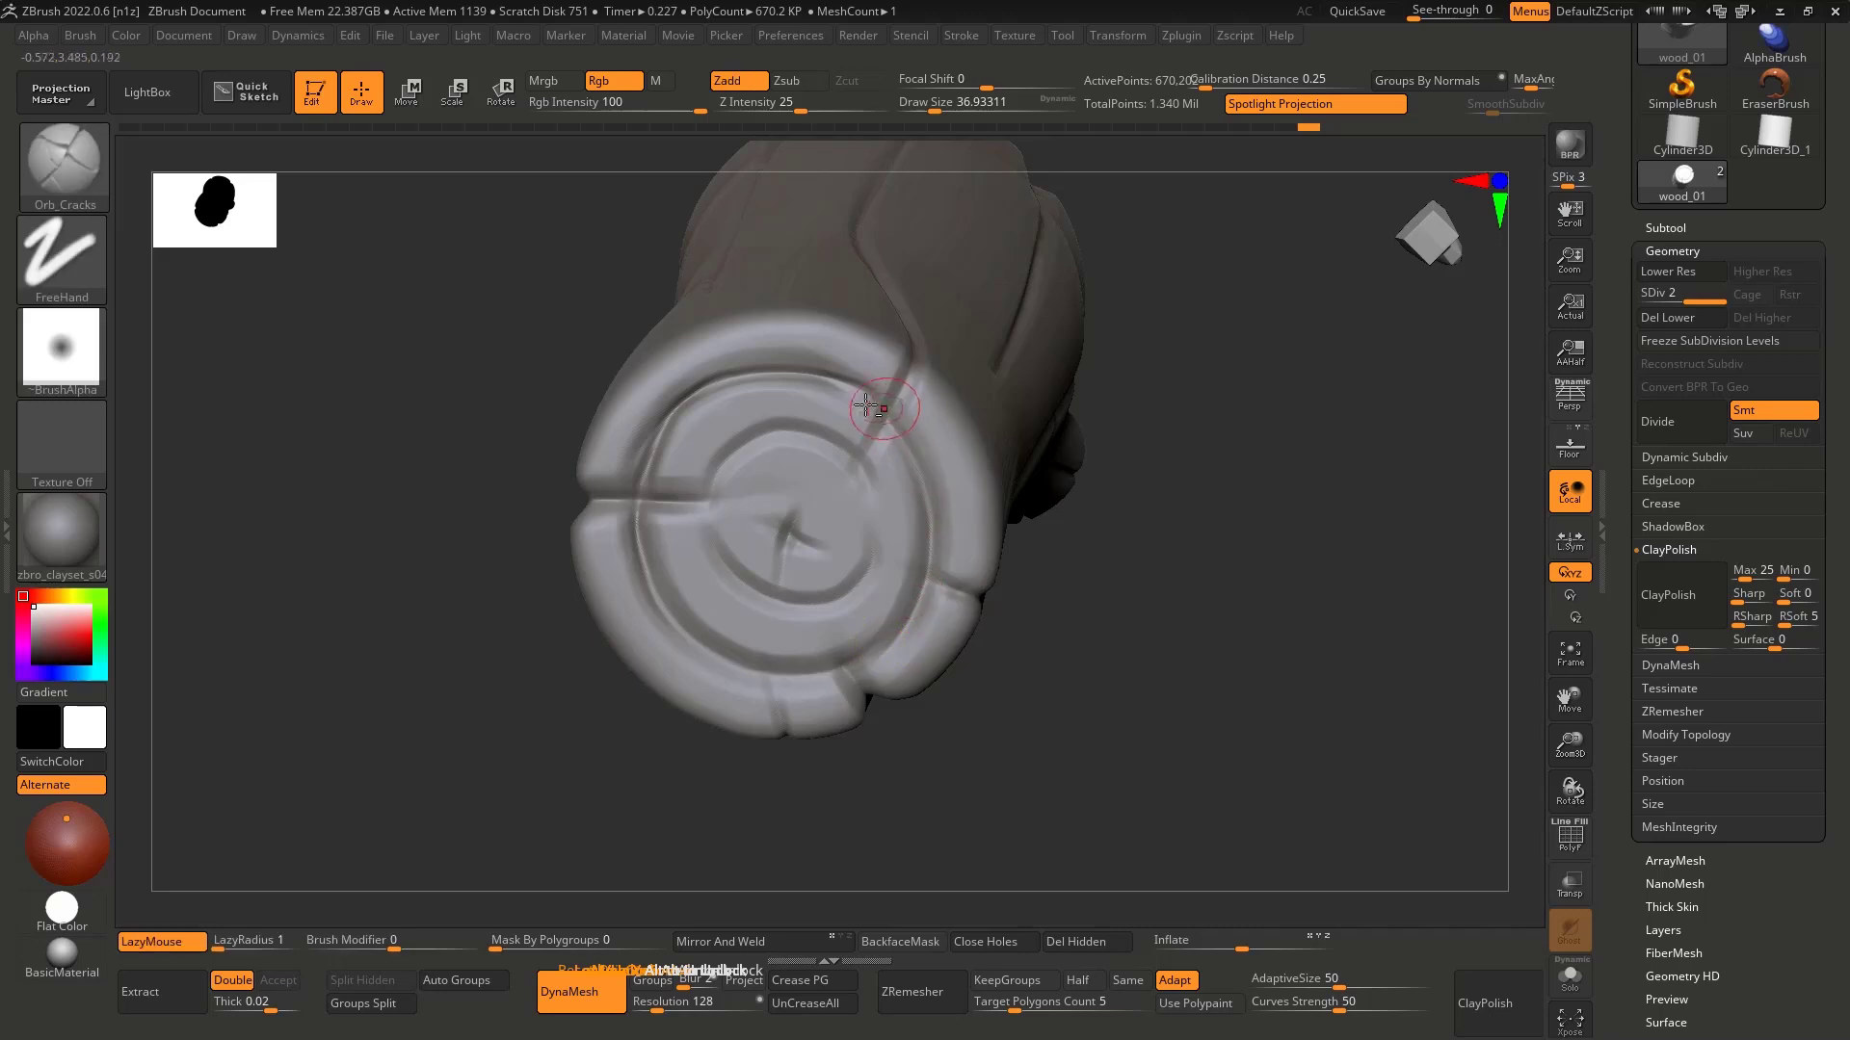
Step: Turn perspective back on and reframe the log from its end face to the trunk's side
{"action": "mouse_move", "coordinate": [902, 527]}
{"action": "right_mouse_down", "text": "ctrl"}
{"action": "mouse_move", "coordinate": [886, 424]}
{"action": "mouse_move", "coordinate": [848, 463]}
{"action": "right_mouse_up", "text": "ctrl"}
{"action": "mouse_move", "coordinate": [848, 462]}
{"action": "right_mouse_down", "text": "ctrl"}
{"action": "mouse_move", "coordinate": [790, 425]}
{"action": "mouse_move", "coordinate": [819, 448]}
{"action": "right_mouse_up", "text": "ctrl"}
{"action": "right_click_drag", "start_coordinate": [1027, 442], "coordinate": [1019, 483], "text": "ctrl"}
{"action": "right_click_drag", "start_coordinate": [1047, 593], "coordinate": [879, 790]}
{"action": "right_click_drag", "start_coordinate": [935, 468], "coordinate": [1046, 433]}
{"action": "left_click", "coordinate": [1569, 397]}
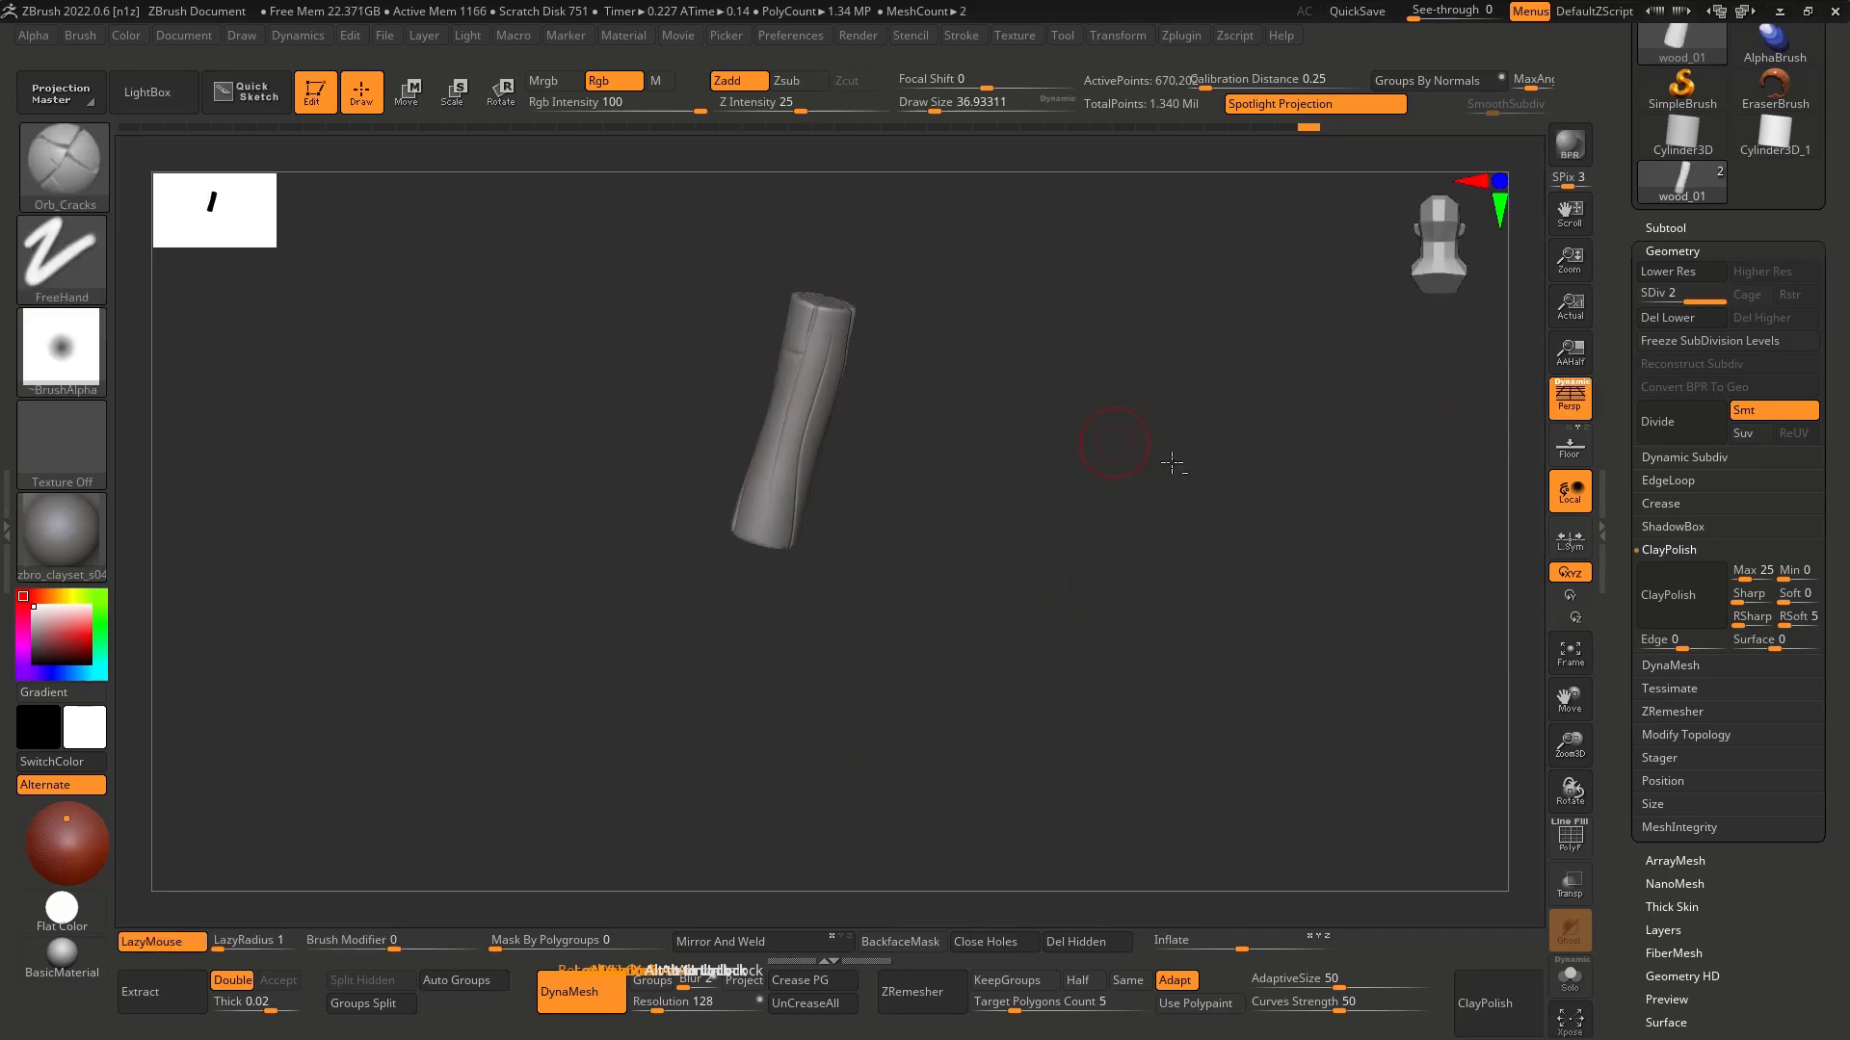
{"action": "mouse_move", "coordinate": [1172, 462]}
{"action": "right_mouse_down", "text": "shift"}
{"action": "mouse_move", "coordinate": [1030, 433]}
{"action": "mouse_move", "coordinate": [993, 491]}
{"action": "mouse_move", "coordinate": [847, 529]}
{"action": "mouse_move", "coordinate": [826, 627]}
{"action": "mouse_move", "coordinate": [835, 374]}
{"action": "mouse_move", "coordinate": [983, 597]}
{"action": "right_mouse_up", "text": "shift"}
{"action": "mouse_move", "coordinate": [982, 597]}
{"action": "right_mouse_down", "text": "ctrl"}
{"action": "mouse_move", "coordinate": [892, 674]}
{"action": "mouse_move", "coordinate": [683, 512]}
{"action": "mouse_move", "coordinate": [763, 480]}
{"action": "mouse_move", "coordinate": [742, 504]}
{"action": "mouse_move", "coordinate": [780, 549]}
{"action": "mouse_move", "coordinate": [809, 455]}
{"action": "right_mouse_up", "text": "ctrl"}
Step: Flatten the trunk surface and crack edges with the hPolish brush
{"action": "key", "text": "b"}
{"action": "key", "text": "h"}
{"action": "key", "text": "p"}
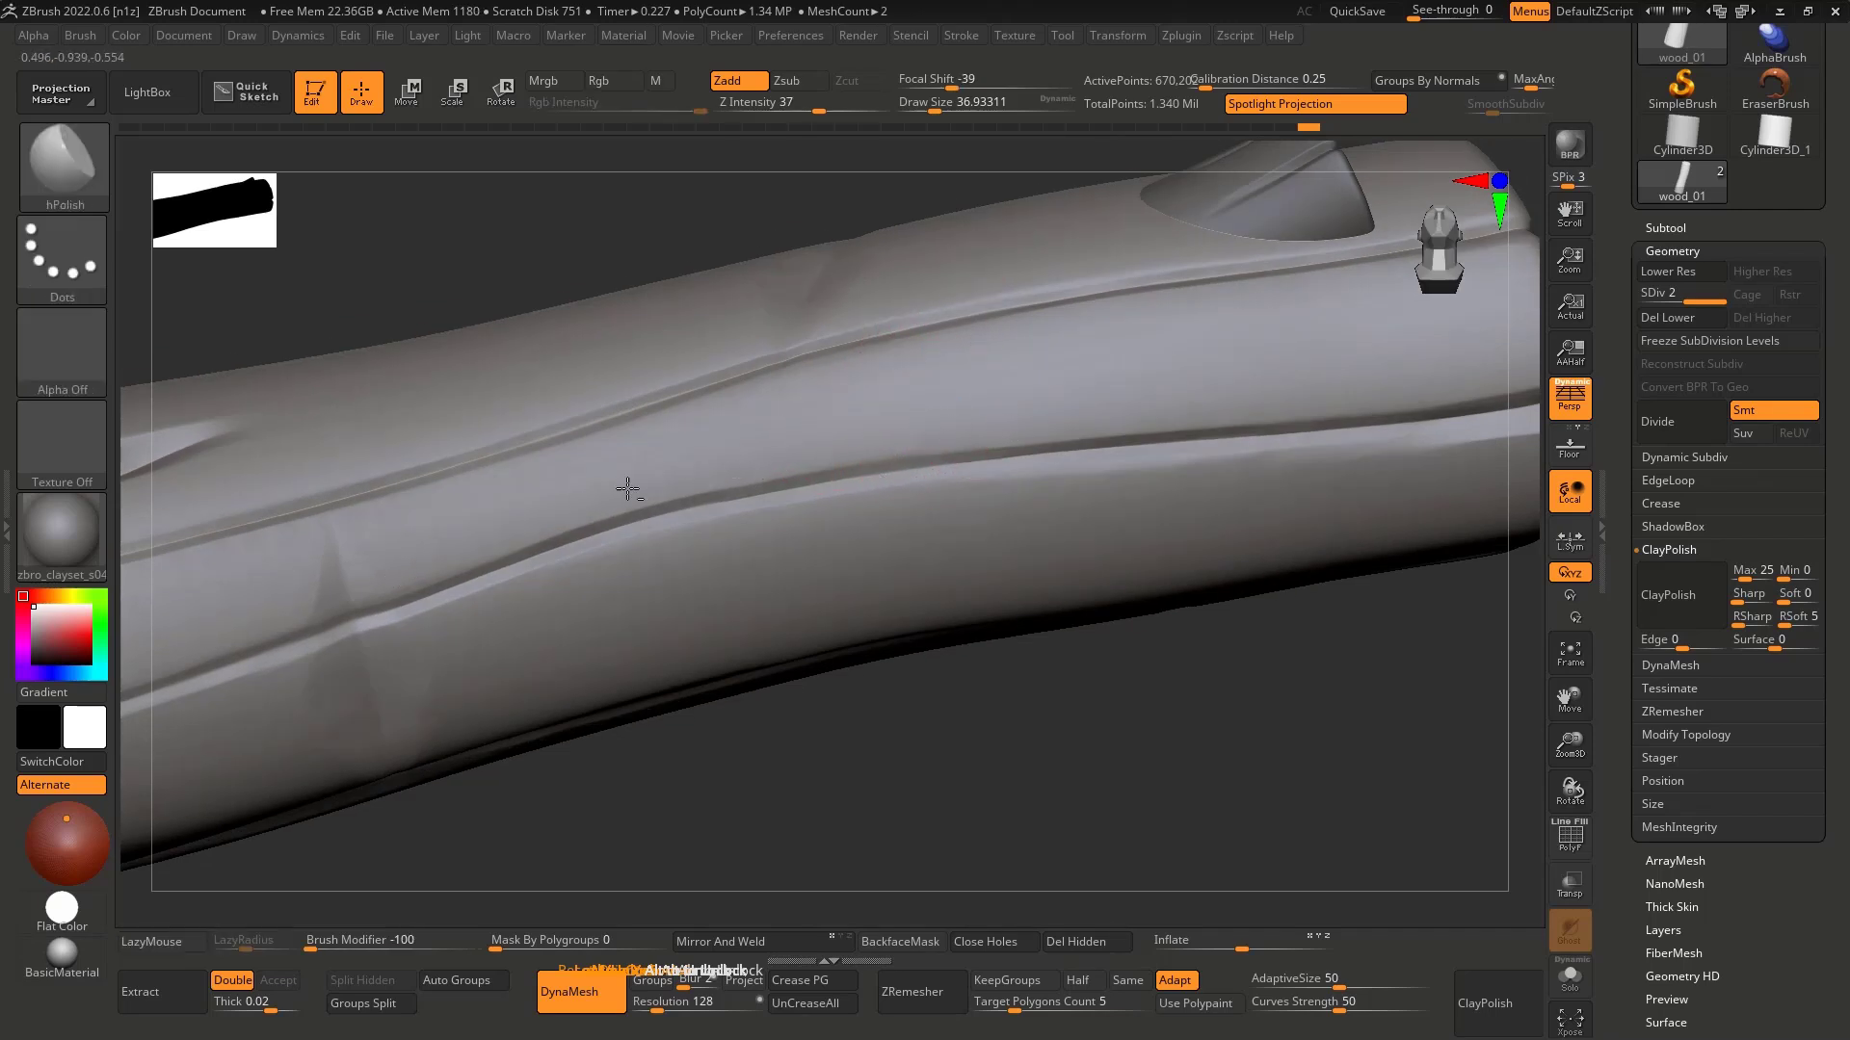
{"action": "right_click_drag", "start_coordinate": [615, 591], "coordinate": [579, 534]}
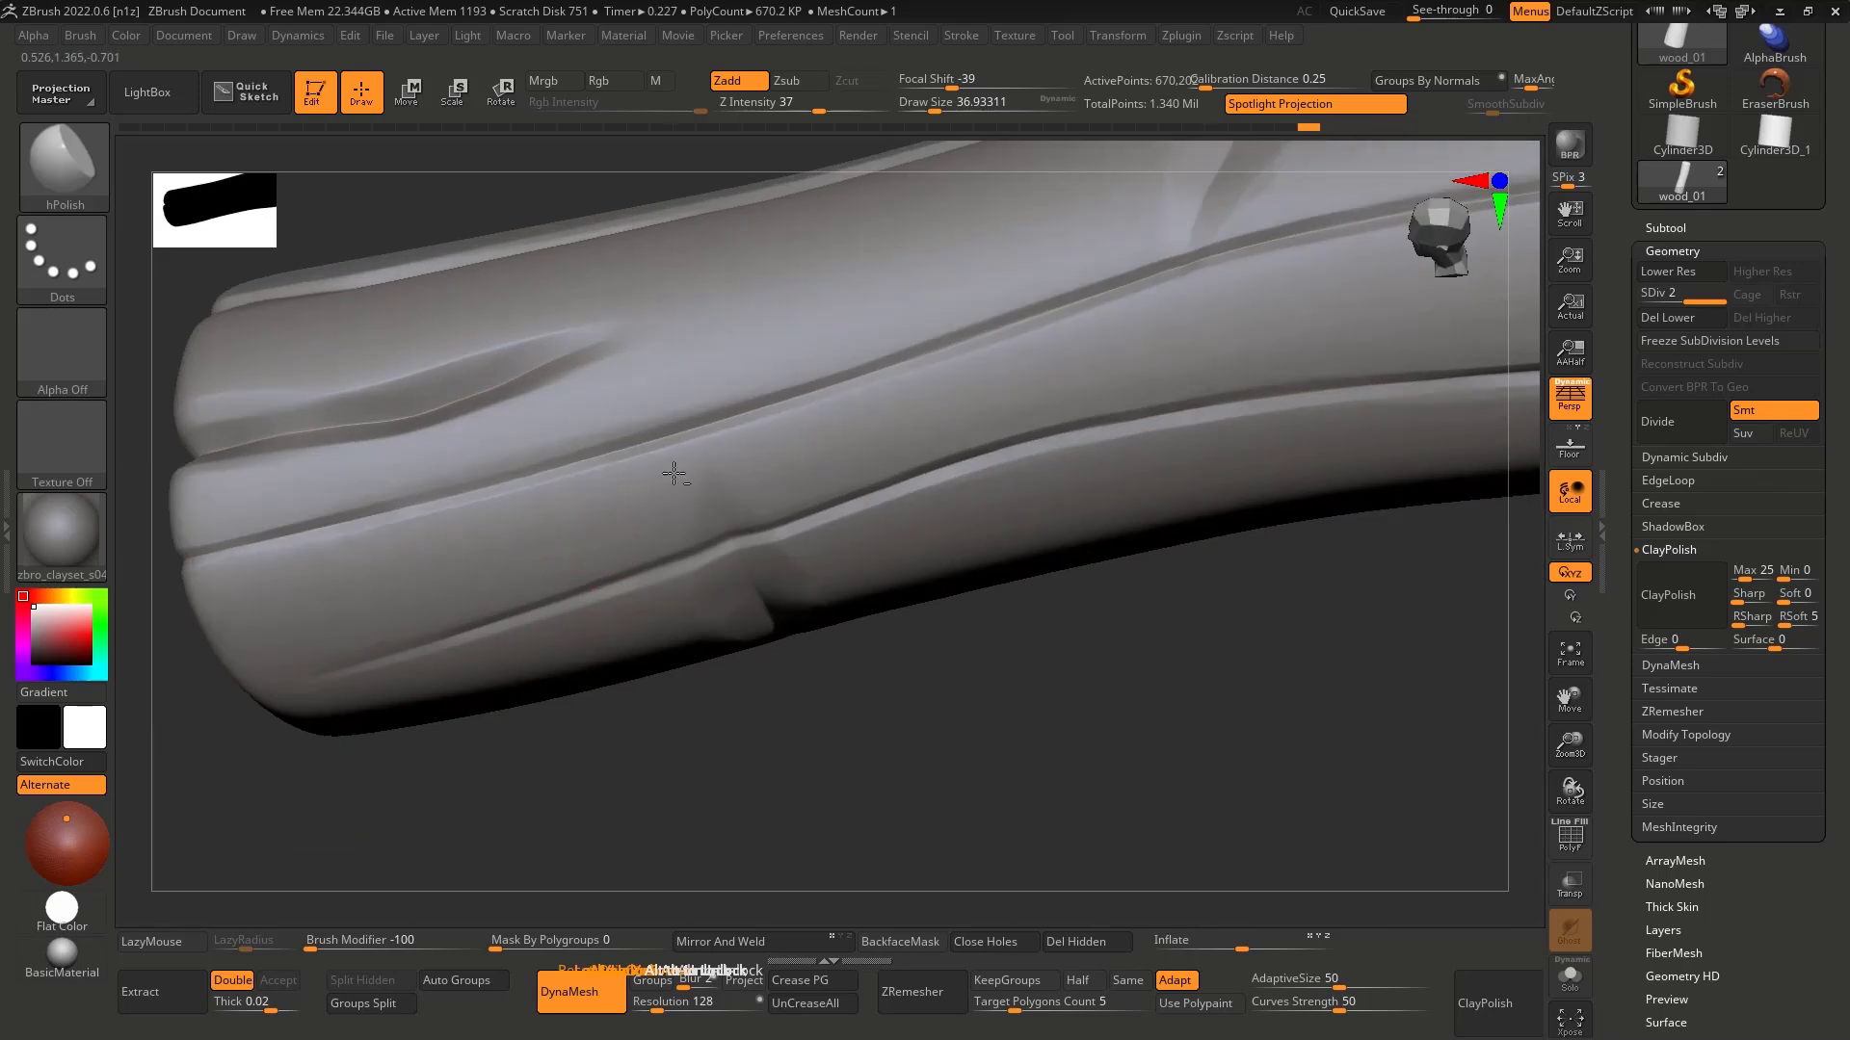
{"action": "right_click_drag", "start_coordinate": [566, 552], "coordinate": [580, 603], "text": "ctrl"}
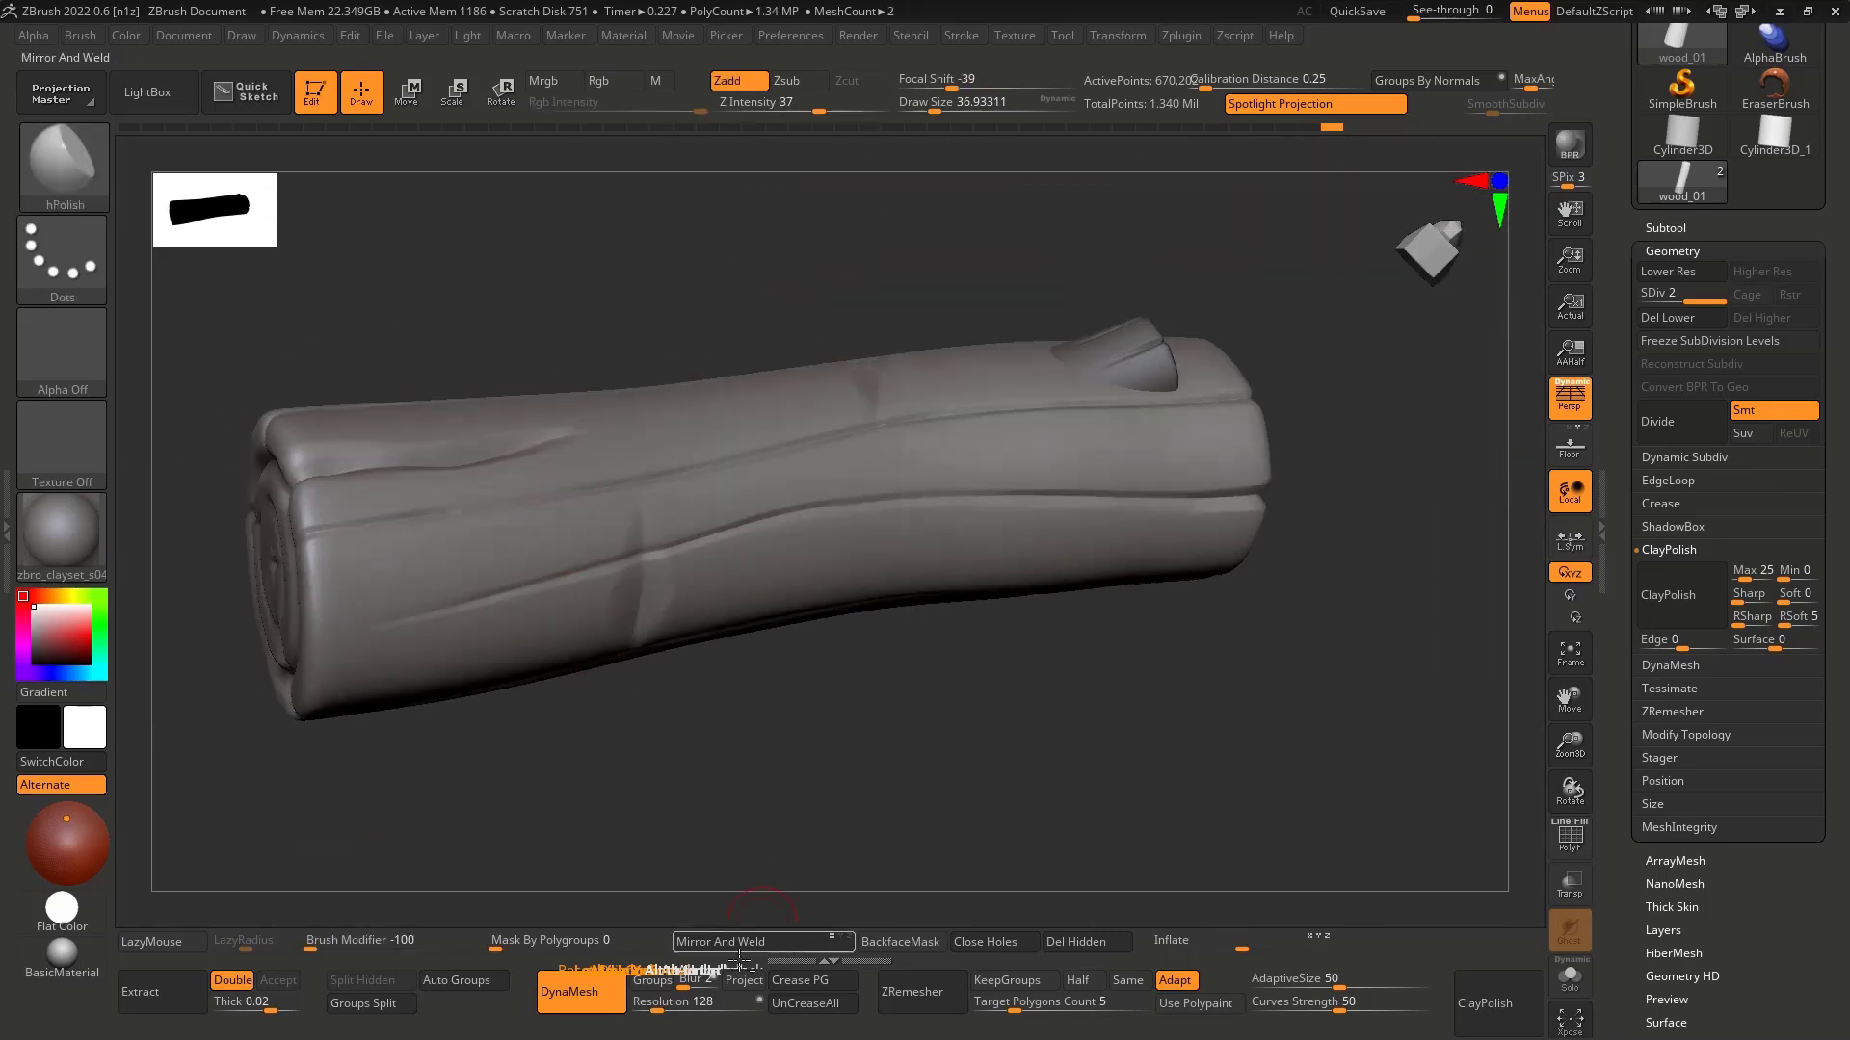
{"action": "mouse_move", "coordinate": [724, 838]}
{"action": "right_mouse_down"}
{"action": "mouse_move", "coordinate": [533, 747]}
{"action": "mouse_move", "coordinate": [414, 559]}
{"action": "right_mouse_up"}
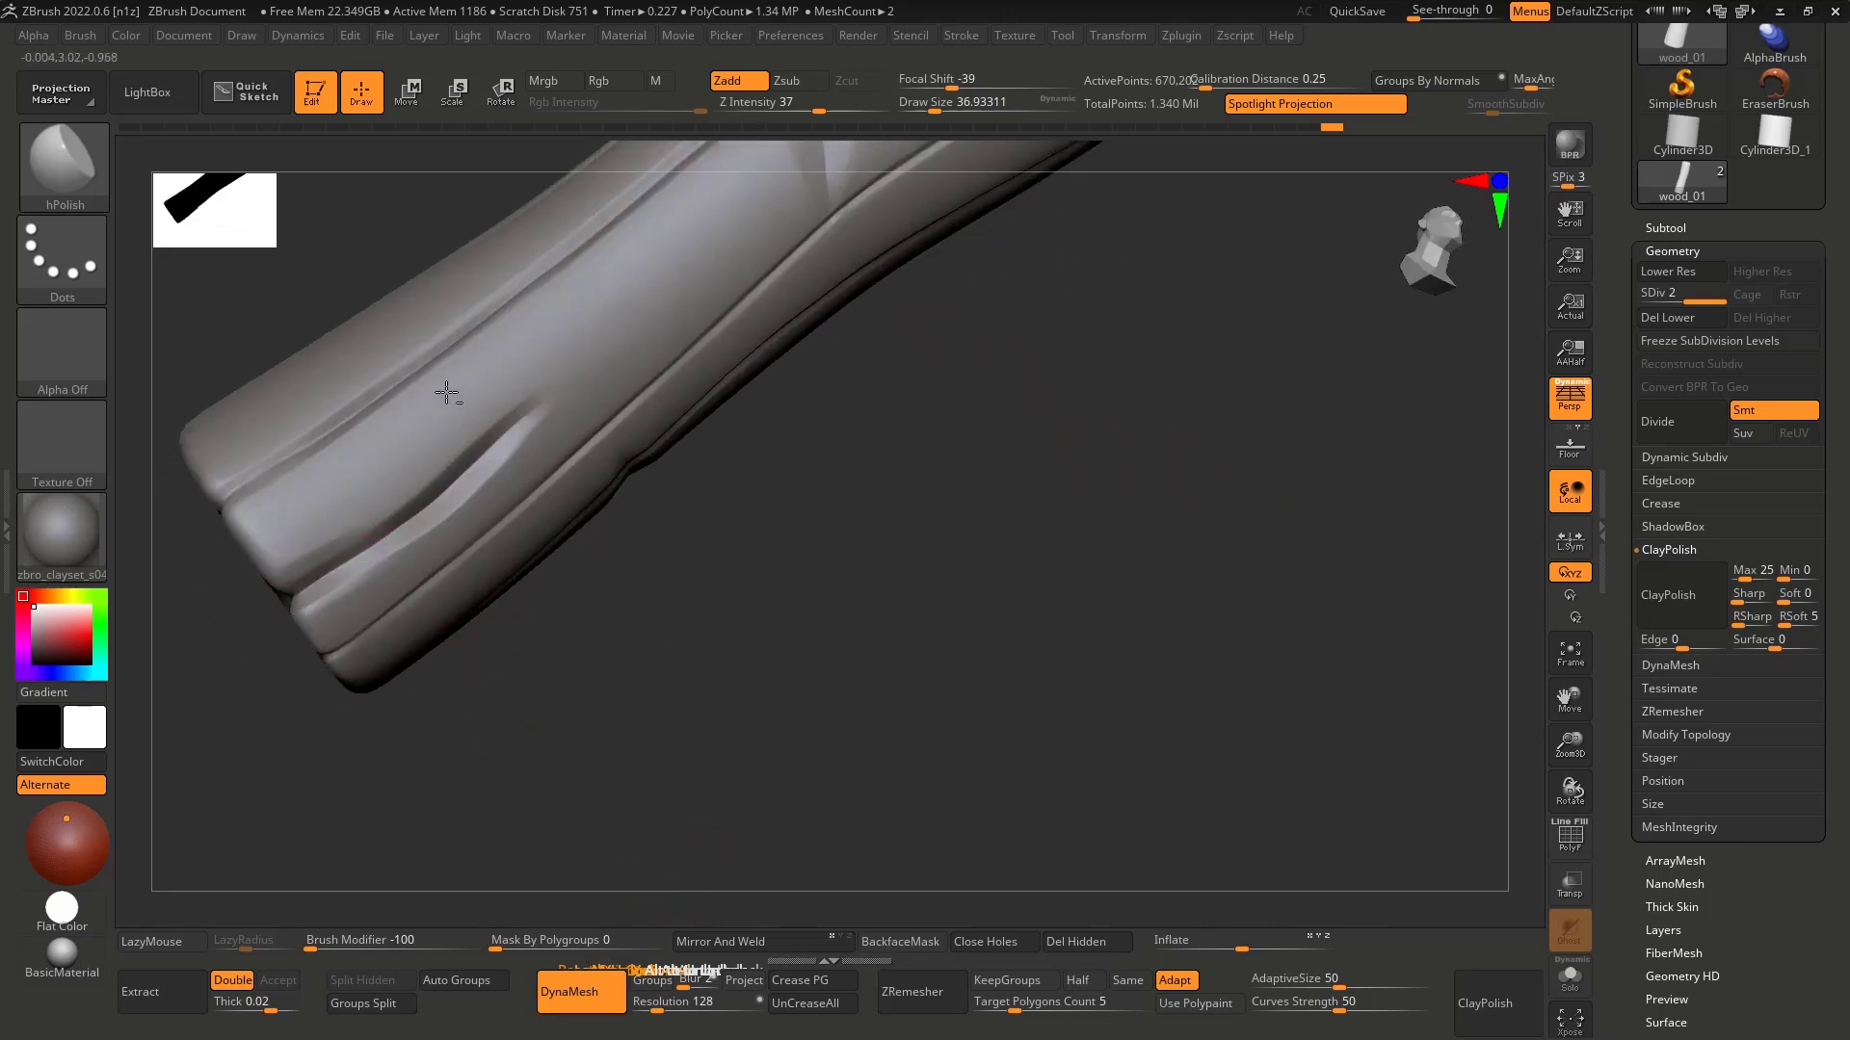
{"action": "mouse_move", "coordinate": [568, 491]}
{"action": "right_mouse_down", "text": "ctrl"}
{"action": "mouse_move", "coordinate": [616, 439]}
{"action": "mouse_move", "coordinate": [487, 627]}
{"action": "mouse_move", "coordinate": [599, 417]}
{"action": "mouse_move", "coordinate": [636, 438]}
{"action": "mouse_move", "coordinate": [632, 554]}
{"action": "right_mouse_up", "text": "ctrl"}
Step: Smooth the dent below the branch stub and check the mesh density there with the polygon wireframe
{"action": "left_click_drag", "start_coordinate": [575, 431], "coordinate": [565, 466], "text": "shift"}
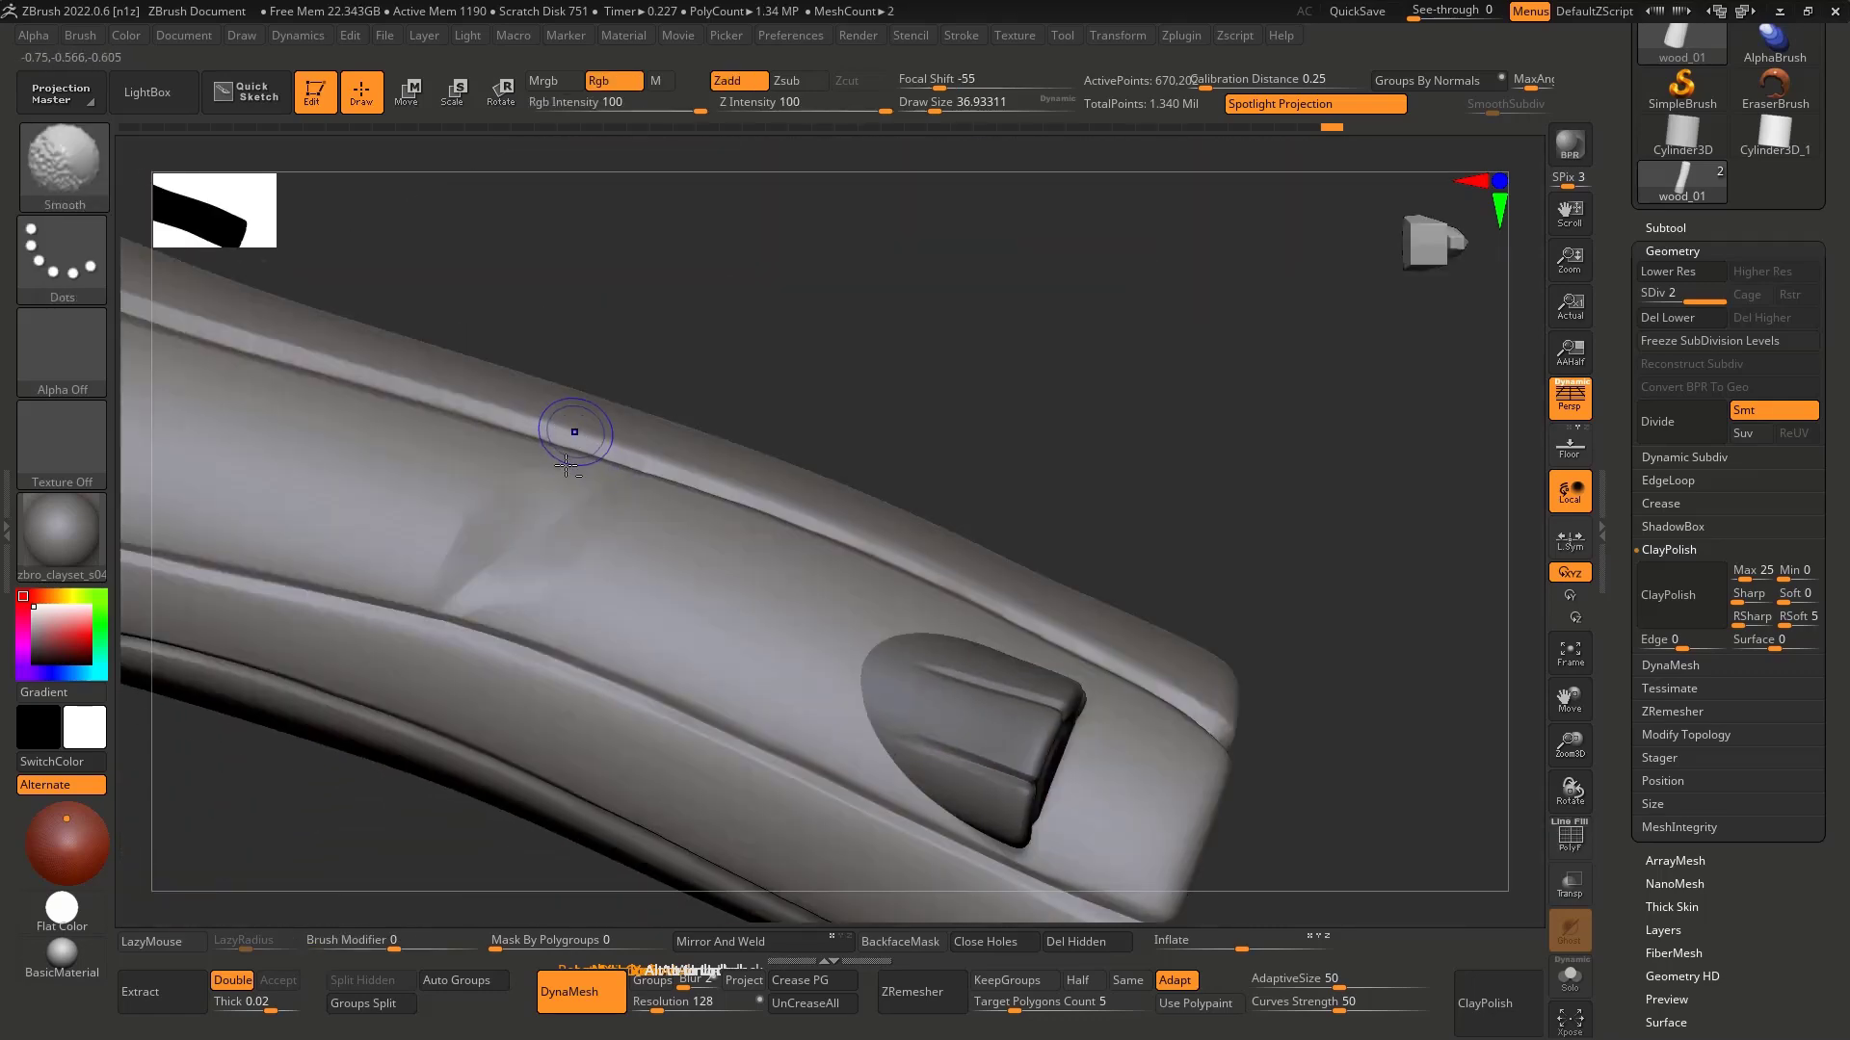
{"action": "key", "text": "shift+f"}
{"action": "key", "text": "shift+f"}
{"action": "right_click_drag", "start_coordinate": [606, 628], "coordinate": [643, 673], "text": "ctrl"}
{"action": "right_click_drag", "start_coordinate": [644, 673], "coordinate": [582, 623], "text": "alt"}
{"action": "key", "text": "shift+f"}
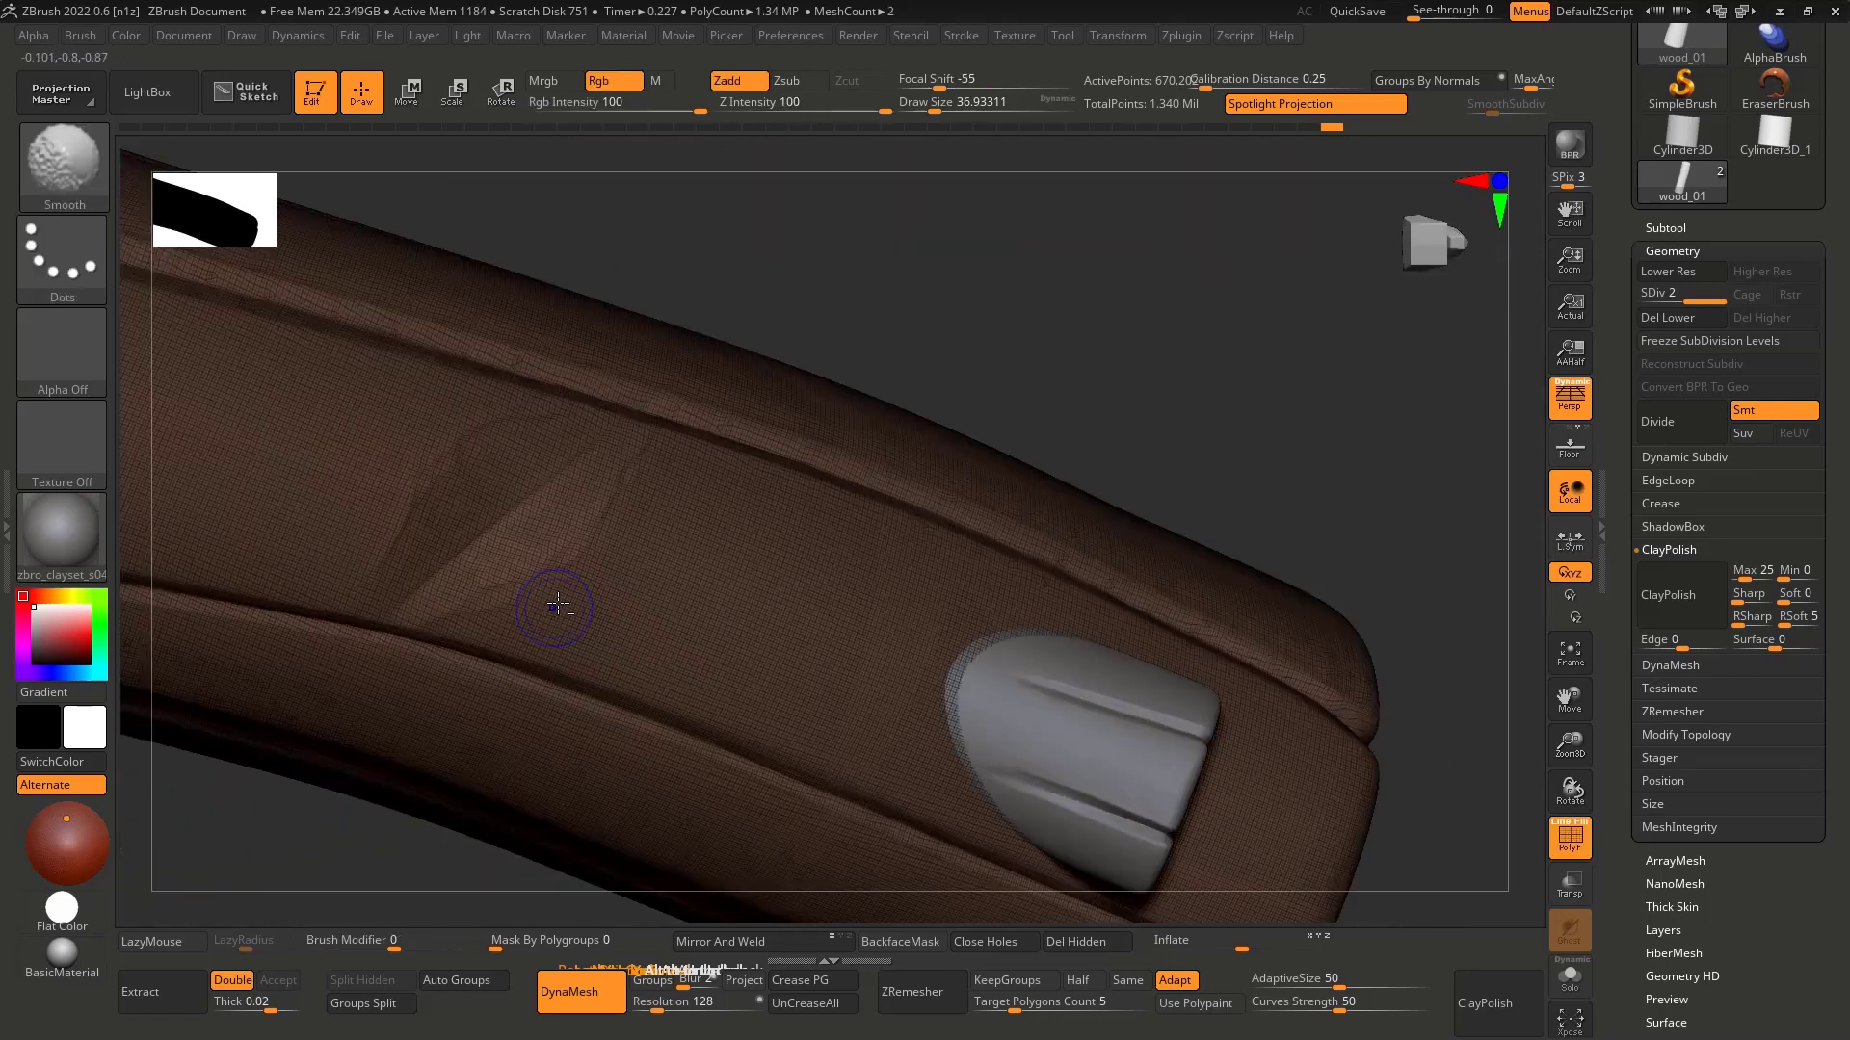
{"action": "key", "text": "shift+f"}
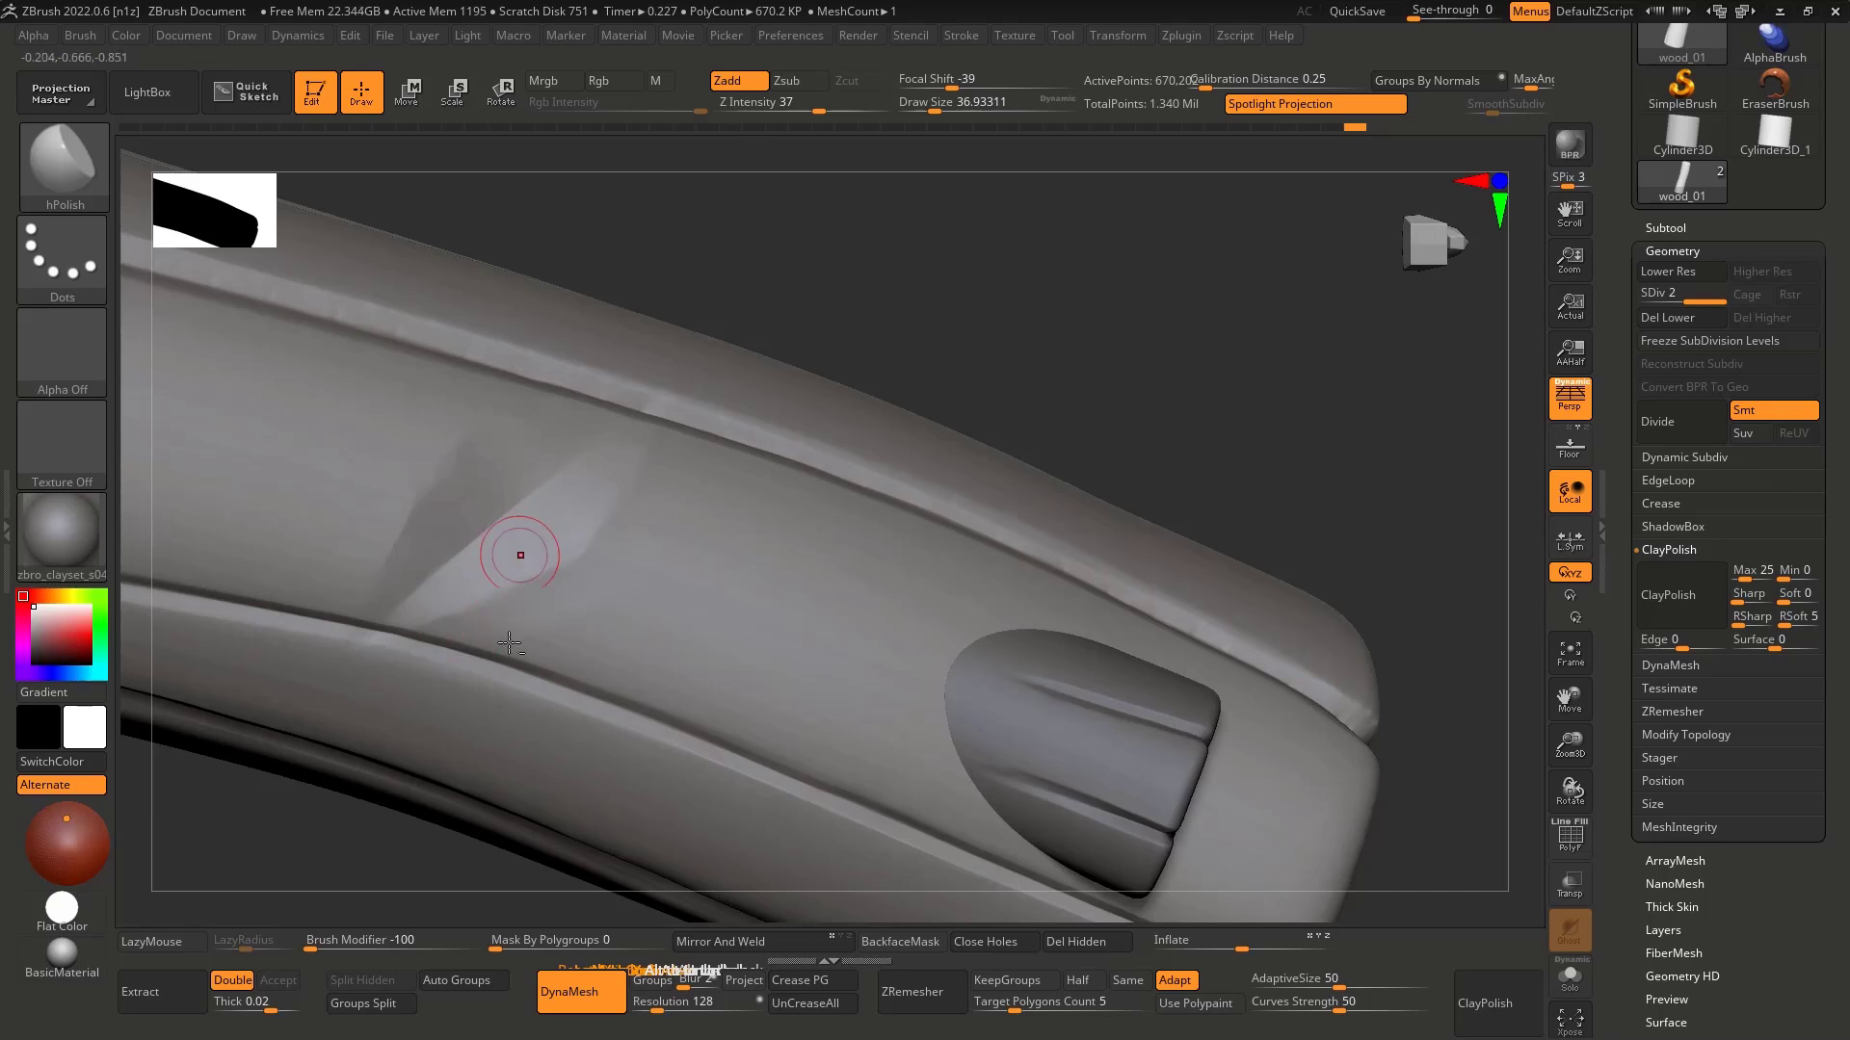
Step: Flatten both sides of the dent below the branch stub into crisp facets with the hPolish brush
{"action": "right_click_drag", "start_coordinate": [509, 644], "coordinate": [367, 614]}
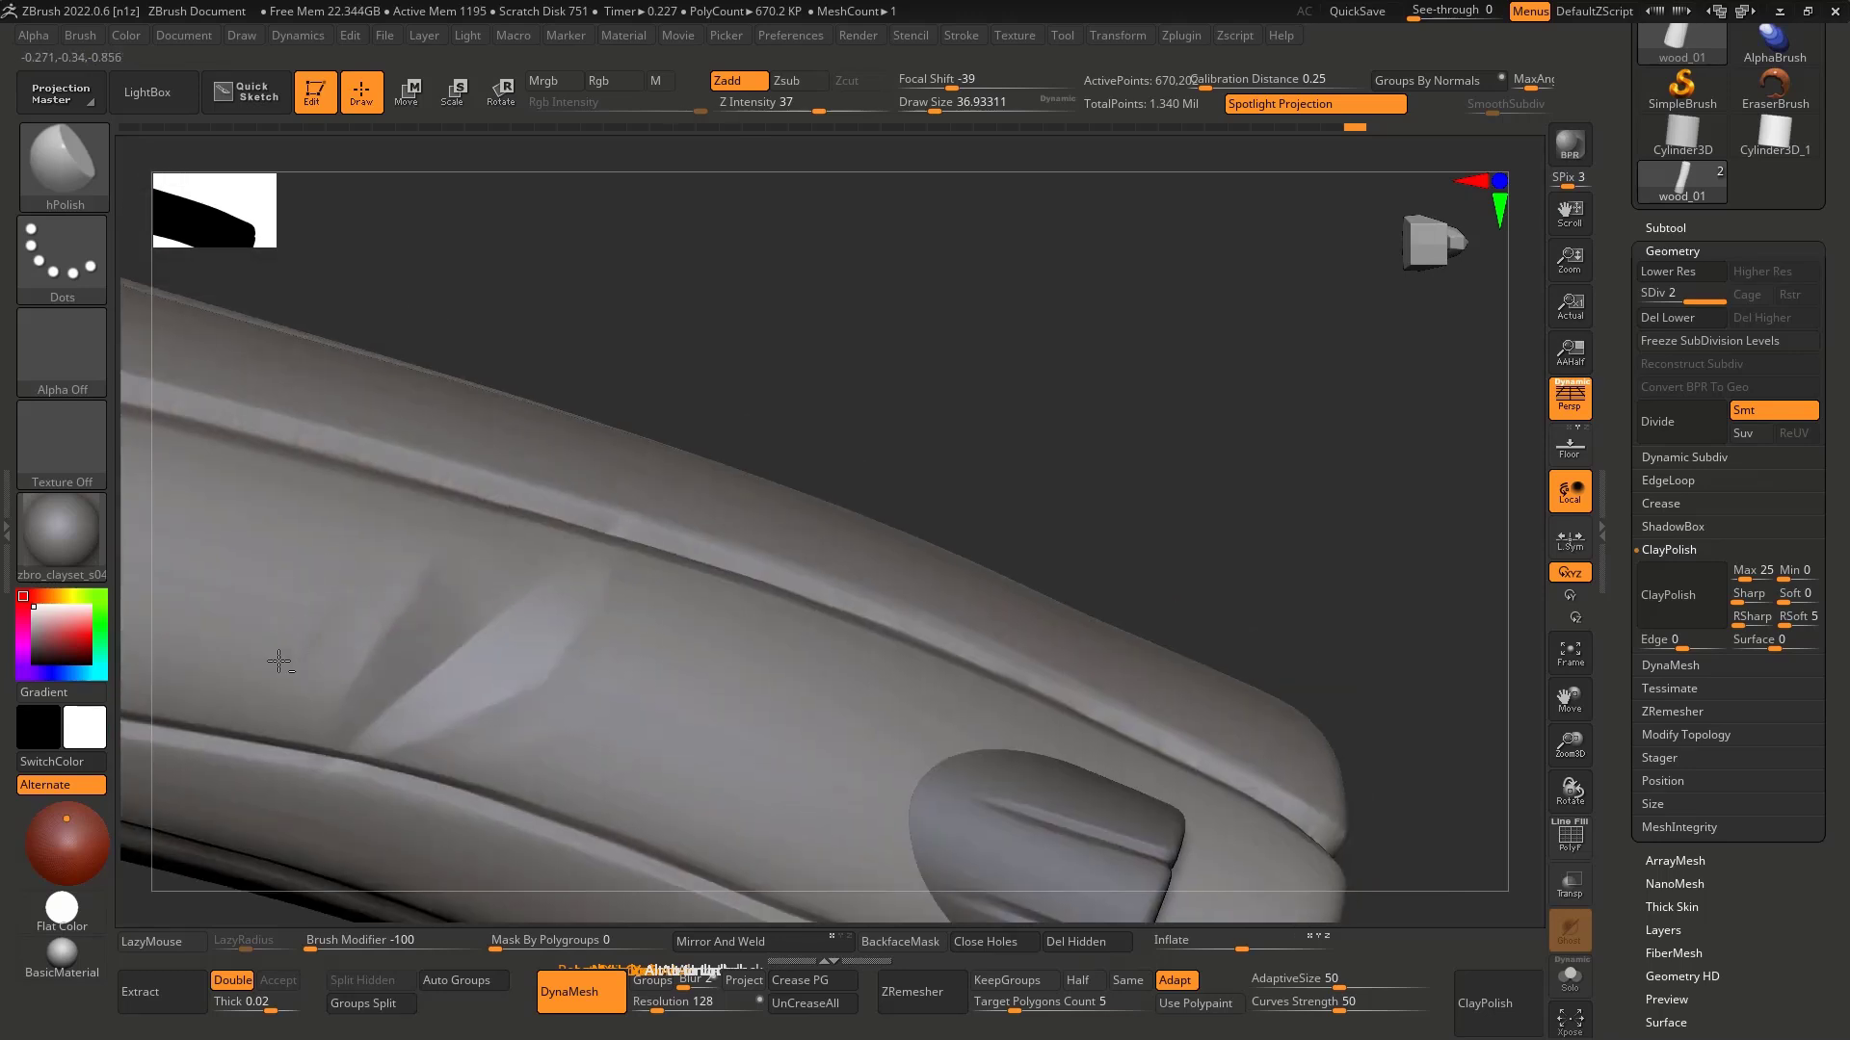
{"action": "mouse_move", "coordinate": [278, 660]}
{"action": "right_mouse_down"}
{"action": "mouse_move", "coordinate": [372, 627]}
{"action": "mouse_move", "coordinate": [403, 537]}
{"action": "right_mouse_up"}
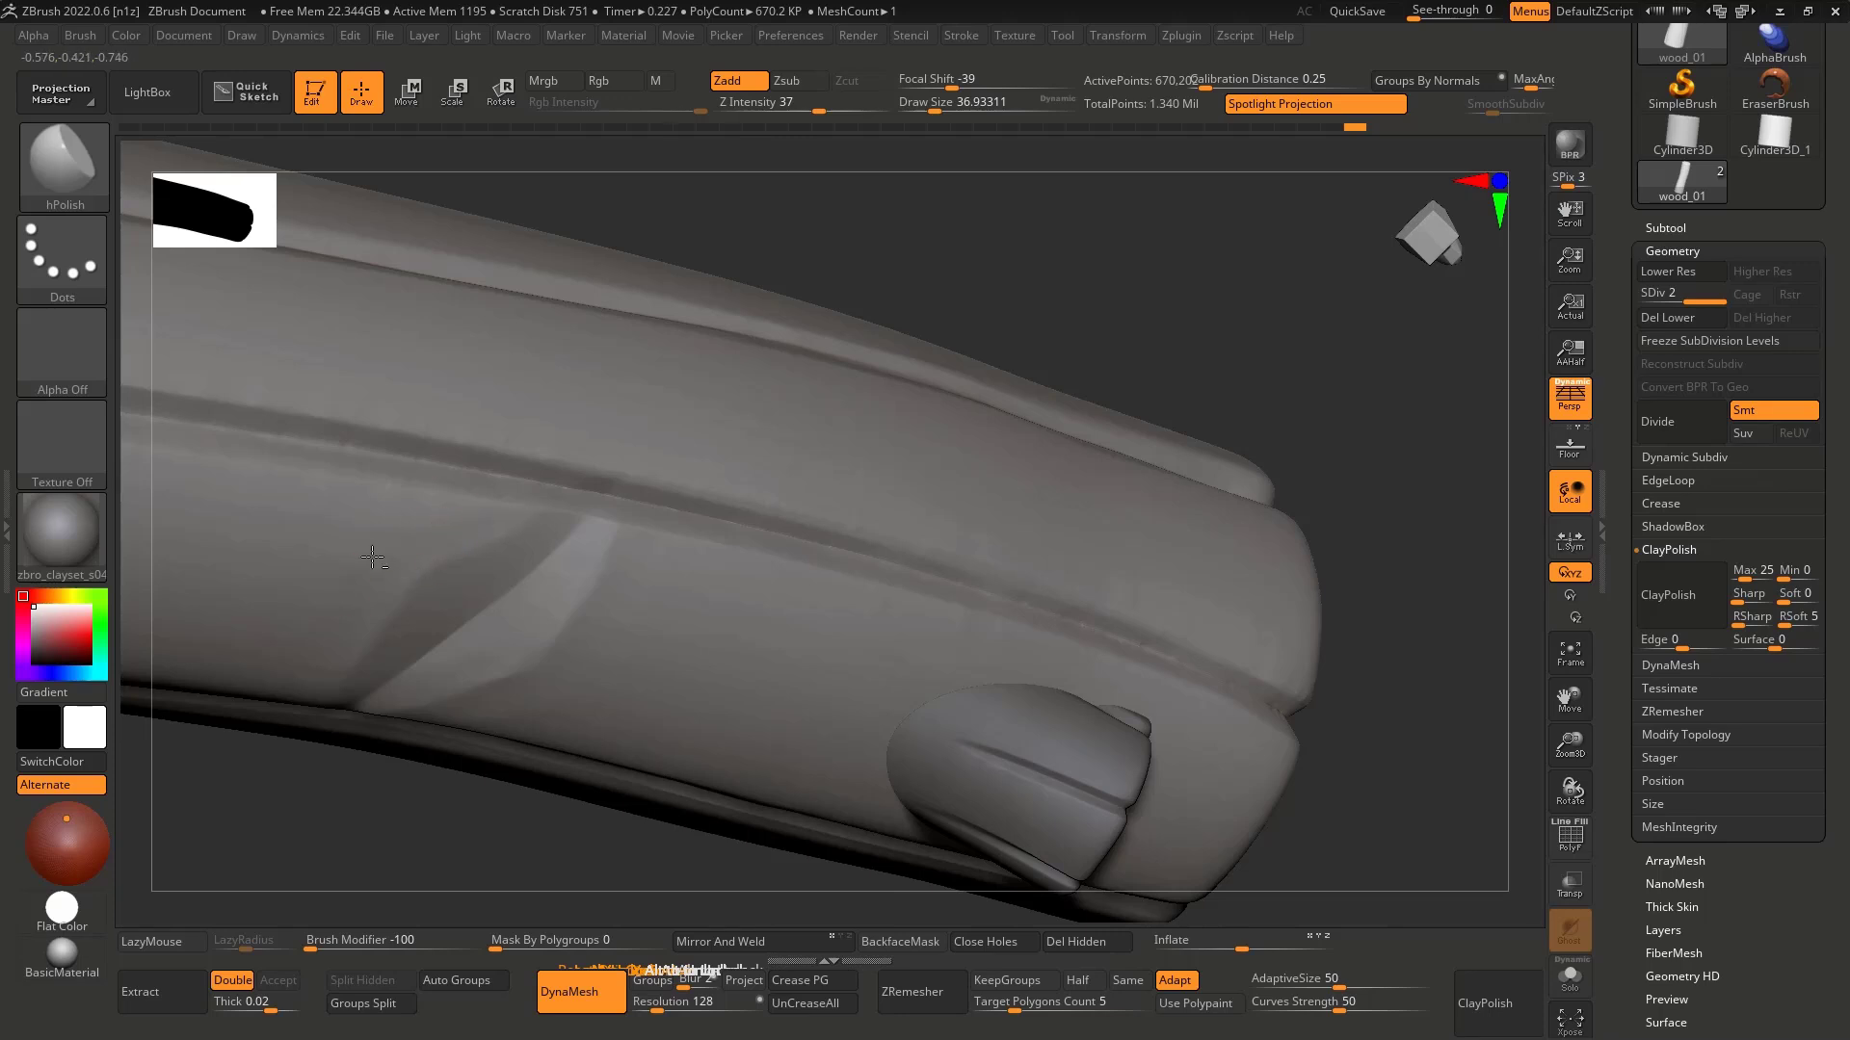
{"action": "mouse_move", "coordinate": [466, 652]}
{"action": "right_mouse_down"}
{"action": "mouse_move", "coordinate": [475, 401]}
{"action": "mouse_move", "coordinate": [475, 516]}
{"action": "mouse_move", "coordinate": [545, 608]}
{"action": "mouse_move", "coordinate": [525, 698]}
{"action": "mouse_move", "coordinate": [534, 549]}
{"action": "mouse_move", "coordinate": [503, 486]}
{"action": "right_mouse_up"}
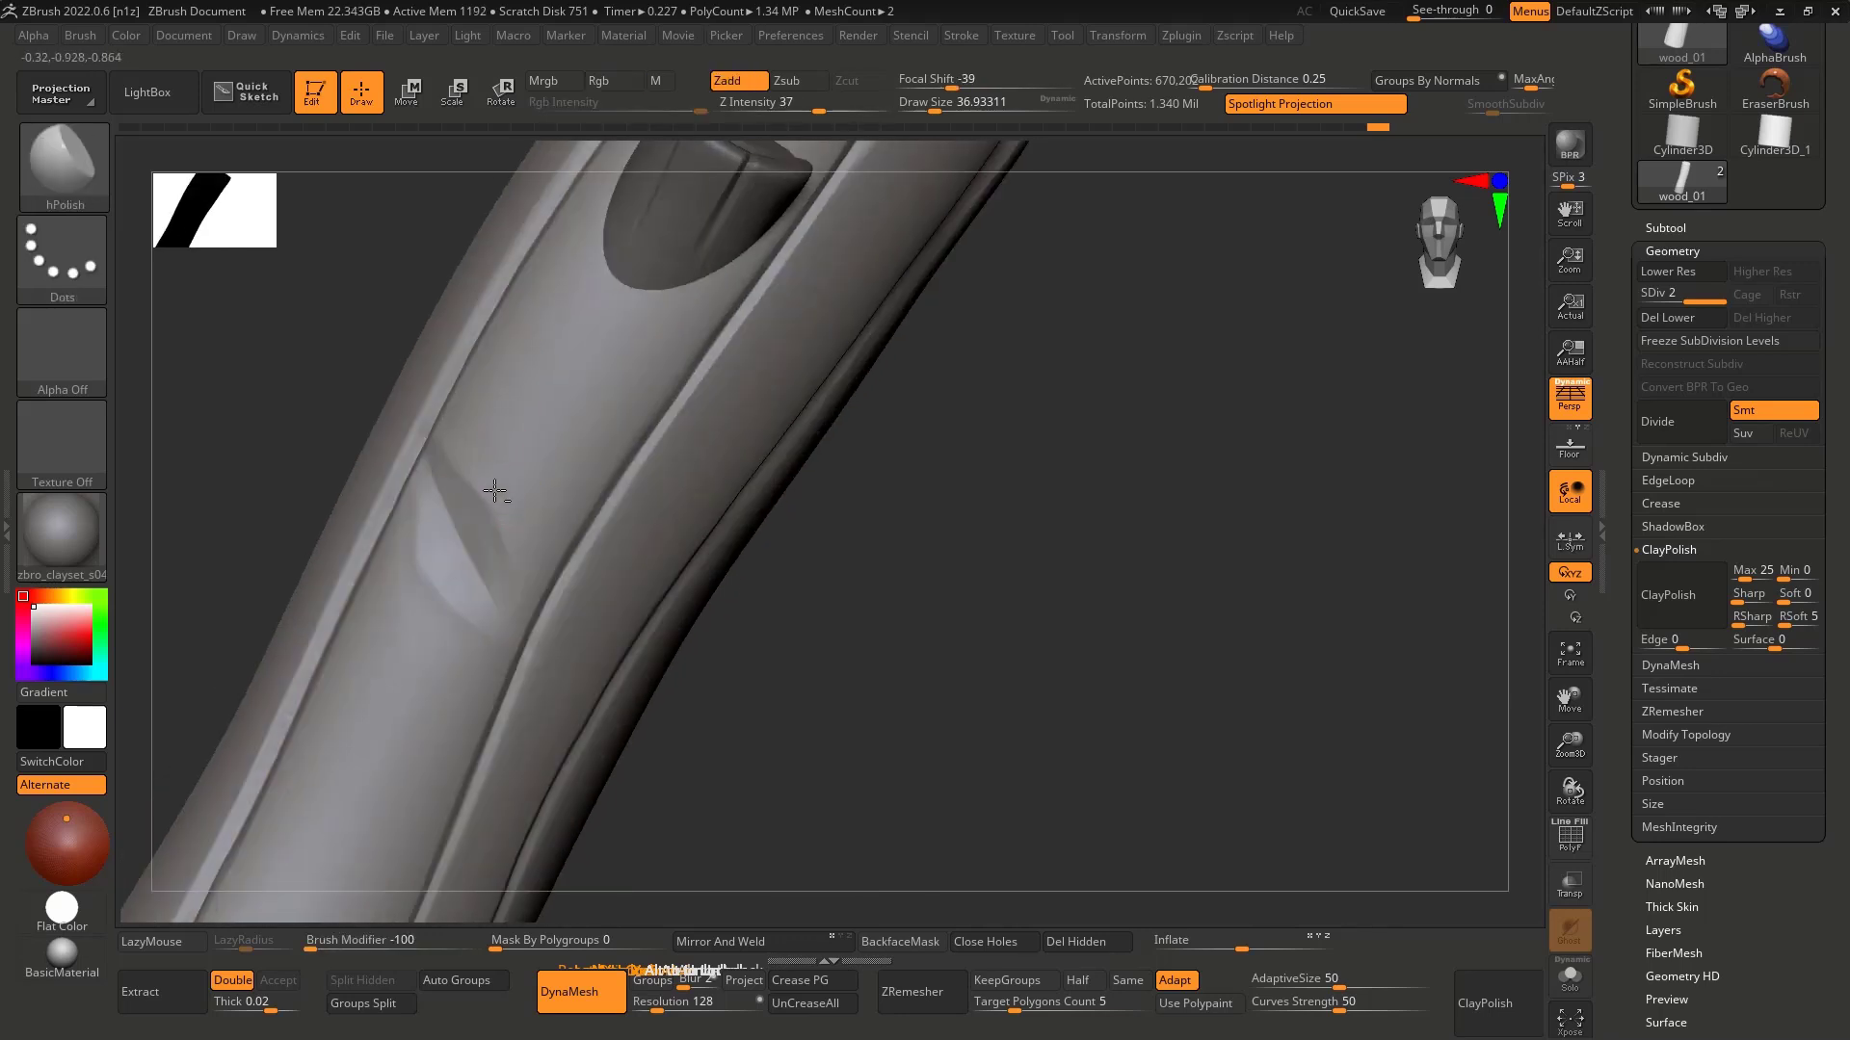
{"action": "right_click_drag", "start_coordinate": [503, 569], "coordinate": [475, 509]}
{"action": "right_click_drag", "start_coordinate": [442, 598], "coordinate": [391, 523]}
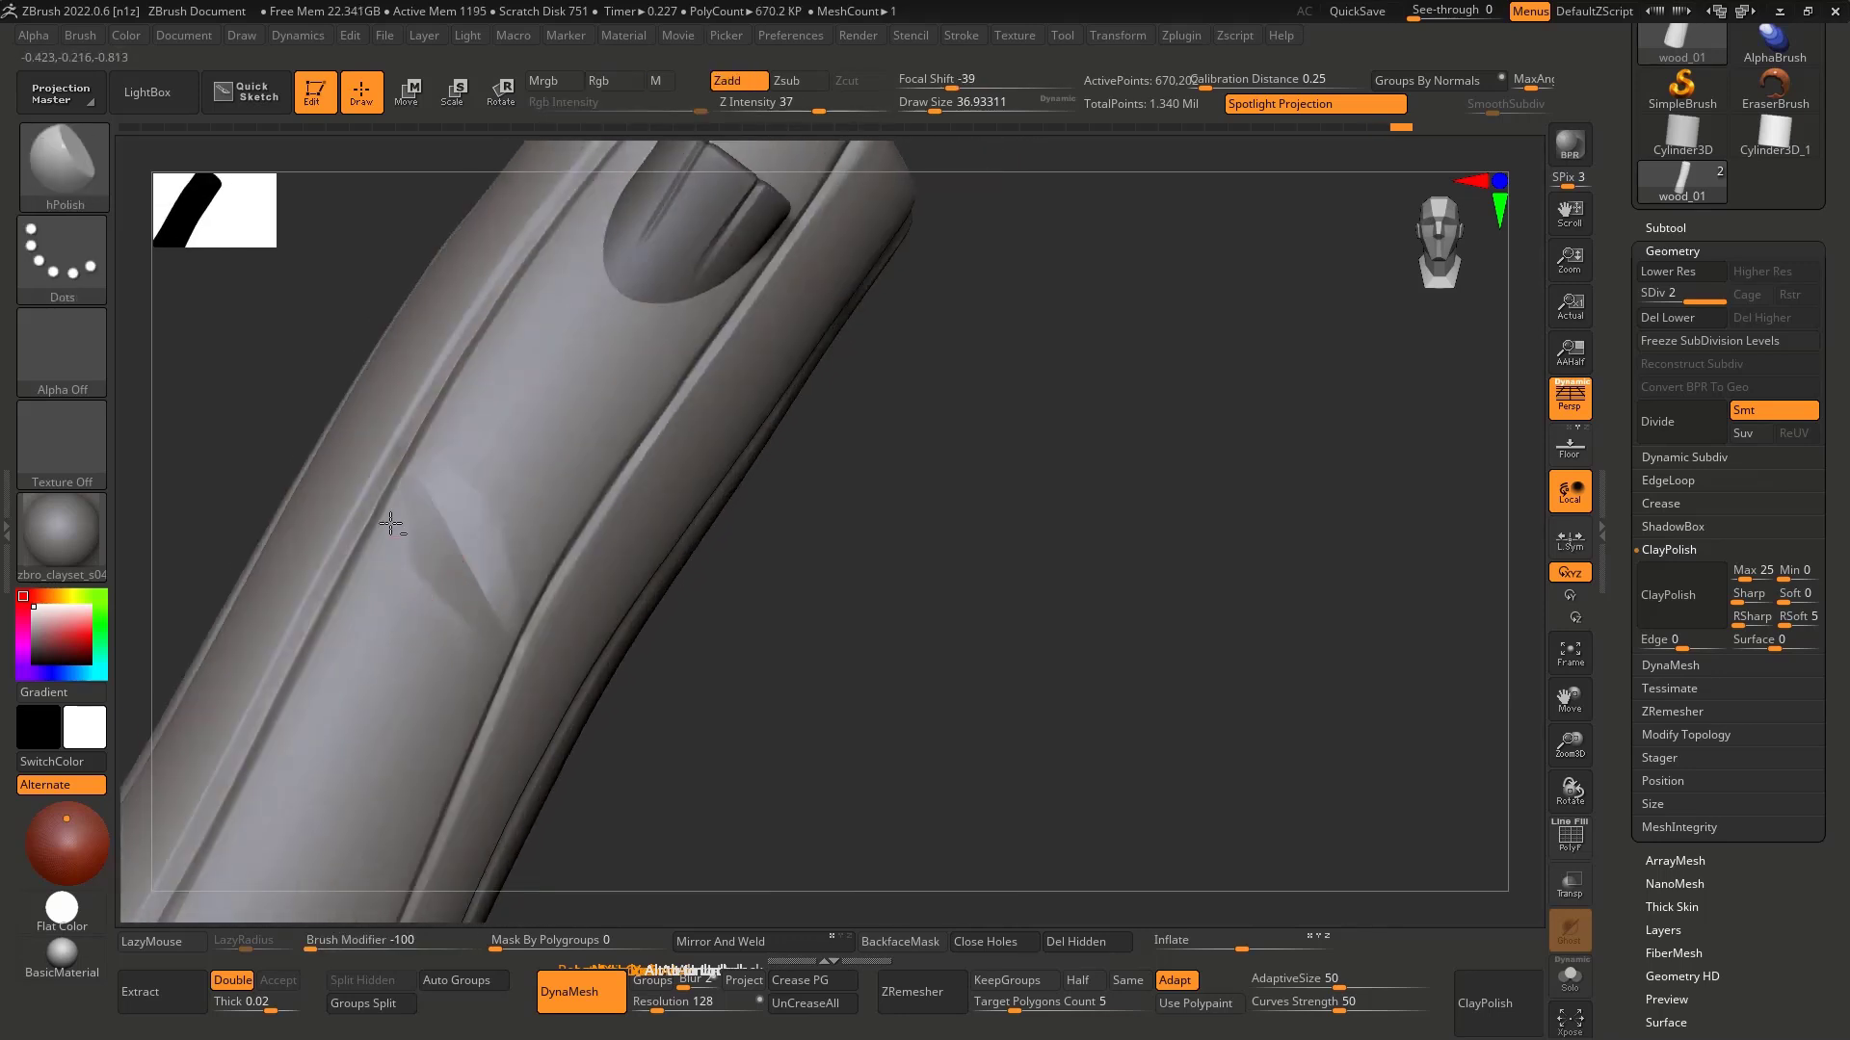
Step: Polish the shallow dent on another side of the trunk into two flat facets meeting at a crease
{"action": "mouse_move", "coordinate": [478, 687]}
{"action": "right_mouse_down", "text": "ctrl"}
{"action": "mouse_move", "coordinate": [359, 471]}
{"action": "mouse_move", "coordinate": [453, 619]}
{"action": "mouse_move", "coordinate": [537, 665]}
{"action": "mouse_move", "coordinate": [718, 703]}
{"action": "right_mouse_up", "text": "ctrl"}
{"action": "mouse_move", "coordinate": [442, 585]}
{"action": "right_mouse_down", "text": "ctrl"}
{"action": "mouse_move", "coordinate": [442, 675]}
{"action": "mouse_move", "coordinate": [478, 567]}
{"action": "right_mouse_up", "text": "ctrl"}
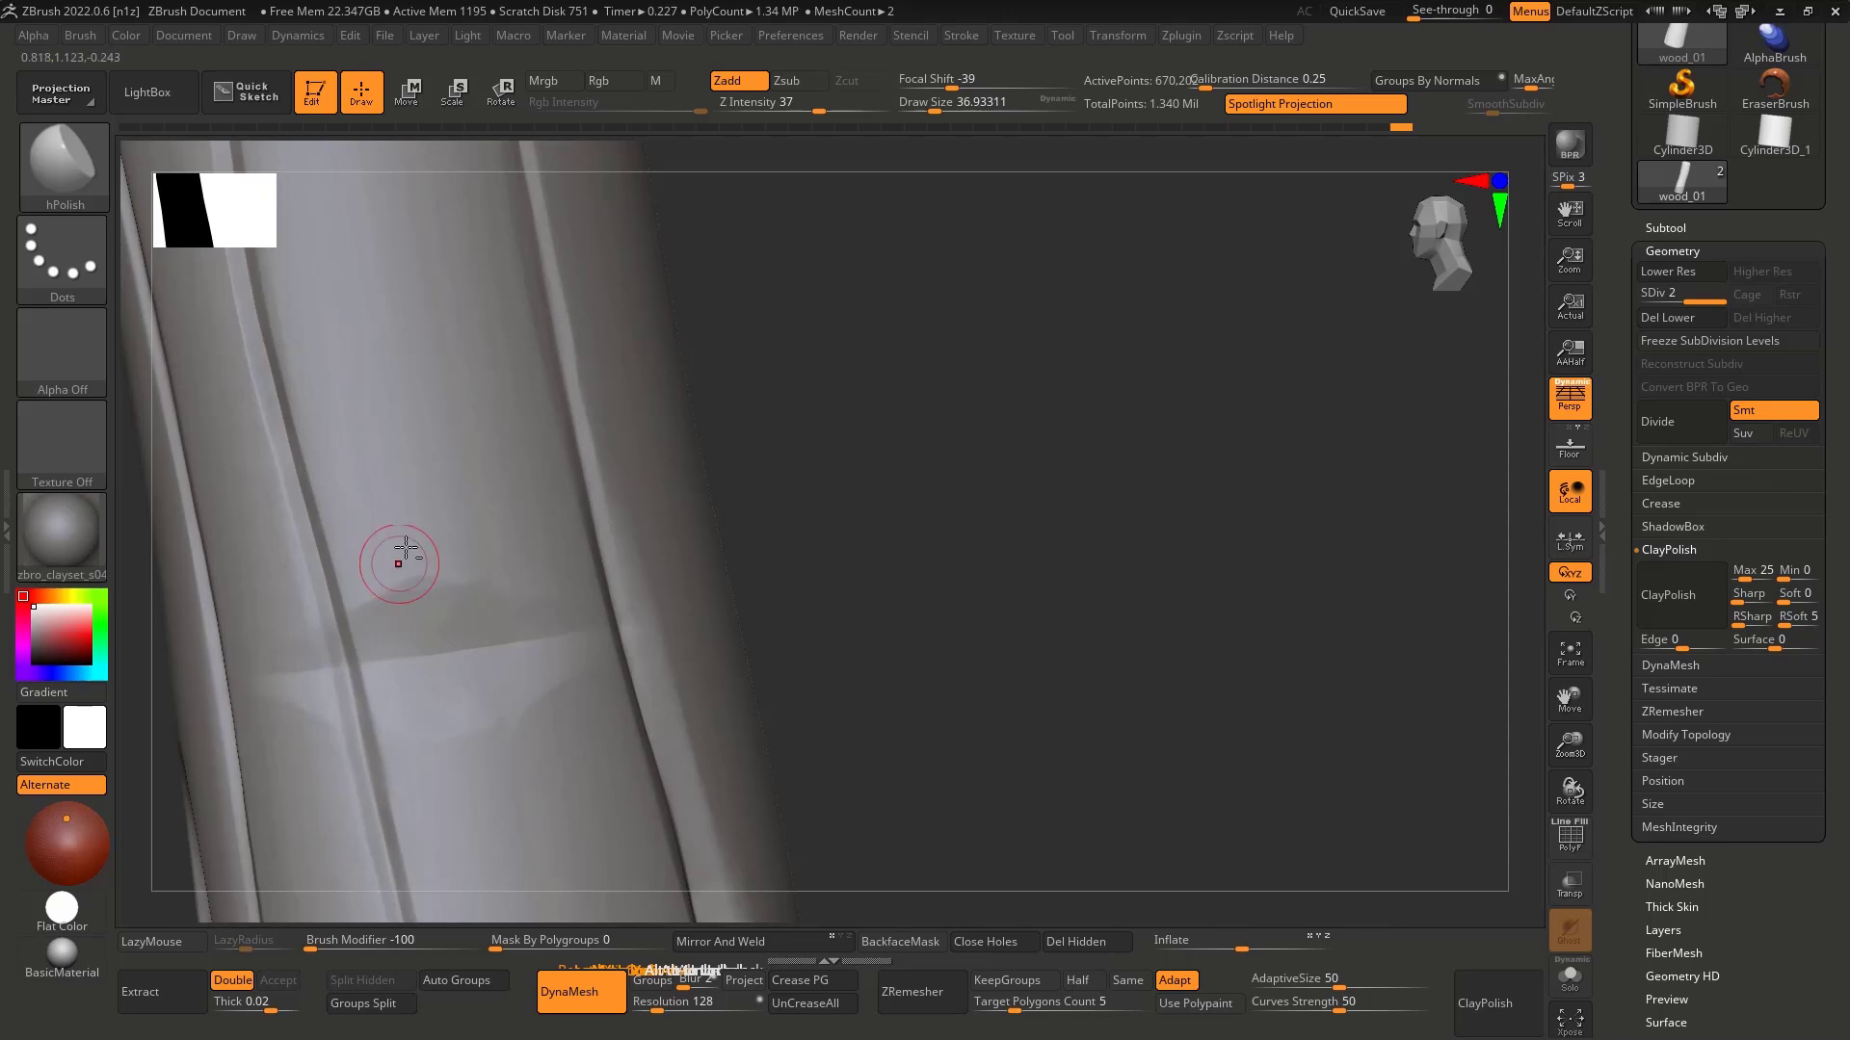
{"action": "mouse_move", "coordinate": [451, 591]}
{"action": "right_mouse_down"}
{"action": "mouse_move", "coordinate": [487, 572]}
{"action": "mouse_move", "coordinate": [482, 586]}
{"action": "right_mouse_up"}
{"action": "mouse_move", "coordinate": [357, 595]}
{"action": "right_mouse_down"}
{"action": "mouse_move", "coordinate": [496, 590]}
{"action": "mouse_move", "coordinate": [474, 588]}
{"action": "right_mouse_up"}
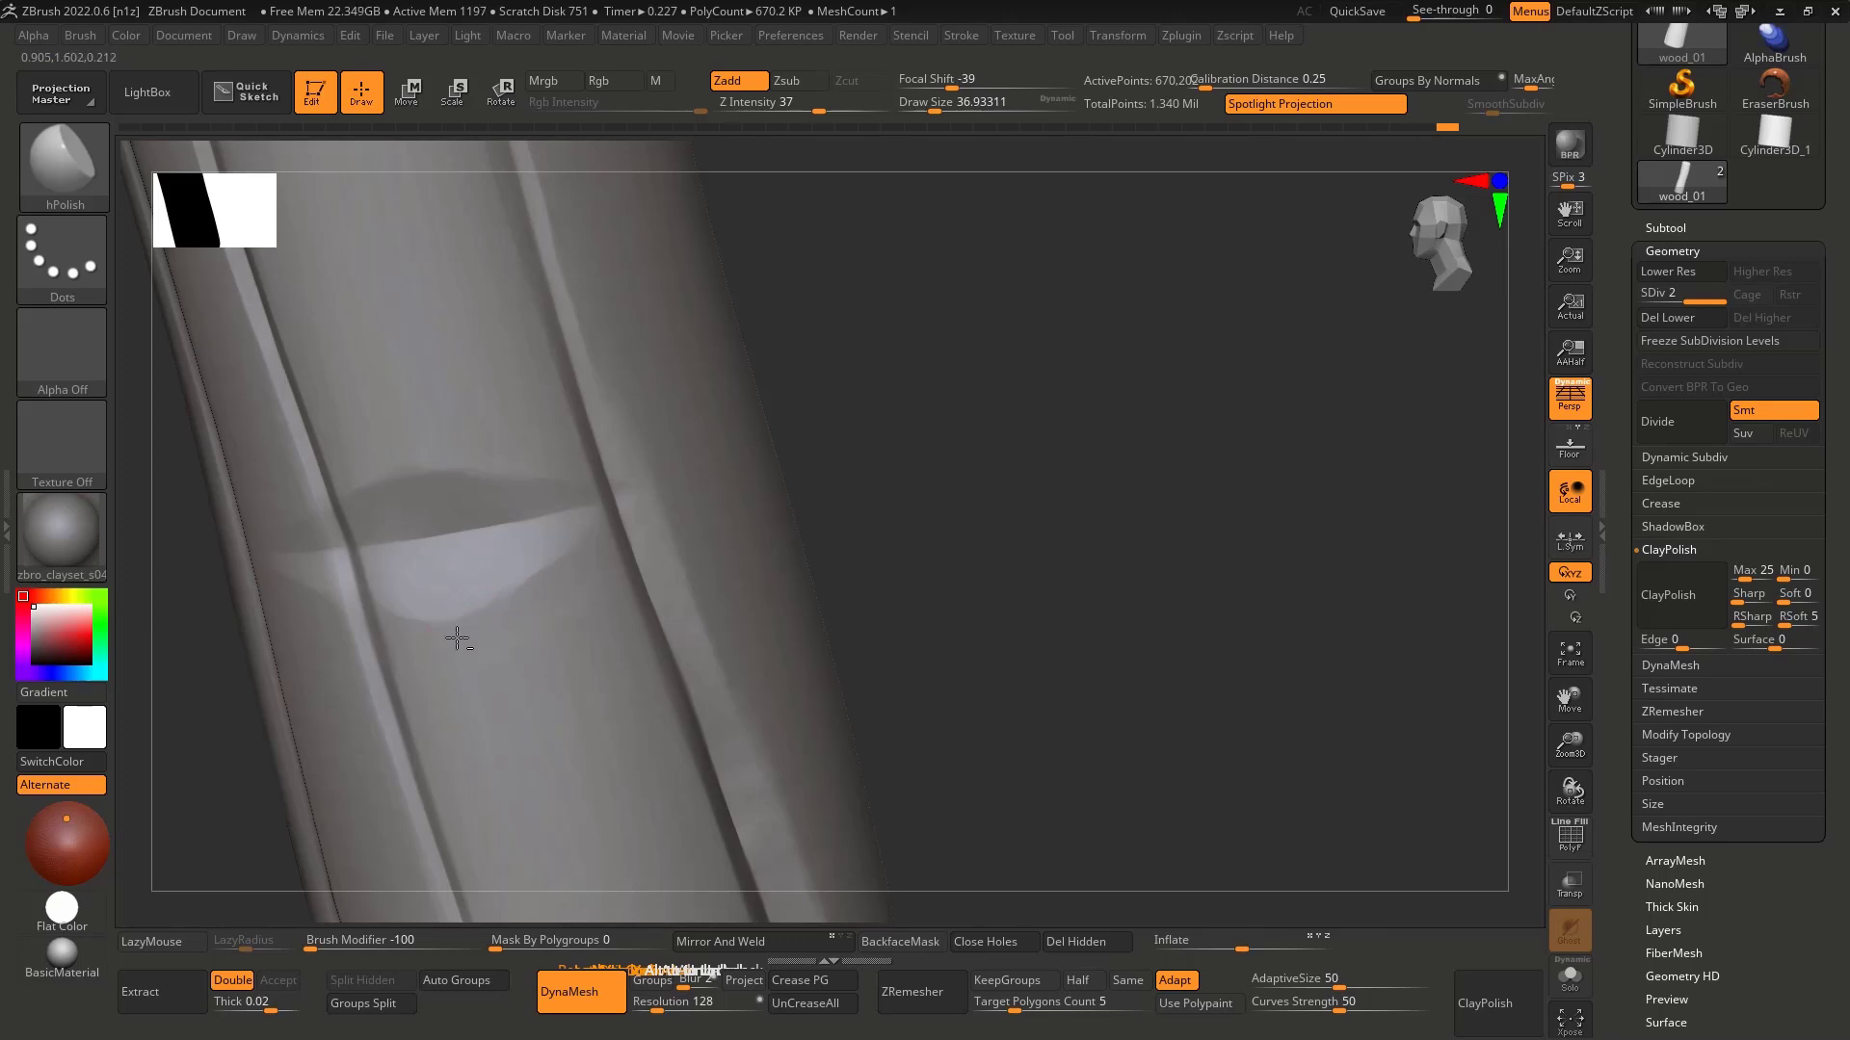
{"action": "right_click_drag", "start_coordinate": [397, 635], "coordinate": [433, 654]}
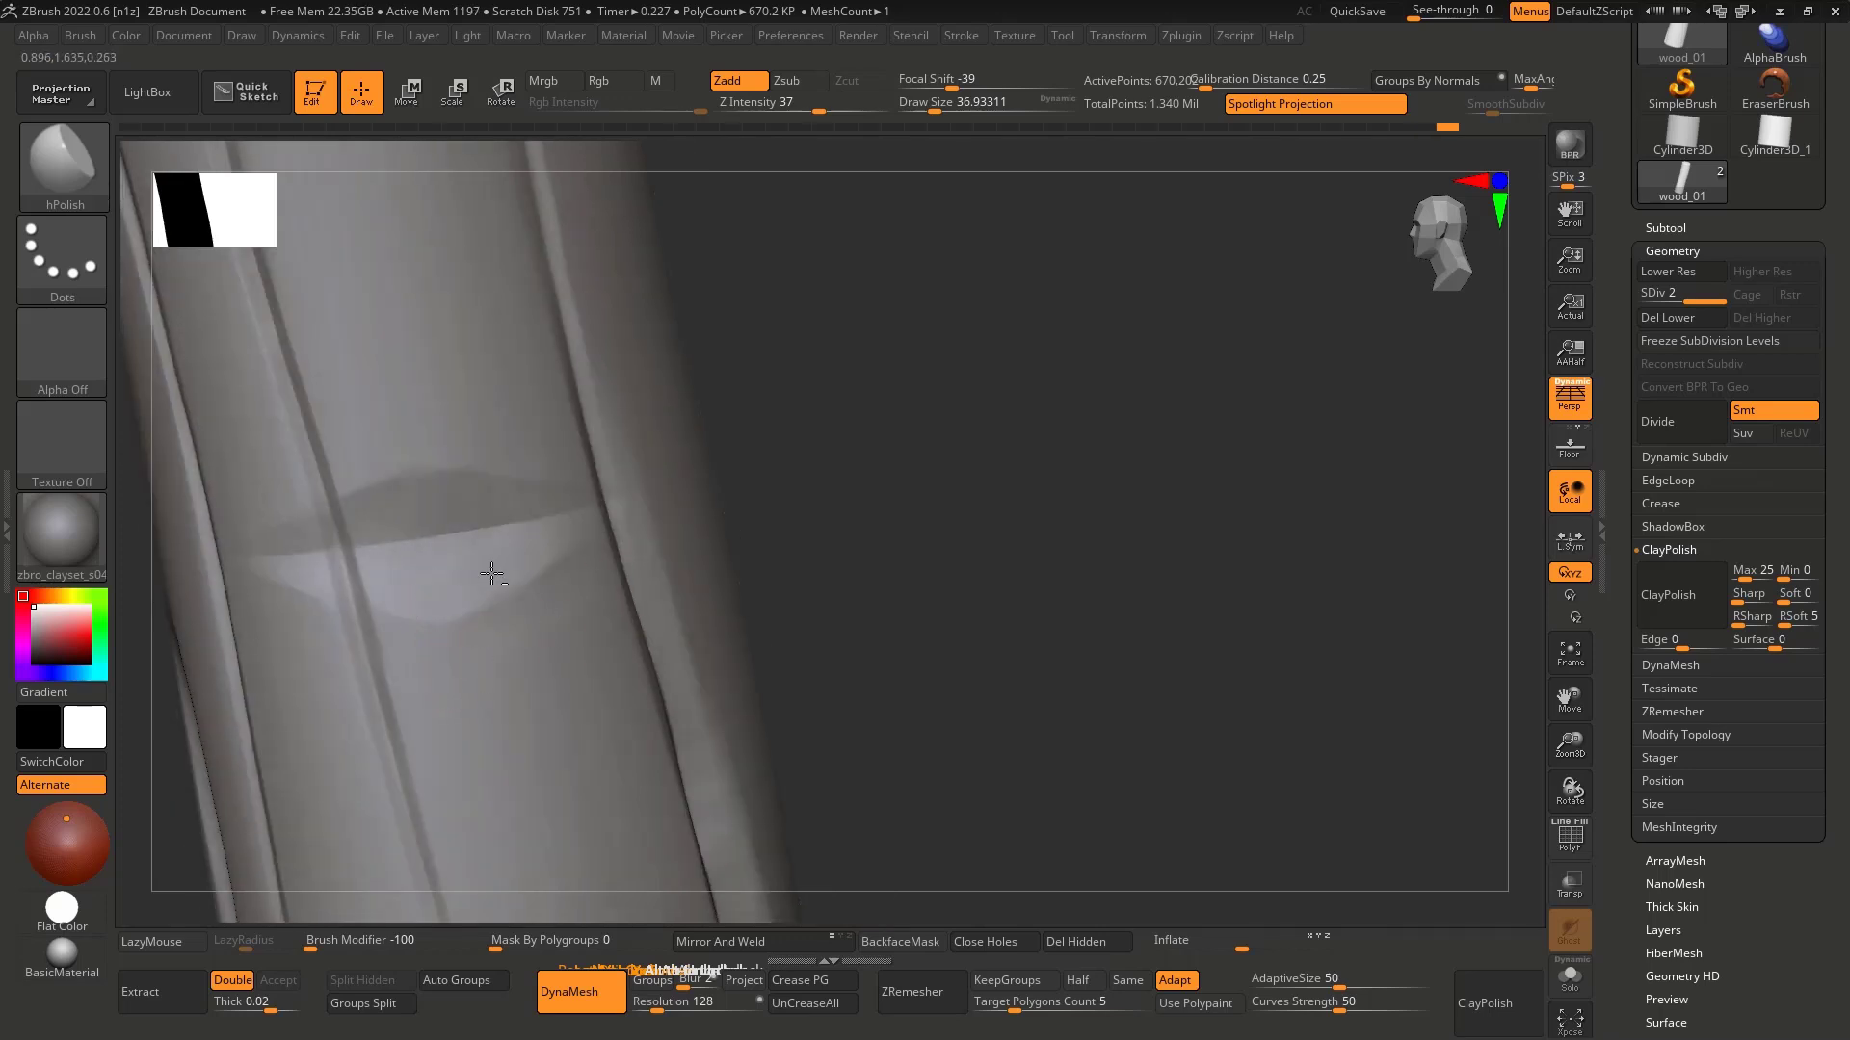
Step: Sharpen the creases of the polished trunk dents with the Pinch brush
{"action": "key", "text": "b"}
{"action": "key", "text": "p"}
{"action": "key", "text": "i"}
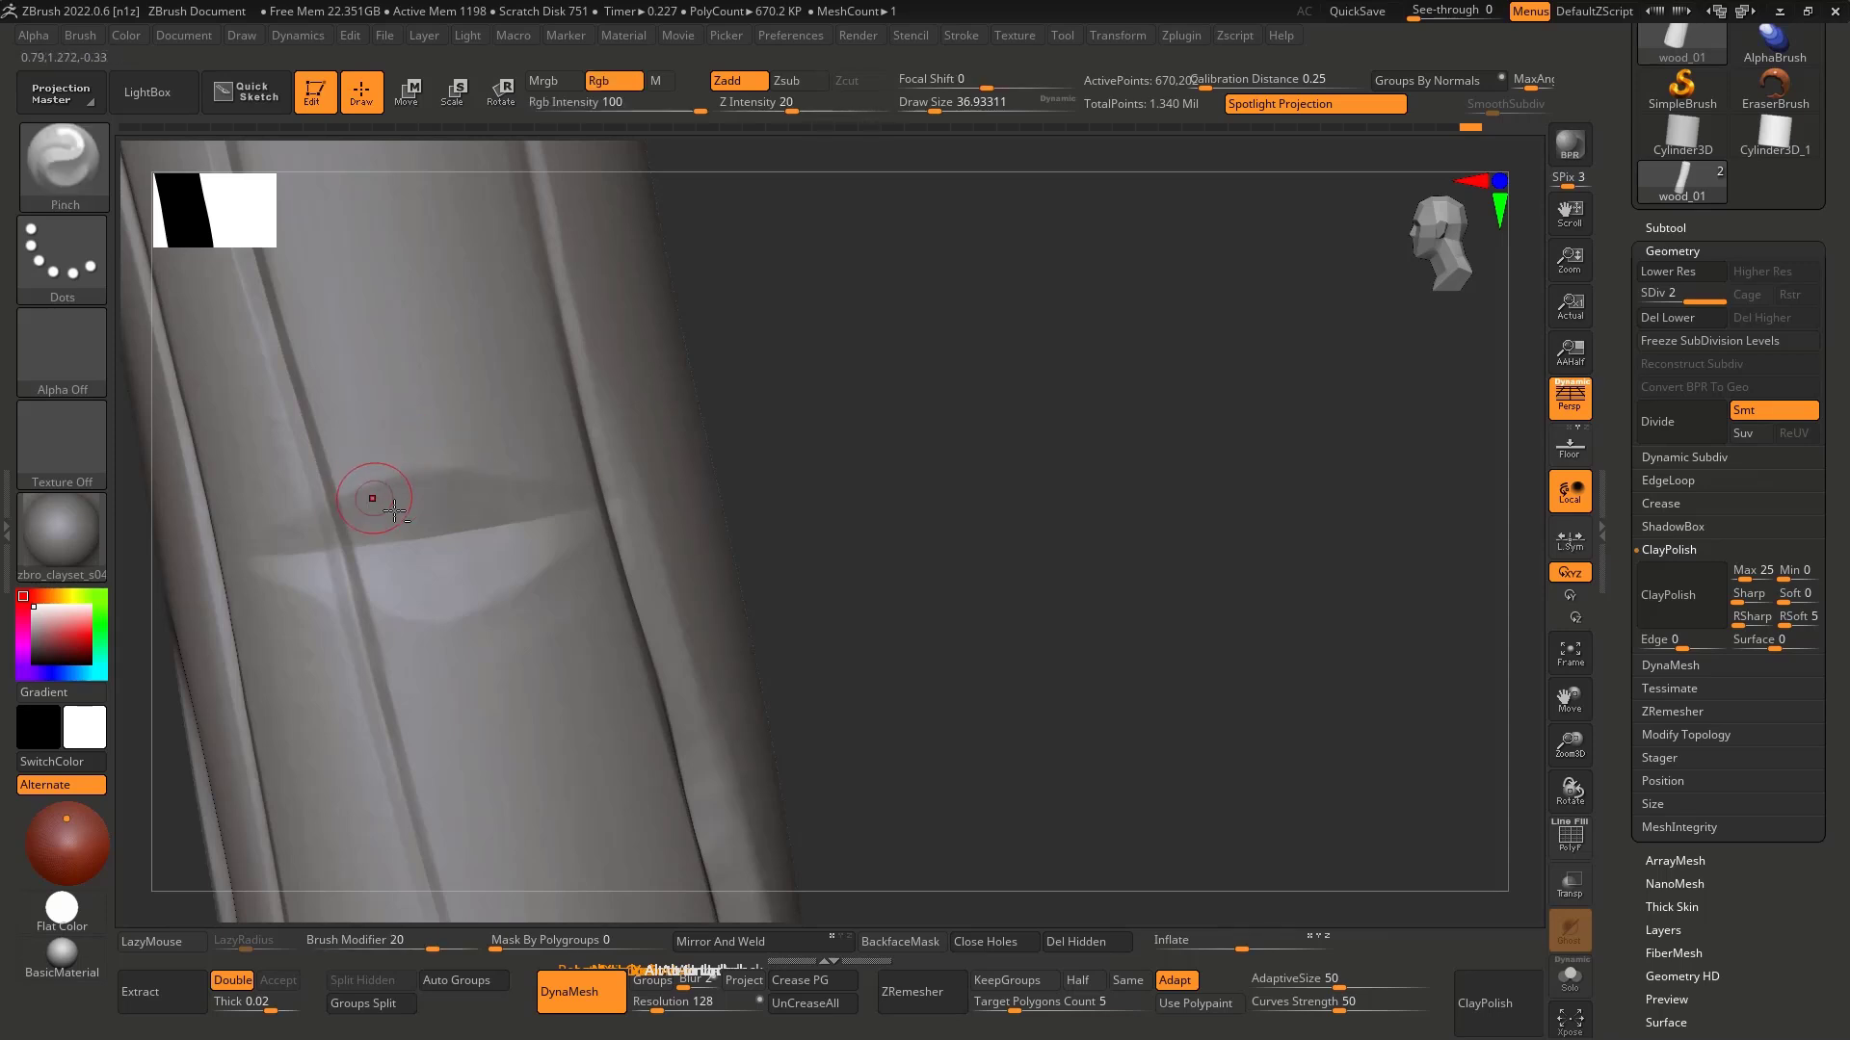
{"action": "mouse_move", "coordinate": [394, 511]}
{"action": "right_mouse_down"}
{"action": "mouse_move", "coordinate": [210, 550]}
{"action": "mouse_move", "coordinate": [298, 611]}
{"action": "mouse_move", "coordinate": [508, 572]}
{"action": "mouse_move", "coordinate": [482, 385]}
{"action": "right_mouse_up"}
{"action": "right_click_drag", "start_coordinate": [603, 495], "coordinate": [582, 818], "text": "shift"}
{"action": "right_click_drag", "start_coordinate": [590, 433], "coordinate": [626, 554]}
{"action": "right_click_drag", "start_coordinate": [658, 482], "coordinate": [655, 569], "text": "ctrl"}
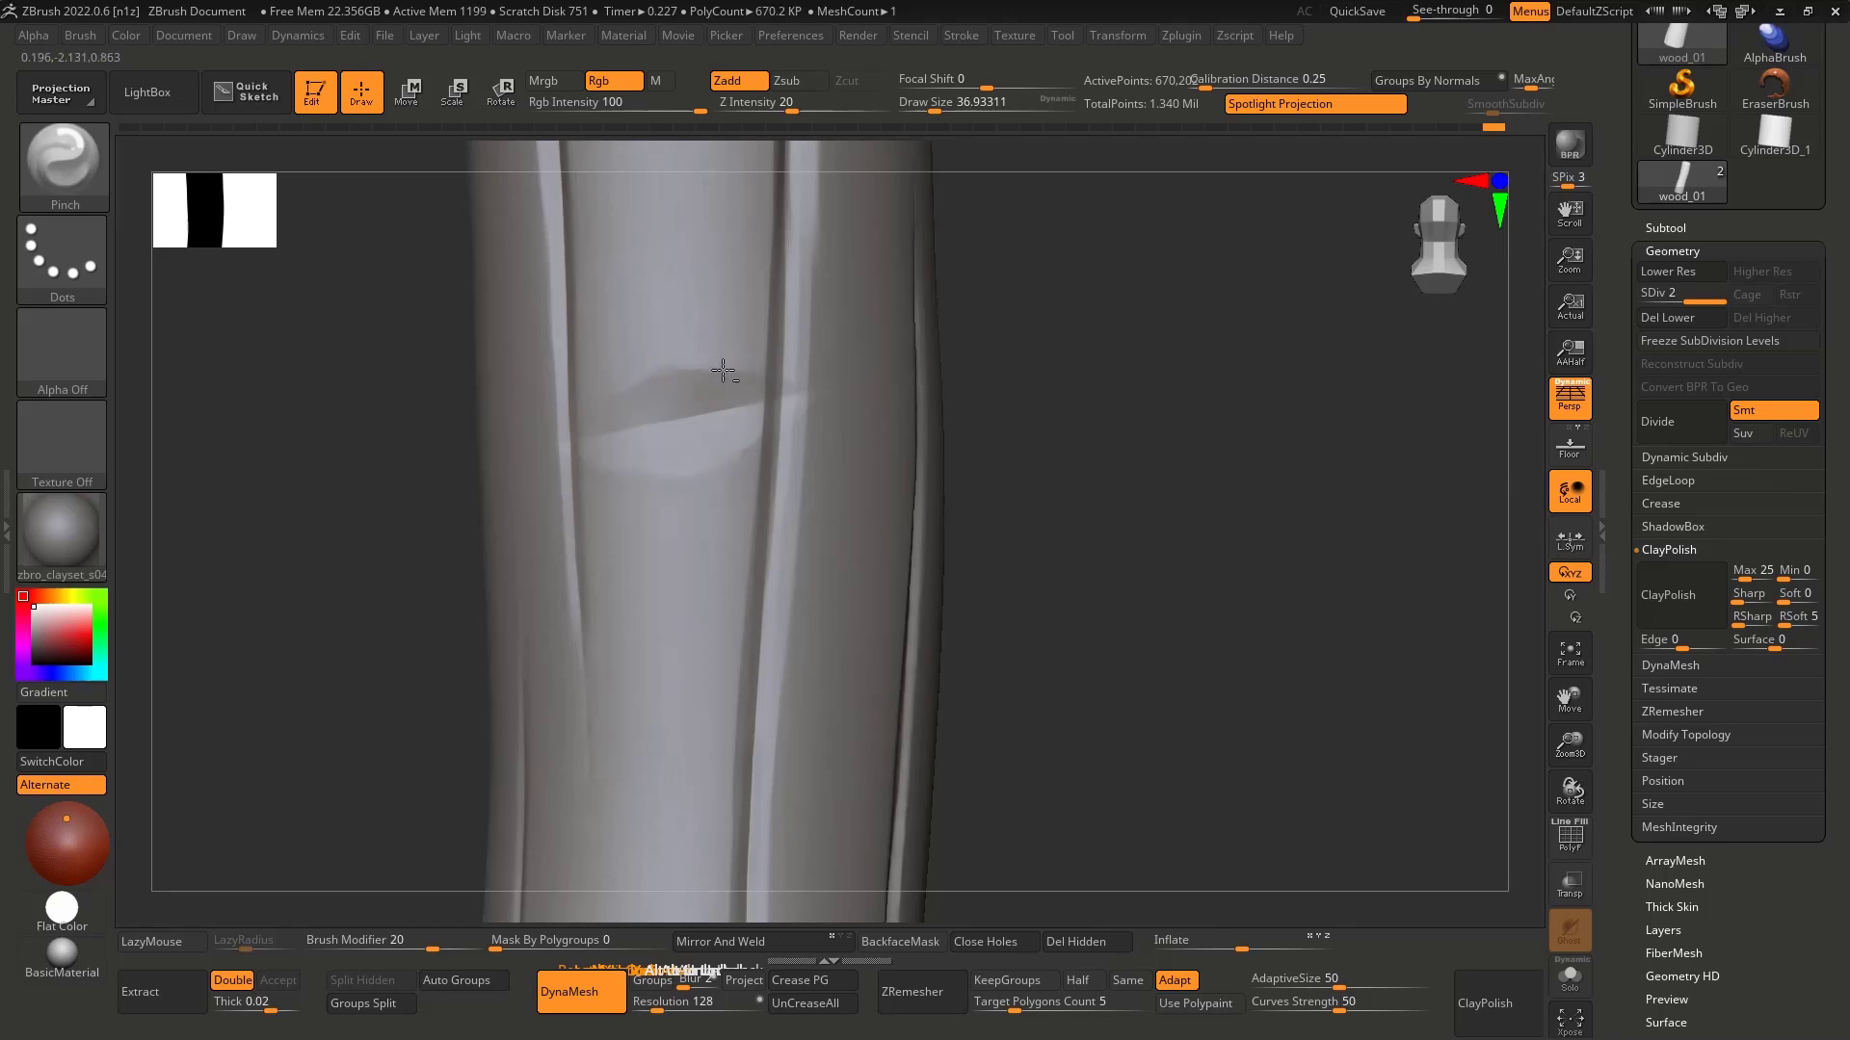
{"action": "left_click_drag", "start_coordinate": [639, 389], "coordinate": [587, 425]}
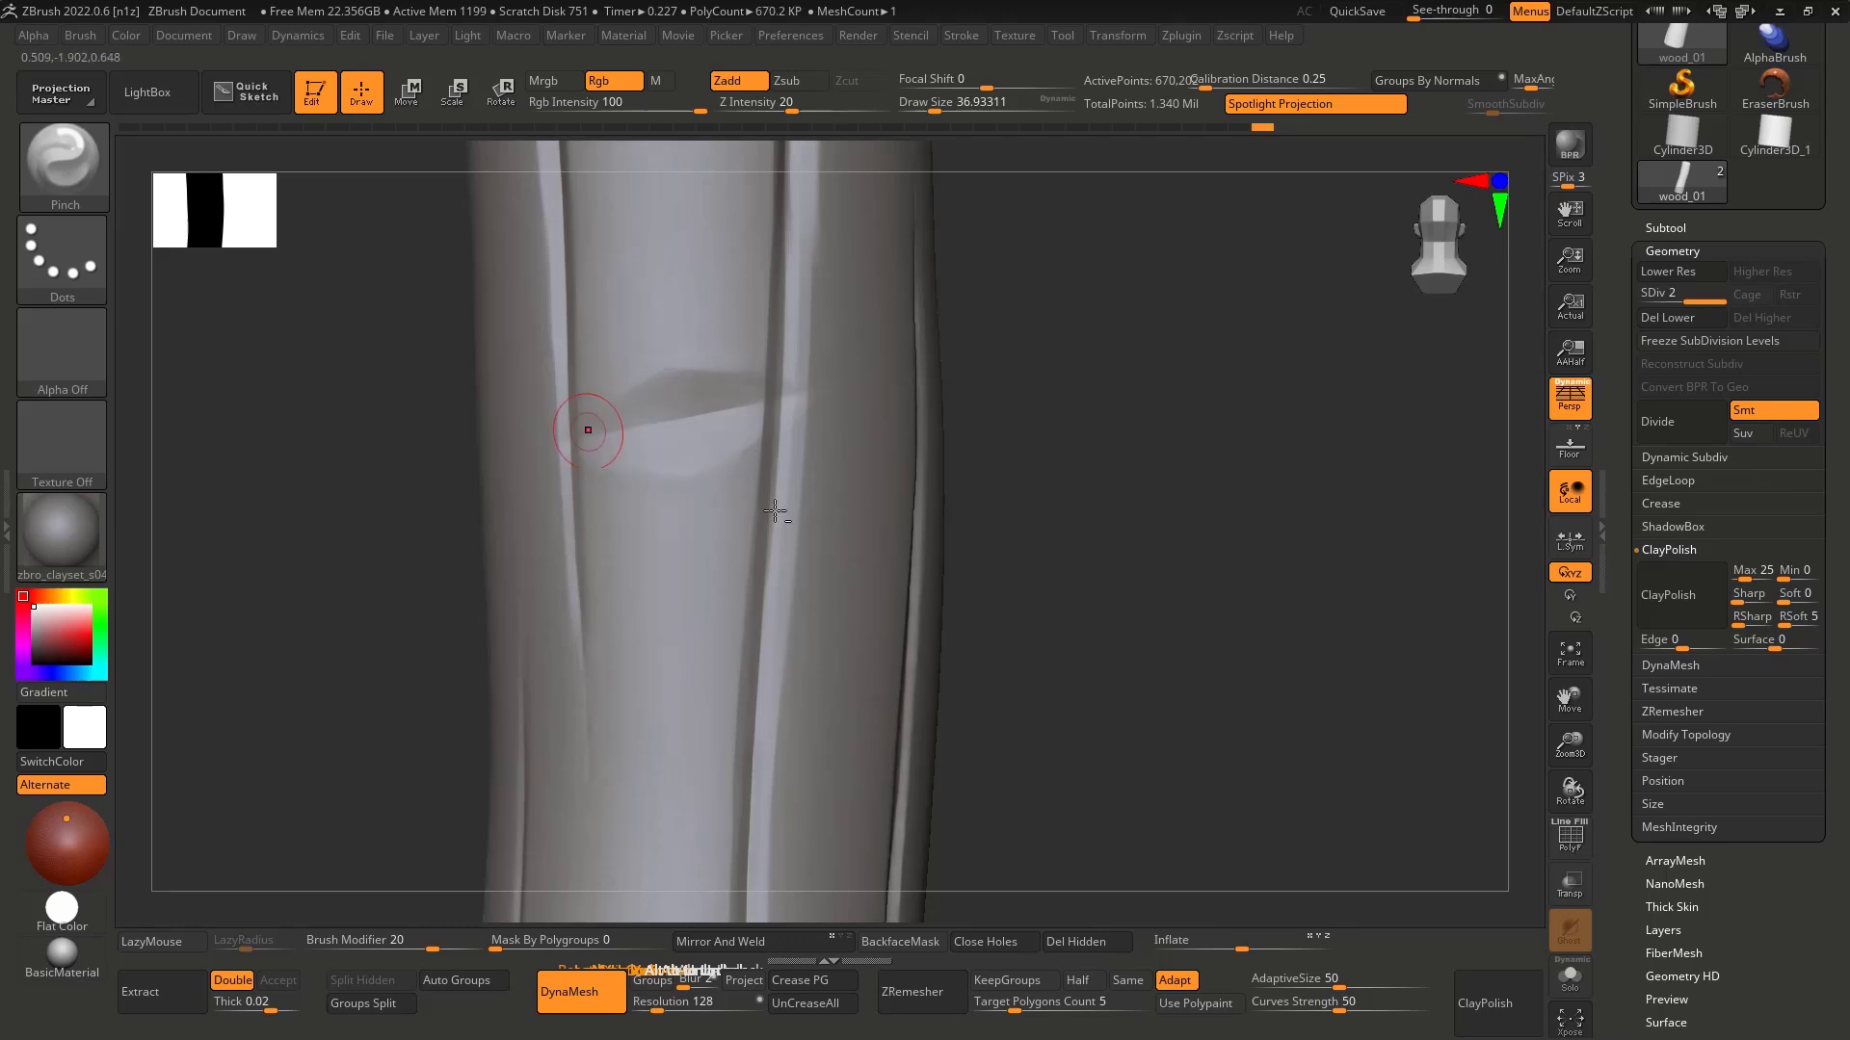
Step: Delete the log's lower subdivision levels and save the tool as wood_01 over the existing file in the 03_Wood folder
{"action": "mouse_move", "coordinate": [776, 516]}
{"action": "right_mouse_down", "text": "ctrl"}
{"action": "mouse_move", "coordinate": [686, 482]}
{"action": "mouse_move", "coordinate": [682, 428]}
{"action": "right_mouse_up", "text": "ctrl"}
{"action": "mouse_move", "coordinate": [760, 575]}
{"action": "right_mouse_down", "text": "shift"}
{"action": "mouse_move", "coordinate": [764, 531]}
{"action": "mouse_move", "coordinate": [847, 576]}
{"action": "right_mouse_up", "text": "shift"}
{"action": "right_click_drag", "start_coordinate": [574, 443], "coordinate": [580, 540], "text": "ctrl"}
{"action": "right_click_drag", "start_coordinate": [714, 511], "coordinate": [657, 425]}
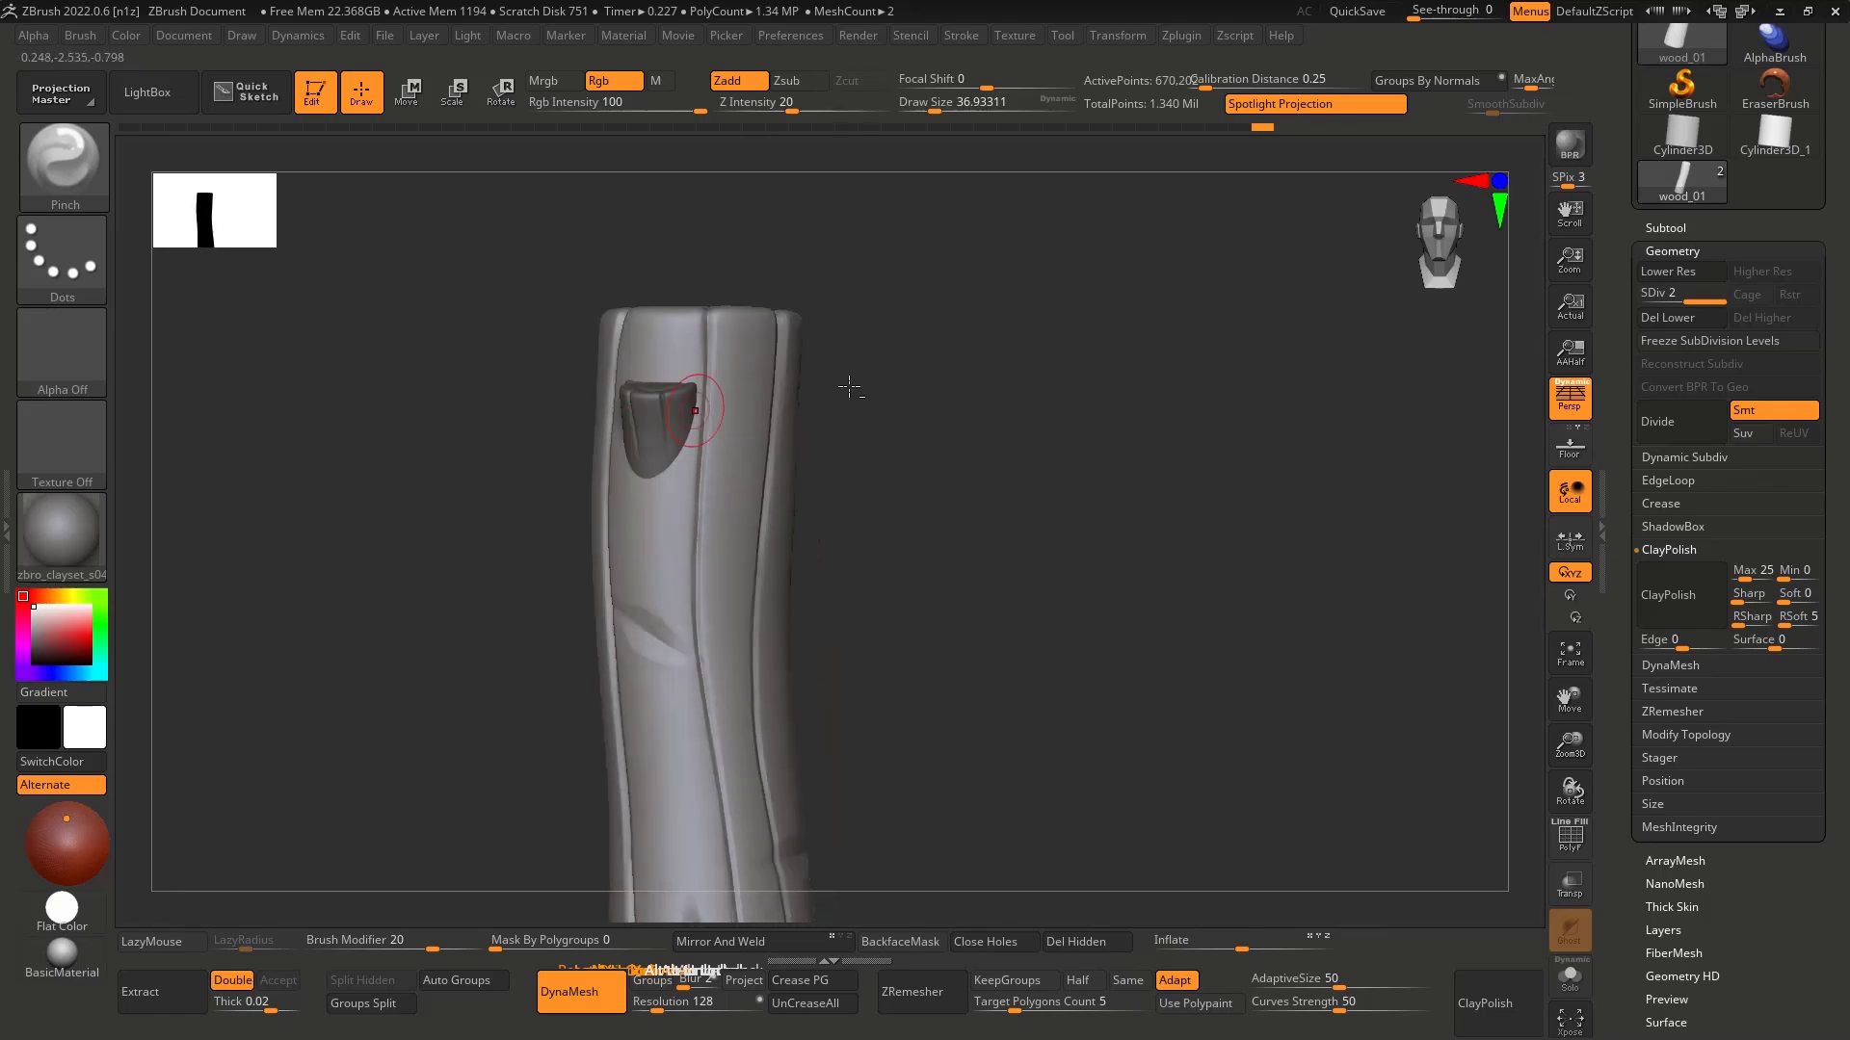
{"action": "left_click", "coordinate": [1676, 318]}
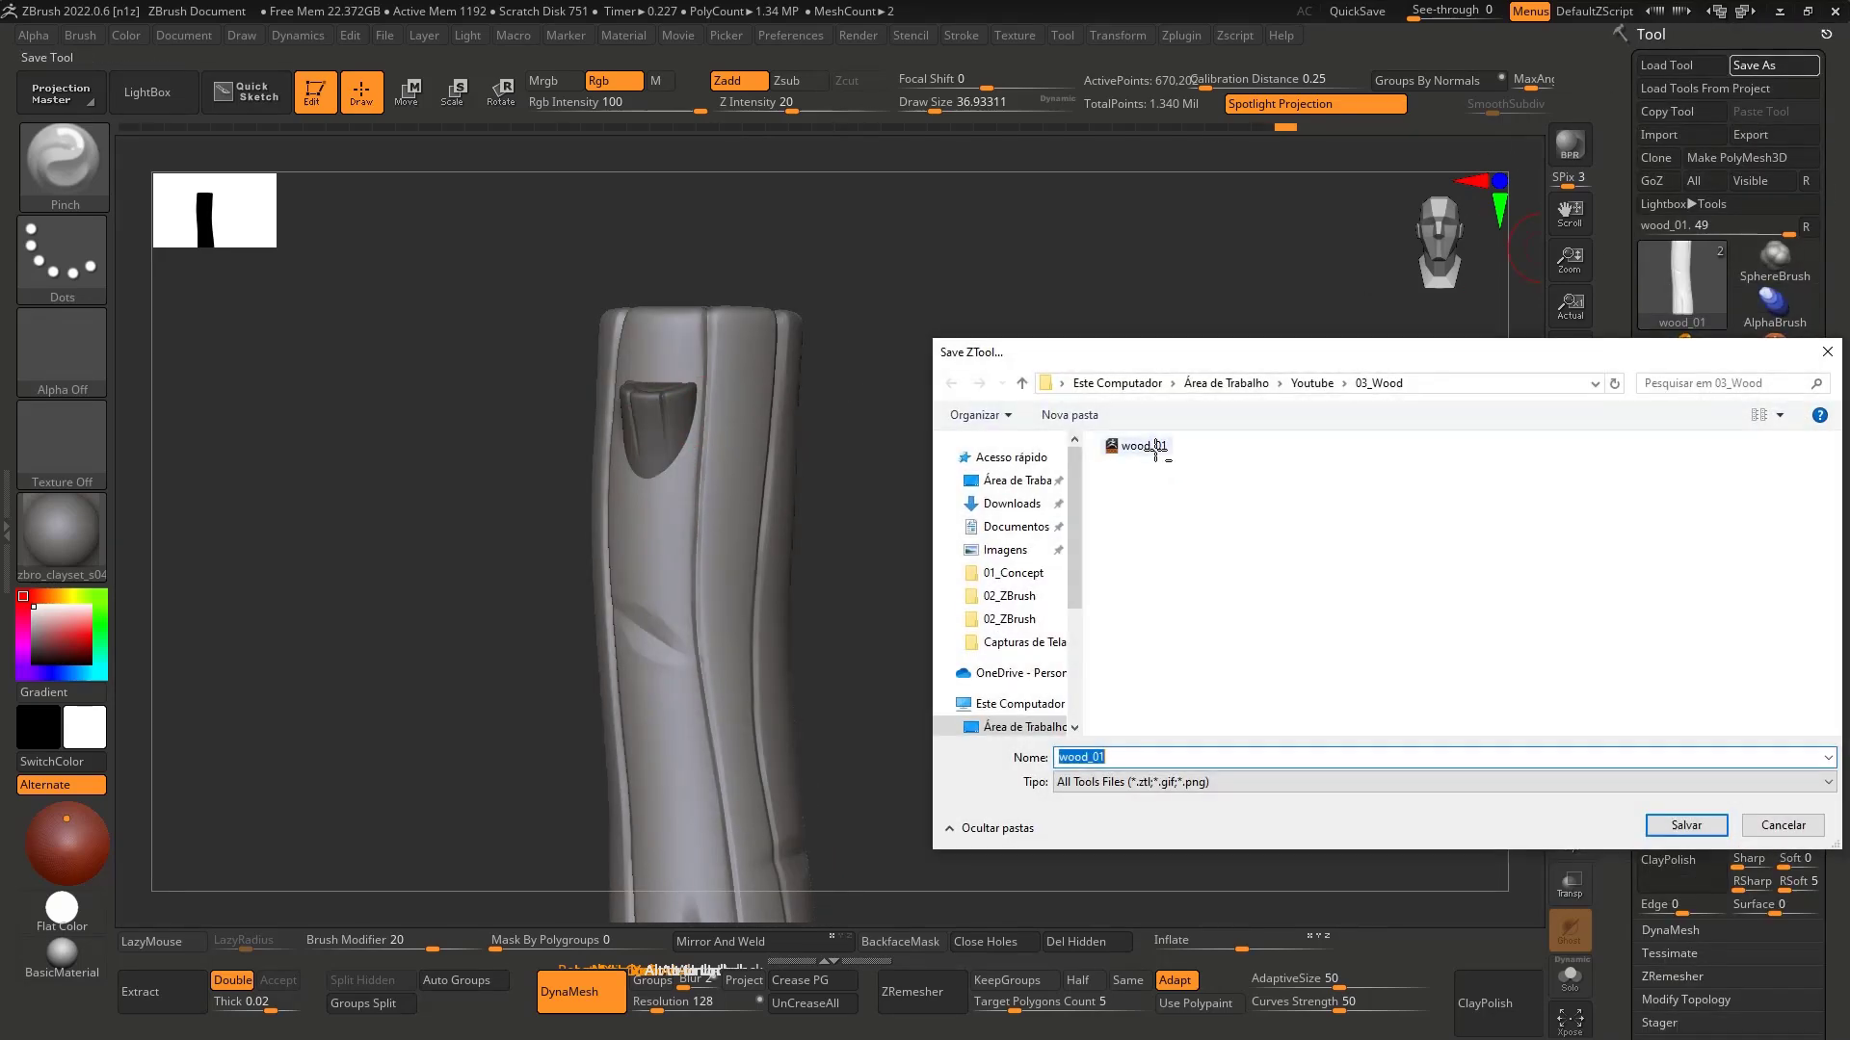
{"action": "left_click", "coordinate": [1156, 448]}
{"action": "left_click", "coordinate": [1181, 756]}
{"action": "left_click", "coordinate": [1195, 757]}
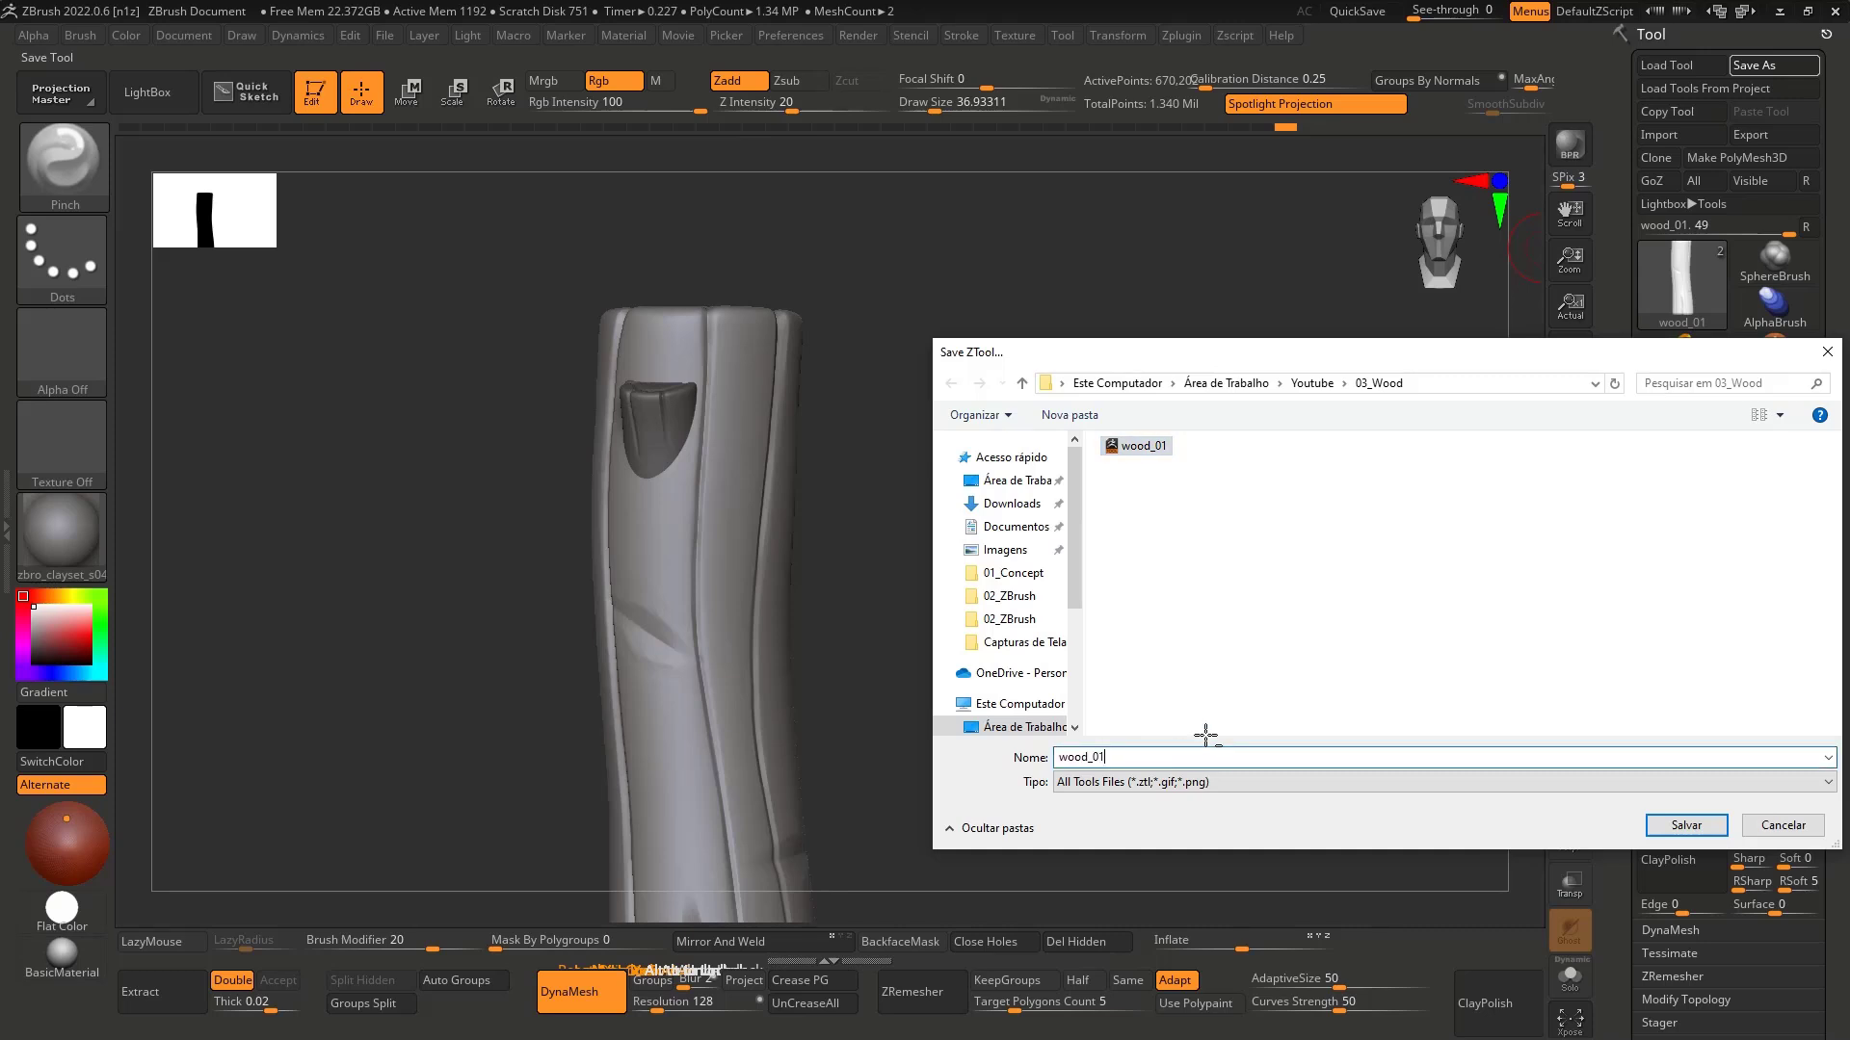
{"action": "key", "text": "Return"}
{"action": "right_click_drag", "start_coordinate": [792, 449], "coordinate": [769, 341], "text": "alt"}
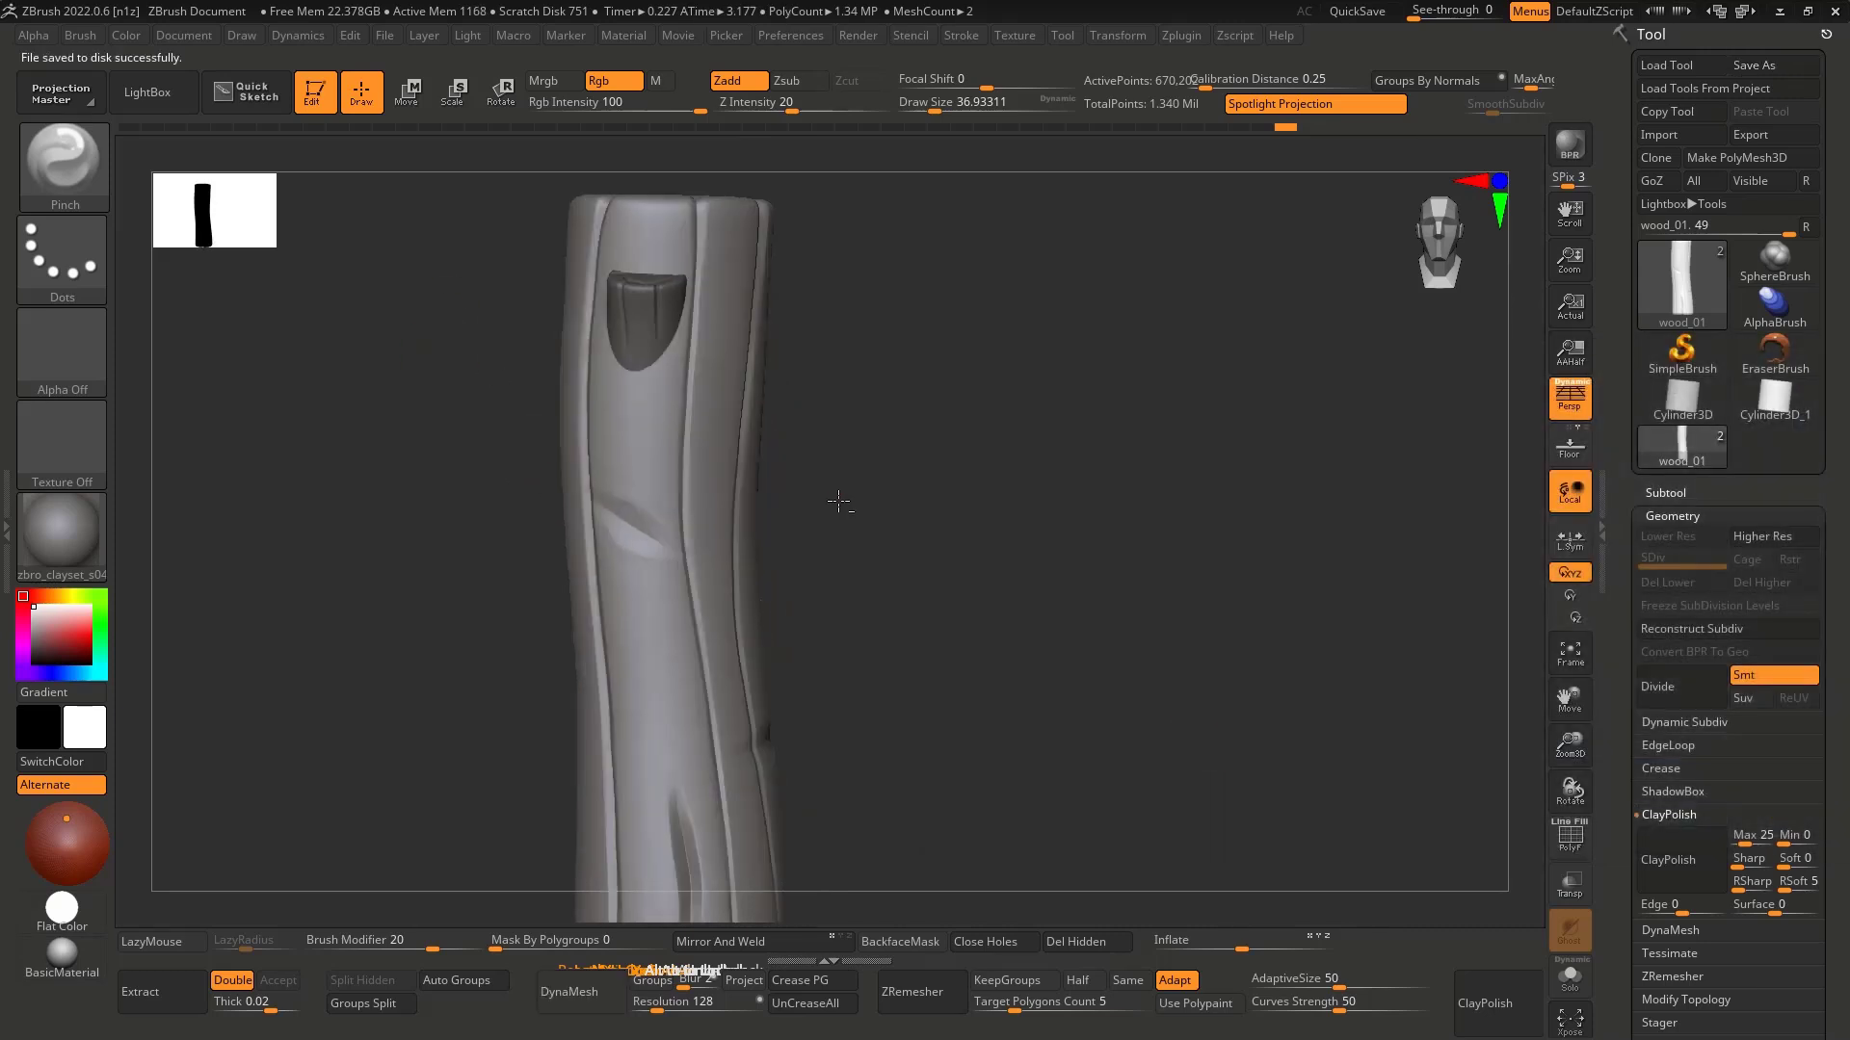
Step: Examine the branch stub and the trunk as separate subtools, selecting each in turn
{"action": "right_click_drag", "start_coordinate": [842, 500], "coordinate": [681, 487]}
{"action": "right_click_drag", "start_coordinate": [790, 458], "coordinate": [627, 302]}
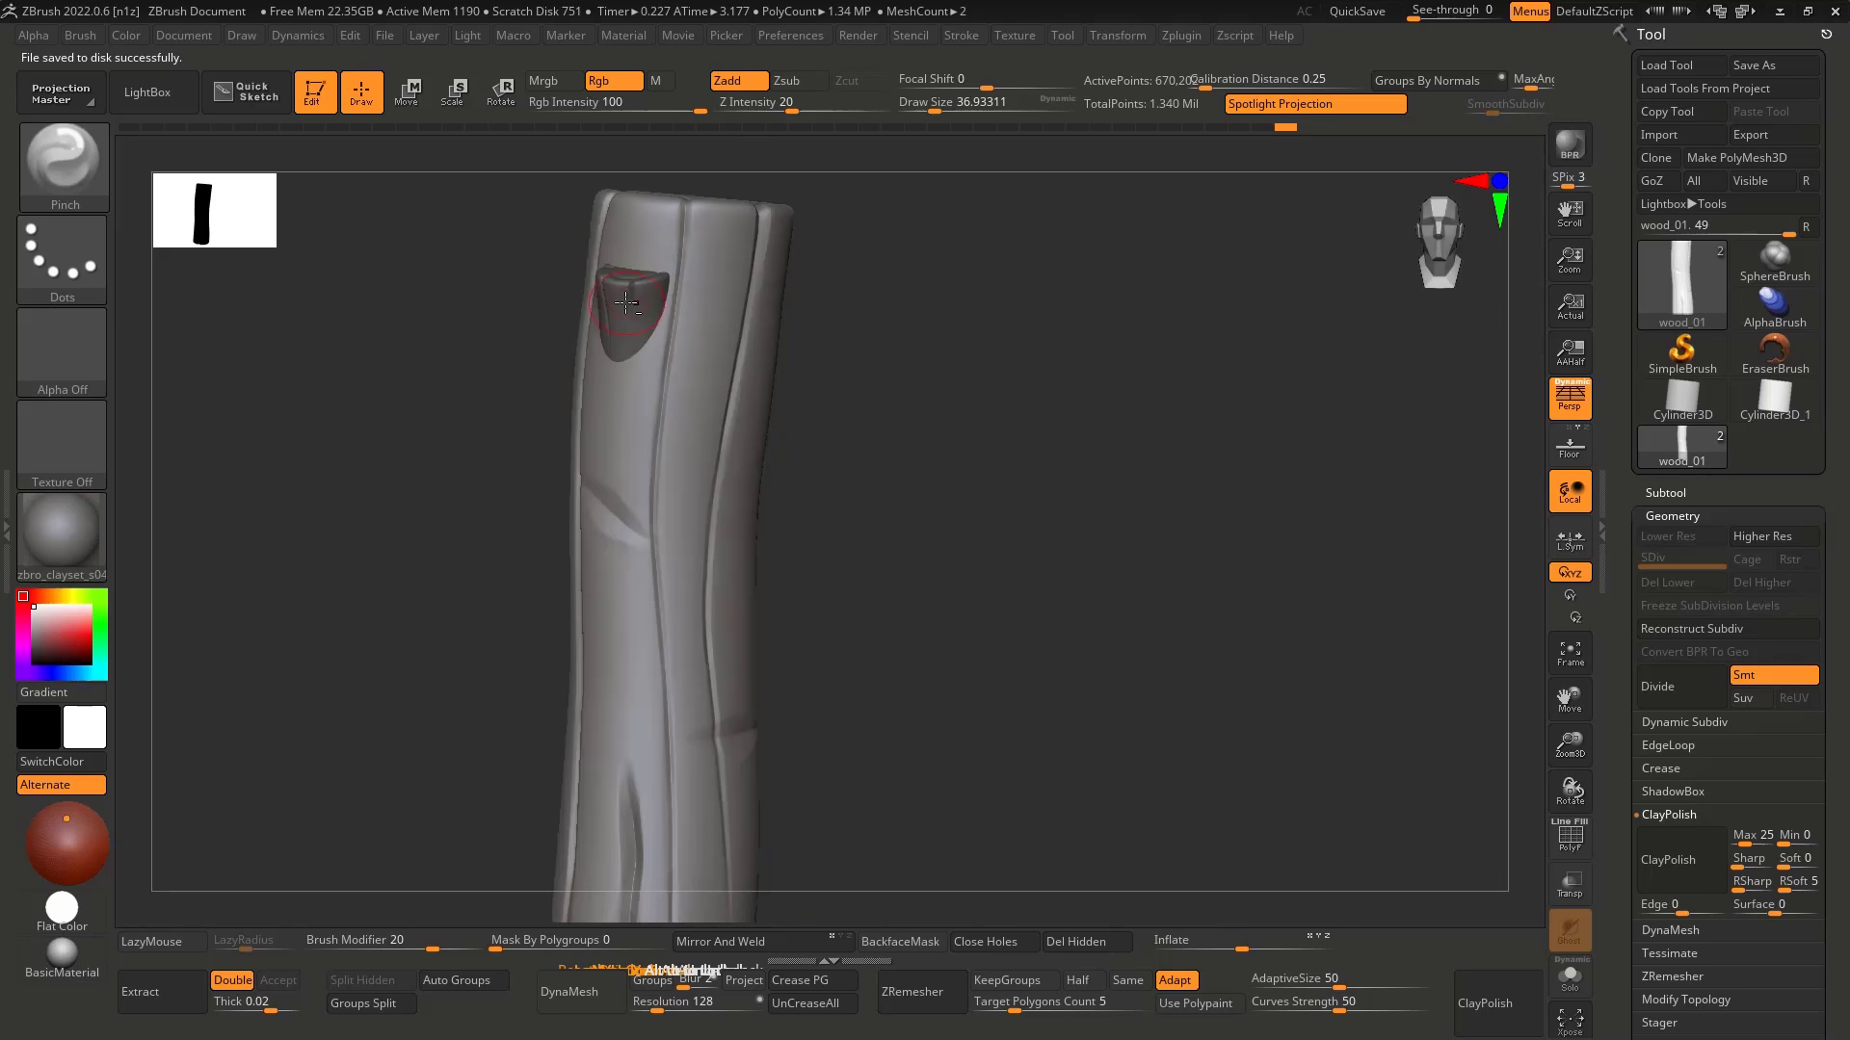
{"action": "left_click", "coordinate": [623, 303], "text": "alt"}
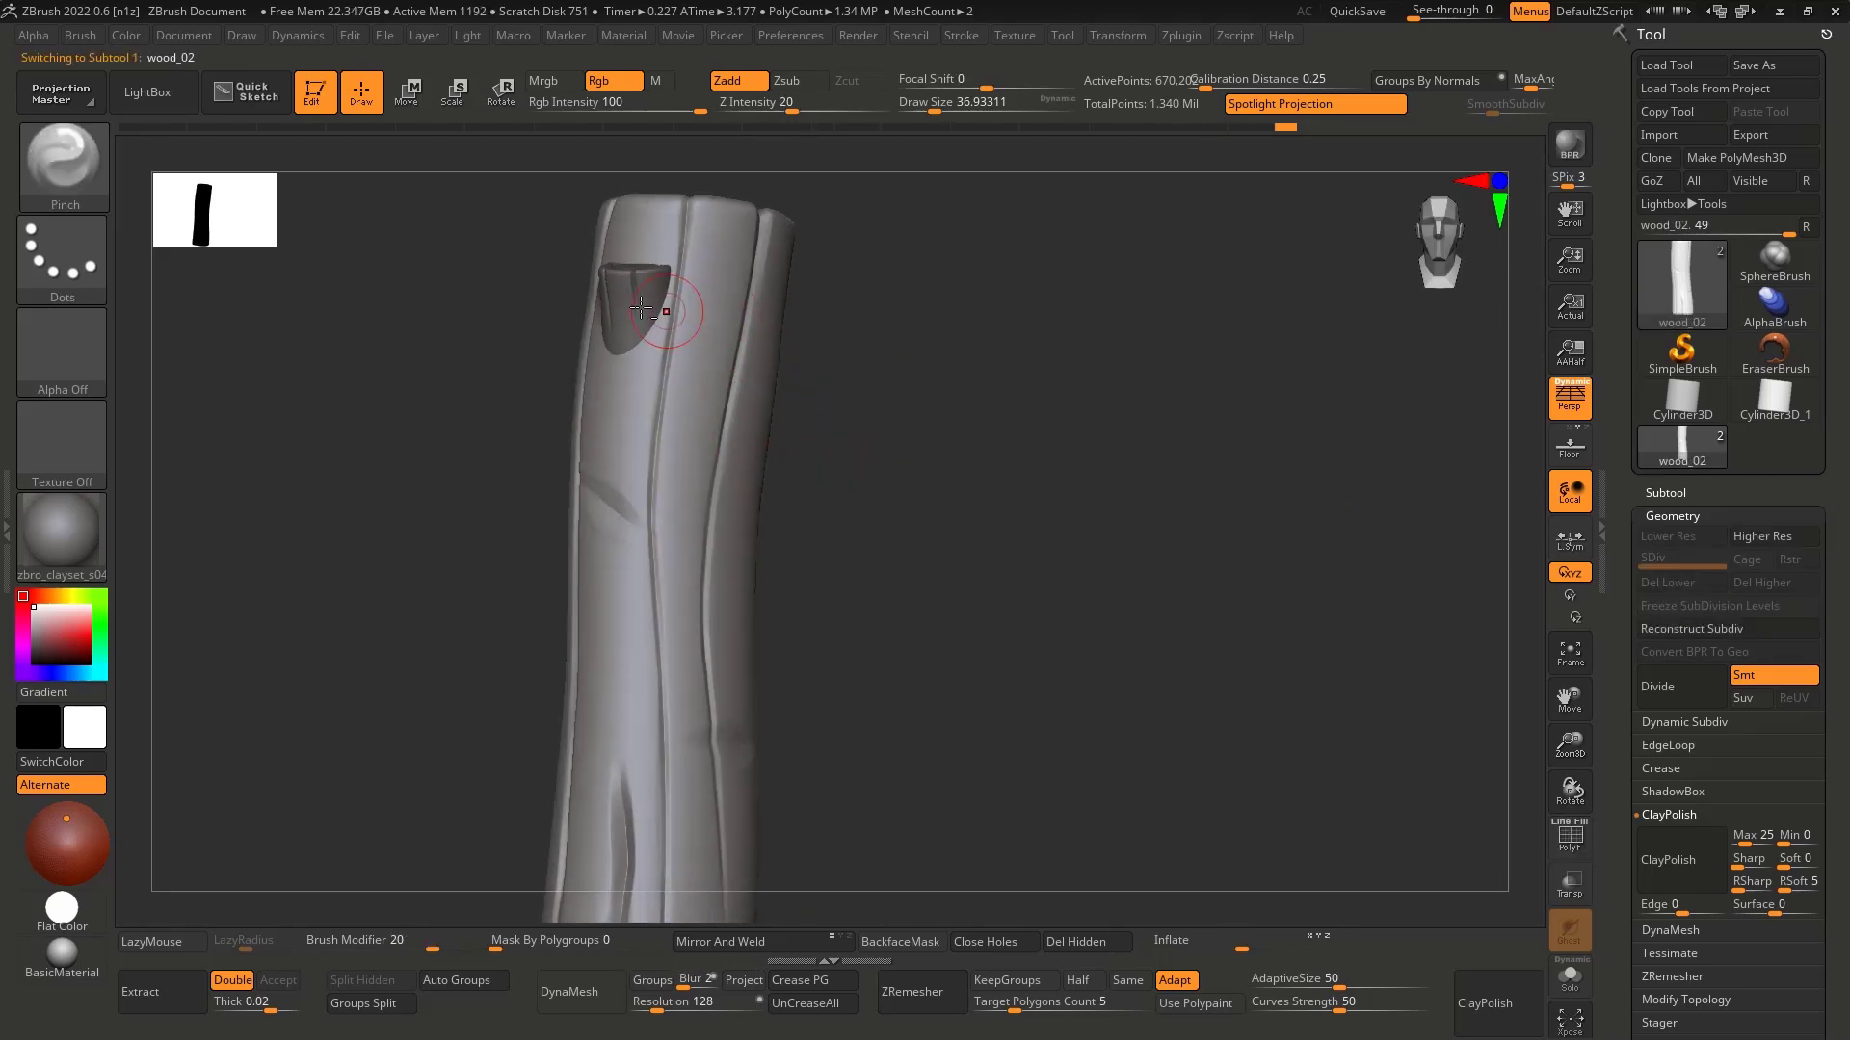
{"action": "mouse_move", "coordinate": [645, 342]}
{"action": "right_mouse_down", "text": "alt"}
{"action": "mouse_move", "coordinate": [685, 431]}
{"action": "mouse_move", "coordinate": [812, 528]}
{"action": "right_mouse_up", "text": "alt"}
{"action": "left_click", "coordinate": [685, 430], "text": "alt"}
{"action": "mouse_move", "coordinate": [703, 461]}
{"action": "right_mouse_down"}
{"action": "mouse_move", "coordinate": [712, 483]}
{"action": "mouse_move", "coordinate": [756, 395]}
{"action": "mouse_move", "coordinate": [755, 561]}
{"action": "mouse_move", "coordinate": [550, 392]}
{"action": "mouse_move", "coordinate": [591, 559]}
{"action": "mouse_move", "coordinate": [580, 472]}
{"action": "mouse_move", "coordinate": [493, 397]}
{"action": "mouse_move", "coordinate": [591, 487]}
{"action": "mouse_move", "coordinate": [581, 510]}
{"action": "mouse_move", "coordinate": [747, 516]}
{"action": "mouse_move", "coordinate": [759, 557]}
{"action": "right_mouse_up"}
{"action": "right_click_drag", "start_coordinate": [759, 557], "coordinate": [766, 434], "text": "alt"}
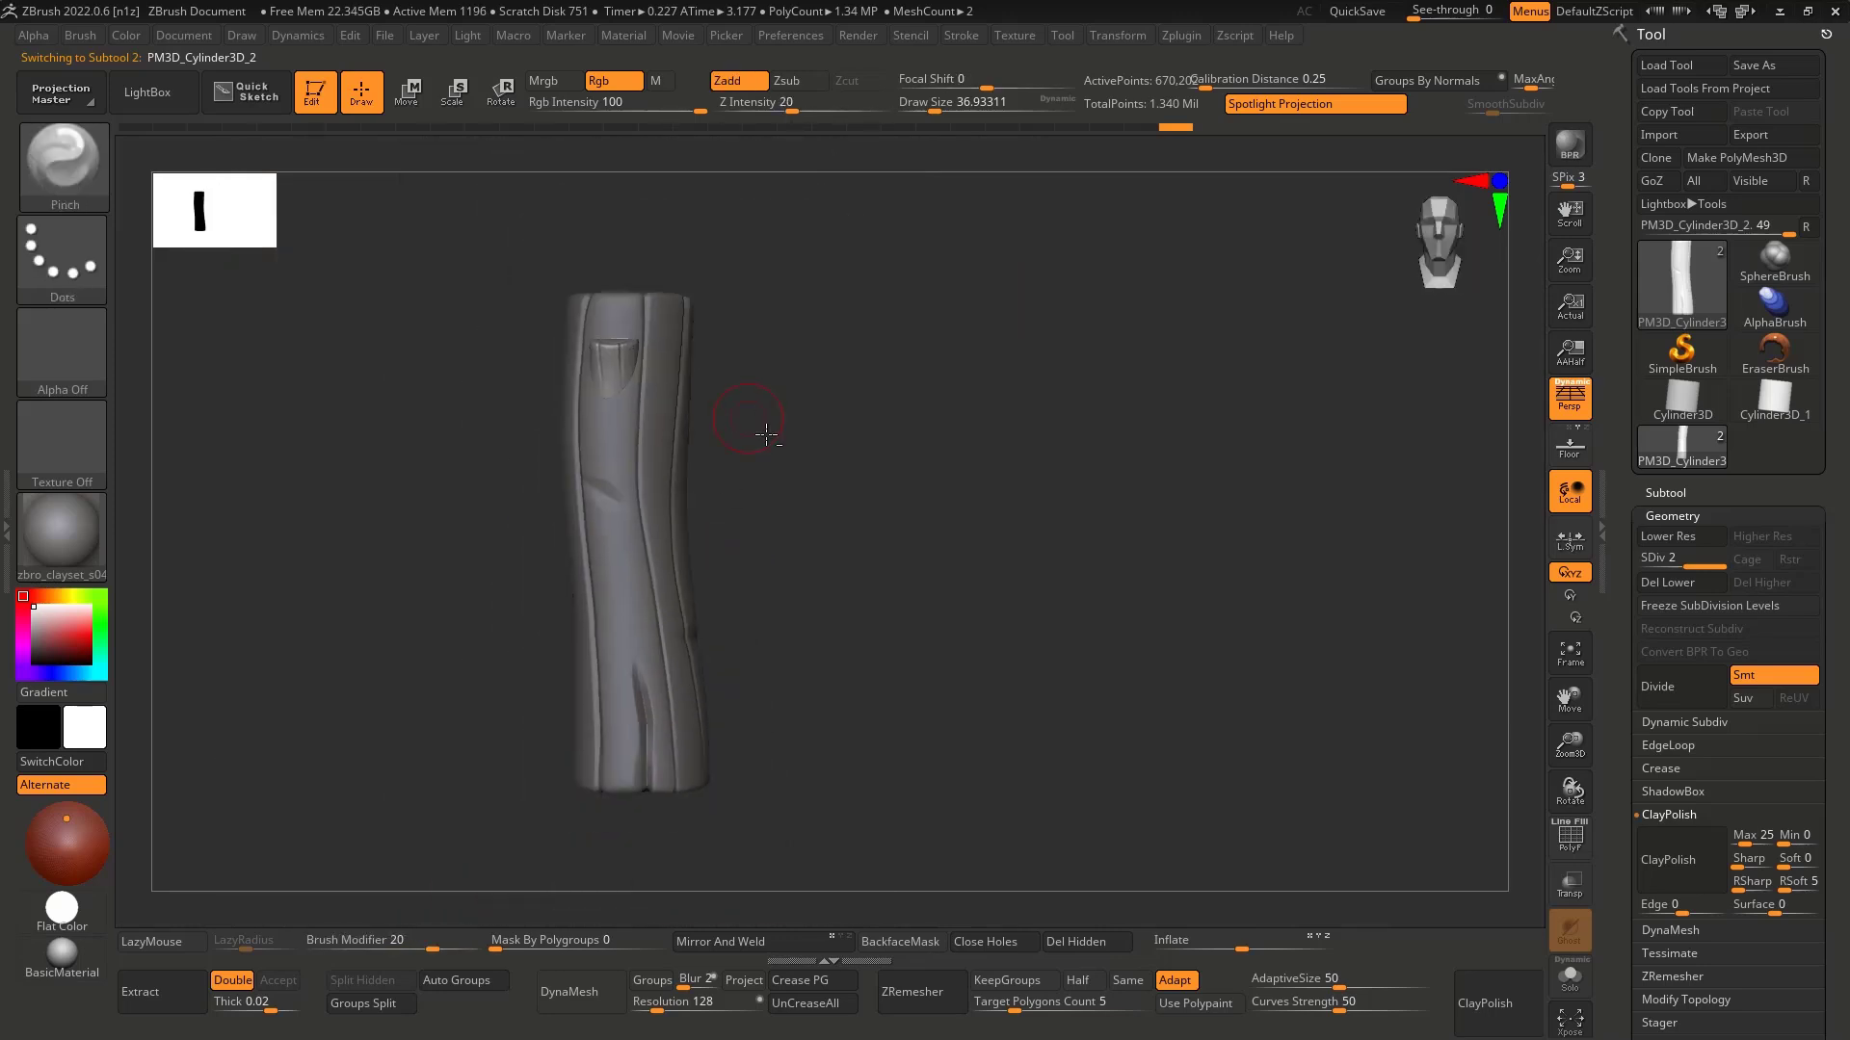
{"action": "left_click", "coordinate": [1666, 493]}
{"action": "left_click", "coordinate": [1670, 125]}
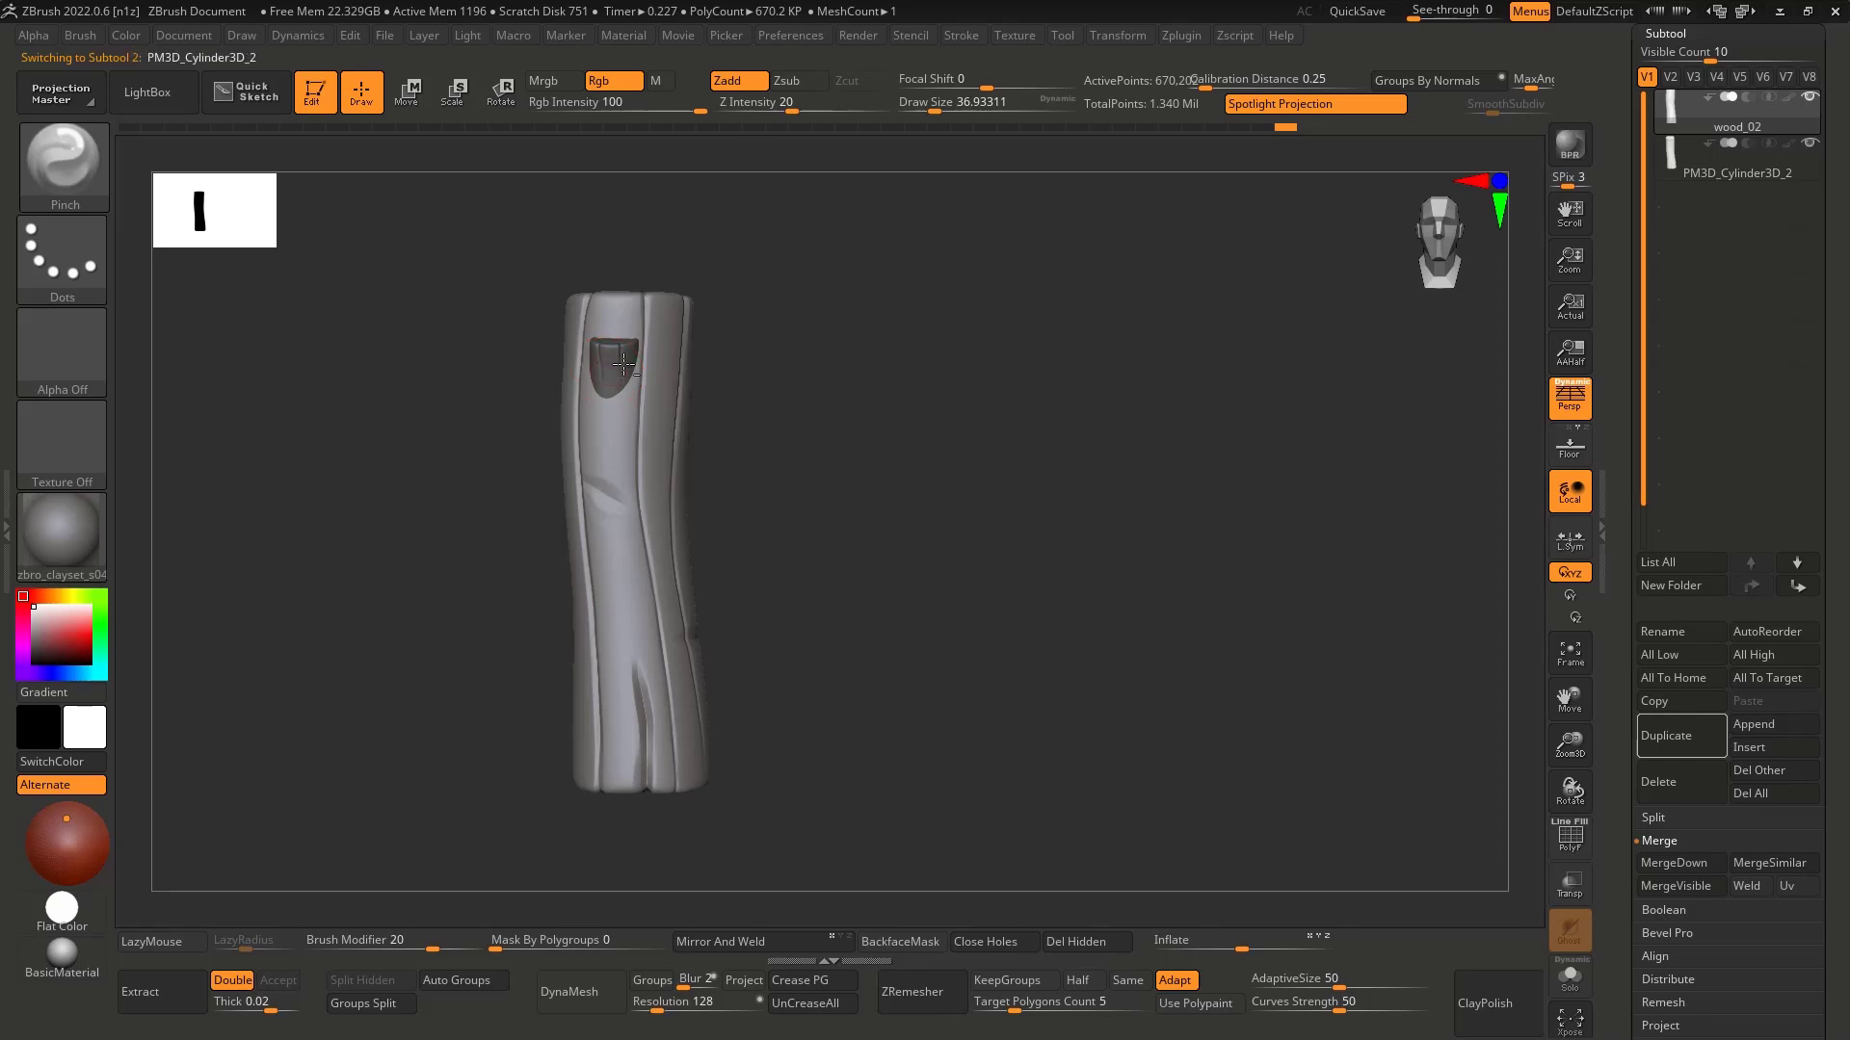
Step: Subdivide the trunk subtool once and delete its lower subdivision levels
{"action": "key", "text": "ctrl+d"}
{"action": "scroll", "coordinate": [1706, 279], "scroll_direction": "up", "scroll_amount": 3}
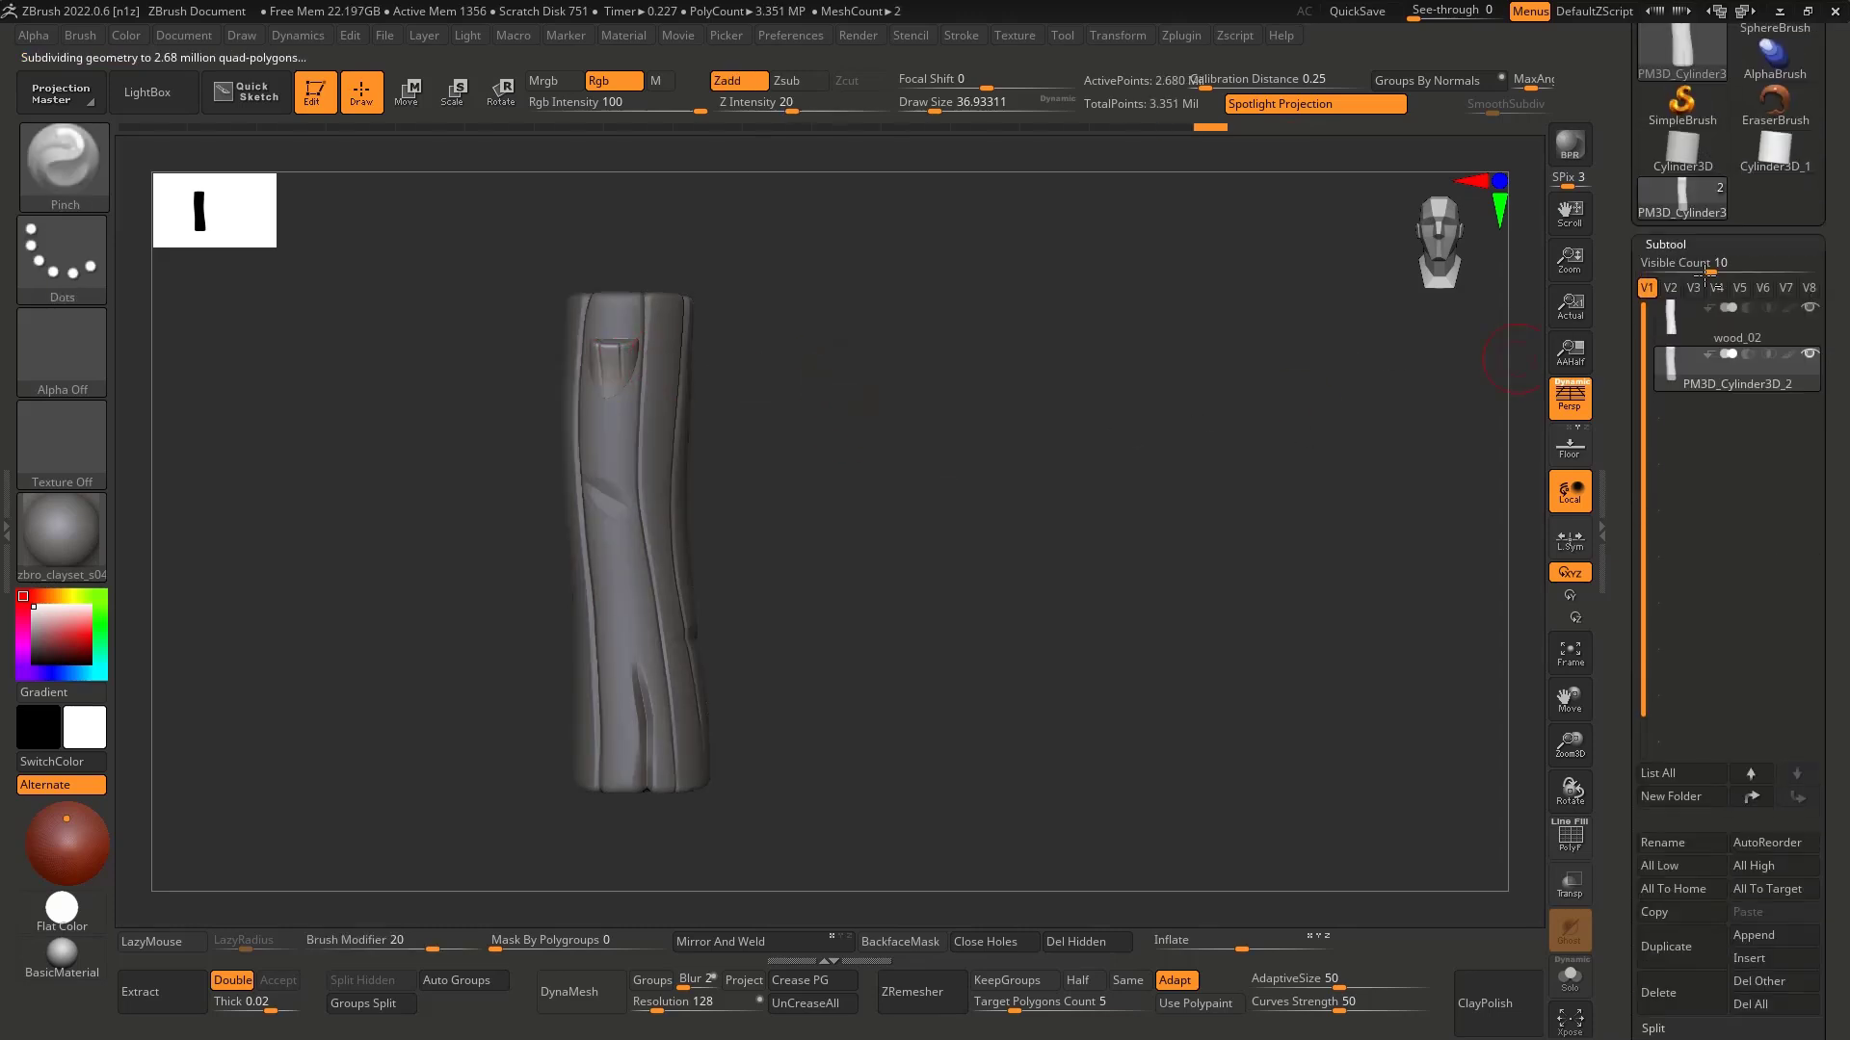
{"action": "left_click", "coordinate": [1664, 243]}
{"action": "left_click", "coordinate": [1673, 204]}
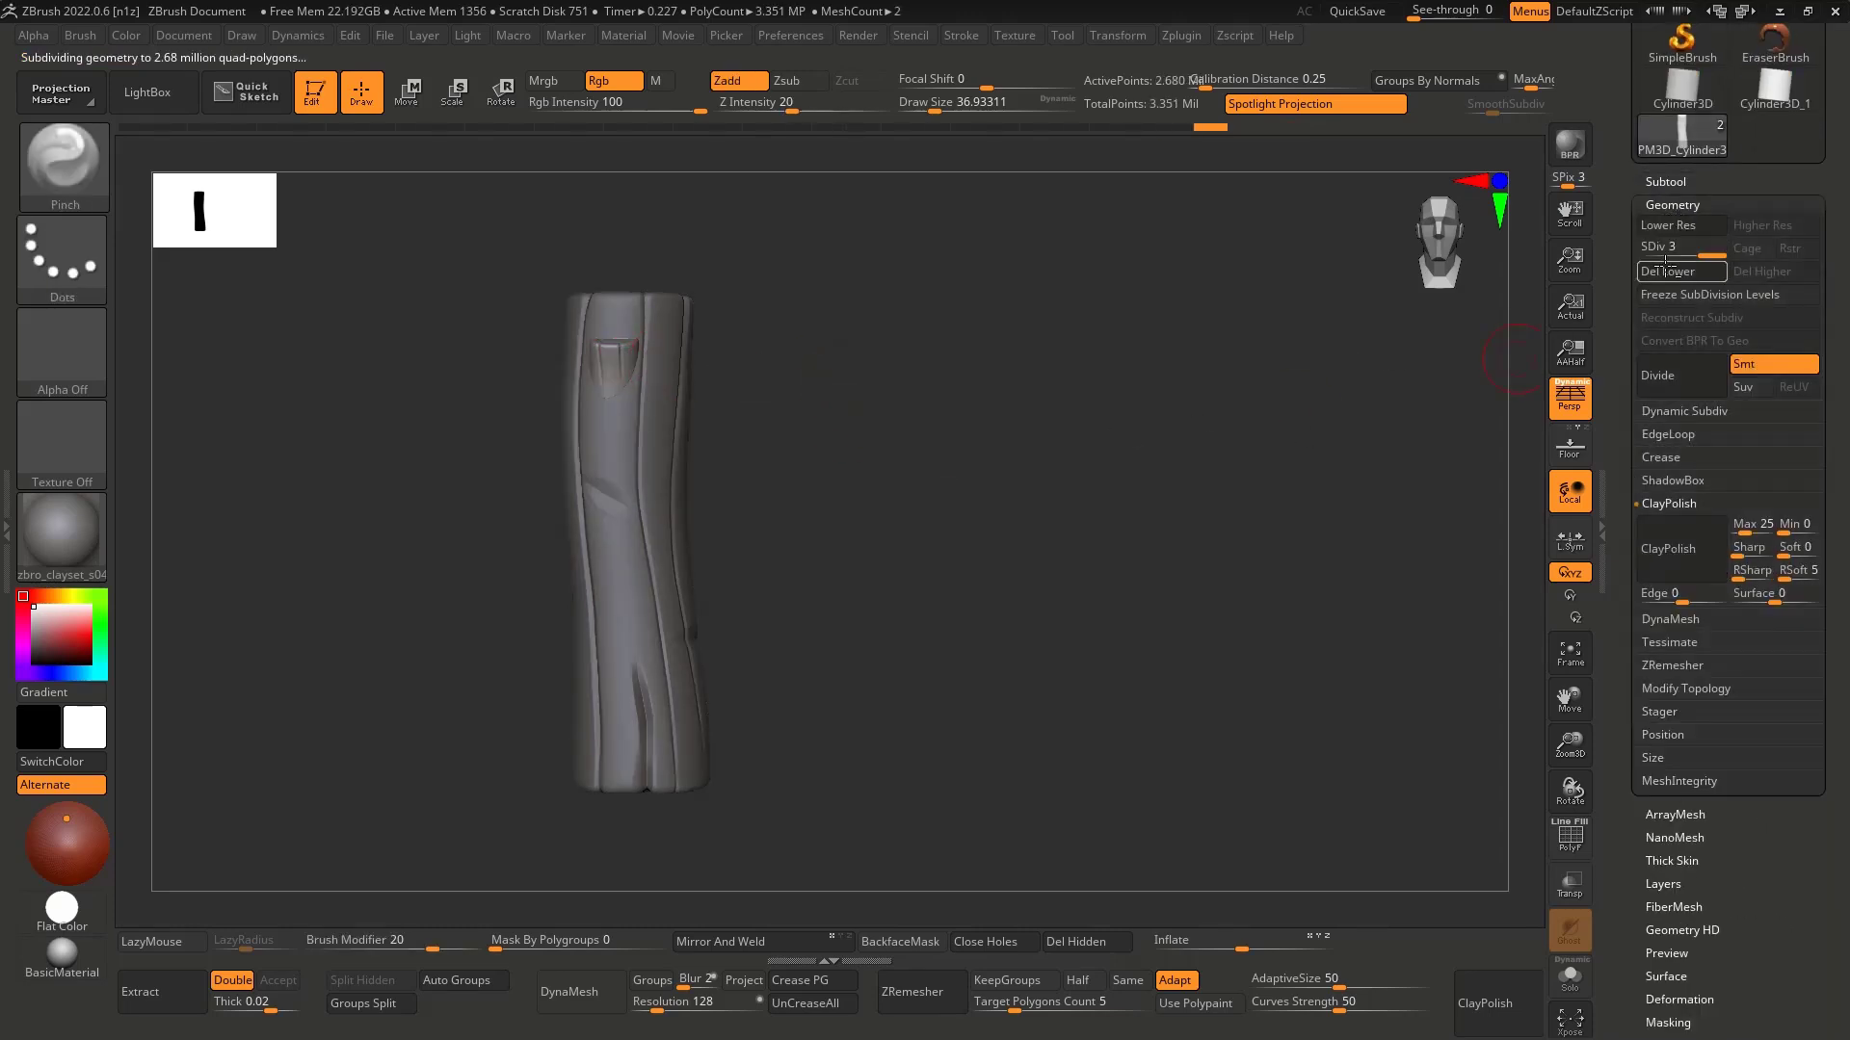
{"action": "left_click", "coordinate": [1668, 271]}
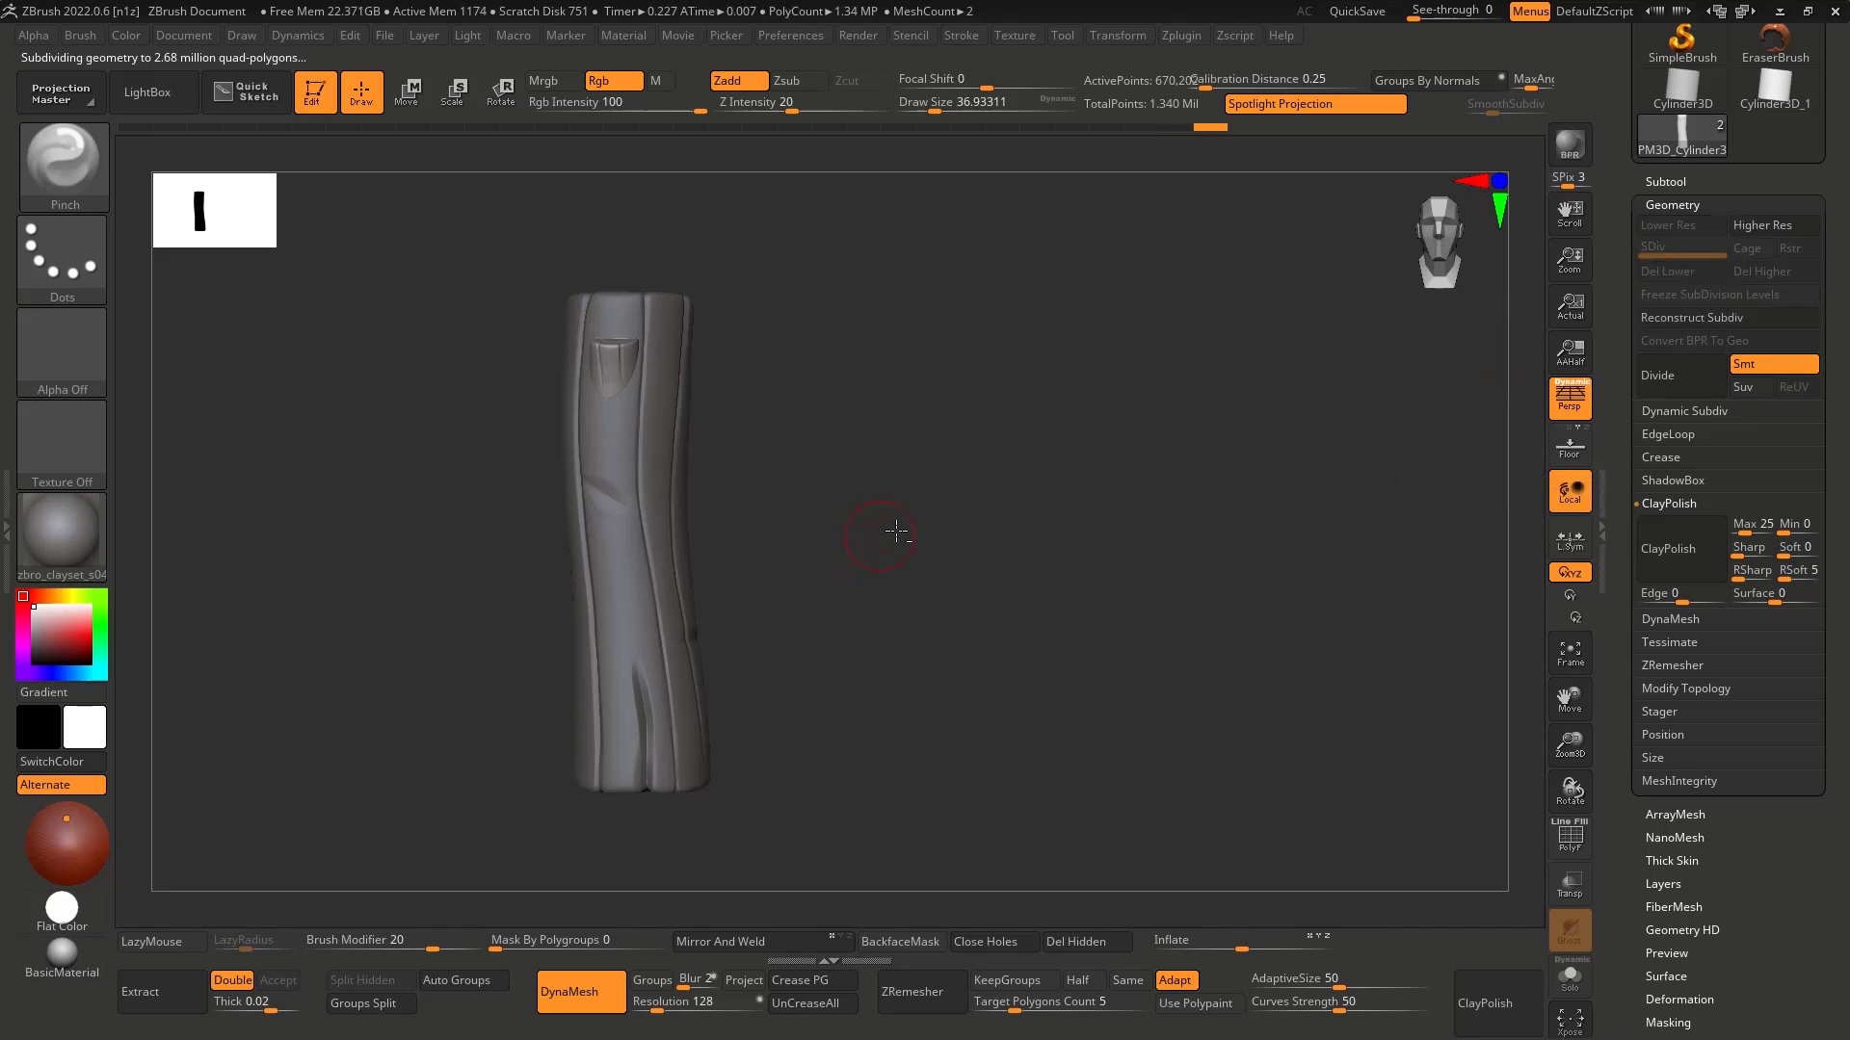
Step: Merge the wood_02 branch stub subtool down with the trunk subtool, accepting that it cannot be undone
{"action": "left_click_drag", "start_coordinate": [896, 532], "coordinate": [1211, 400]}
{"action": "left_click", "coordinate": [1676, 181]}
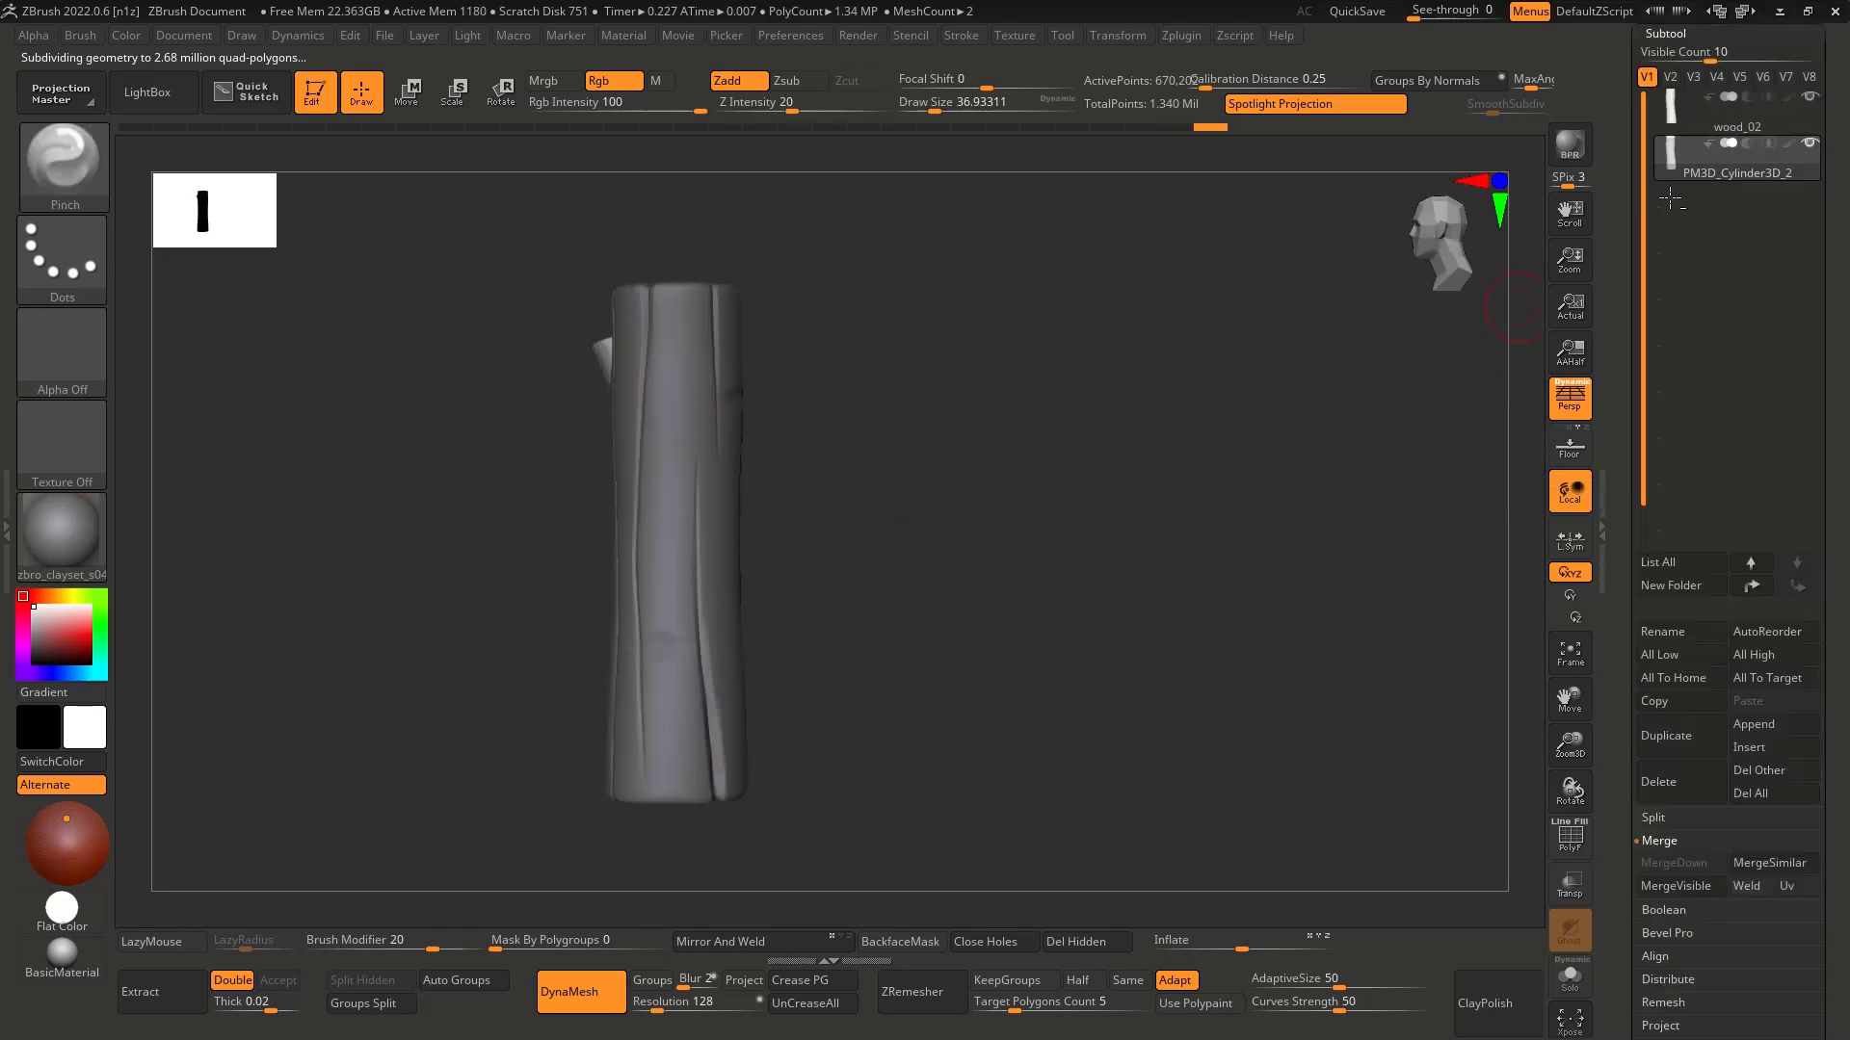
{"action": "left_click", "coordinate": [1695, 113]}
{"action": "left_click", "coordinate": [1673, 862]}
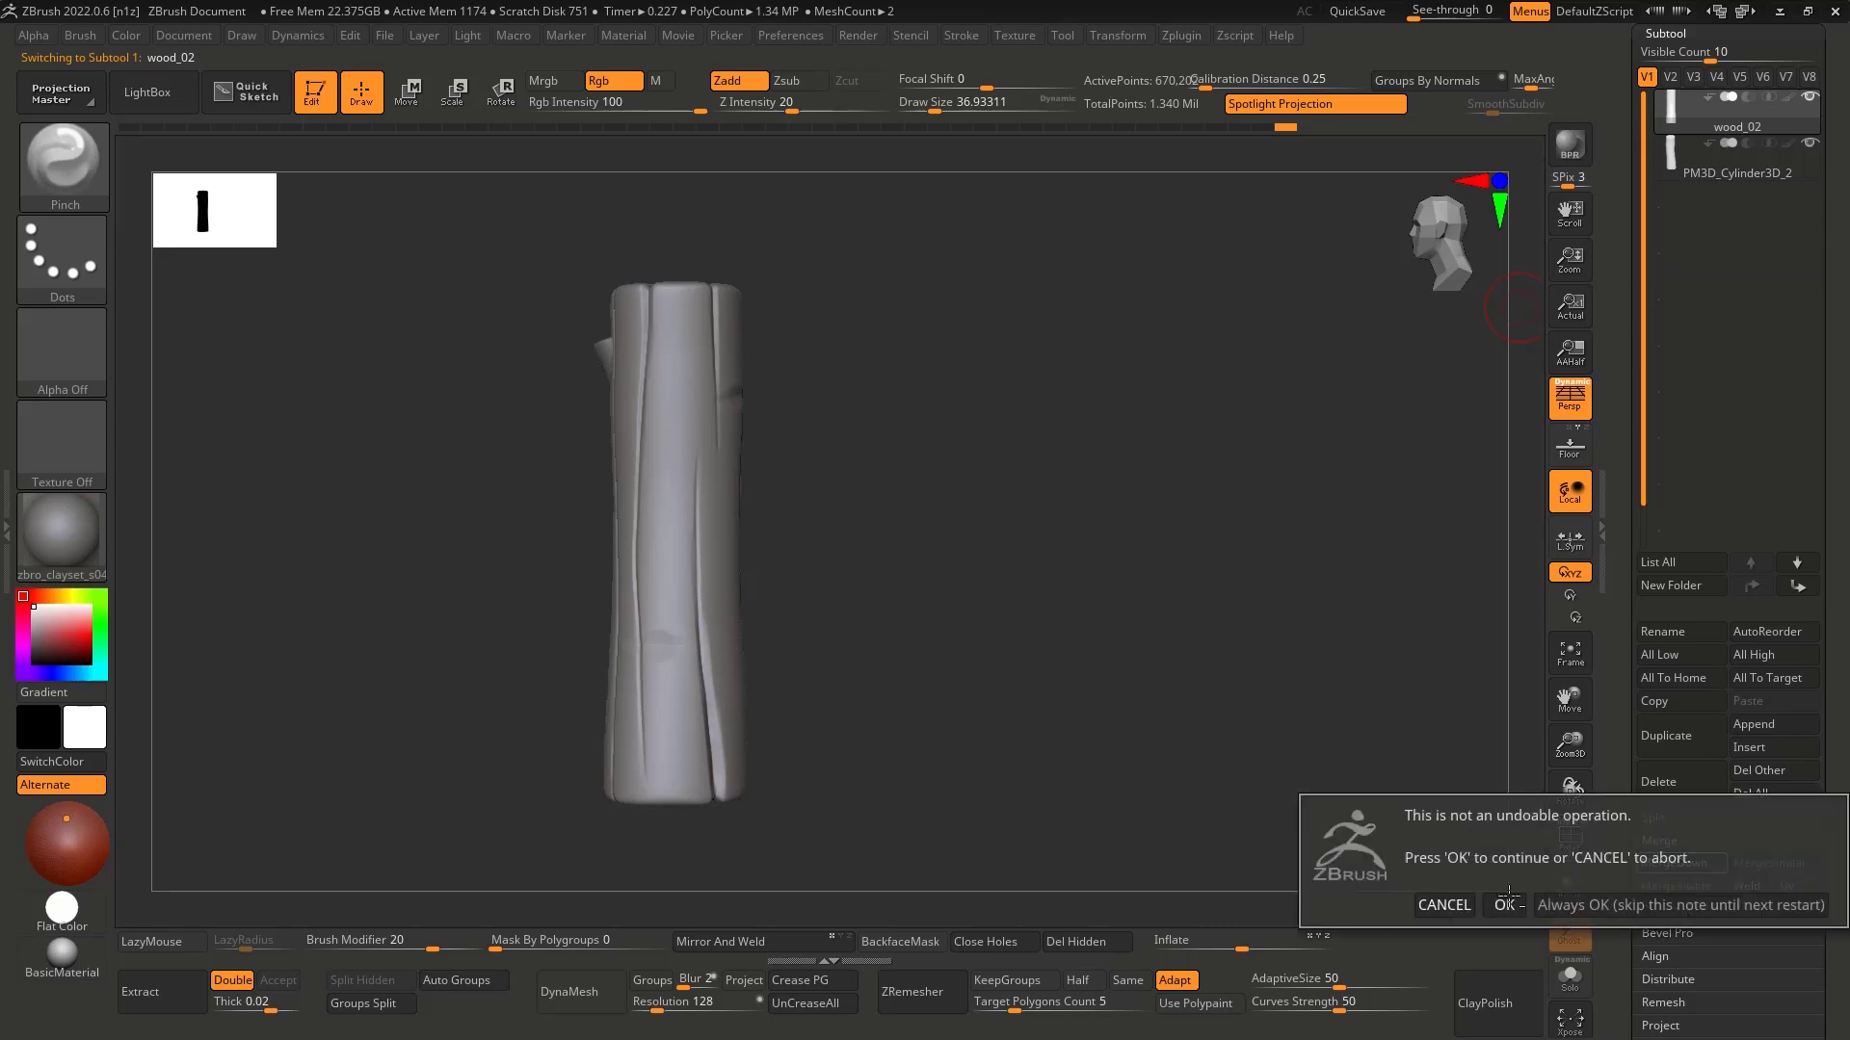
{"action": "left_click", "coordinate": [1503, 902]}
{"action": "left_click_drag", "start_coordinate": [1177, 705], "coordinate": [1238, 708]}
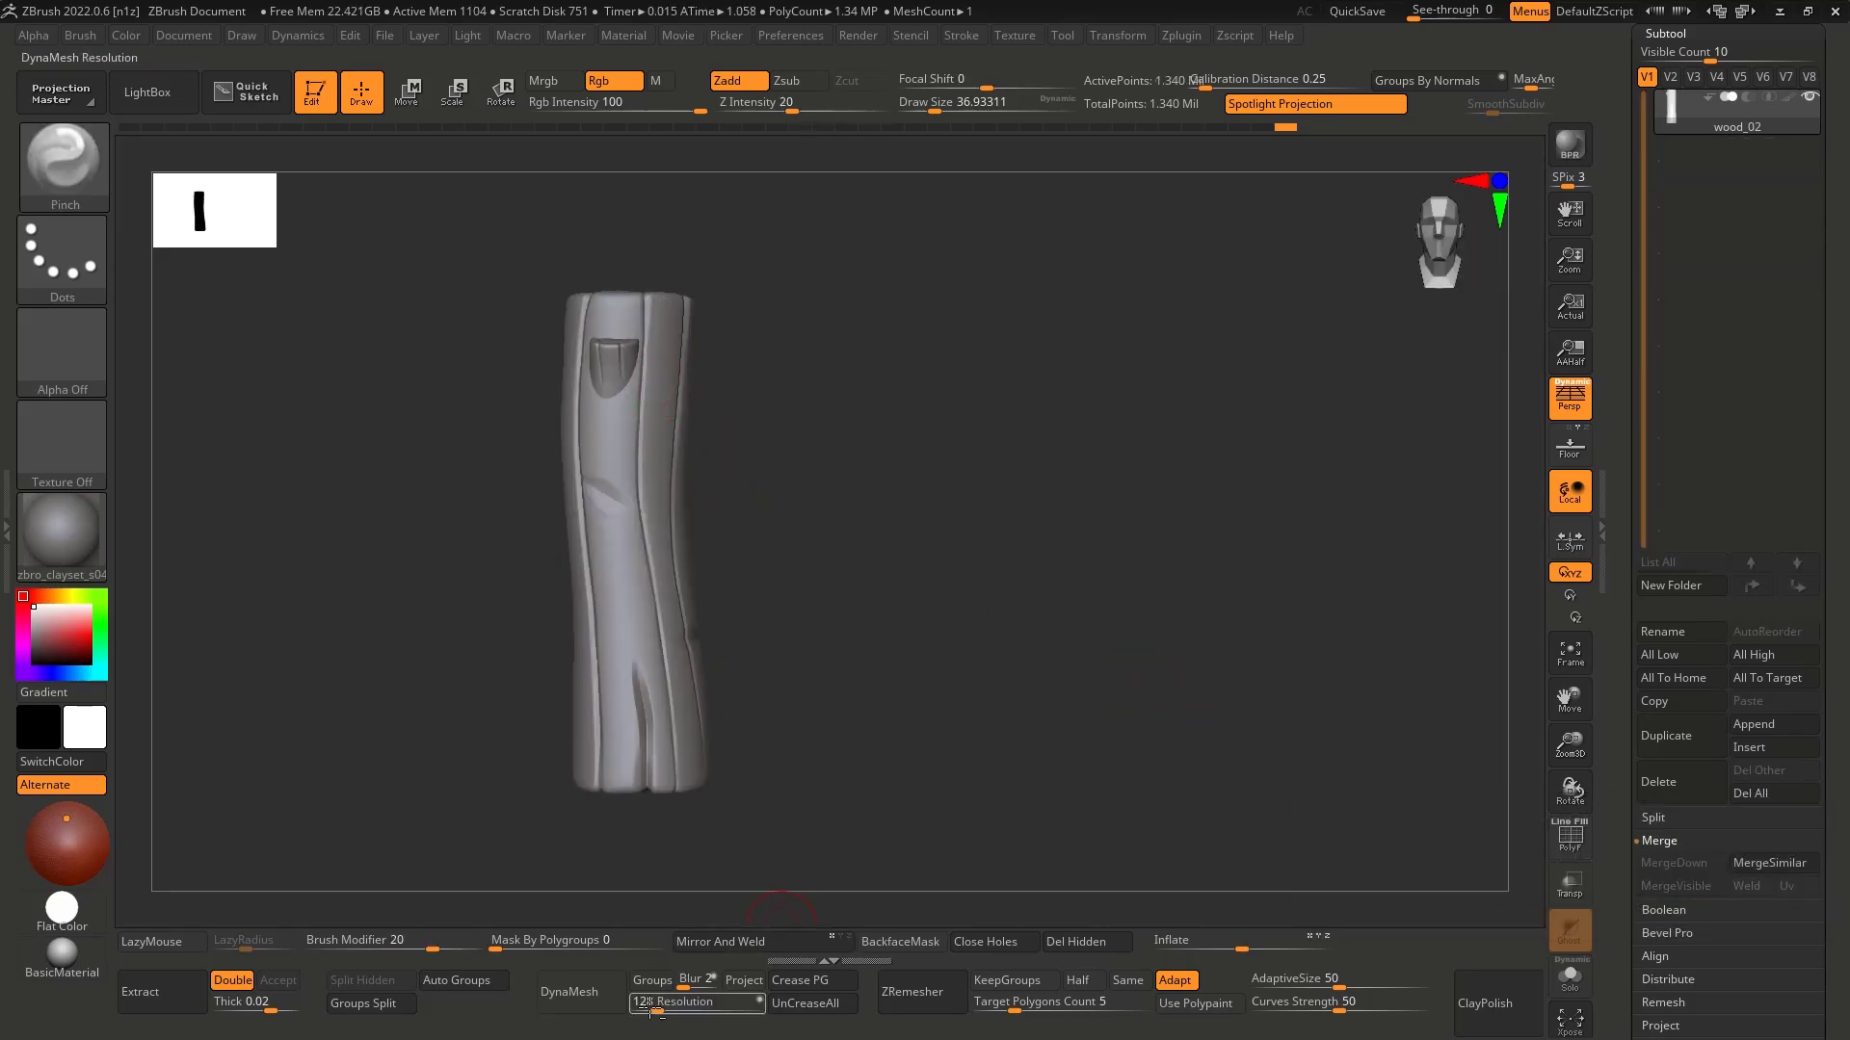
Step: Set the DynaMesh resolution to 400 and remesh the merged log with DynaMesh
{"action": "left_click", "coordinate": [710, 1012]}
{"action": "type", "text": "88"}
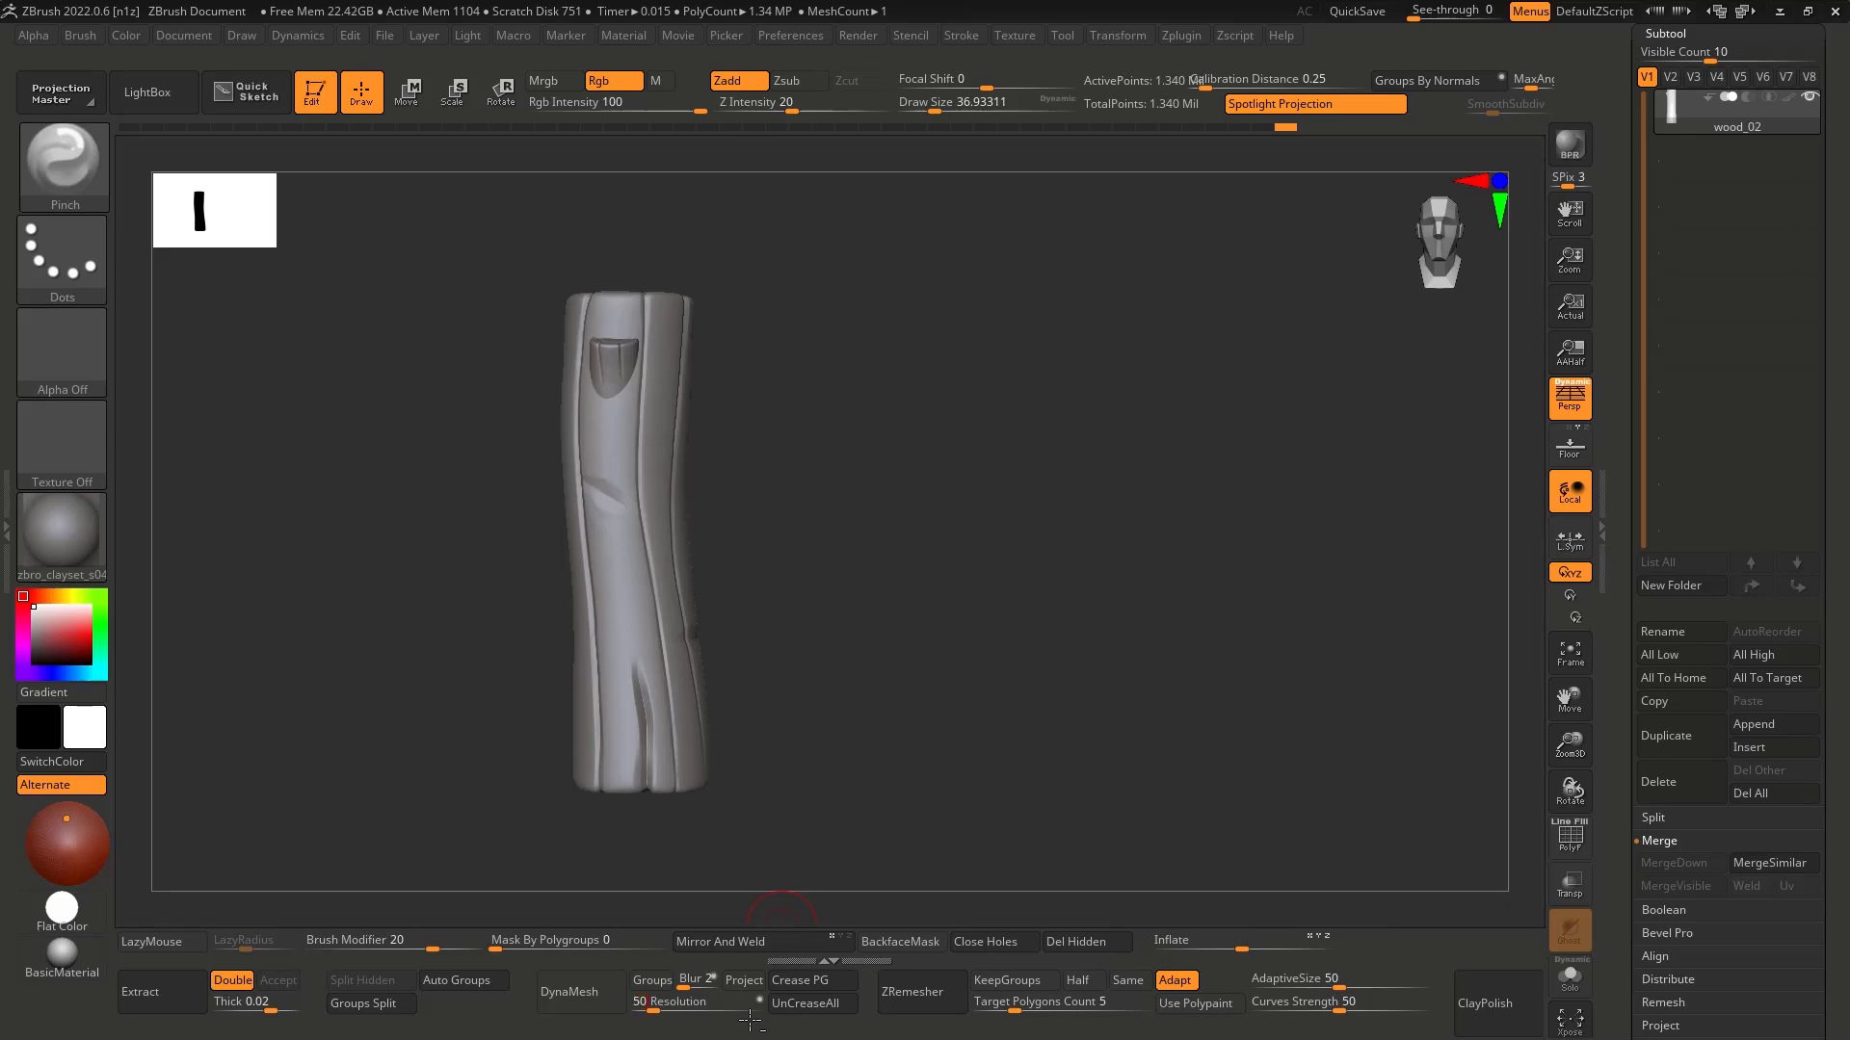
{"action": "key", "text": "BackSpace"}
{"action": "key", "text": "BackSpace"}
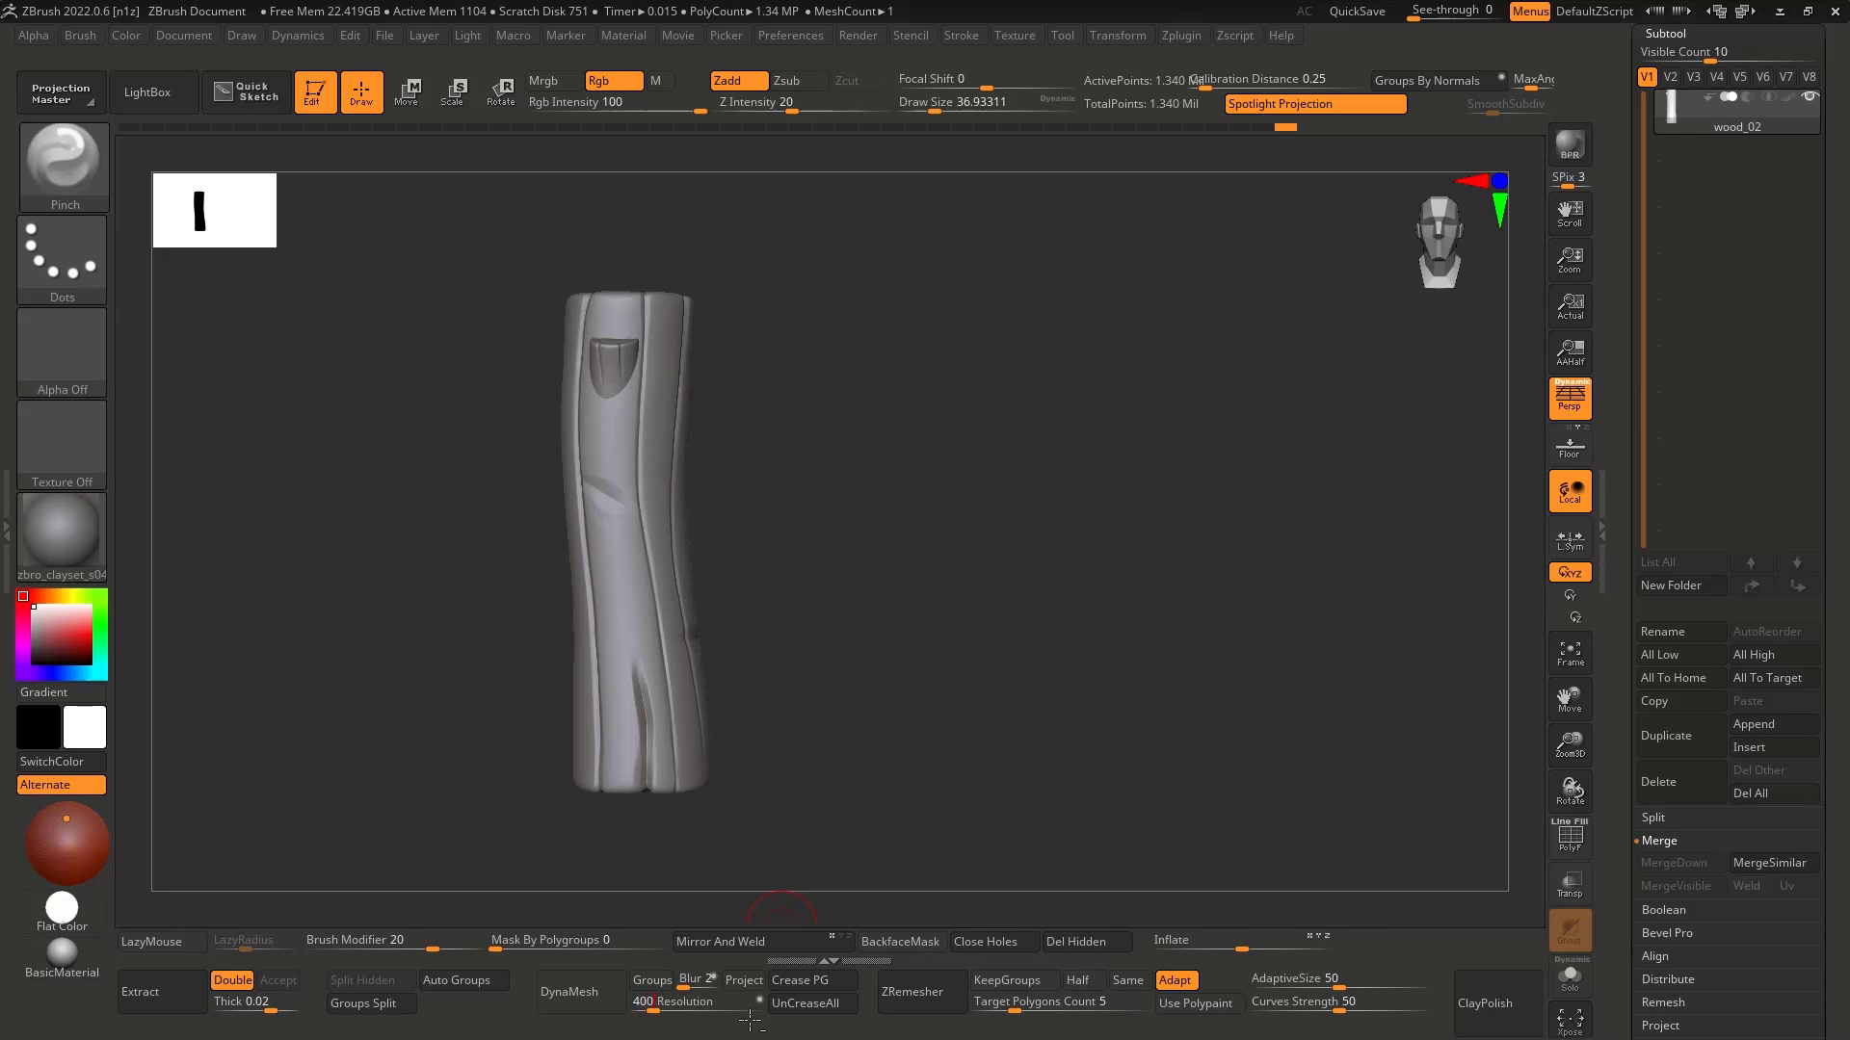
{"action": "key", "text": "Return"}
{"action": "left_click", "coordinate": [569, 991]}
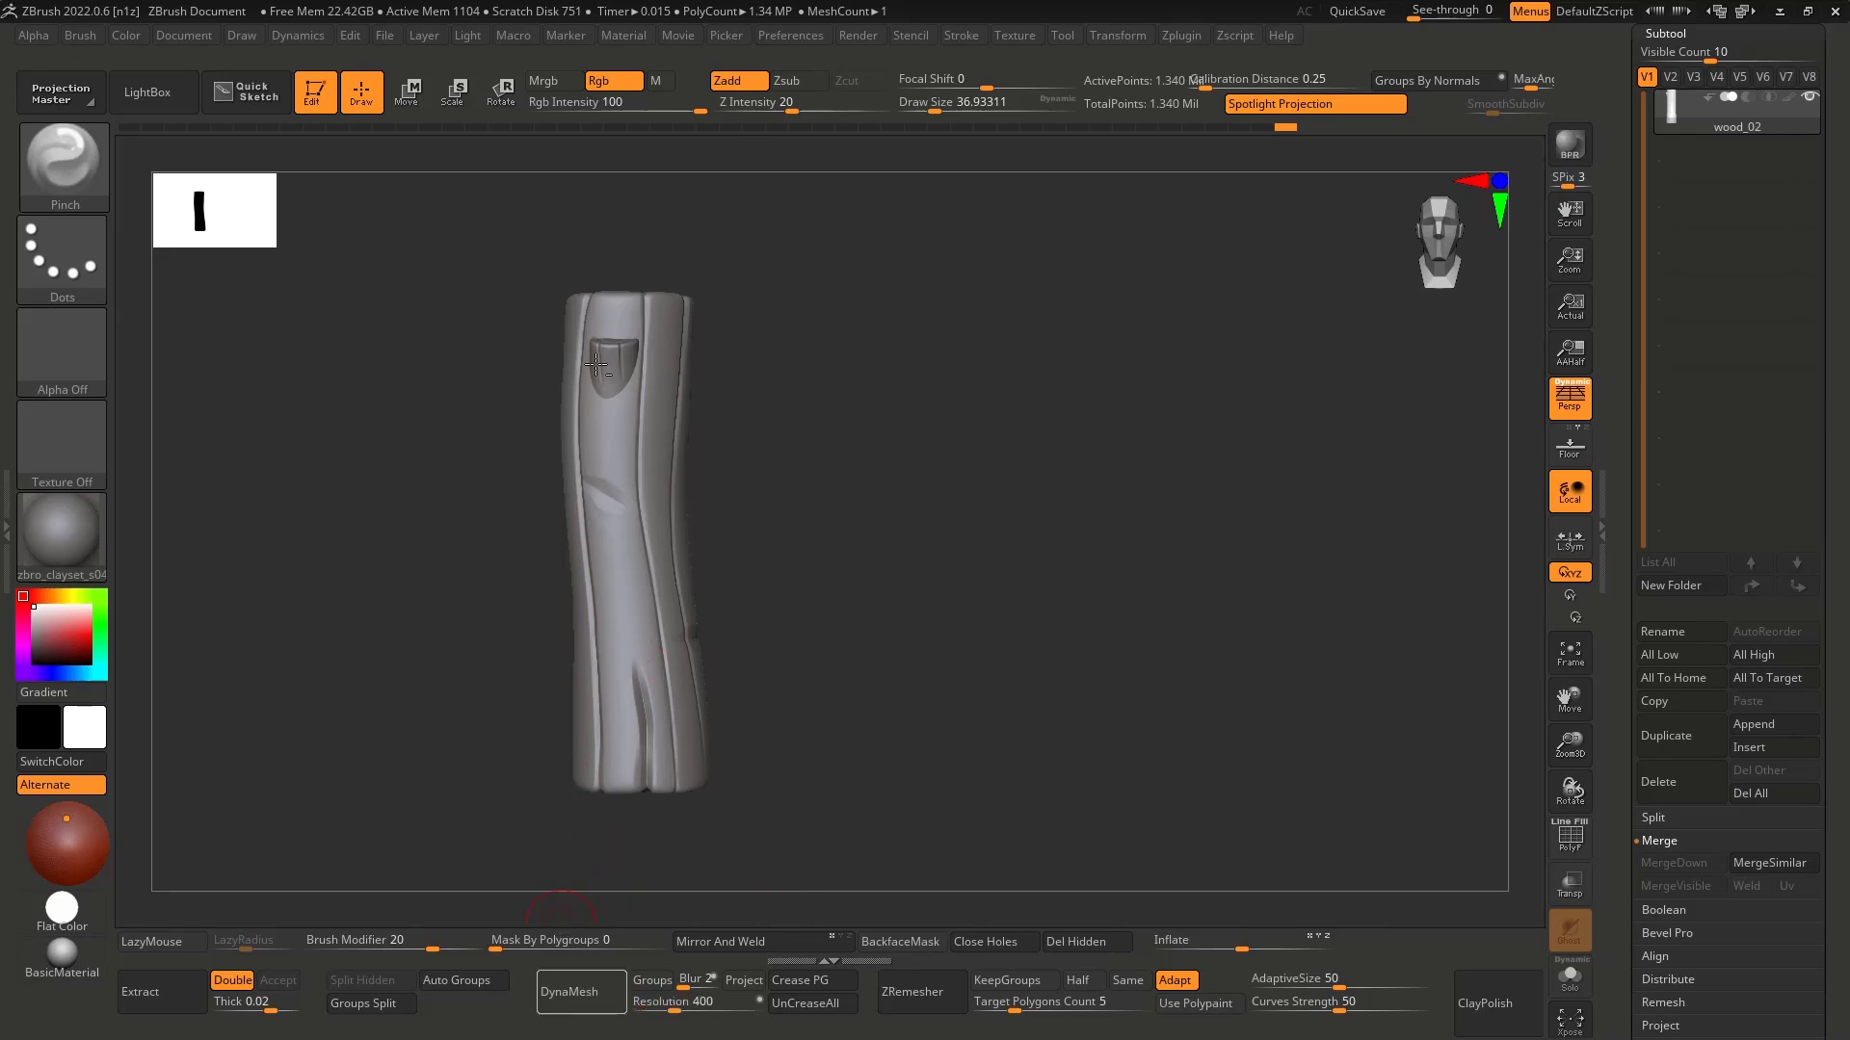
Step: Smooth the jagged seam below the branch stub and apply ClayPolish to the merged log
{"action": "right_click_drag", "start_coordinate": [653, 382], "coordinate": [608, 503], "text": "ctrl"}
{"action": "left_click_drag", "start_coordinate": [578, 471], "coordinate": [520, 528], "text": "shift"}
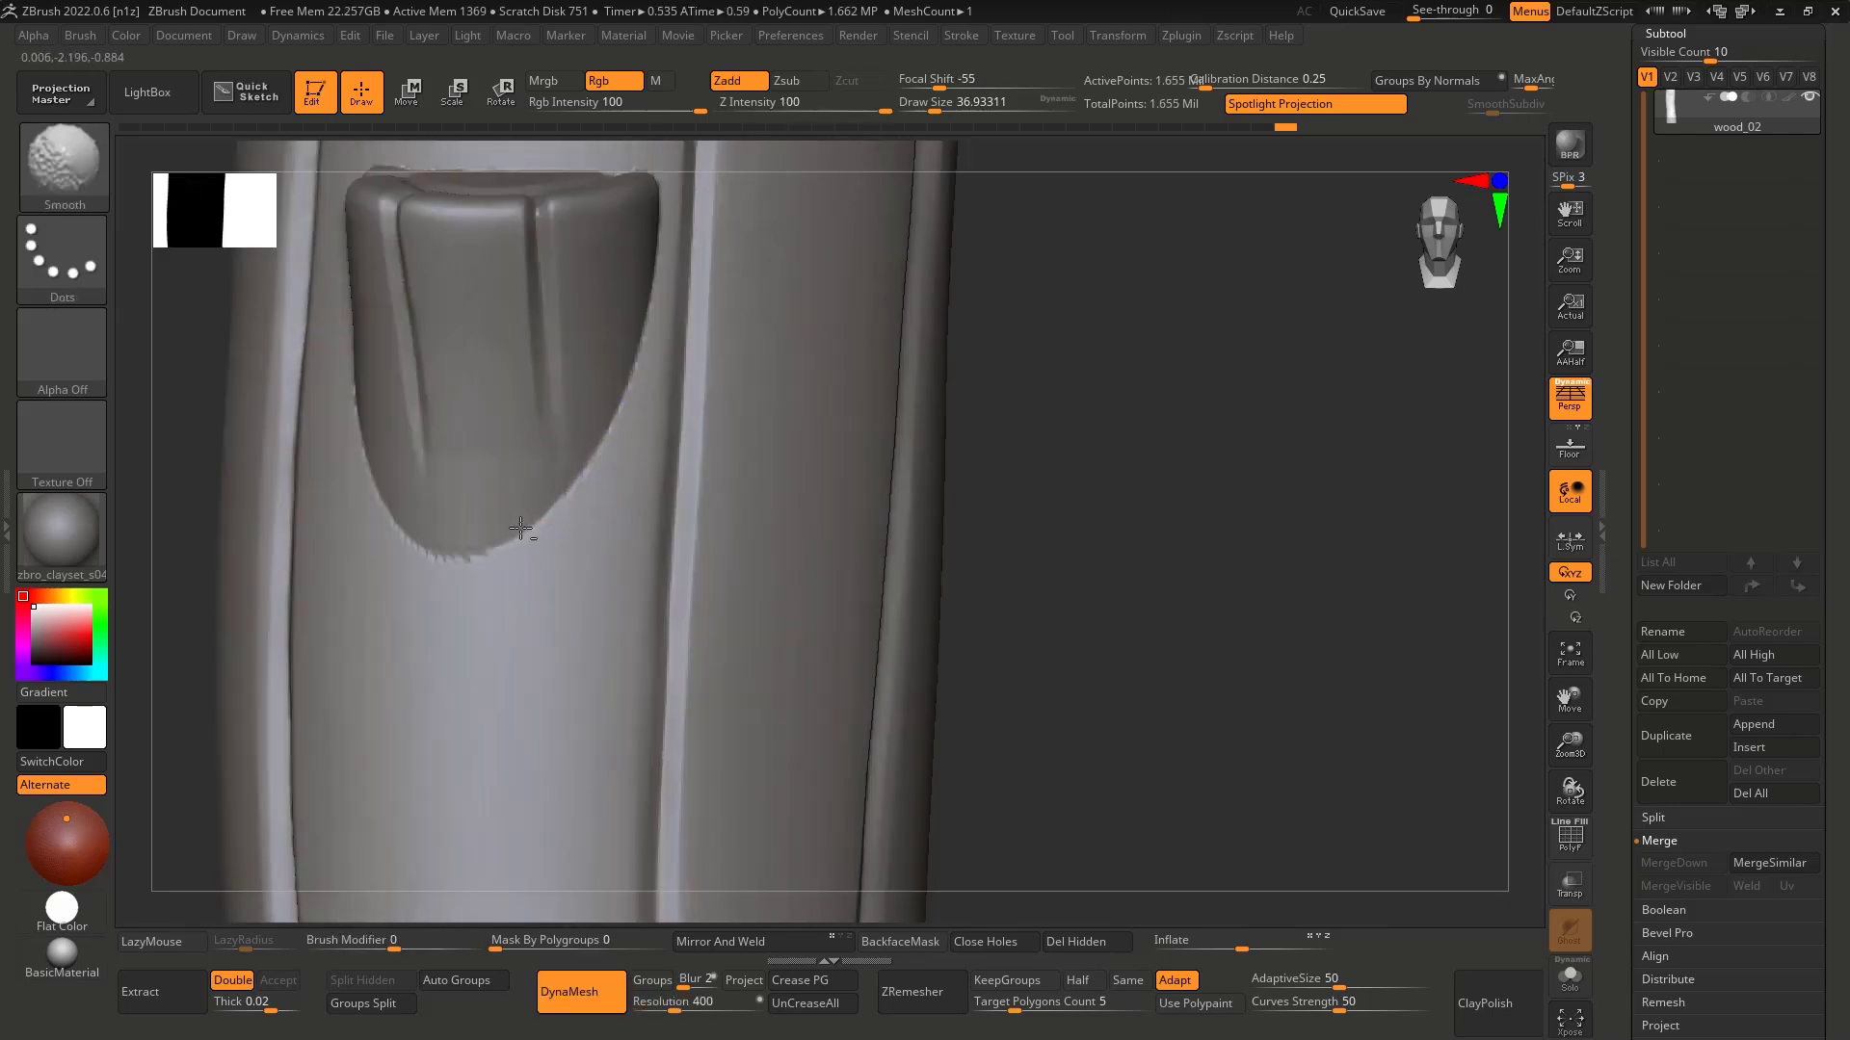
{"action": "left_click", "coordinate": [1667, 34]}
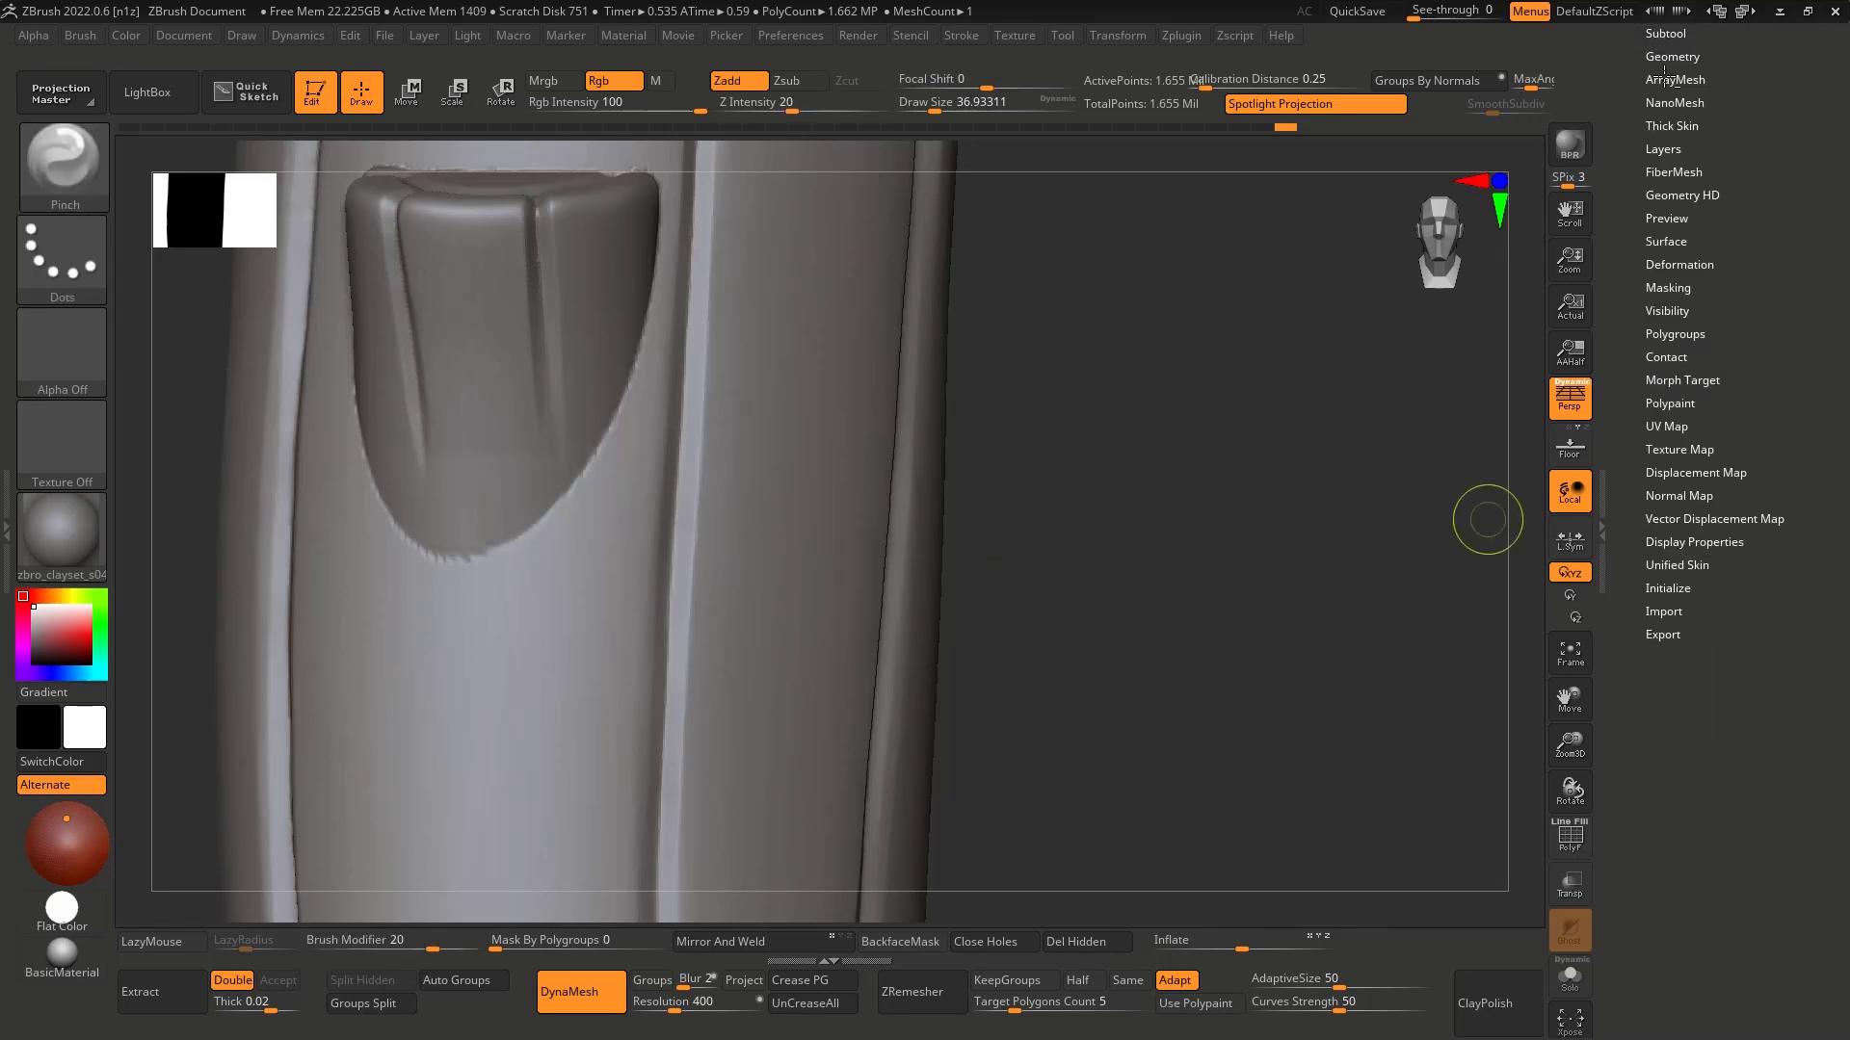
{"action": "left_click", "coordinate": [1679, 56]}
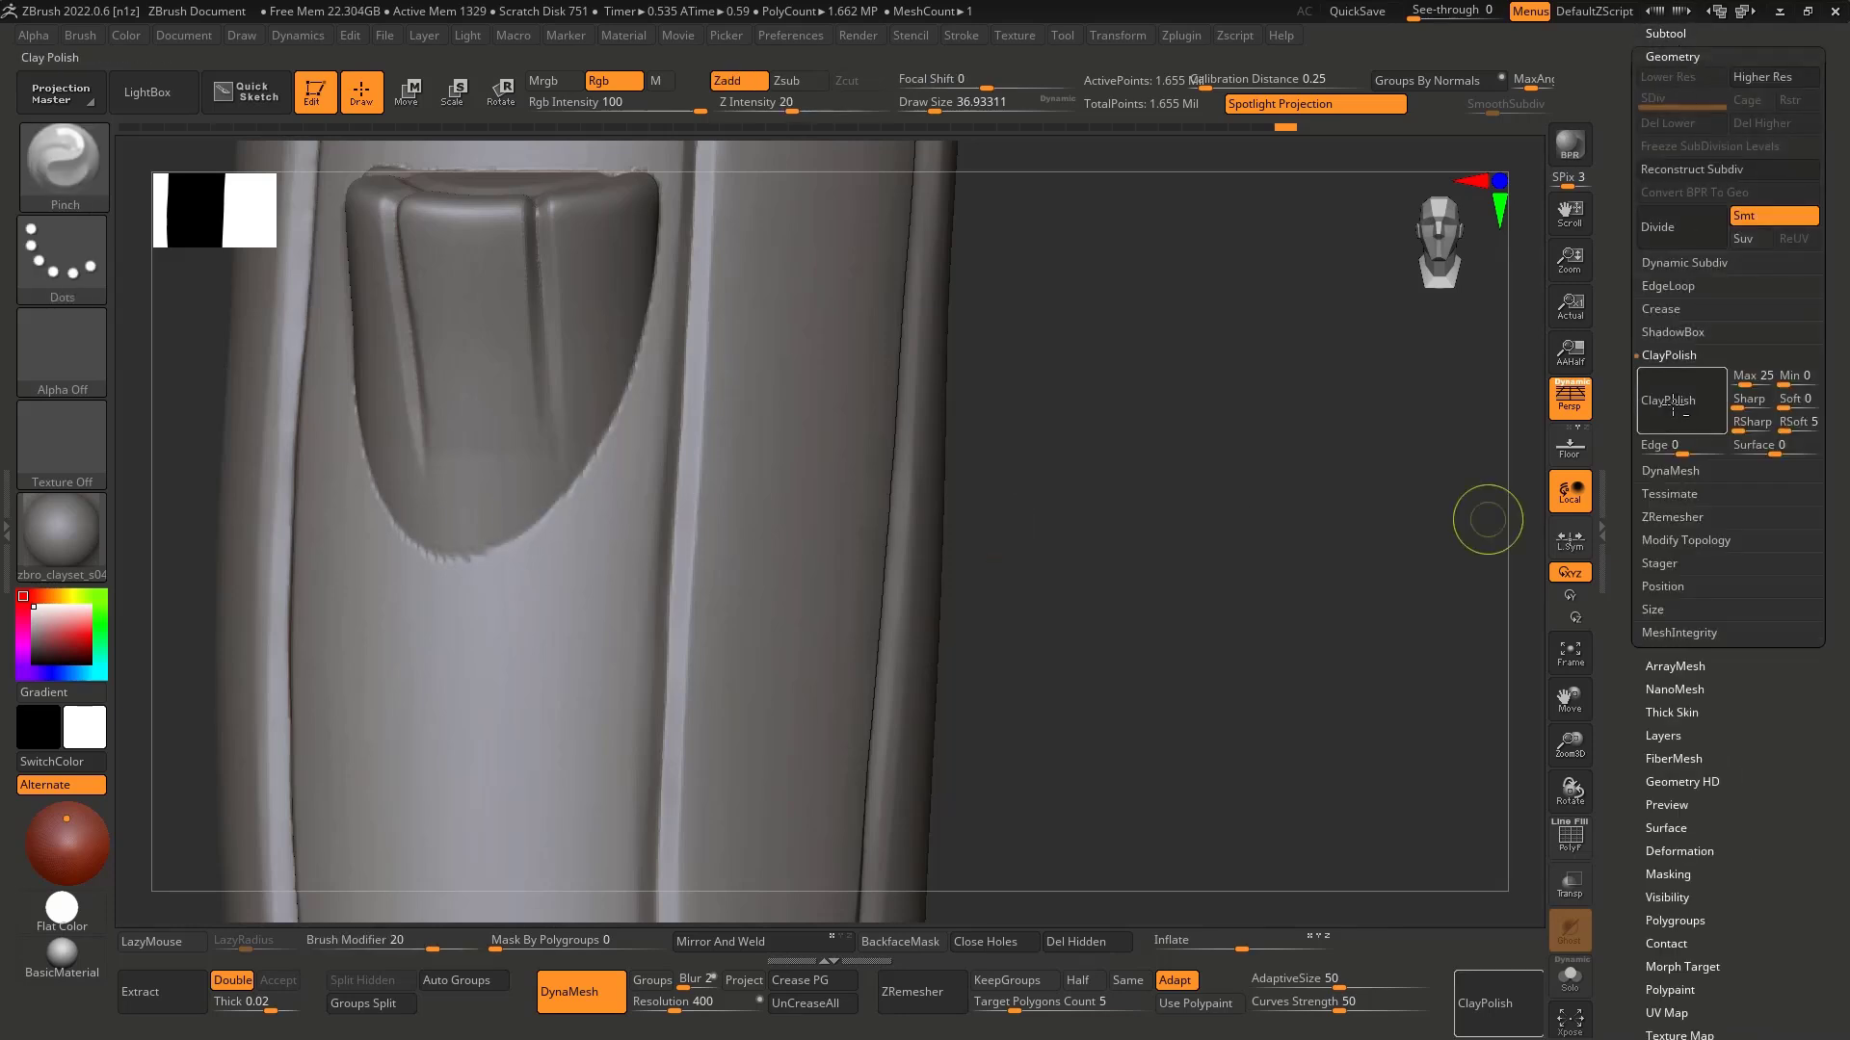
{"action": "right_click_drag", "start_coordinate": [603, 557], "coordinate": [375, 496]}
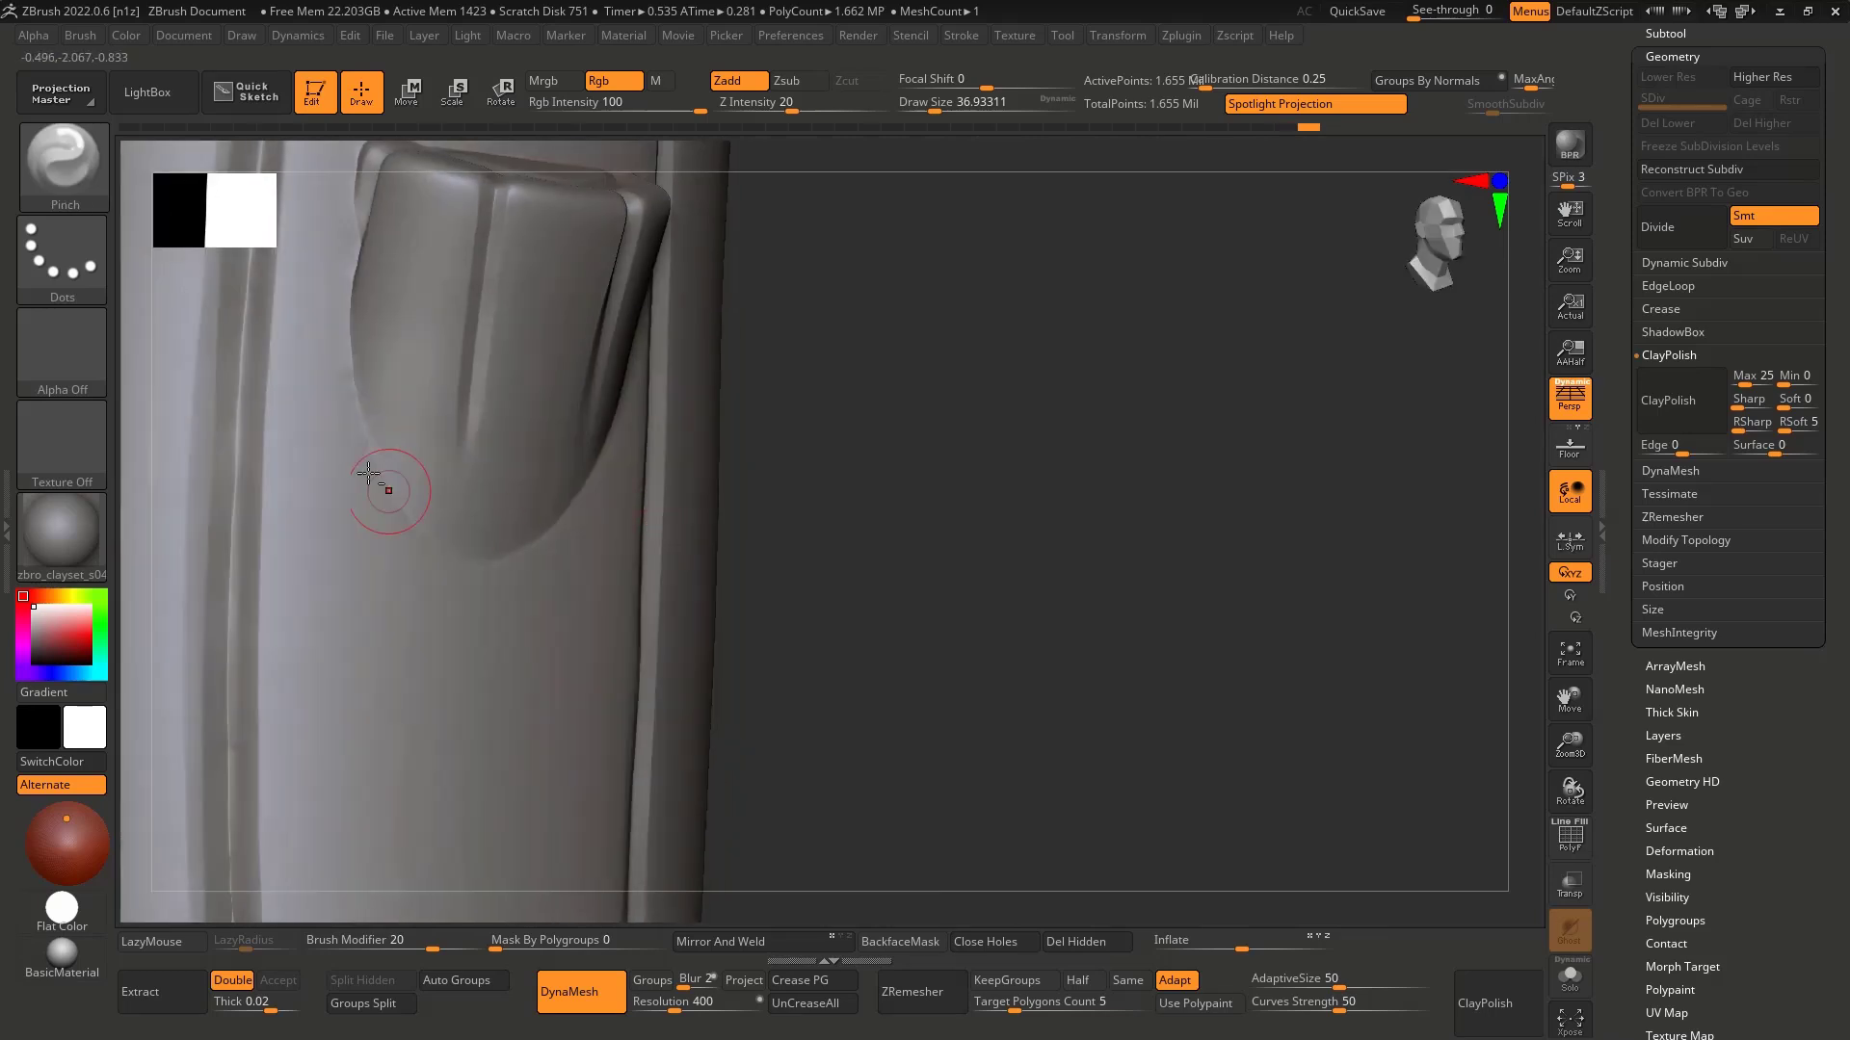
Step: Blend the seam between the branch stub and the trunk with the Clay and Smooth brushes
{"action": "left_click_drag", "start_coordinate": [369, 385], "coordinate": [379, 457]}
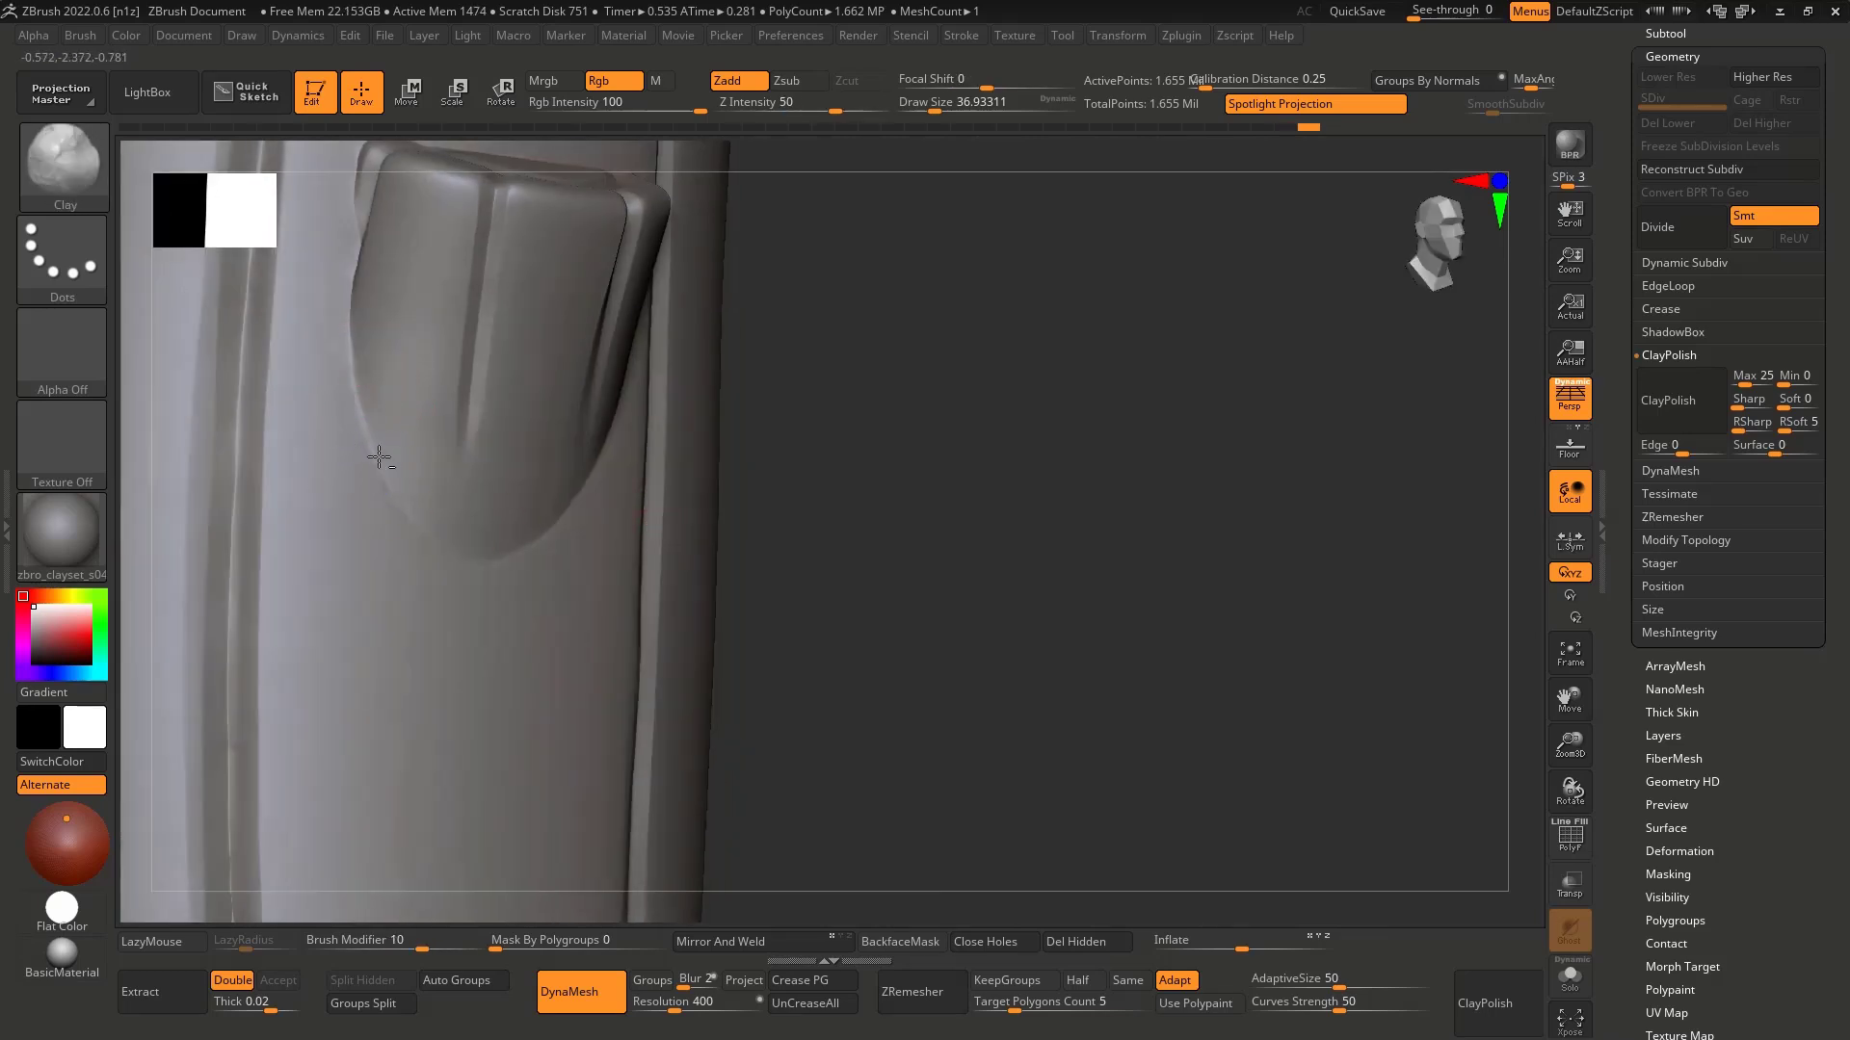
{"action": "key", "text": "shift"}
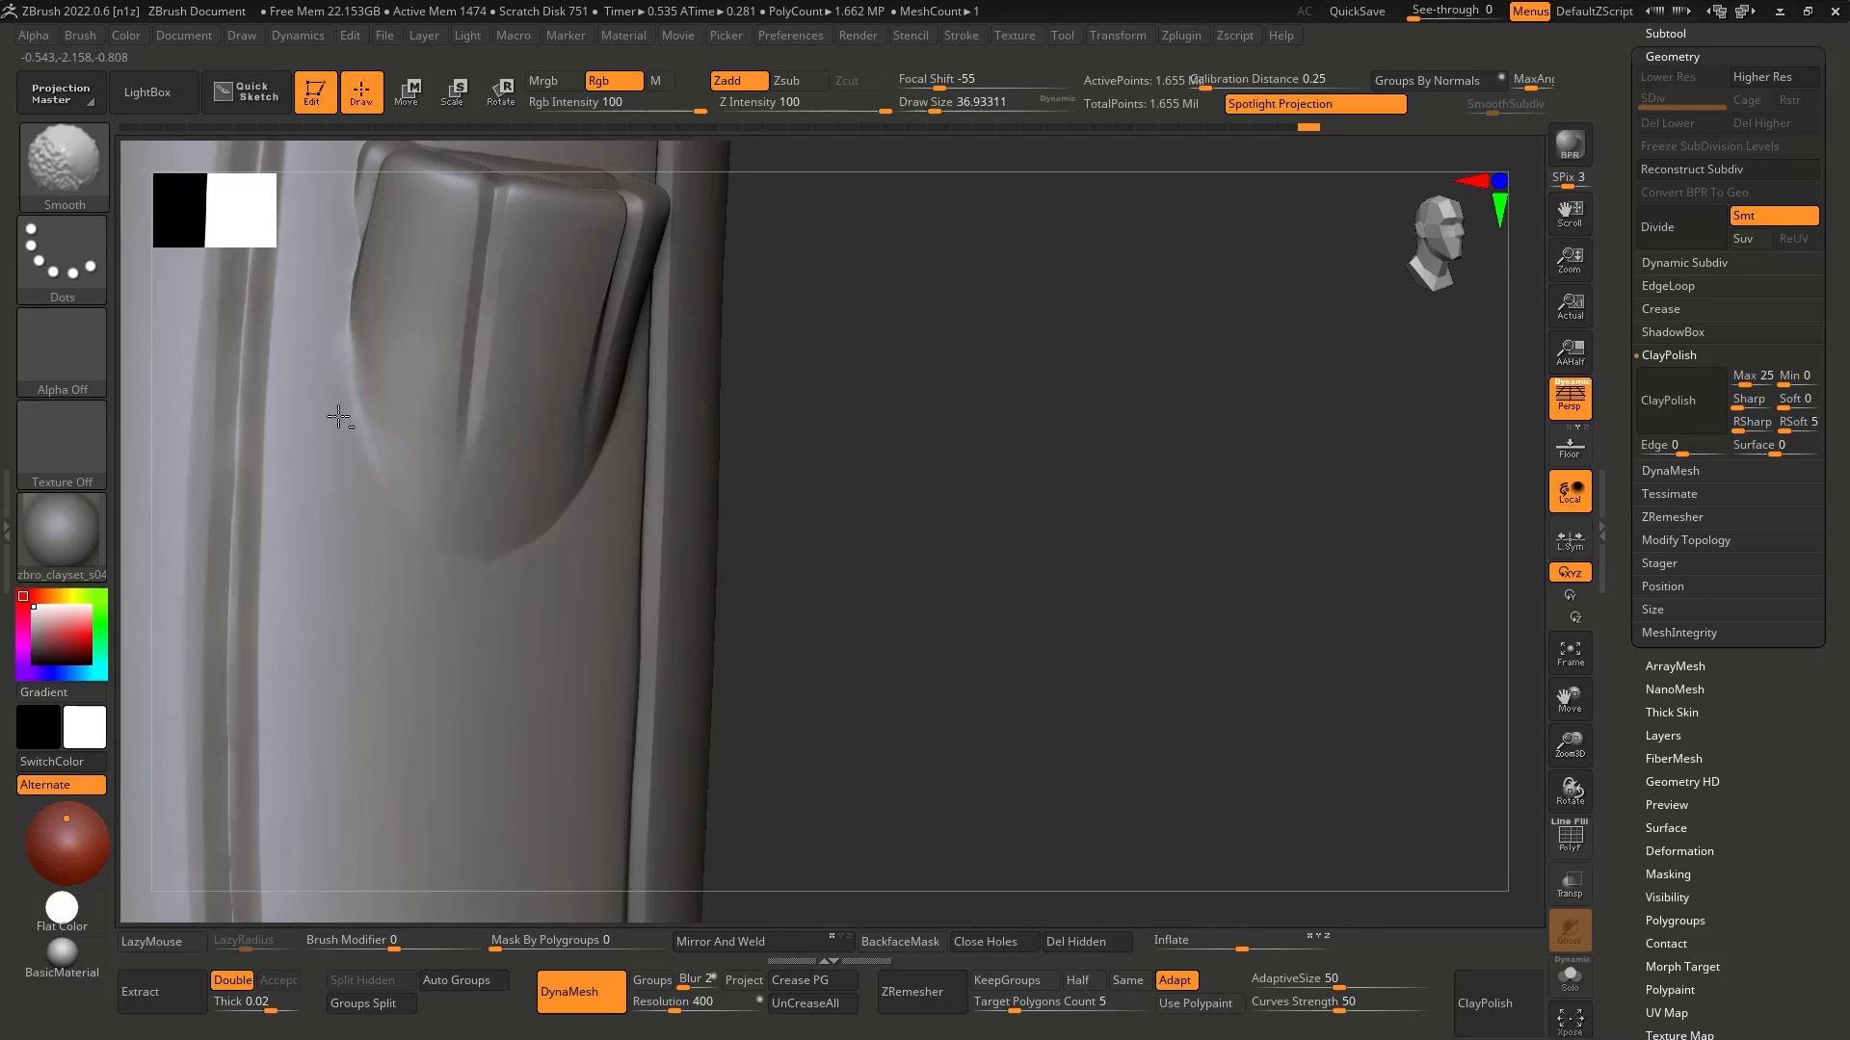
{"action": "right_click_drag", "start_coordinate": [357, 405], "coordinate": [589, 503]}
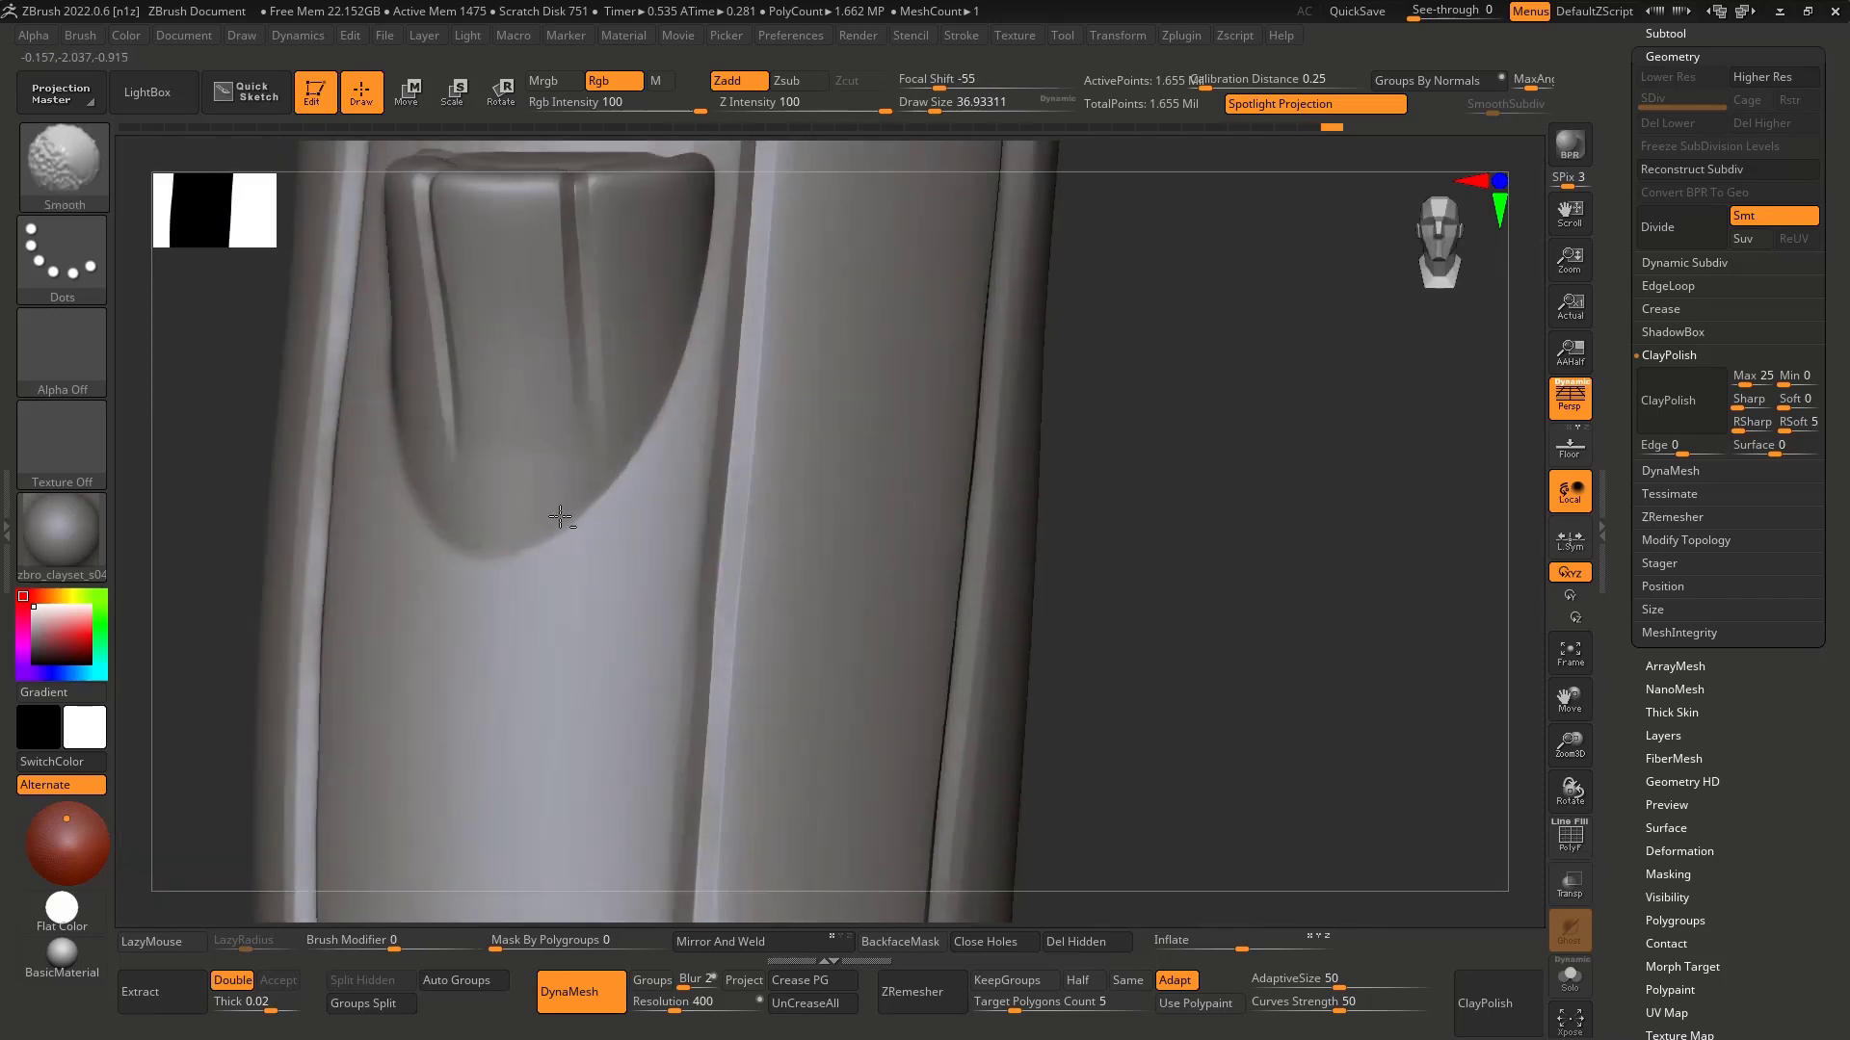
{"action": "right_click_drag", "start_coordinate": [660, 416], "coordinate": [534, 517], "text": "alt"}
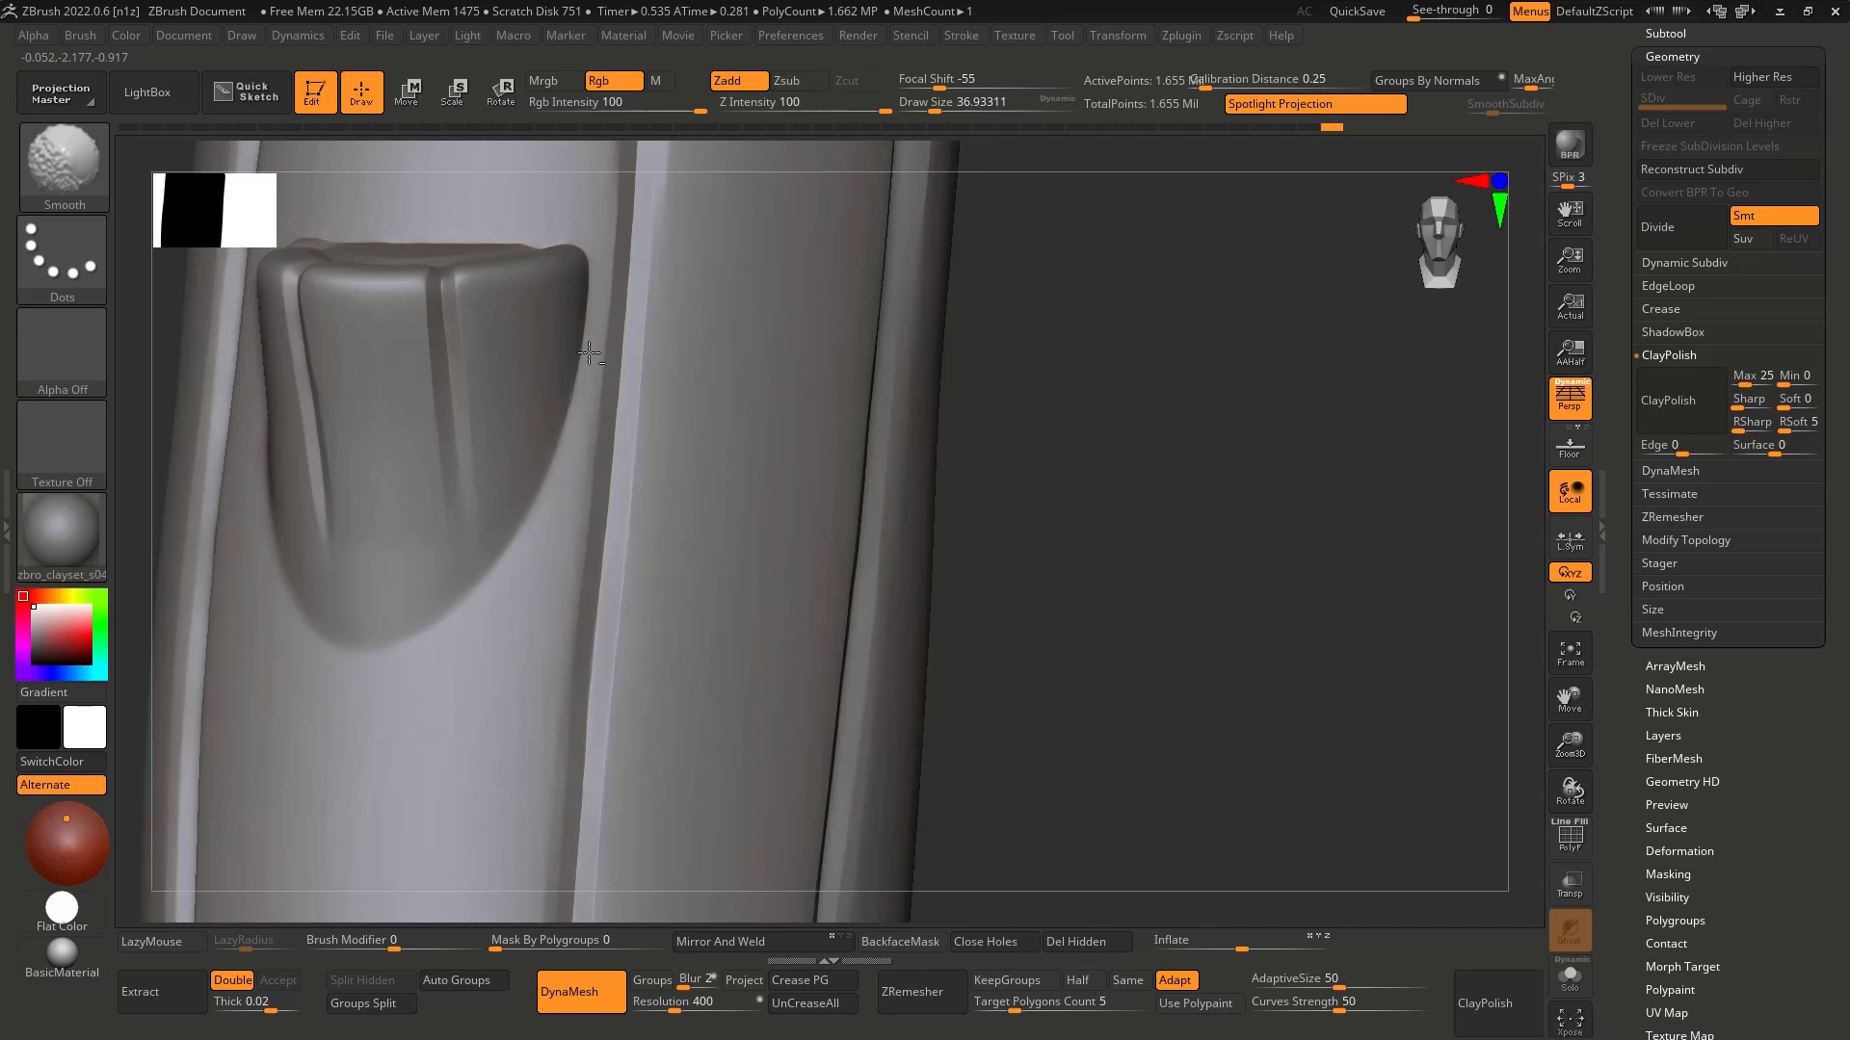
{"action": "mouse_move", "coordinate": [426, 624]}
{"action": "right_mouse_down"}
{"action": "mouse_move", "coordinate": [491, 645]}
{"action": "mouse_move", "coordinate": [537, 551]}
{"action": "right_mouse_up"}
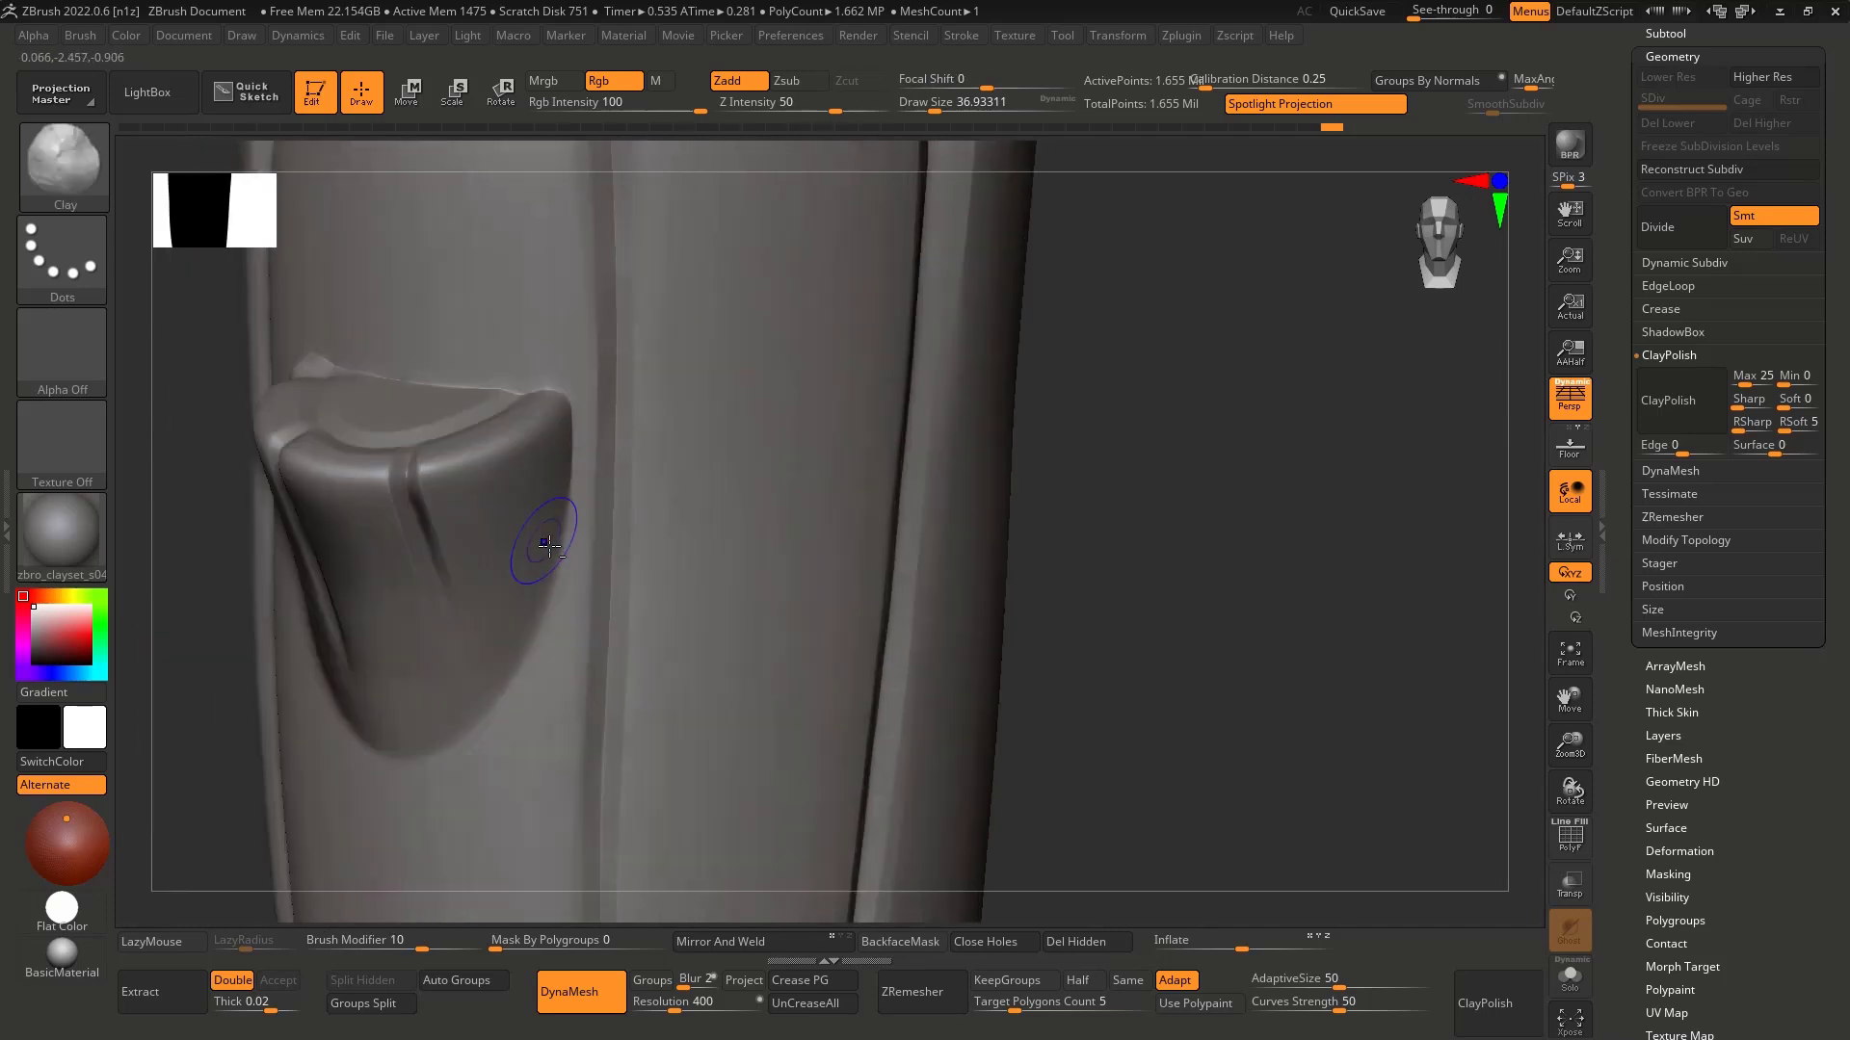
{"action": "left_click_drag", "start_coordinate": [536, 549], "coordinate": [540, 405], "text": "shift"}
{"action": "mouse_move", "coordinate": [453, 392]}
{"action": "right_mouse_down"}
{"action": "mouse_move", "coordinate": [529, 409]}
{"action": "mouse_move", "coordinate": [524, 325]}
{"action": "right_mouse_up"}
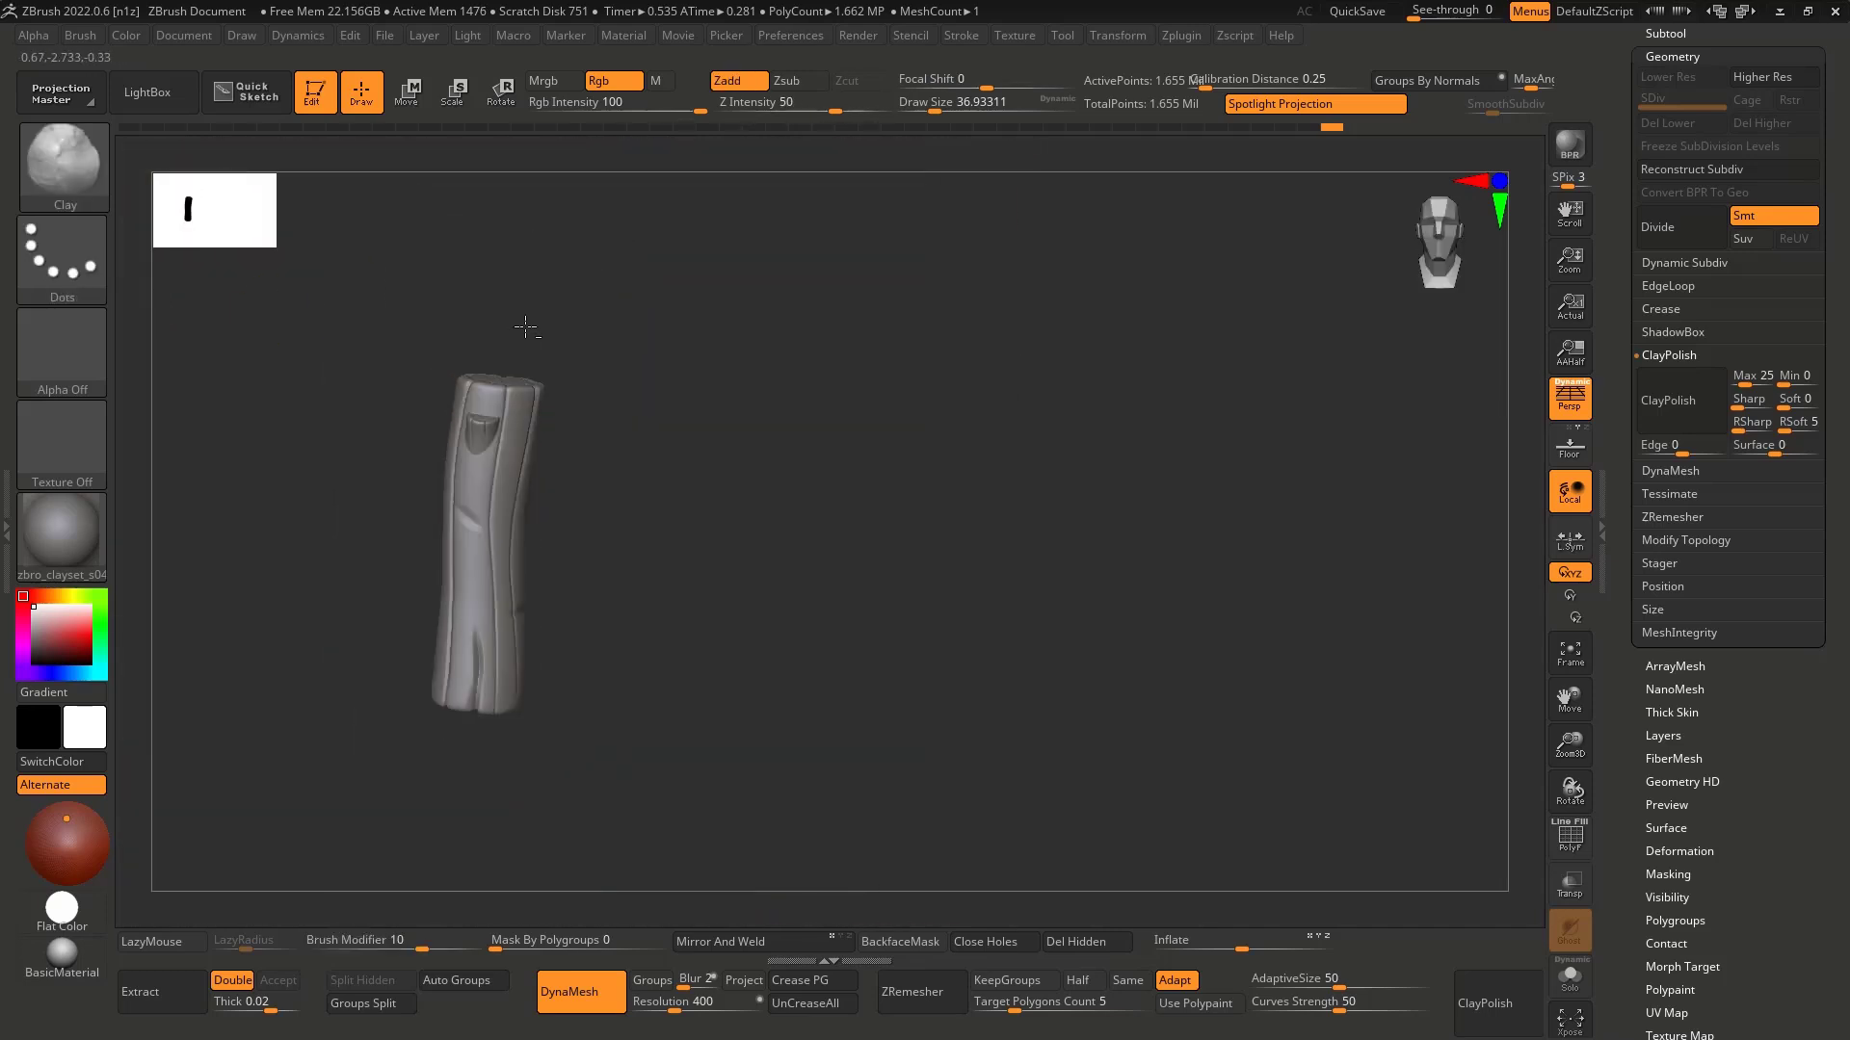
Step: Try carving cracks from the branch stub's grooves down onto the trunk with the Orb_Cracks brush, and undo them
{"action": "right_click_drag", "start_coordinate": [571, 468], "coordinate": [511, 453]}
{"action": "right_click_drag", "start_coordinate": [570, 457], "coordinate": [580, 549], "text": "ctrl"}
{"action": "right_click_drag", "start_coordinate": [554, 492], "coordinate": [526, 338], "text": "shift"}
{"action": "right_click_drag", "start_coordinate": [380, 327], "coordinate": [521, 515]}
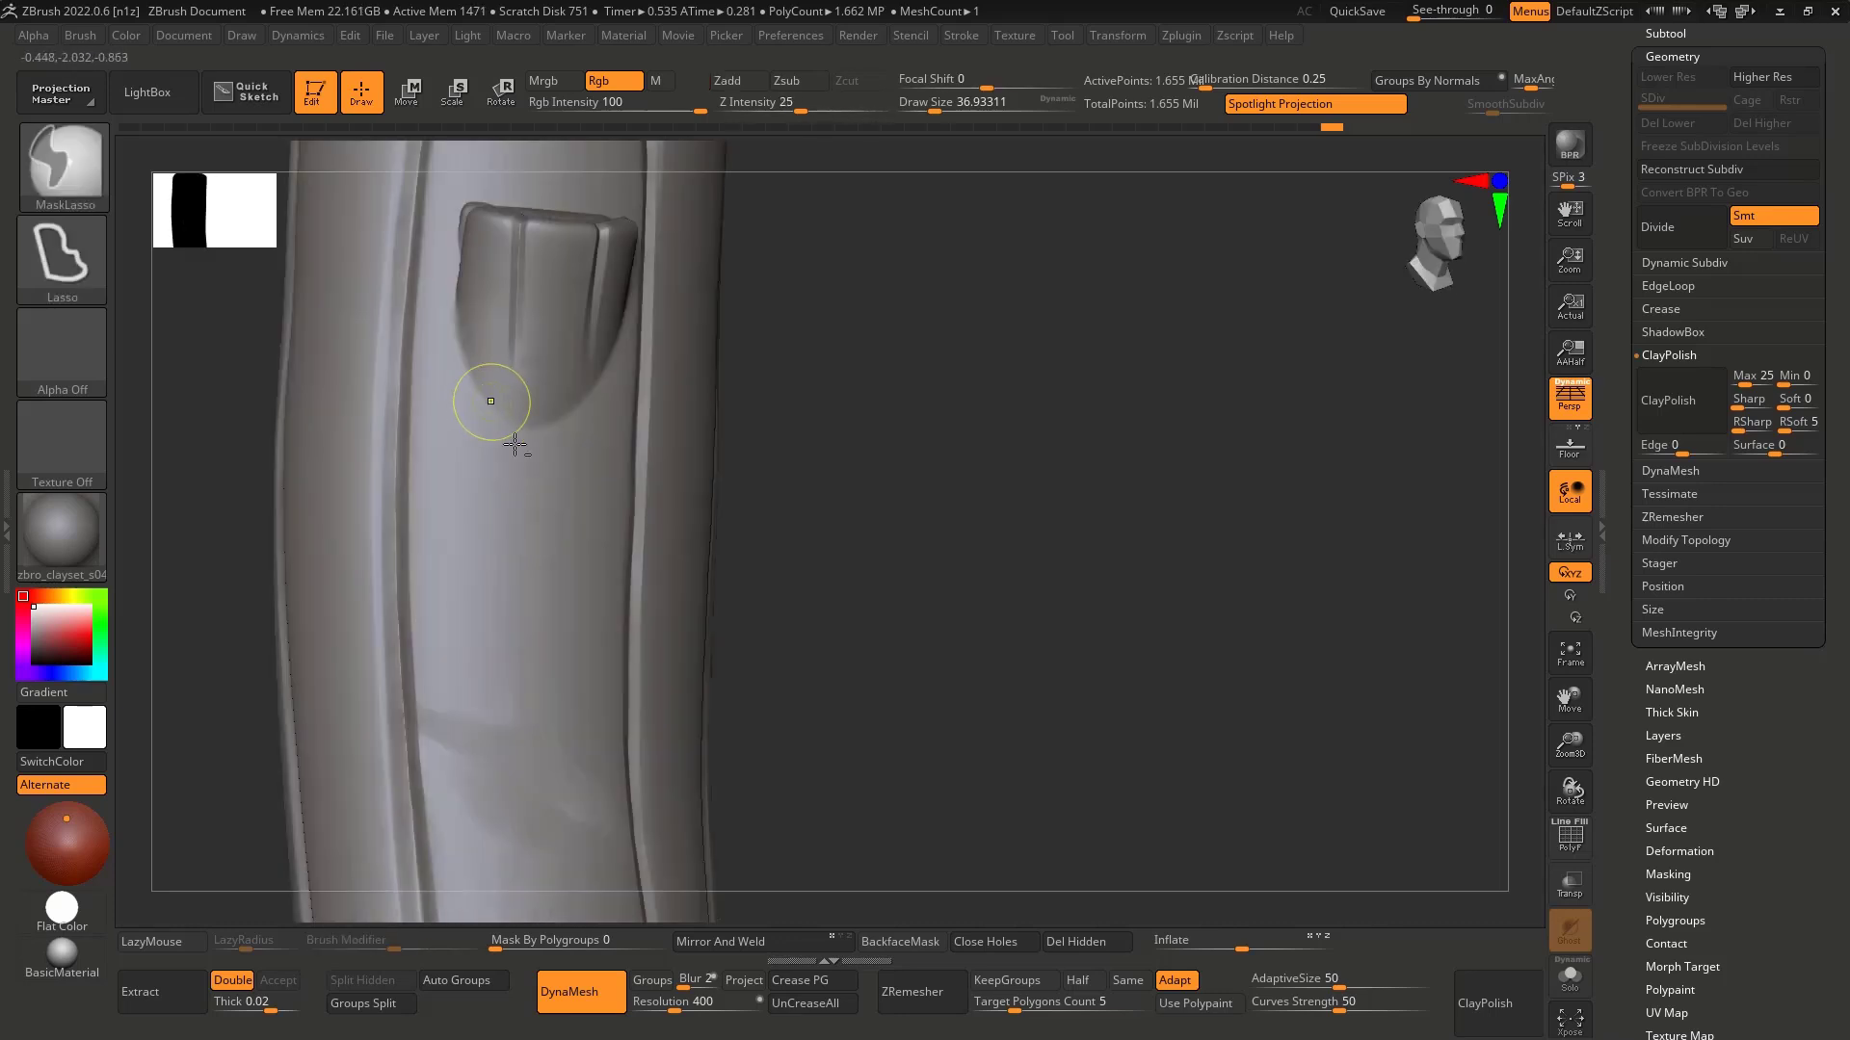
{"action": "right_click_drag", "start_coordinate": [512, 438], "coordinate": [529, 495], "text": "ctrl"}
{"action": "key", "text": "3"}
{"action": "mouse_move", "coordinate": [598, 549]}
{"action": "right_mouse_down"}
{"action": "mouse_move", "coordinate": [565, 582]}
{"action": "mouse_move", "coordinate": [679, 522]}
{"action": "right_mouse_up"}
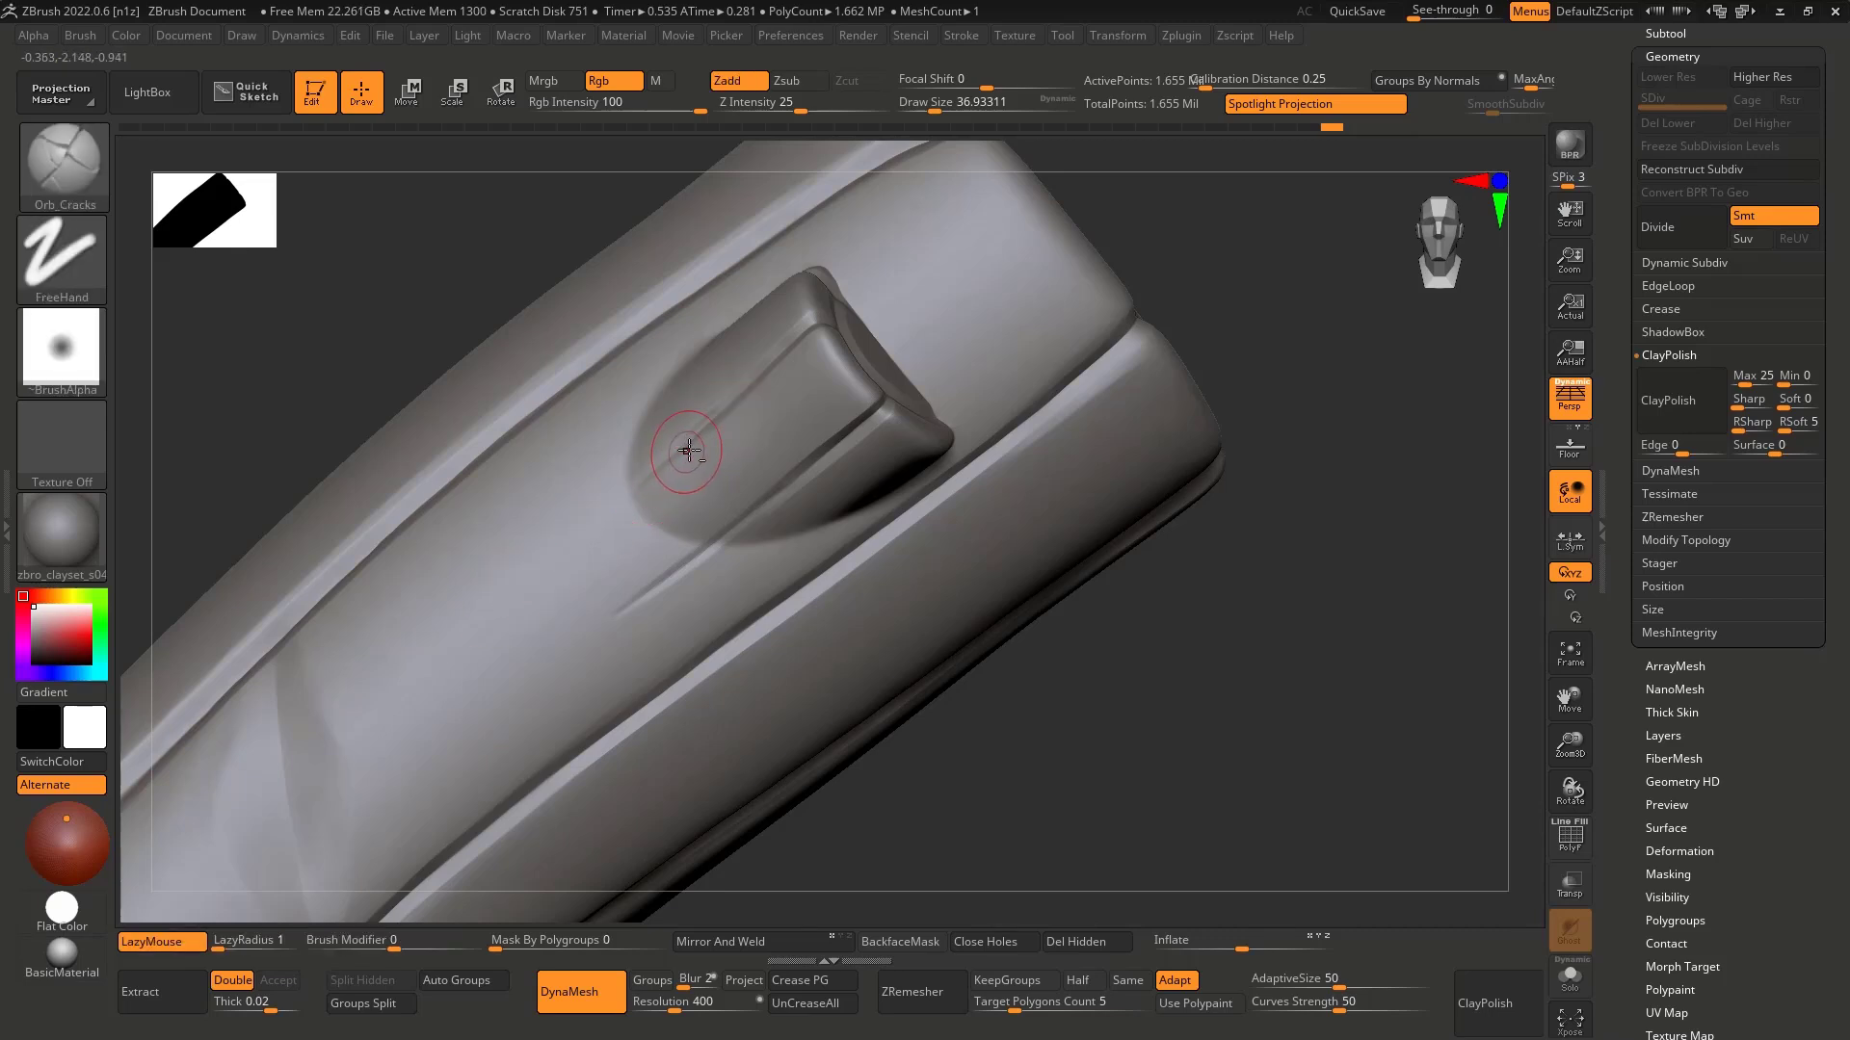
{"action": "mouse_move", "coordinate": [495, 516]}
{"action": "right_mouse_down"}
{"action": "mouse_move", "coordinate": [627, 495]}
{"action": "mouse_move", "coordinate": [651, 541]}
{"action": "mouse_move", "coordinate": [599, 513]}
{"action": "mouse_move", "coordinate": [652, 551]}
{"action": "mouse_move", "coordinate": [661, 412]}
{"action": "mouse_move", "coordinate": [580, 603]}
{"action": "mouse_move", "coordinate": [710, 541]}
{"action": "mouse_move", "coordinate": [610, 529]}
{"action": "mouse_move", "coordinate": [632, 549]}
{"action": "mouse_move", "coordinate": [749, 526]}
{"action": "mouse_move", "coordinate": [702, 611]}
{"action": "right_mouse_up"}
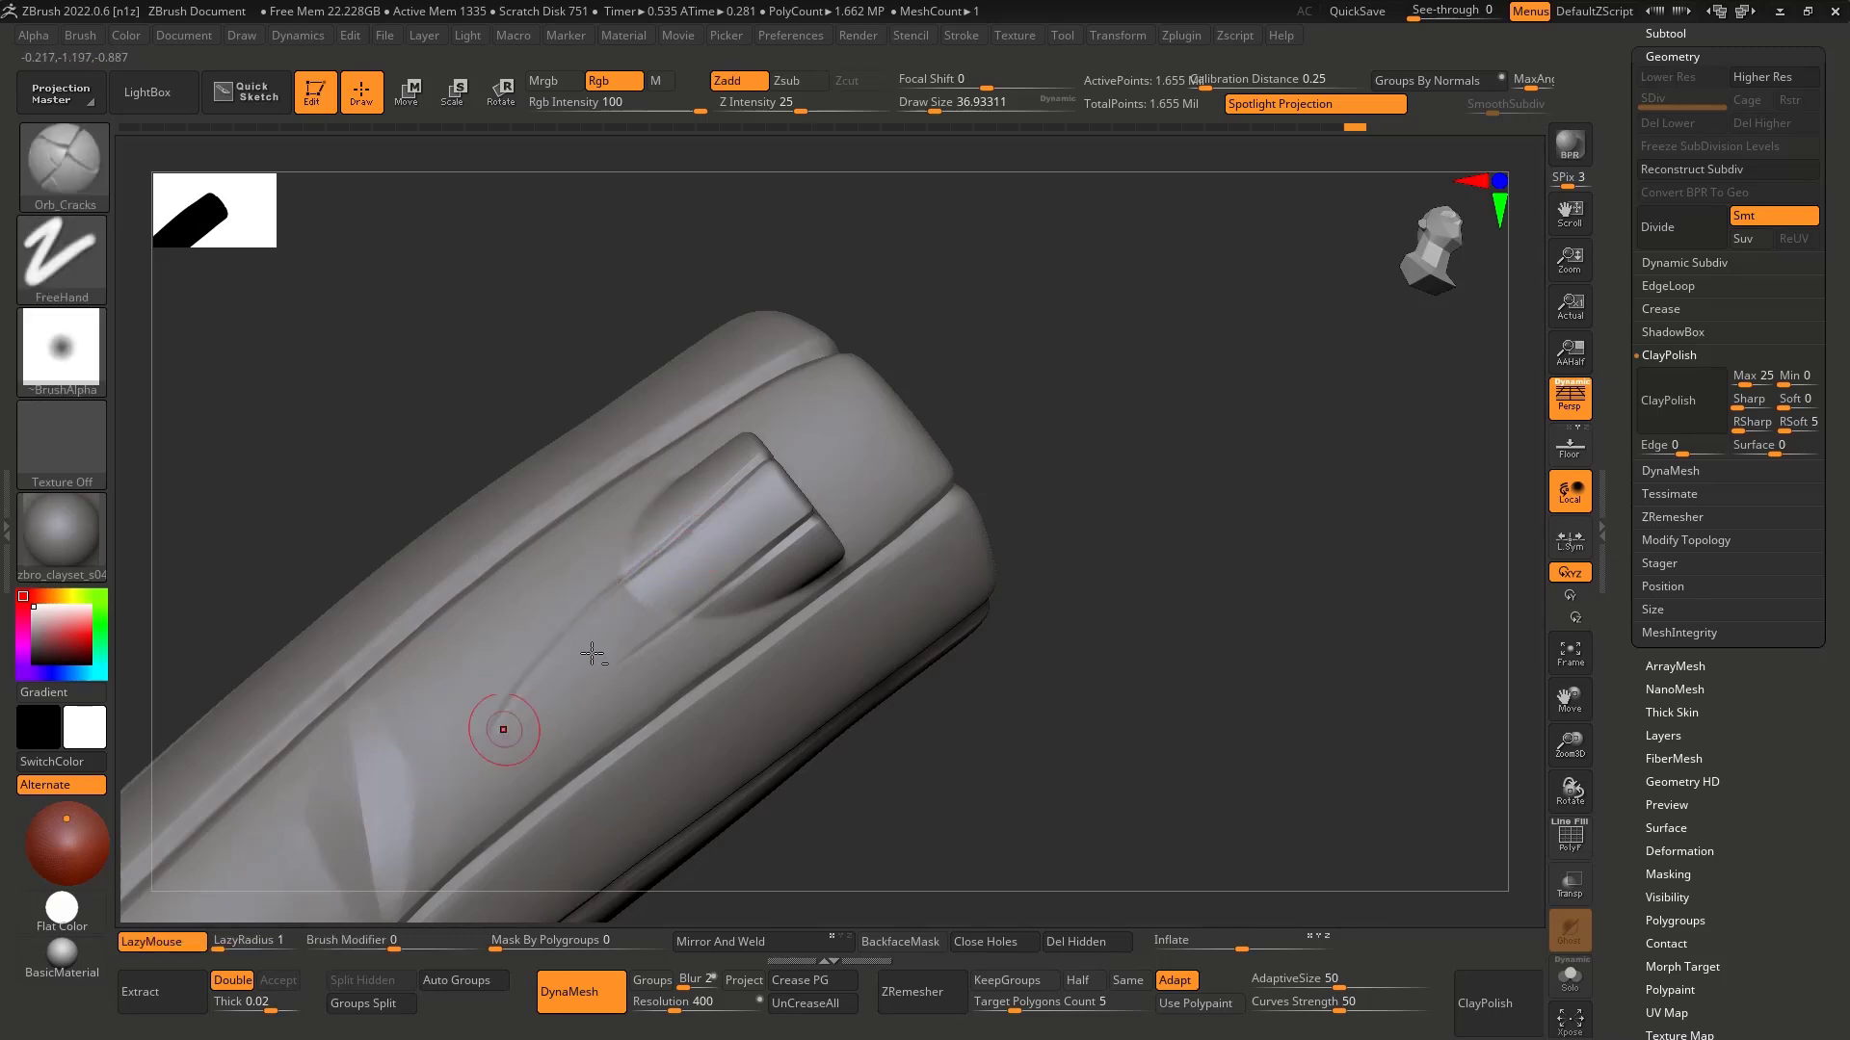
{"action": "mouse_move", "coordinate": [592, 653]}
{"action": "right_mouse_down", "text": "ctrl"}
{"action": "mouse_move", "coordinate": [504, 541]}
{"action": "mouse_move", "coordinate": [582, 624]}
{"action": "mouse_move", "coordinate": [597, 615]}
{"action": "mouse_move", "coordinate": [587, 453]}
{"action": "mouse_move", "coordinate": [667, 545]}
{"action": "mouse_move", "coordinate": [591, 509]}
{"action": "right_mouse_up", "text": "ctrl"}
{"action": "key", "text": "ctrl+z"}
{"action": "key", "text": "ctrl+z"}
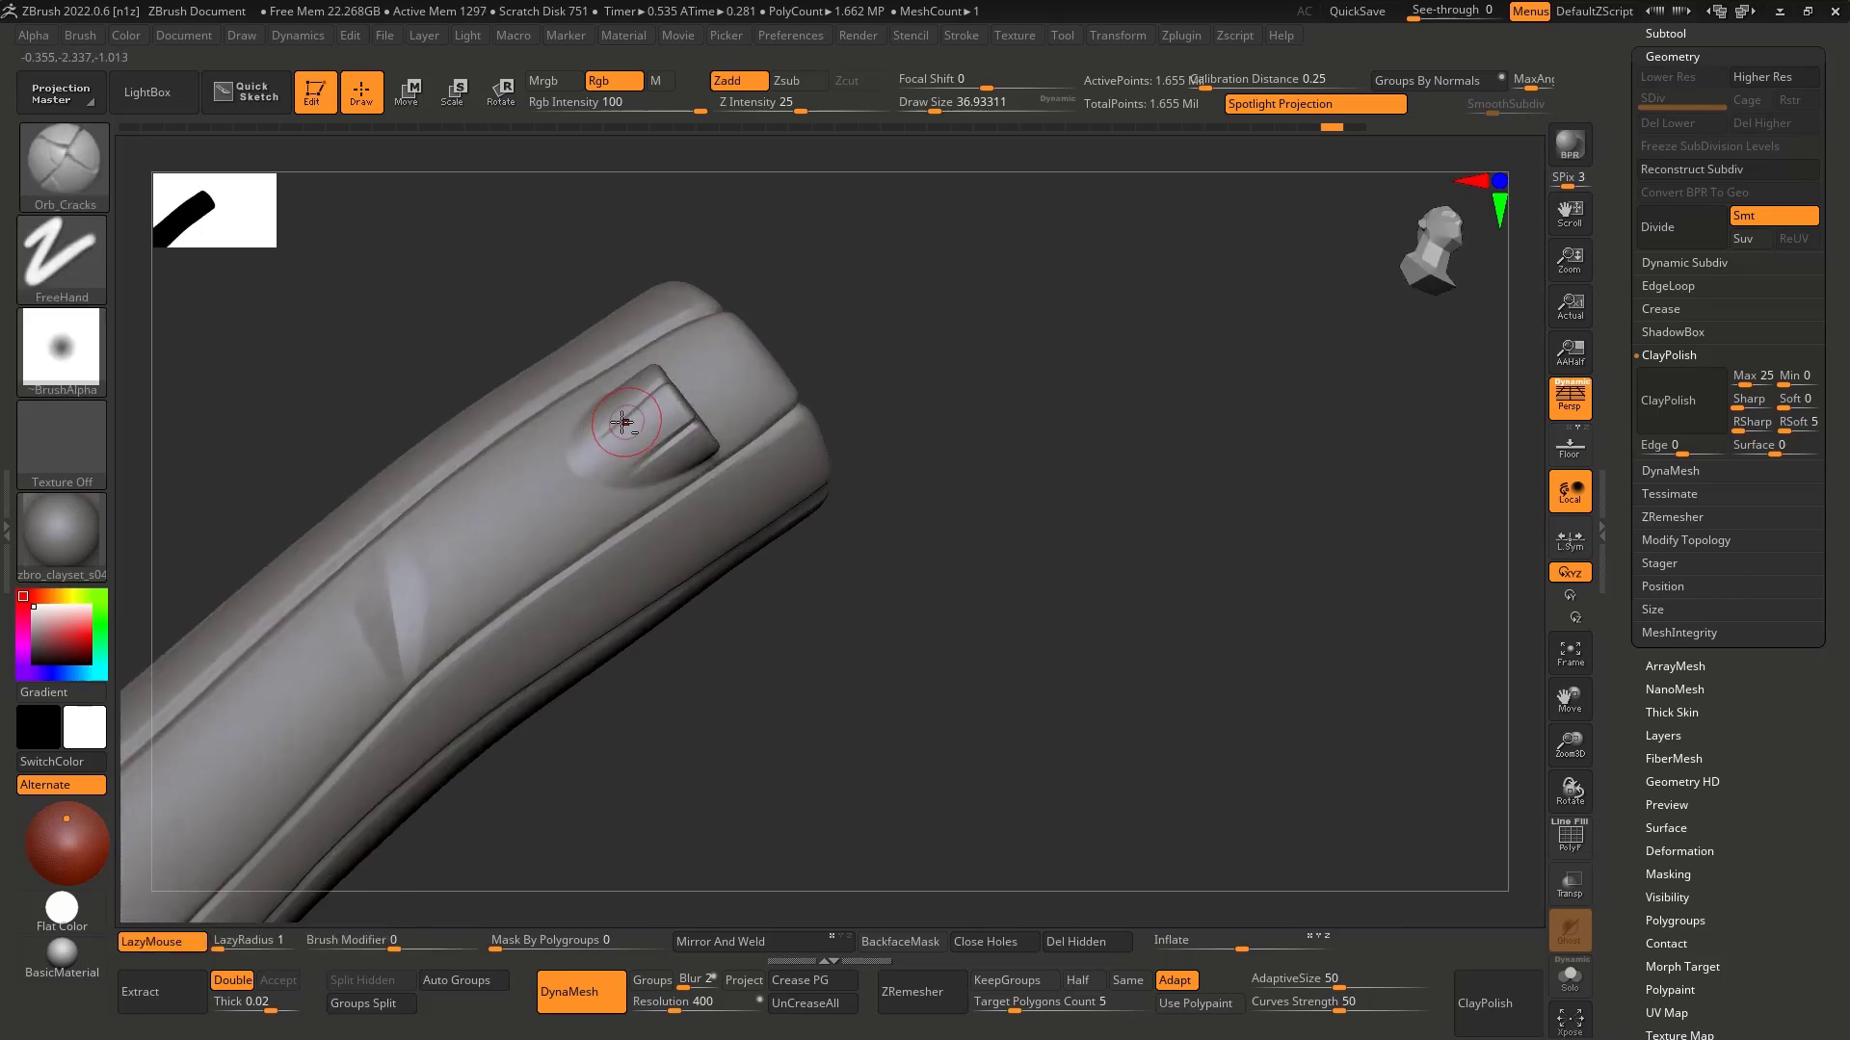
Step: Carve a thin crack from the branch stub down the trunk with the Orb_Cracks brush at draw size 28.75
{"action": "mouse_move", "coordinate": [453, 578]}
{"action": "right_mouse_down"}
{"action": "mouse_move", "coordinate": [446, 661]}
{"action": "mouse_move", "coordinate": [504, 551]}
{"action": "mouse_move", "coordinate": [440, 501]}
{"action": "mouse_move", "coordinate": [446, 643]}
{"action": "mouse_move", "coordinate": [405, 559]}
{"action": "mouse_move", "coordinate": [517, 515]}
{"action": "mouse_move", "coordinate": [560, 412]}
{"action": "mouse_move", "coordinate": [559, 490]}
{"action": "mouse_move", "coordinate": [556, 396]}
{"action": "right_mouse_up"}
{"action": "right_click_drag", "start_coordinate": [344, 532], "coordinate": [464, 497], "text": "ctrl"}
{"action": "right_click_drag", "start_coordinate": [547, 619], "coordinate": [517, 413], "text": "ctrl"}
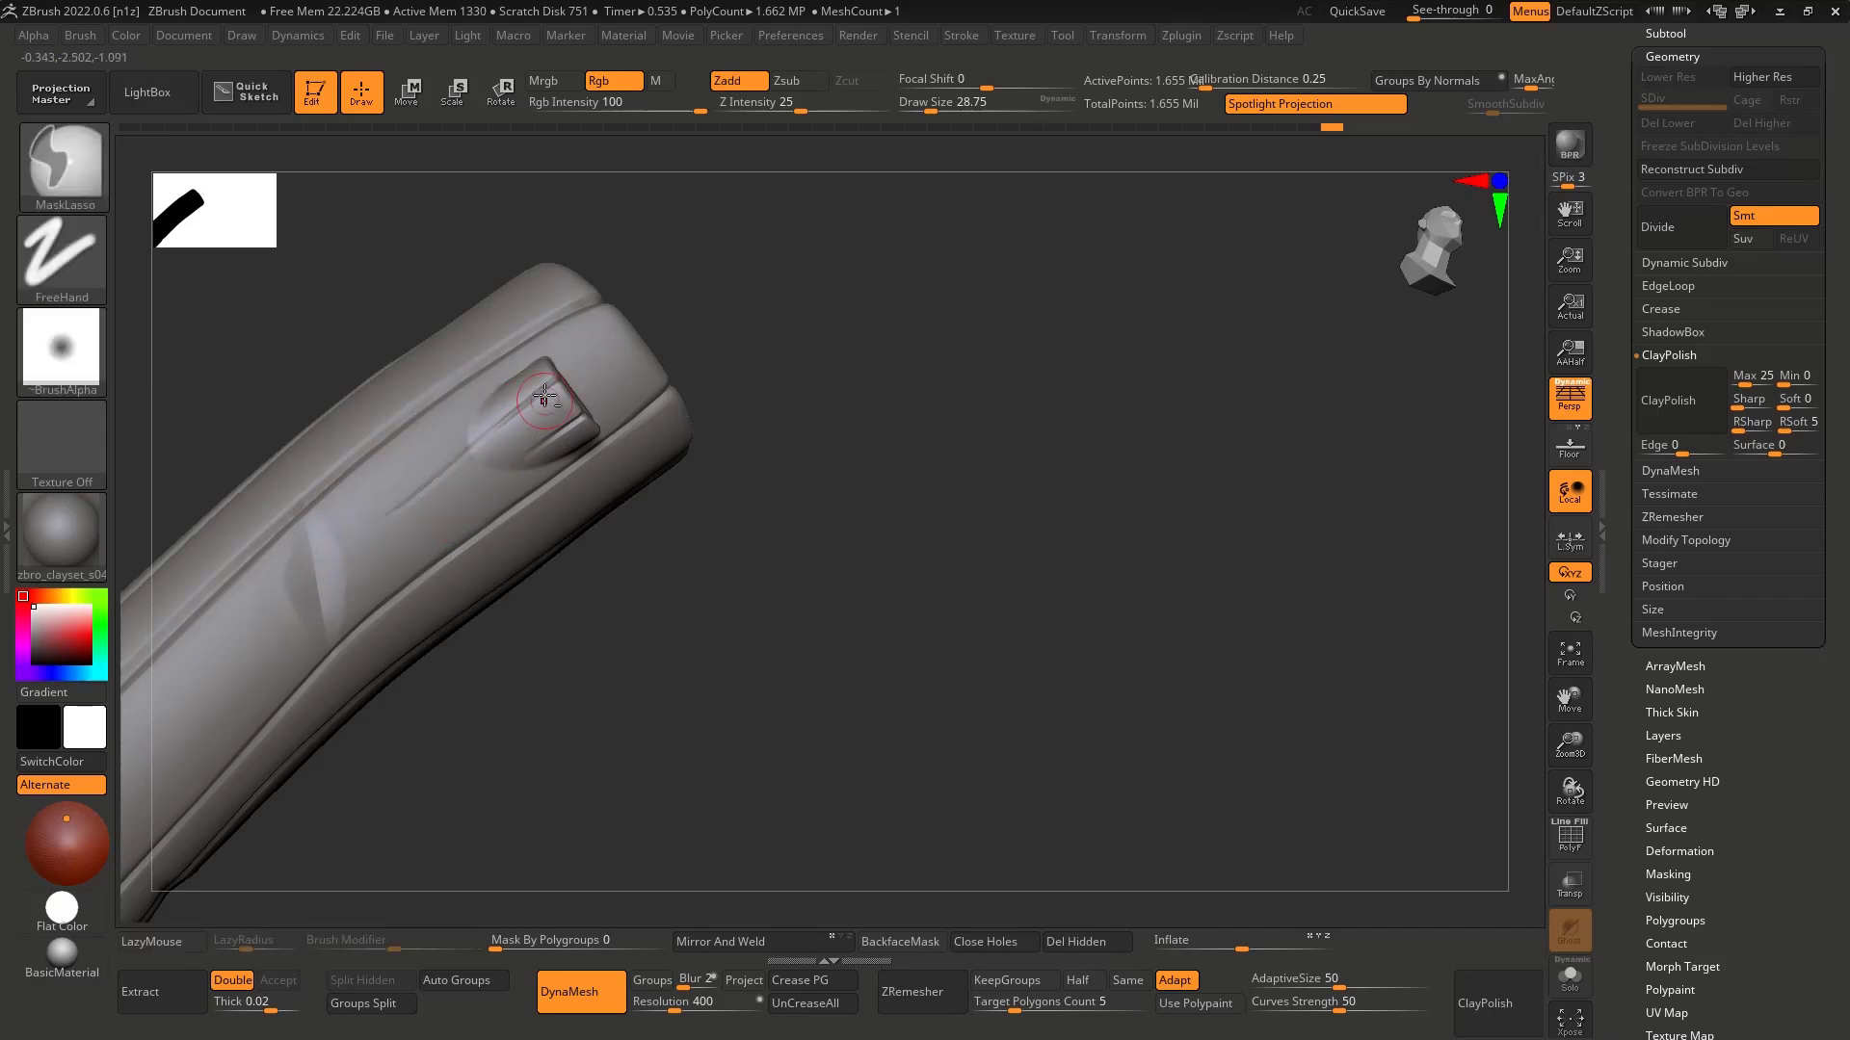
{"action": "mouse_move", "coordinate": [512, 521]}
{"action": "right_mouse_down", "text": "ctrl"}
{"action": "mouse_move", "coordinate": [399, 546]}
{"action": "mouse_move", "coordinate": [416, 570]}
{"action": "mouse_move", "coordinate": [466, 559]}
{"action": "mouse_move", "coordinate": [453, 573]}
{"action": "mouse_move", "coordinate": [511, 516]}
{"action": "mouse_move", "coordinate": [546, 573]}
{"action": "mouse_move", "coordinate": [488, 602]}
{"action": "mouse_move", "coordinate": [491, 554]}
{"action": "mouse_move", "coordinate": [462, 525]}
{"action": "right_mouse_up", "text": "ctrl"}
{"action": "mouse_move", "coordinate": [479, 495]}
{"action": "right_mouse_down"}
{"action": "mouse_move", "coordinate": [386, 549]}
{"action": "mouse_move", "coordinate": [475, 657]}
{"action": "mouse_move", "coordinate": [464, 536]}
{"action": "right_mouse_up"}
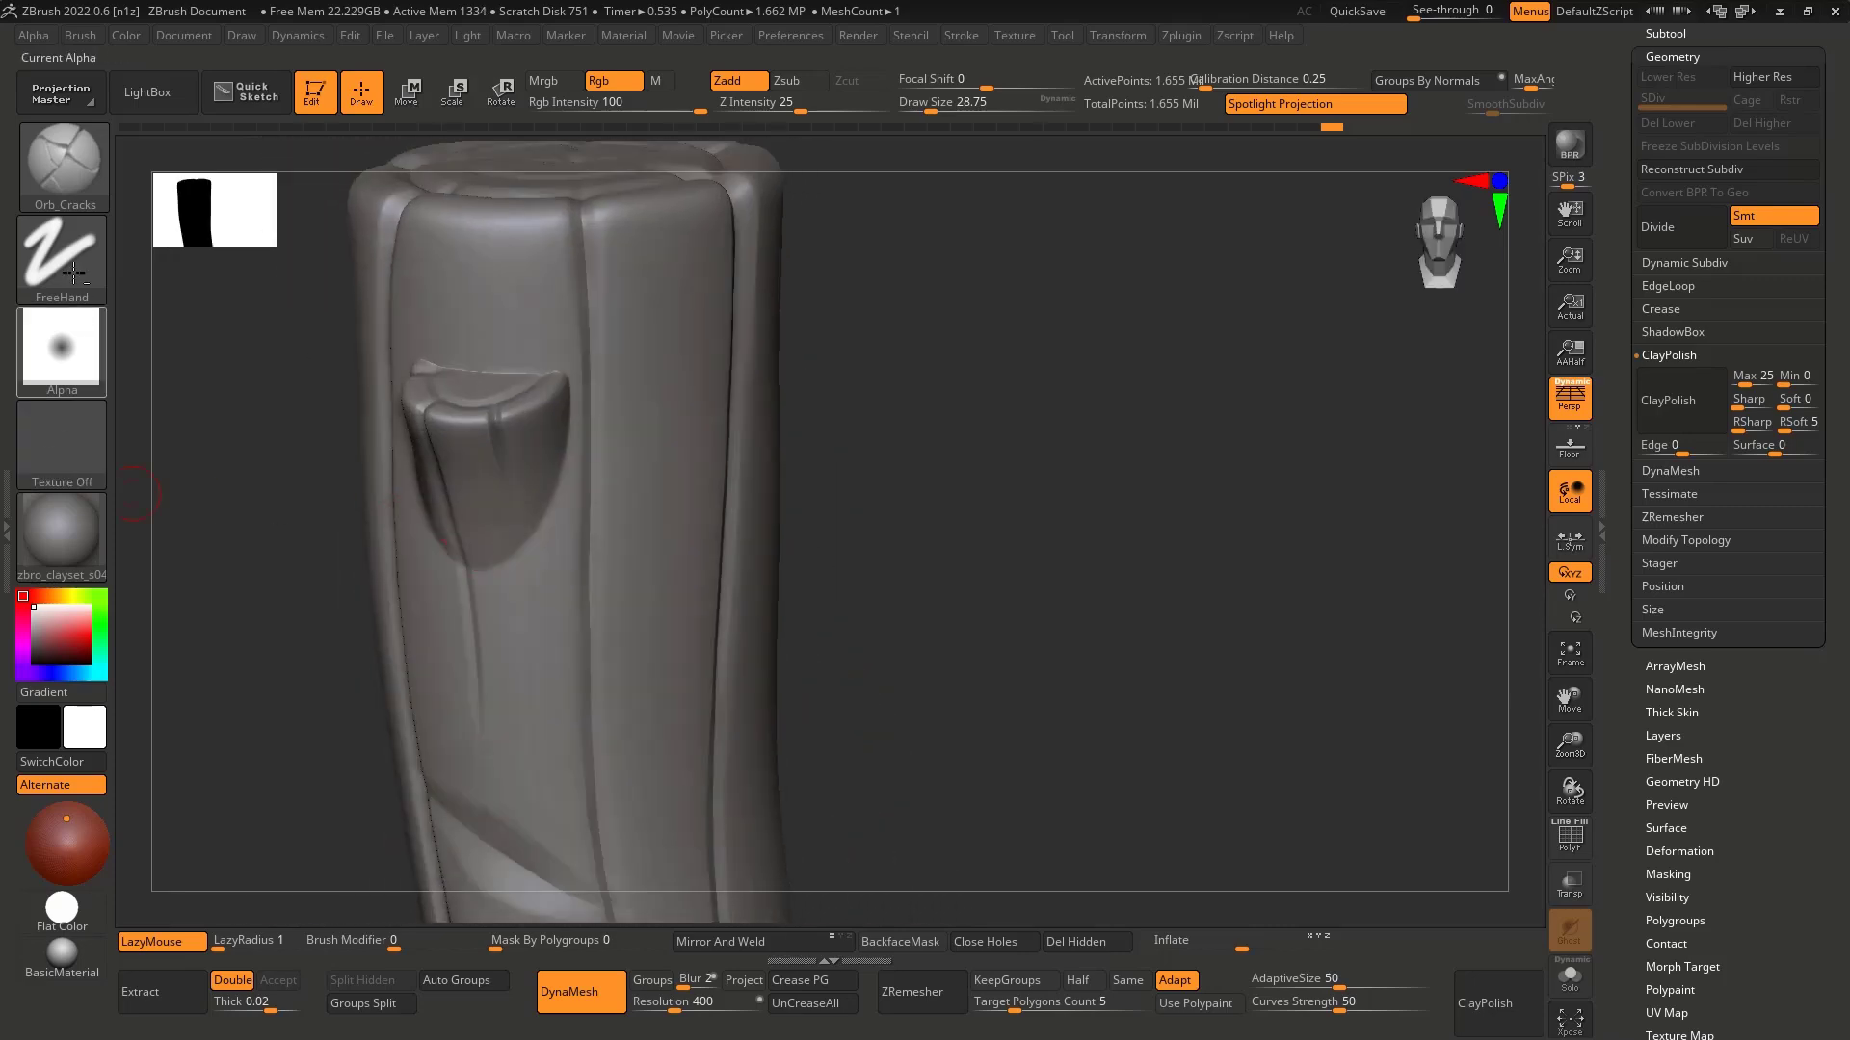
Step: Try stamping shallow rubble dents on the trunk and the branch stub with the Orb_rubble_02 brush
{"action": "left_click", "coordinate": [61, 159]}
{"action": "left_click", "coordinate": [971, 213]}
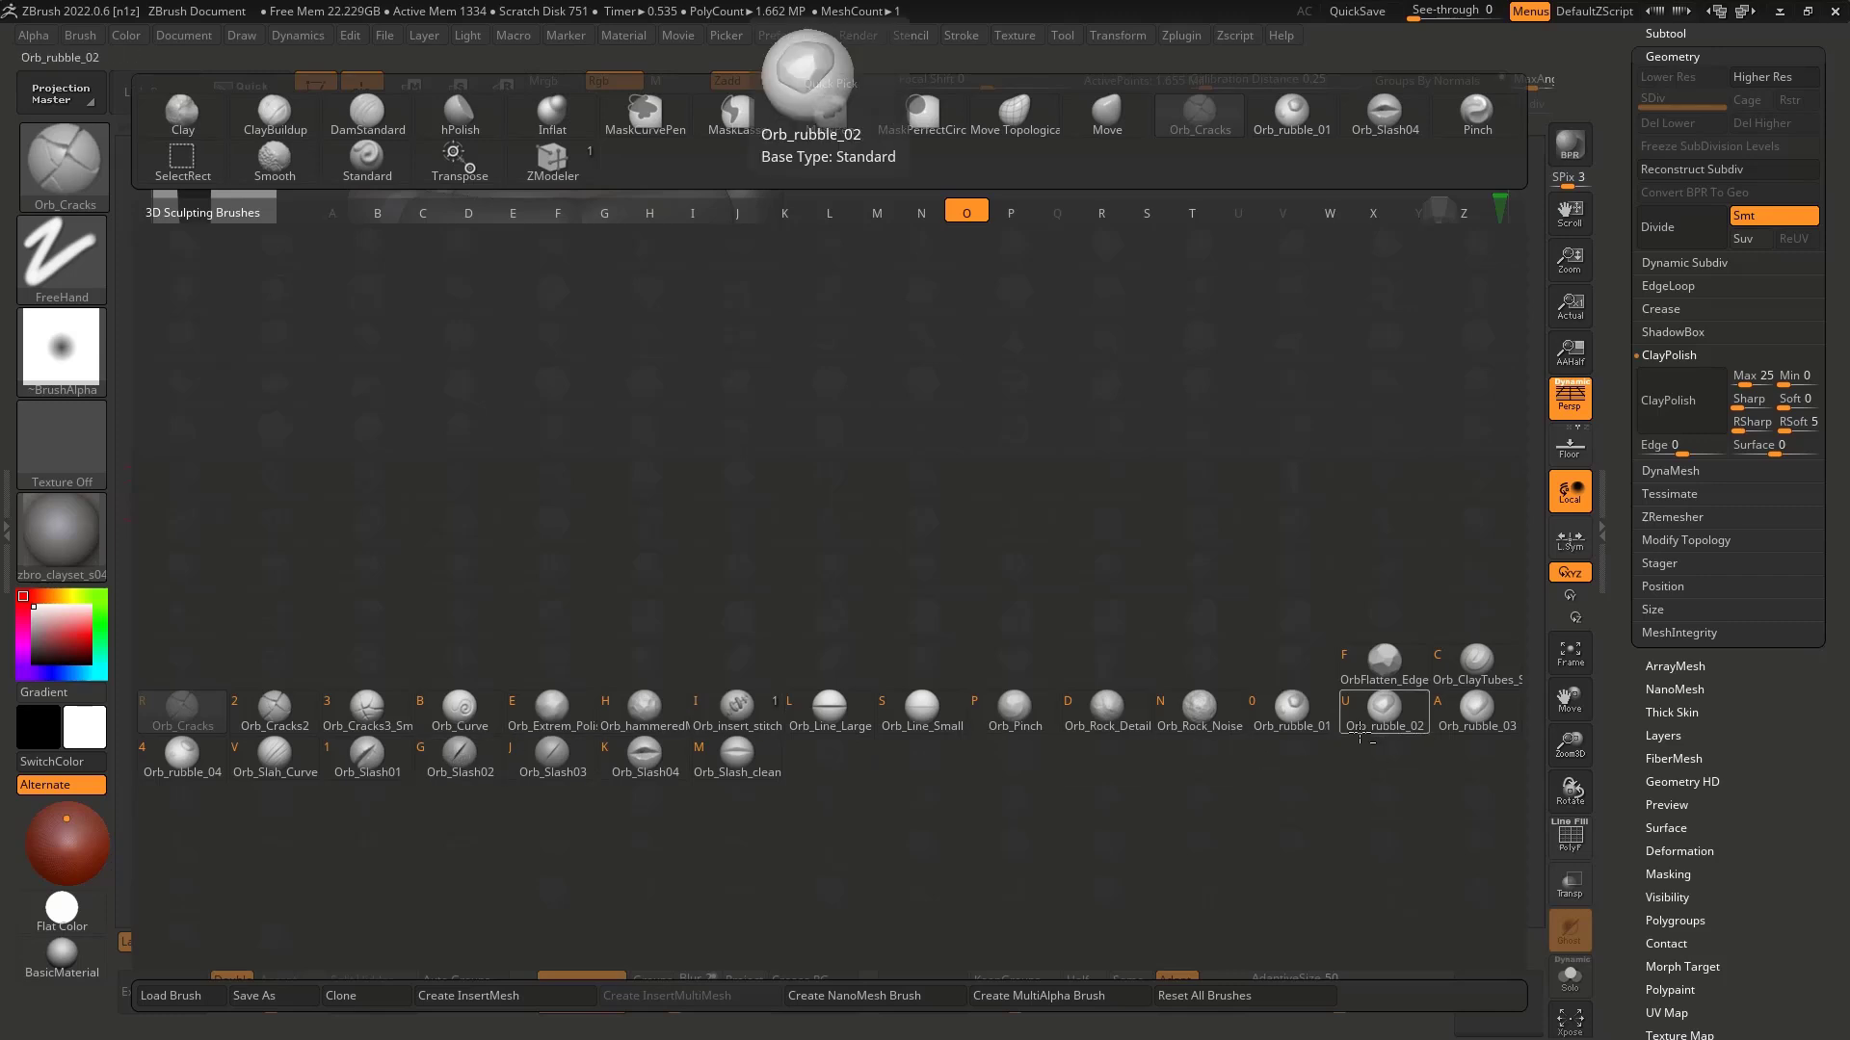
{"action": "left_click", "coordinate": [1383, 713]}
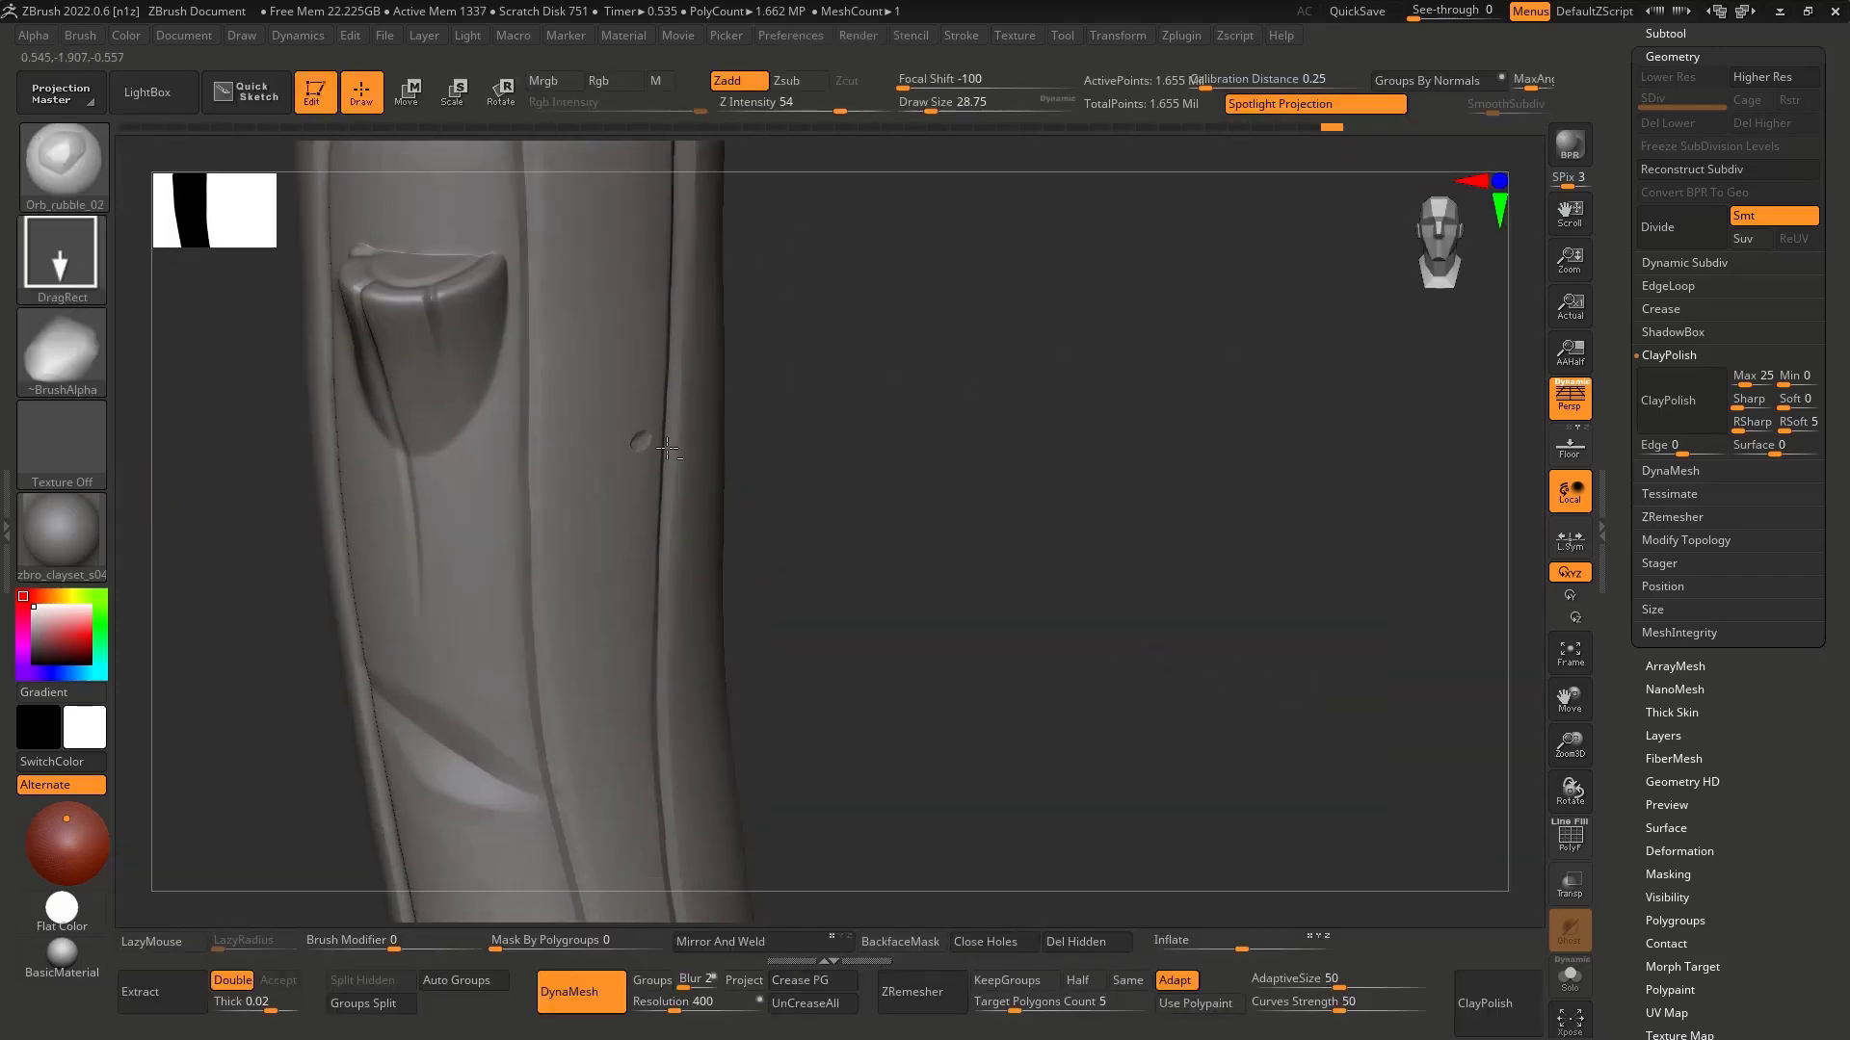
{"action": "mouse_move", "coordinate": [749, 526]}
{"action": "right_mouse_down", "text": "ctrl"}
{"action": "mouse_move", "coordinate": [668, 384]}
{"action": "mouse_move", "coordinate": [668, 558]}
{"action": "mouse_move", "coordinate": [661, 359]}
{"action": "mouse_move", "coordinate": [765, 417]}
{"action": "mouse_move", "coordinate": [593, 352]}
{"action": "right_mouse_up", "text": "ctrl"}
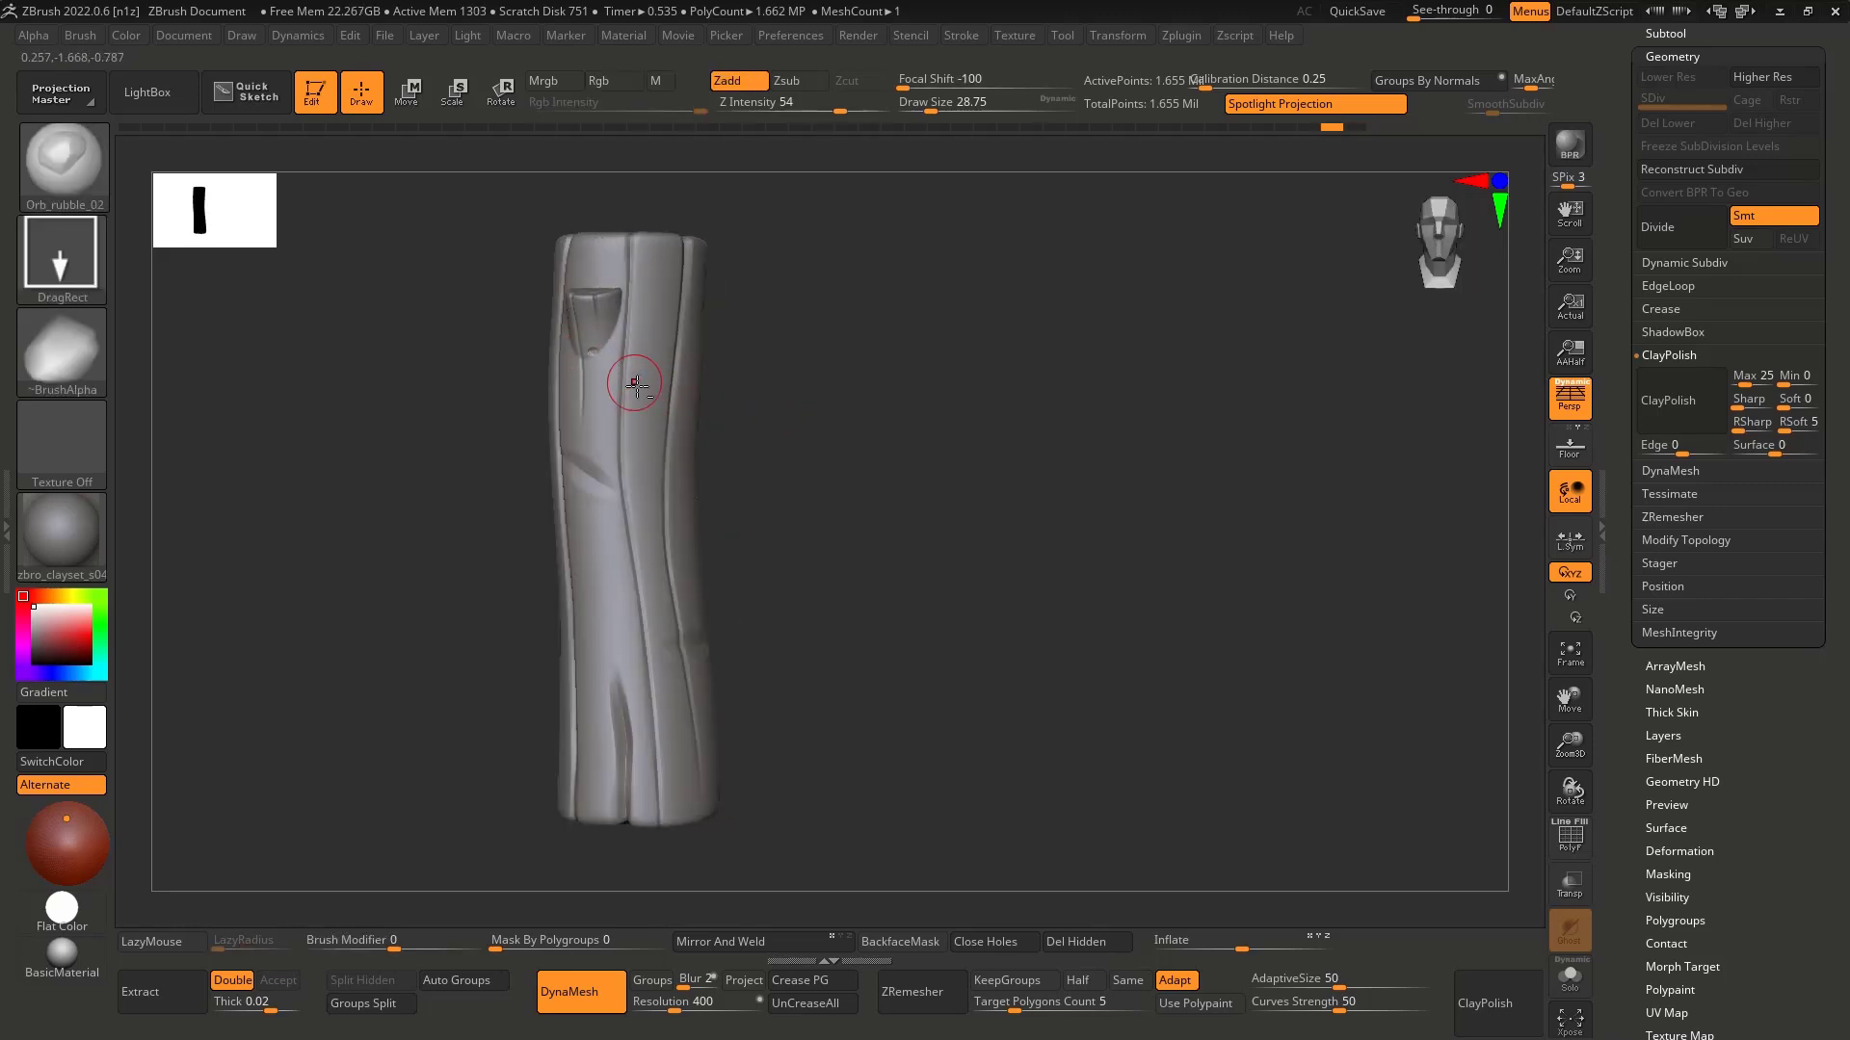
{"action": "left_click_drag", "start_coordinate": [653, 365], "coordinate": [658, 367]}
{"action": "mouse_move", "coordinate": [770, 409]}
{"action": "right_mouse_down"}
{"action": "mouse_move", "coordinate": [702, 437]}
{"action": "mouse_move", "coordinate": [664, 414]}
{"action": "right_mouse_up"}
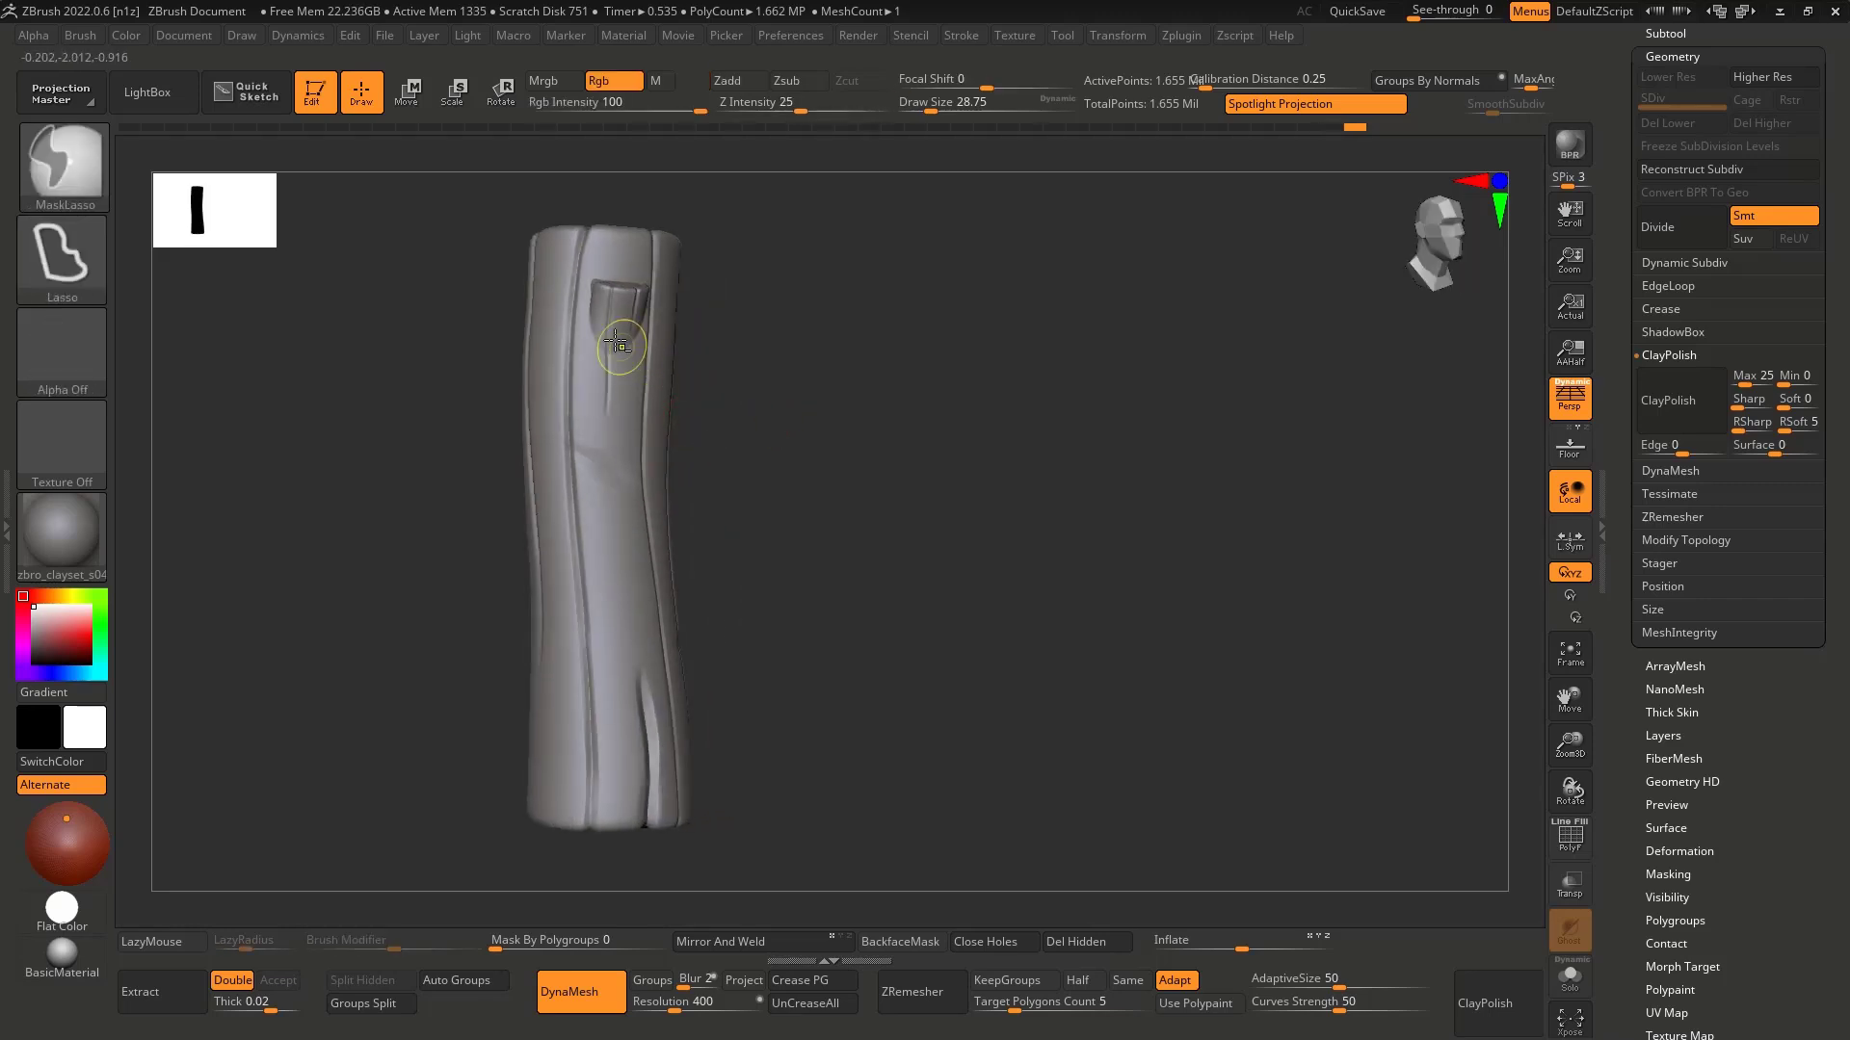
{"action": "key", "text": "ctrl+z"}
{"action": "left_click_drag", "start_coordinate": [599, 323], "coordinate": [651, 330]}
{"action": "right_click_drag", "start_coordinate": [786, 411], "coordinate": [695, 438]}
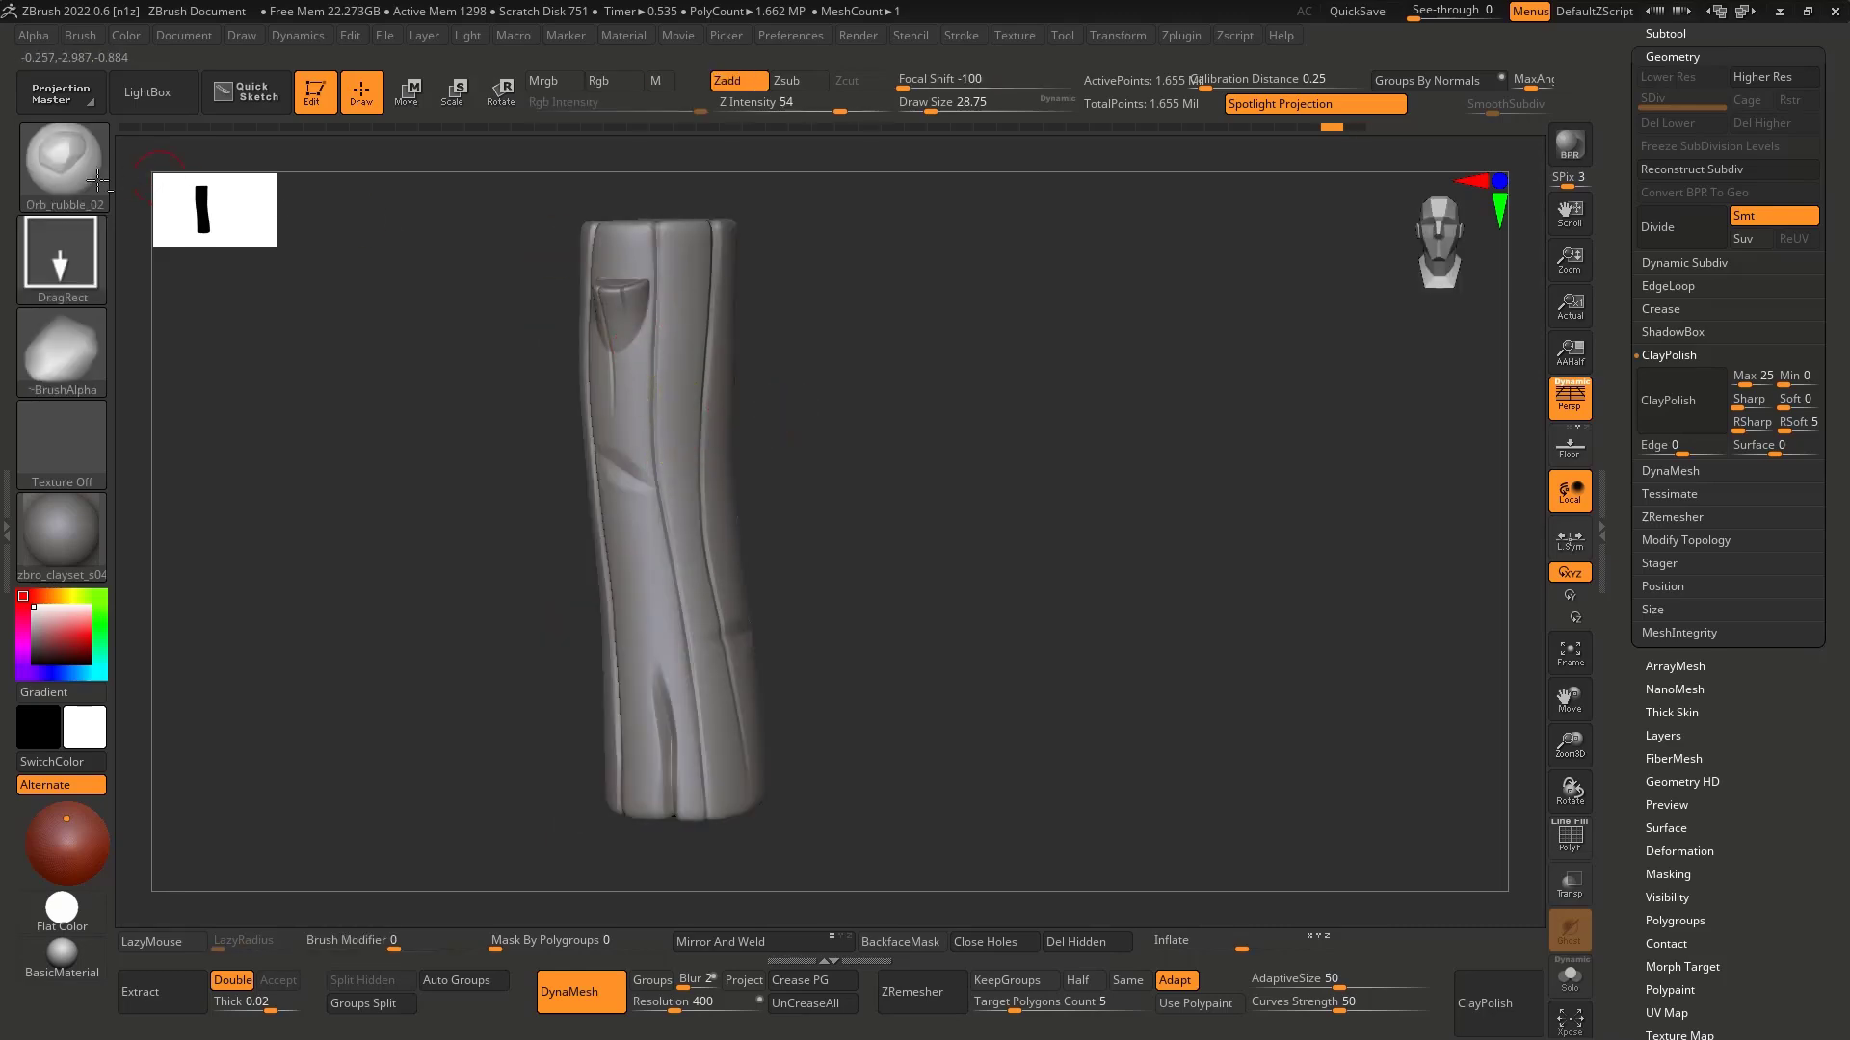
Step: Stamp small rubble dents around the trunk and on its cut ends with the Orb_rubble_01 brush at draw size 28.75
{"action": "key", "text": "b"}
{"action": "key", "text": "o"}
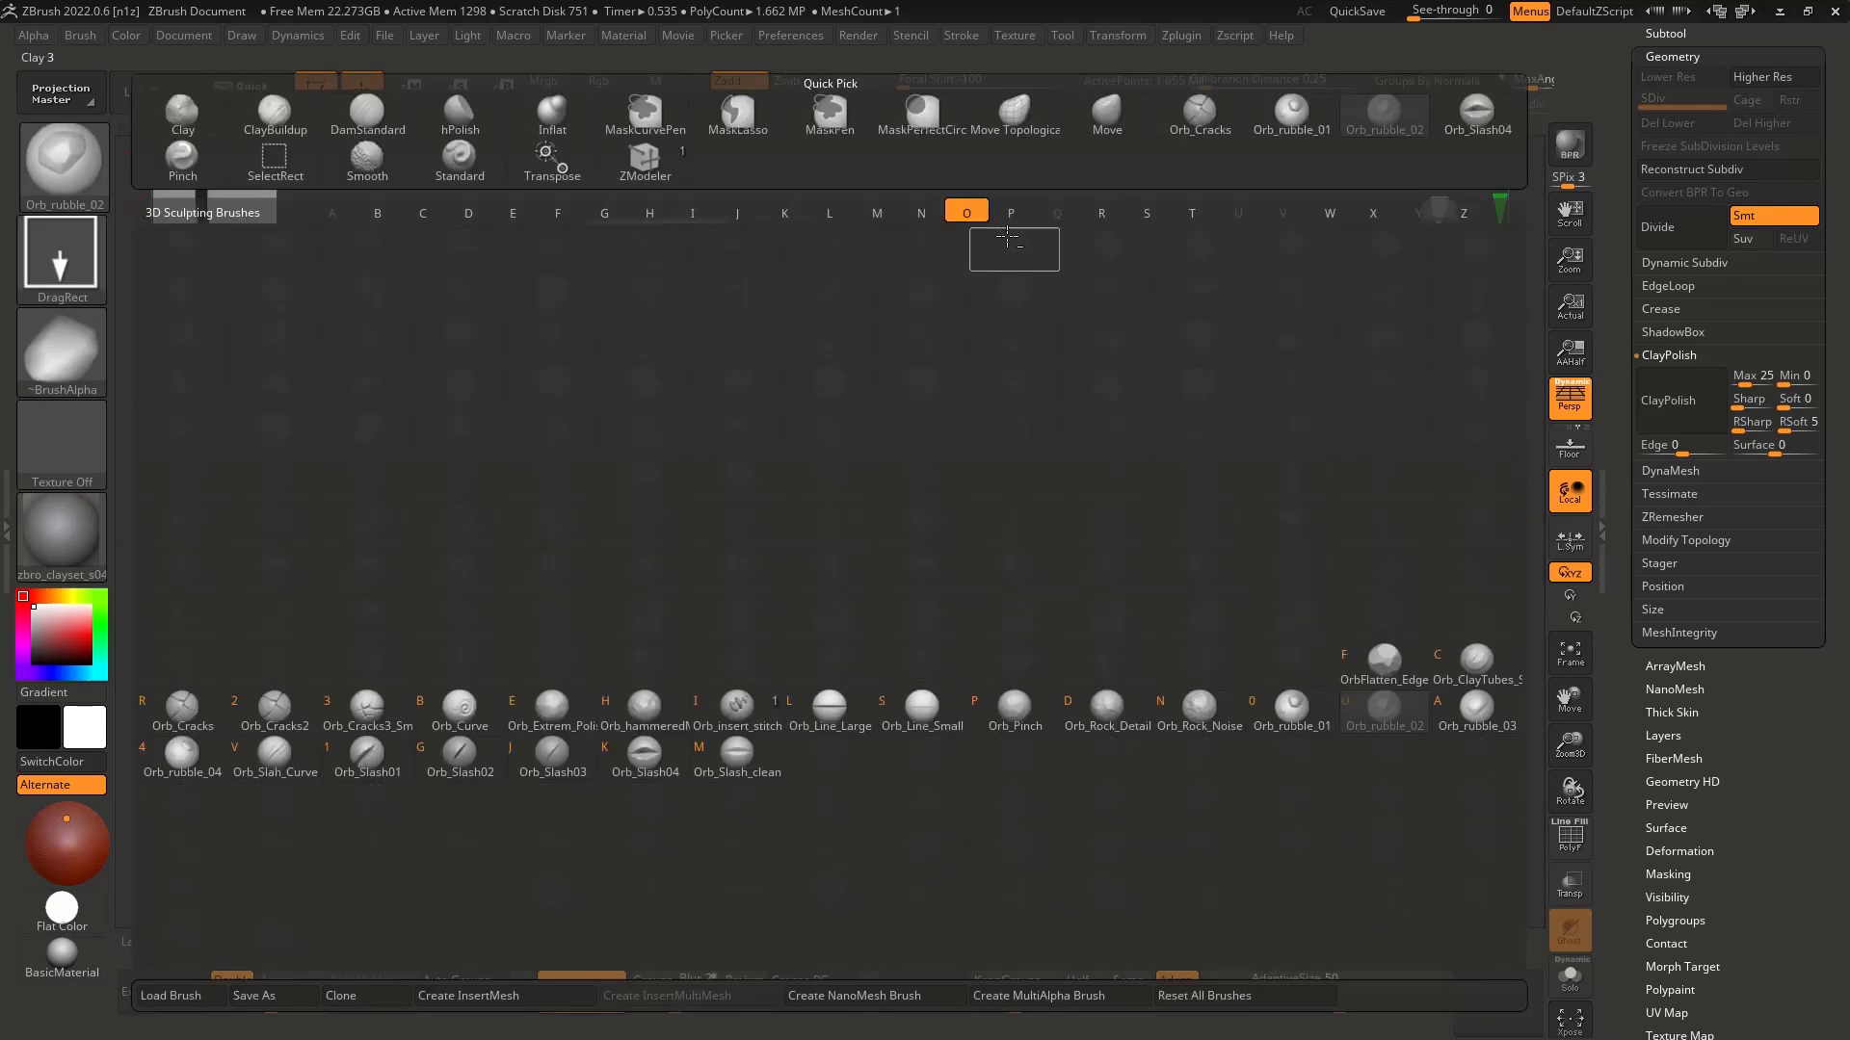
{"action": "left_click", "coordinate": [1330, 711]}
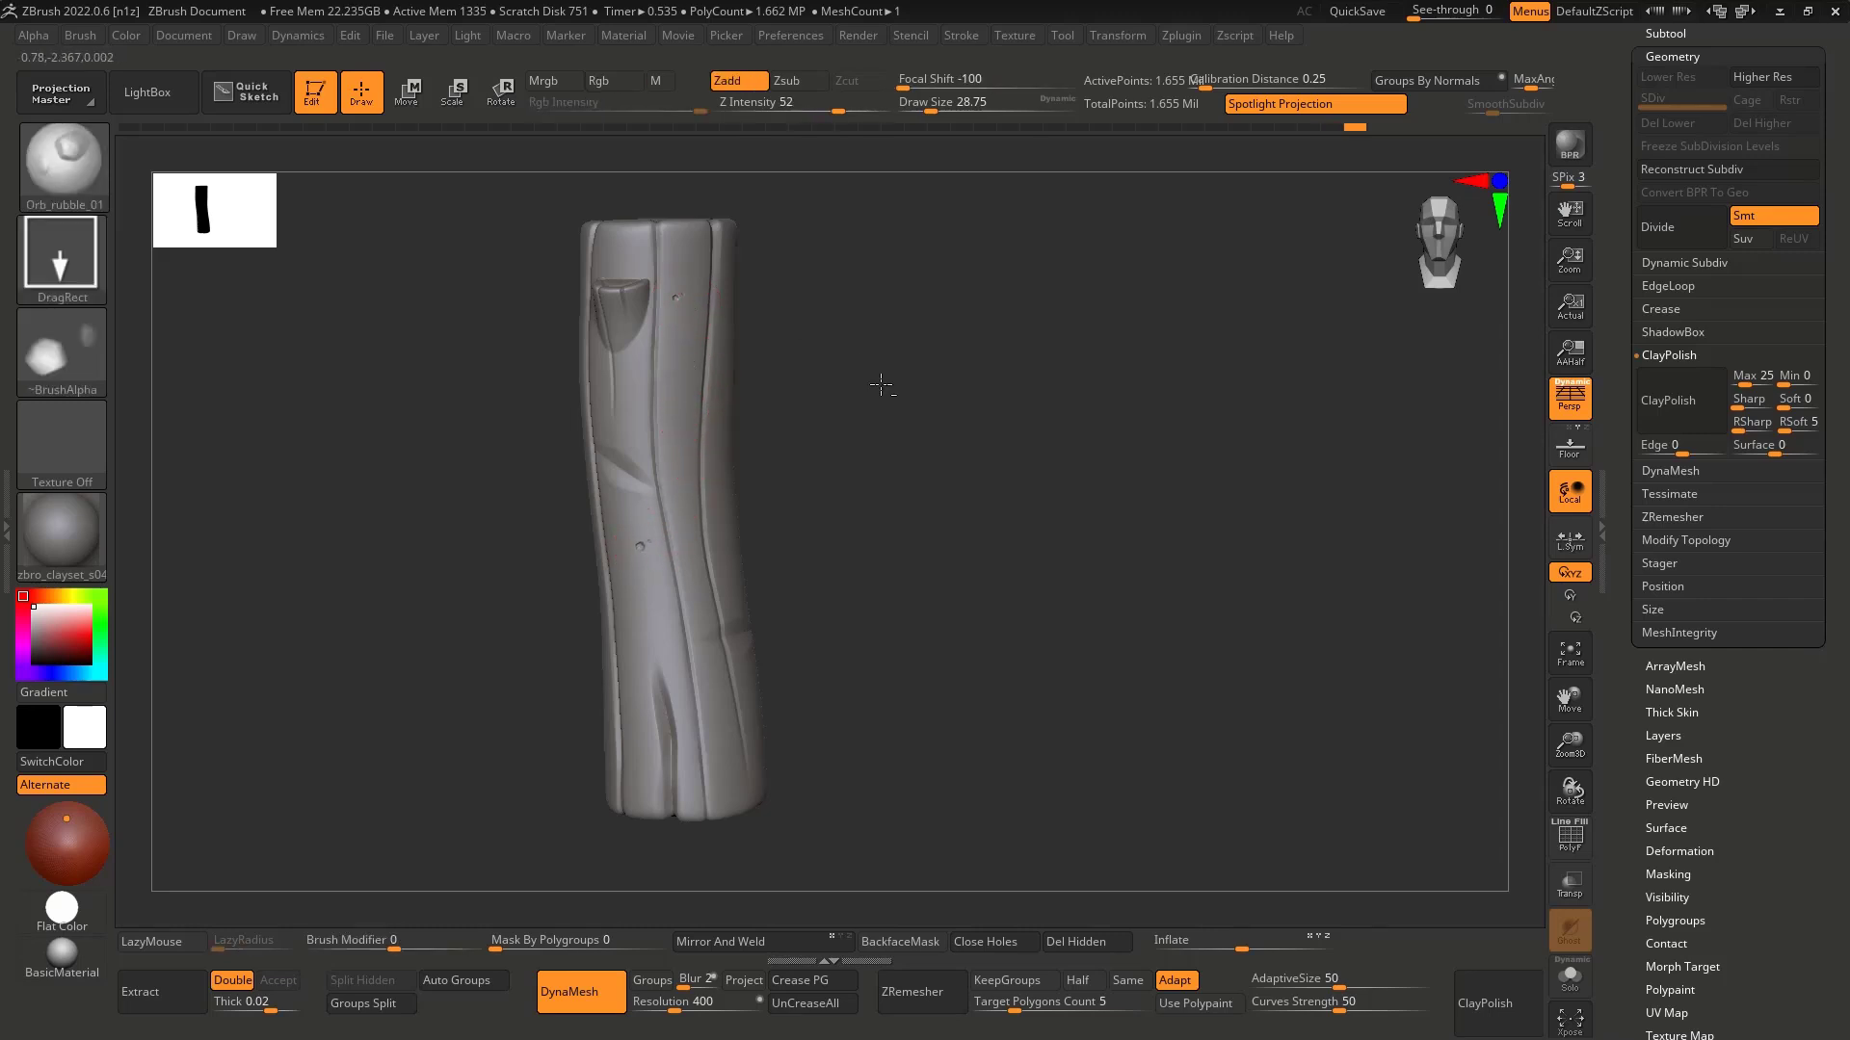
{"action": "left_click_drag", "start_coordinate": [881, 385], "coordinate": [820, 624]}
{"action": "mouse_move", "coordinate": [864, 727]}
{"action": "left_mouse_down"}
{"action": "mouse_move", "coordinate": [685, 542]}
{"action": "mouse_move", "coordinate": [639, 436]}
{"action": "left_mouse_up"}
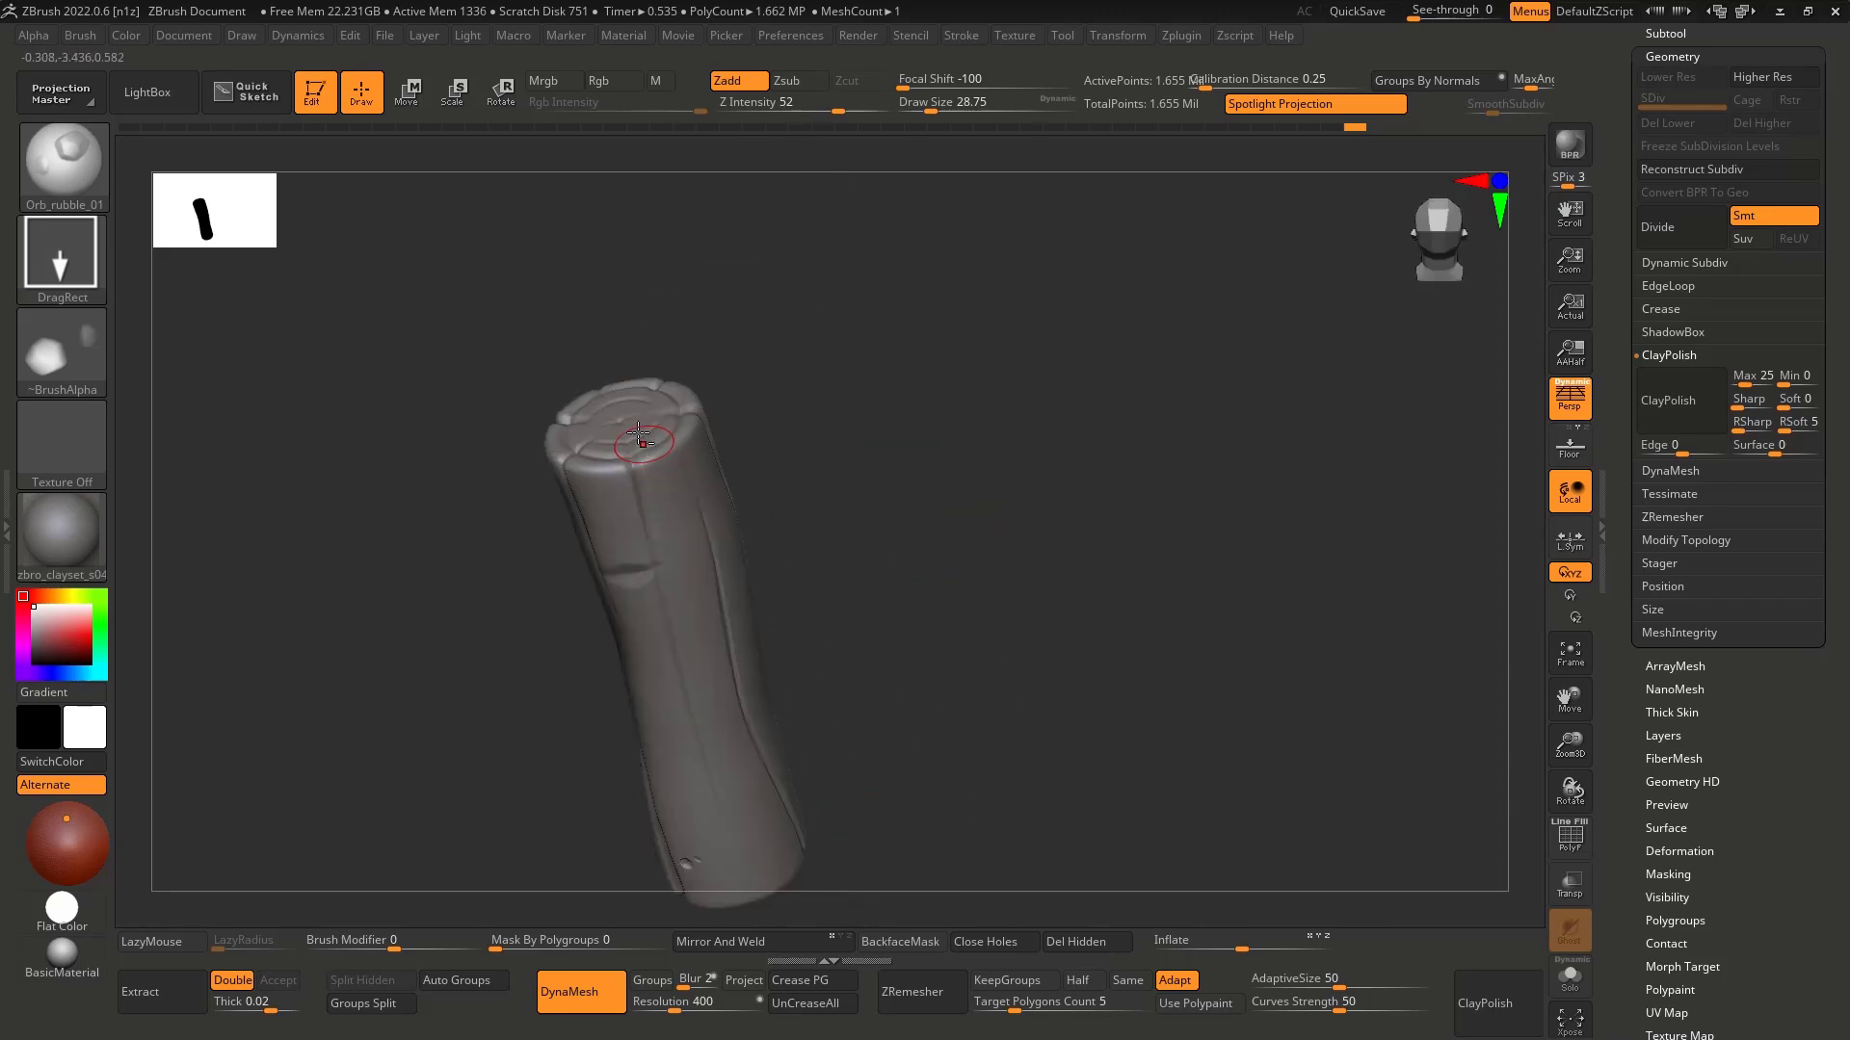
{"action": "left_click_drag", "start_coordinate": [762, 517], "coordinate": [771, 623]}
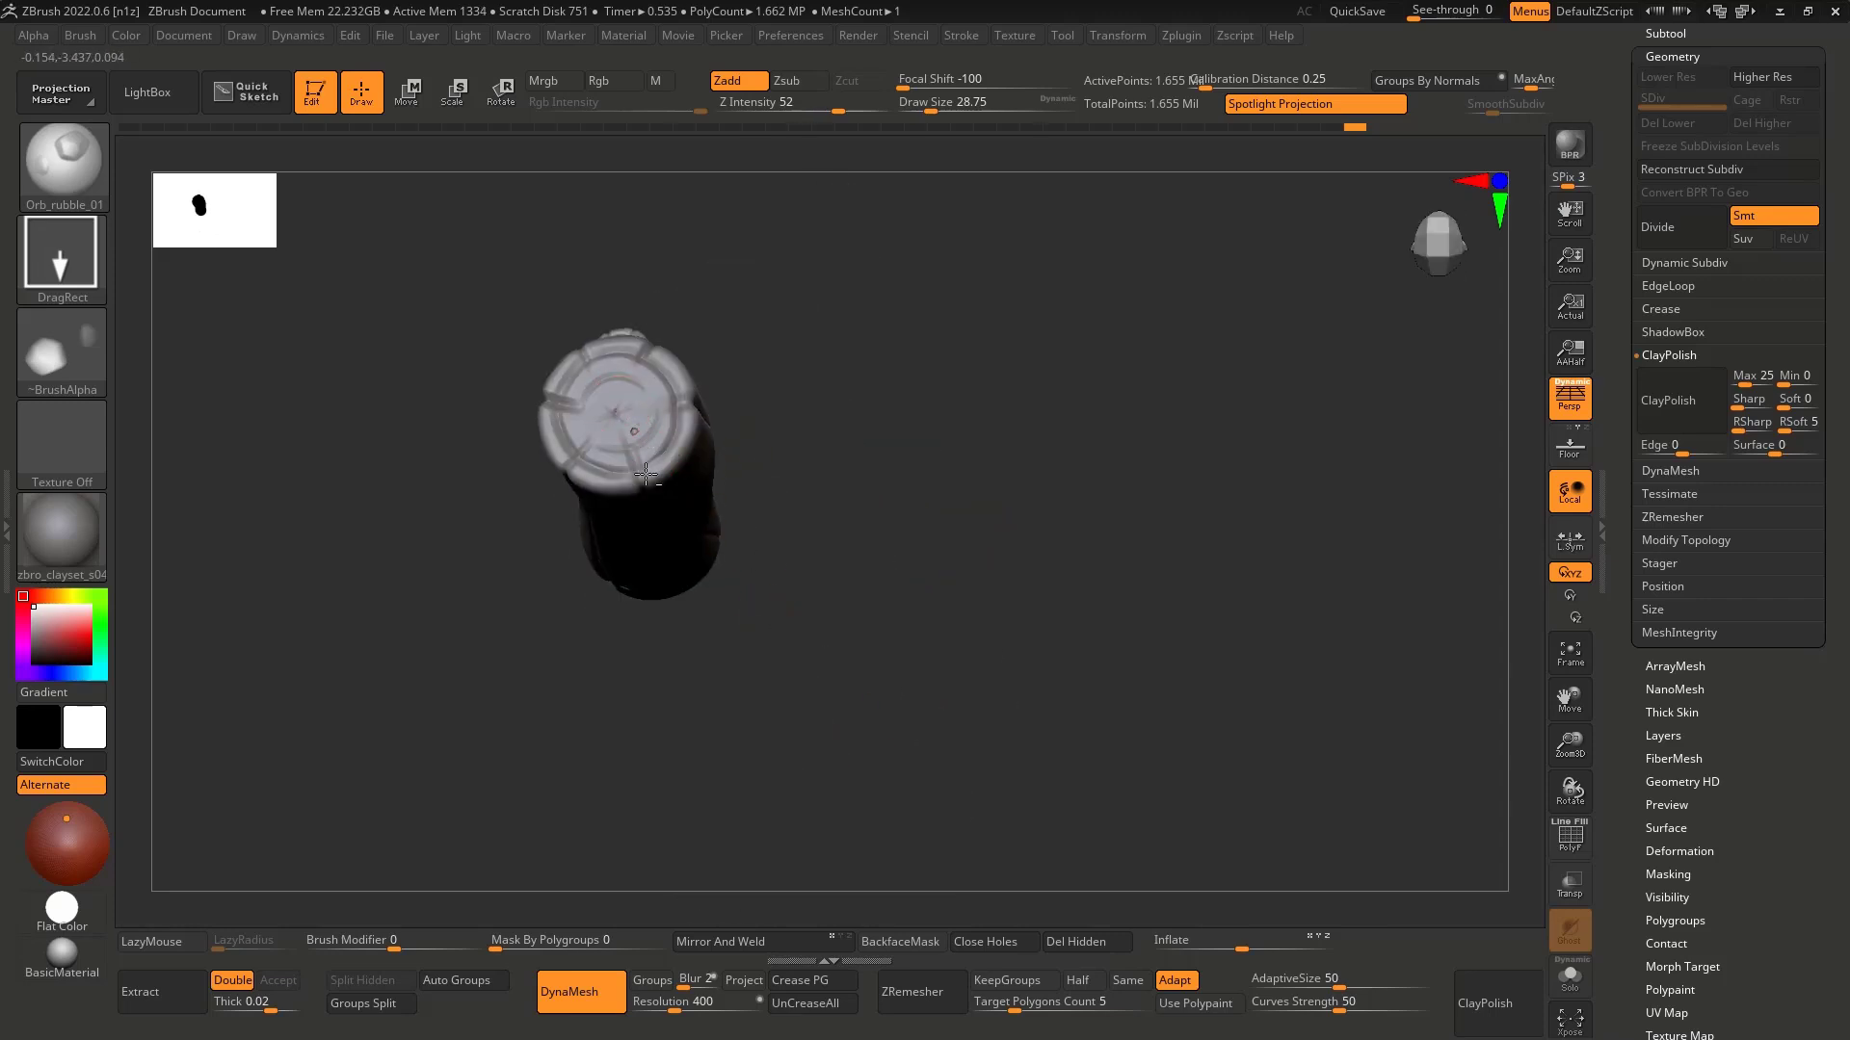
{"action": "mouse_move", "coordinate": [646, 474]}
{"action": "left_mouse_down"}
{"action": "mouse_move", "coordinate": [674, 501]}
{"action": "mouse_move", "coordinate": [615, 488]}
{"action": "left_mouse_up"}
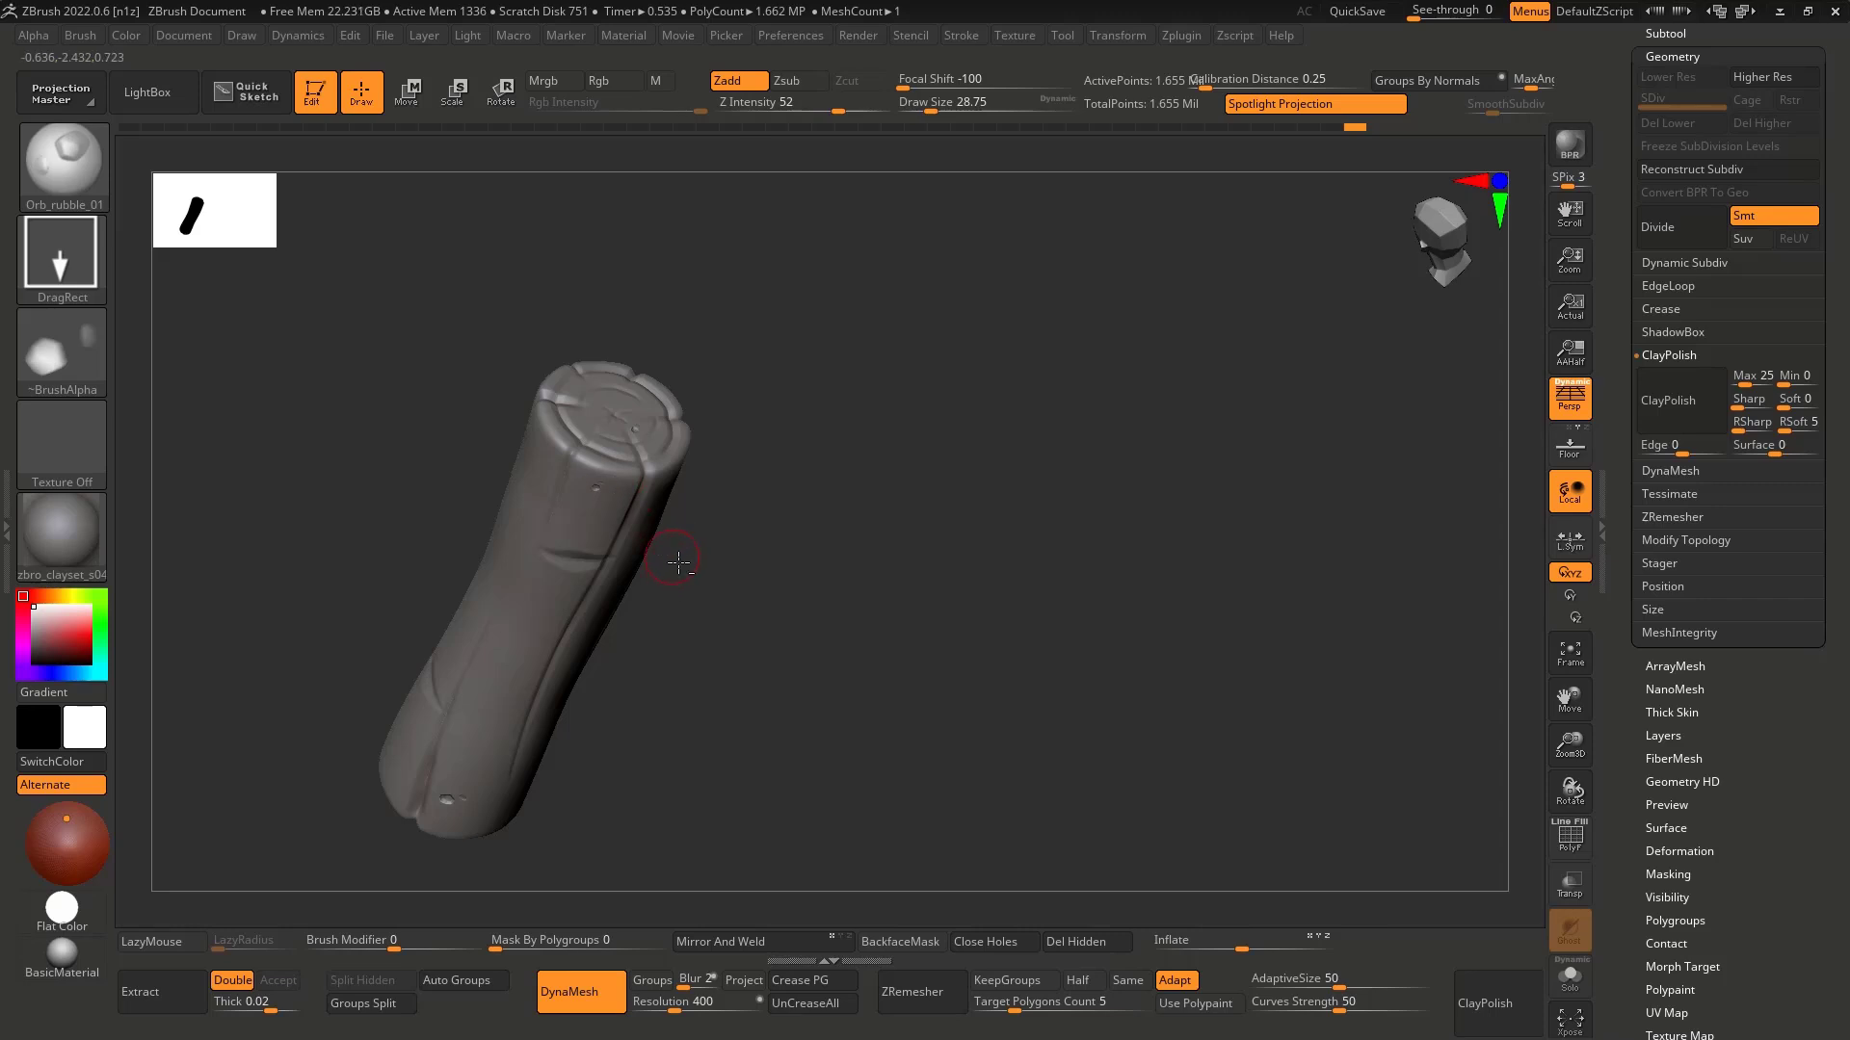
{"action": "mouse_move", "coordinate": [678, 561]}
{"action": "left_mouse_down"}
{"action": "mouse_move", "coordinate": [755, 437]}
{"action": "mouse_move", "coordinate": [501, 626]}
{"action": "mouse_move", "coordinate": [621, 670]}
{"action": "mouse_move", "coordinate": [685, 664]}
{"action": "left_mouse_up"}
{"action": "left_click_drag", "start_coordinate": [586, 610], "coordinate": [665, 627]}
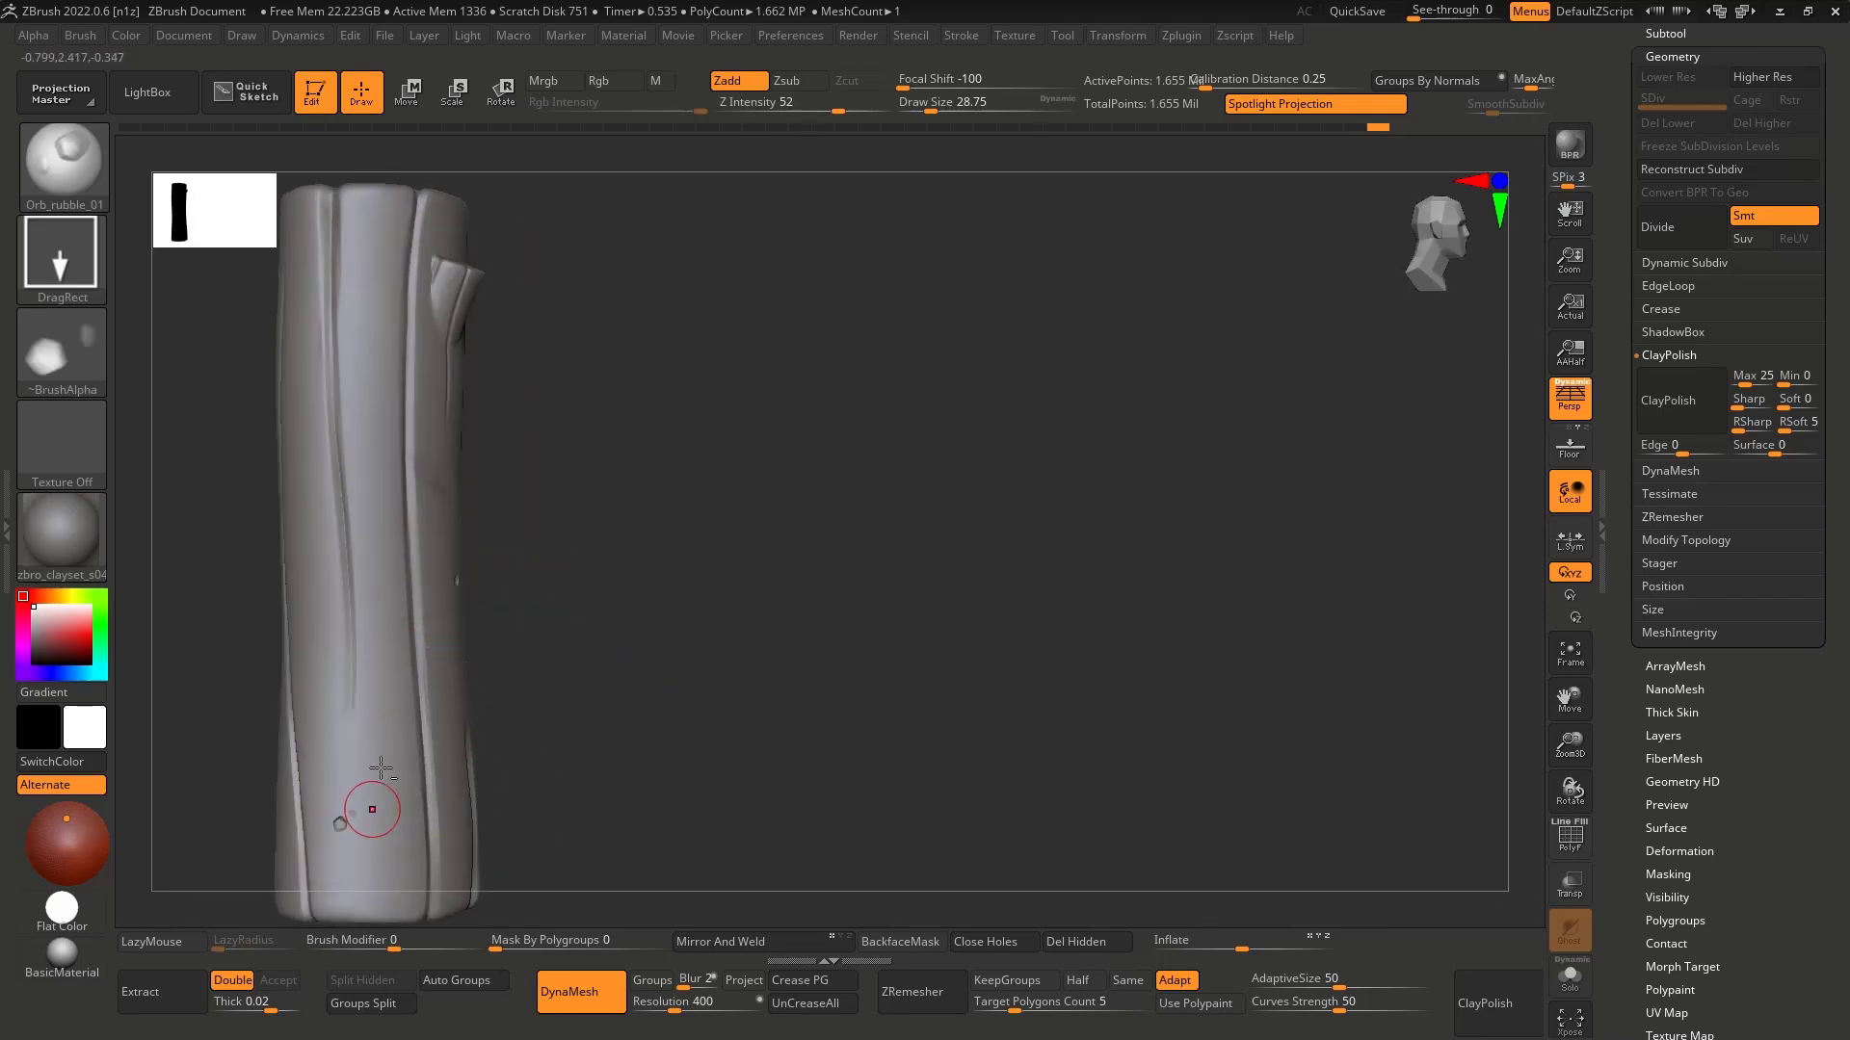
{"action": "mouse_move", "coordinate": [529, 698]}
{"action": "left_mouse_down"}
{"action": "mouse_move", "coordinate": [516, 571]}
{"action": "mouse_move", "coordinate": [211, 439]}
{"action": "left_mouse_up"}
Step: Carve fine star-shaped cracks radiating from the center of the log's upper cut end with Orb_Cracks at draw size about 25
{"action": "right_click_drag", "start_coordinate": [379, 541], "coordinate": [424, 405]}
{"action": "mouse_move", "coordinate": [713, 463]}
{"action": "right_mouse_down", "text": "shift"}
{"action": "mouse_move", "coordinate": [802, 476]}
{"action": "mouse_move", "coordinate": [966, 566]}
{"action": "mouse_move", "coordinate": [777, 540]}
{"action": "mouse_move", "coordinate": [582, 668]}
{"action": "mouse_move", "coordinate": [563, 482]}
{"action": "mouse_move", "coordinate": [673, 586]}
{"action": "right_mouse_up", "text": "shift"}
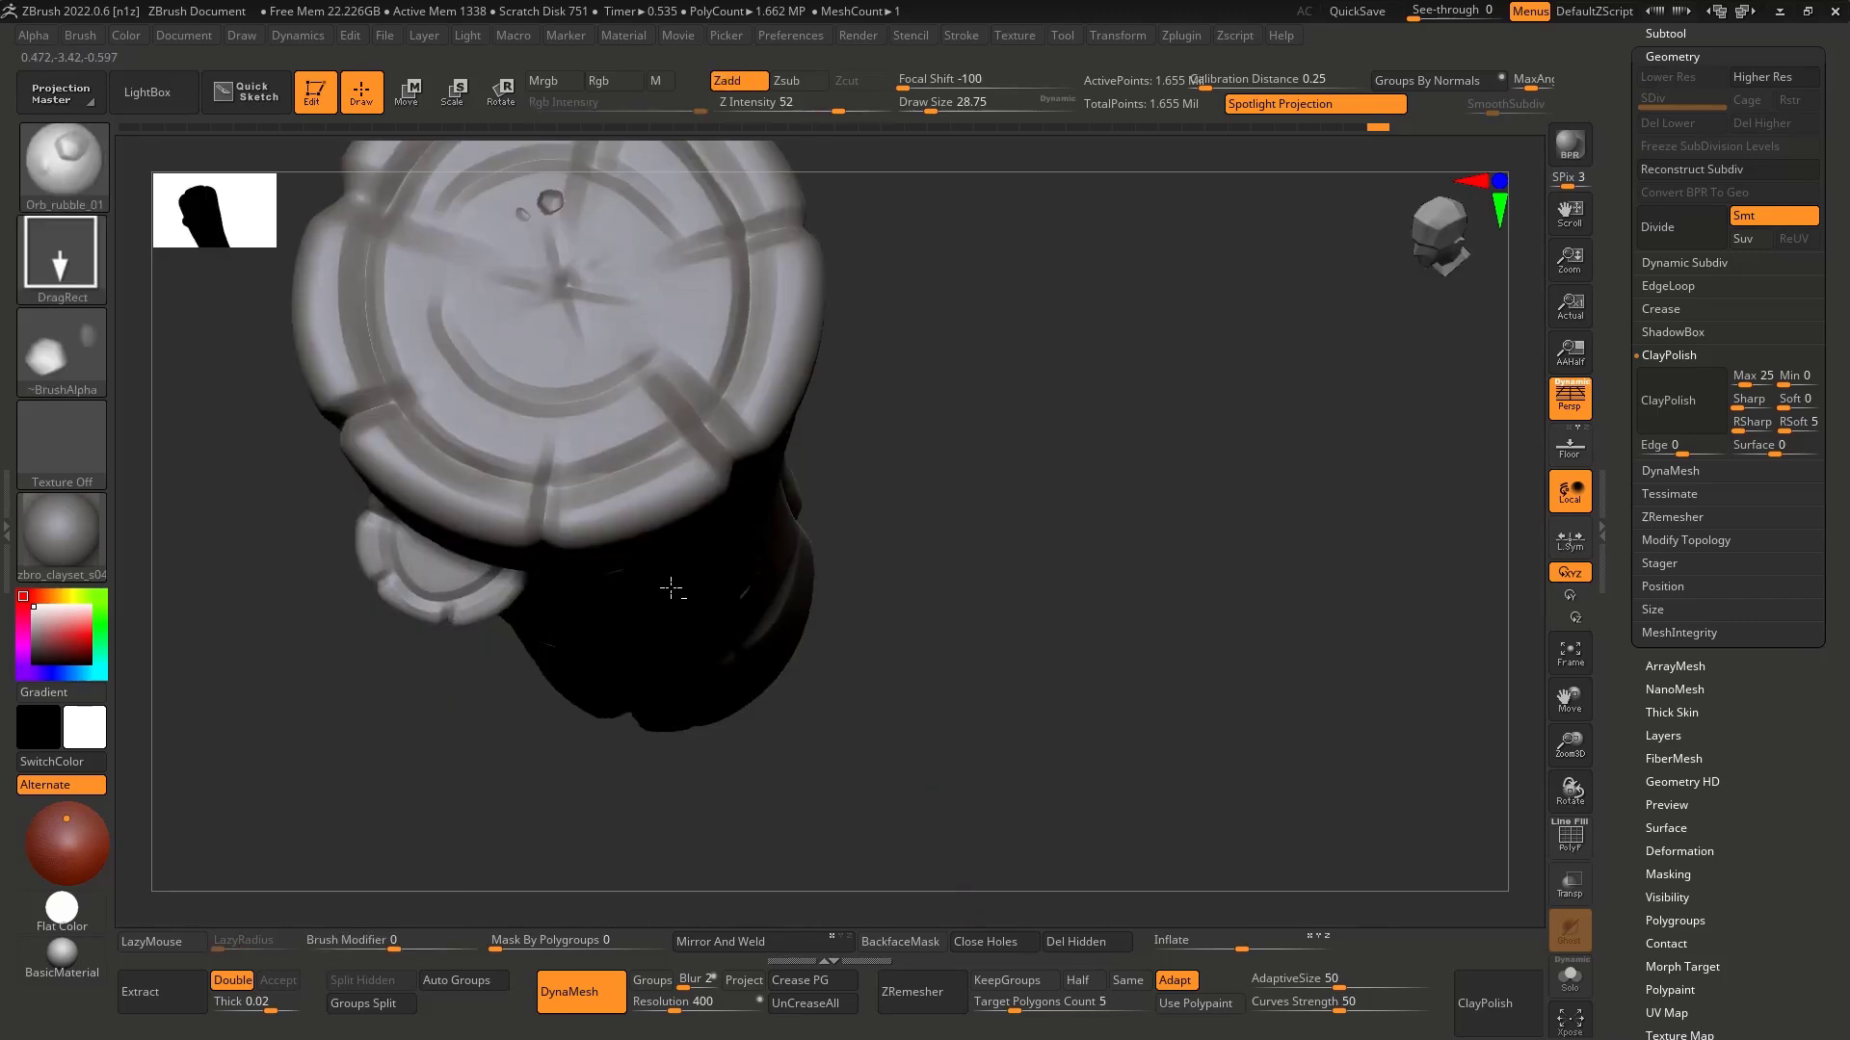
{"action": "right_click_drag", "start_coordinate": [684, 400], "coordinate": [707, 564], "text": "alt"}
{"action": "key", "text": "2"}
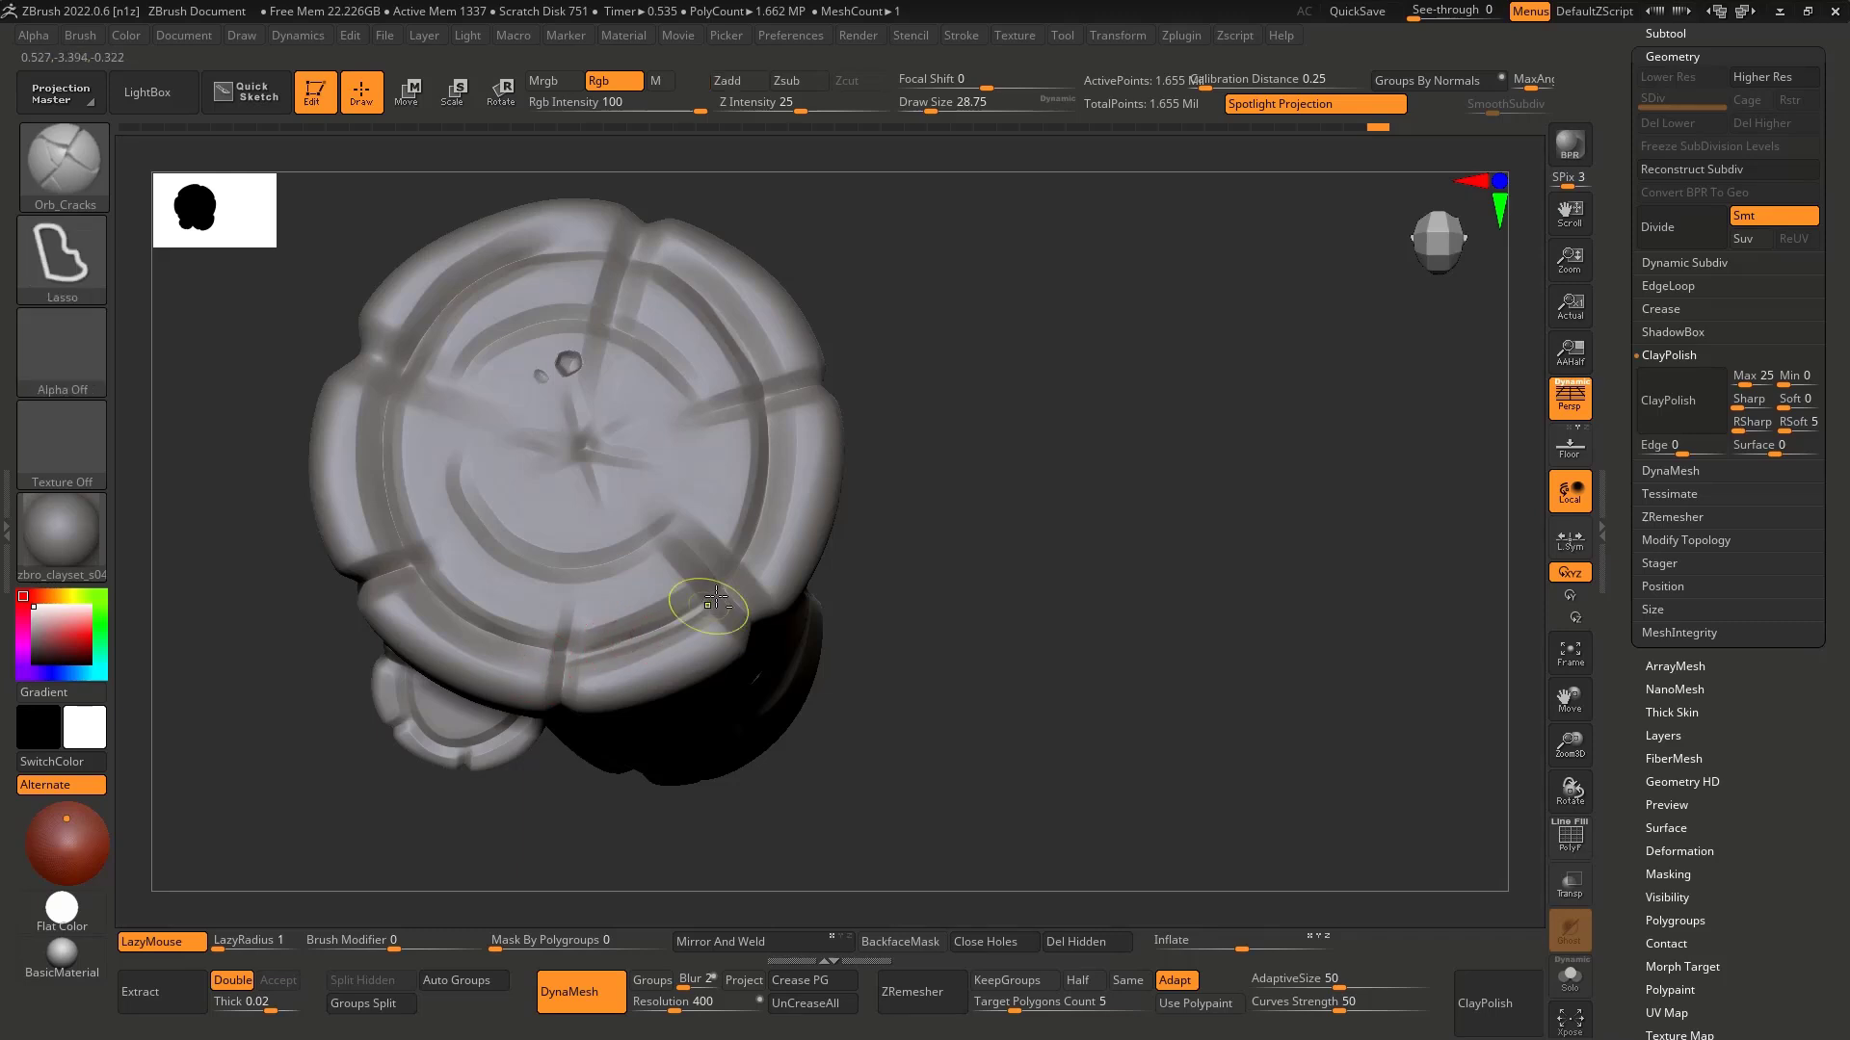
{"action": "right_click_drag", "start_coordinate": [659, 611], "coordinate": [550, 700]}
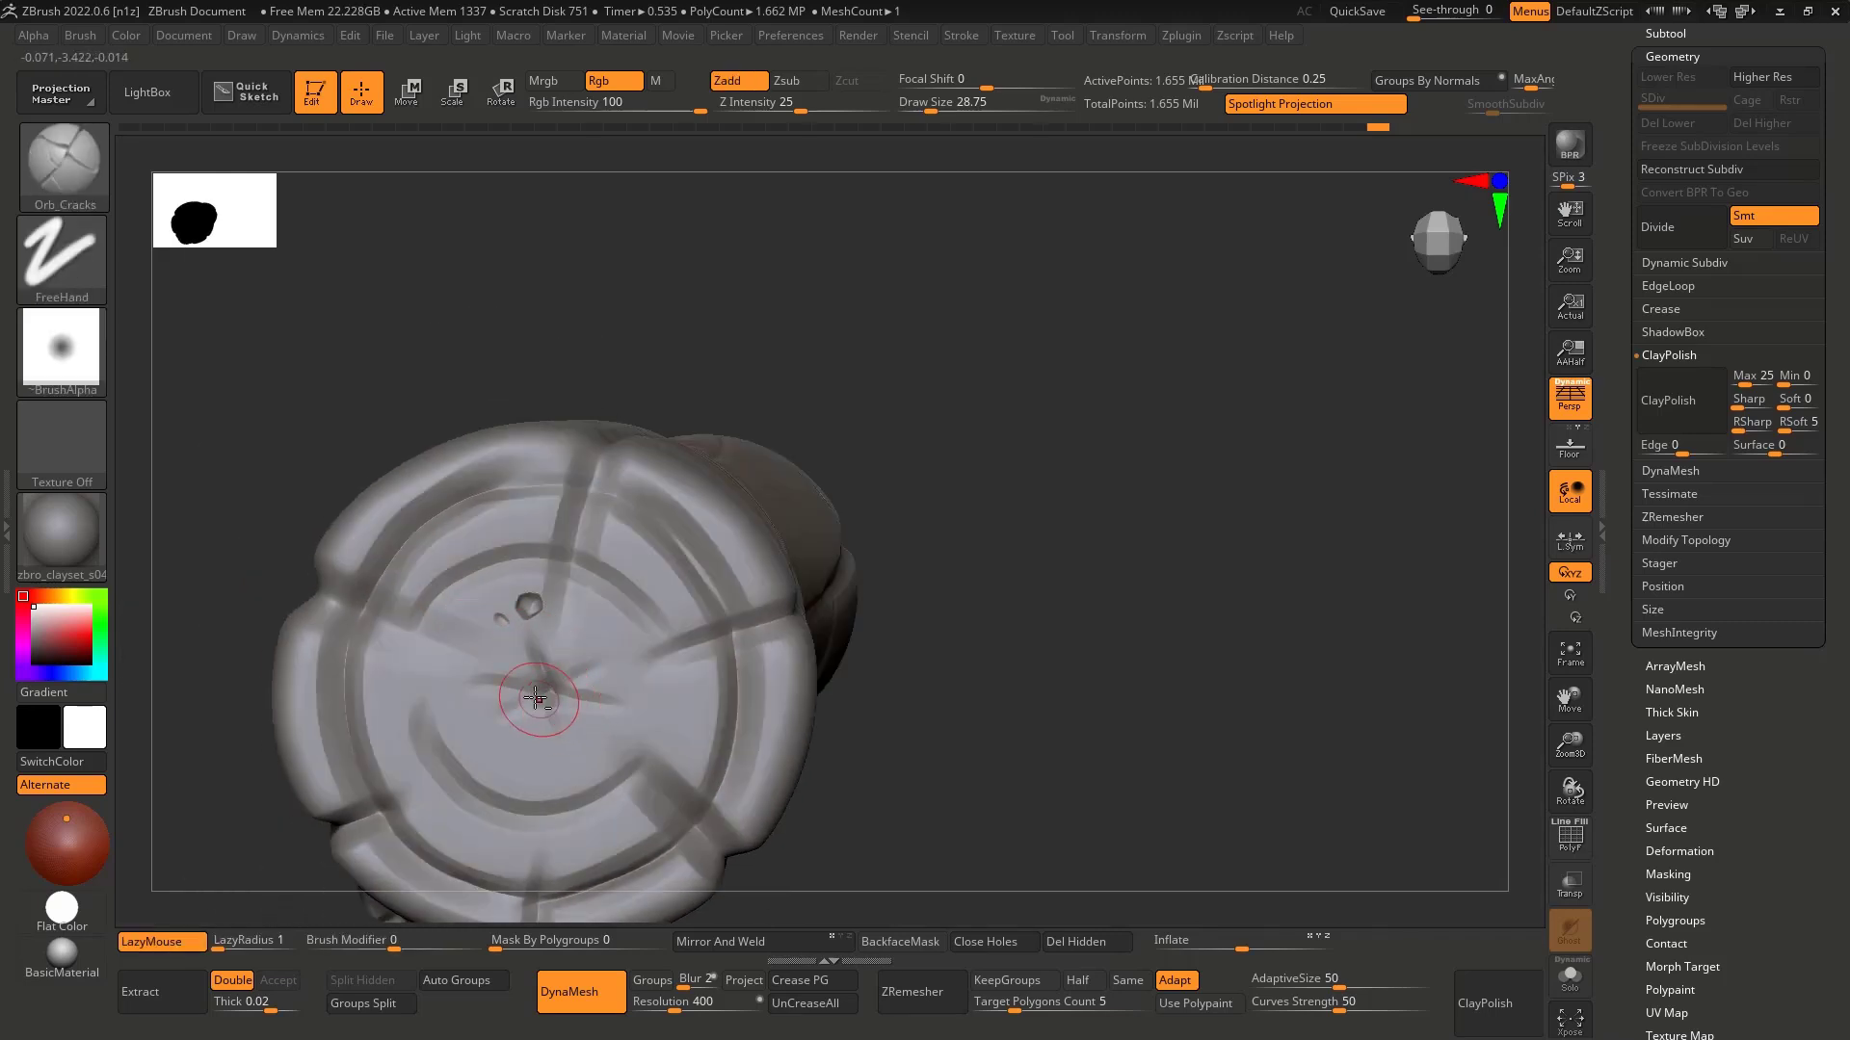
{"action": "mouse_move", "coordinate": [631, 702]}
{"action": "left_mouse_down"}
{"action": "mouse_move", "coordinate": [492, 687]}
{"action": "mouse_move", "coordinate": [613, 698]}
{"action": "left_mouse_up"}
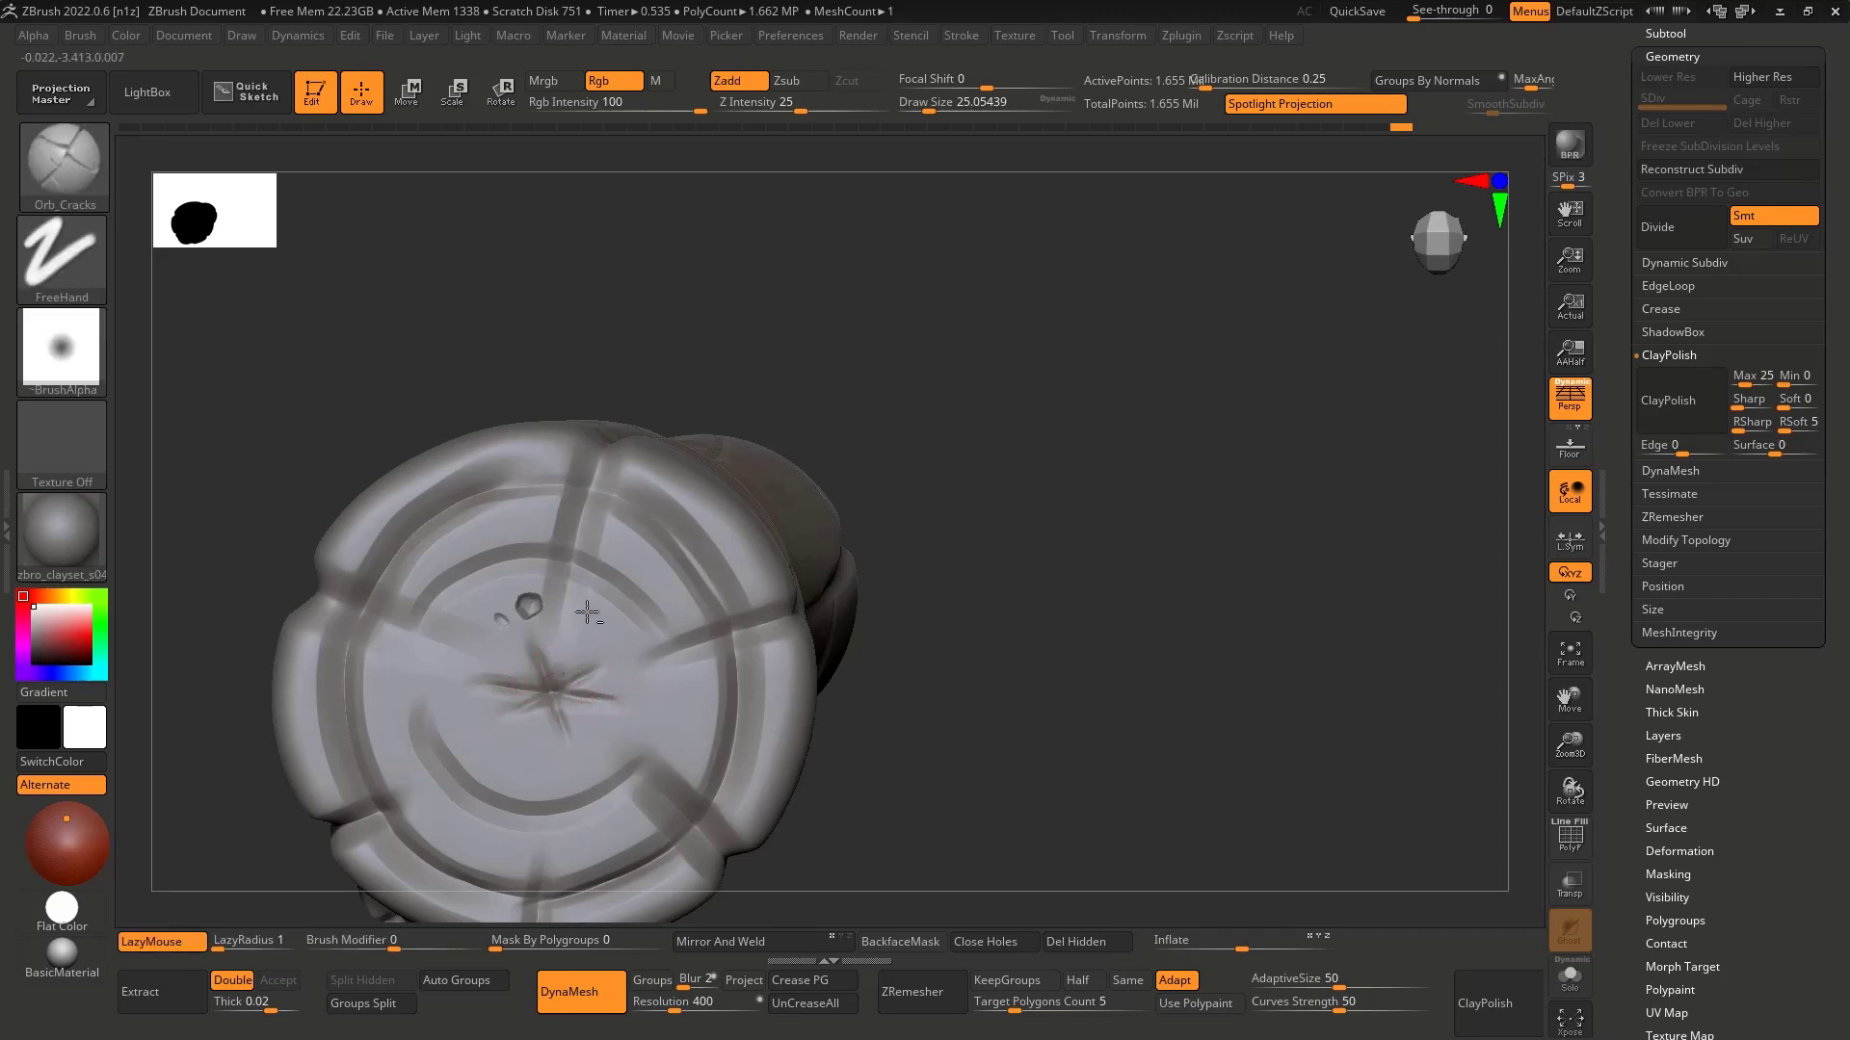
Step: Carve small radiating cracks at the center of the log's lower cut end with the Orb_Cracks brush
{"action": "right_click_drag", "start_coordinate": [455, 651], "coordinate": [549, 458], "text": "alt"}
{"action": "right_click_drag", "start_coordinate": [549, 632], "coordinate": [571, 515]}
{"action": "right_click_drag", "start_coordinate": [453, 705], "coordinate": [488, 611], "text": "alt"}
{"action": "right_click_drag", "start_coordinate": [521, 370], "coordinate": [546, 481]}
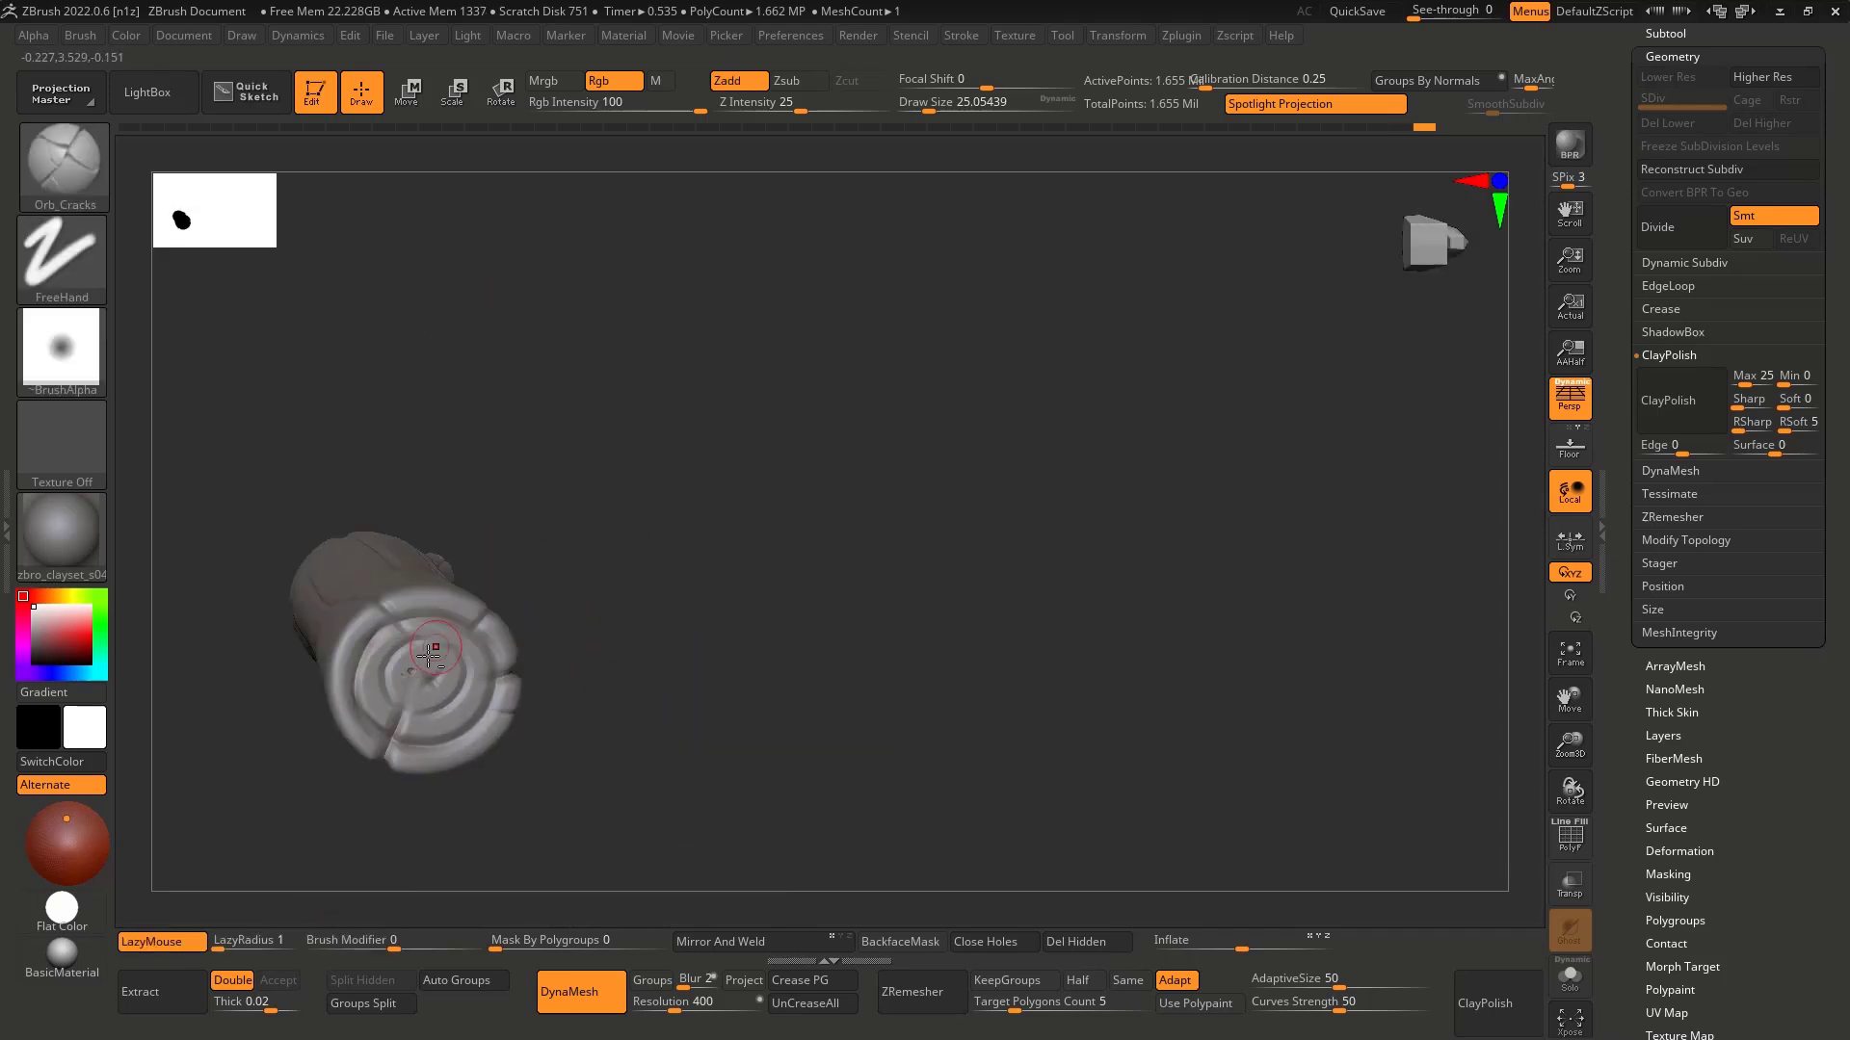
{"action": "right_click_drag", "start_coordinate": [429, 658], "coordinate": [452, 754], "text": "ctrl"}
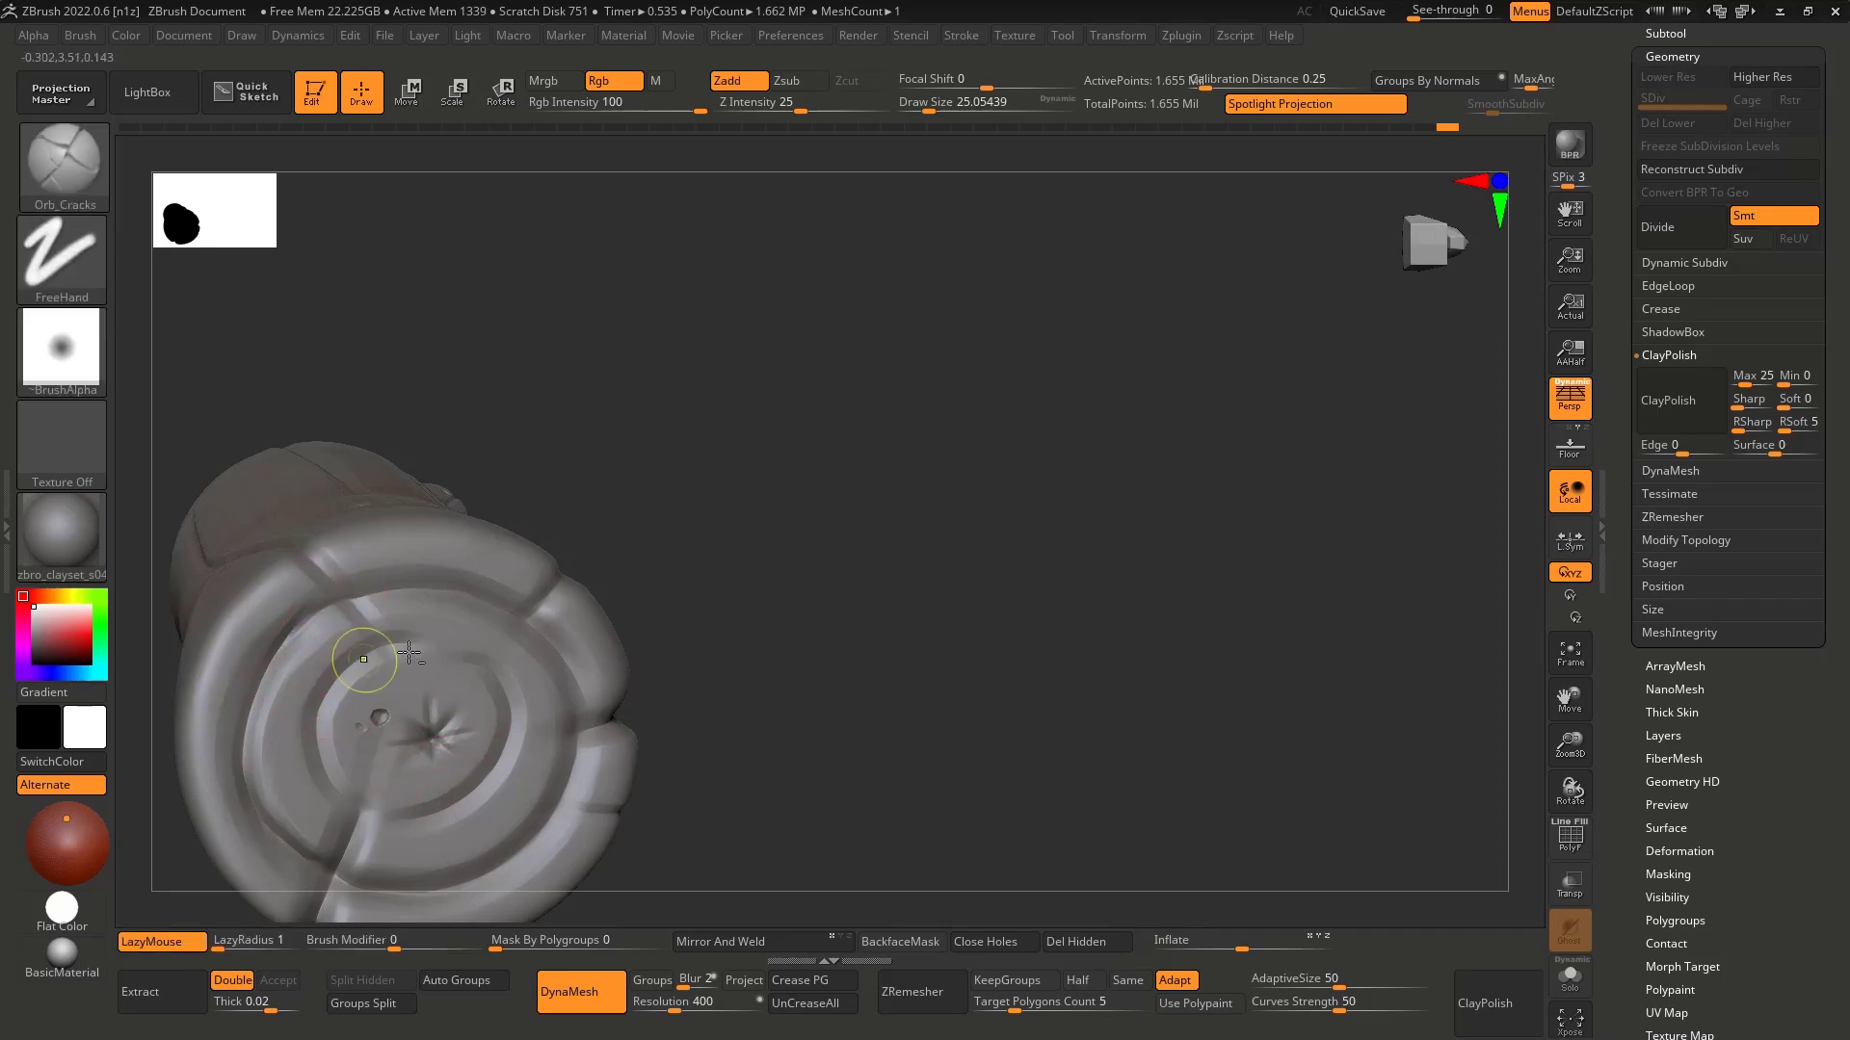
{"action": "right_click_drag", "start_coordinate": [408, 652], "coordinate": [472, 453], "text": "ctrl"}
{"action": "mouse_move", "coordinate": [509, 587]}
{"action": "right_mouse_down", "text": "alt"}
{"action": "mouse_move", "coordinate": [616, 735]}
{"action": "mouse_move", "coordinate": [554, 616]}
{"action": "right_mouse_up", "text": "alt"}
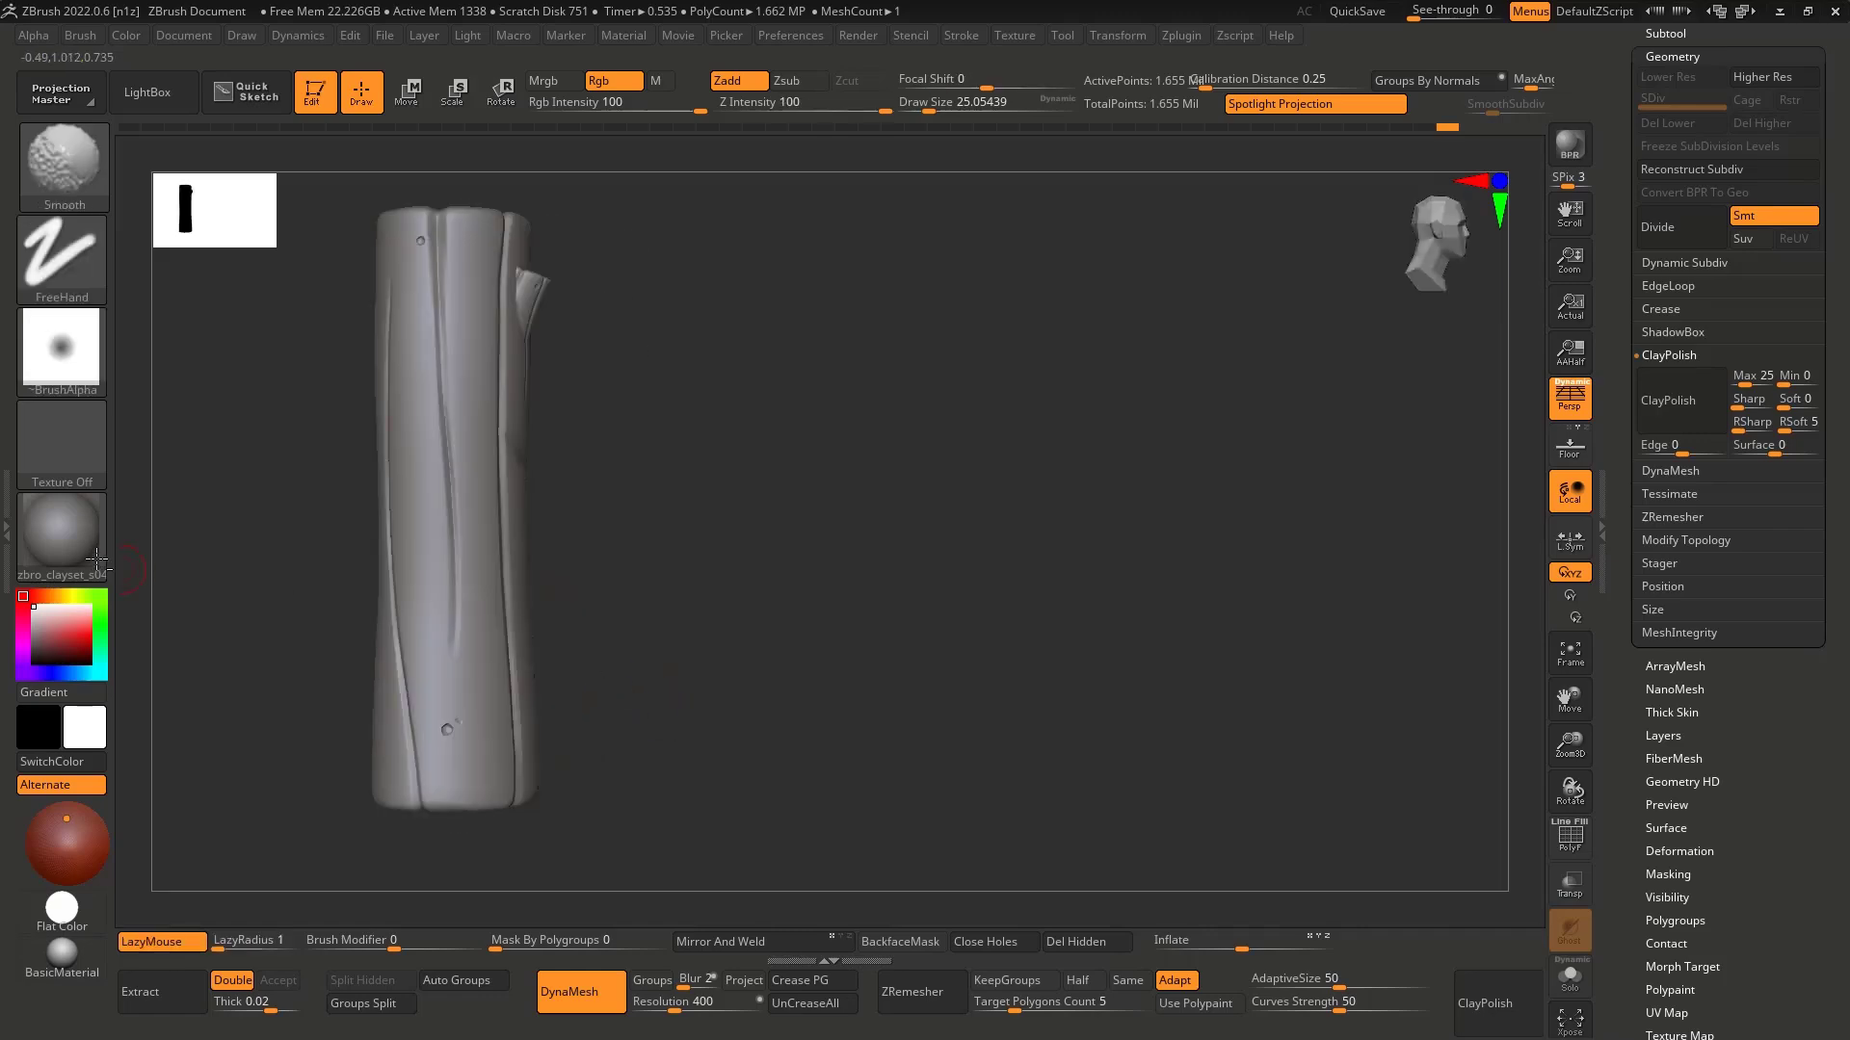
Step: Preview the log in the MatCap Red Wax material and restore the zbro_clayset_s04 material
{"action": "left_click", "coordinate": [96, 559]}
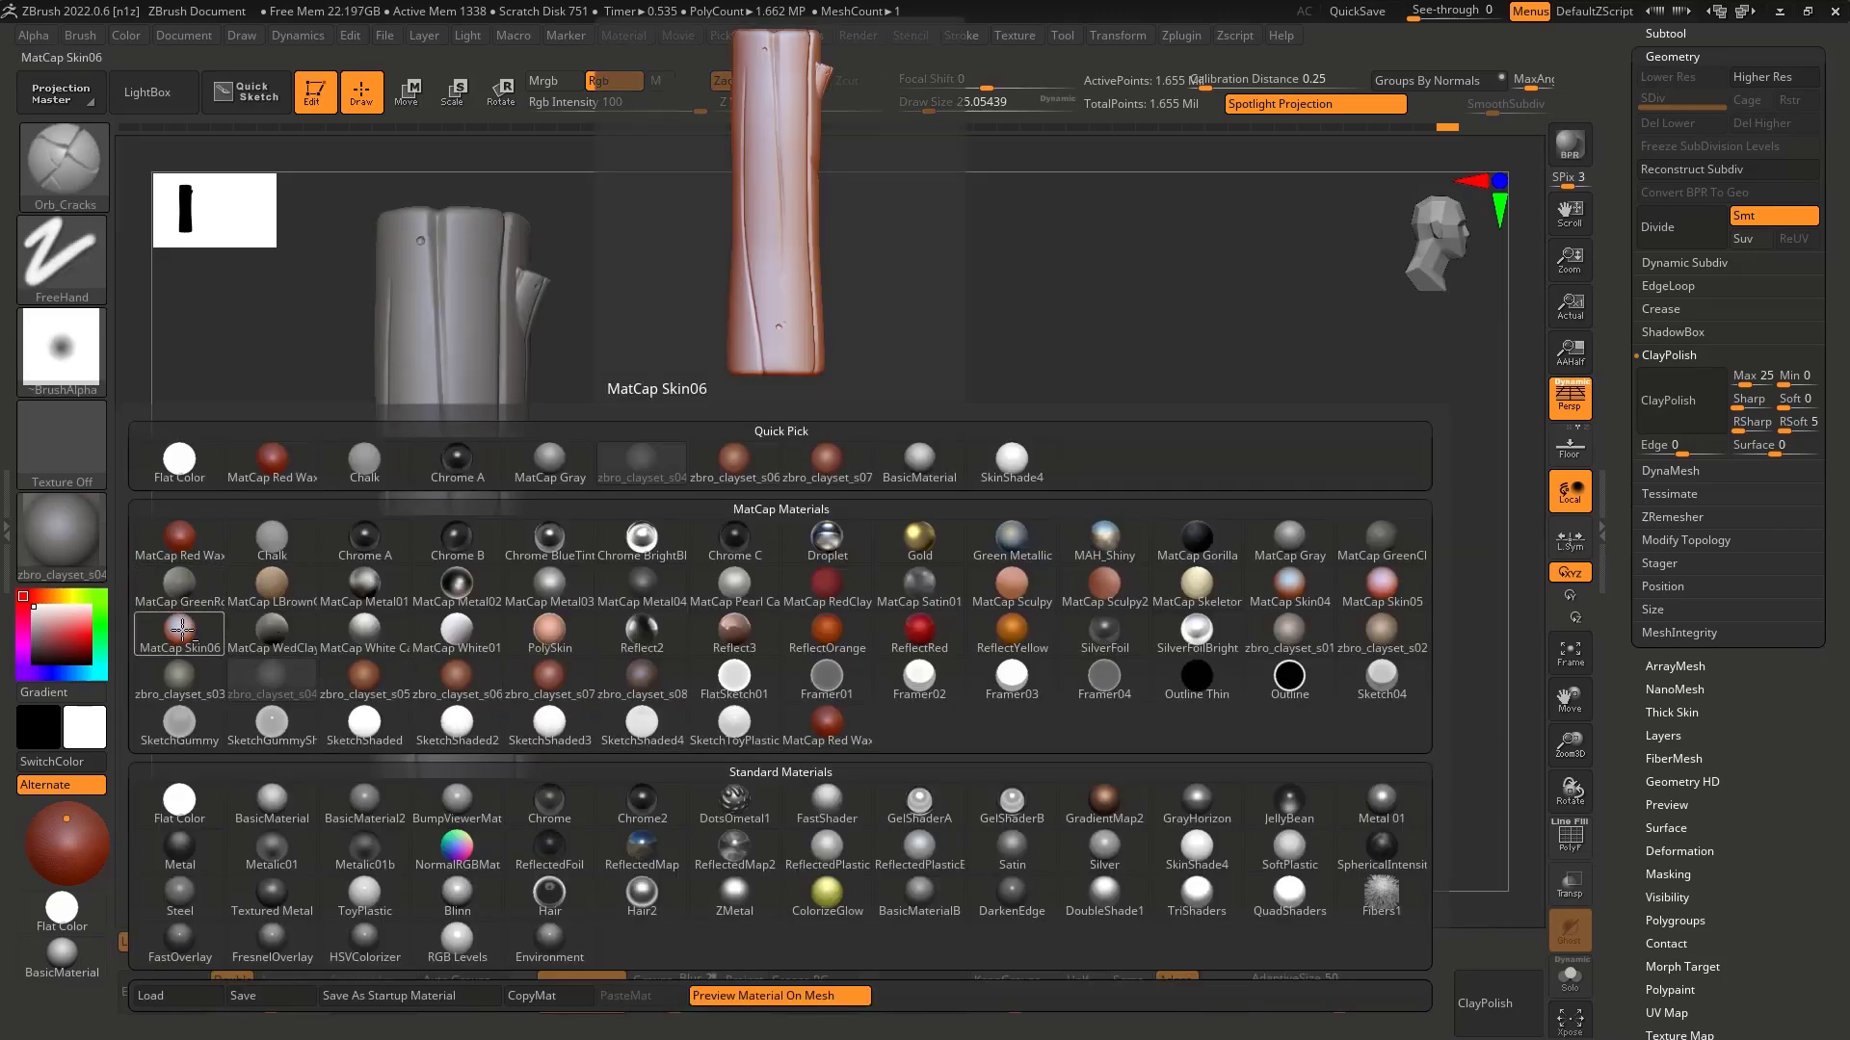
{"action": "left_click", "coordinate": [179, 538]}
{"action": "right_click_drag", "start_coordinate": [610, 557], "coordinate": [545, 556], "text": "shift"}
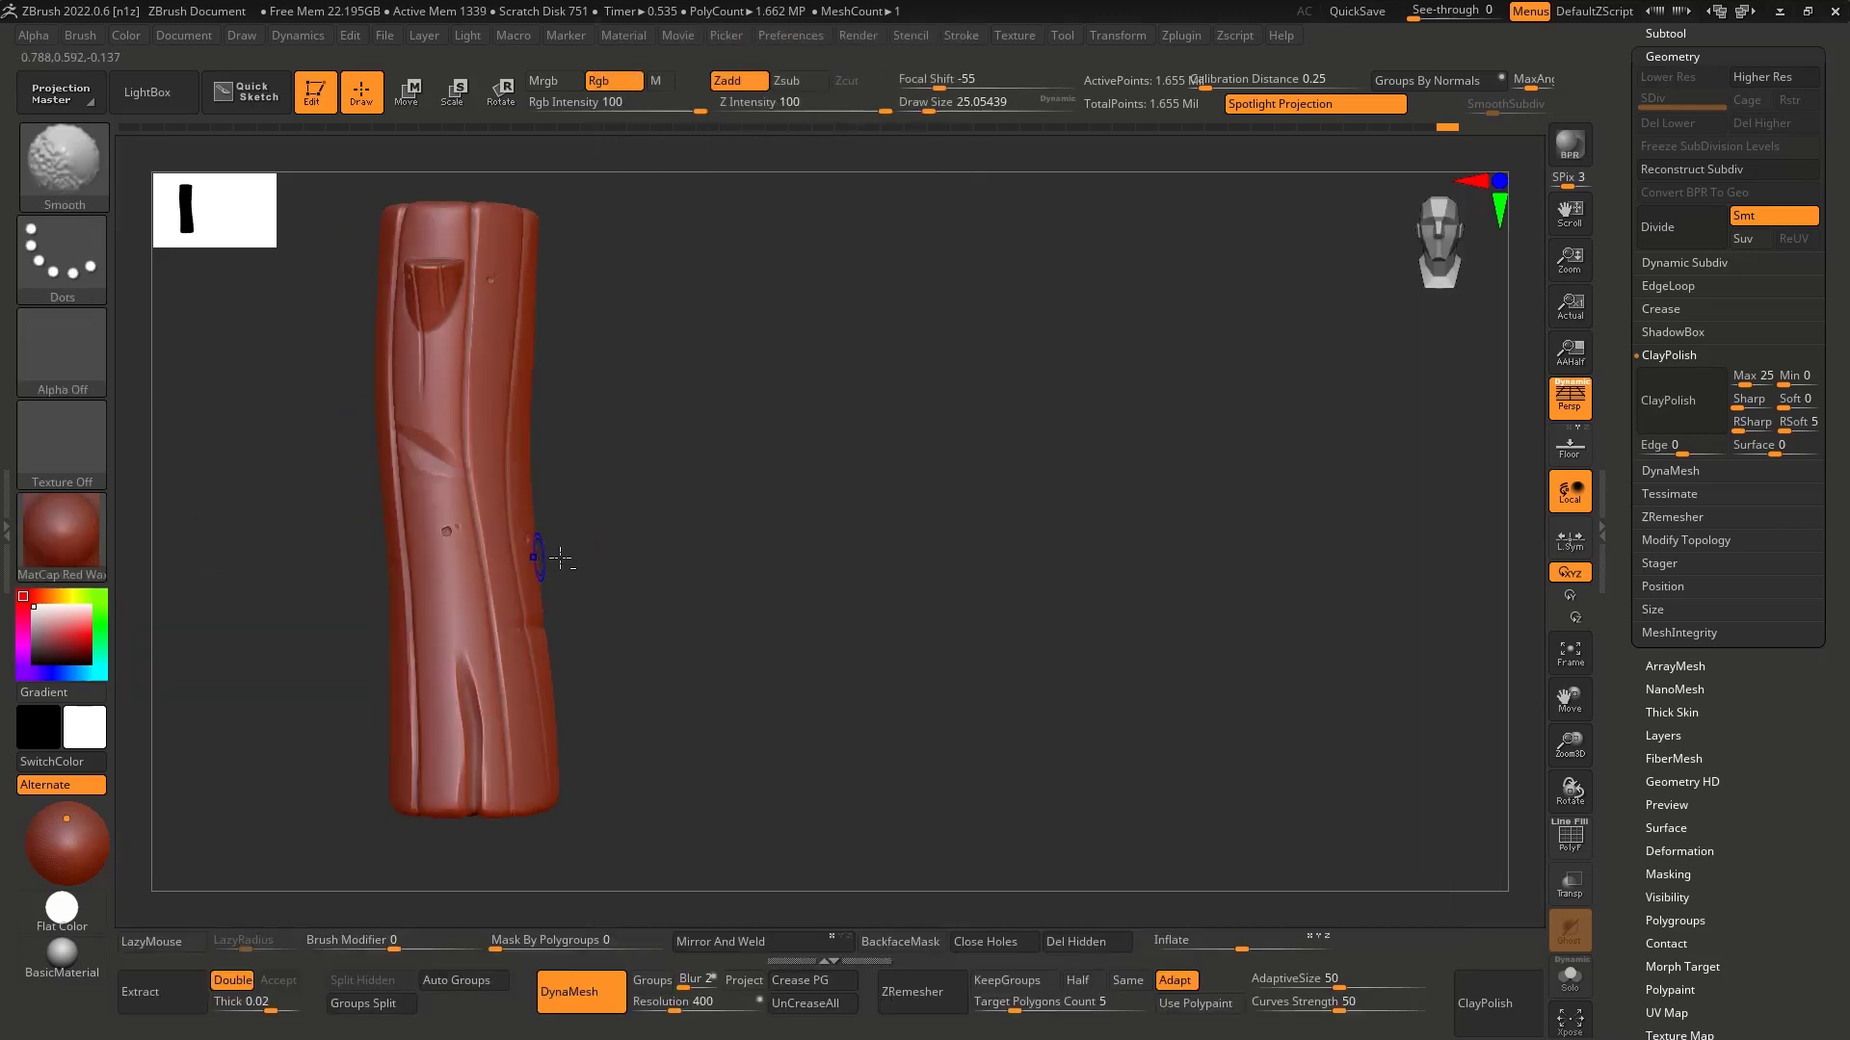
{"action": "key", "text": "f"}
{"action": "mouse_move", "coordinate": [836, 576]}
{"action": "right_mouse_down", "text": "ctrl"}
{"action": "mouse_move", "coordinate": [693, 520]}
{"action": "mouse_move", "coordinate": [632, 553]}
{"action": "mouse_move", "coordinate": [503, 566]}
{"action": "mouse_move", "coordinate": [694, 569]}
{"action": "mouse_move", "coordinate": [826, 500]}
{"action": "mouse_move", "coordinate": [880, 495]}
{"action": "mouse_move", "coordinate": [847, 529]}
{"action": "mouse_move", "coordinate": [817, 474]}
{"action": "mouse_move", "coordinate": [736, 565]}
{"action": "mouse_move", "coordinate": [893, 638]}
{"action": "right_mouse_up", "text": "ctrl"}
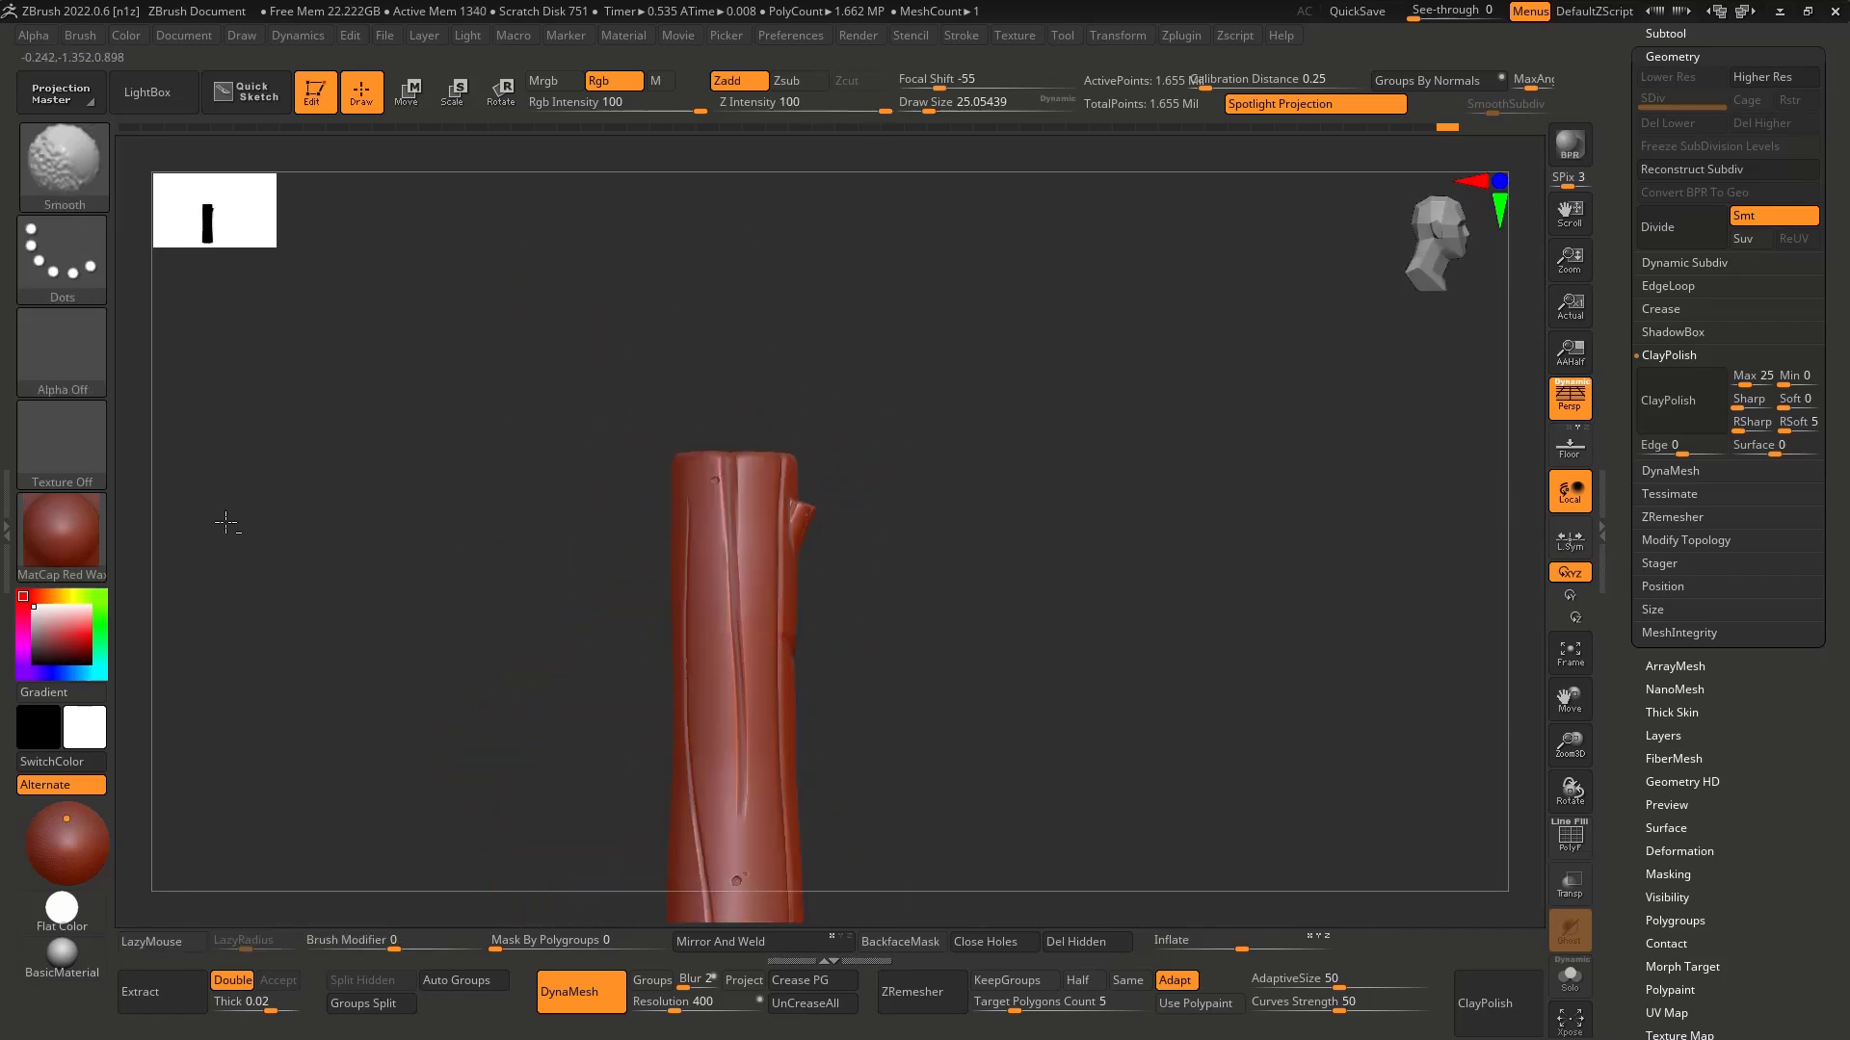
{"action": "left_click", "coordinate": [62, 536]}
{"action": "mouse_move", "coordinate": [368, 682]}
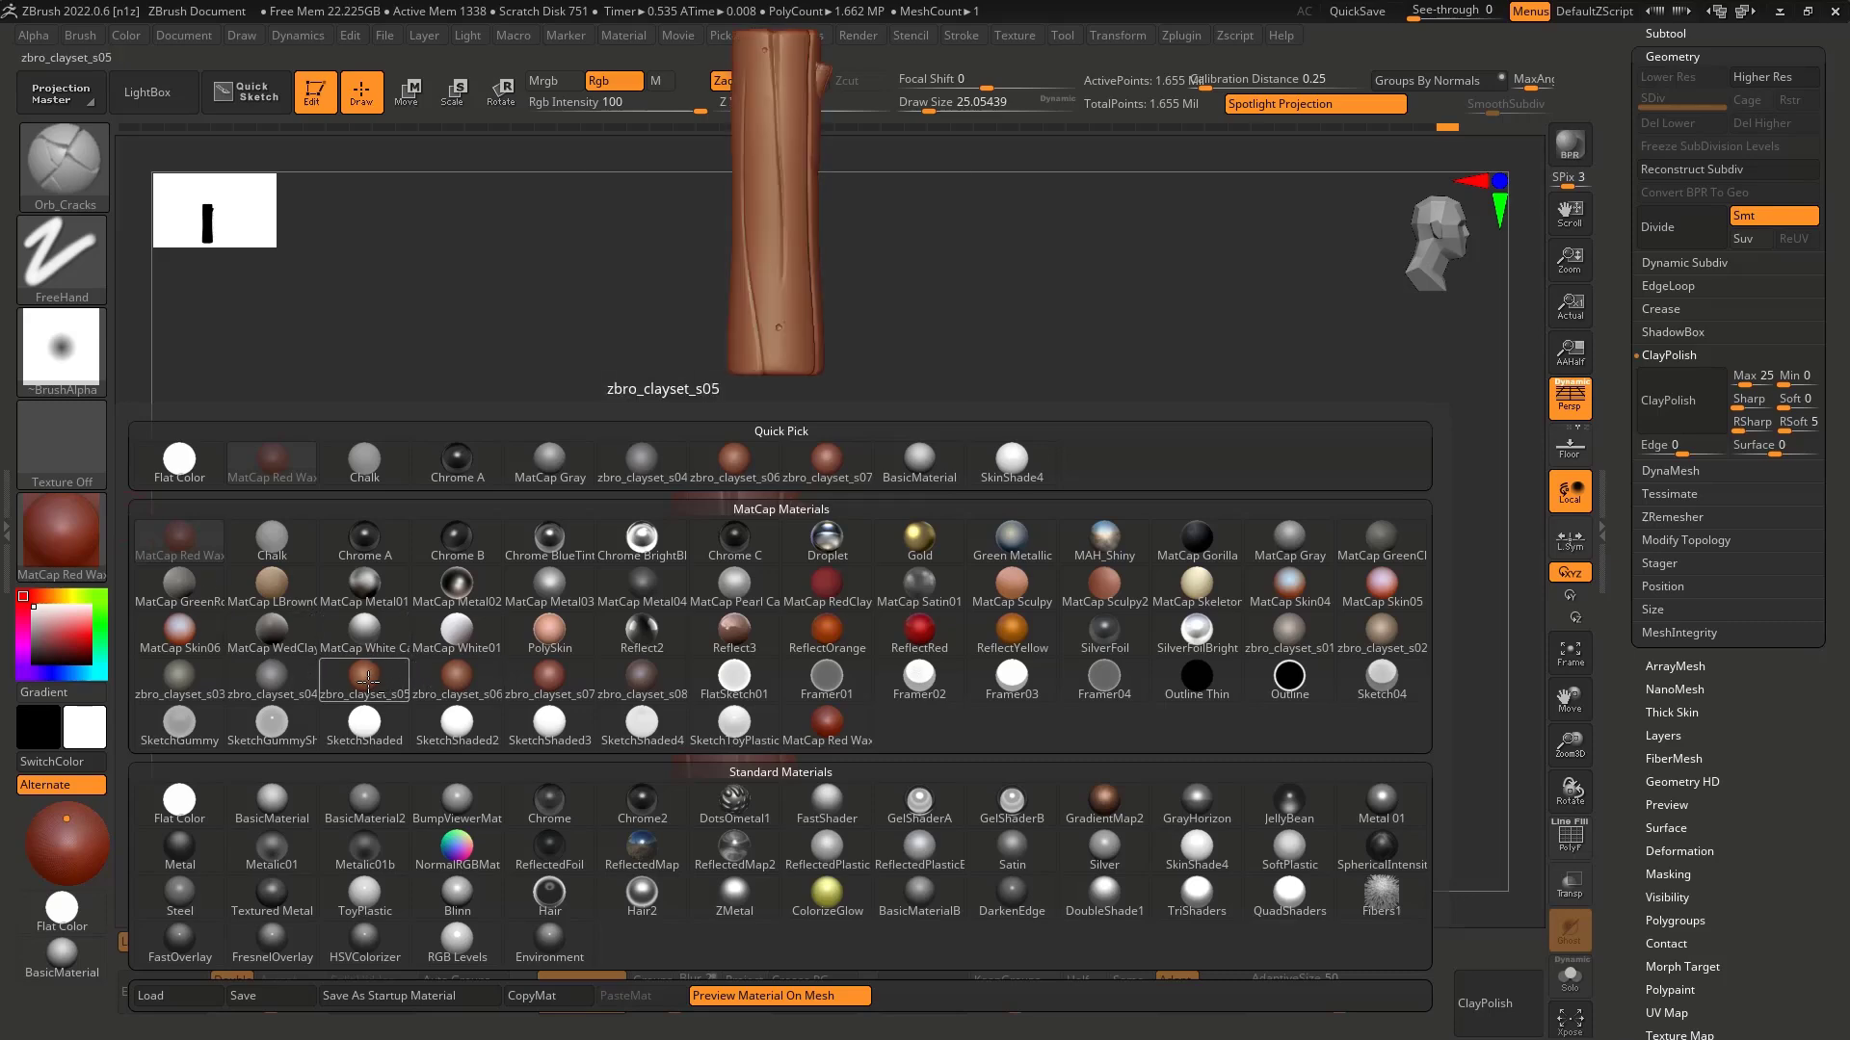
{"action": "left_click", "coordinate": [272, 679]}
Step: Flatten the rounded rim above the branch stub with the hPolish brush at draw size about 65
{"action": "key", "text": "shift"}
{"action": "left_click_drag", "start_coordinate": [464, 520], "coordinate": [688, 525]}
{"action": "mouse_move", "coordinate": [574, 539]}
{"action": "left_mouse_down"}
{"action": "mouse_move", "coordinate": [847, 545]}
{"action": "mouse_move", "coordinate": [838, 673]}
{"action": "mouse_move", "coordinate": [838, 549]}
{"action": "mouse_move", "coordinate": [916, 450]}
{"action": "mouse_move", "coordinate": [681, 574]}
{"action": "mouse_move", "coordinate": [702, 627]}
{"action": "left_mouse_up"}
{"action": "right_click_drag", "start_coordinate": [702, 627], "coordinate": [585, 508], "text": "ctrl"}
{"action": "left_click_drag", "start_coordinate": [826, 517], "coordinate": [870, 631], "text": "shift"}
{"action": "right_click_drag", "start_coordinate": [696, 452], "coordinate": [748, 558], "text": "ctrl"}
{"action": "mouse_move", "coordinate": [631, 443]}
{"action": "right_mouse_down", "text": "ctrl"}
{"action": "mouse_move", "coordinate": [695, 449]}
{"action": "mouse_move", "coordinate": [615, 420]}
{"action": "right_mouse_up", "text": "ctrl"}
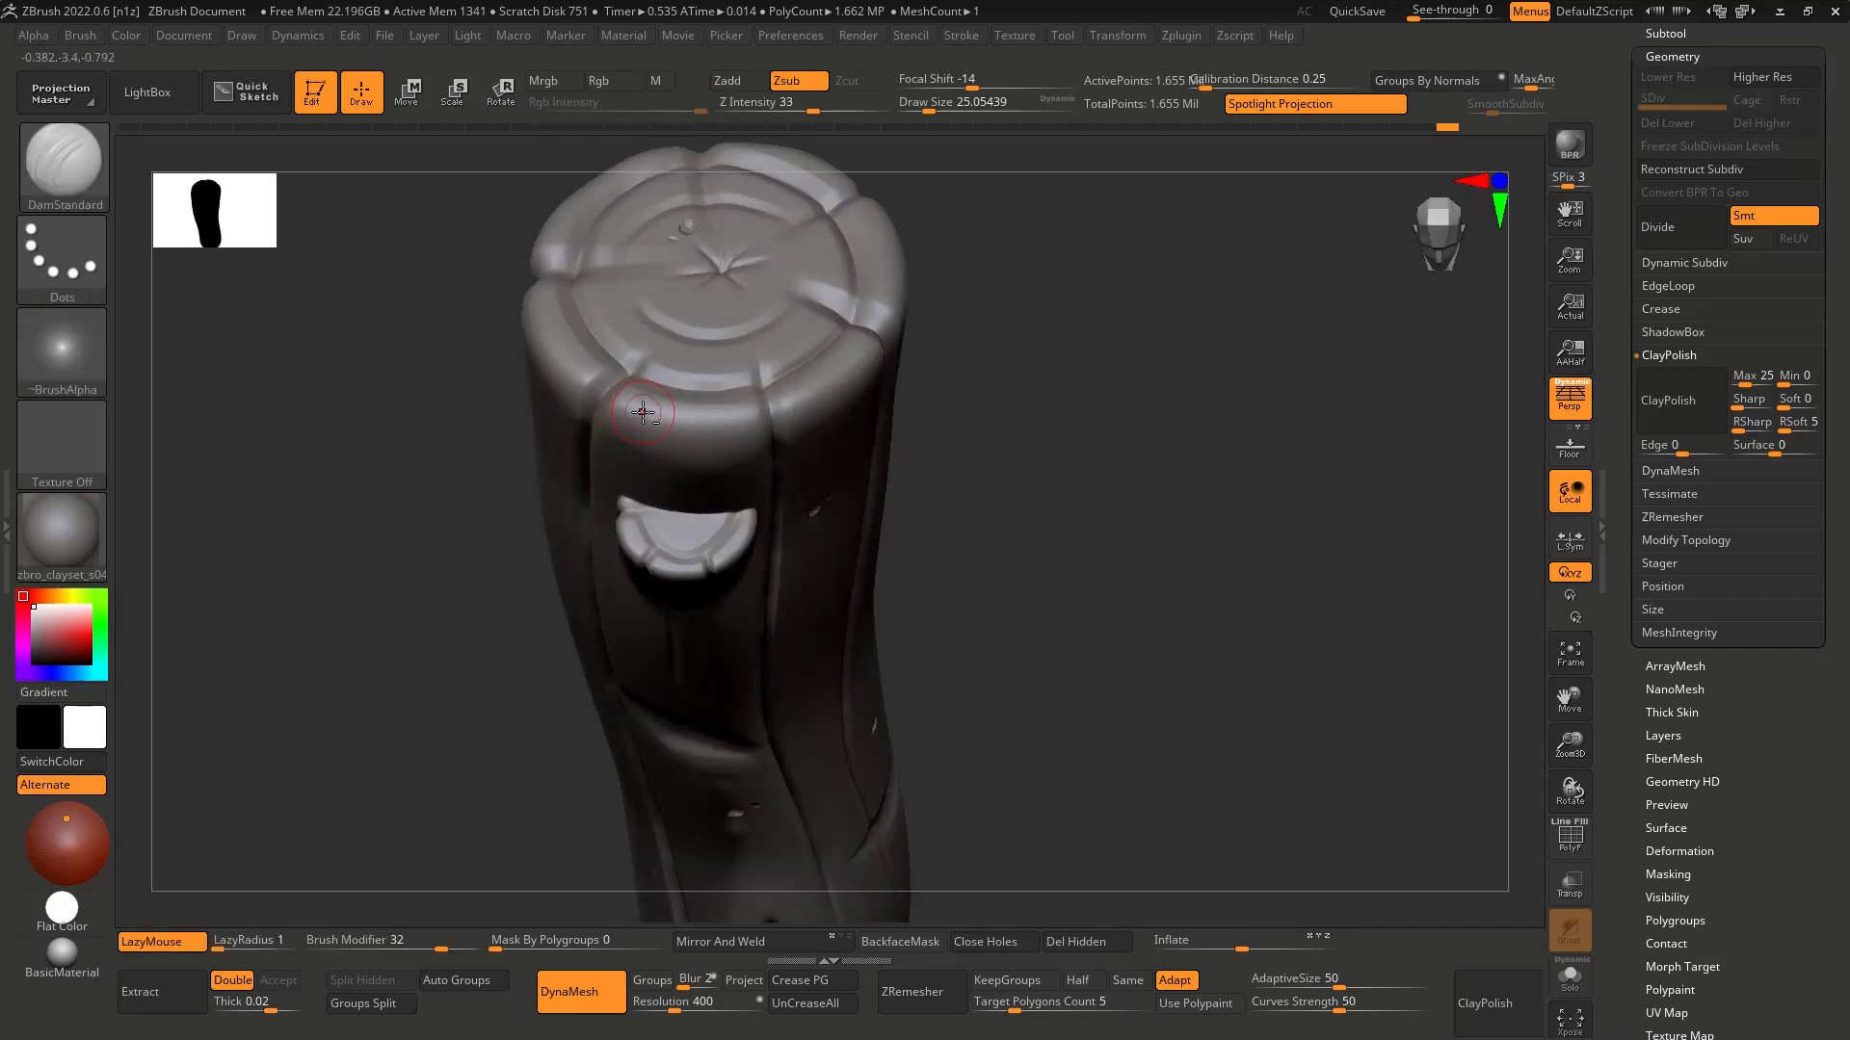
{"action": "key", "text": "3"}
{"action": "right_click_drag", "start_coordinate": [826, 416], "coordinate": [656, 381]}
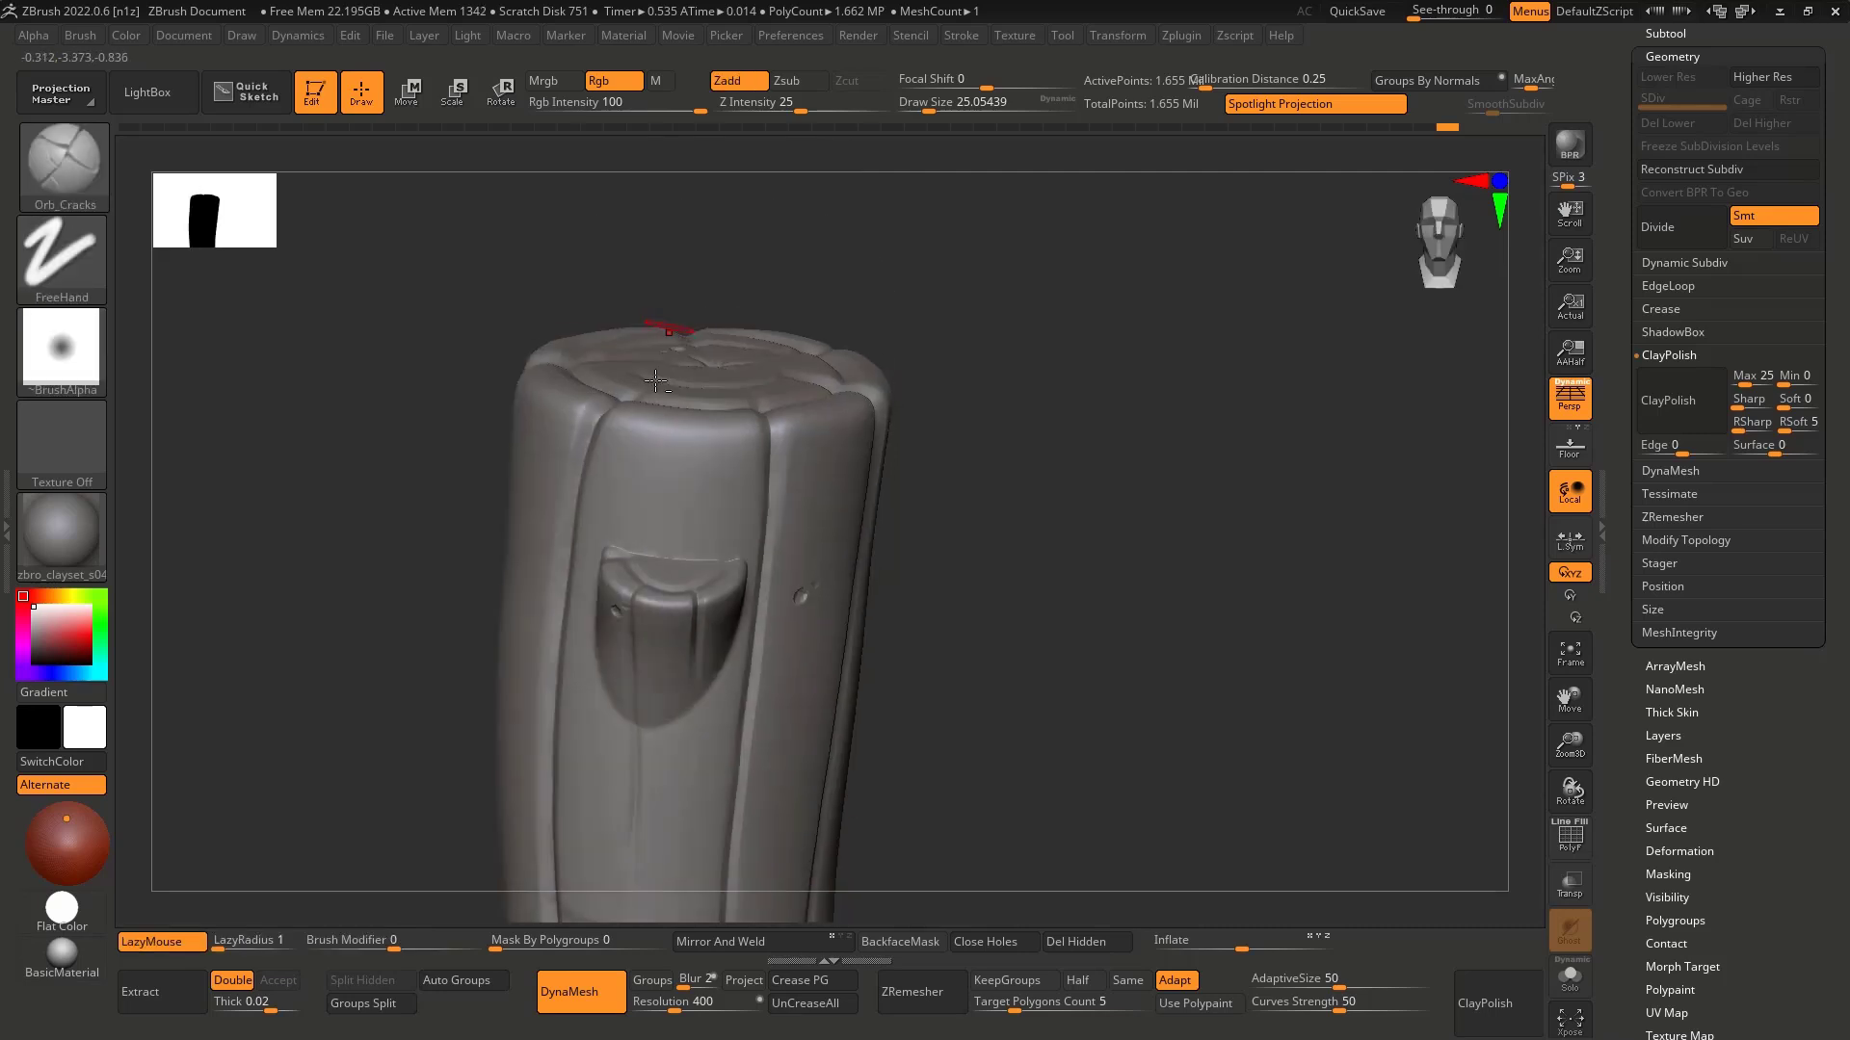
{"action": "right_click_drag", "start_coordinate": [661, 448], "coordinate": [674, 532]}
{"action": "key", "text": "4"}
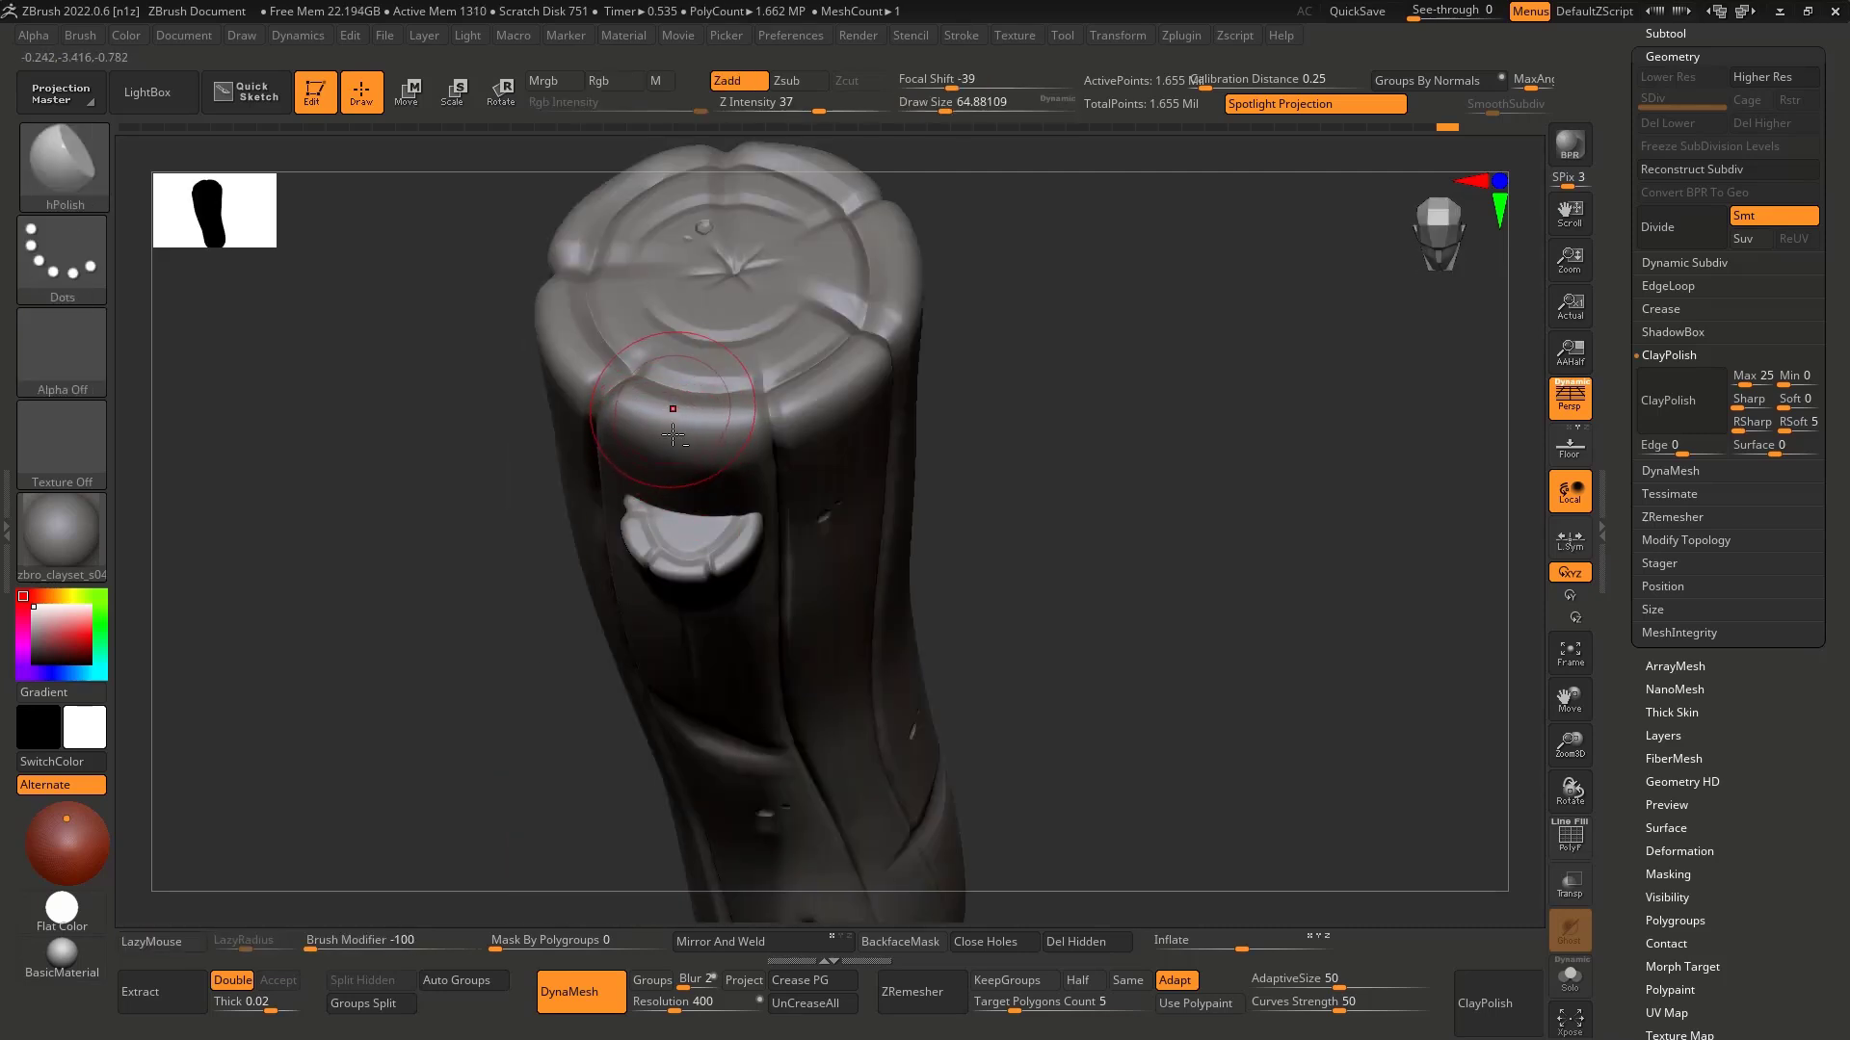
{"action": "right_click_drag", "start_coordinate": [673, 409], "coordinate": [672, 416]}
{"action": "left_click_drag", "start_coordinate": [667, 404], "coordinate": [632, 393]}
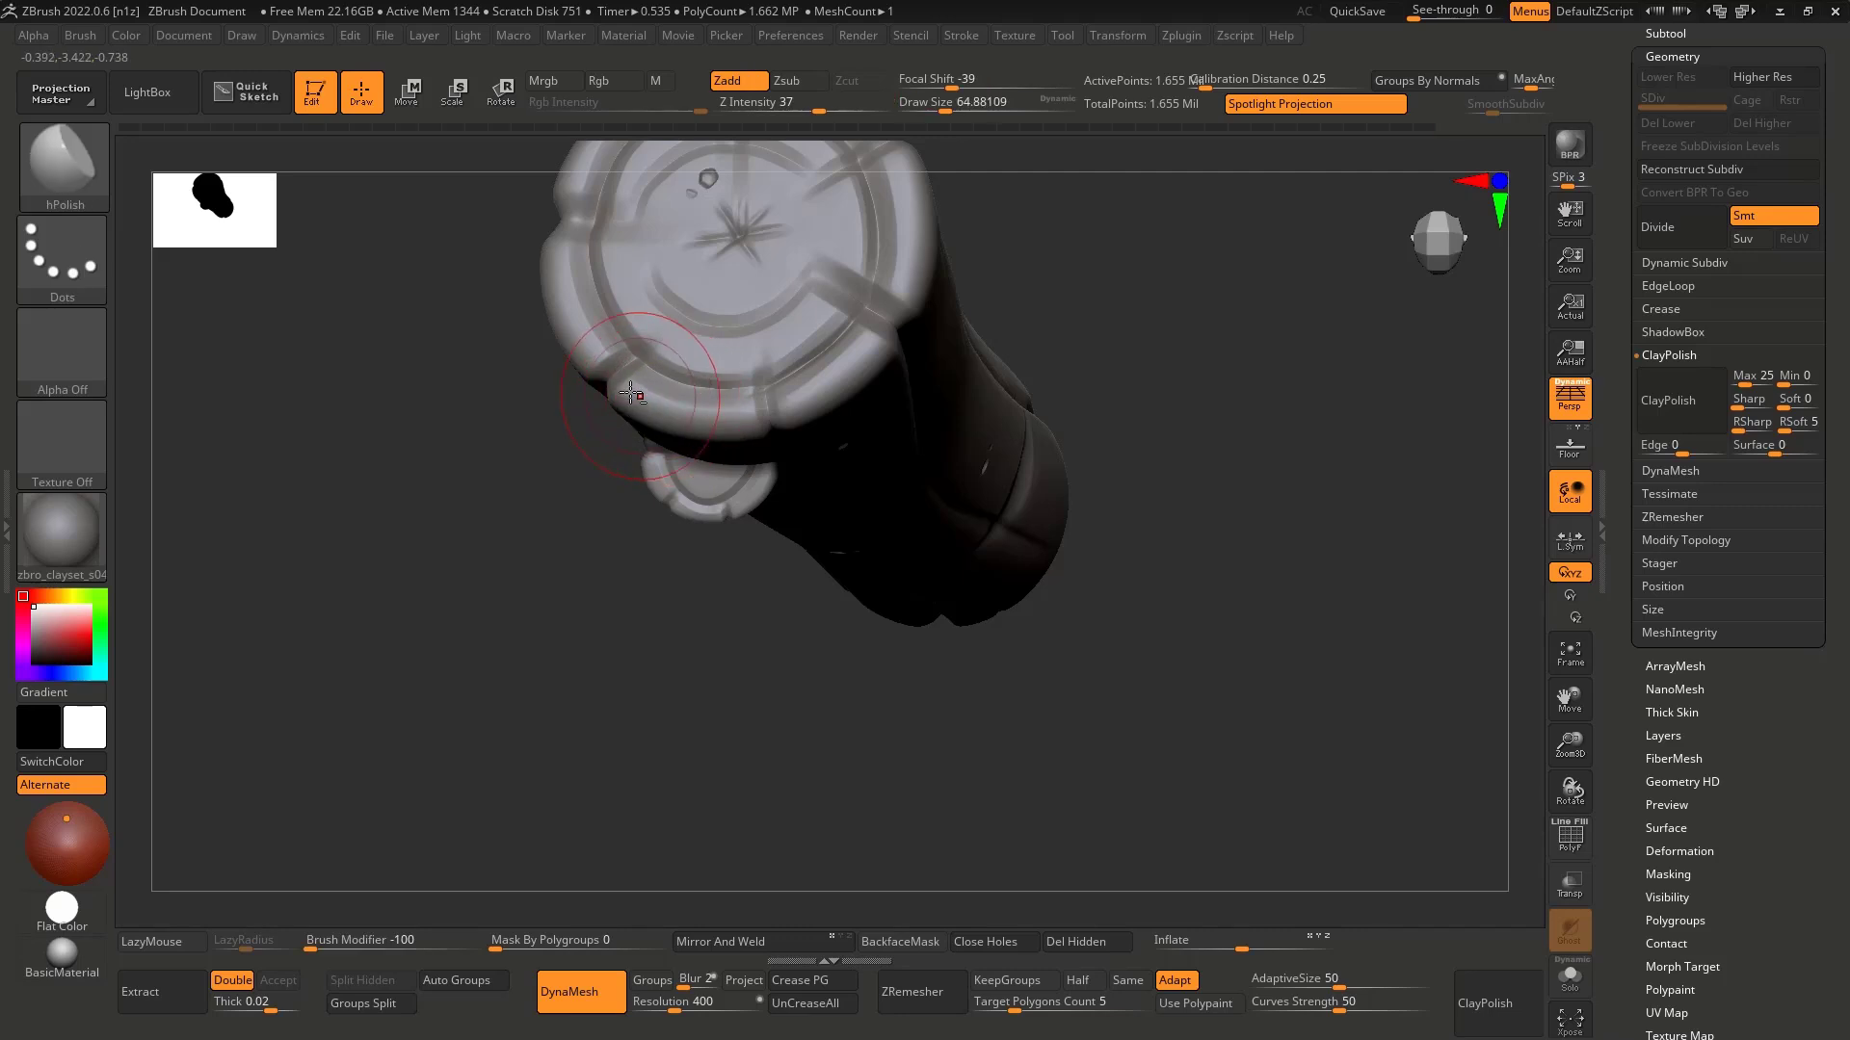
Step: Reduce the hPolish draw size to about 44 and plane the remaining rim segments around the log's upper cut end
{"action": "mouse_move", "coordinate": [689, 410]}
{"action": "right_mouse_down"}
{"action": "mouse_move", "coordinate": [686, 289]}
{"action": "mouse_move", "coordinate": [665, 376]}
{"action": "mouse_move", "coordinate": [771, 386]}
{"action": "mouse_move", "coordinate": [670, 411]}
{"action": "mouse_move", "coordinate": [771, 529]}
{"action": "mouse_move", "coordinate": [849, 529]}
{"action": "right_mouse_up"}
{"action": "key", "text": "s"}
{"action": "left_click_drag", "start_coordinate": [847, 529], "coordinate": [844, 529]}
{"action": "right_click_drag", "start_coordinate": [869, 475], "coordinate": [941, 450]}
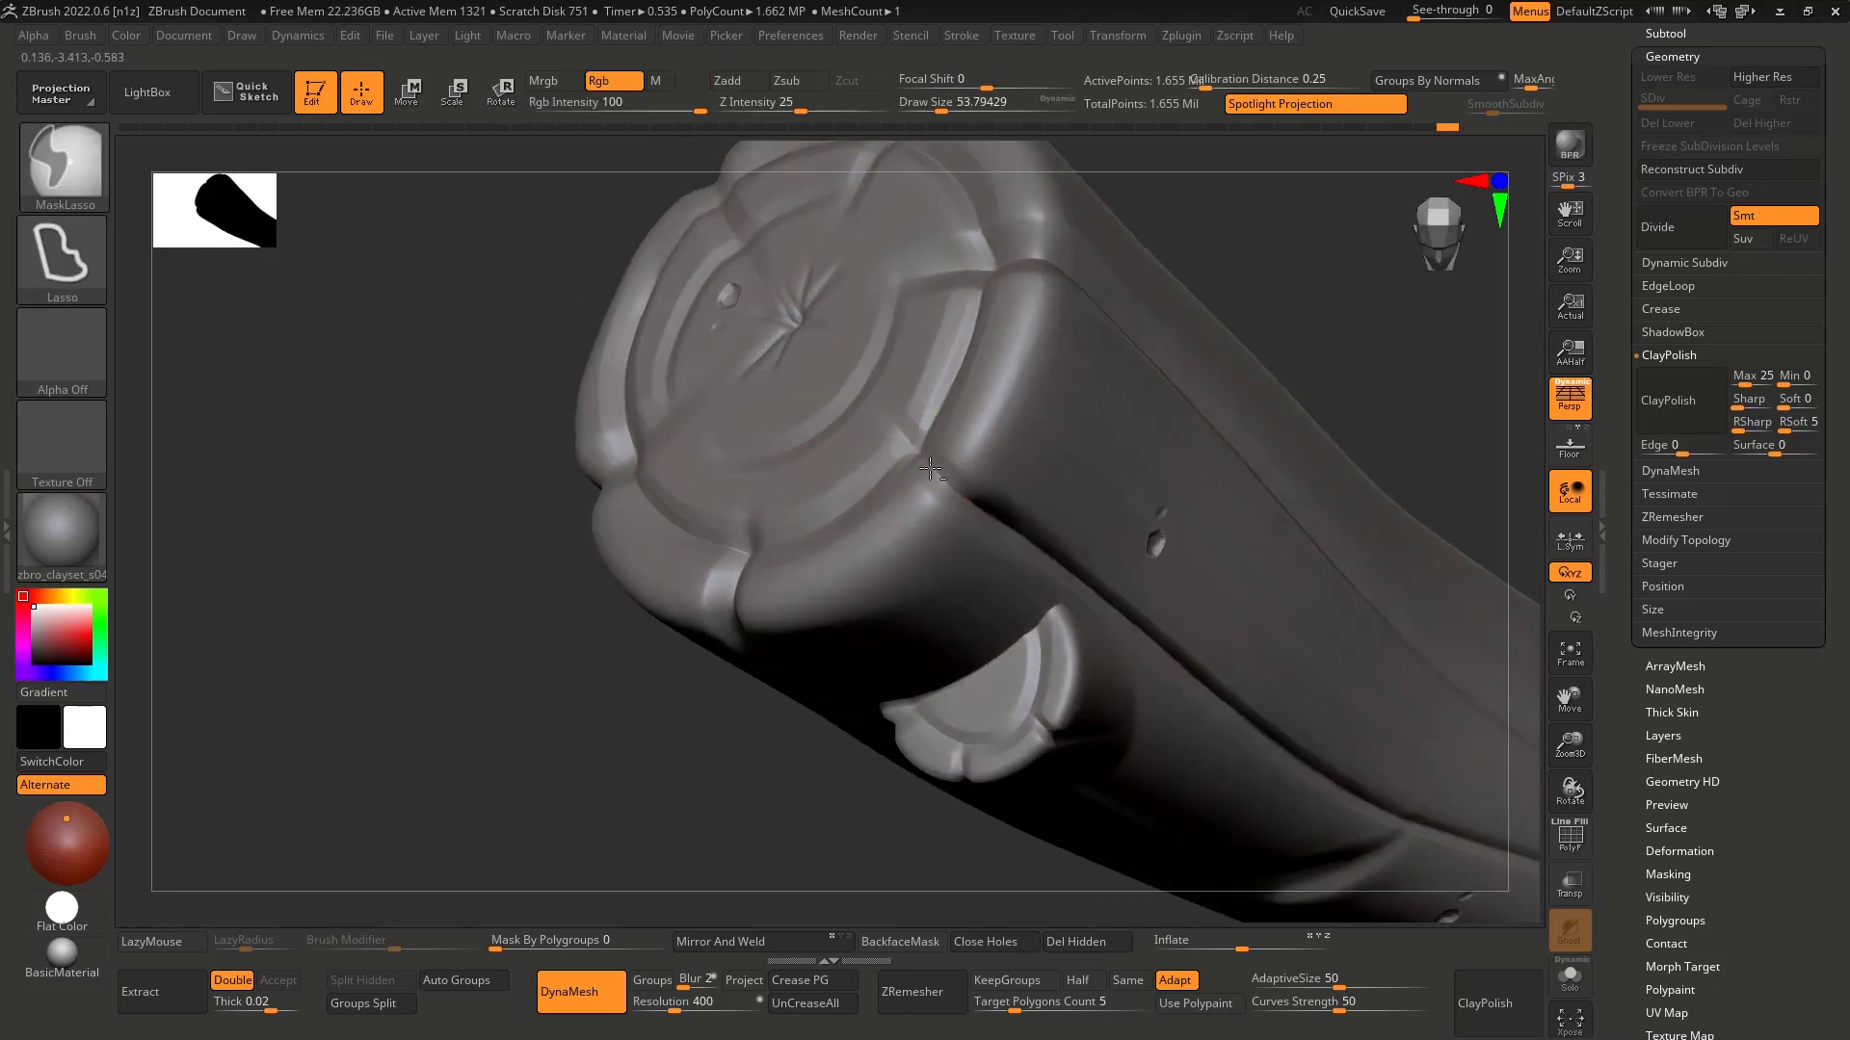
{"action": "right_click_drag", "start_coordinate": [805, 531], "coordinate": [937, 426]}
{"action": "right_click_drag", "start_coordinate": [913, 576], "coordinate": [897, 437]}
{"action": "left_click_drag", "start_coordinate": [994, 496], "coordinate": [1199, 245], "text": "ctrl"}
{"action": "mouse_move", "coordinate": [1012, 404]}
{"action": "right_mouse_down"}
{"action": "mouse_move", "coordinate": [891, 542]}
{"action": "mouse_move", "coordinate": [832, 569]}
{"action": "mouse_move", "coordinate": [887, 536]}
{"action": "right_mouse_up"}
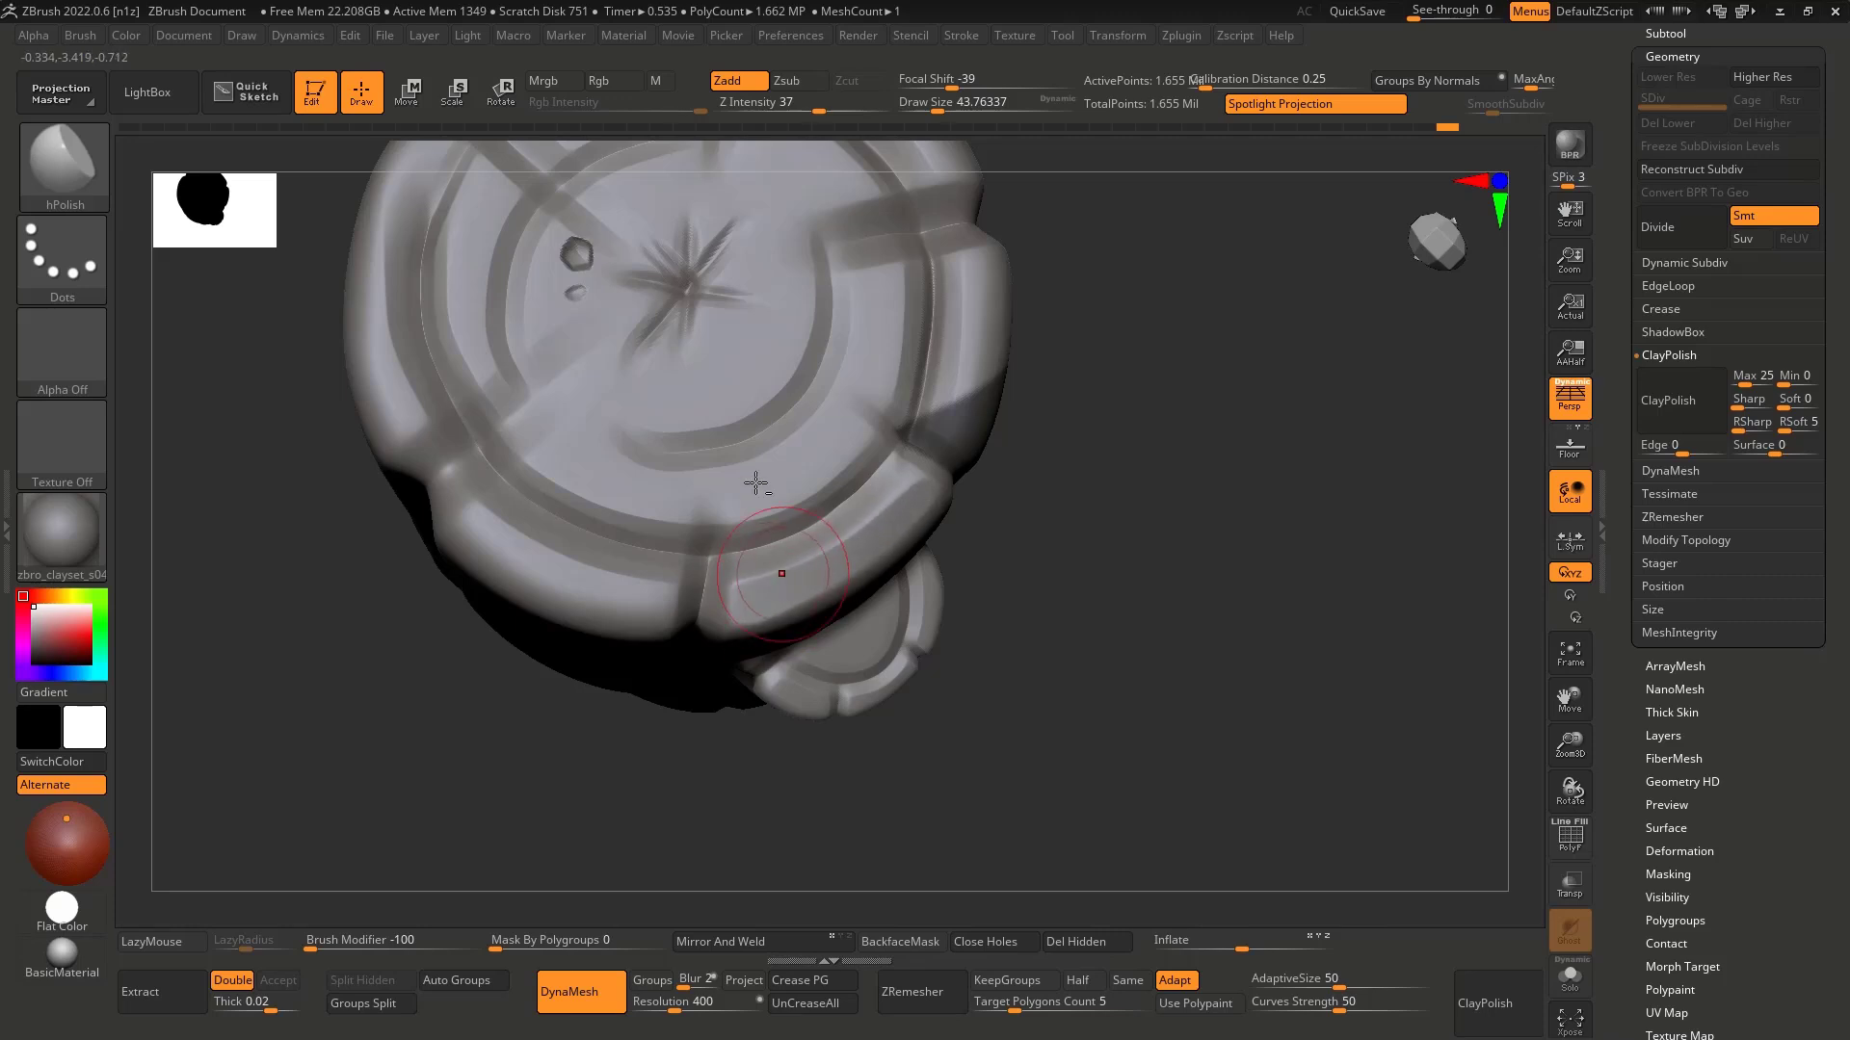
{"action": "mouse_move", "coordinate": [756, 484]}
{"action": "right_mouse_down"}
{"action": "mouse_move", "coordinate": [880, 570]}
{"action": "mouse_move", "coordinate": [838, 578]}
{"action": "mouse_move", "coordinate": [901, 584]}
{"action": "mouse_move", "coordinate": [905, 756]}
{"action": "mouse_move", "coordinate": [651, 694]}
{"action": "mouse_move", "coordinate": [541, 611]}
{"action": "mouse_move", "coordinate": [770, 613]}
{"action": "right_mouse_up"}
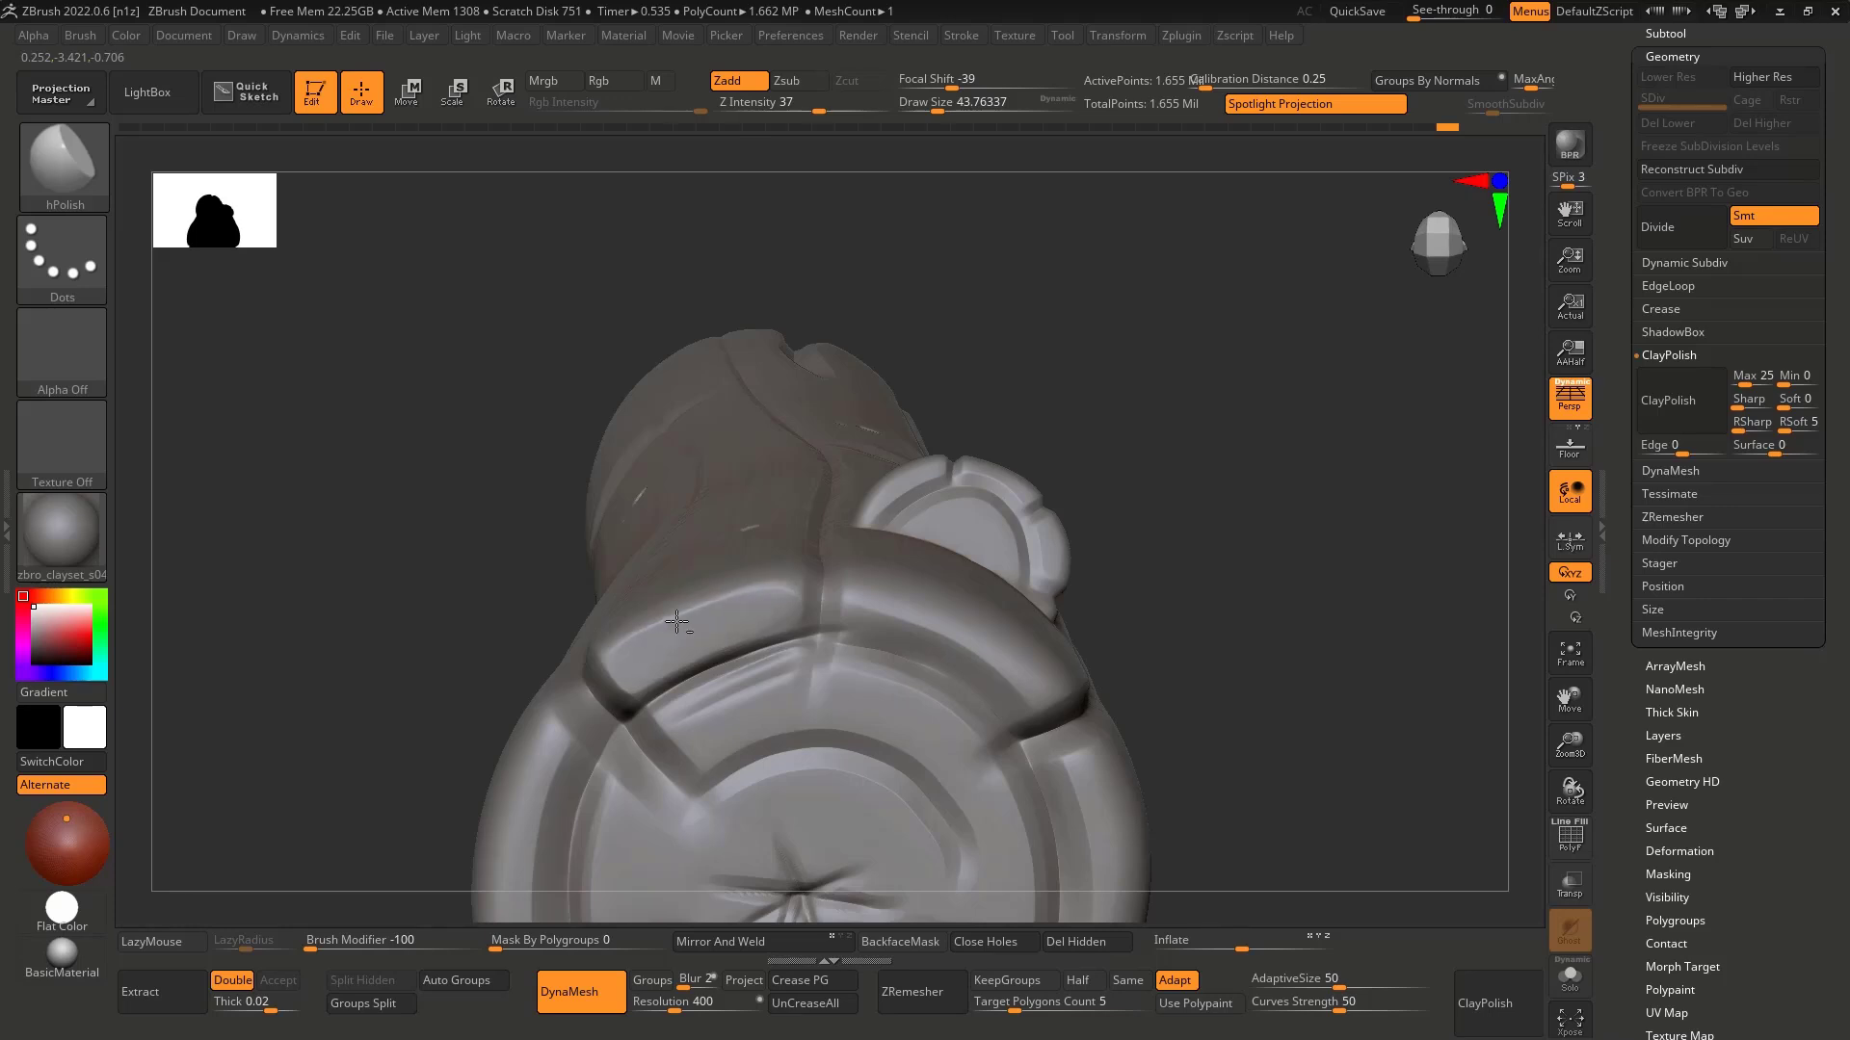
{"action": "right_click_drag", "start_coordinate": [569, 578], "coordinate": [590, 516], "text": "ctrl"}
{"action": "mouse_move", "coordinate": [590, 515]}
{"action": "right_mouse_down"}
{"action": "mouse_move", "coordinate": [593, 576]}
{"action": "mouse_move", "coordinate": [821, 640]}
{"action": "mouse_move", "coordinate": [805, 545]}
{"action": "mouse_move", "coordinate": [793, 636]}
{"action": "mouse_move", "coordinate": [756, 653]}
{"action": "mouse_move", "coordinate": [796, 665]}
{"action": "mouse_move", "coordinate": [780, 694]}
{"action": "mouse_move", "coordinate": [738, 599]}
{"action": "mouse_move", "coordinate": [688, 664]}
{"action": "mouse_move", "coordinate": [661, 553]}
{"action": "mouse_move", "coordinate": [705, 497]}
{"action": "mouse_move", "coordinate": [740, 606]}
{"action": "mouse_move", "coordinate": [730, 530]}
{"action": "right_mouse_up"}
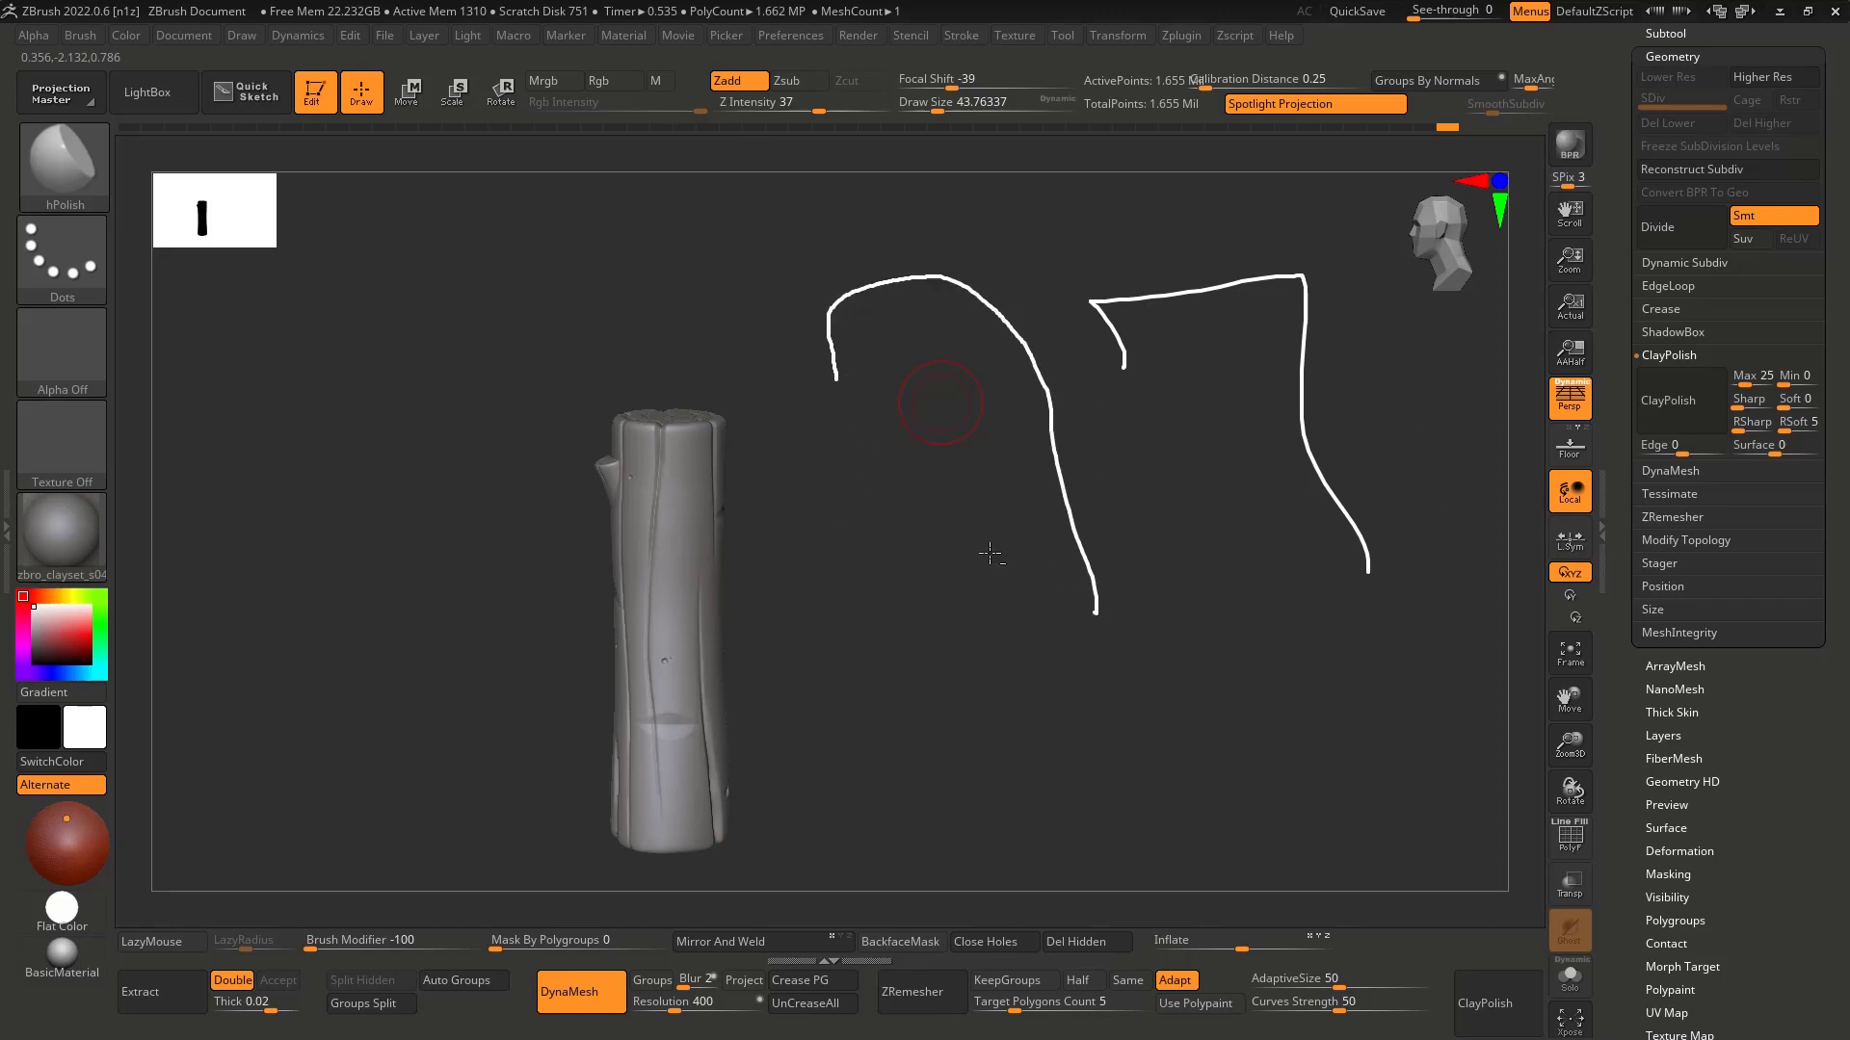
Step: Duplicate the finished log as a second subtool
{"action": "mouse_move", "coordinate": [991, 554]}
{"action": "left_mouse_down"}
{"action": "mouse_move", "coordinate": [809, 549]}
{"action": "mouse_move", "coordinate": [974, 549]}
{"action": "mouse_move", "coordinate": [846, 578]}
{"action": "mouse_move", "coordinate": [844, 496]}
{"action": "mouse_move", "coordinate": [945, 504]}
{"action": "mouse_move", "coordinate": [829, 517]}
{"action": "mouse_move", "coordinate": [941, 528]}
{"action": "left_mouse_up"}
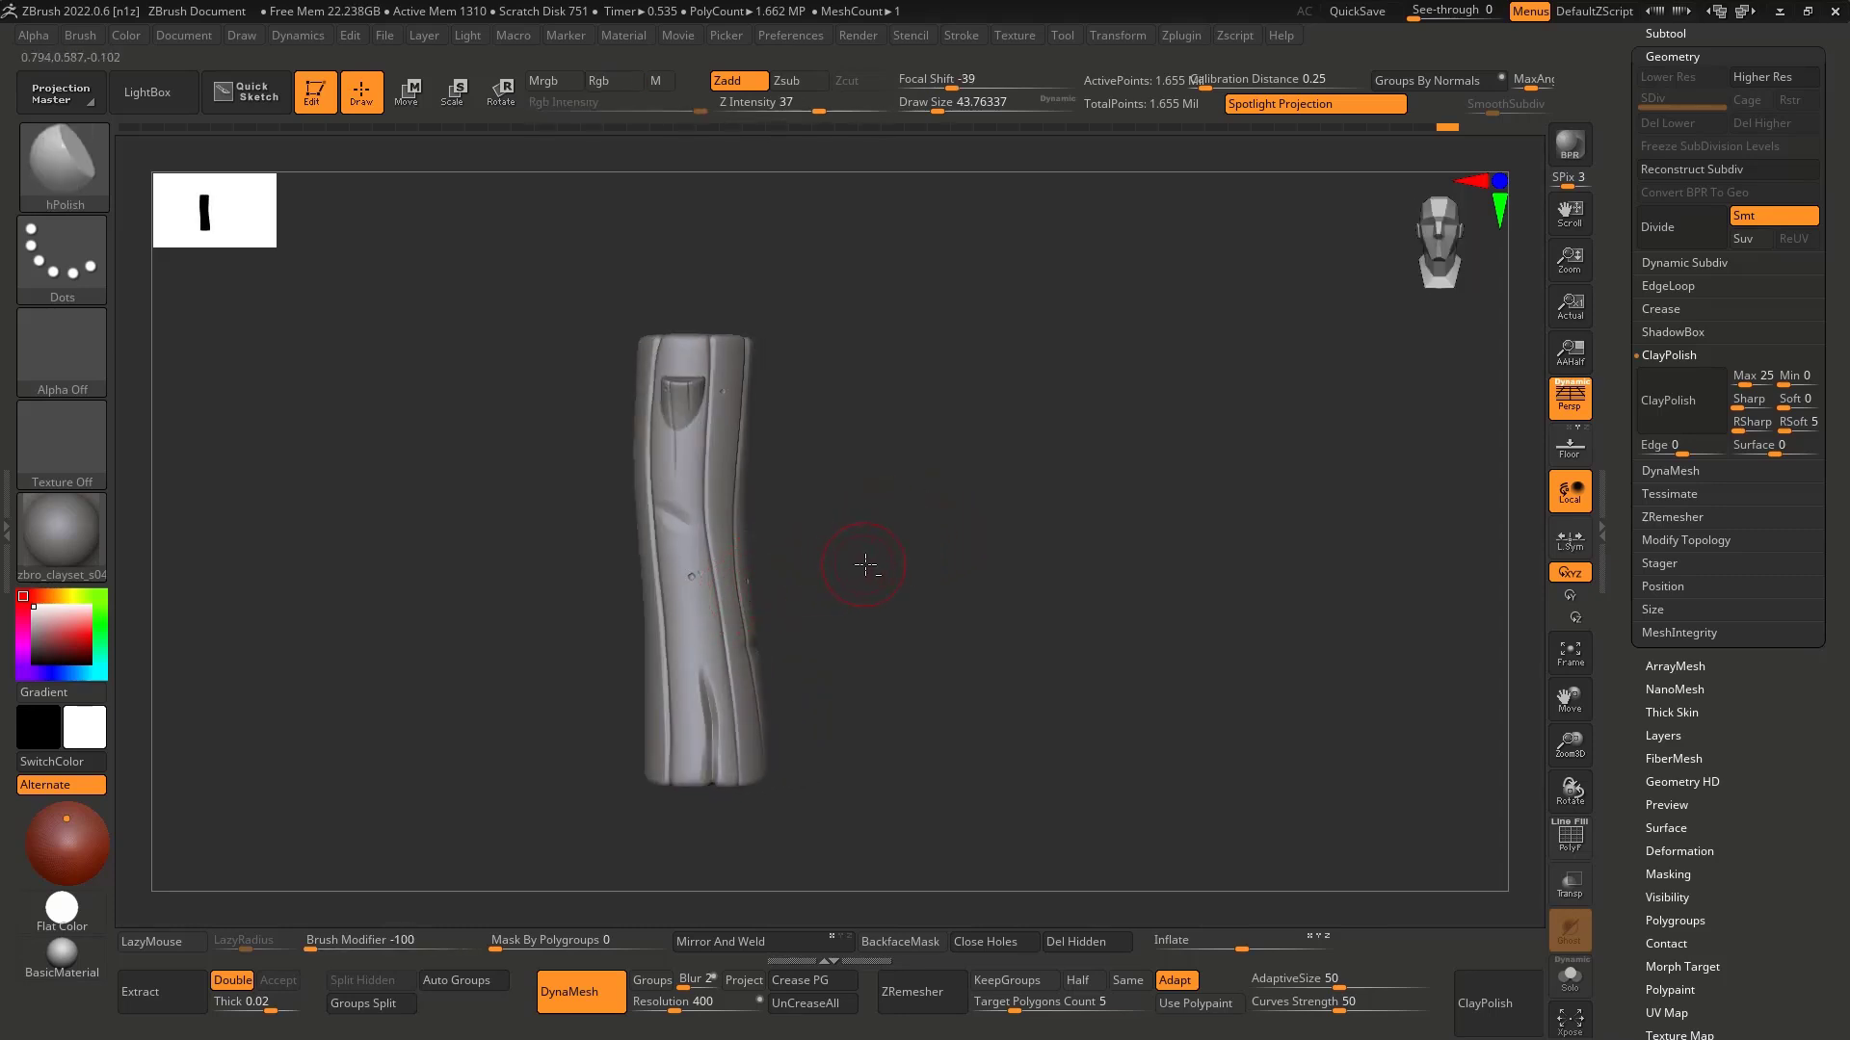
{"action": "mouse_move", "coordinate": [865, 565]}
{"action": "left_mouse_down"}
{"action": "mouse_move", "coordinate": [784, 570]}
{"action": "mouse_move", "coordinate": [828, 563]}
{"action": "left_mouse_up"}
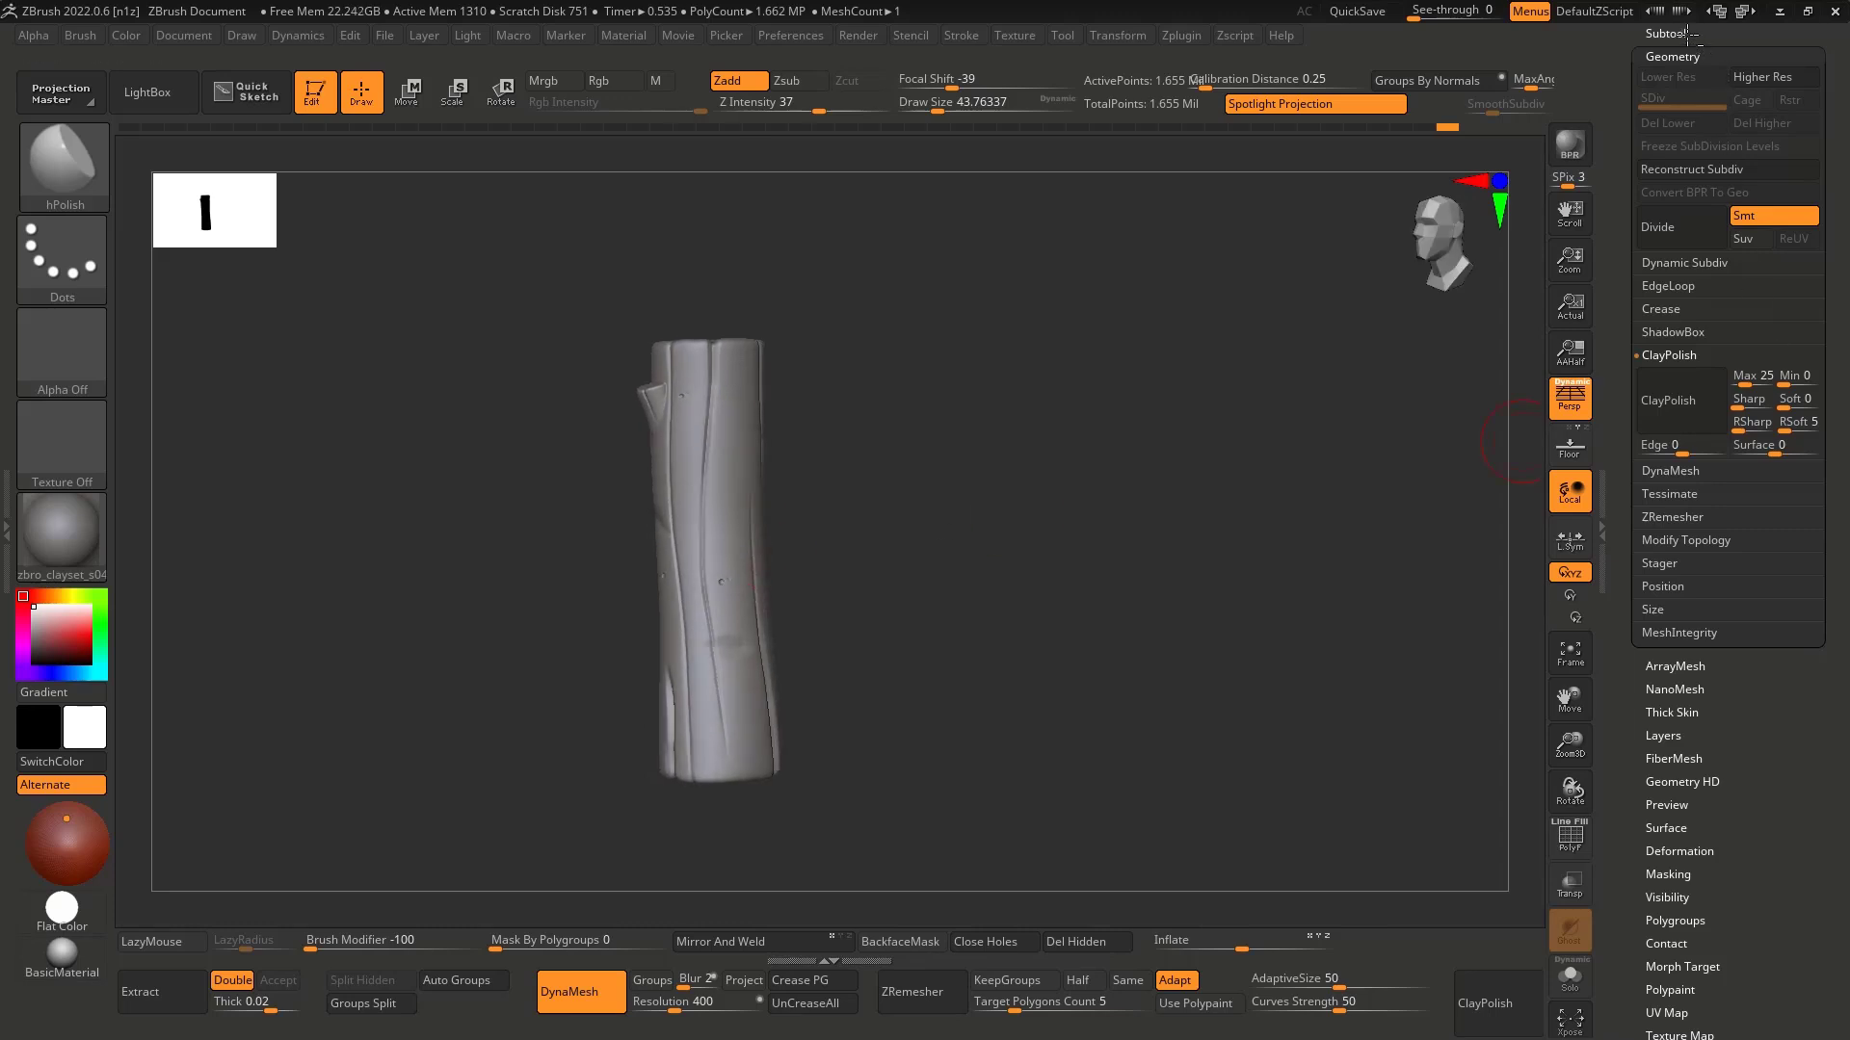
{"action": "left_click_drag", "start_coordinate": [1687, 34], "coordinate": [1695, 30]}
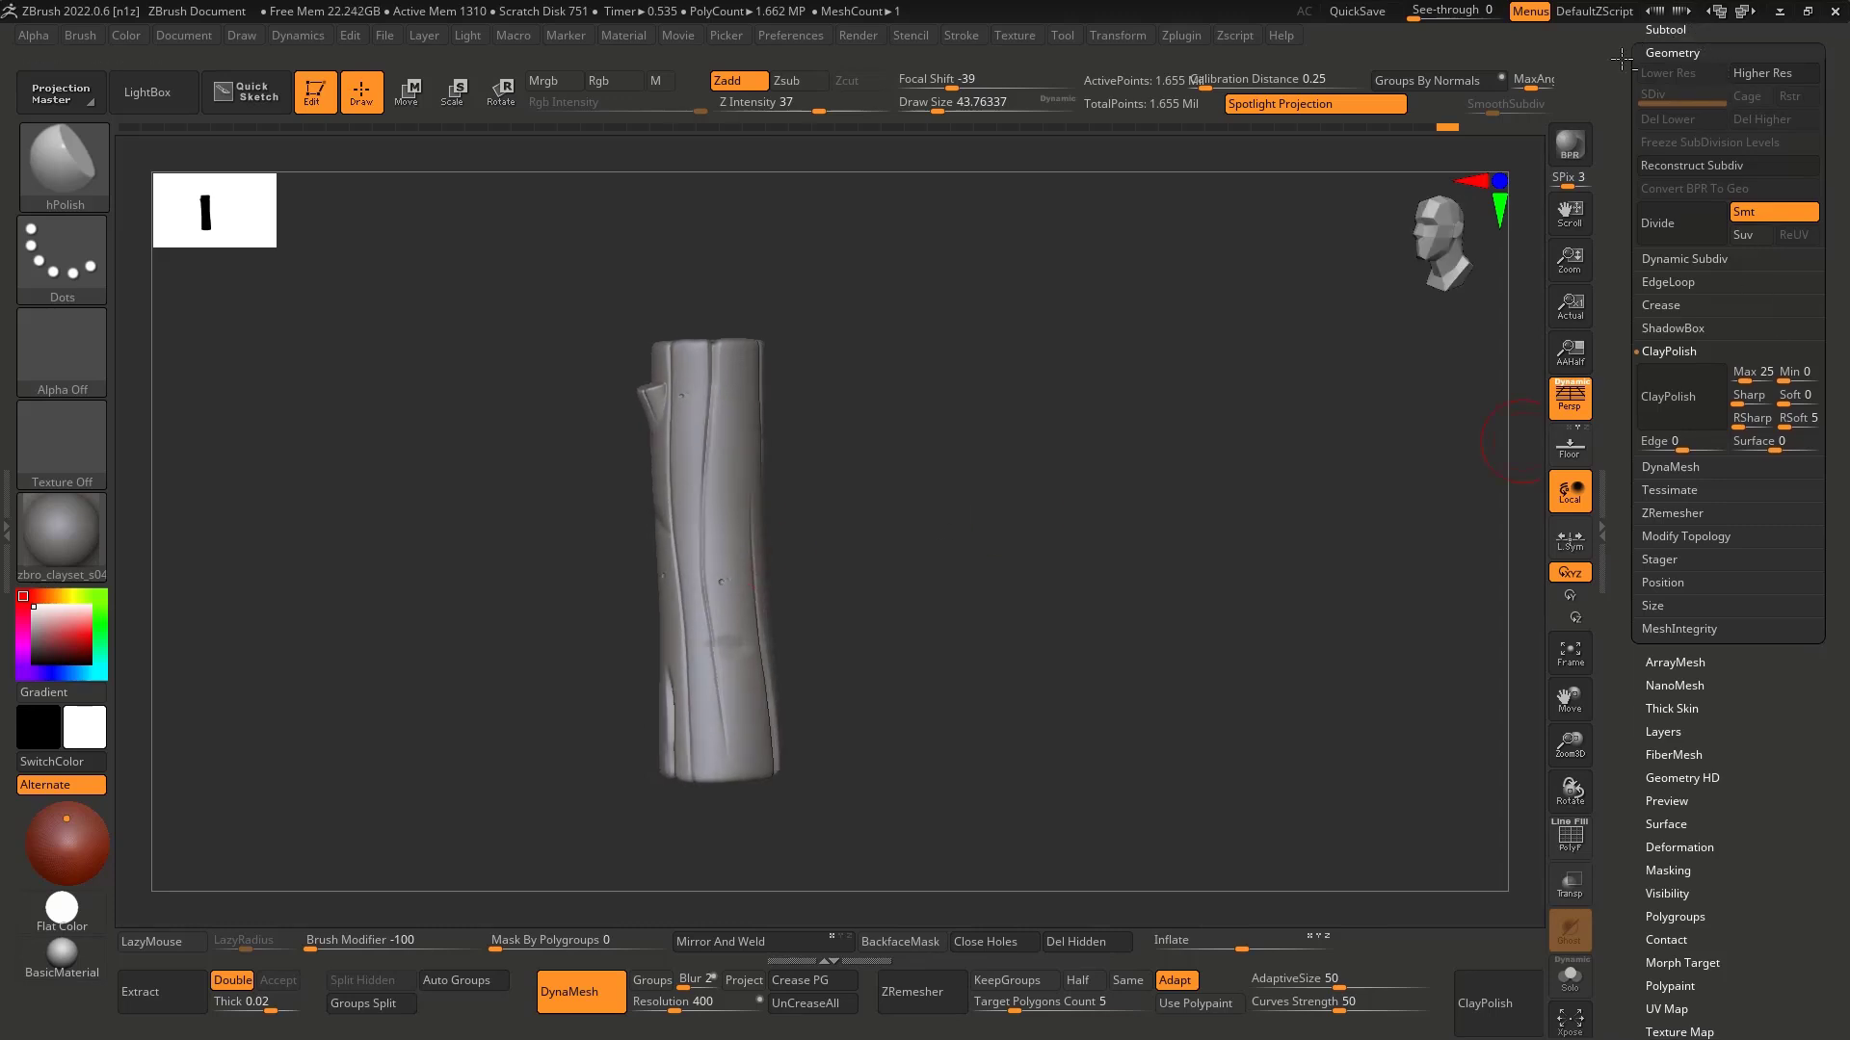
{"action": "left_click", "coordinate": [1693, 28]}
{"action": "left_click", "coordinate": [1665, 735]}
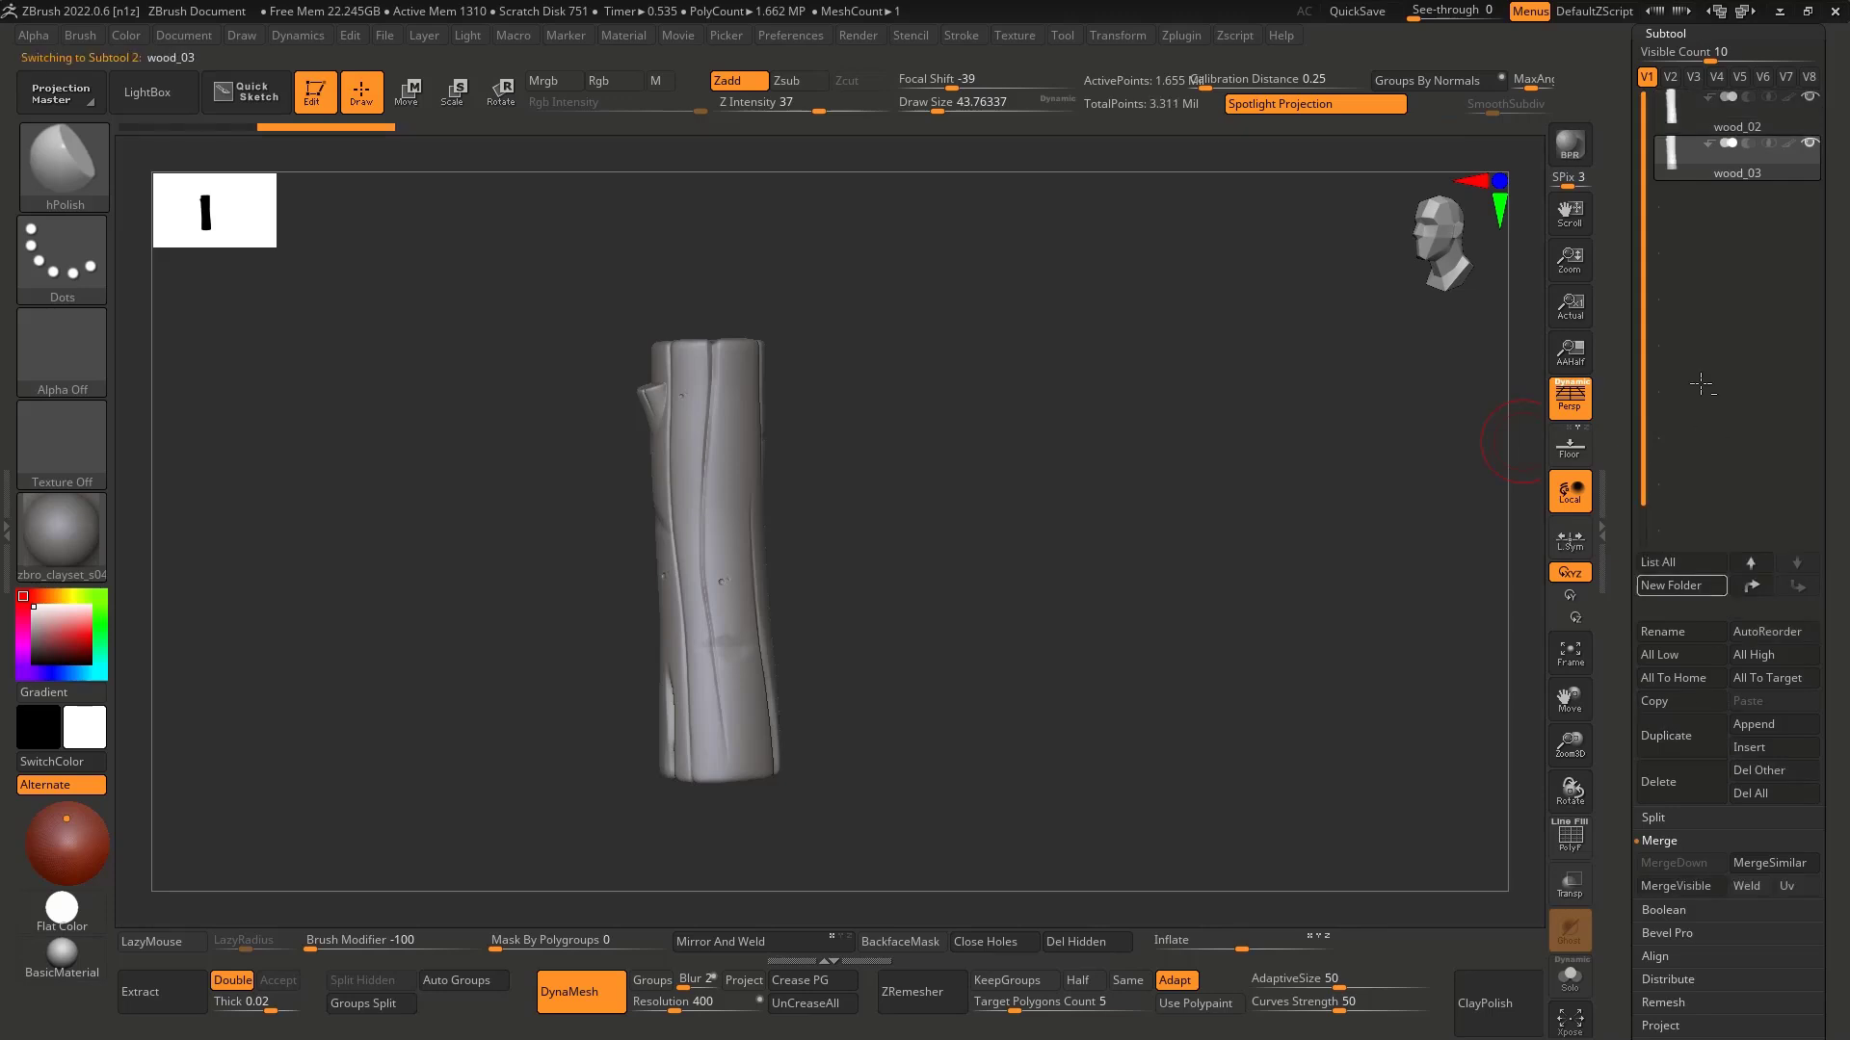
Step: Shrink the duplicated log to a small branch and tilt it beside the trunk
{"action": "key", "text": "w"}
{"action": "left_click_drag", "start_coordinate": [1024, 453], "coordinate": [1045, 457], "text": "shift"}
{"action": "left_click_drag", "start_coordinate": [789, 480], "coordinate": [884, 455]}
{"action": "key", "text": "e"}
{"action": "left_click_drag", "start_coordinate": [809, 526], "coordinate": [877, 597]}
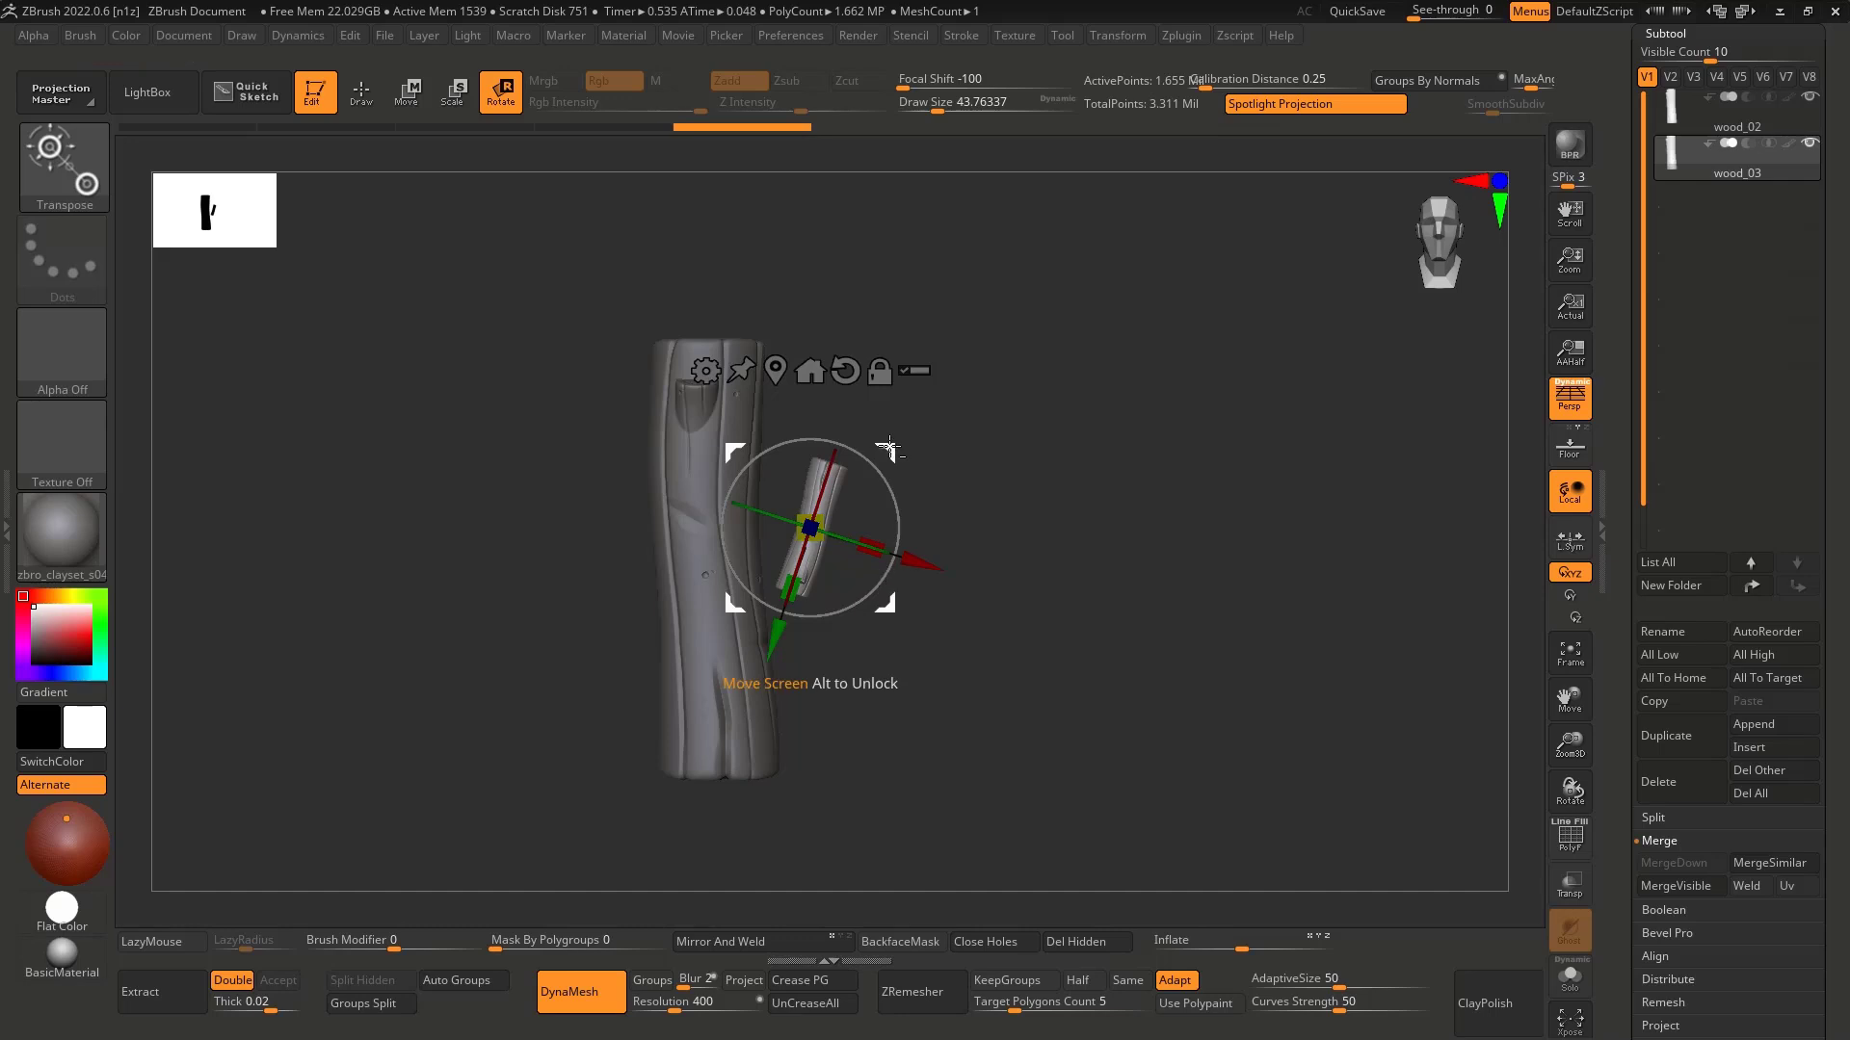
Step: Move and rotate the small branch copy so its lower end sits against the trunk's side near mid-height
{"action": "left_click_drag", "start_coordinate": [889, 446], "coordinate": [867, 573]}
{"action": "left_click_drag", "start_coordinate": [844, 493], "coordinate": [872, 490]}
{"action": "left_click_drag", "start_coordinate": [837, 489], "coordinate": [893, 540]}
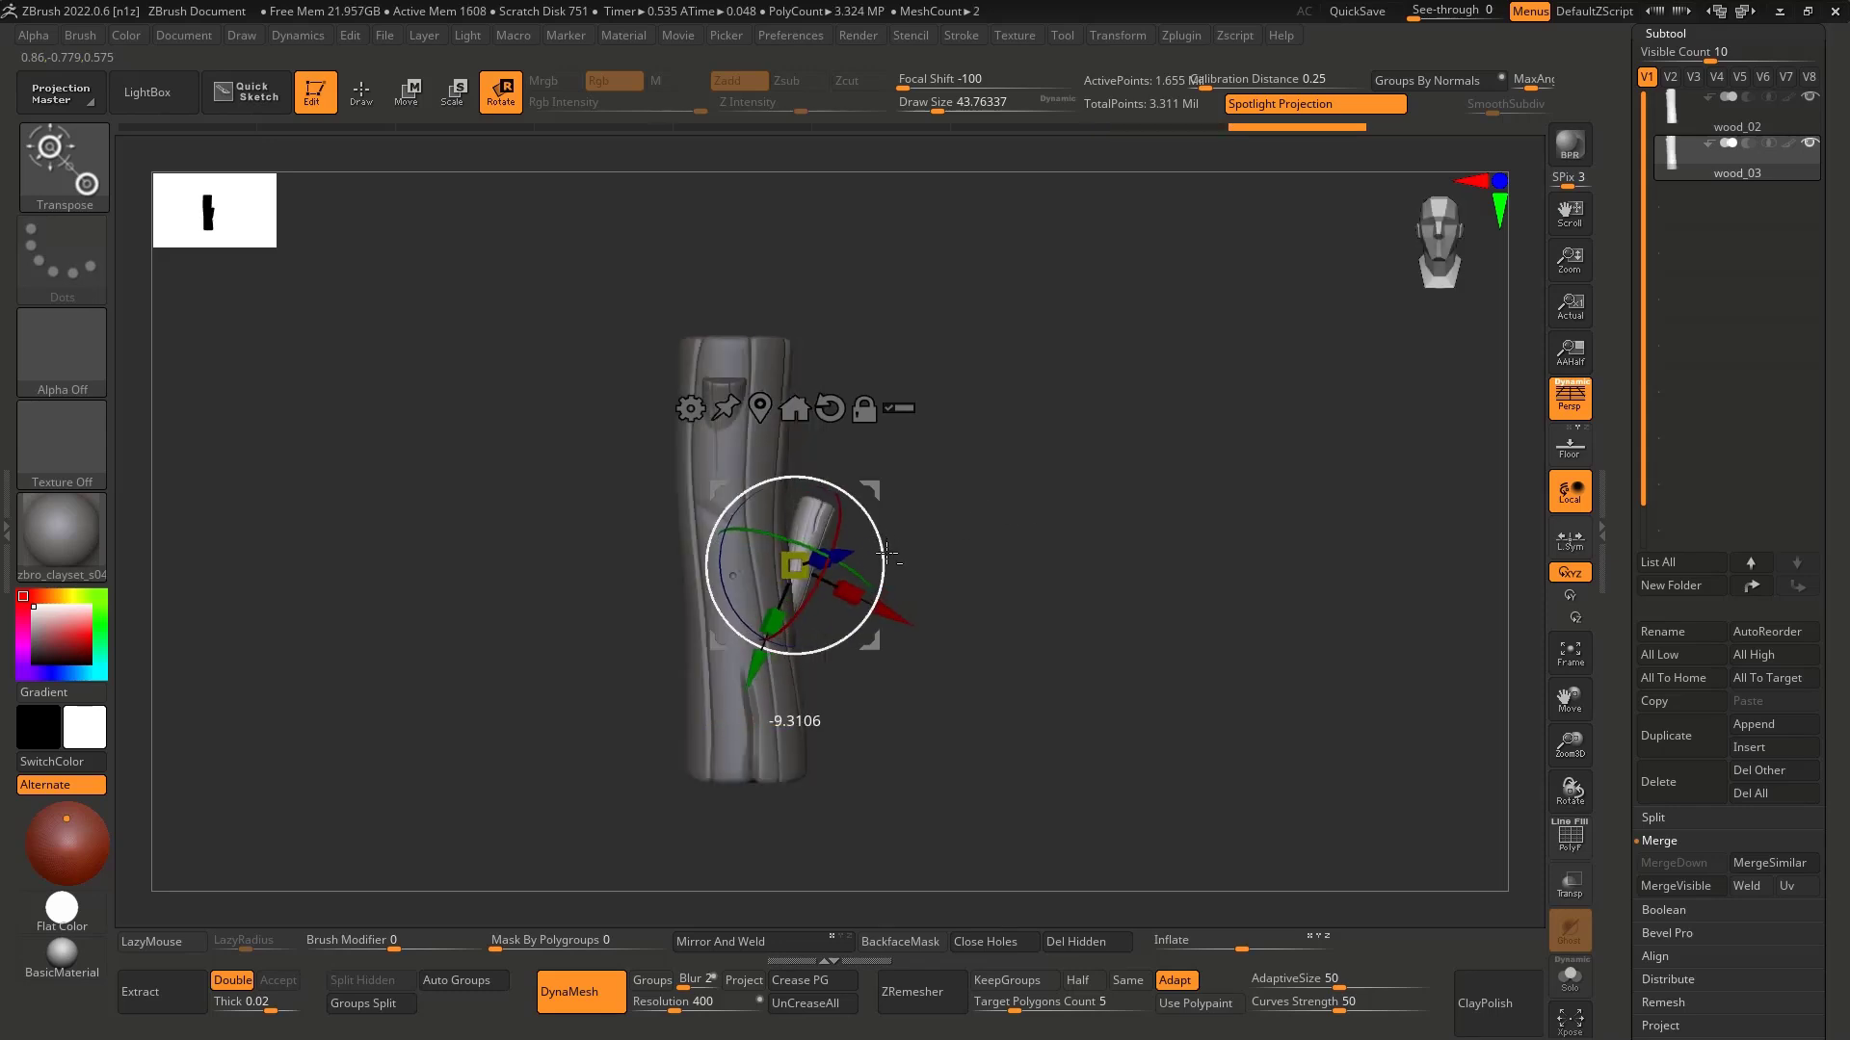
{"action": "left_click_drag", "start_coordinate": [898, 518], "coordinate": [872, 520]}
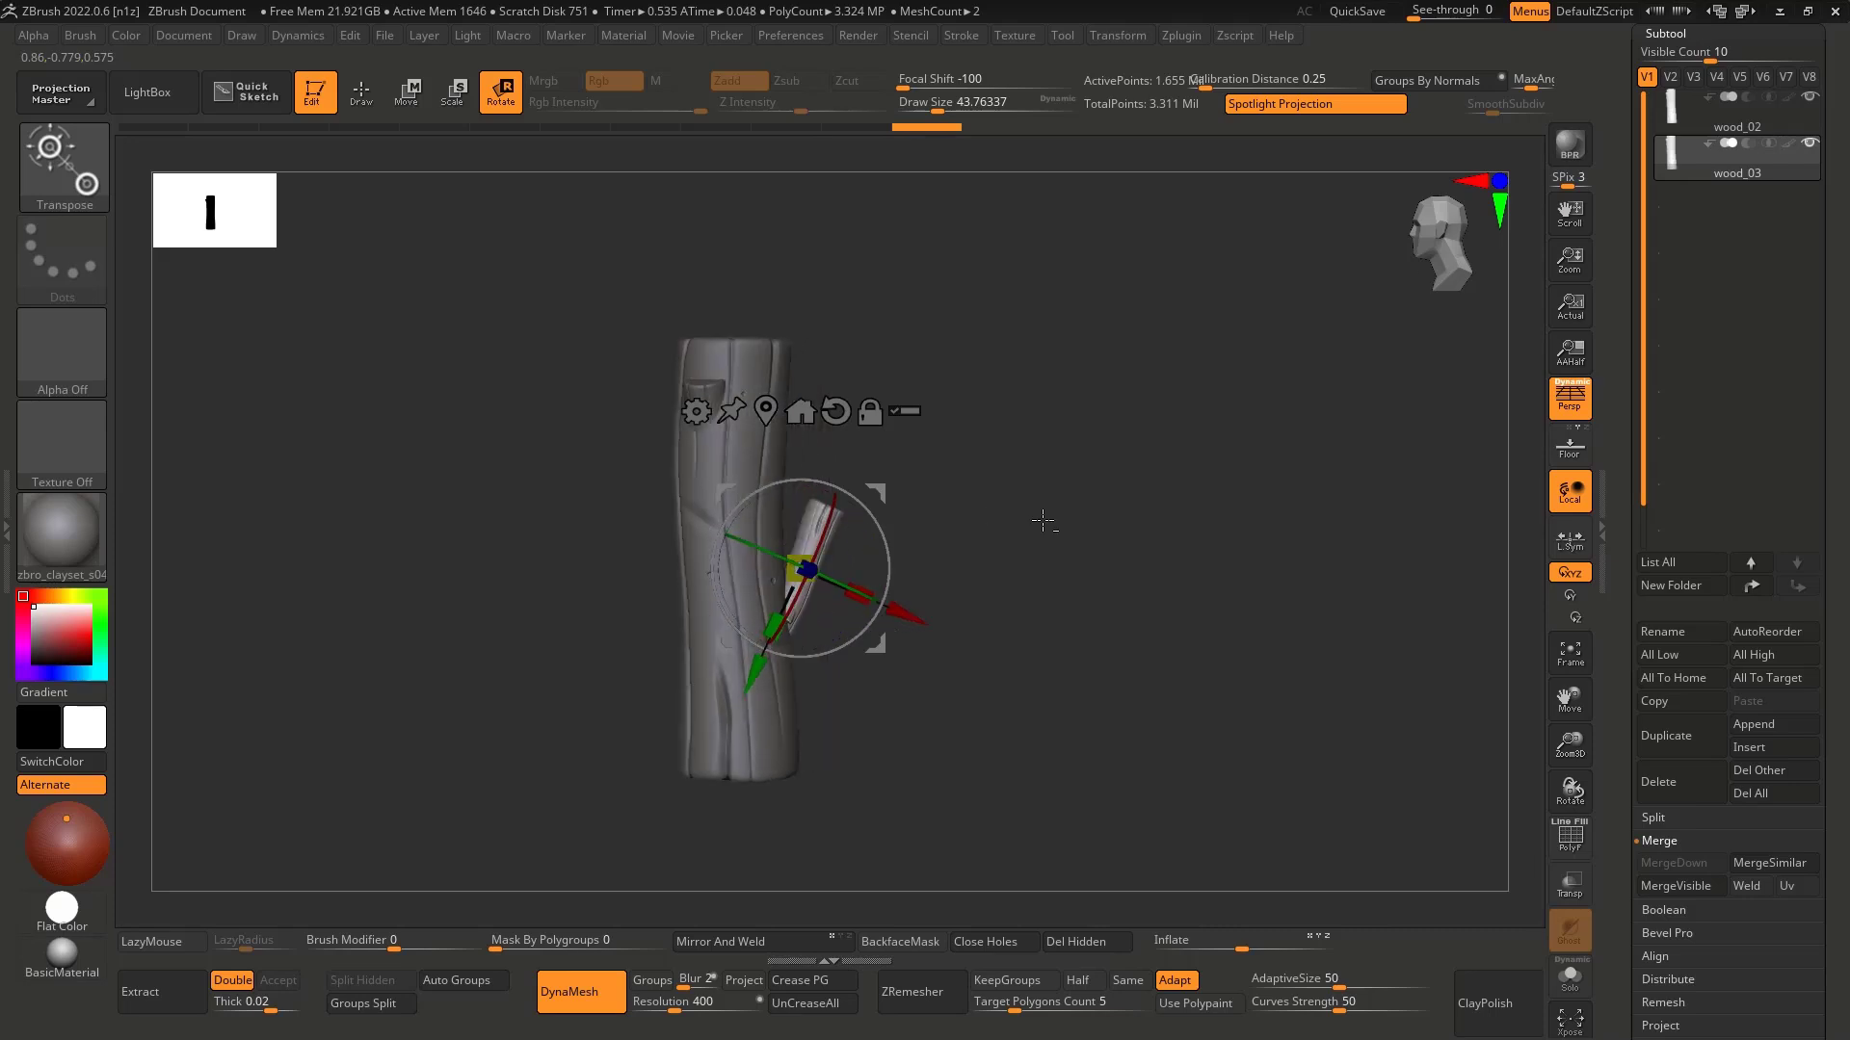
{"action": "left_click_drag", "start_coordinate": [1043, 521], "coordinate": [1024, 524]}
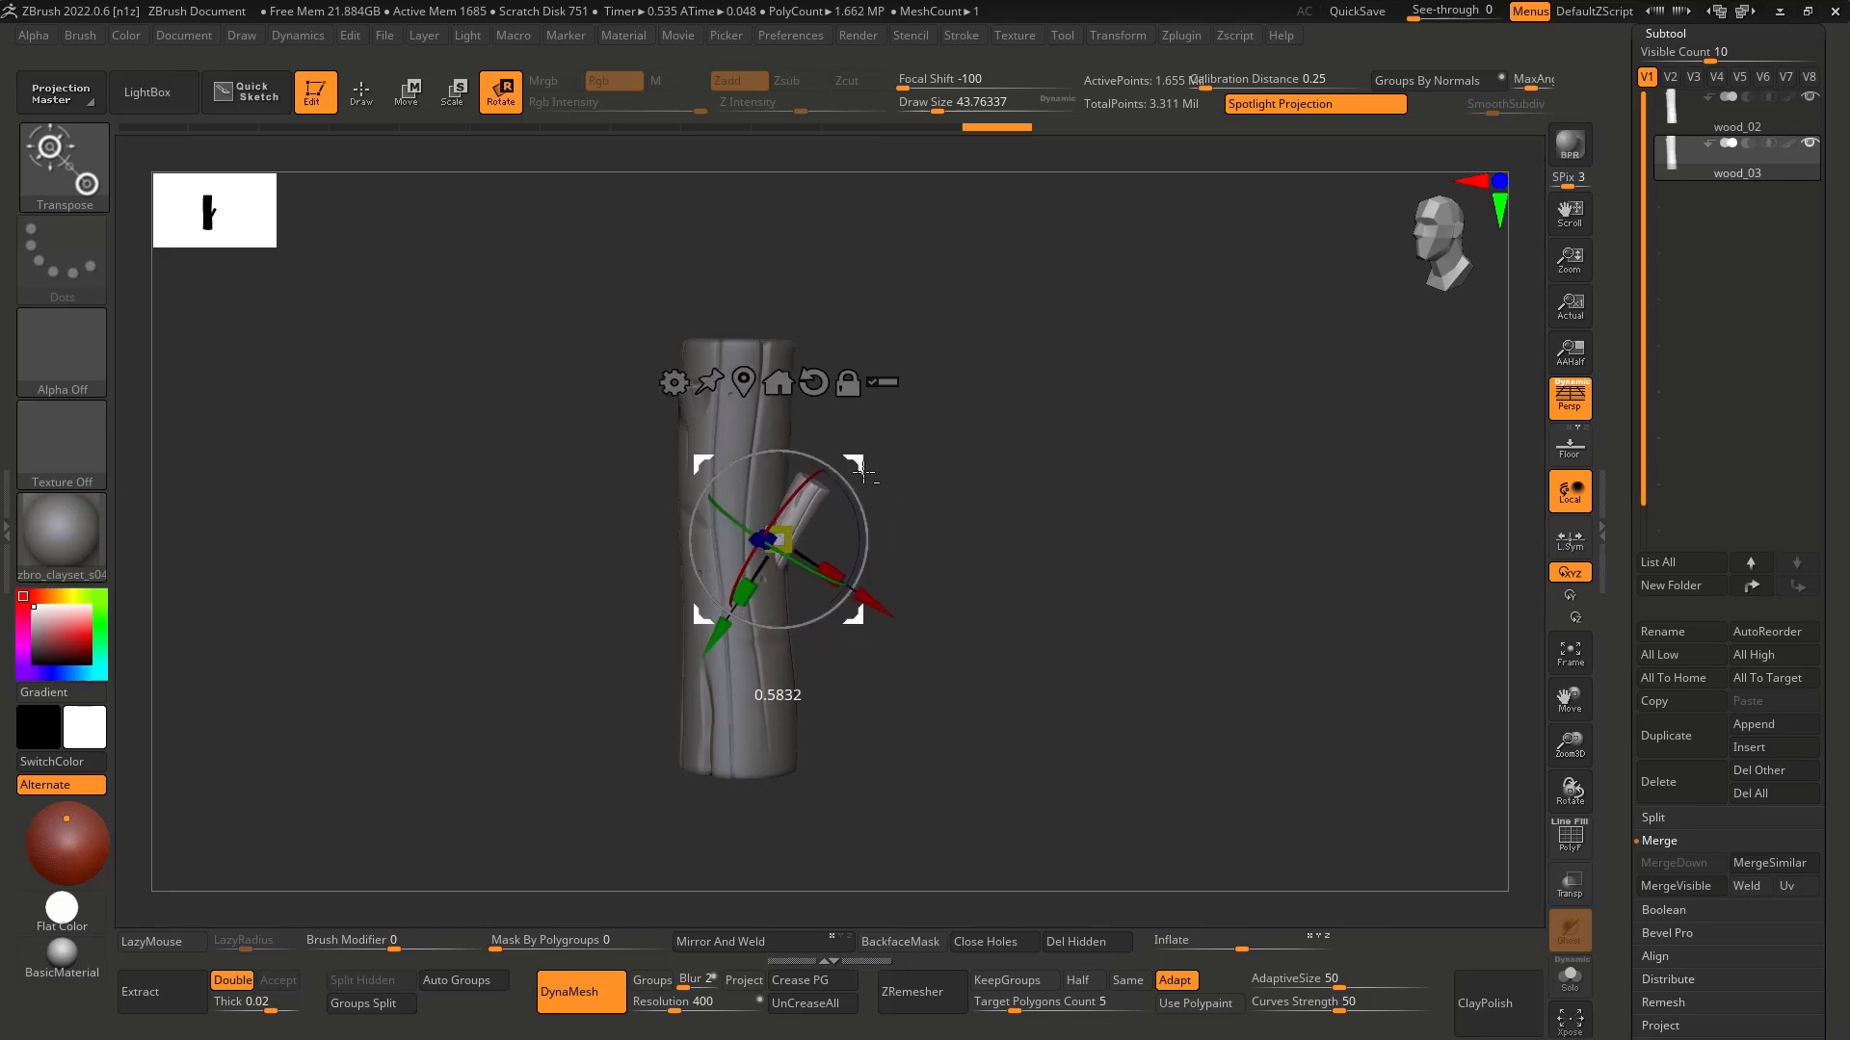
Step: Rotate and shift the small branch copy so its base sits against the trunk's side when viewed from several angles
{"action": "left_click_drag", "start_coordinate": [901, 577], "coordinate": [697, 586]}
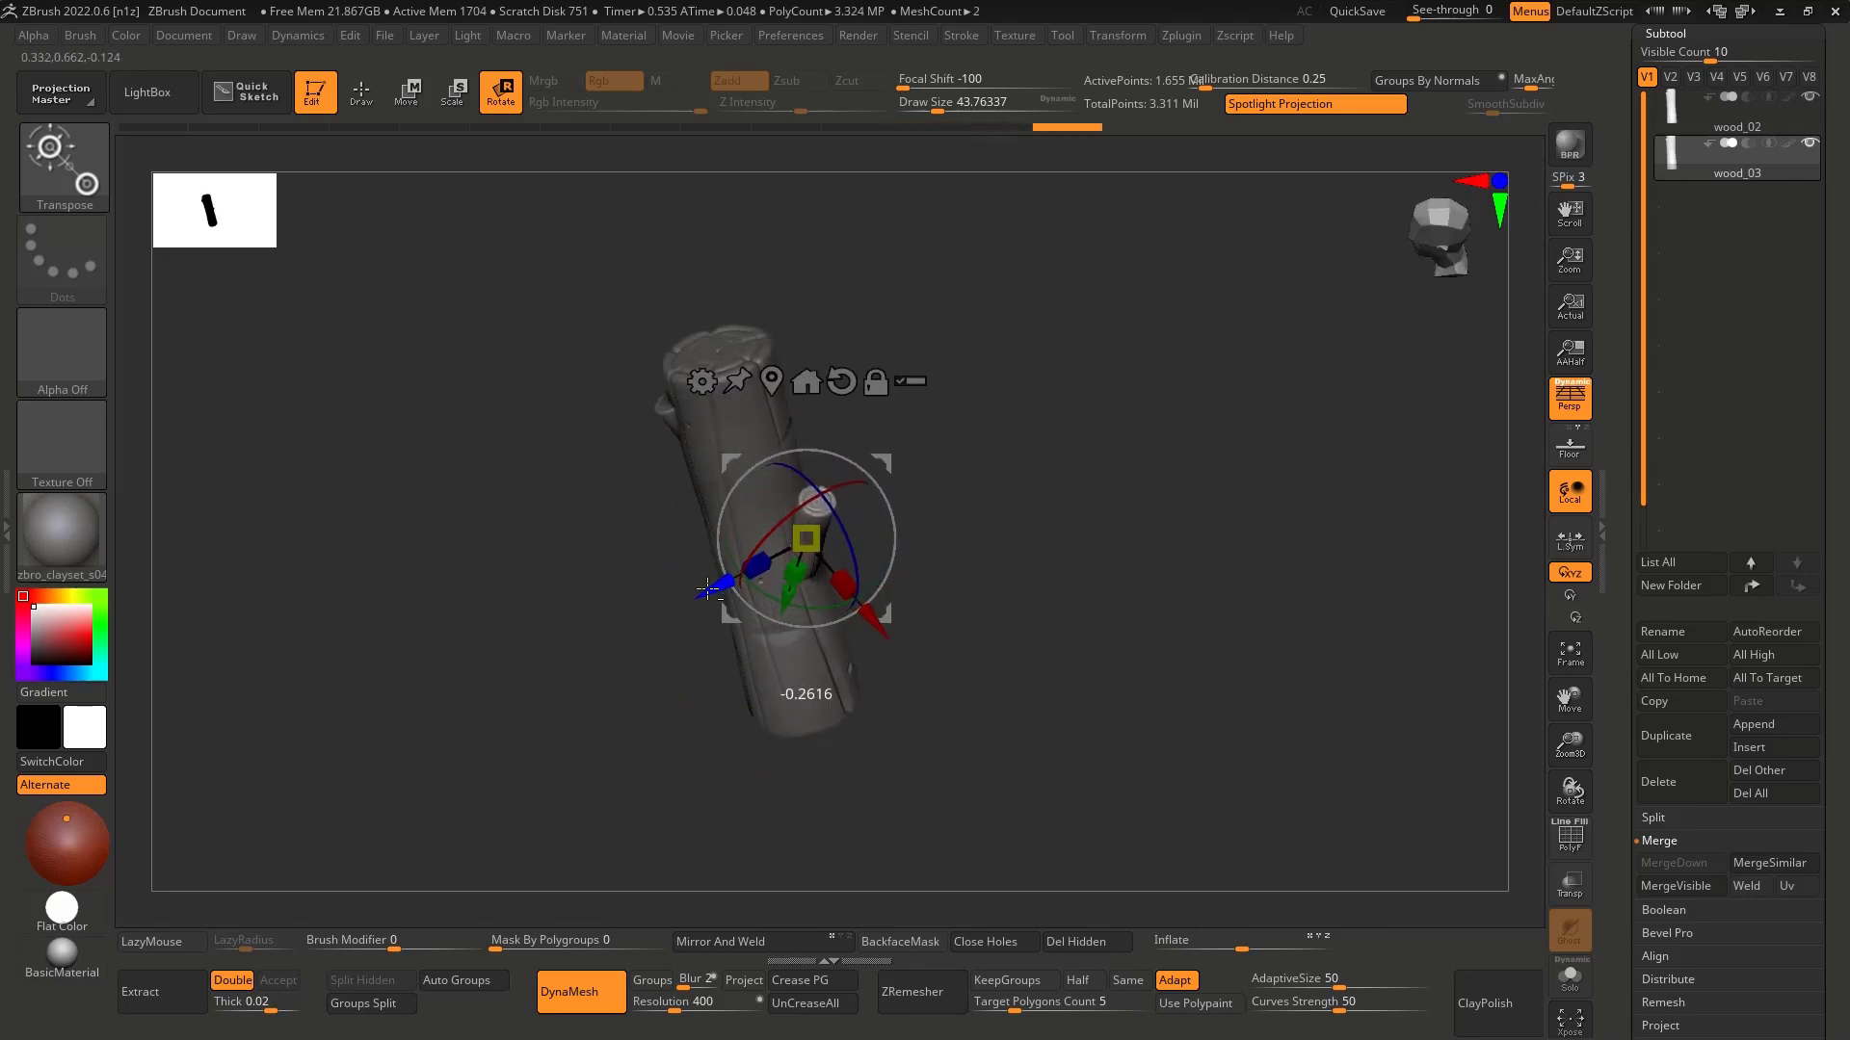
{"action": "mouse_move", "coordinate": [949, 476]}
{"action": "left_mouse_down"}
{"action": "mouse_move", "coordinate": [883, 465]}
{"action": "mouse_move", "coordinate": [996, 504]}
{"action": "mouse_move", "coordinate": [978, 529]}
{"action": "mouse_move", "coordinate": [1035, 525]}
{"action": "left_mouse_up"}
{"action": "key", "text": "q"}
{"action": "mouse_move", "coordinate": [1253, 478]}
{"action": "left_mouse_down"}
{"action": "mouse_move", "coordinate": [1036, 525]}
{"action": "mouse_move", "coordinate": [1086, 524]}
{"action": "mouse_move", "coordinate": [930, 534]}
{"action": "left_mouse_up"}
{"action": "key", "text": "w"}
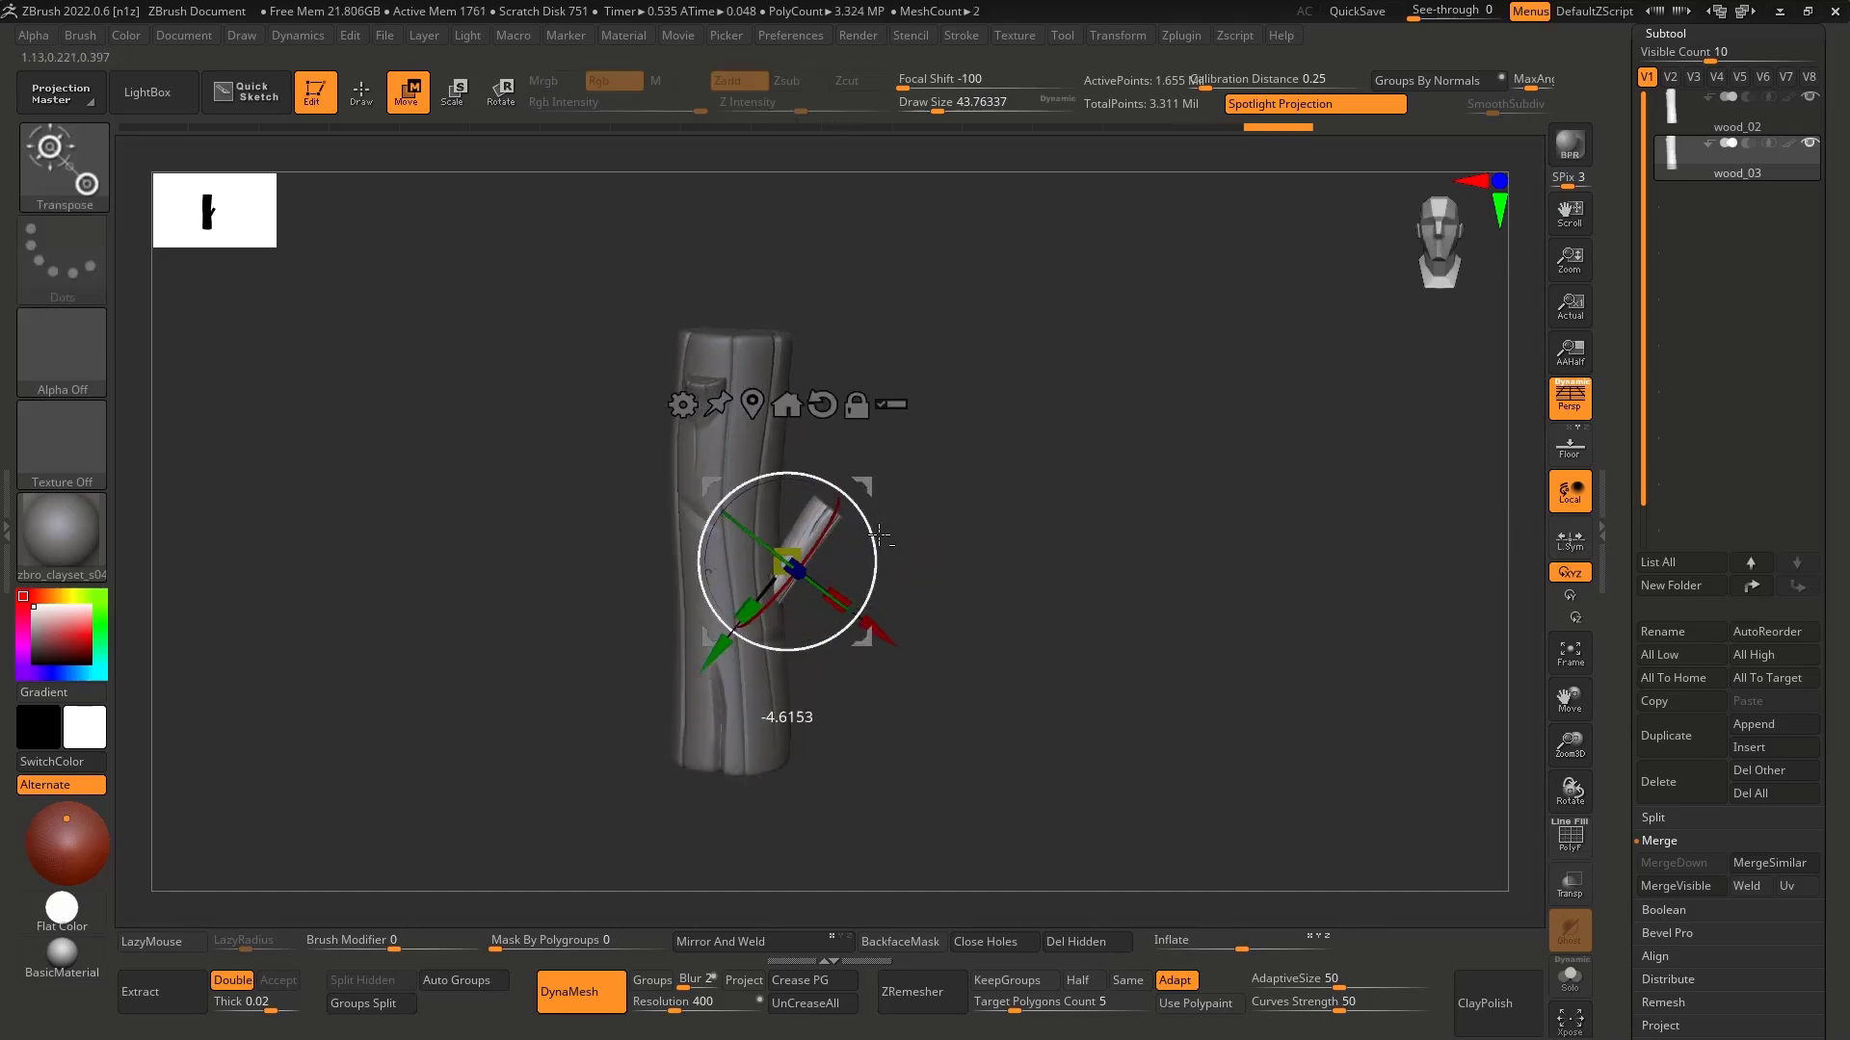
{"action": "key", "text": "q"}
{"action": "left_click_drag", "start_coordinate": [866, 542], "coordinate": [880, 537]}
{"action": "key", "text": "w"}
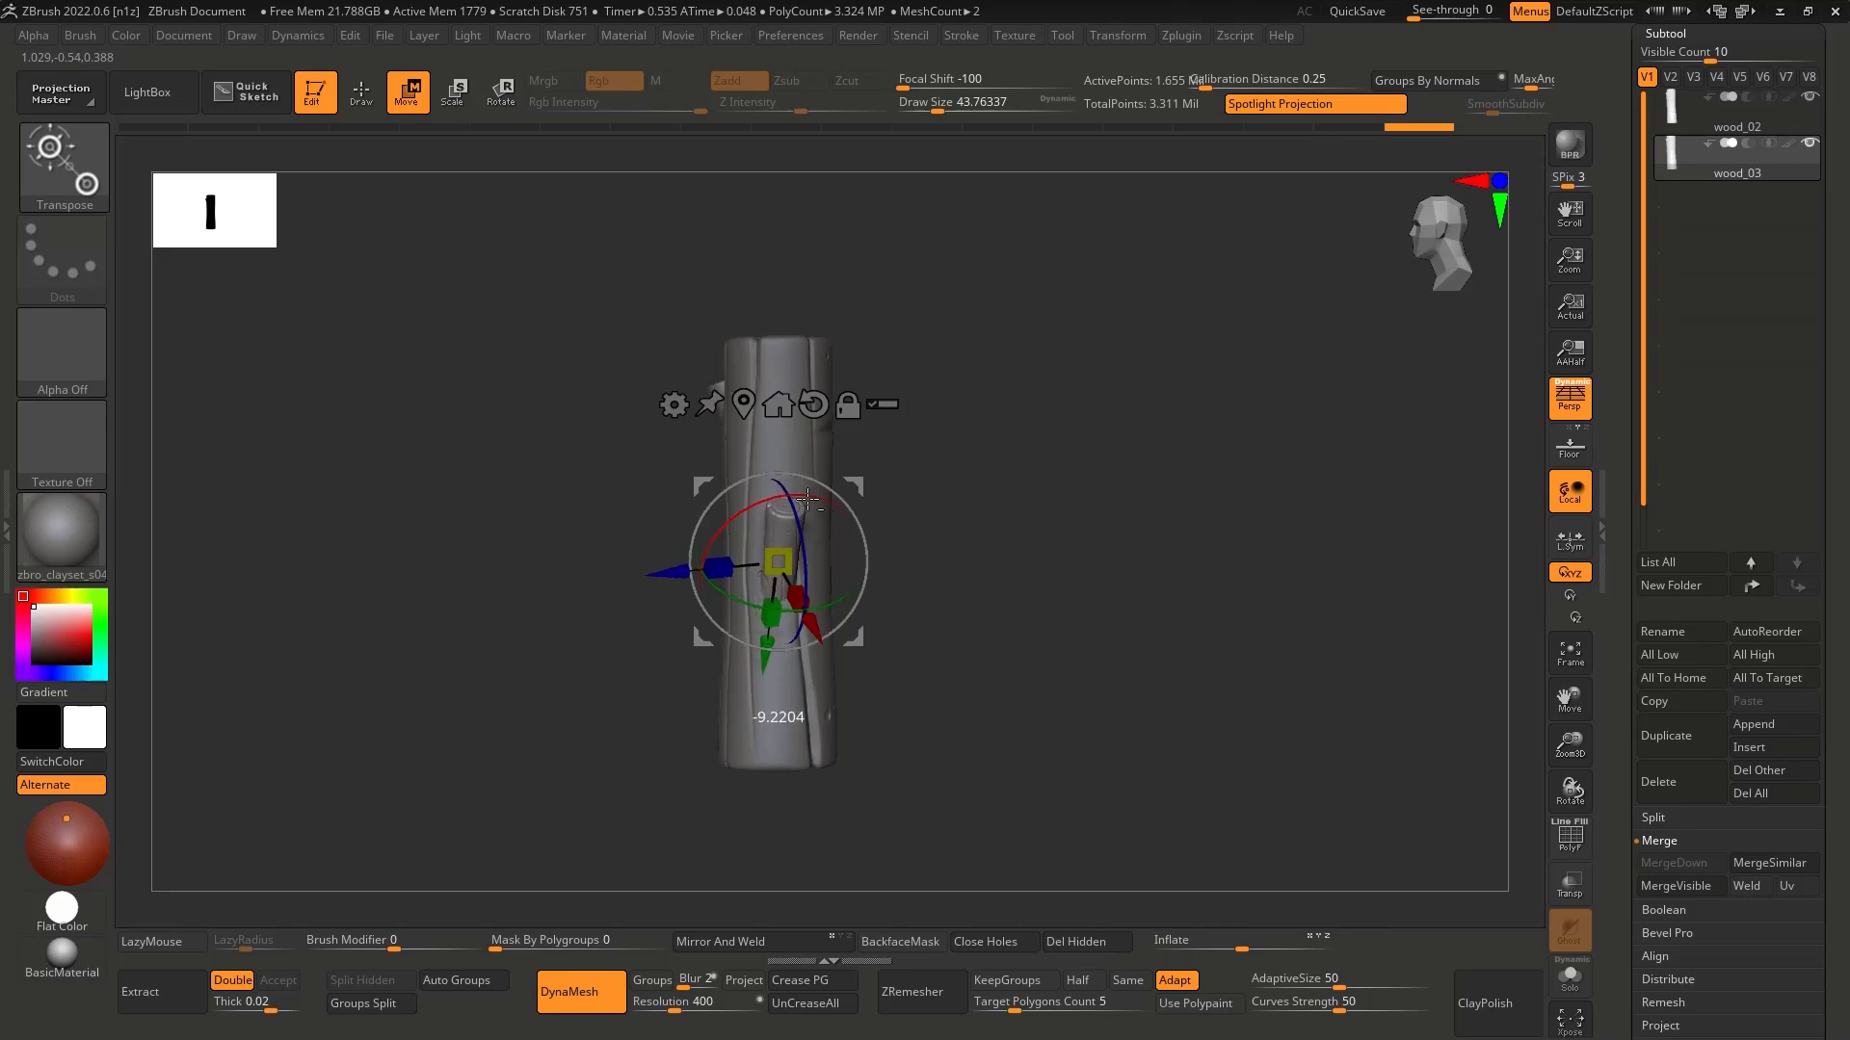
{"action": "key", "text": "ctrl+z"}
{"action": "key", "text": "ctrl+shift+z"}
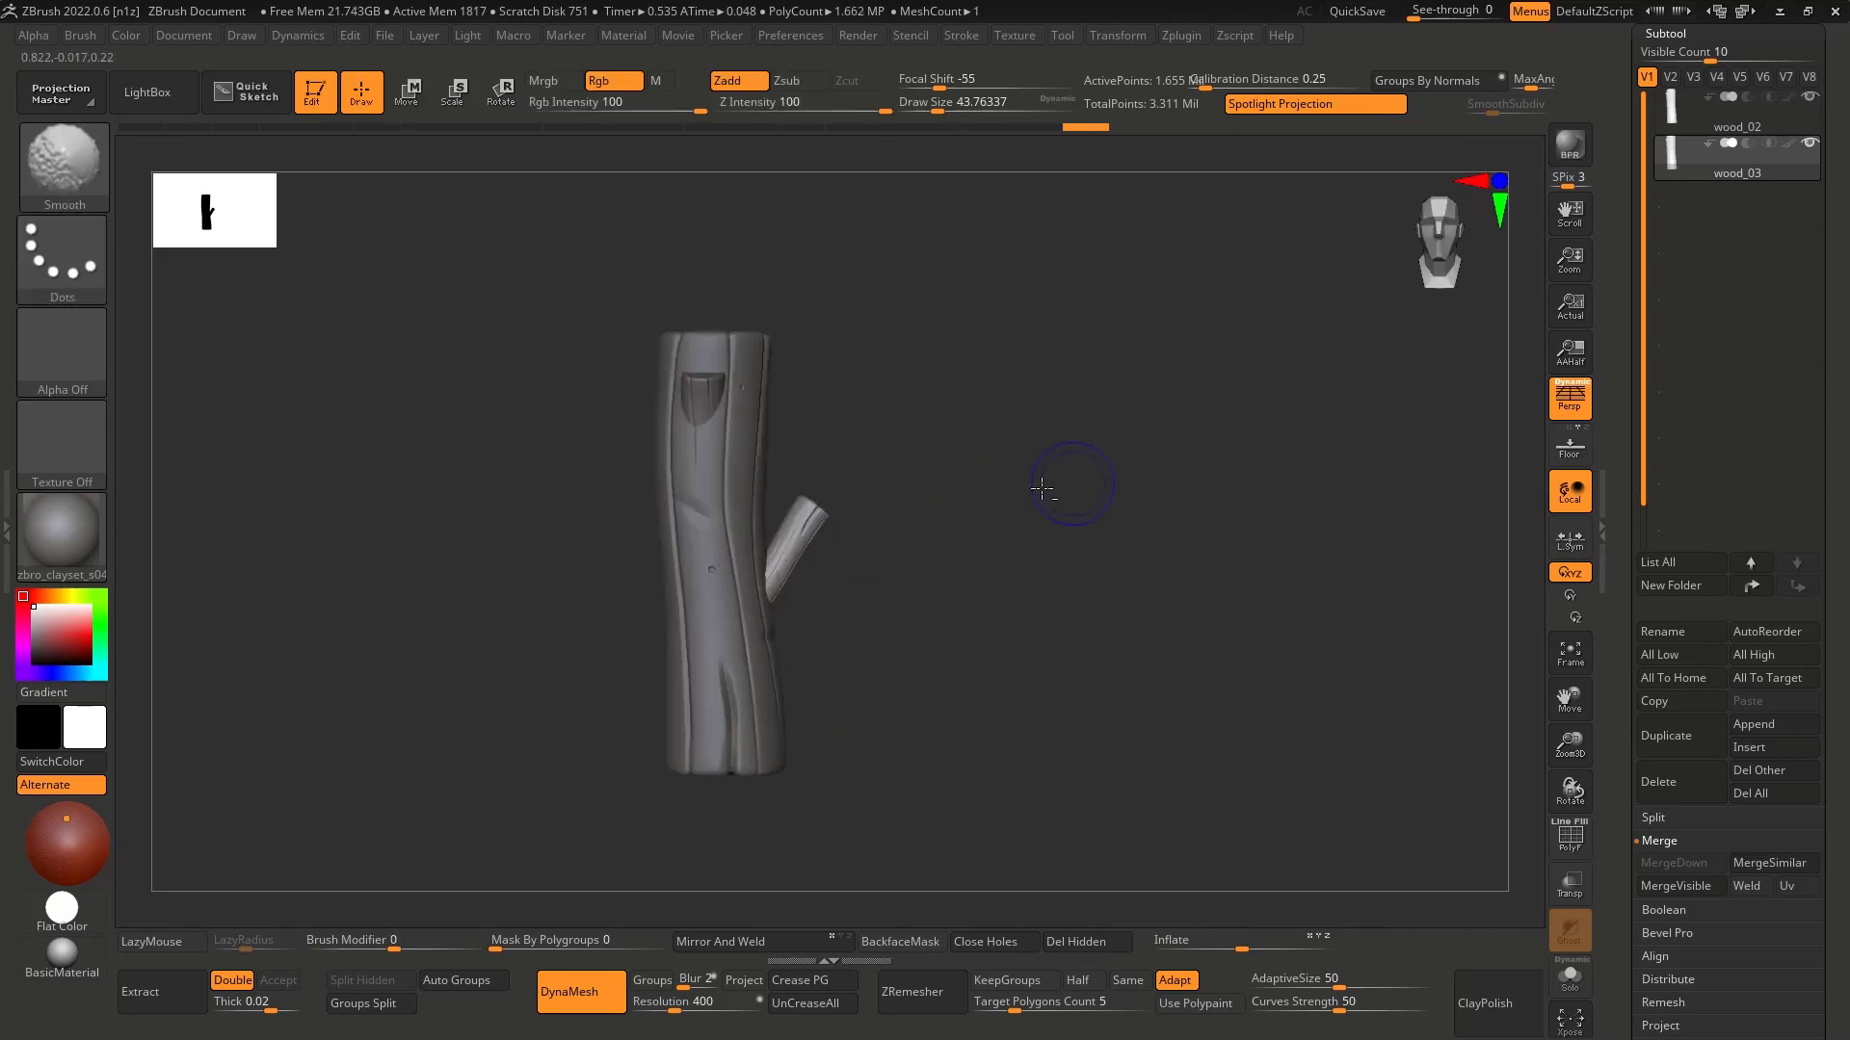
Step: Merge the small branch down into the wood_02 trunk subtool and remesh the result with DynaMesh at resolution 400
{"action": "key", "text": "q"}
{"action": "mouse_move", "coordinate": [1046, 491]}
{"action": "left_mouse_down"}
{"action": "mouse_move", "coordinate": [1144, 466]}
{"action": "mouse_move", "coordinate": [1312, 471]}
{"action": "mouse_move", "coordinate": [1233, 481]}
{"action": "mouse_move", "coordinate": [1172, 417]}
{"action": "mouse_move", "coordinate": [1089, 492]}
{"action": "left_mouse_up"}
{"action": "right_click_drag", "start_coordinate": [928, 478], "coordinate": [970, 488], "text": "ctrl"}
{"action": "left_click_drag", "start_coordinate": [970, 487], "coordinate": [993, 449], "text": "shift"}
{"action": "key", "text": "w"}
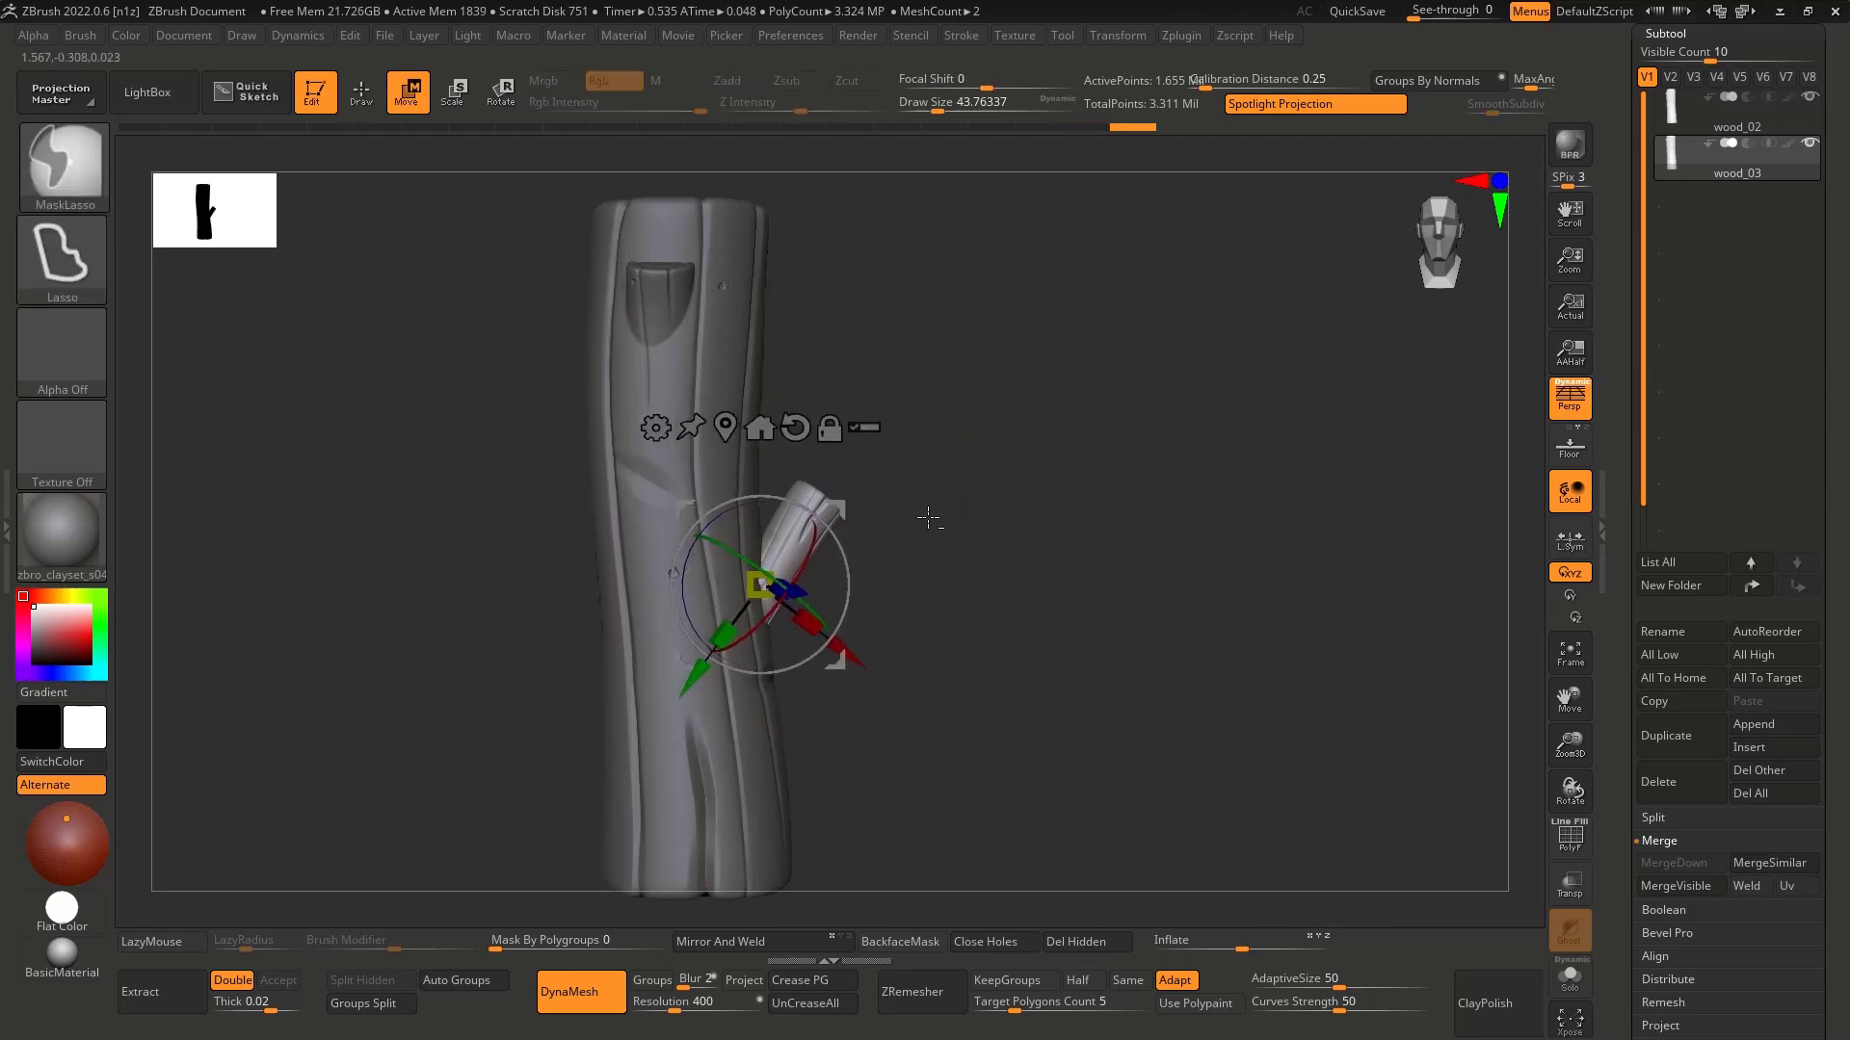
{"action": "right_click_drag", "start_coordinate": [928, 518], "coordinate": [945, 479], "text": "ctrl"}
{"action": "left_click_drag", "start_coordinate": [945, 479], "coordinate": [953, 467]}
{"action": "left_click", "coordinate": [1684, 112]}
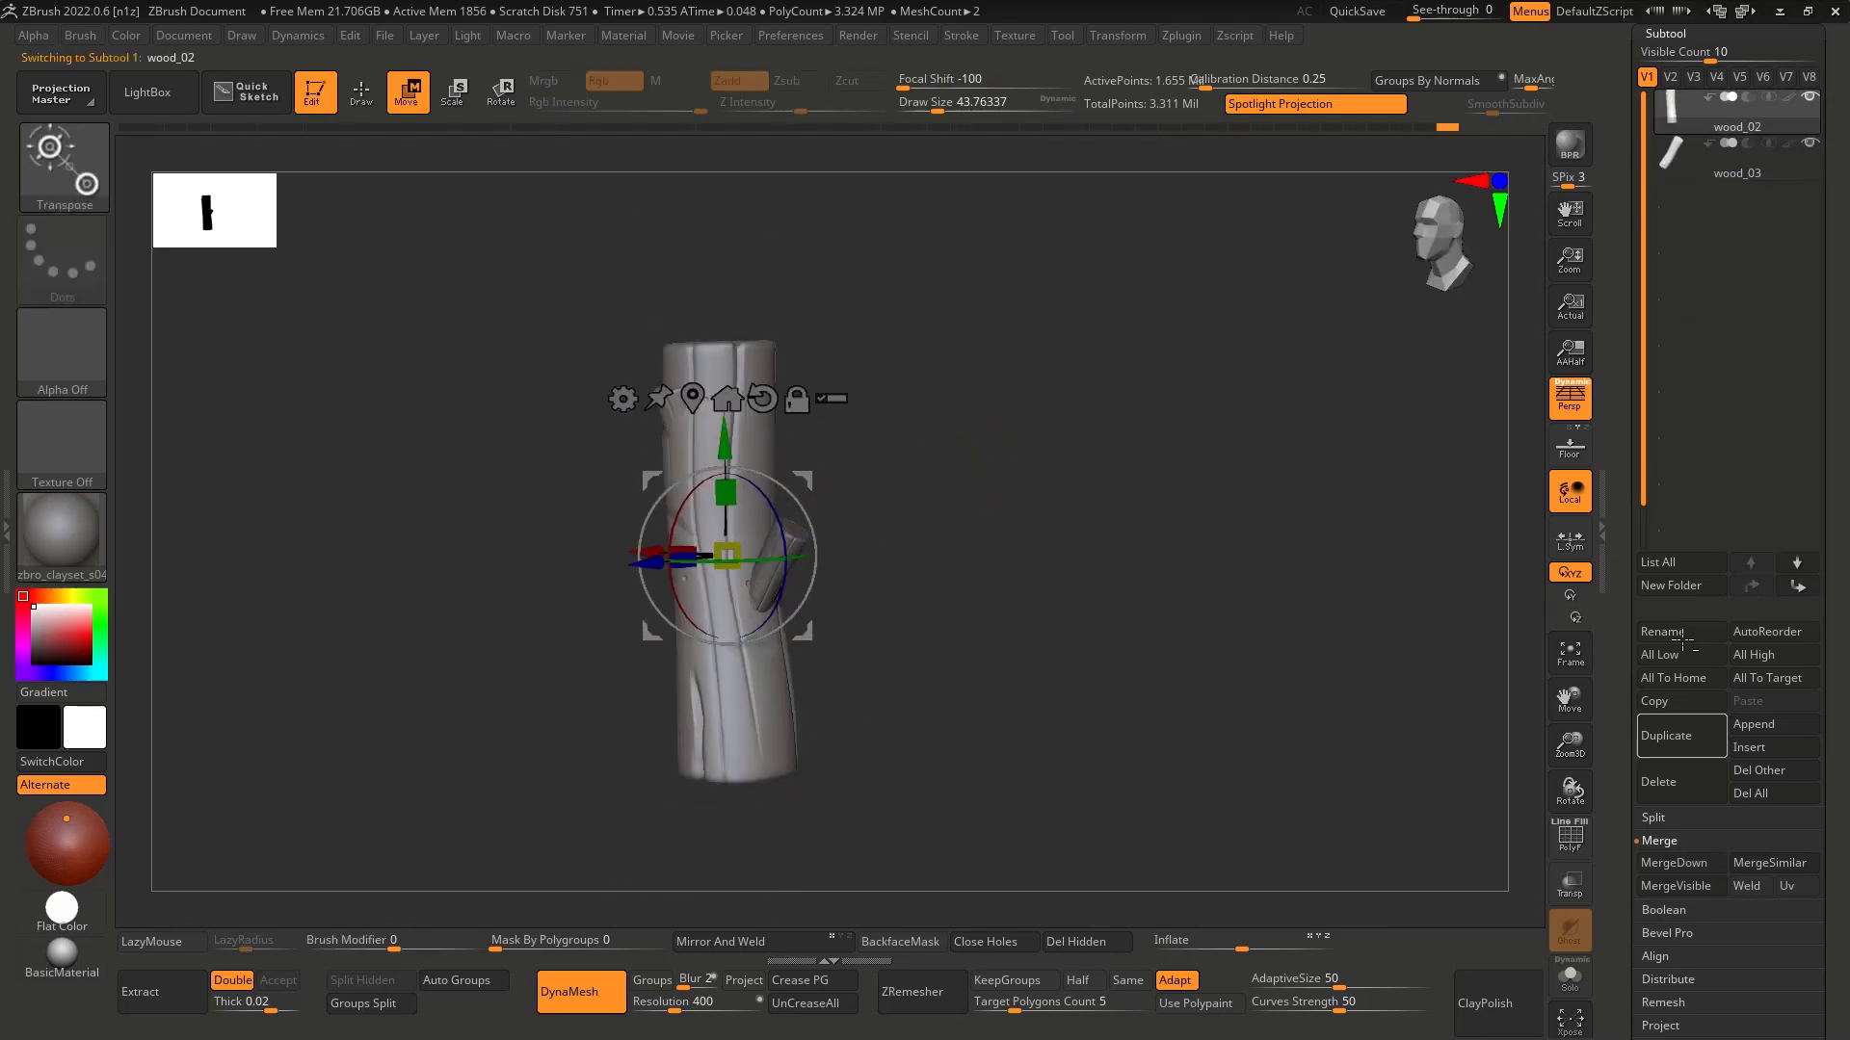
{"action": "left_click", "coordinate": [1684, 861]}
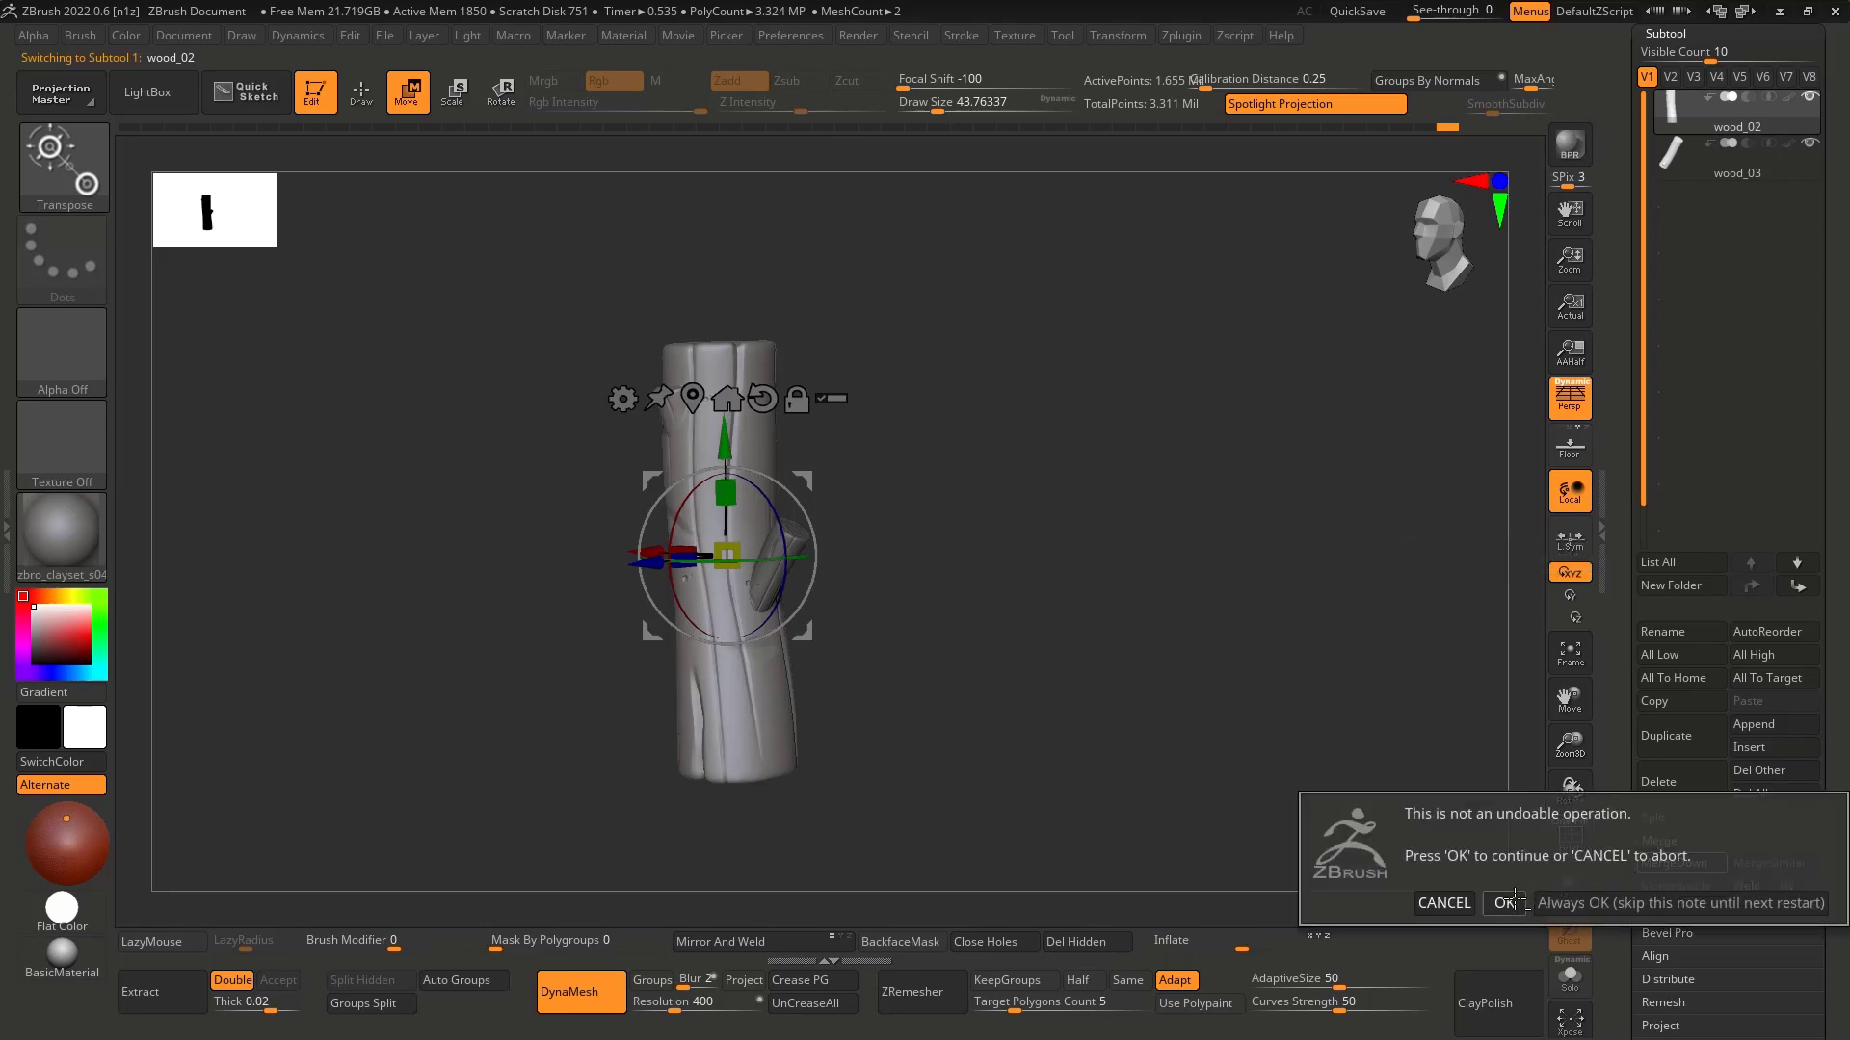
{"action": "left_click", "coordinate": [1390, 903]}
{"action": "right_click_drag", "start_coordinate": [1029, 511], "coordinate": [1038, 578], "text": "ctrl"}
{"action": "left_click_drag", "start_coordinate": [1038, 578], "coordinate": [1083, 727], "text": "ctrl"}
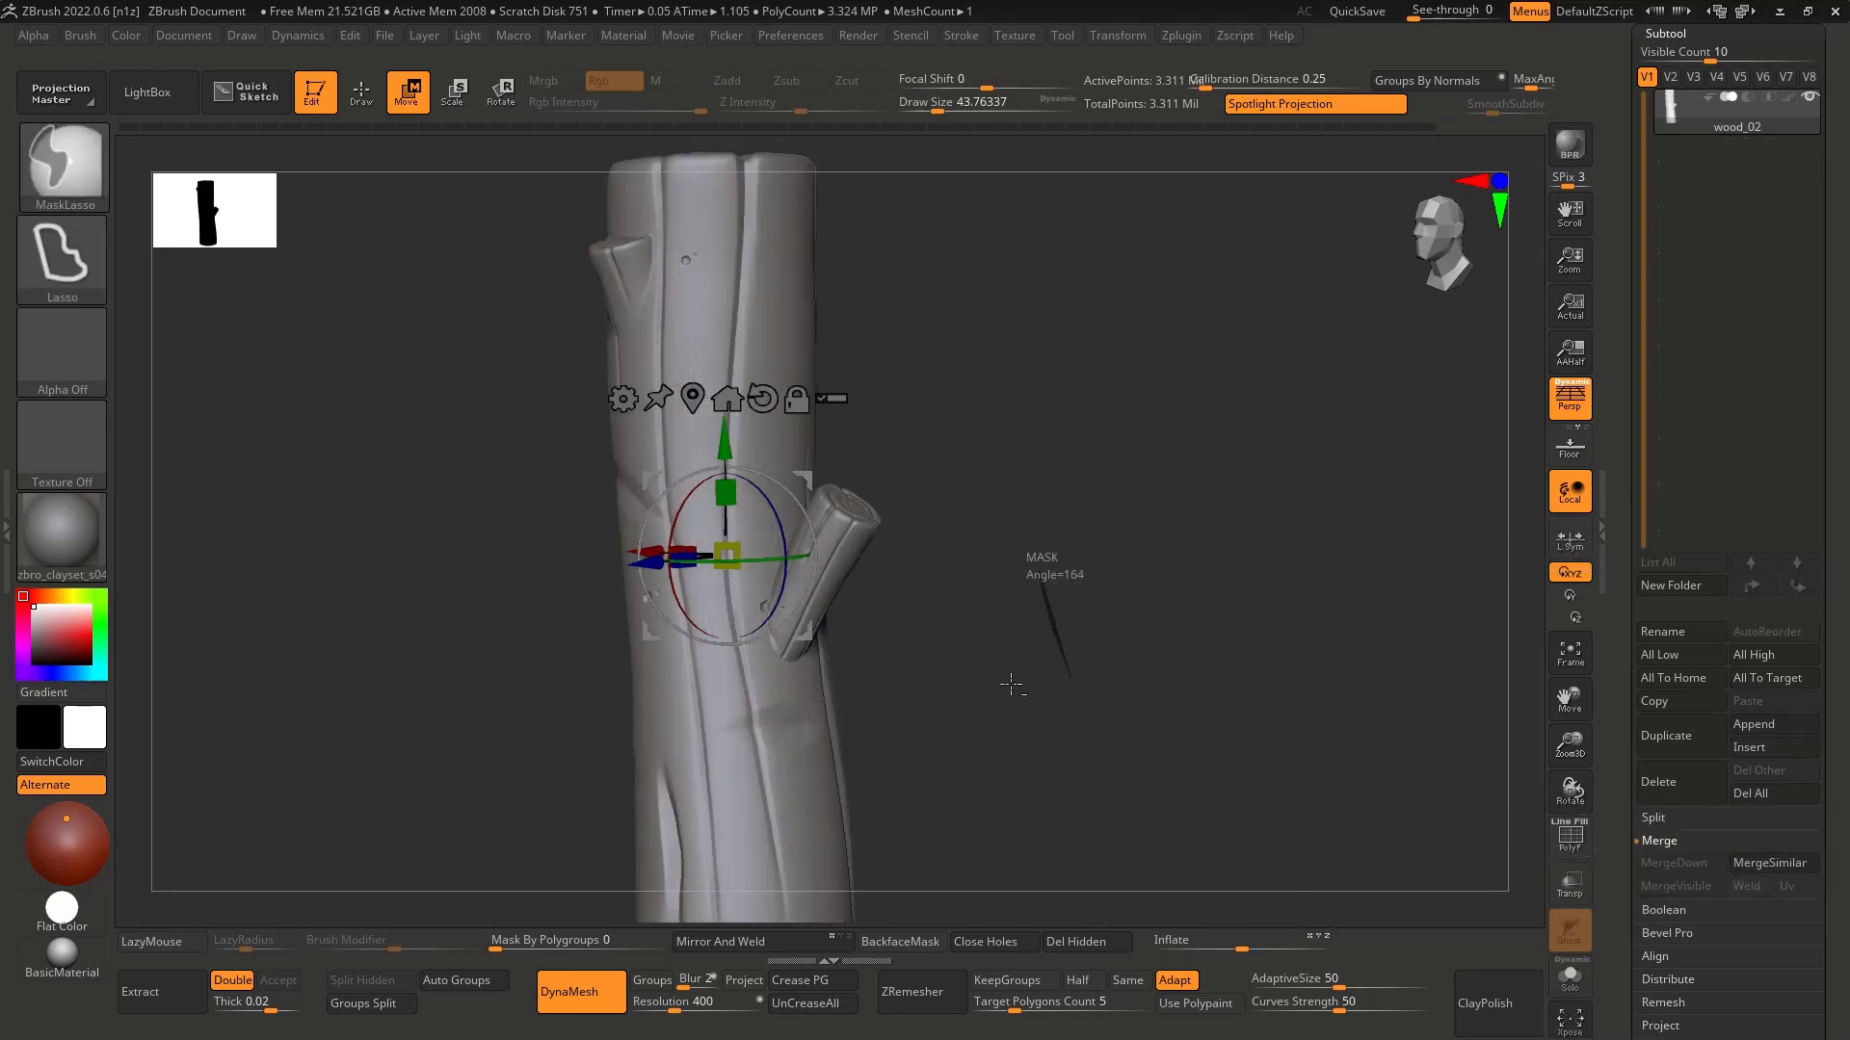
Step: Apply ClayPolish with Max 25 to the merged log and clear its mask
{"action": "key", "text": "q"}
{"action": "right_click_drag", "start_coordinate": [826, 571], "coordinate": [815, 439]}
{"action": "right_click_drag", "start_coordinate": [801, 366], "coordinate": [750, 626], "text": "ctrl"}
{"action": "right_click_drag", "start_coordinate": [607, 604], "coordinate": [732, 616], "text": "ctrl"}
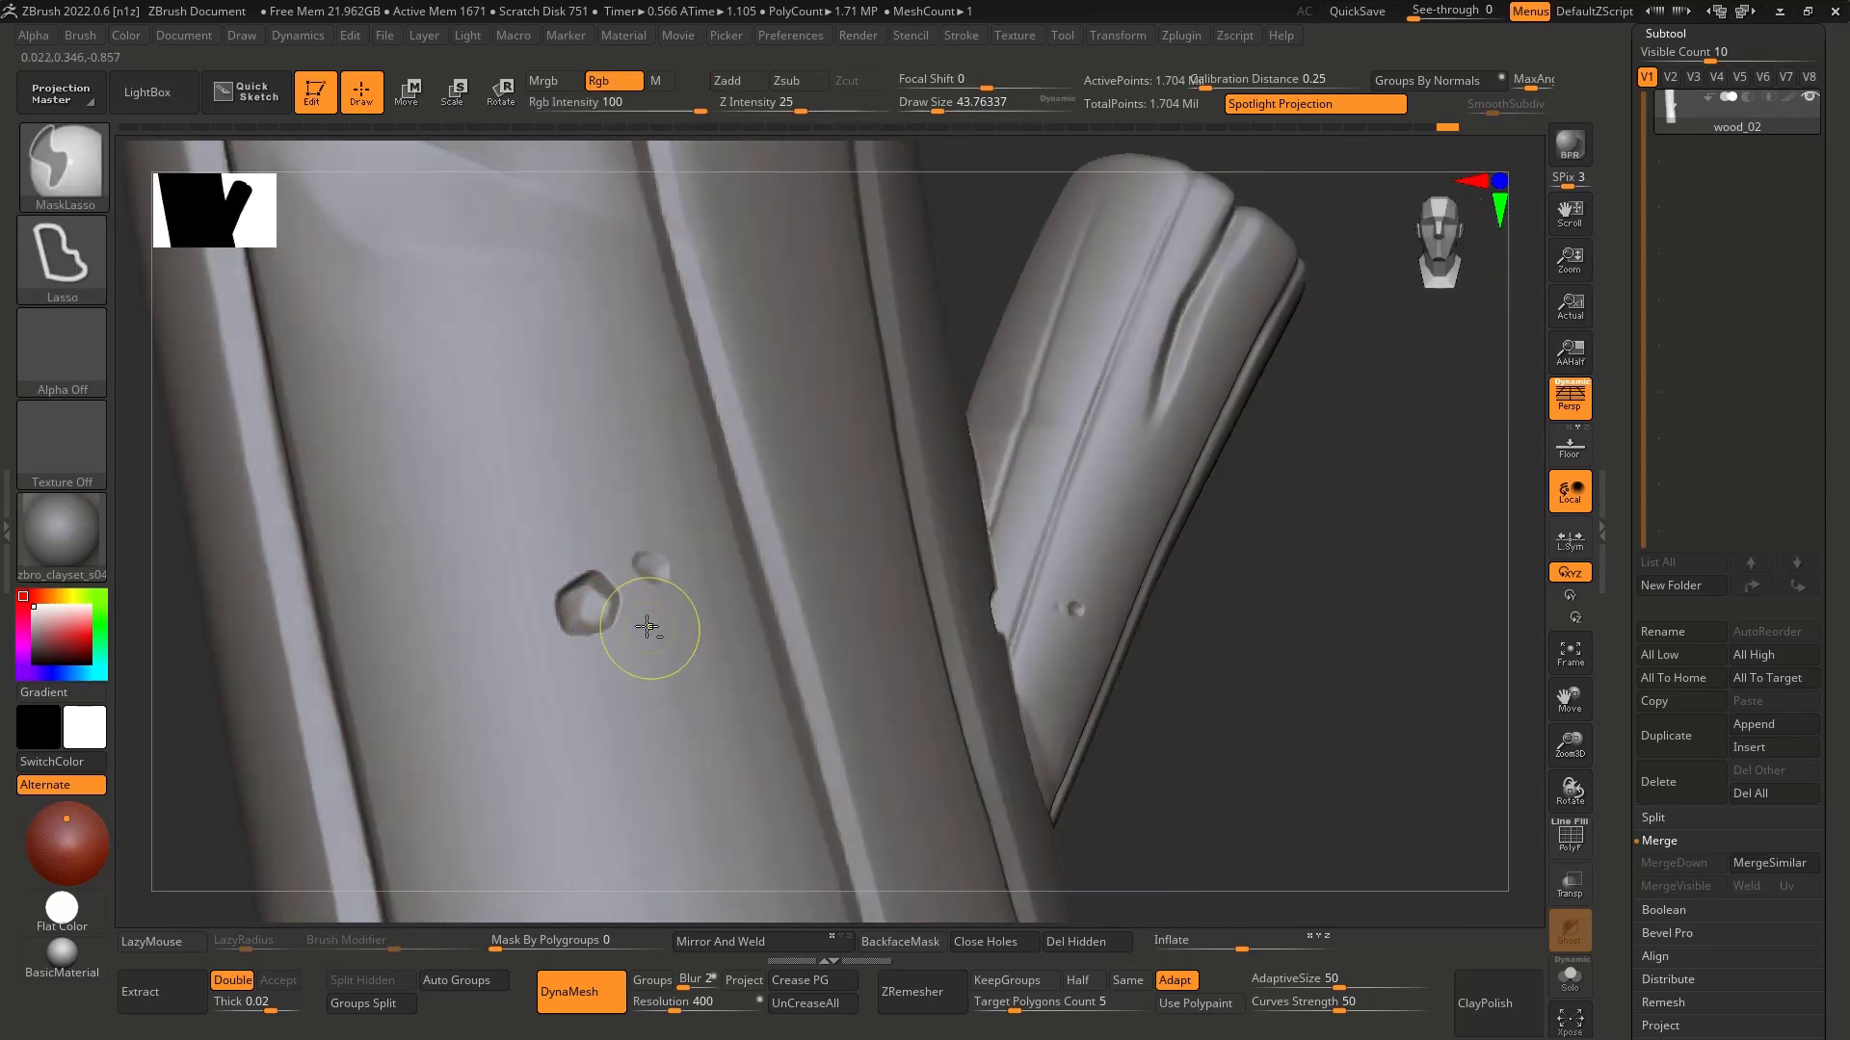
{"action": "mouse_move", "coordinate": [598, 591]}
{"action": "right_mouse_down", "text": "ctrl"}
{"action": "mouse_move", "coordinate": [631, 672]}
{"action": "mouse_move", "coordinate": [731, 580]}
{"action": "mouse_move", "coordinate": [756, 515]}
{"action": "right_mouse_up", "text": "ctrl"}
{"action": "right_click_drag", "start_coordinate": [1008, 516], "coordinate": [862, 482]}
{"action": "mouse_move", "coordinate": [862, 549]}
{"action": "right_mouse_down"}
{"action": "mouse_move", "coordinate": [818, 588]}
{"action": "mouse_move", "coordinate": [857, 694]}
{"action": "right_mouse_up"}
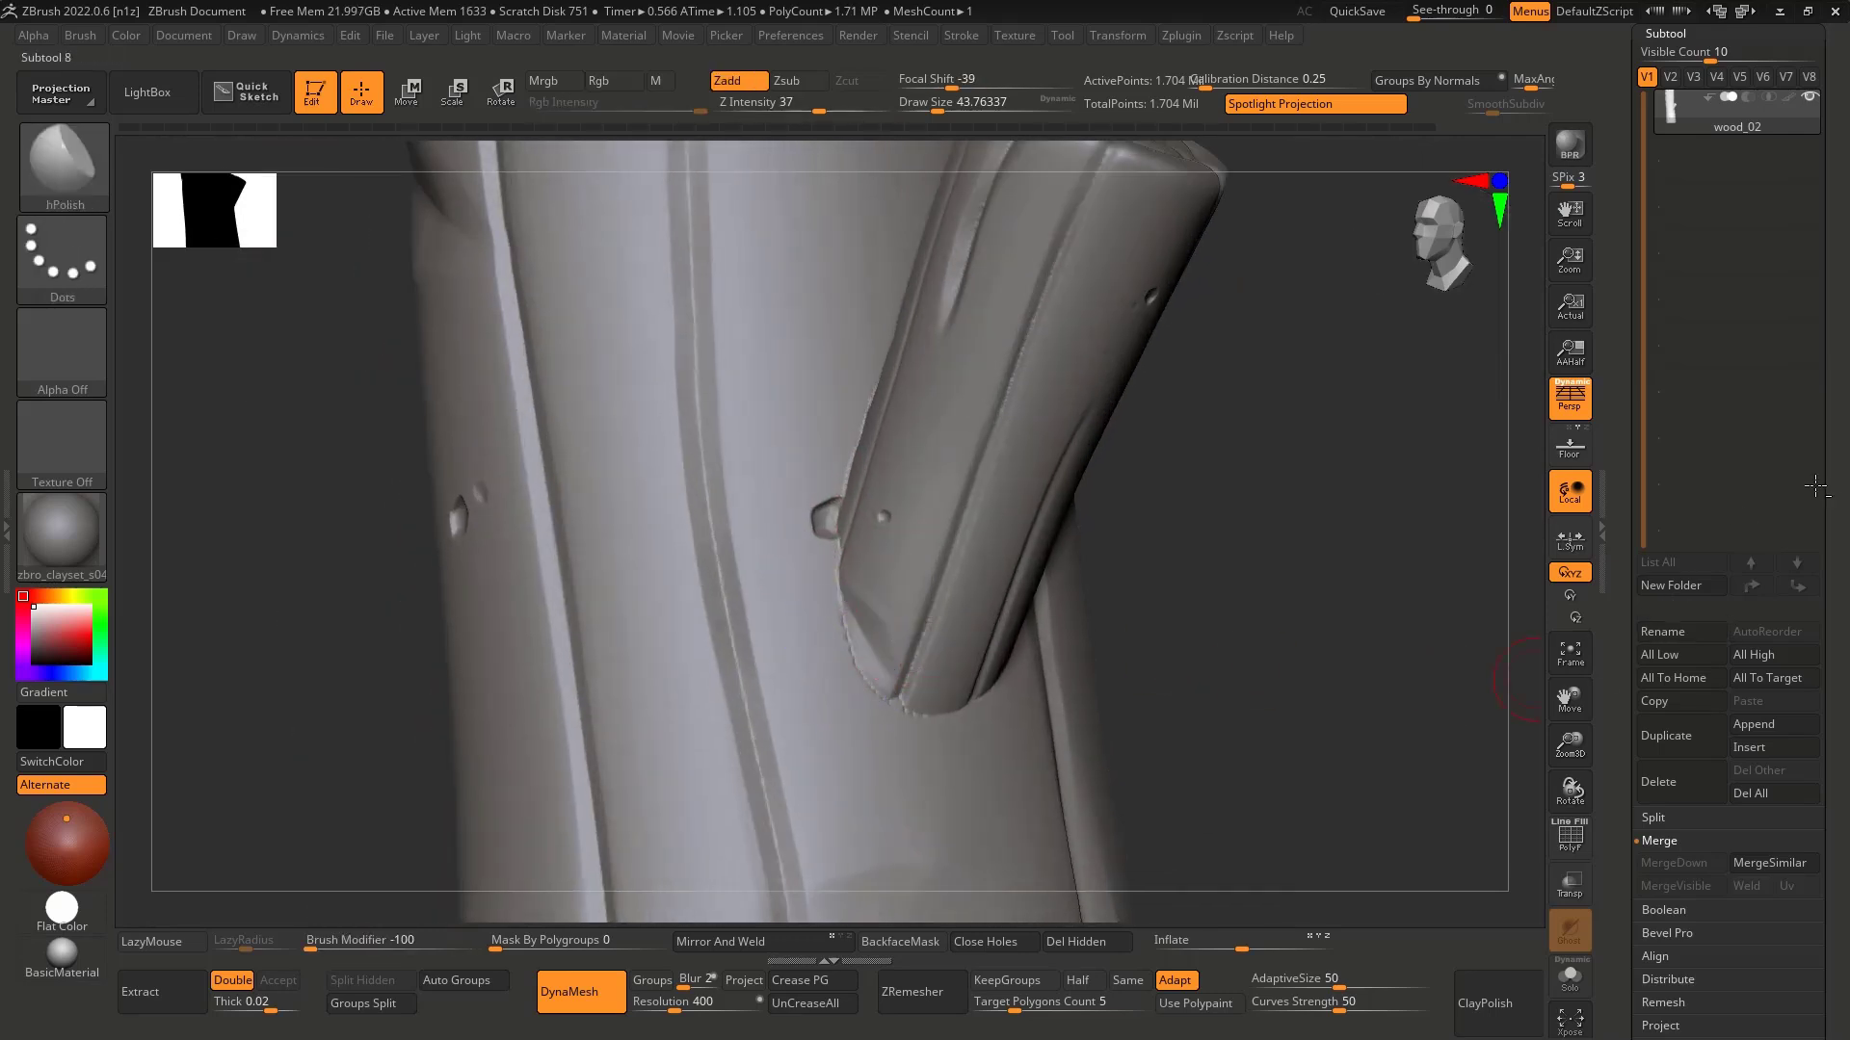
{"action": "left_click_drag", "start_coordinate": [1815, 481], "coordinate": [1786, 550]}
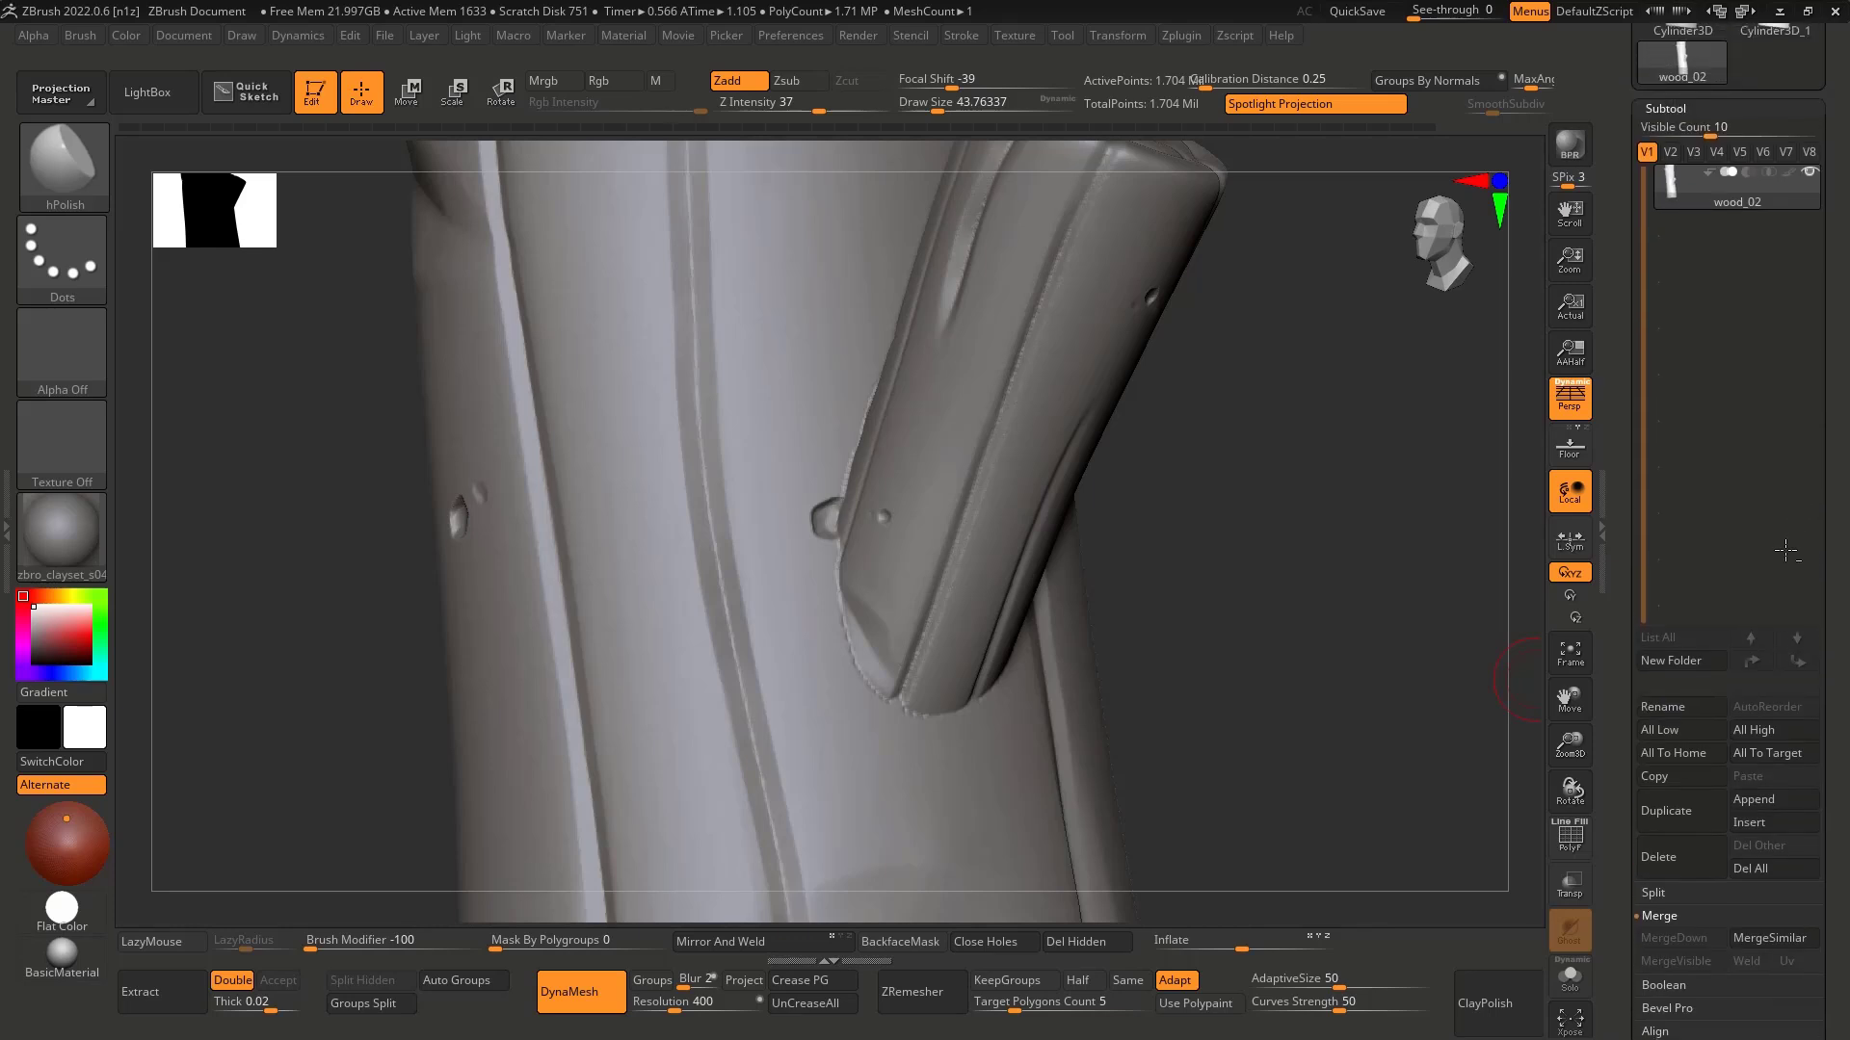
{"action": "left_click", "coordinate": [1670, 108]}
{"action": "left_click", "coordinate": [1674, 103]}
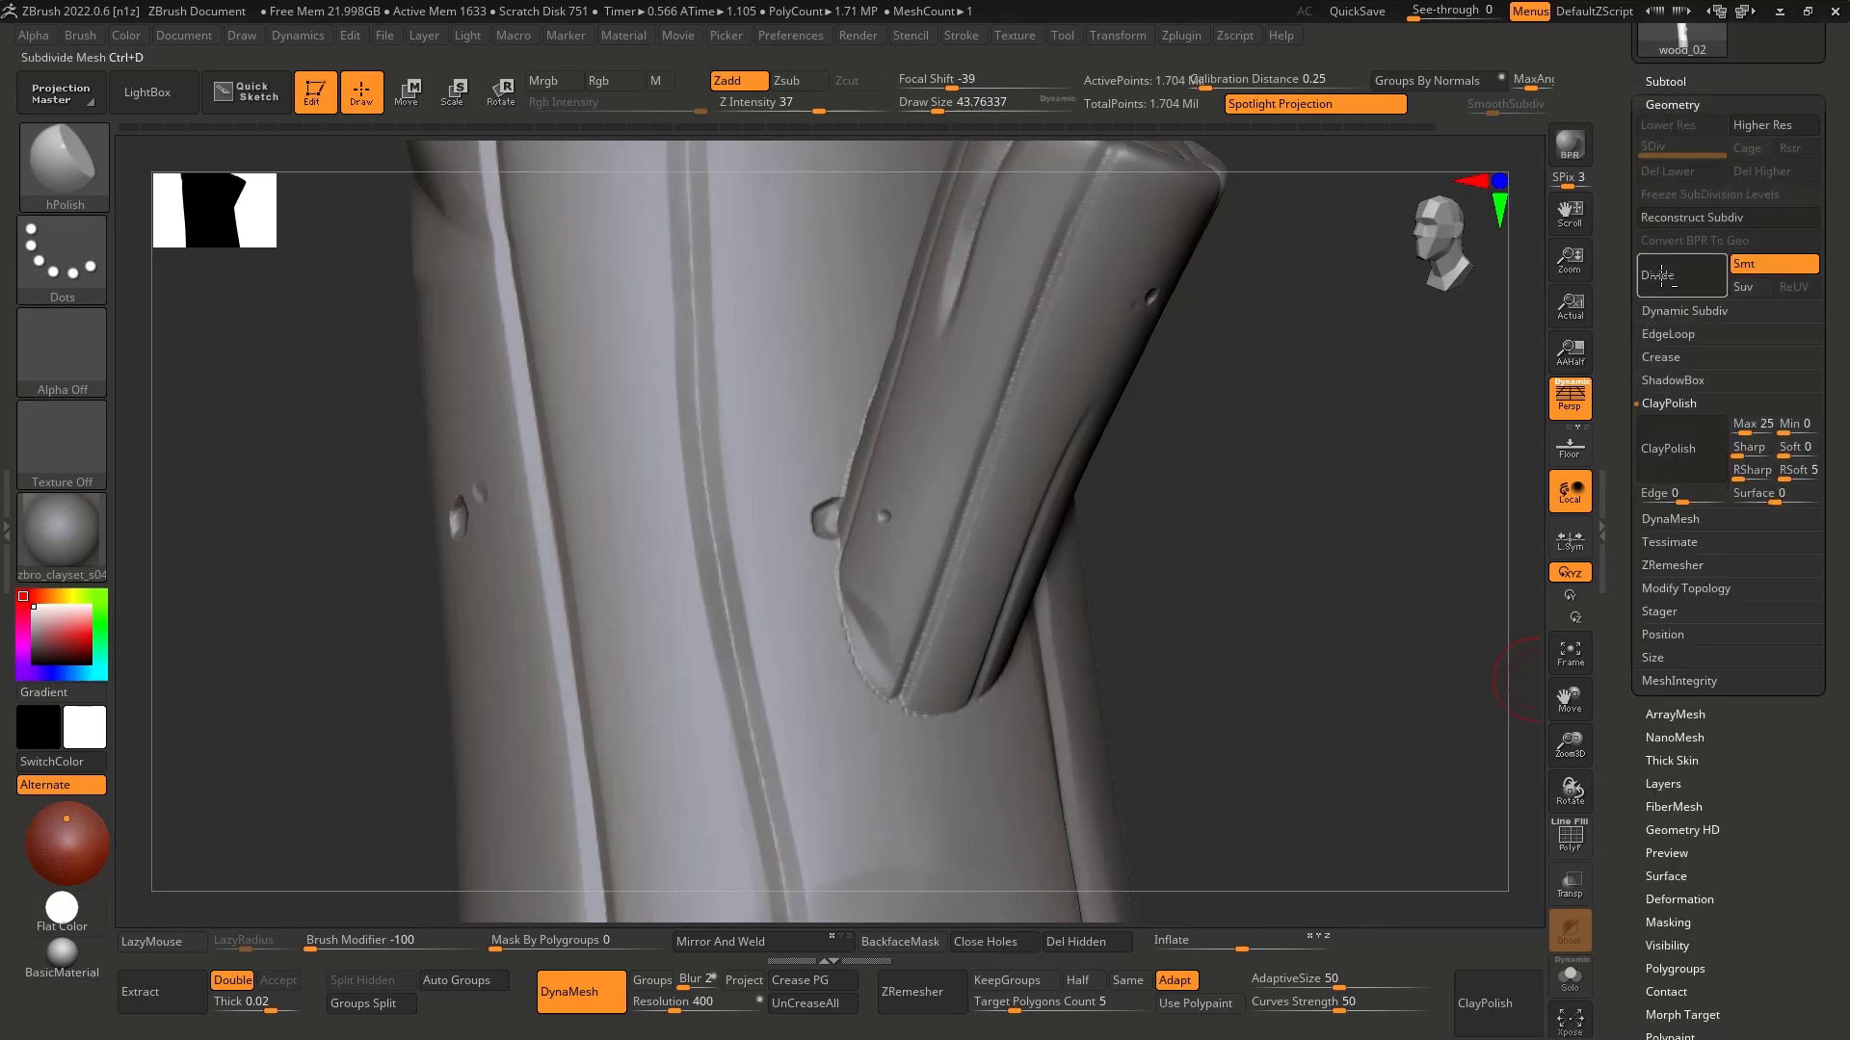
{"action": "left_click", "coordinate": [1682, 449]}
{"action": "left_click_drag", "start_coordinate": [1281, 483], "coordinate": [1173, 567], "text": "ctrl"}
Step: Smooth the seam where the branch's base meets the trunk, working around both sides of the joint
{"action": "mouse_move", "coordinate": [1146, 567]}
{"action": "right_mouse_down"}
{"action": "mouse_move", "coordinate": [876, 569]}
{"action": "mouse_move", "coordinate": [843, 652]}
{"action": "right_mouse_up"}
{"action": "key", "text": "b"}
{"action": "key", "text": "c"}
{"action": "key", "text": "l"}
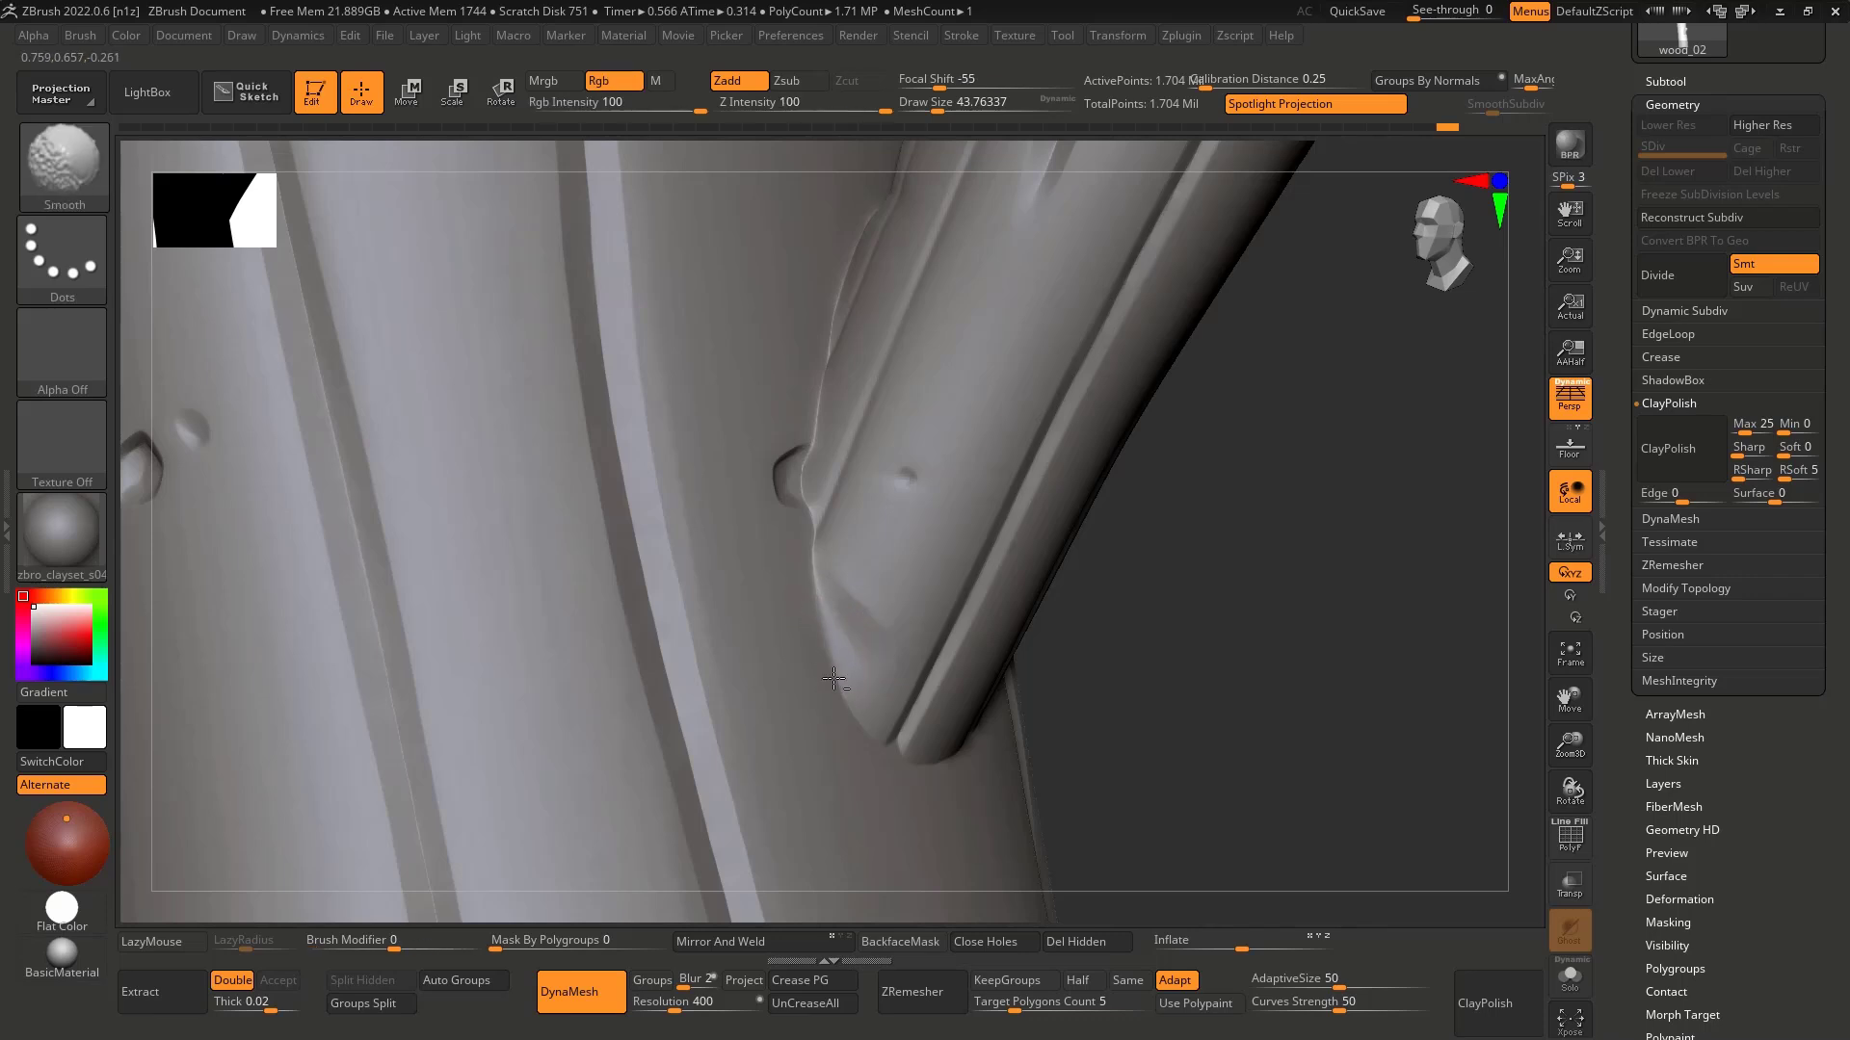
{"action": "right_click_drag", "start_coordinate": [834, 692], "coordinate": [746, 586]}
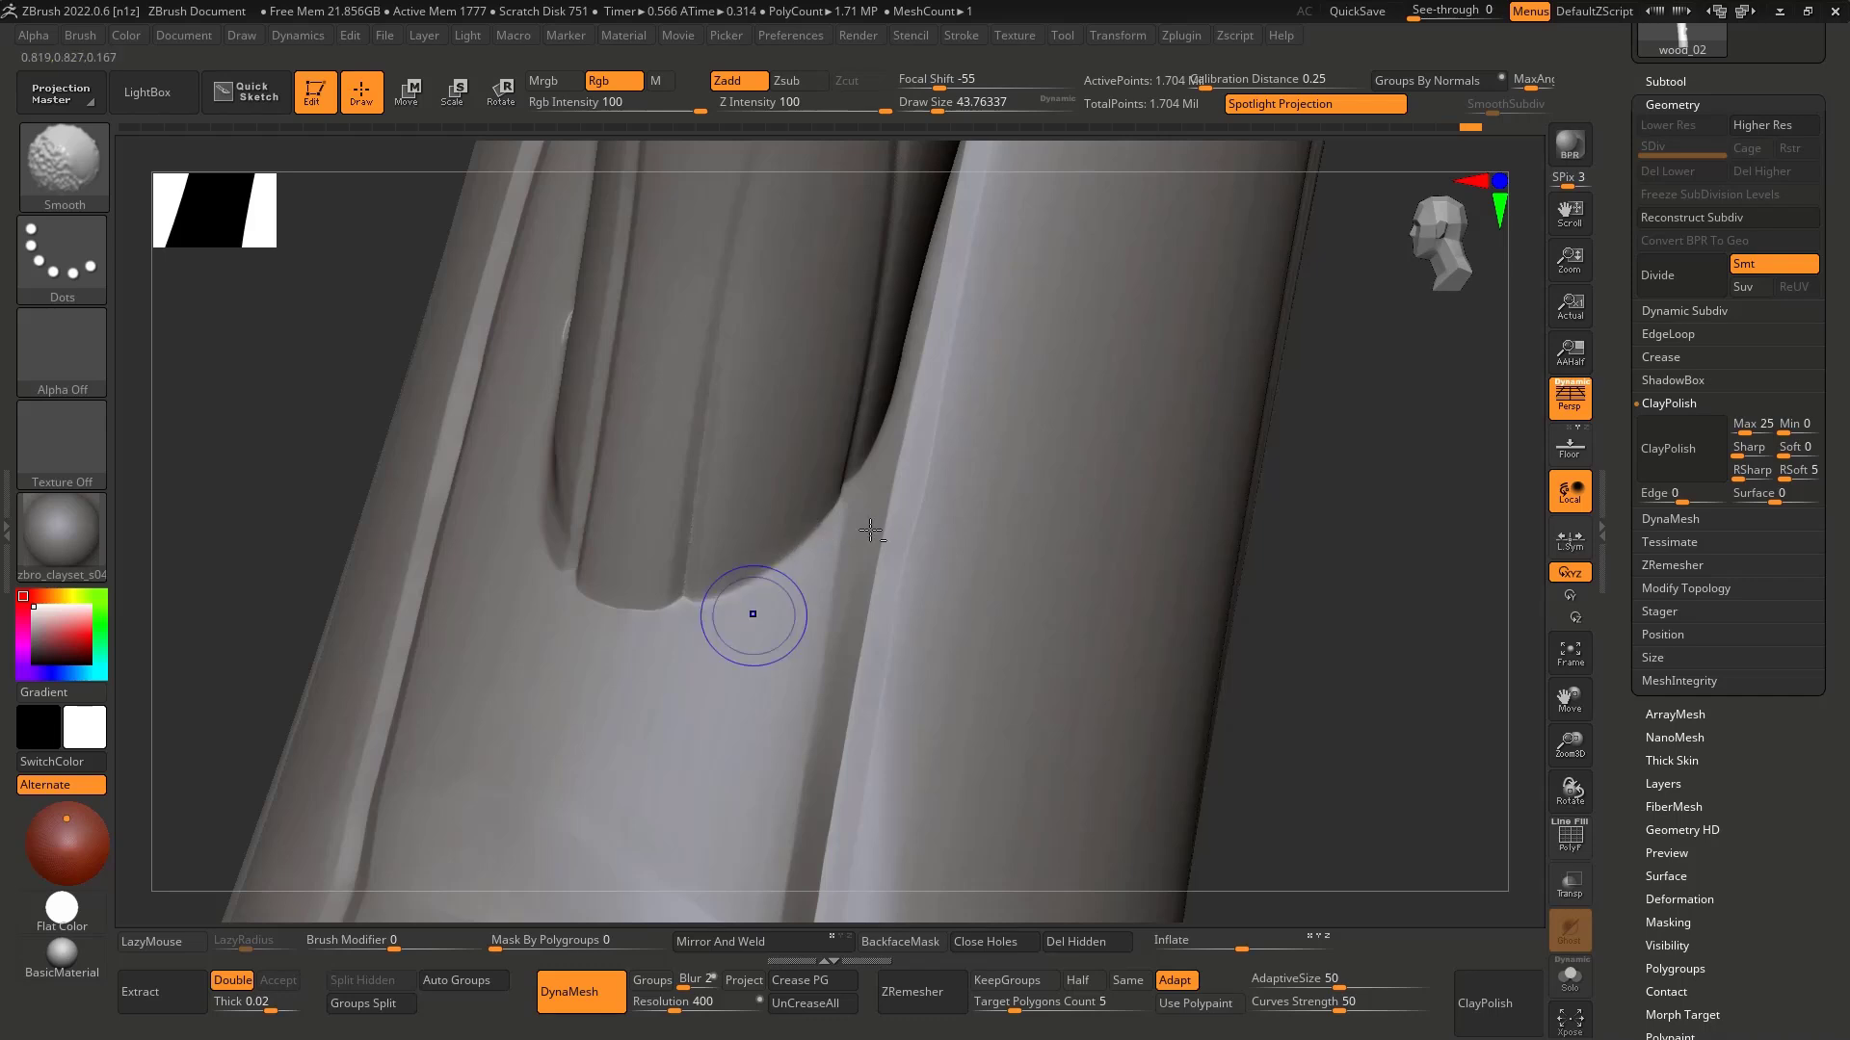
{"action": "right_click_drag", "start_coordinate": [870, 529], "coordinate": [628, 523]}
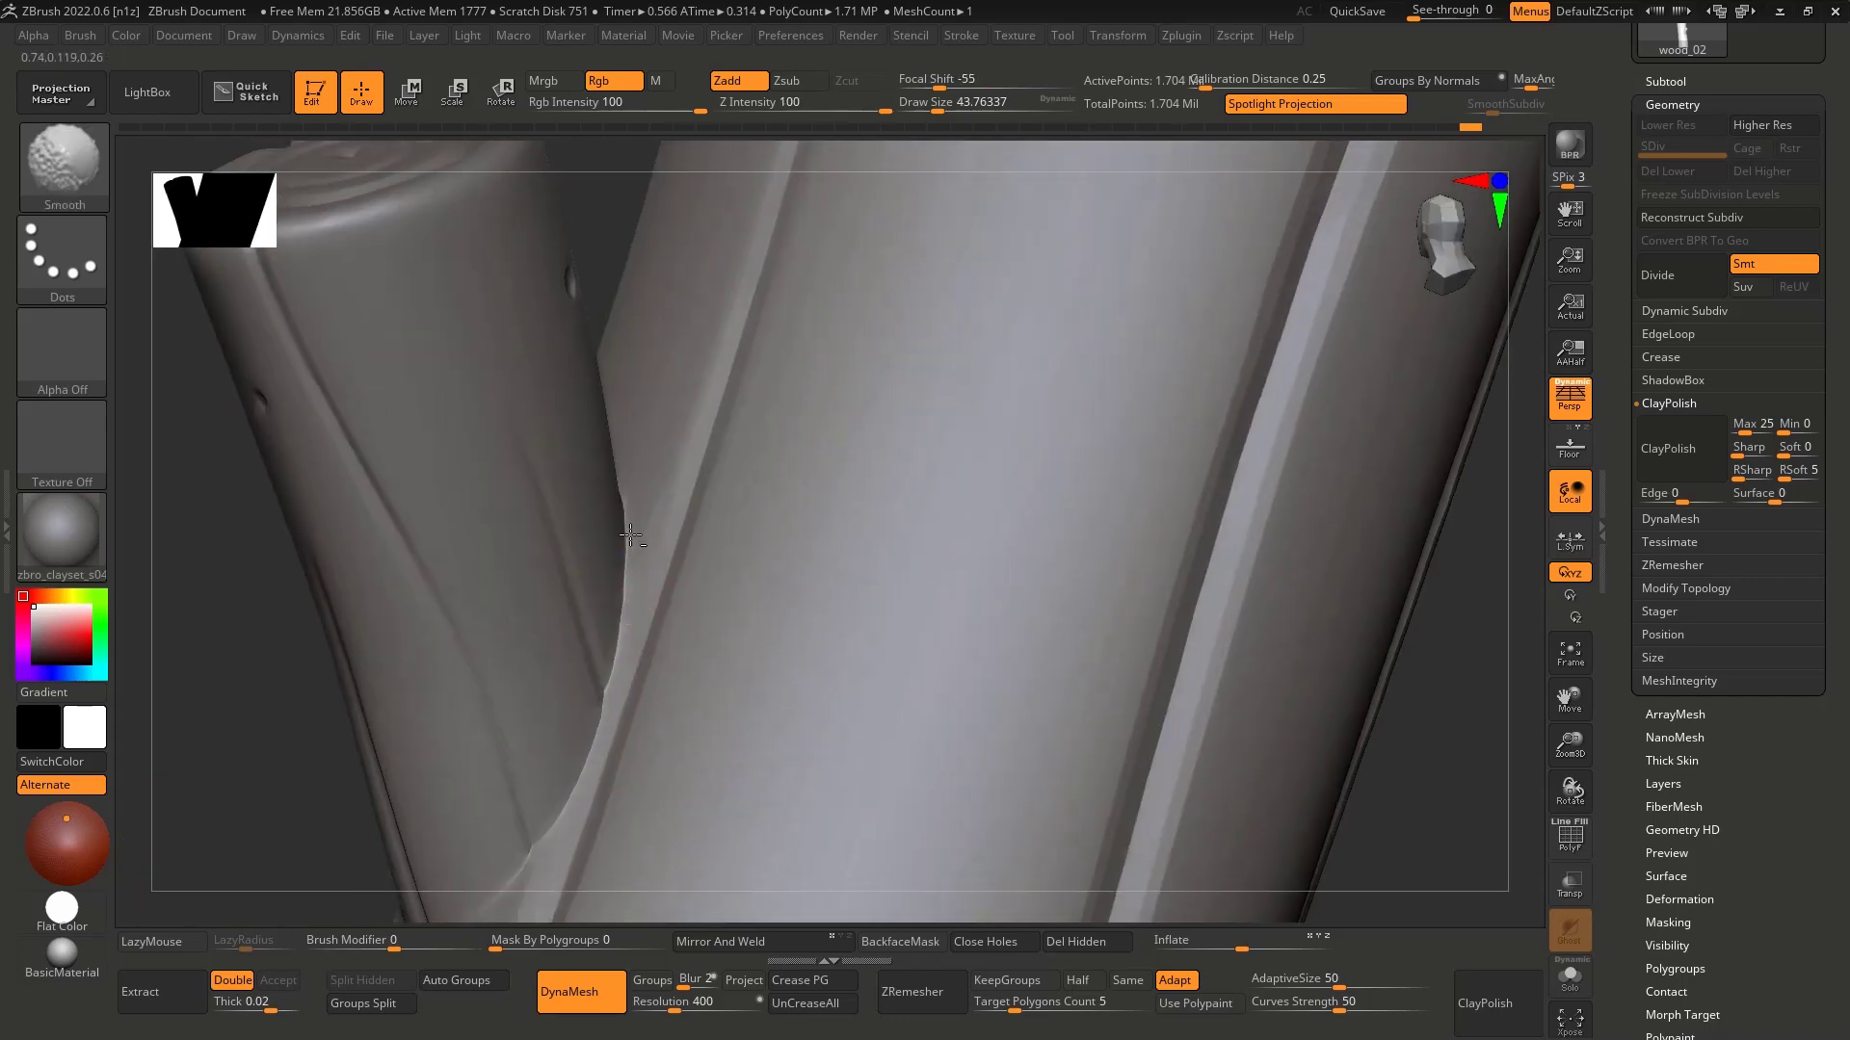
{"action": "right_click_drag", "start_coordinate": [628, 642], "coordinate": [644, 613]}
{"action": "left_click_drag", "start_coordinate": [645, 613], "coordinate": [595, 701], "text": "shift"}
{"action": "mouse_move", "coordinate": [598, 664]}
{"action": "right_mouse_down"}
{"action": "mouse_move", "coordinate": [658, 576]}
{"action": "mouse_move", "coordinate": [552, 649]}
{"action": "right_mouse_up"}
{"action": "left_click_drag", "start_coordinate": [509, 683], "coordinate": [539, 664], "text": "shift"}
{"action": "right_click_drag", "start_coordinate": [539, 665], "coordinate": [572, 666]}
{"action": "mouse_move", "coordinate": [416, 702]}
{"action": "right_mouse_down"}
{"action": "mouse_move", "coordinate": [564, 721]}
{"action": "mouse_move", "coordinate": [661, 640]}
{"action": "mouse_move", "coordinate": [672, 497]}
{"action": "mouse_move", "coordinate": [674, 588]}
{"action": "right_mouse_up"}
Step: Carve cracks from the branch's base into the trunk using Orb_Cracks at a draw size of about 25
{"action": "key", "text": "2"}
{"action": "mouse_move", "coordinate": [658, 570]}
{"action": "left_mouse_down", "text": "shift"}
{"action": "mouse_move", "coordinate": [685, 591]}
{"action": "mouse_move", "coordinate": [699, 578]}
{"action": "left_mouse_up", "text": "shift"}
{"action": "key", "text": "s"}
{"action": "left_click_drag", "start_coordinate": [725, 570], "coordinate": [717, 570]}
{"action": "key", "text": "ctrl+z"}
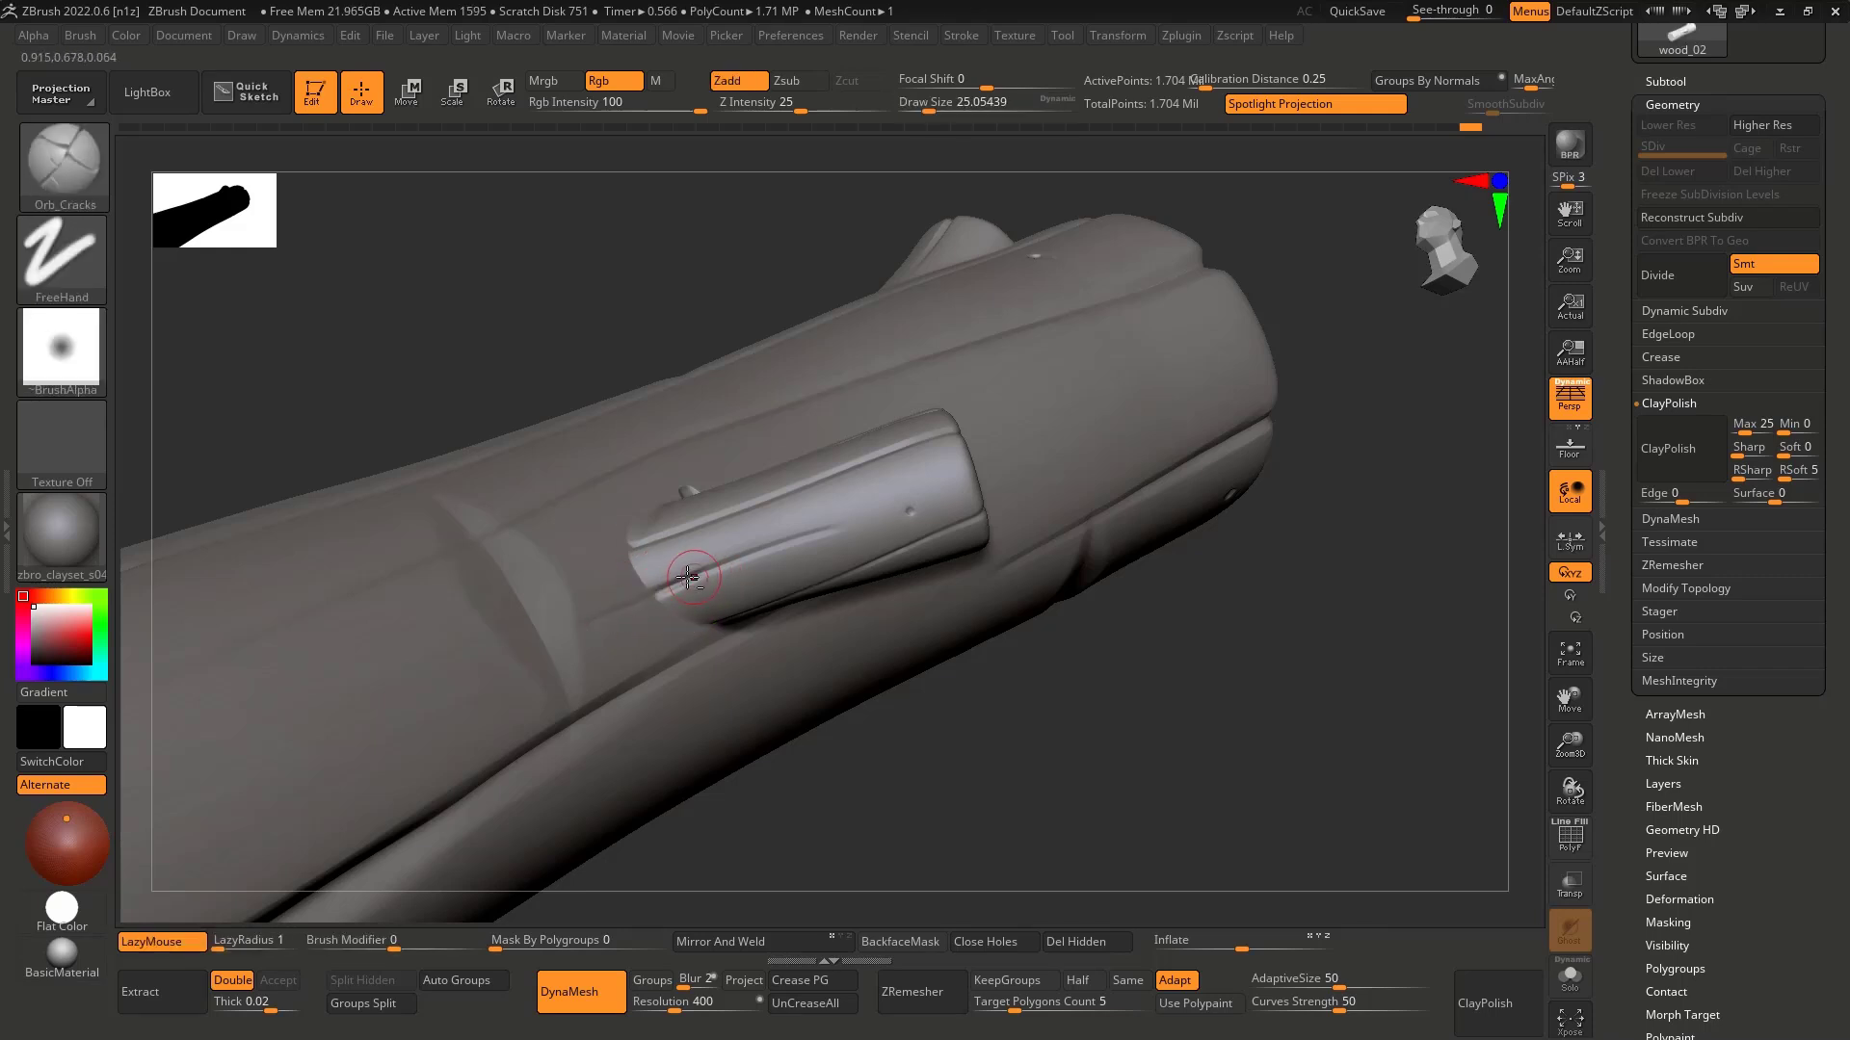
{"action": "mouse_move", "coordinate": [602, 612]}
{"action": "right_mouse_down"}
{"action": "mouse_move", "coordinate": [640, 609]}
{"action": "mouse_move", "coordinate": [660, 549]}
{"action": "right_mouse_up"}
{"action": "key", "text": "ctrl+z"}
{"action": "left_click_drag", "start_coordinate": [647, 538], "coordinate": [588, 540]}
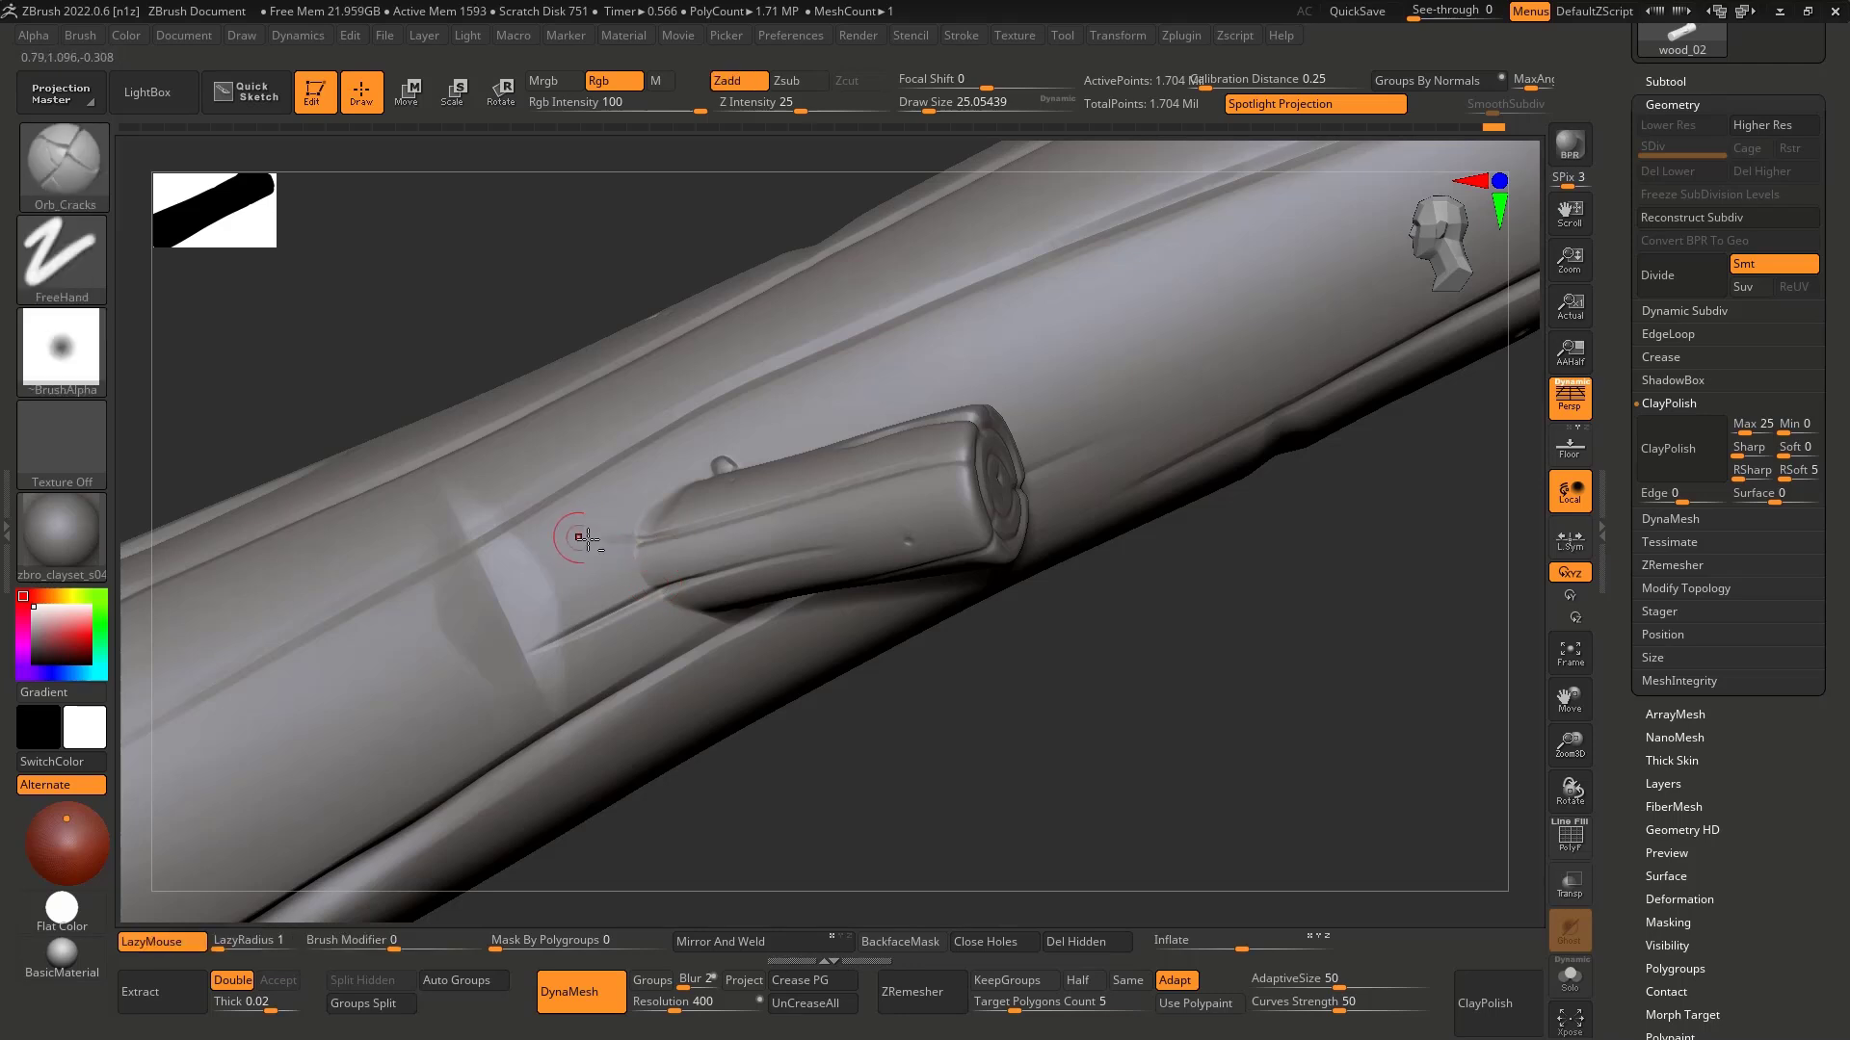
{"action": "right_click_drag", "start_coordinate": [672, 538], "coordinate": [662, 467]}
{"action": "left_click_drag", "start_coordinate": [590, 566], "coordinate": [640, 480]}
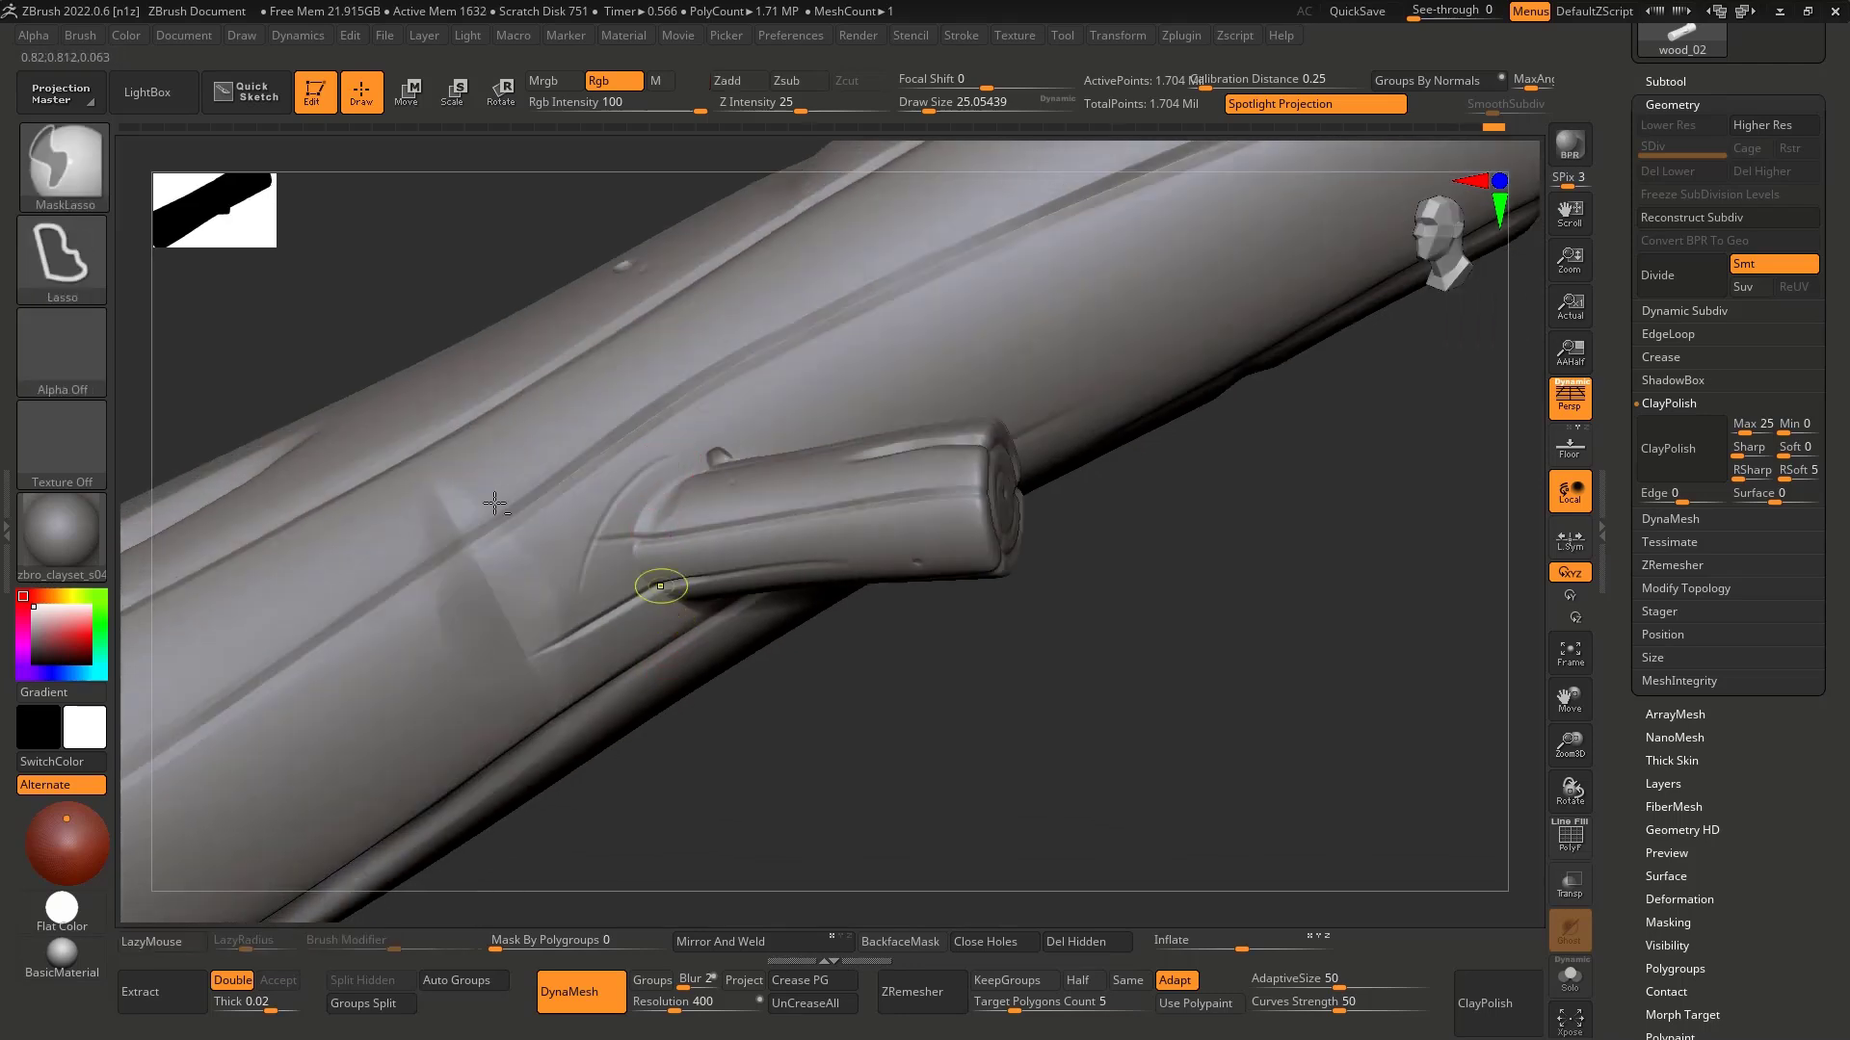
Step: Carve thin cracks below the upper stub and across the trunk's surface with Orb_Cracks
{"action": "right_click_drag", "start_coordinate": [661, 586], "coordinate": [636, 482], "text": "ctrl"}
{"action": "mouse_move", "coordinate": [635, 481]}
{"action": "right_mouse_down"}
{"action": "mouse_move", "coordinate": [587, 687]}
{"action": "mouse_move", "coordinate": [598, 660]}
{"action": "mouse_move", "coordinate": [718, 644]}
{"action": "mouse_move", "coordinate": [627, 479]}
{"action": "mouse_move", "coordinate": [529, 568]}
{"action": "mouse_move", "coordinate": [708, 576]}
{"action": "right_mouse_up"}
{"action": "mouse_move", "coordinate": [708, 576]}
{"action": "right_mouse_down", "text": "ctrl"}
{"action": "mouse_move", "coordinate": [578, 528]}
{"action": "mouse_move", "coordinate": [674, 631]}
{"action": "right_mouse_up", "text": "ctrl"}
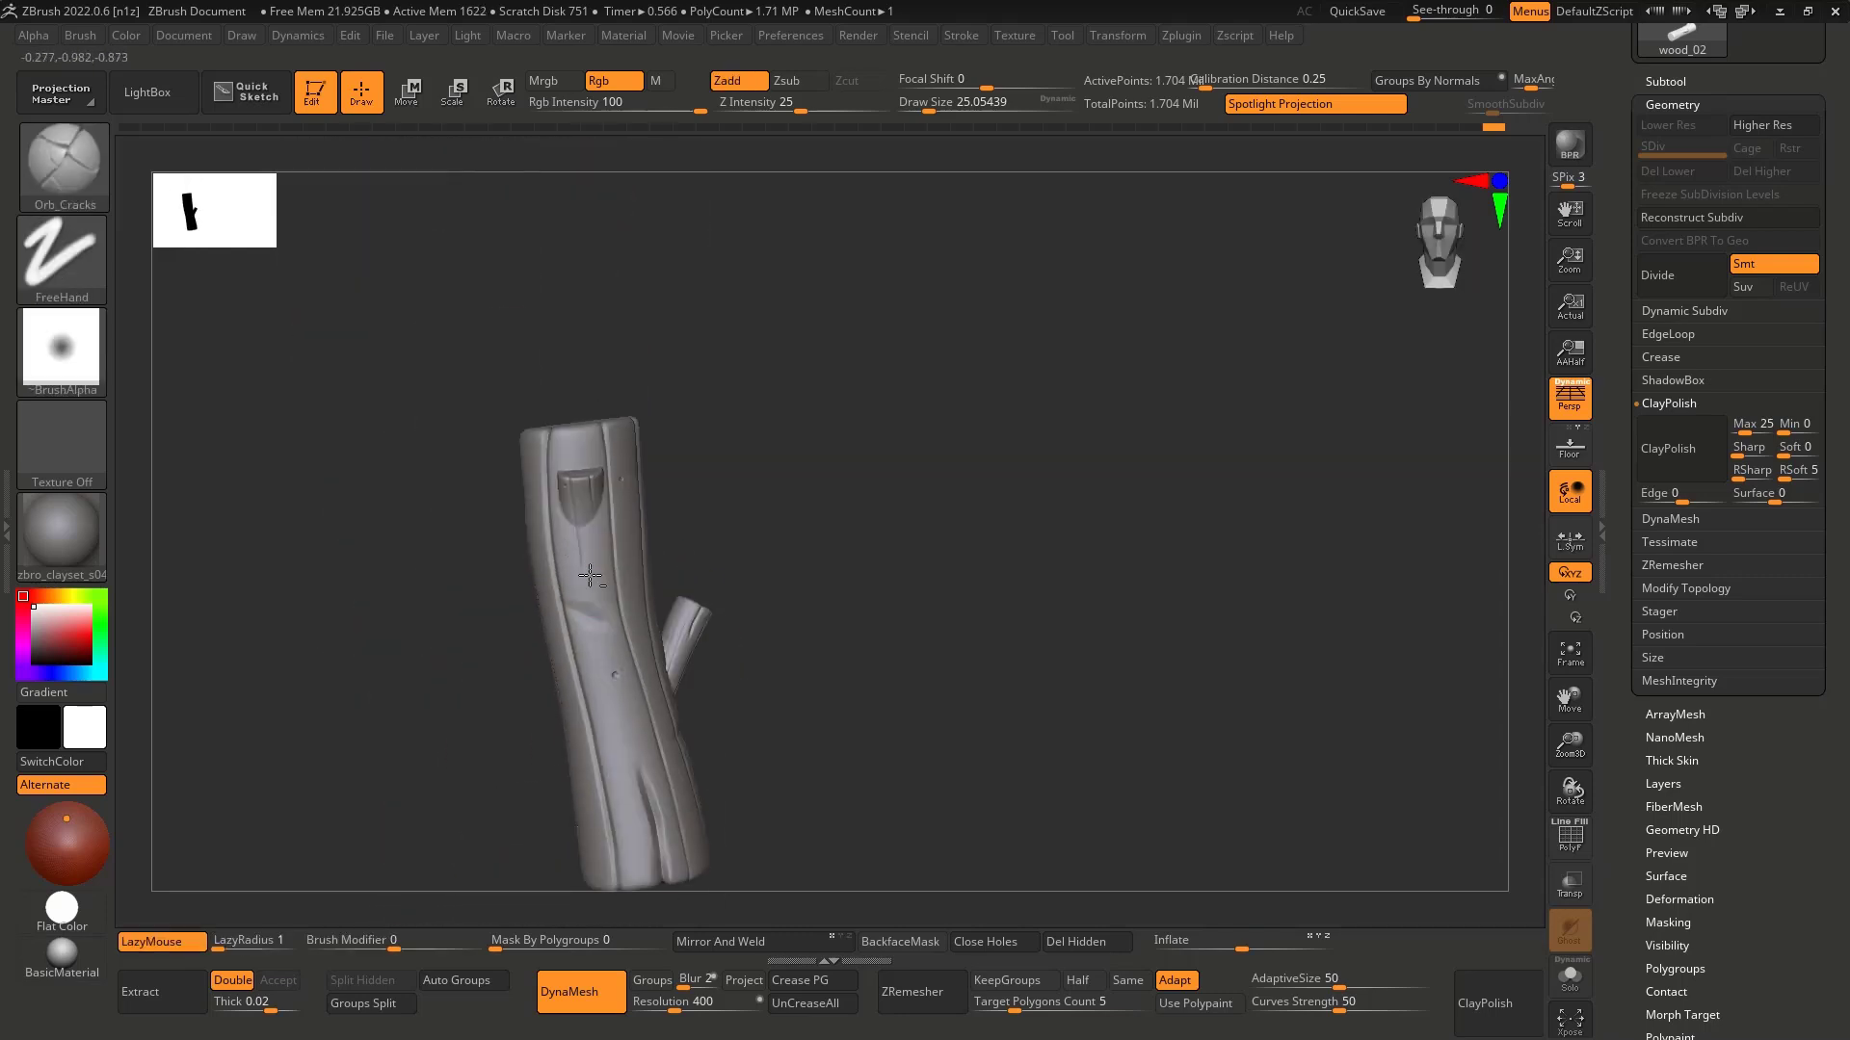
{"action": "right_click_drag", "start_coordinate": [569, 438], "coordinate": [548, 518], "text": "ctrl"}
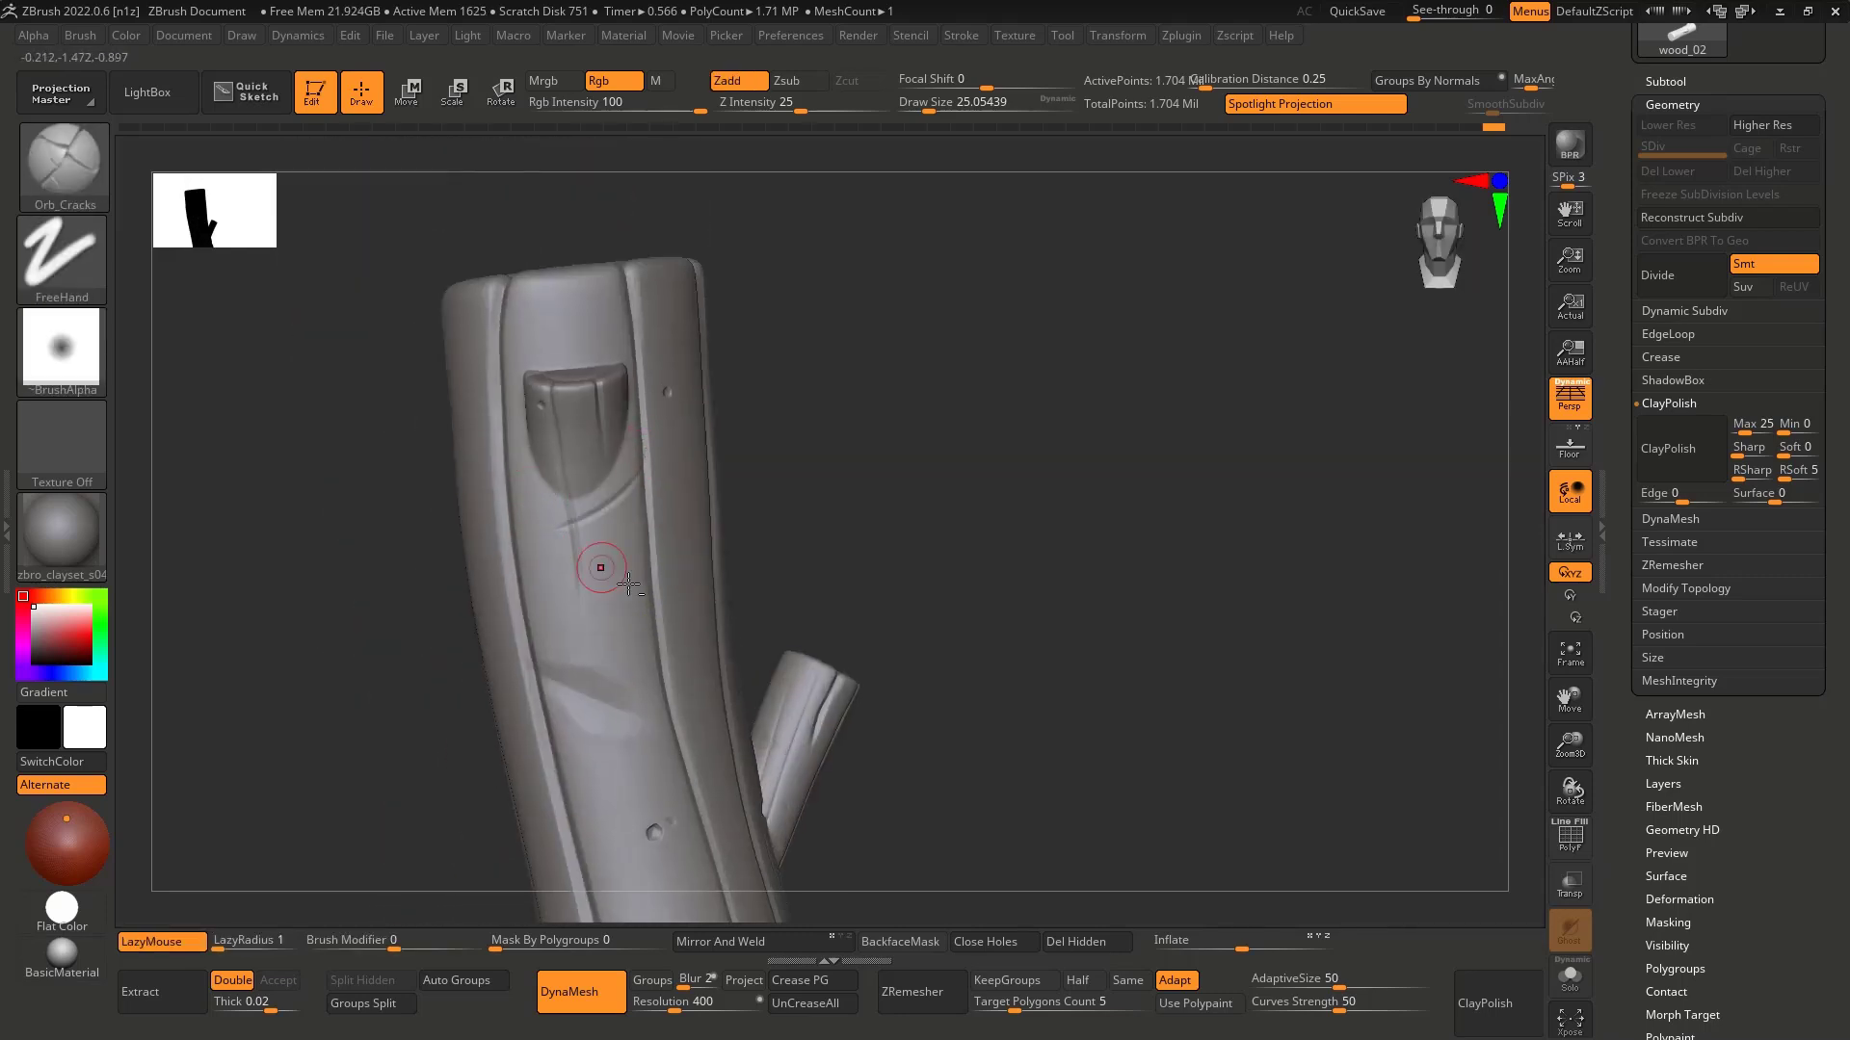
{"action": "right_click_drag", "start_coordinate": [628, 585], "coordinate": [564, 583], "text": "alt"}
{"action": "mouse_move", "coordinate": [829, 601]}
{"action": "right_mouse_down", "text": "ctrl"}
{"action": "mouse_move", "coordinate": [780, 520]}
{"action": "mouse_move", "coordinate": [664, 587]}
{"action": "right_mouse_up", "text": "ctrl"}
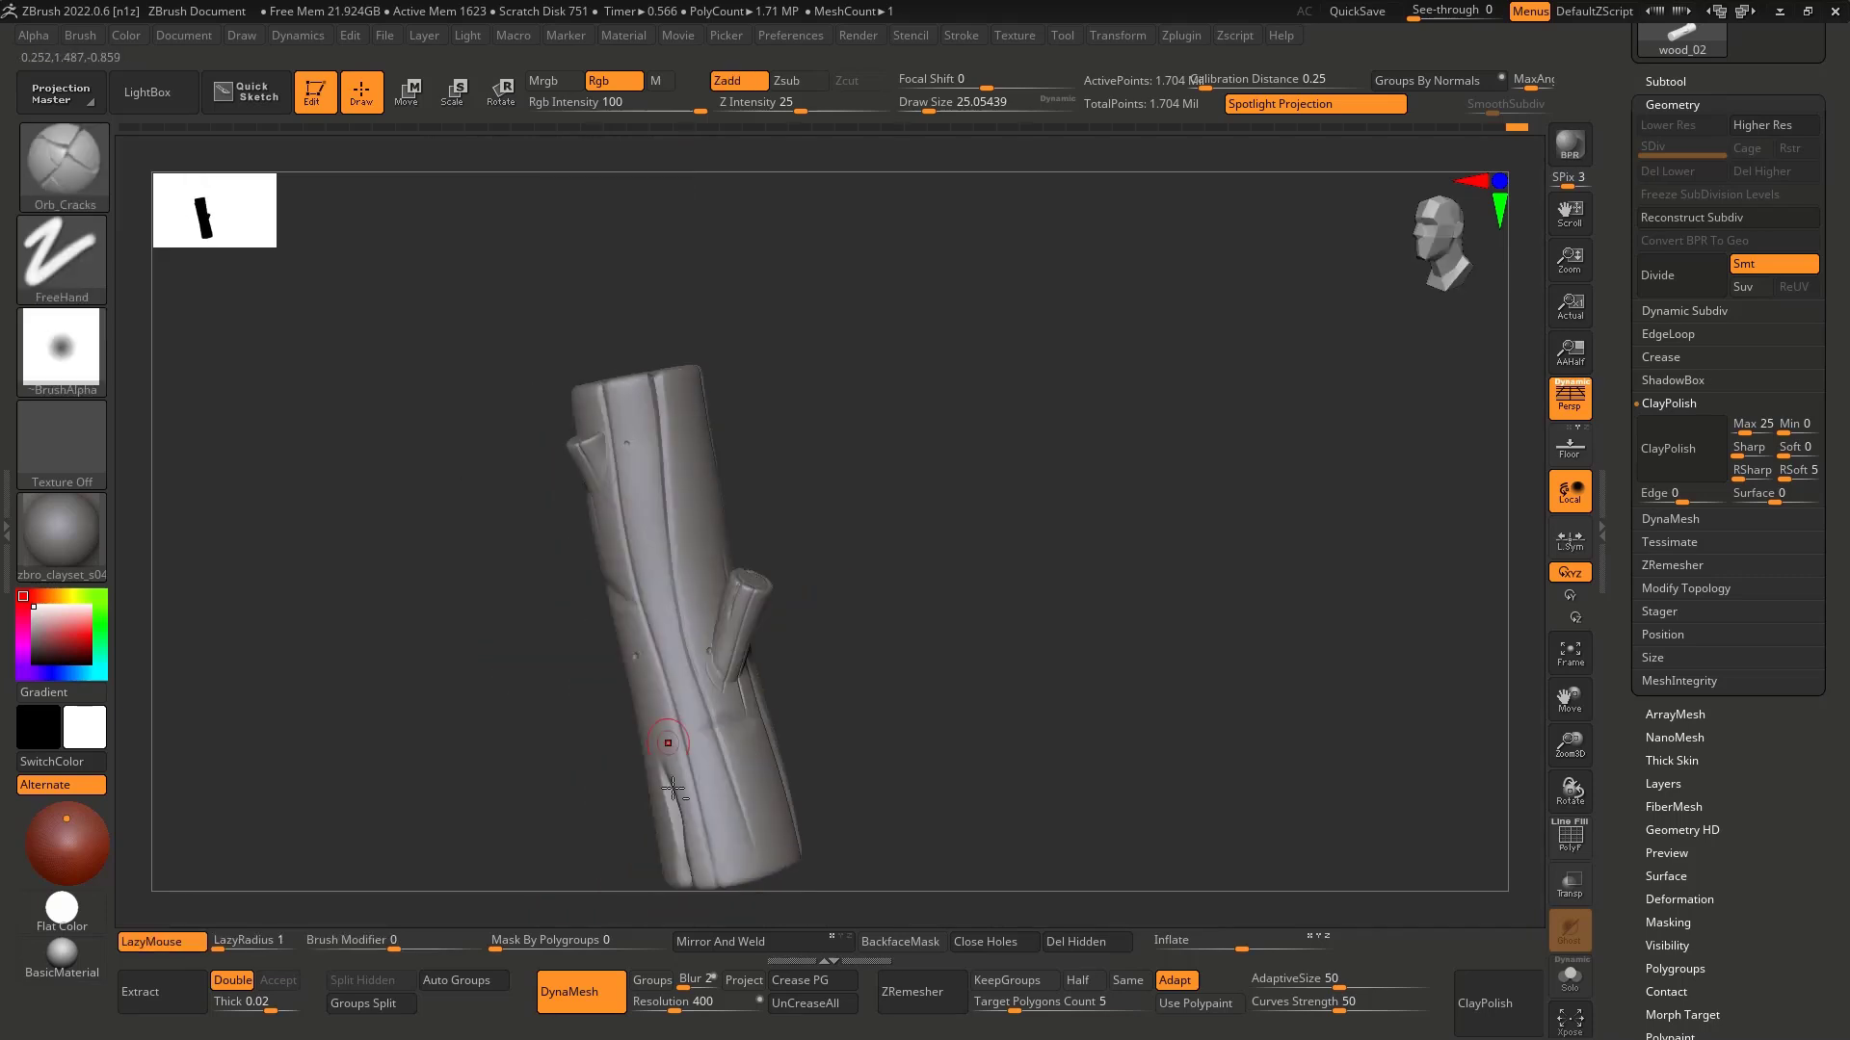
{"action": "right_click_drag", "start_coordinate": [824, 785], "coordinate": [684, 521]}
{"action": "right_click_drag", "start_coordinate": [814, 515], "coordinate": [826, 628]}
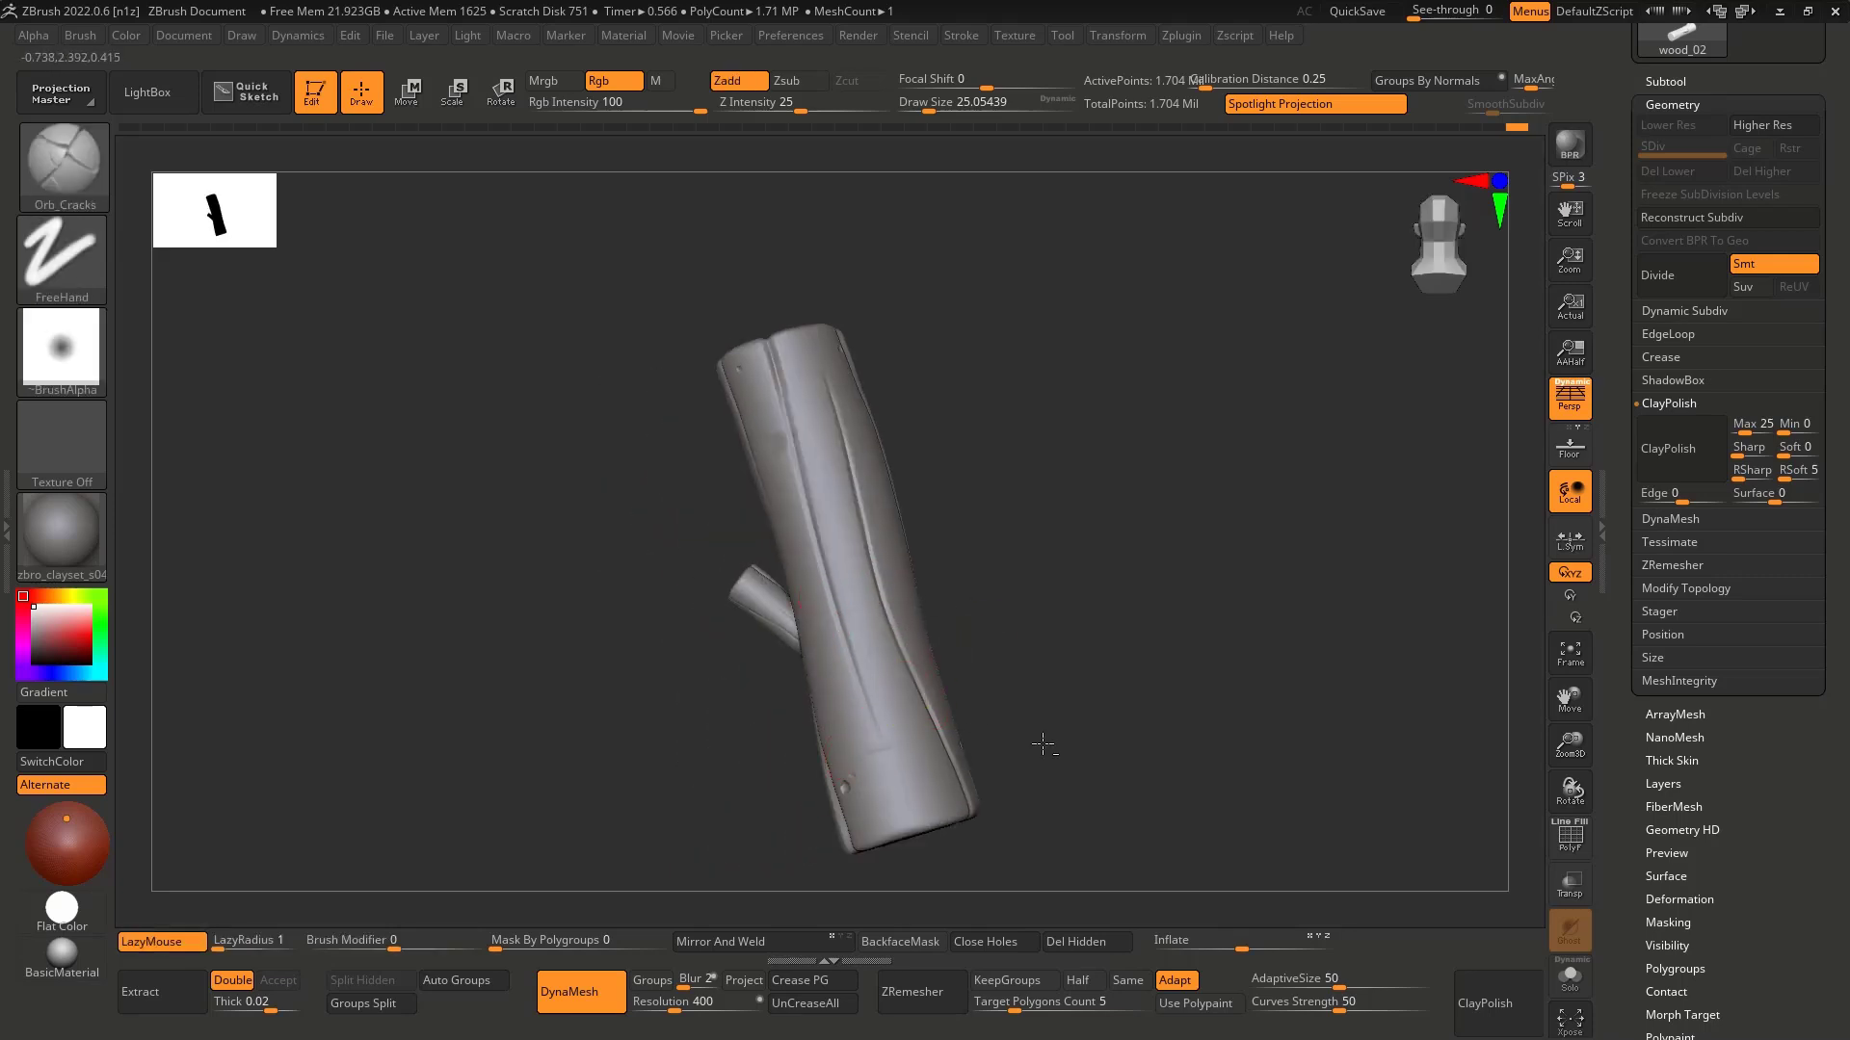
{"action": "right_click_drag", "start_coordinate": [1044, 747], "coordinate": [949, 701]}
{"action": "right_click_drag", "start_coordinate": [995, 534], "coordinate": [1094, 539]}
{"action": "right_click_drag", "start_coordinate": [978, 495], "coordinate": [761, 433], "text": "alt"}
Step: Undo the last Clay stroke, flatten the branch's lower end with hPolish and smooth the hole beside it
{"action": "right_click_drag", "start_coordinate": [761, 434], "coordinate": [781, 662], "text": "ctrl"}
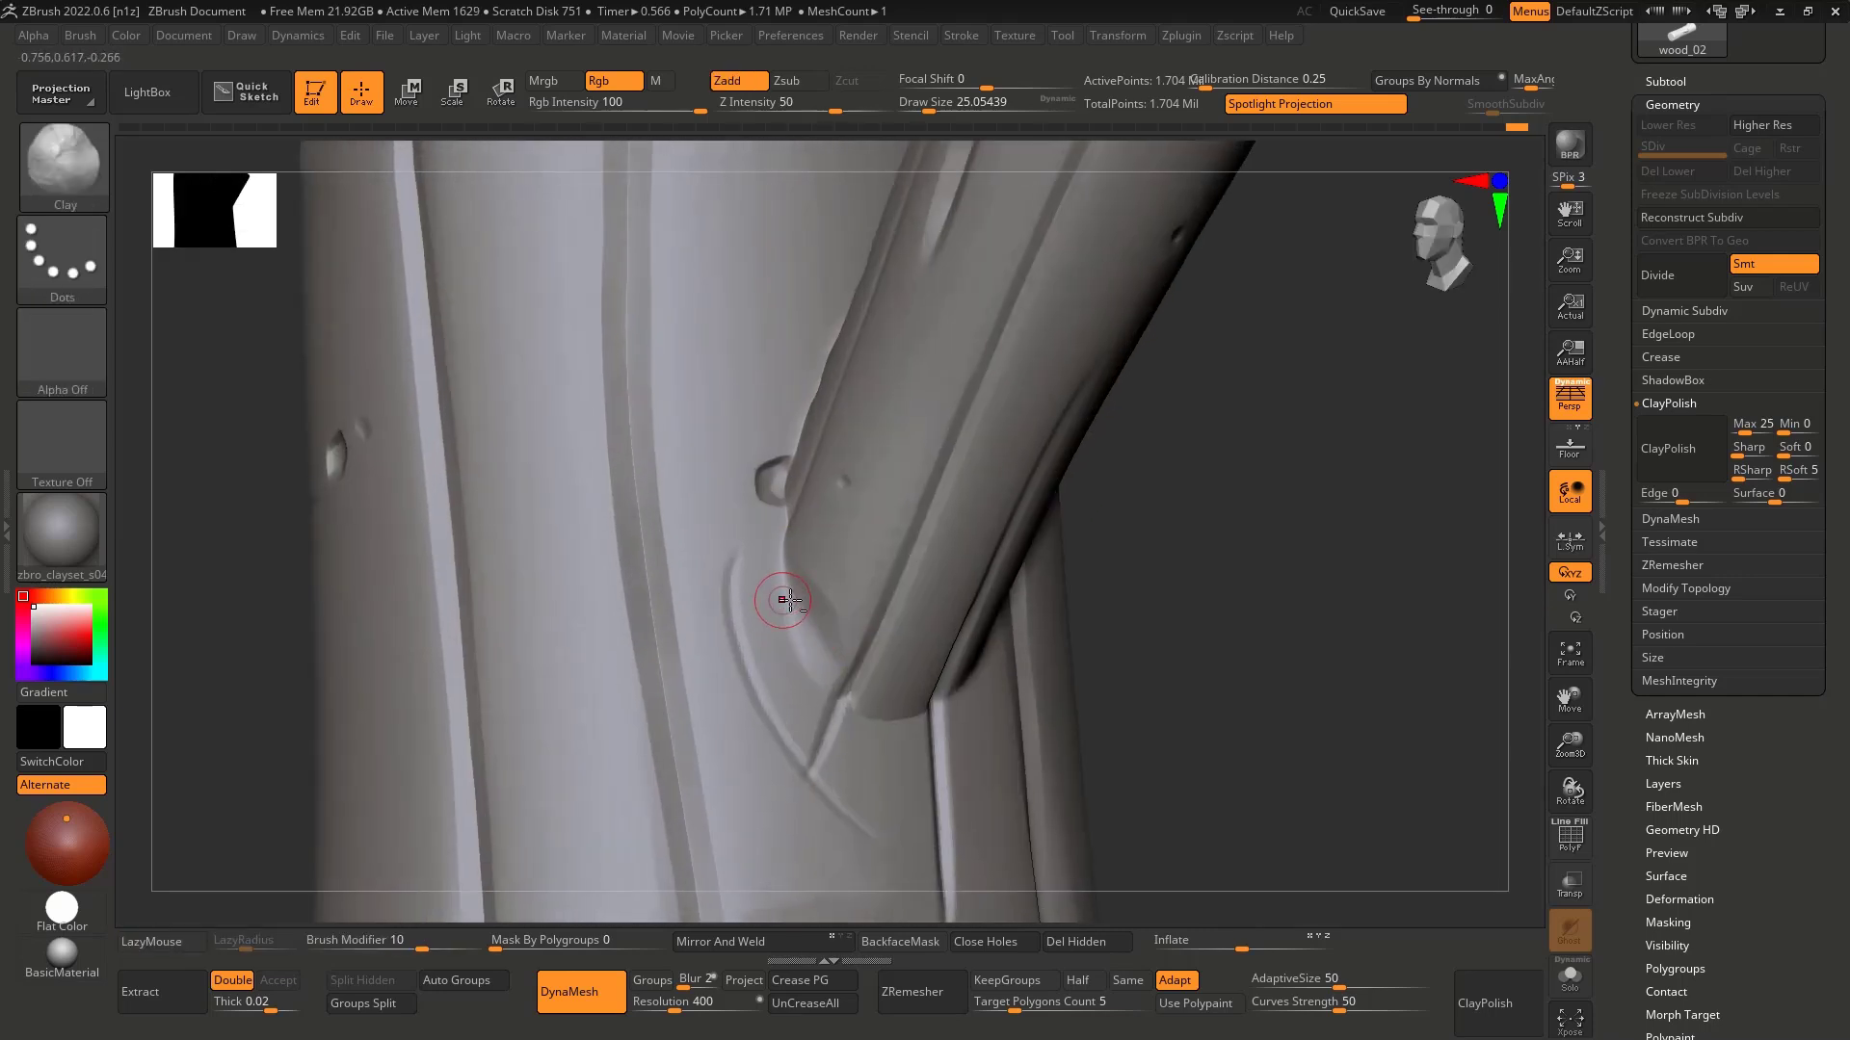
{"action": "mouse_move", "coordinate": [784, 536]}
{"action": "right_mouse_down", "text": "ctrl"}
{"action": "mouse_move", "coordinate": [784, 516]}
{"action": "mouse_move", "coordinate": [643, 433]}
{"action": "right_mouse_up", "text": "ctrl"}
{"action": "right_click_drag", "start_coordinate": [848, 530], "coordinate": [799, 641]}
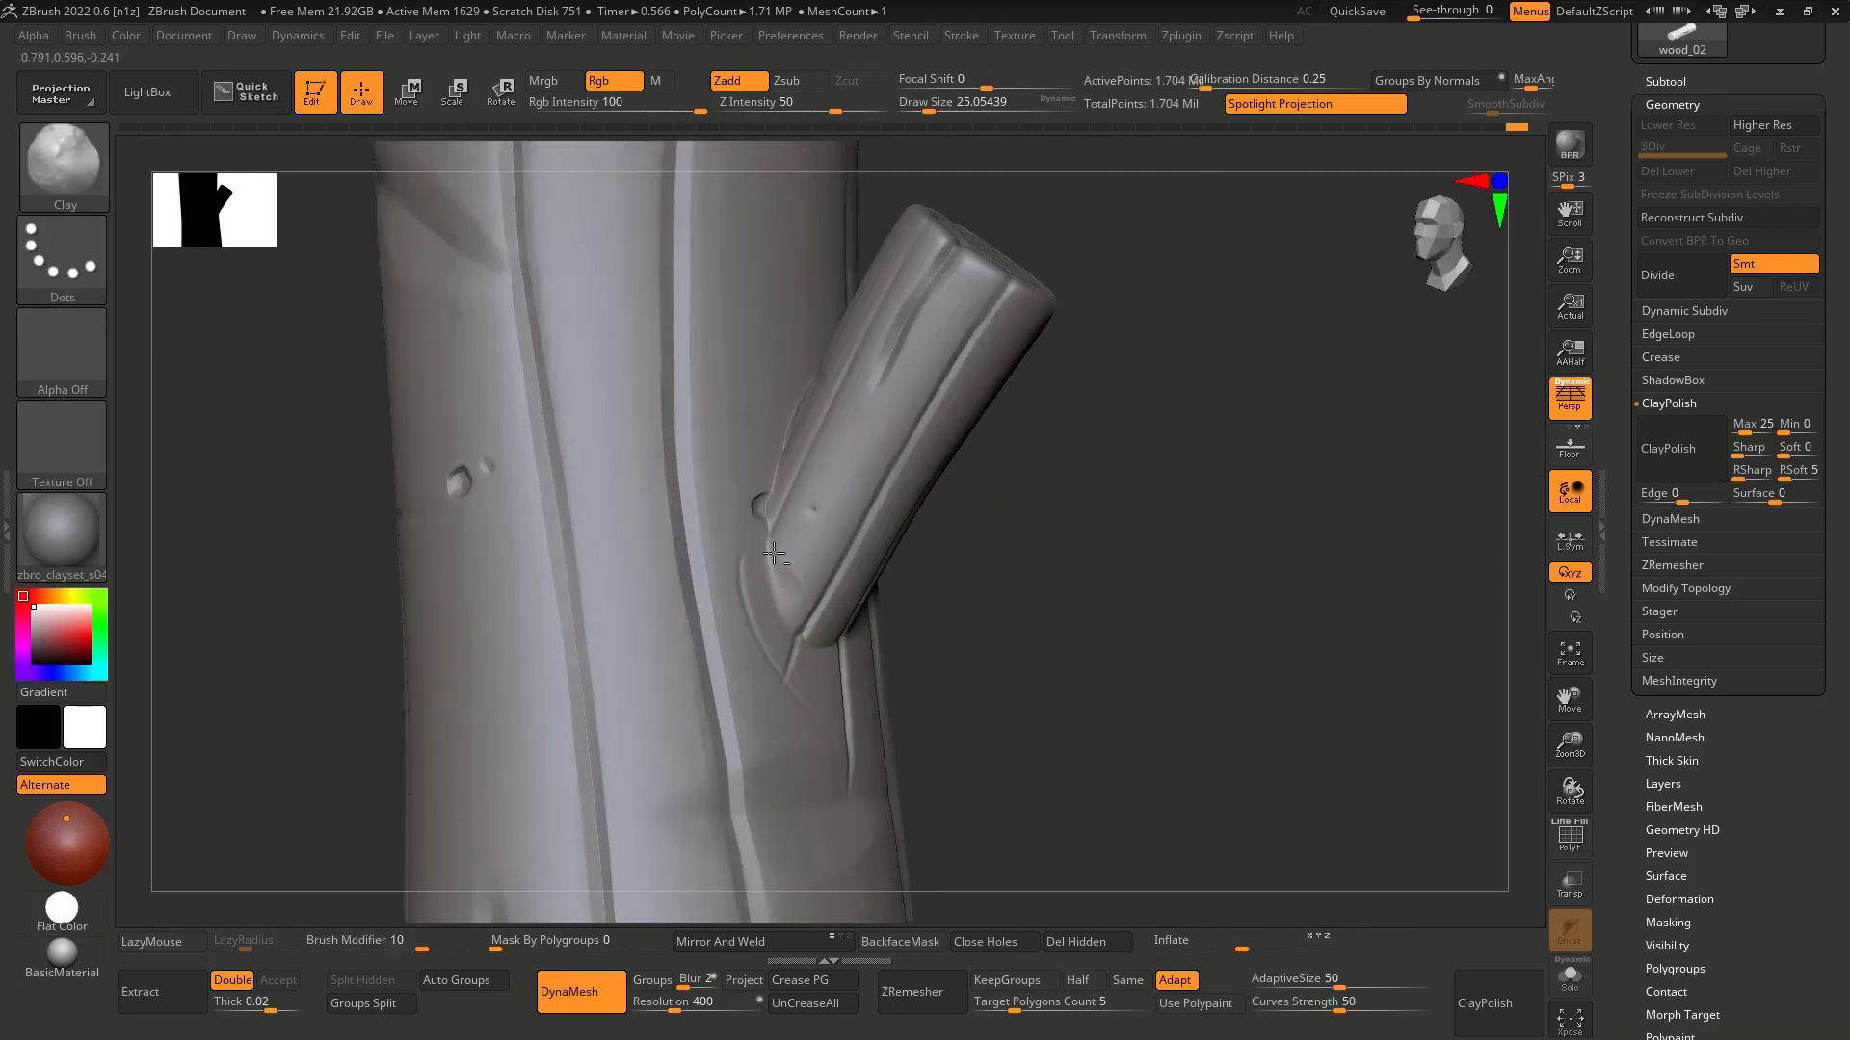
{"action": "key", "text": "ctrl+z"}
{"action": "key", "text": "2"}
{"action": "left_click_drag", "start_coordinate": [784, 580], "coordinate": [778, 559]}
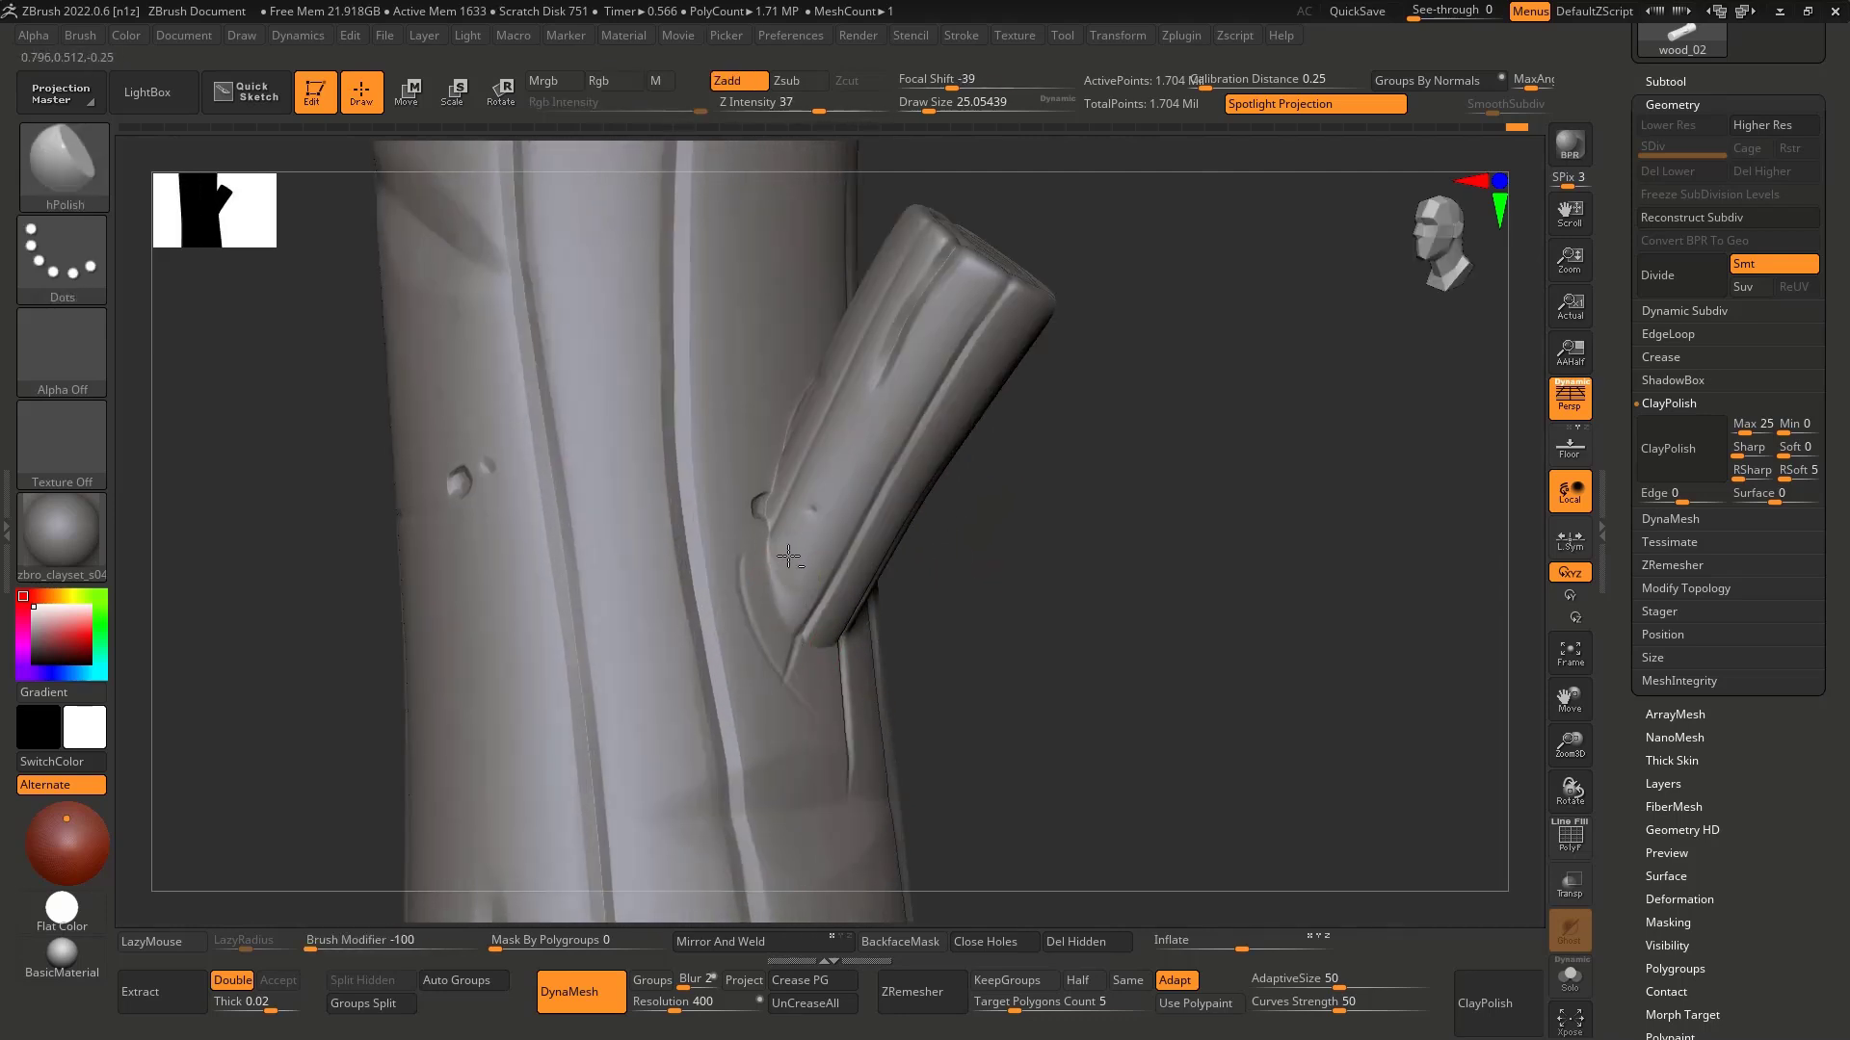
{"action": "right_click_drag", "start_coordinate": [828, 605], "coordinate": [761, 470], "text": "shift"}
{"action": "mouse_move", "coordinate": [761, 458]}
{"action": "left_mouse_down", "text": "shift"}
{"action": "mouse_move", "coordinate": [783, 411]}
{"action": "mouse_move", "coordinate": [796, 487]}
{"action": "left_mouse_up", "text": "shift"}
{"action": "right_click_drag", "start_coordinate": [800, 486], "coordinate": [763, 467]}
{"action": "mouse_move", "coordinate": [762, 467]}
{"action": "right_mouse_down", "text": "ctrl"}
{"action": "mouse_move", "coordinate": [740, 525]}
{"action": "mouse_move", "coordinate": [732, 497]}
{"action": "mouse_move", "coordinate": [727, 514]}
{"action": "right_mouse_up", "text": "ctrl"}
Step: Fill the hole beside the branch using Clay at a draw size of about 46 and smooth the patch
{"action": "key", "text": "b"}
{"action": "key", "text": "c"}
{"action": "key", "text": "l"}
{"action": "key", "text": "bracketright"}
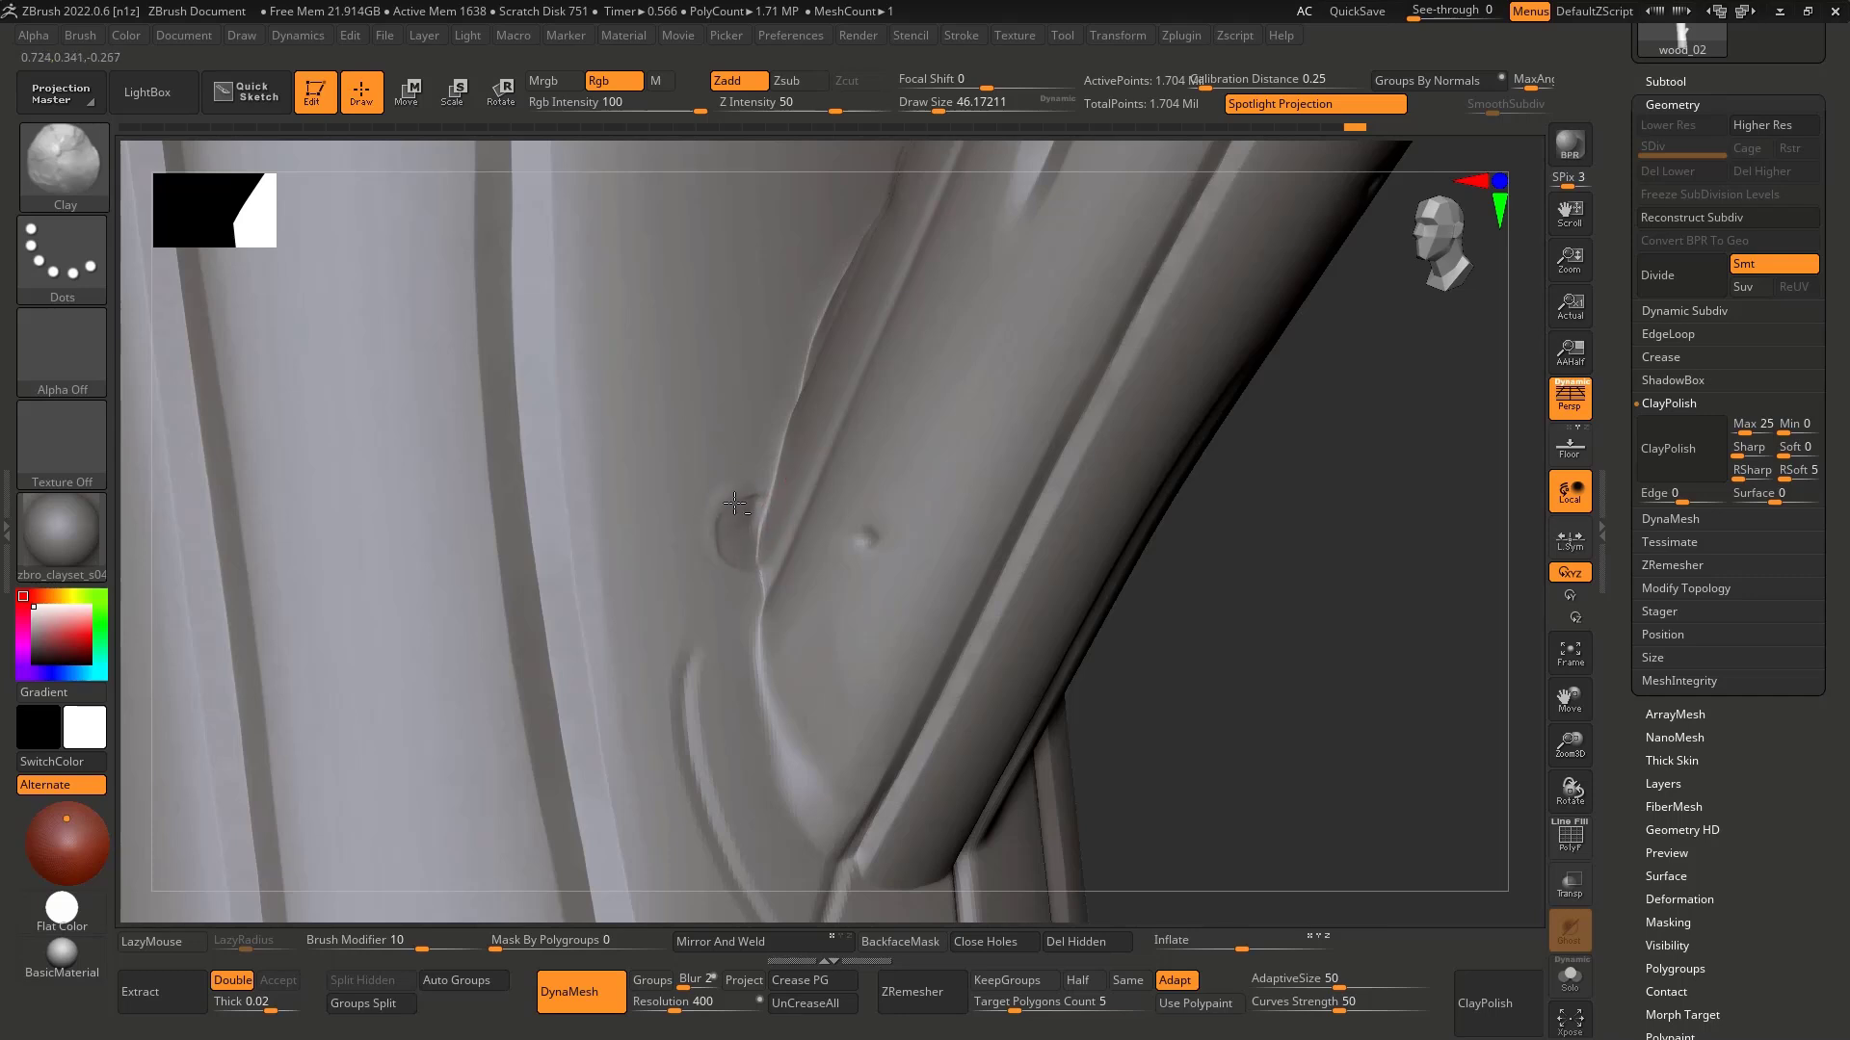
{"action": "key", "text": "shift"}
{"action": "left_click_drag", "start_coordinate": [745, 494], "coordinate": [743, 553], "text": "shift"}
{"action": "key", "text": "shift"}
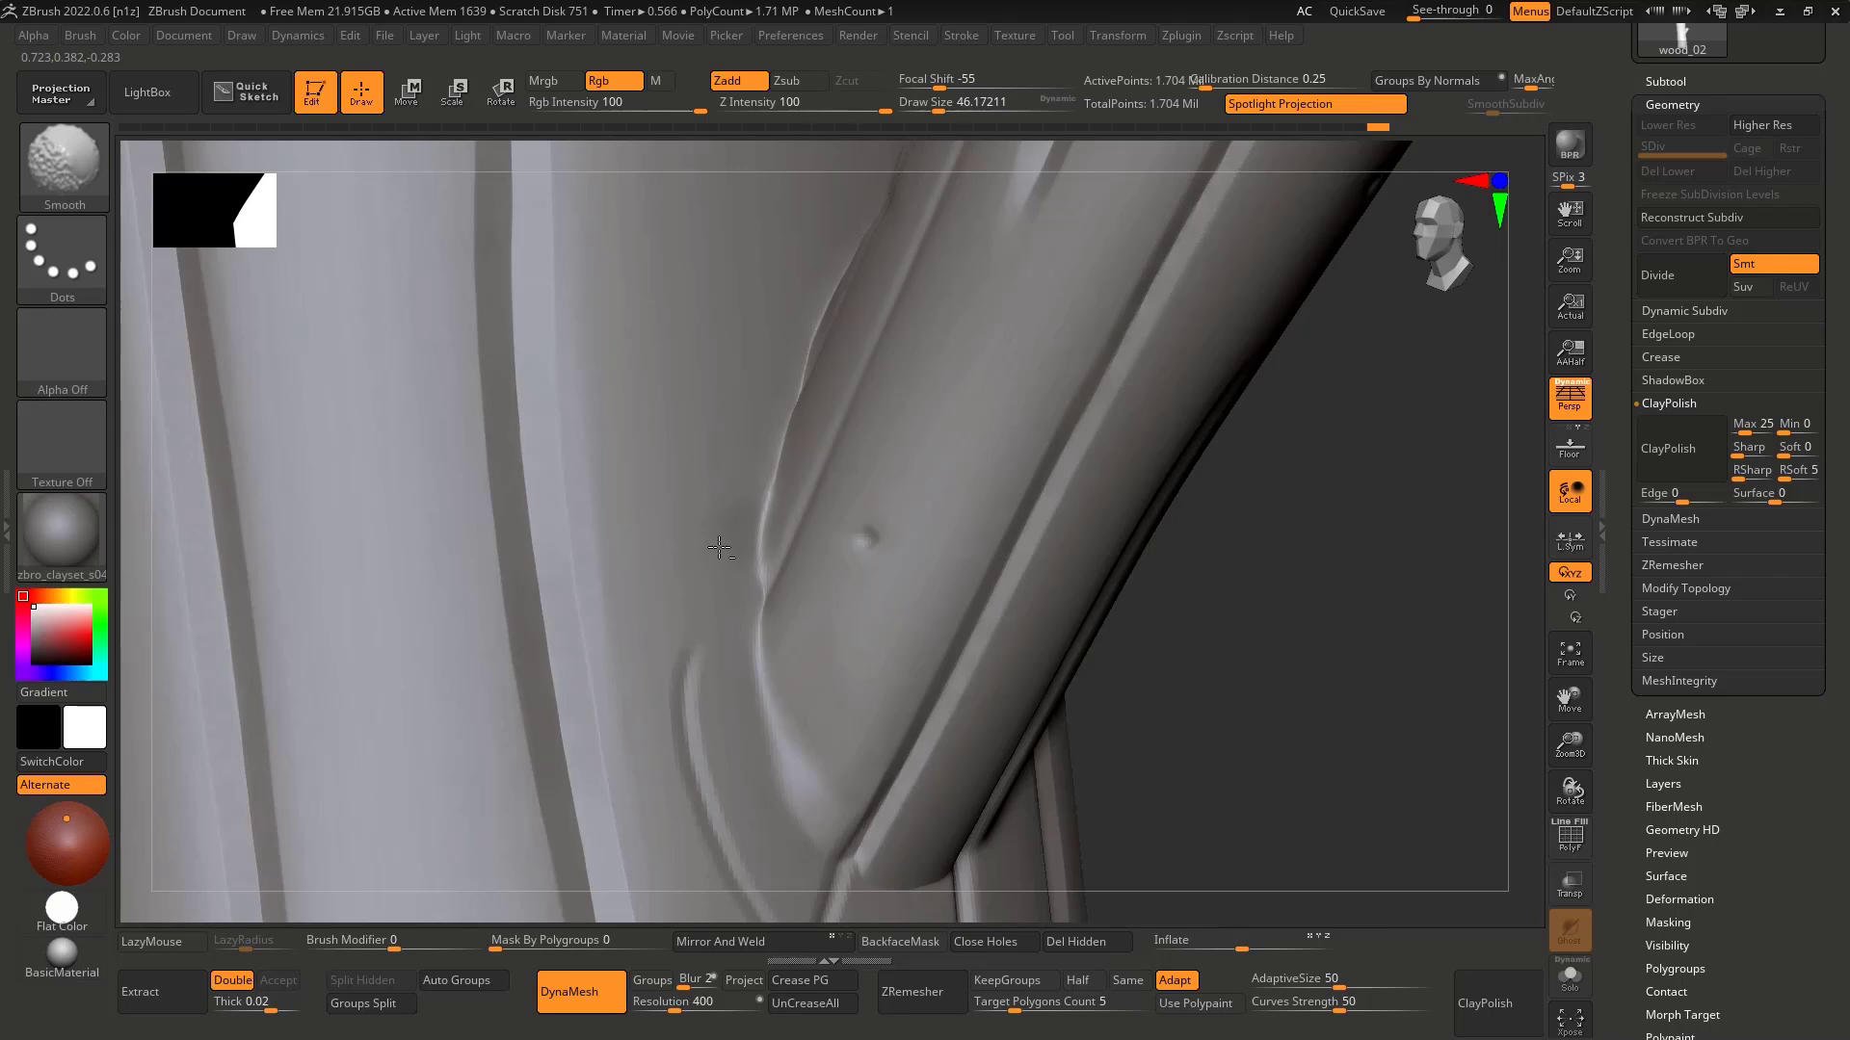
{"action": "right_click_drag", "start_coordinate": [757, 526], "coordinate": [734, 545]}
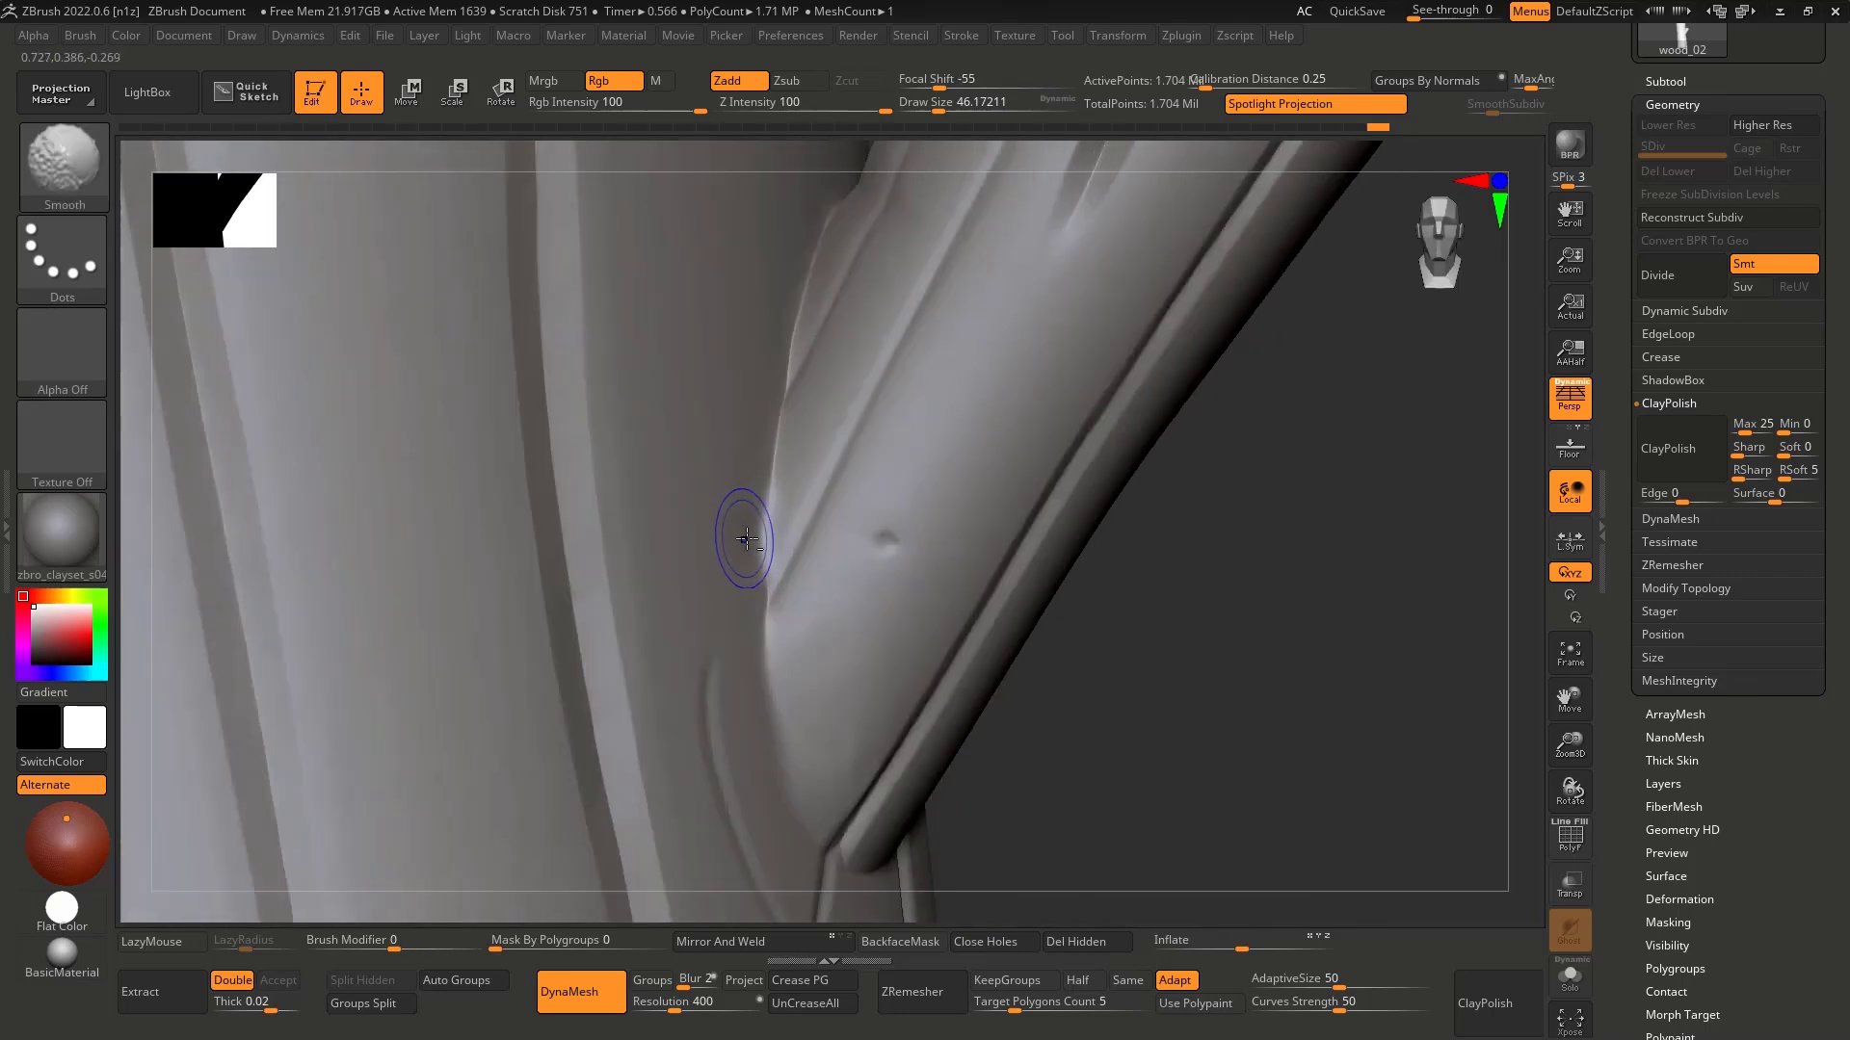
{"action": "mouse_move", "coordinate": [761, 670]}
{"action": "right_mouse_down", "text": "ctrl"}
{"action": "mouse_move", "coordinate": [796, 644]}
{"action": "mouse_move", "coordinate": [631, 410]}
{"action": "right_mouse_up", "text": "ctrl"}
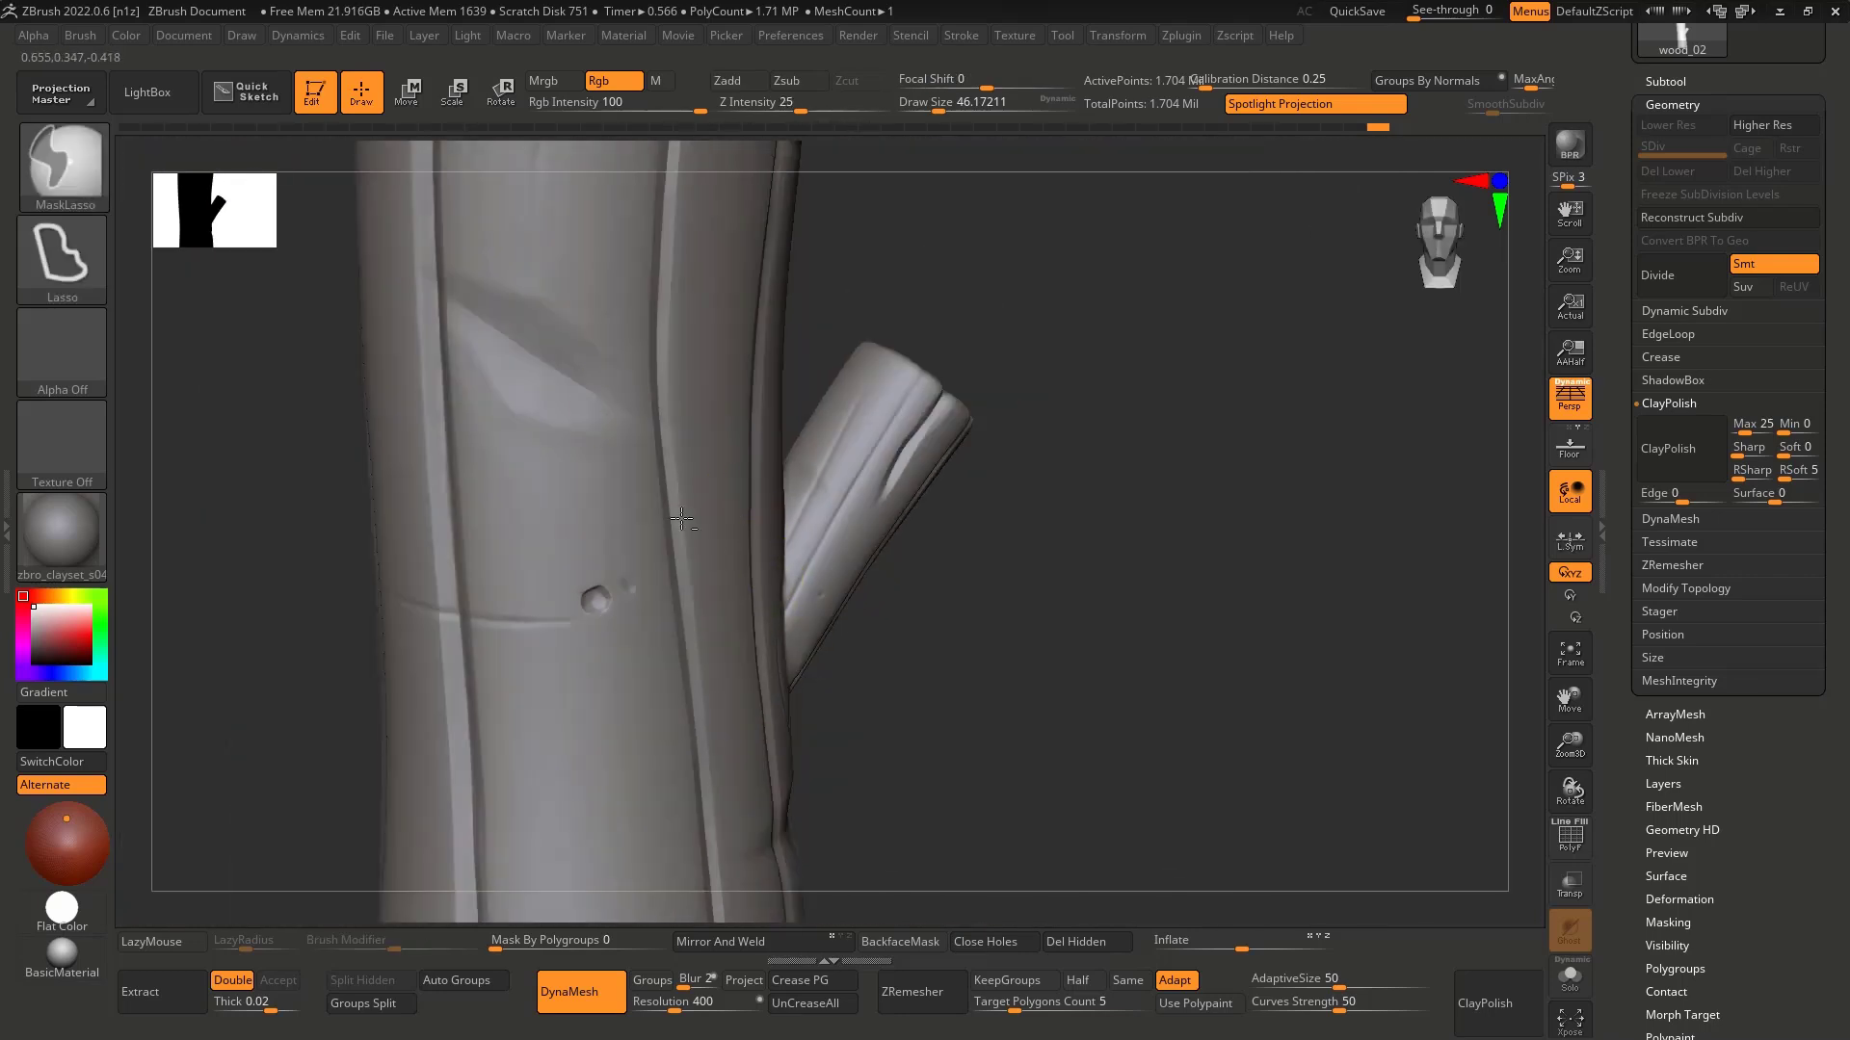
Step: Switch to the Orb_Cracks brush and reduce its draw size to about 39 for work at the branch's base
{"action": "right_click_drag", "start_coordinate": [751, 606], "coordinate": [717, 518], "text": "ctrl"}
{"action": "right_click_drag", "start_coordinate": [707, 456], "coordinate": [675, 333], "text": "alt"}
{"action": "mouse_move", "coordinate": [771, 496]}
{"action": "right_mouse_down"}
{"action": "mouse_move", "coordinate": [742, 507]}
{"action": "mouse_move", "coordinate": [761, 537]}
{"action": "right_mouse_up"}
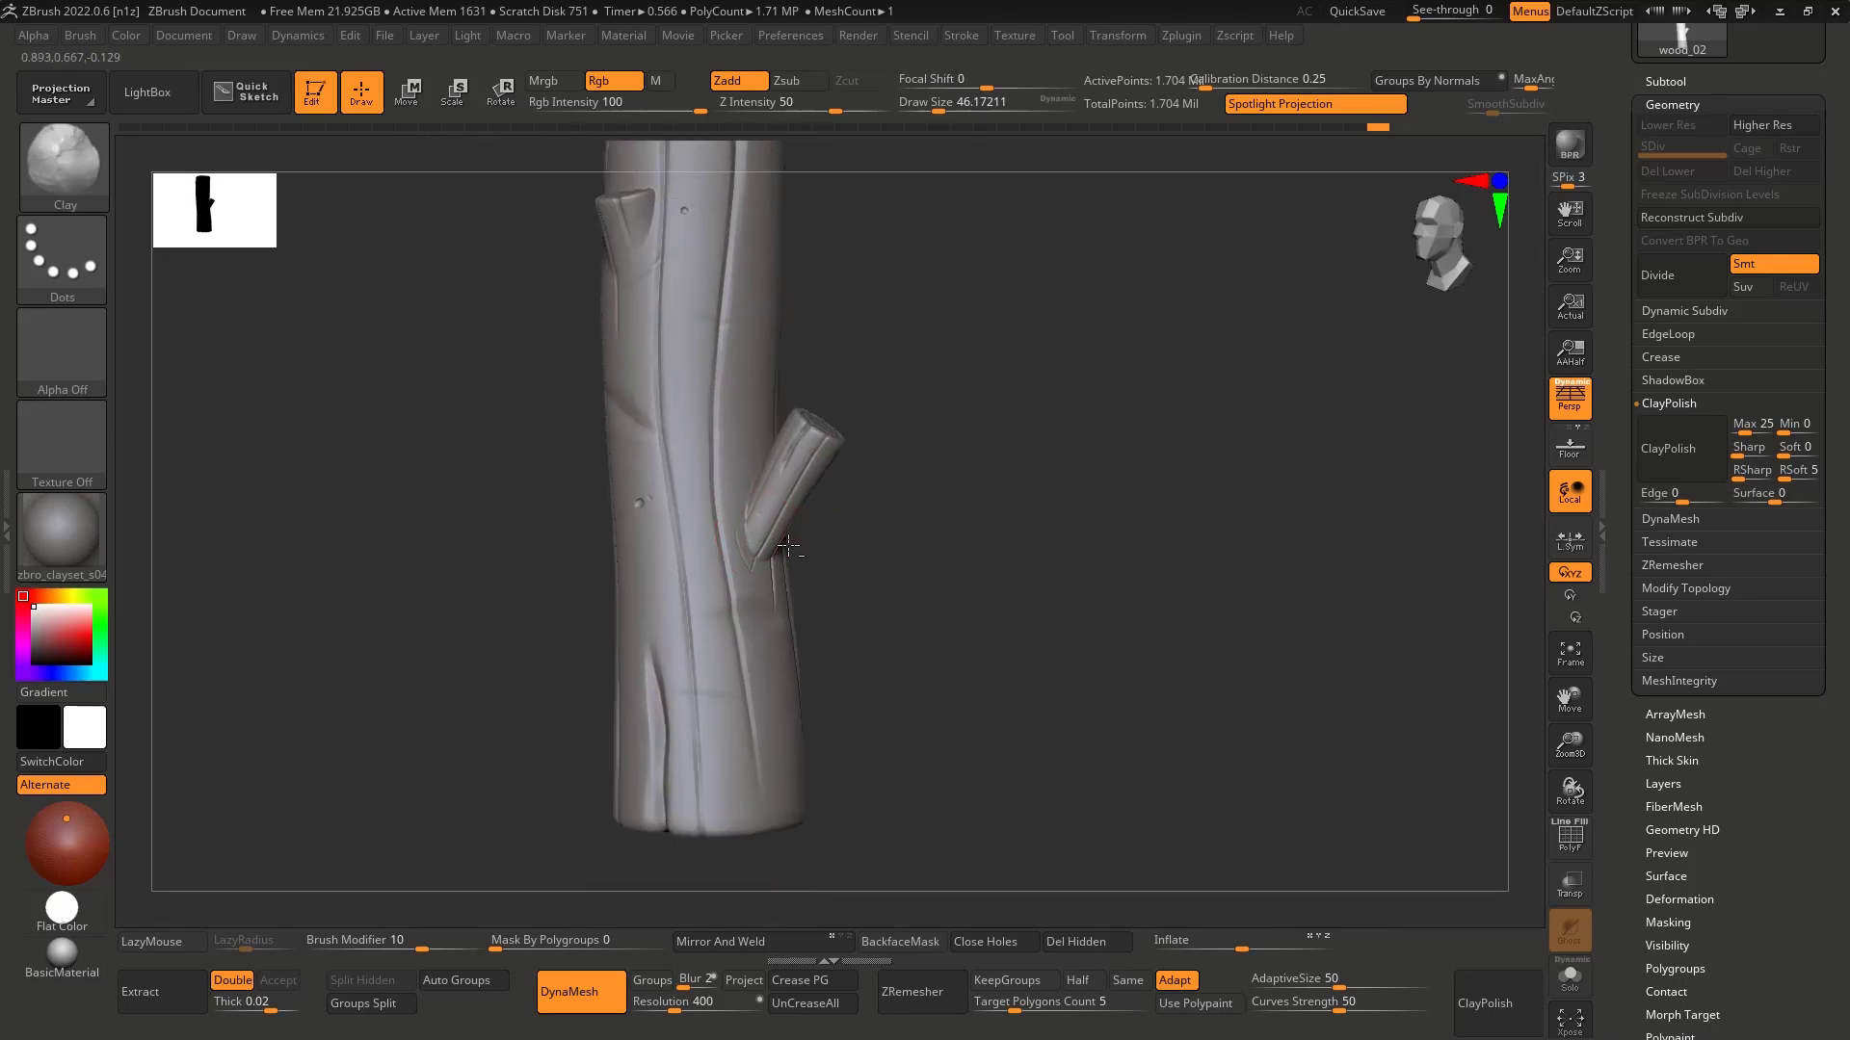
{"action": "mouse_move", "coordinate": [900, 591]}
{"action": "right_mouse_down", "text": "ctrl"}
{"action": "mouse_move", "coordinate": [827, 539]}
{"action": "mouse_move", "coordinate": [903, 534]}
{"action": "mouse_move", "coordinate": [925, 590]}
{"action": "mouse_move", "coordinate": [854, 603]}
{"action": "mouse_move", "coordinate": [879, 605]}
{"action": "right_mouse_up", "text": "ctrl"}
{"action": "right_click_drag", "start_coordinate": [878, 605], "coordinate": [913, 732], "text": "ctrl"}
{"action": "key", "text": "s"}
{"action": "left_click_drag", "start_coordinate": [808, 541], "coordinate": [805, 541]}
{"action": "key", "text": "1"}
{"action": "right_click_drag", "start_coordinate": [782, 550], "coordinate": [801, 528]}
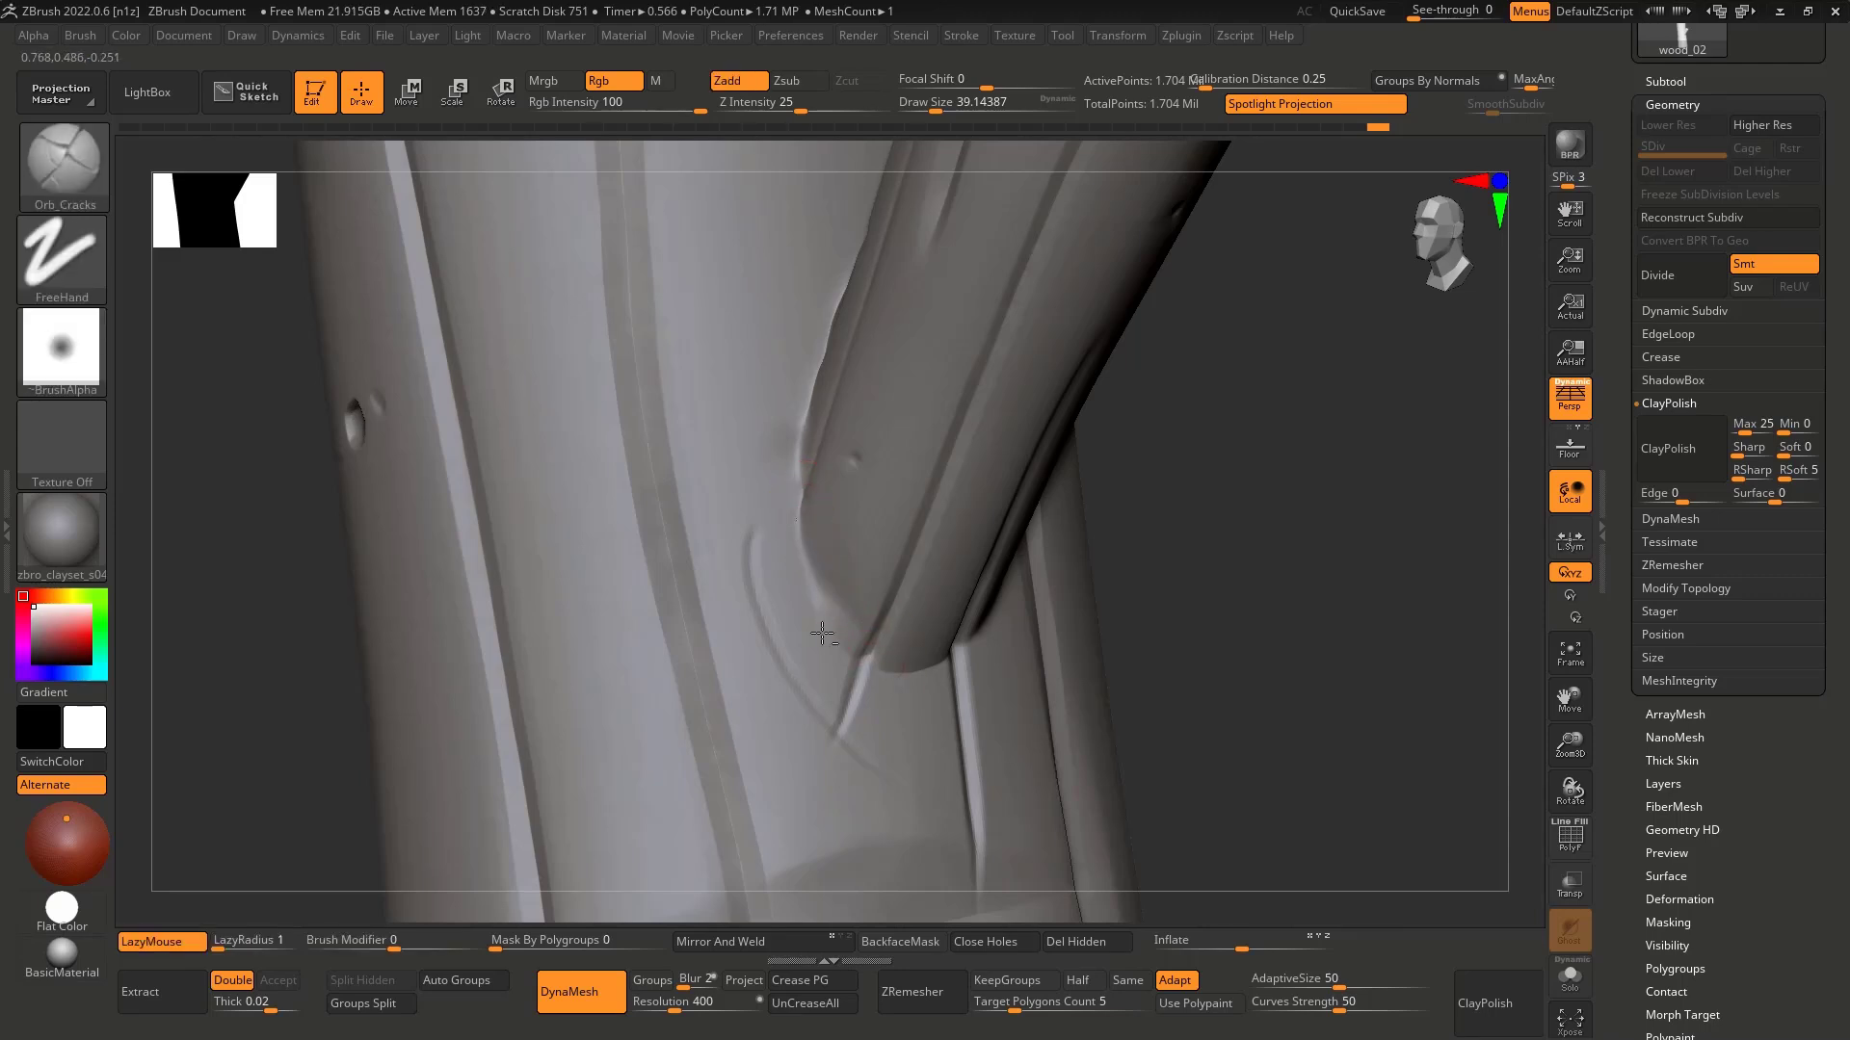
{"action": "mouse_move", "coordinate": [825, 620]}
{"action": "right_mouse_down", "text": "ctrl"}
{"action": "mouse_move", "coordinate": [752, 459]}
{"action": "mouse_move", "coordinate": [843, 488]}
{"action": "mouse_move", "coordinate": [721, 548]}
{"action": "right_mouse_up", "text": "ctrl"}
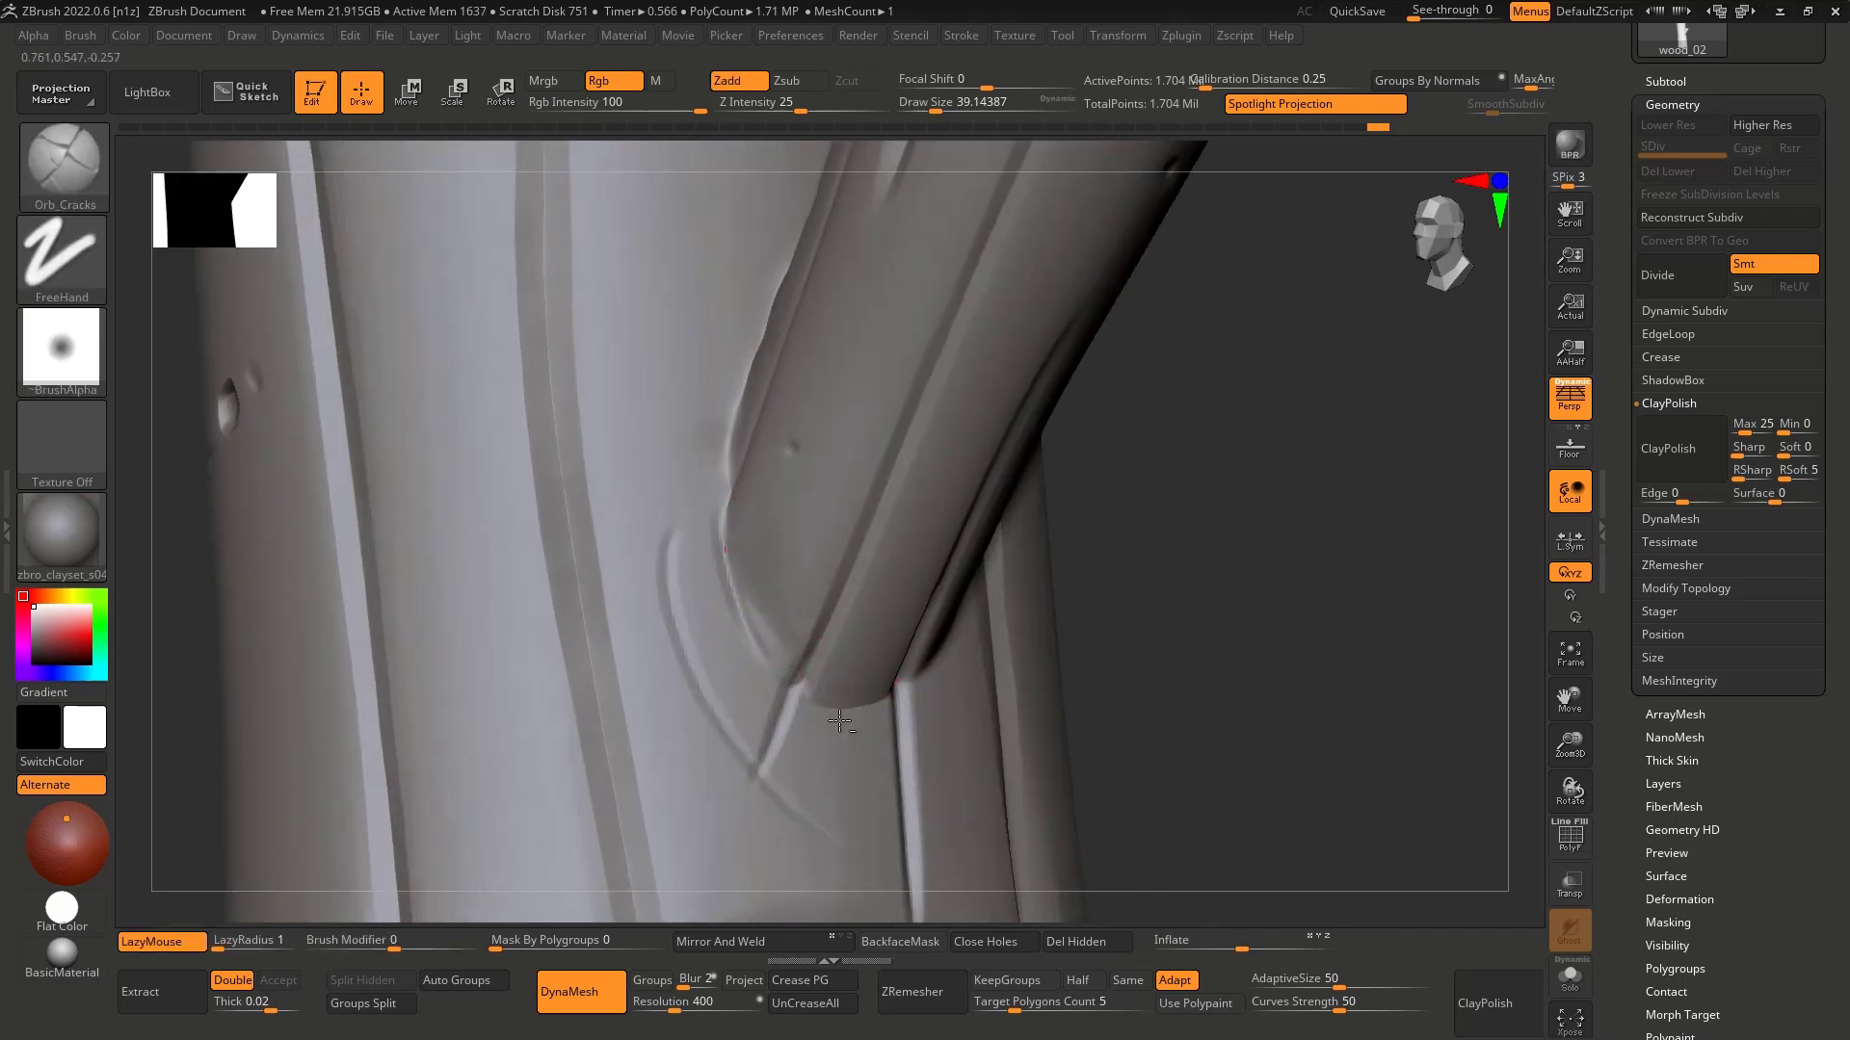
Step: Try to carve a crack along the seam beneath the branch's base
{"action": "right_click_drag", "start_coordinate": [737, 635], "coordinate": [587, 631]}
{"action": "mouse_move", "coordinate": [744, 617]}
{"action": "left_mouse_down"}
{"action": "mouse_move", "coordinate": [804, 691]}
{"action": "mouse_move", "coordinate": [1021, 583]}
{"action": "mouse_move", "coordinate": [997, 626]}
{"action": "mouse_move", "coordinate": [853, 706]}
{"action": "left_mouse_up"}
{"action": "key", "text": "ctrl+z"}
{"action": "key", "text": "ctrl+z"}
{"action": "key", "text": "ctrl+z"}
{"action": "mouse_move", "coordinate": [759, 667]}
{"action": "left_mouse_down"}
{"action": "mouse_move", "coordinate": [906, 711]}
{"action": "mouse_move", "coordinate": [1038, 573]}
{"action": "mouse_move", "coordinate": [770, 671]}
{"action": "left_mouse_up"}
{"action": "key", "text": "ctrl+z"}
Step: Smooth the surface around the base of the short stub near the log's upper end with the Smooth brush
{"action": "right_click_drag", "start_coordinate": [664, 665], "coordinate": [562, 471], "text": "ctrl"}
{"action": "mouse_move", "coordinate": [723, 559]}
{"action": "right_mouse_down"}
{"action": "mouse_move", "coordinate": [611, 590]}
{"action": "mouse_move", "coordinate": [568, 472]}
{"action": "right_mouse_up"}
{"action": "right_click_drag", "start_coordinate": [597, 520], "coordinate": [807, 482]}
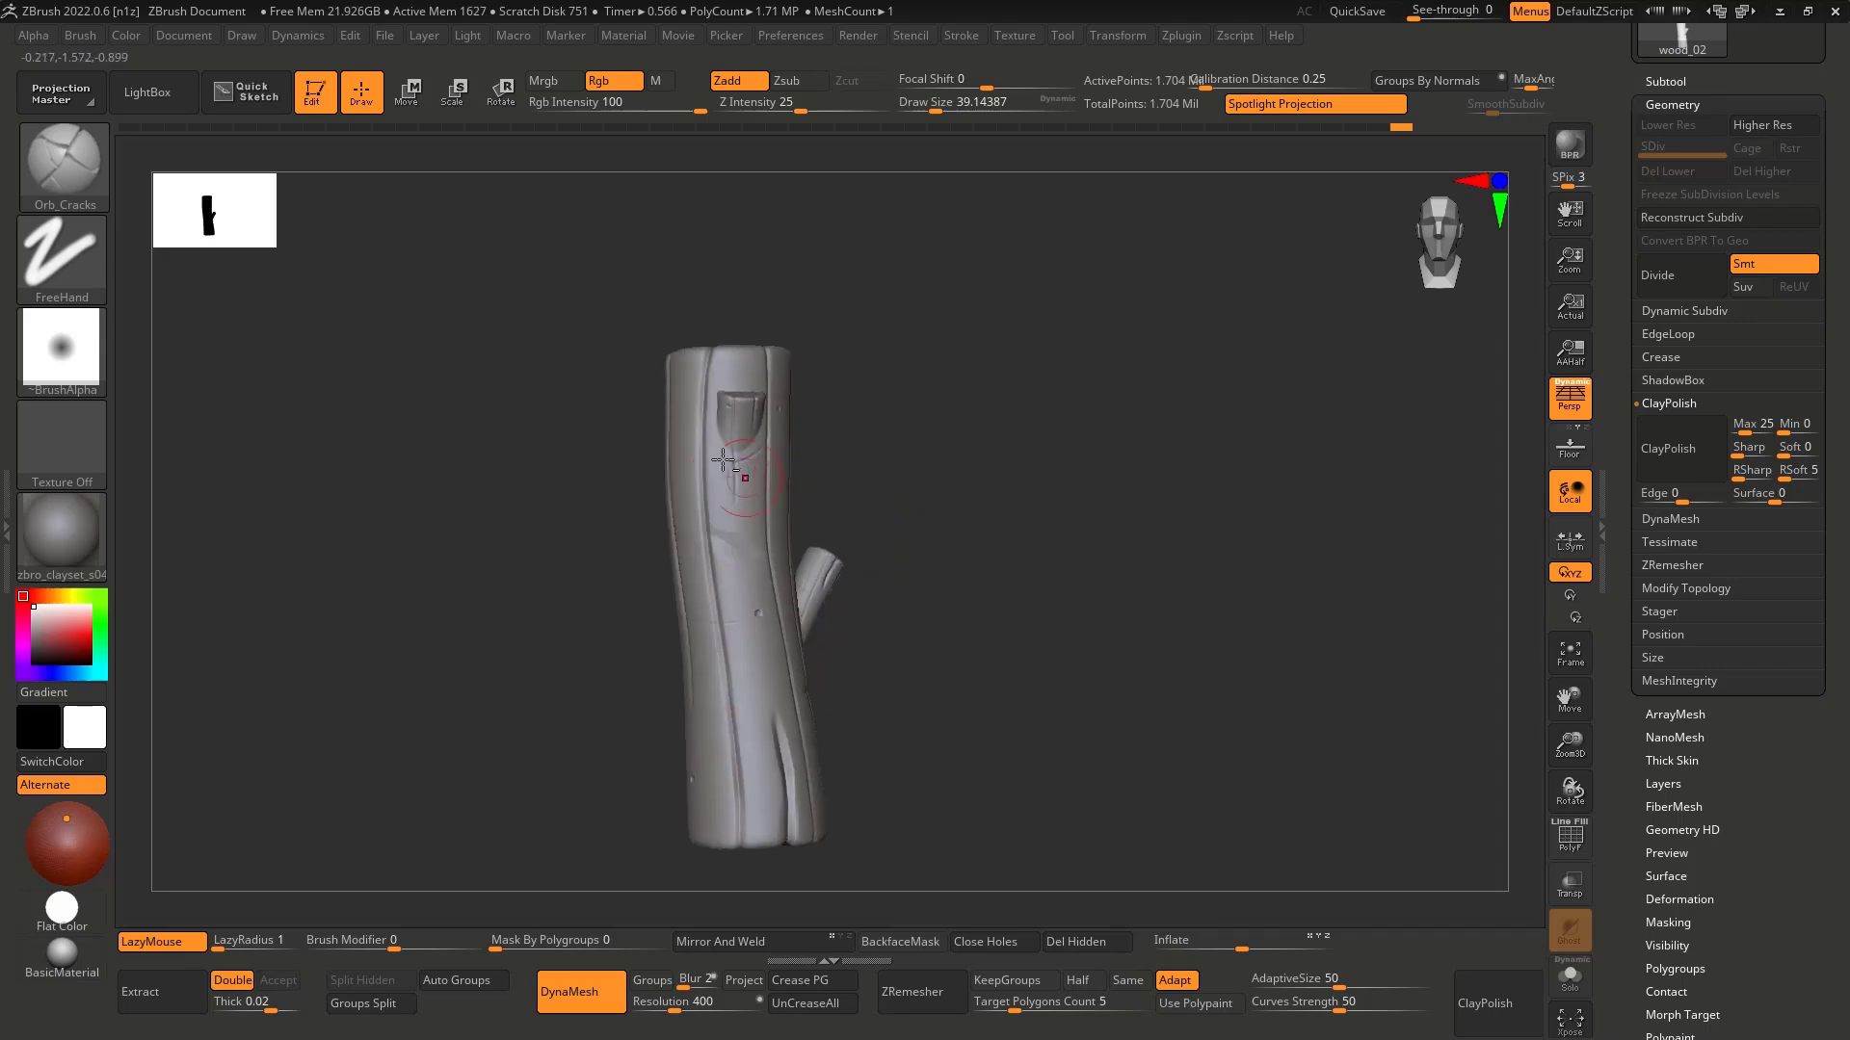
{"action": "right_click_drag", "start_coordinate": [811, 548], "coordinate": [802, 480], "text": "ctrl"}
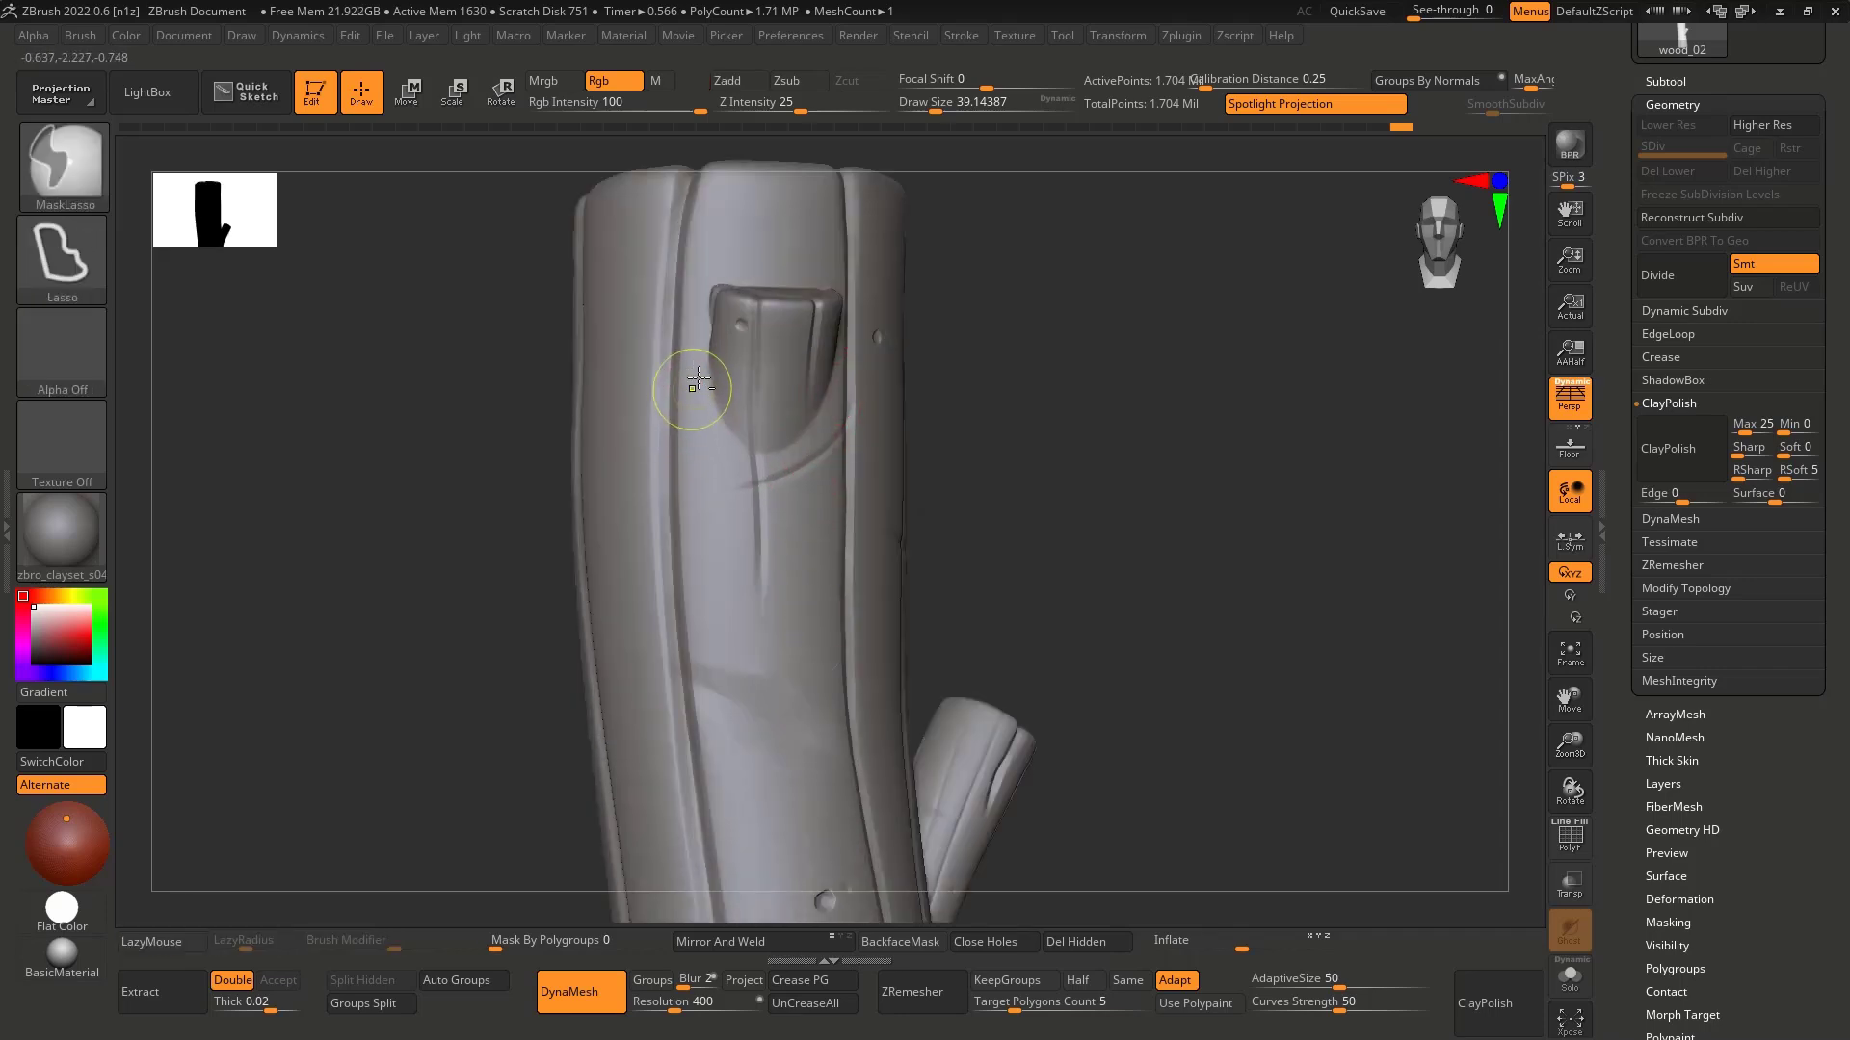
{"action": "left_click_drag", "start_coordinate": [706, 372], "coordinate": [769, 421]}
{"action": "right_click_drag", "start_coordinate": [815, 430], "coordinate": [772, 425]}
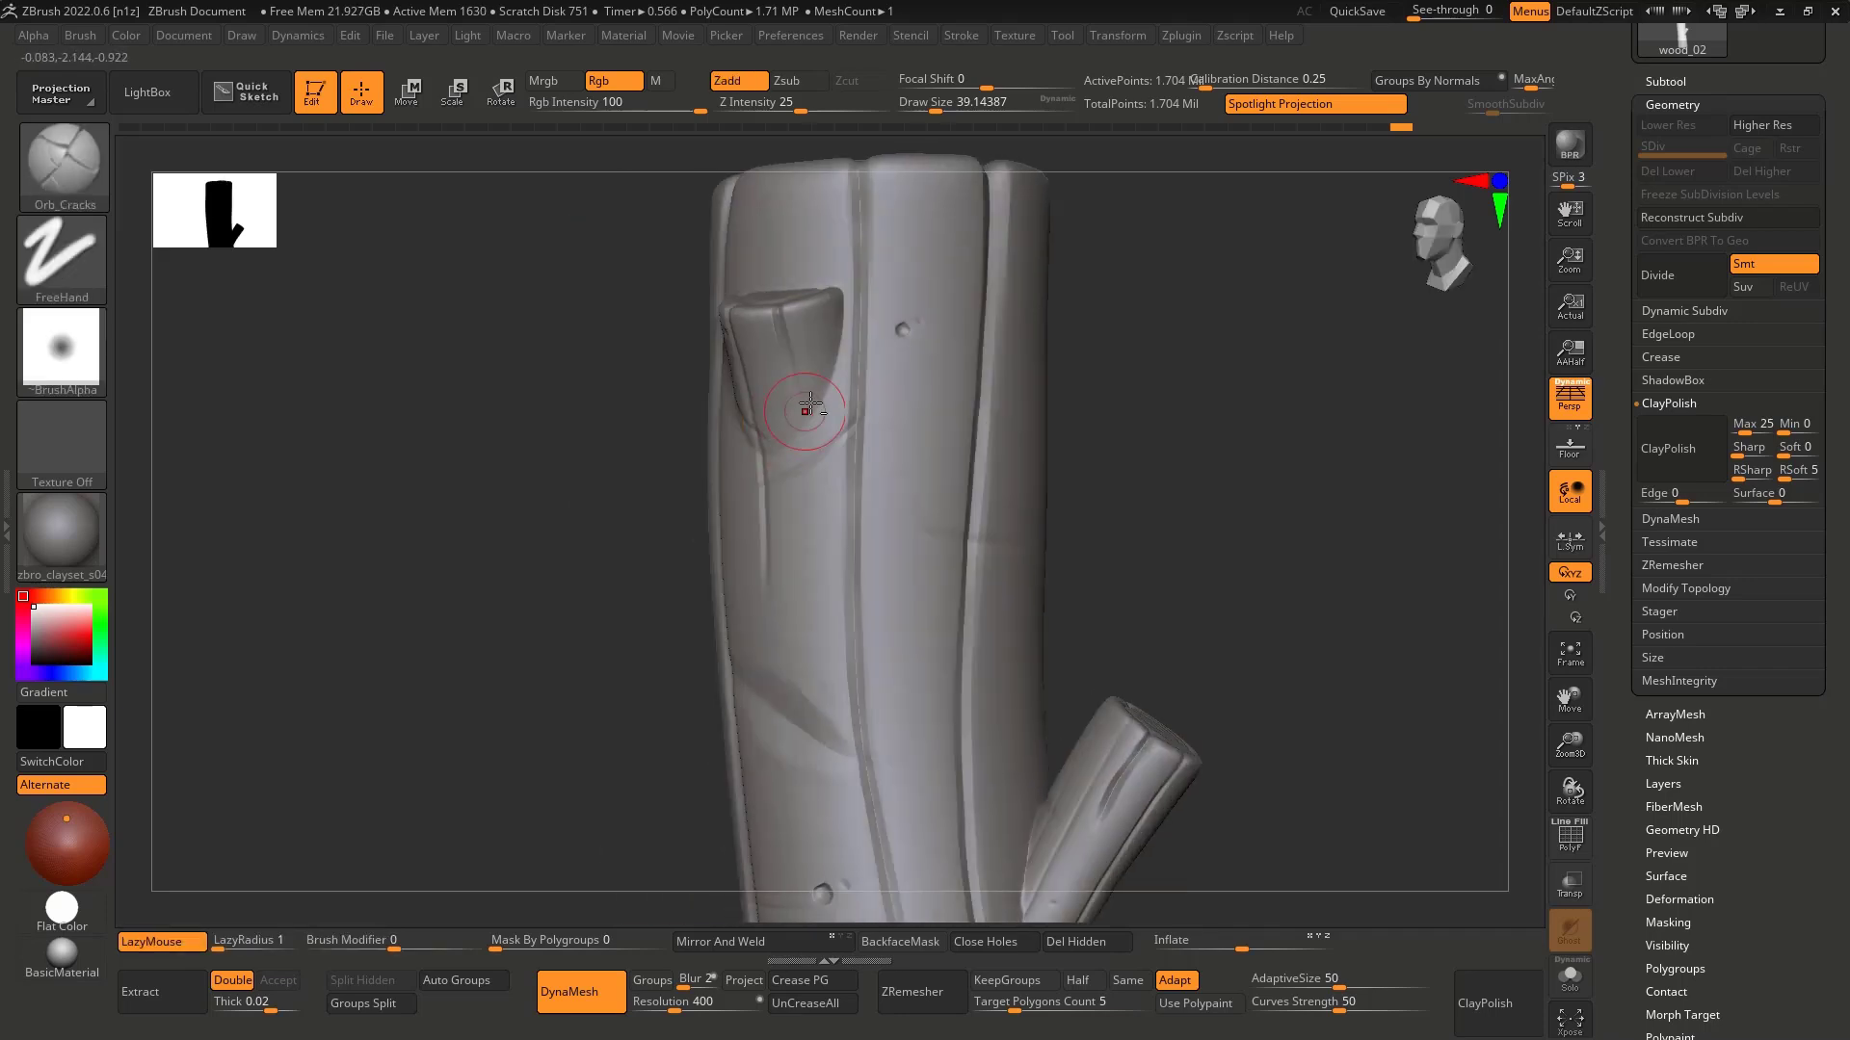
{"action": "left_click_drag", "start_coordinate": [812, 406], "coordinate": [818, 363], "text": "shift"}
{"action": "mouse_move", "coordinate": [834, 429]}
{"action": "right_mouse_down"}
{"action": "mouse_move", "coordinate": [871, 414]}
{"action": "mouse_move", "coordinate": [734, 448]}
{"action": "mouse_move", "coordinate": [648, 410]}
{"action": "right_mouse_up"}
{"action": "mouse_move", "coordinate": [697, 393]}
{"action": "left_mouse_down", "text": "shift"}
{"action": "mouse_move", "coordinate": [696, 445]}
{"action": "mouse_move", "coordinate": [647, 354]}
{"action": "mouse_move", "coordinate": [672, 424]}
{"action": "mouse_move", "coordinate": [788, 441]}
{"action": "mouse_move", "coordinate": [732, 468]}
{"action": "left_mouse_up", "text": "shift"}
{"action": "mouse_move", "coordinate": [736, 465]}
{"action": "left_mouse_down", "text": "shift"}
{"action": "mouse_move", "coordinate": [767, 443]}
{"action": "mouse_move", "coordinate": [715, 455]}
{"action": "mouse_move", "coordinate": [786, 438]}
{"action": "left_mouse_up", "text": "shift"}
{"action": "mouse_move", "coordinate": [787, 440]}
{"action": "right_mouse_down", "text": "ctrl"}
{"action": "mouse_move", "coordinate": [574, 367]}
{"action": "mouse_move", "coordinate": [686, 480]}
{"action": "mouse_move", "coordinate": [550, 523]}
{"action": "mouse_move", "coordinate": [711, 506]}
{"action": "mouse_move", "coordinate": [524, 524]}
{"action": "mouse_move", "coordinate": [668, 648]}
{"action": "mouse_move", "coordinate": [852, 473]}
{"action": "mouse_move", "coordinate": [945, 437]}
{"action": "mouse_move", "coordinate": [957, 524]}
{"action": "mouse_move", "coordinate": [897, 593]}
{"action": "mouse_move", "coordinate": [876, 483]}
{"action": "mouse_move", "coordinate": [810, 446]}
{"action": "right_mouse_up", "text": "ctrl"}
Step: Place a second copy of the log on the canvas beside the first, scaled smaller and tilted to show its ringed top
{"action": "mouse_move", "coordinate": [1016, 485]}
{"action": "right_mouse_down"}
{"action": "mouse_move", "coordinate": [1094, 500]}
{"action": "mouse_move", "coordinate": [925, 479]}
{"action": "mouse_move", "coordinate": [1070, 537]}
{"action": "mouse_move", "coordinate": [1007, 660]}
{"action": "mouse_move", "coordinate": [966, 549]}
{"action": "mouse_move", "coordinate": [1095, 511]}
{"action": "mouse_move", "coordinate": [1024, 540]}
{"action": "mouse_move", "coordinate": [1065, 536]}
{"action": "mouse_move", "coordinate": [685, 430]}
{"action": "right_mouse_up"}
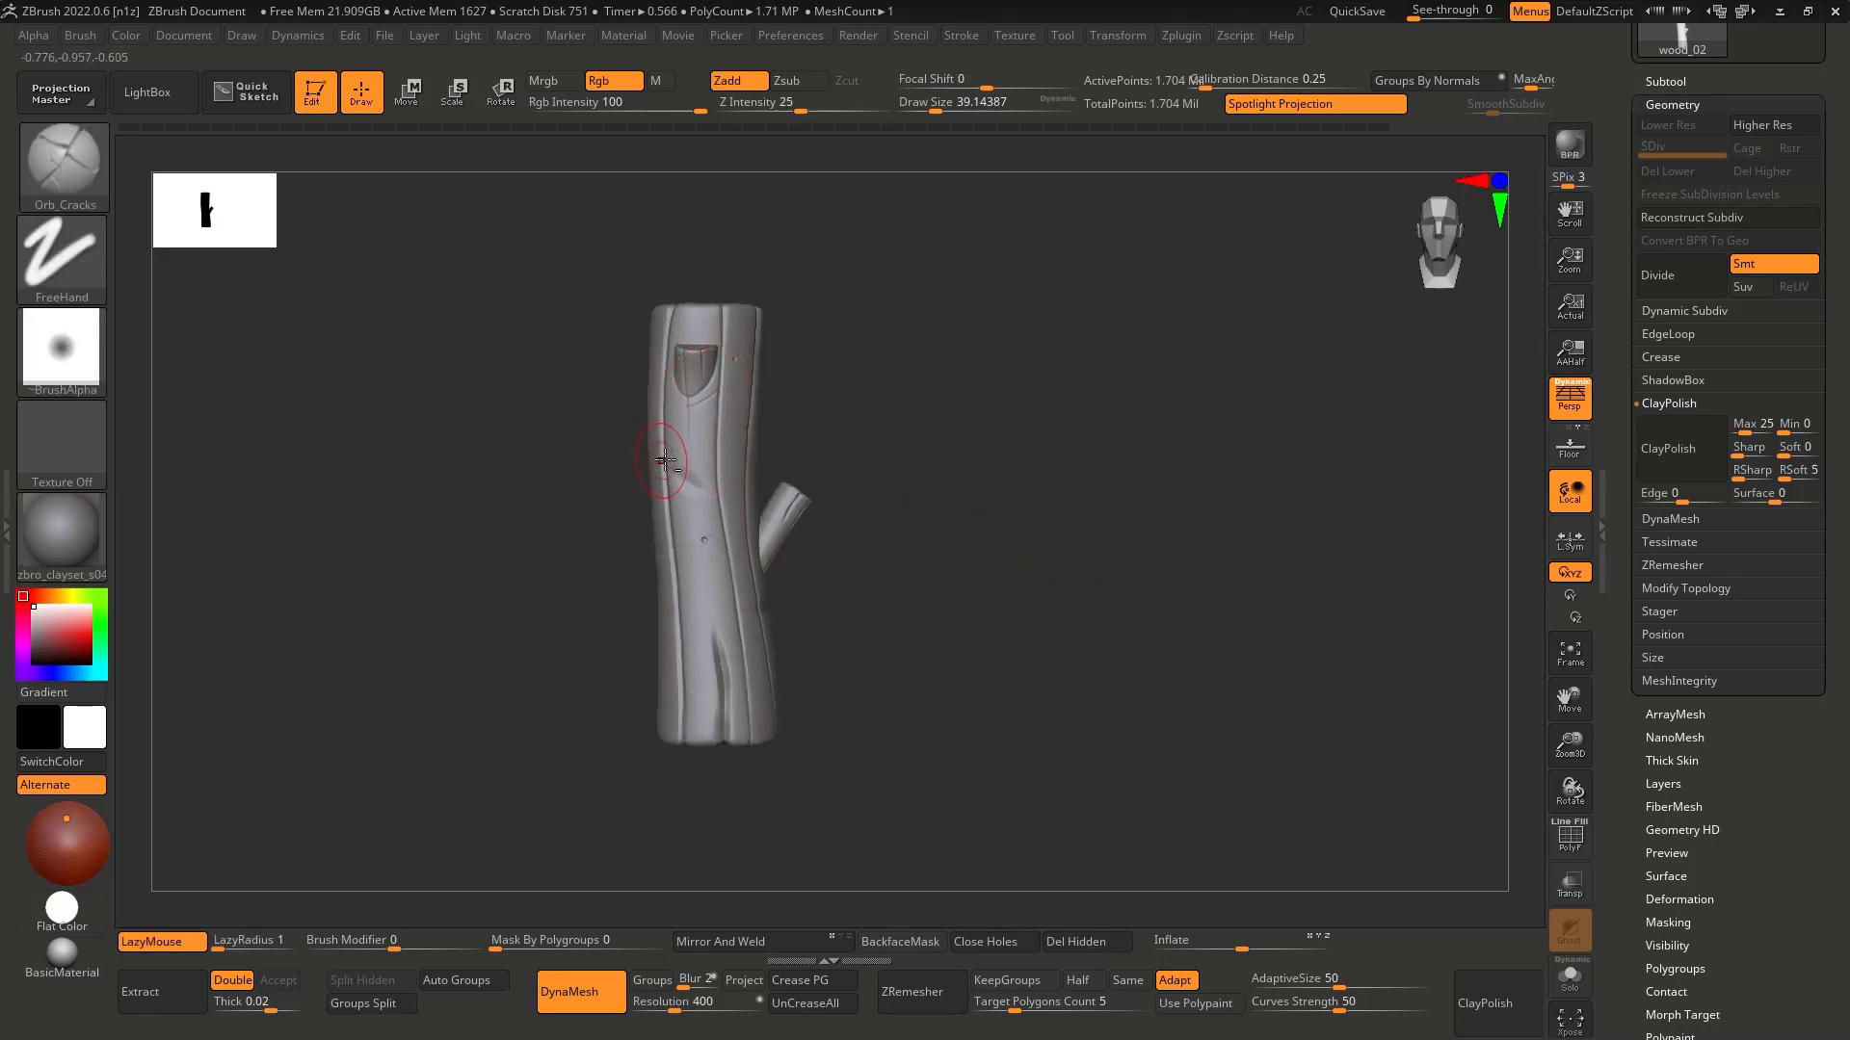
{"action": "mouse_move", "coordinate": [791, 459]}
{"action": "right_mouse_down"}
{"action": "mouse_move", "coordinate": [916, 493]}
{"action": "mouse_move", "coordinate": [693, 484]}
{"action": "right_mouse_up"}
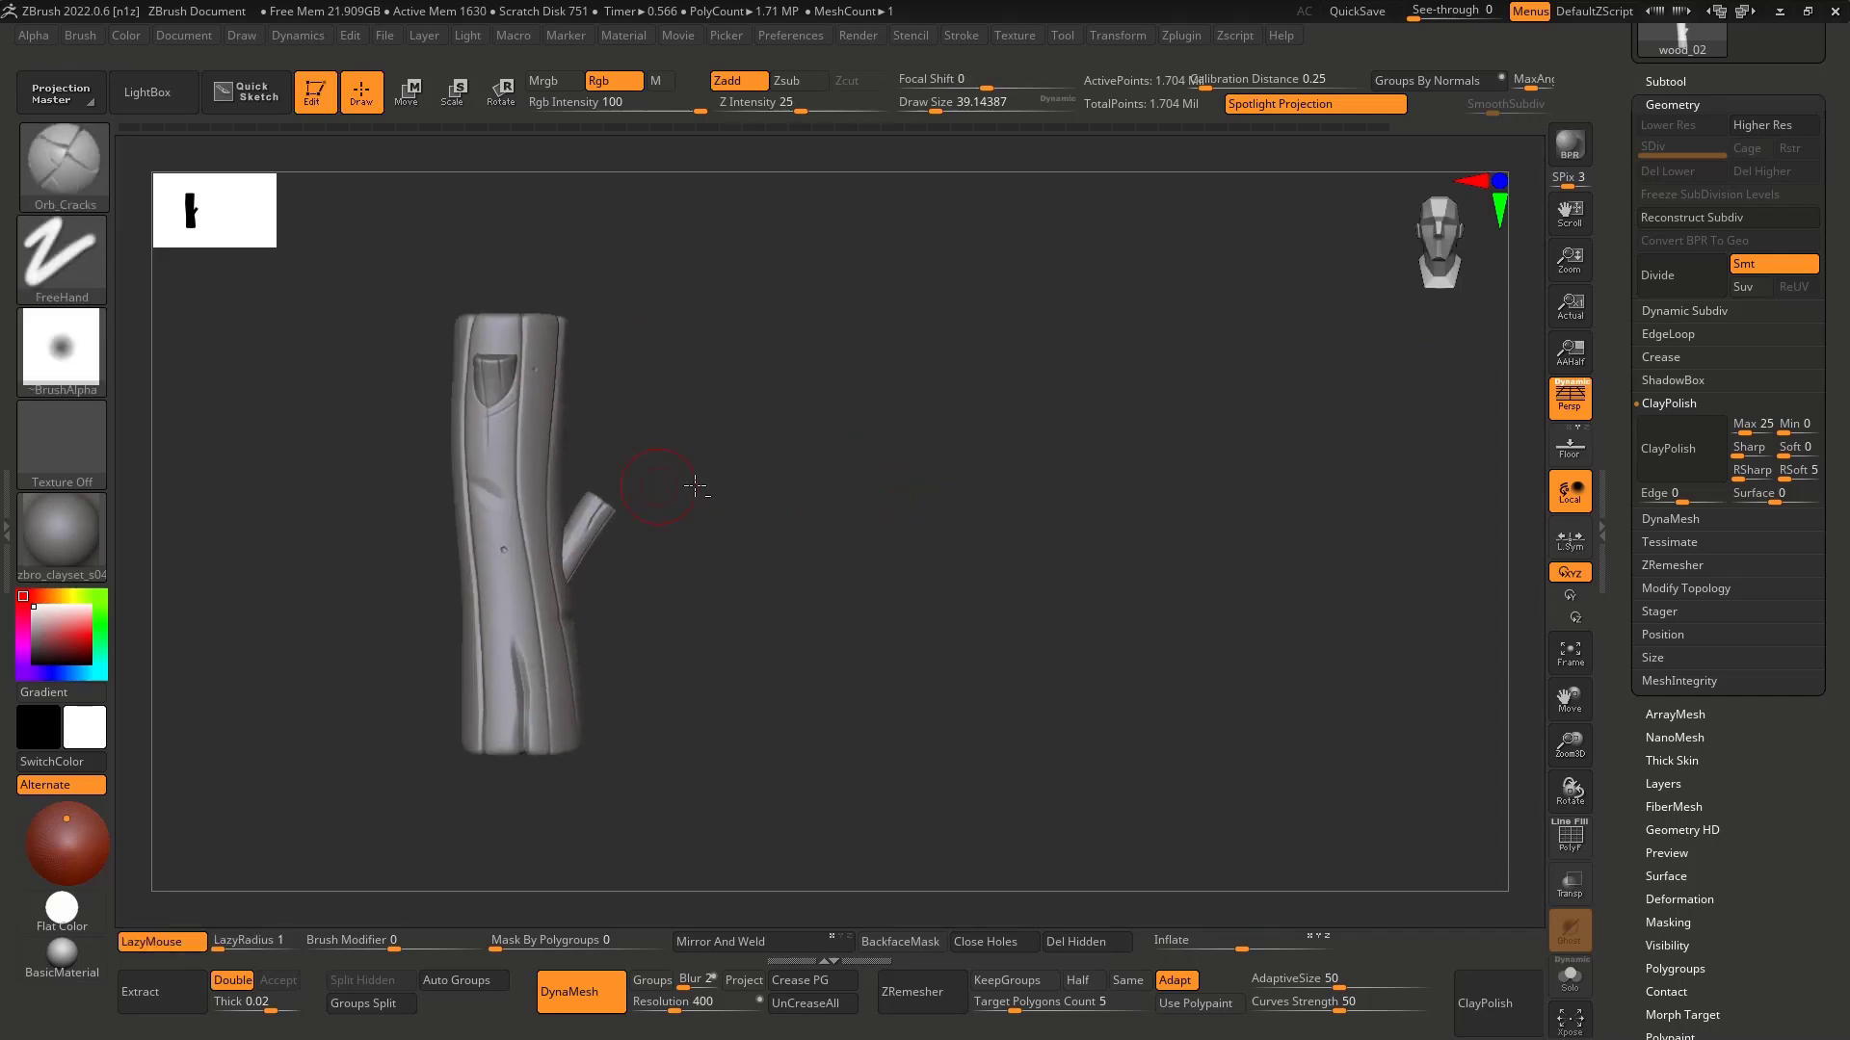
{"action": "key", "text": "t"}
{"action": "left_click", "coordinate": [536, 547]}
{"action": "left_click_drag", "start_coordinate": [836, 549], "coordinate": [879, 905]}
{"action": "key", "text": "t"}
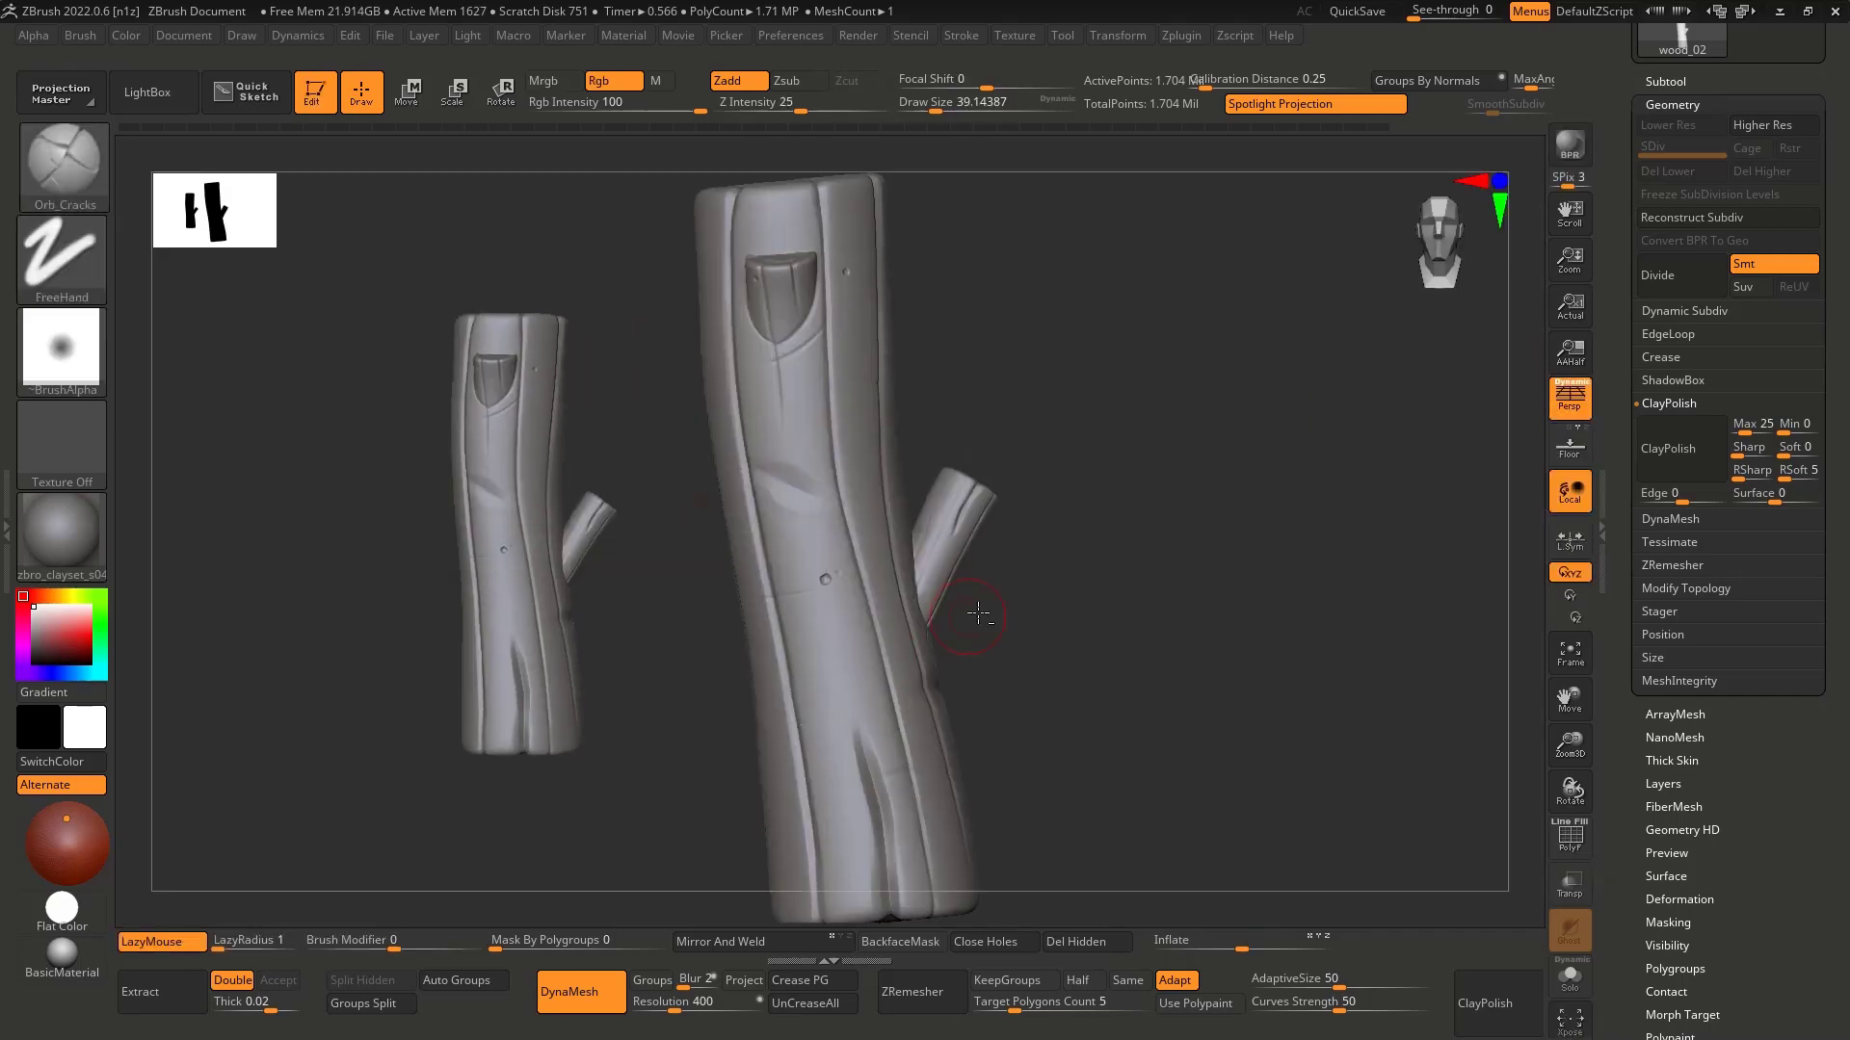
{"action": "right_click_drag", "start_coordinate": [1037, 601], "coordinate": [966, 544]}
{"action": "left_click_drag", "start_coordinate": [1077, 509], "coordinate": [935, 555]}
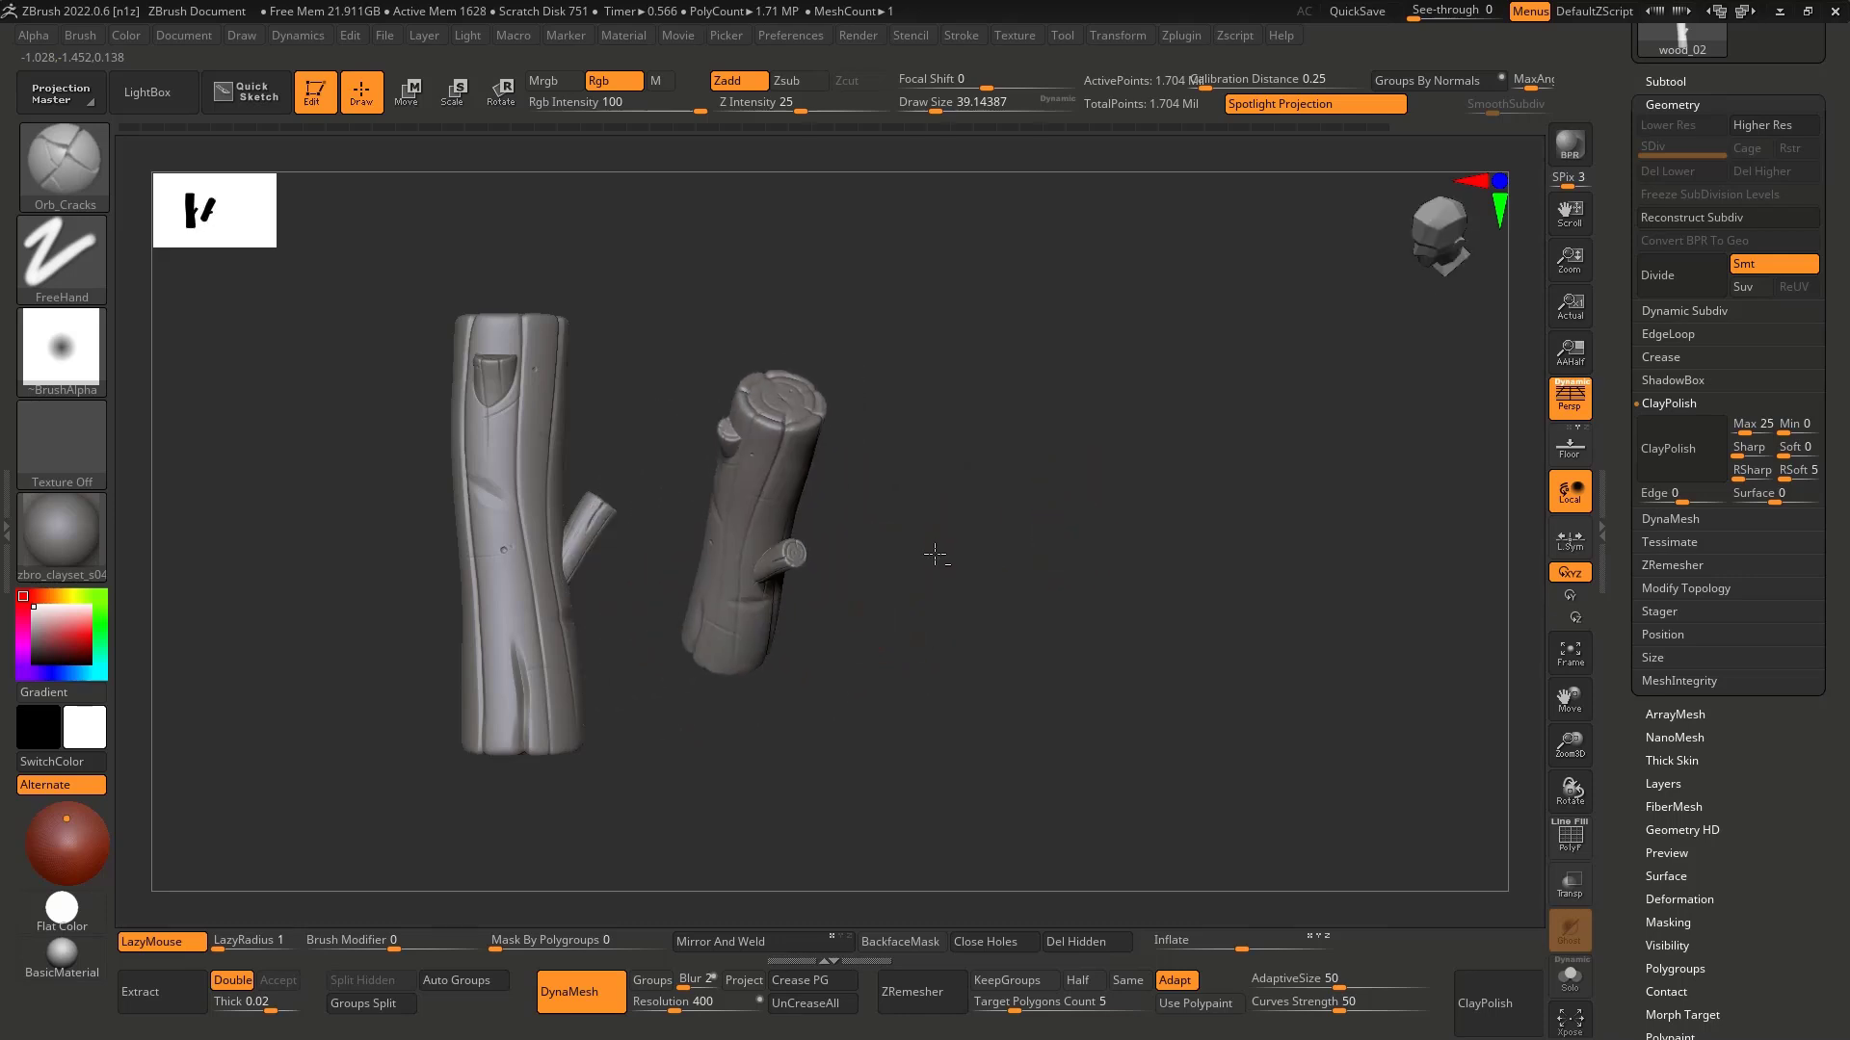
{"action": "right_click_drag", "start_coordinate": [895, 513], "coordinate": [937, 537]}
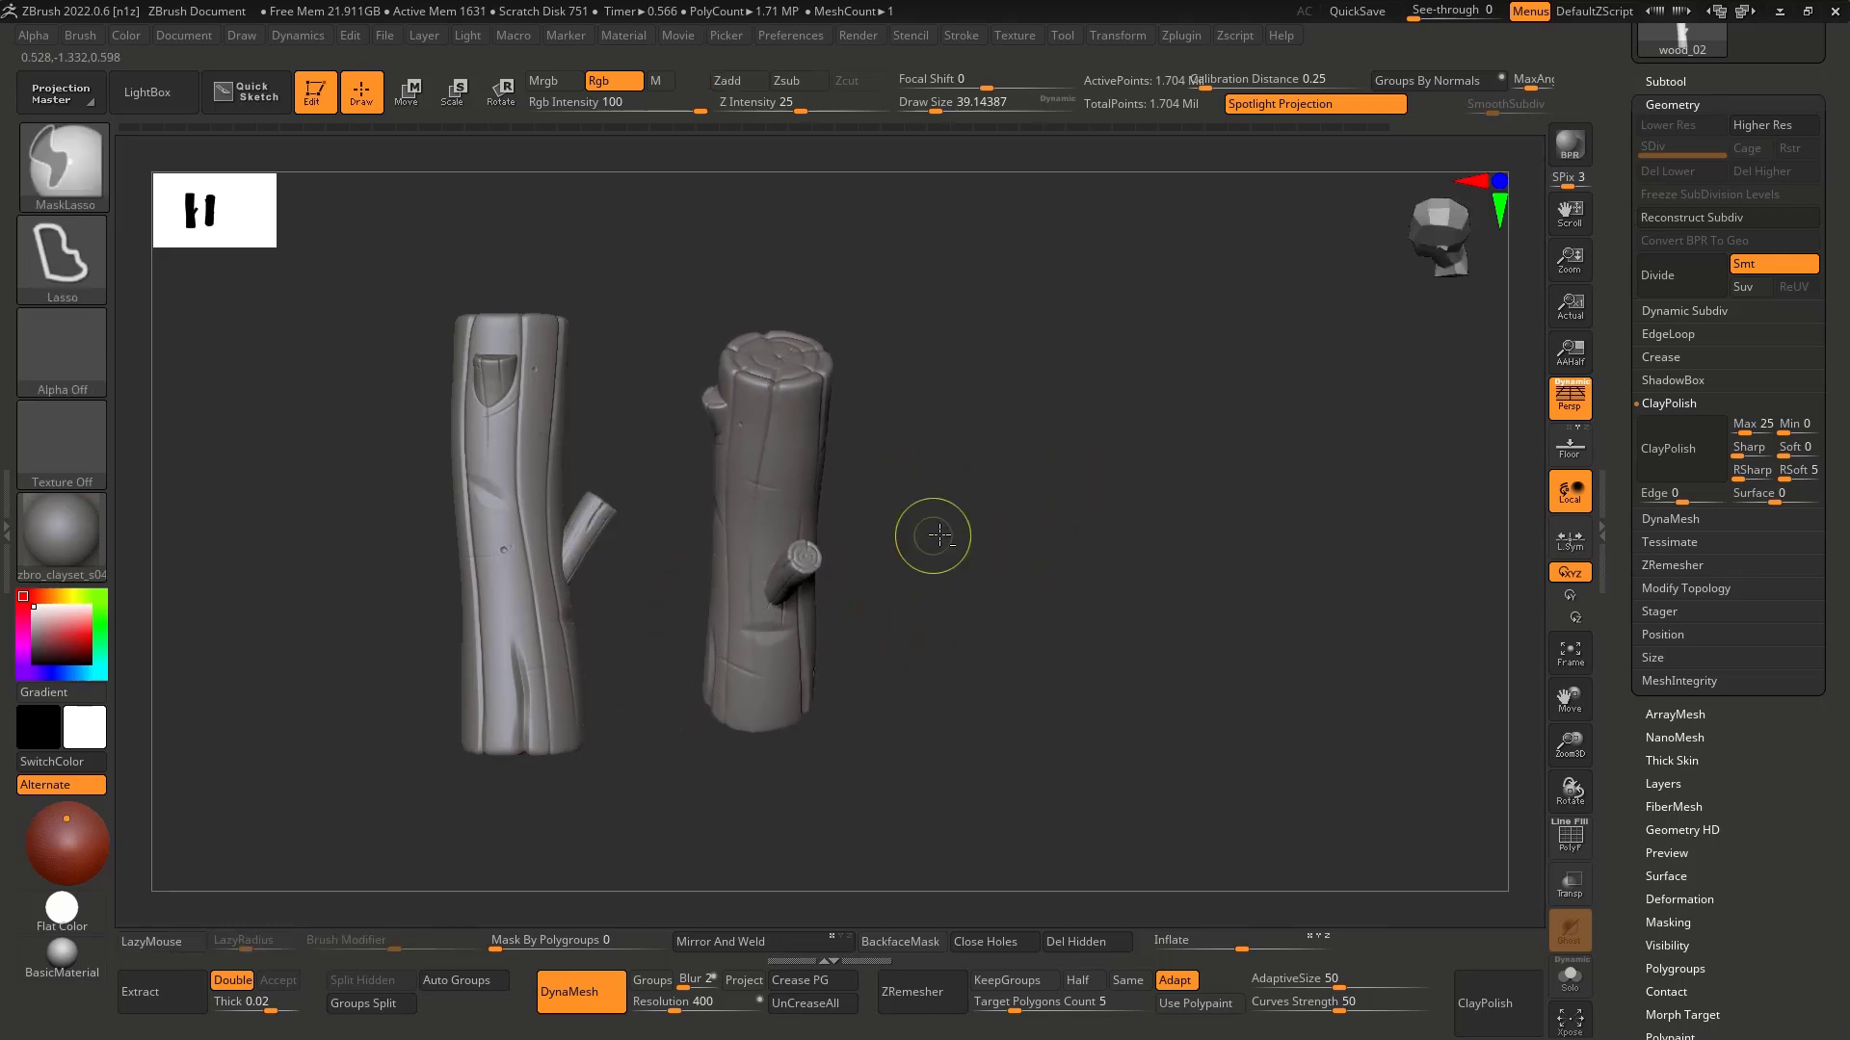
Step: Place a third copy of the log beside the second and turn it so its top and side branch face the viewer
{"action": "key", "text": "t"}
{"action": "left_click", "coordinate": [882, 580]}
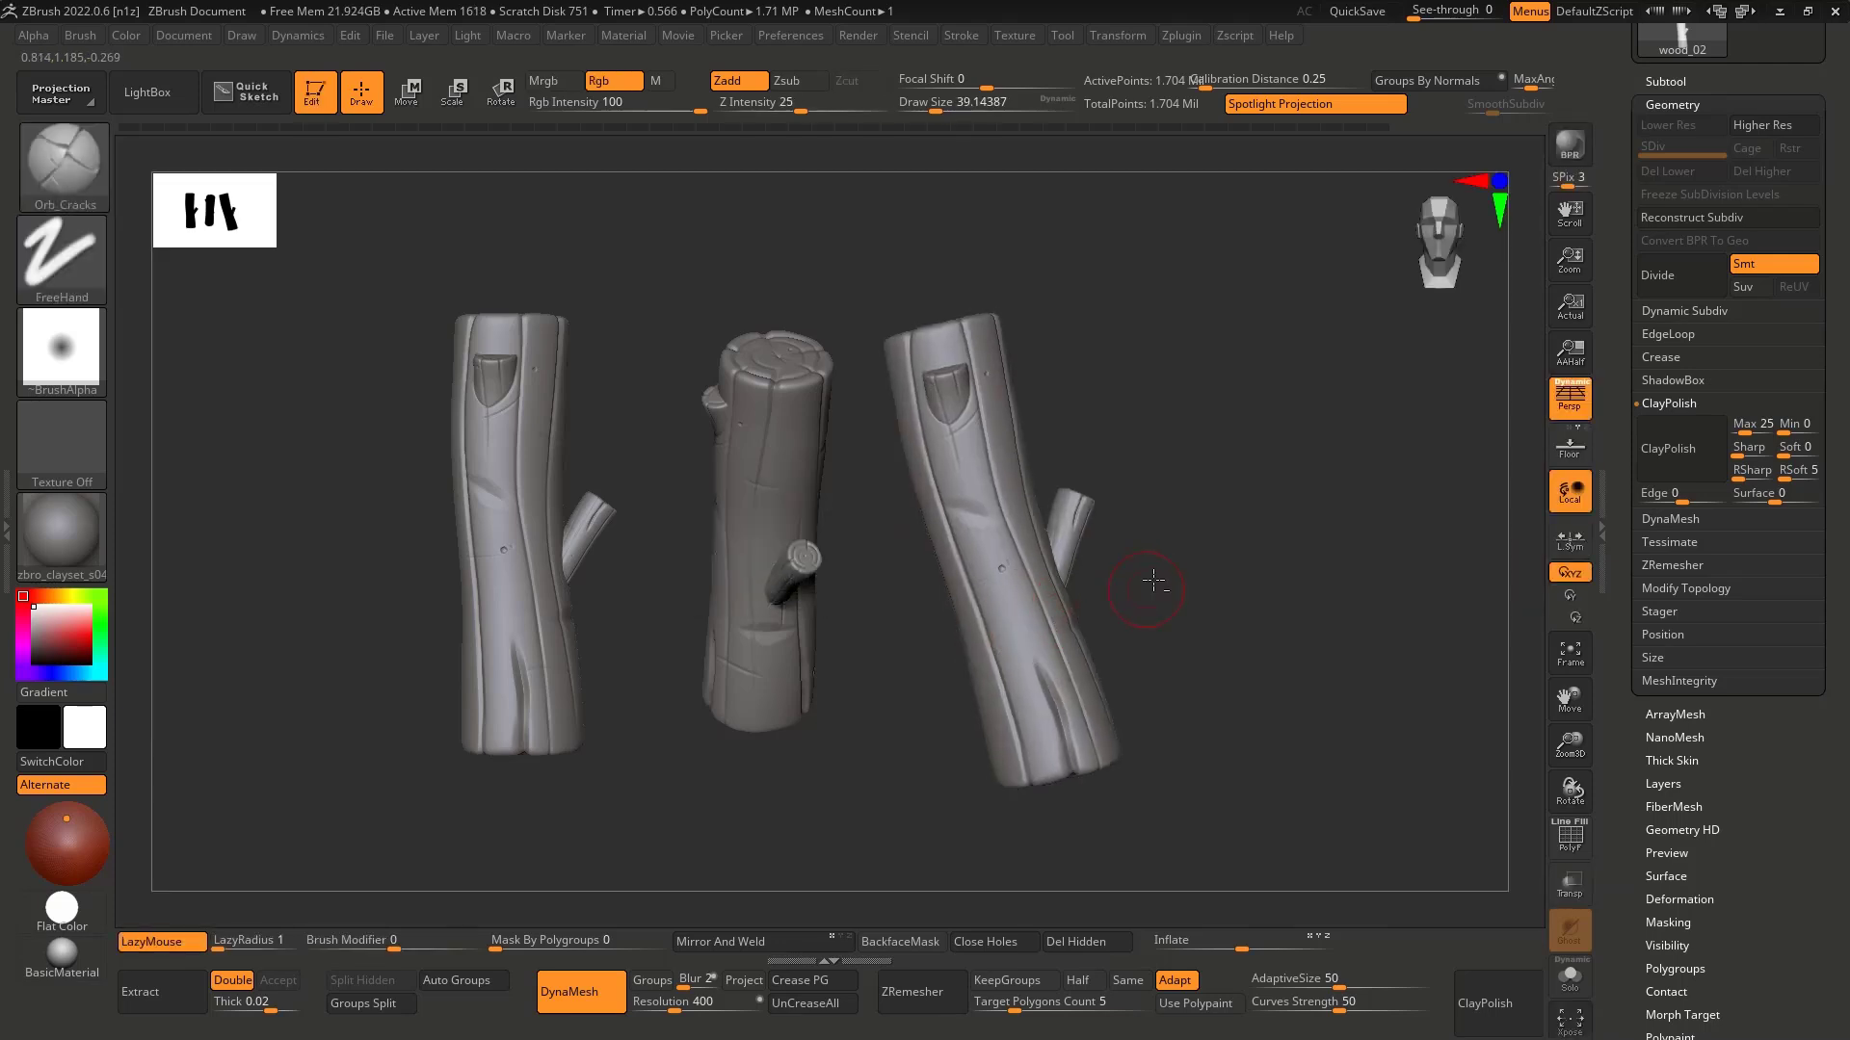
{"action": "left_click_drag", "start_coordinate": [1156, 578], "coordinate": [1258, 573]}
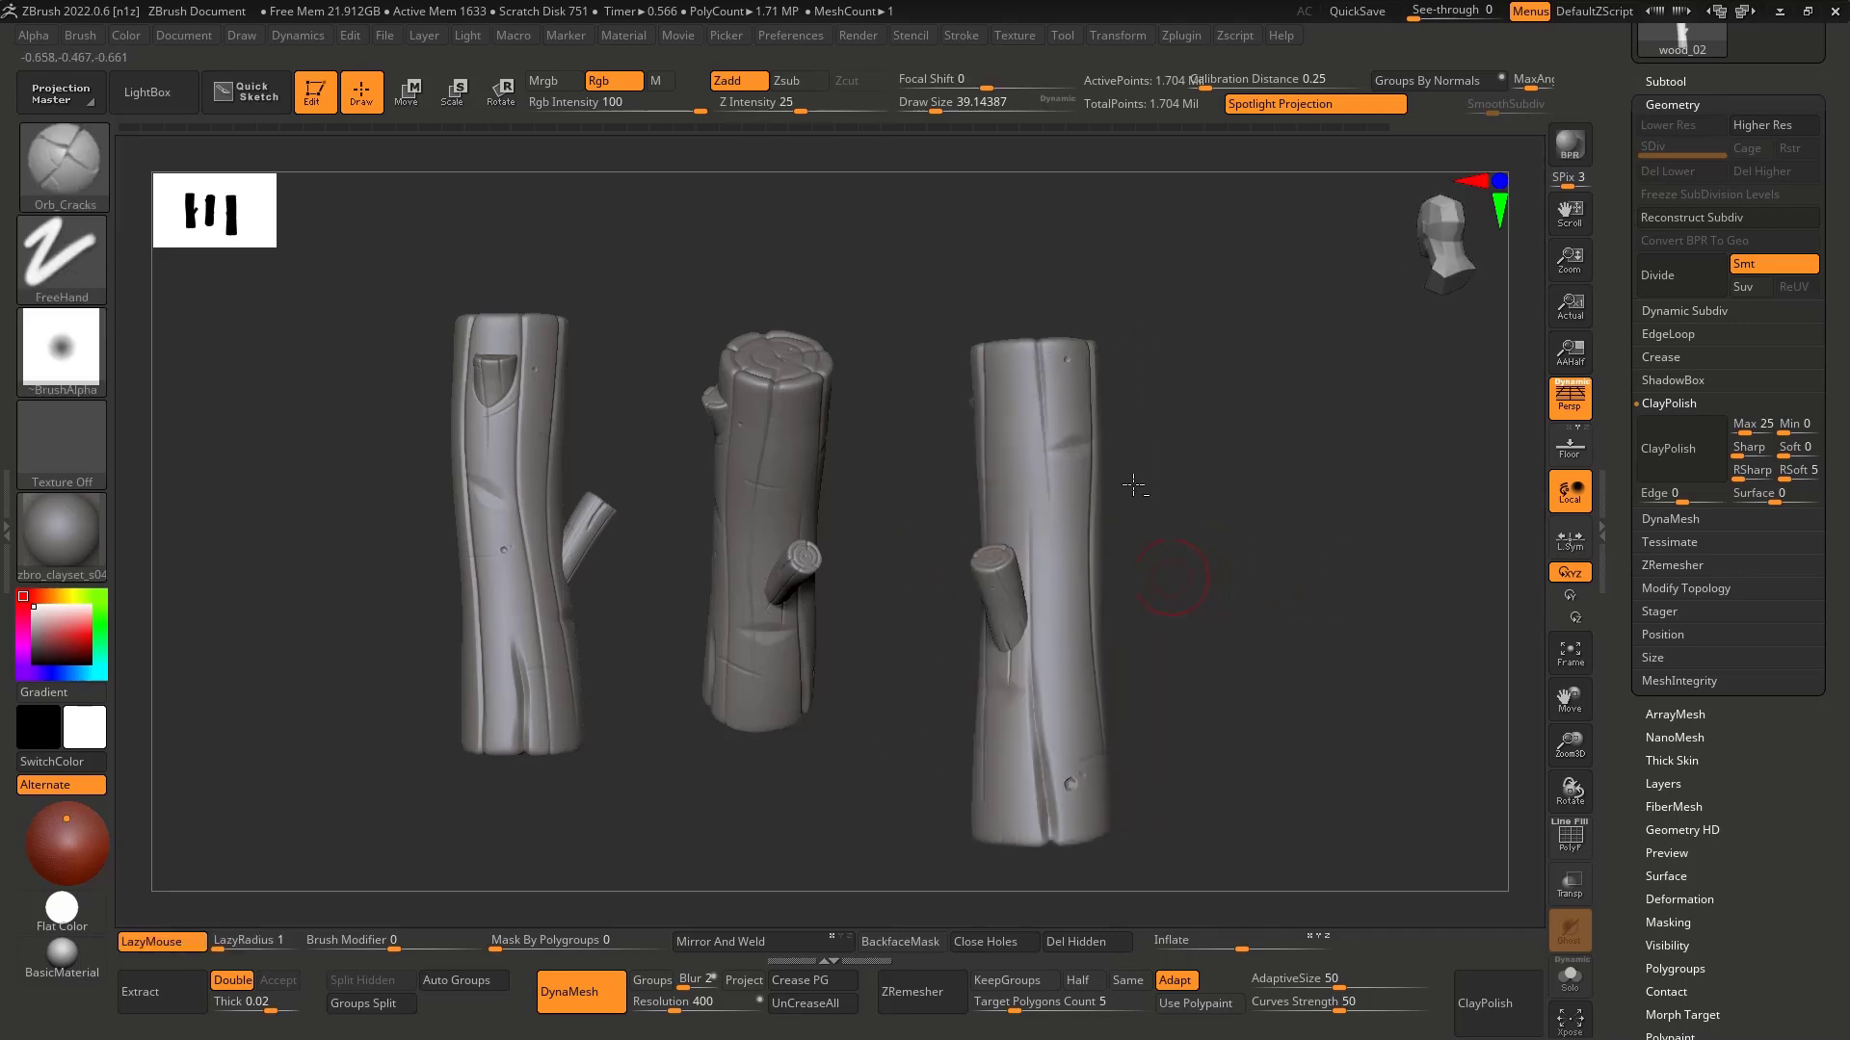
{"action": "left_click_drag", "start_coordinate": [1133, 486], "coordinate": [1193, 520]}
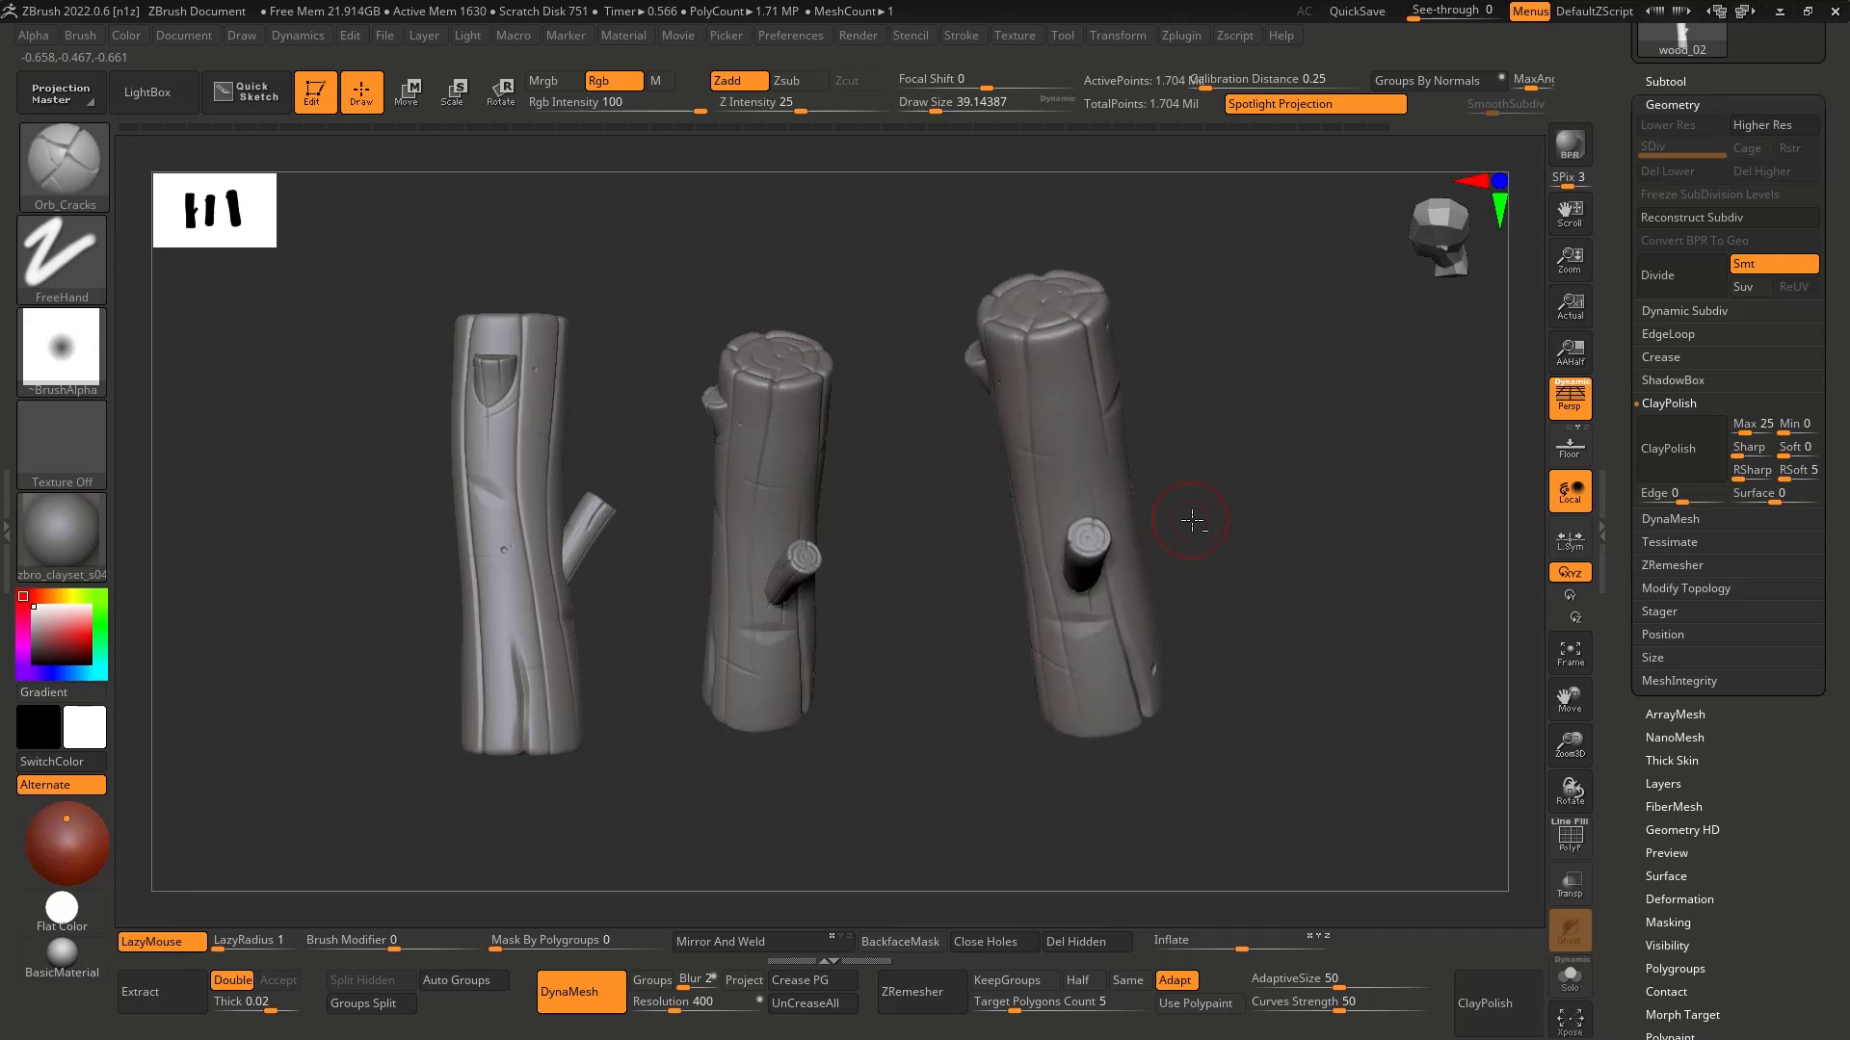